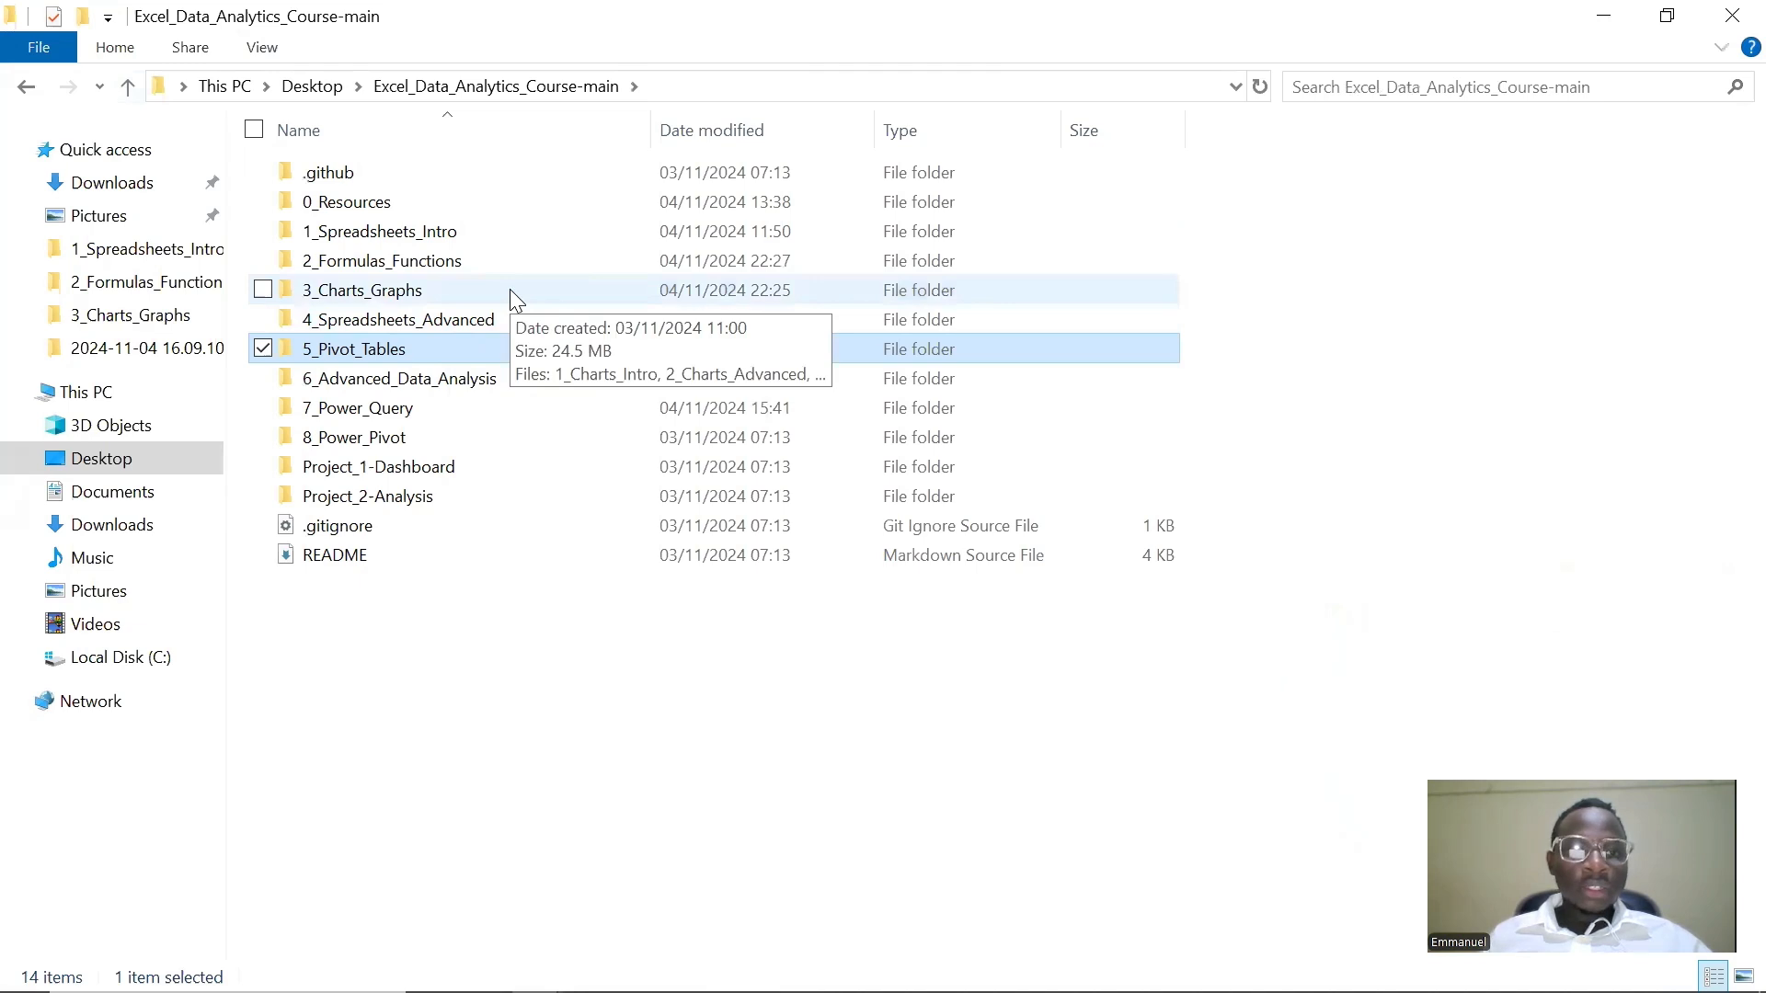
- Open the 1_Charts_Intro workbook from the 3_Charts_Graphs folder and maximize its window
double_click(512, 292)
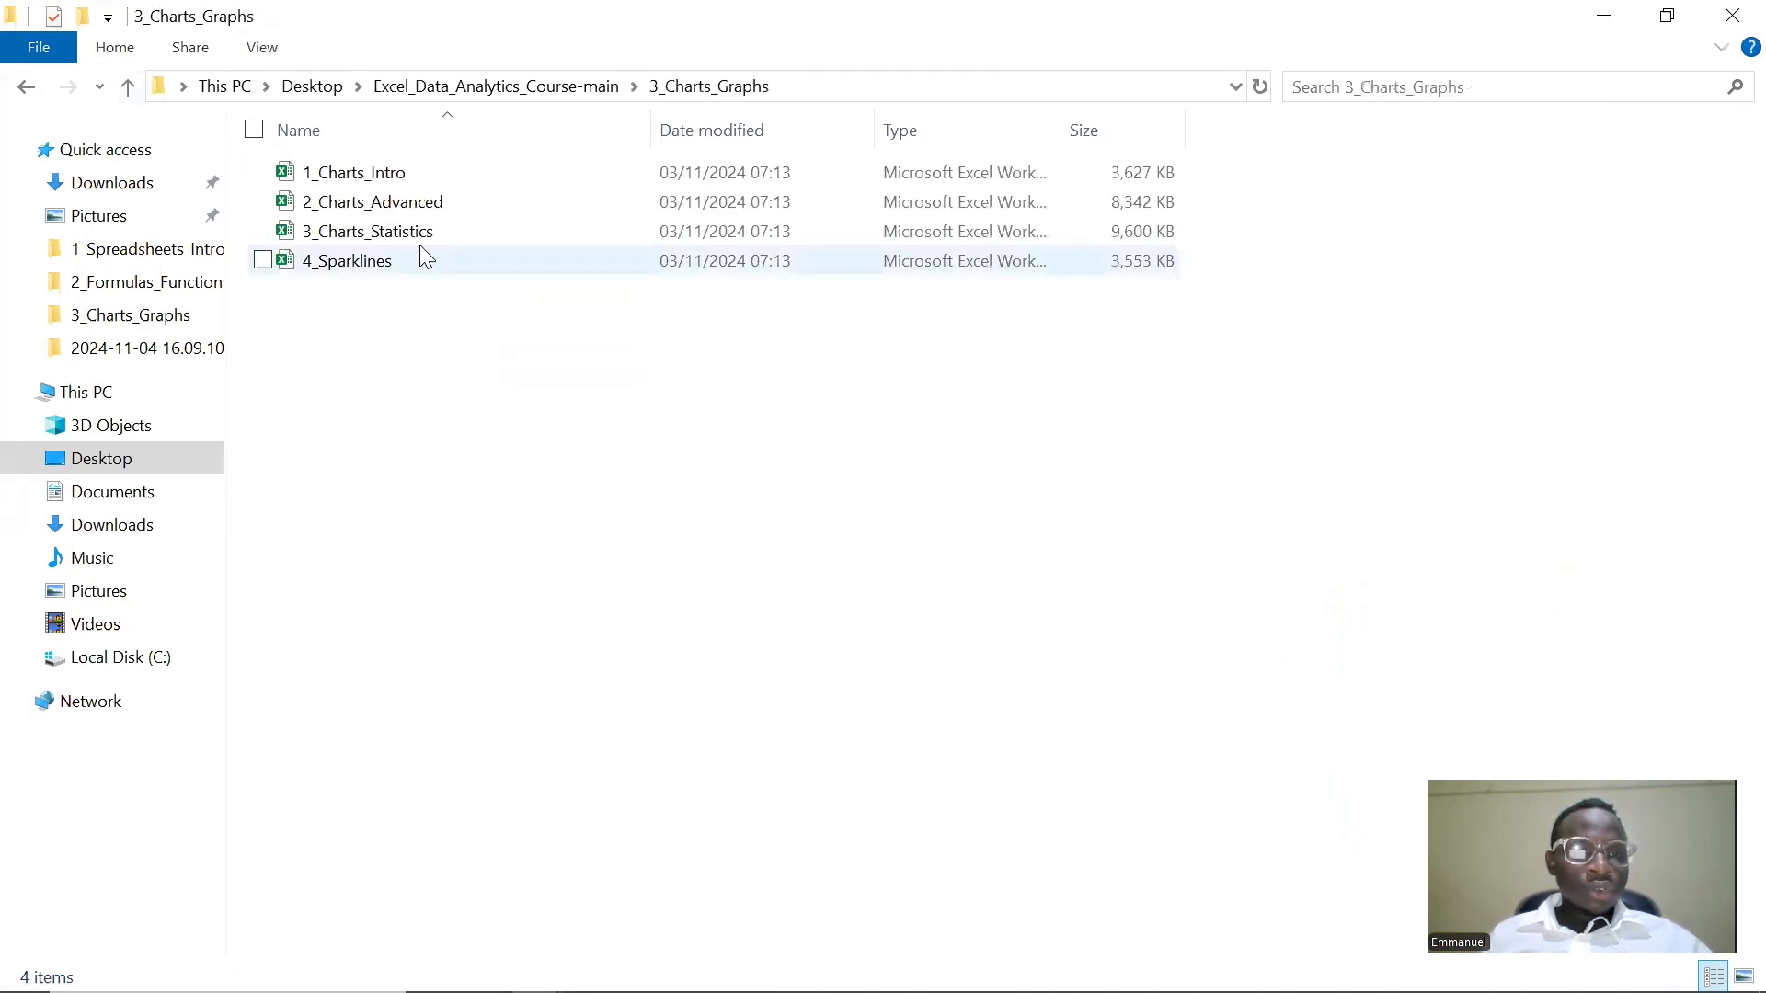
double_click(476, 182)
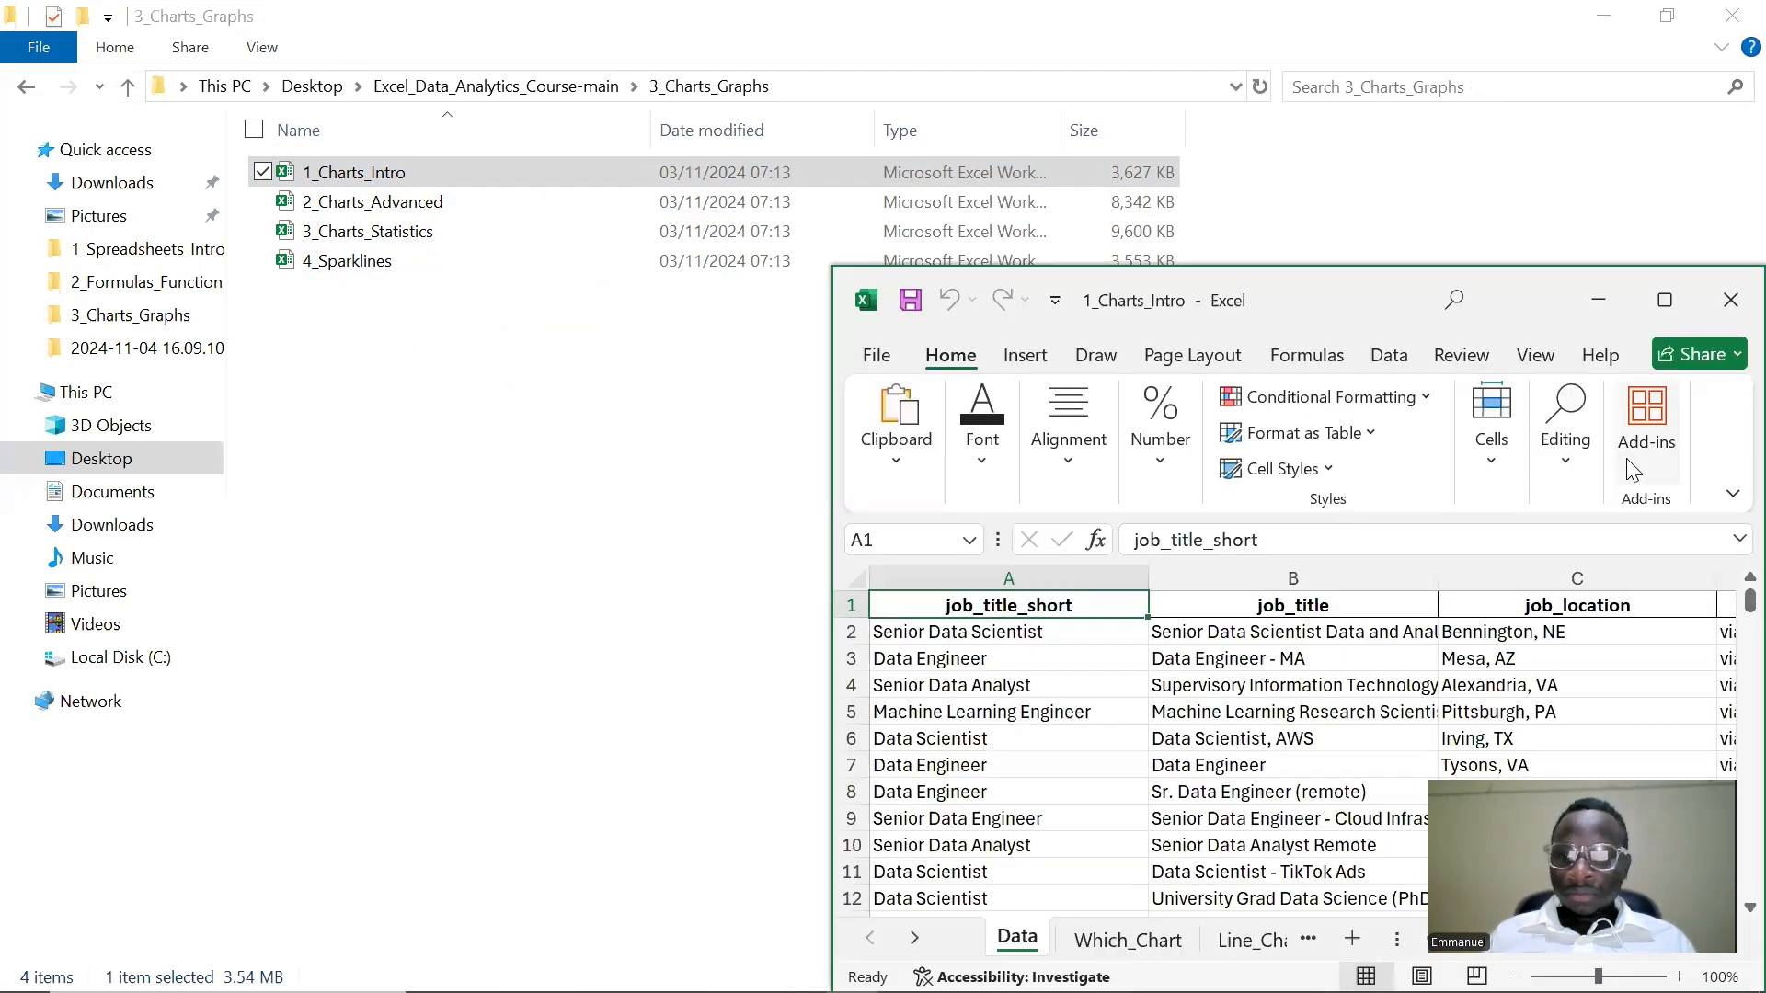
left_click(1665, 301)
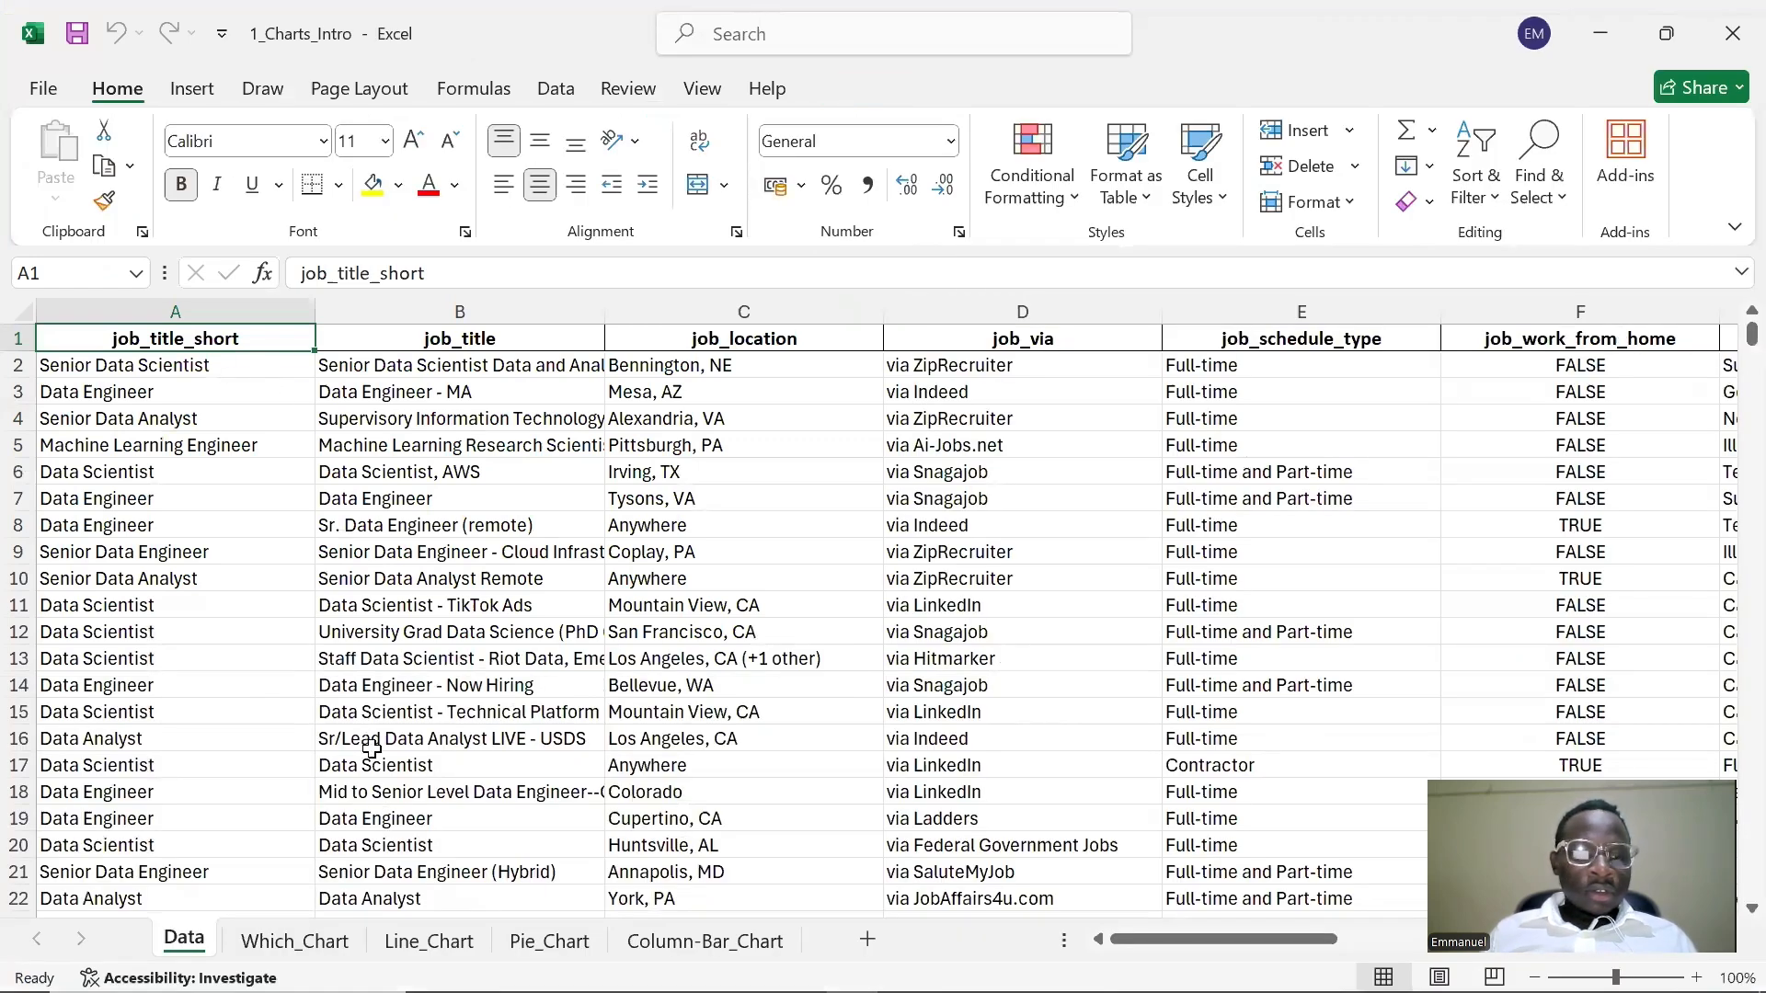
left_click(1436, 142)
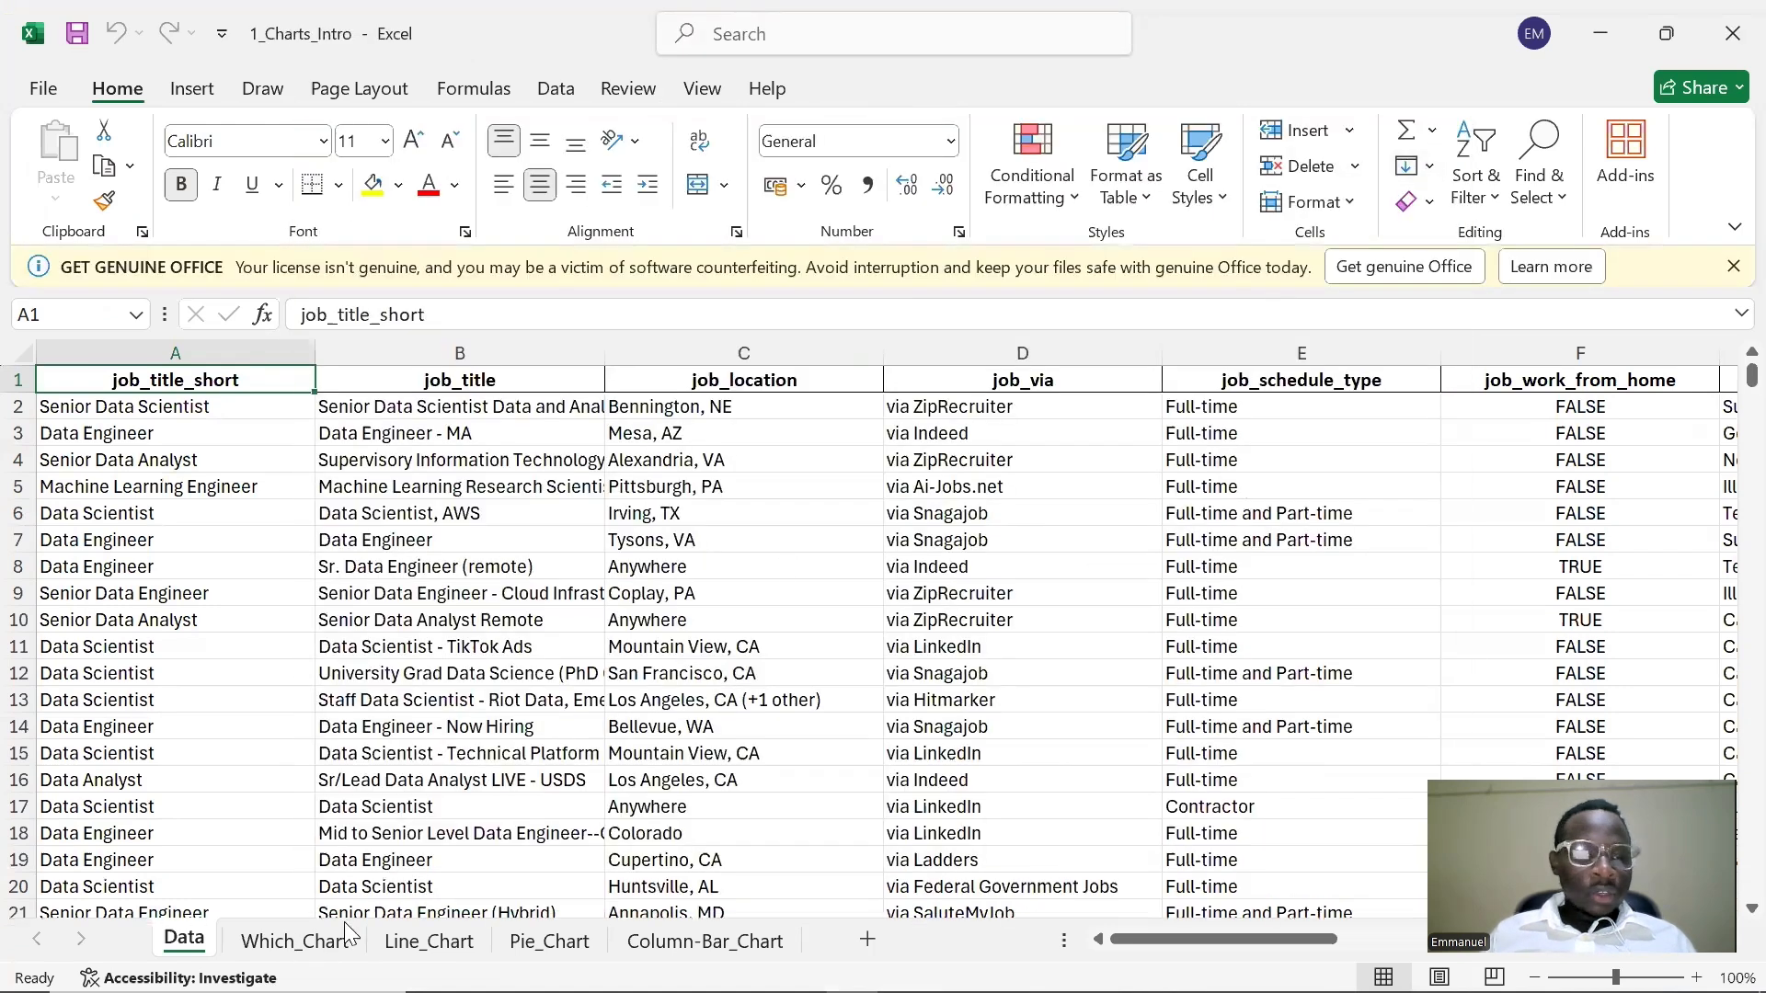
- Go to the Which_Chart sheet, dismiss the licence notice and examine the sample chart types for the monthly job postings
left_click(311, 947)
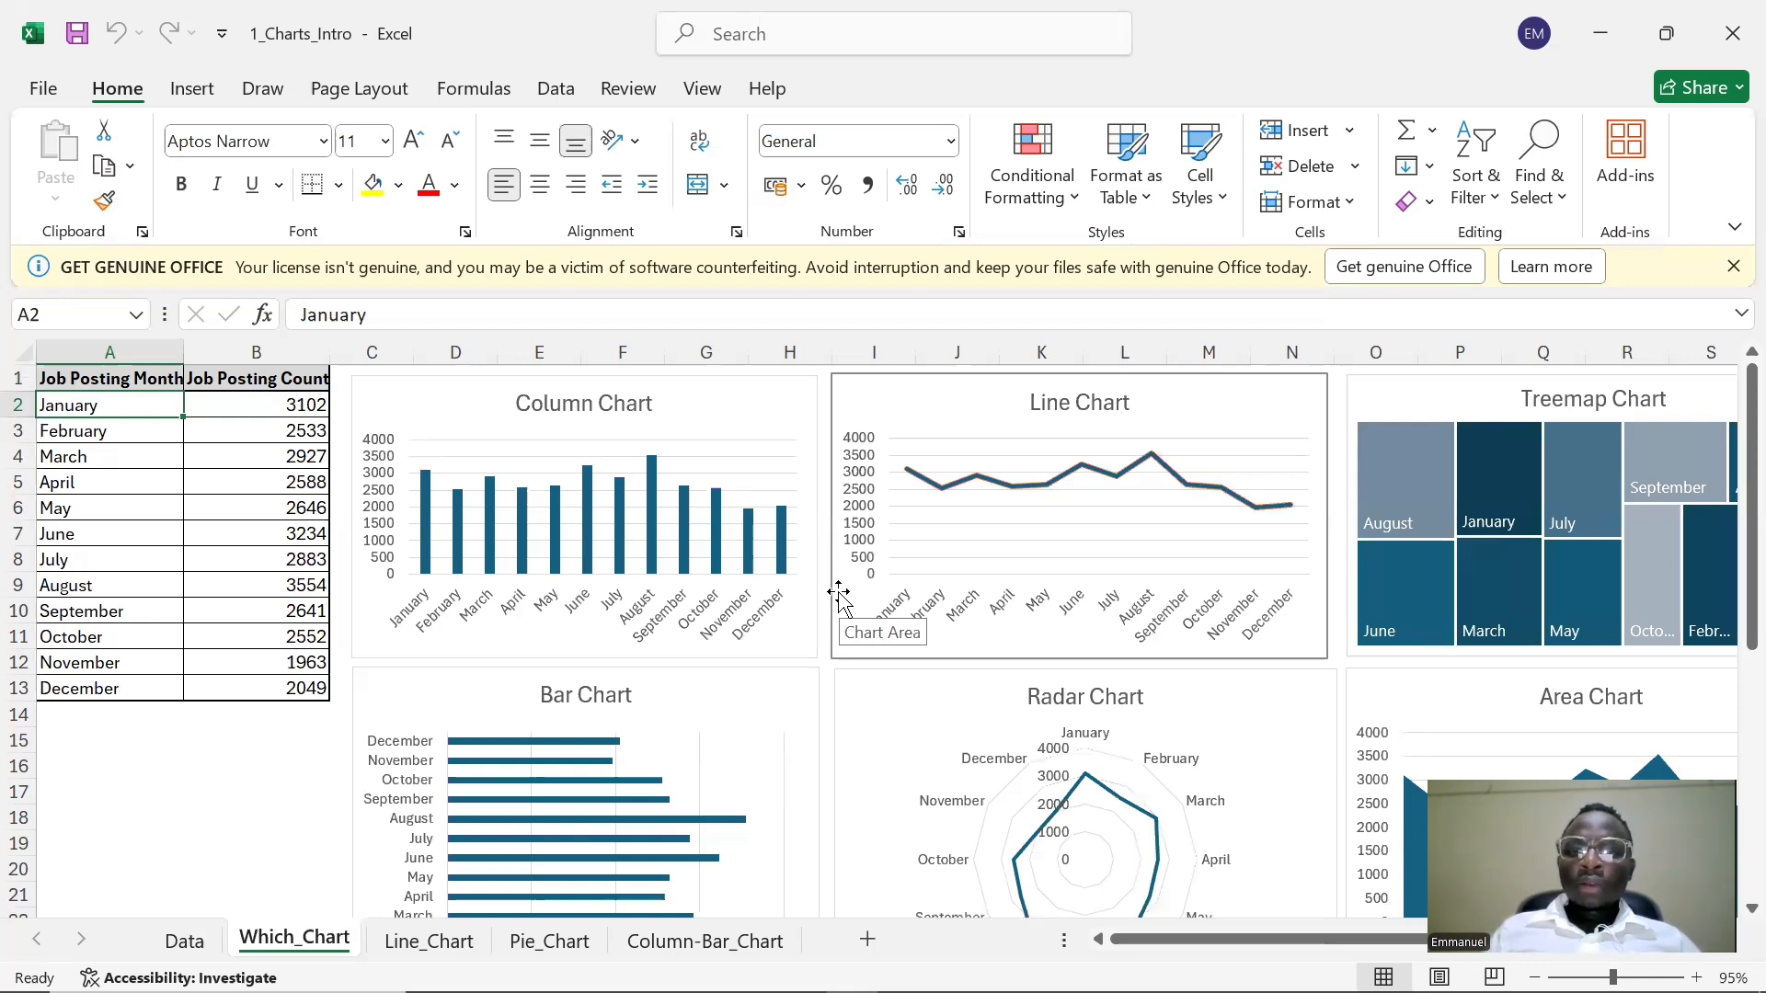
left_click(1725, 273)
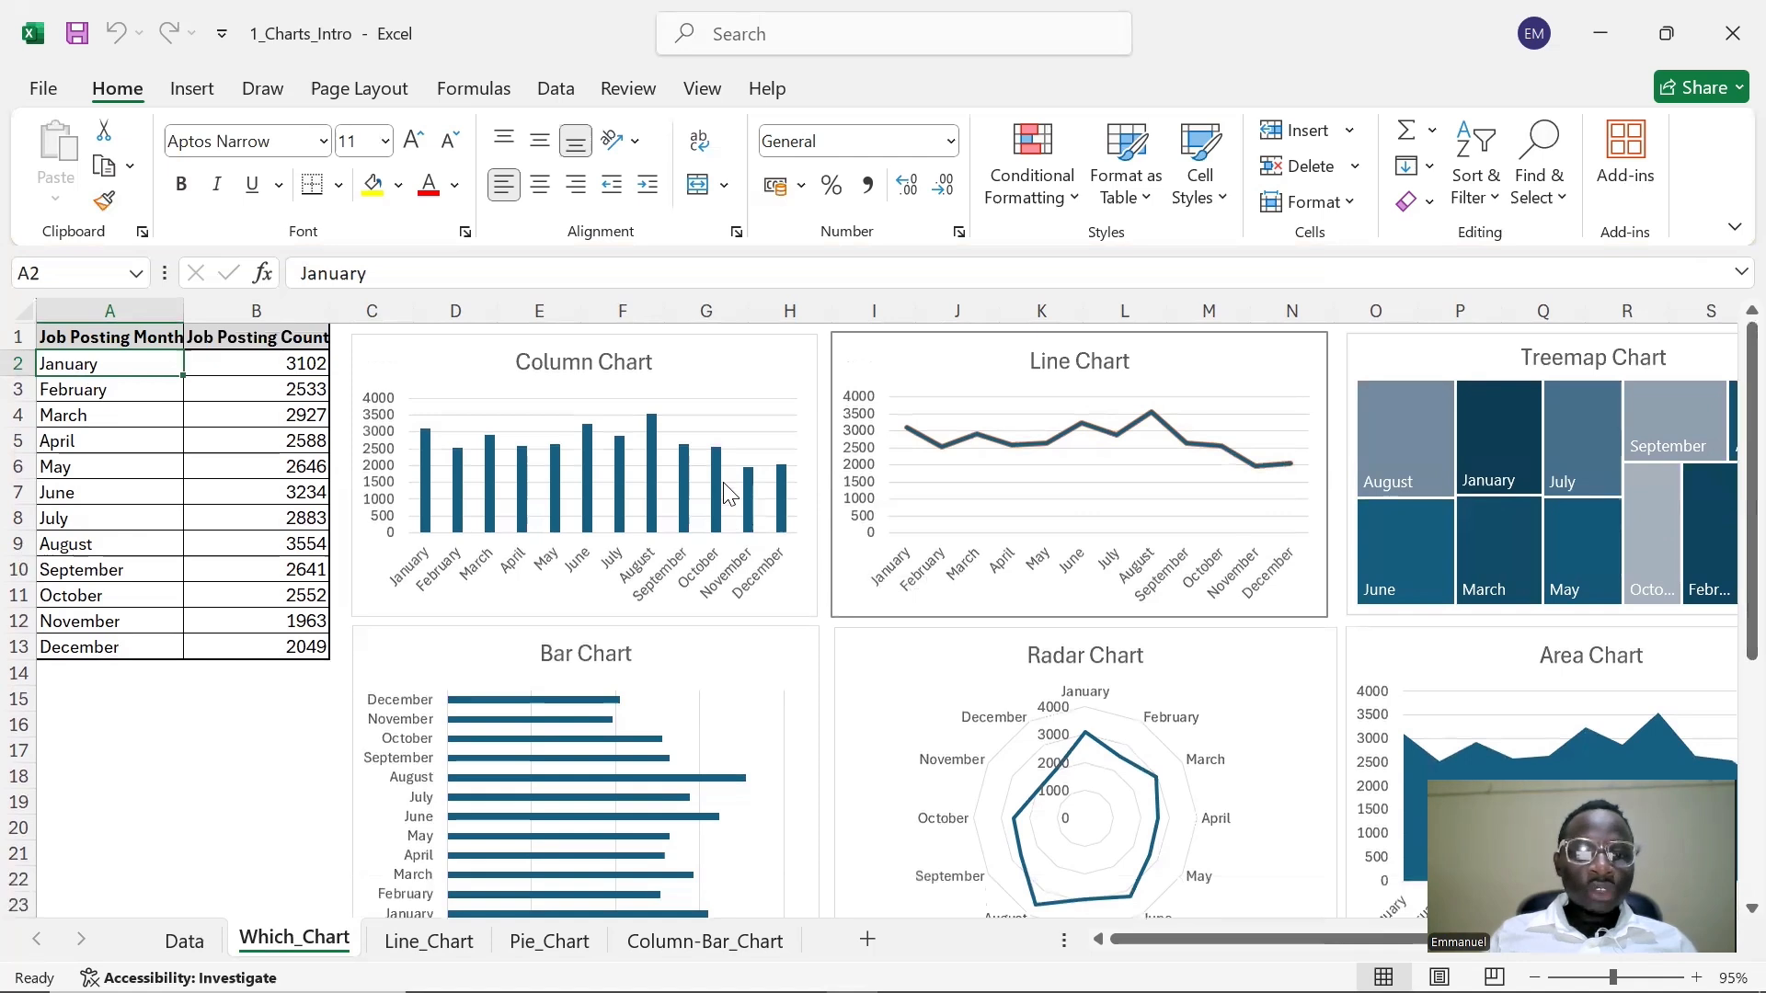
mouse_move(726, 492)
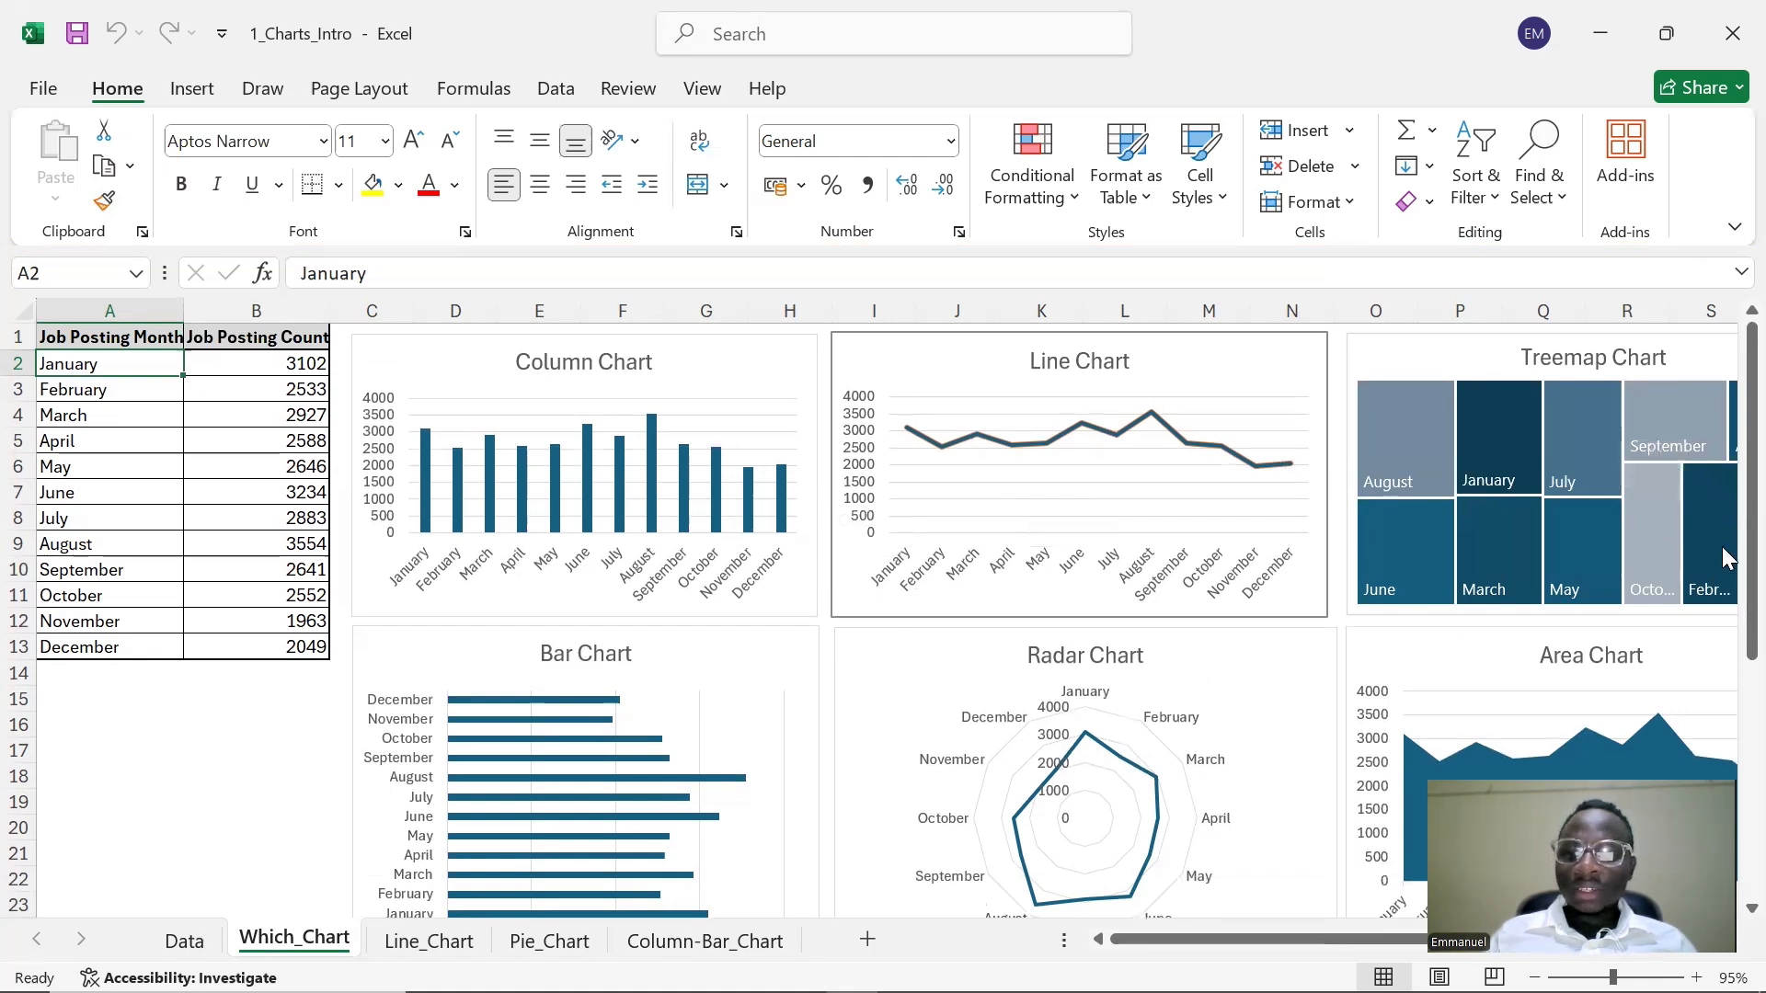
scroll(1725, 597, "down", 2)
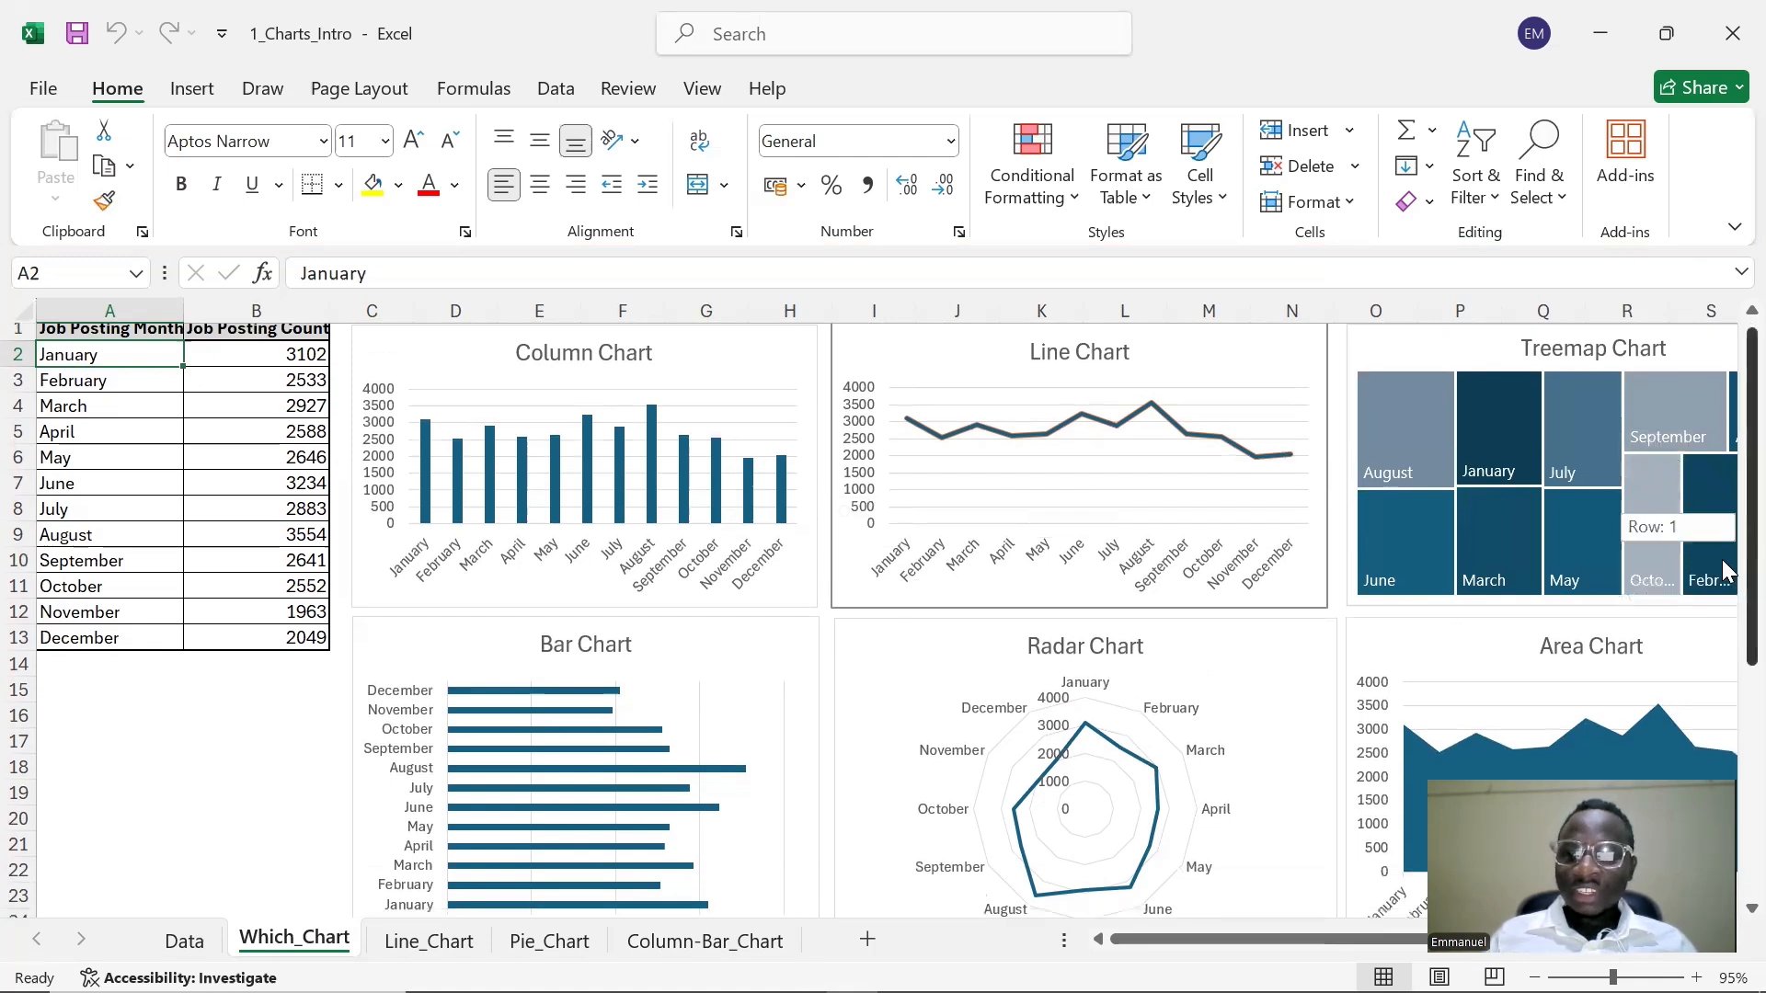
scroll(1726, 671, "down", 4)
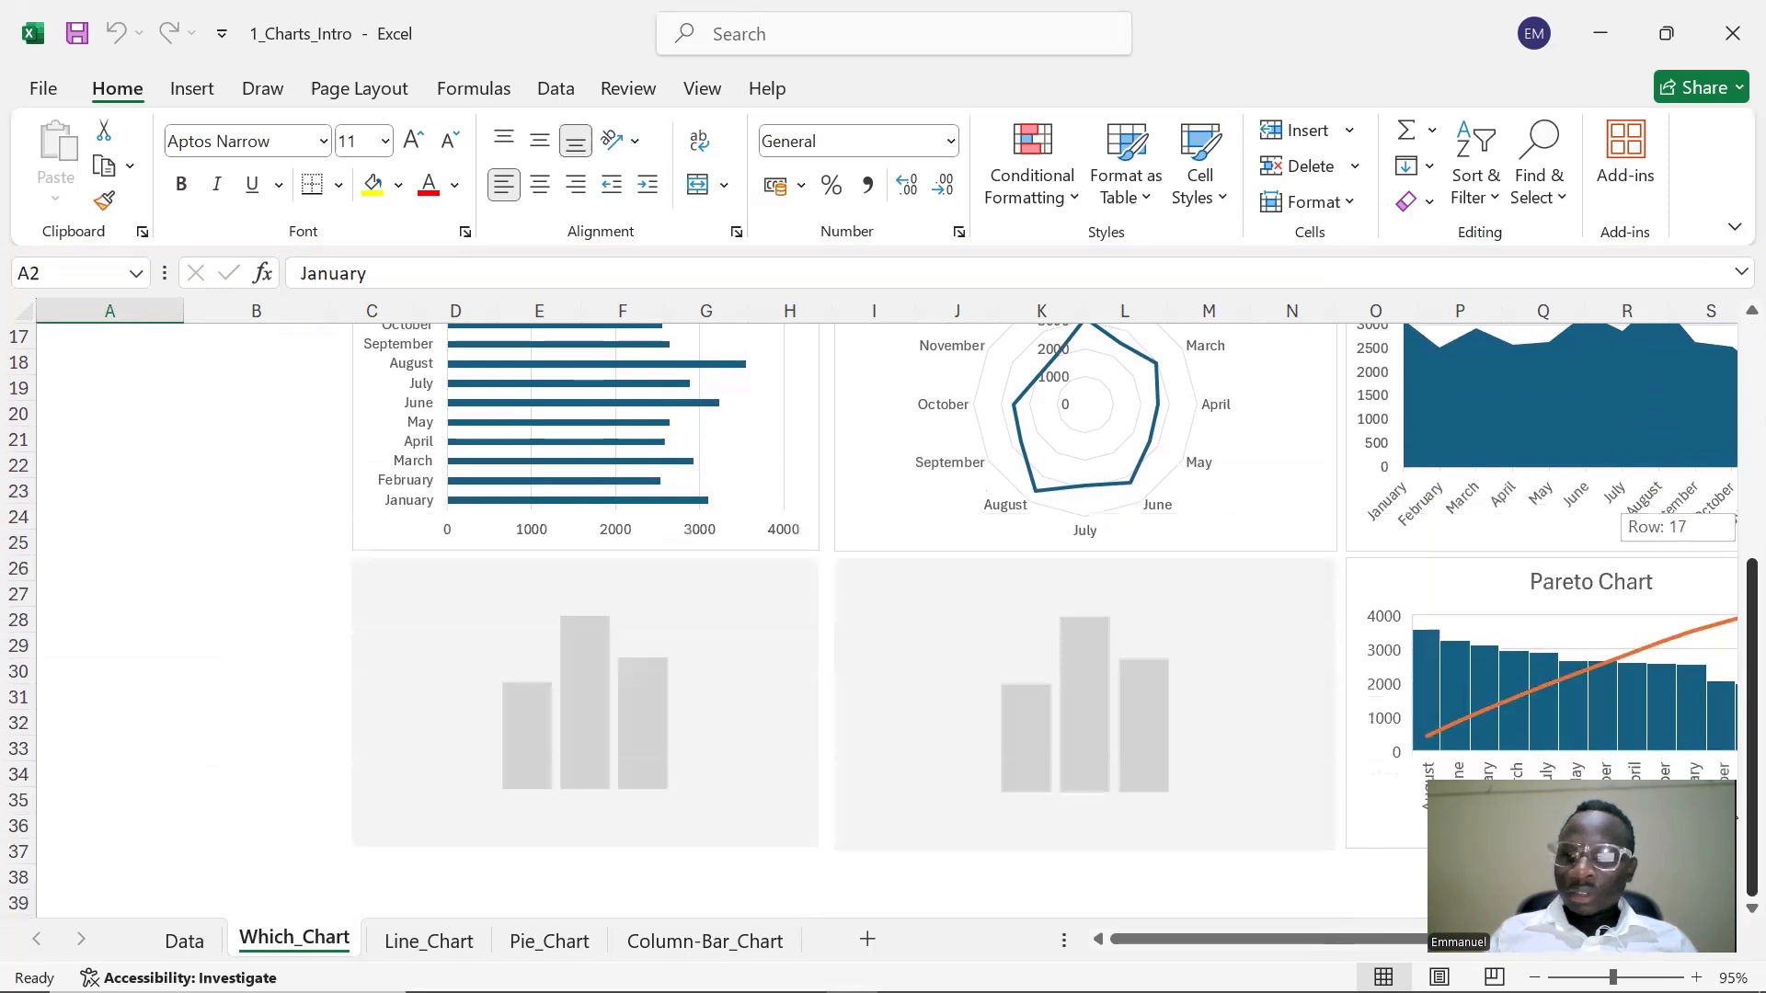
scroll(1726, 768, "up", 6)
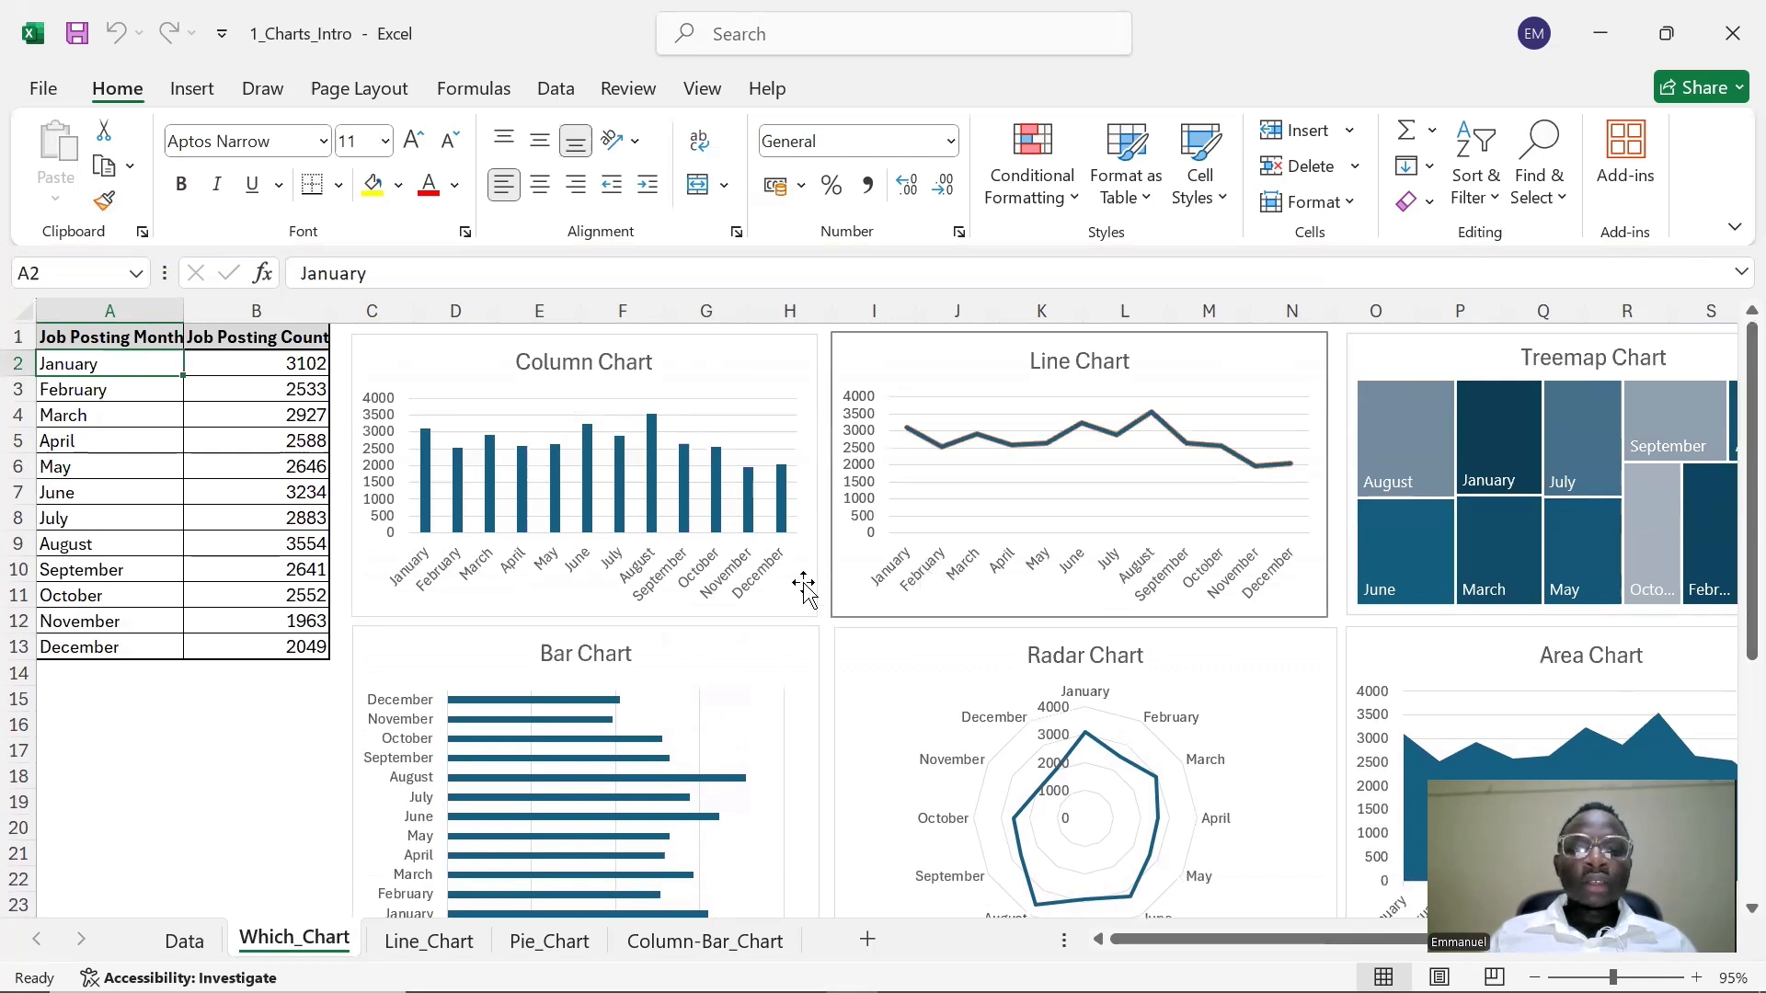
- Insert a clustered column chart of the job posting counts on the Which_Chart sheet and delete it again
left_click(187, 96)
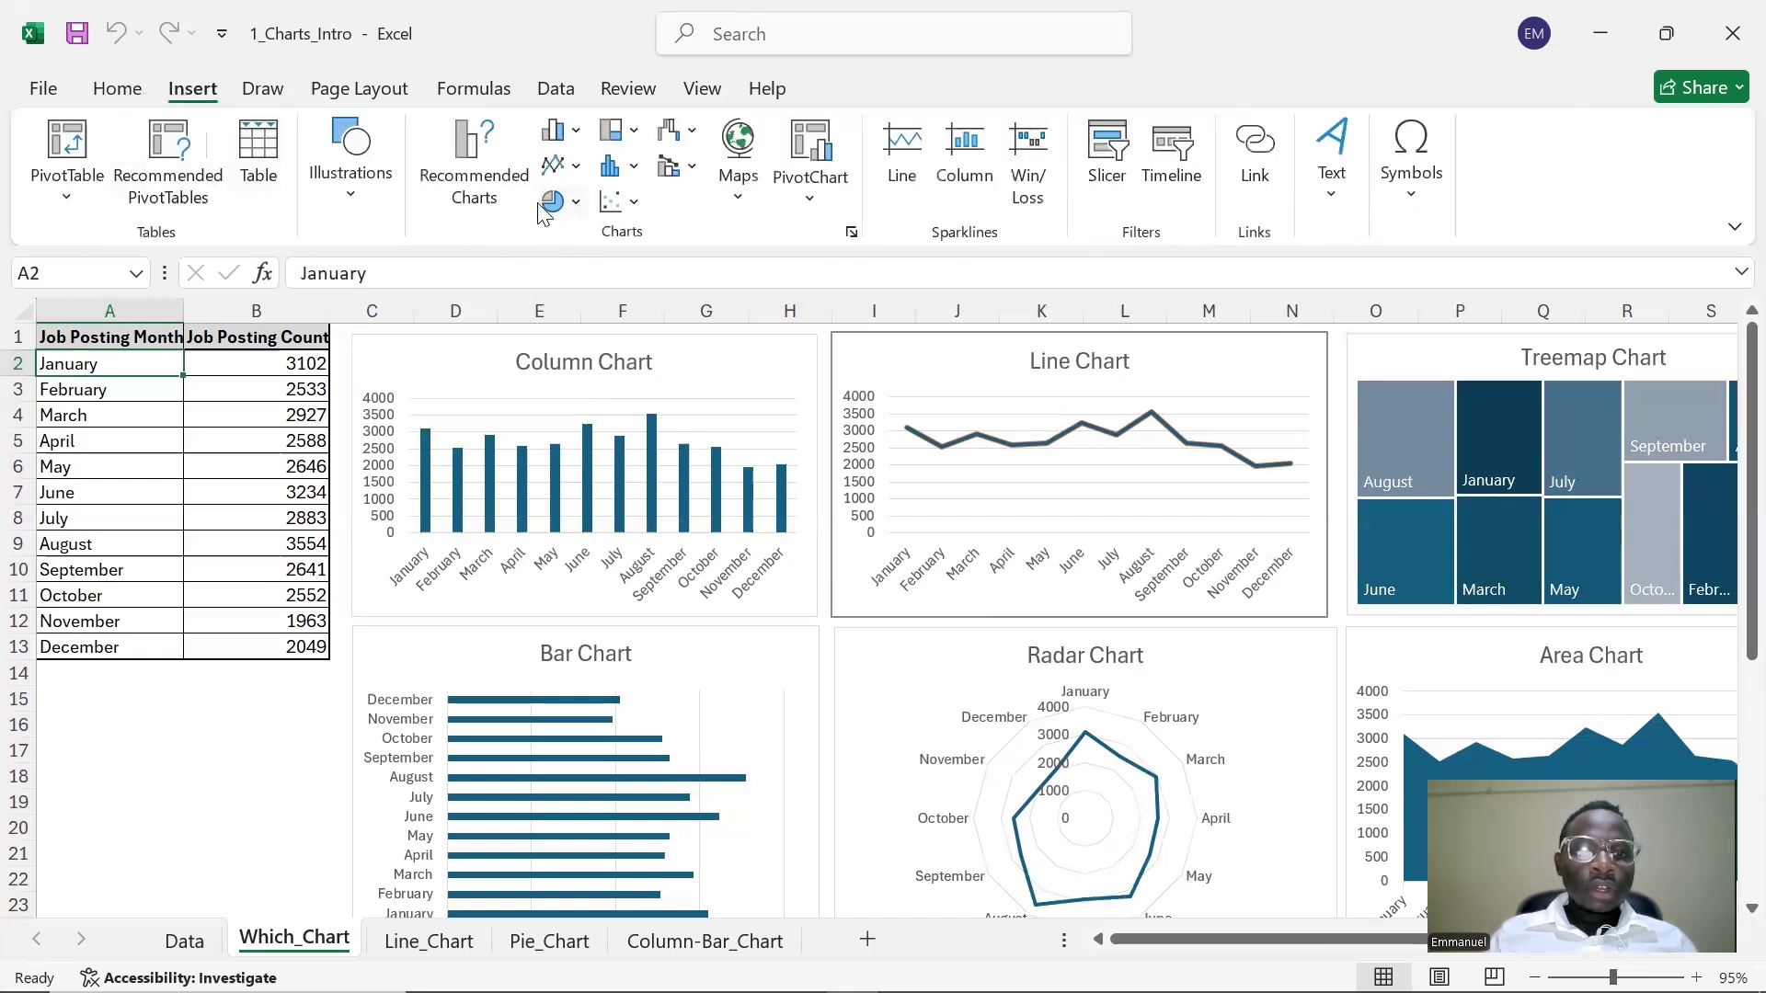
left_click(483, 173)
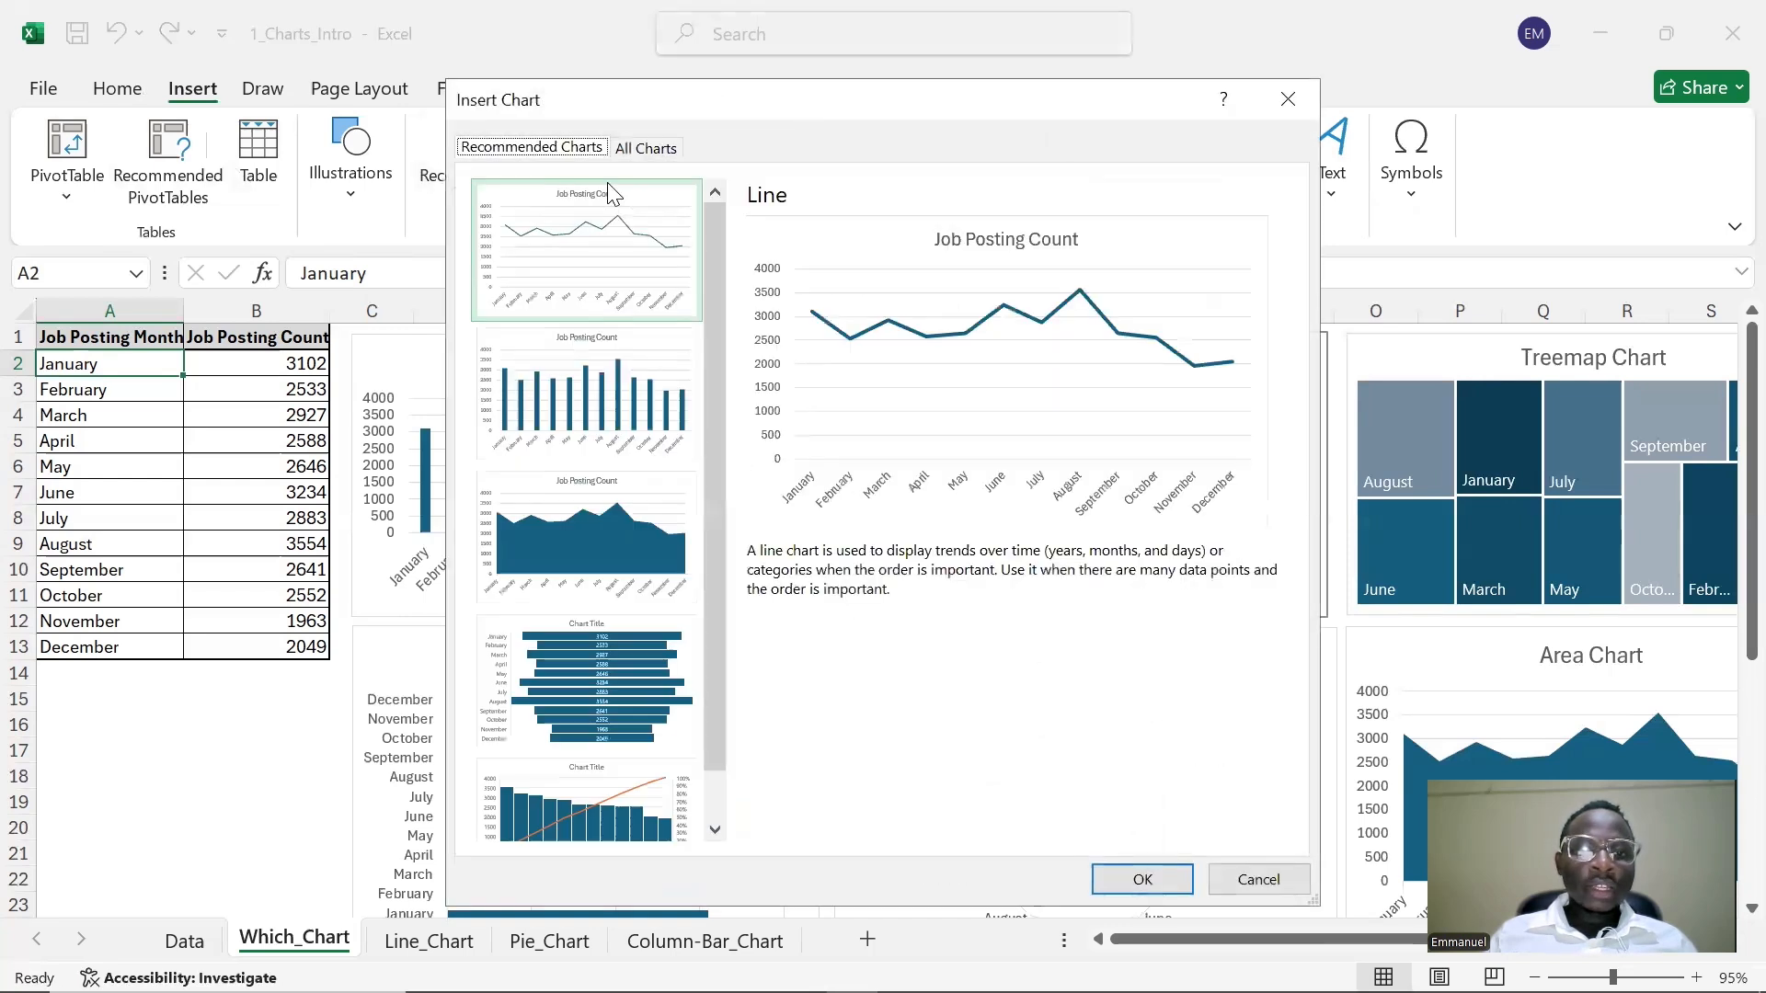
left_click(646, 148)
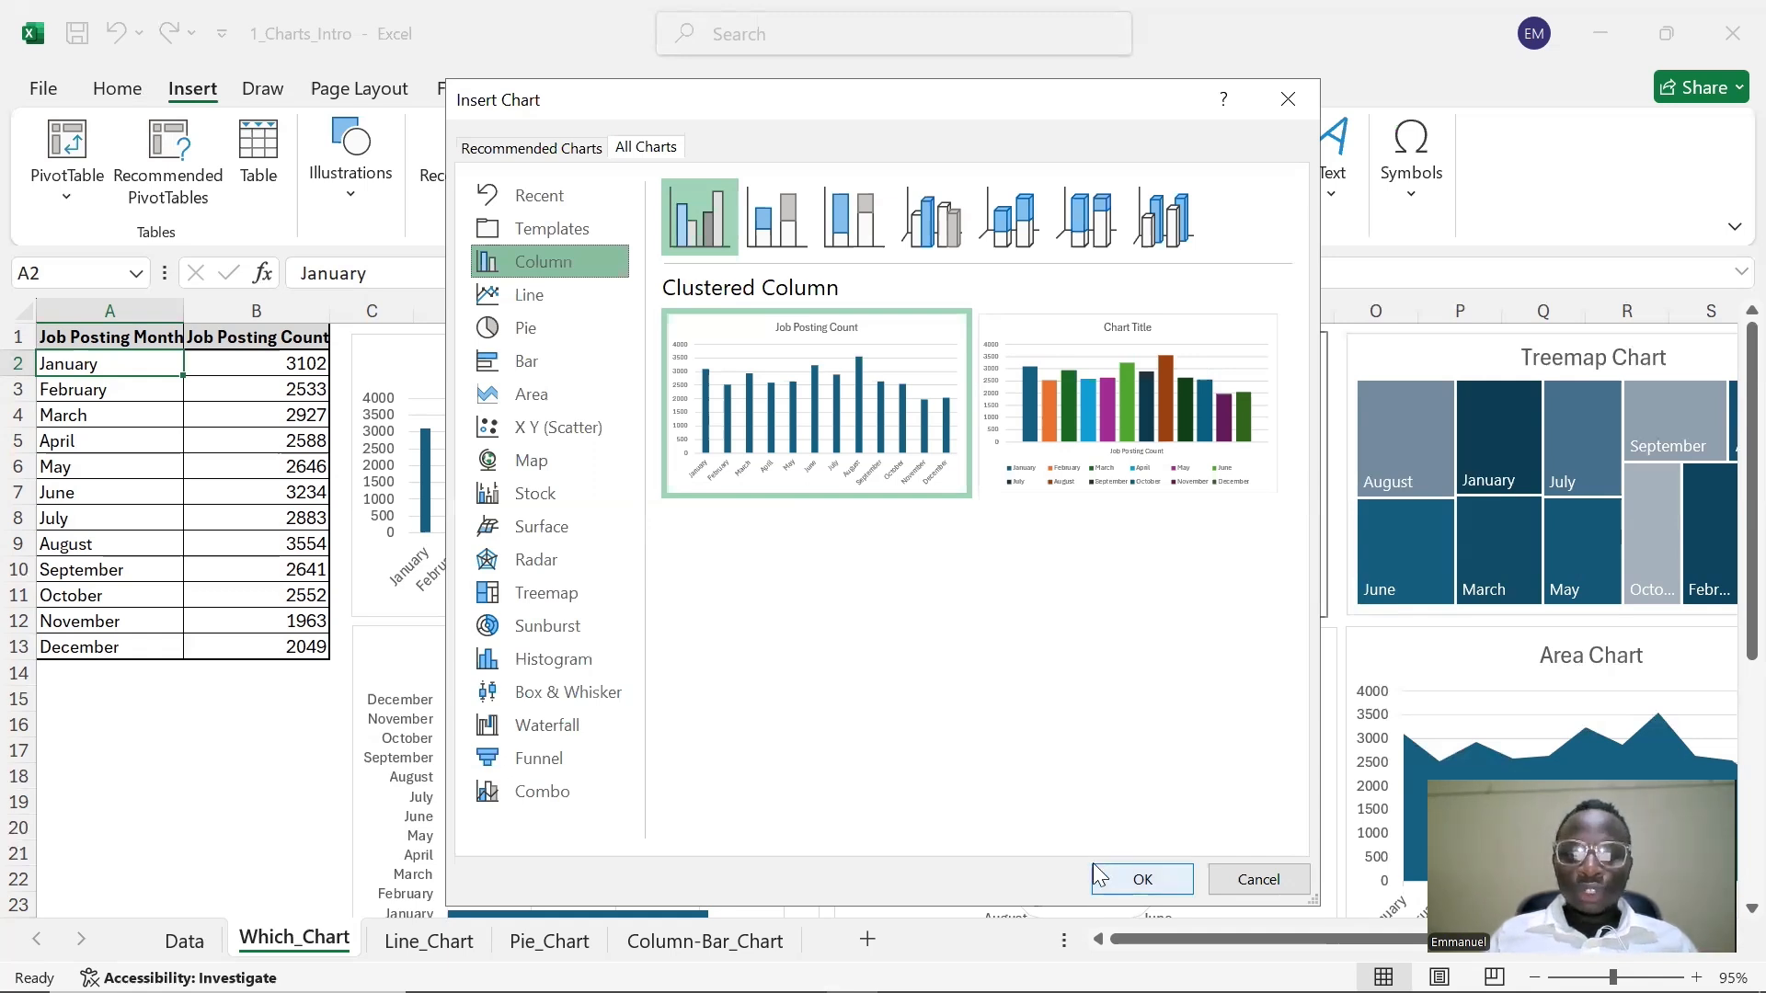
left_click(1141, 880)
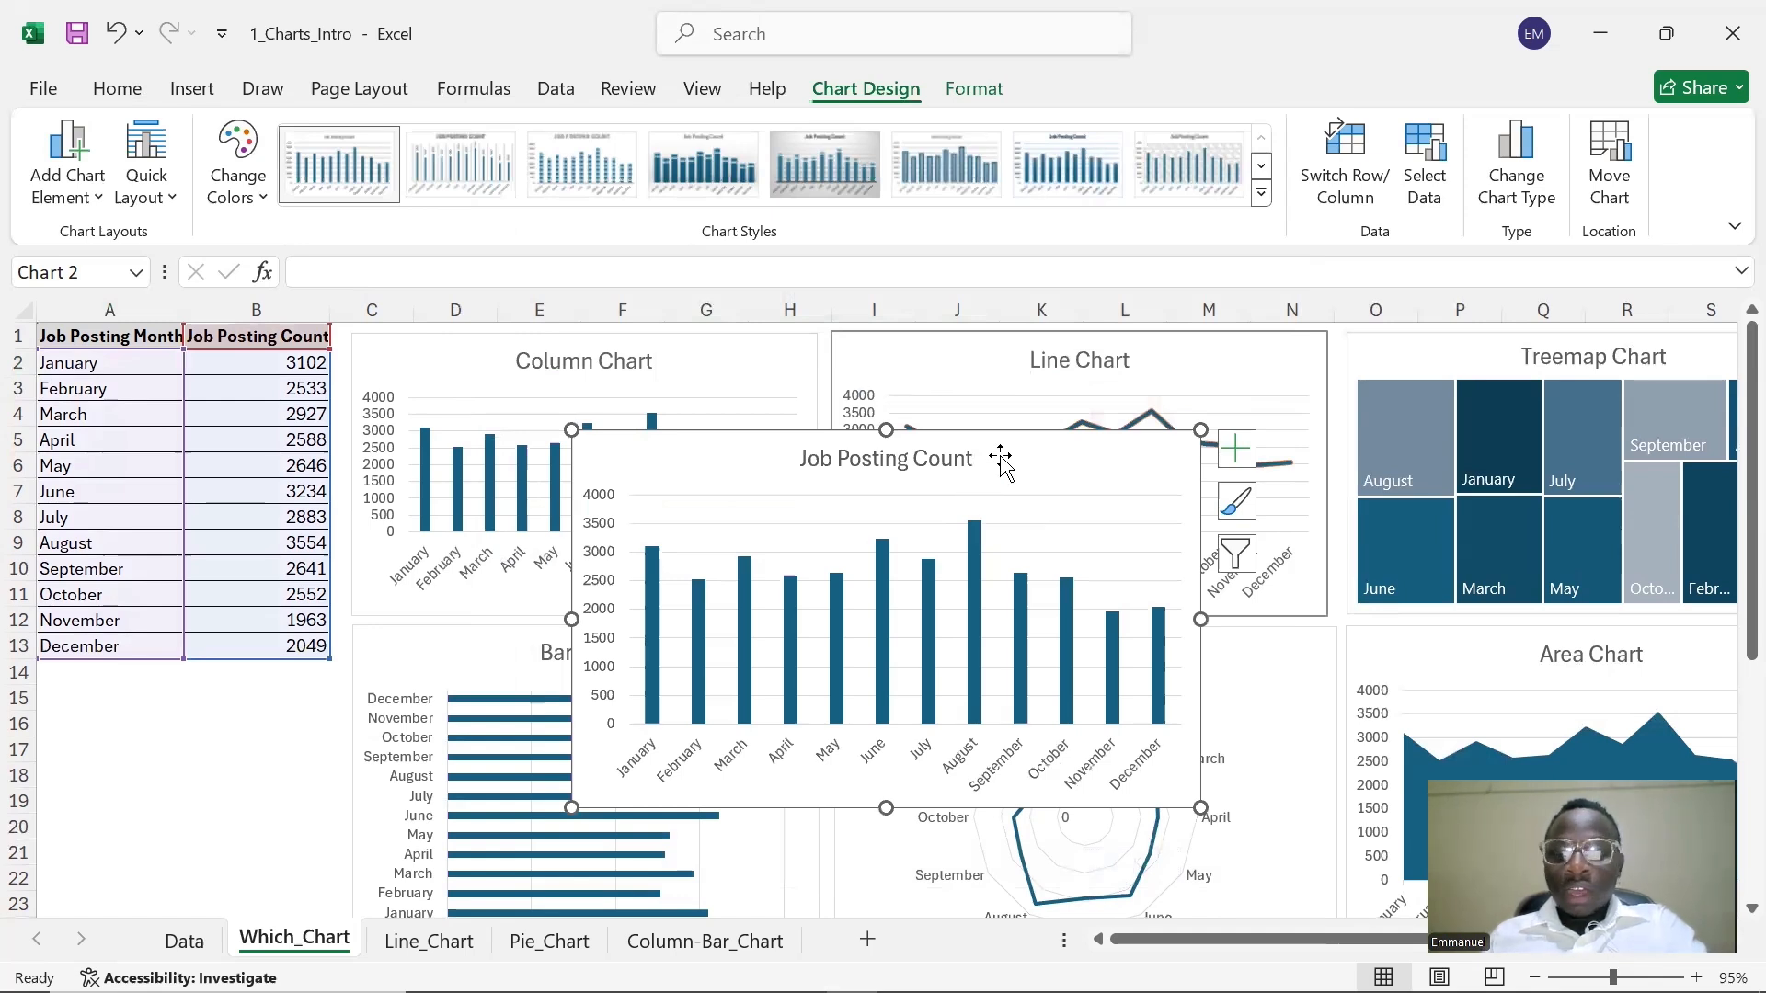
key("Delete")
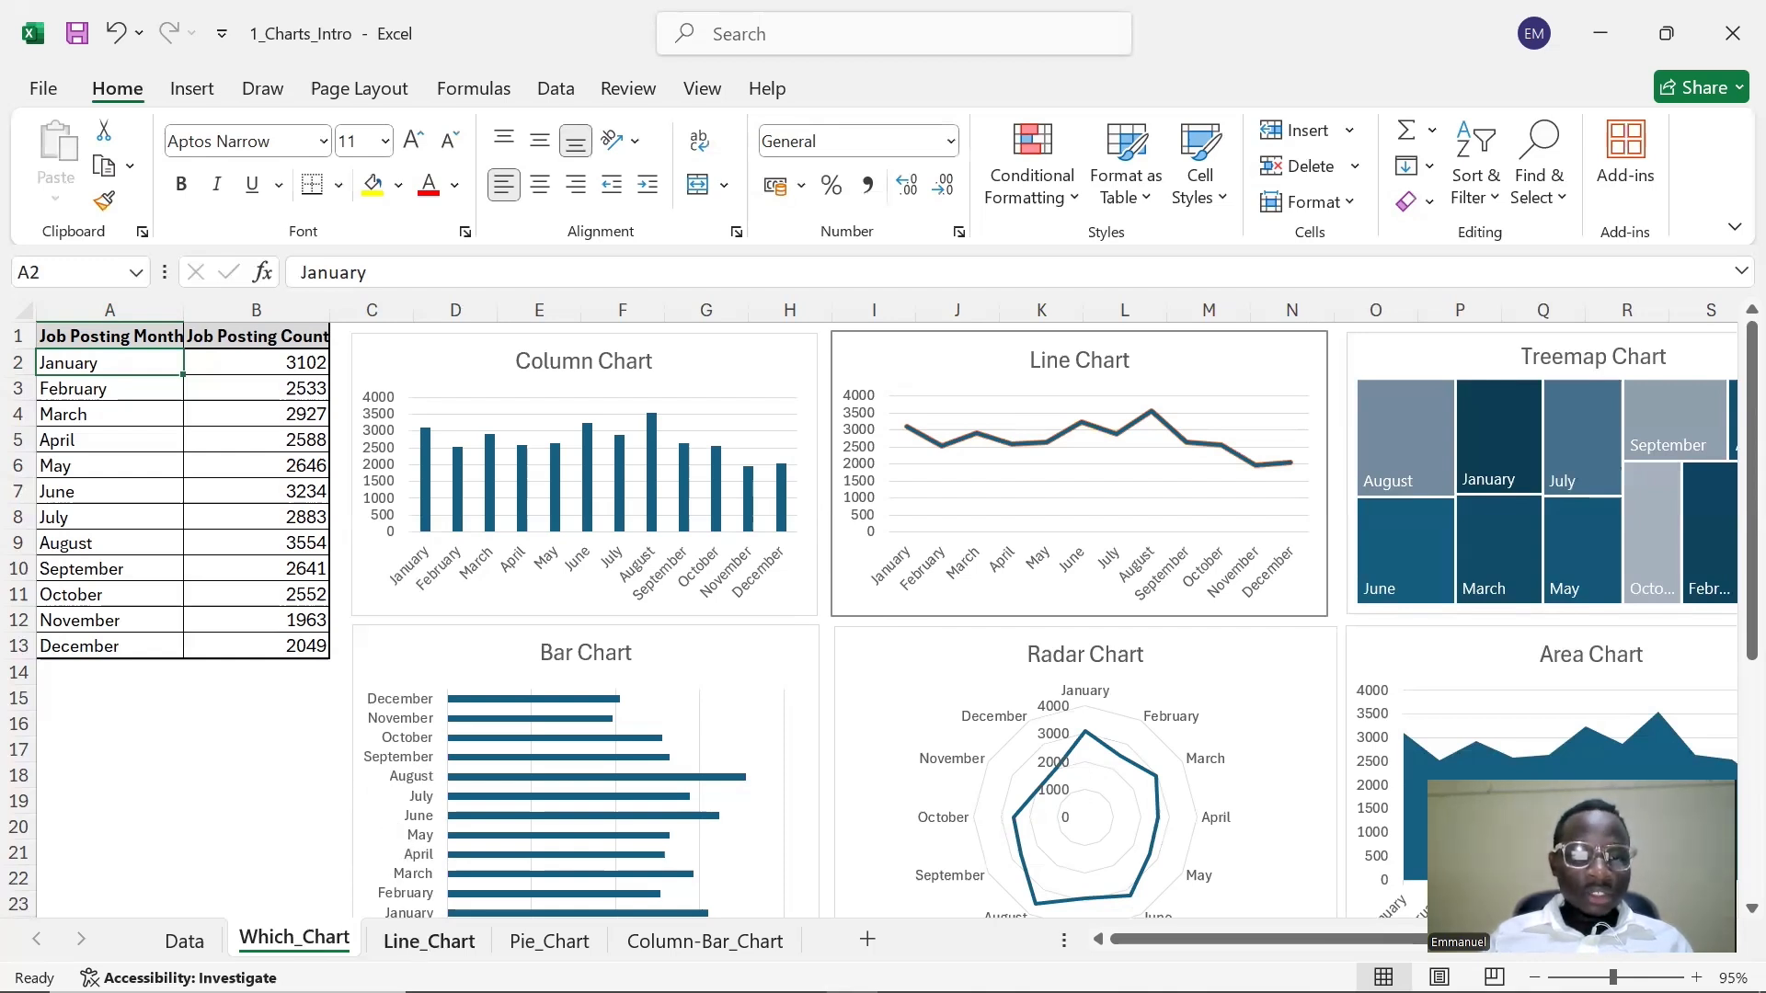
- Examine the month table on the Line_Chart sheet and the formula behind January's job posting count in B2
left_click(428, 941)
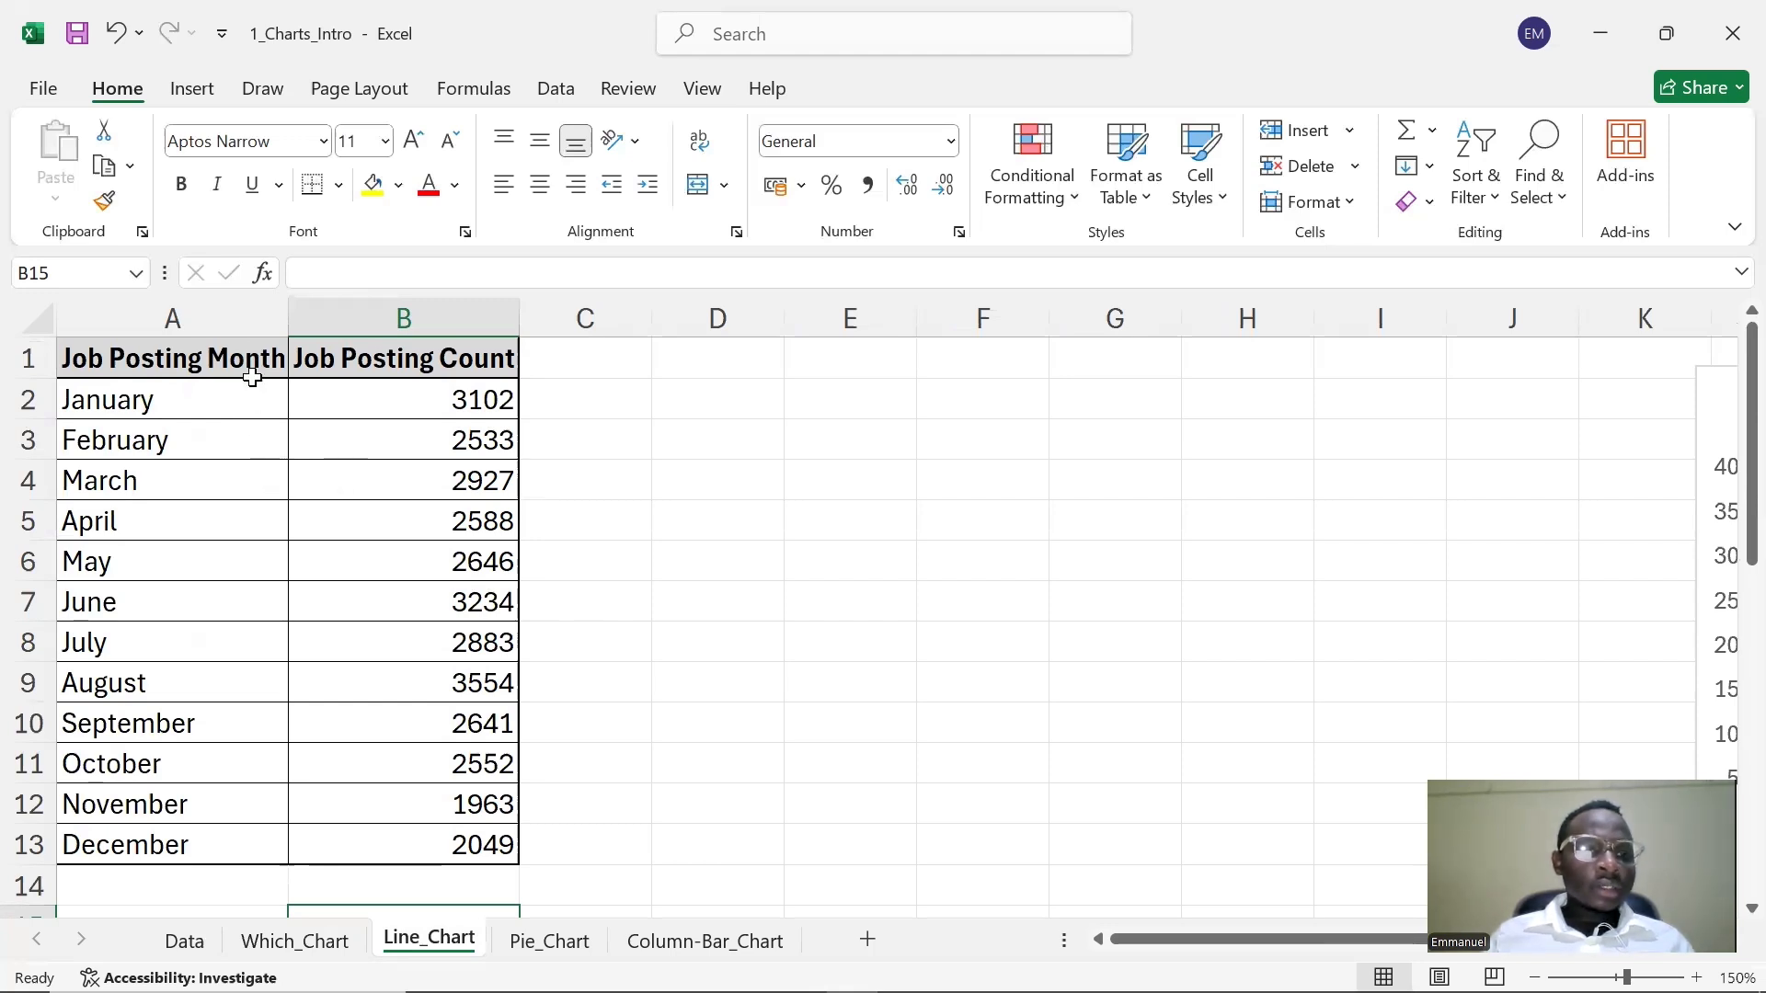
left_click_drag(241, 409, 361, 395)
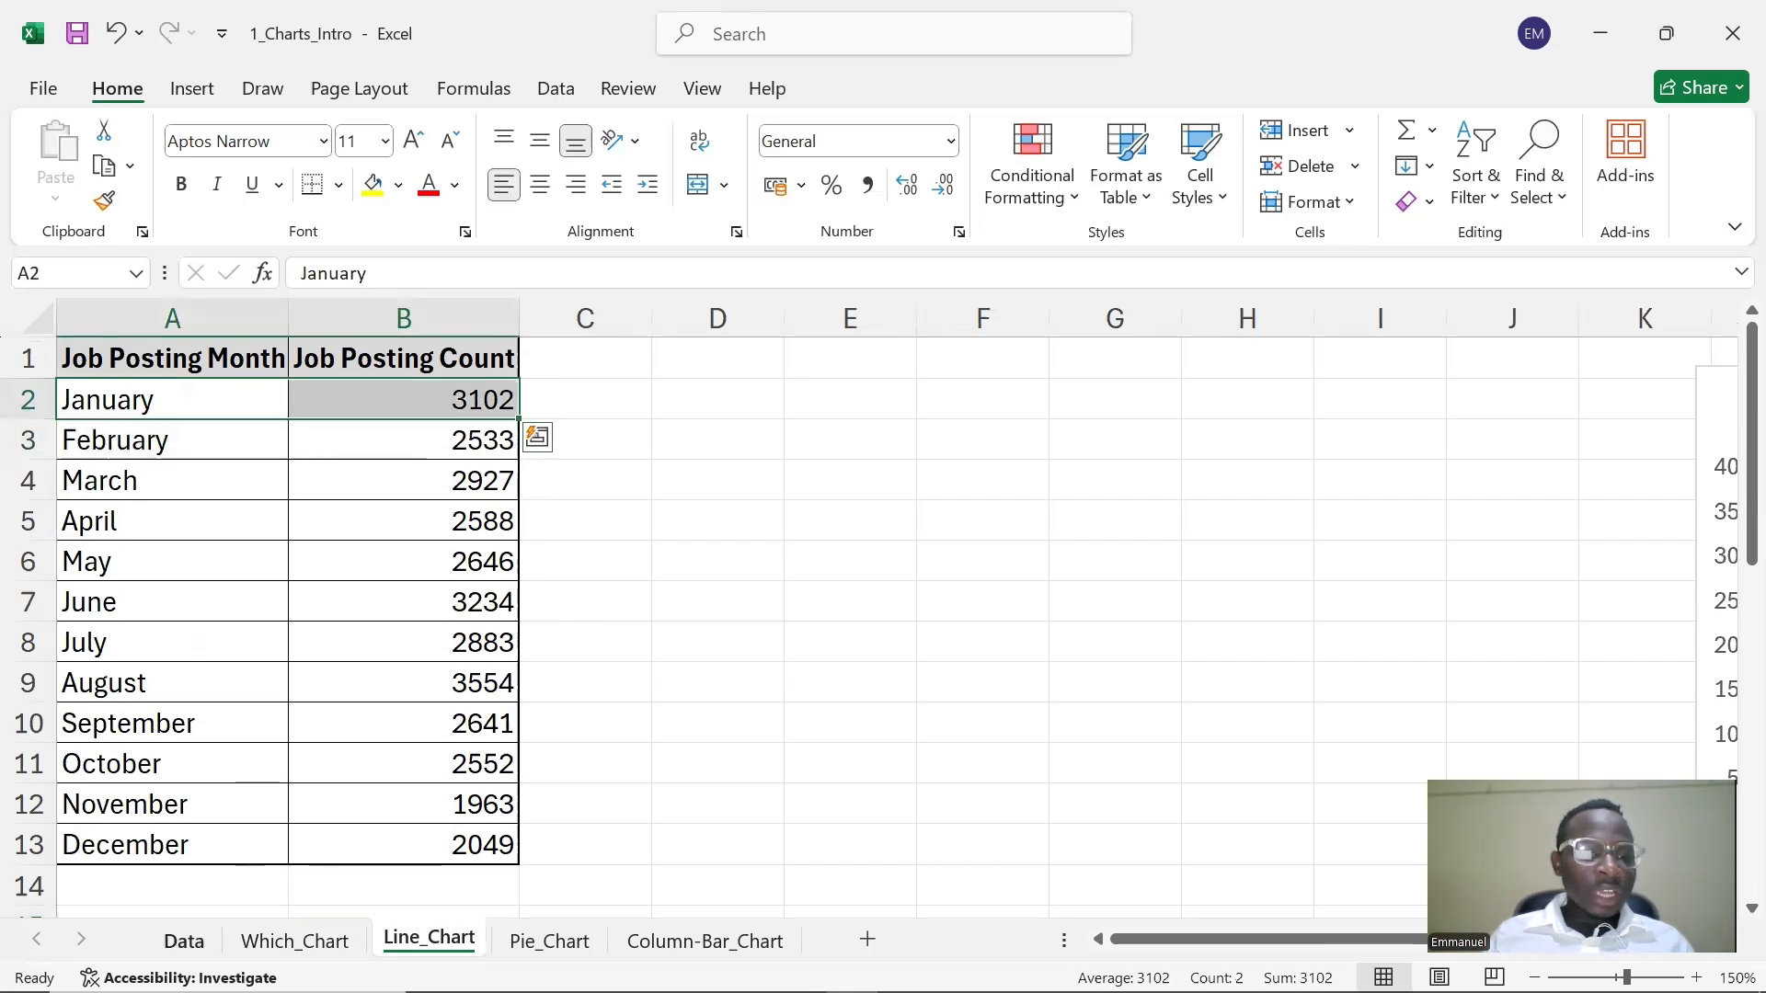
left_click(184, 940)
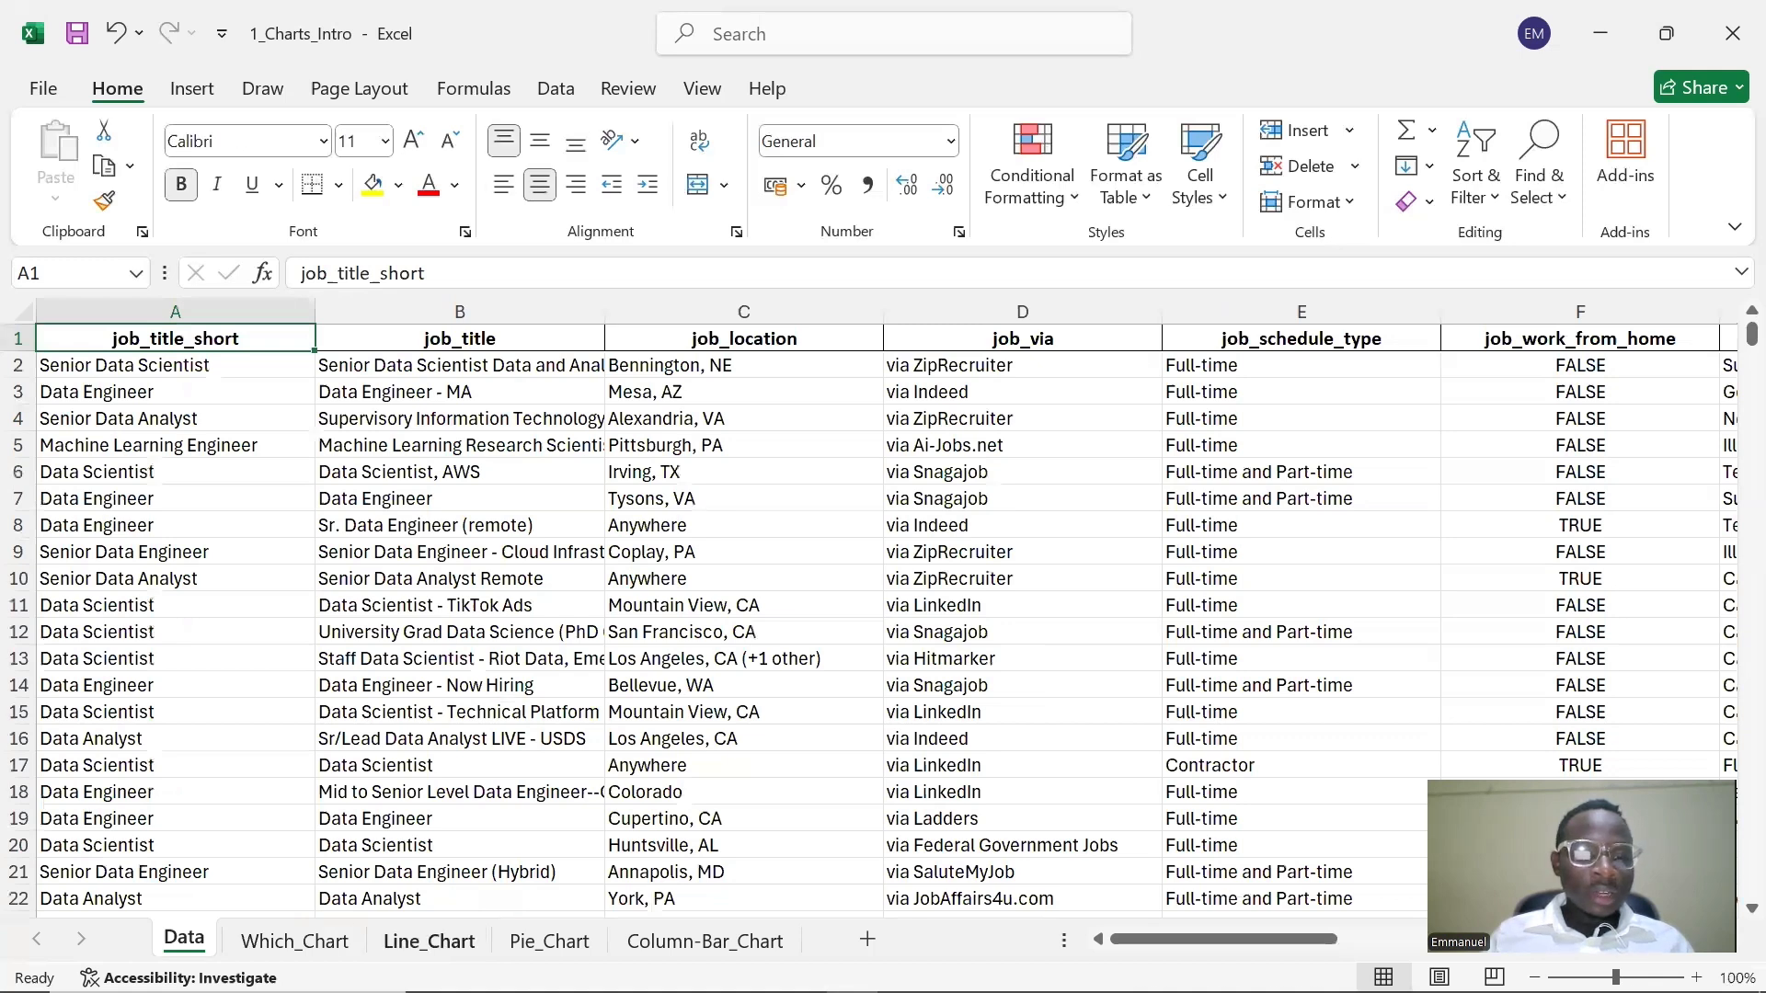
left_click(454, 938)
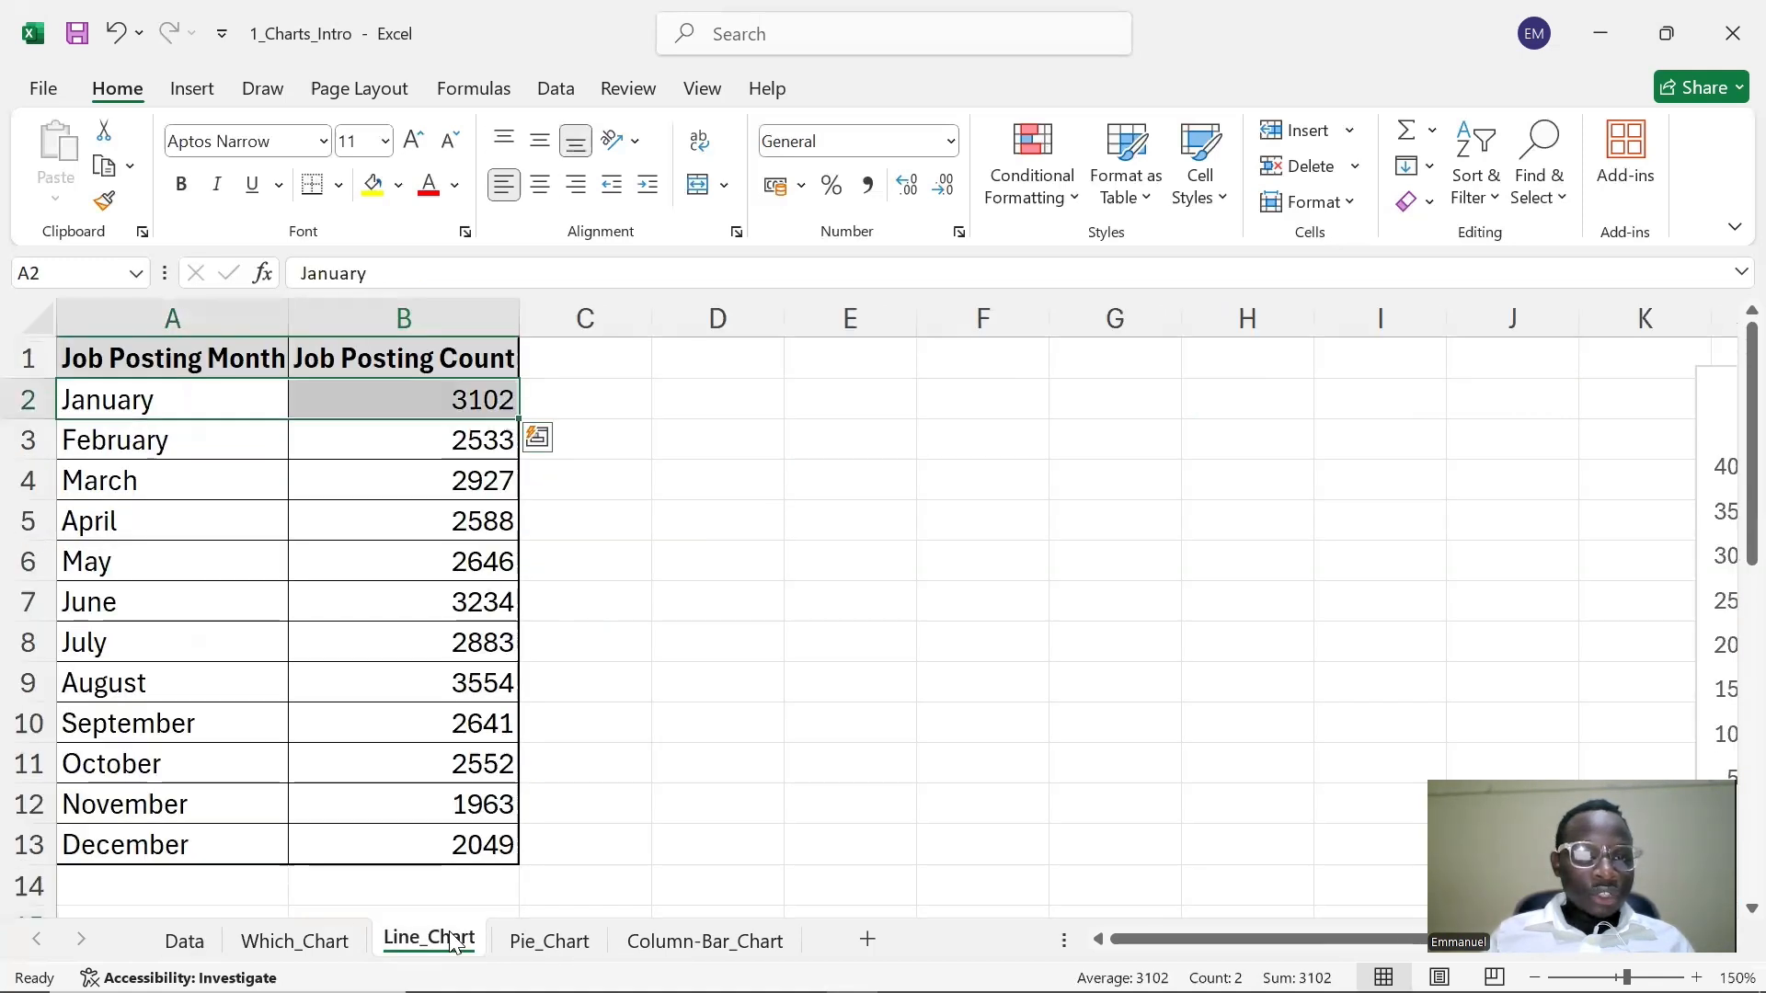
double_click(434, 402)
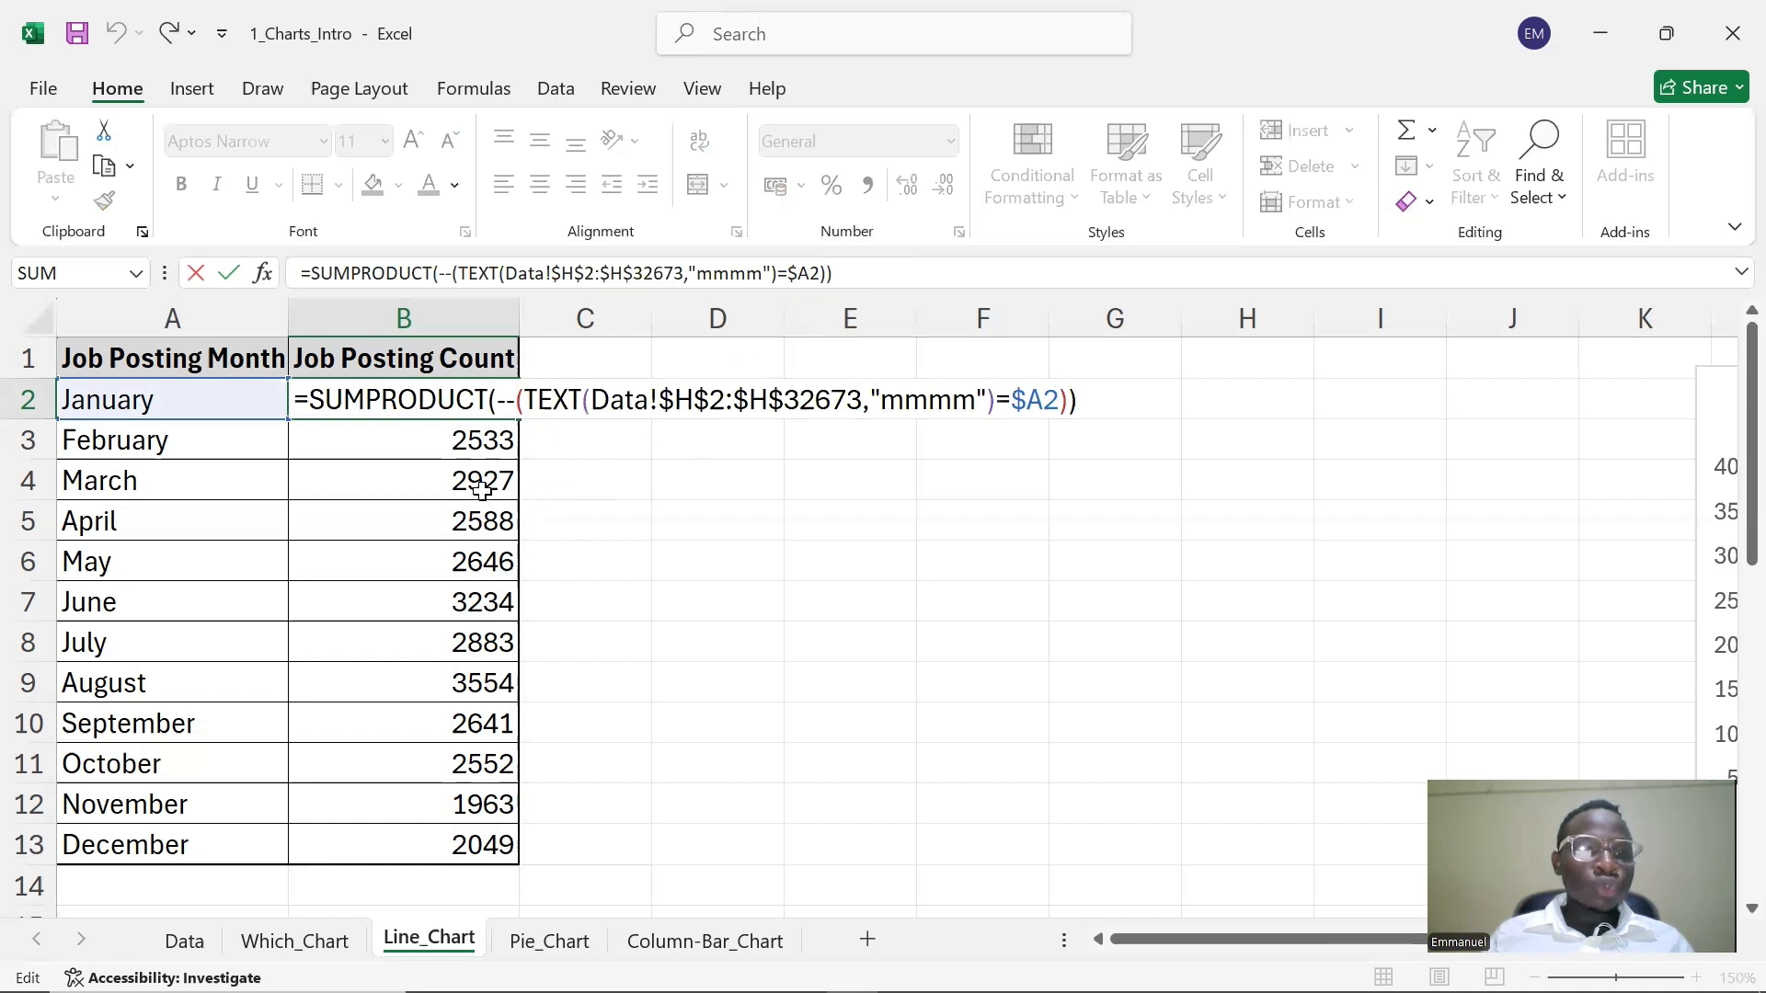
left_click(532, 468)
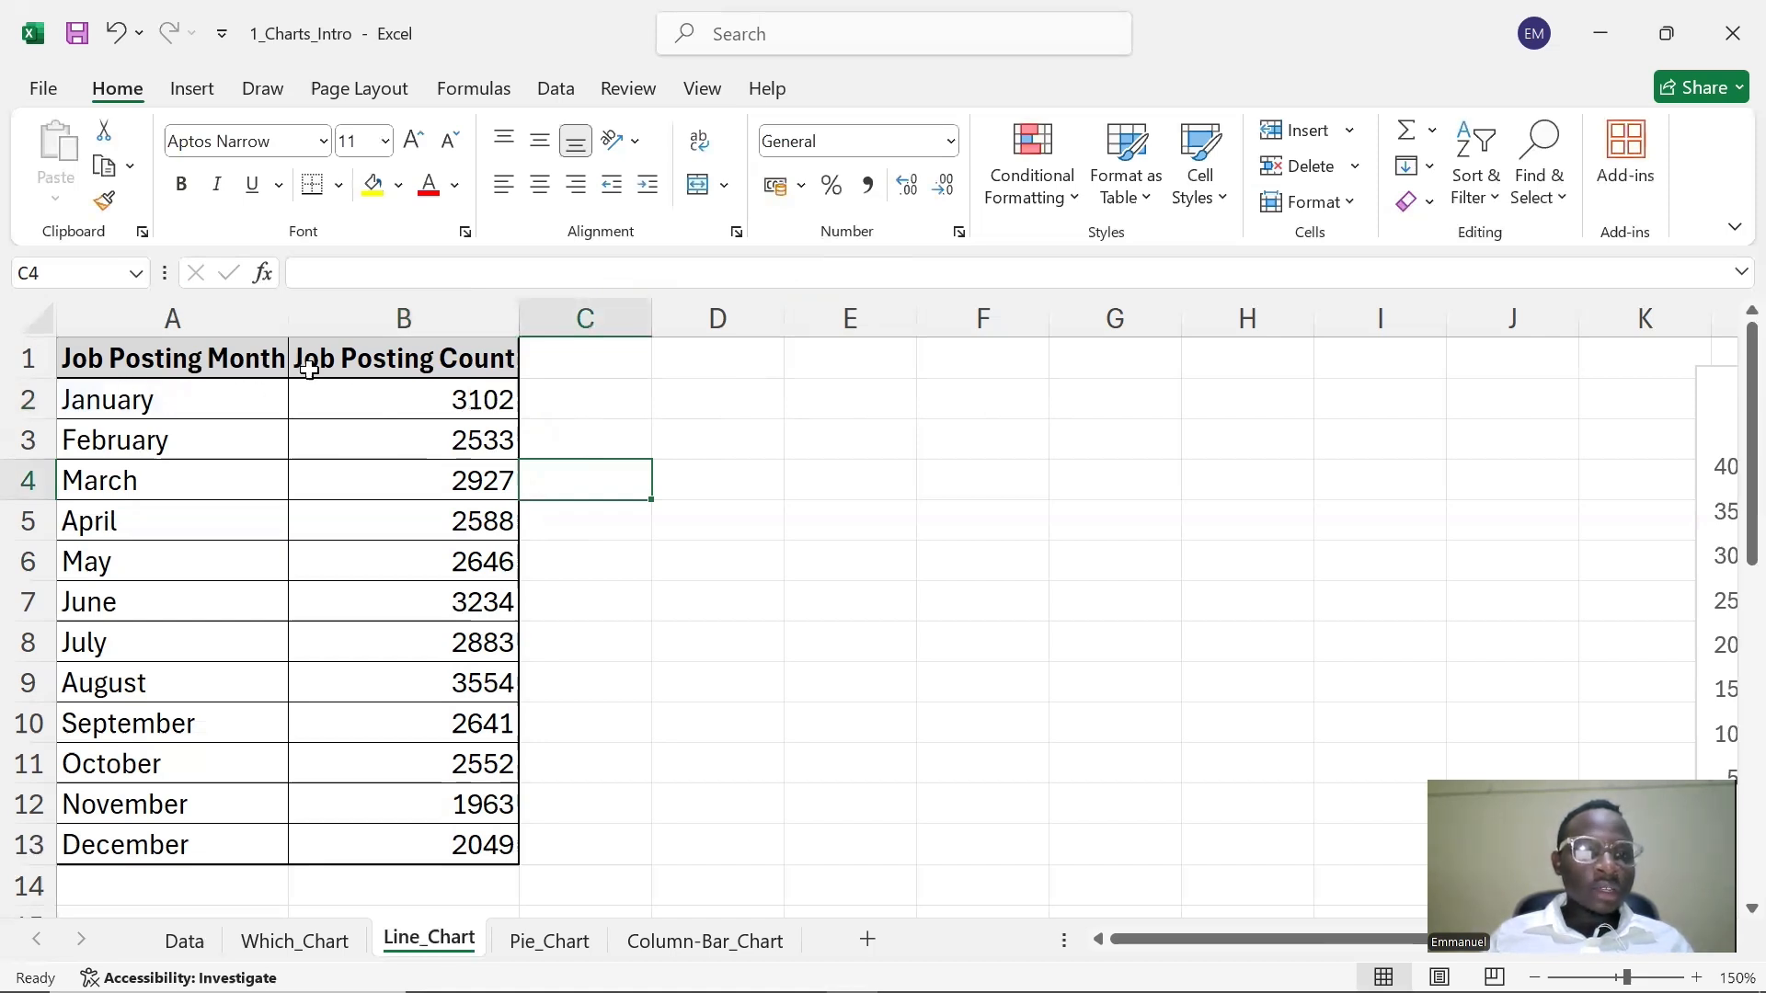
double_click(259, 404)
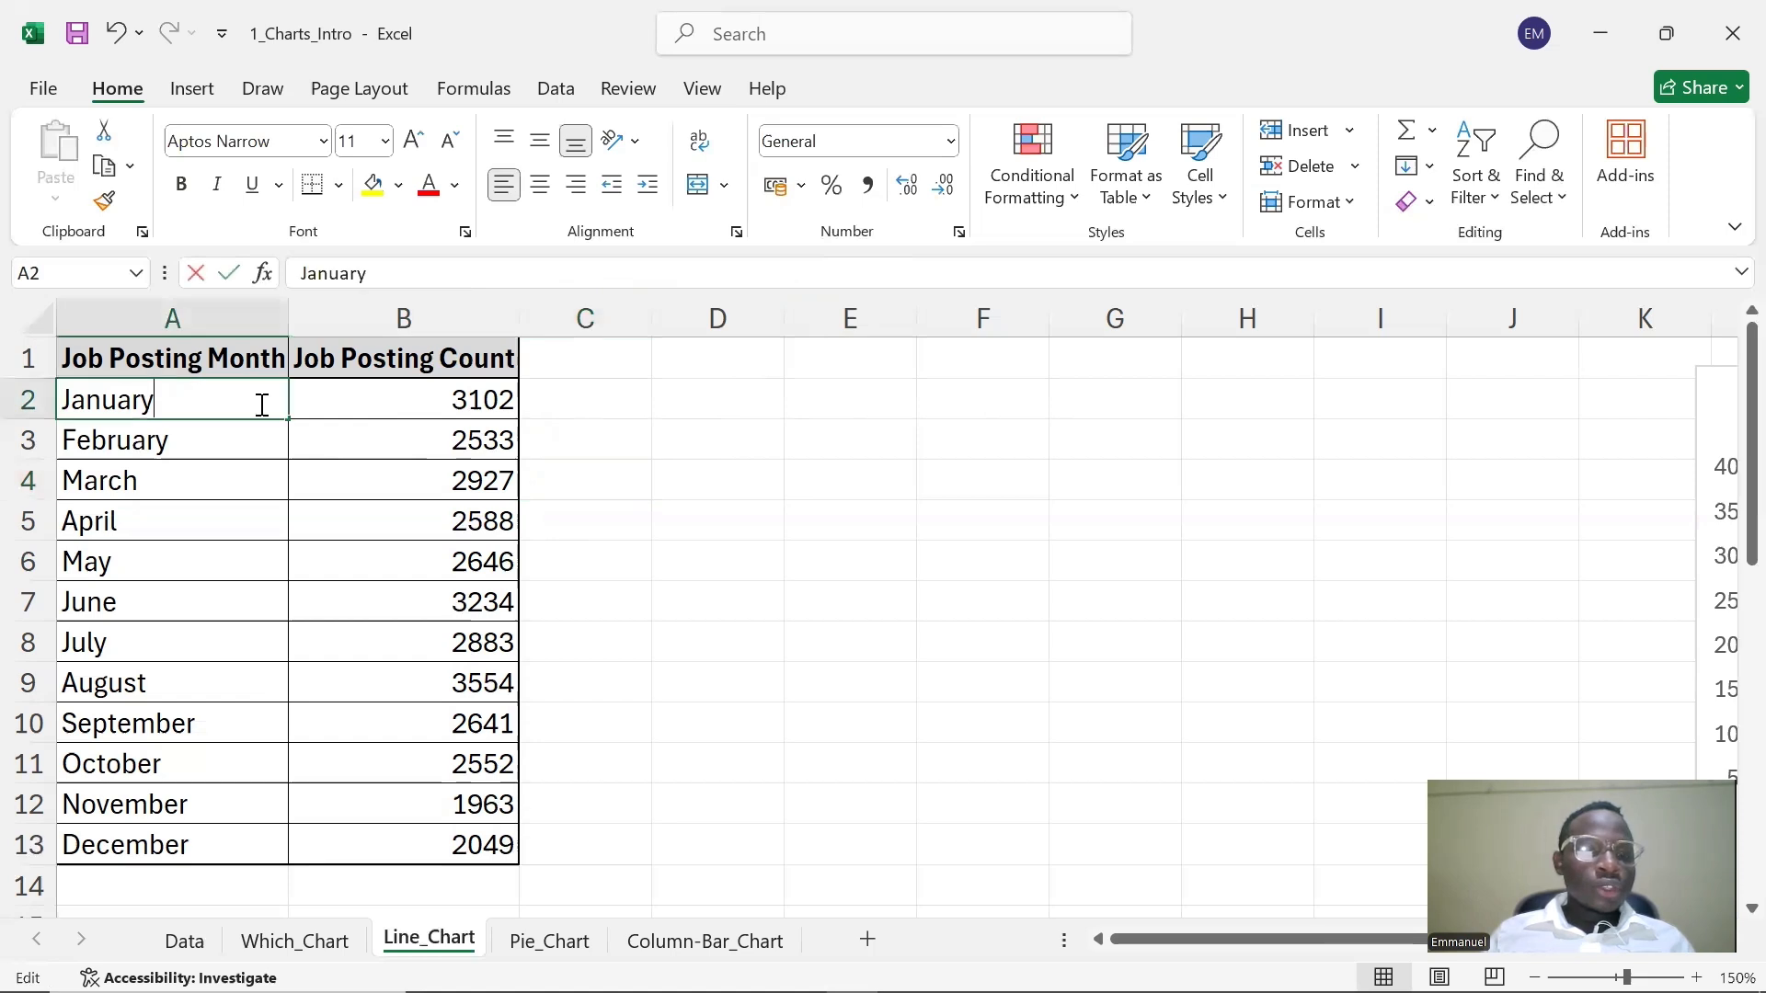
left_click(366, 400)
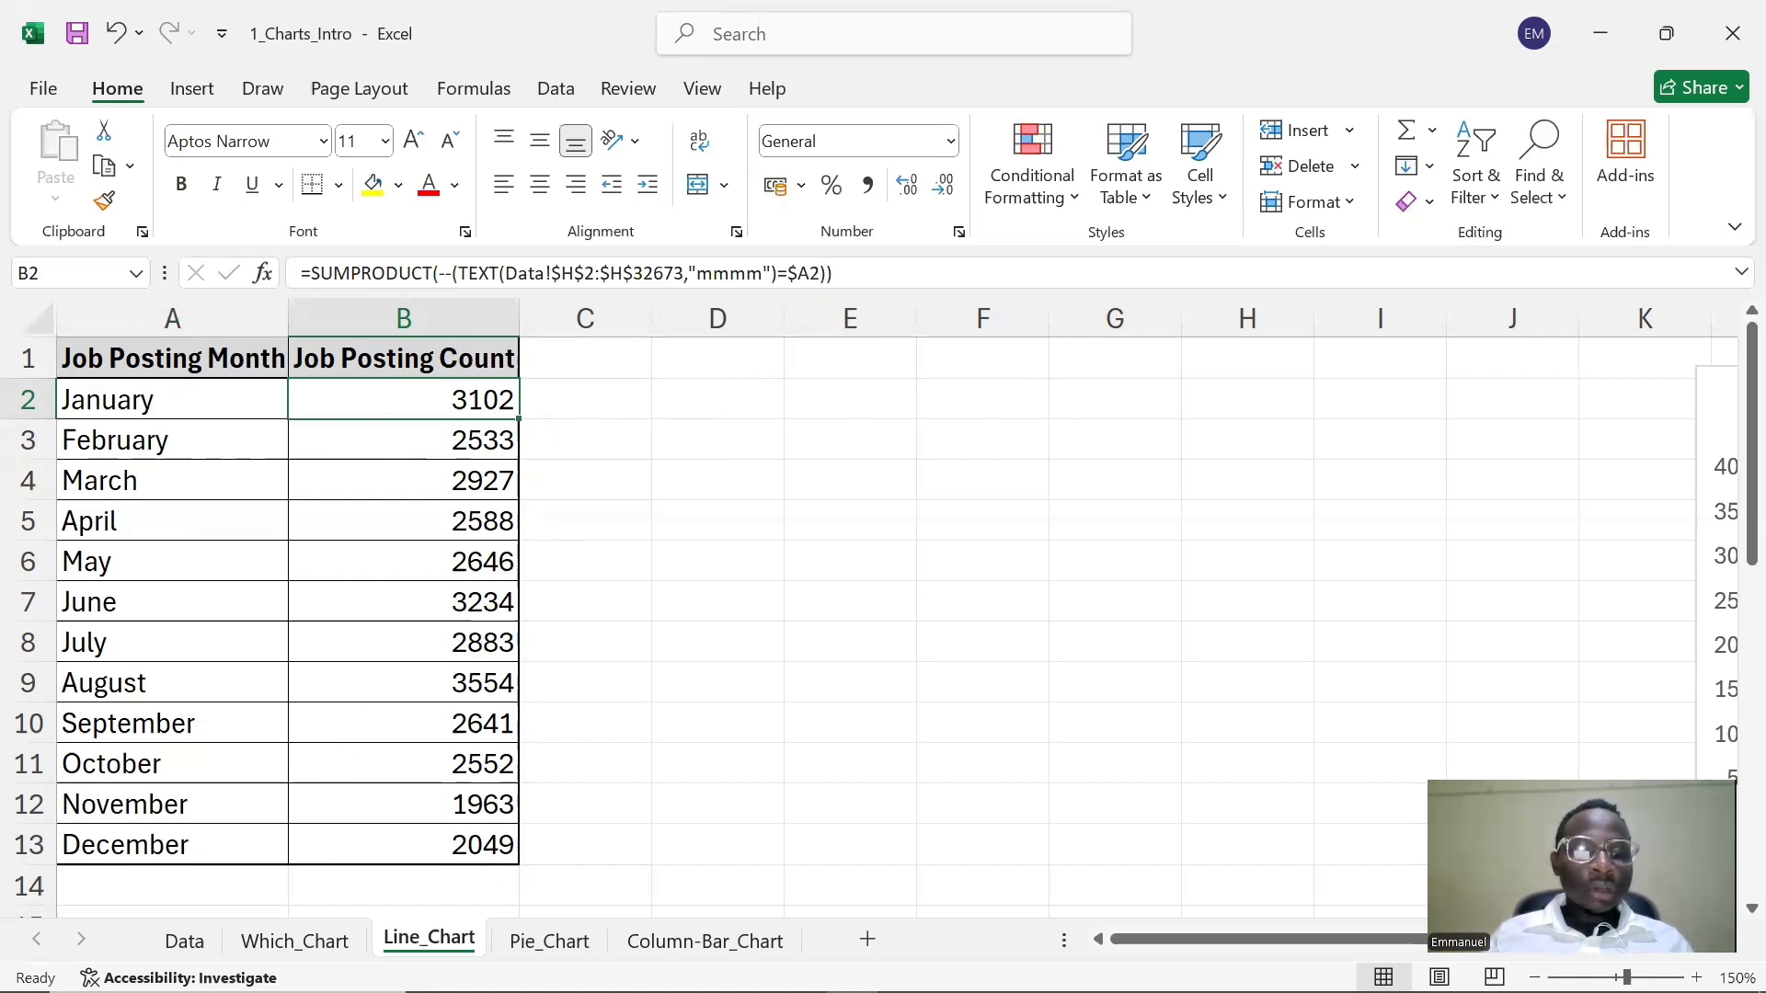
left_click_drag(1157, 944, 1001, 944)
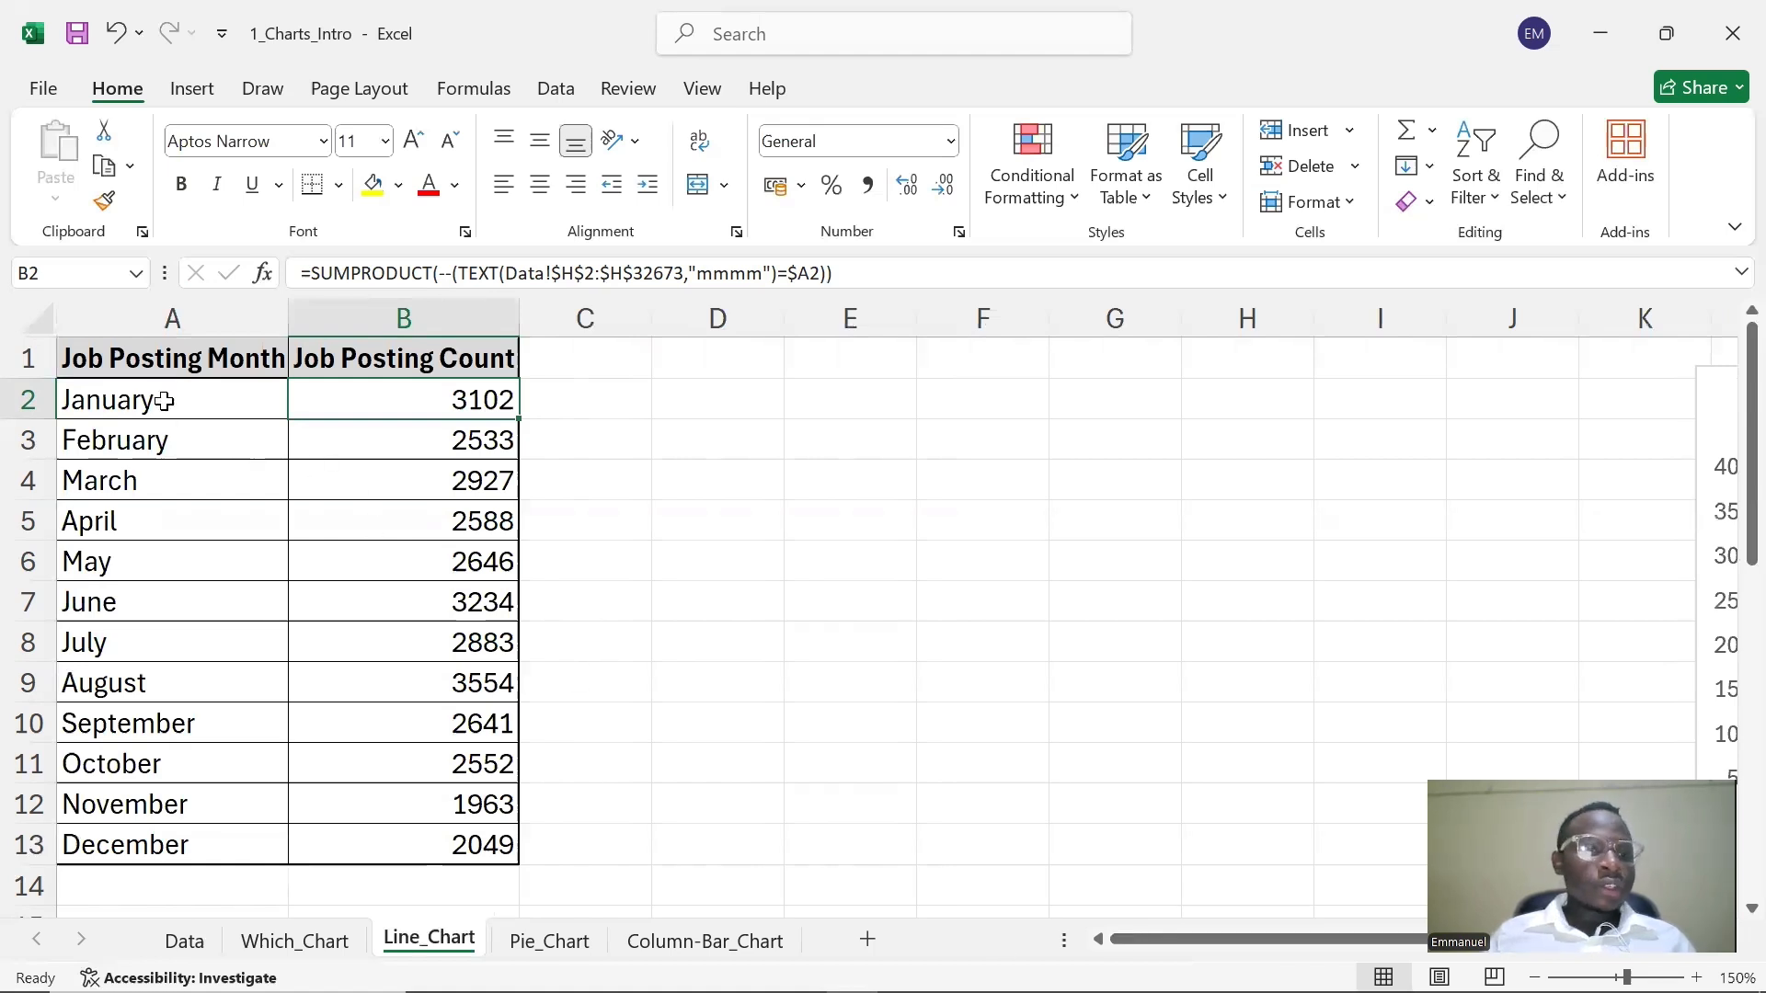
- Insert the recommended line chart from the job posting month and count data in A1:B13
left_click_drag(149, 361, 368, 848)
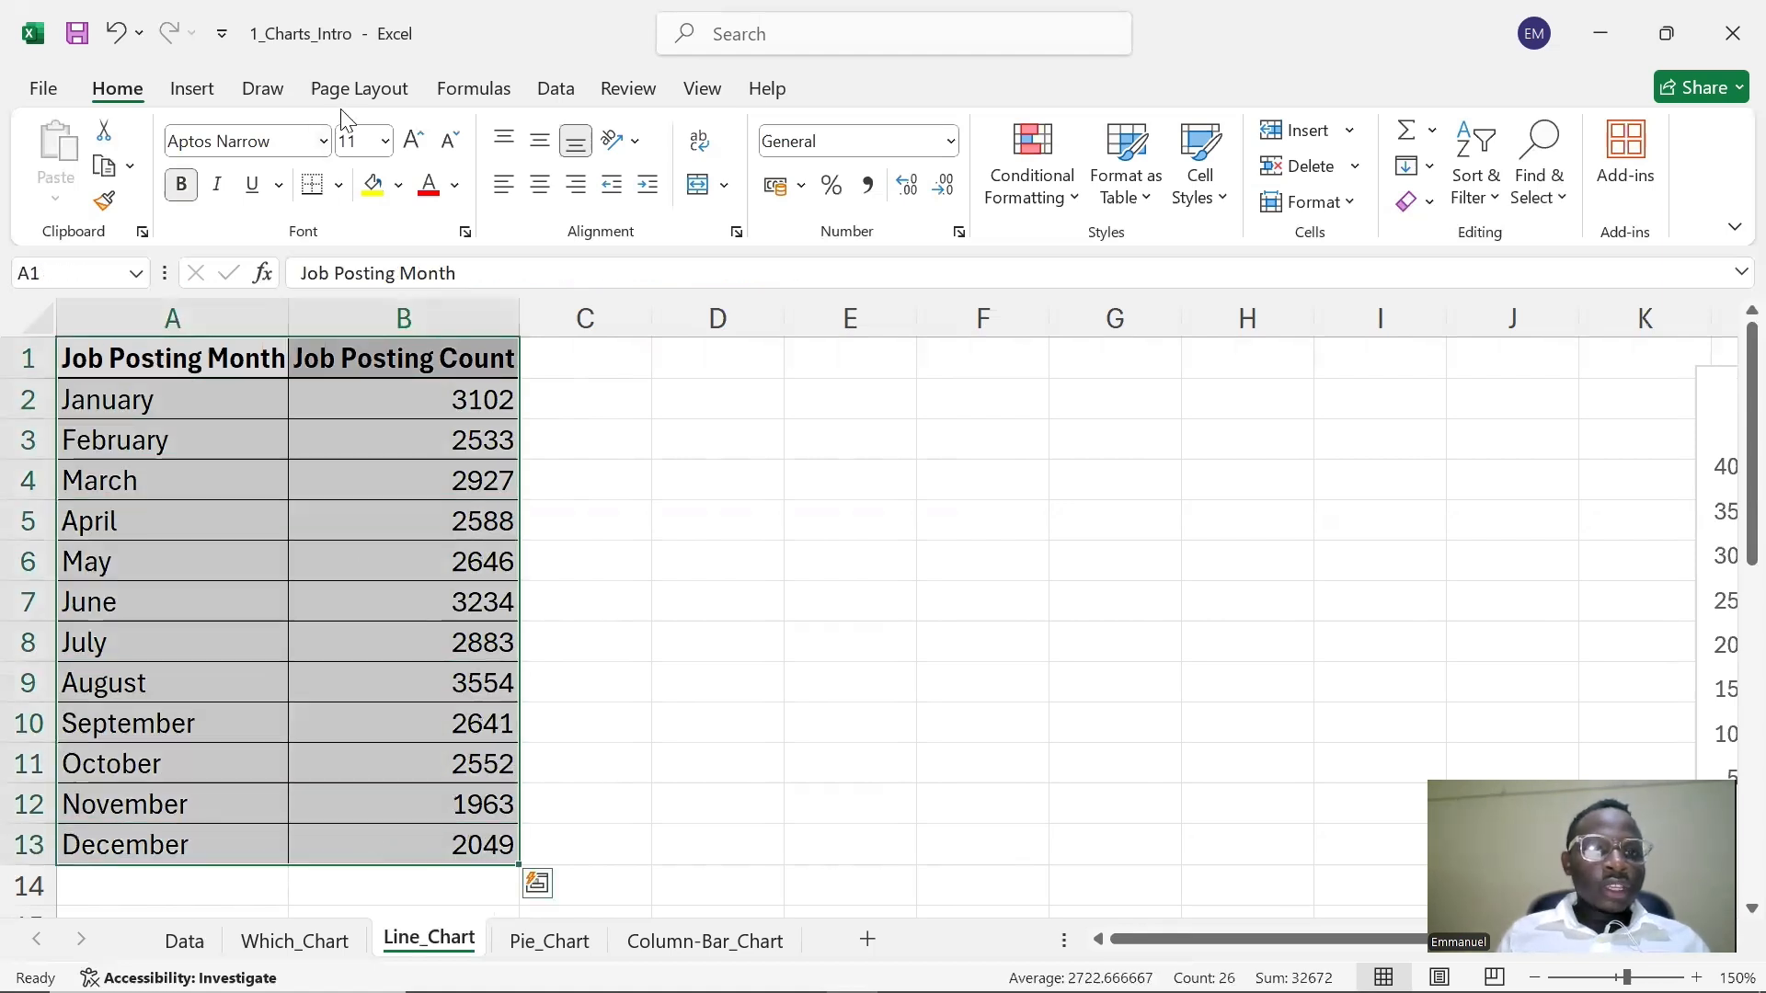
left_click(195, 90)
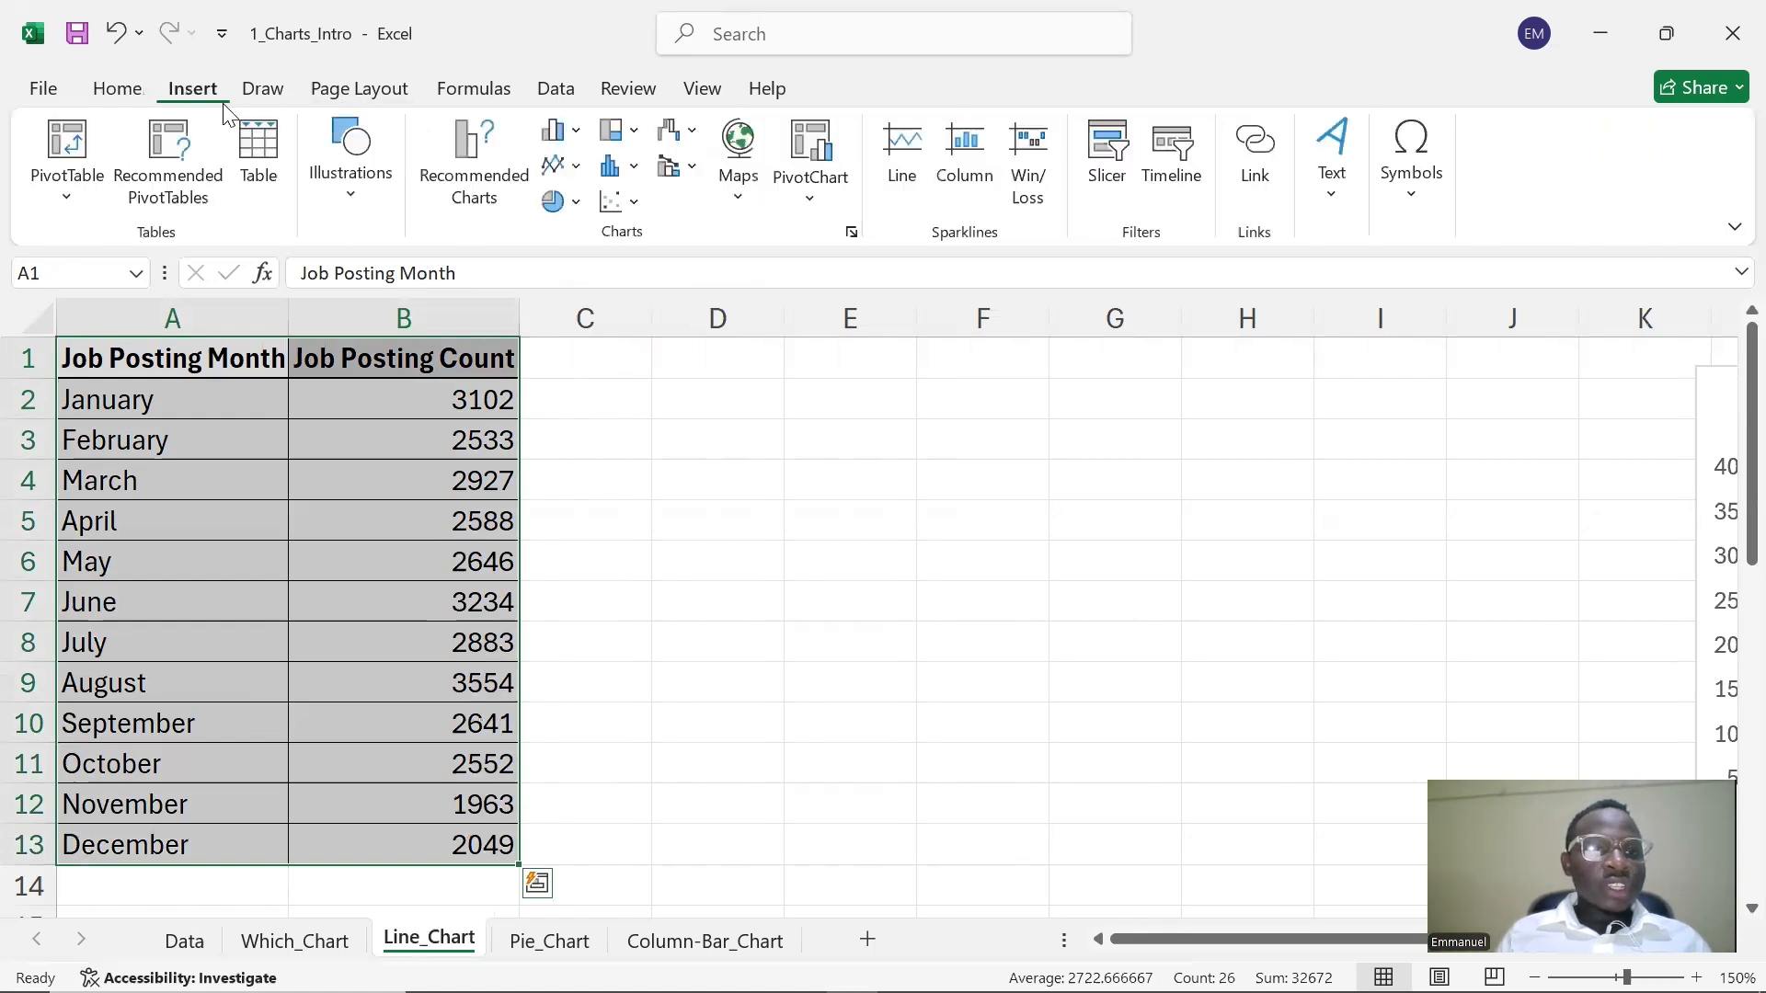
left_click(463, 198)
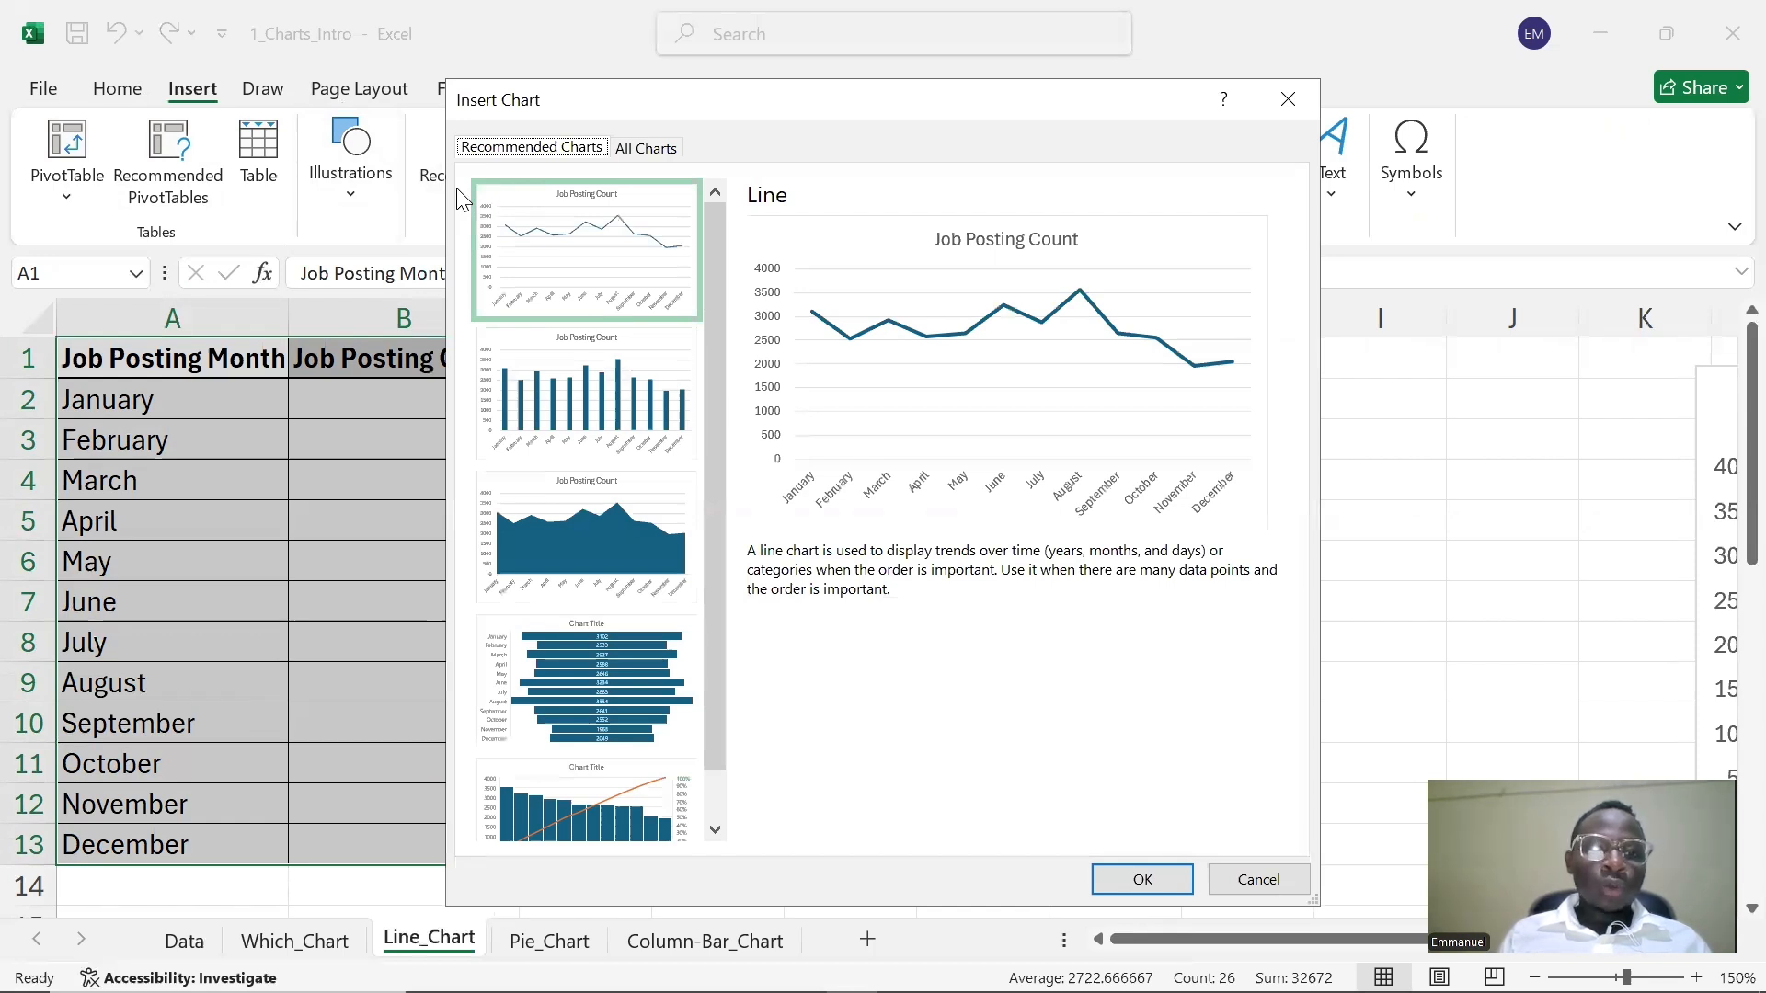
left_click(618, 250)
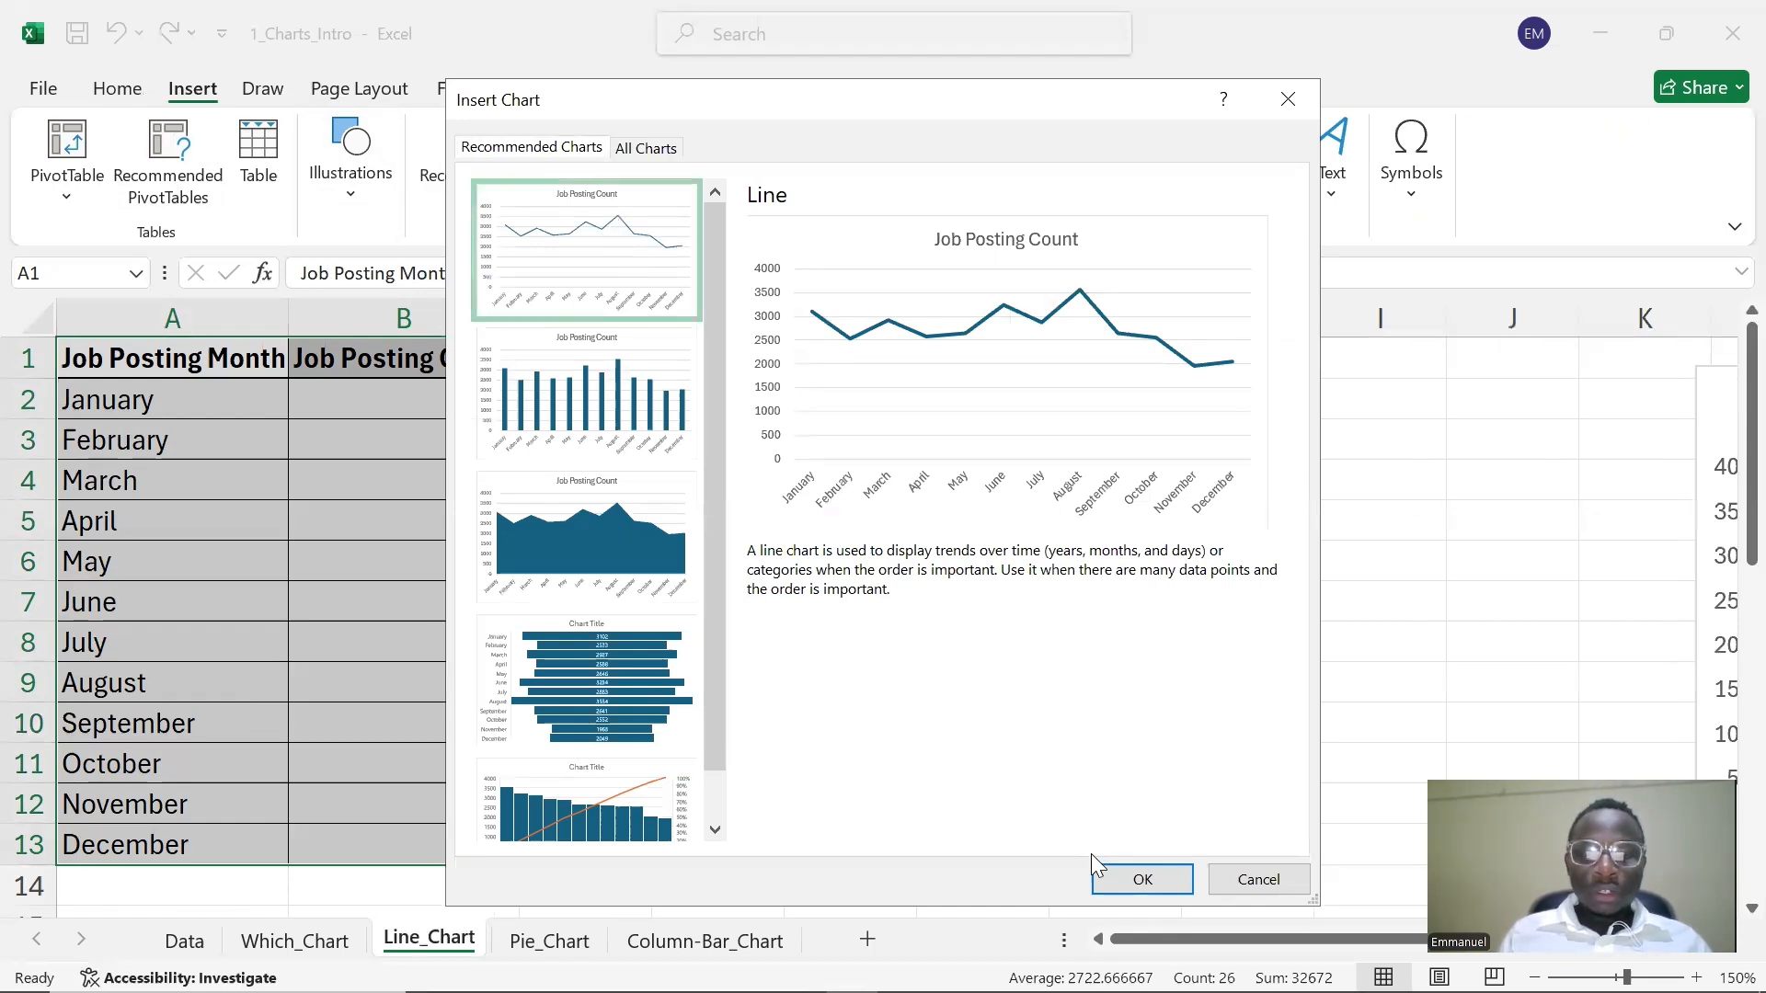
left_click(1112, 876)
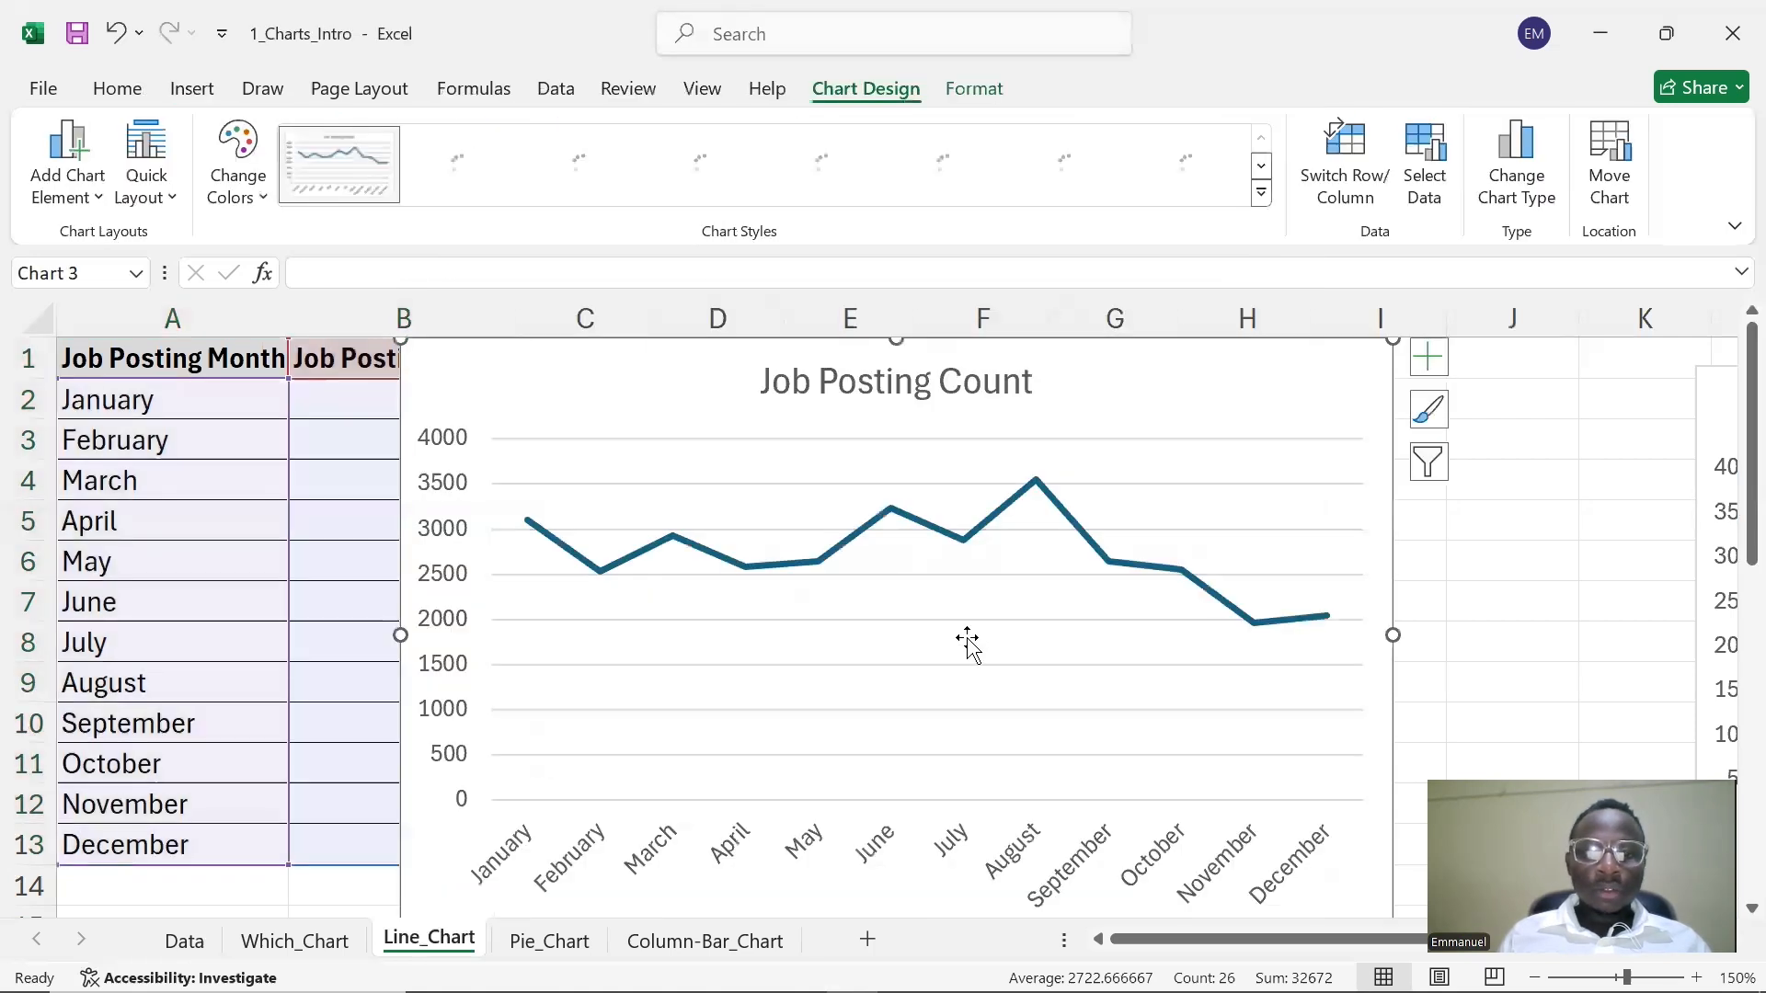
- Move the new line chart beside the data table so it spans roughly columns C to J
left_click_drag(1141, 939, 1161, 939)
left_click_drag(780, 394, 1073, 417)
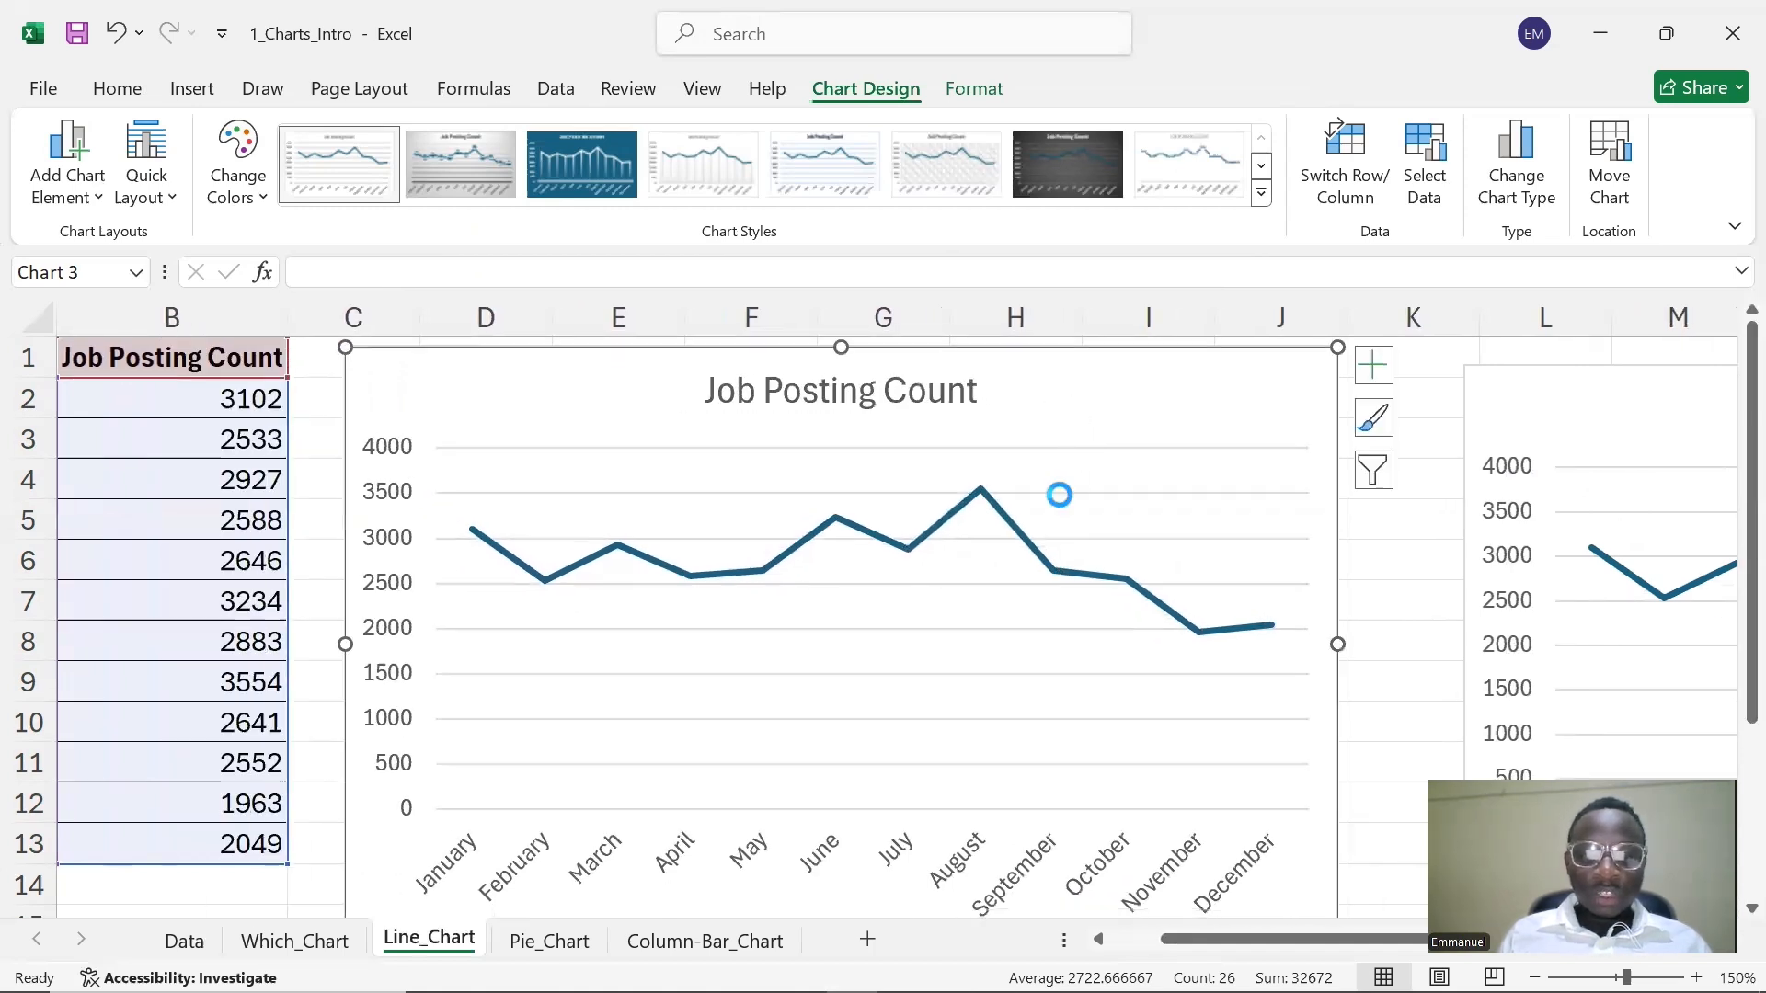
scroll(1060, 497, "up", 1)
scroll(1059, 528, "down", 1)
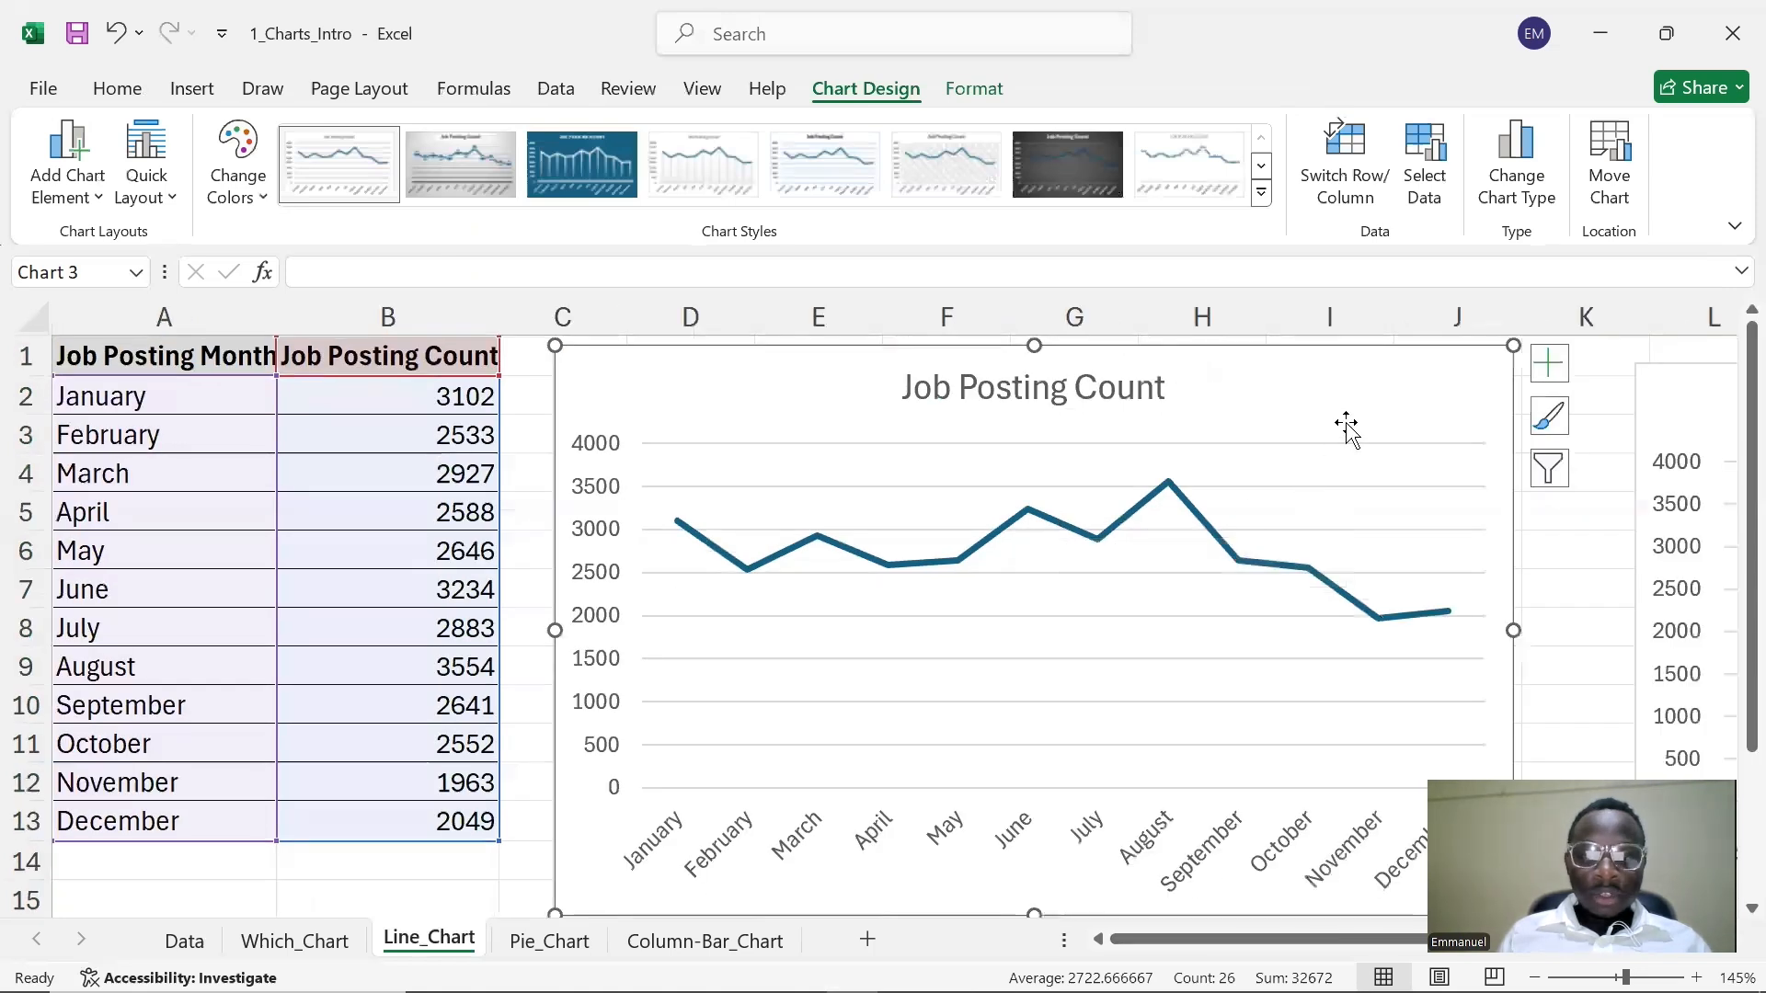
left_click_drag(1368, 378, 1349, 385)
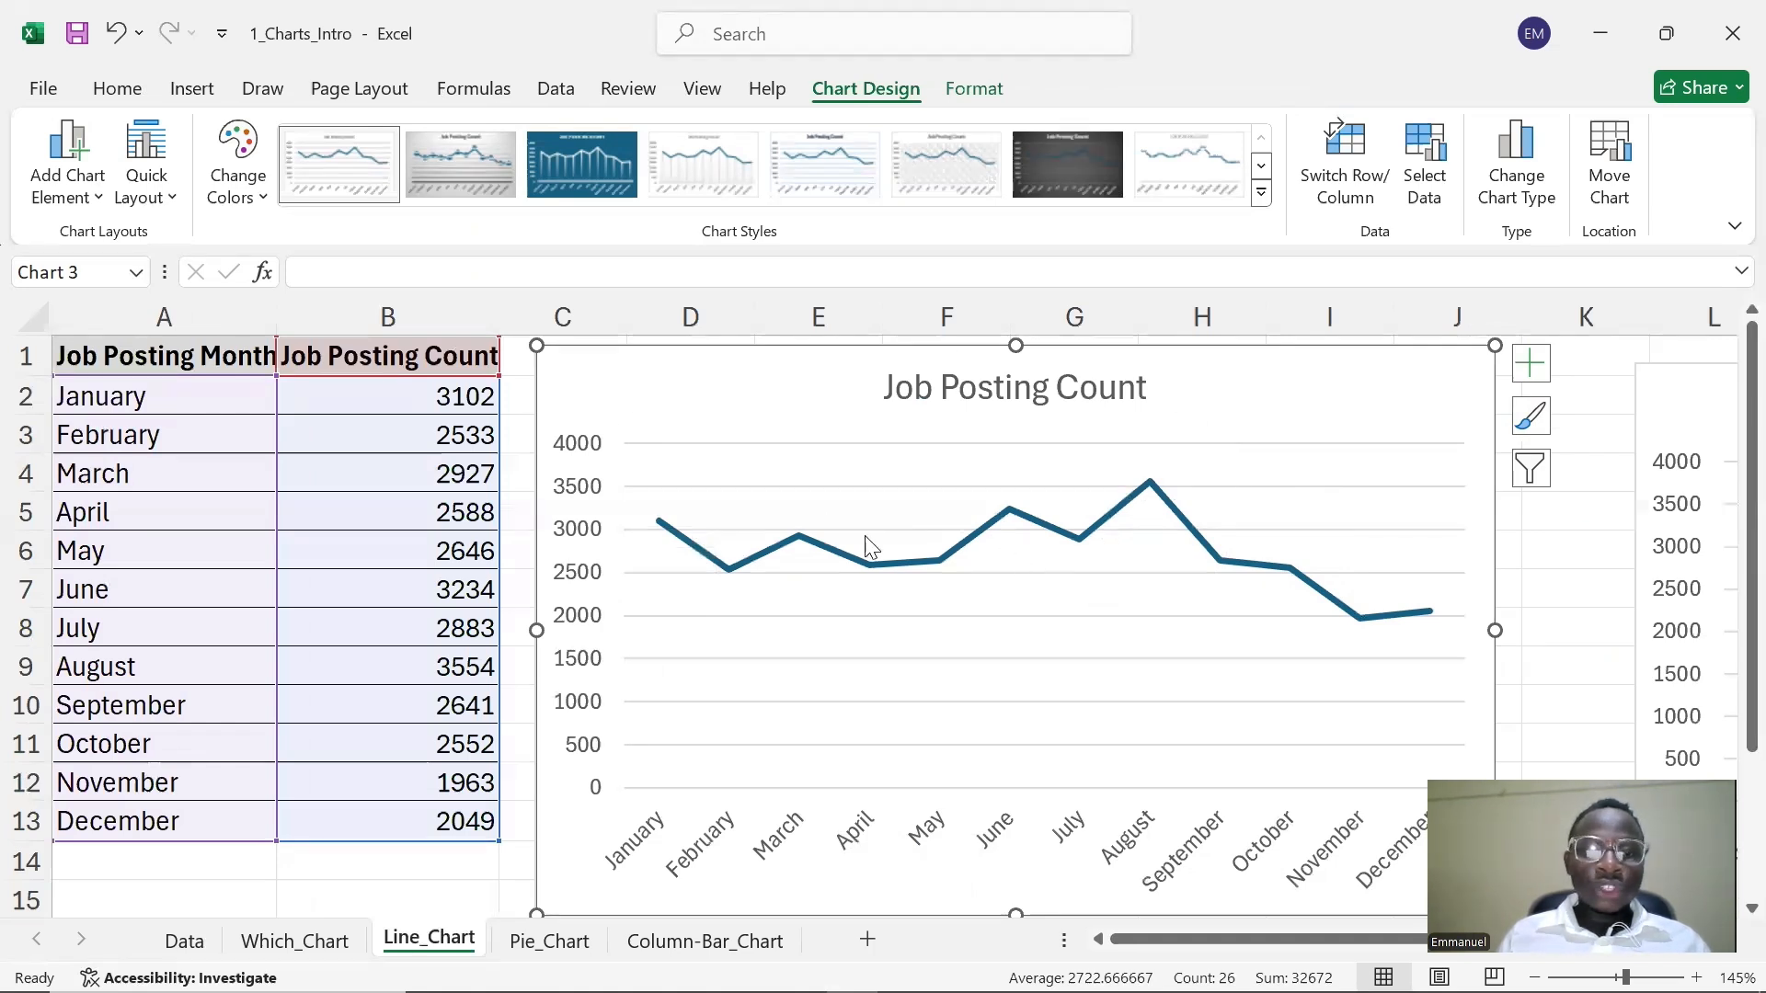
- View the formatting options of the line chart's chart area and close them
left_click(582, 530)
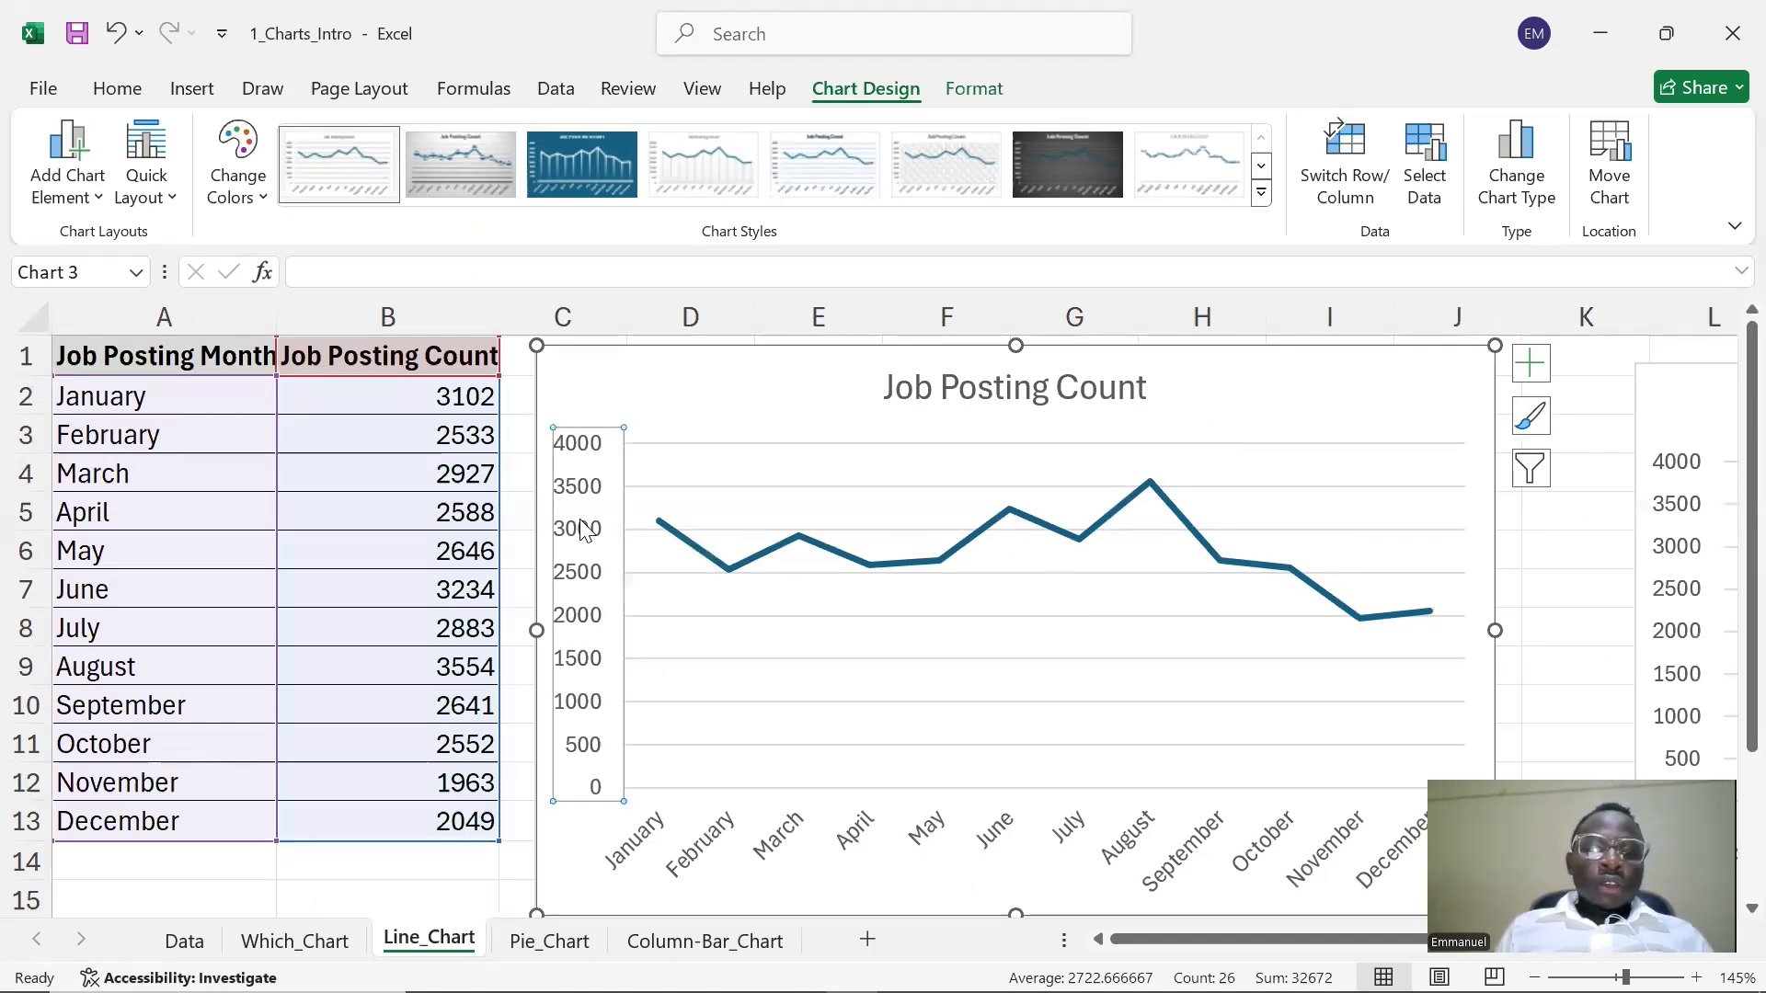
key("ctrl+1")
left_click(690, 402)
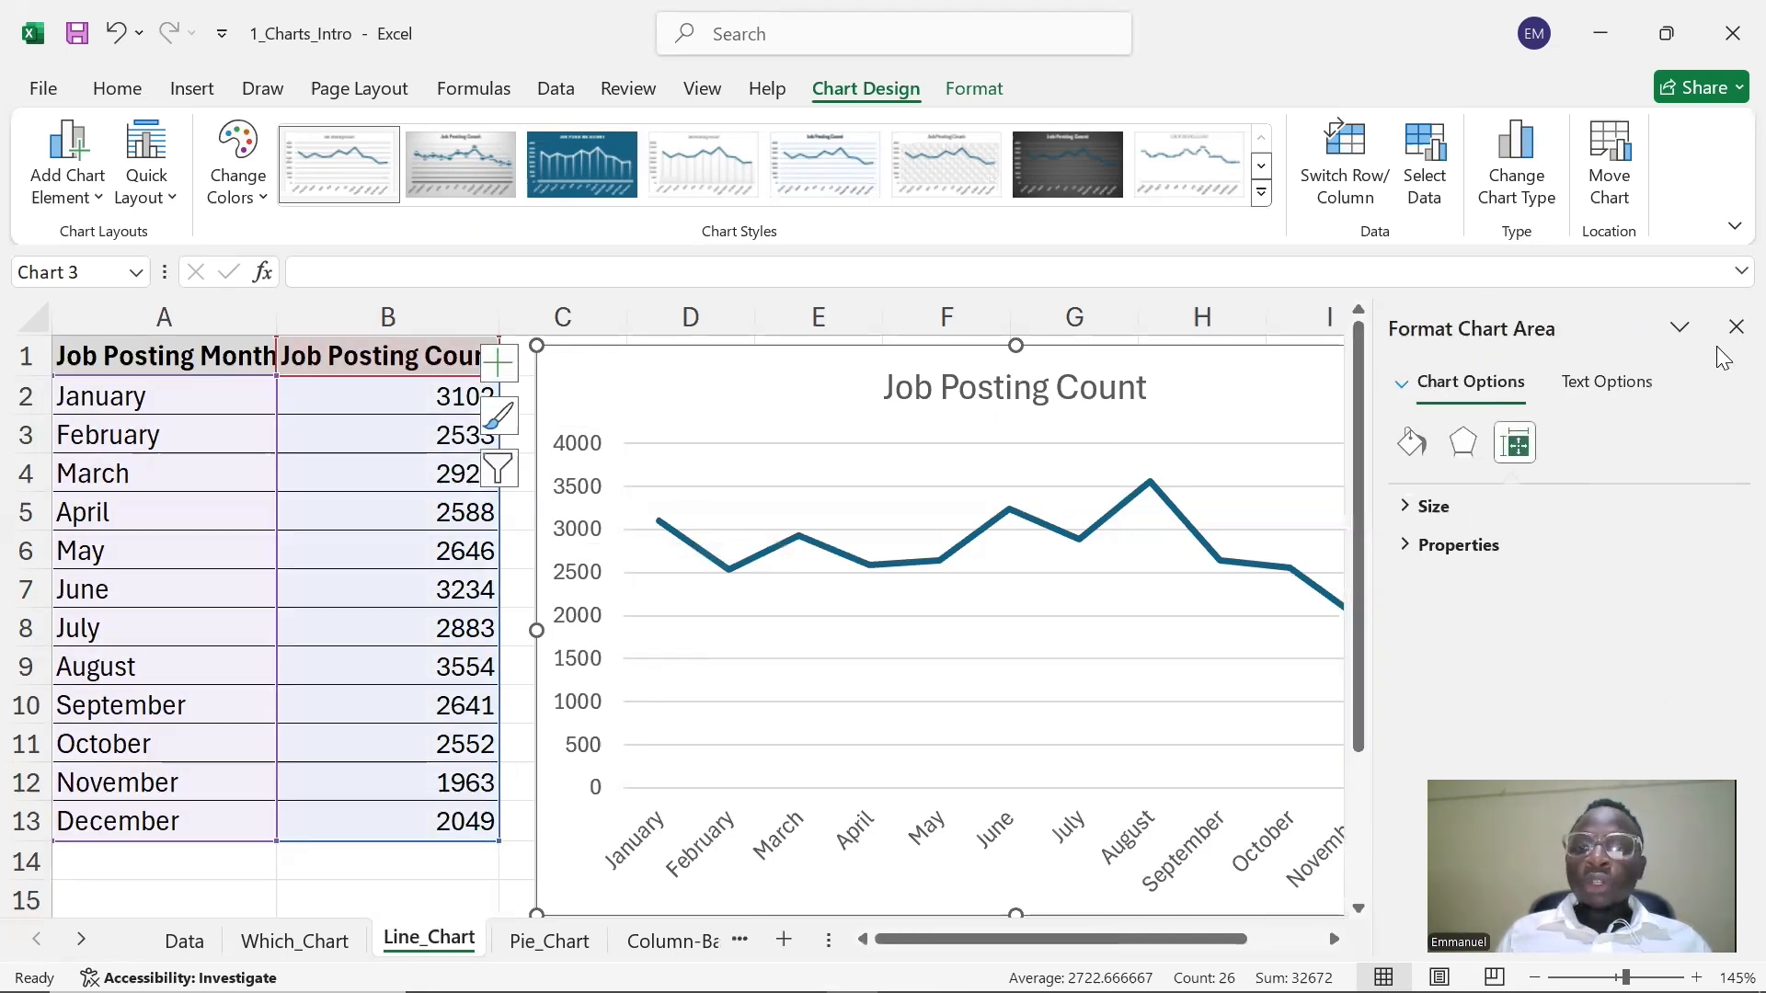
left_click(1735, 327)
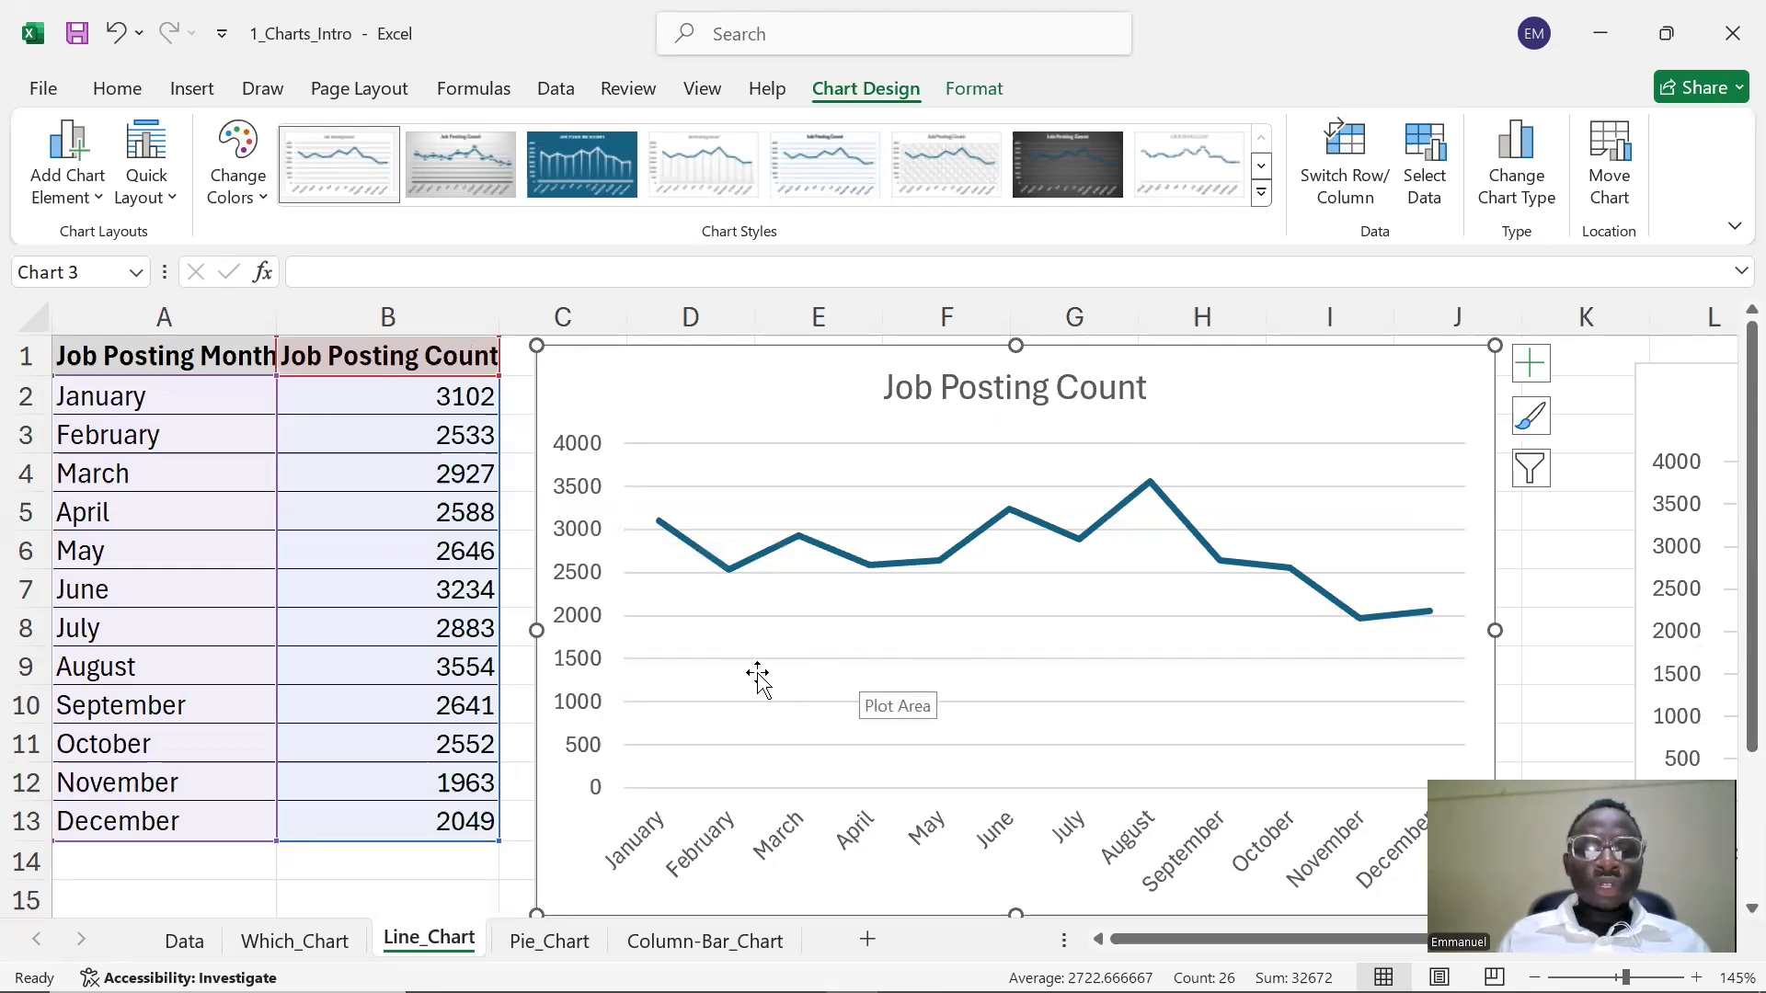
- Set the minimum bound of the line chart's vertical axis to 1500
double_click(581, 641)
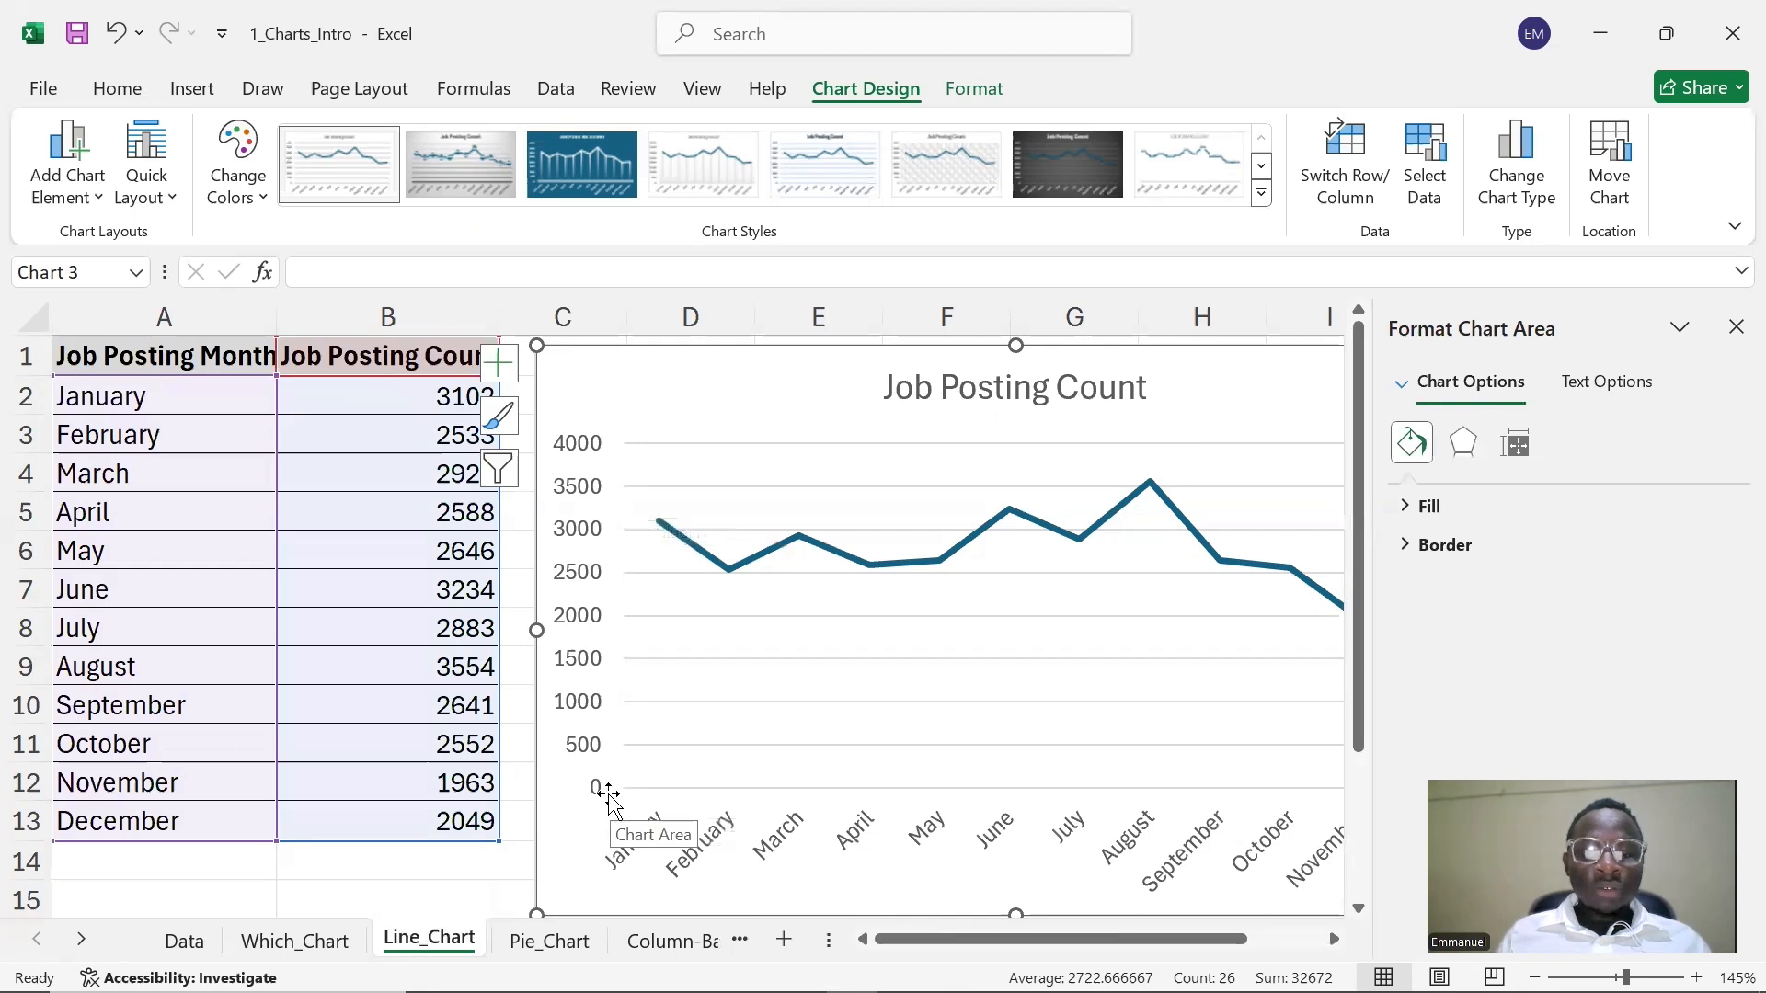
left_click(568, 543)
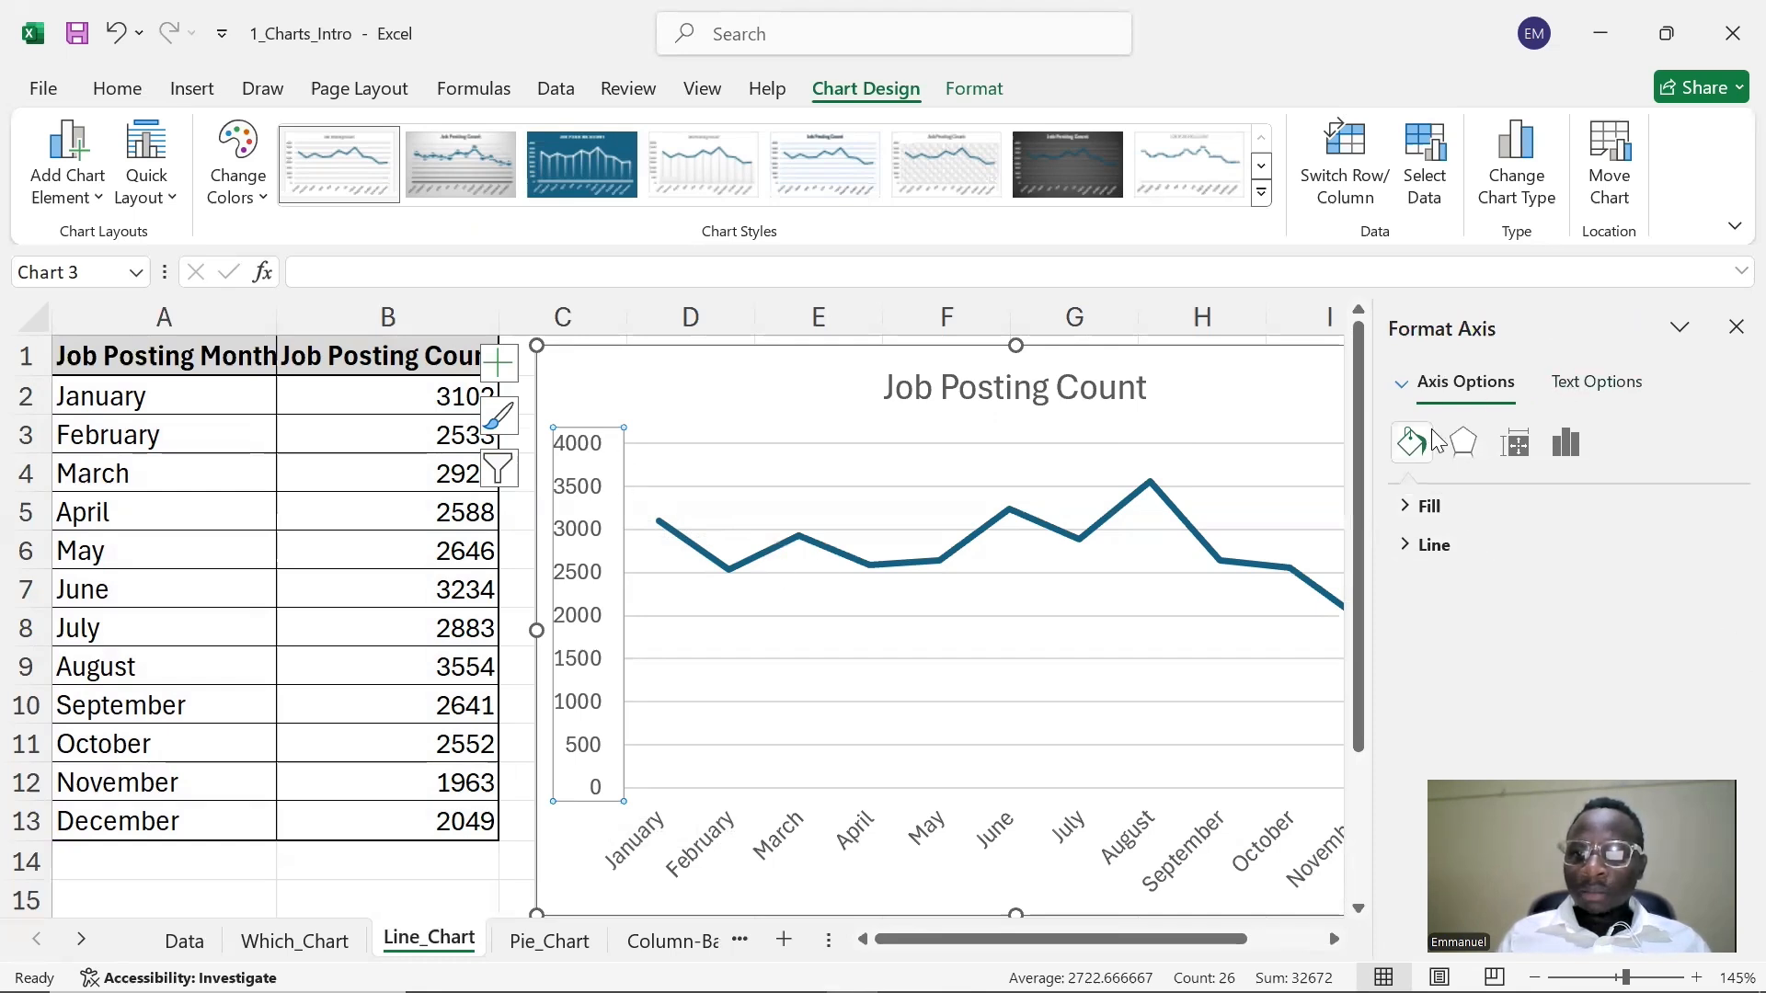
left_click(1568, 459)
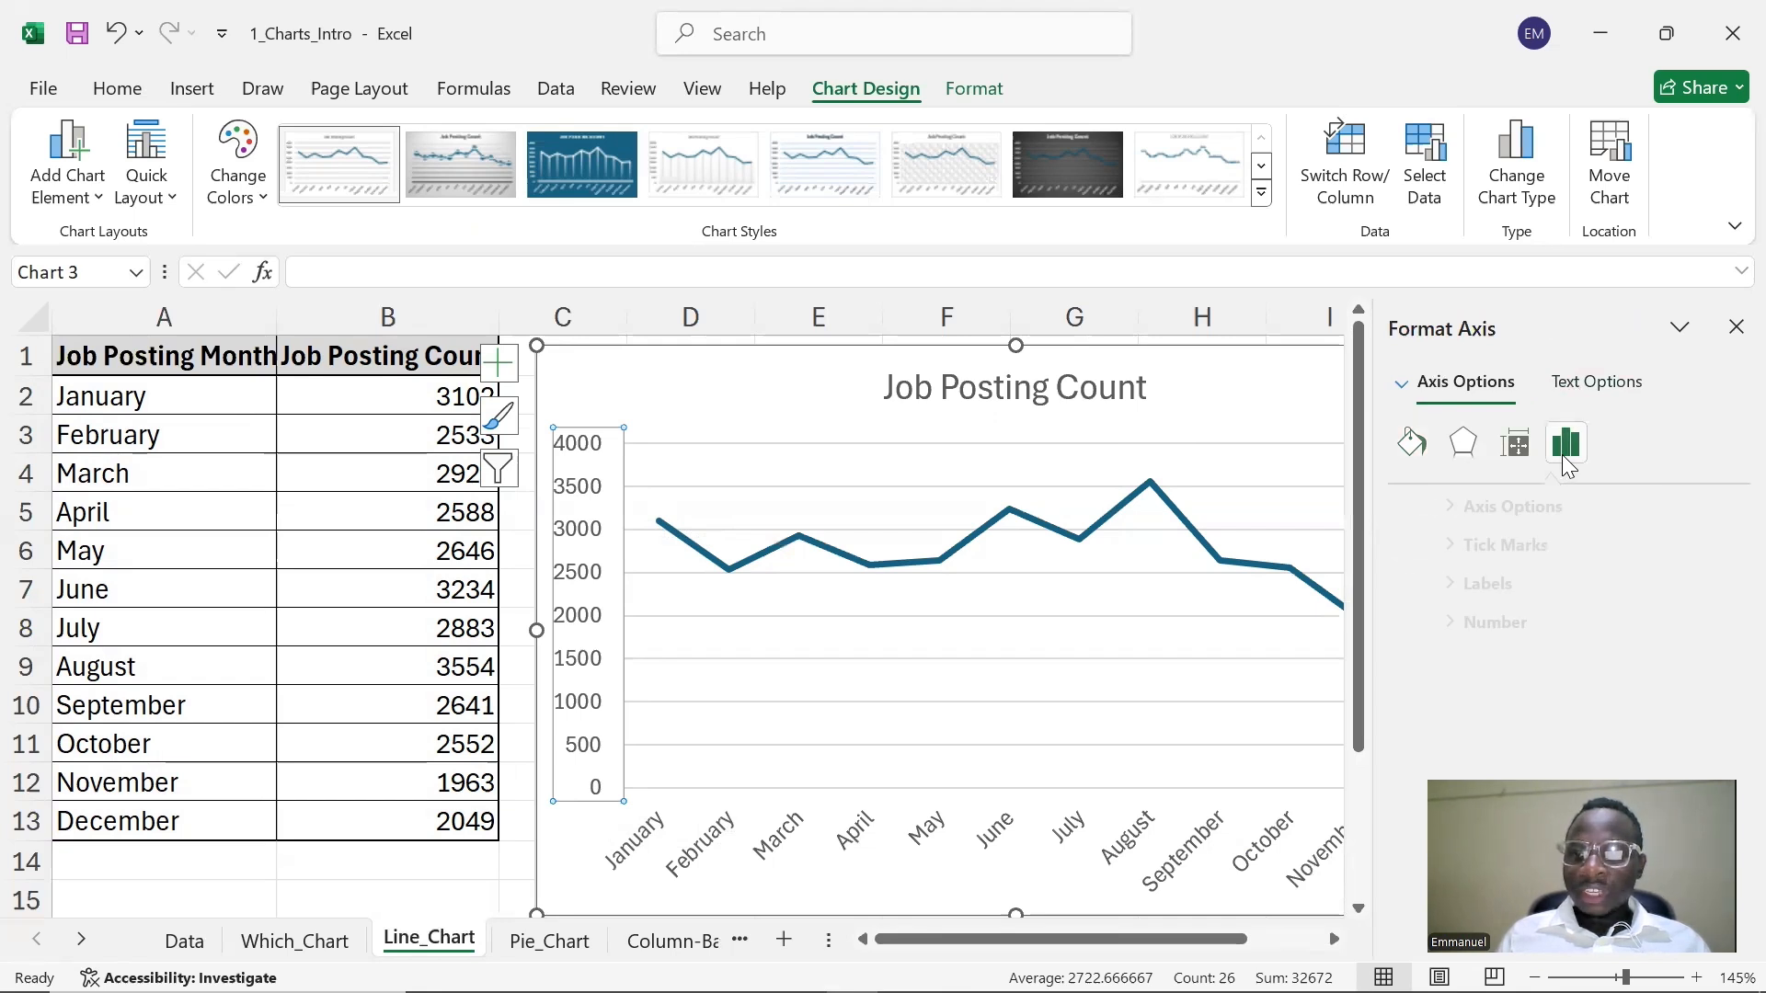
left_click(1509, 514)
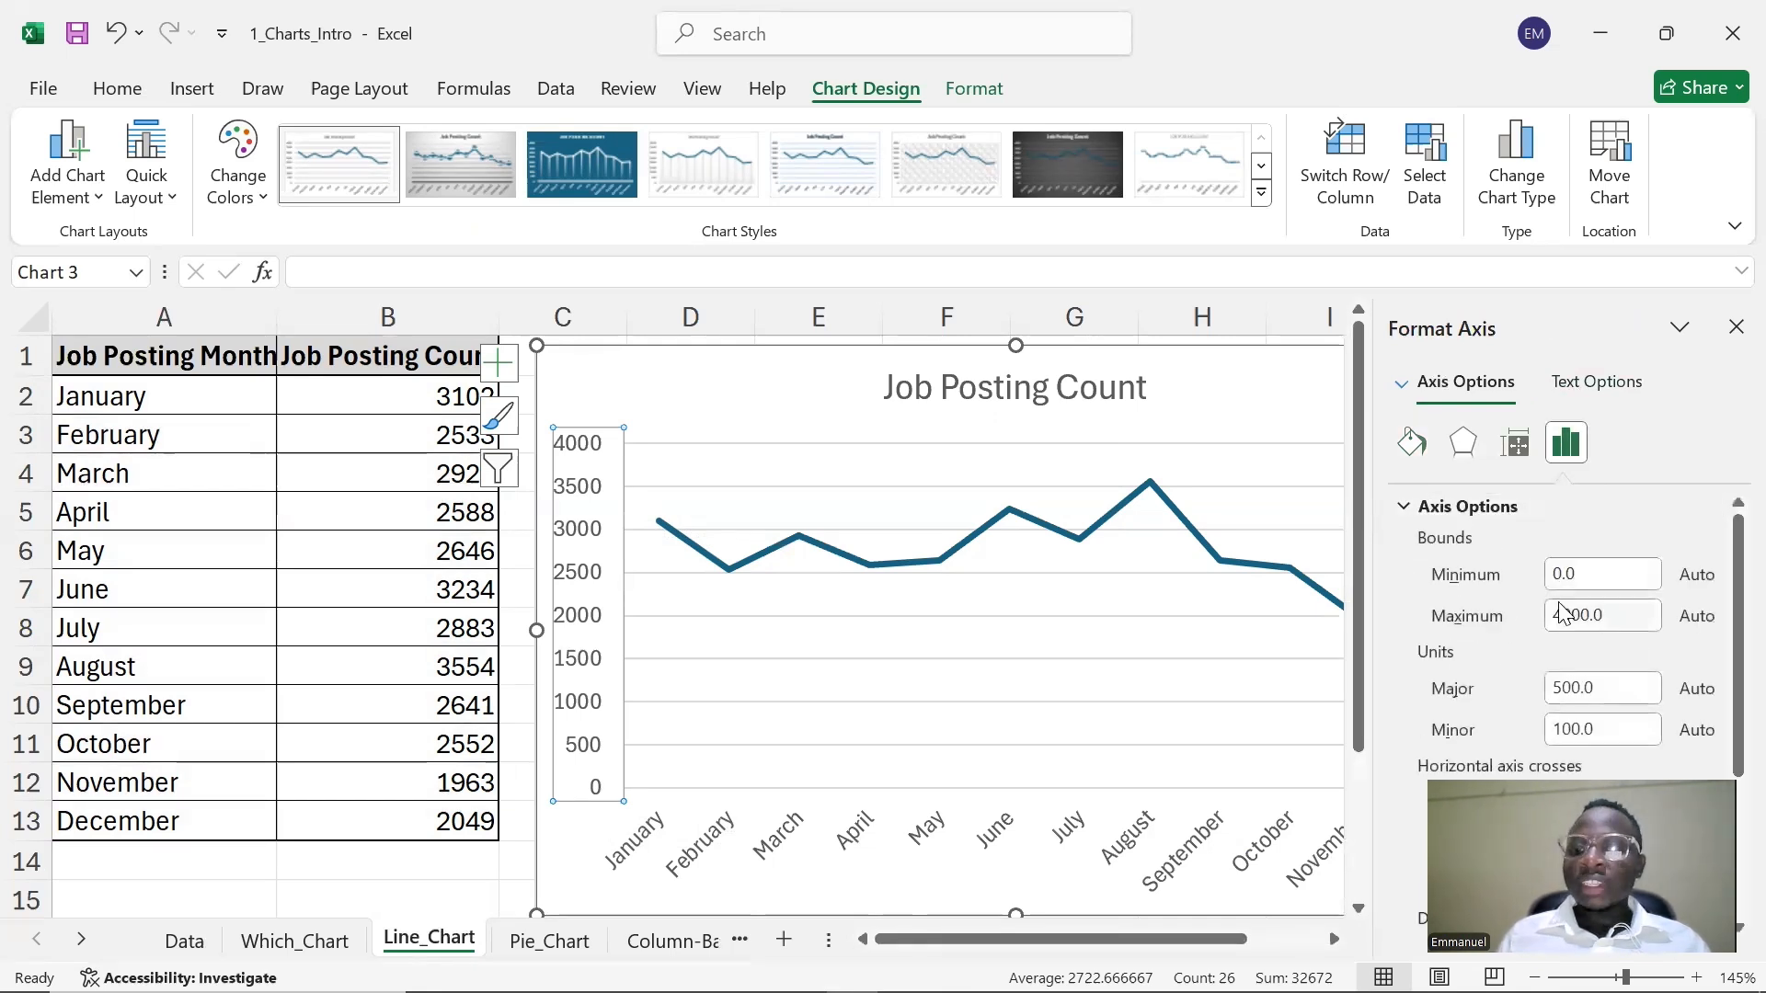
left_click(1576, 568)
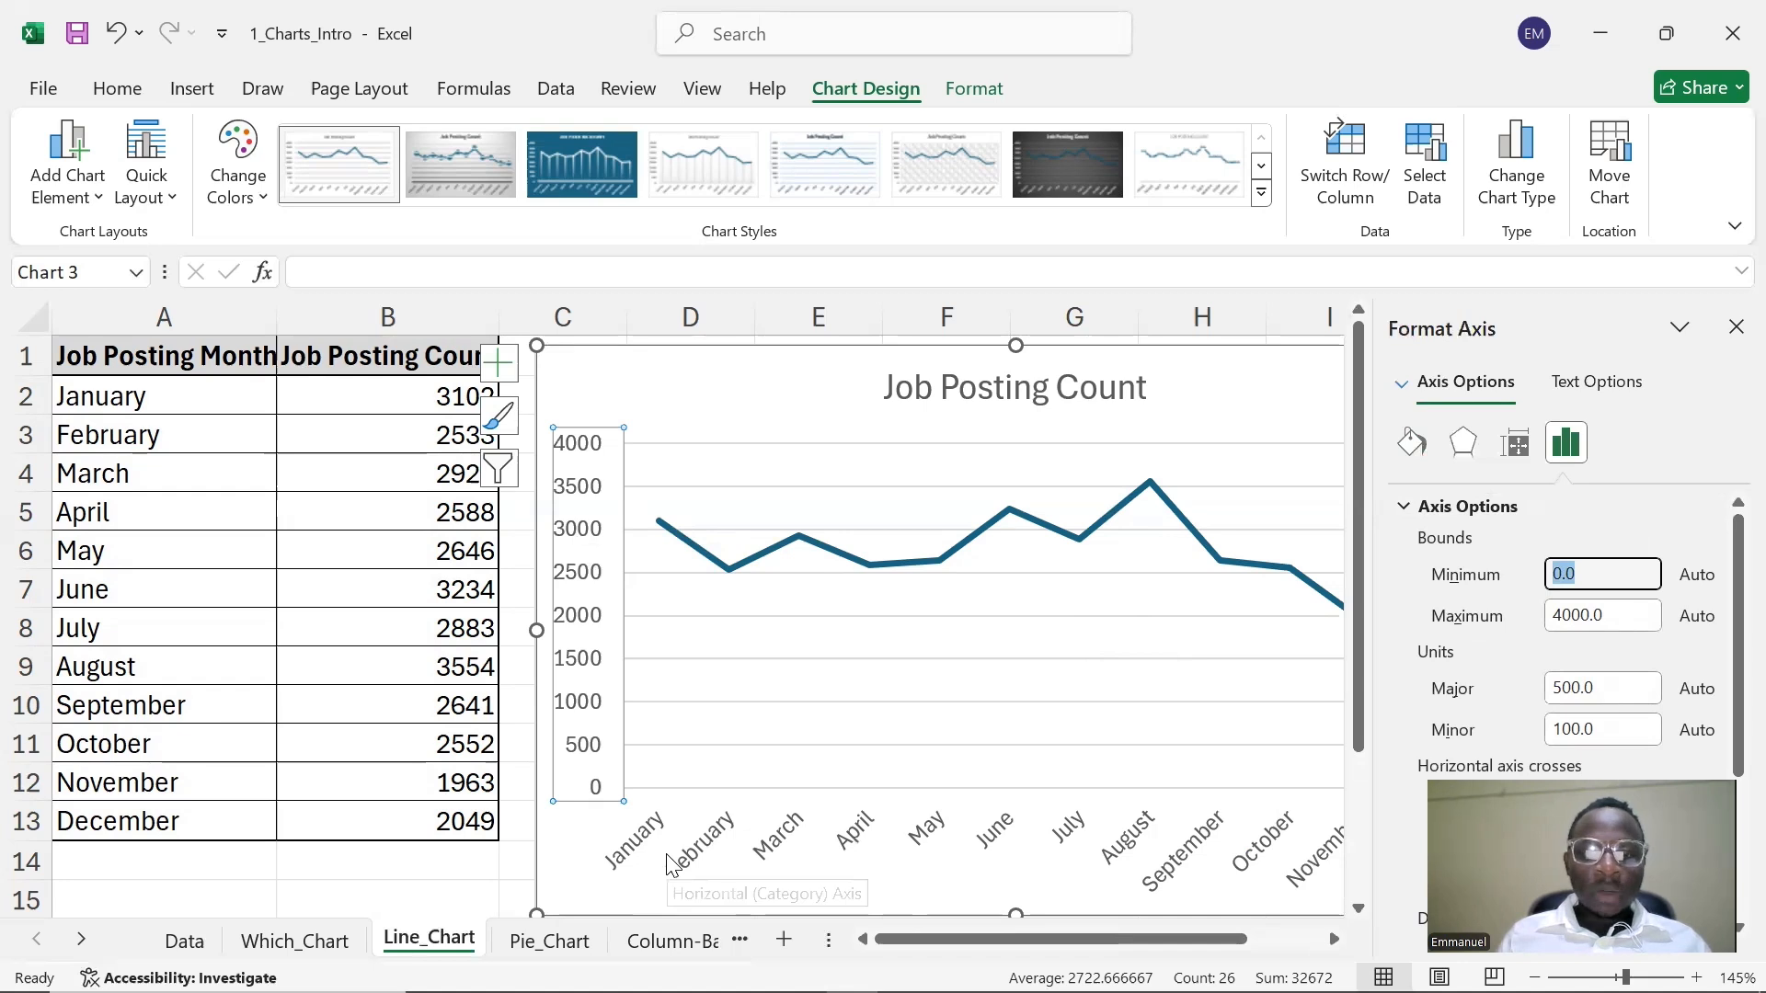
left_click_drag(1102, 938, 1139, 938)
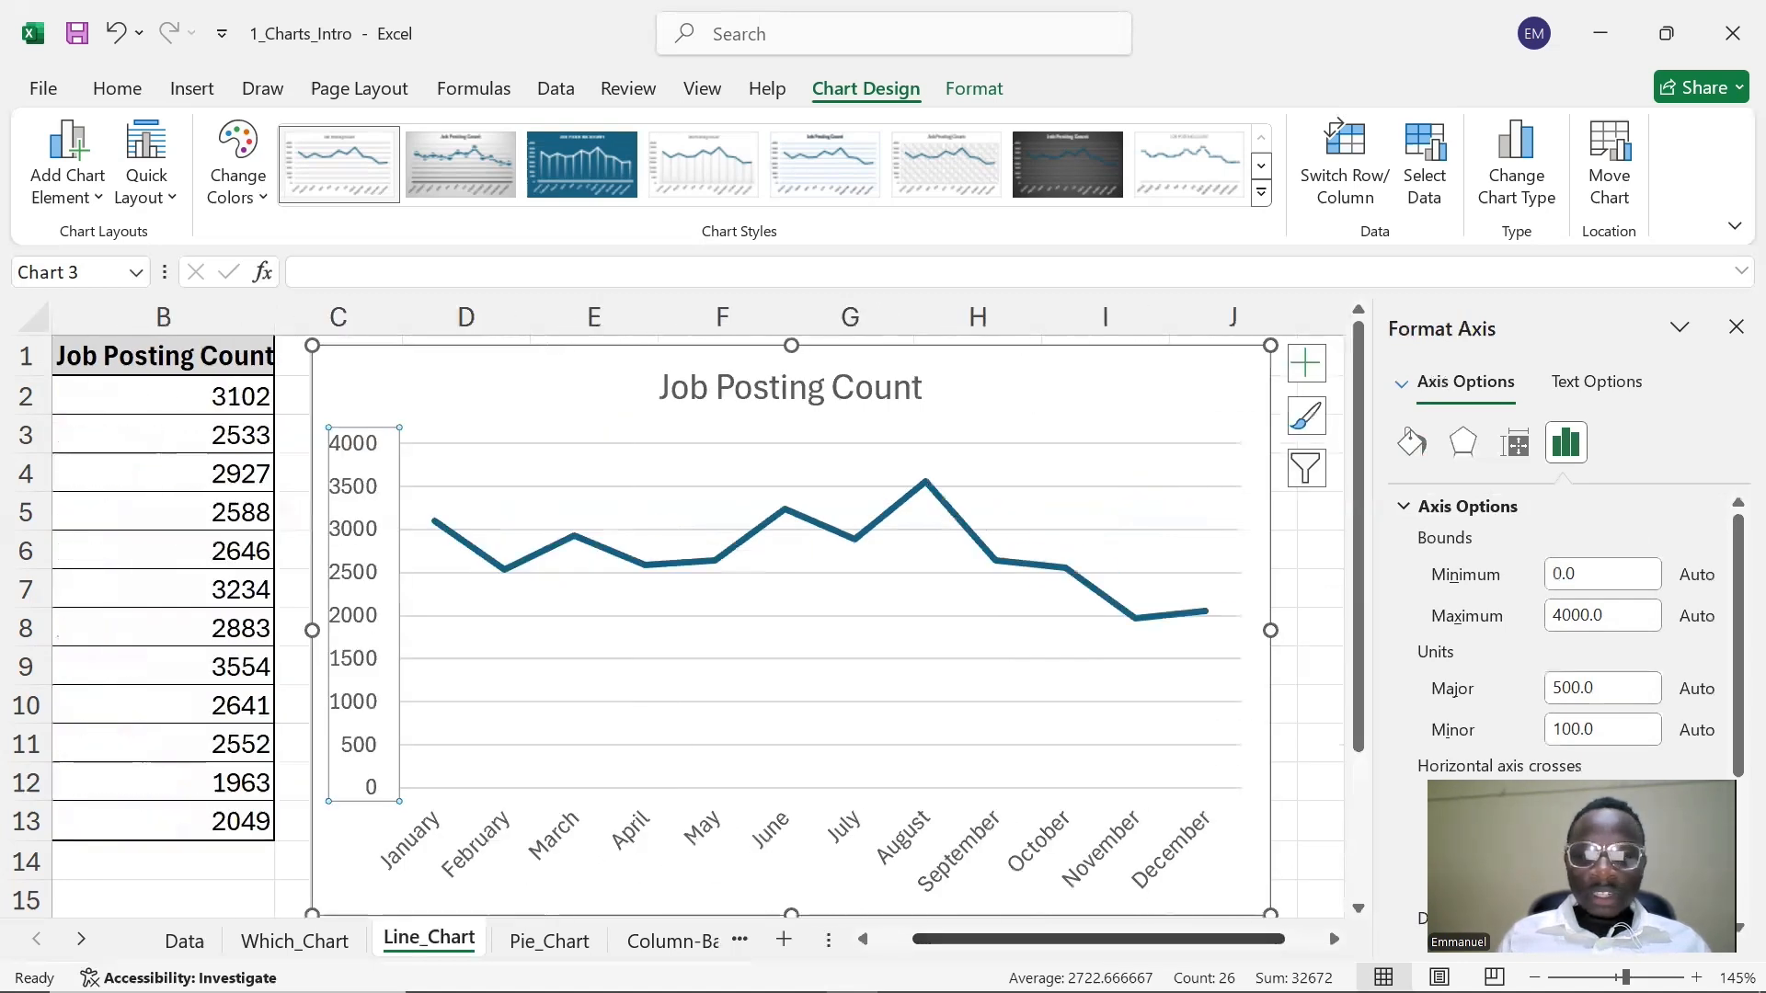
left_click_drag(1582, 578, 1485, 581)
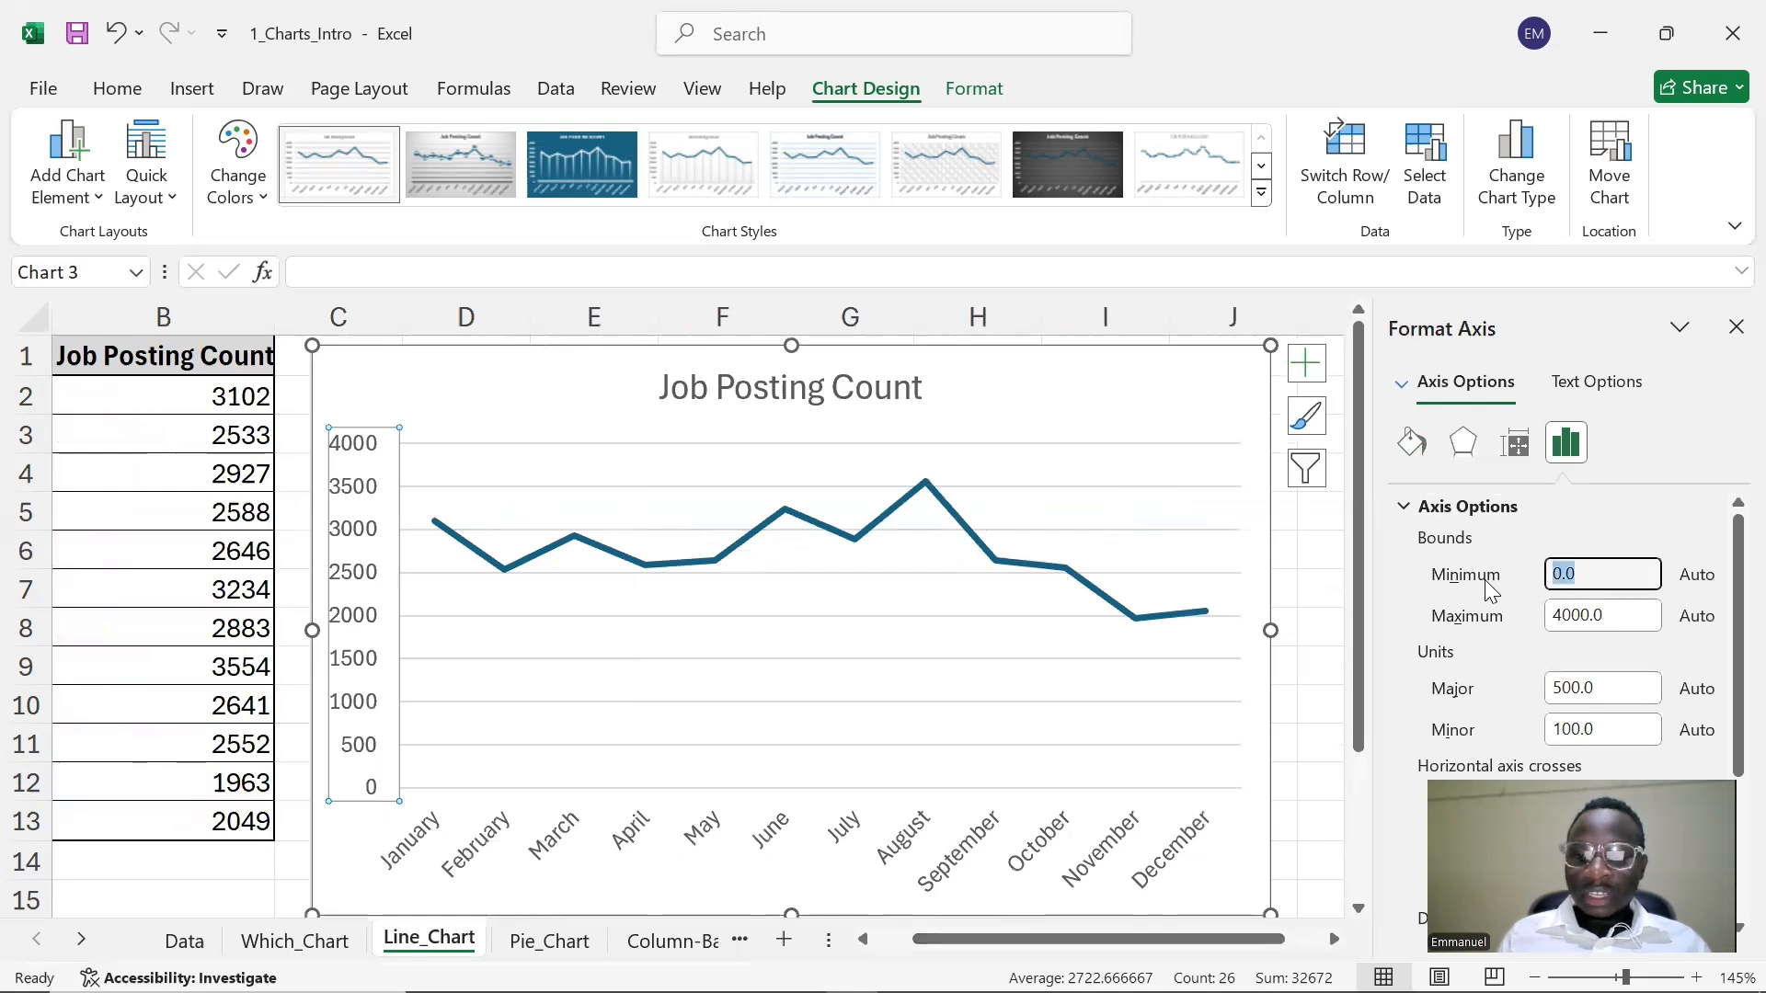
type("15")
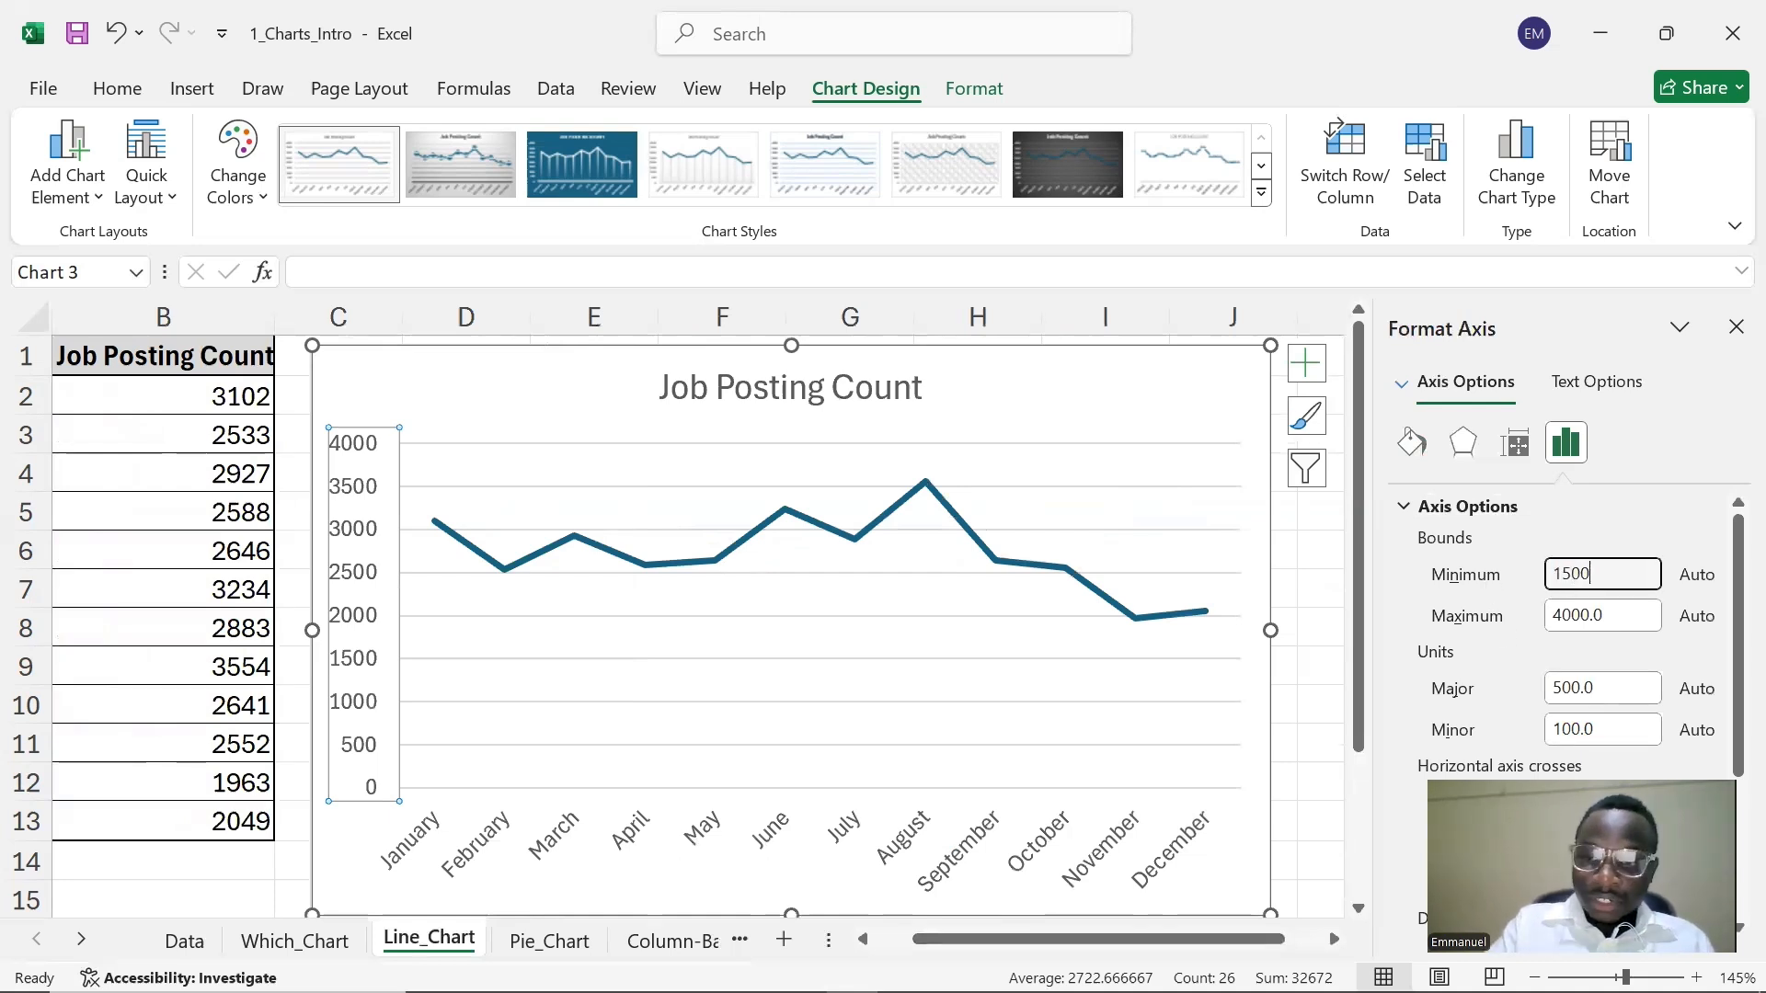
type("00")
left_click(1637, 616)
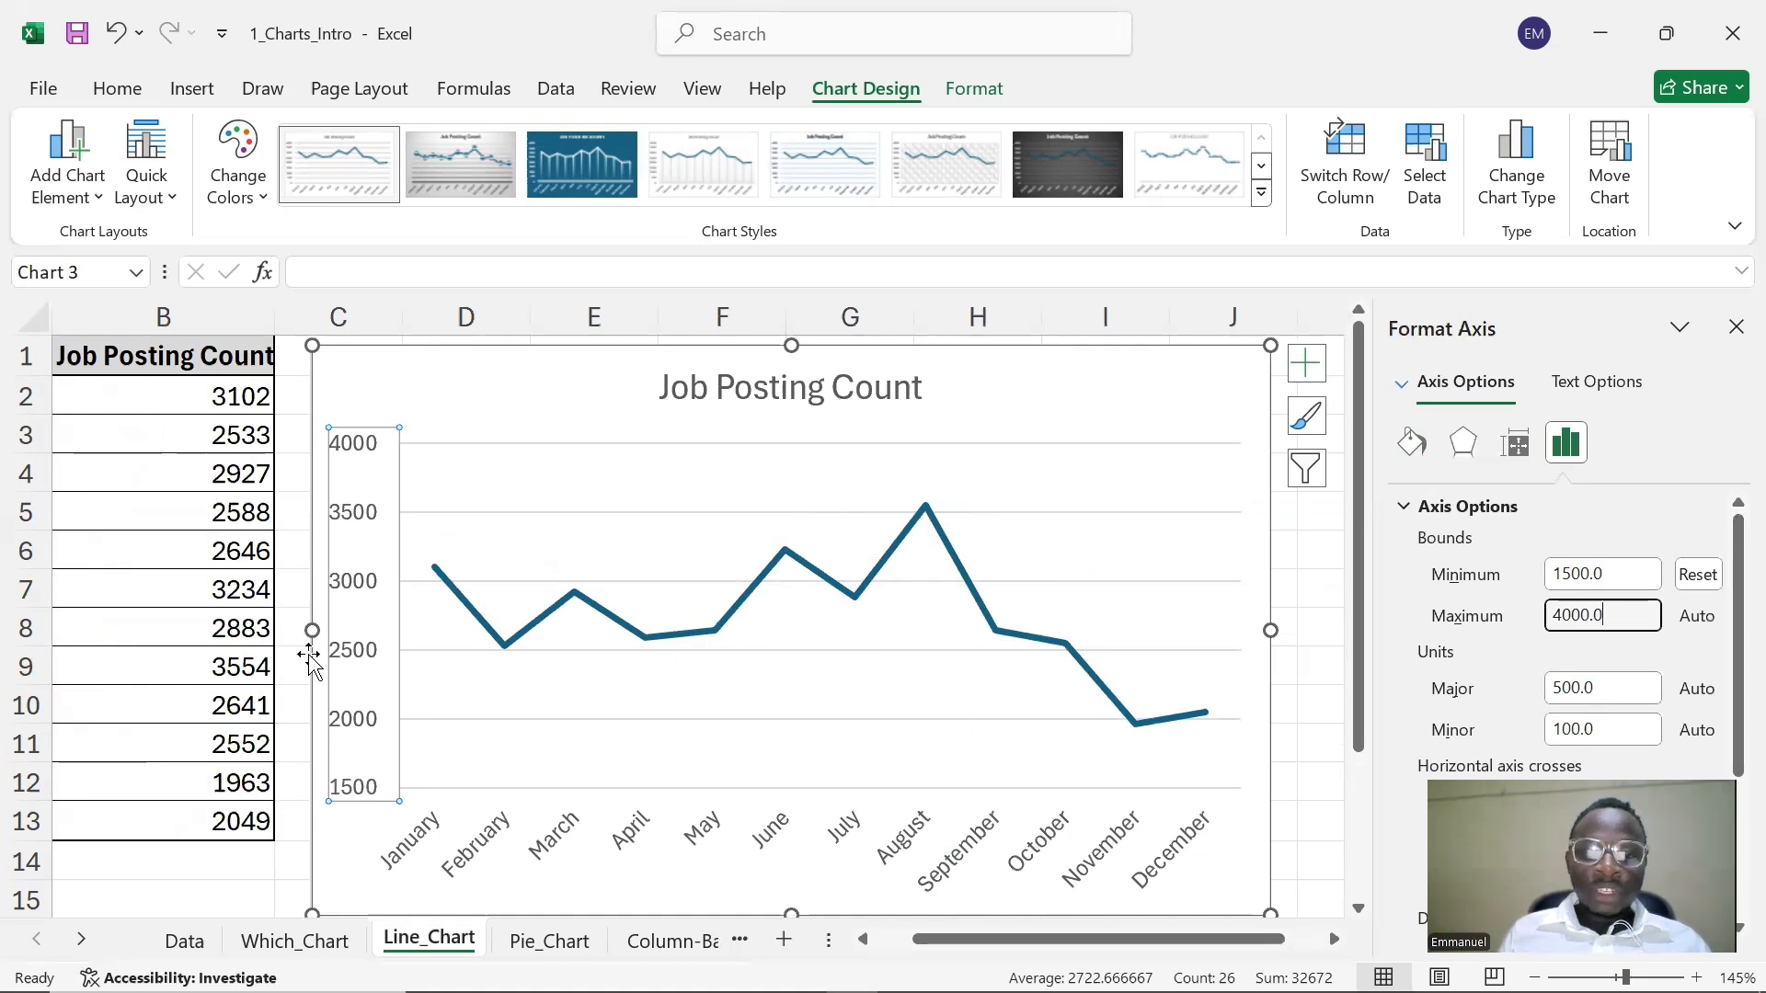
- Open the chart's data source selection and exclude June, July and August from the horizontal axis categories
left_click(694, 830)
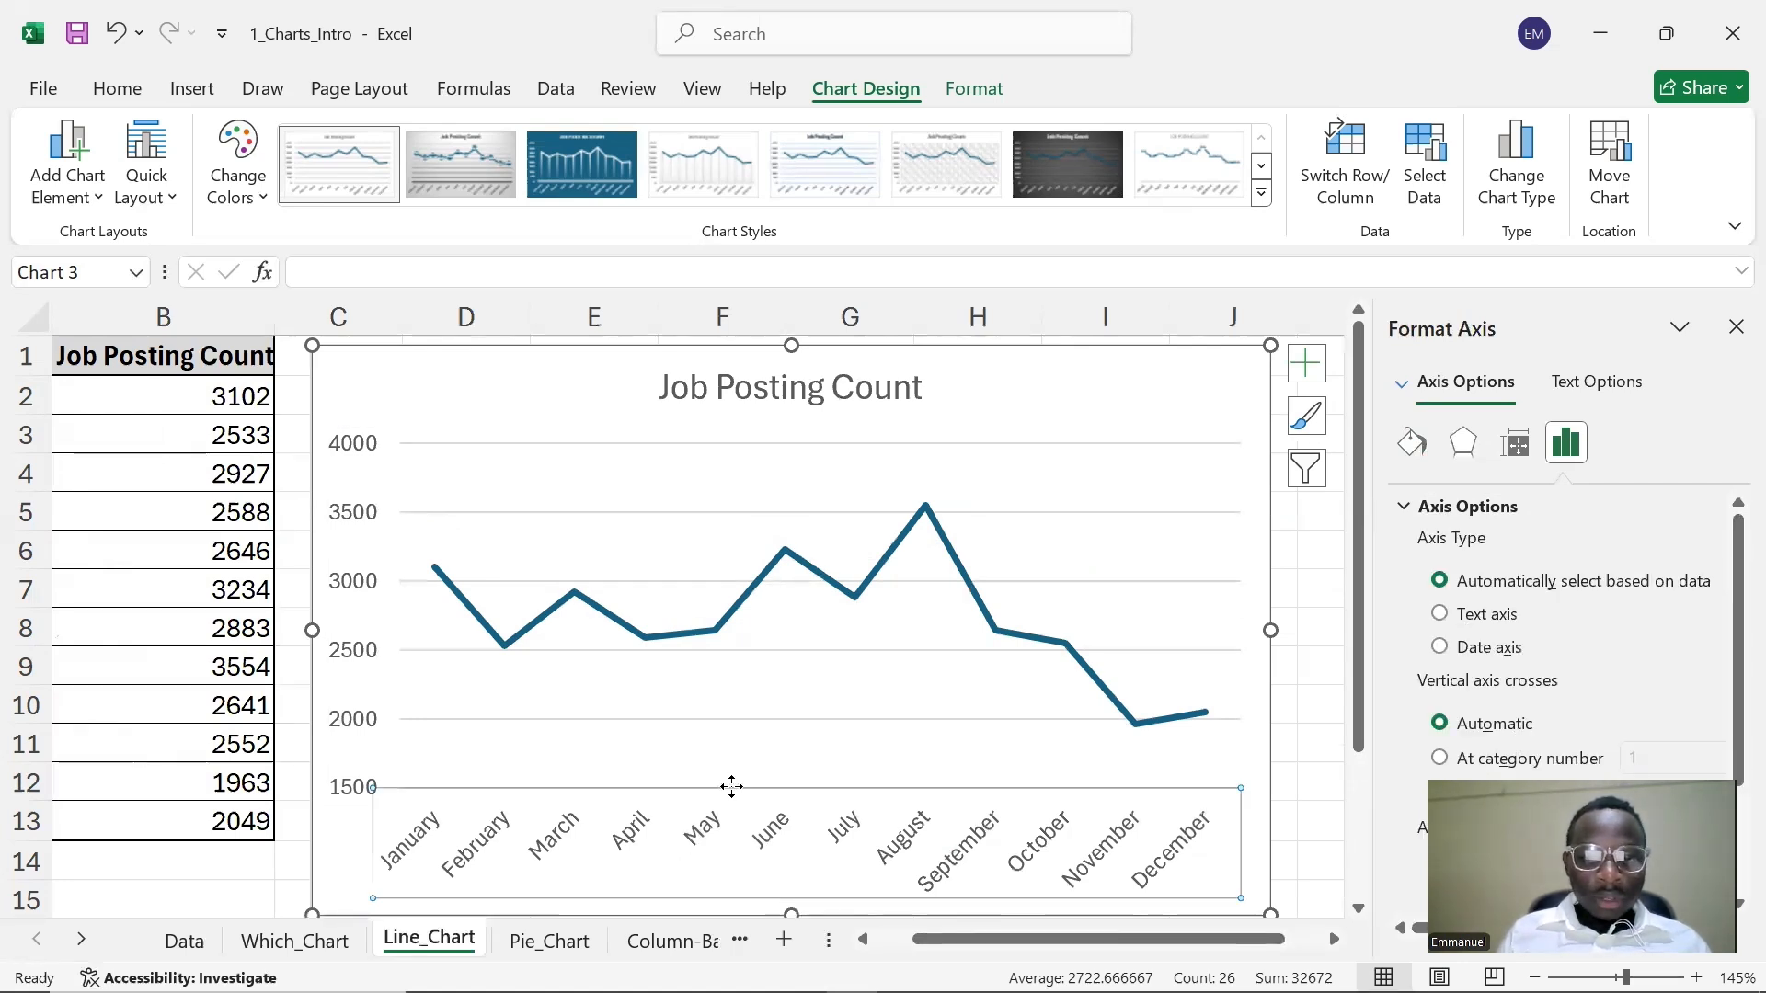
right_click(733, 789)
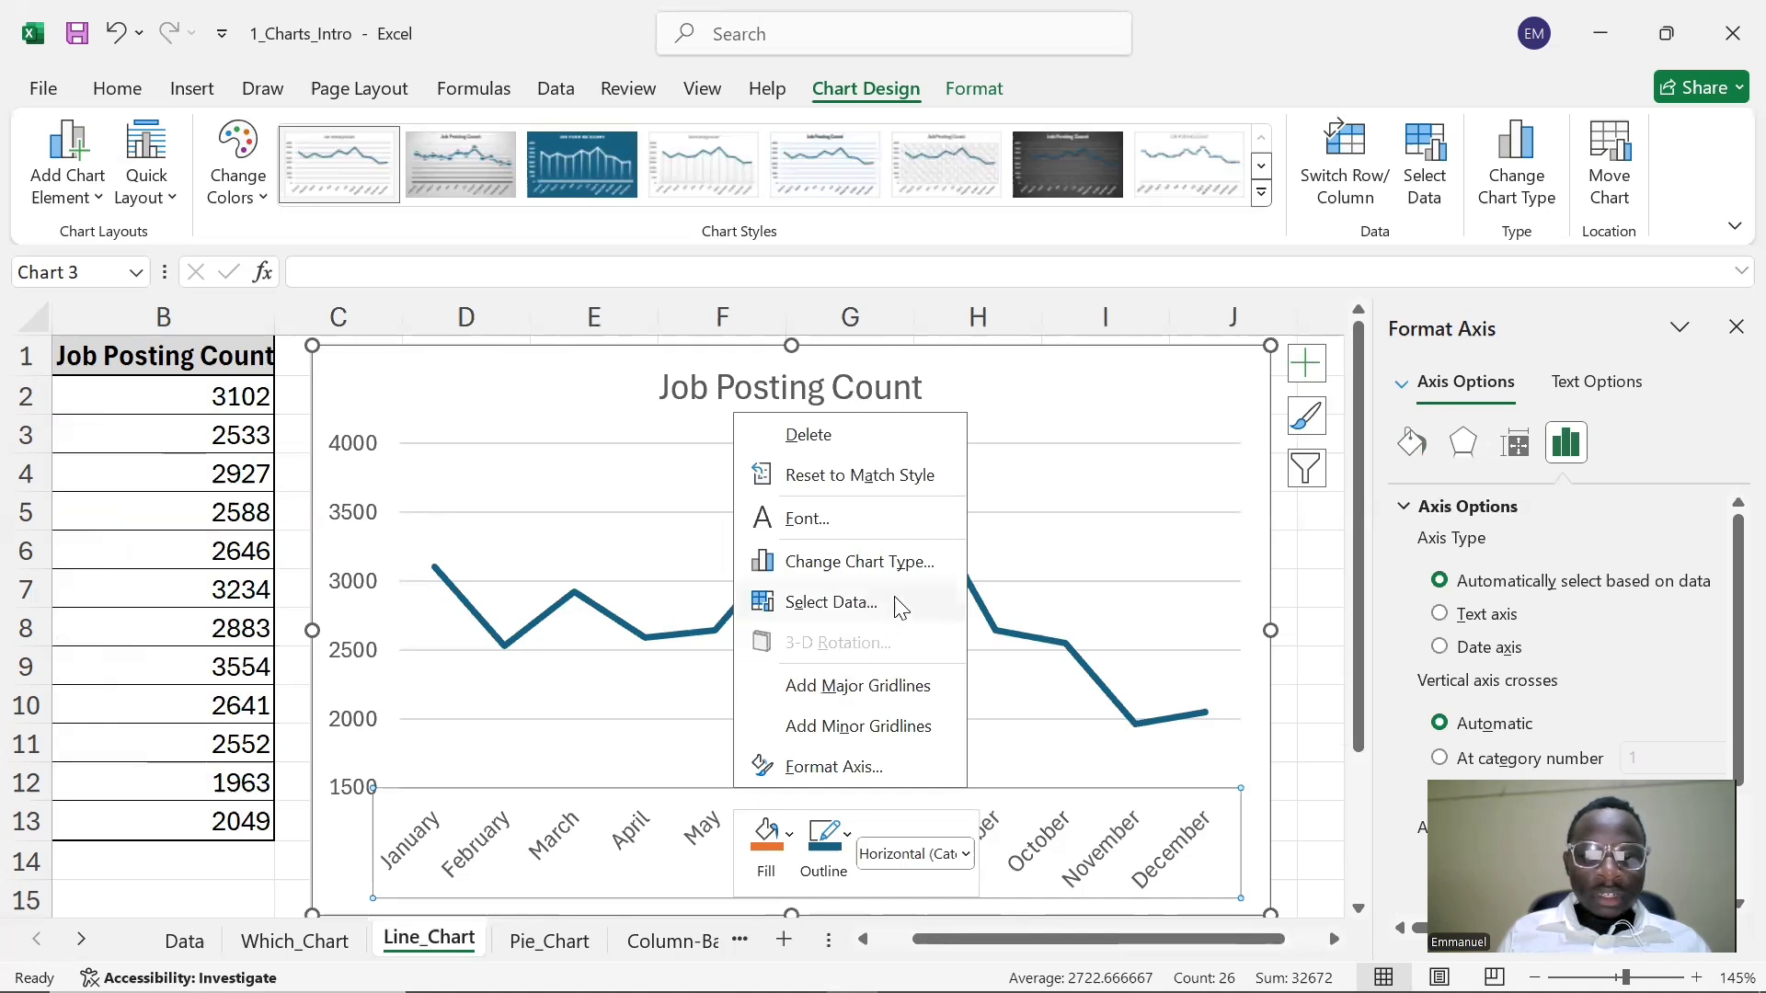
left_click(830, 602)
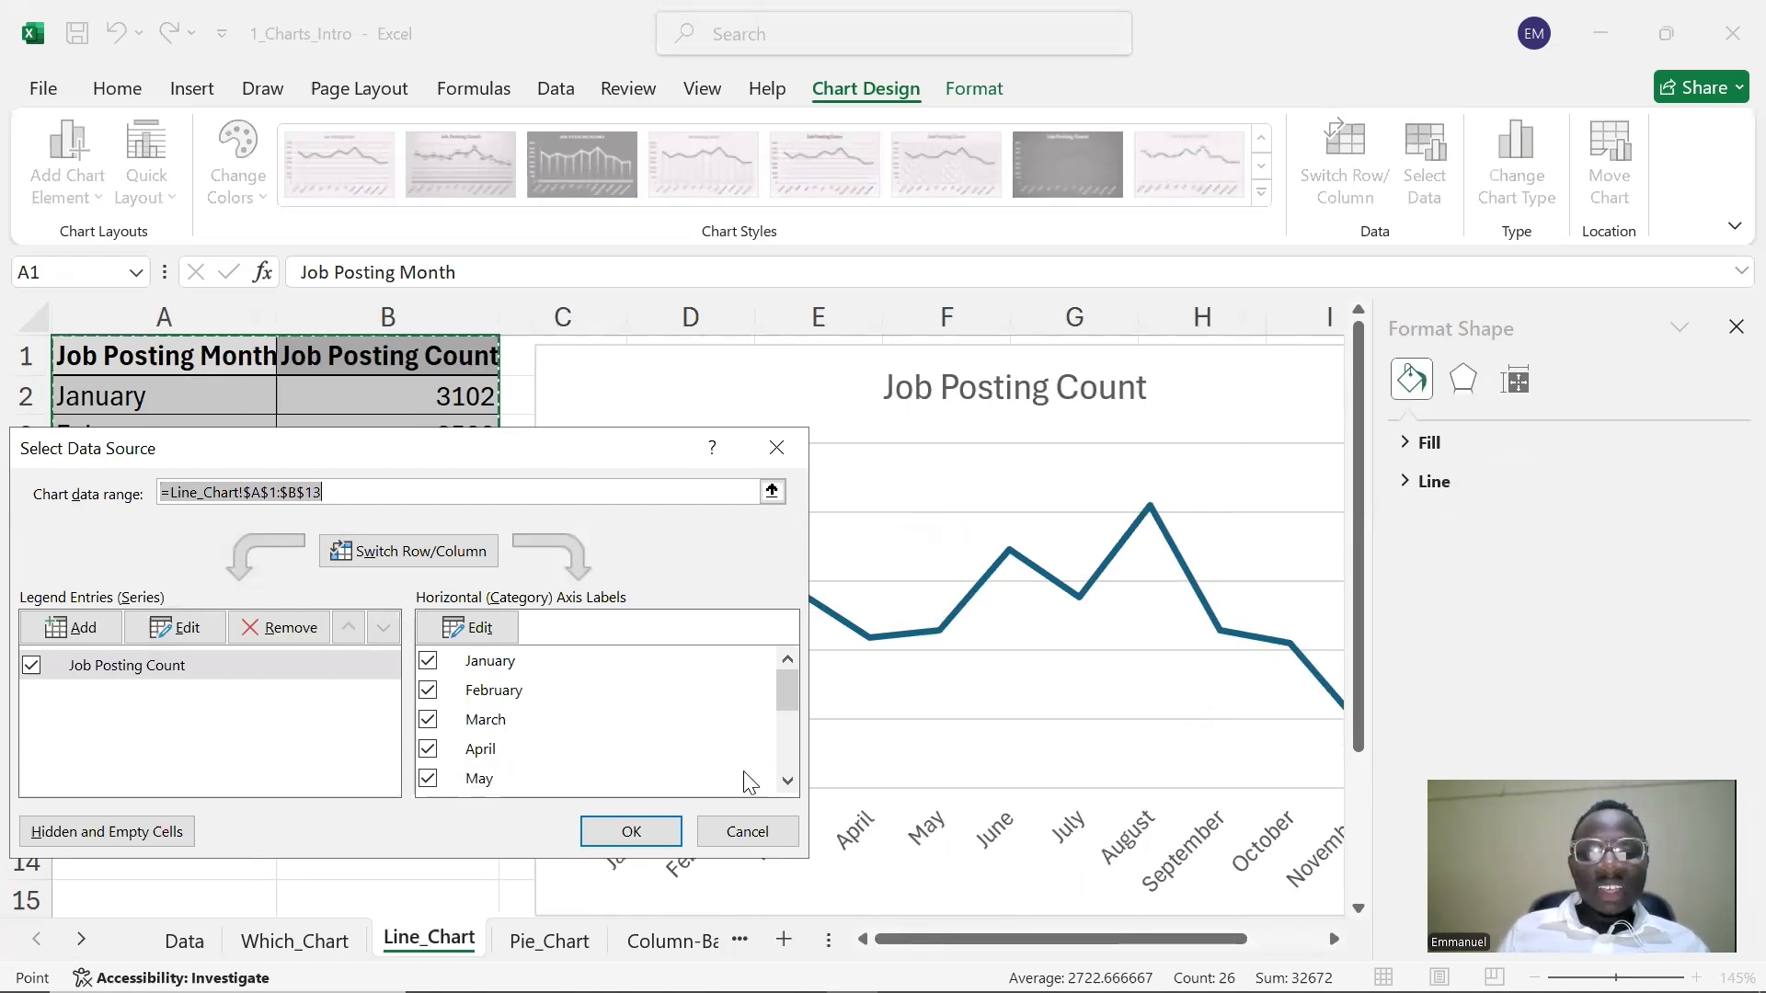
left_click(787, 782)
left_click(787, 782)
left_click(786, 782)
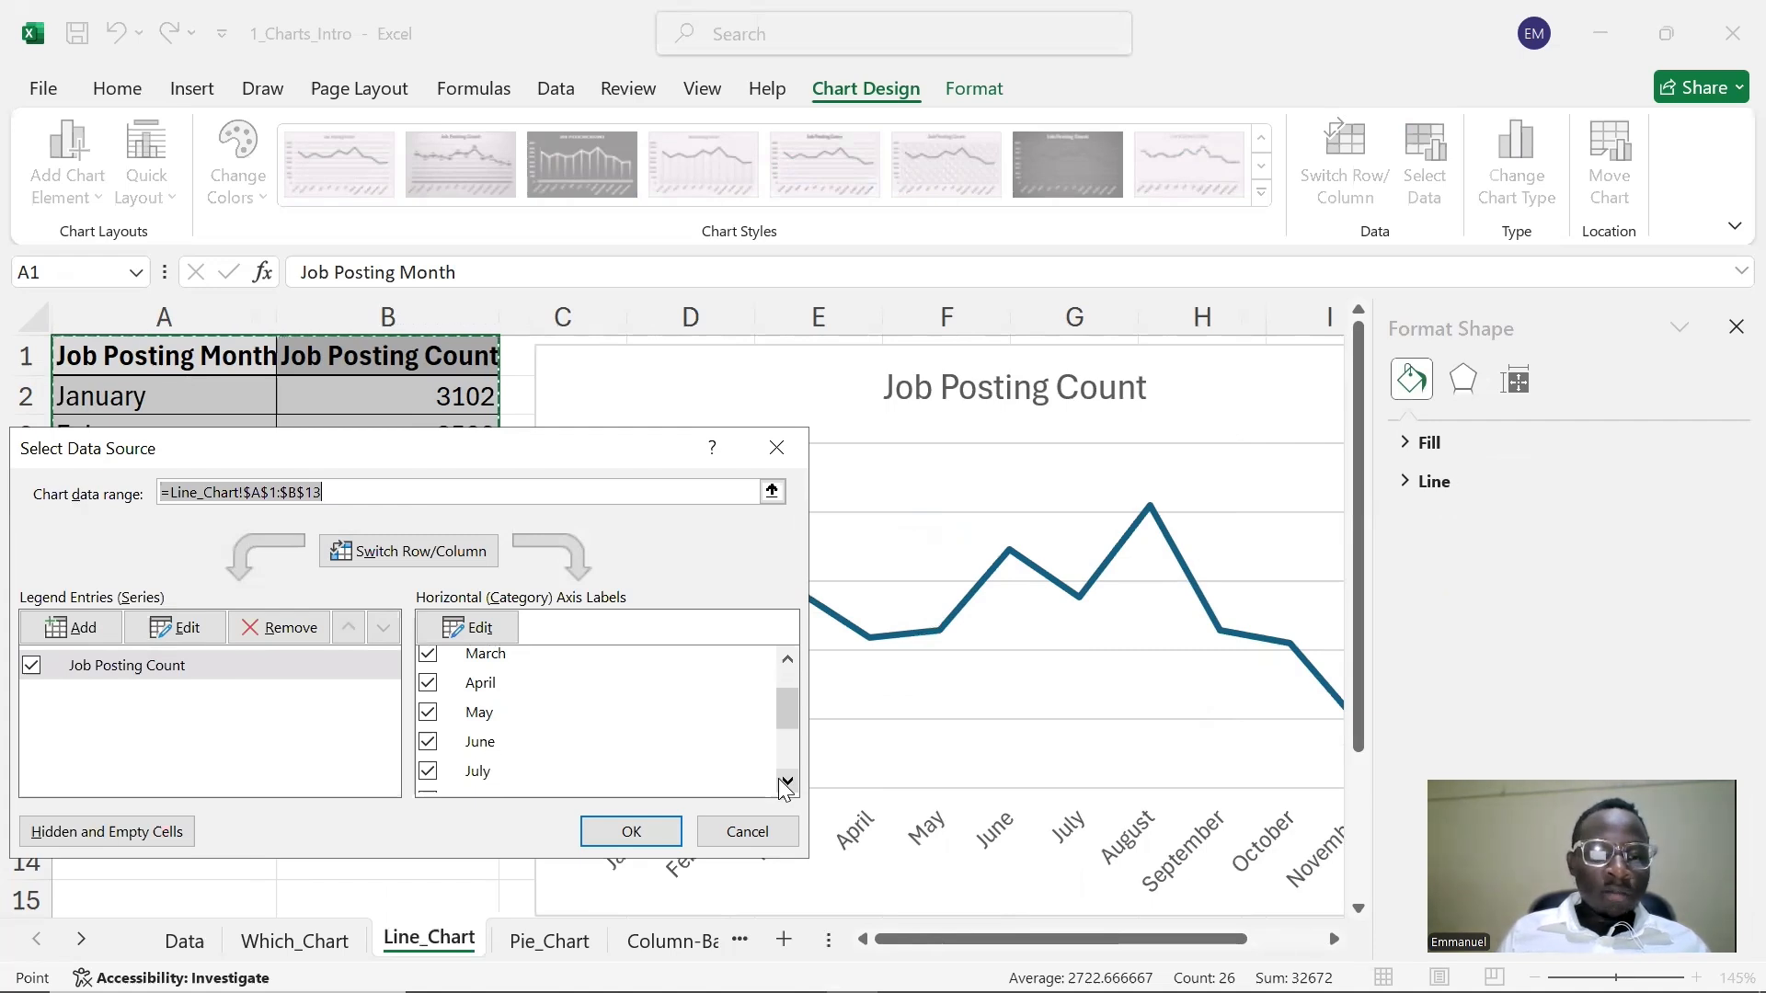
left_click(787, 782)
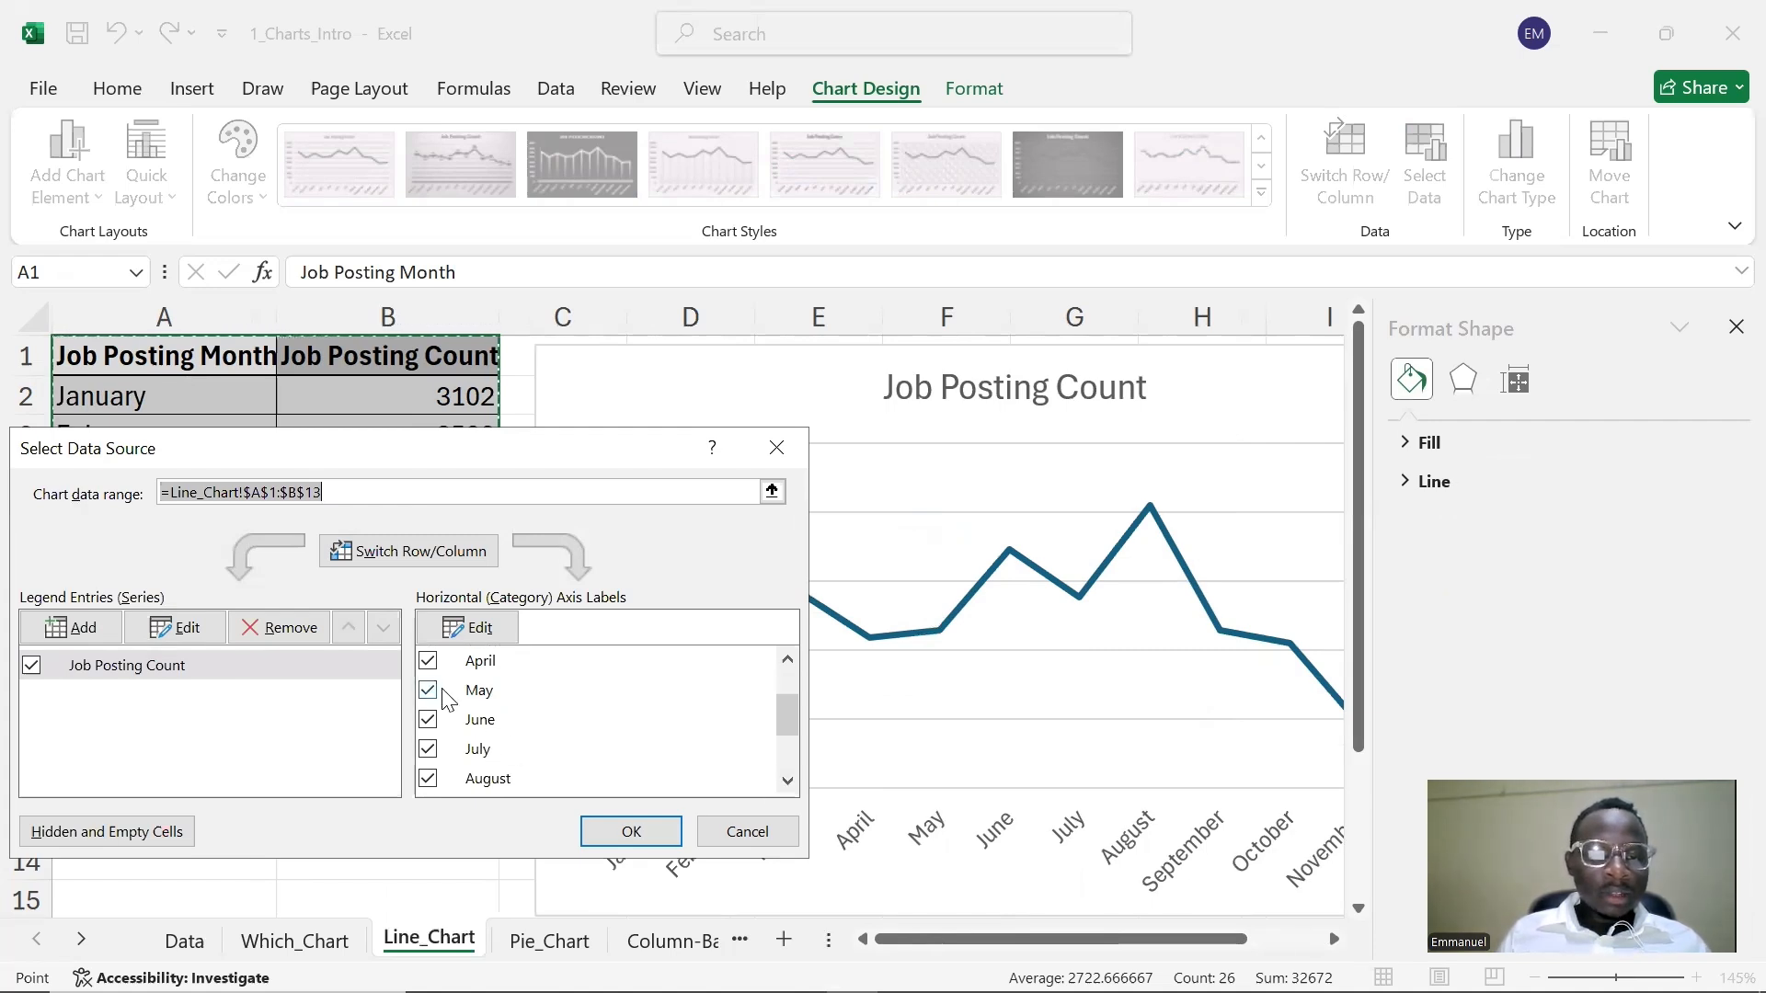
left_click(430, 722)
left_click(430, 750)
left_click(430, 779)
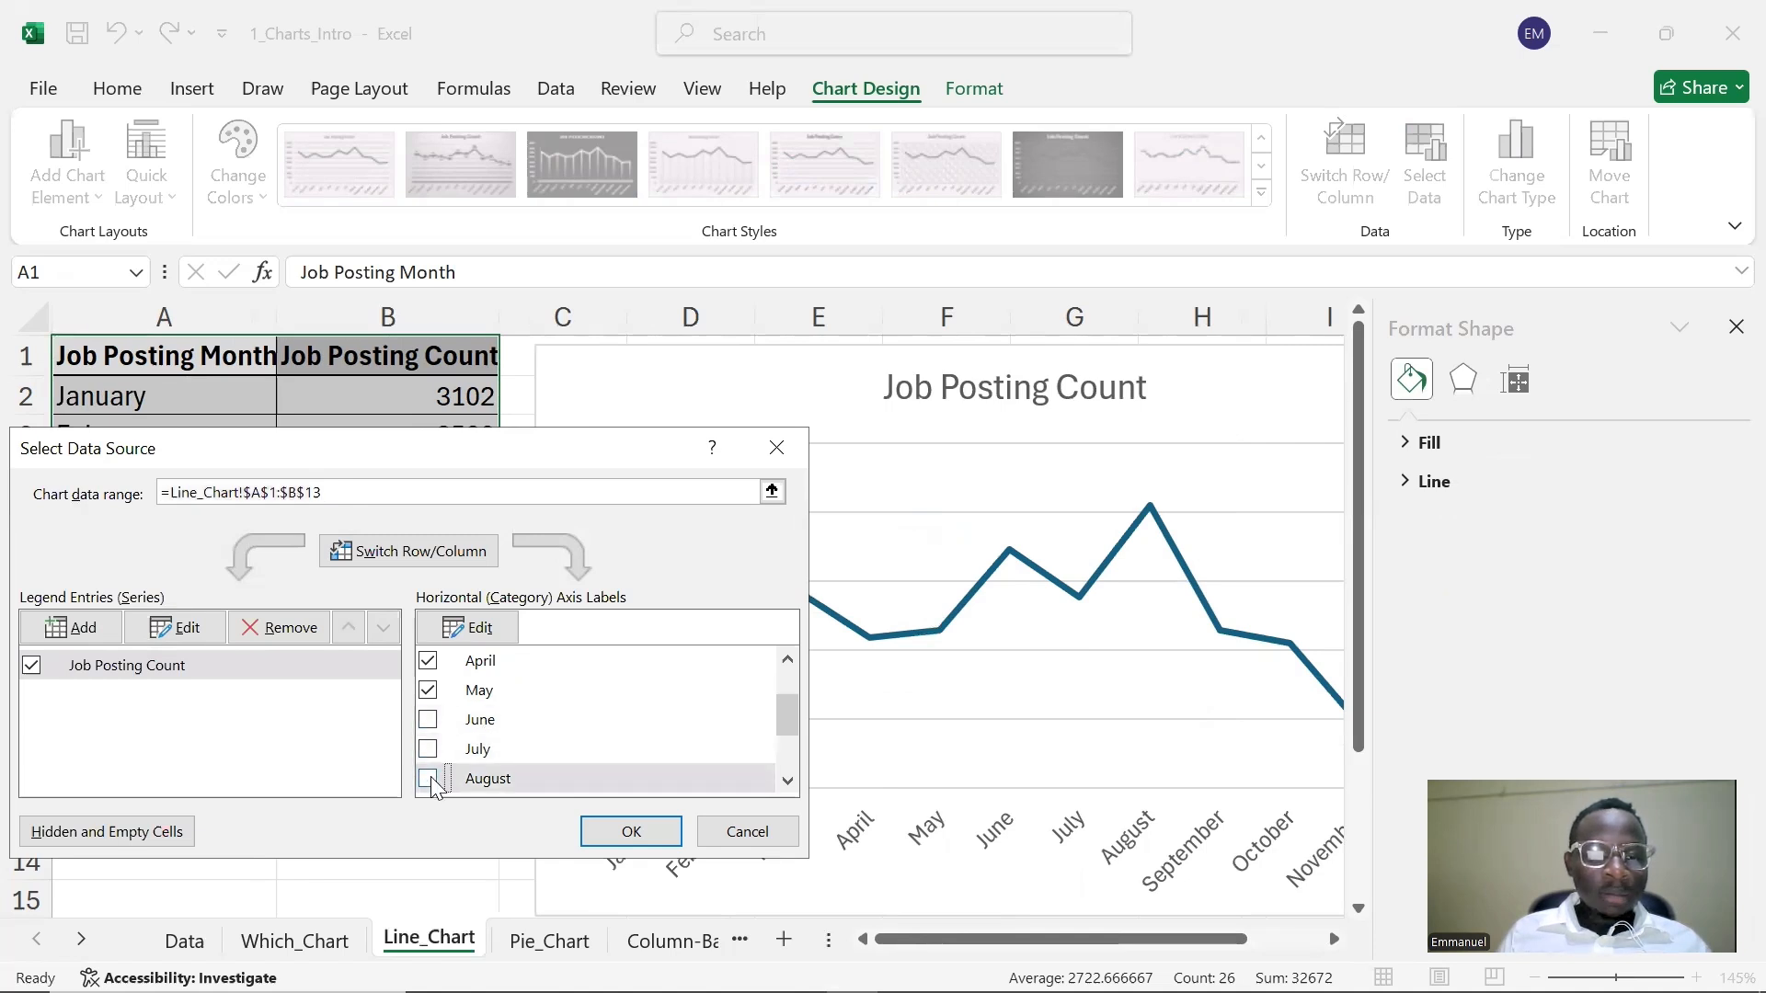
- Exclude September, October, November and December from the chart's categories and apply the data selection
left_click(786, 780)
left_click(786, 780)
left_click(787, 780)
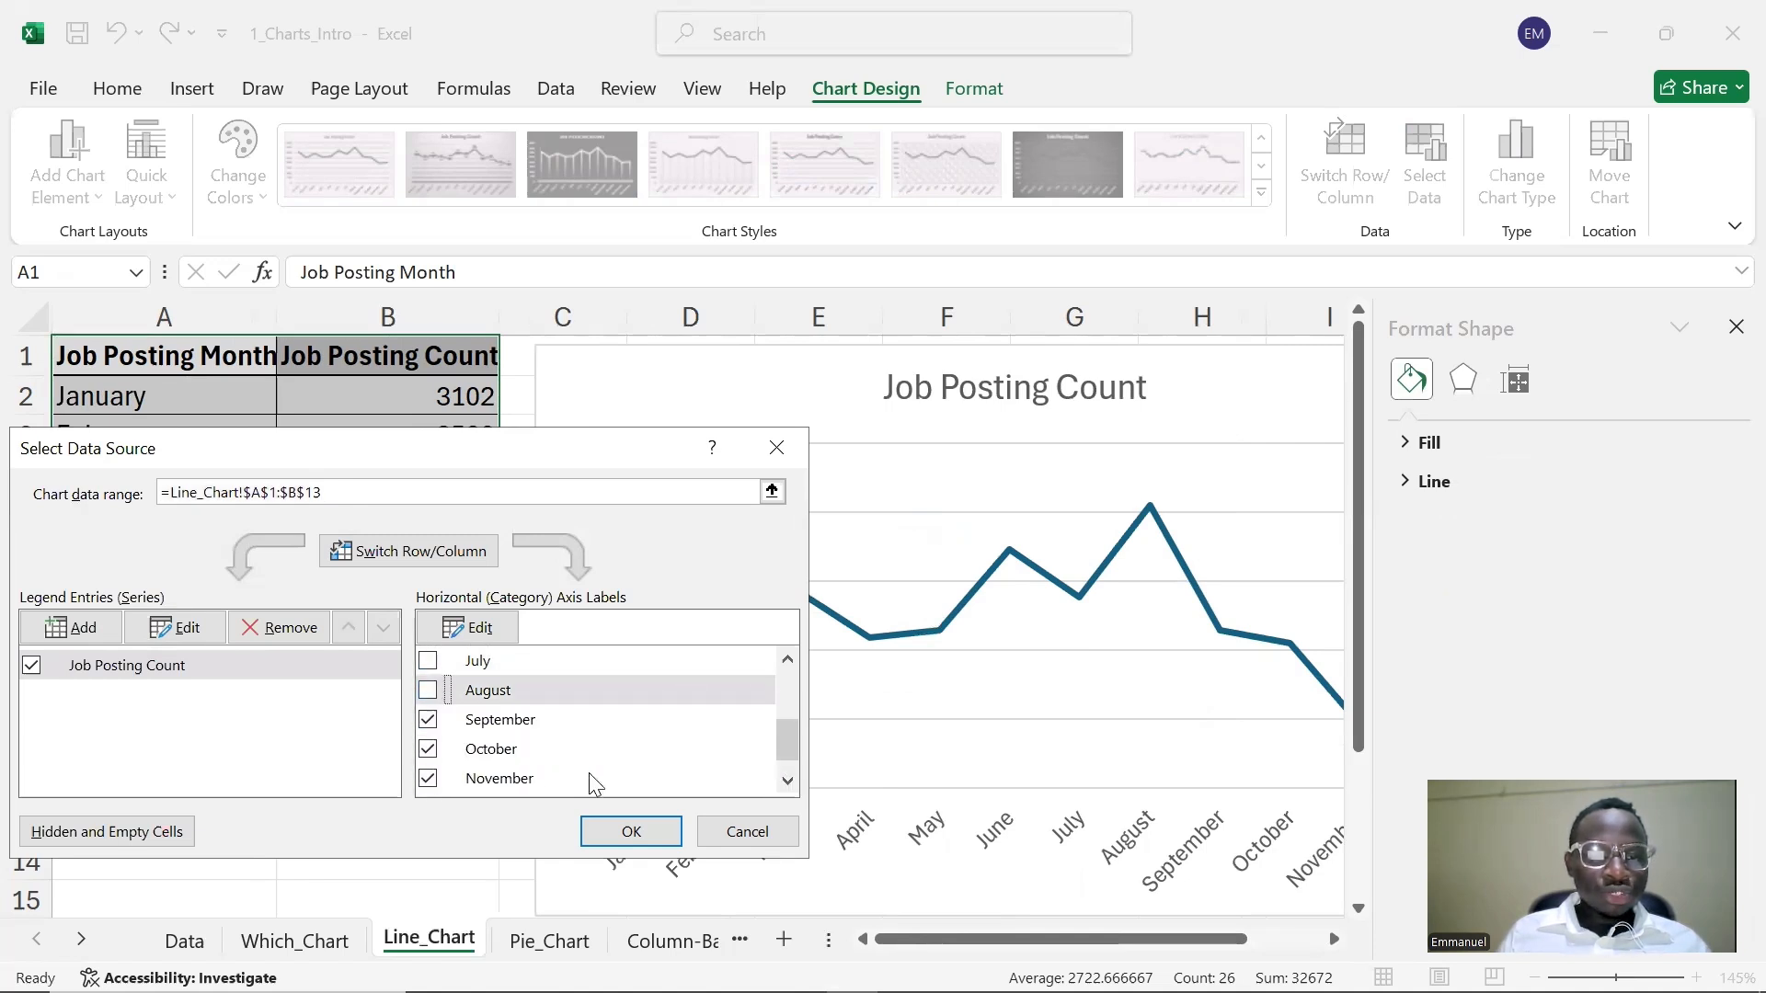
left_click(429, 720)
left_click(428, 750)
left_click(429, 779)
scroll(432, 791, "down", 1)
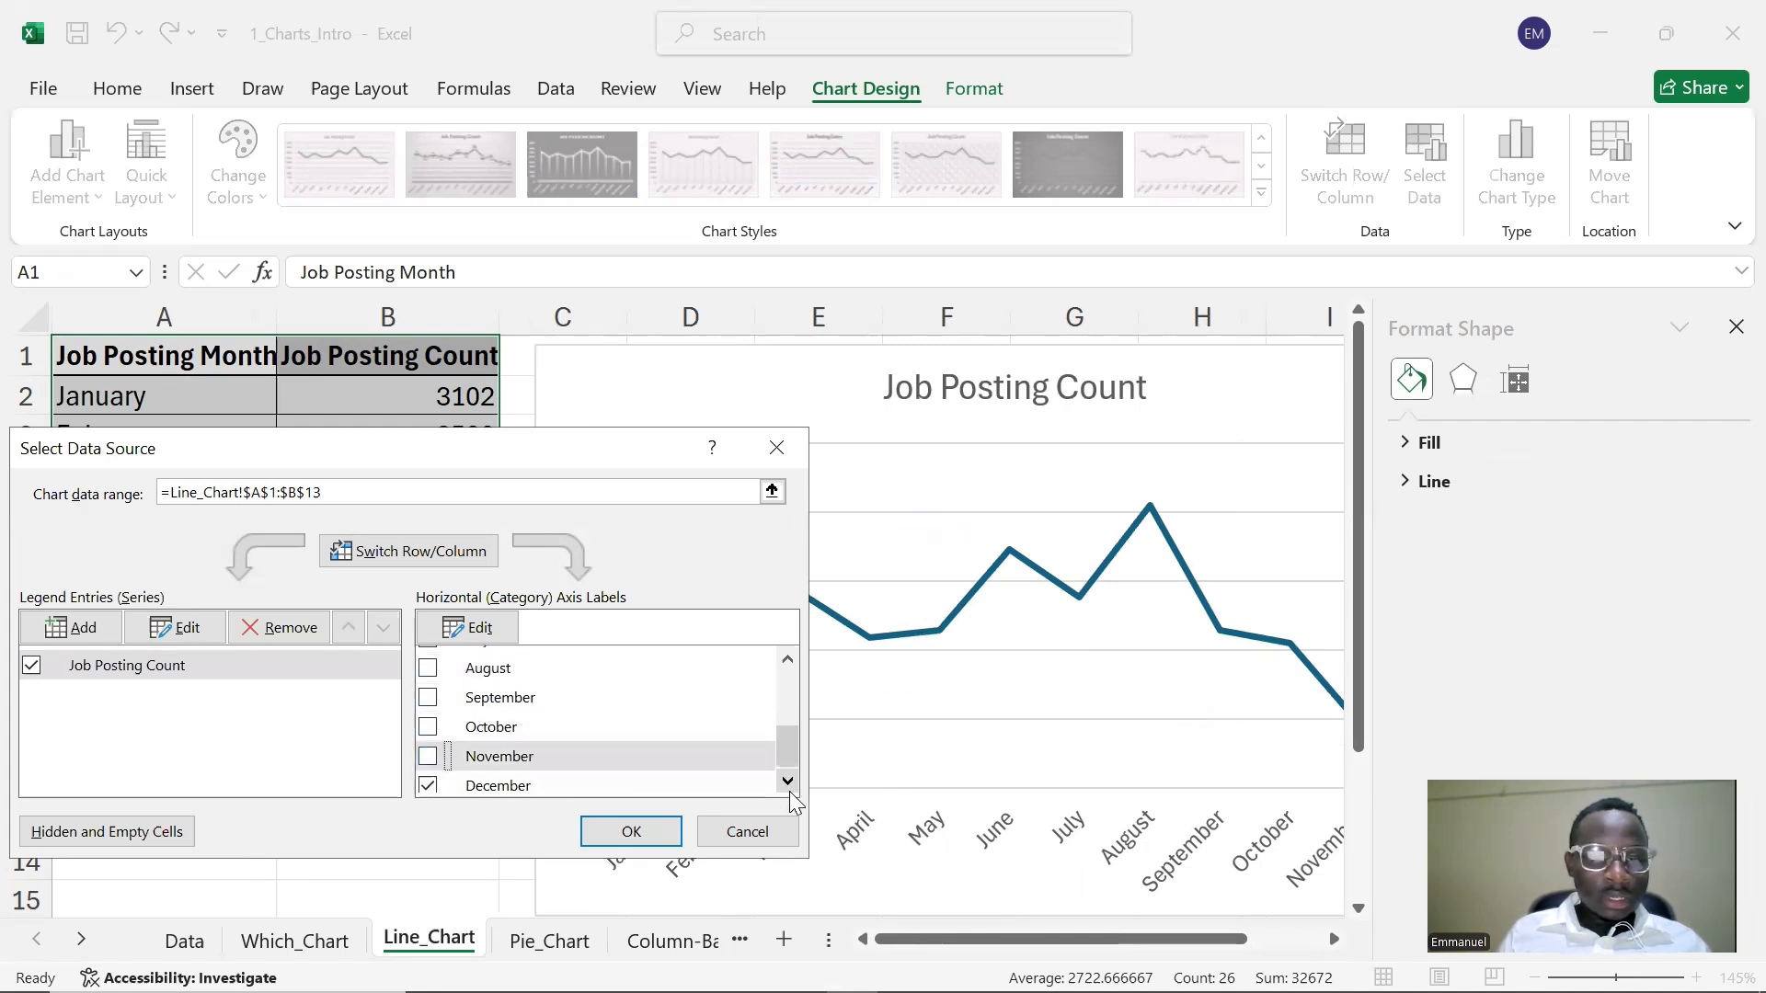
left_click(429, 786)
left_click(616, 830)
- Add axis titles to both axes of the job posting line chart
left_click(922, 869)
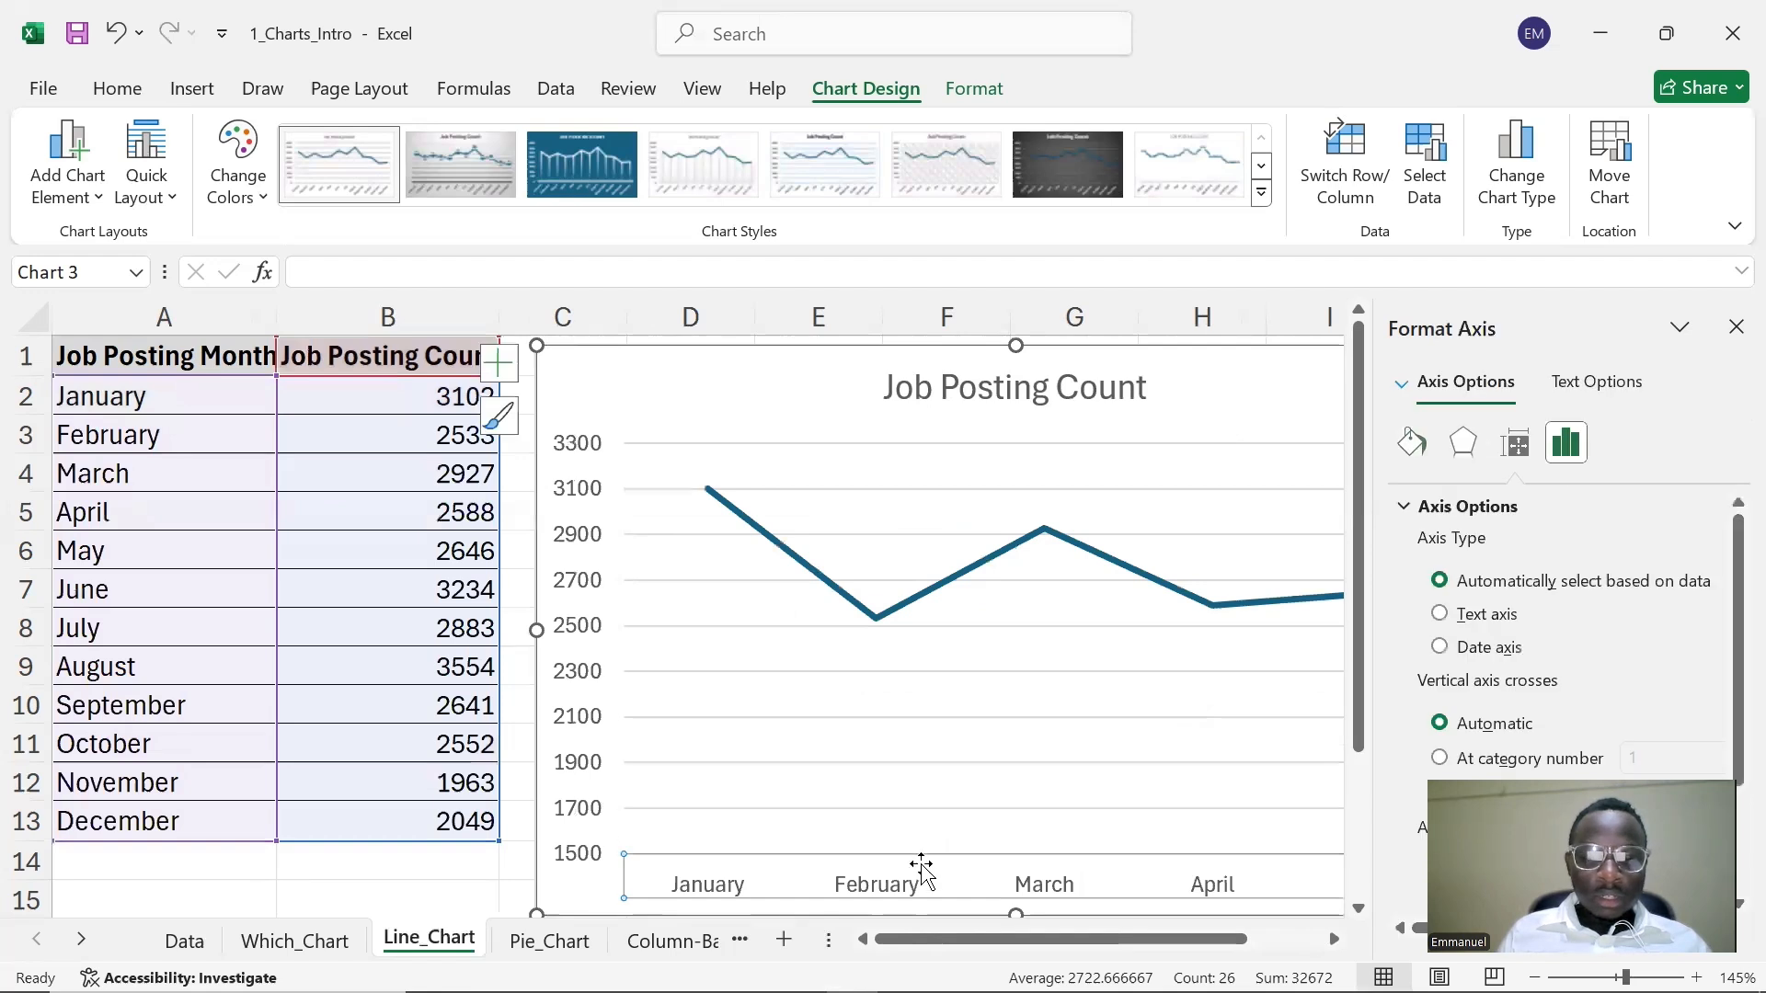
left_click_drag(1012, 939, 1087, 940)
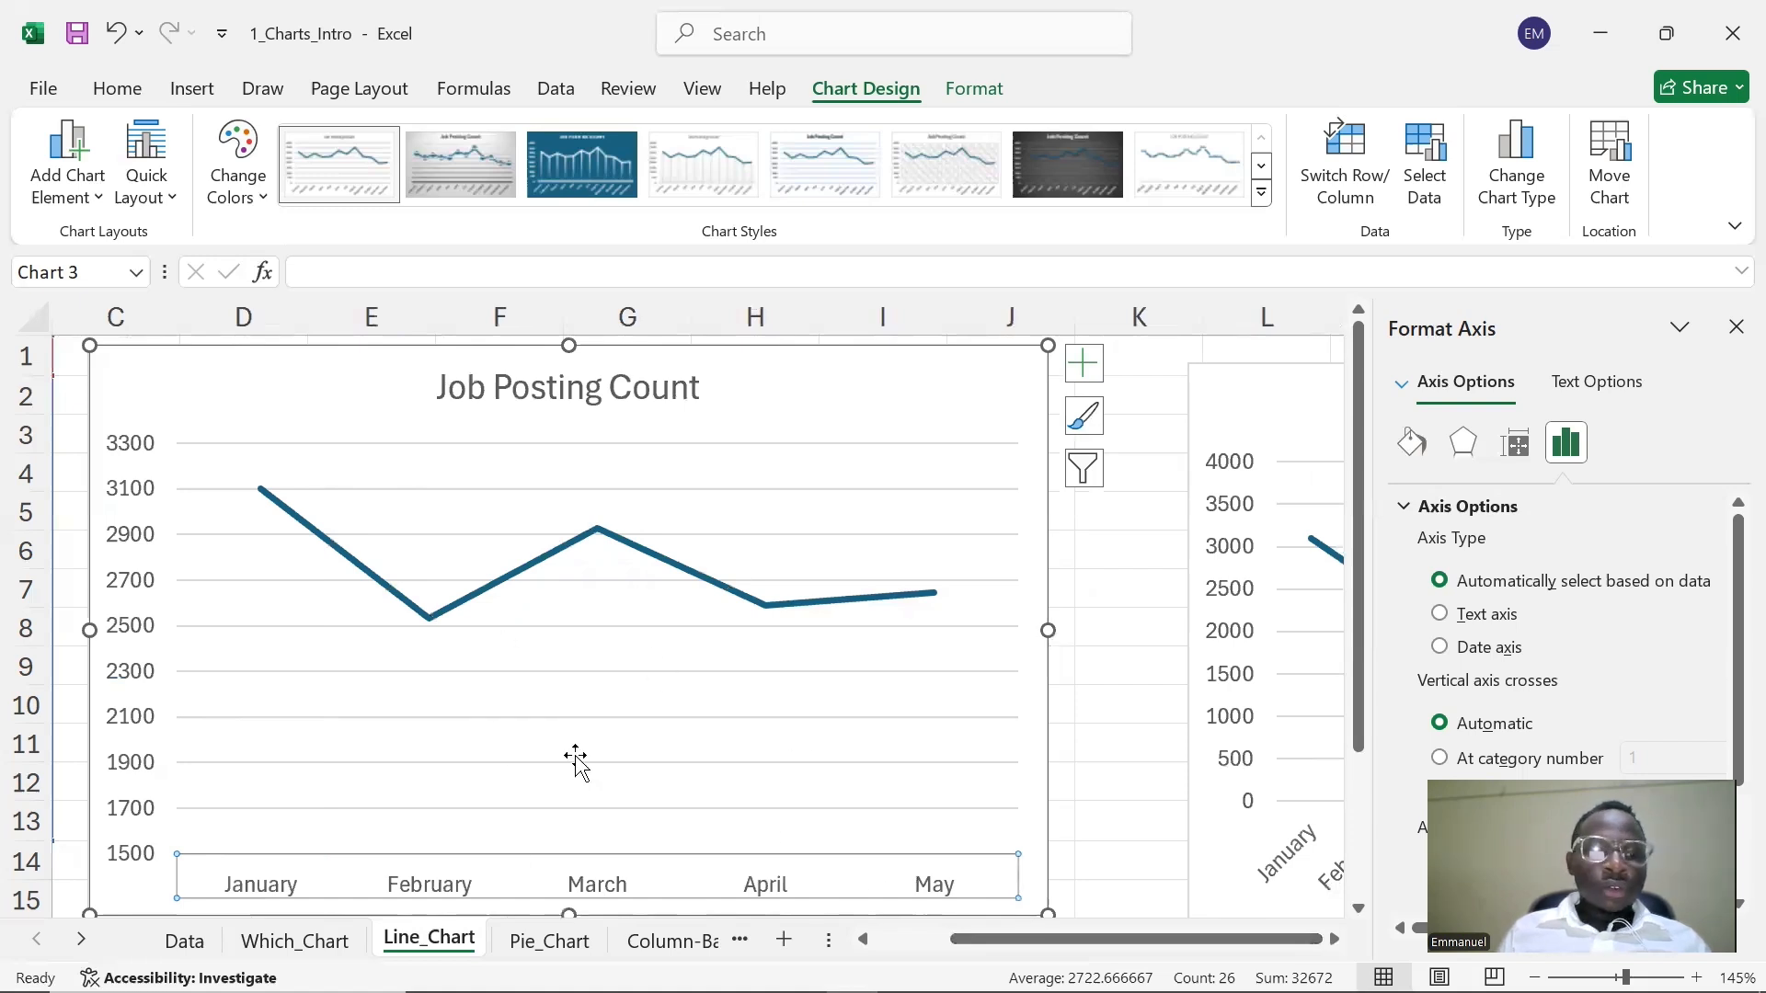
left_click_drag(1361, 692, 1365, 712)
scroll(1092, 626, "up", 3)
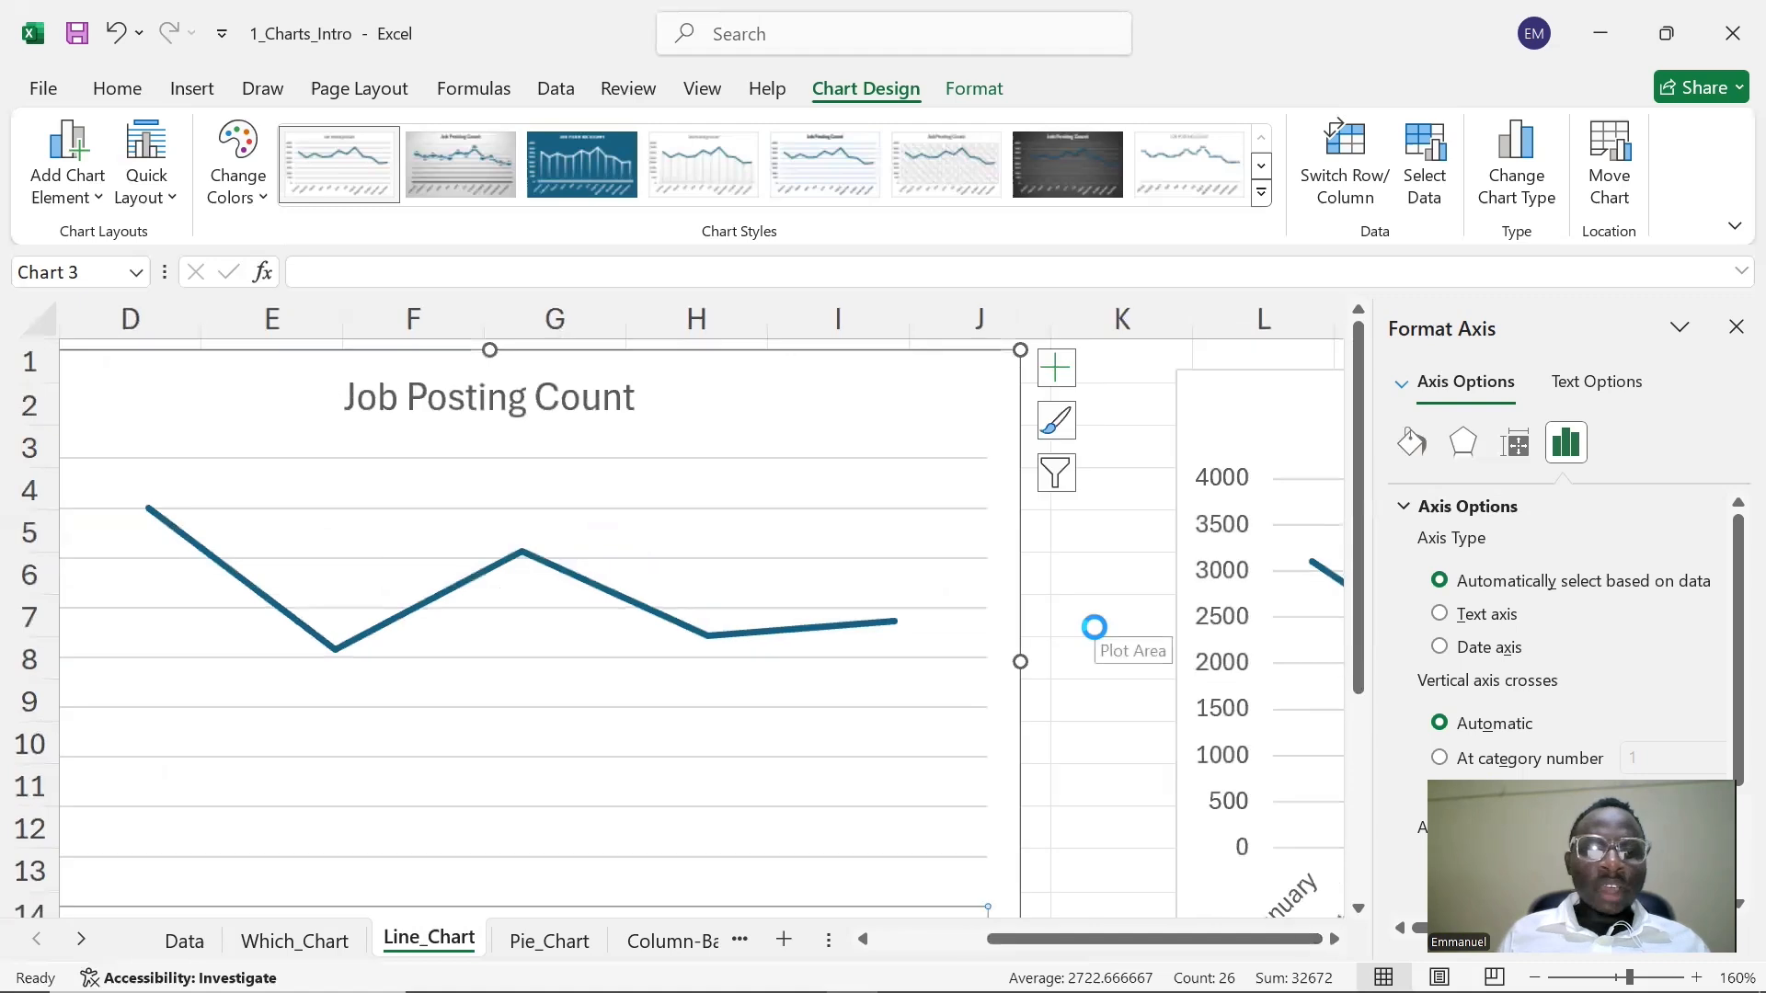
scroll(1094, 625, "down", 5)
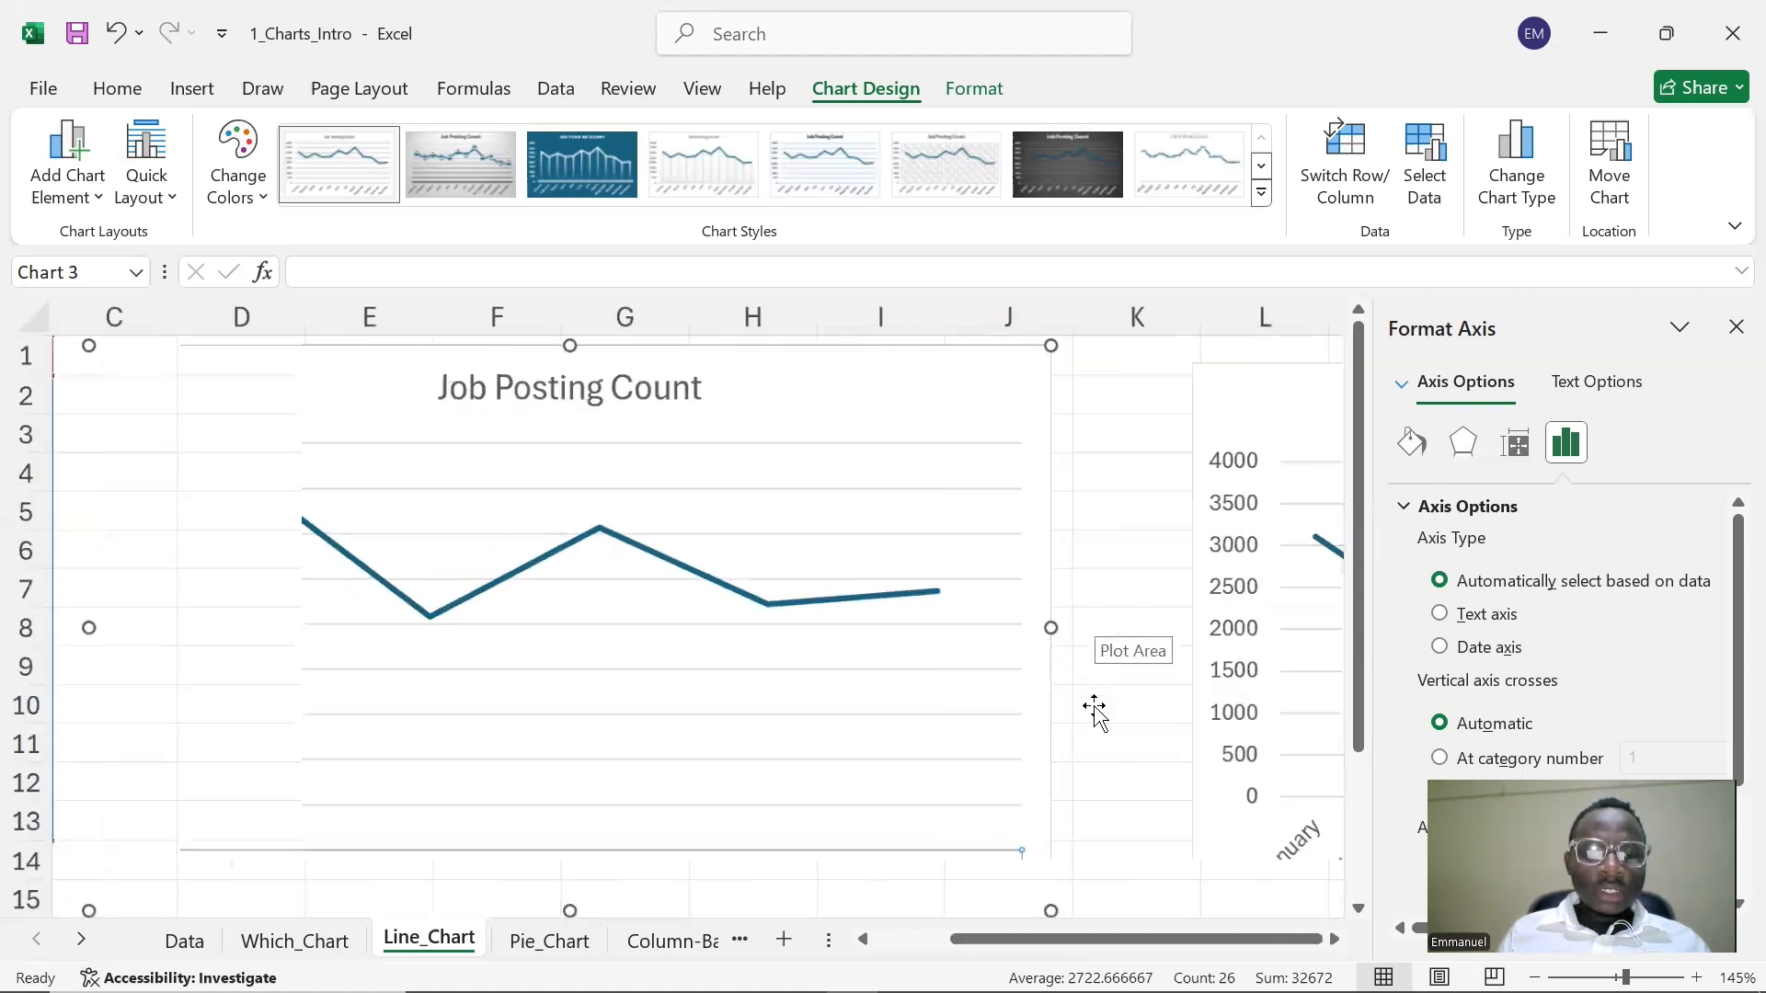
left_click_drag(1049, 939, 1018, 940)
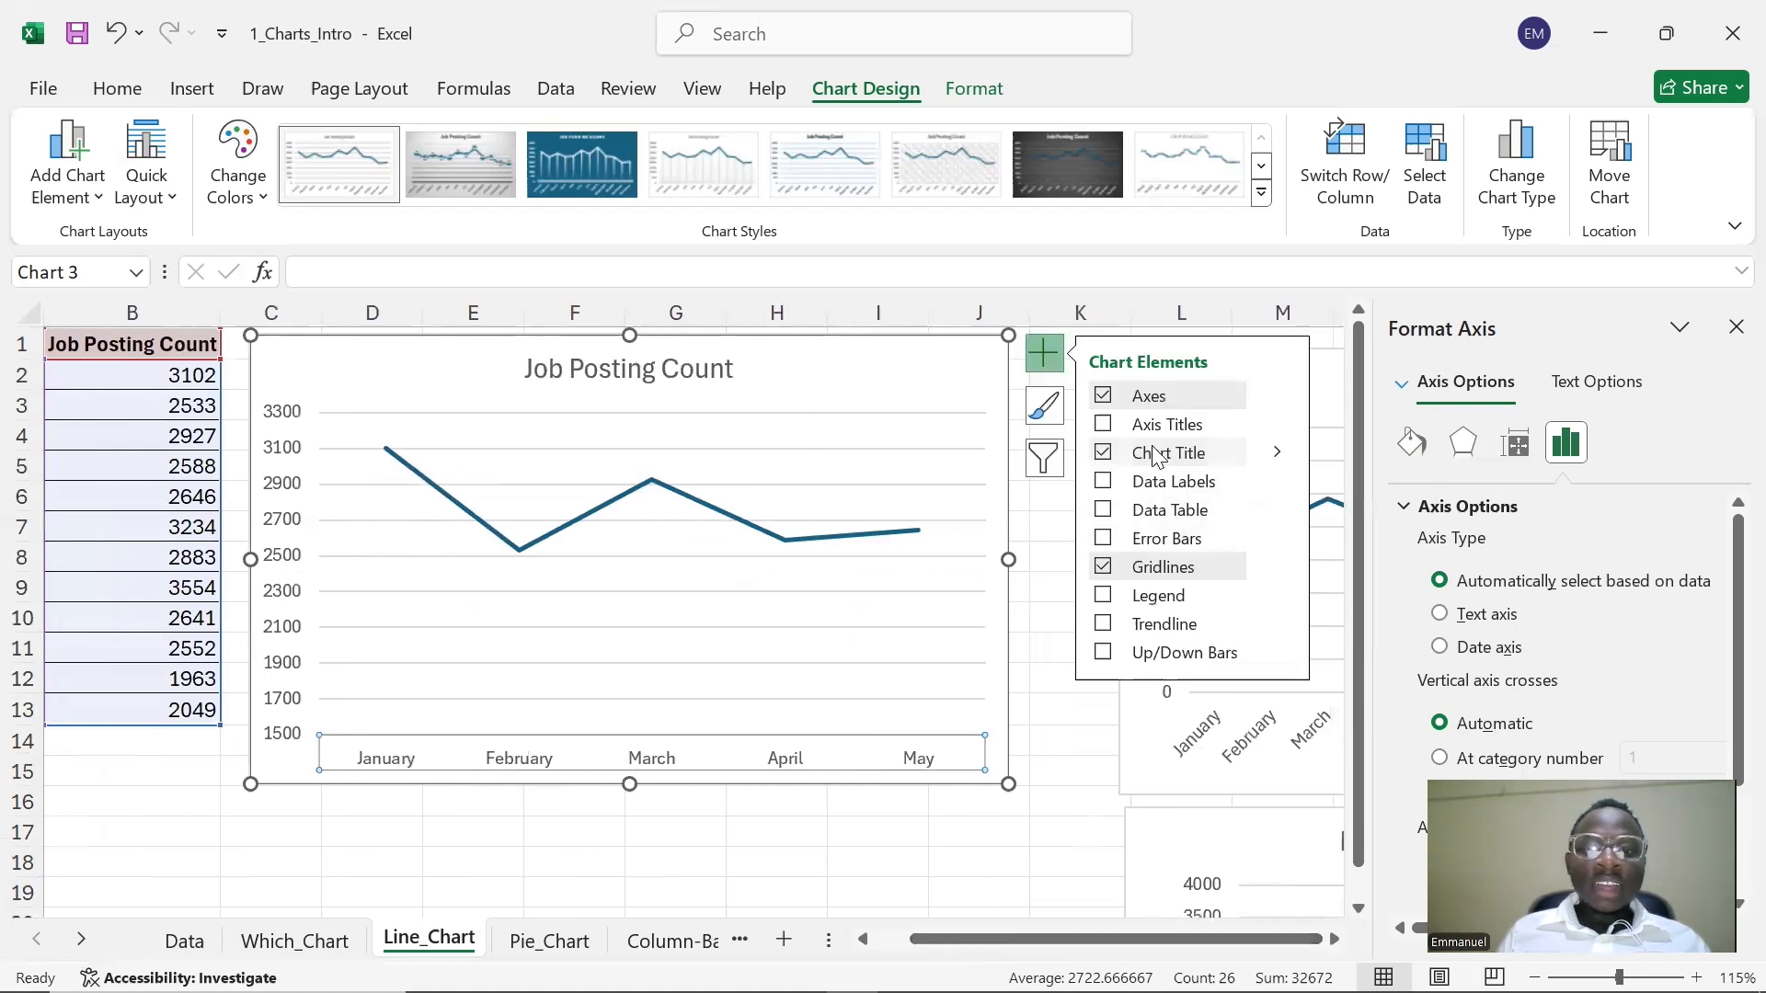
left_click(1044, 358)
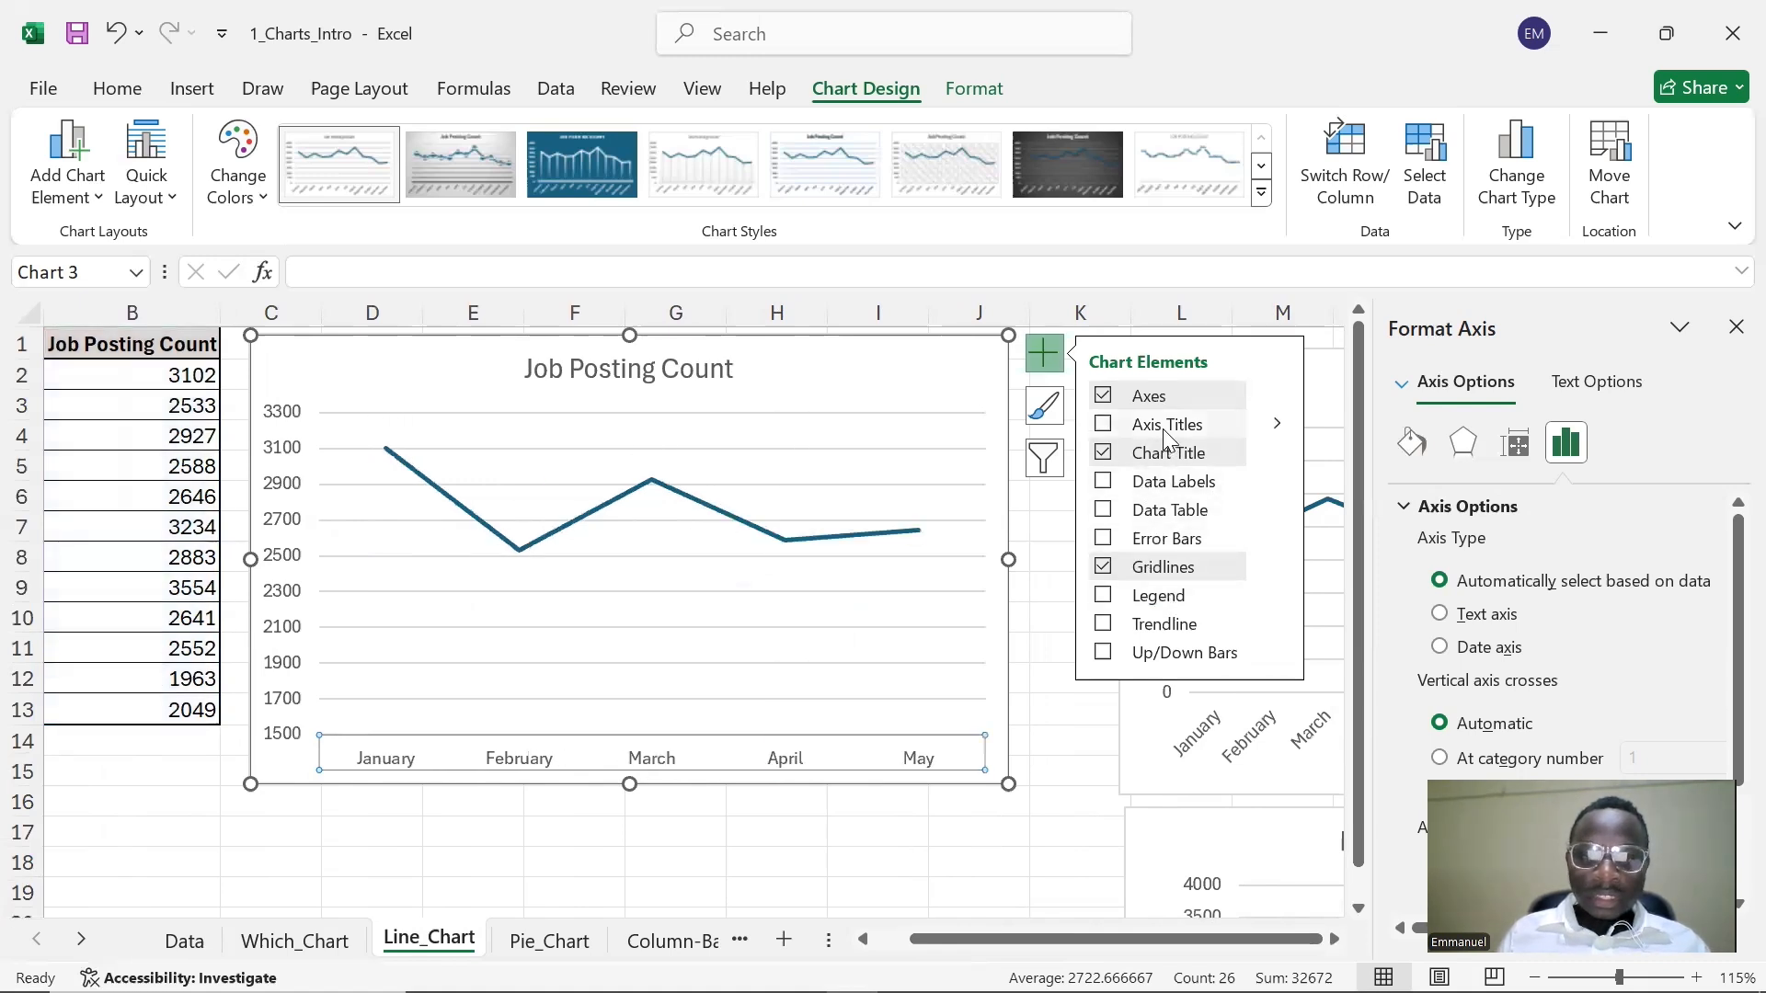
left_click(1102, 426)
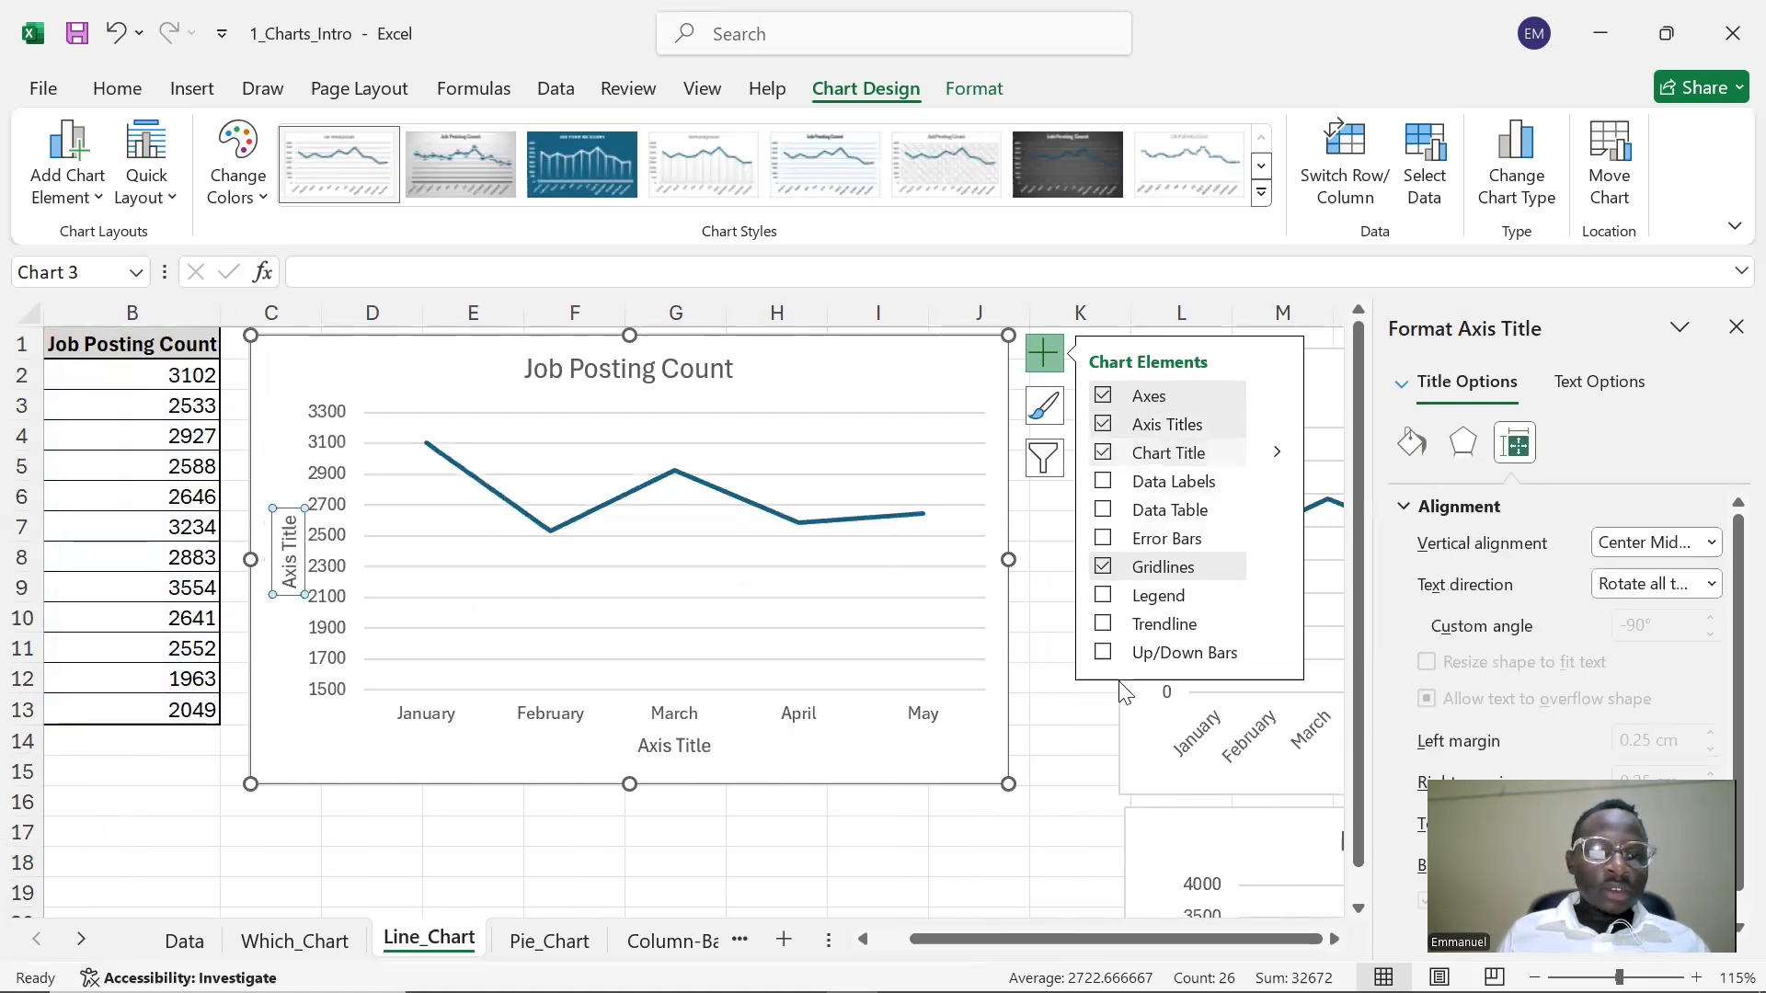
left_click_drag(1041, 936, 1001, 934)
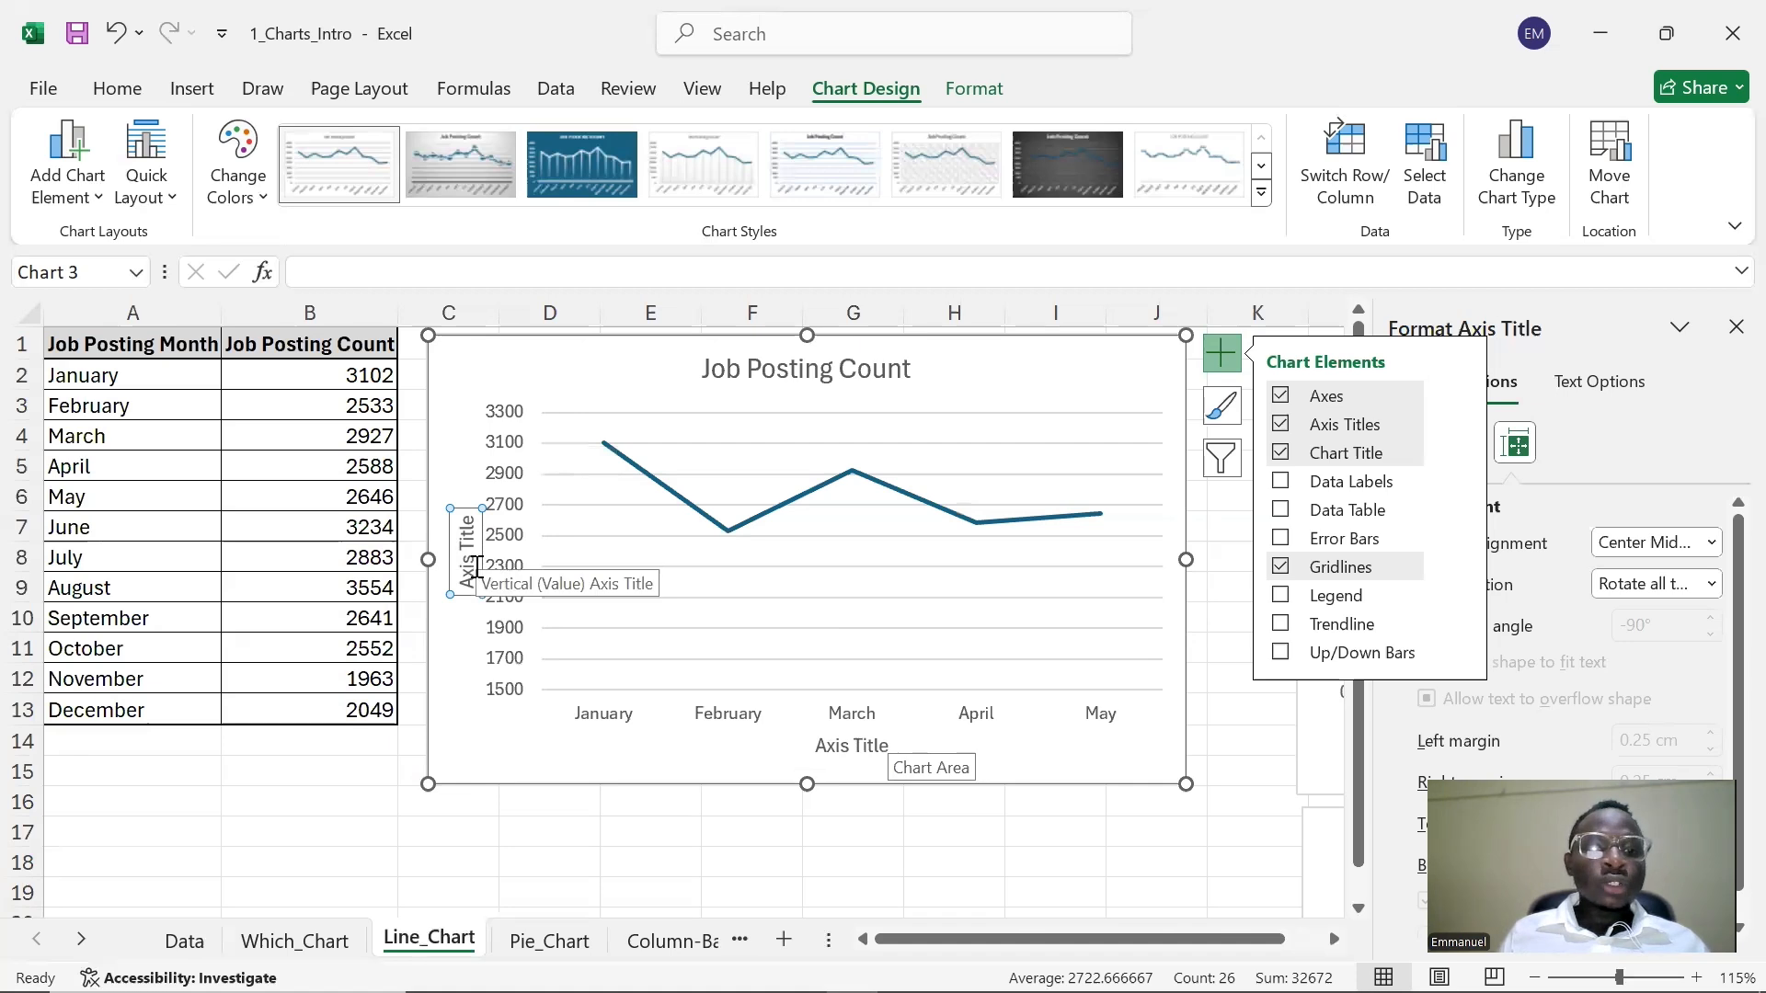
double_click(471, 563)
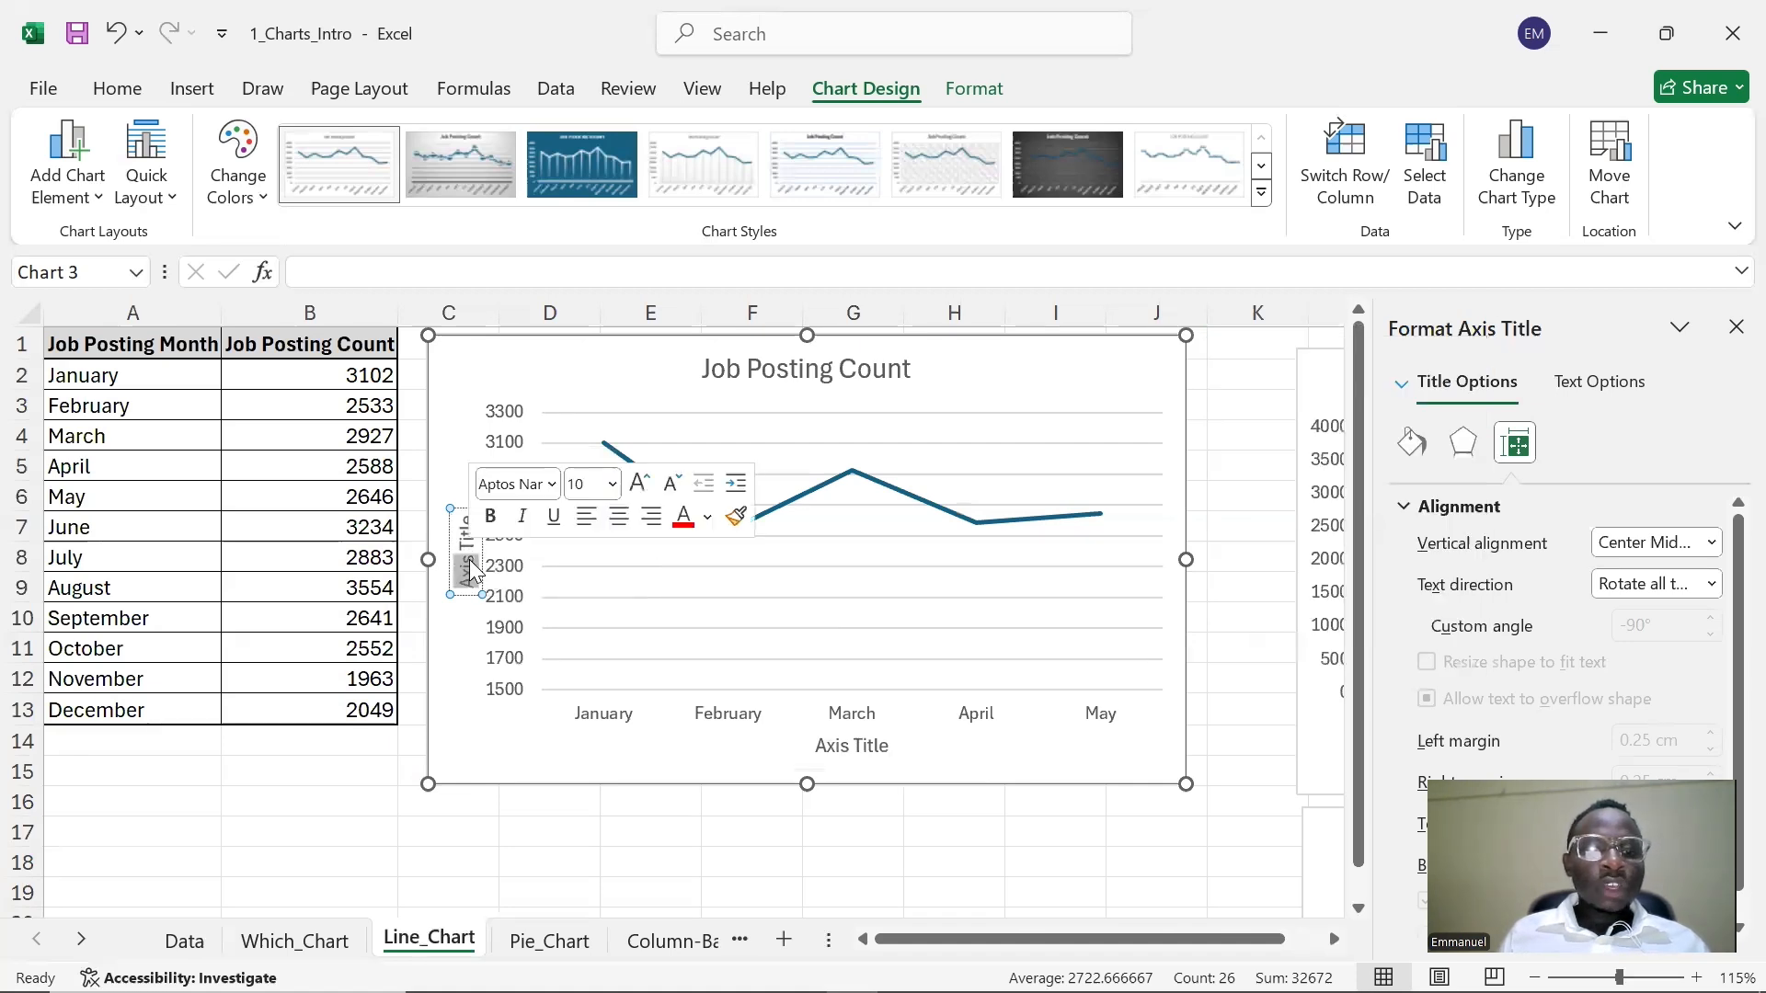
left_click(469, 559)
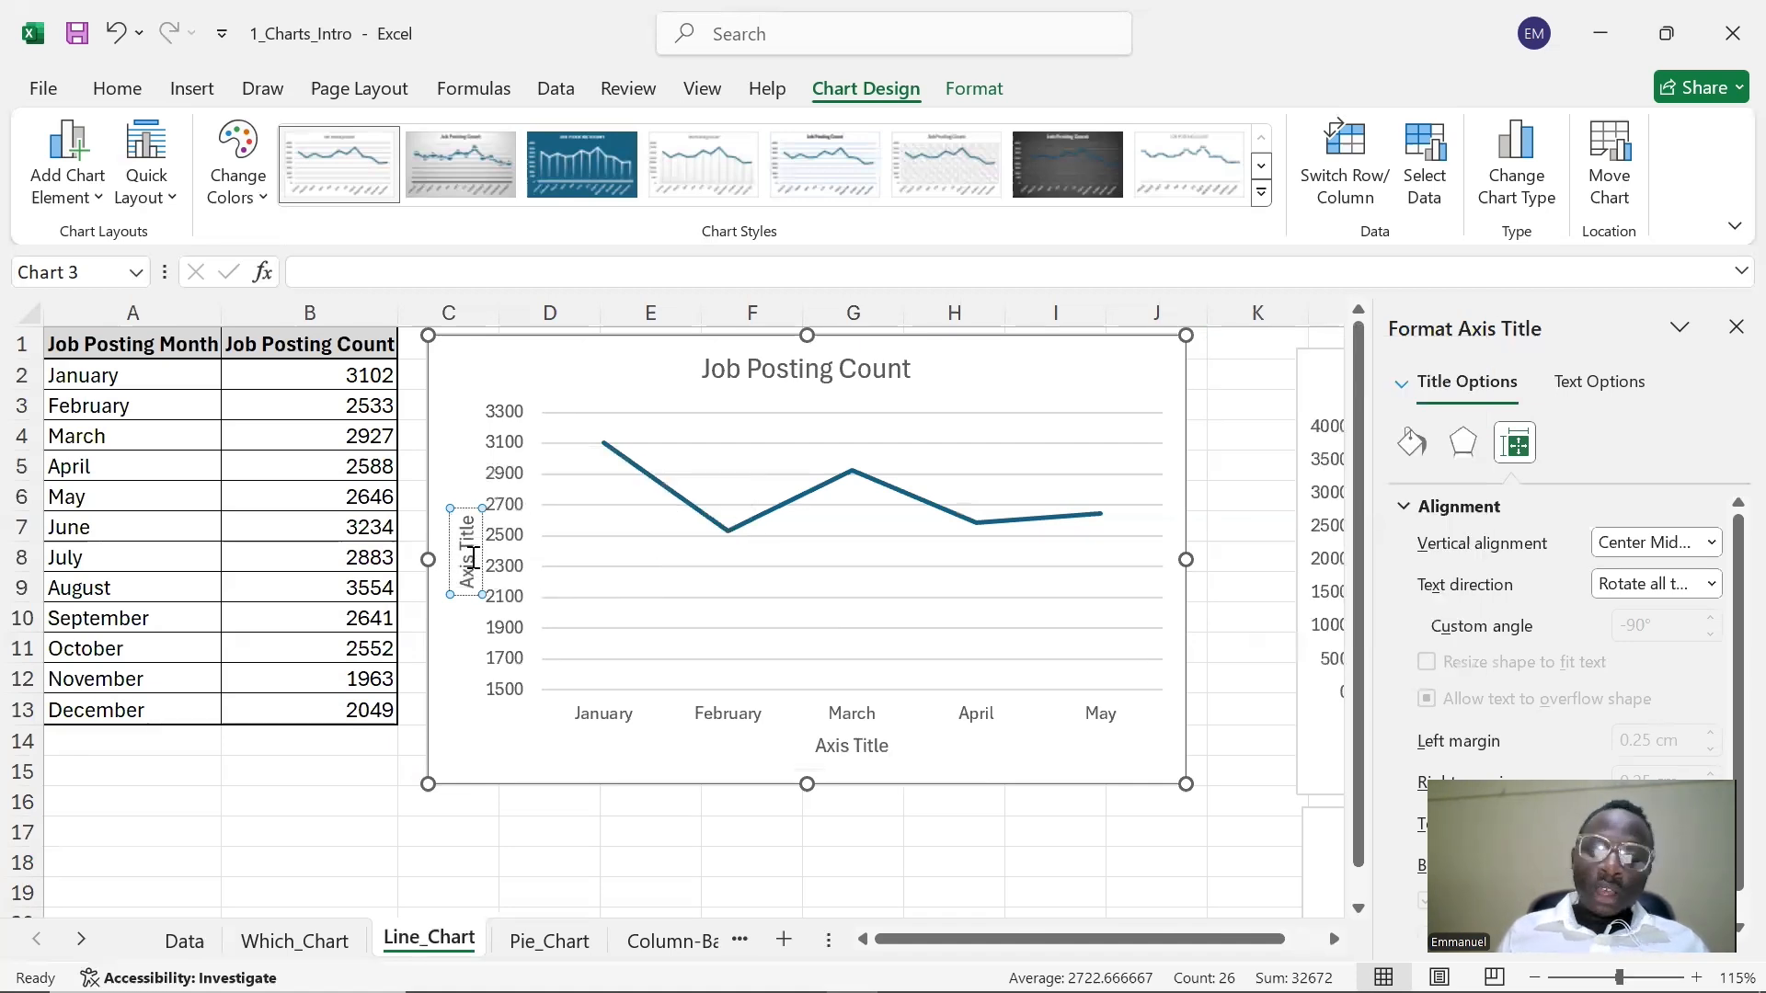
key("BackSpace")
key("BackSpace")
key("BackSpace")
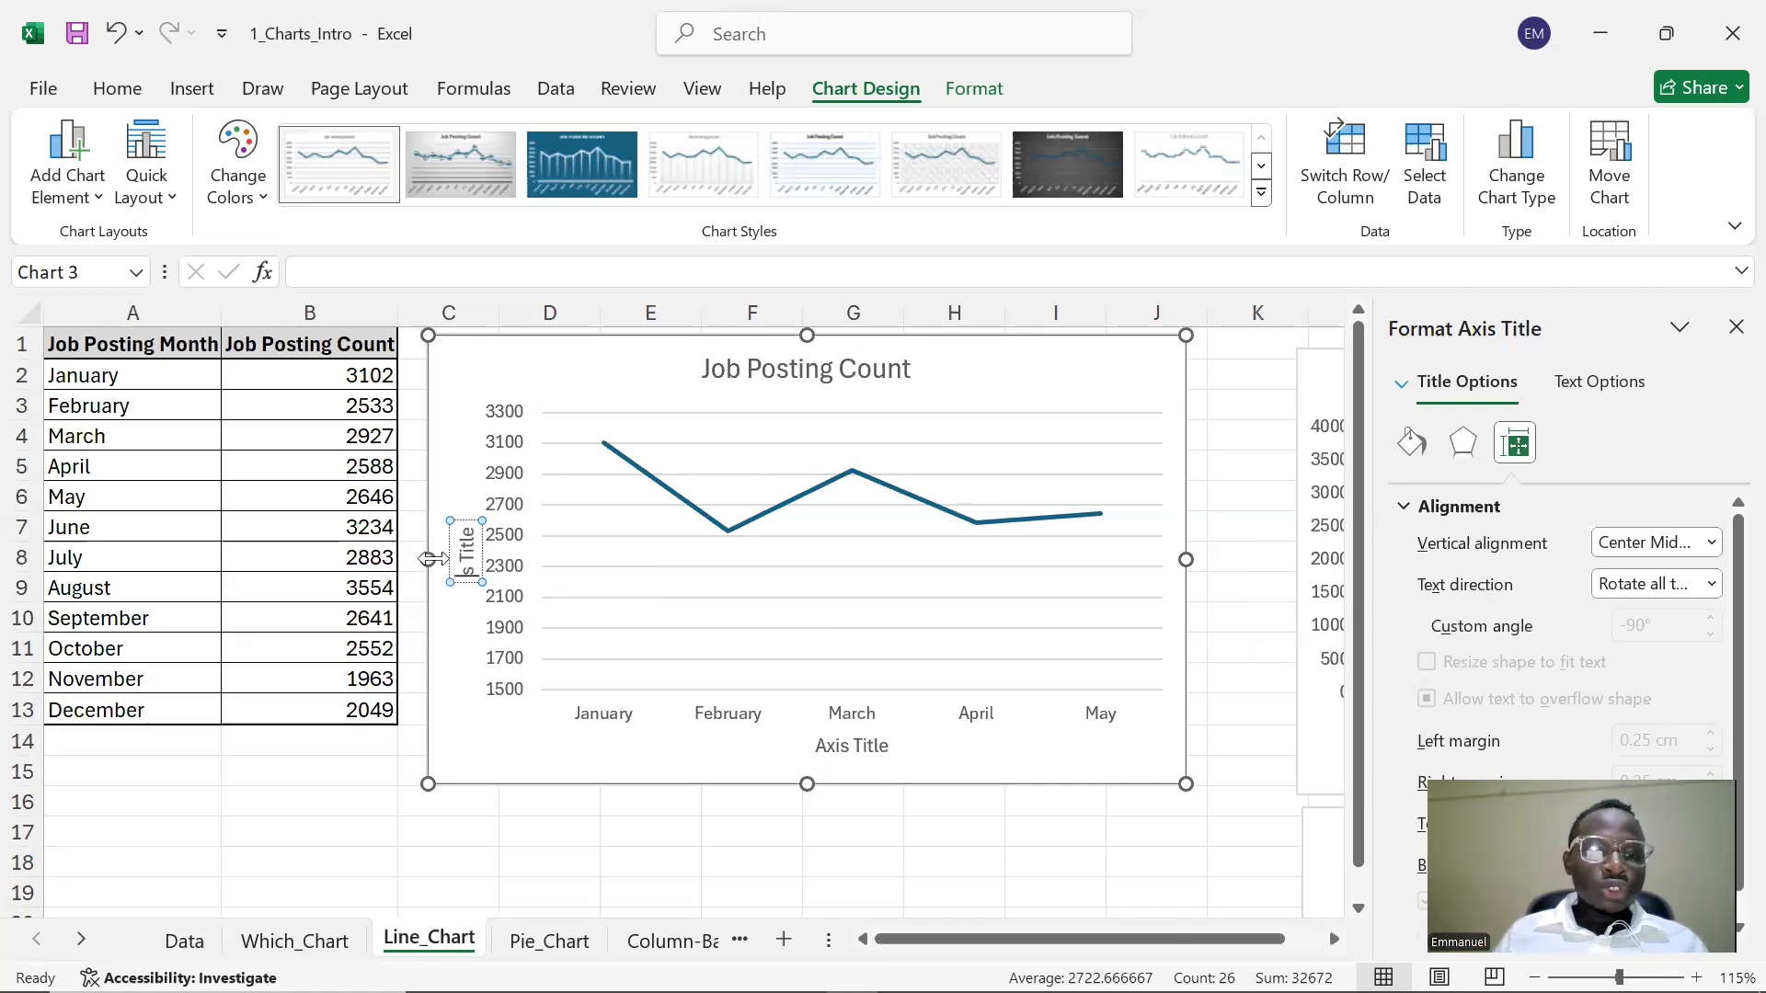
- Link the vertical axis title to the header in cell B1 with =Line_Chart!$B$1 and nudge the title slightly upward
left_click(451, 565)
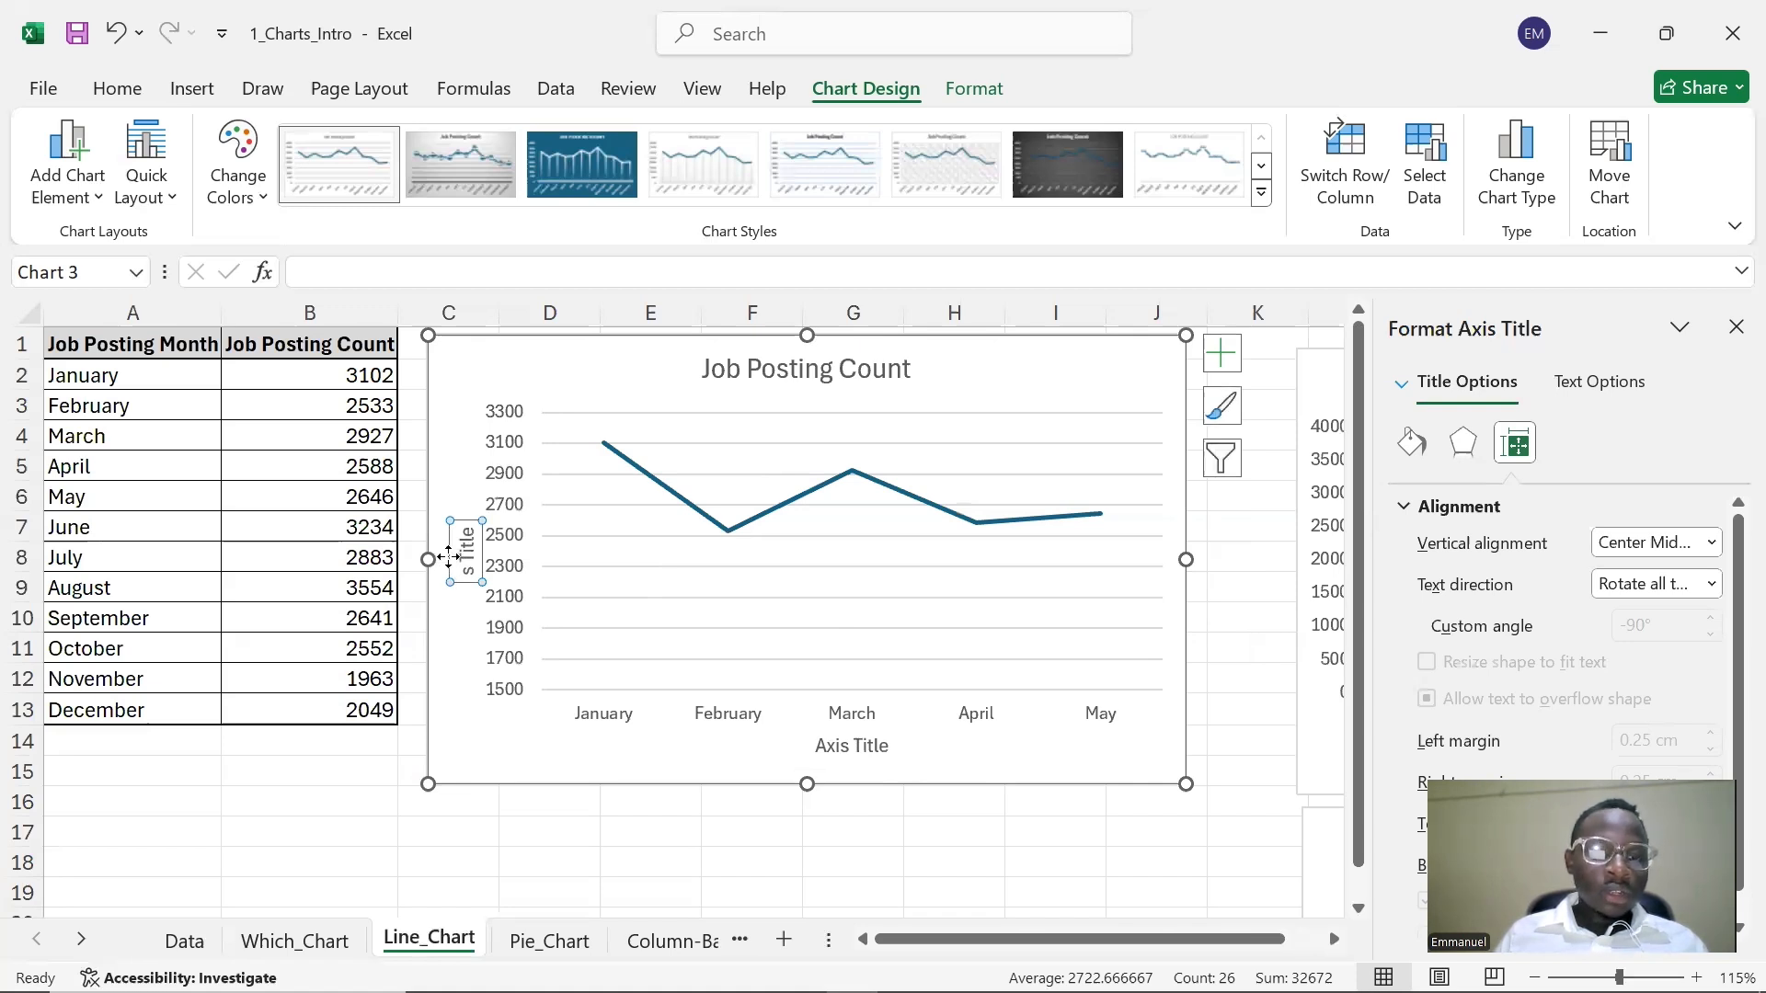
left_click(392, 276)
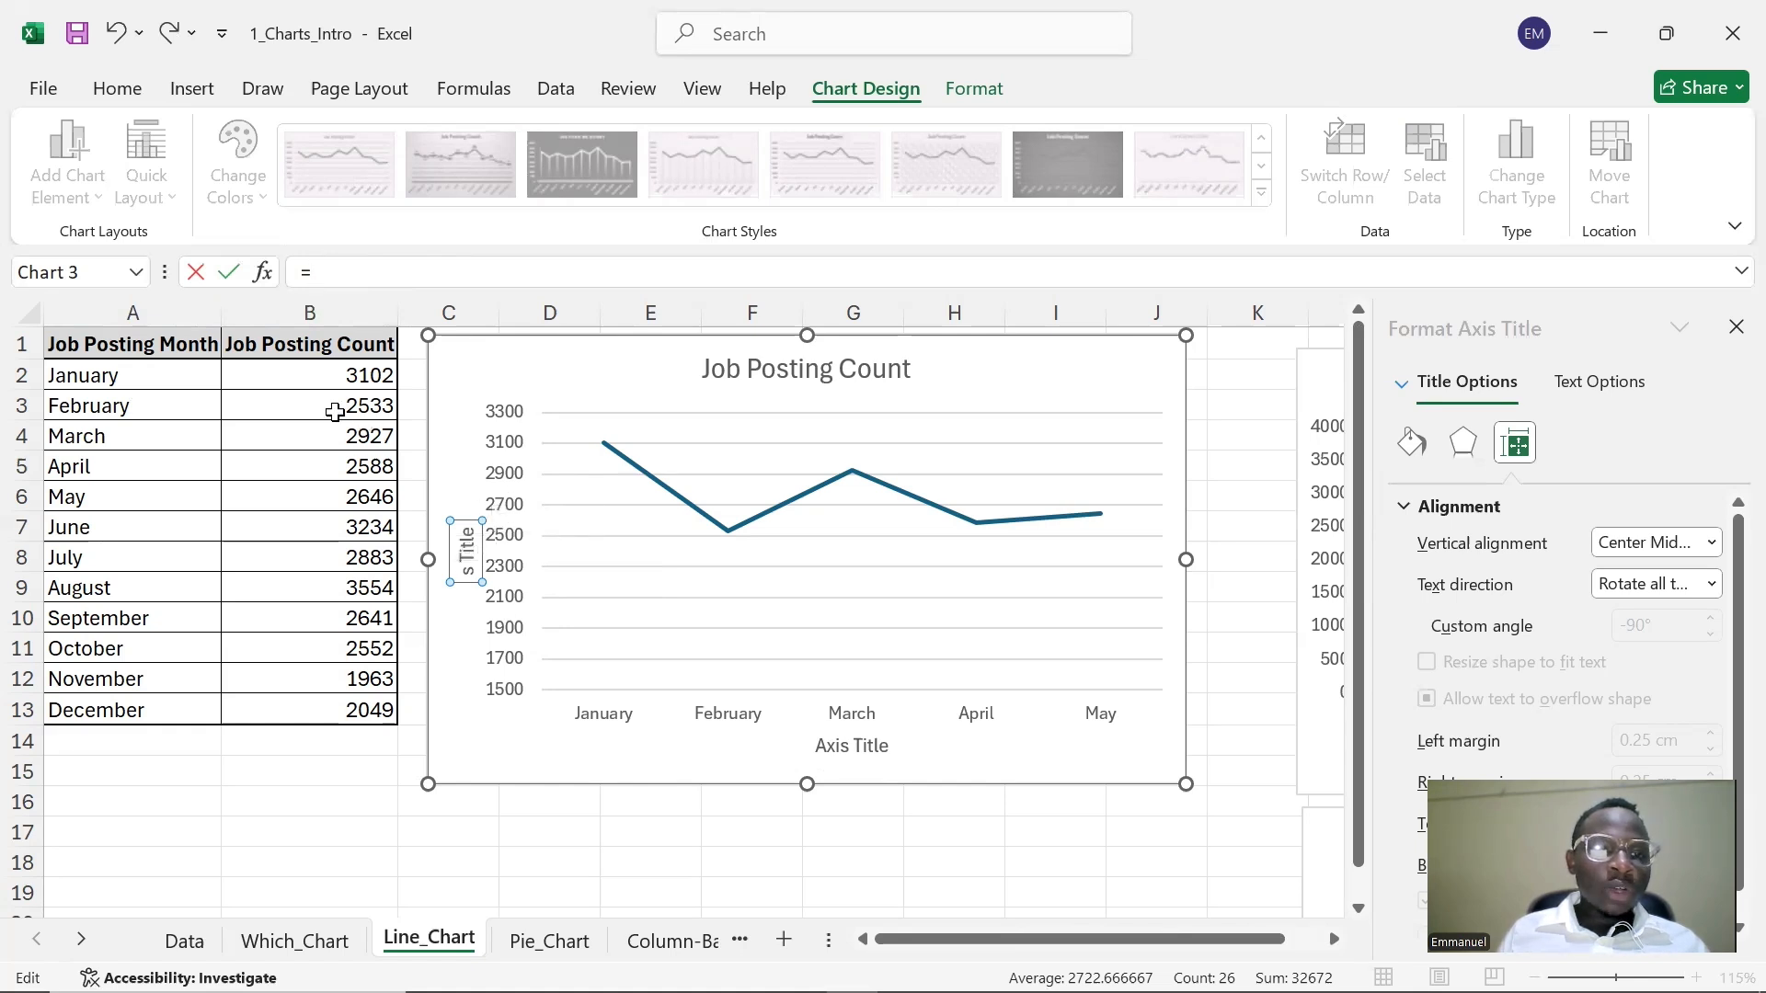
left_click(361, 349)
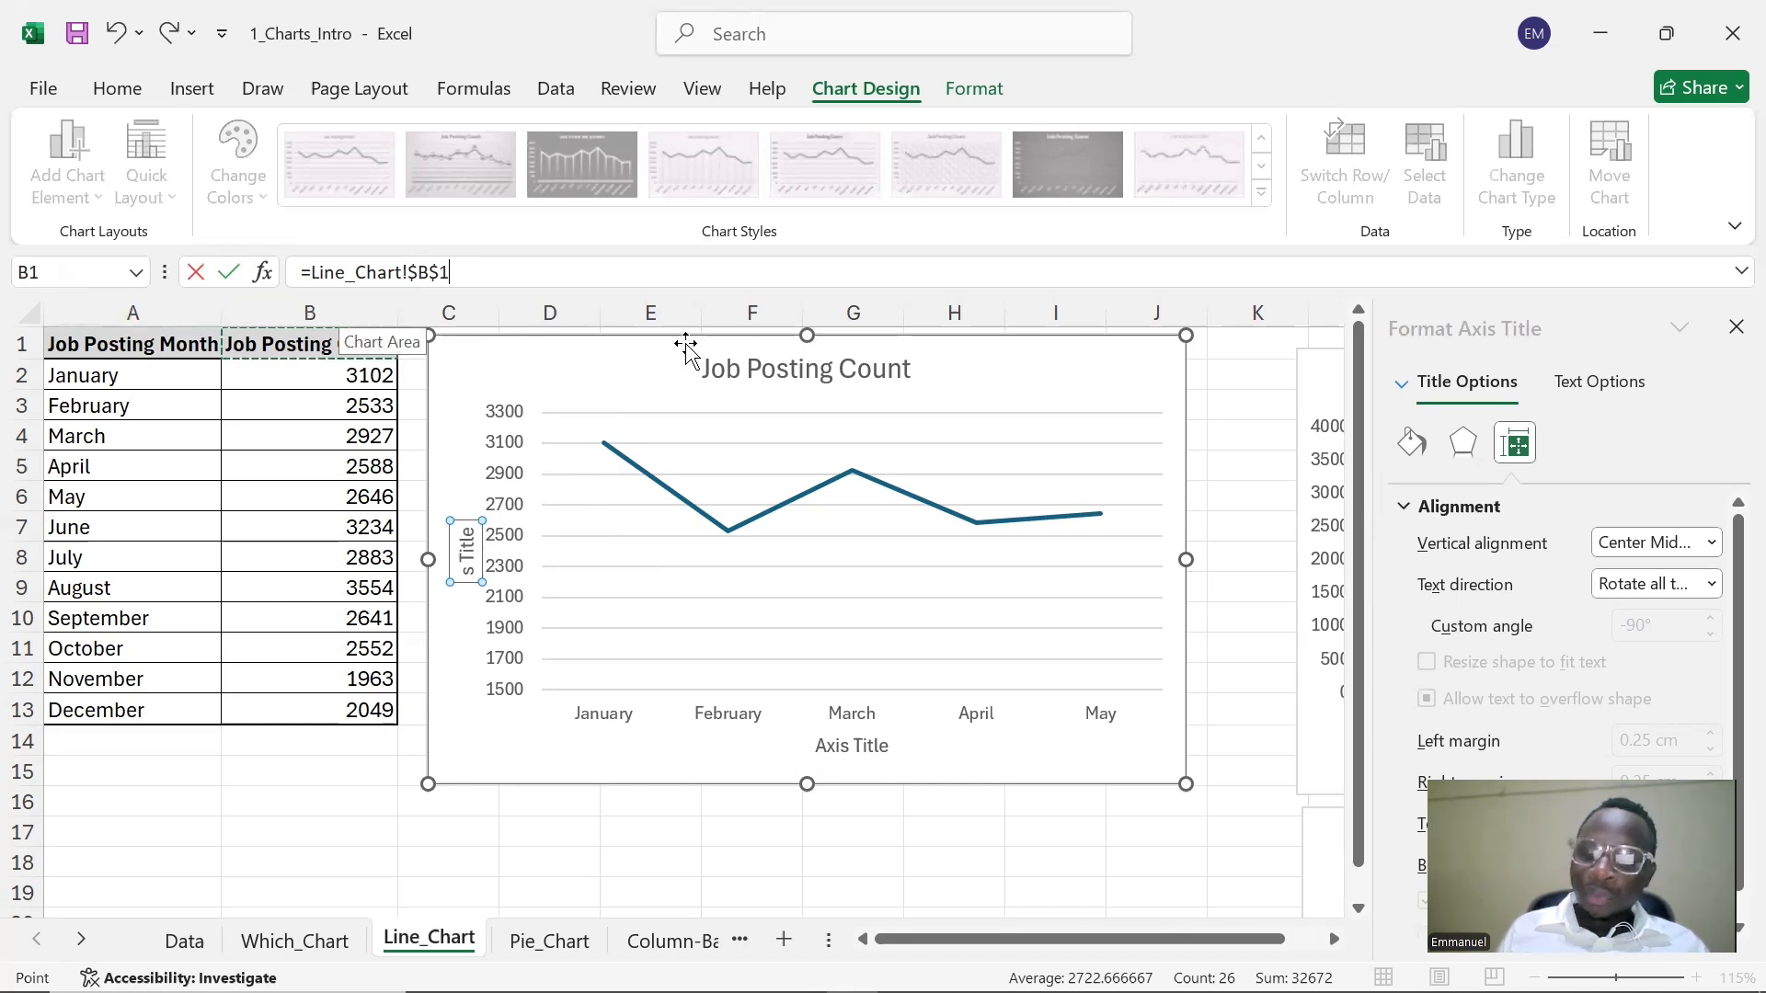
key("Return")
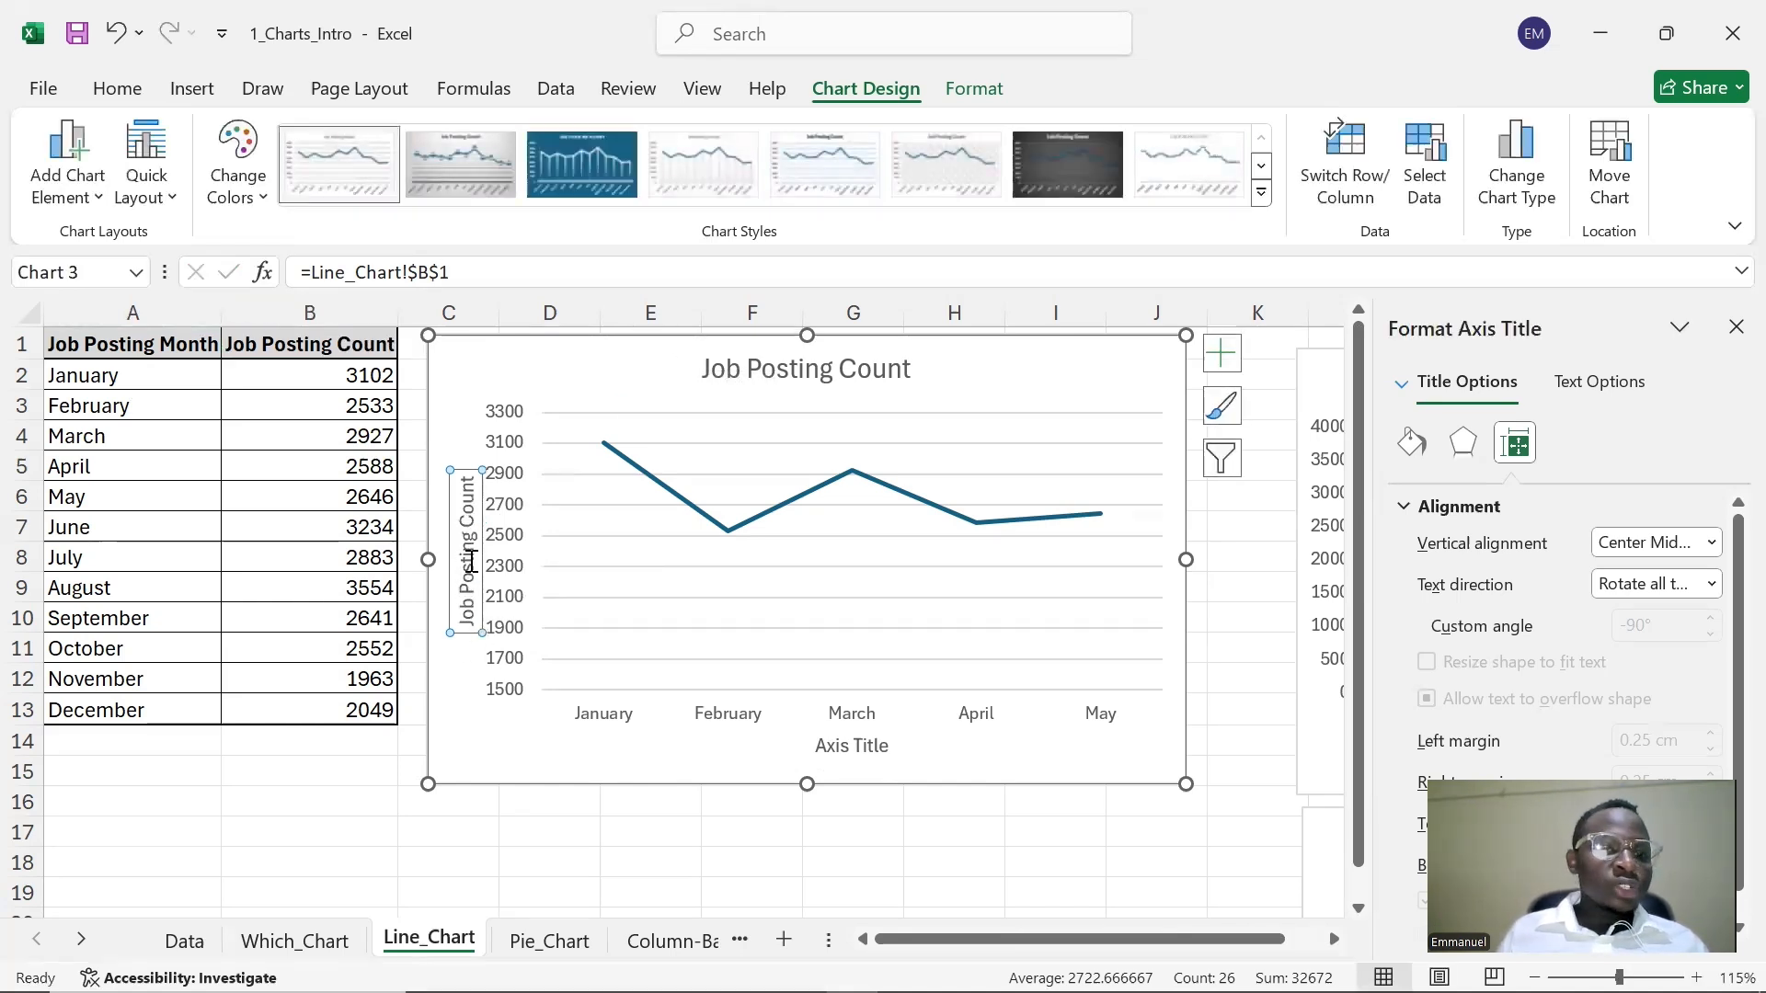
left_click_drag(470, 500, 472, 496)
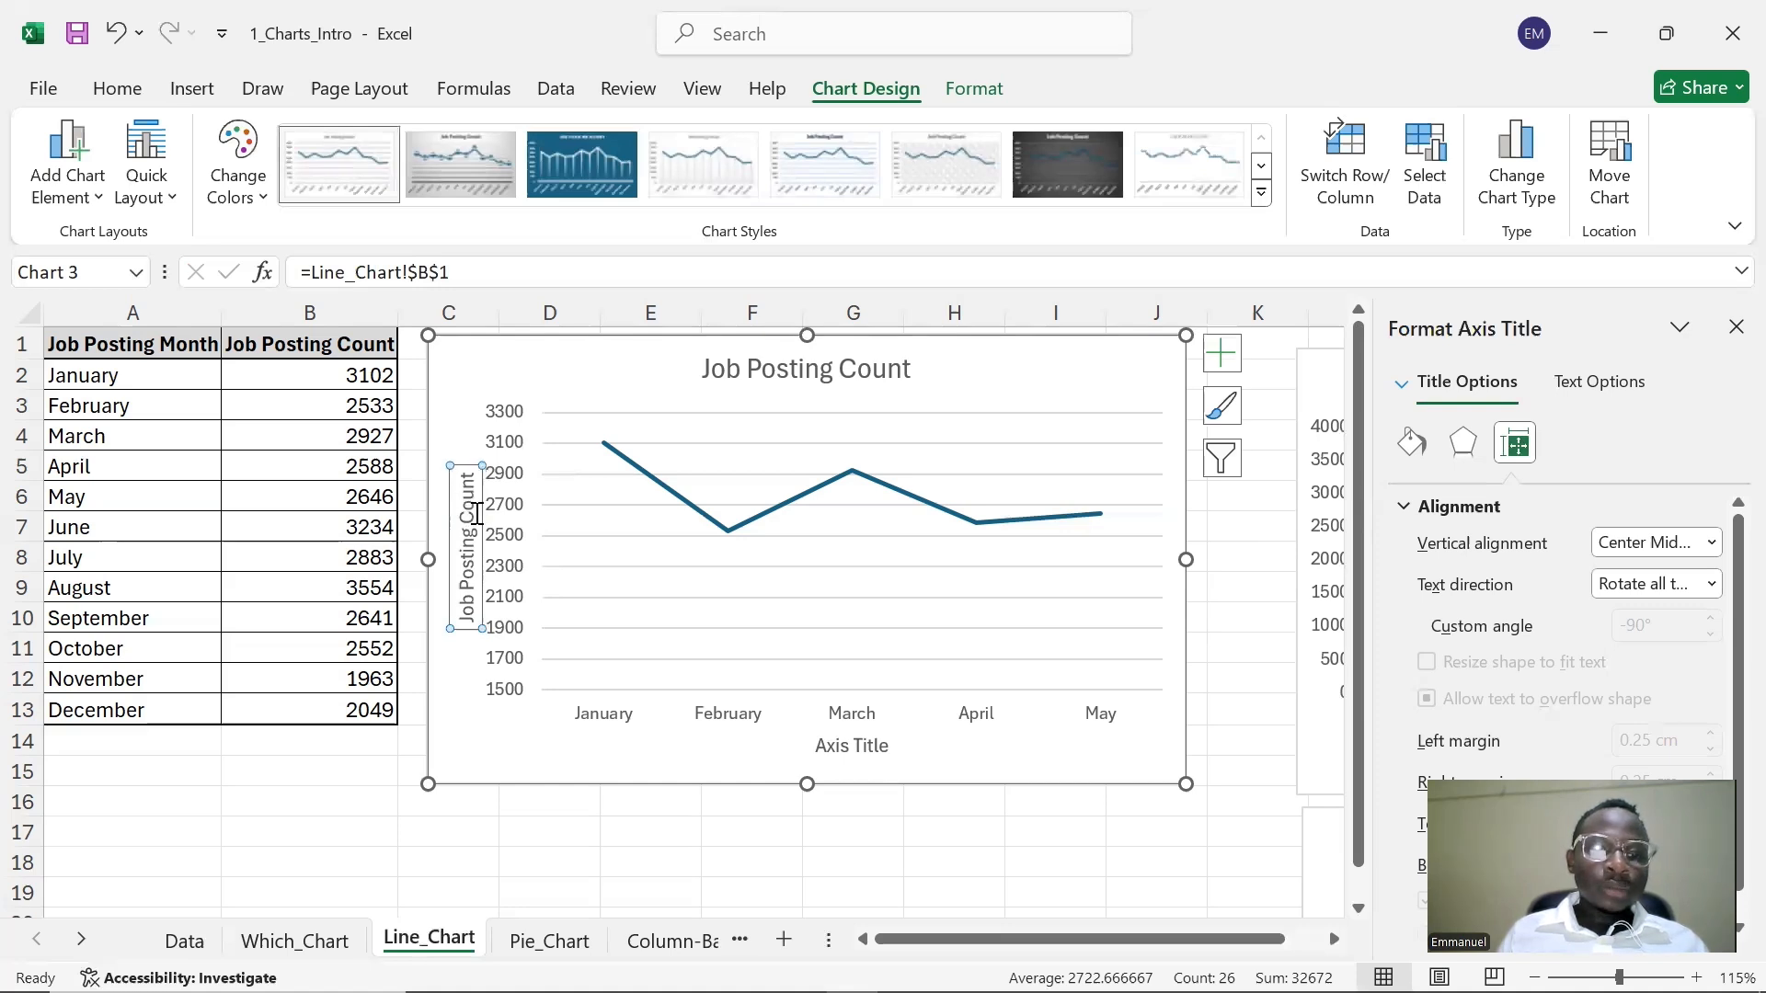
- Link the line chart's horizontal axis title to cell B1 with =Line_Chart!$B$1
left_click(823, 748)
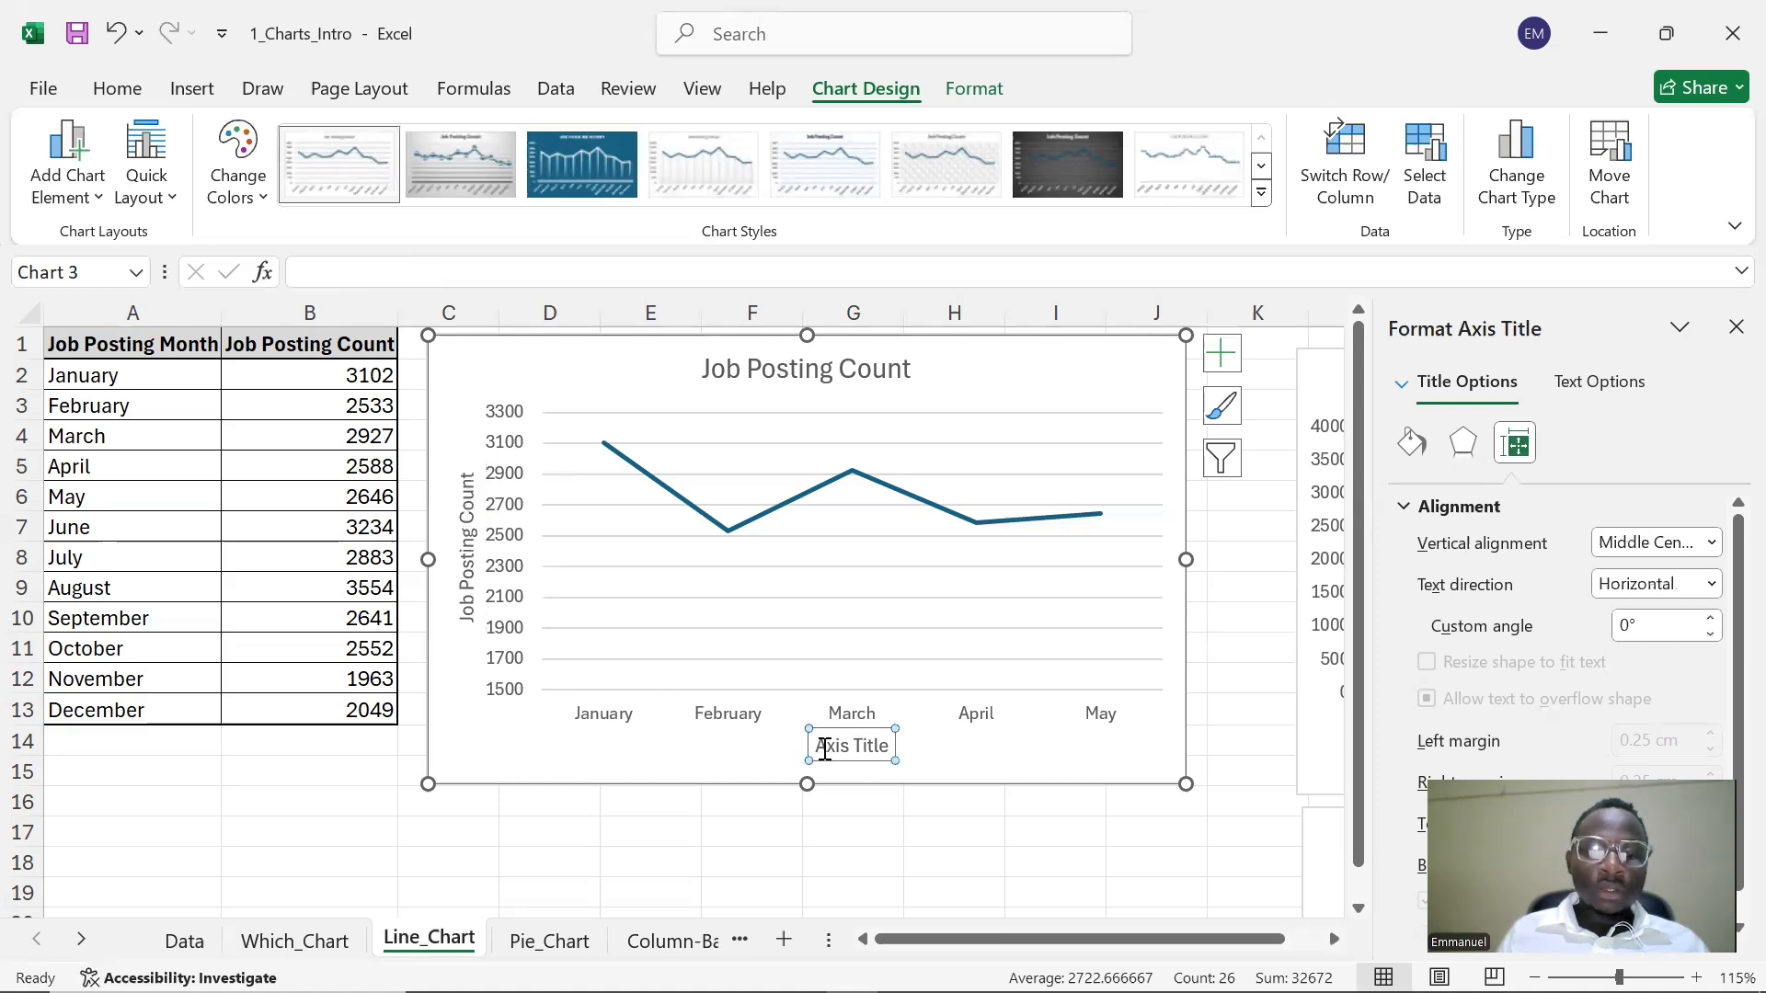
left_click(325, 267)
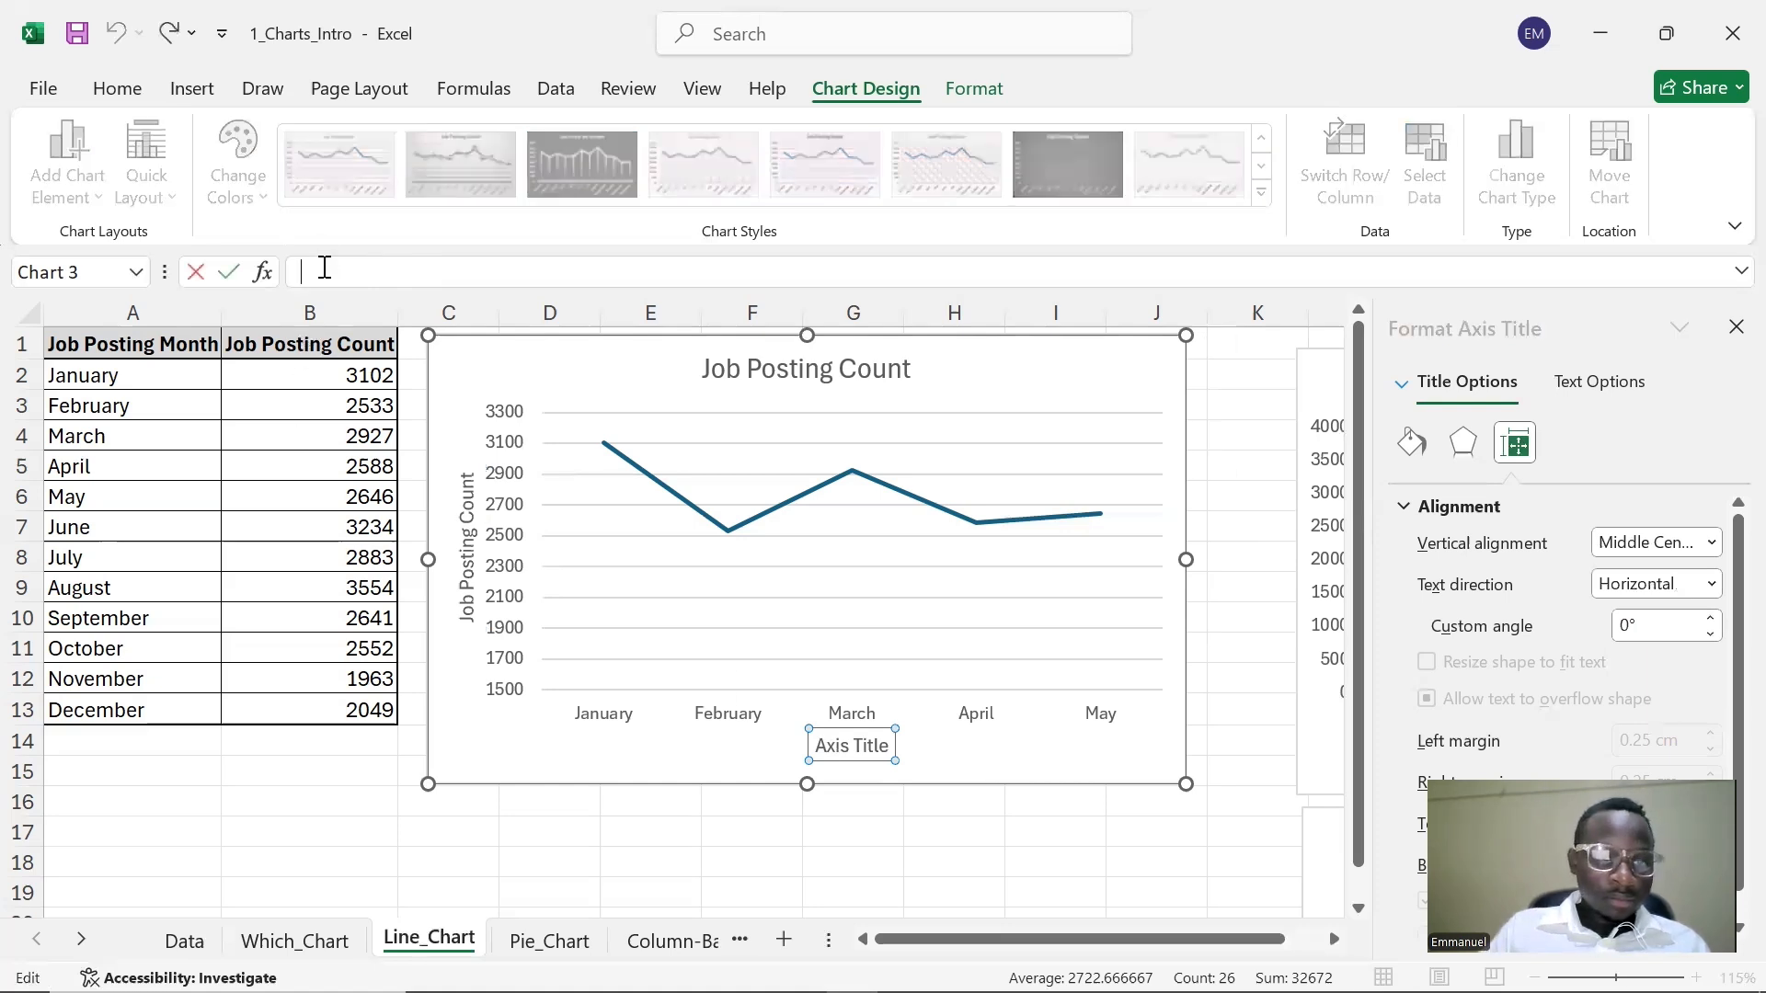
left_click(292, 355)
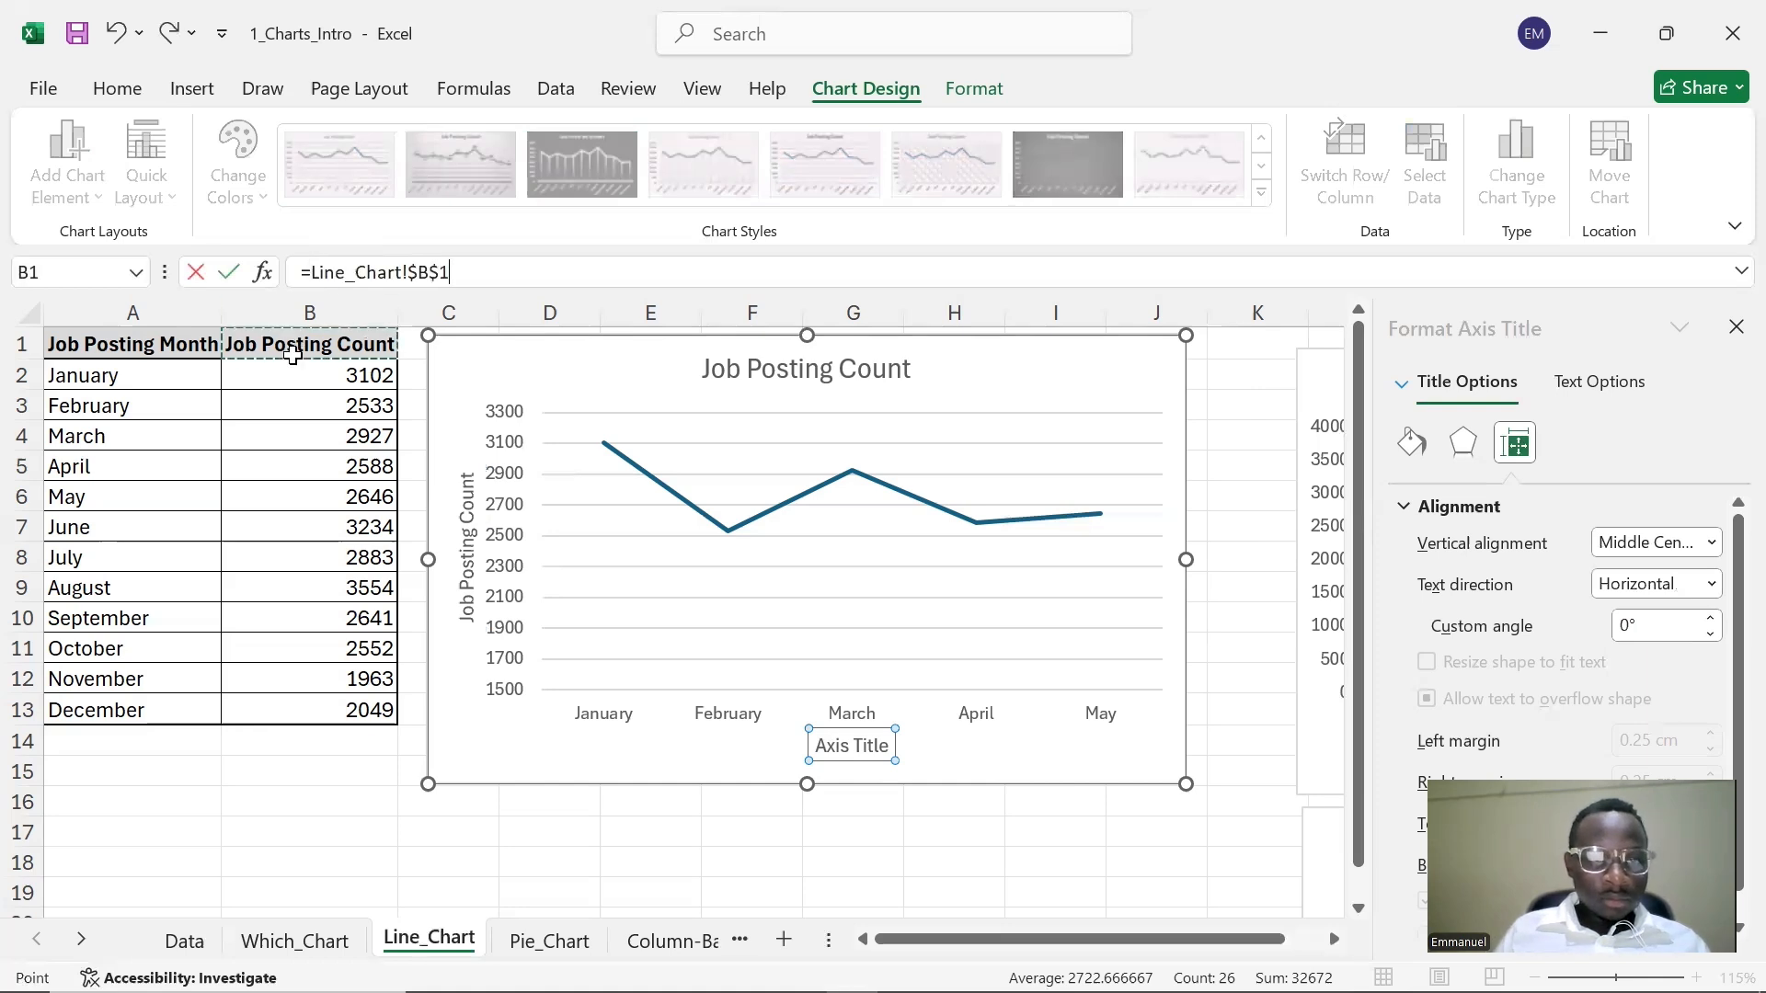
key("Return")
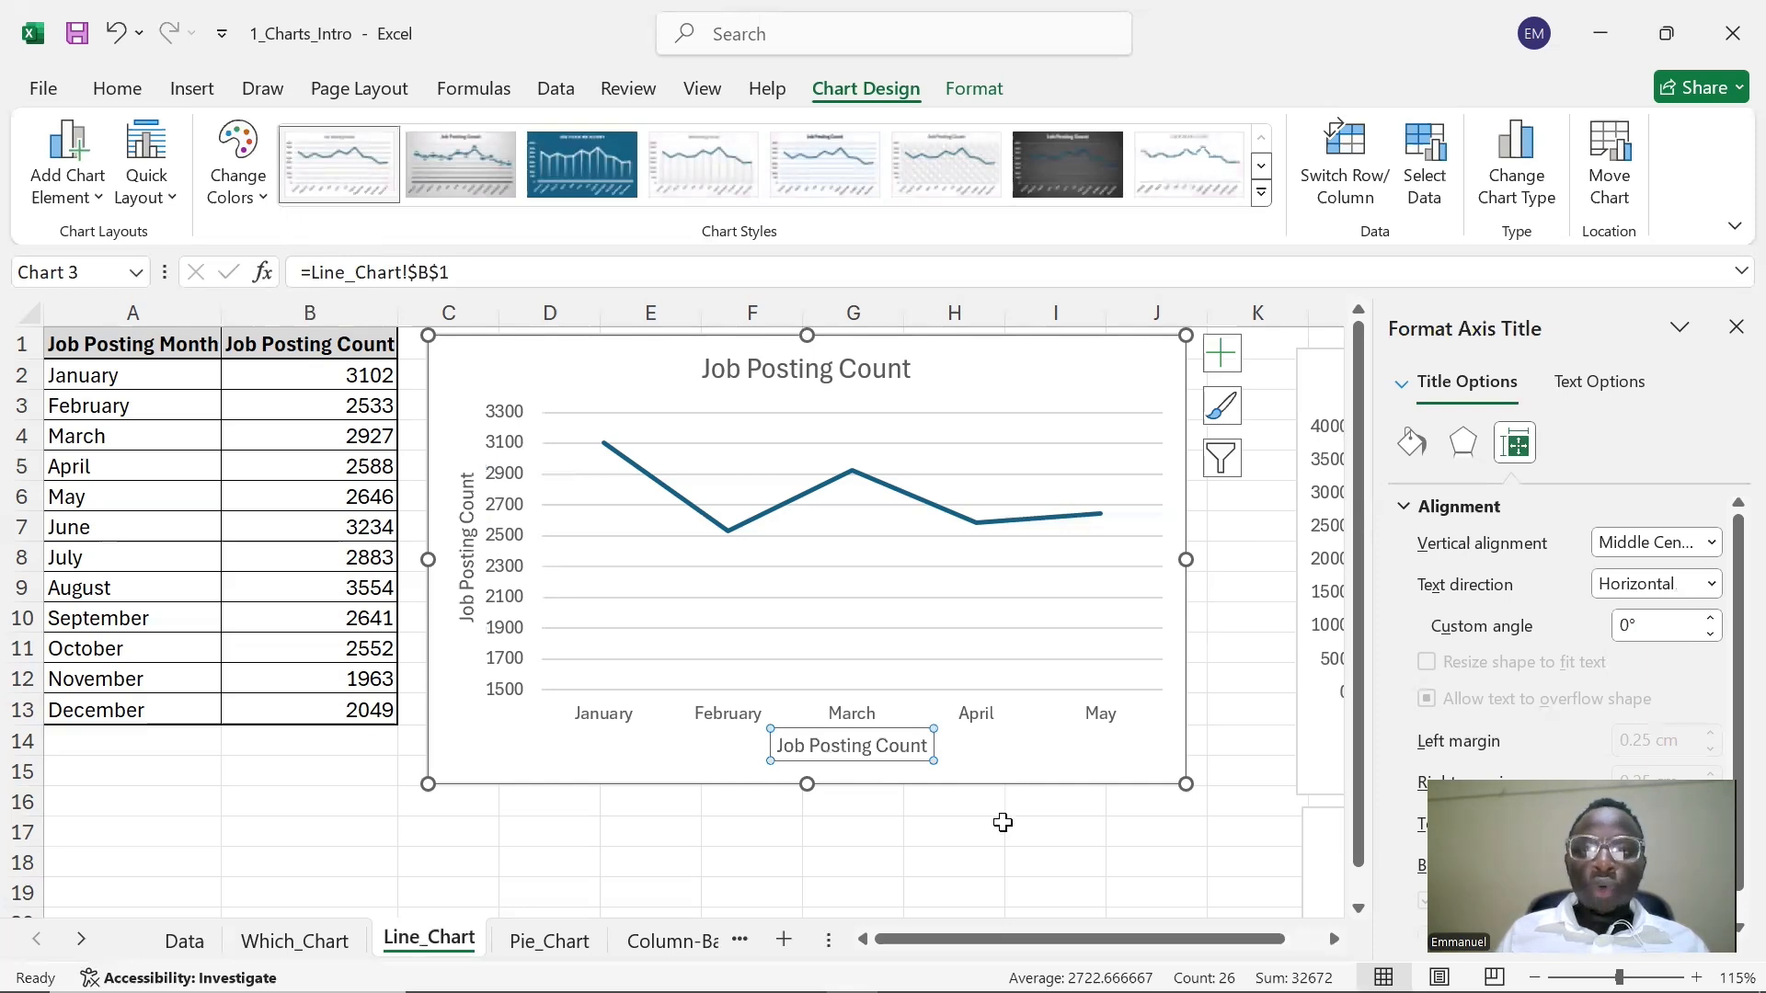
left_click(1042, 801)
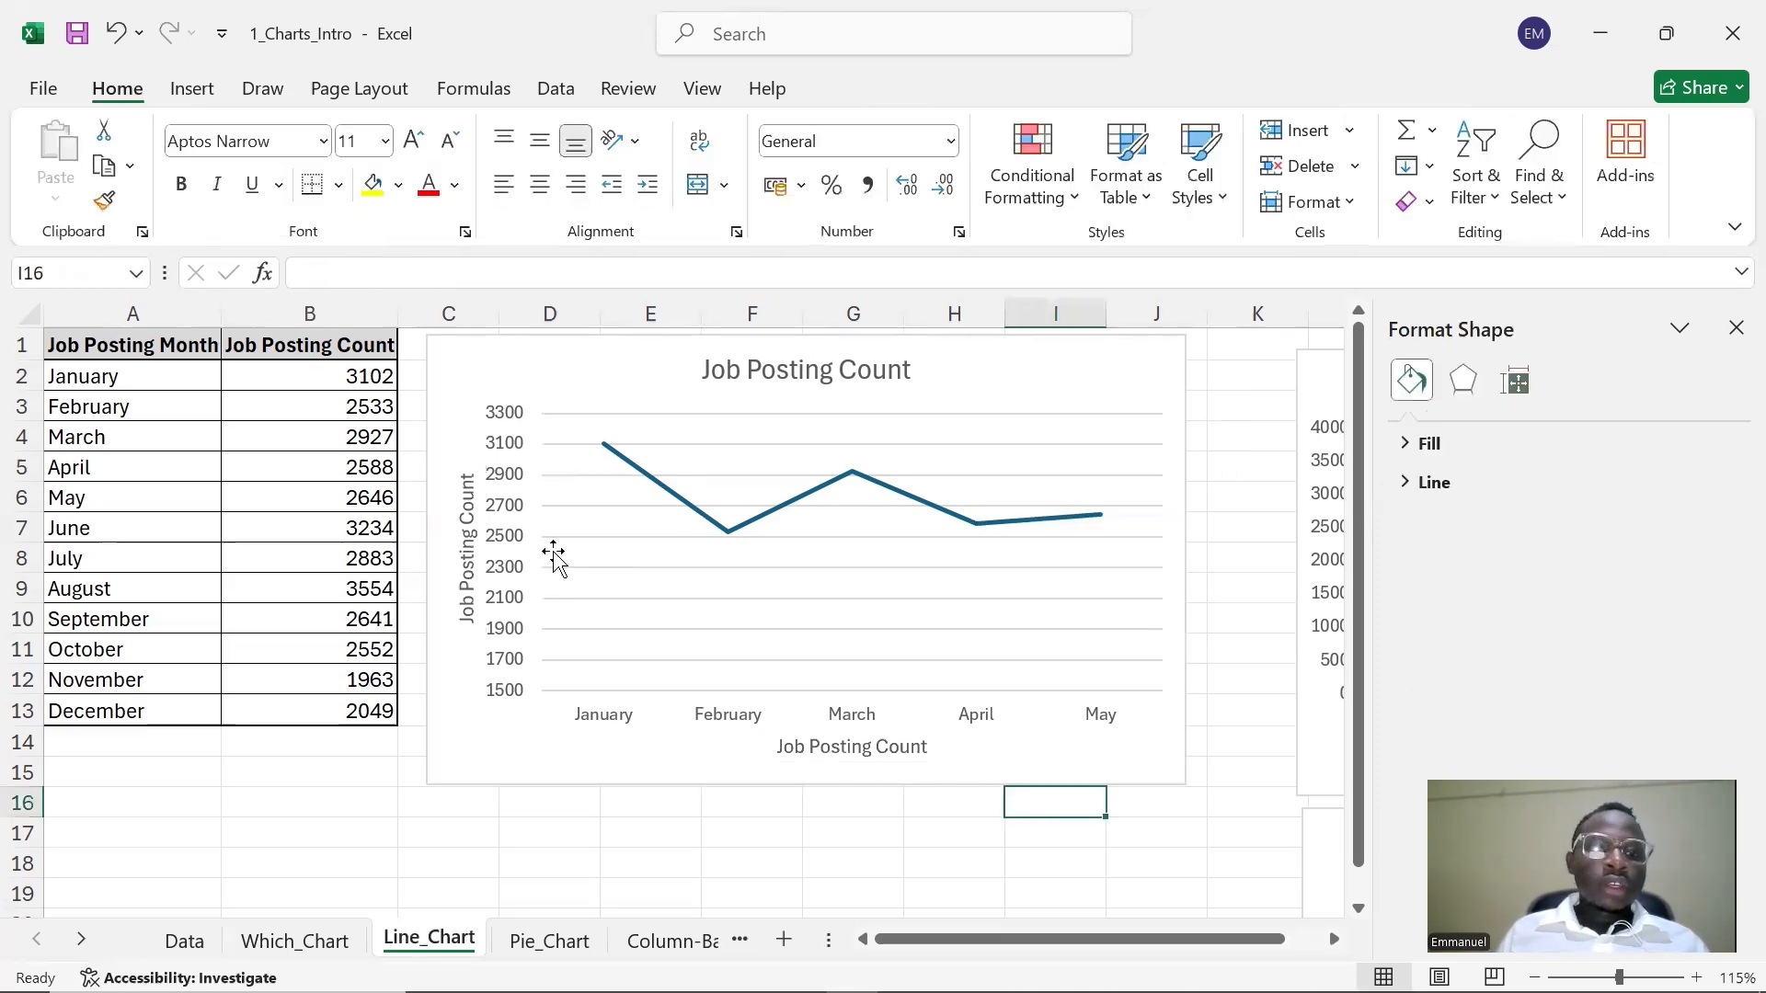
- Set the text fill of the vertical axis numbers to standard red and close the formatting pane
left_click(517, 550)
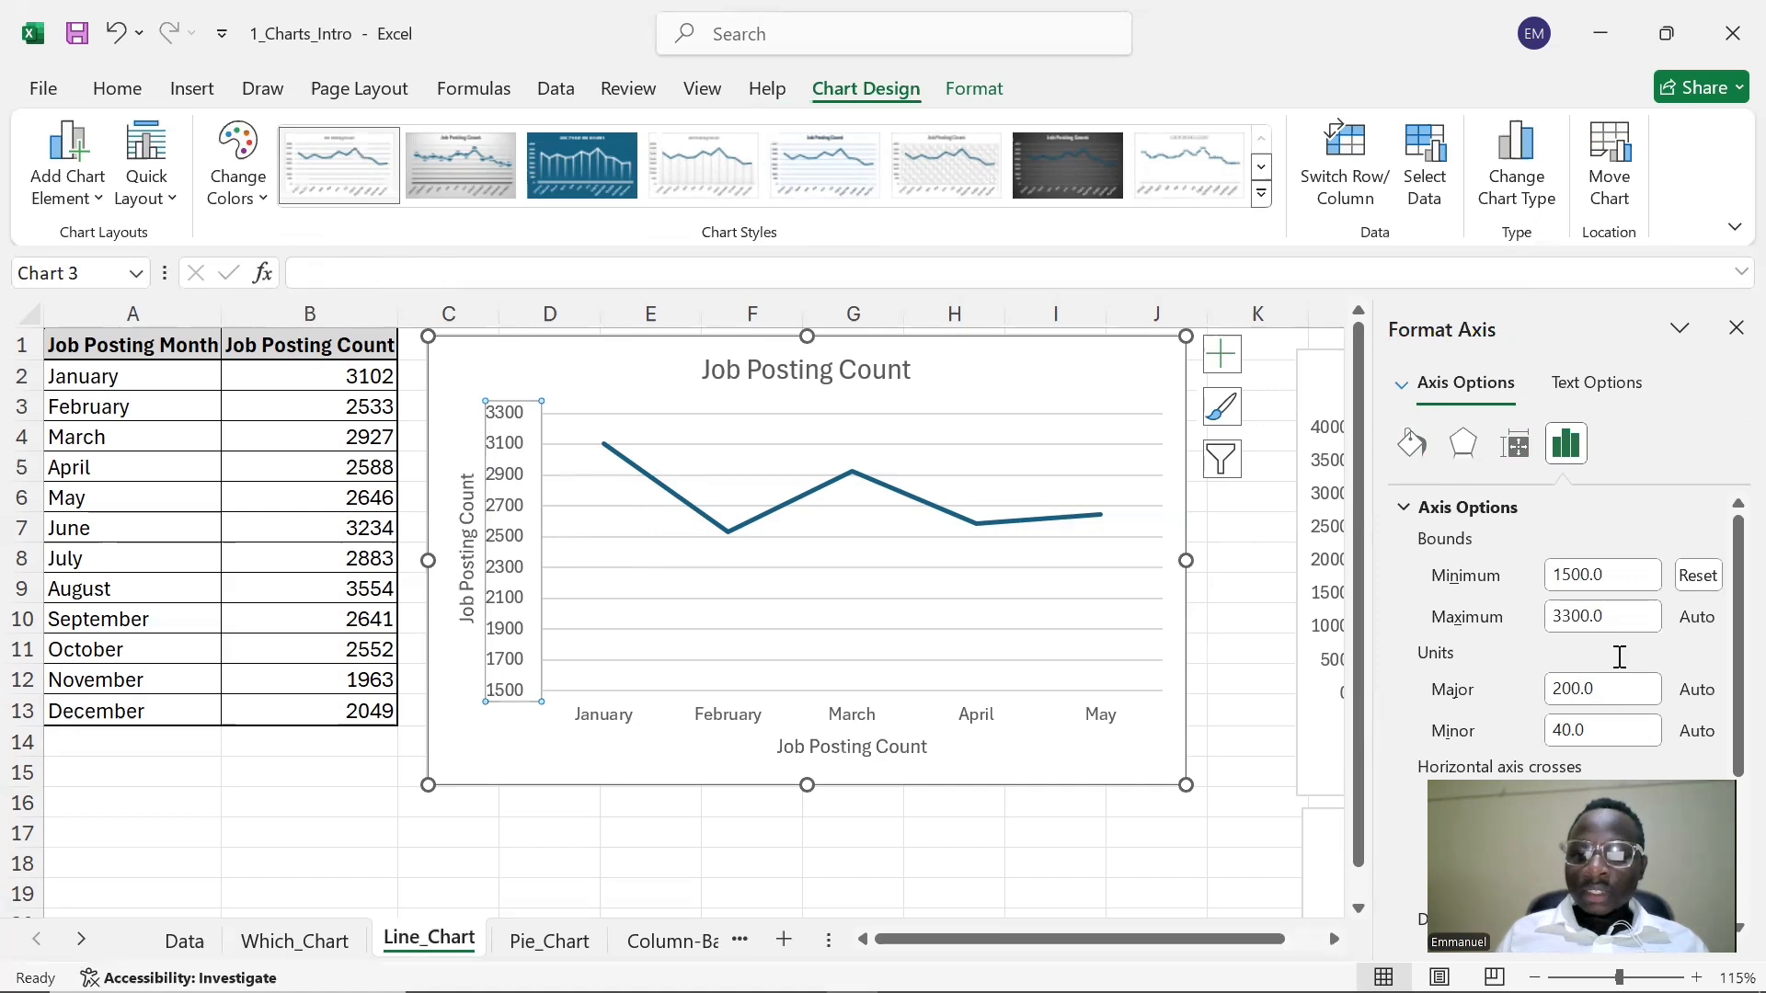
scroll(1618, 656, "down", 2)
scroll(1616, 655, "down", 1)
left_click(1598, 385)
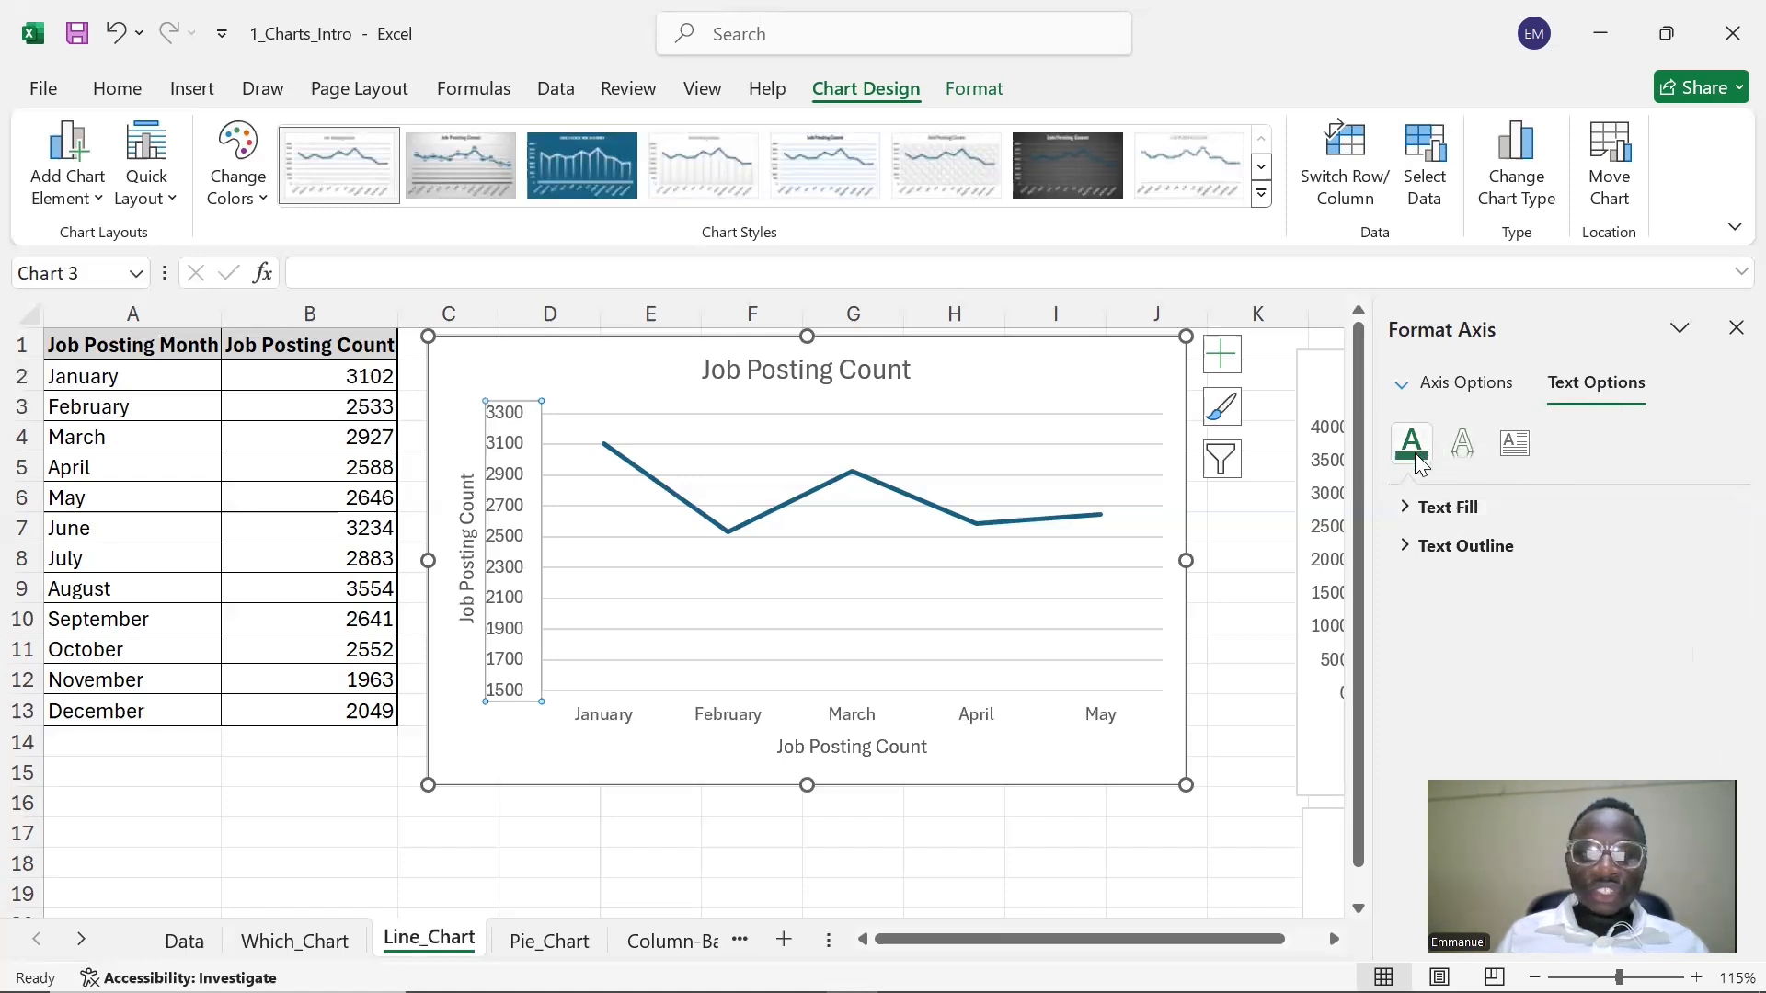
left_click(1448, 507)
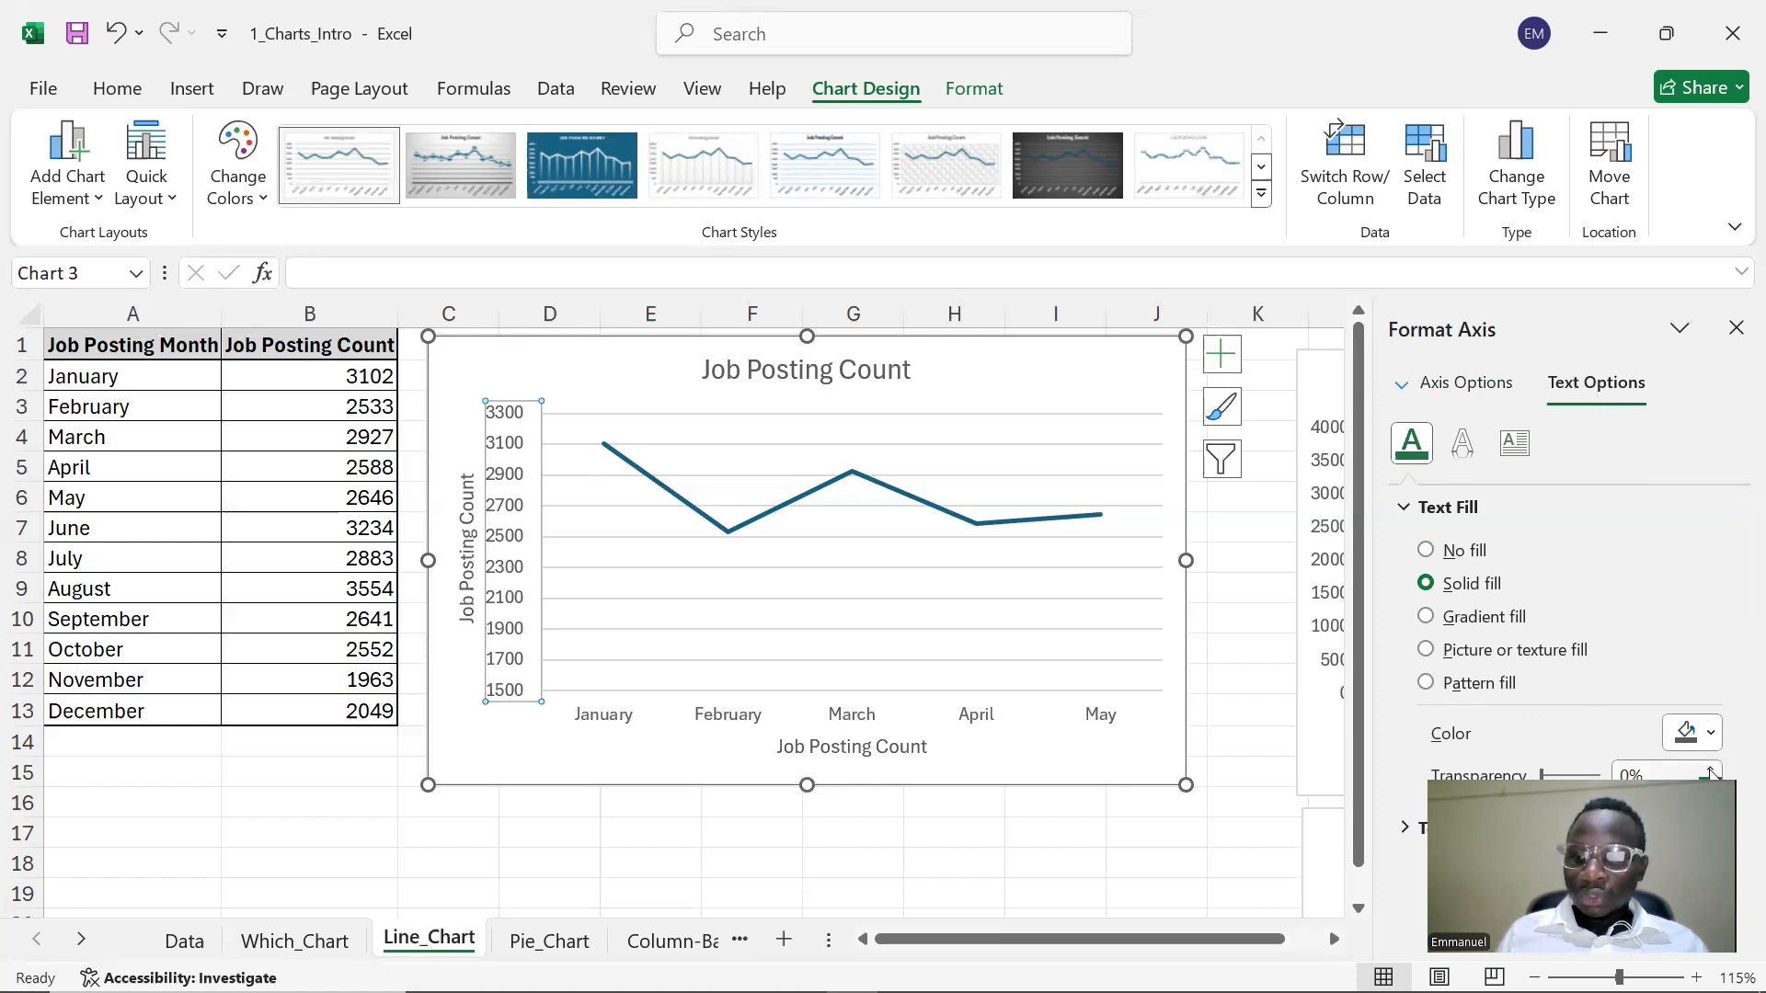
left_click(1710, 736)
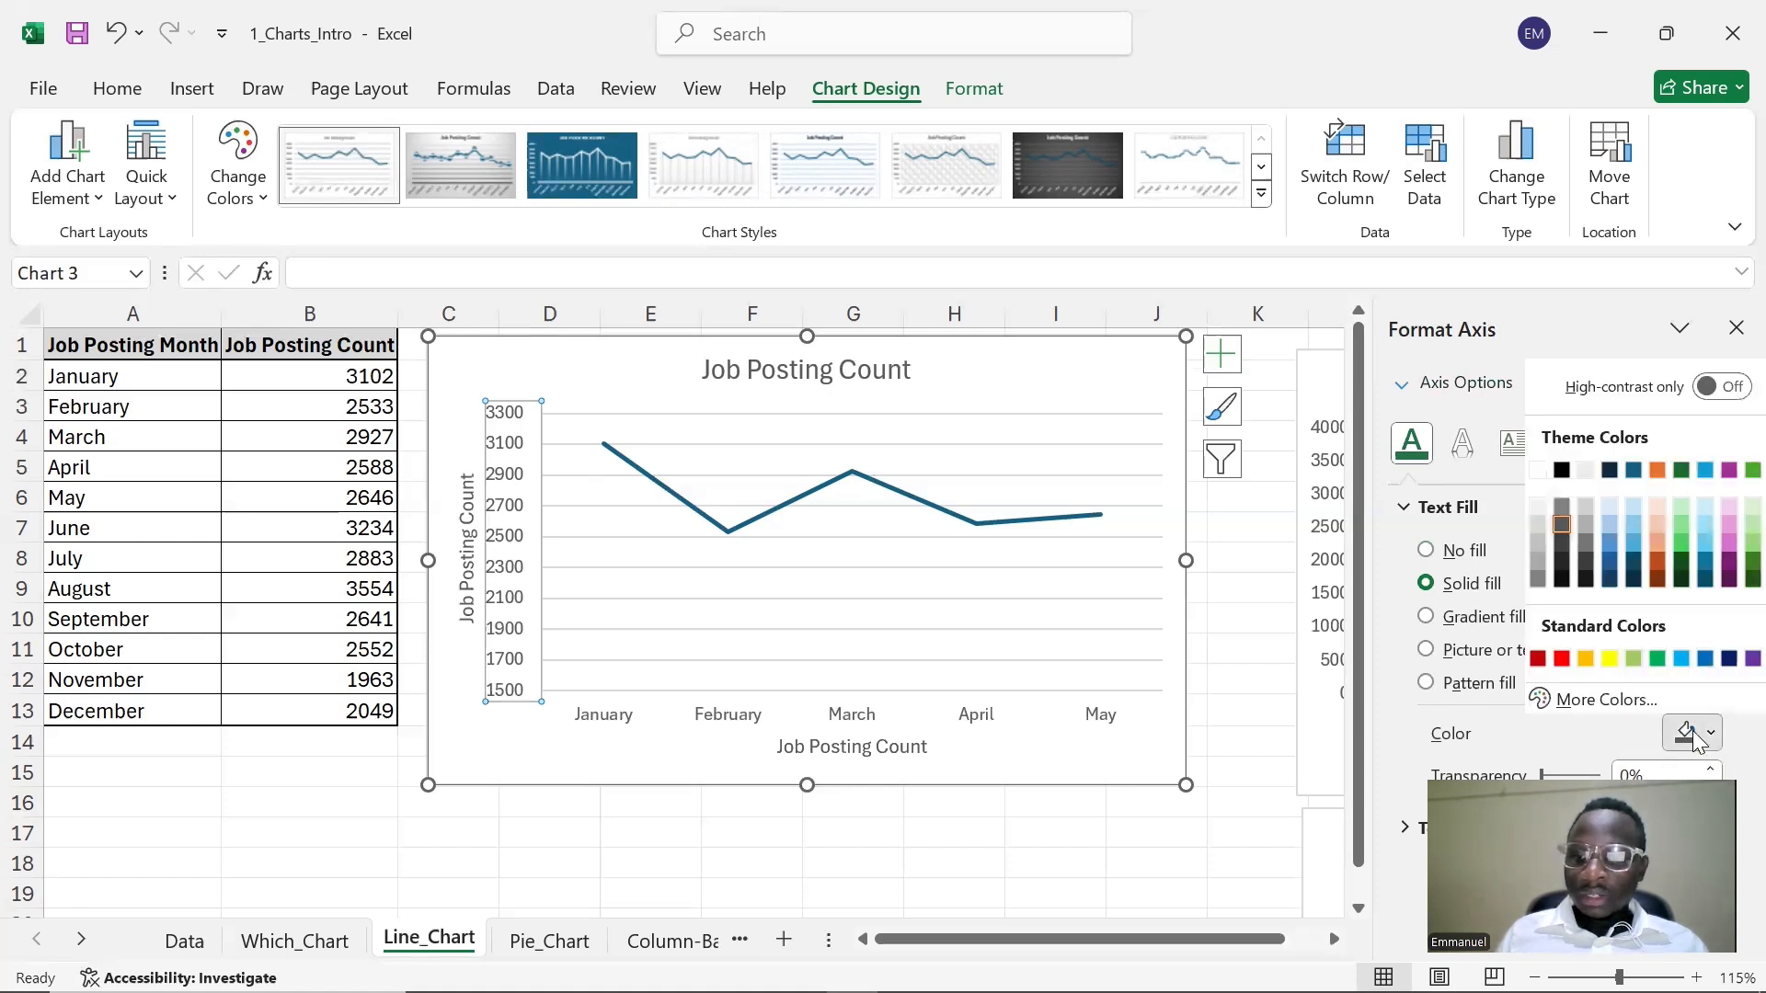
left_click(1562, 660)
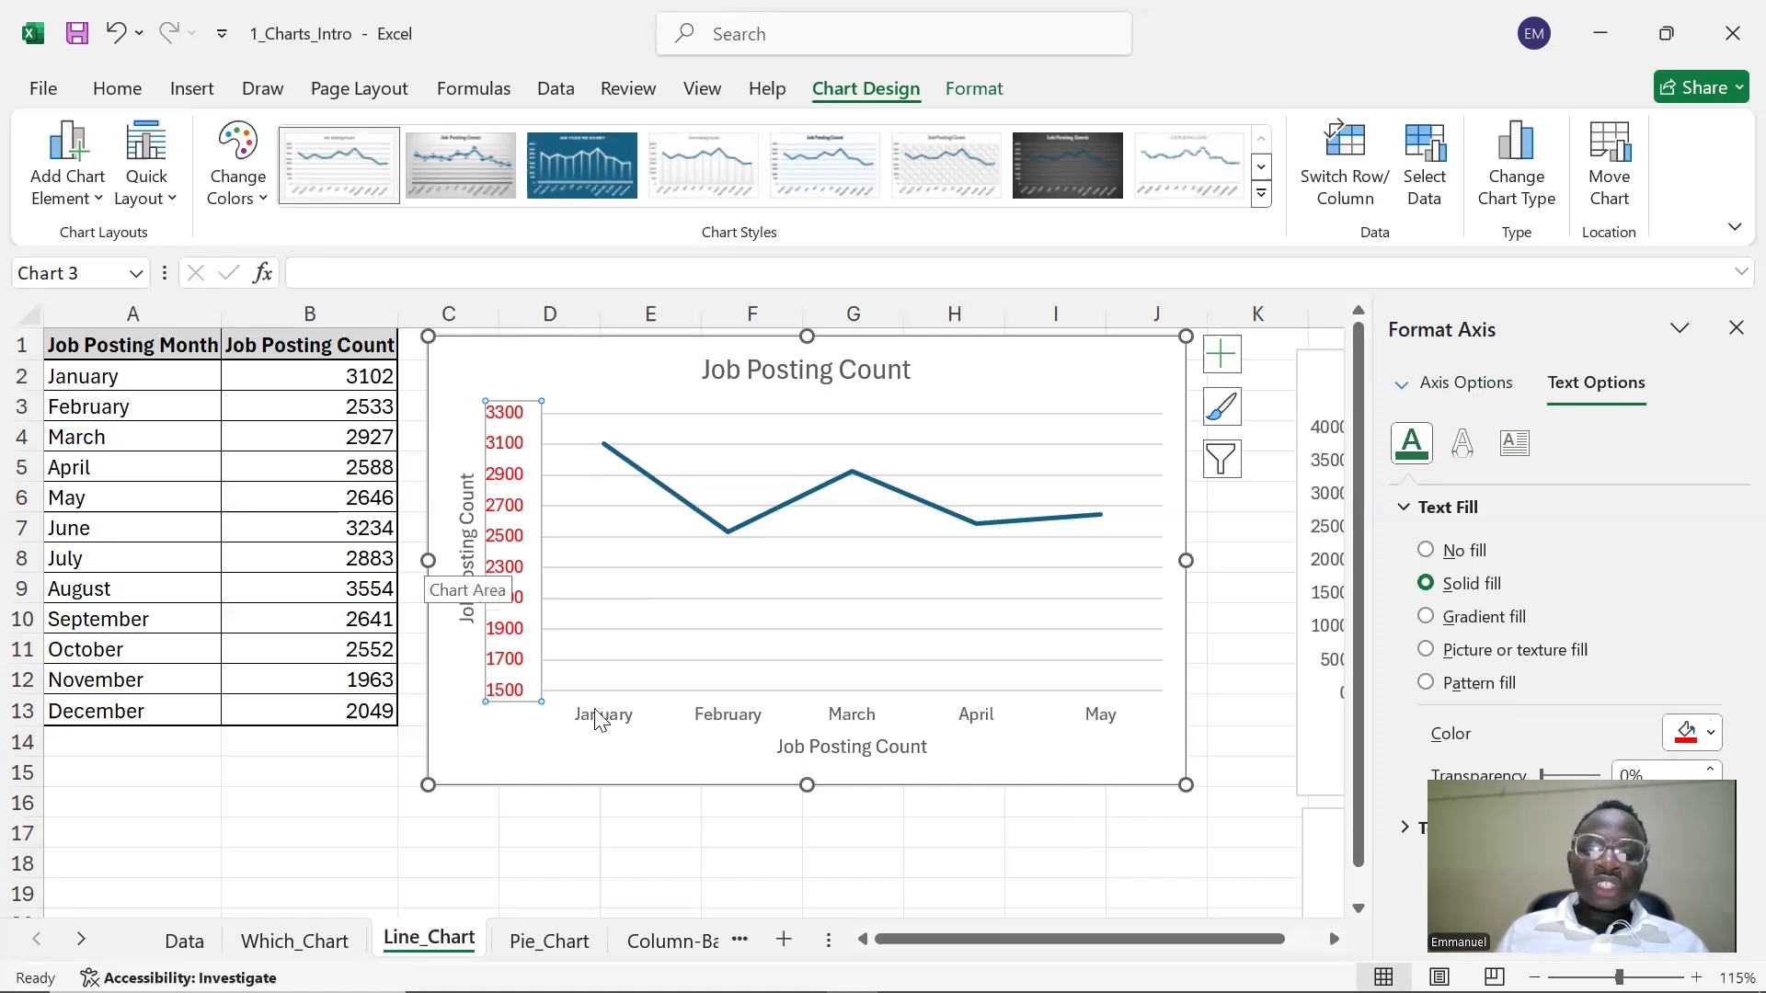
left_click(814, 384)
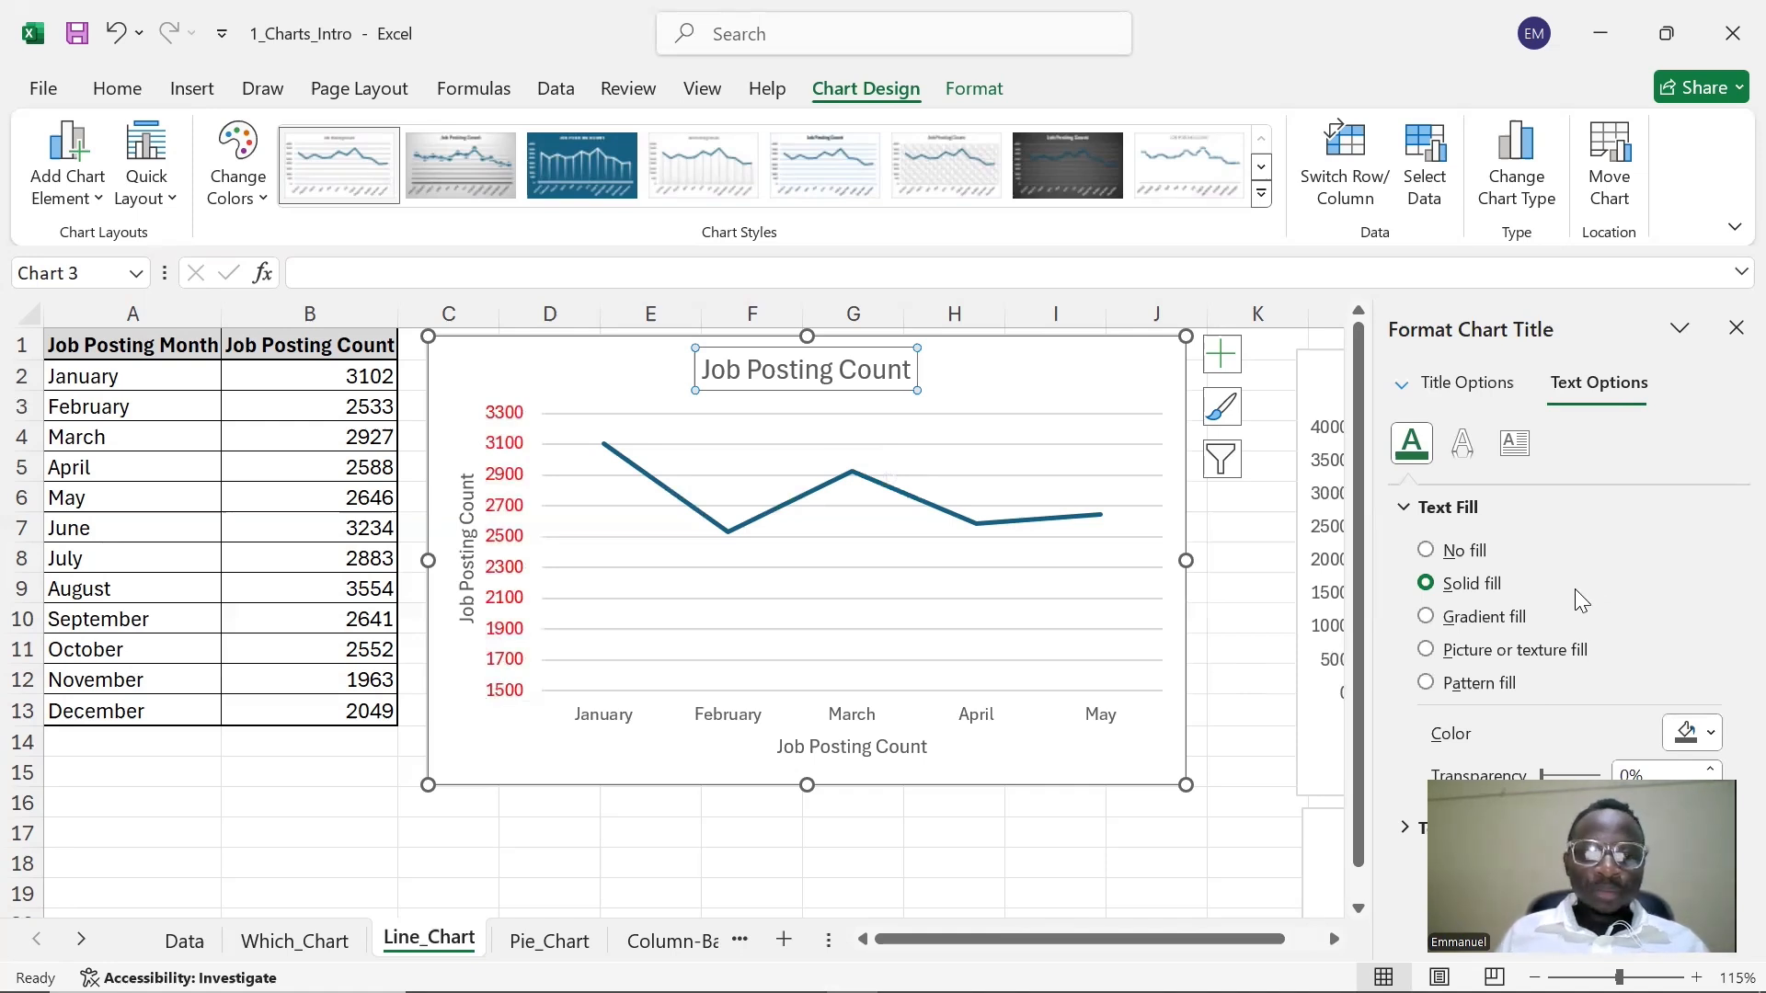
left_click(1734, 329)
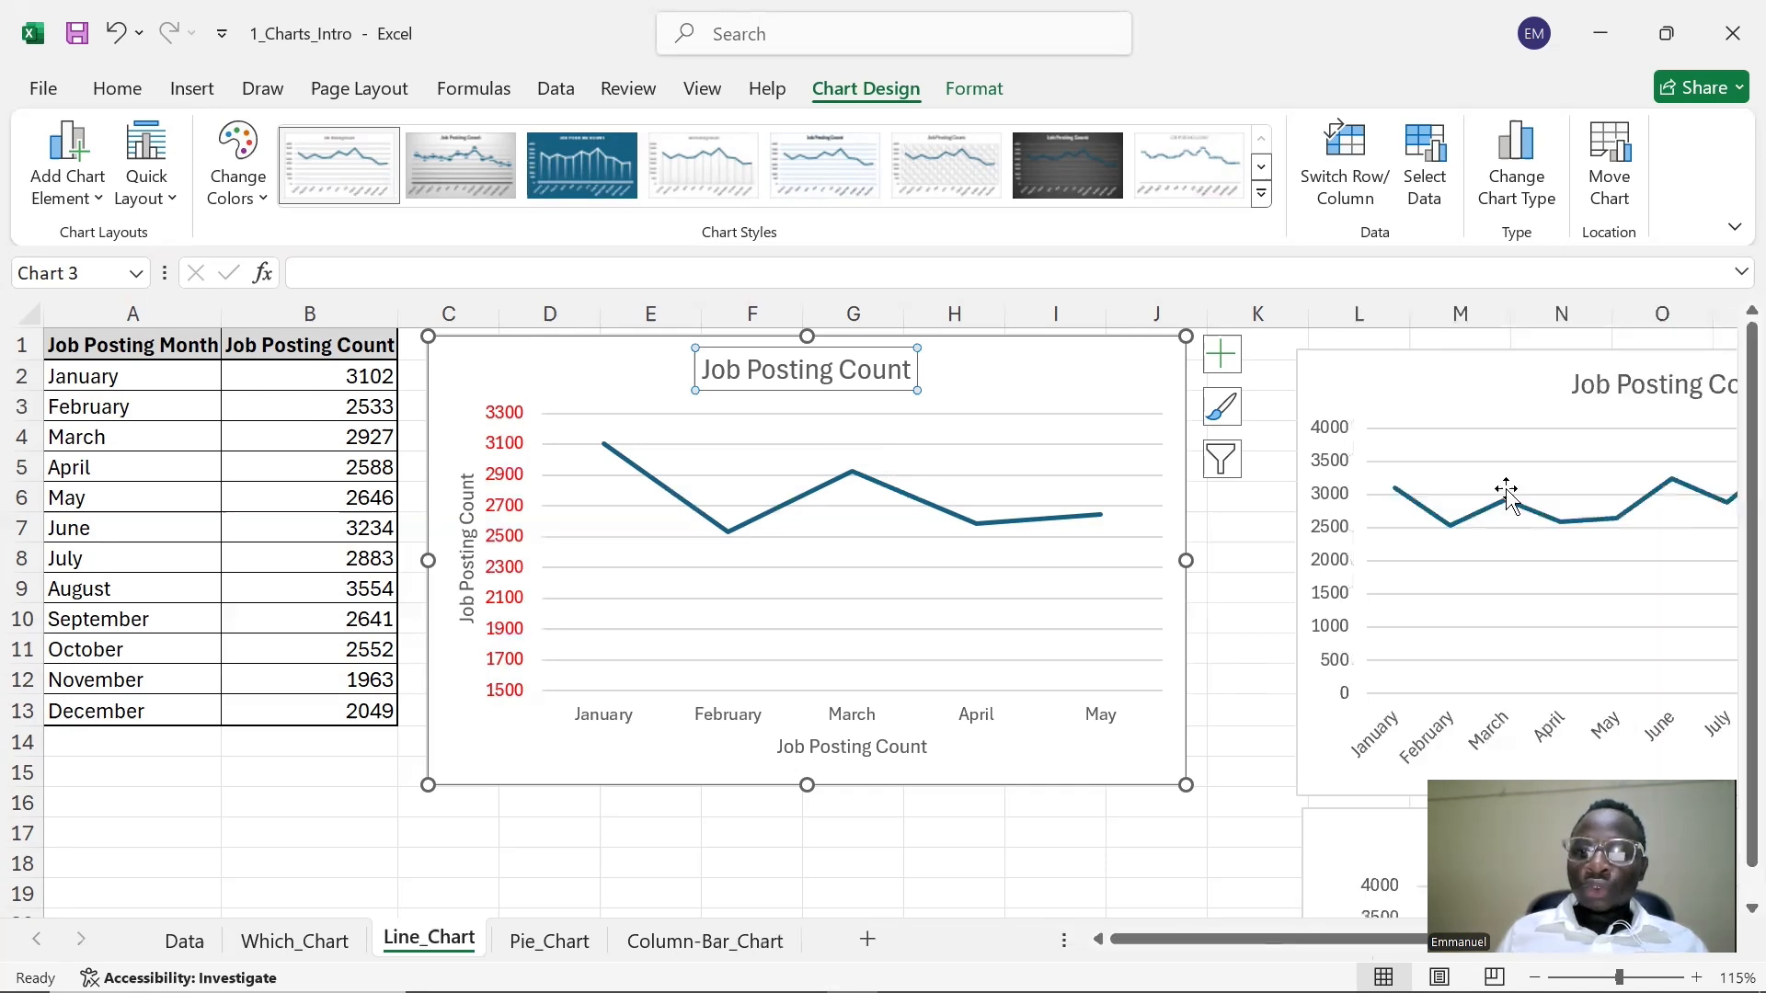
- Delete the January-to-December Job Posting Count line chart that sits beside the edited January-to-May chart
left_click_drag(1375, 938, 1408, 896)
scroll(1383, 644, "down", 2)
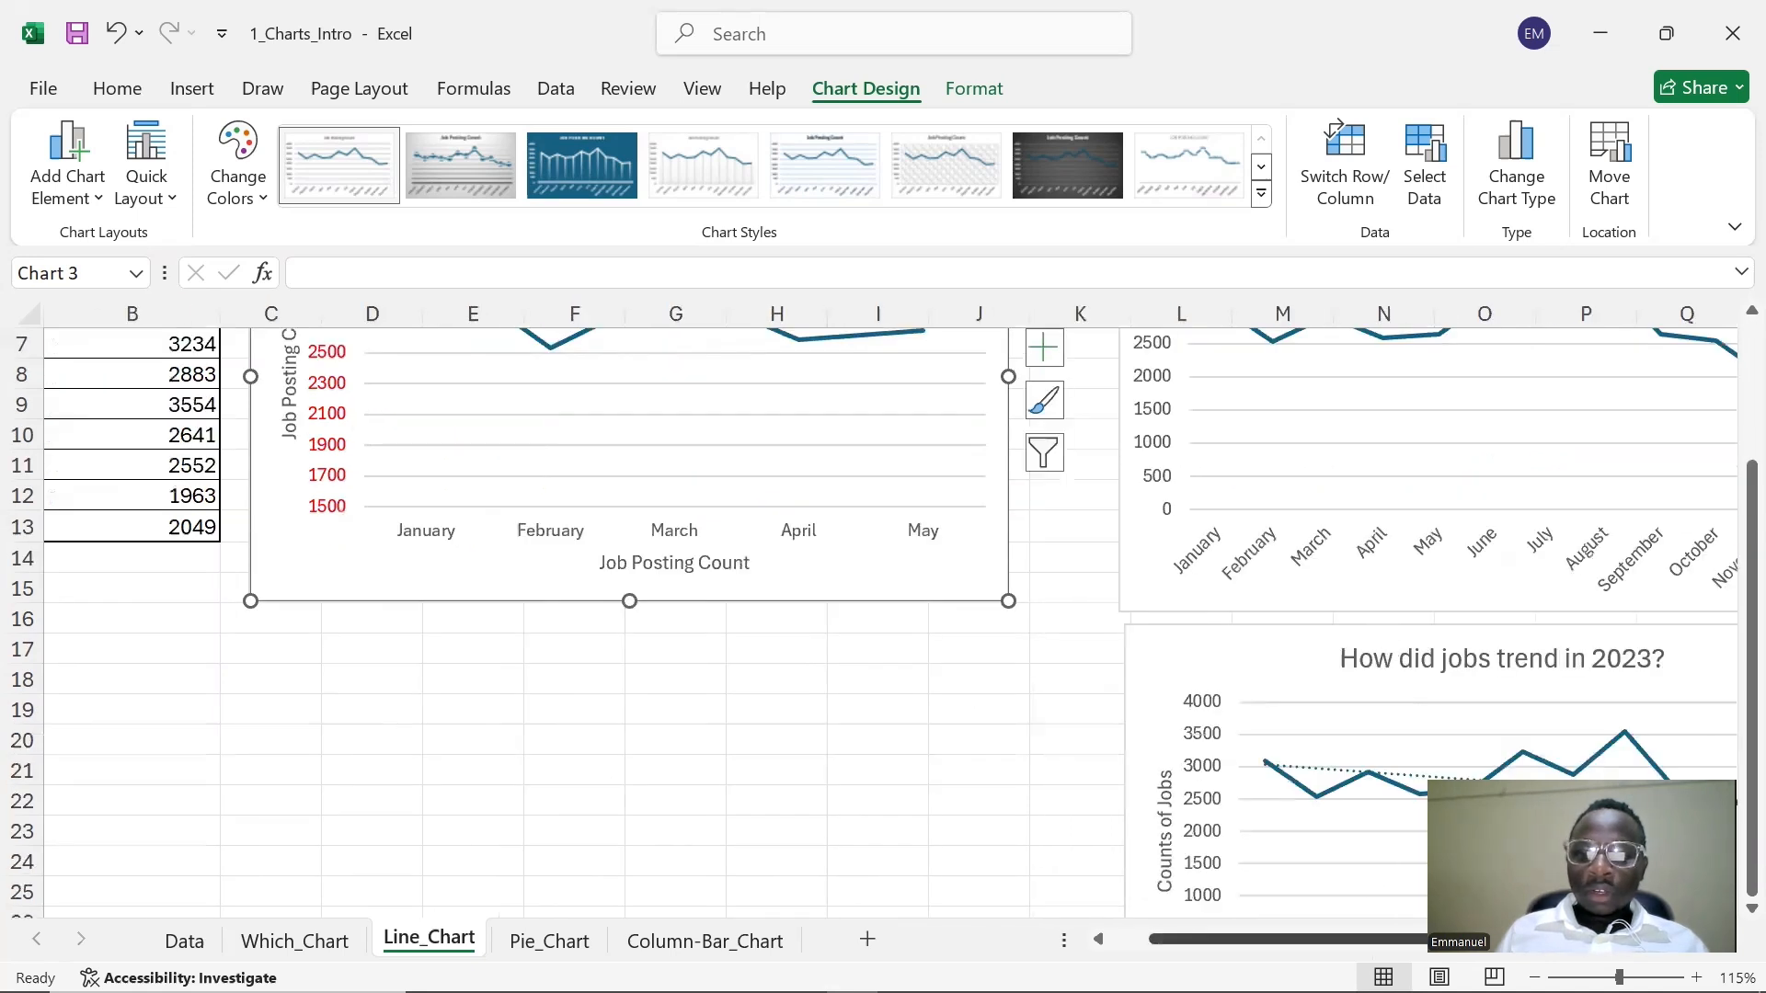
scroll(1313, 796, "up", 2)
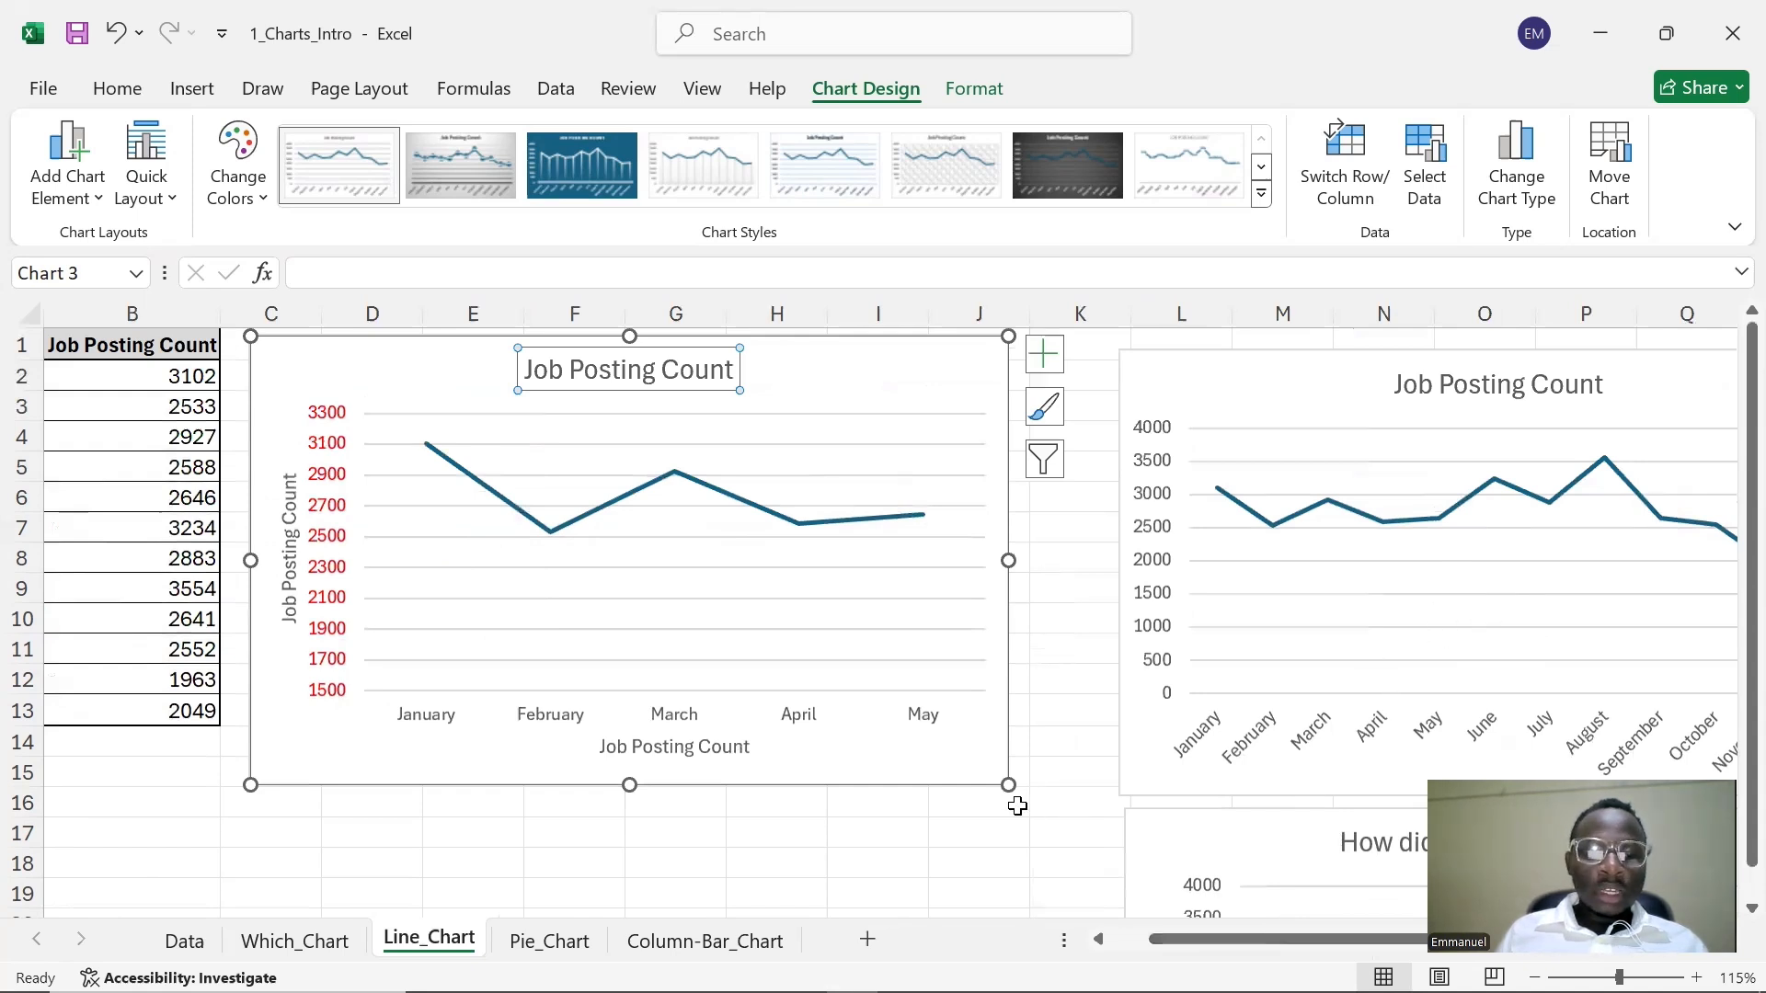
scroll(1012, 797, "down", 3)
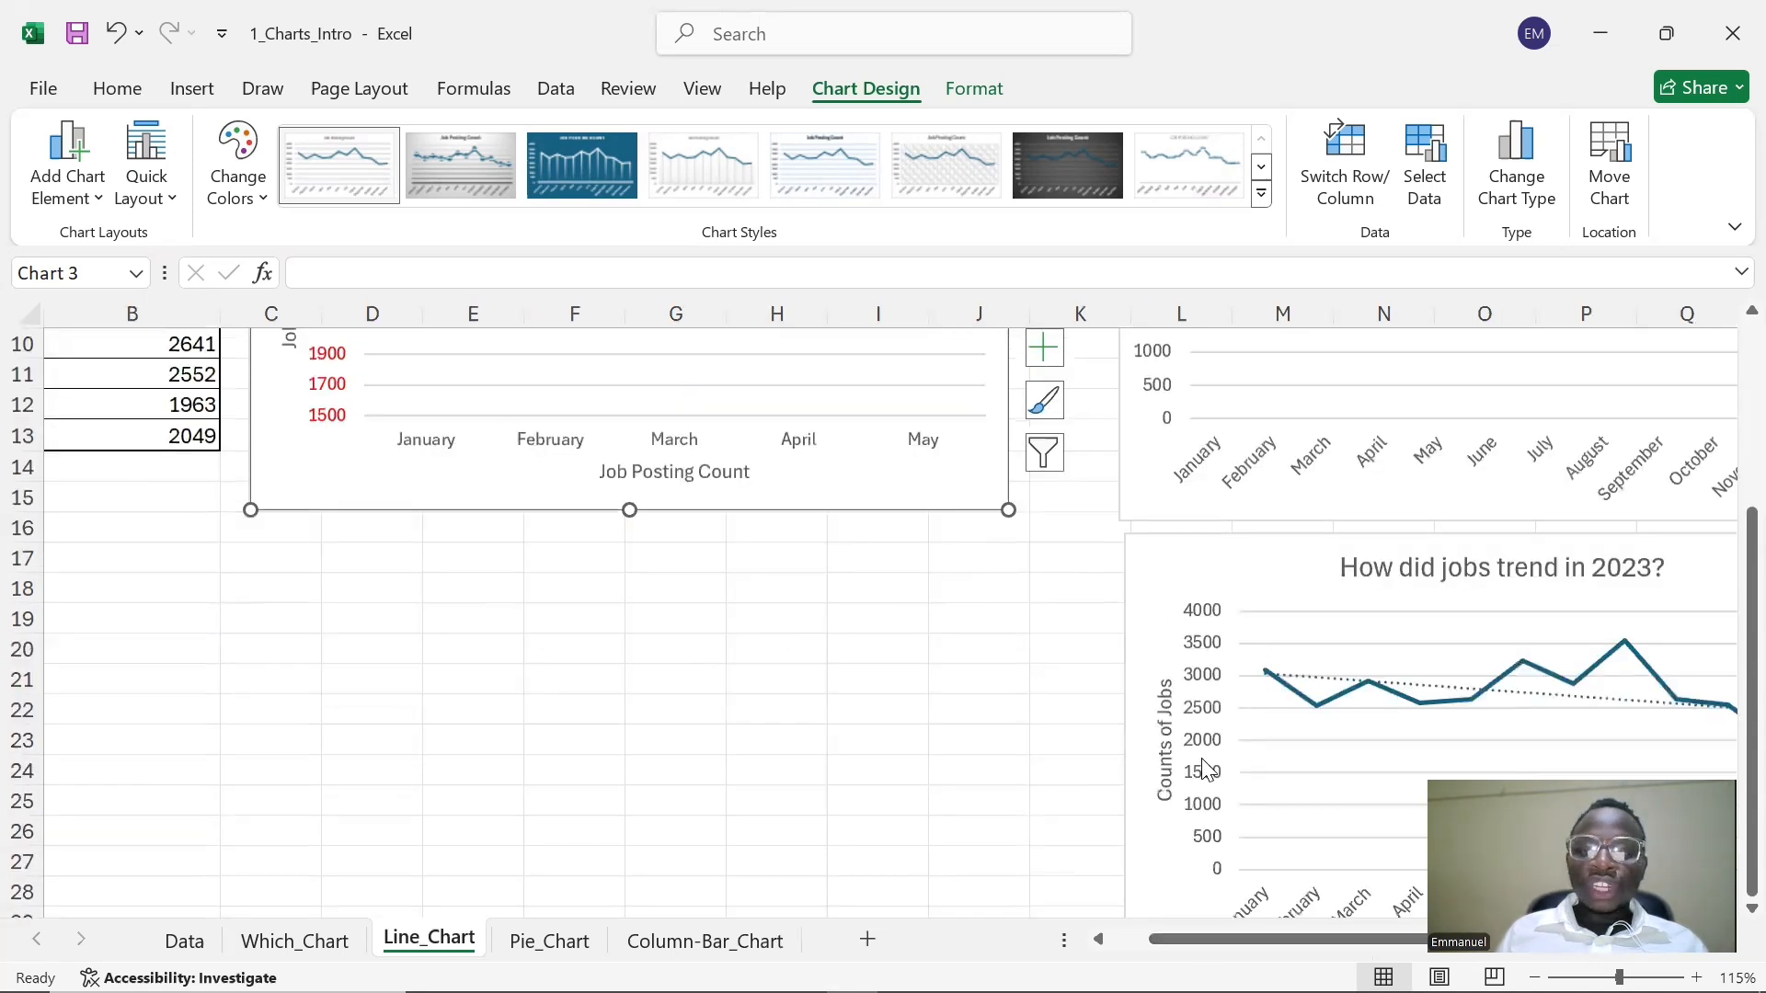
scroll(867, 646, "up", 3)
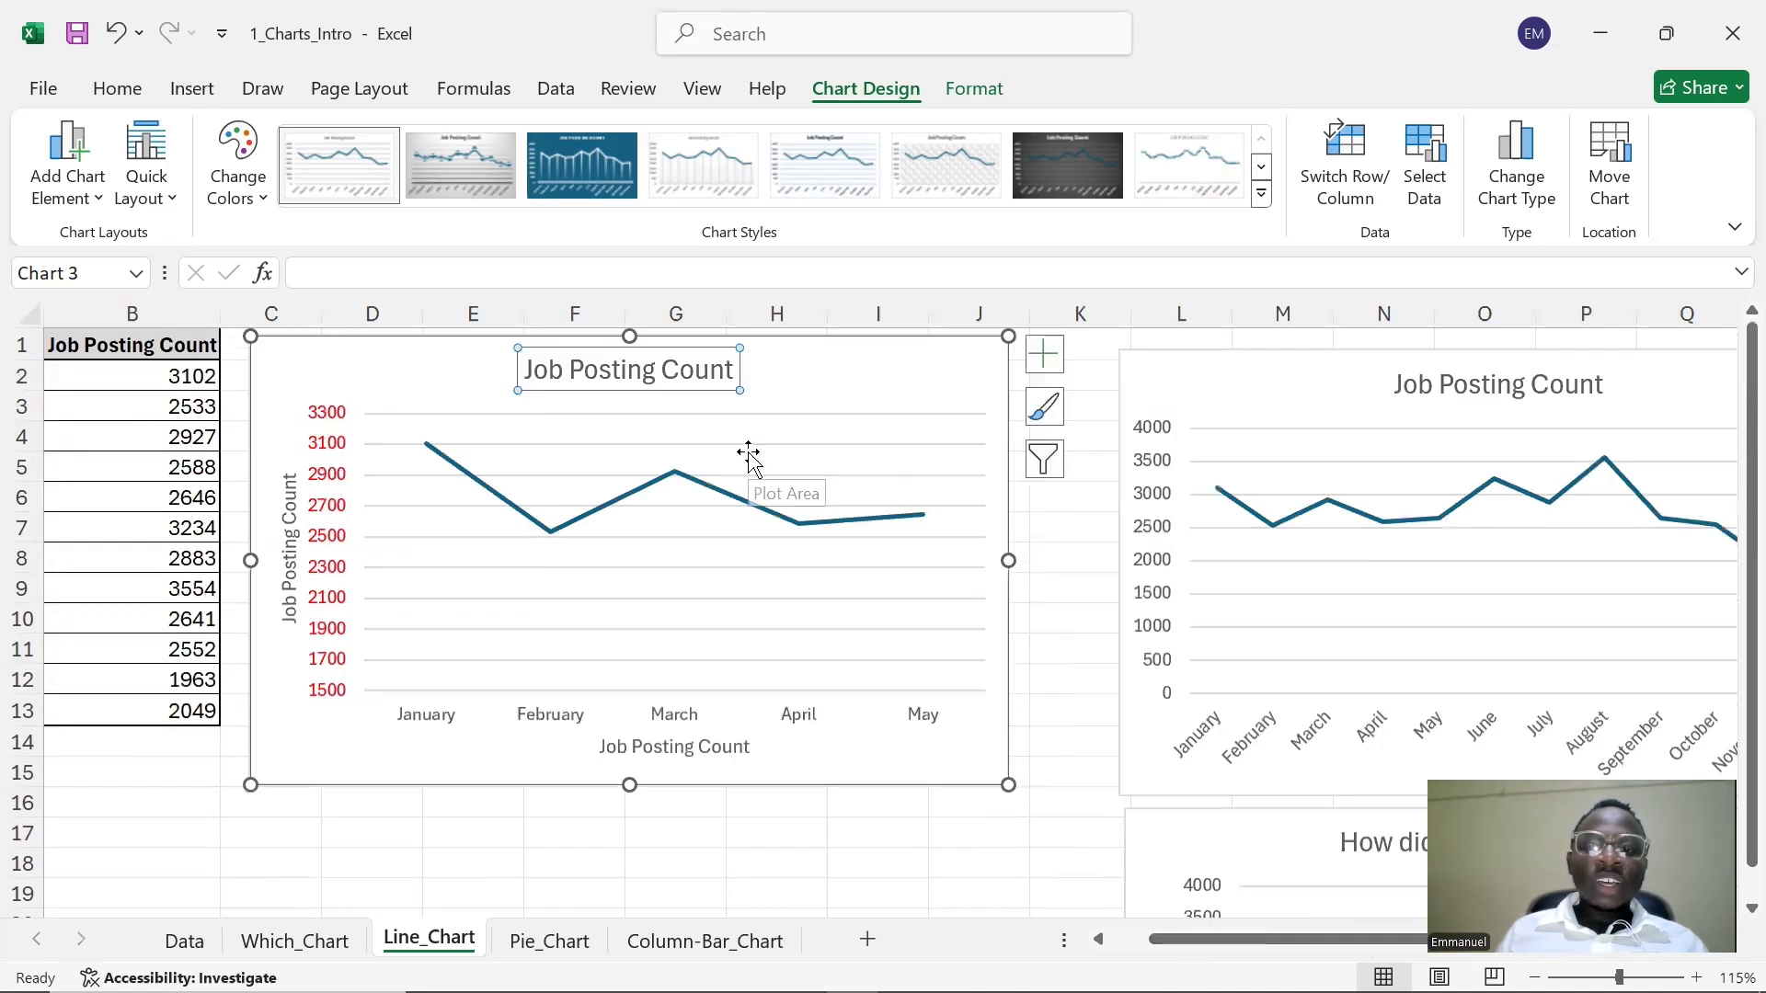
double_click(689, 370)
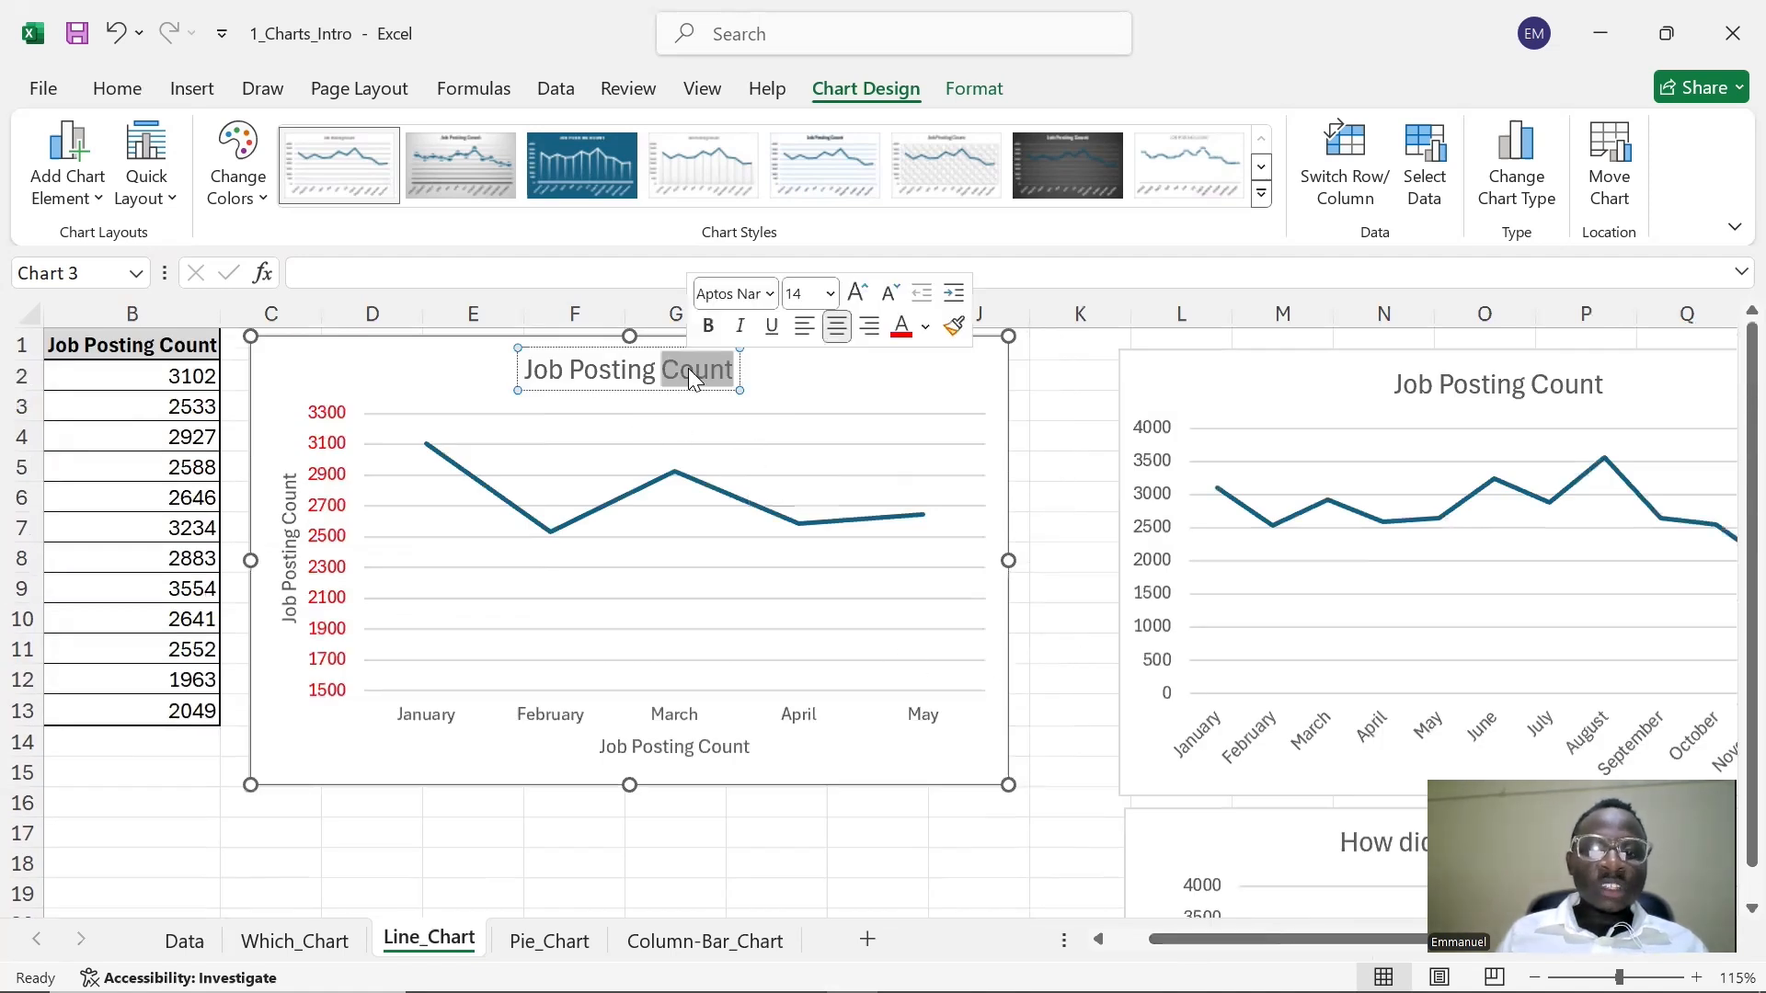
left_click(1287, 414)
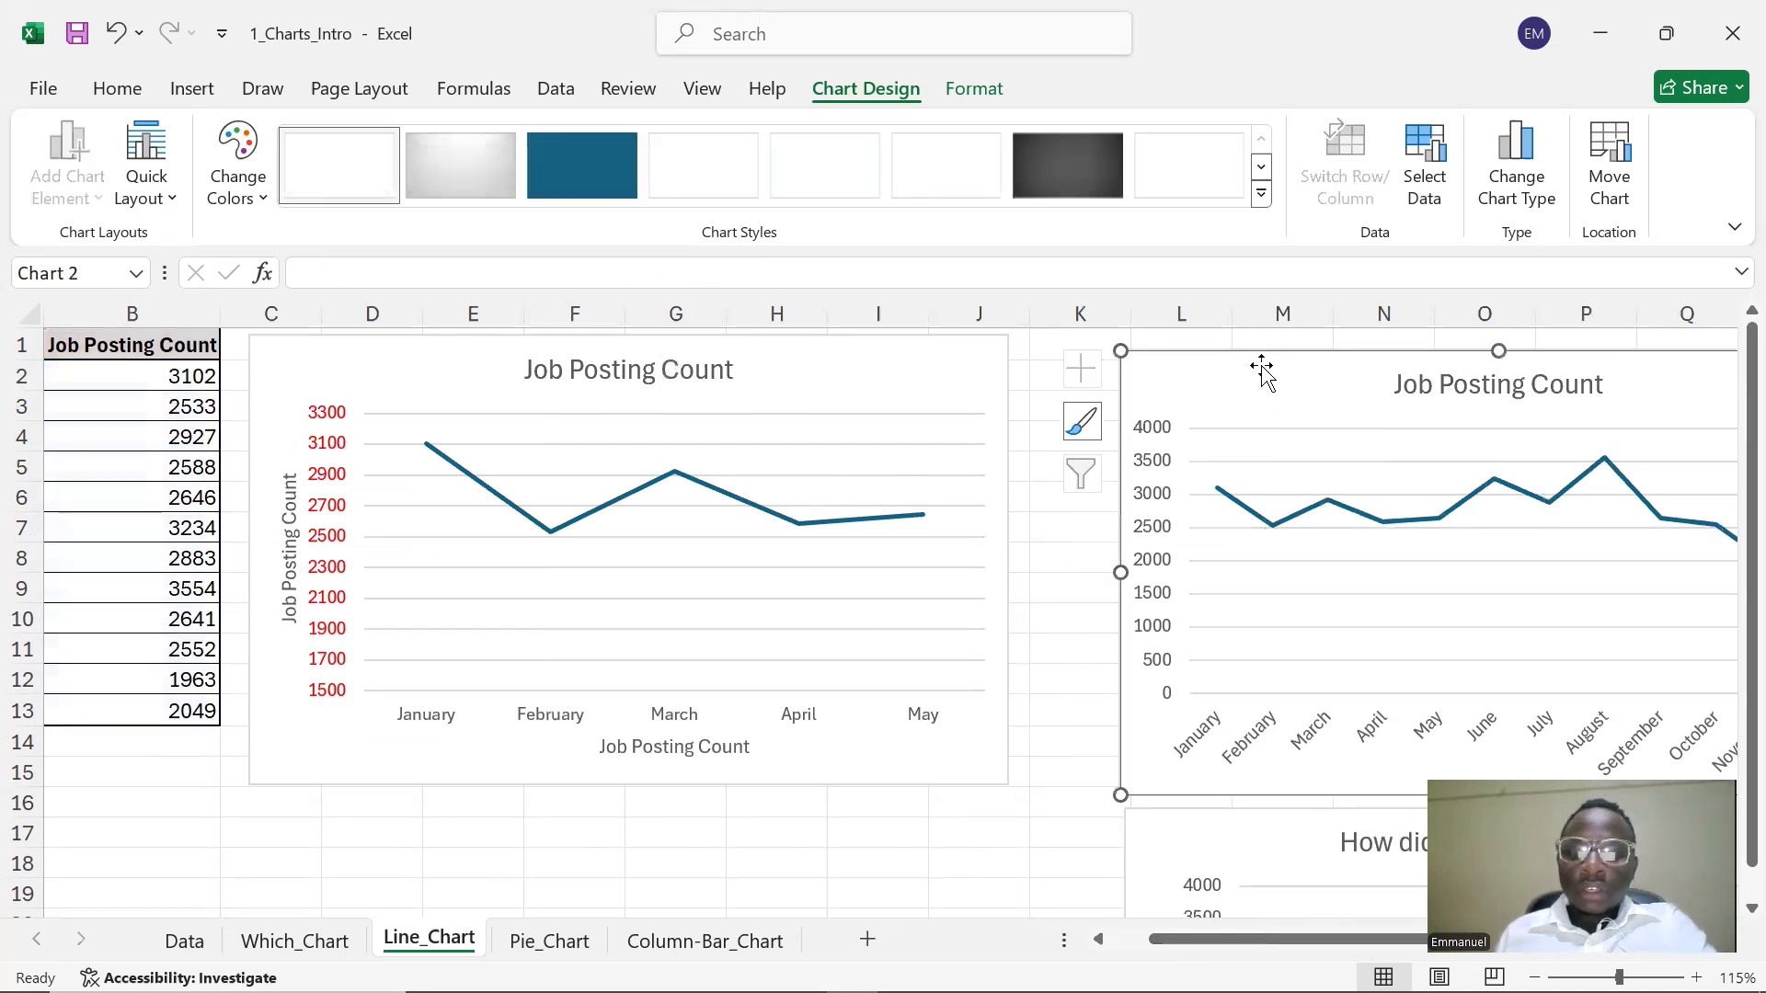
key("Delete")
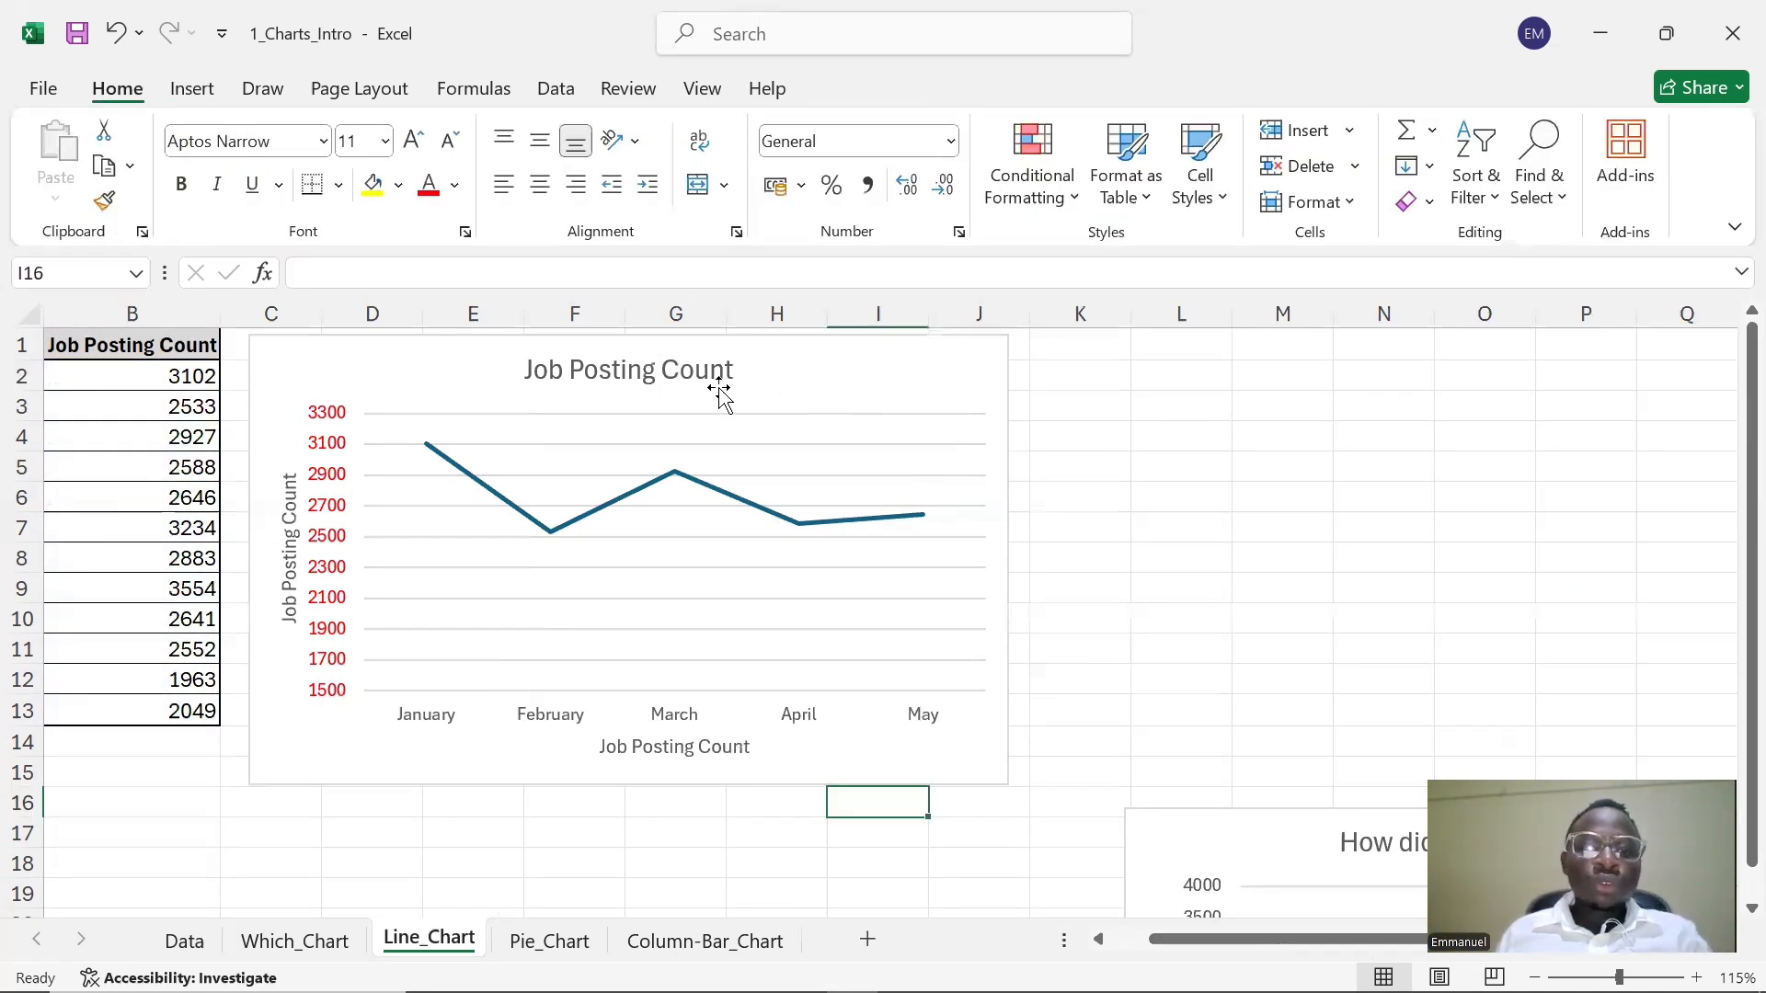
- Replace the line chart's title with "WHAT WERE THE JOB TREND POSTING IN 2024?"
double_click(699, 369)
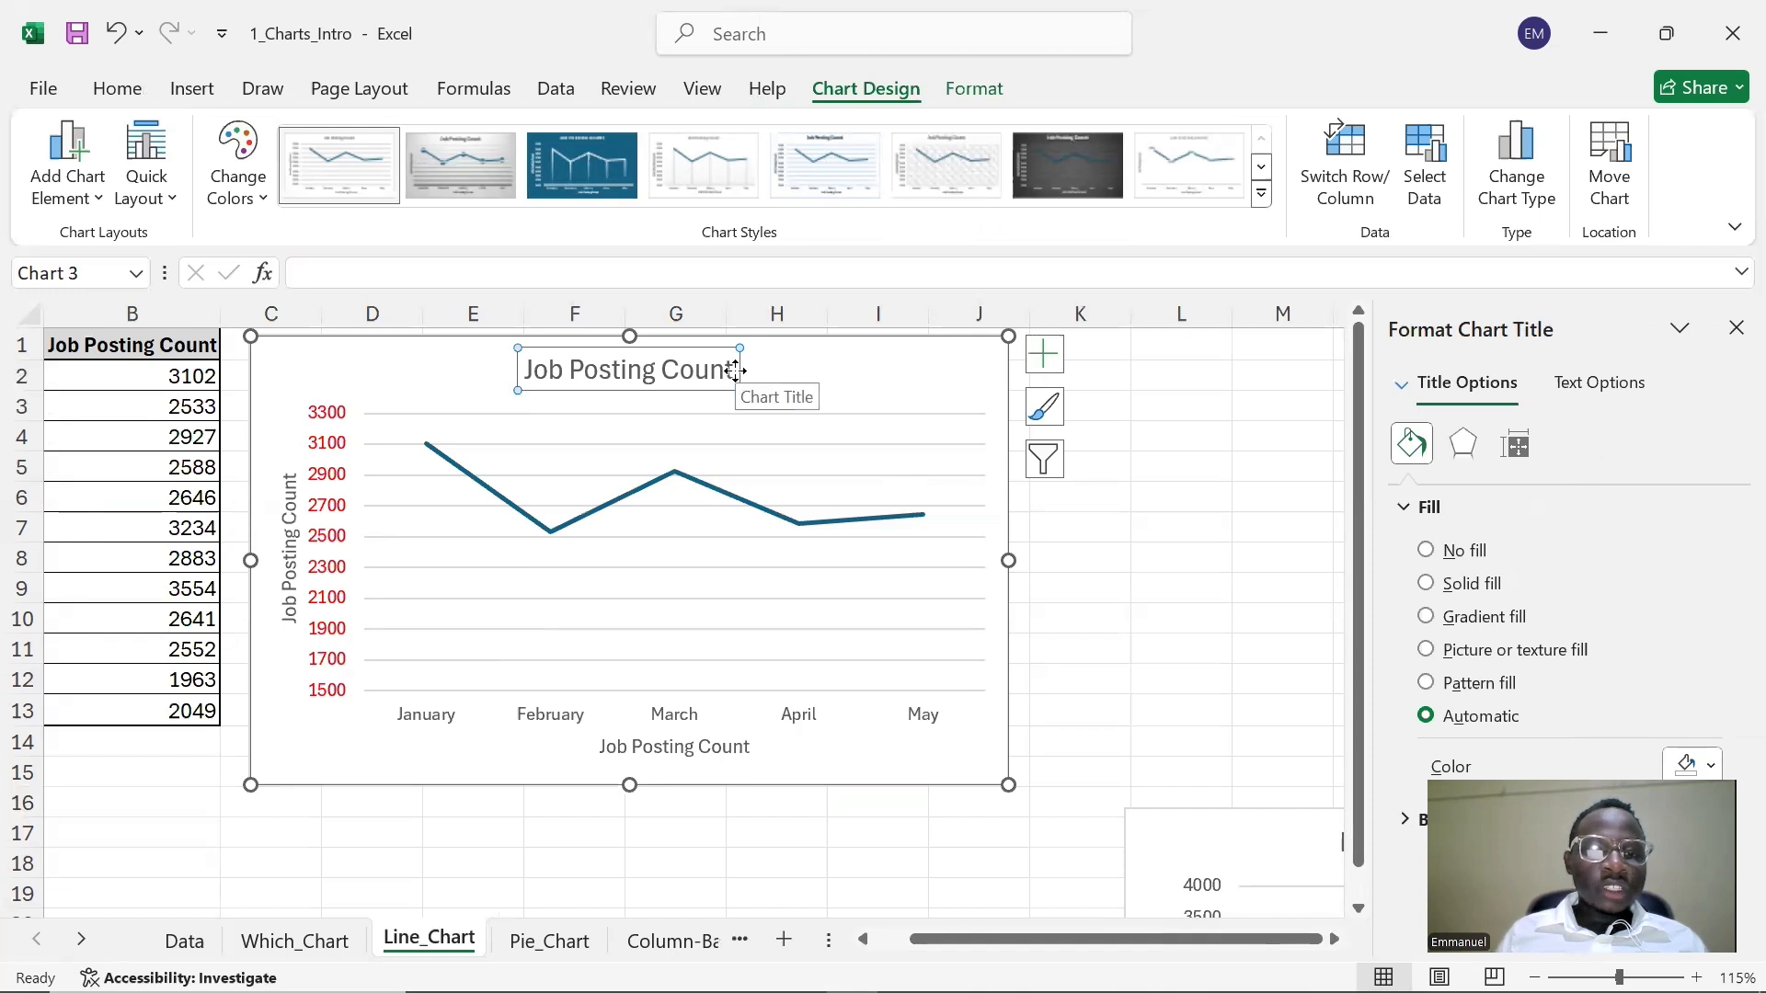
left_click(734, 374)
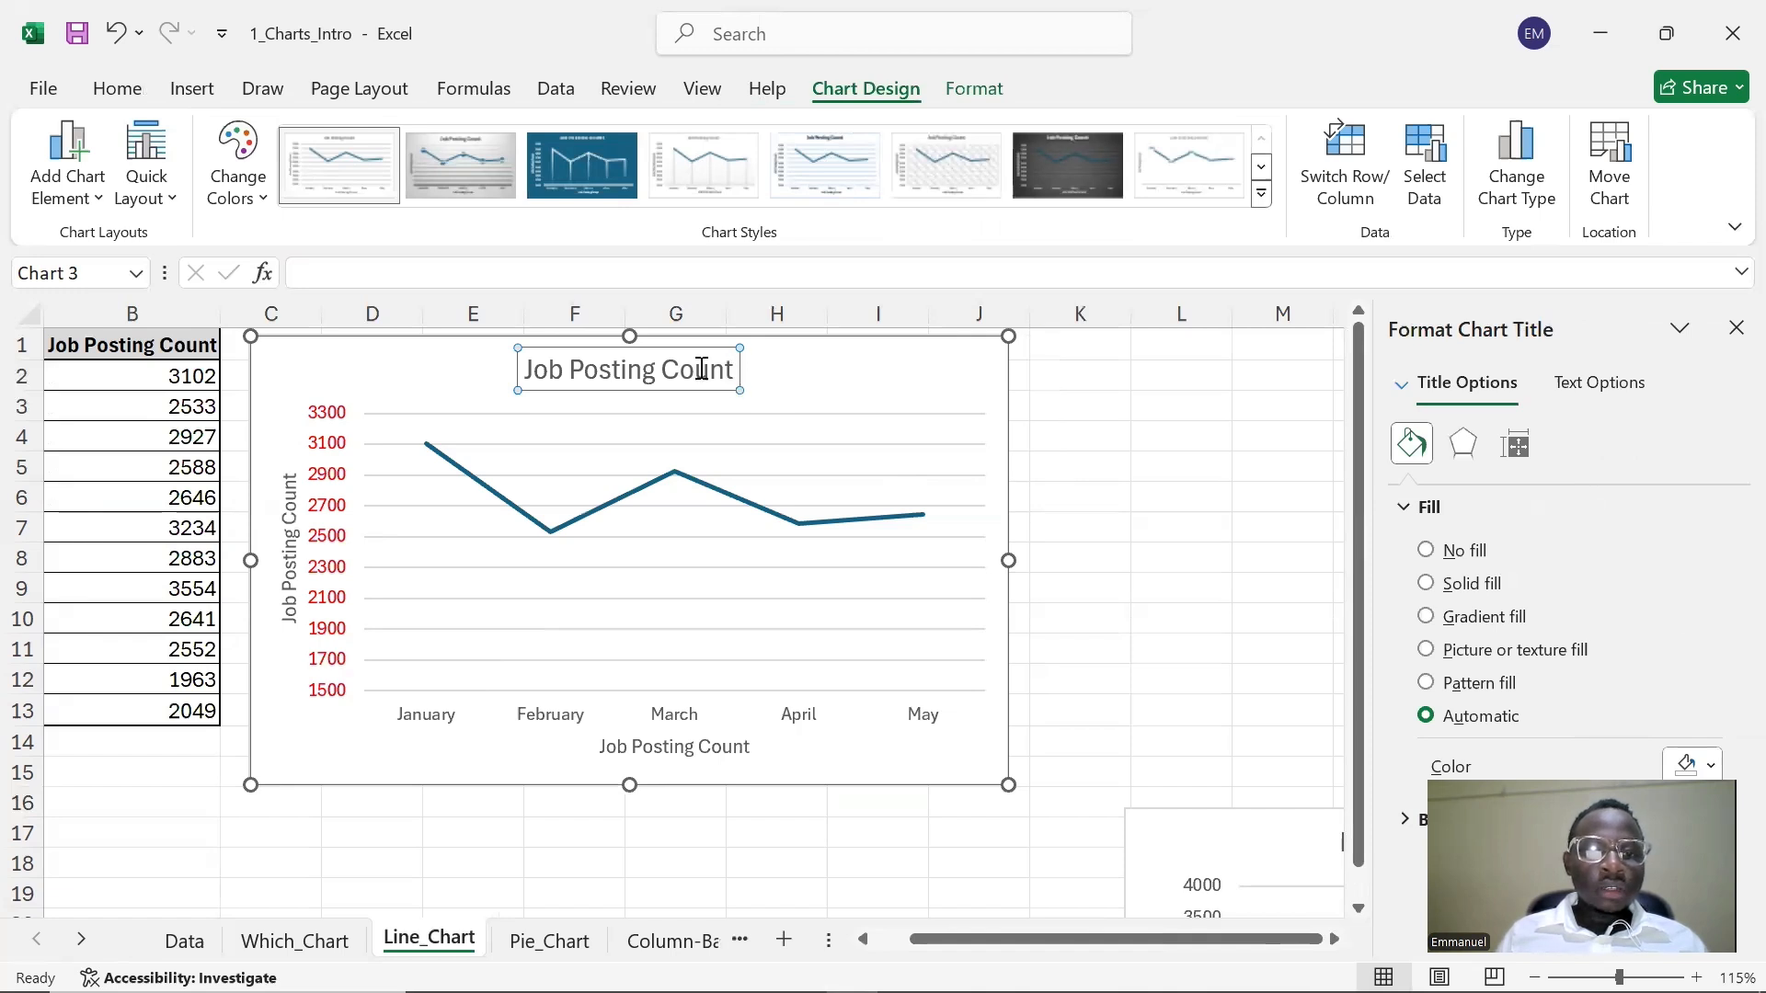
left_click_drag(701, 369, 540, 367)
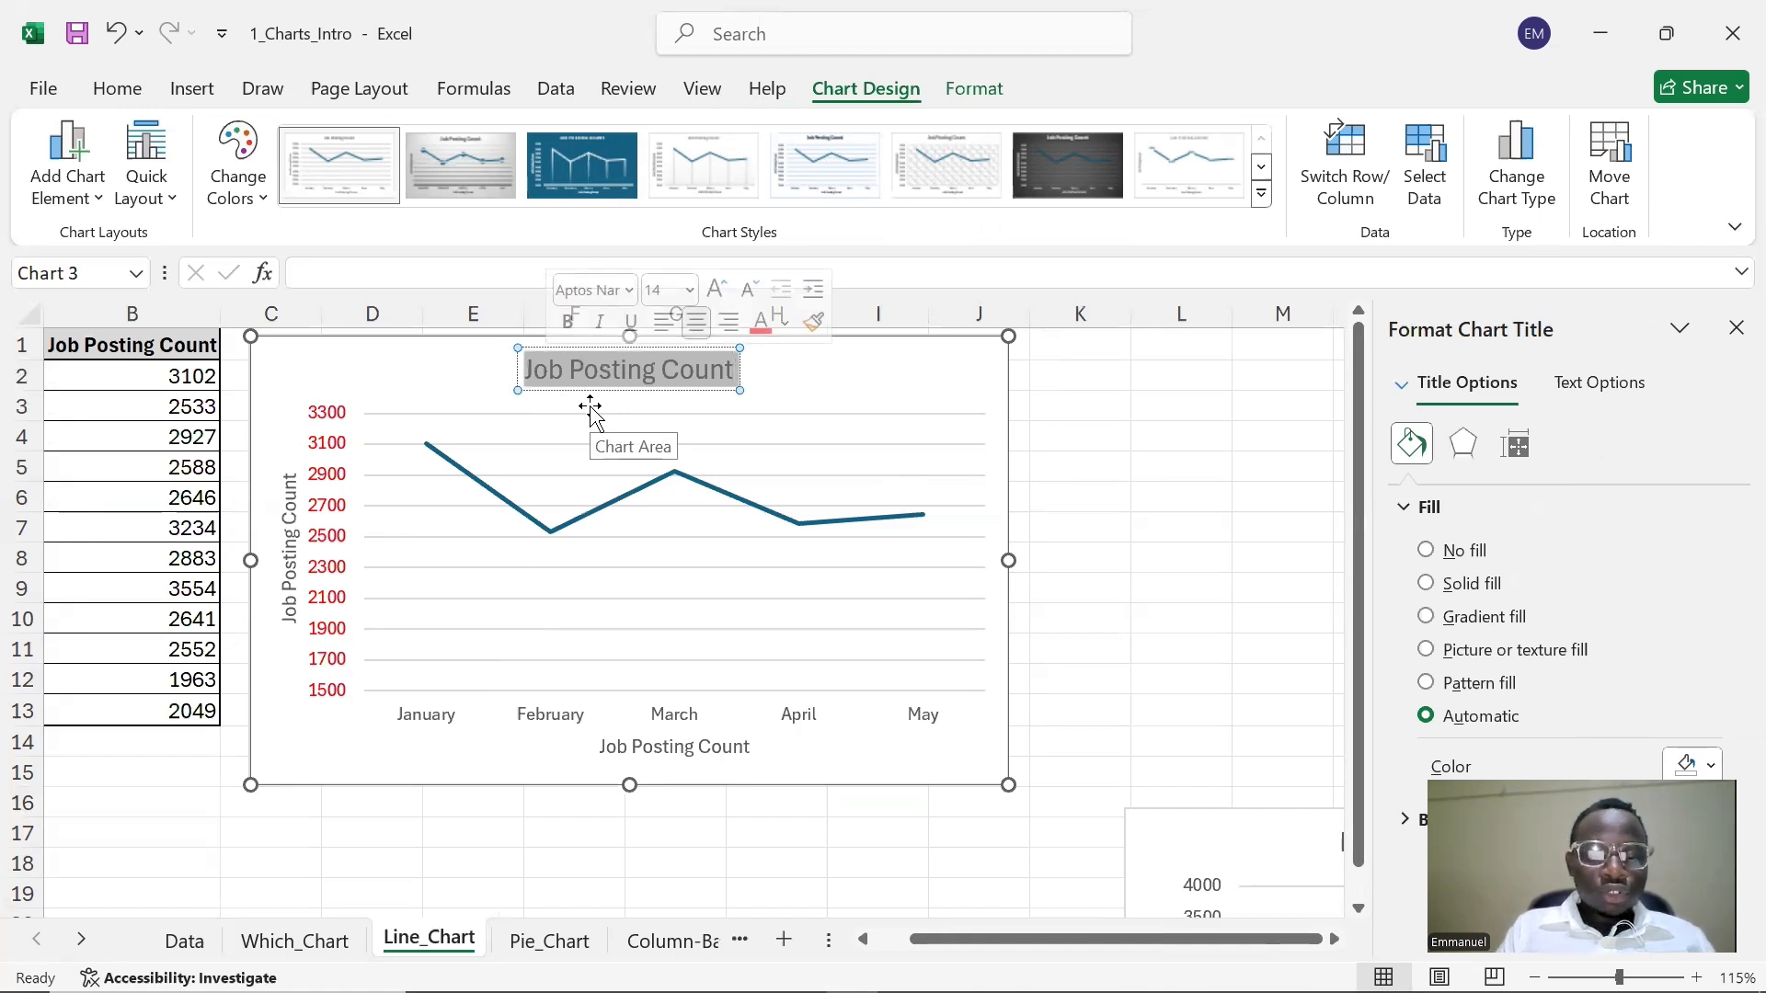
type("WHAT")
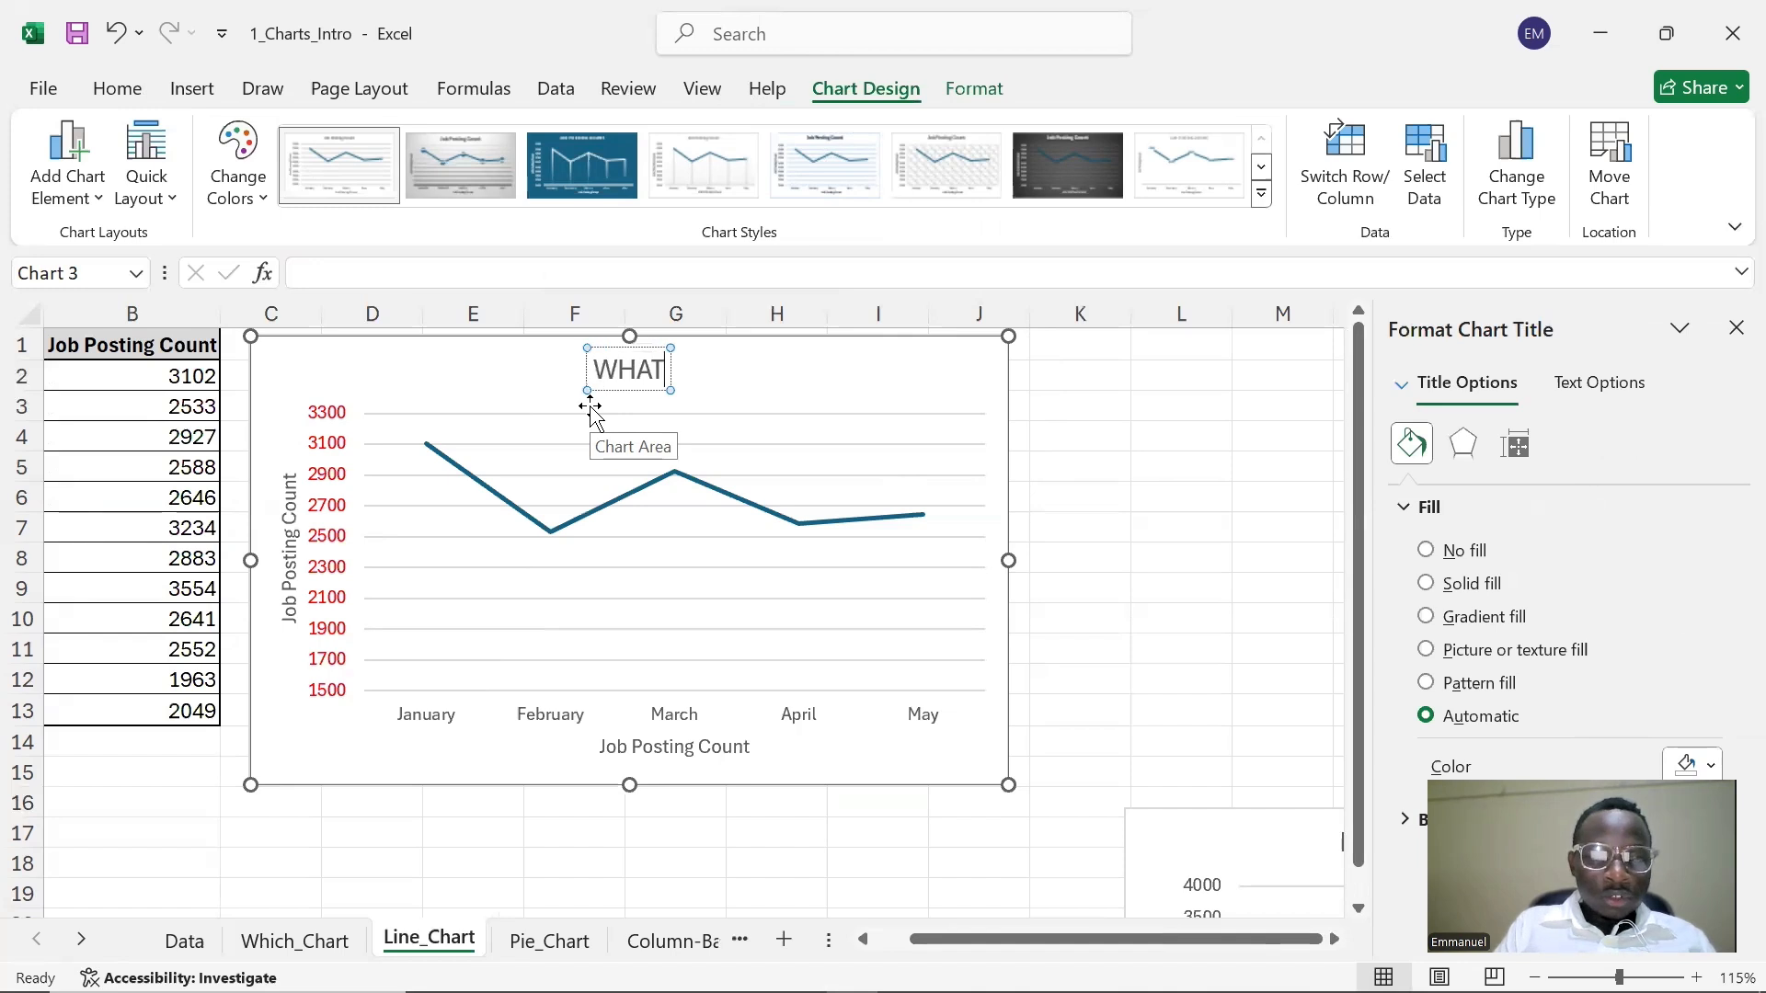
type(" W")
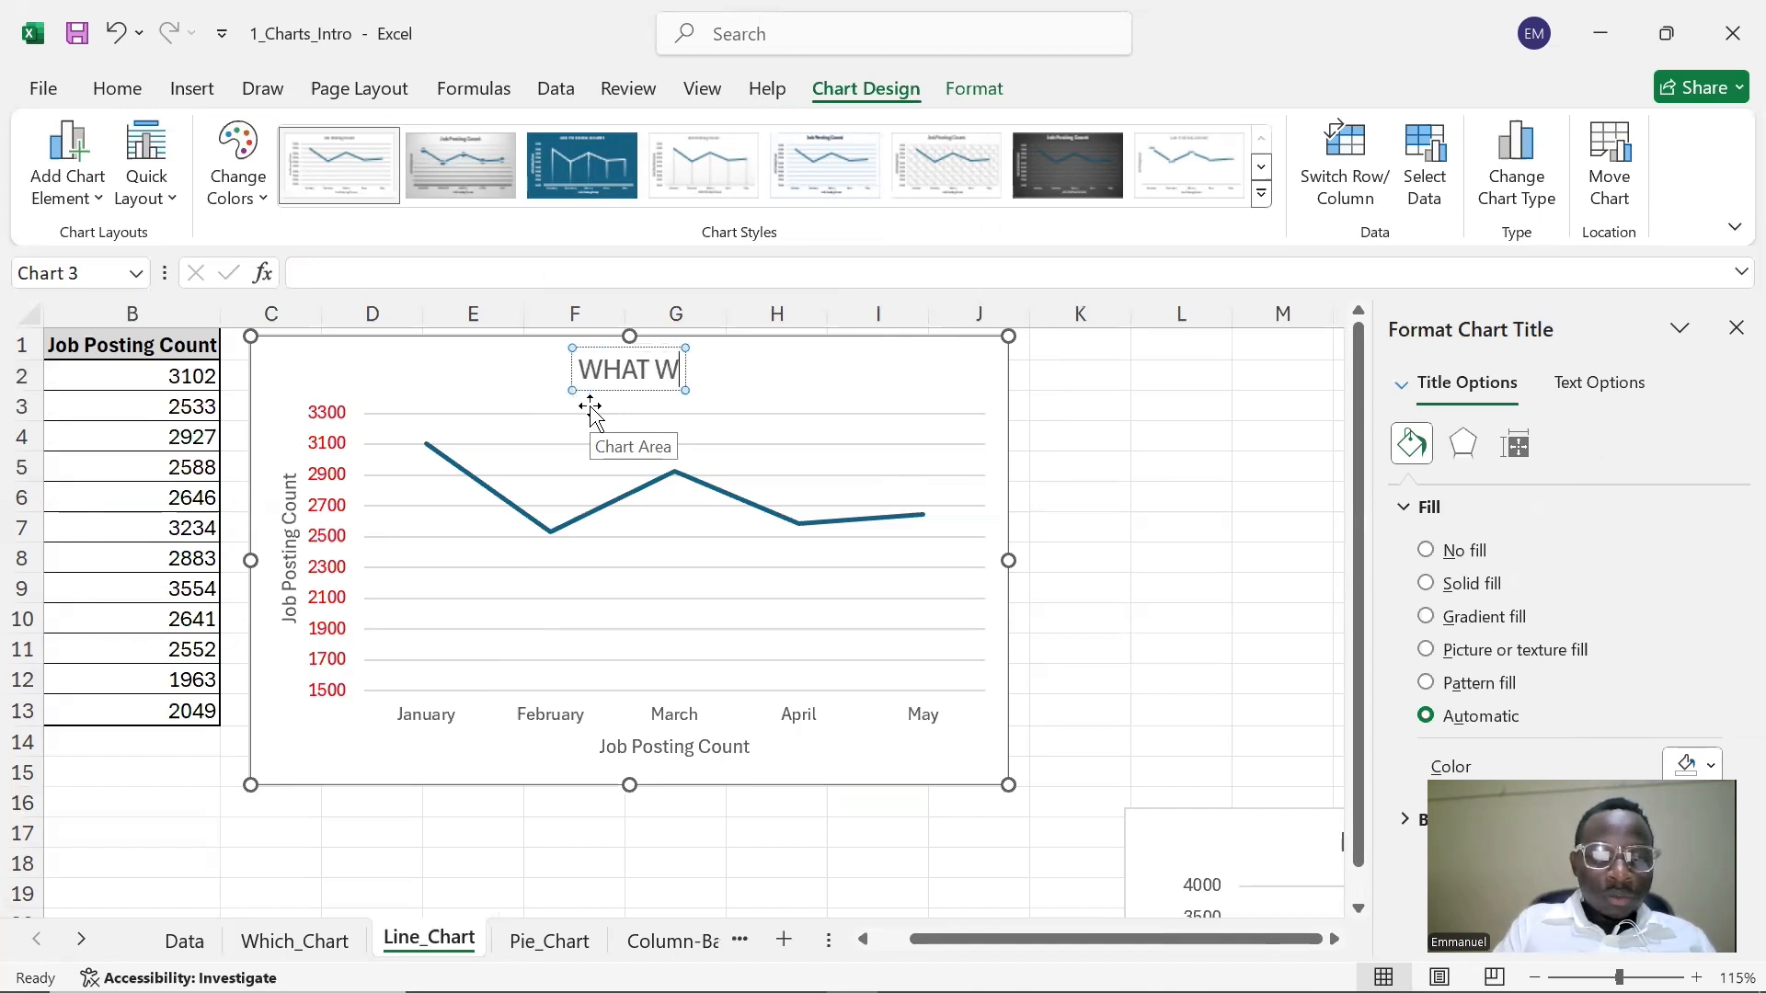
type("ERE TH")
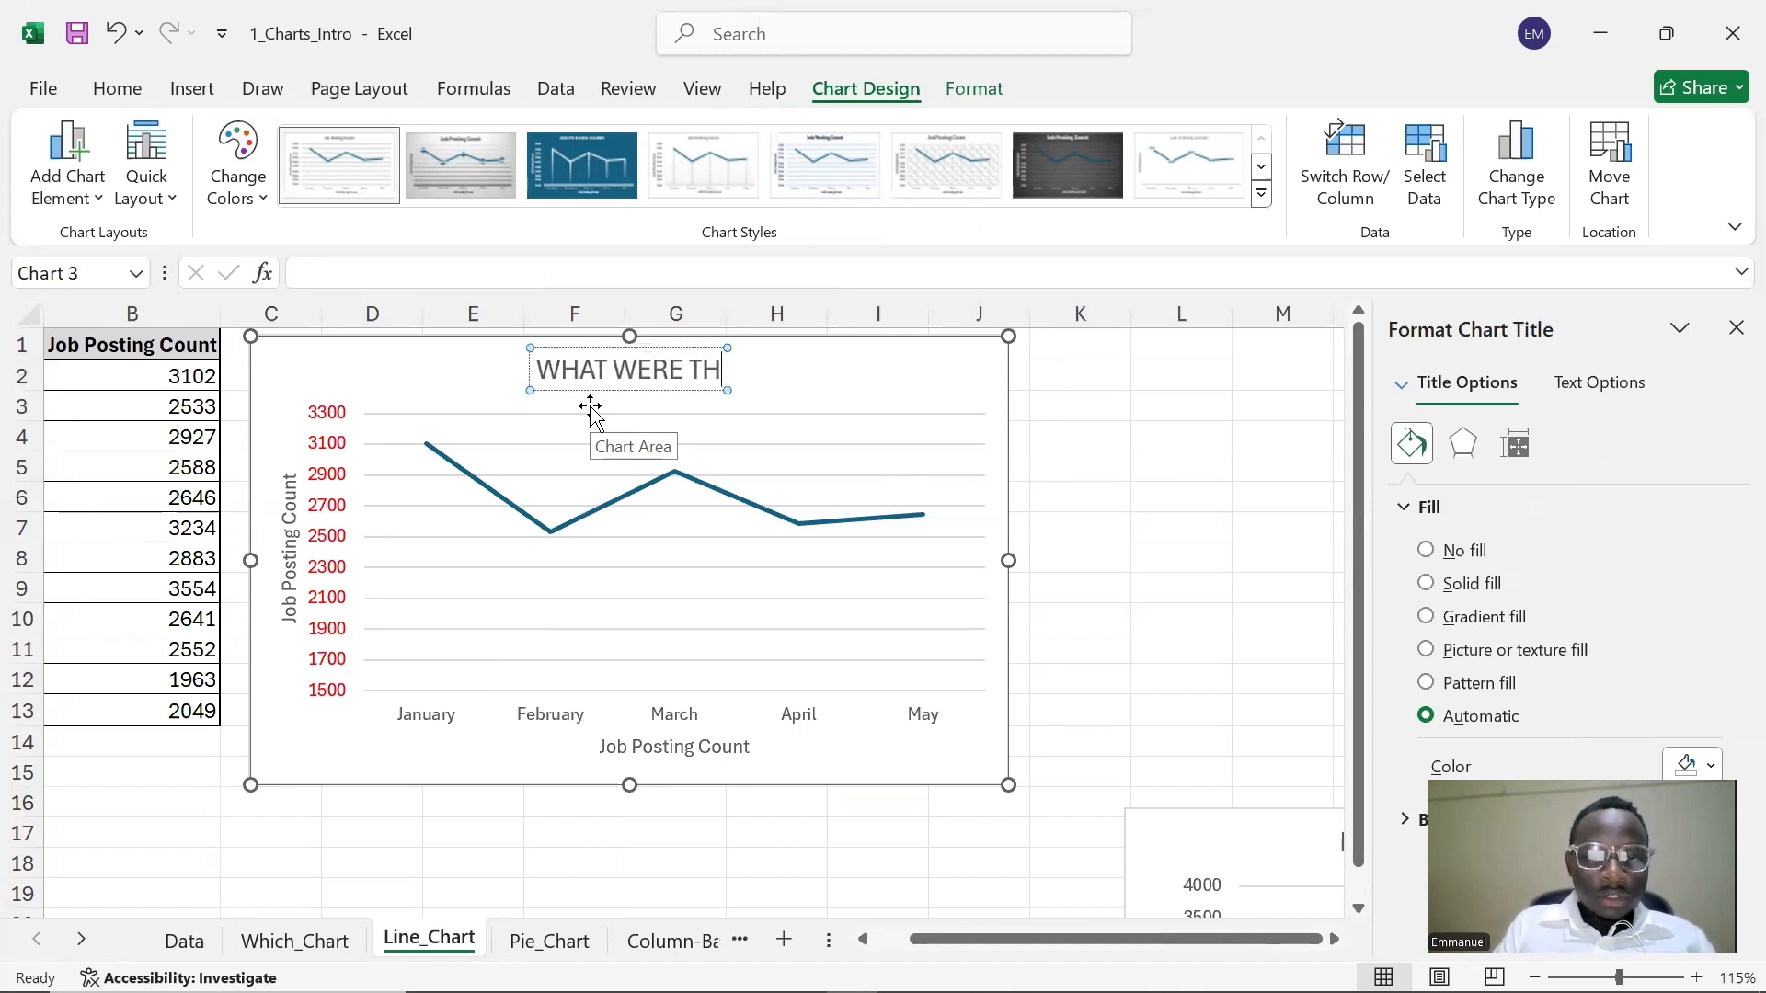
type("E JOB")
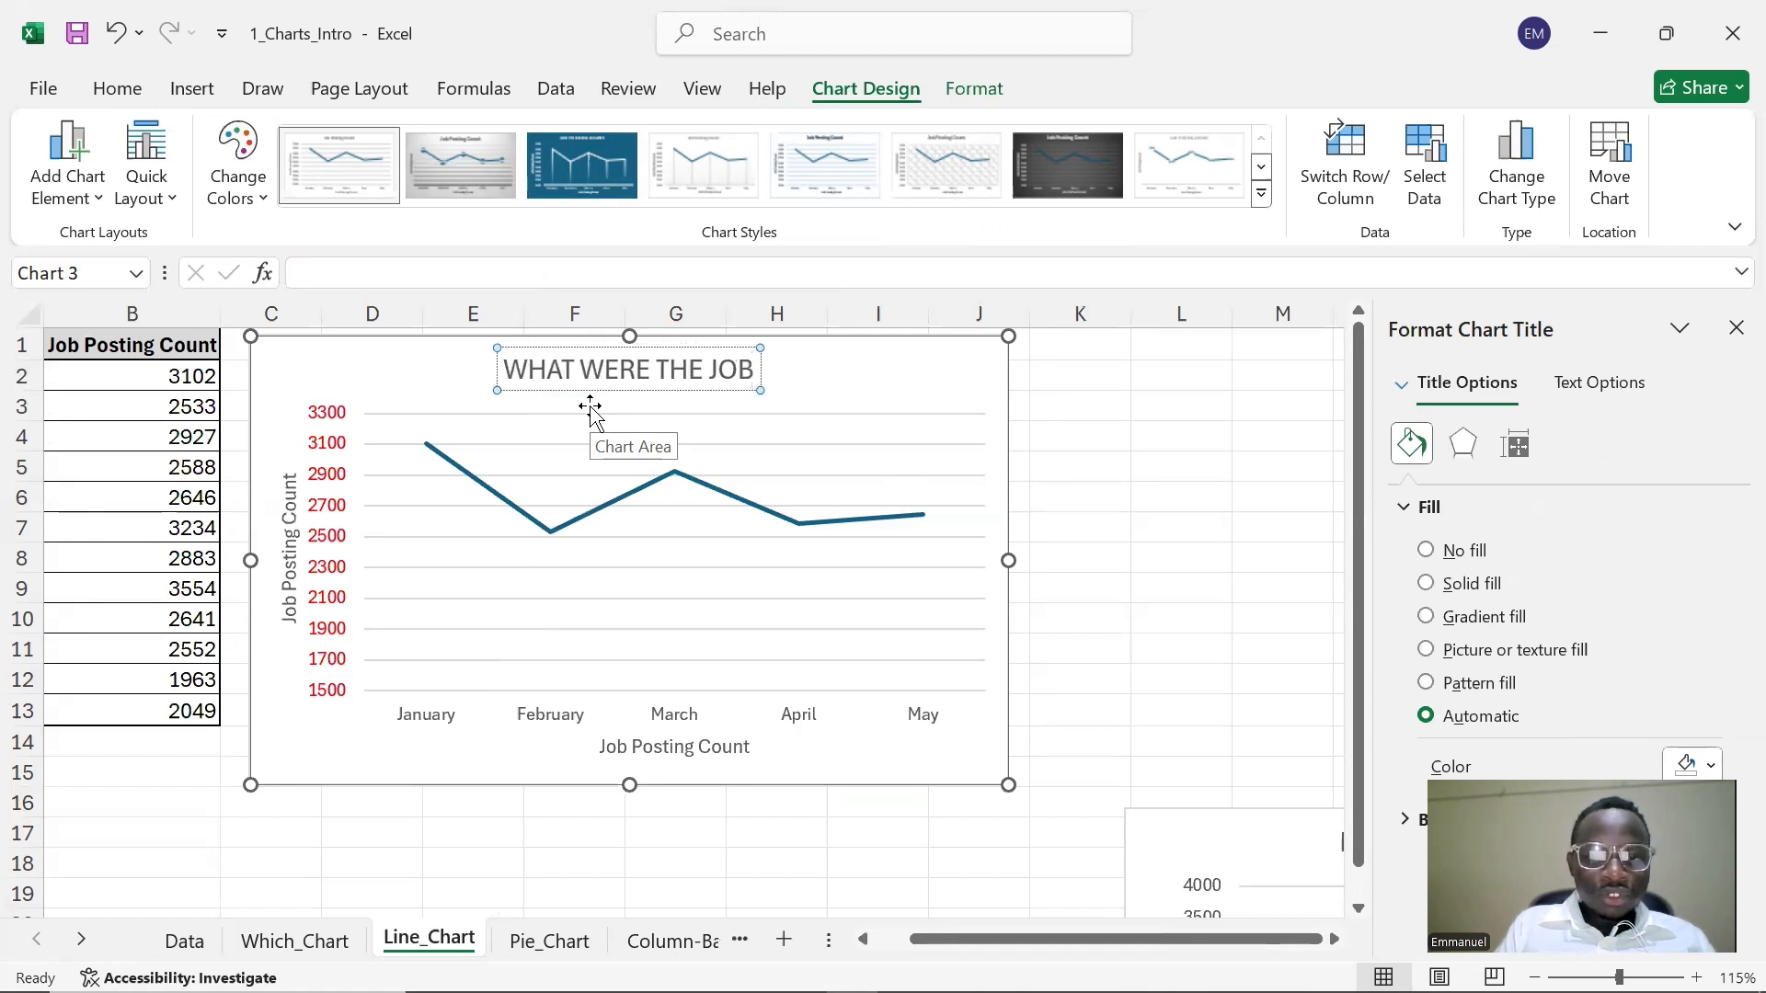
type(" T")
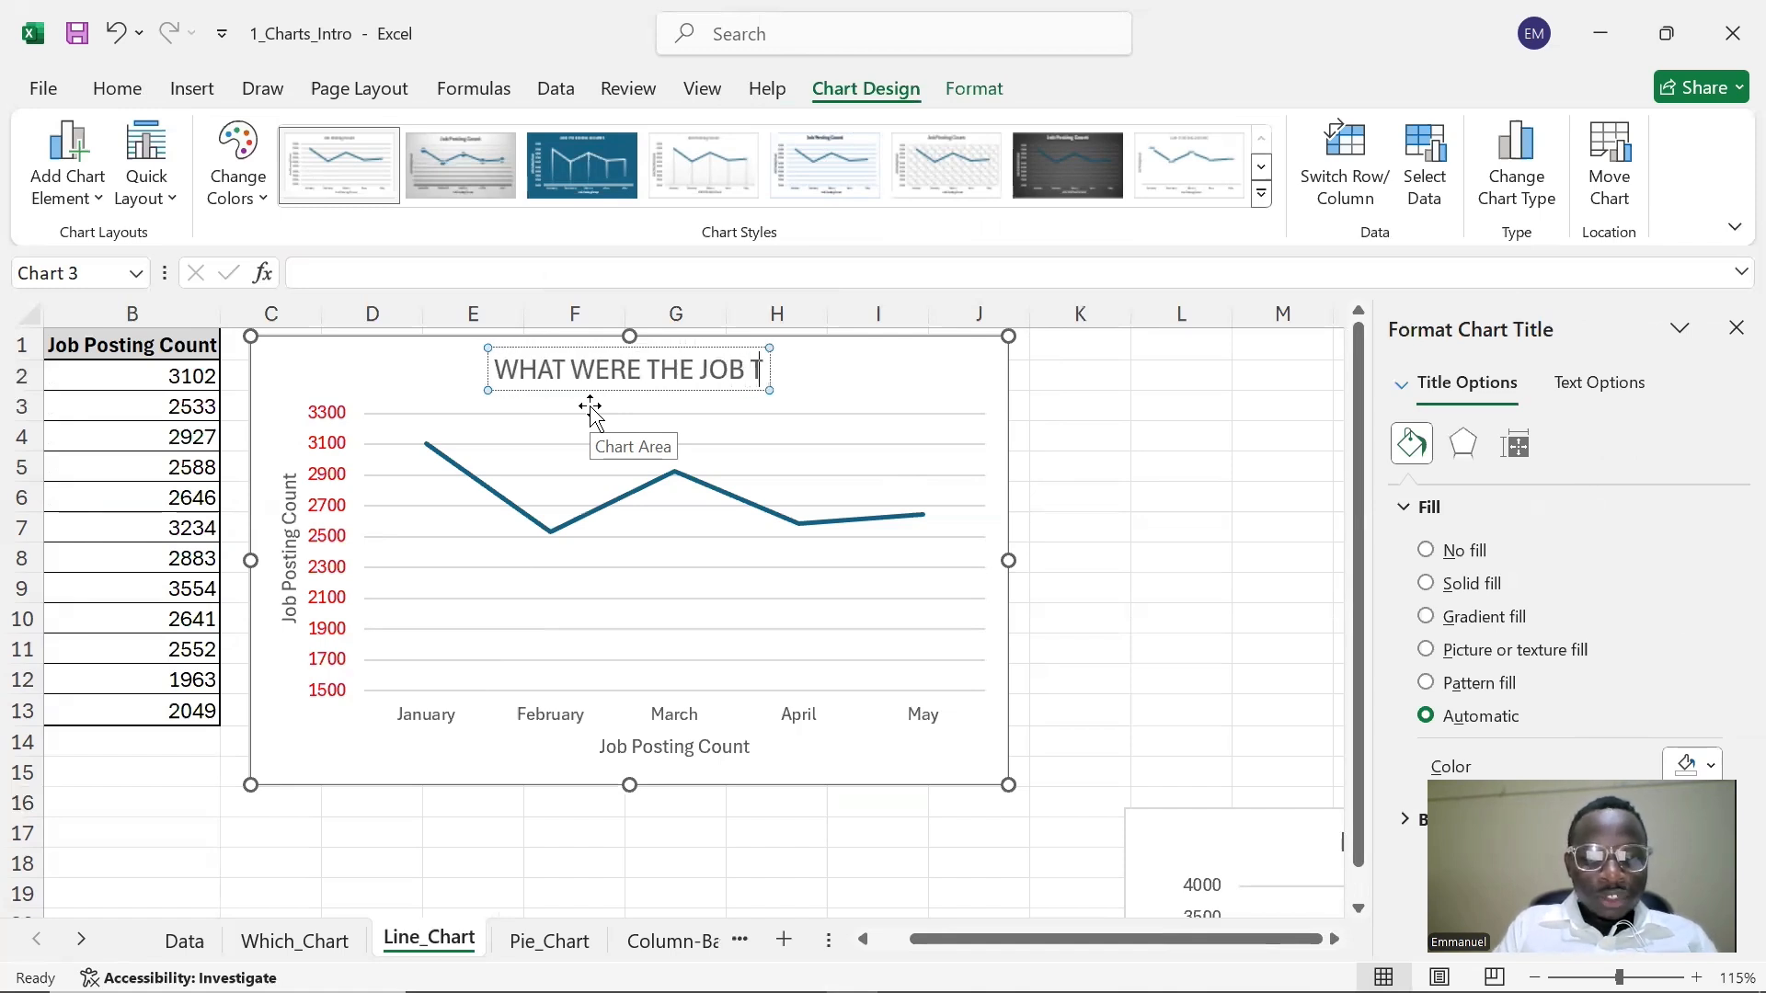
type("REND PO")
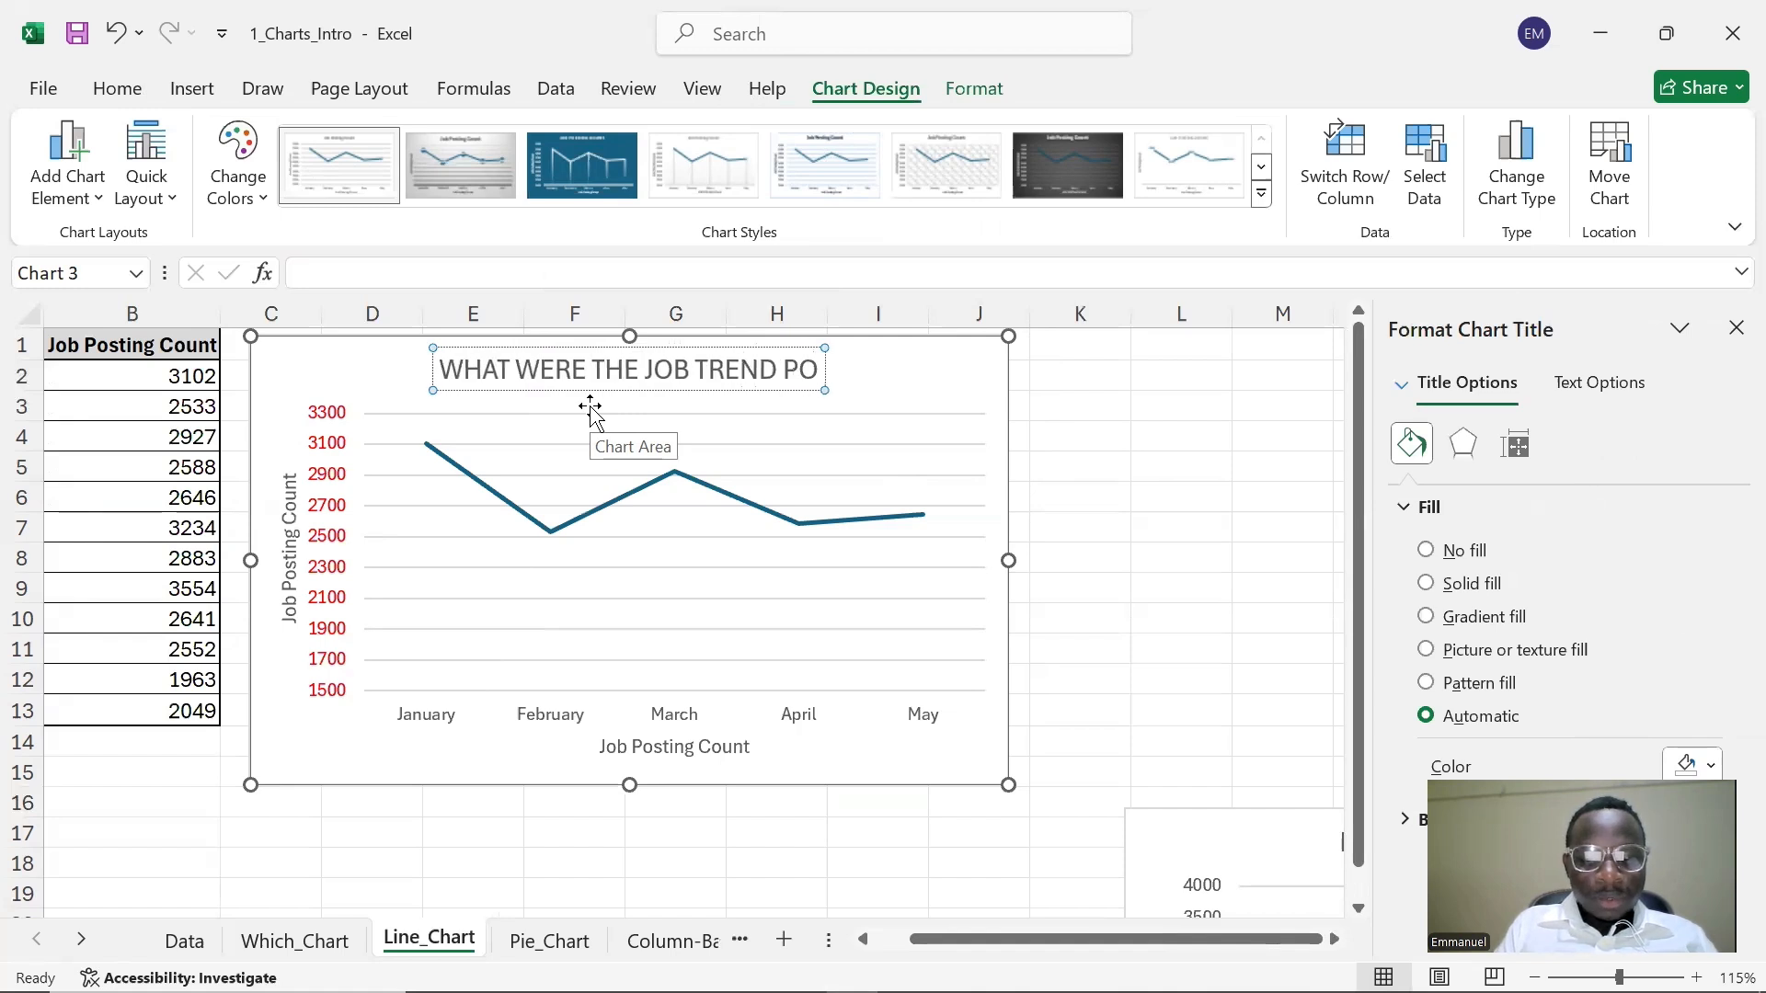
type("STING I")
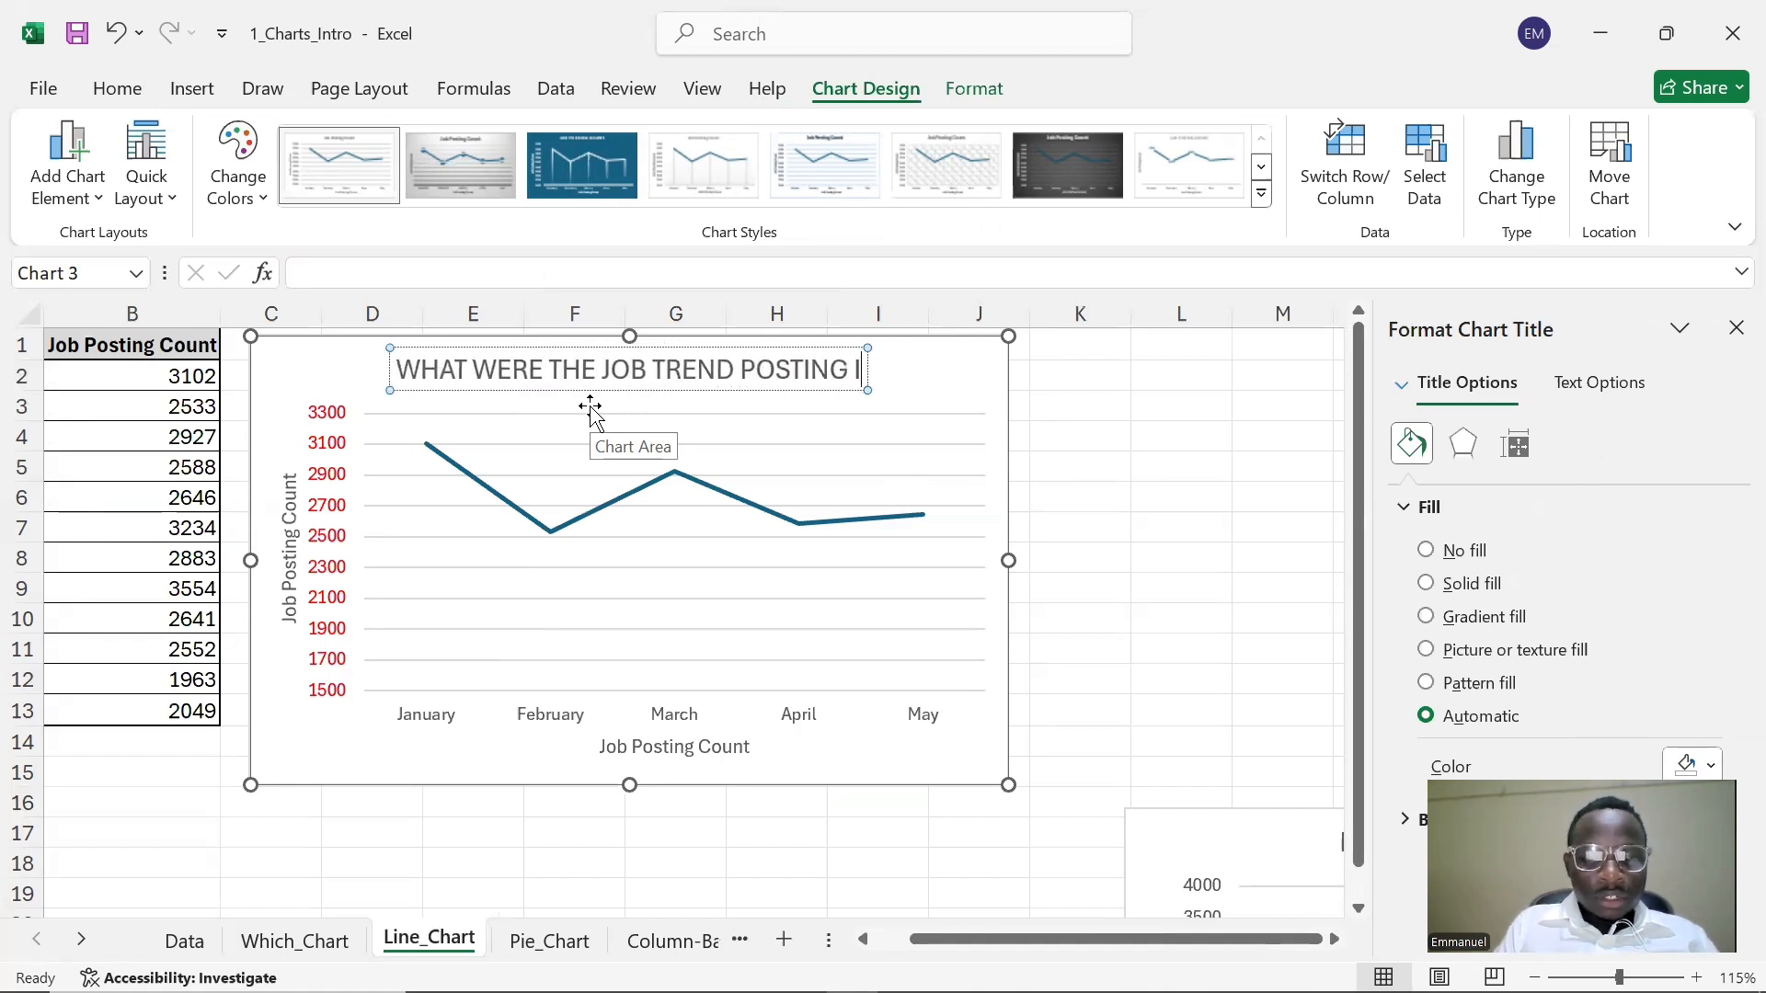
type("N 2024")
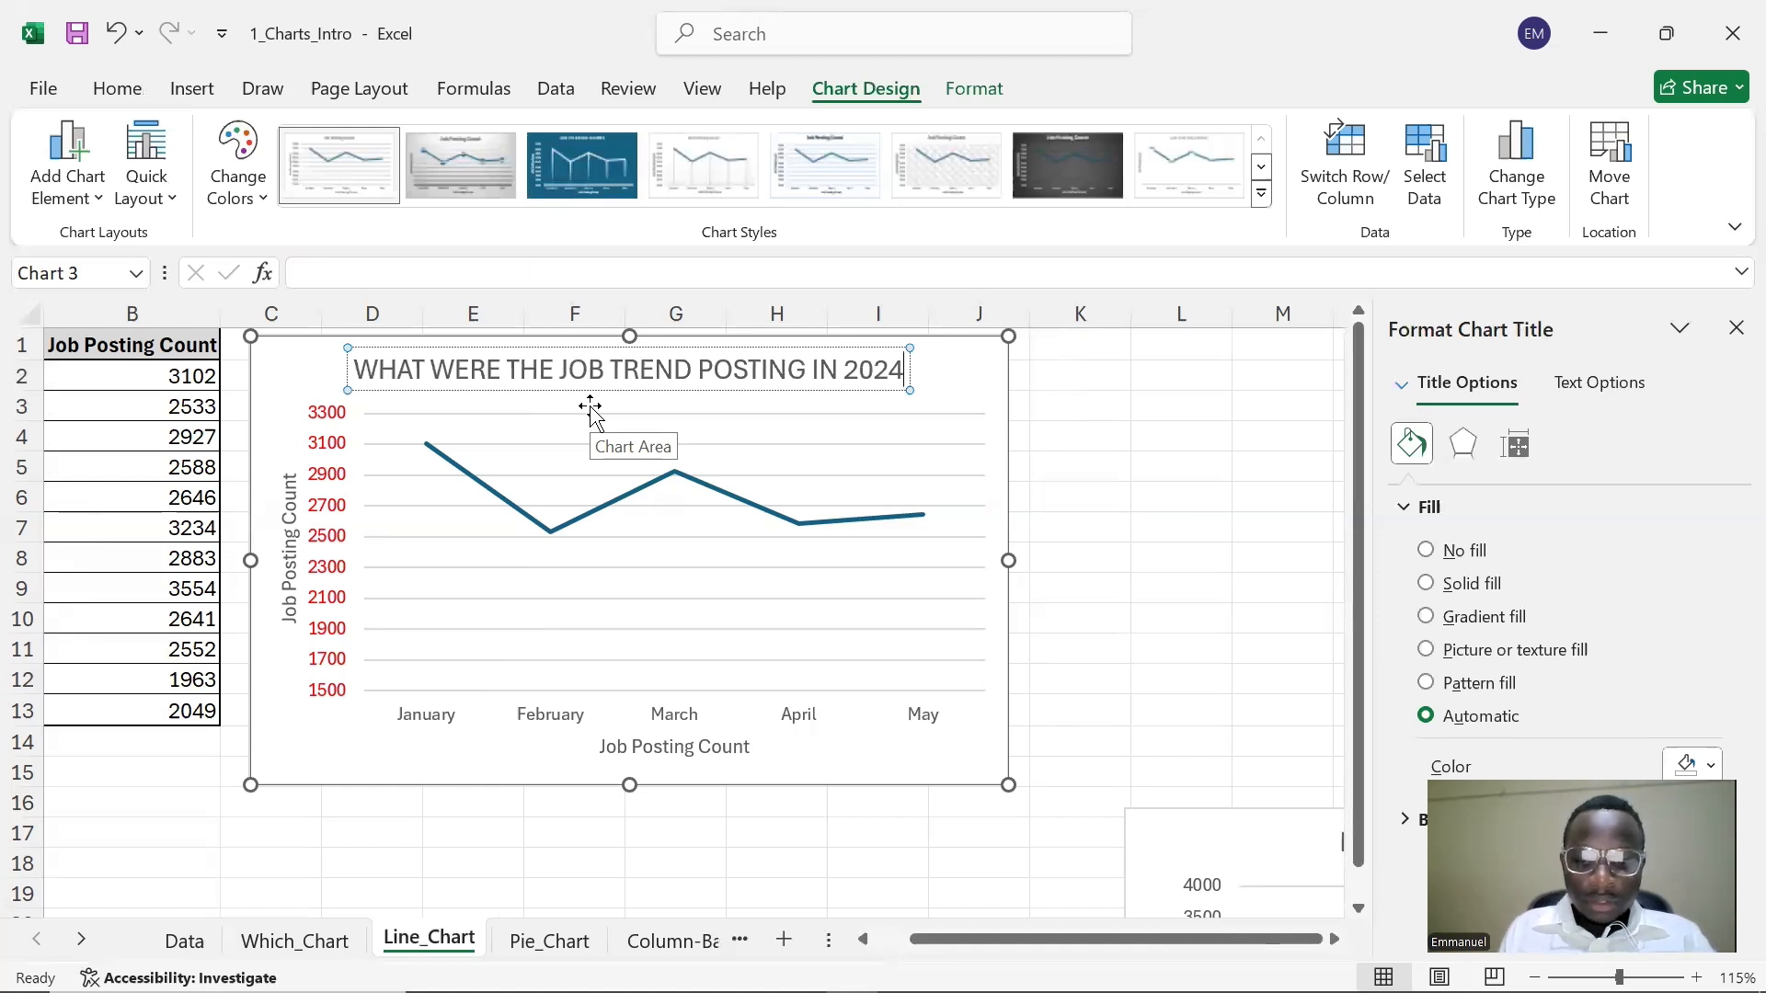
type("?")
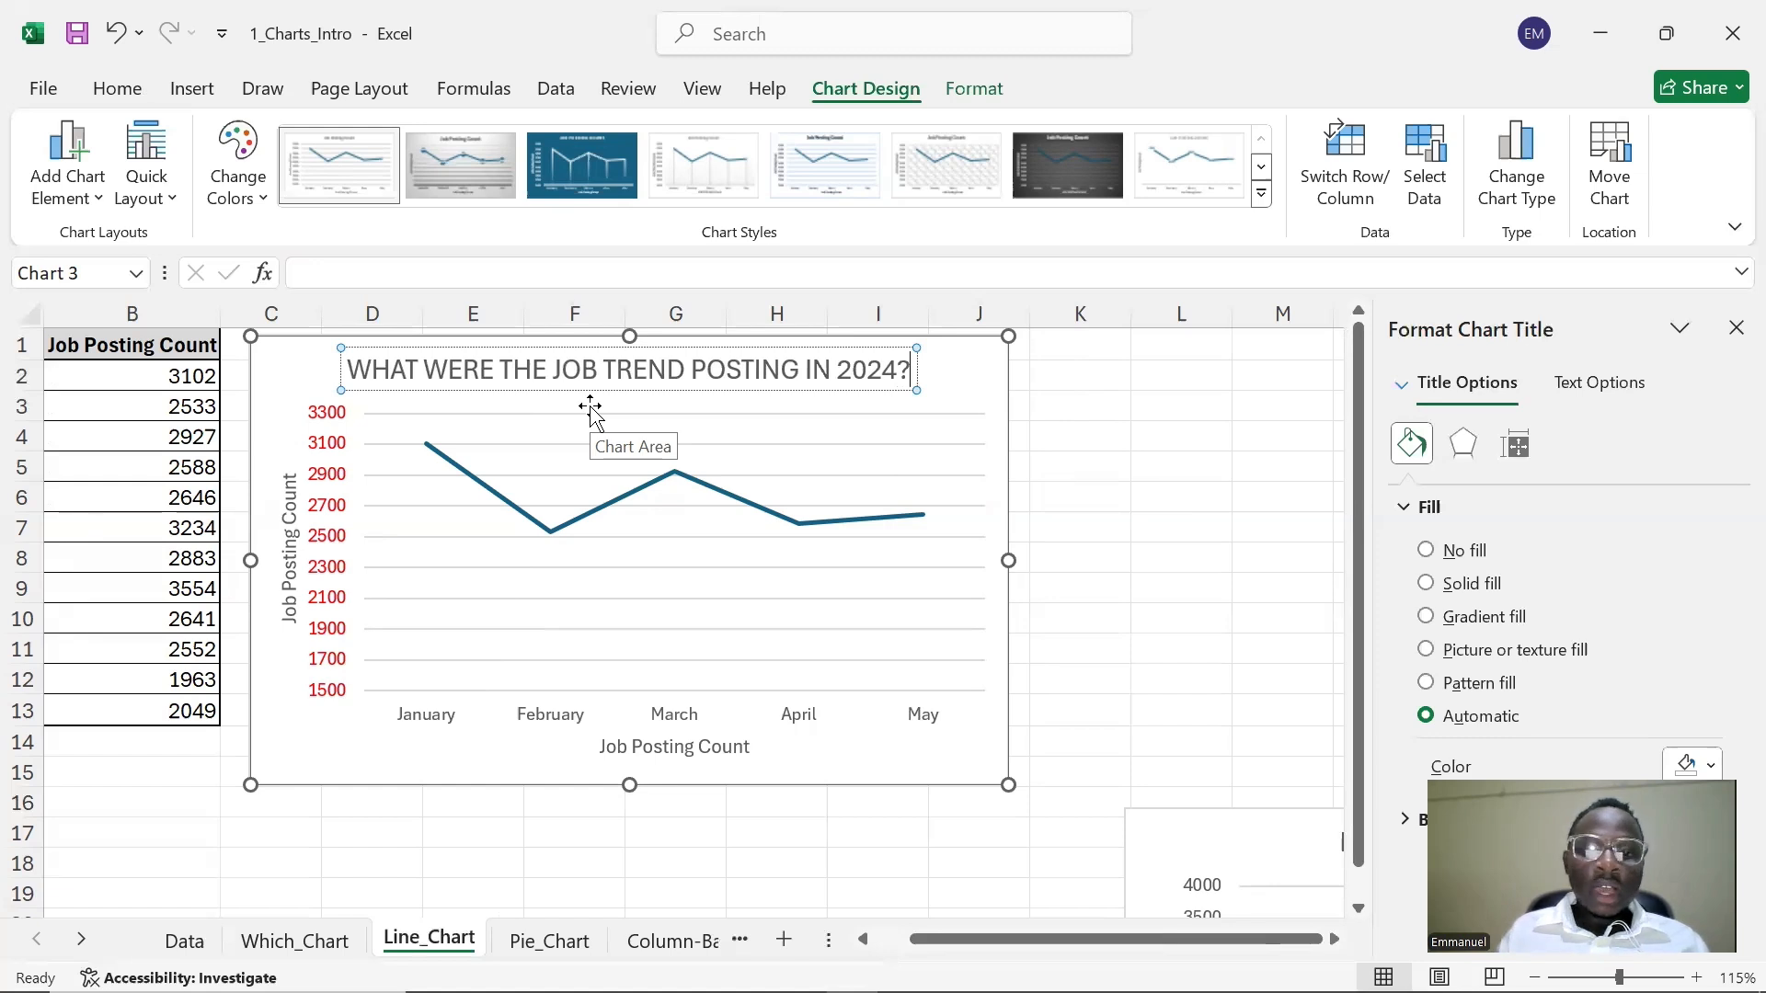
left_click(1139, 436)
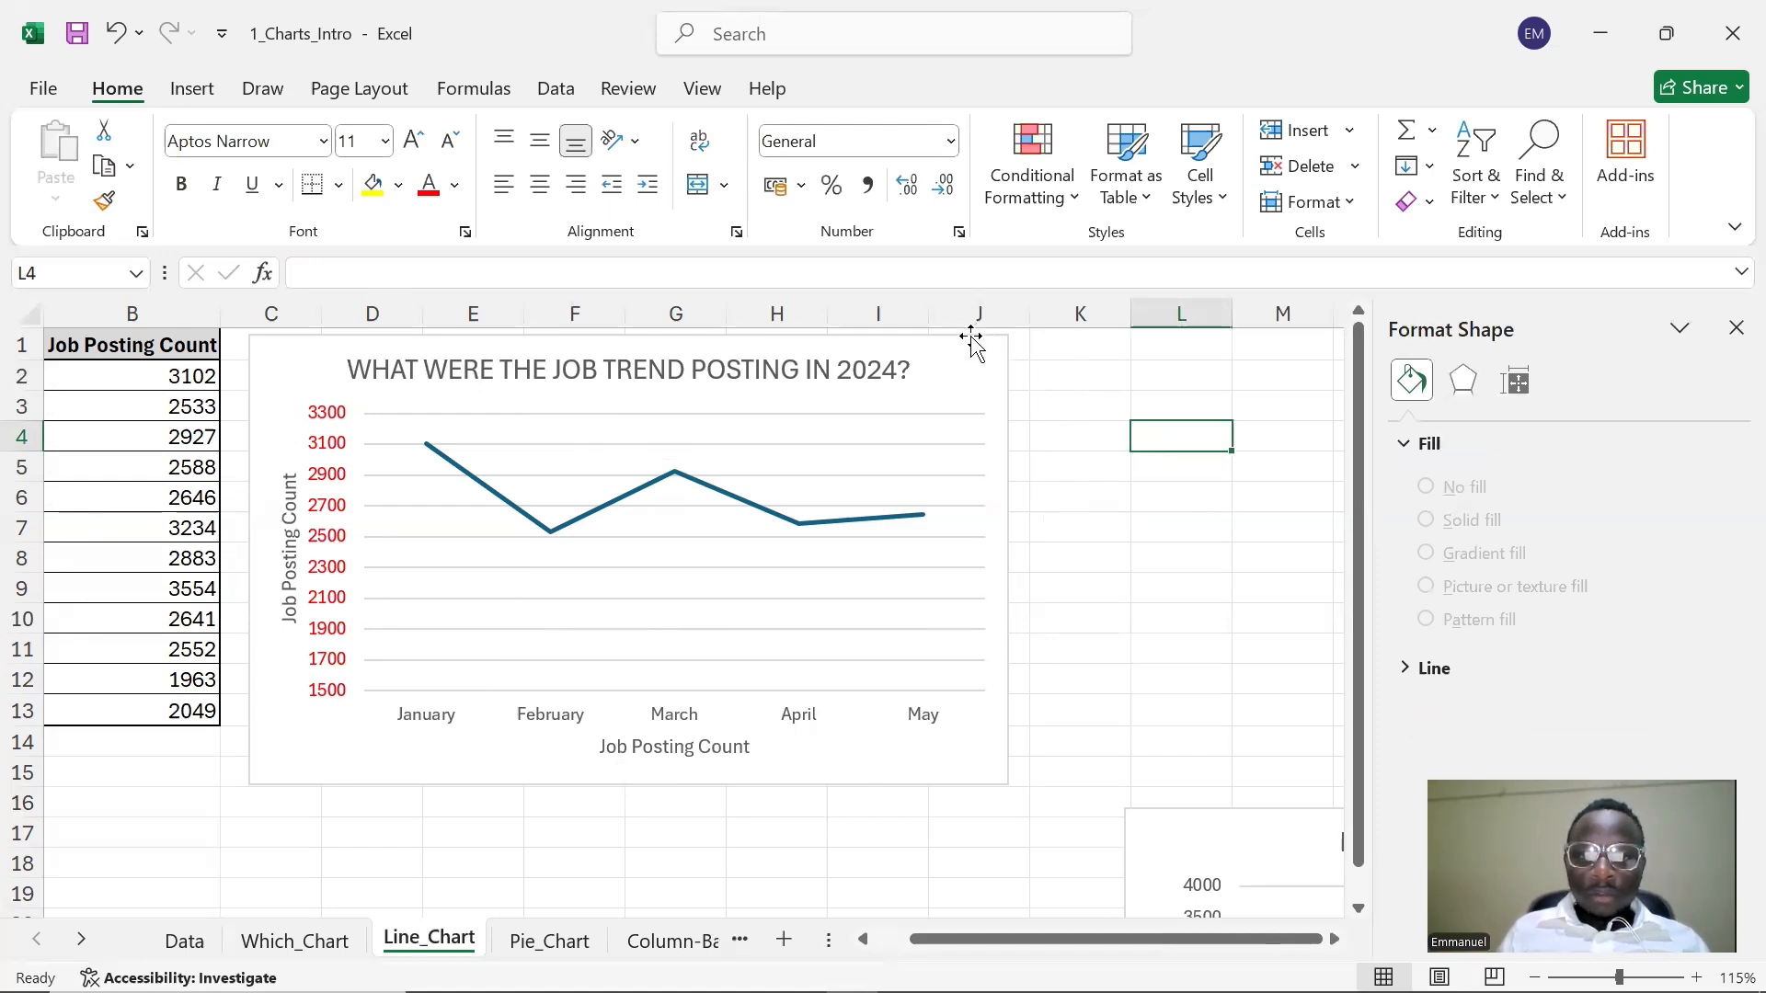
- Move the line chart slightly down and to the right on the sheet, and add data labels to its line
left_click_drag(994, 442, 1035, 488)
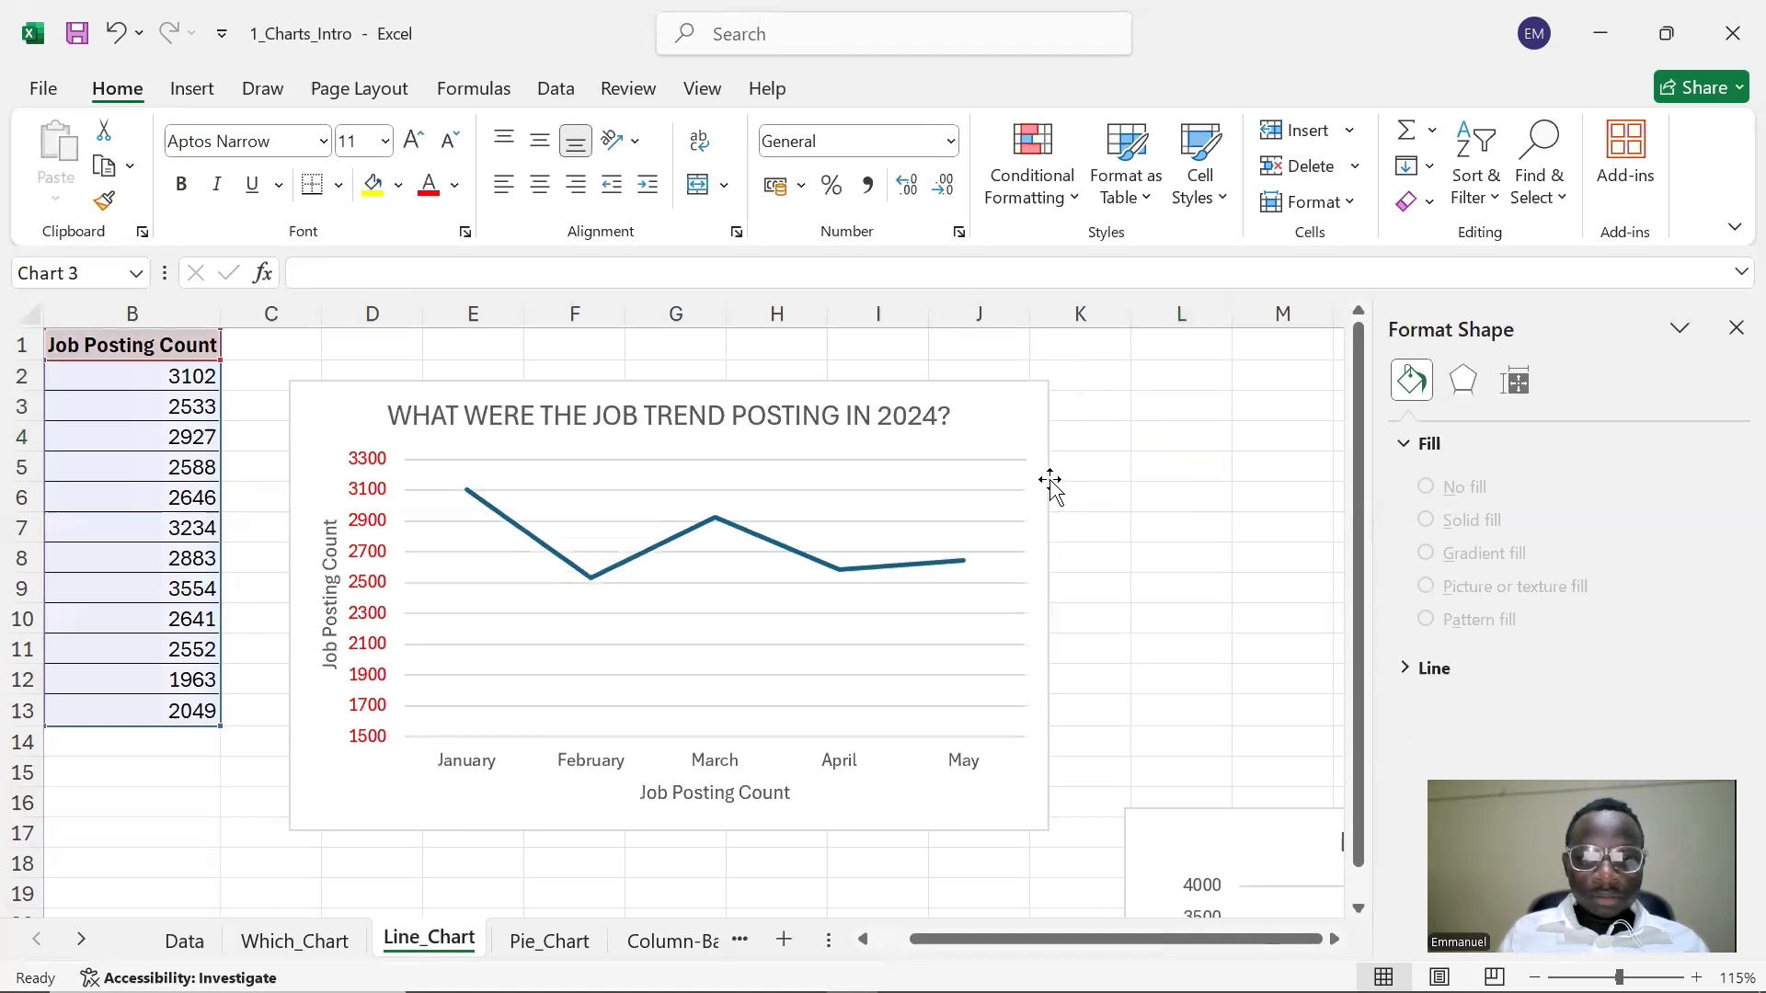
left_click(1081, 399)
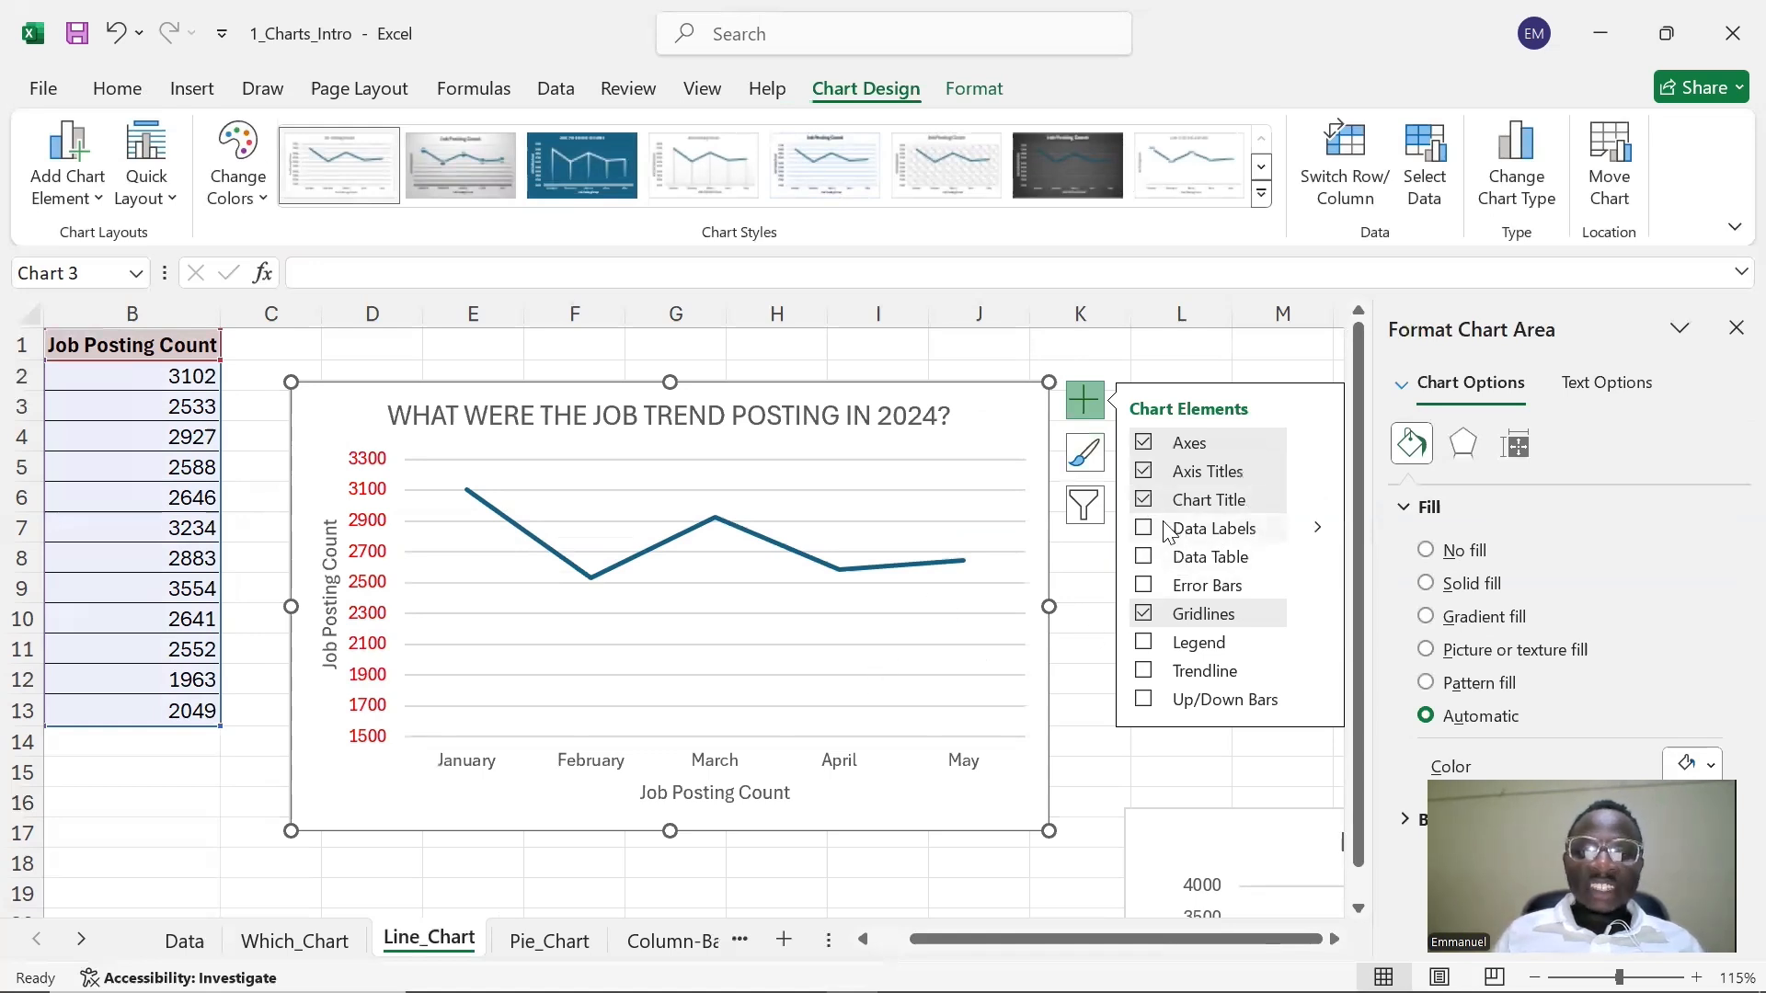
left_click(1143, 529)
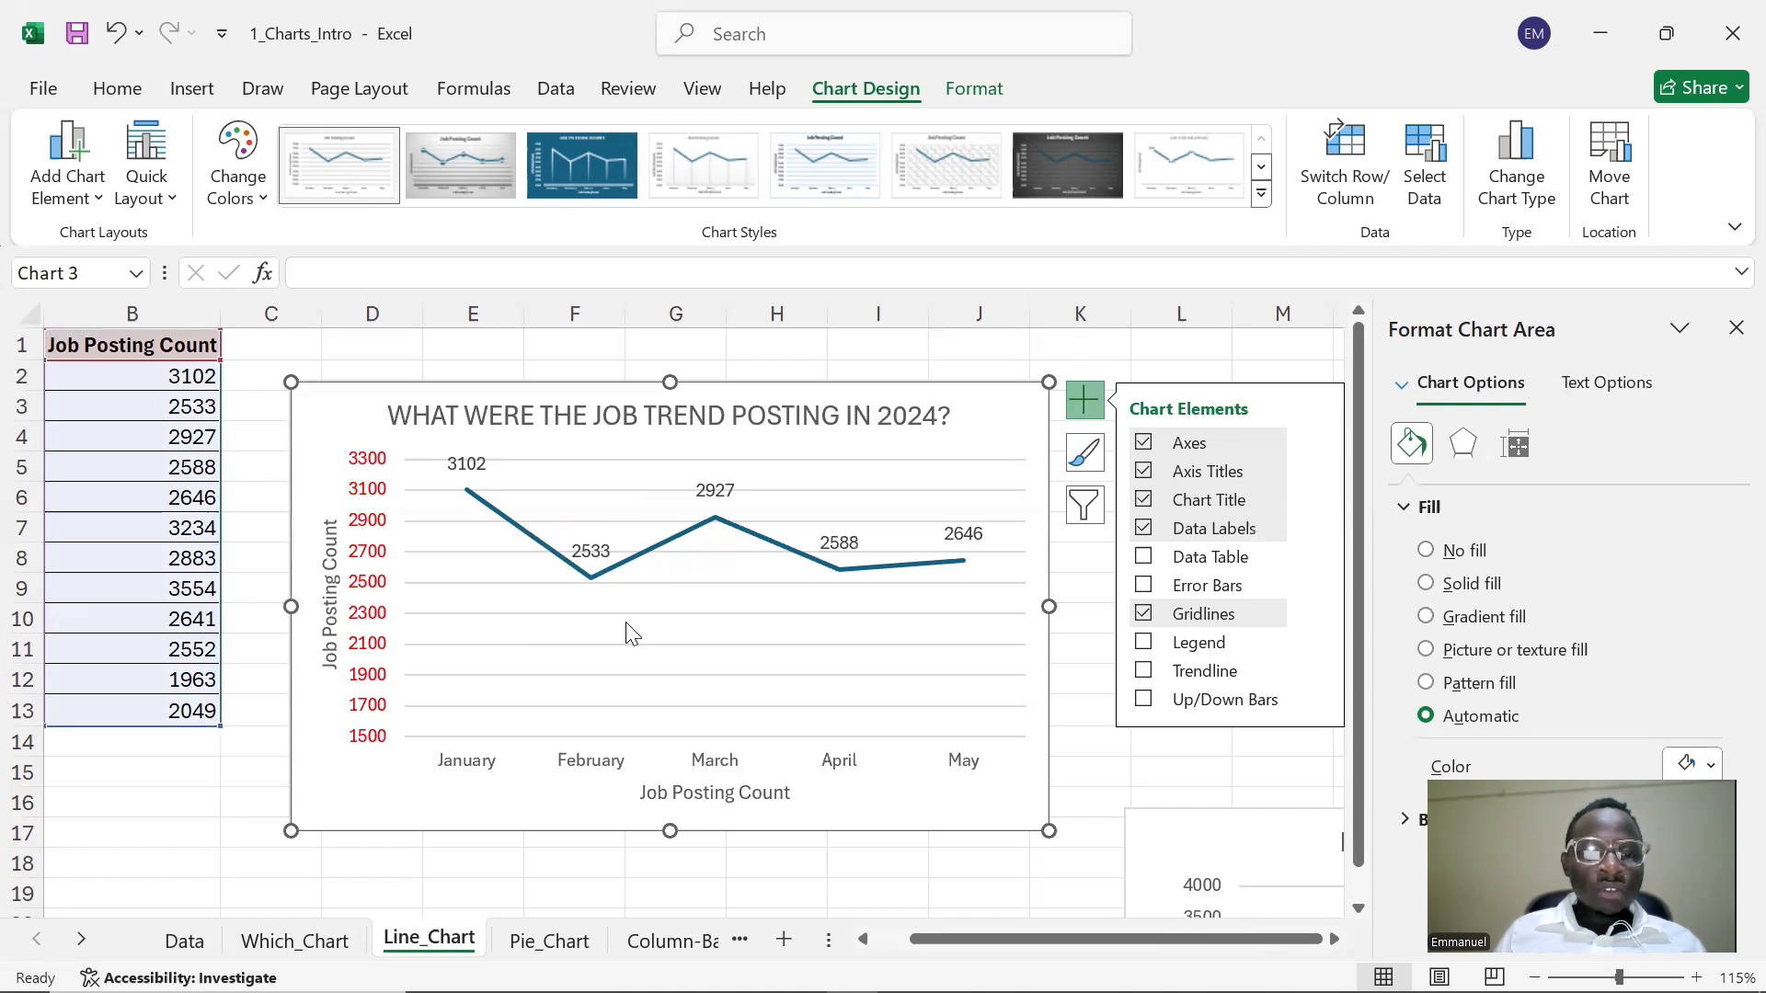
- Add a trendline and a data table to the job posting line chart
mouse_move(592, 583)
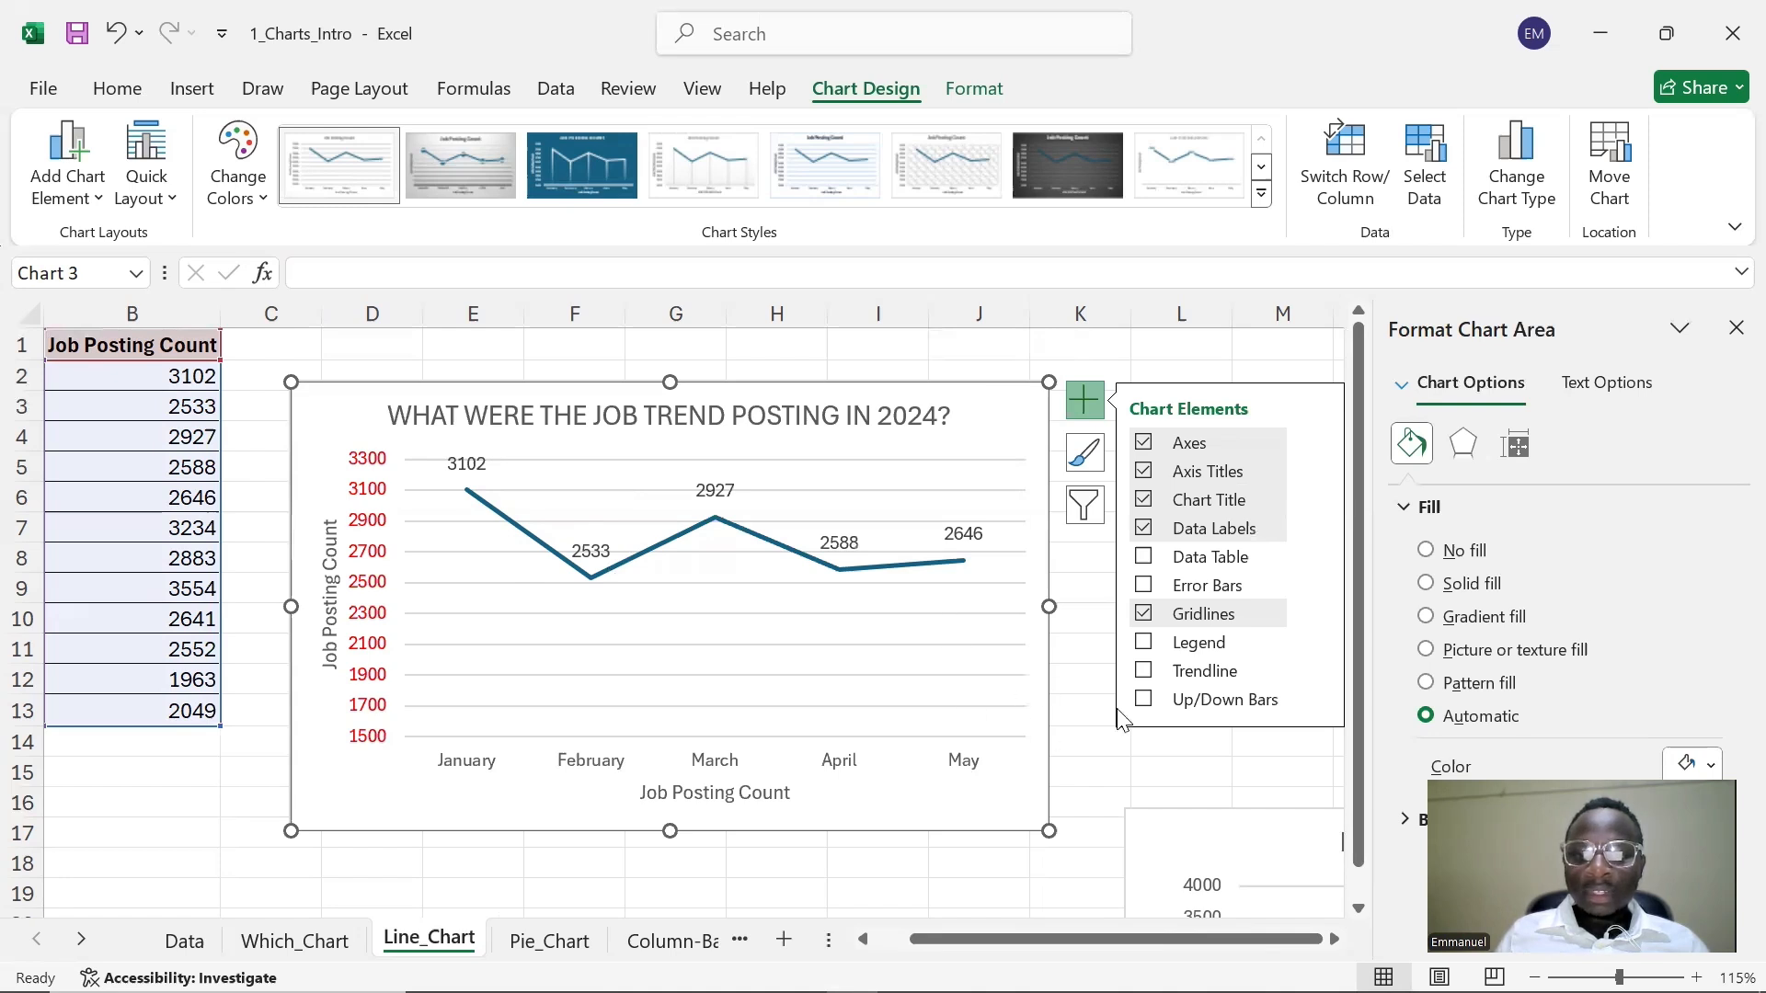
left_click(1143, 671)
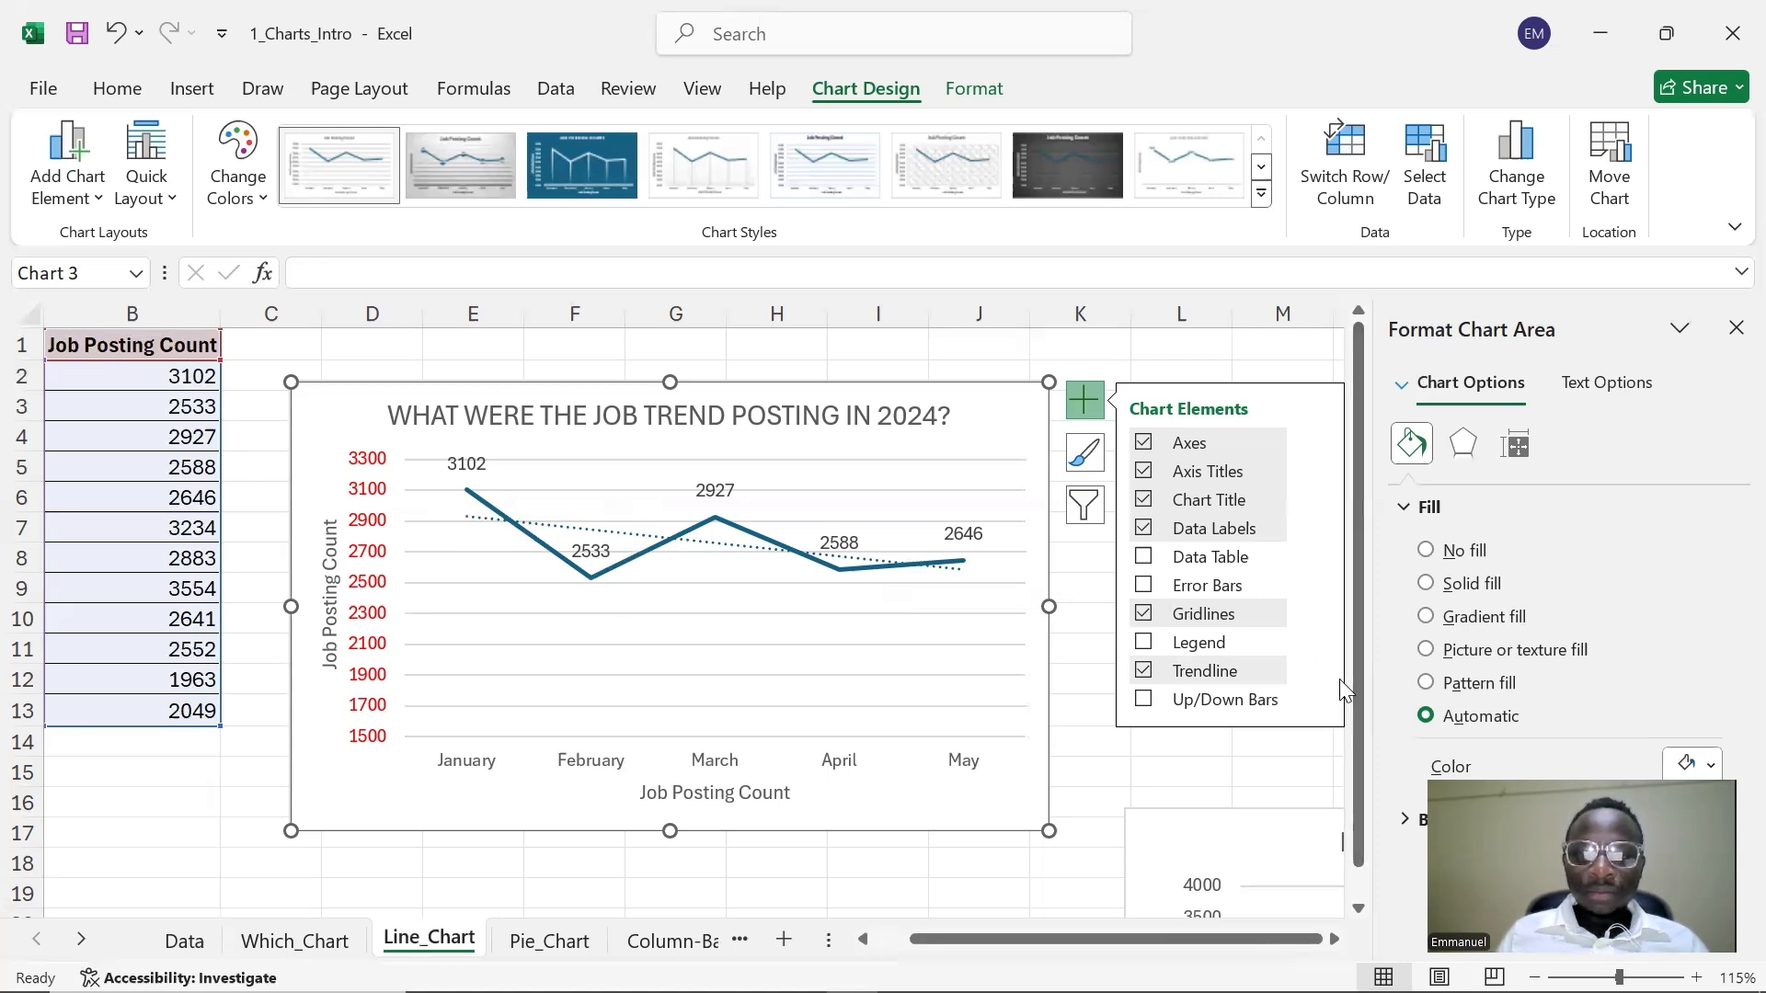
left_click(1201, 560)
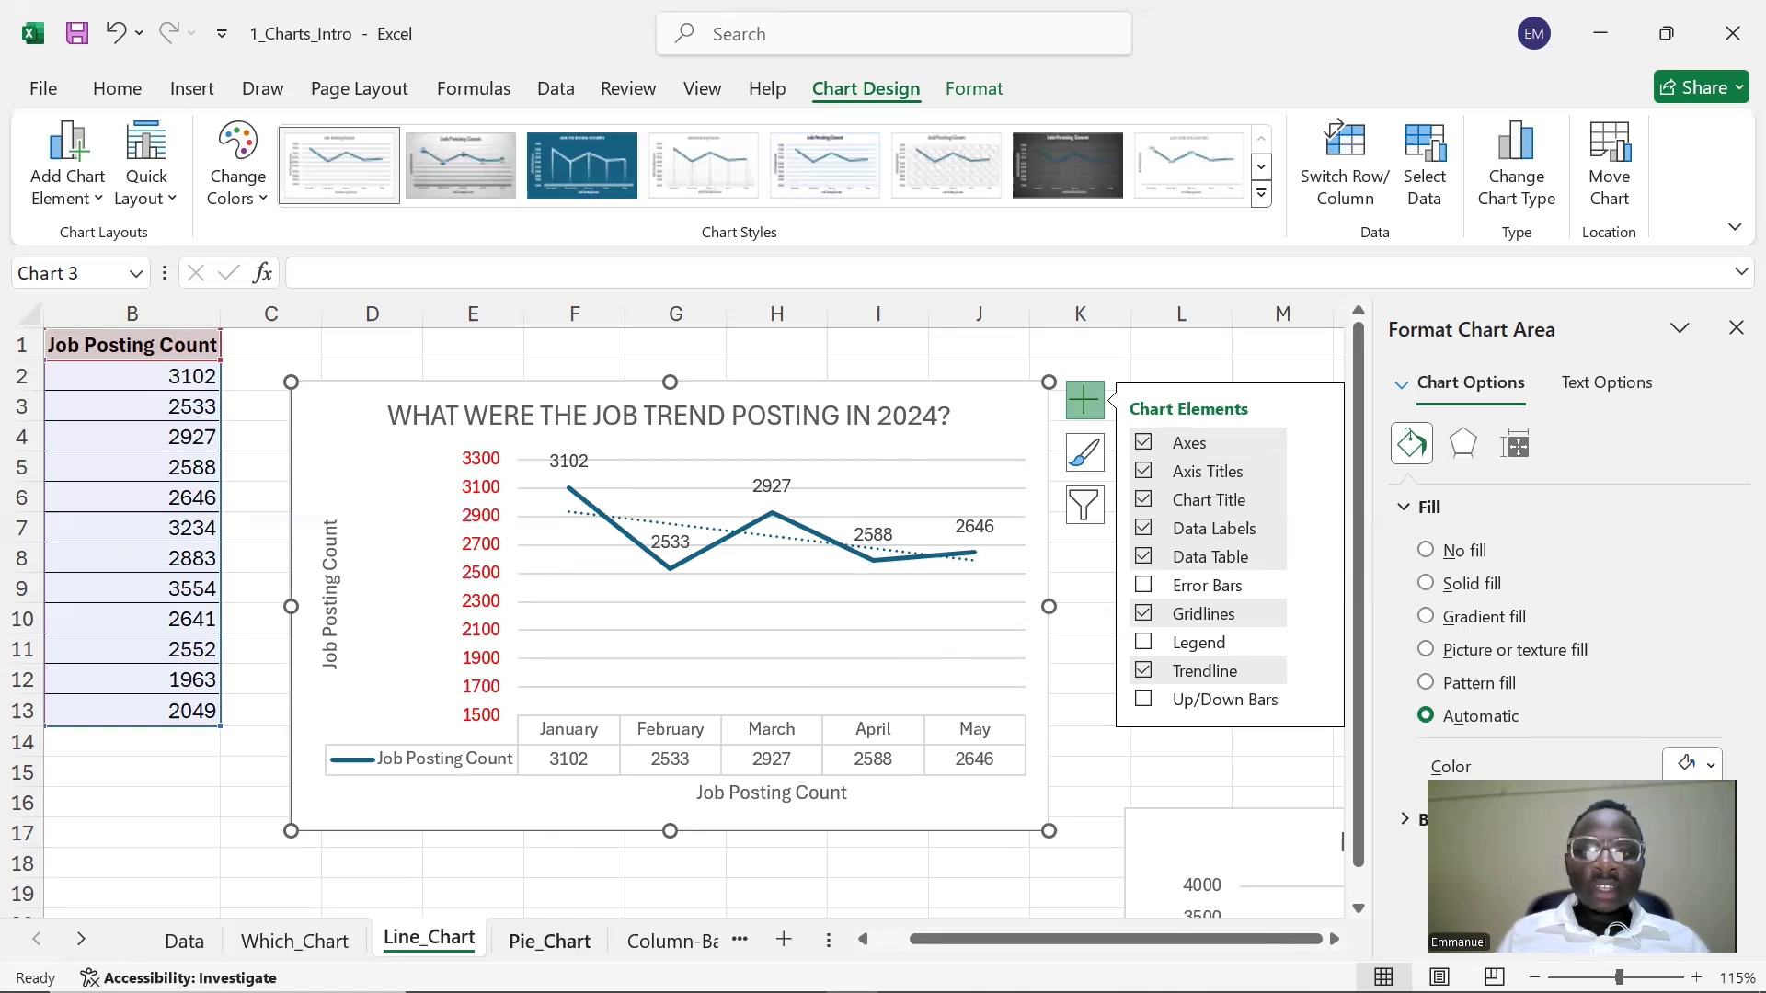
- On the Pie_Chart sheet, insert the recommended pie chart from the two degree categories in A2:A3 and their percentages in C2:C3
left_click(549, 940)
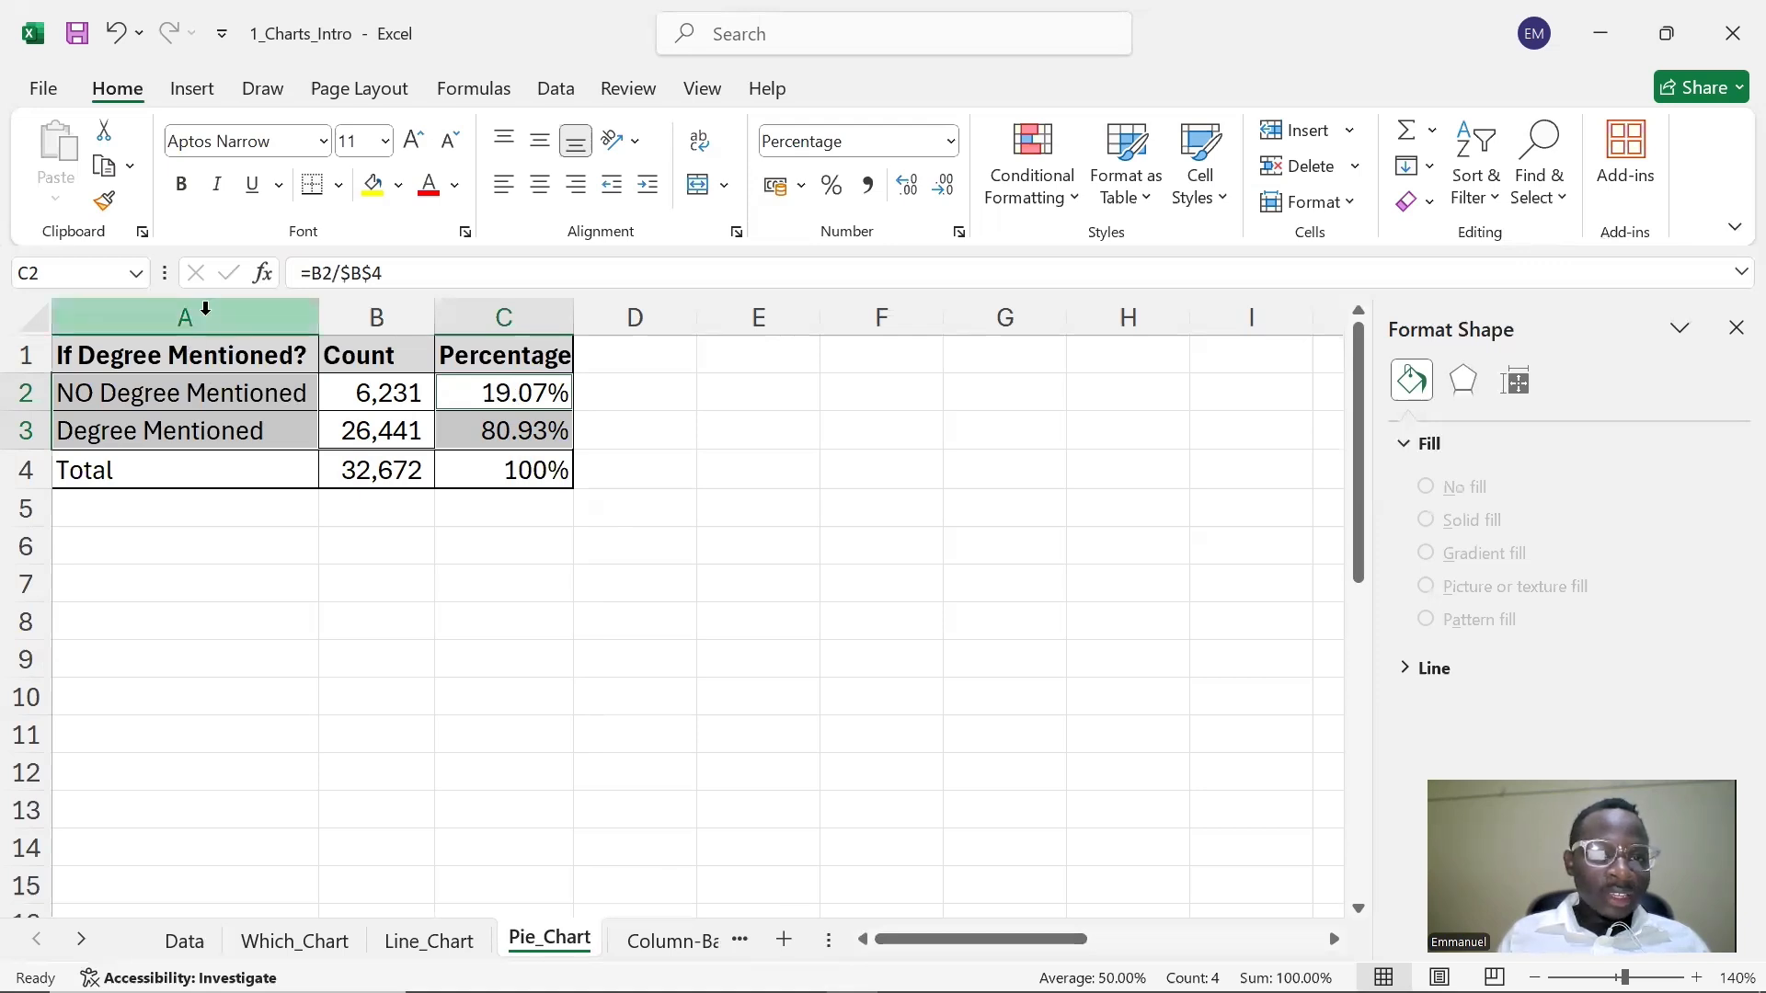
left_click(205, 312)
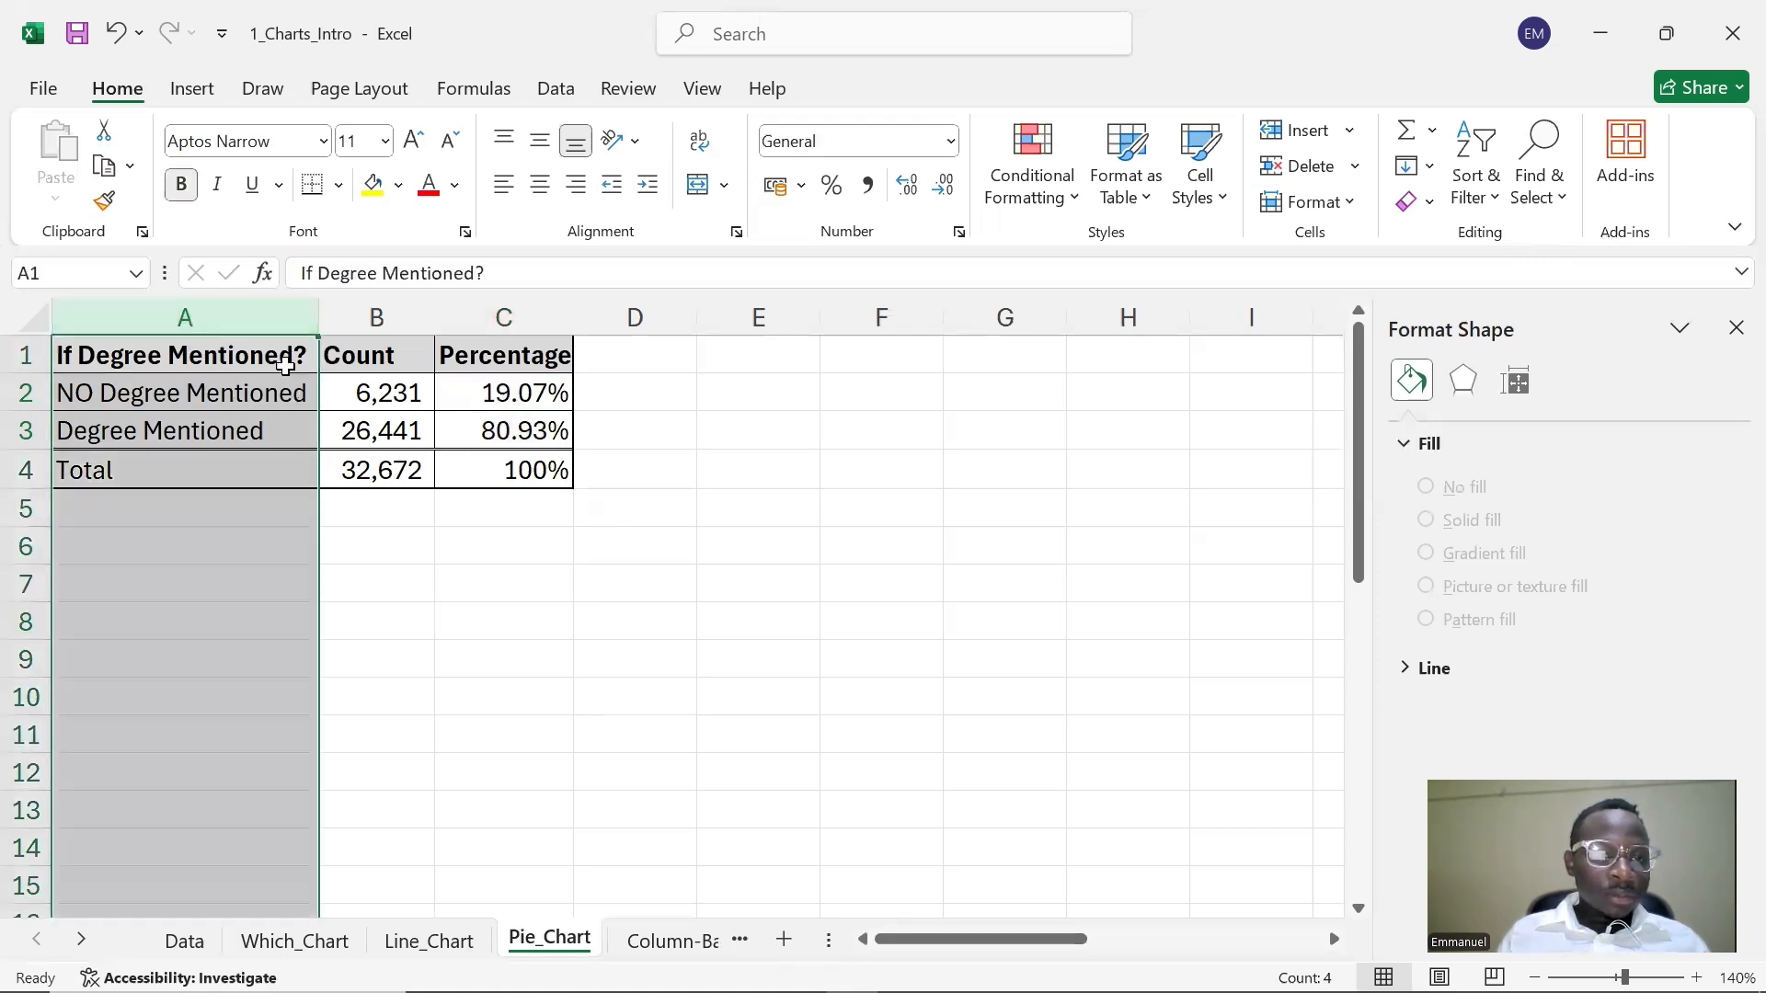
left_click(232, 366)
left_click(188, 387)
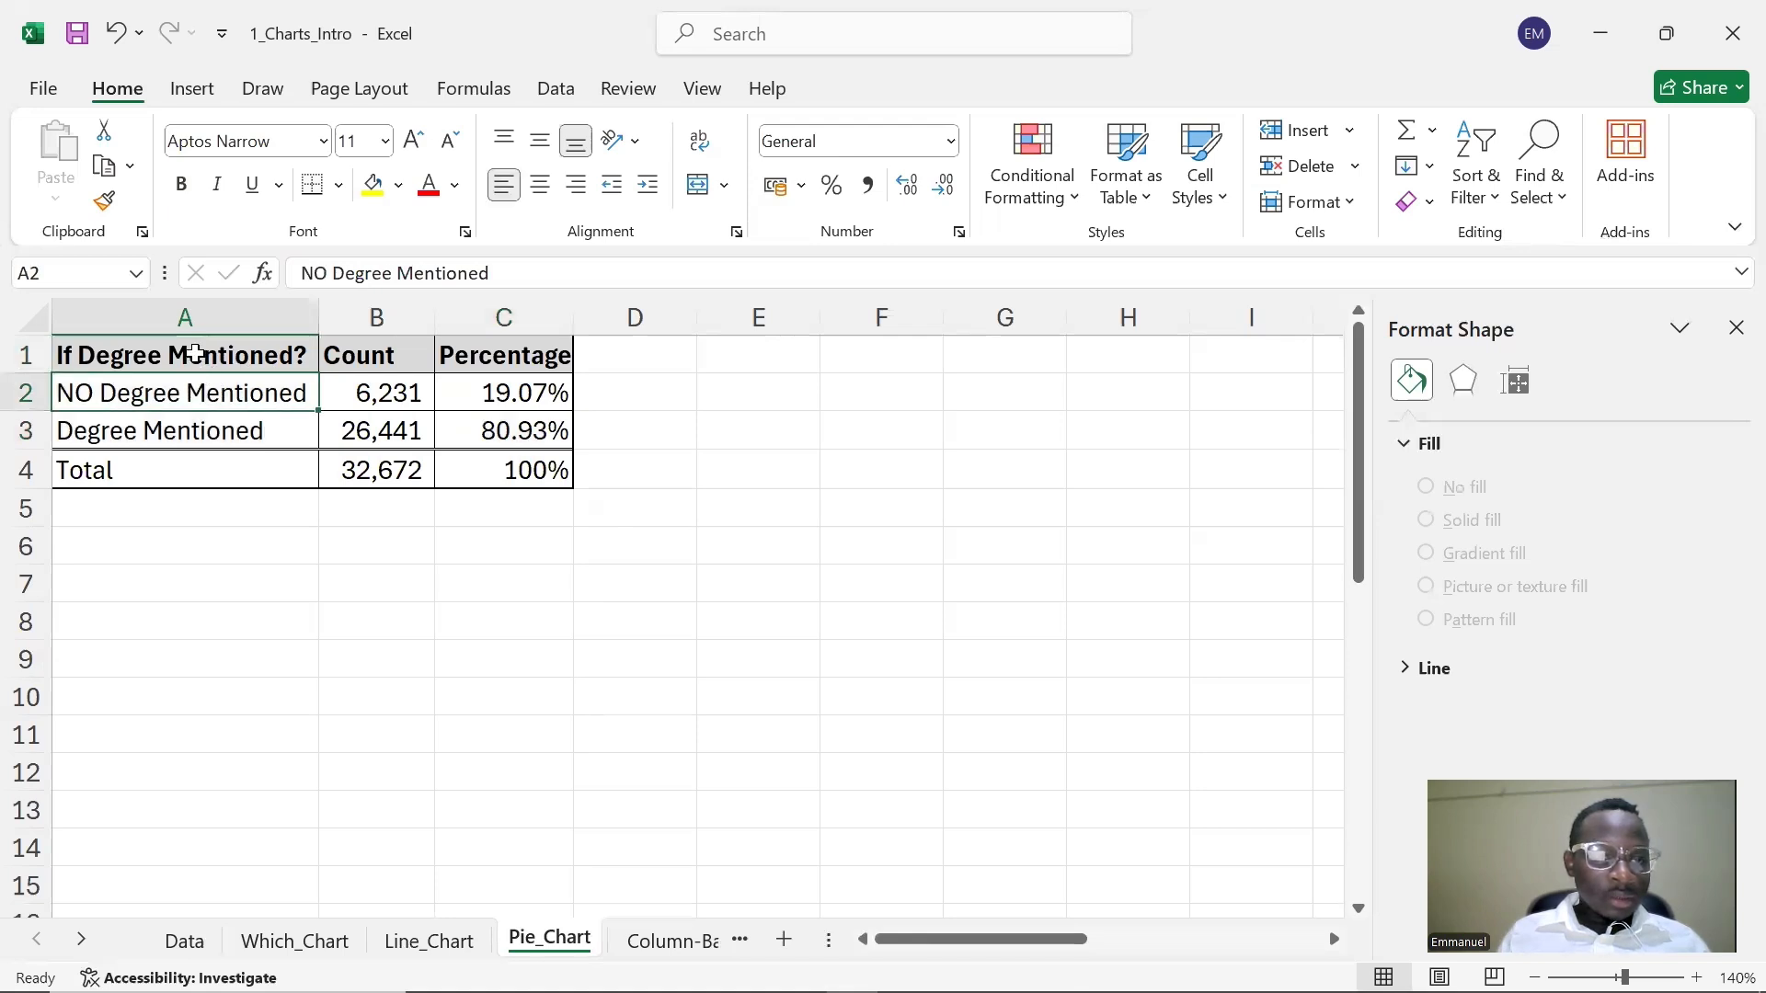
left_click_drag(180, 393, 296, 427)
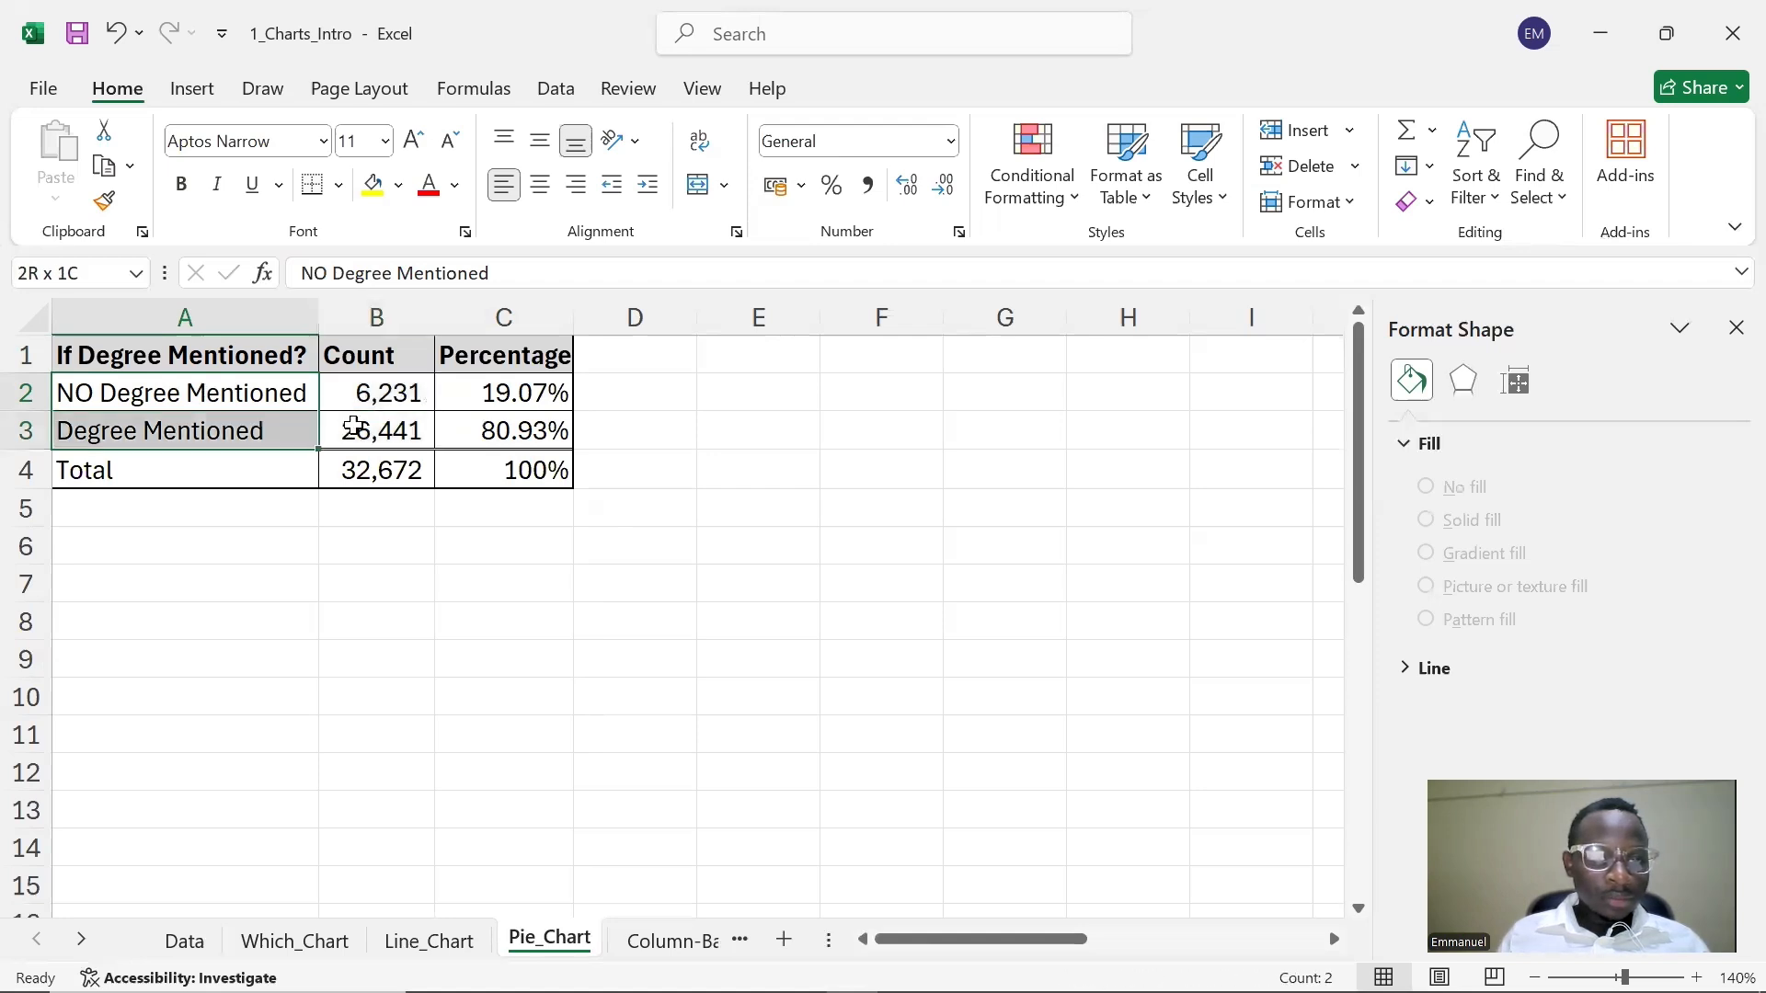
left_click_drag(469, 390, 515, 425)
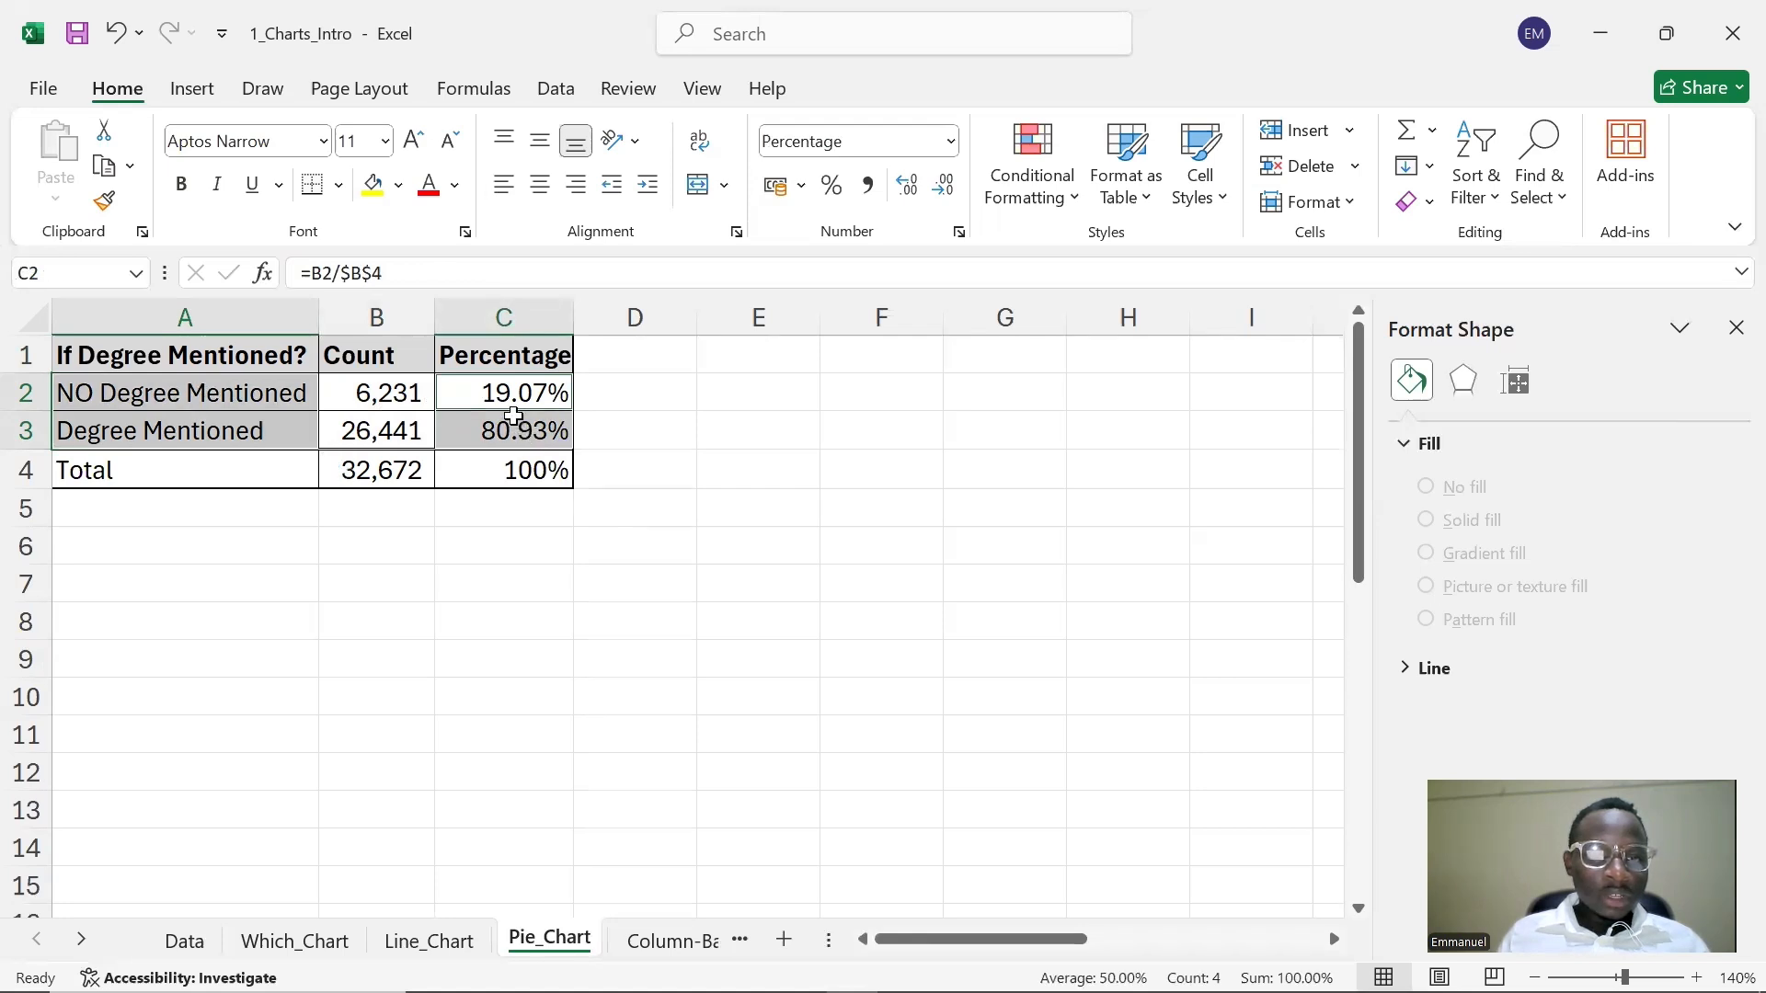
left_click(193, 88)
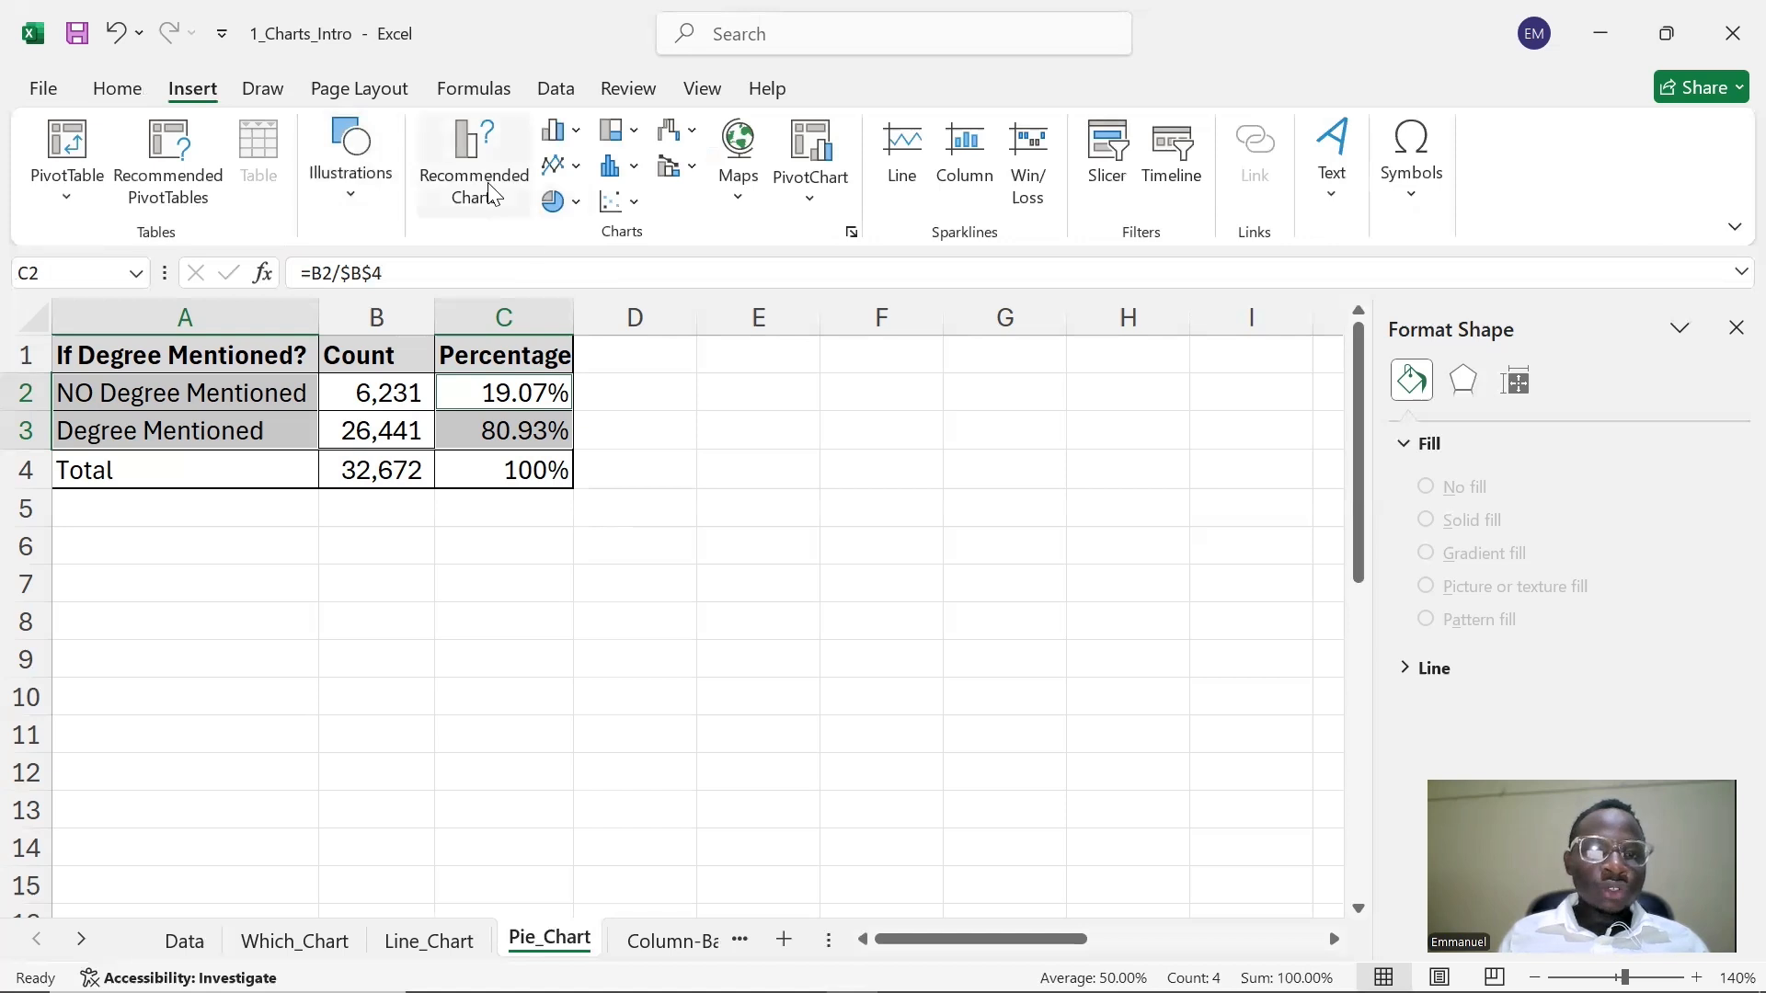
left_click(457, 181)
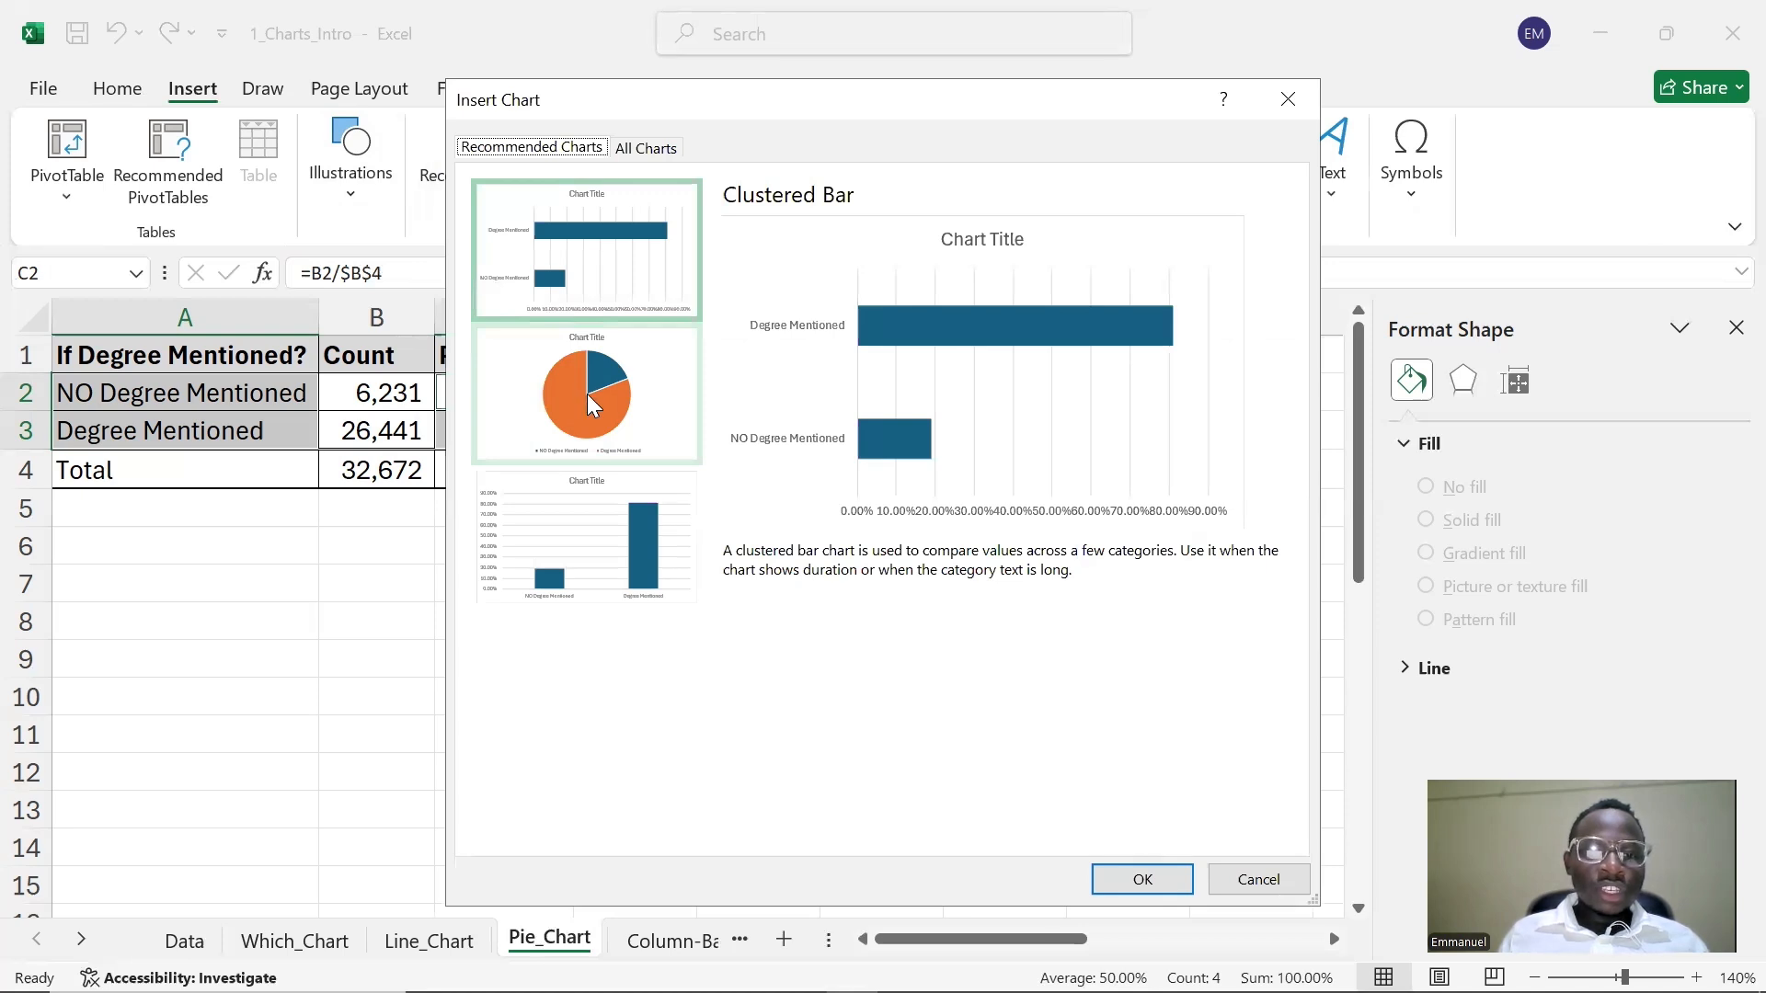
left_click(586, 394)
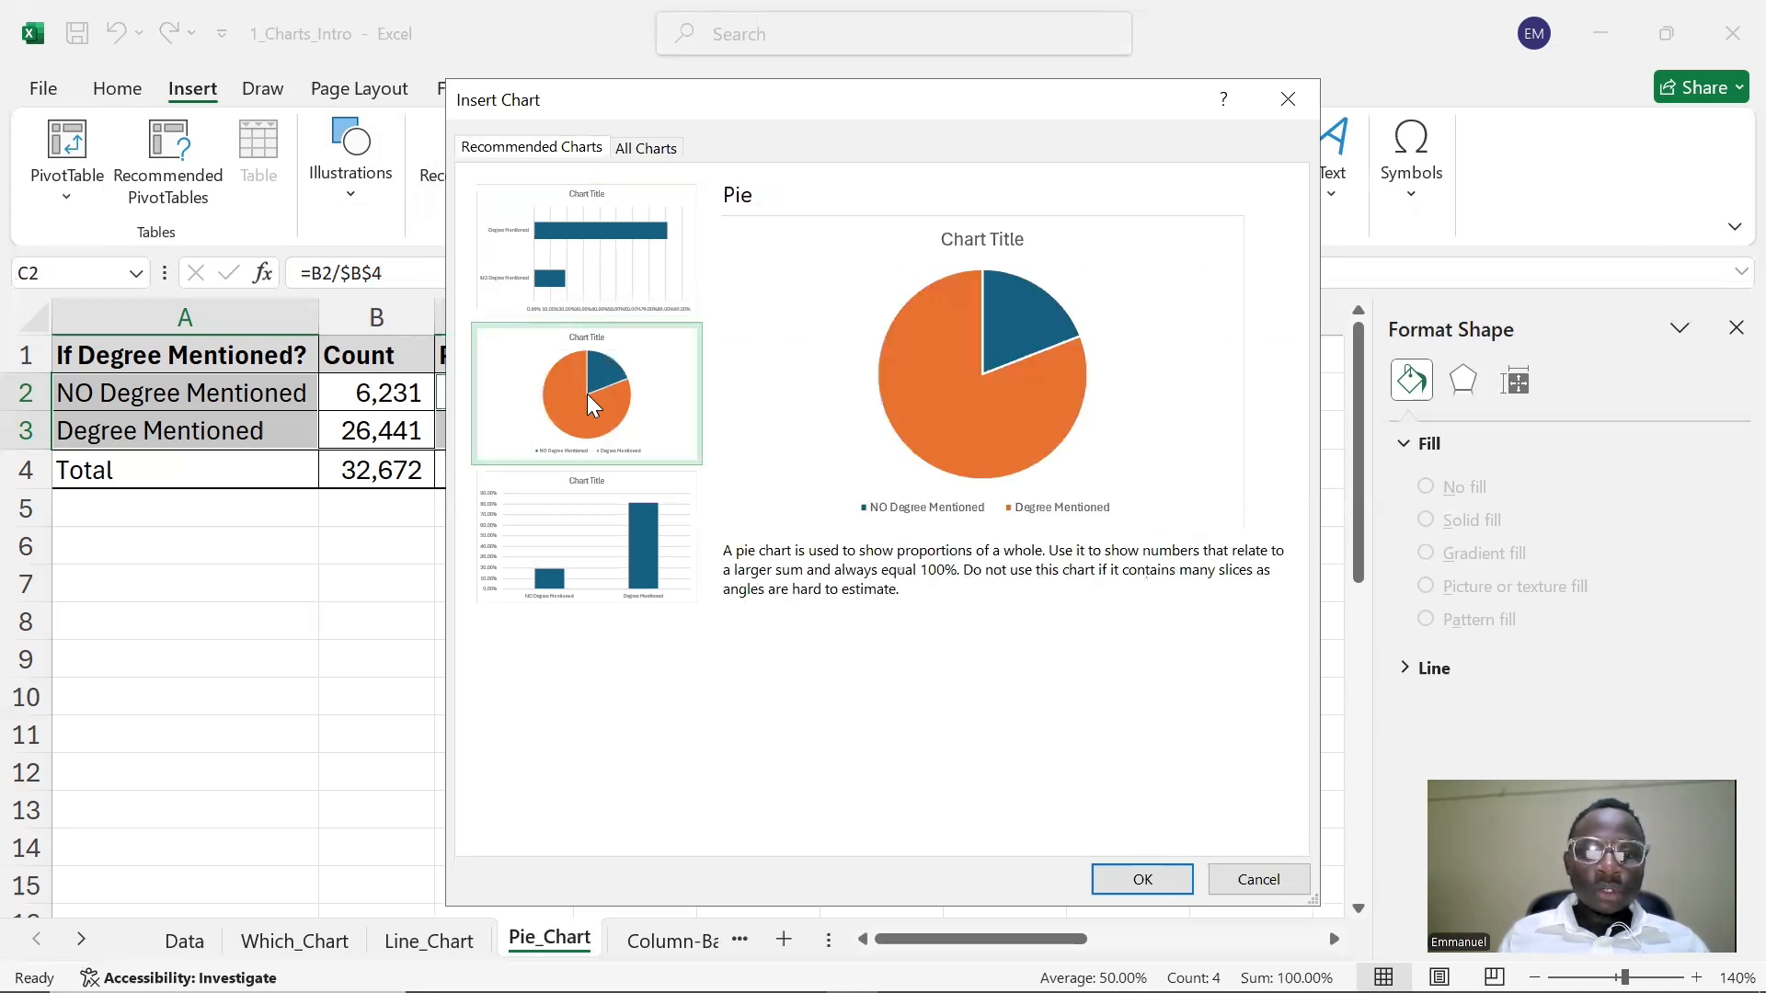
left_click(1122, 880)
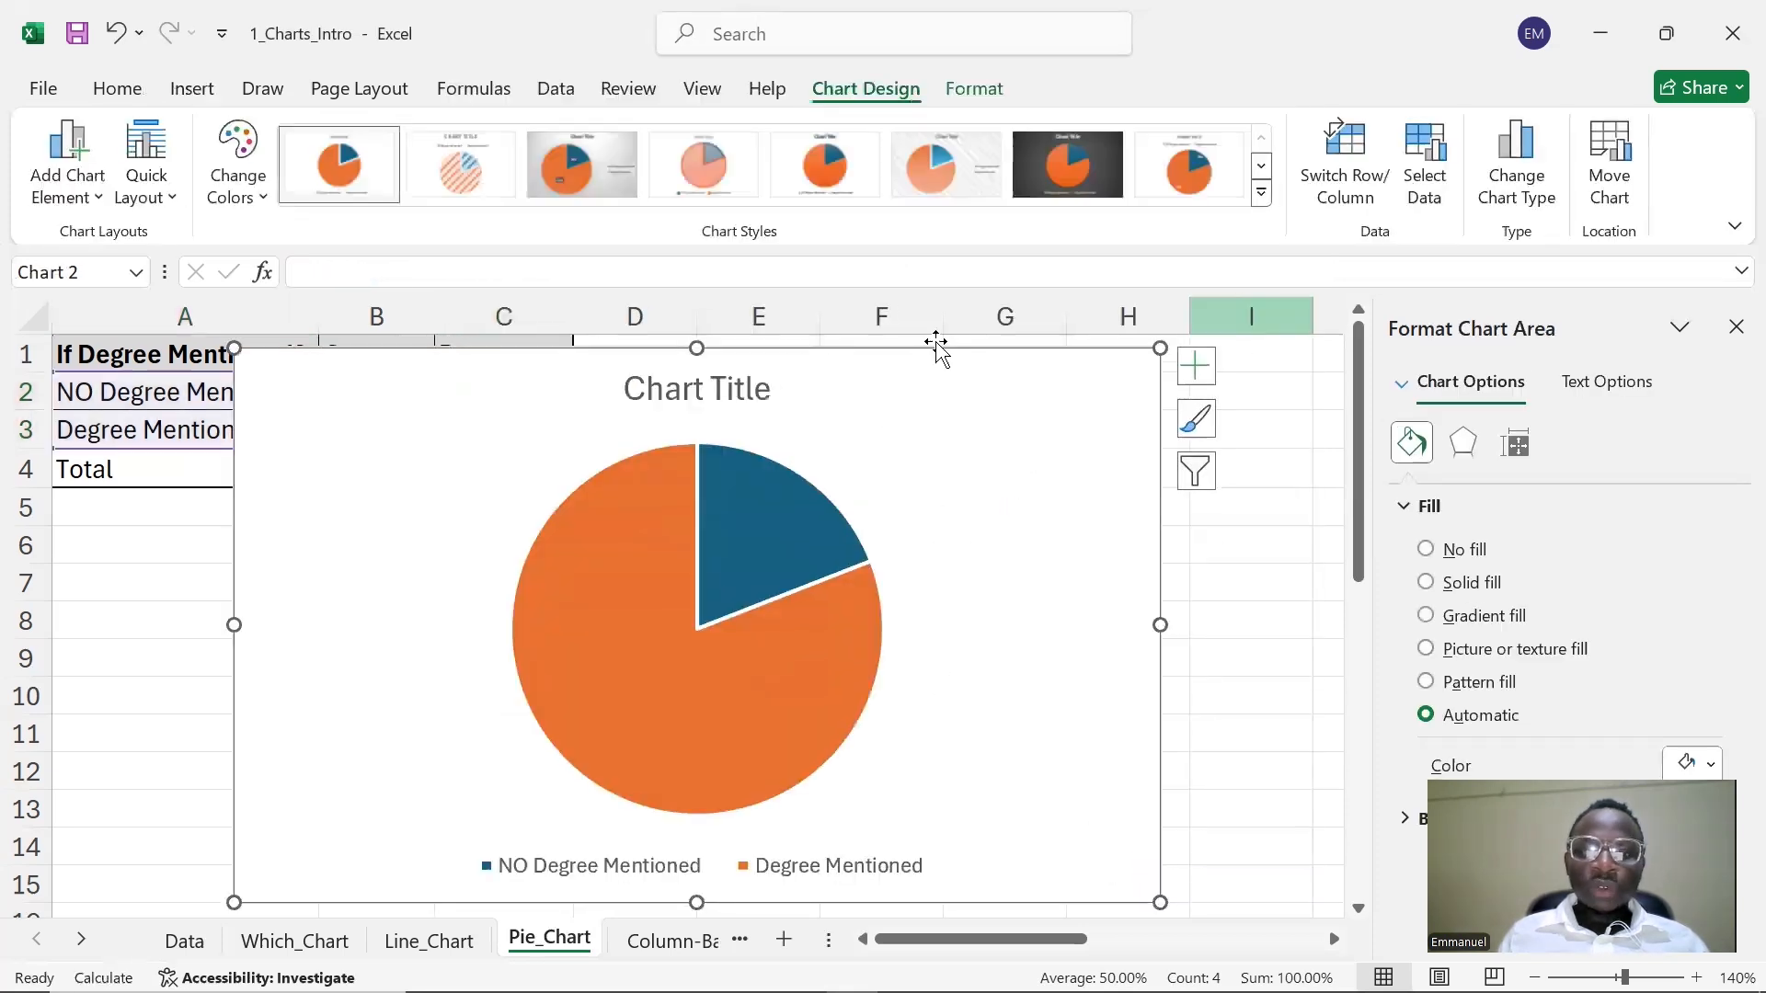
- Move the pie chart below the degree table and close the formatting pane
left_click_drag(926, 346, 1078, 515)
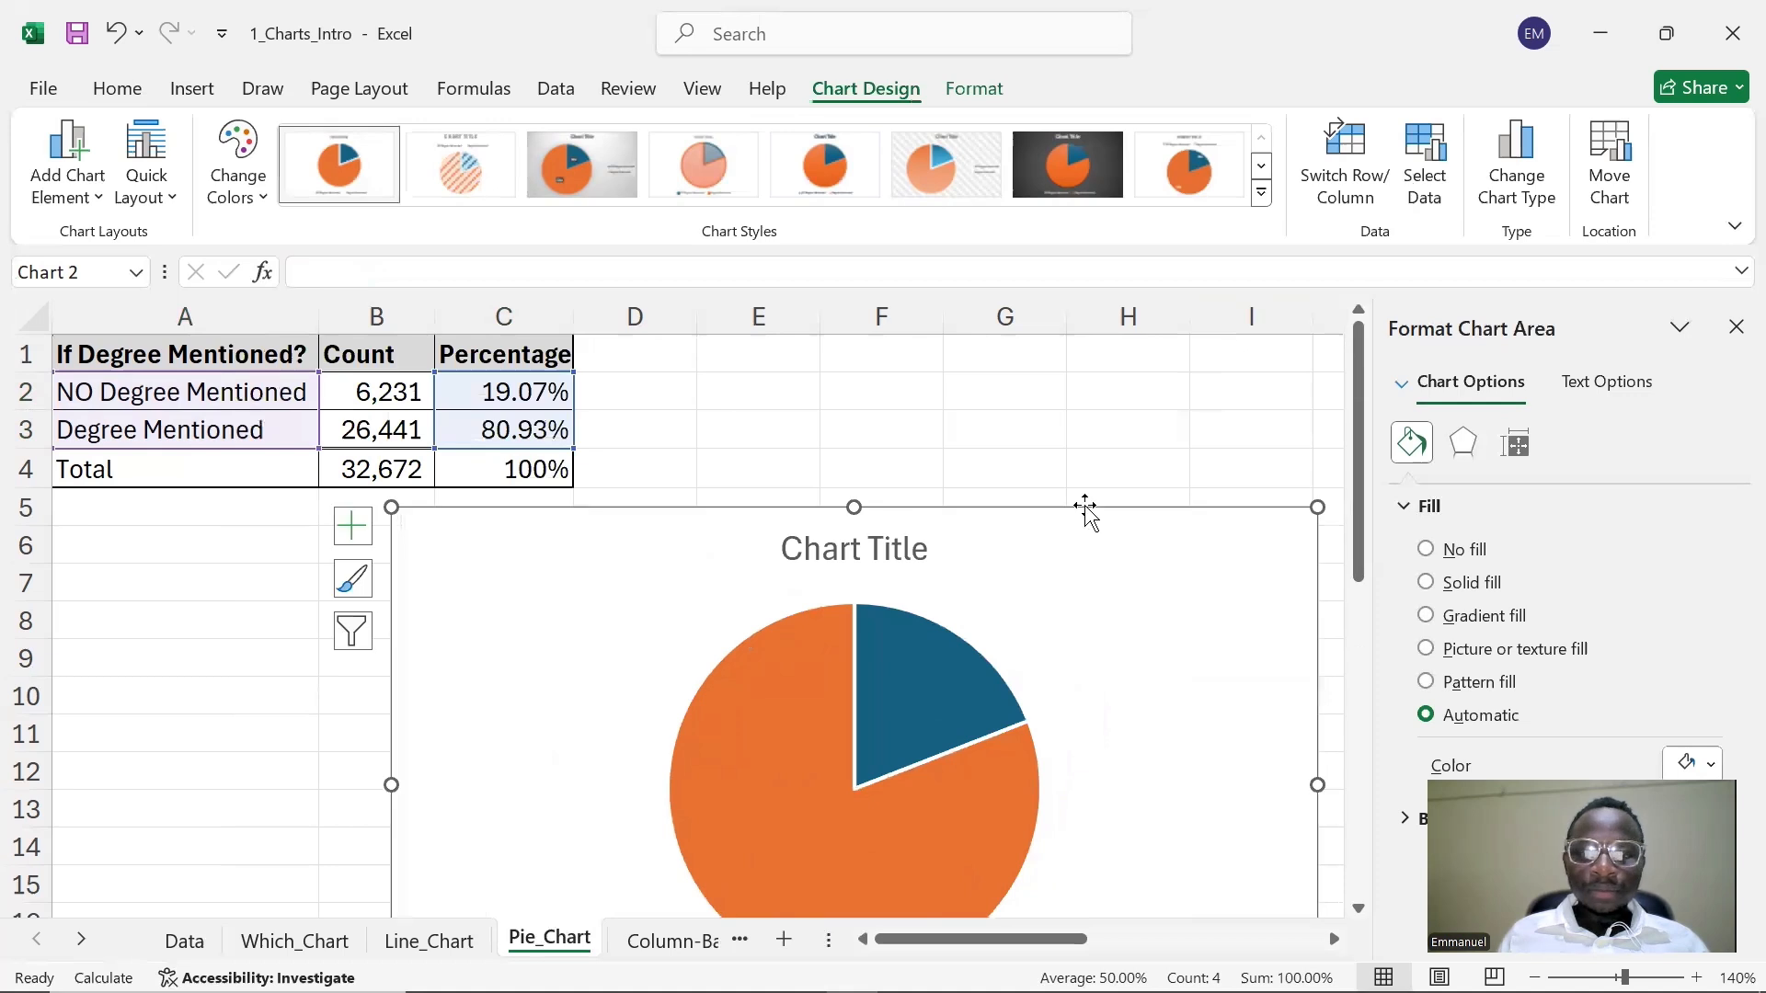
left_click(1737, 327)
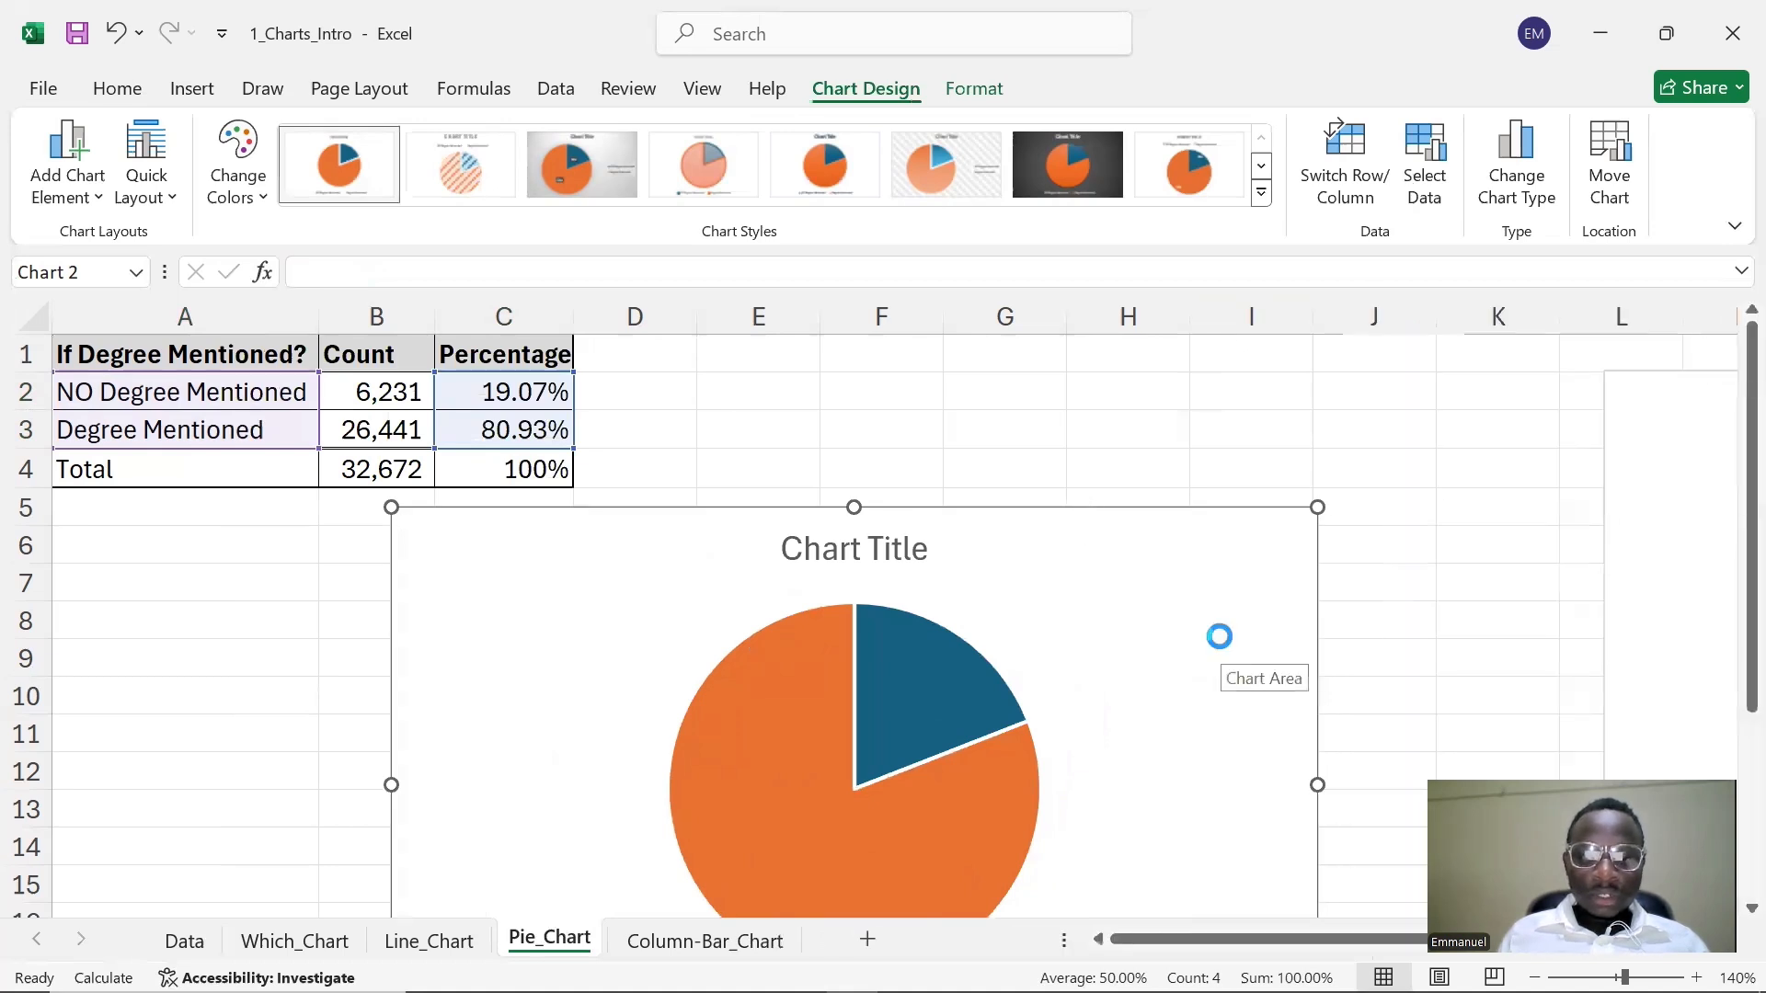
scroll(1220, 639, "down", 2)
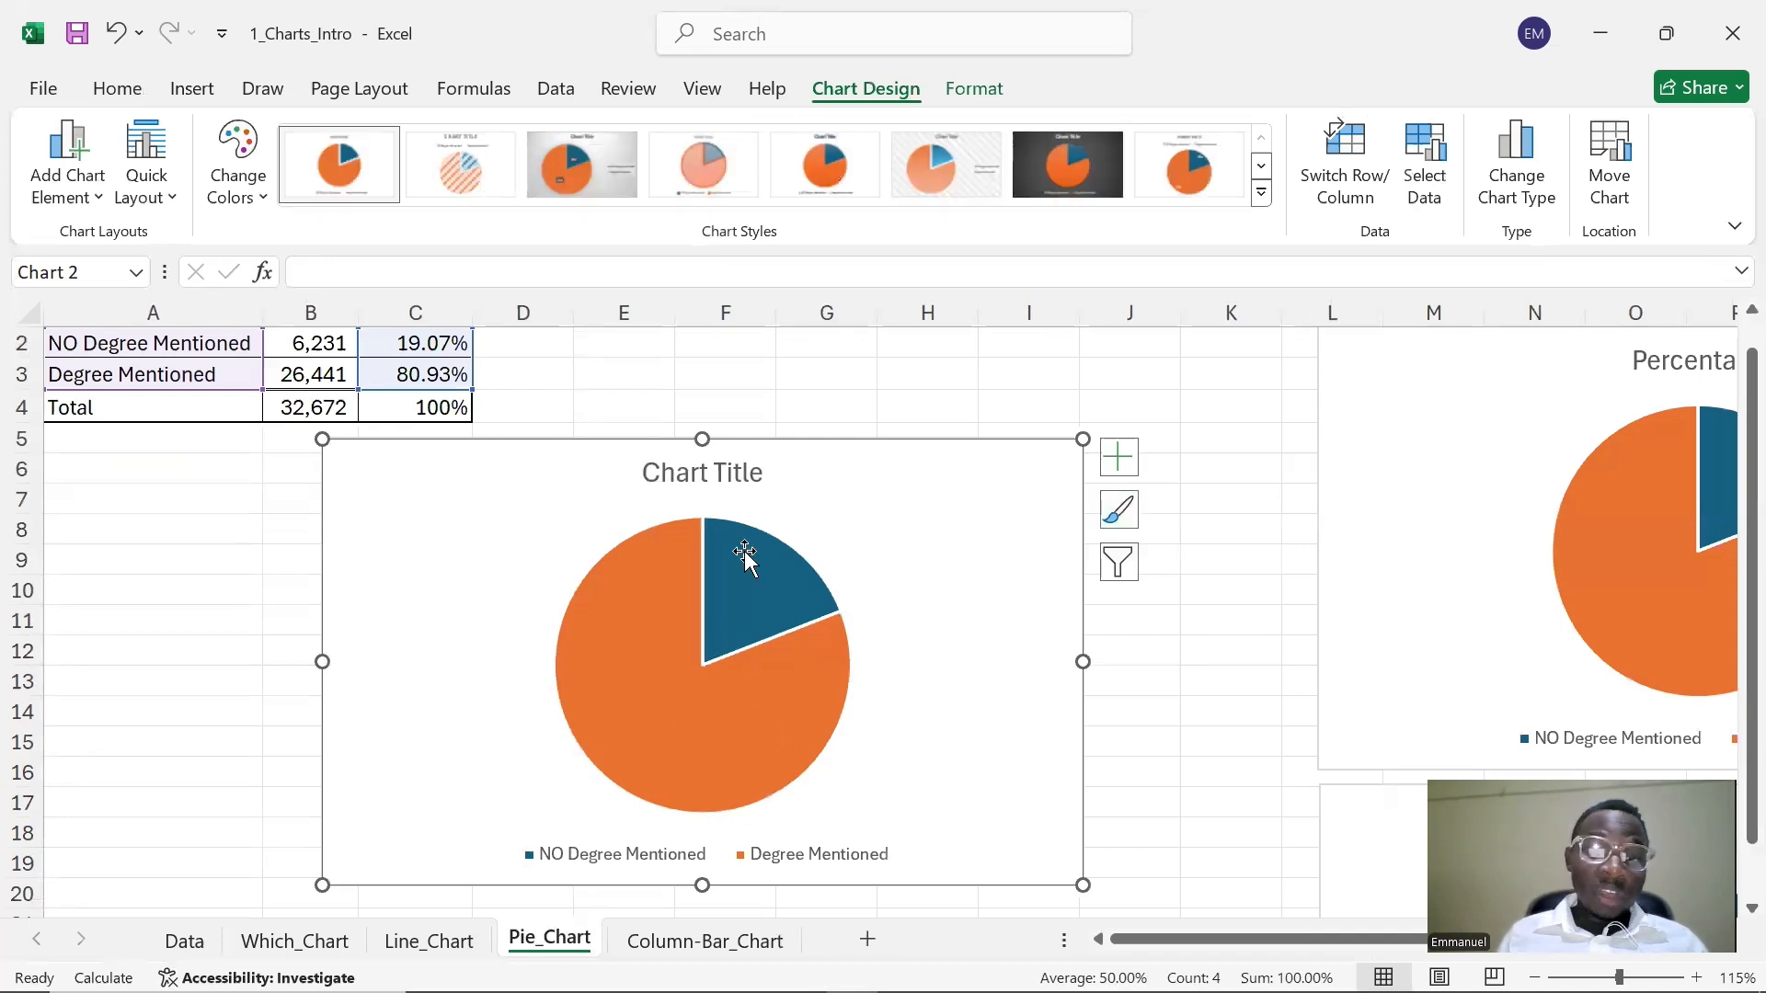
- Add data labels to the pie chart and move it up to the right of the degree table
left_click(1120, 459)
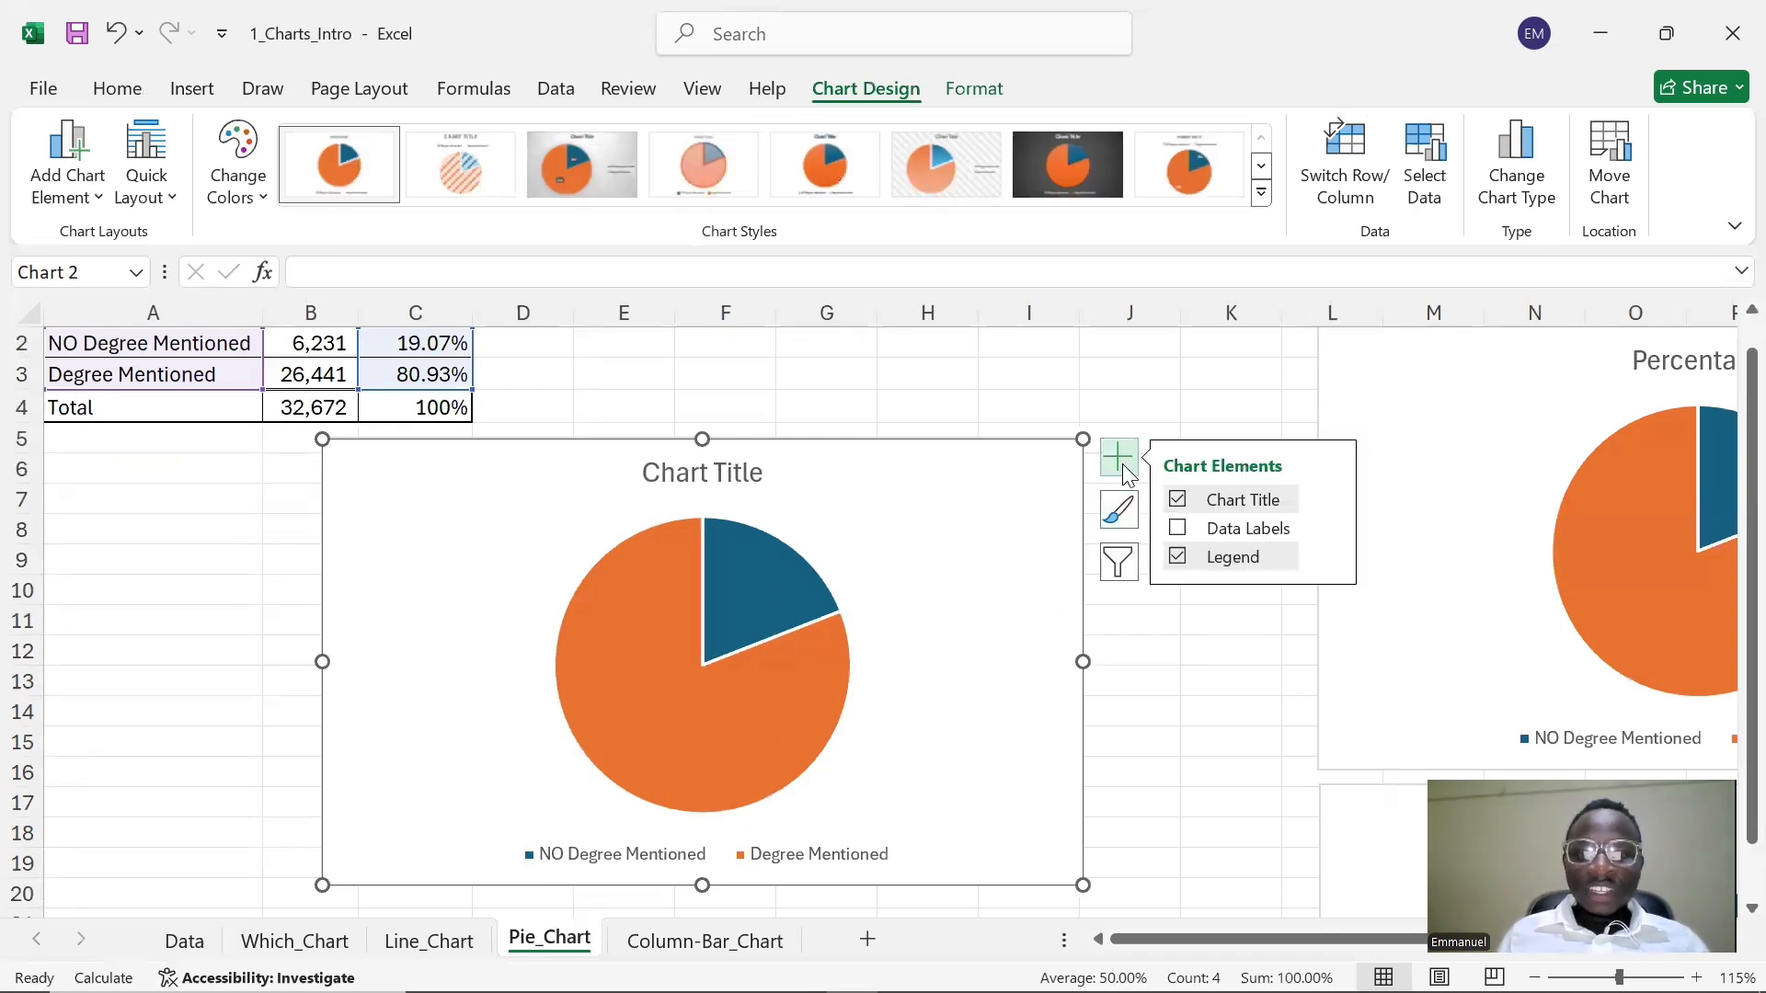
left_click(1178, 528)
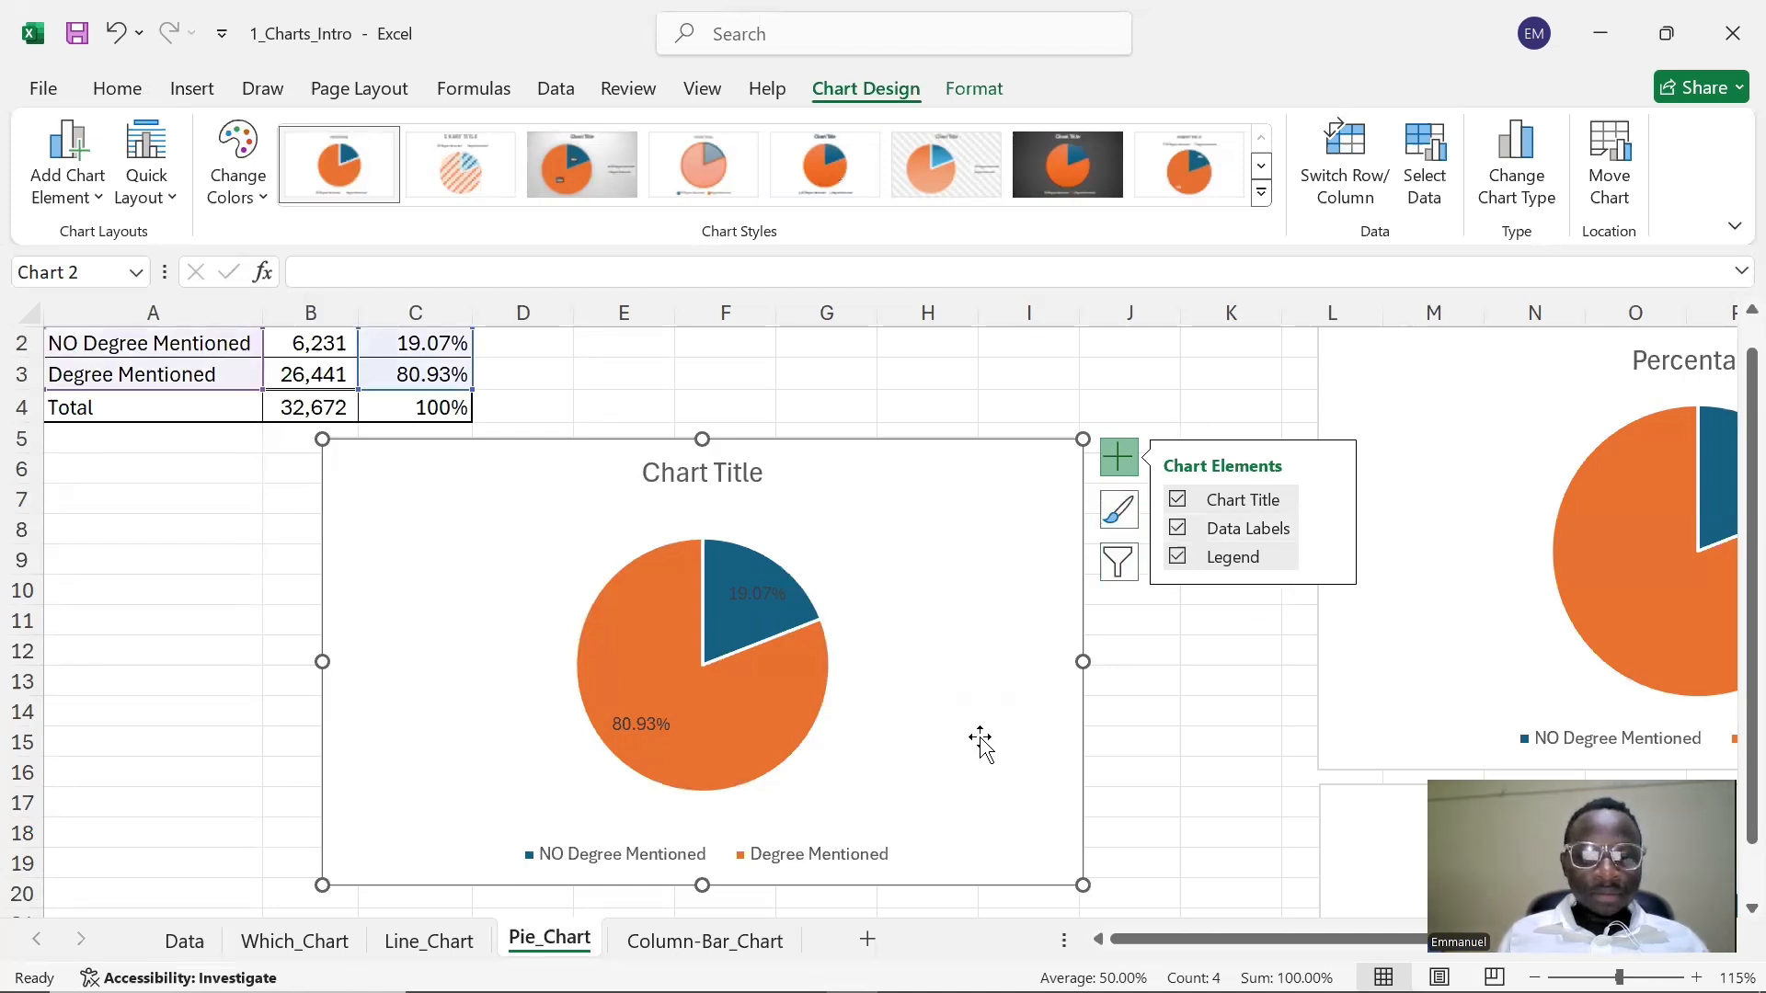
left_click_drag(873, 434, 1111, 375)
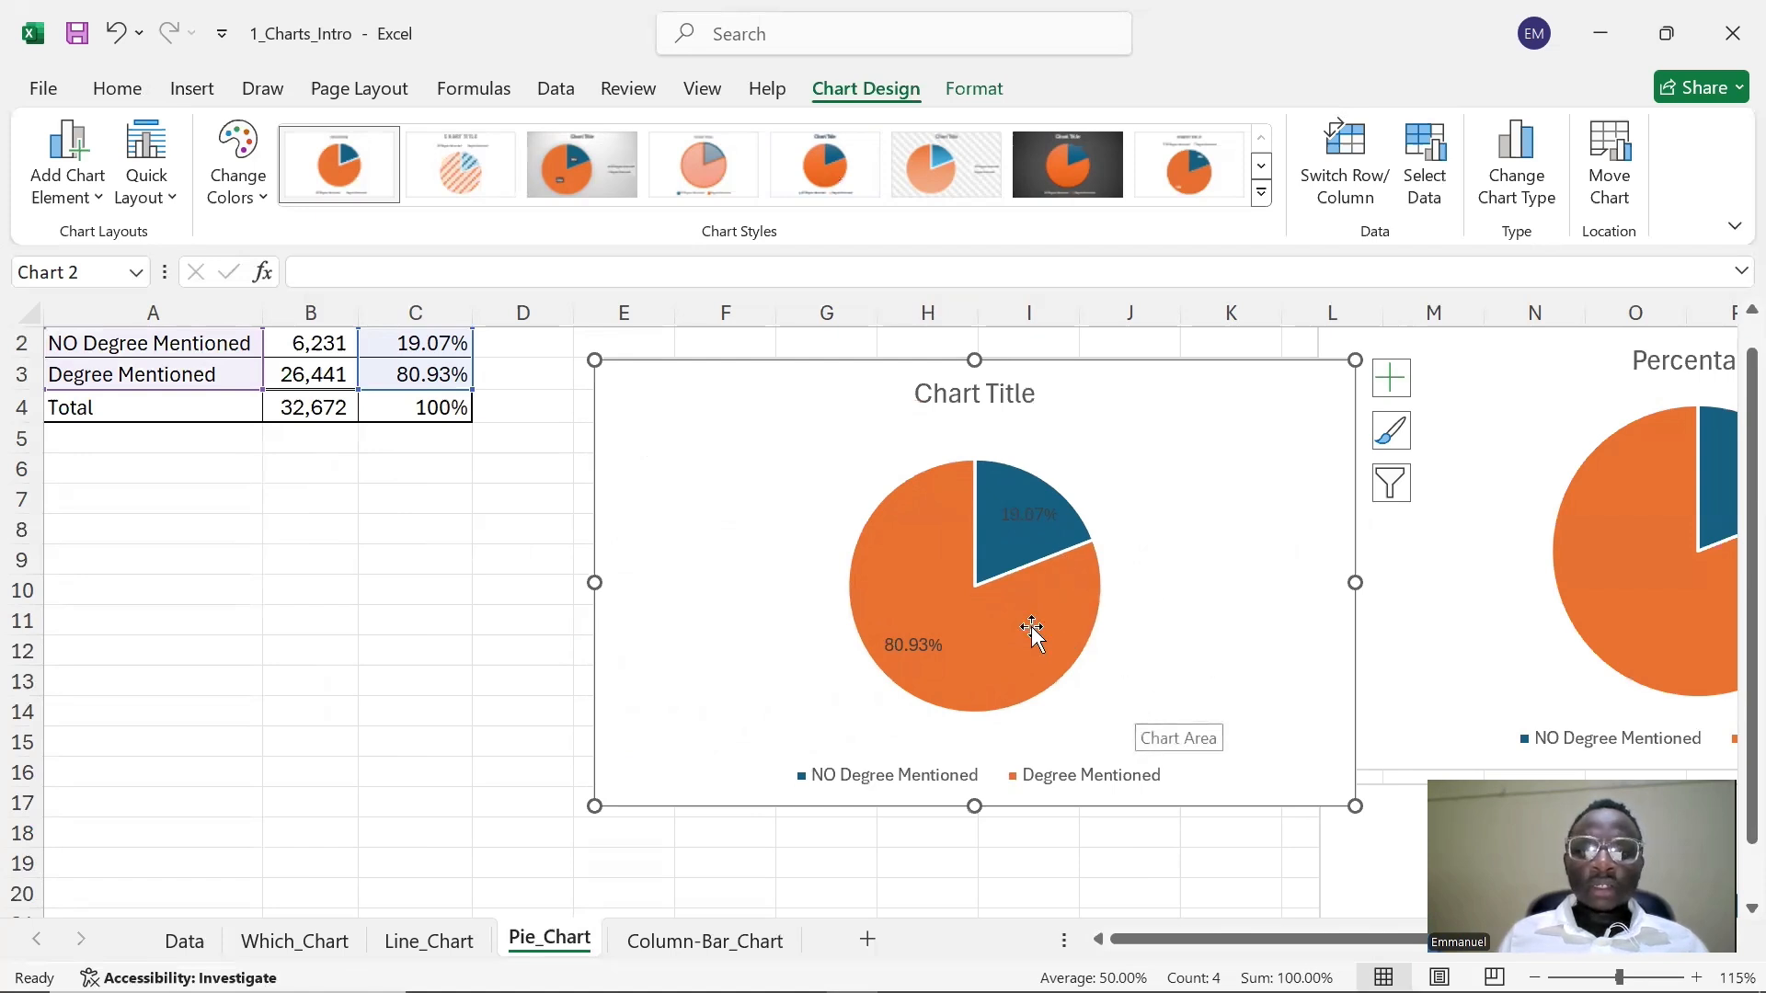
- Examine the pie chart's series and category filter options, leaving the filters as they are
mouse_move(1032, 625)
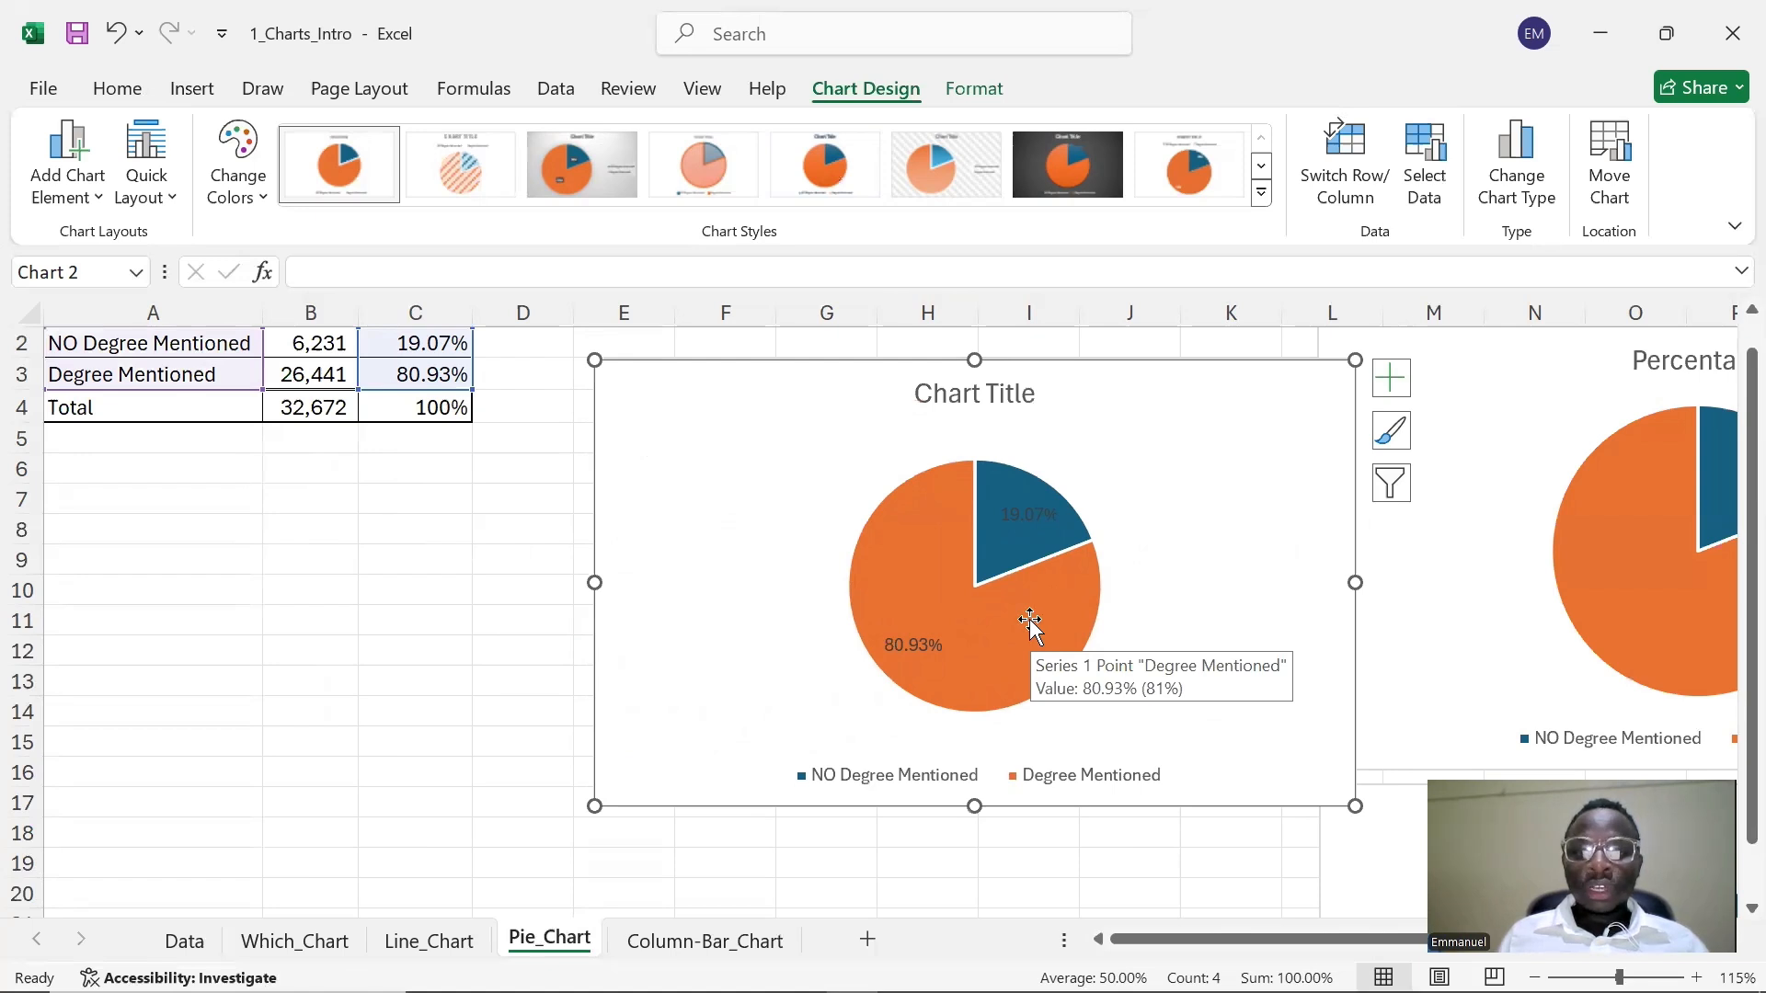
scroll(1028, 619, "up", 1)
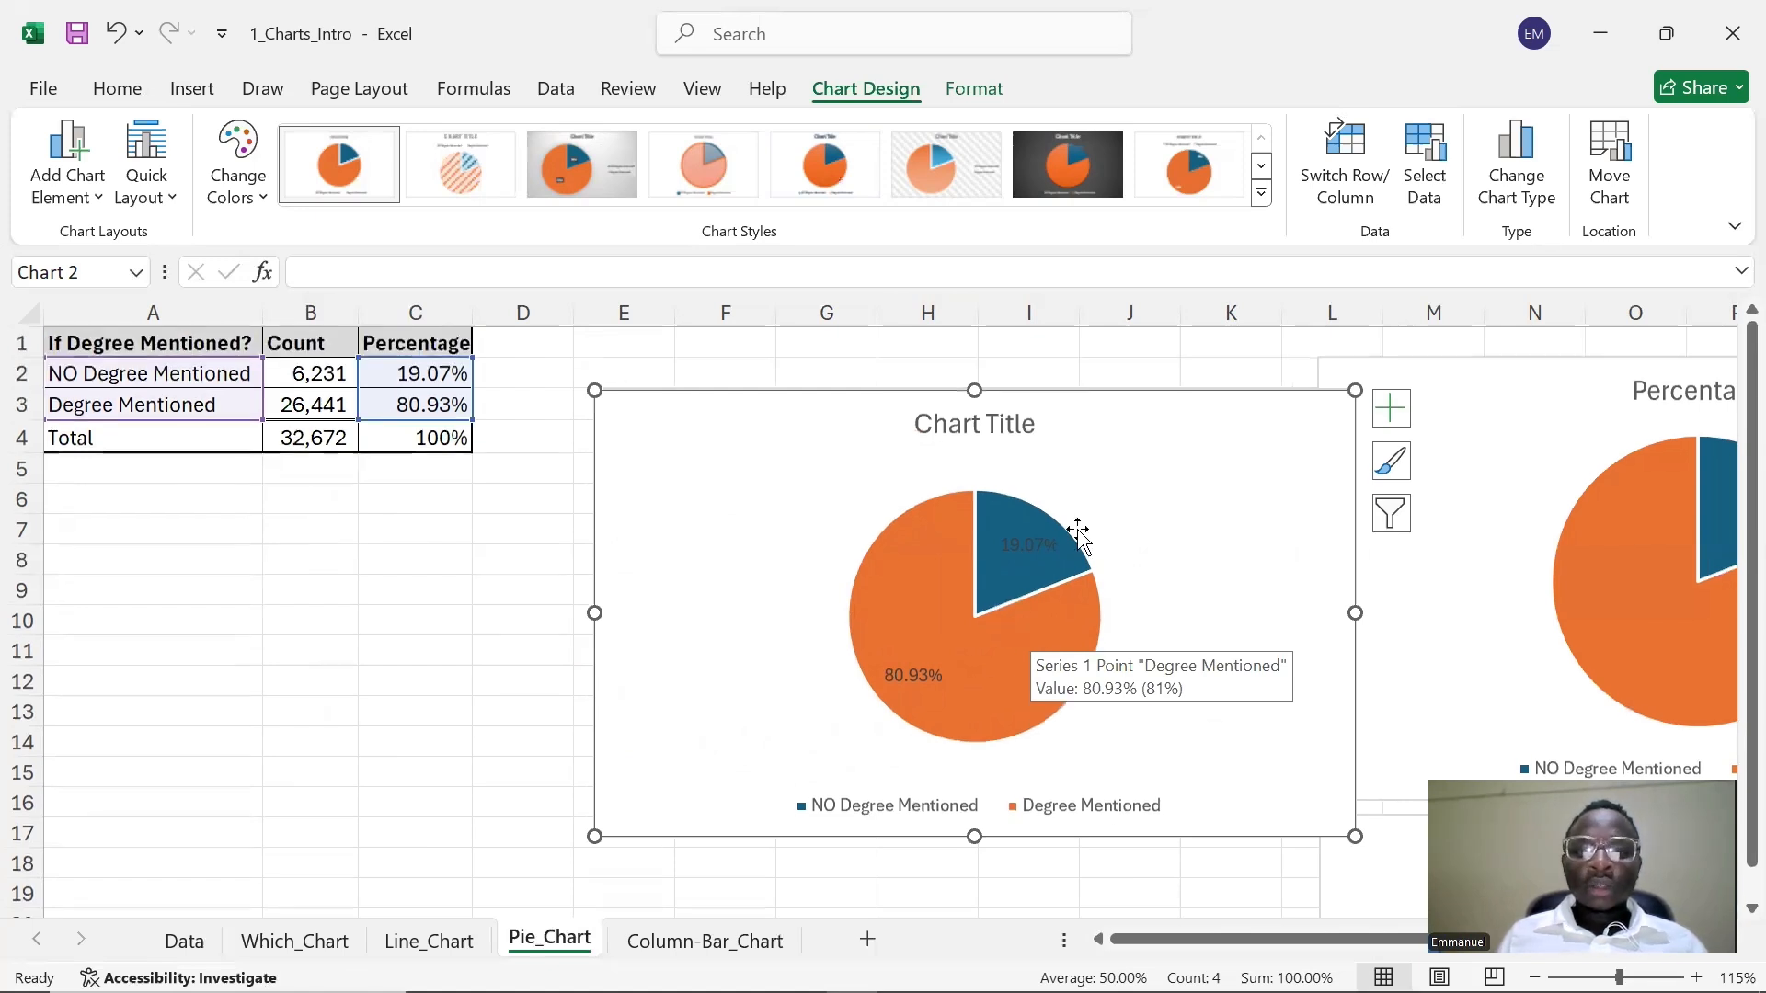
left_click(1391, 514)
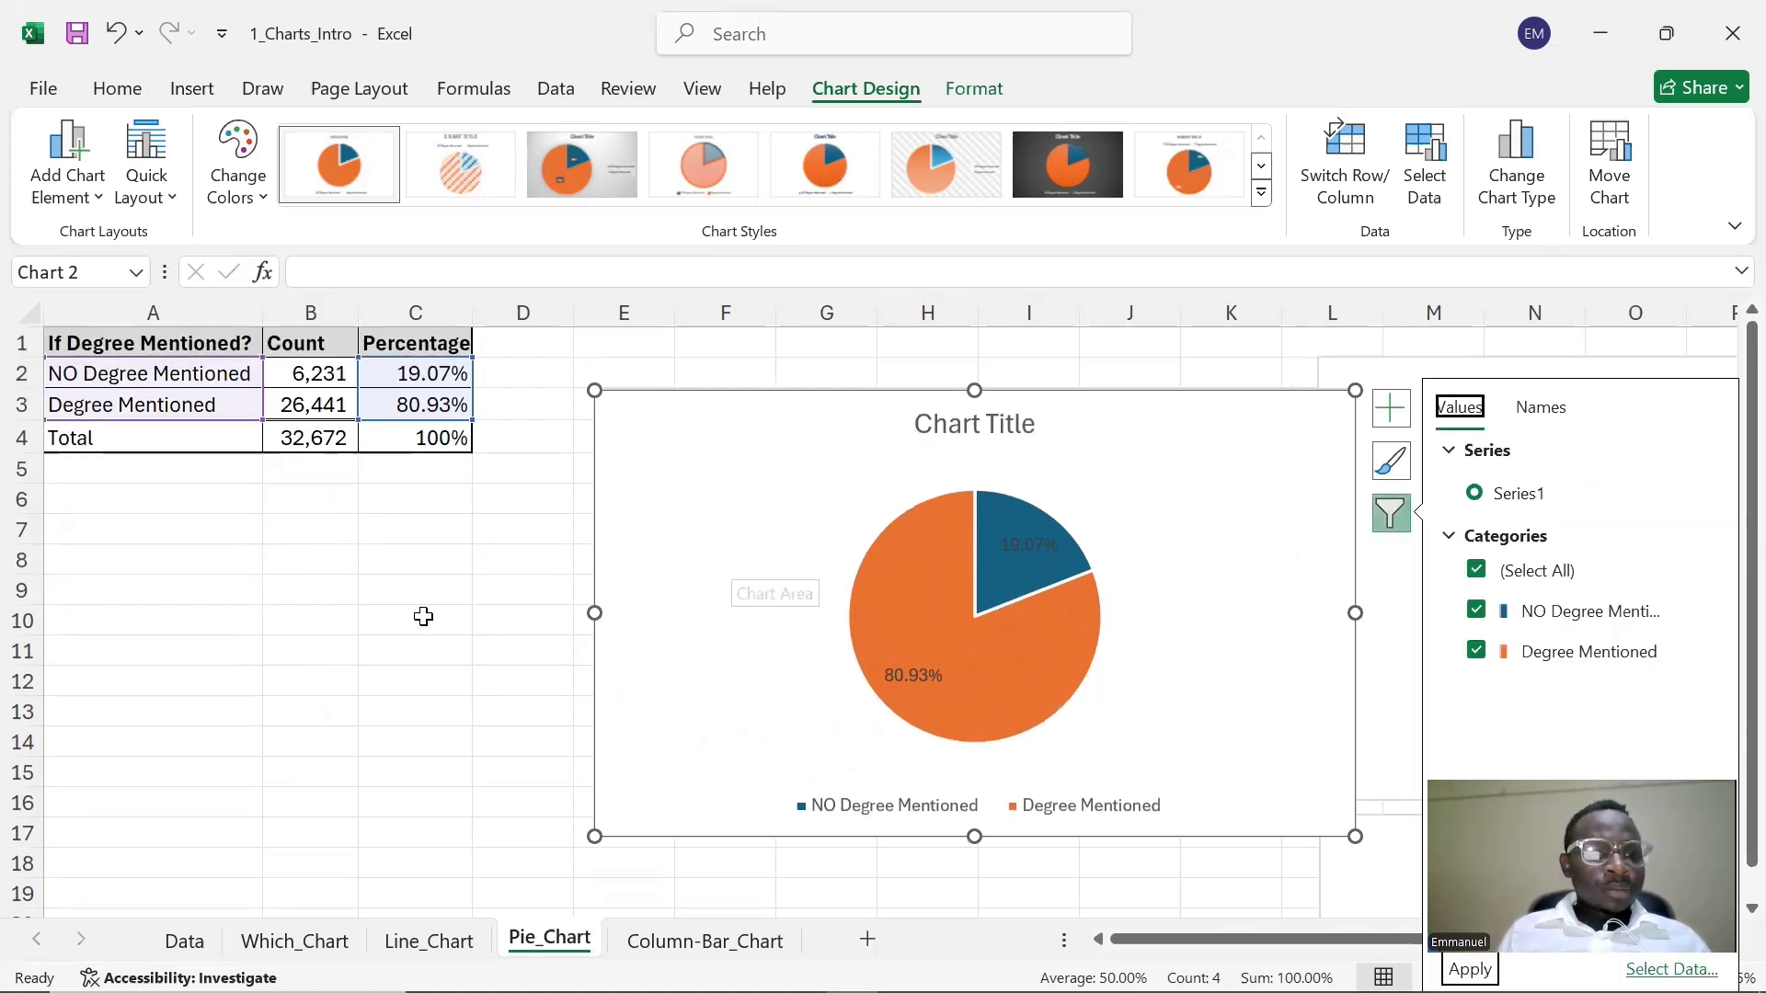
left_click(395, 619)
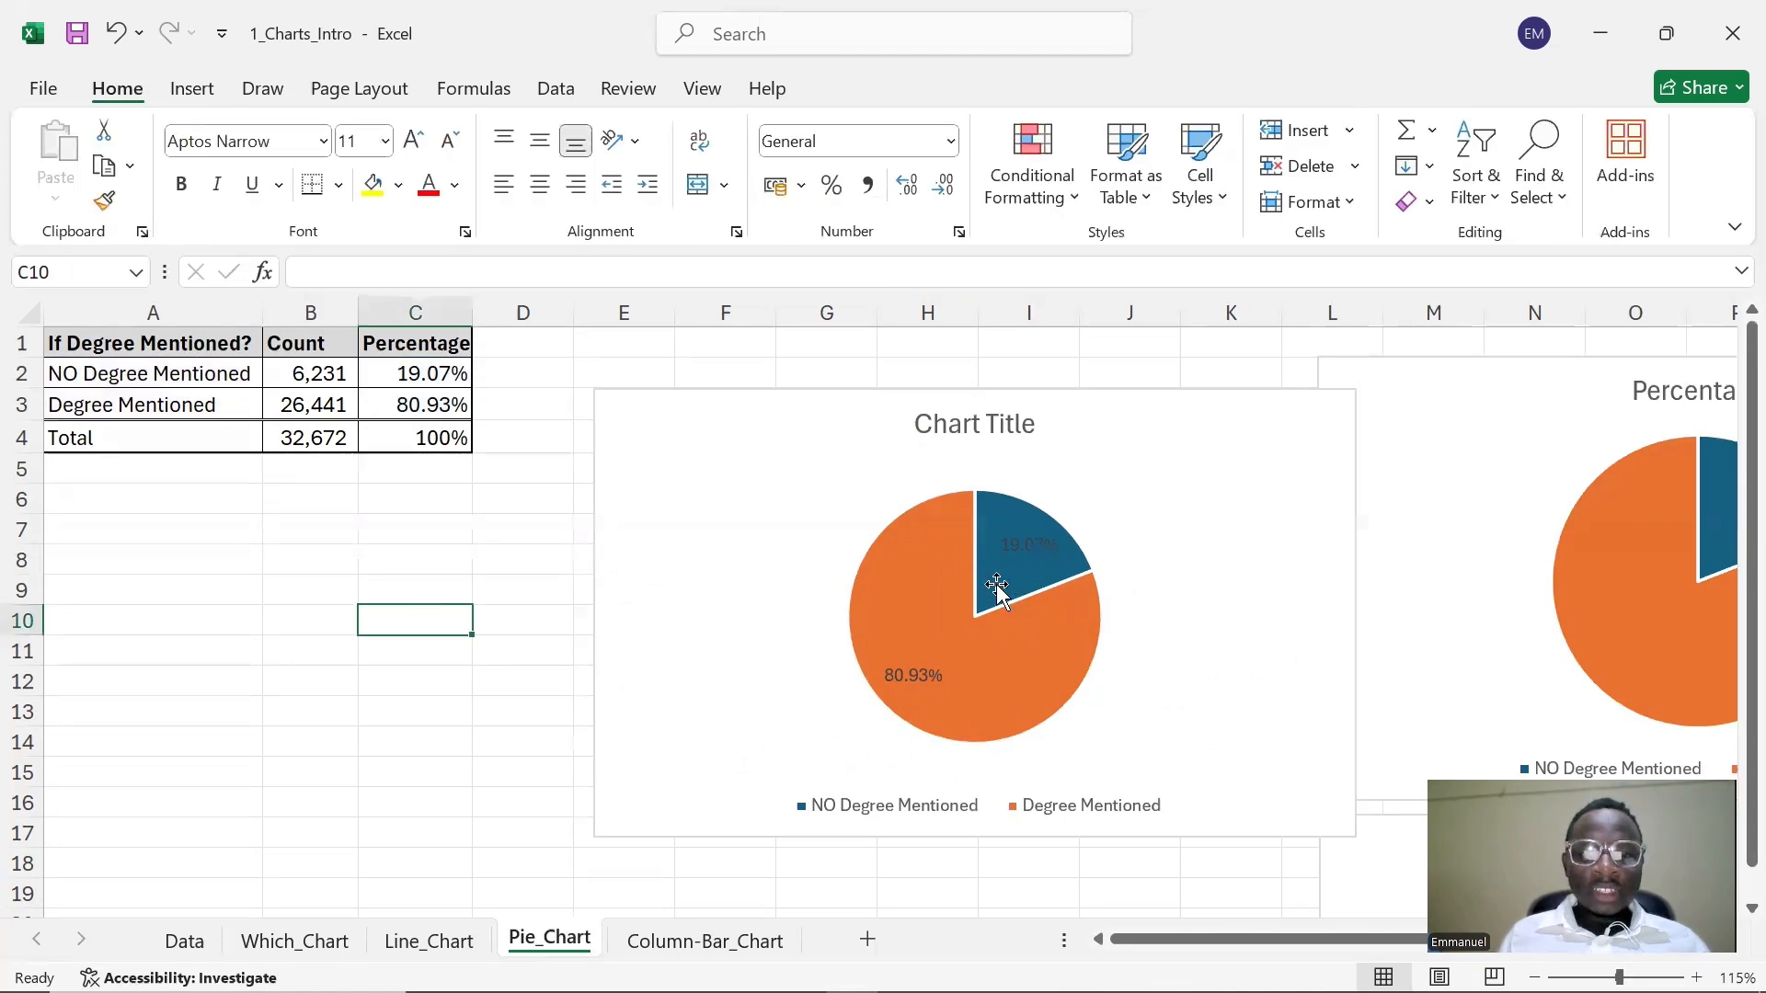
- Move the pie chart slightly up and left so it sits between the table and the existing chart
left_click(922, 678)
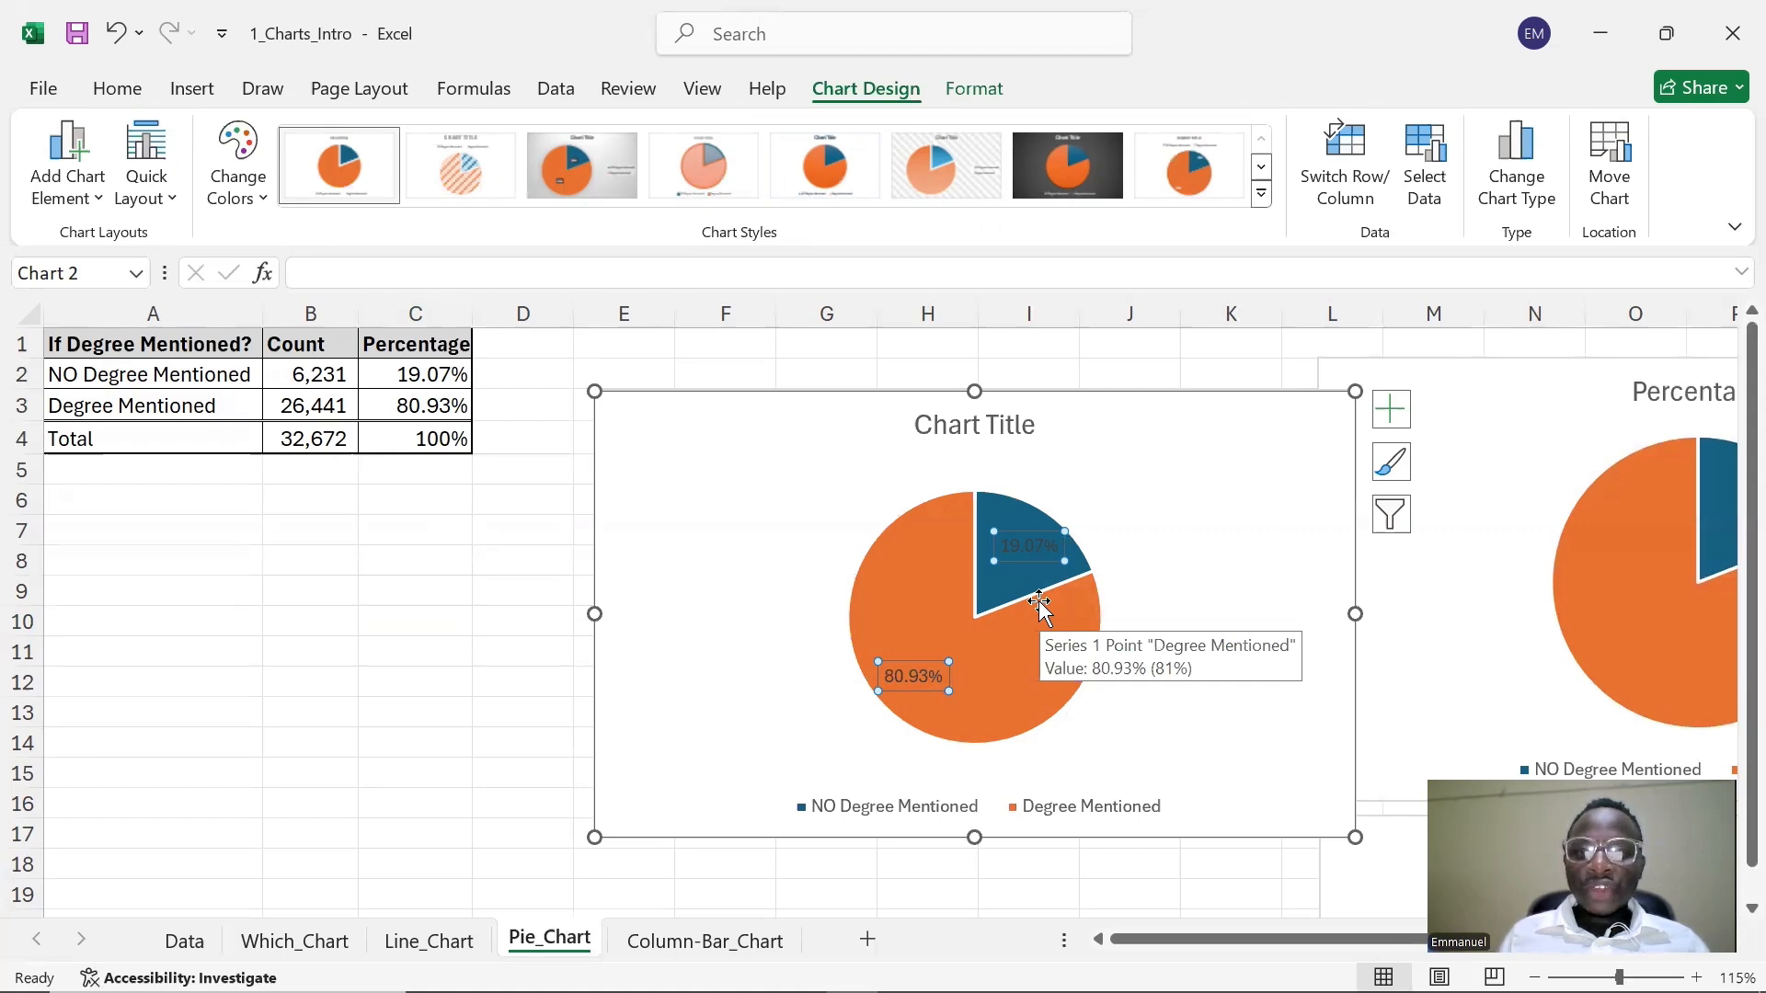
left_click_drag(1321, 735, 1231, 702)
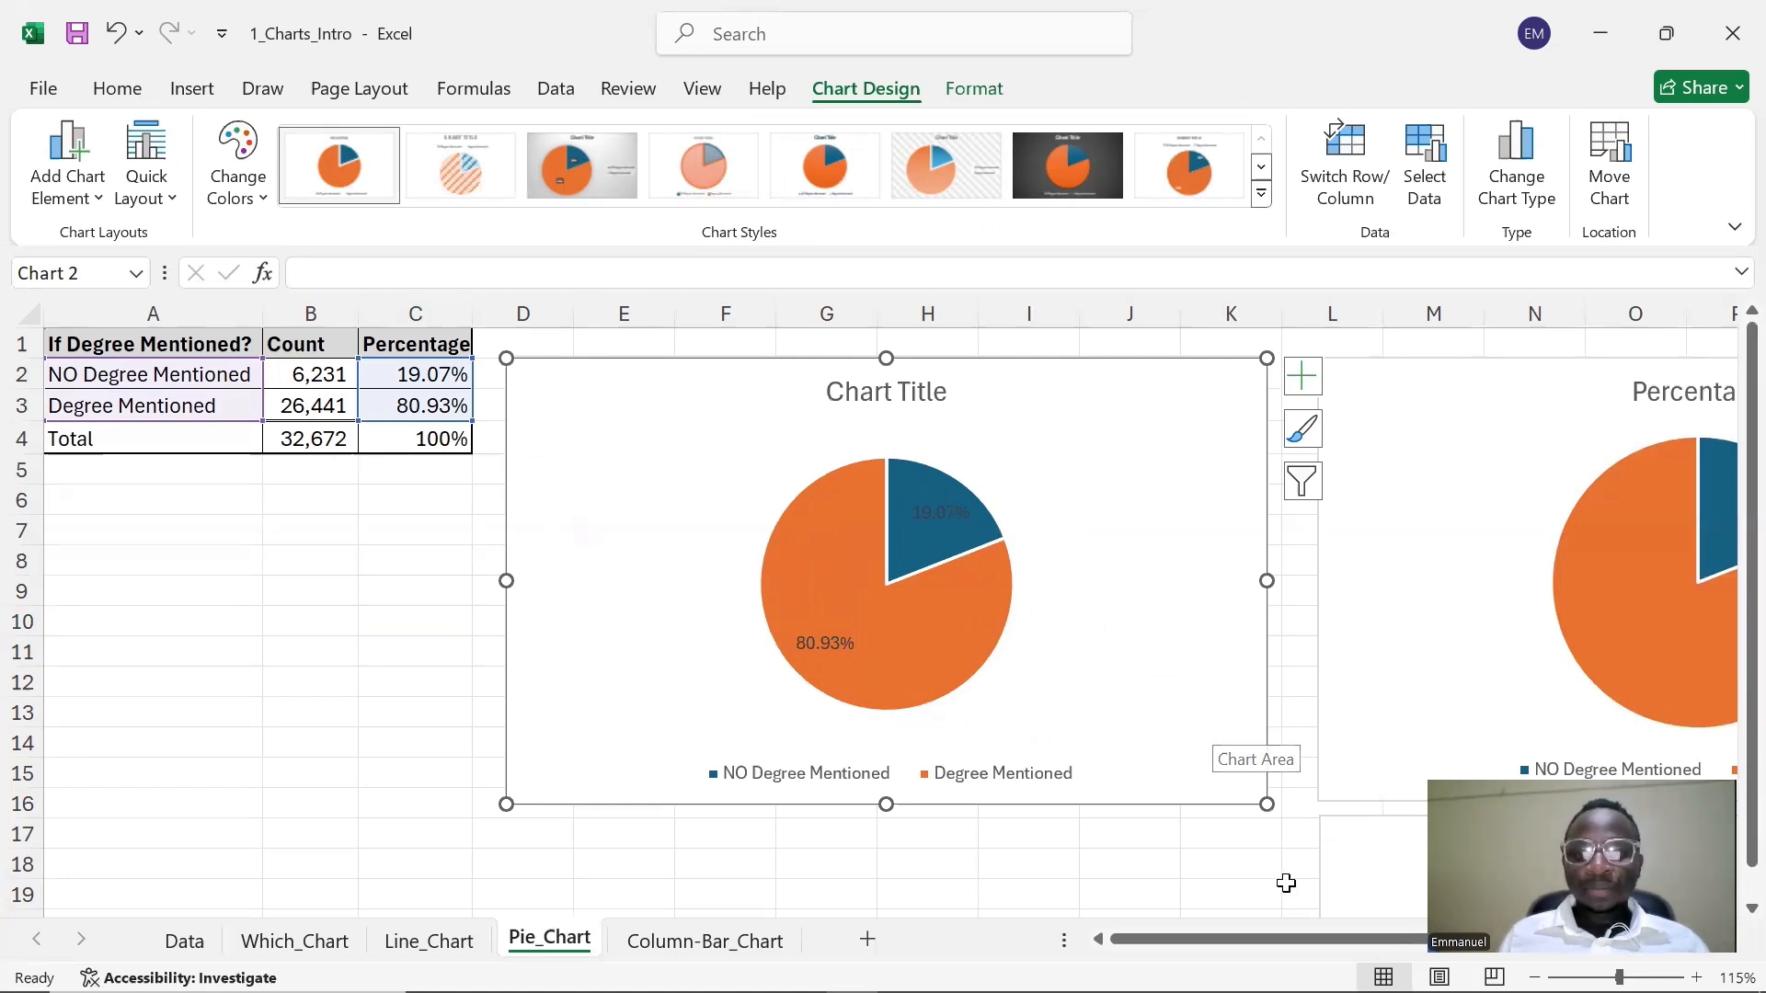
- Open the formatting options of the pie chart's title and fill its background with standard dark red
double_click(932, 401)
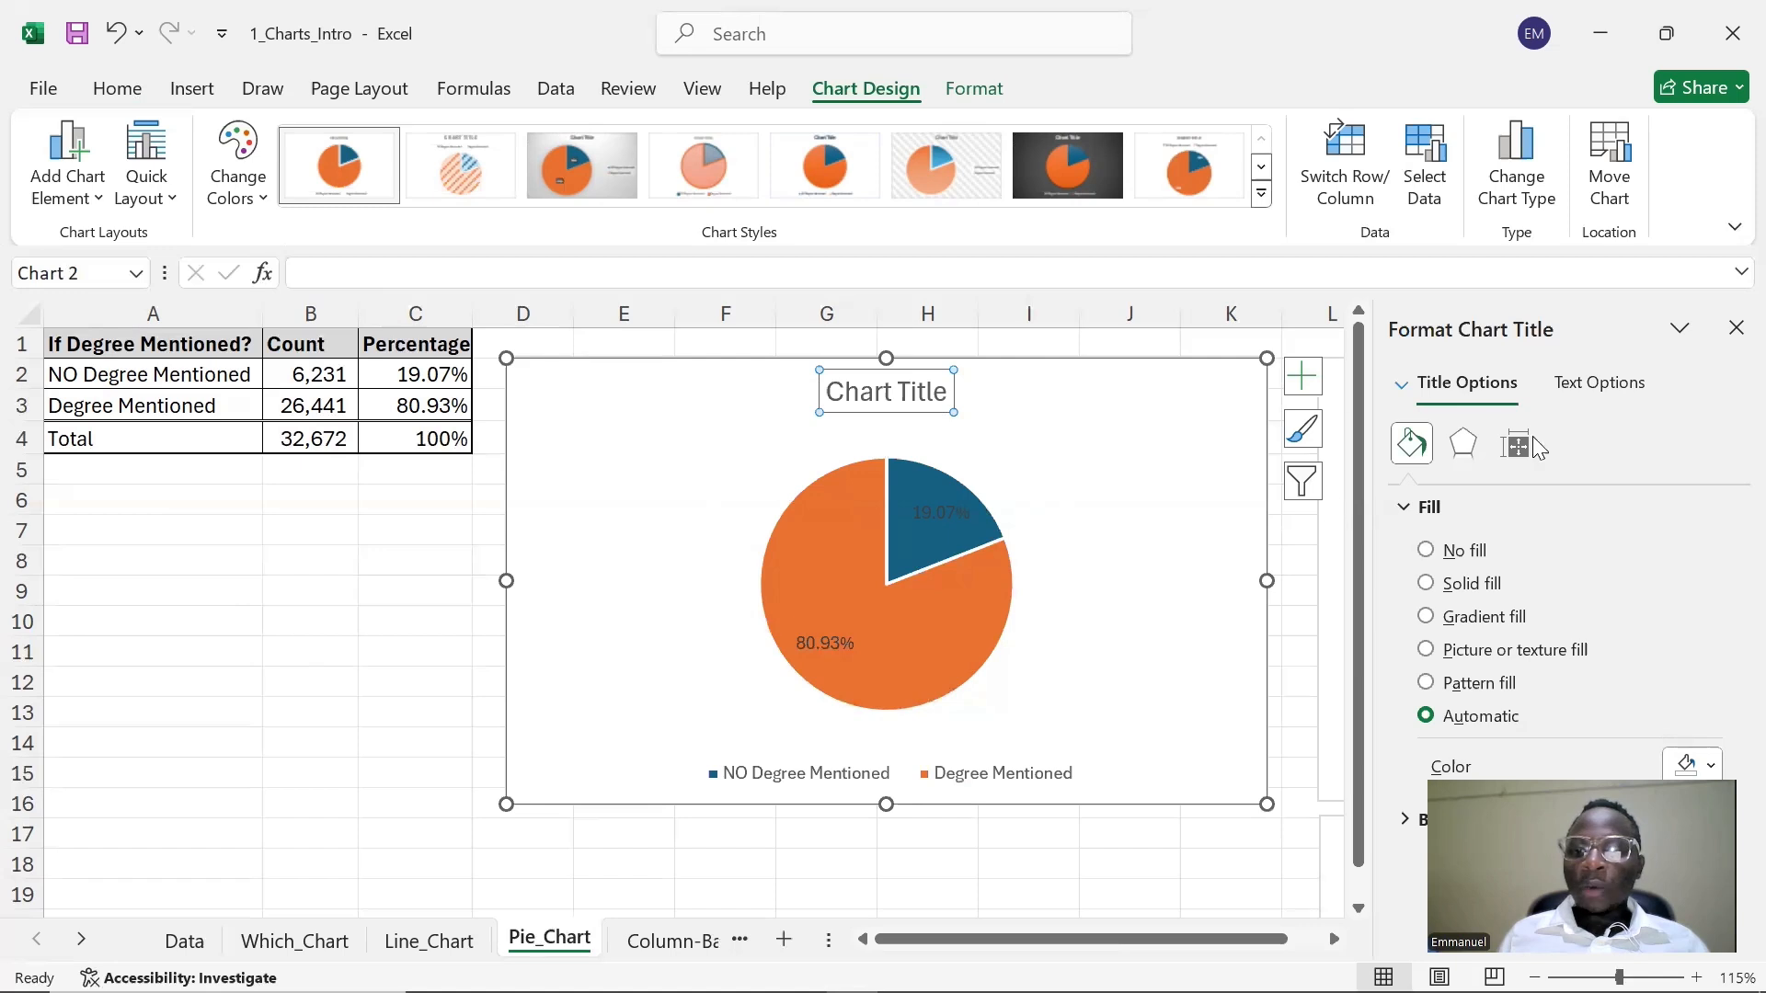
left_click(1598, 384)
left_click(1501, 386)
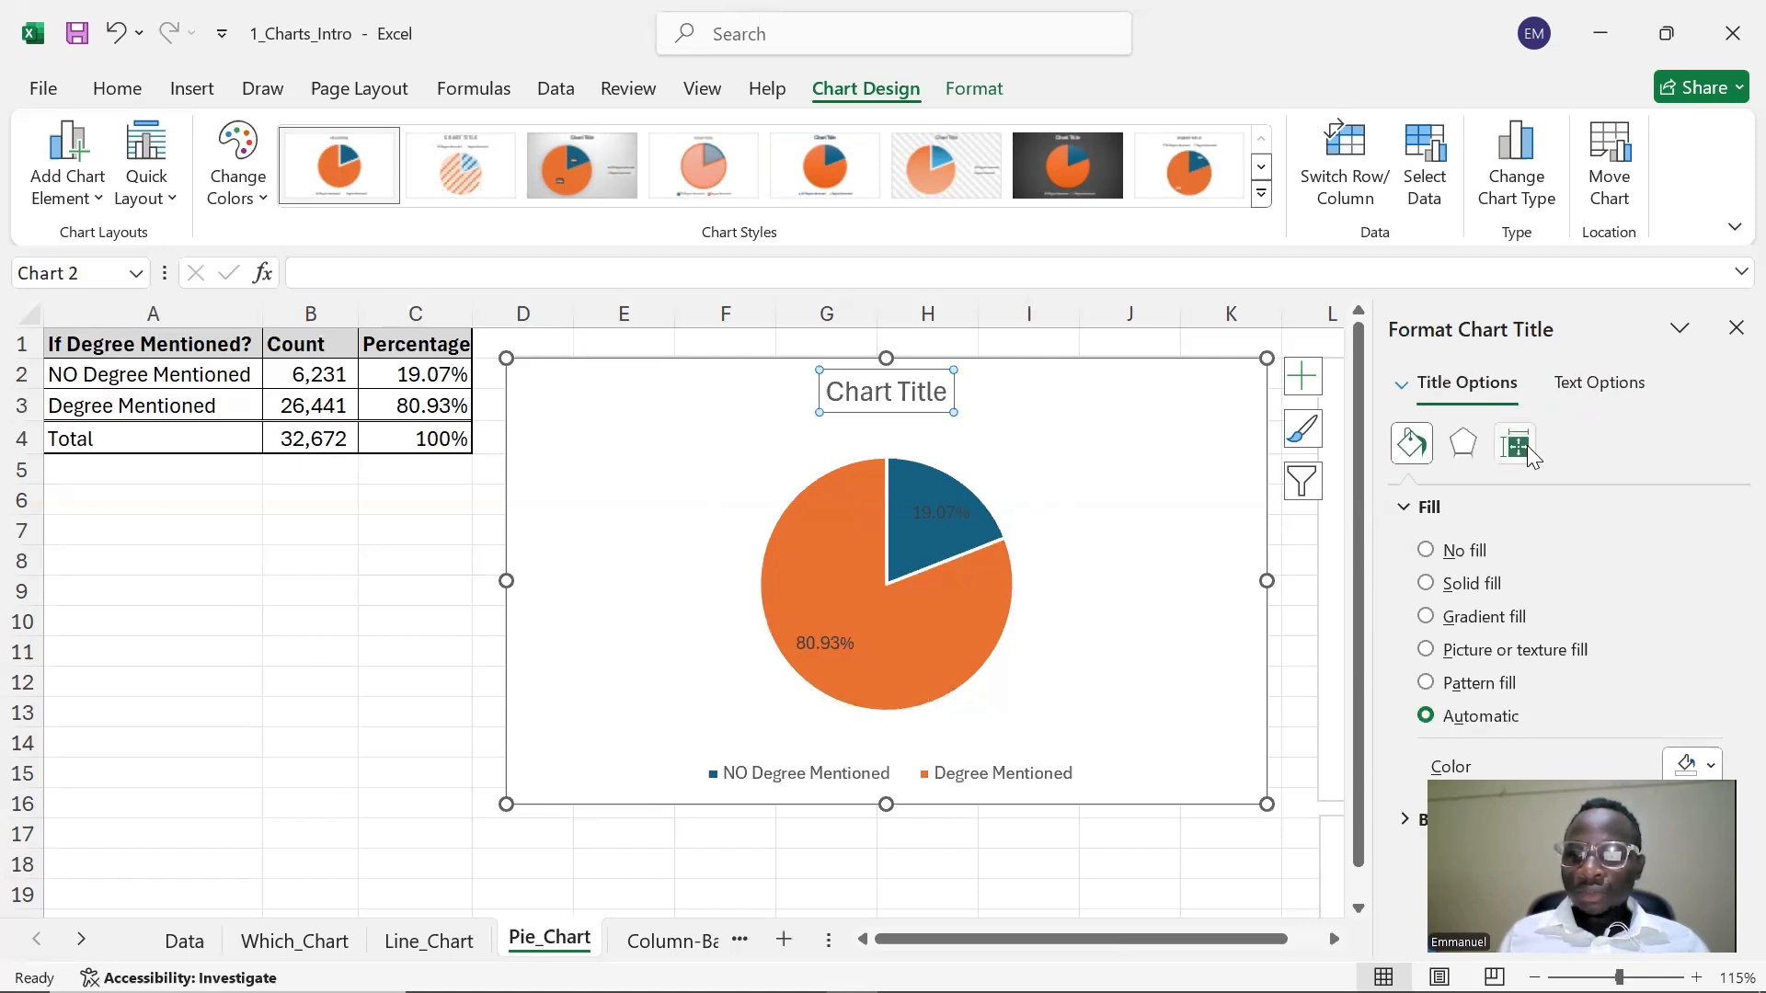
left_click(1527, 445)
scroll(1543, 611, "down", 1)
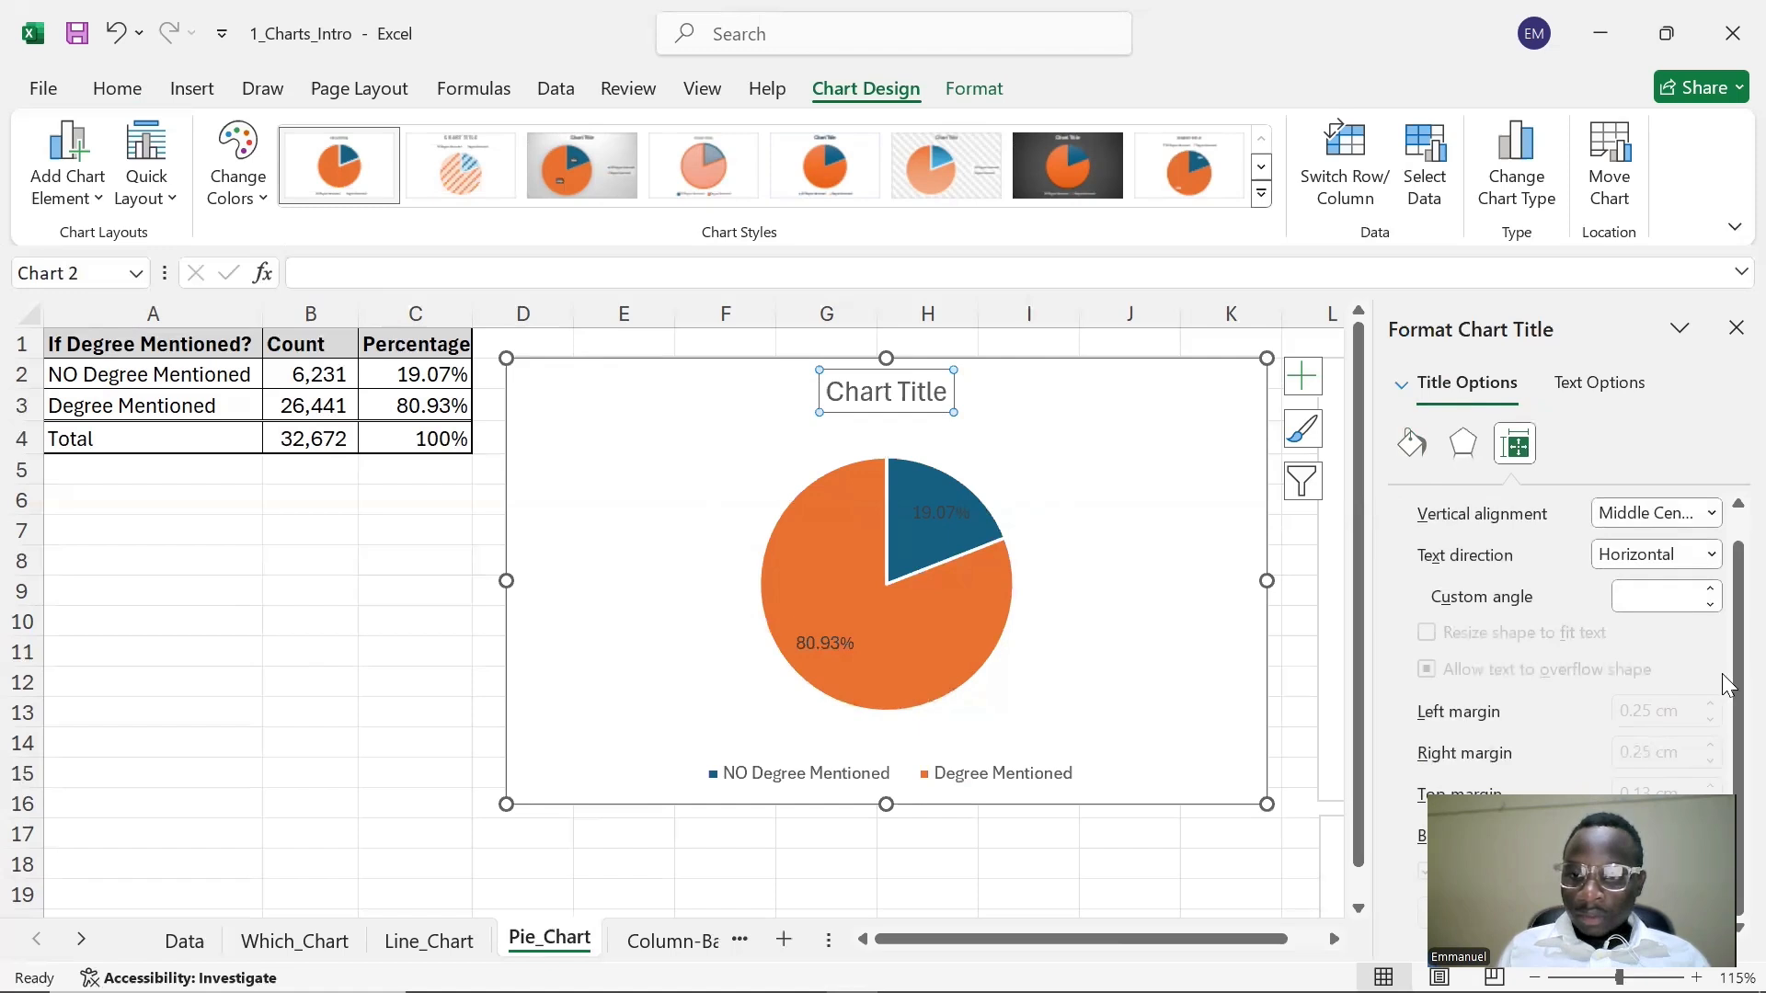
scroll(1496, 473, "up", 1)
left_click(1411, 444)
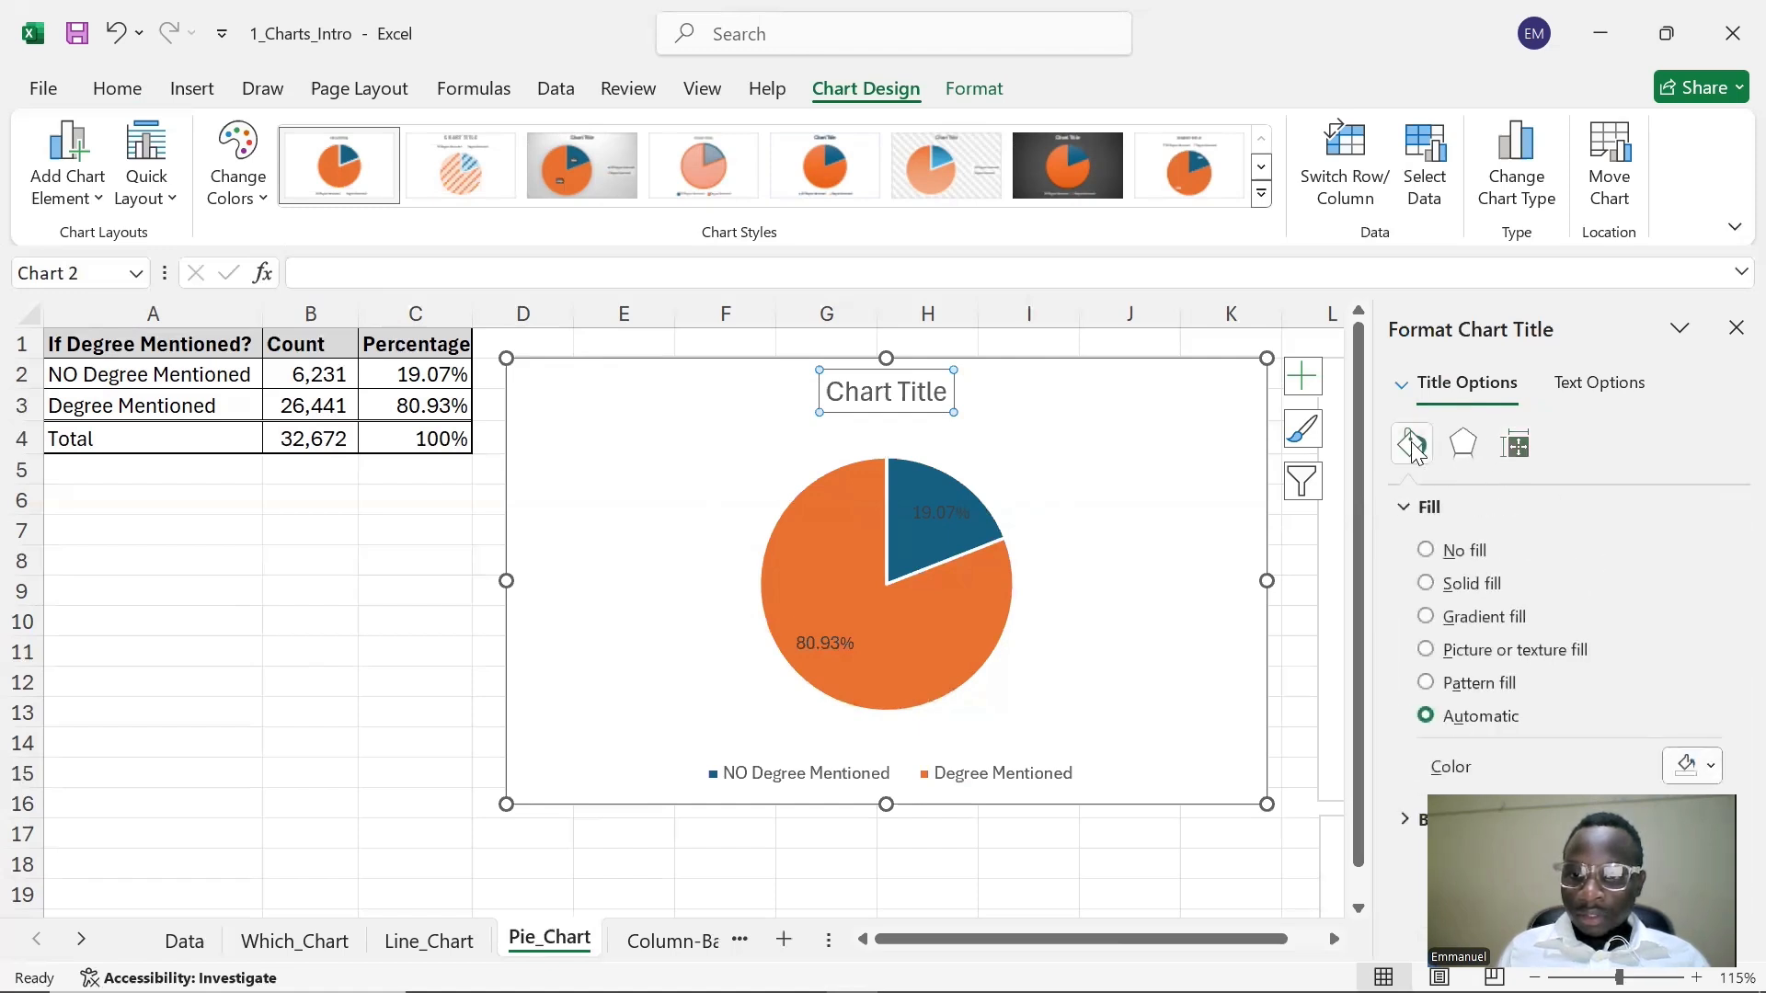
left_click(1710, 765)
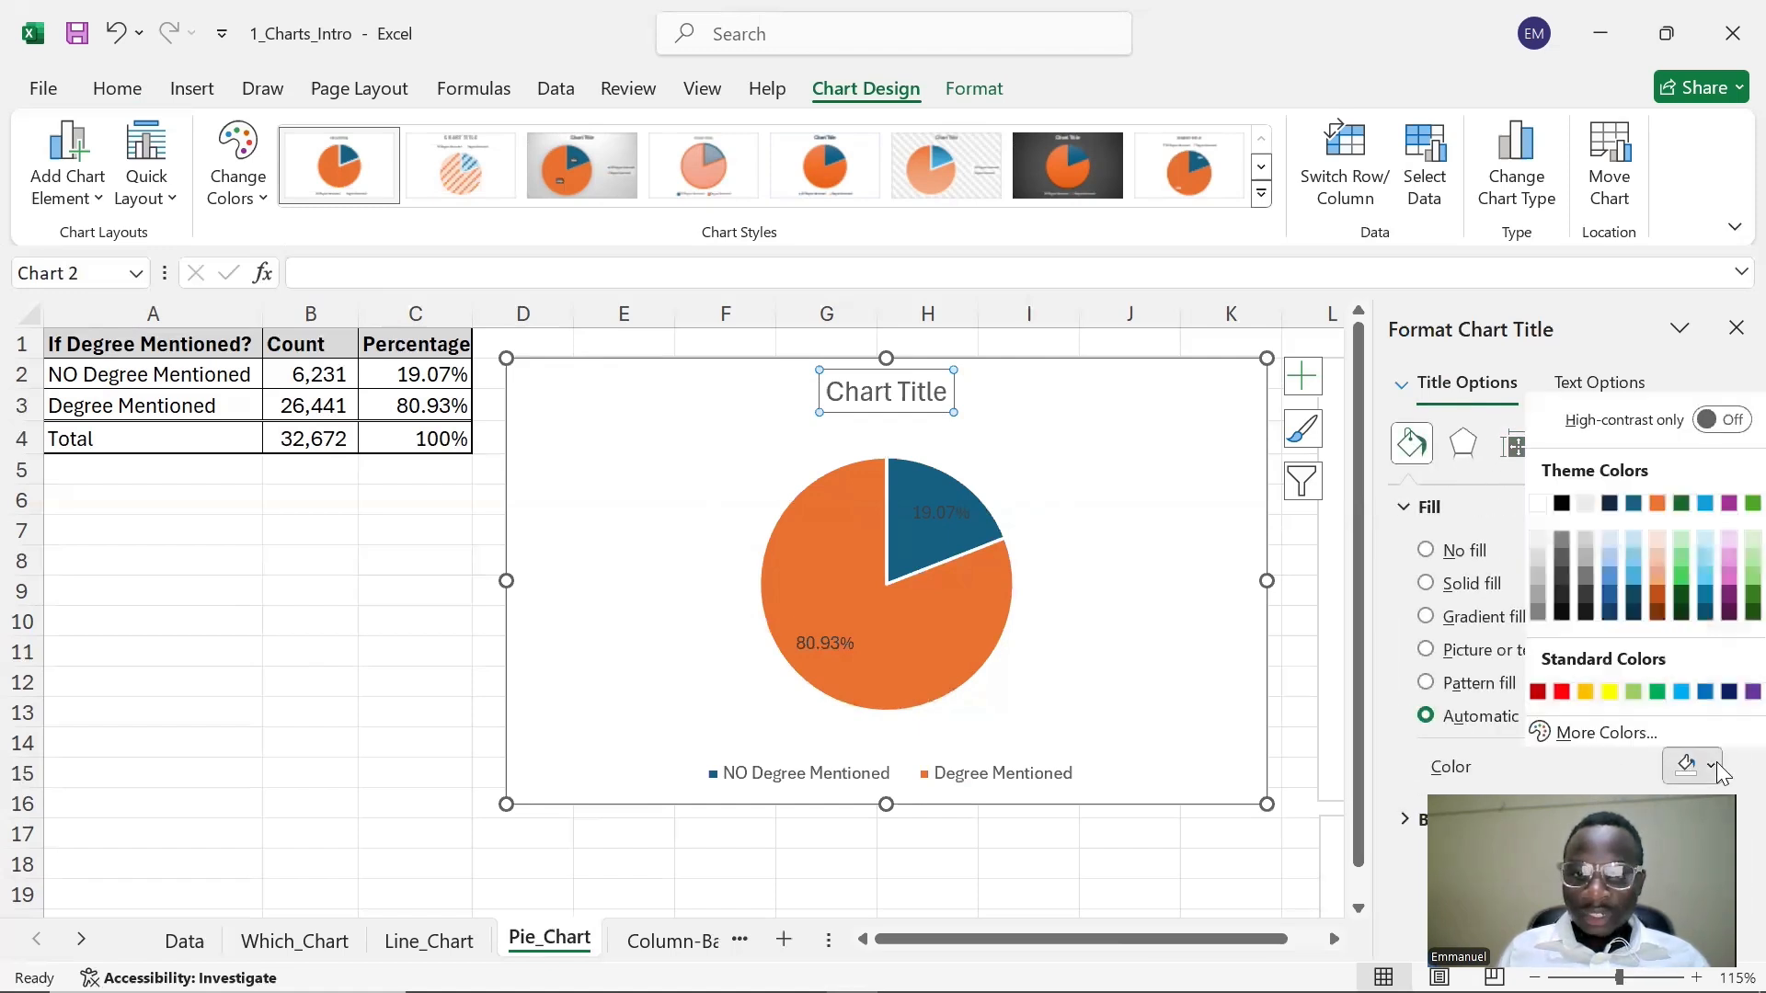
left_click(1537, 692)
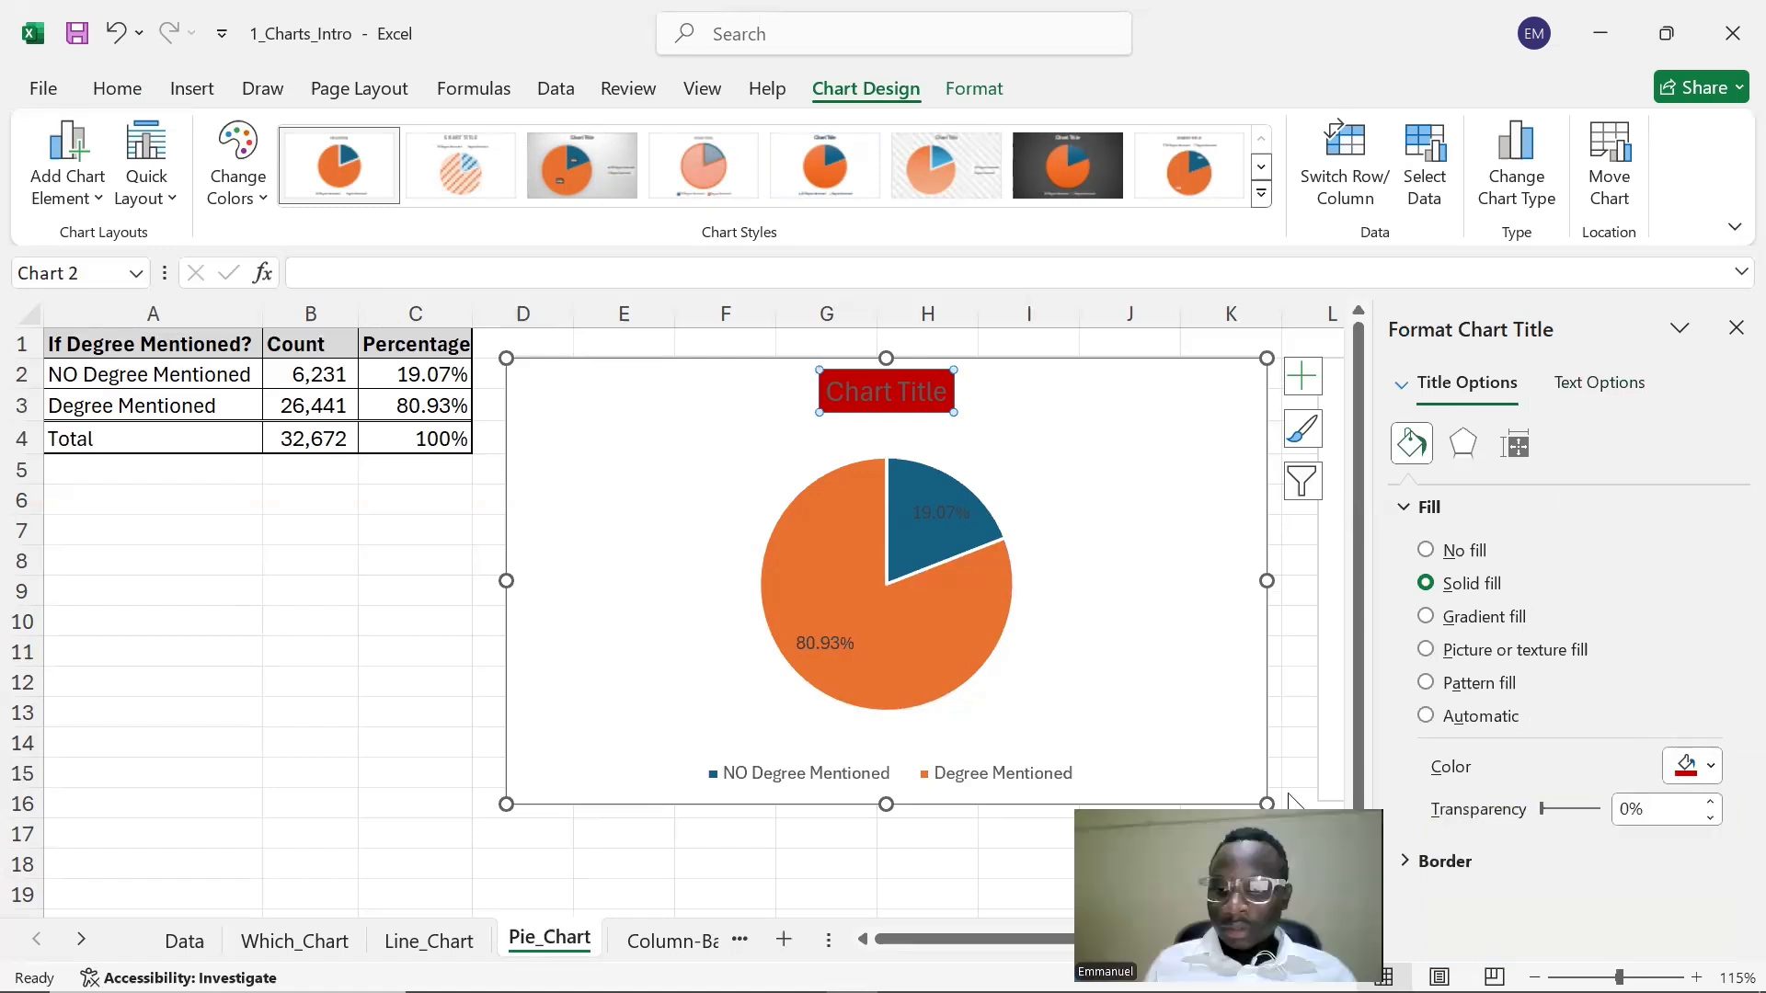
- Set the background fill of the pie chart's title to white
left_click(1434, 848)
scroll(1543, 848, "down", 3)
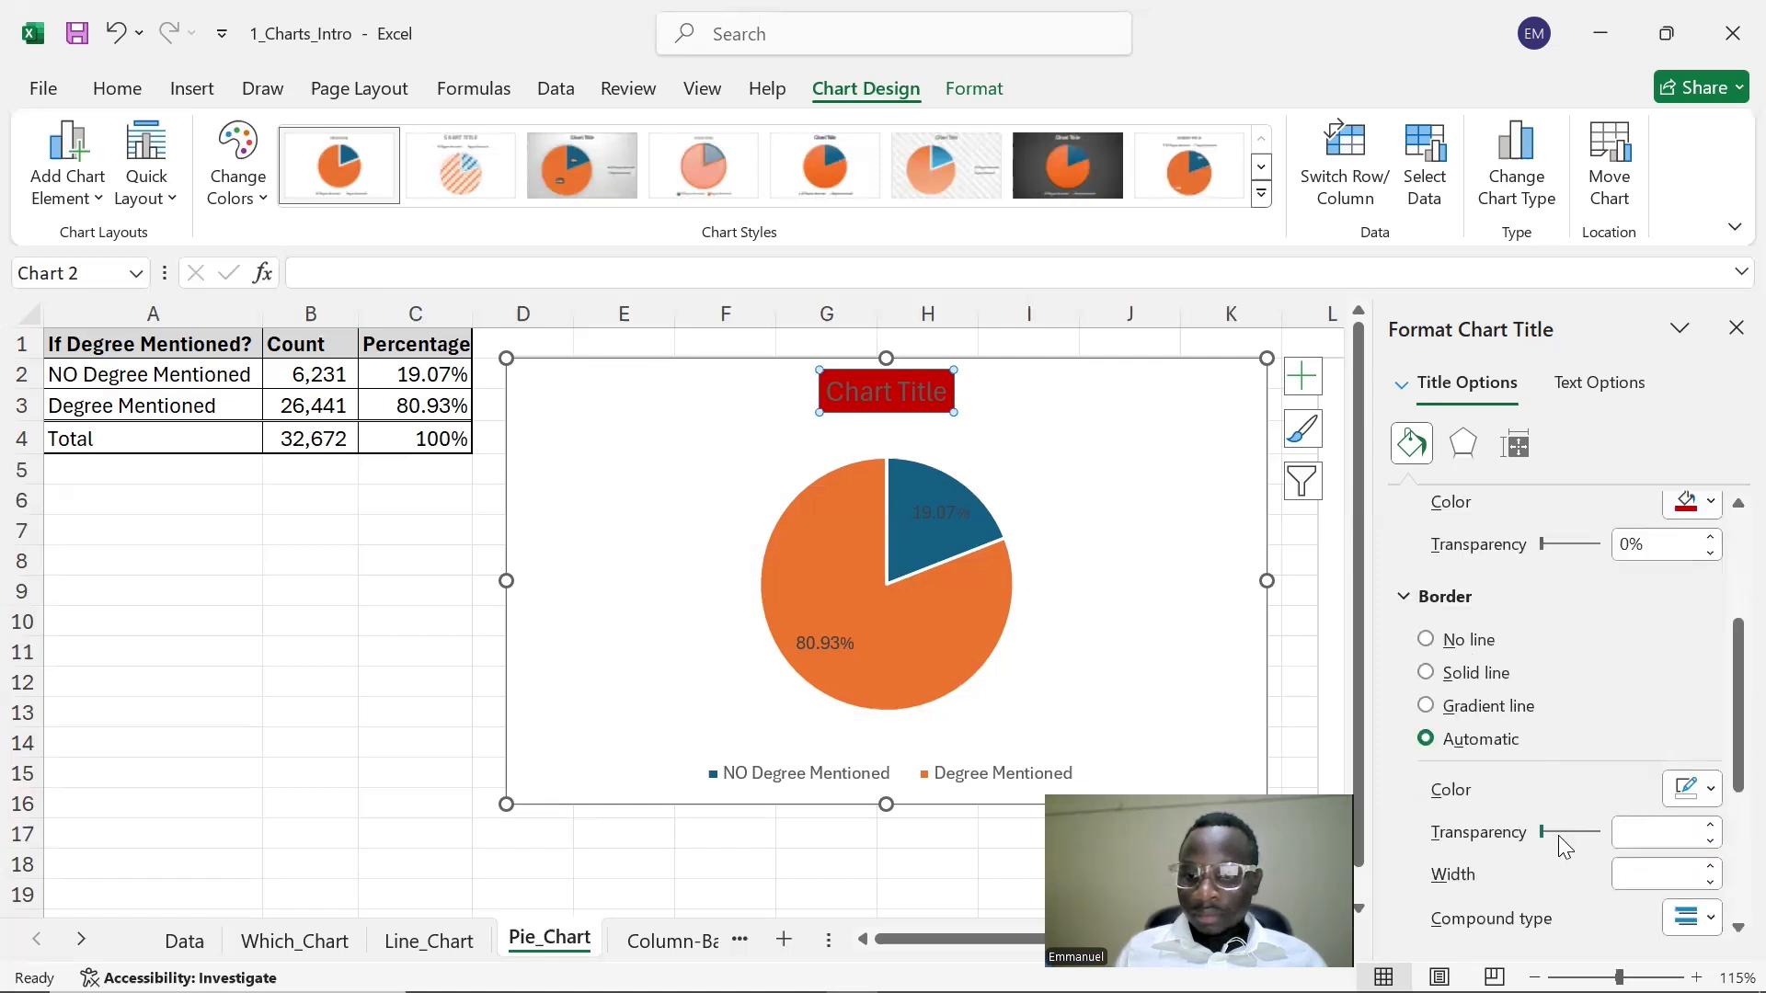
scroll(1573, 780, "up", 4)
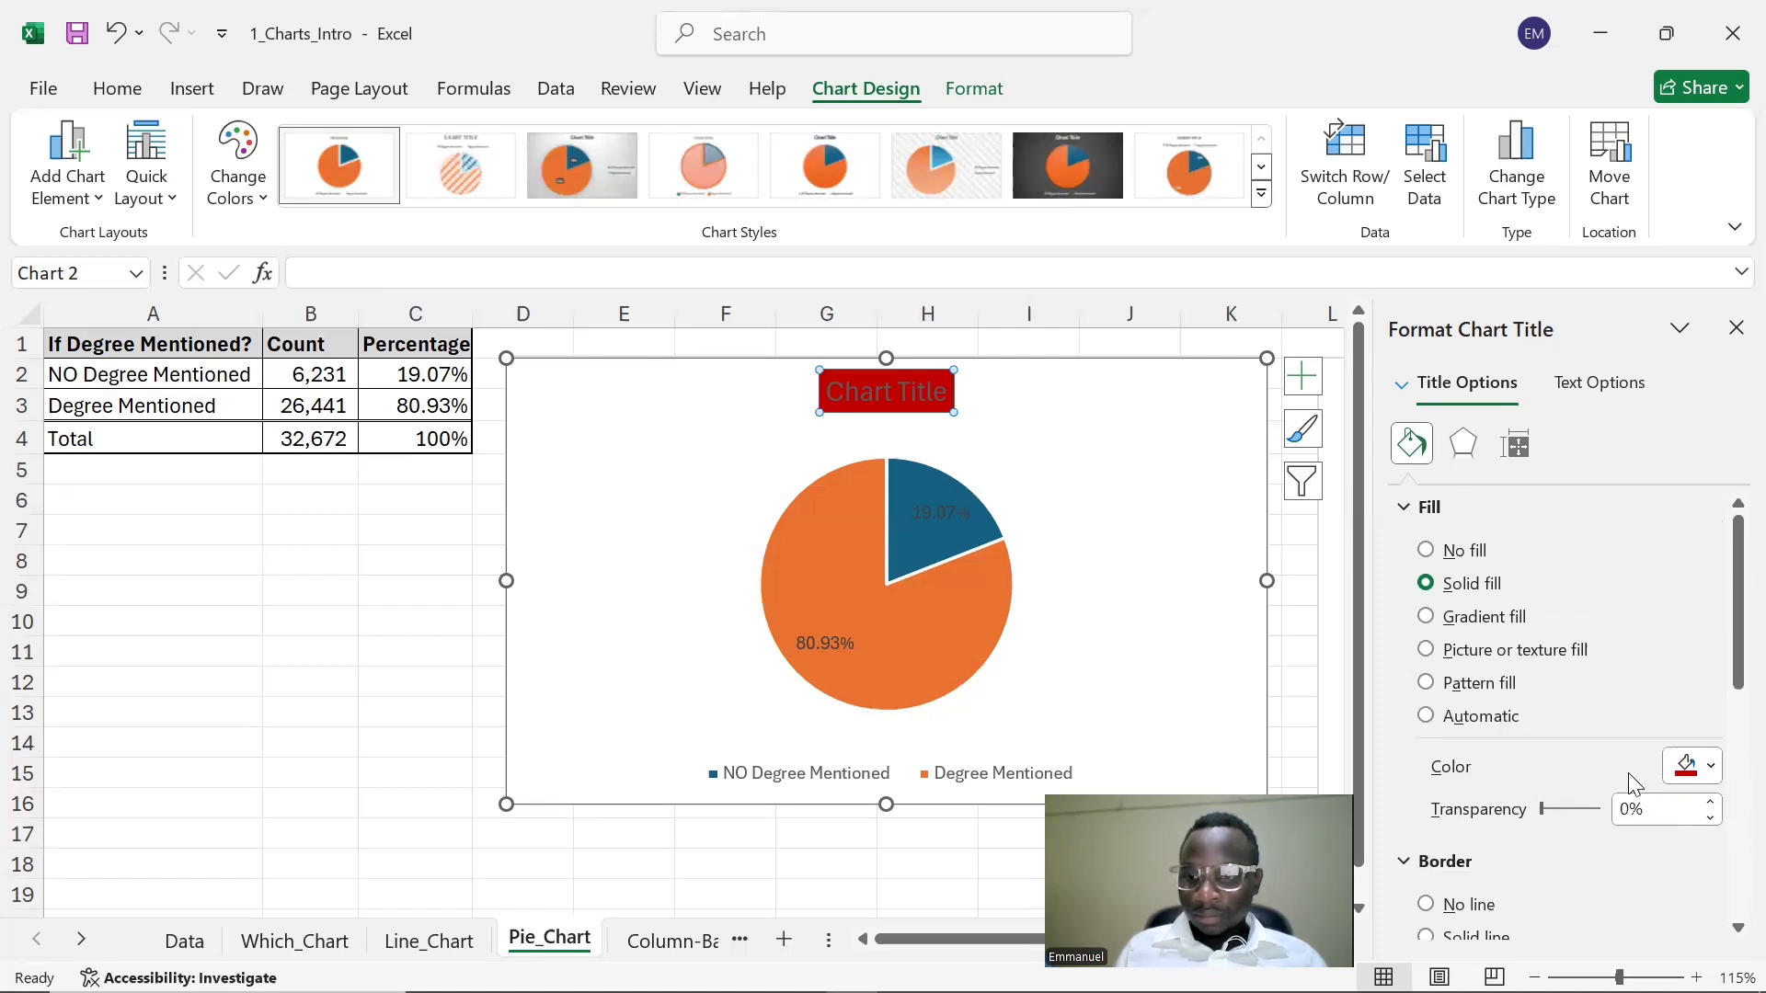
left_click(1680, 775)
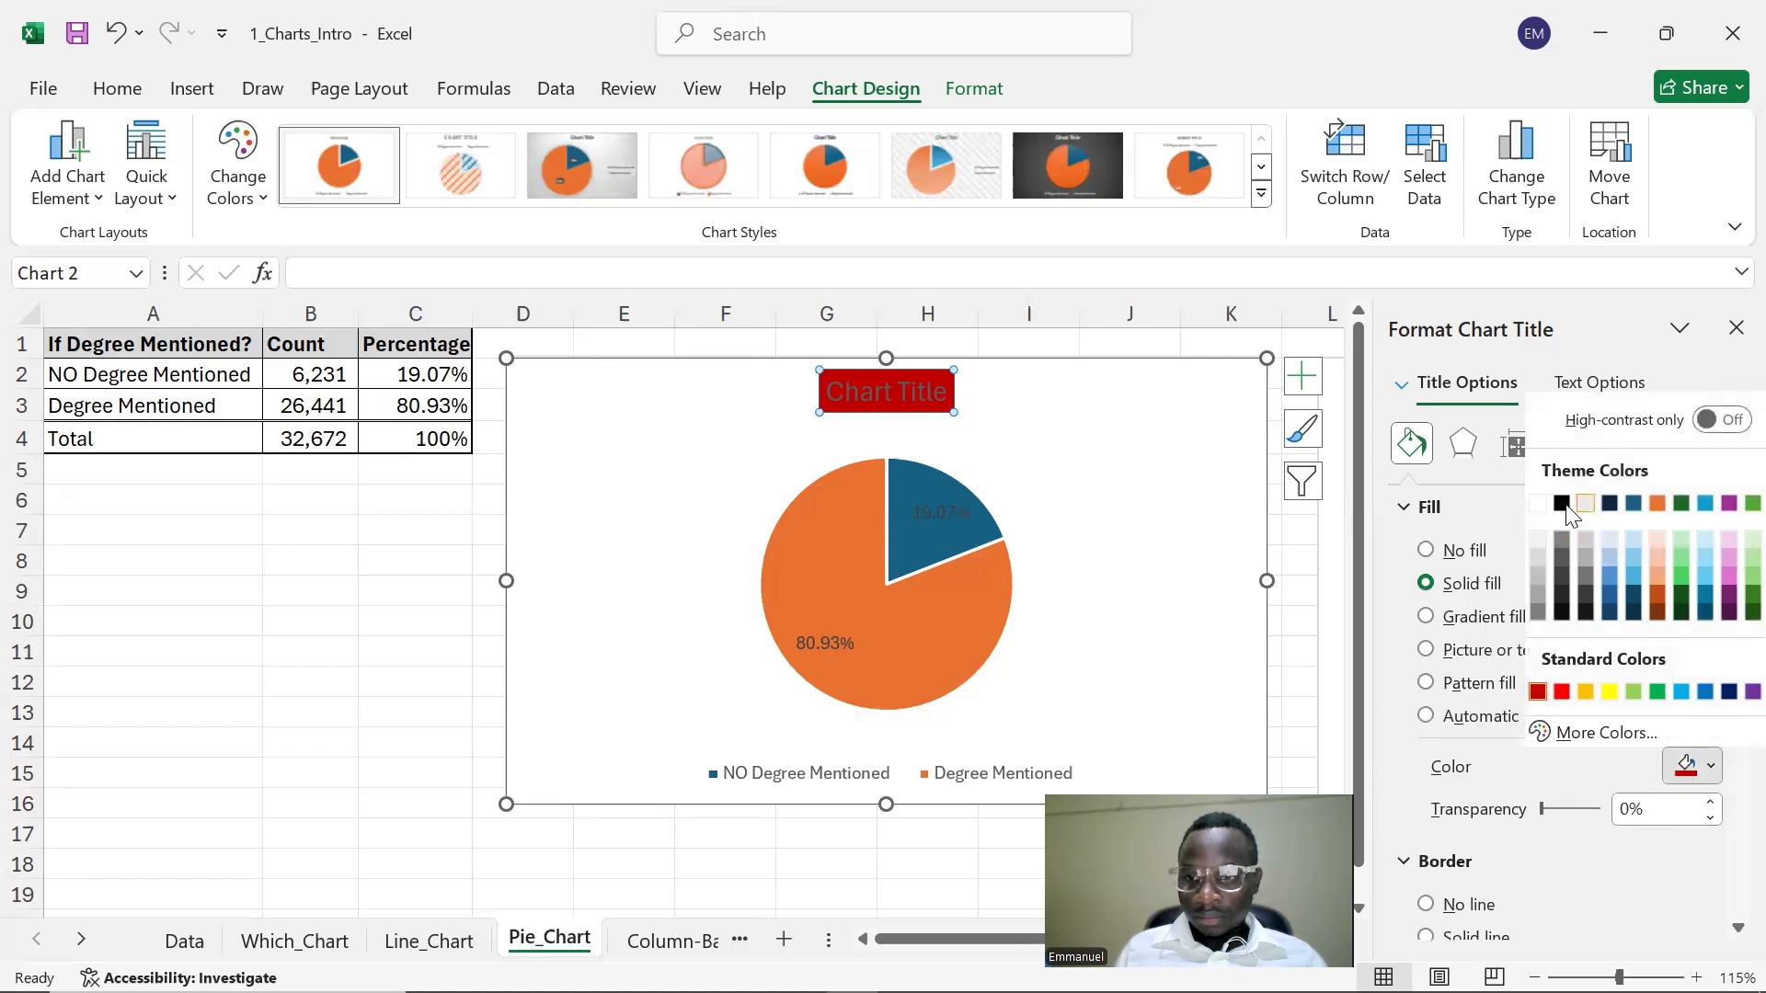
left_click(1546, 509)
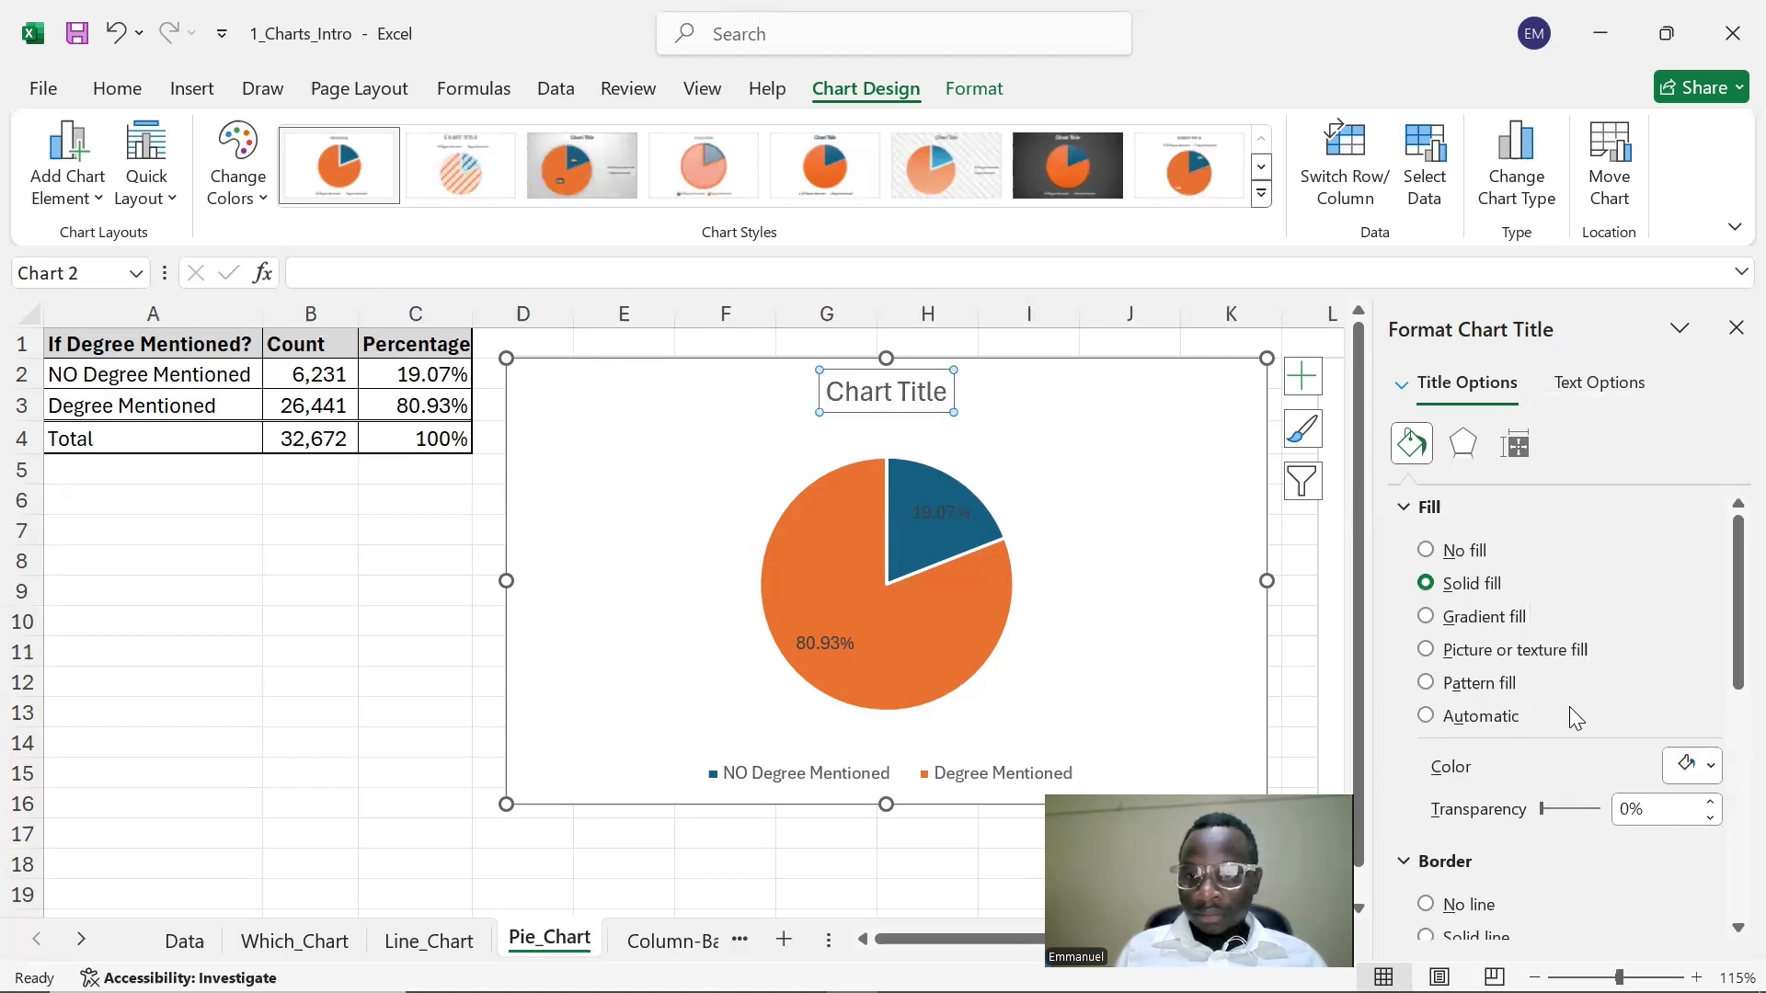
- Give the pie chart's title text a solid fill in standard red and make it bold
left_click(1597, 386)
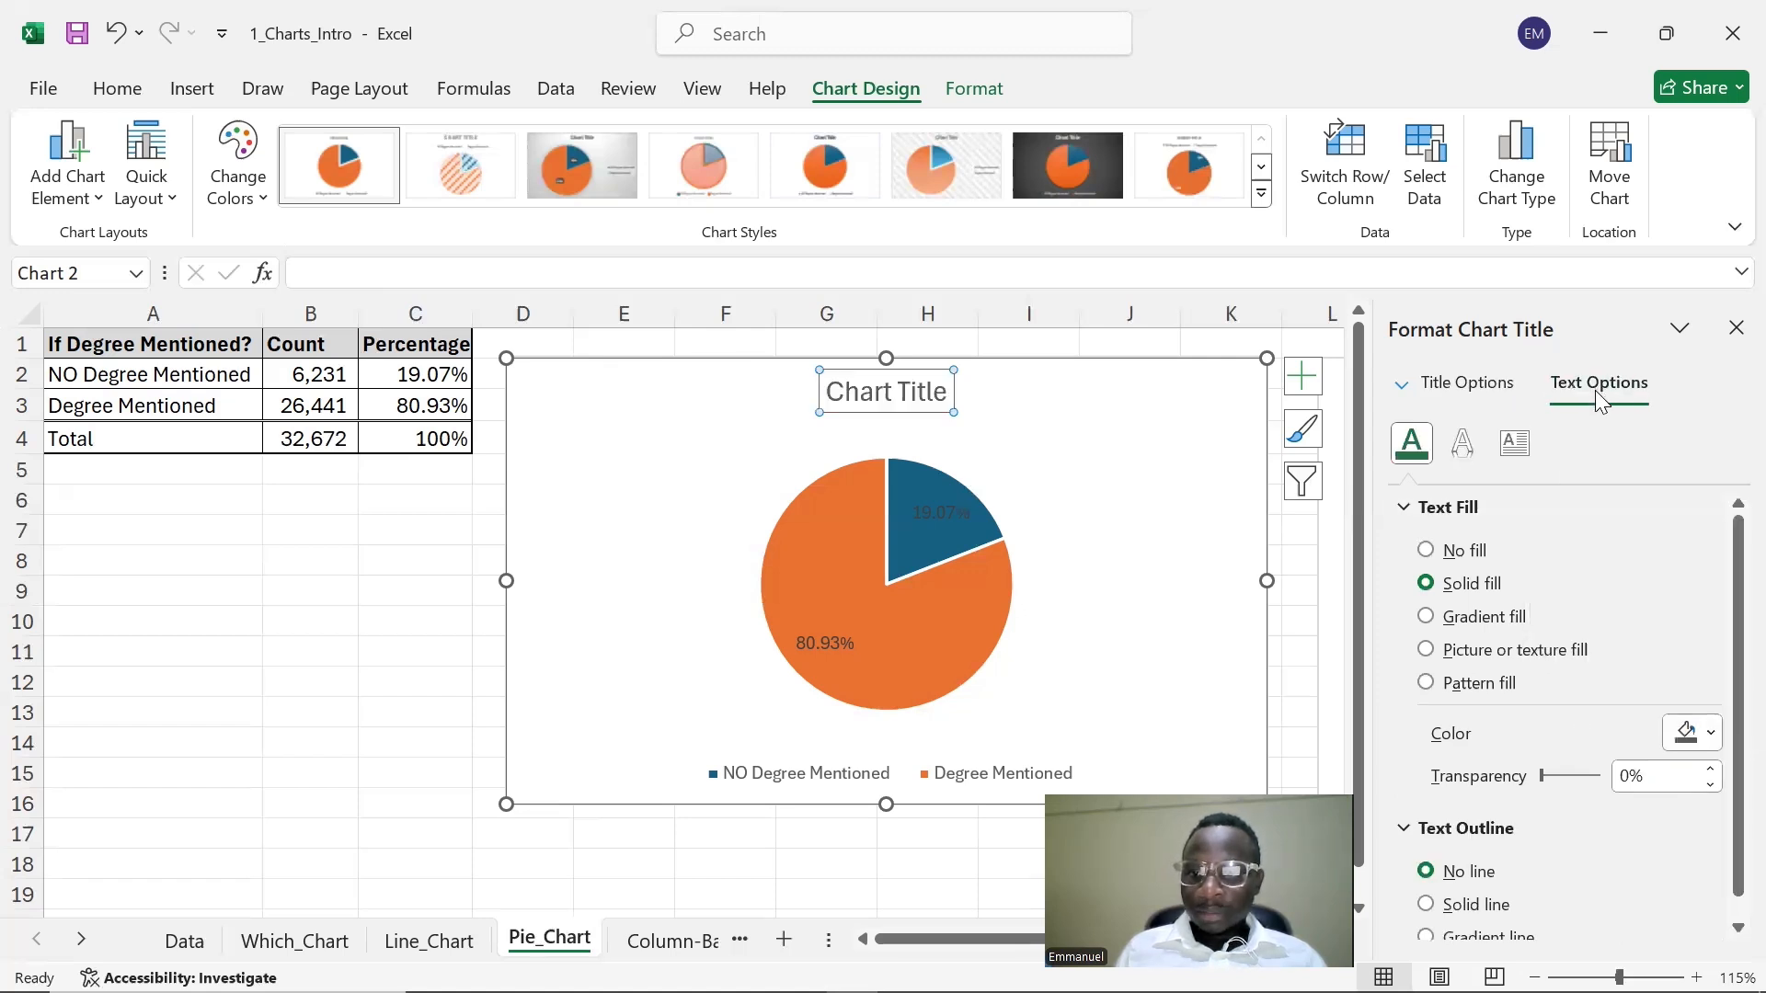
scroll(1517, 833, "down", 1)
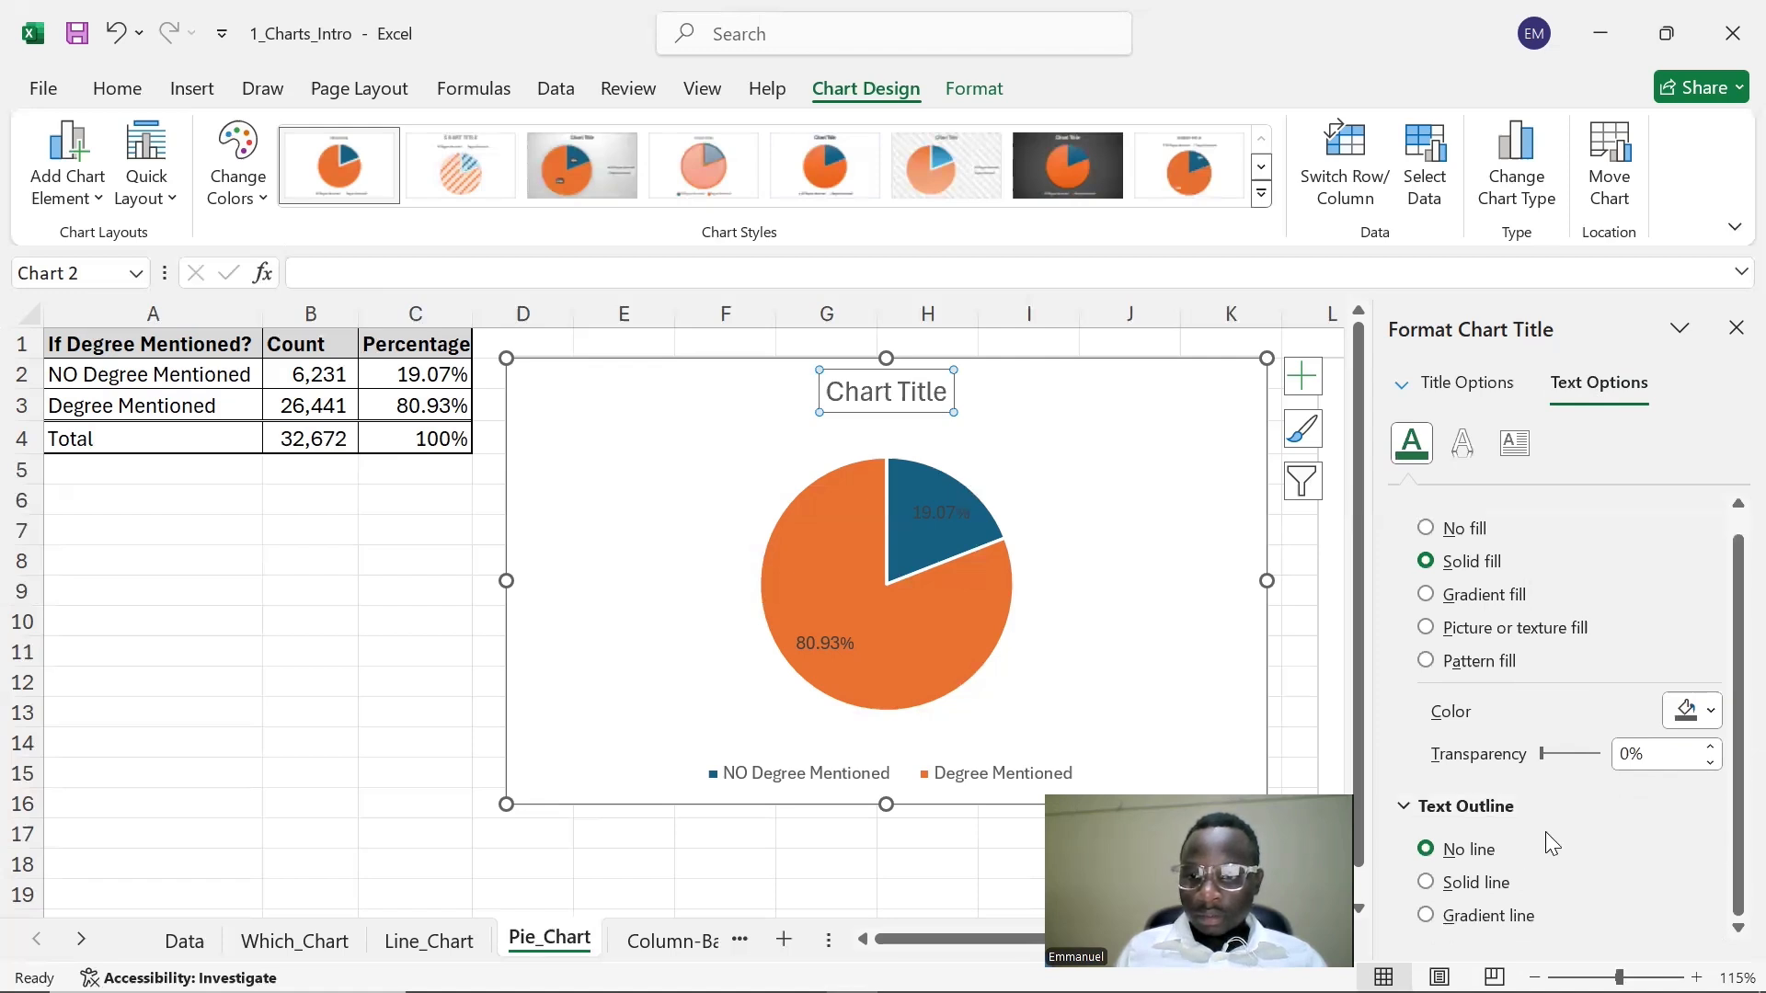
left_click(1712, 713)
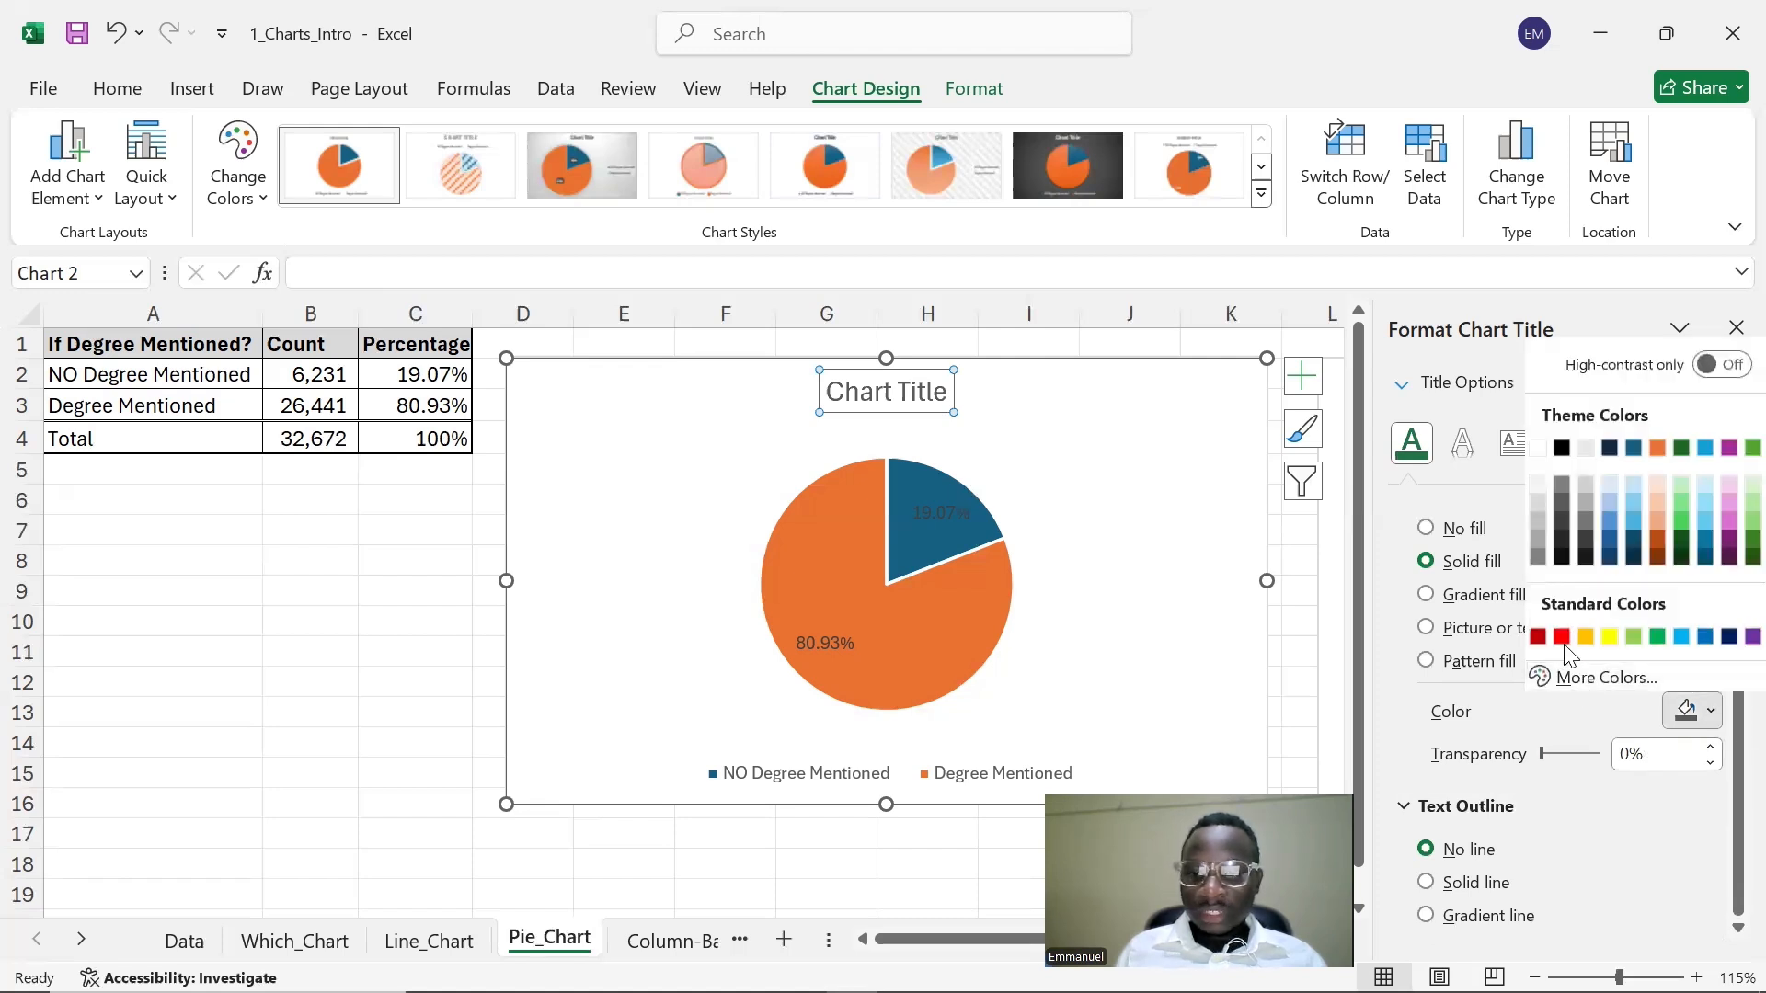
left_click(1562, 636)
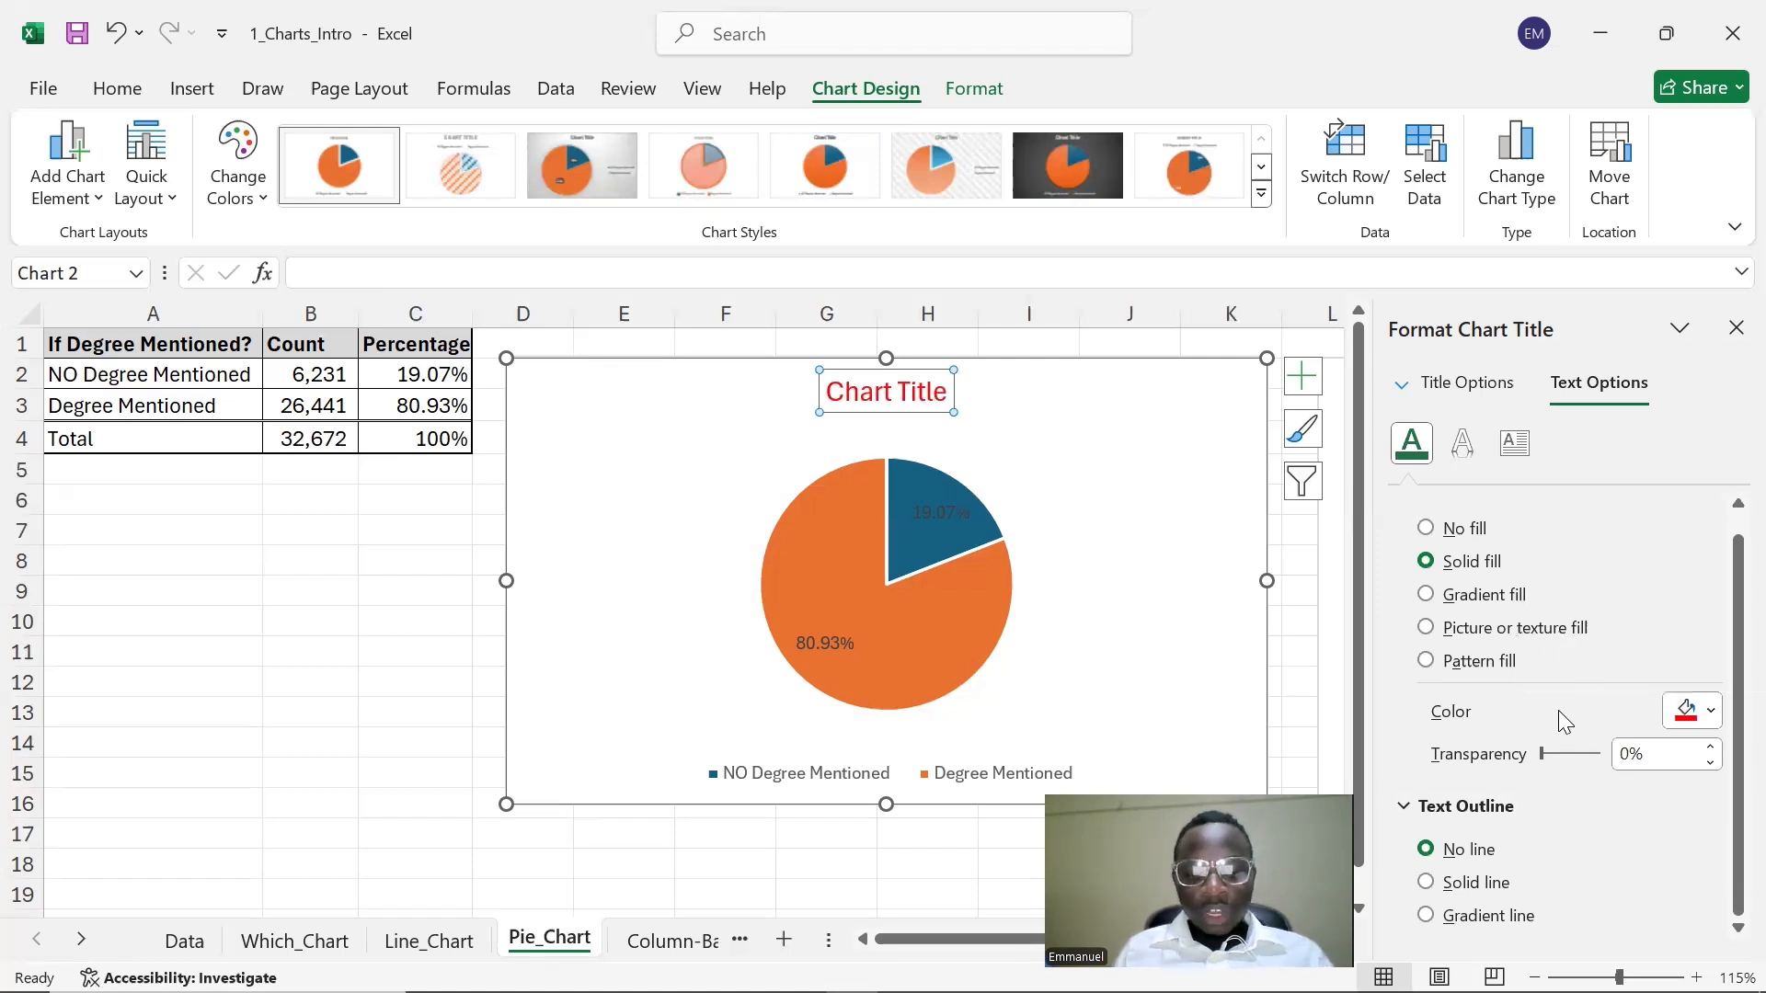
key("ctrl+b")
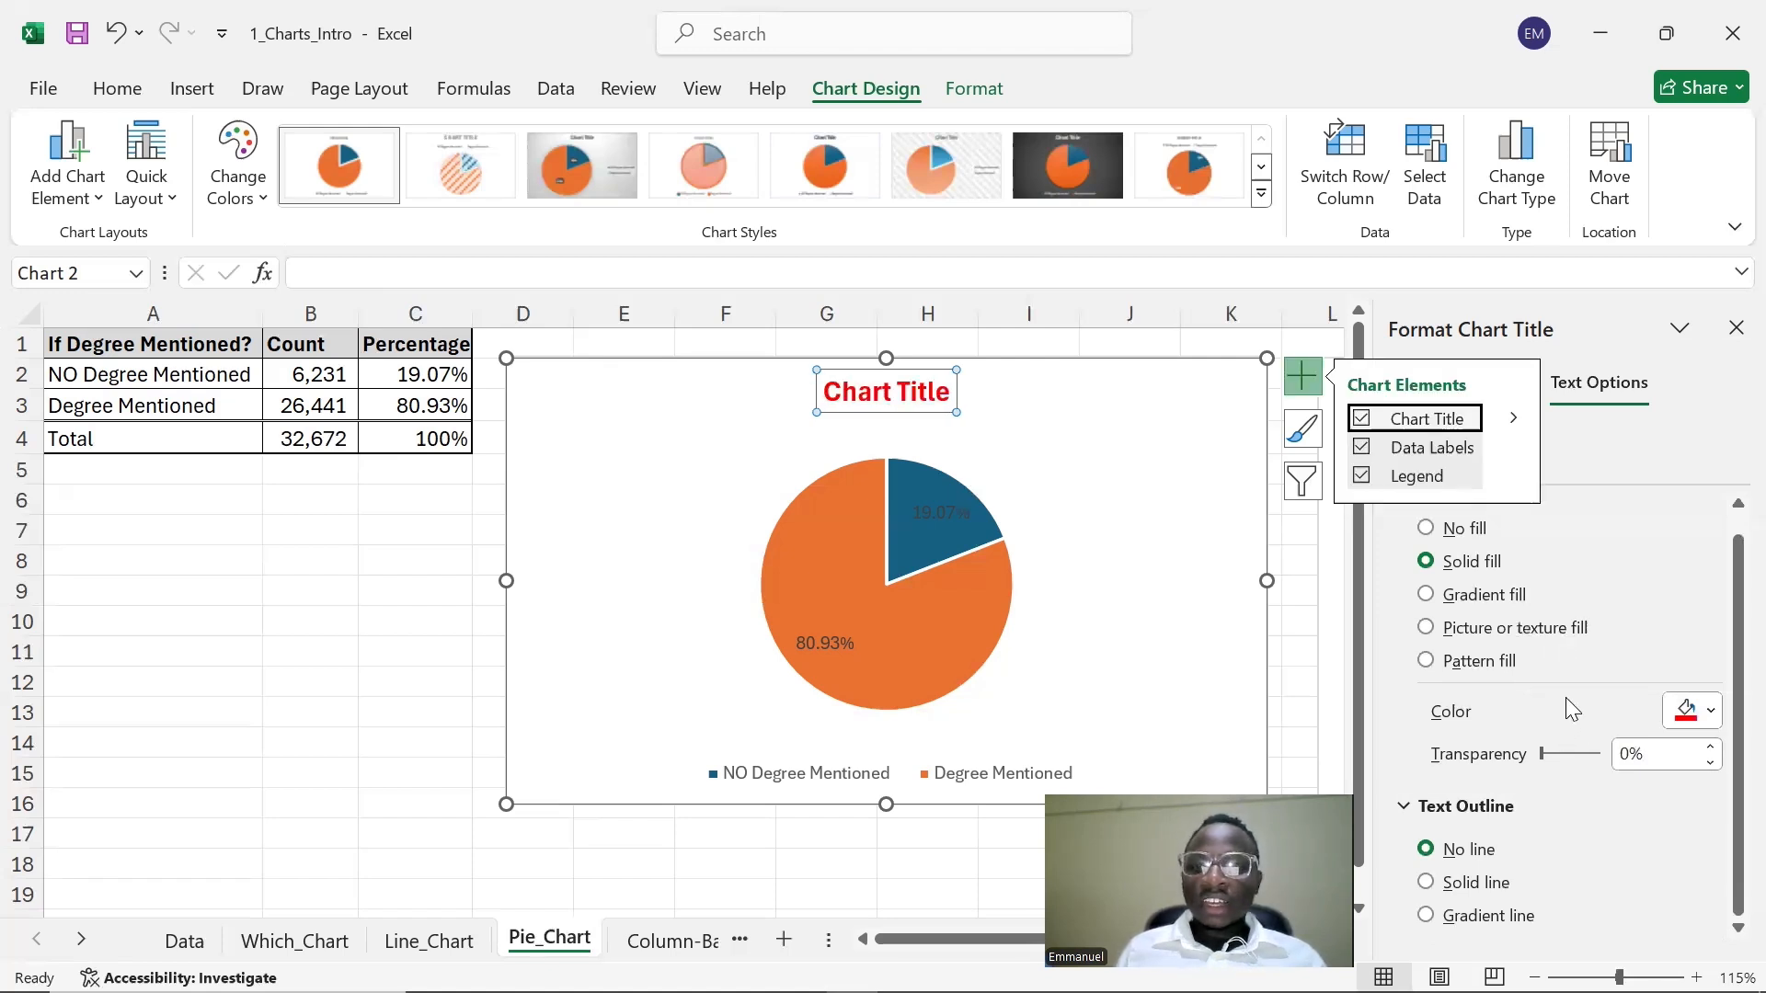
- Select the pie chart title's full text and change its font colour to standard light blue
double_click(929, 394)
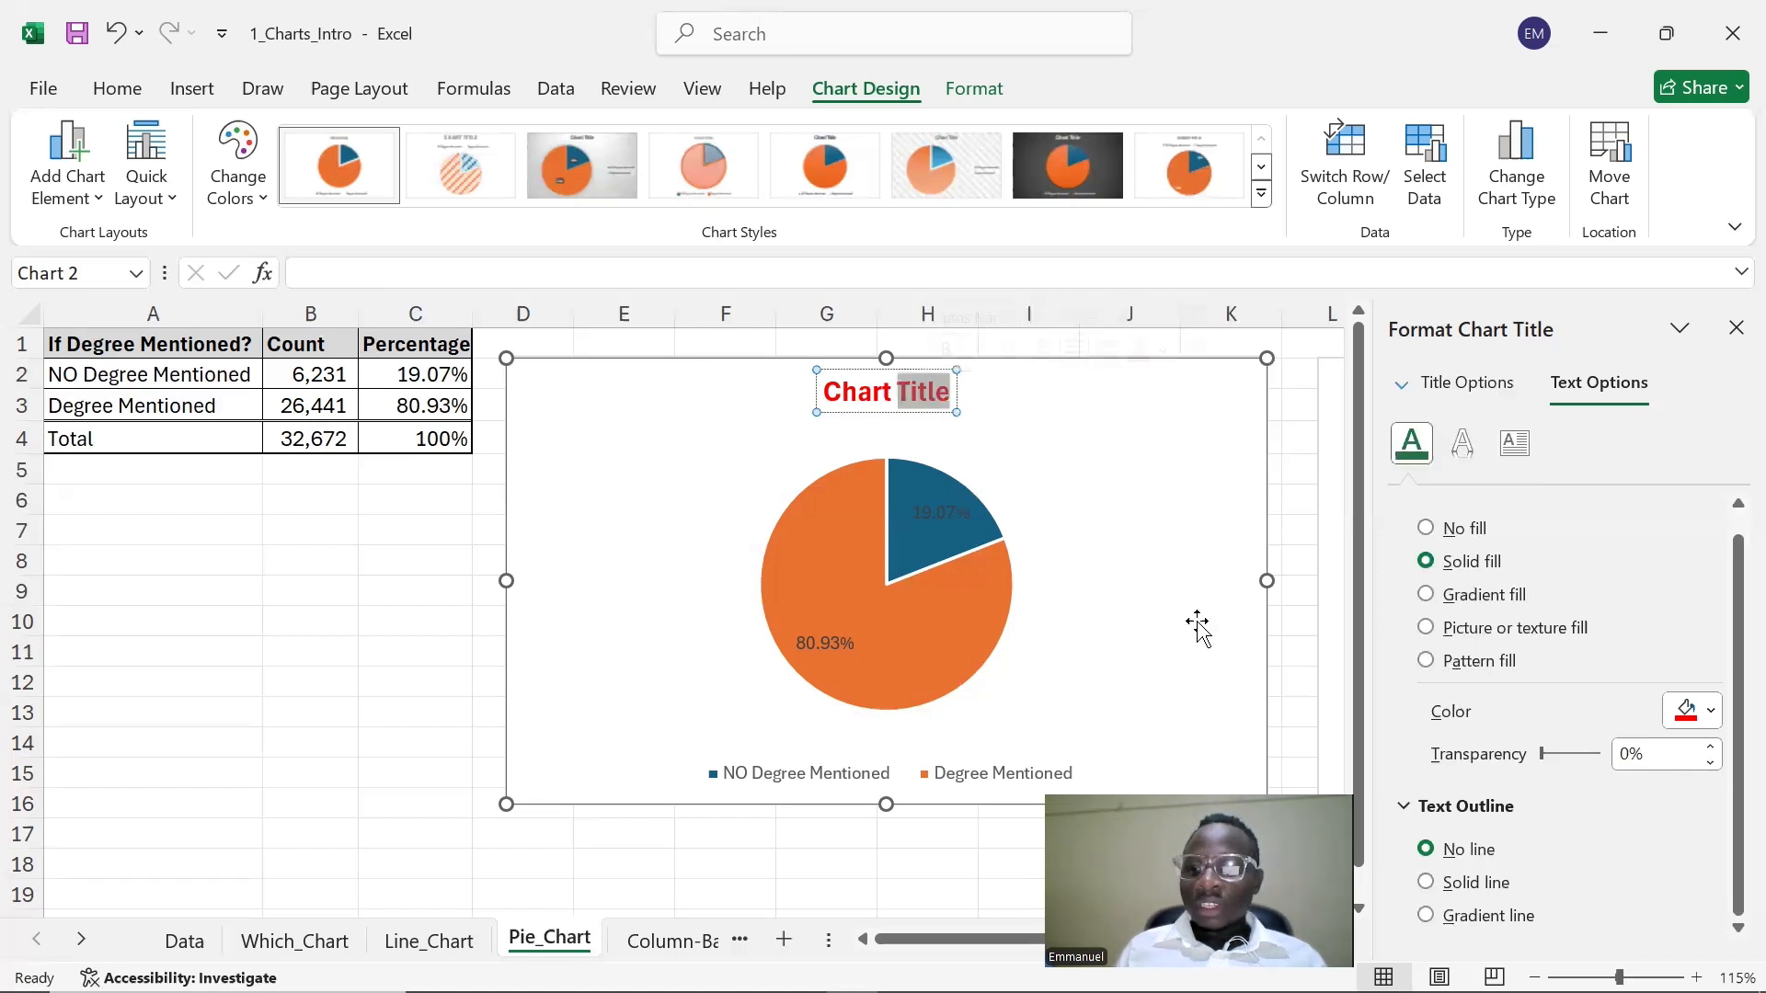
left_click(826, 395)
left_click_drag(833, 393, 973, 390)
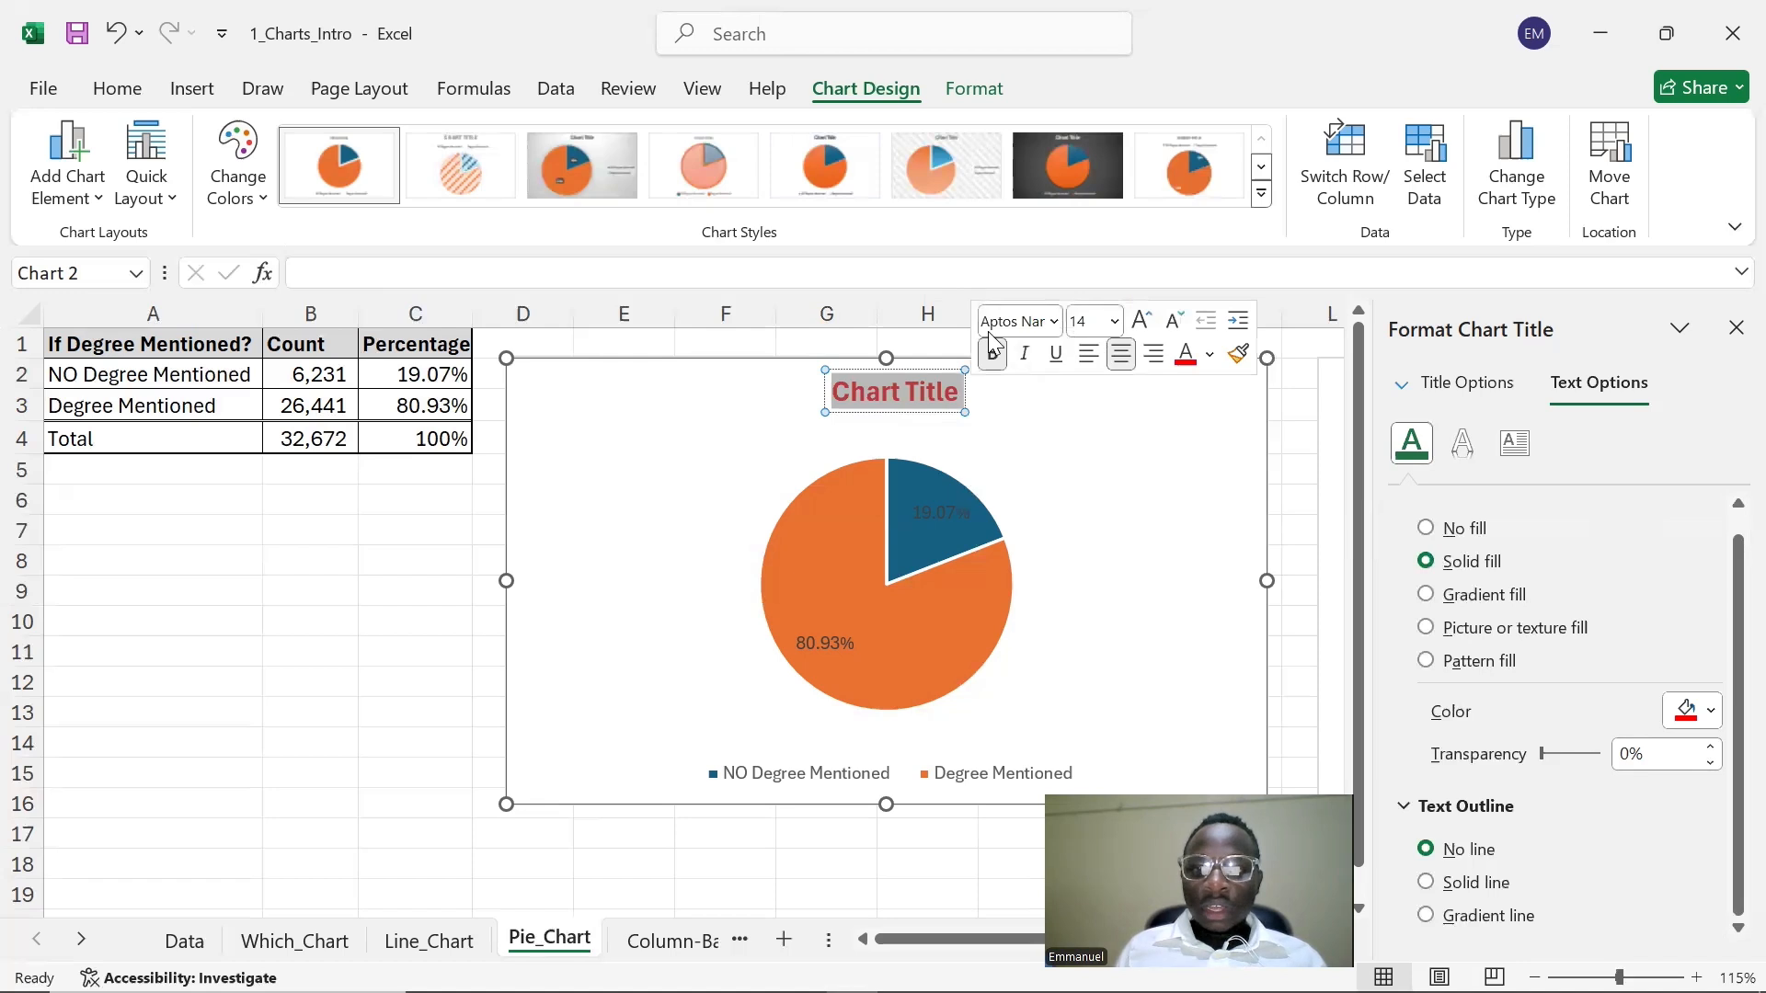
left_click(1210, 355)
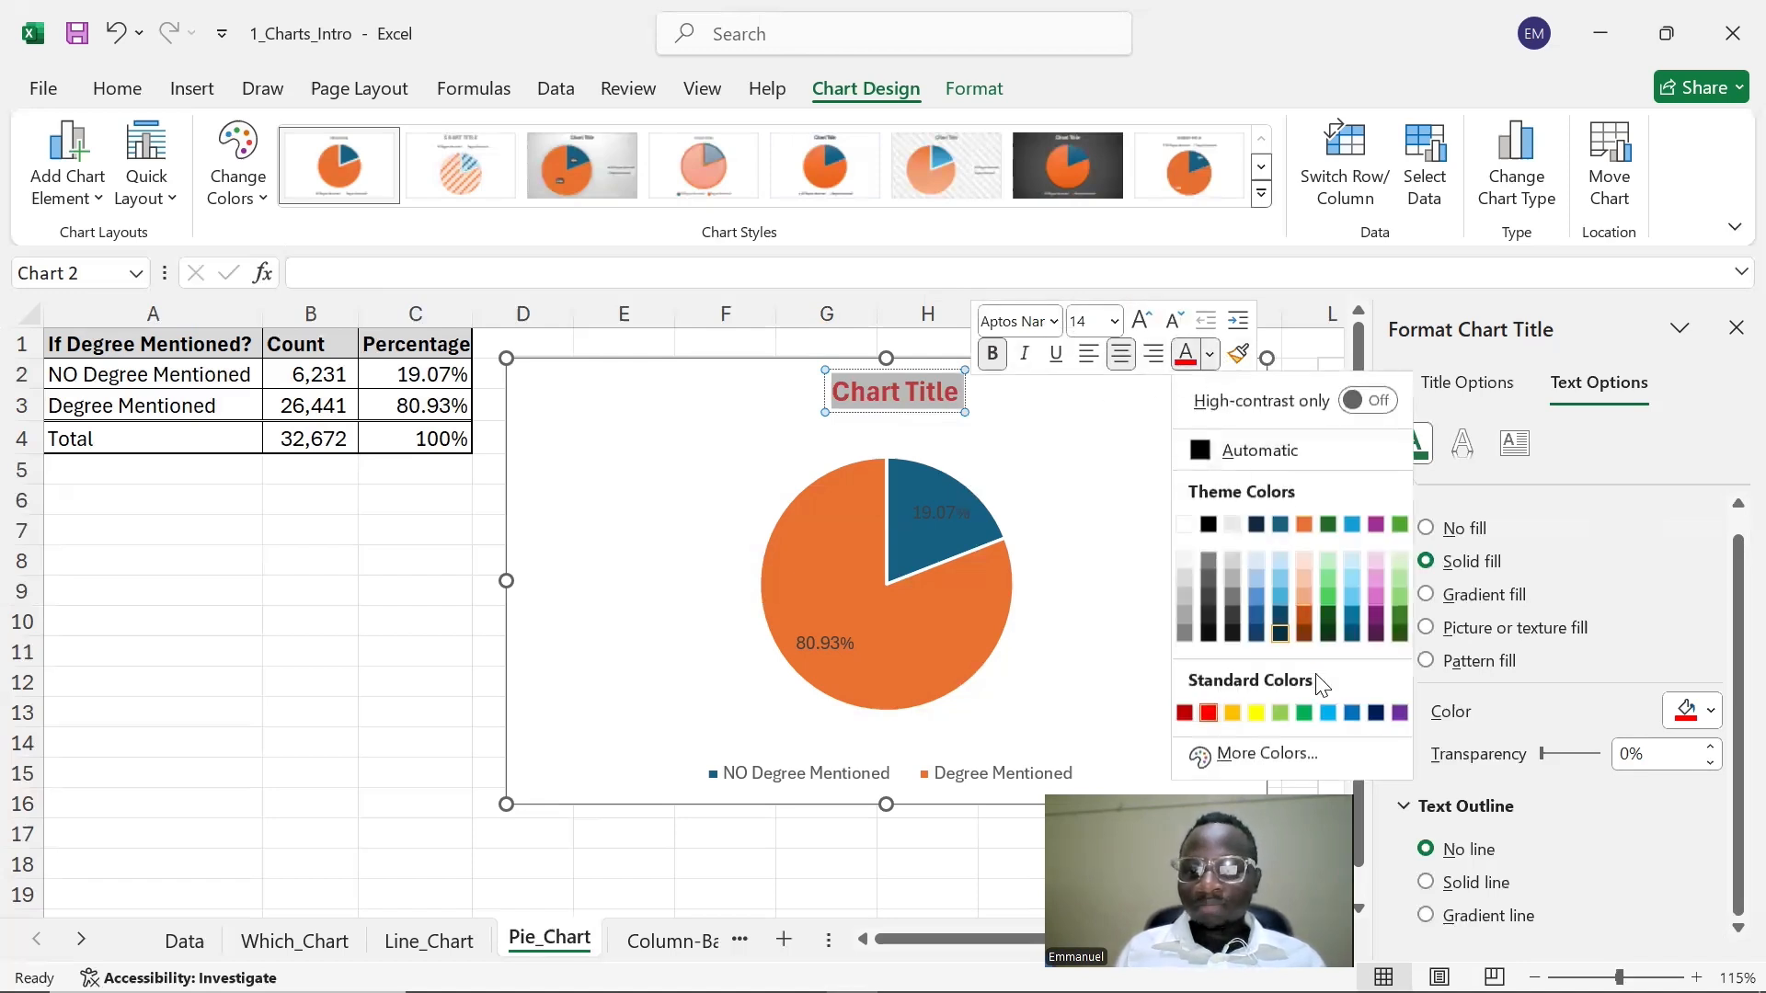
left_click(1328, 713)
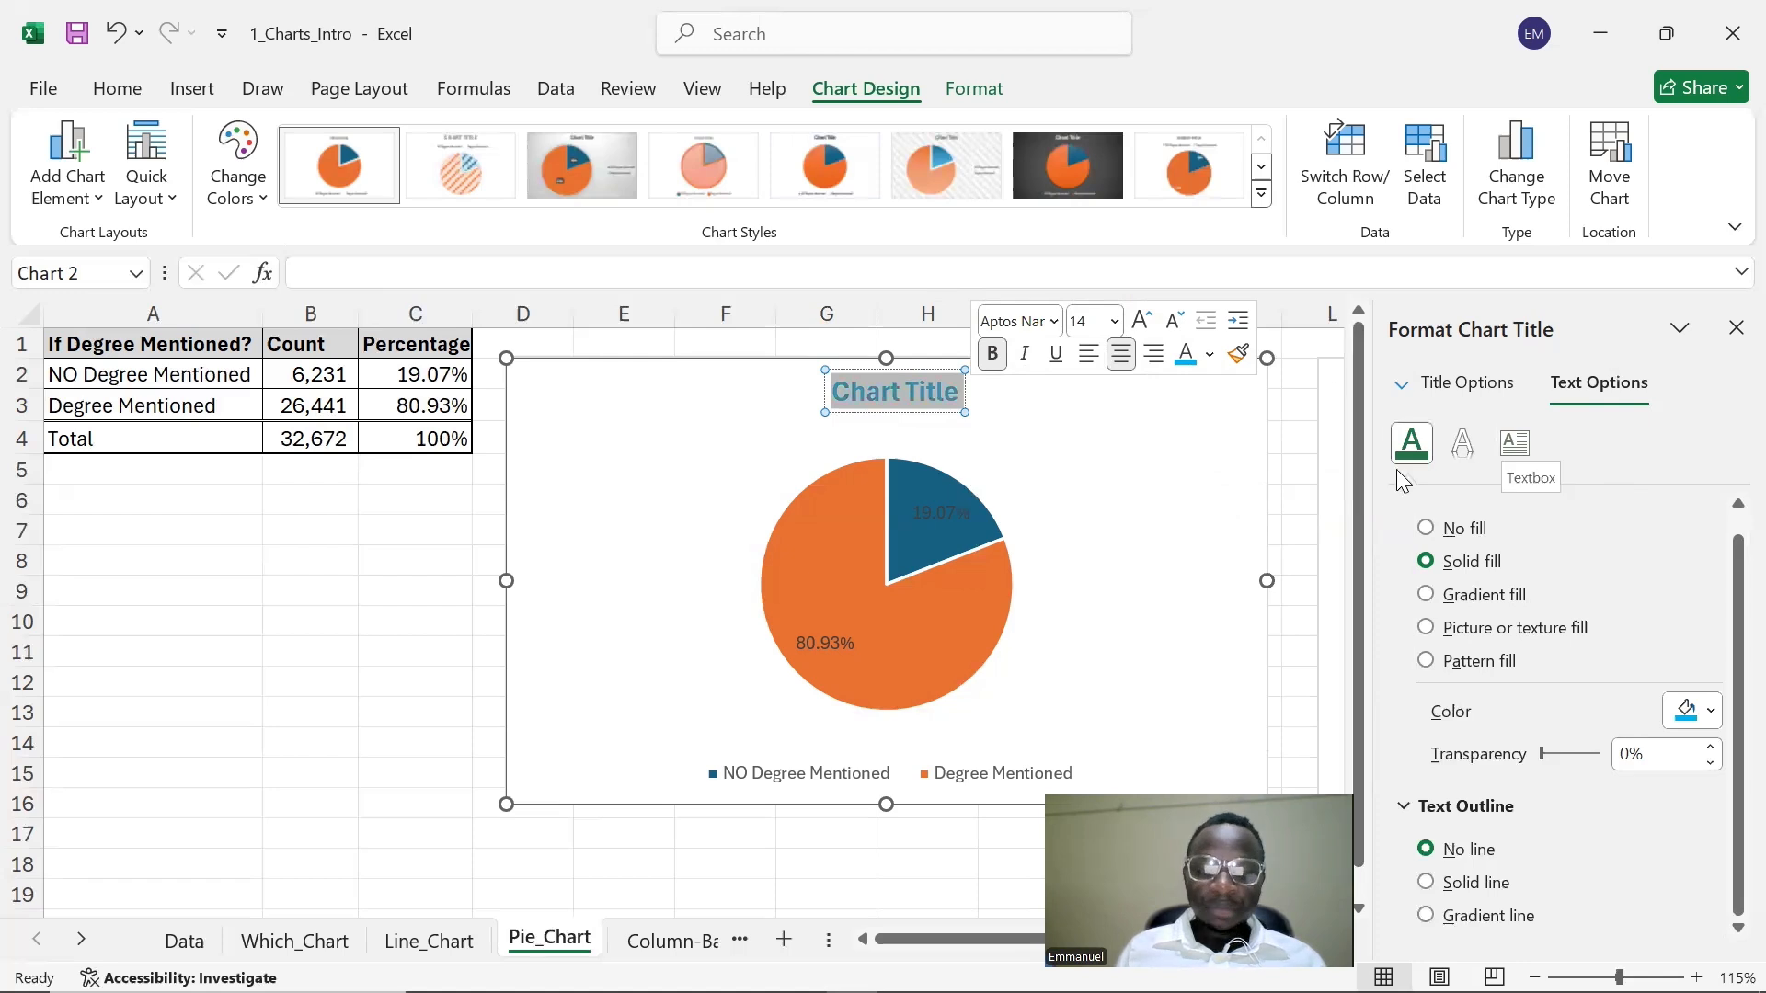
- Review the title's fill and border formatting options, close the formatting settings and deselect the pie chart
left_click(1471, 383)
scroll(1555, 610, "down", 5)
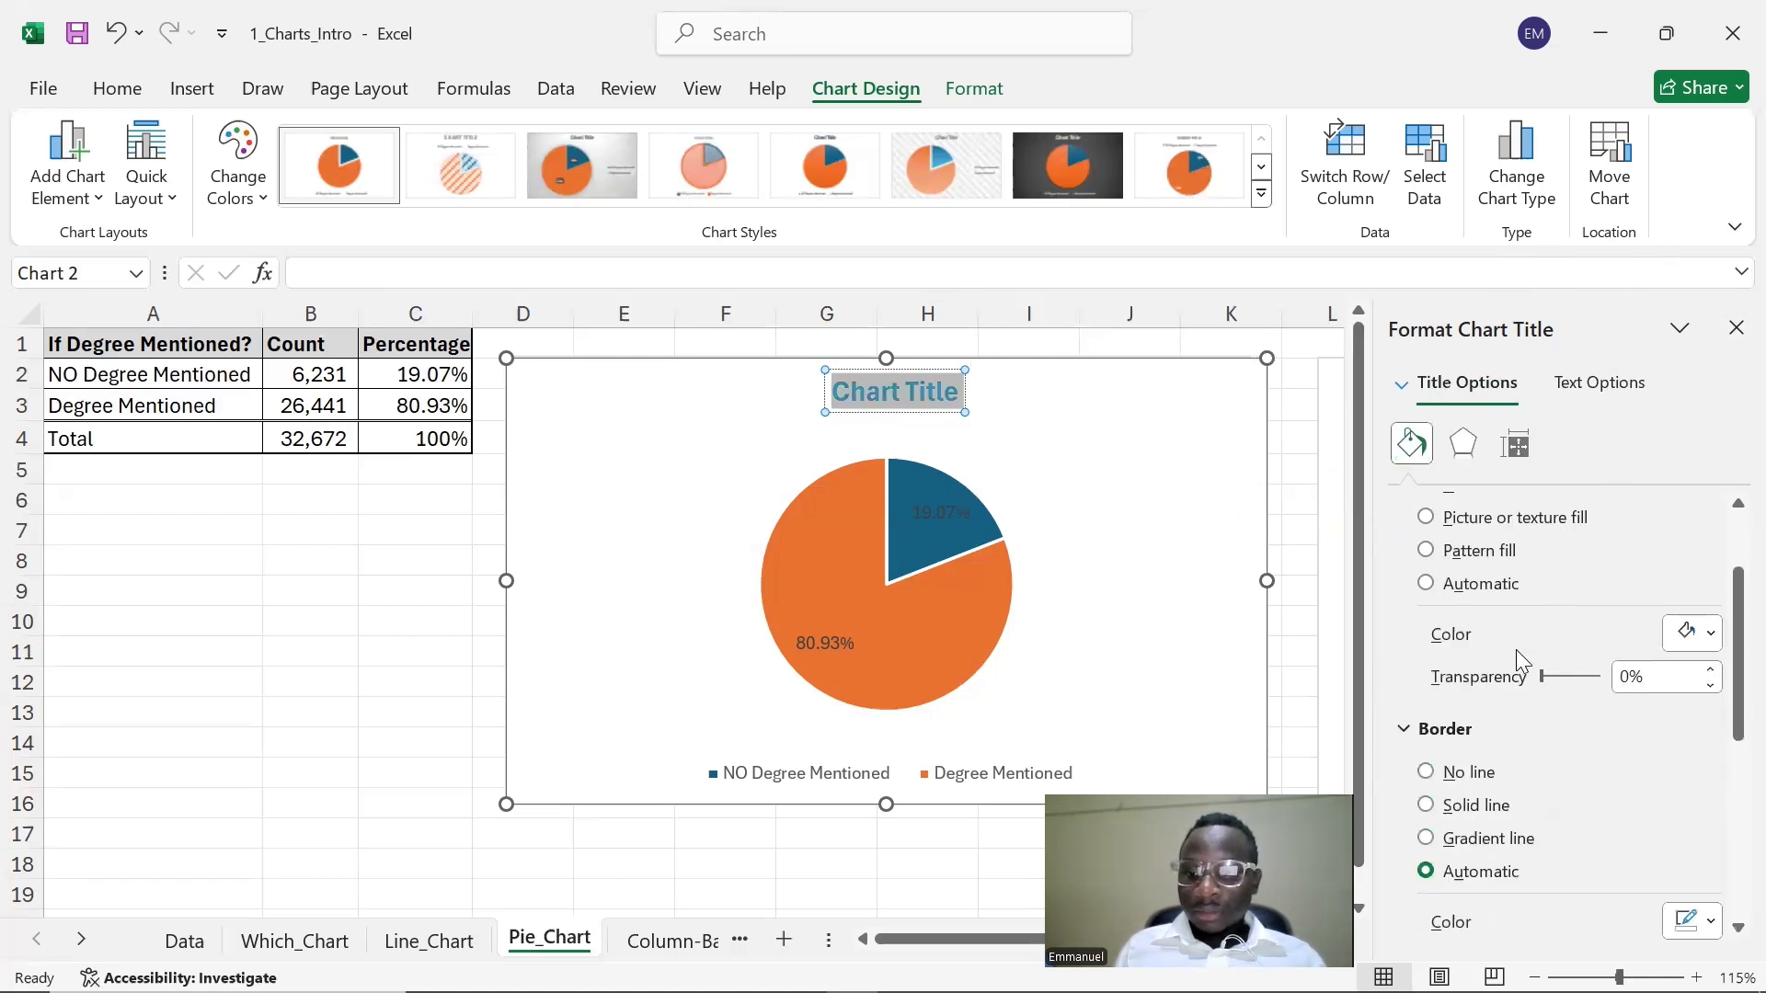
scroll(1534, 688, "down", 3)
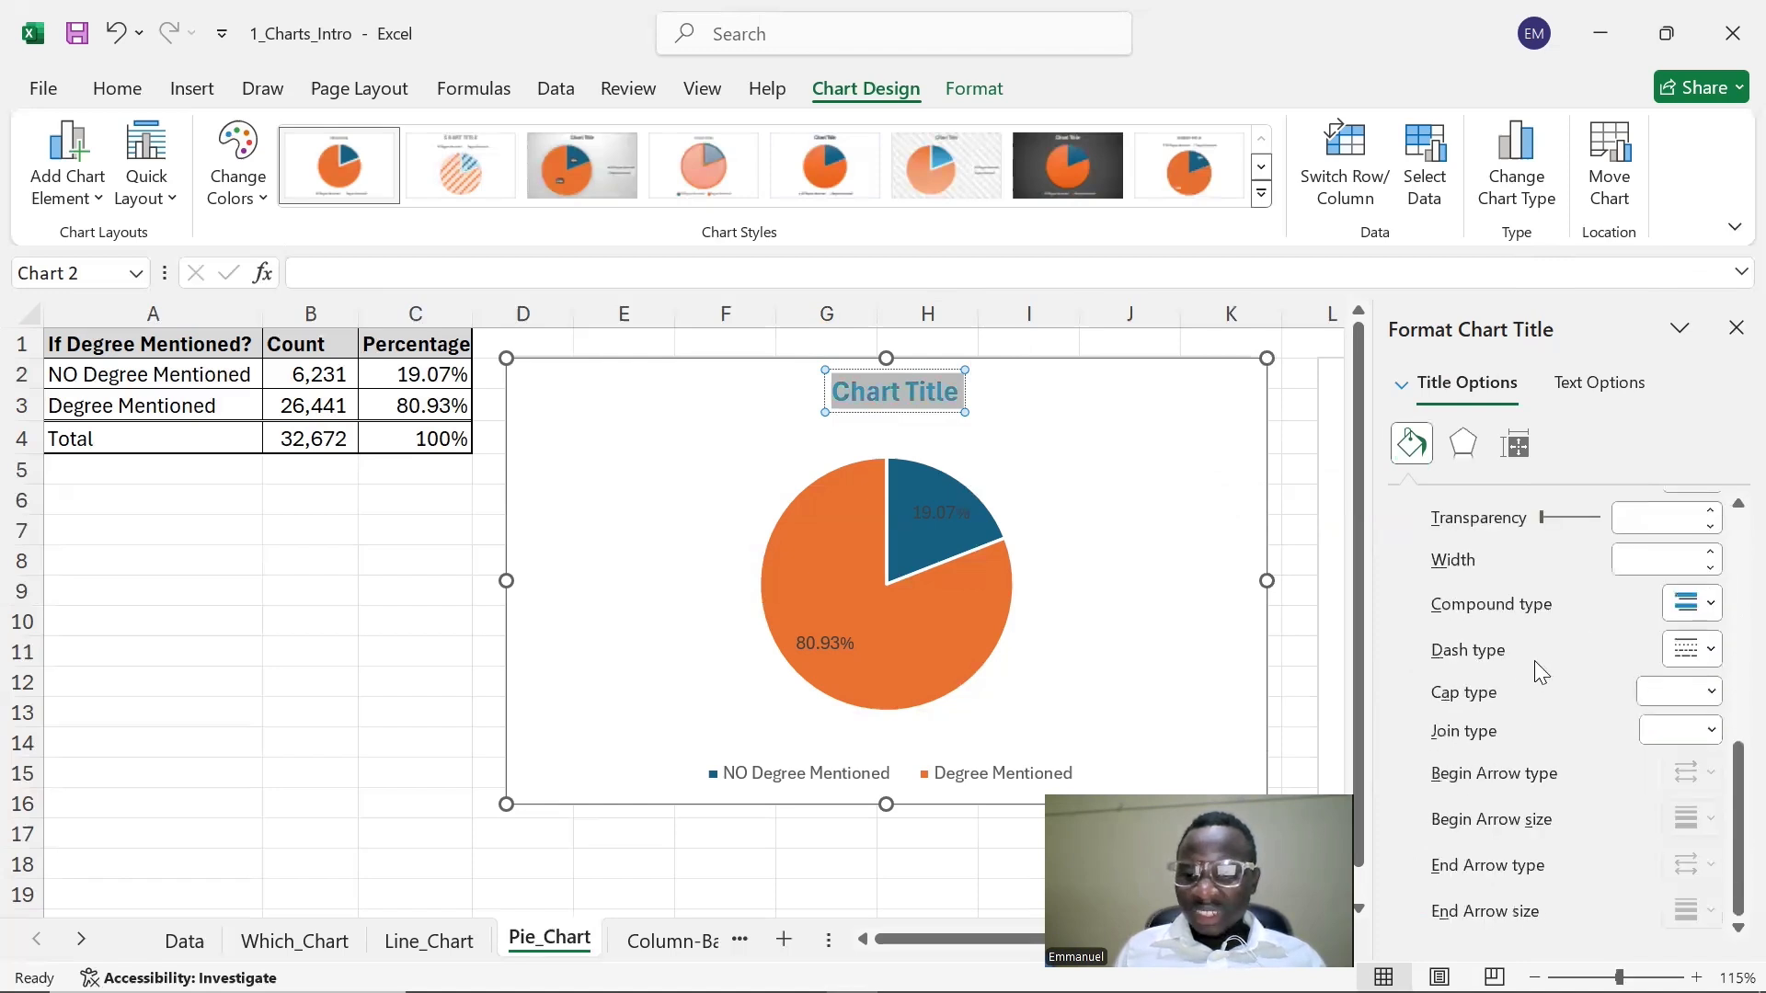
left_click(1733, 329)
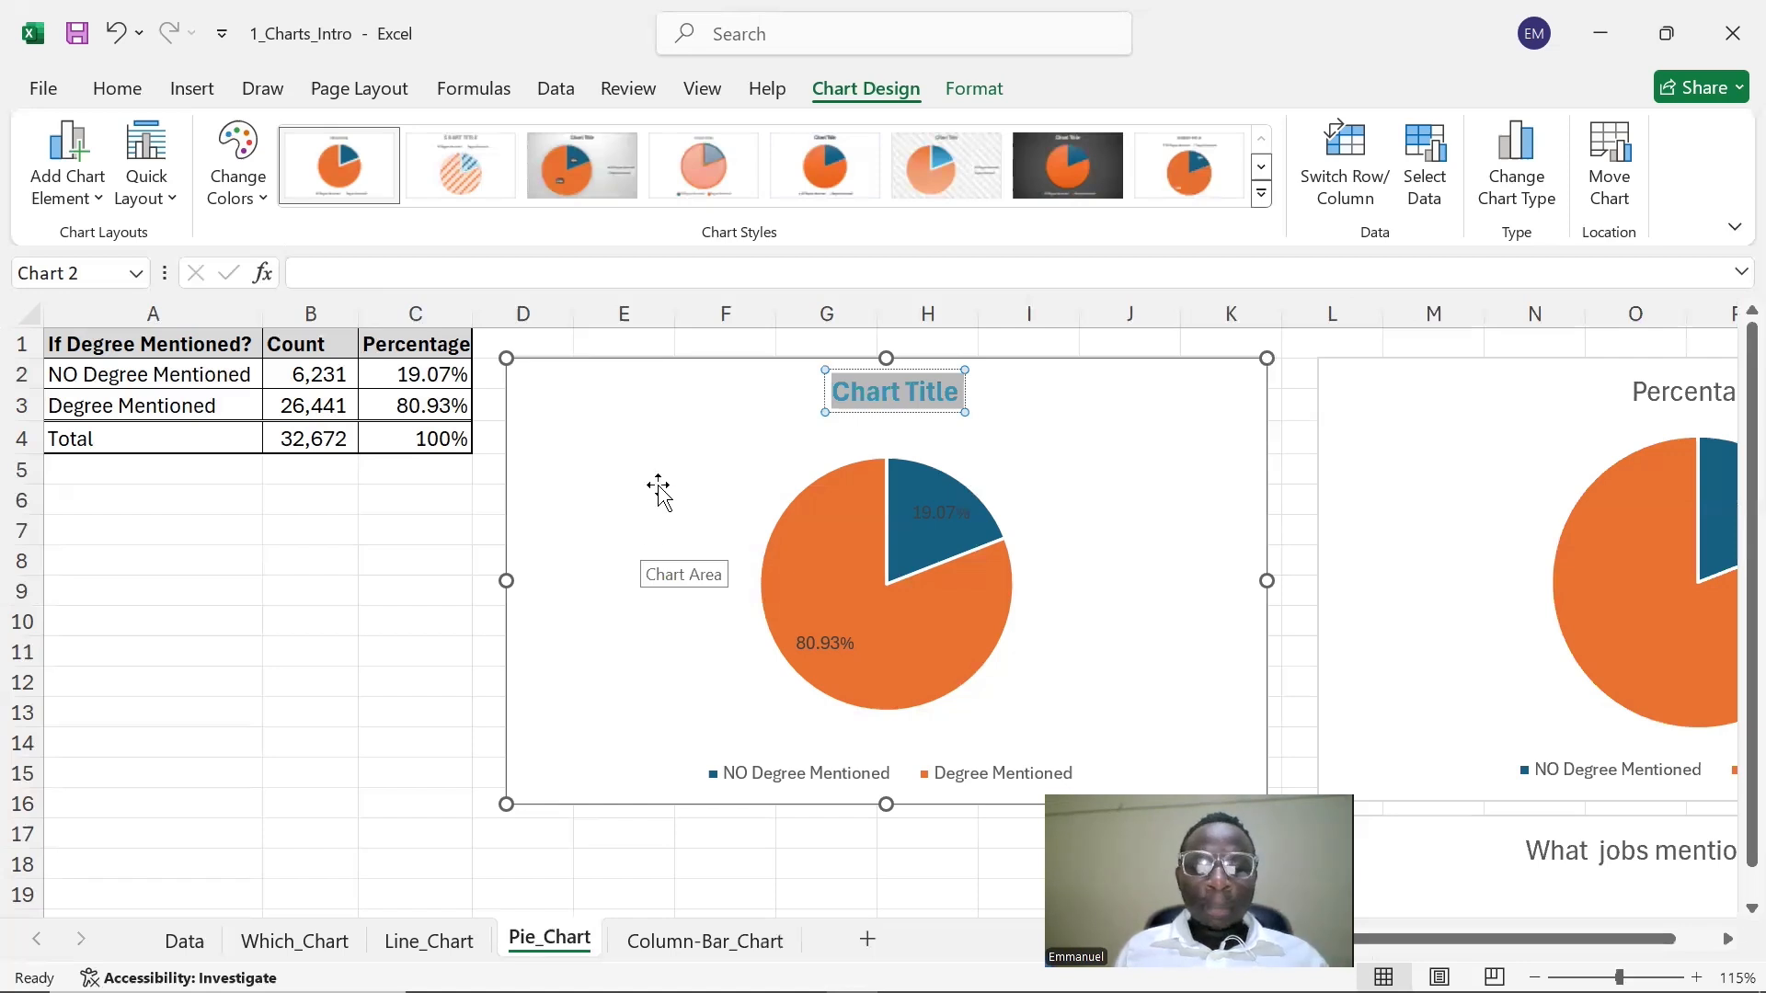
left_click(370, 555)
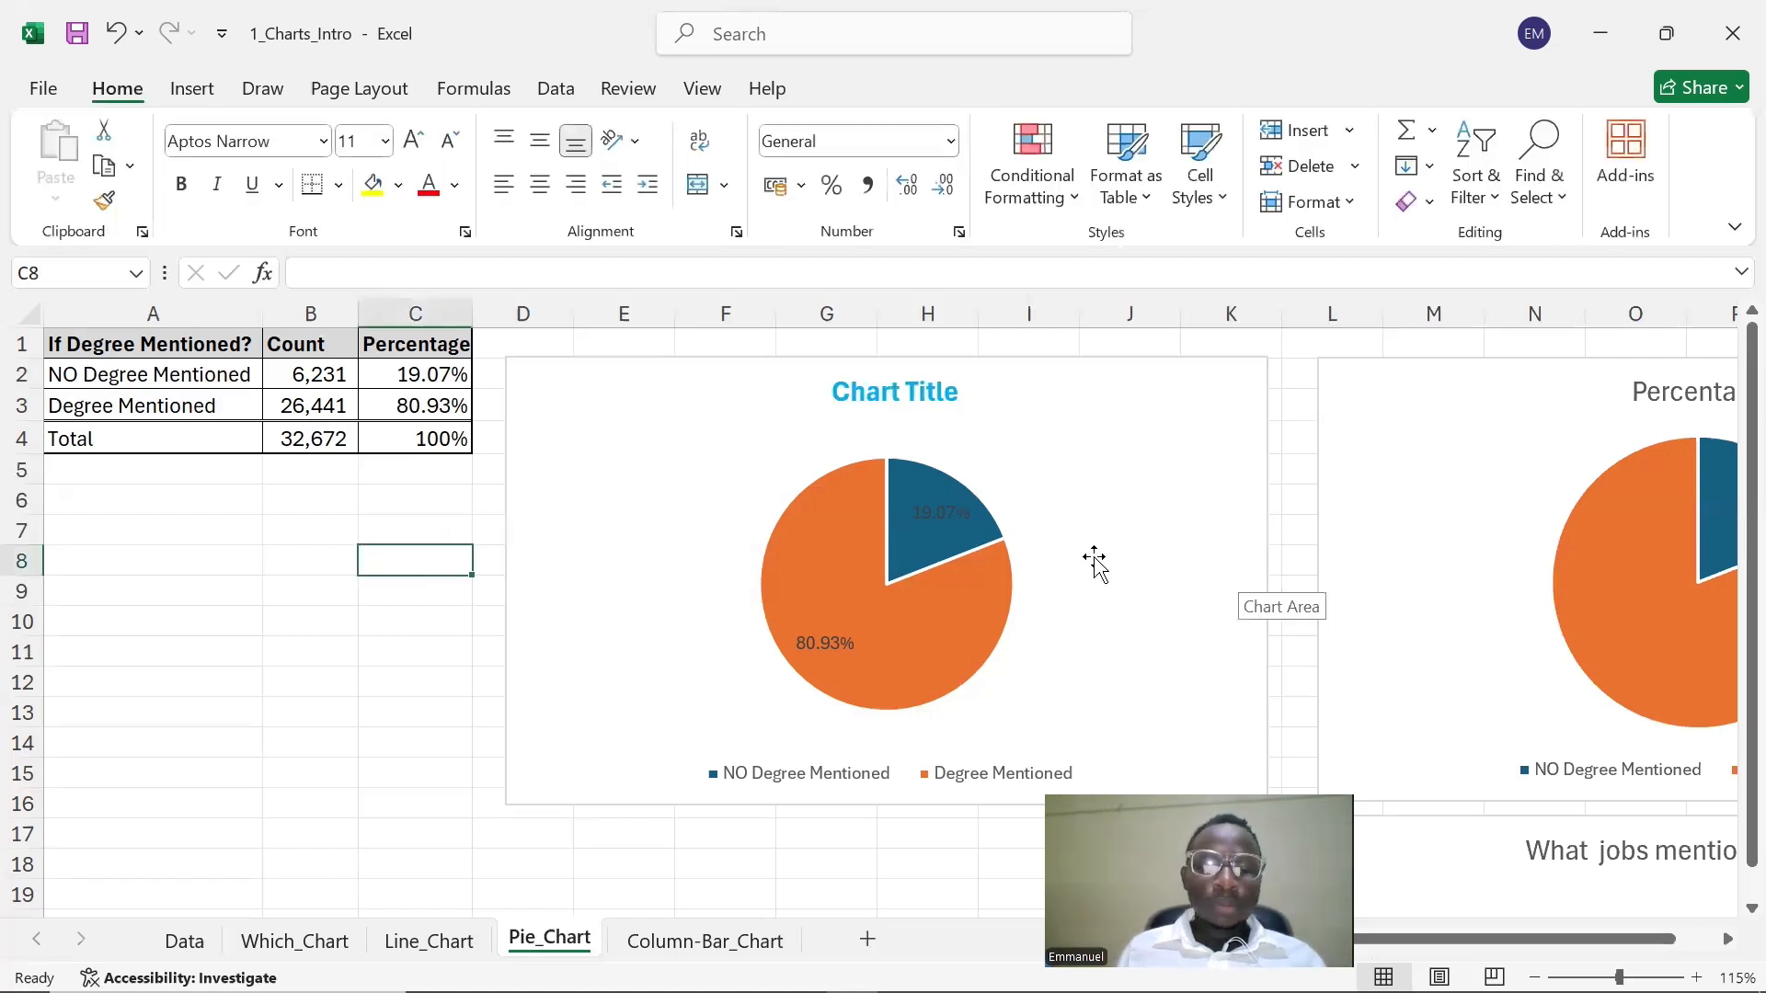
- Open the Column-Bar_Chart sheet and look over its finished example charts, returning to the job title tables
left_click(739, 943)
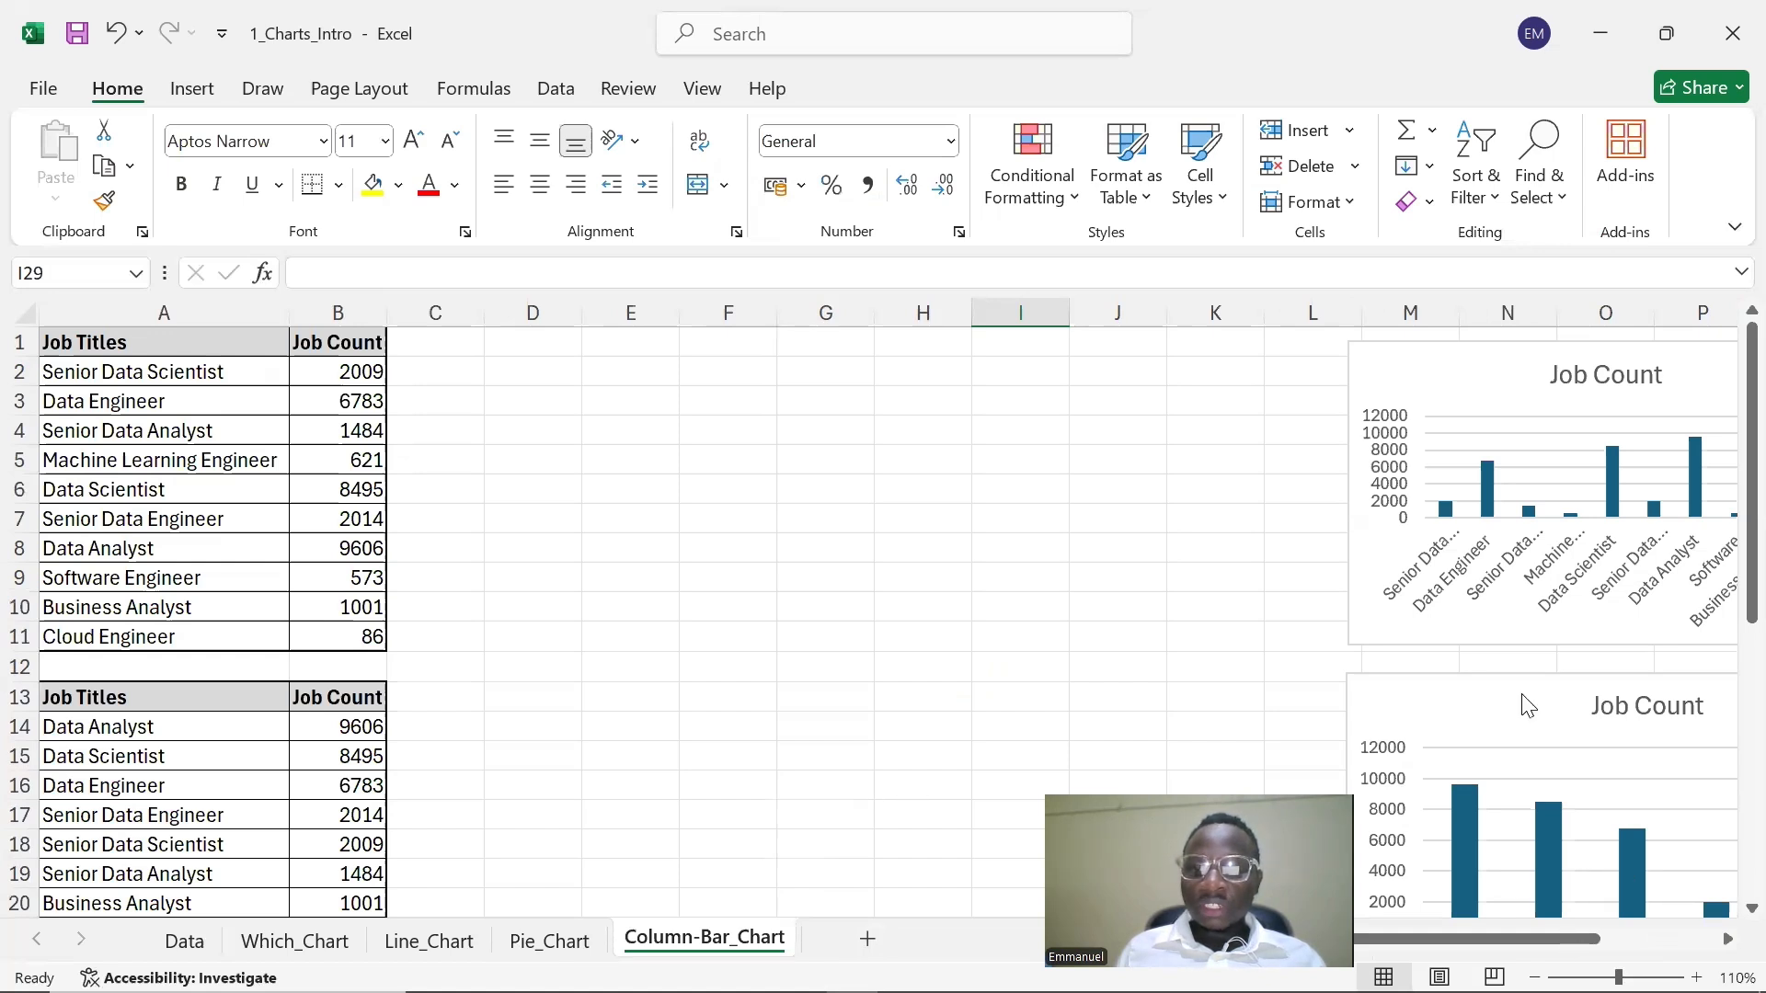
scroll(1221, 473, "right", 2)
scroll(1221, 486, "down", 2)
scroll(1221, 488, "down", 4)
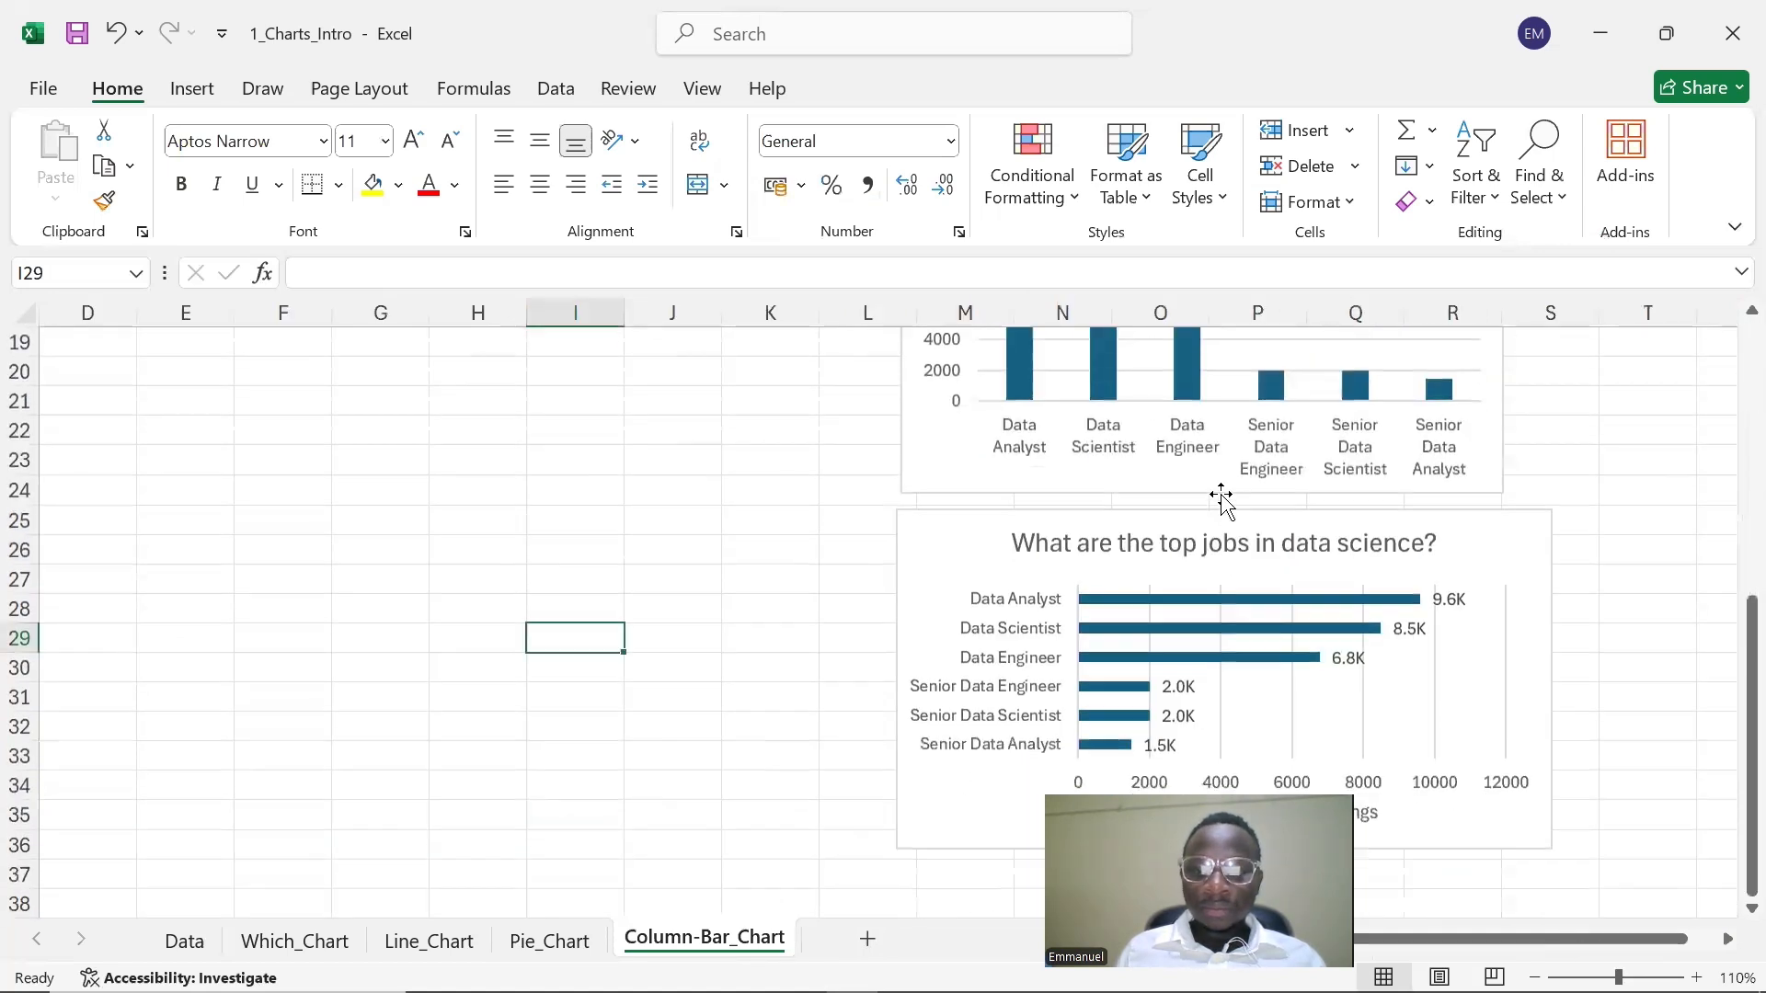
scroll(1221, 497, "up", 6)
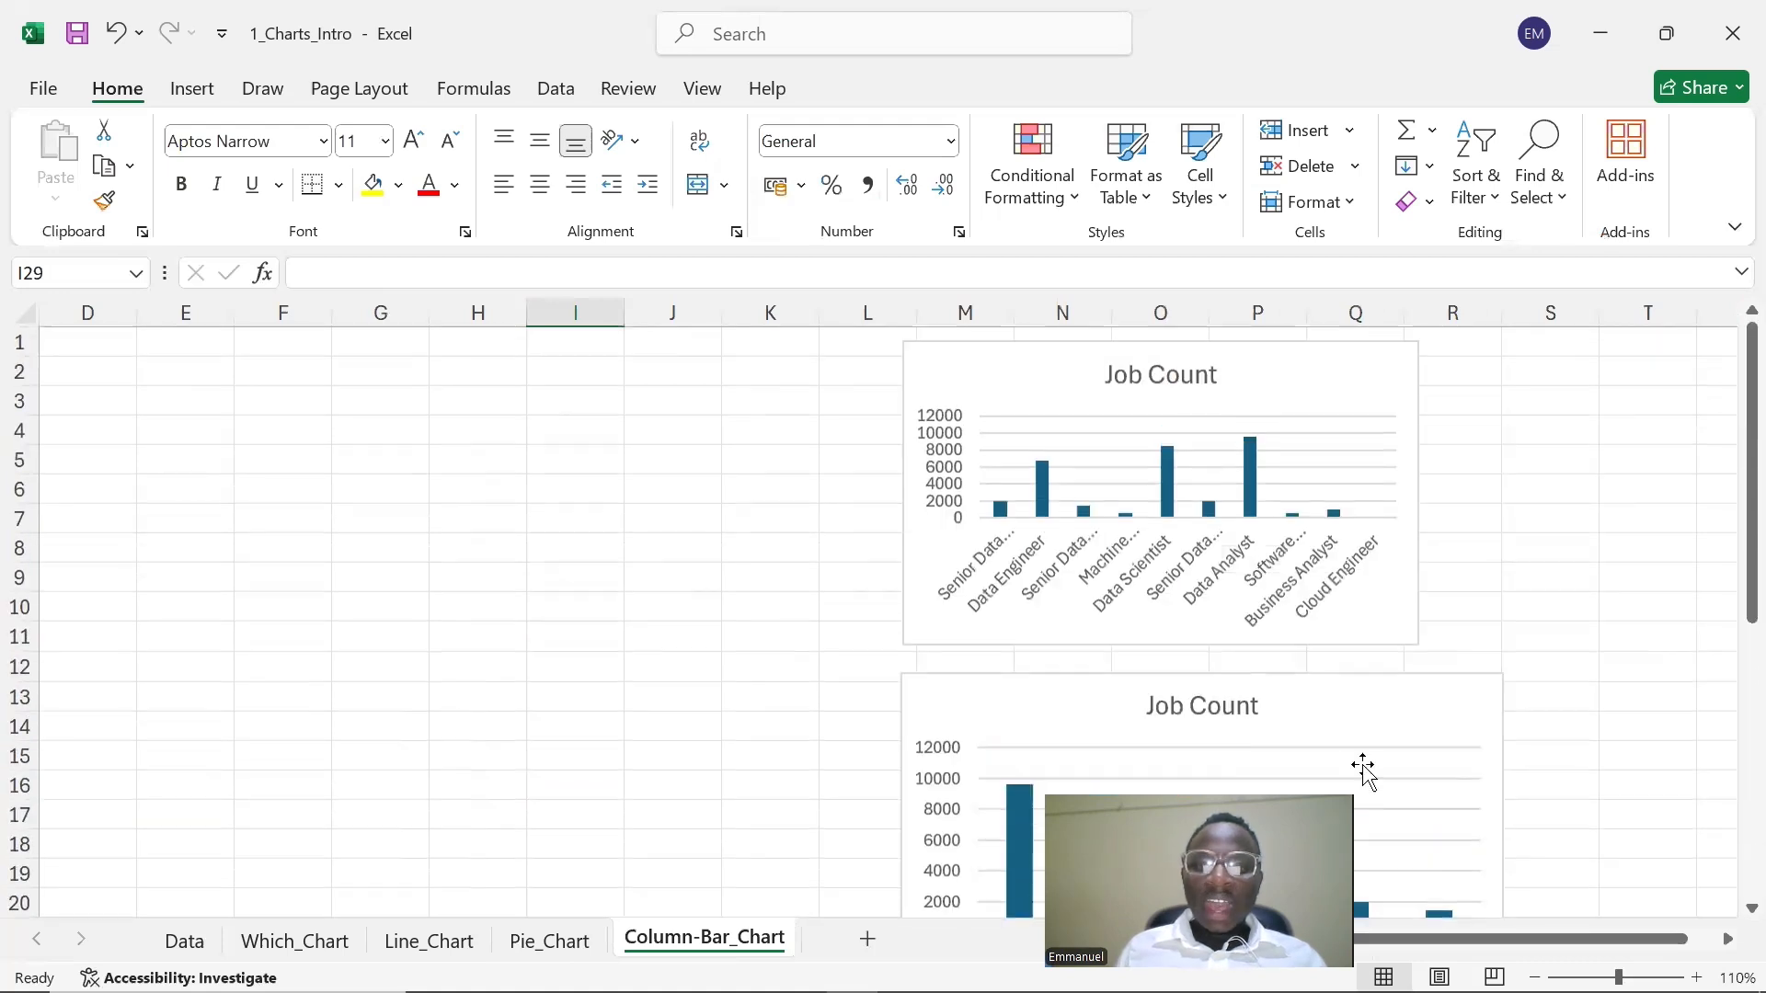
left_click_drag(1491, 929, 1442, 949)
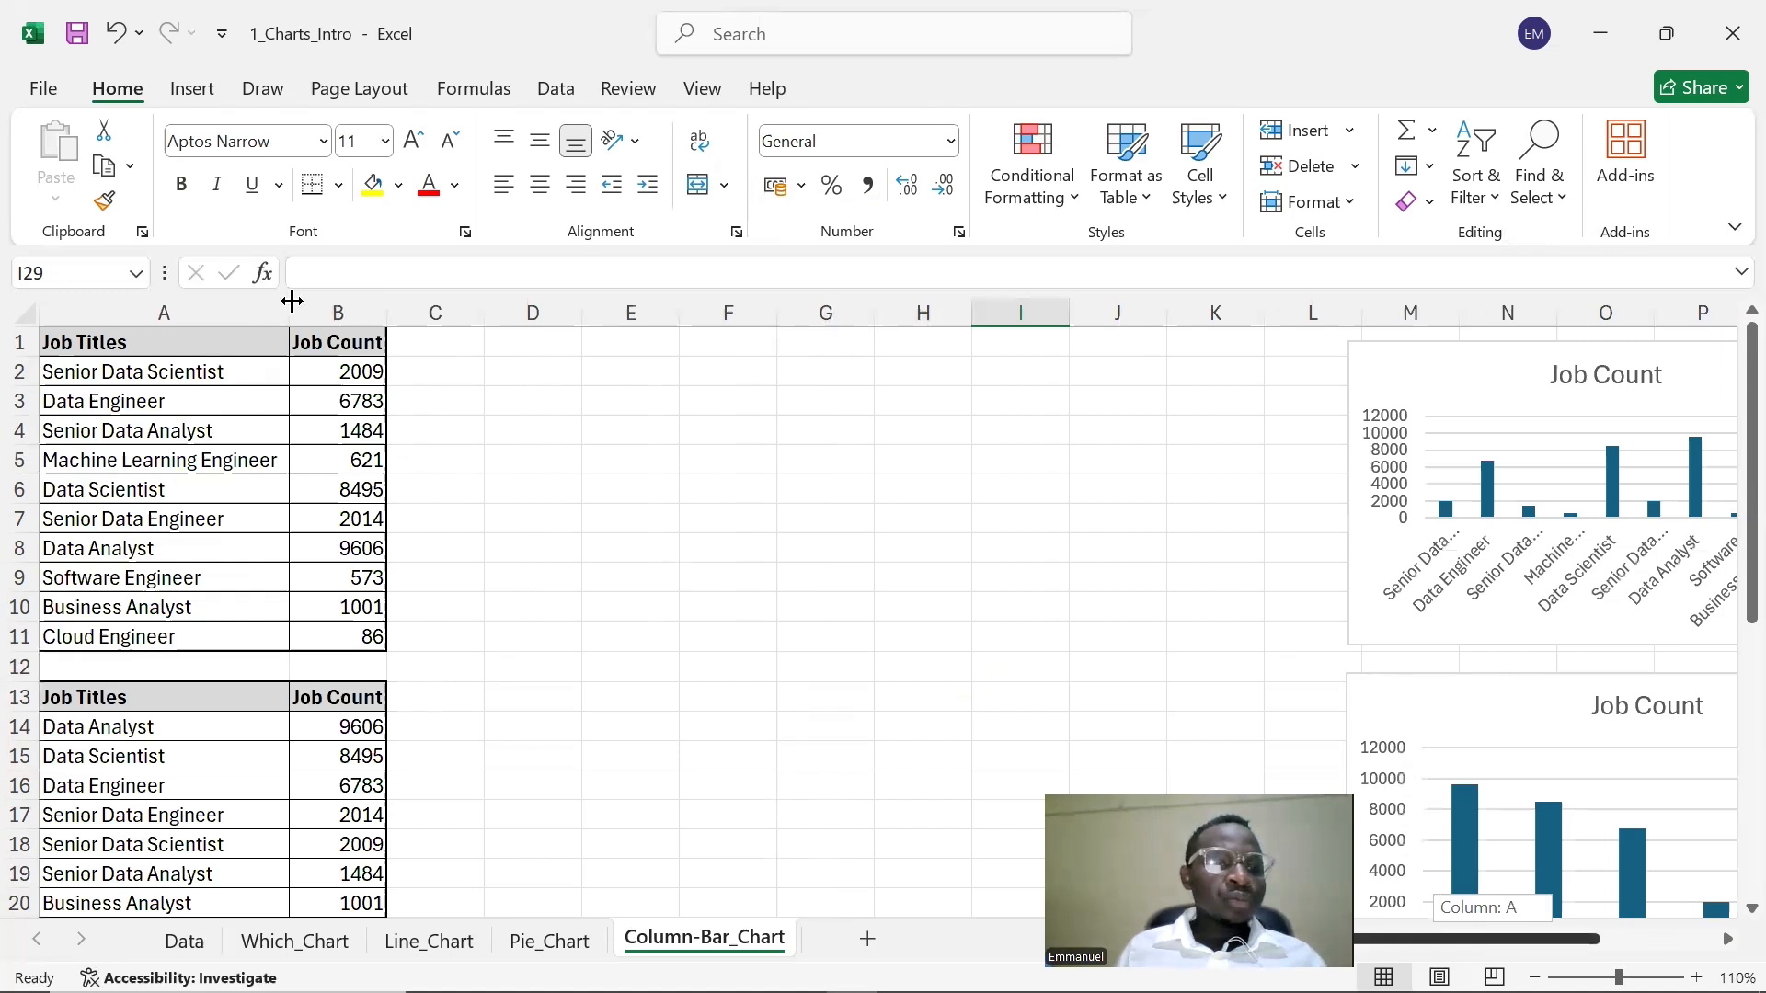
- Look at the source job titles on the Data sheet and return to the Column-Bar_Chart sheet
left_click(469, 379)
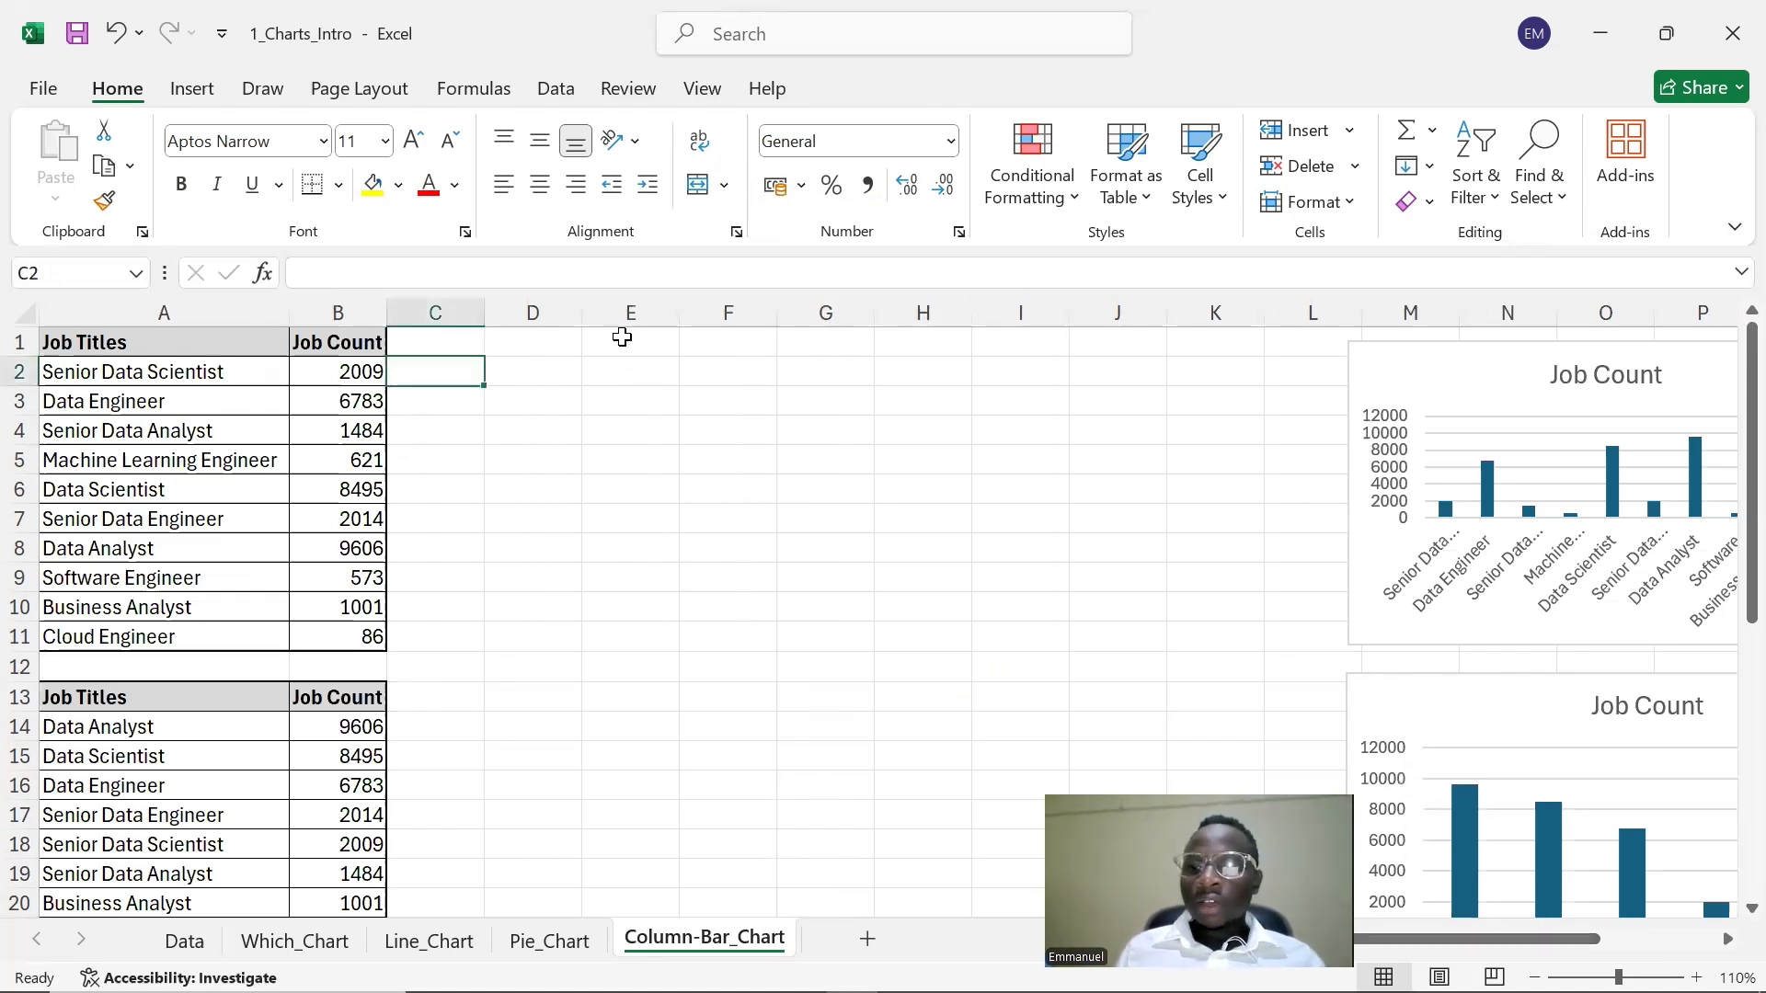
left_click(572, 375)
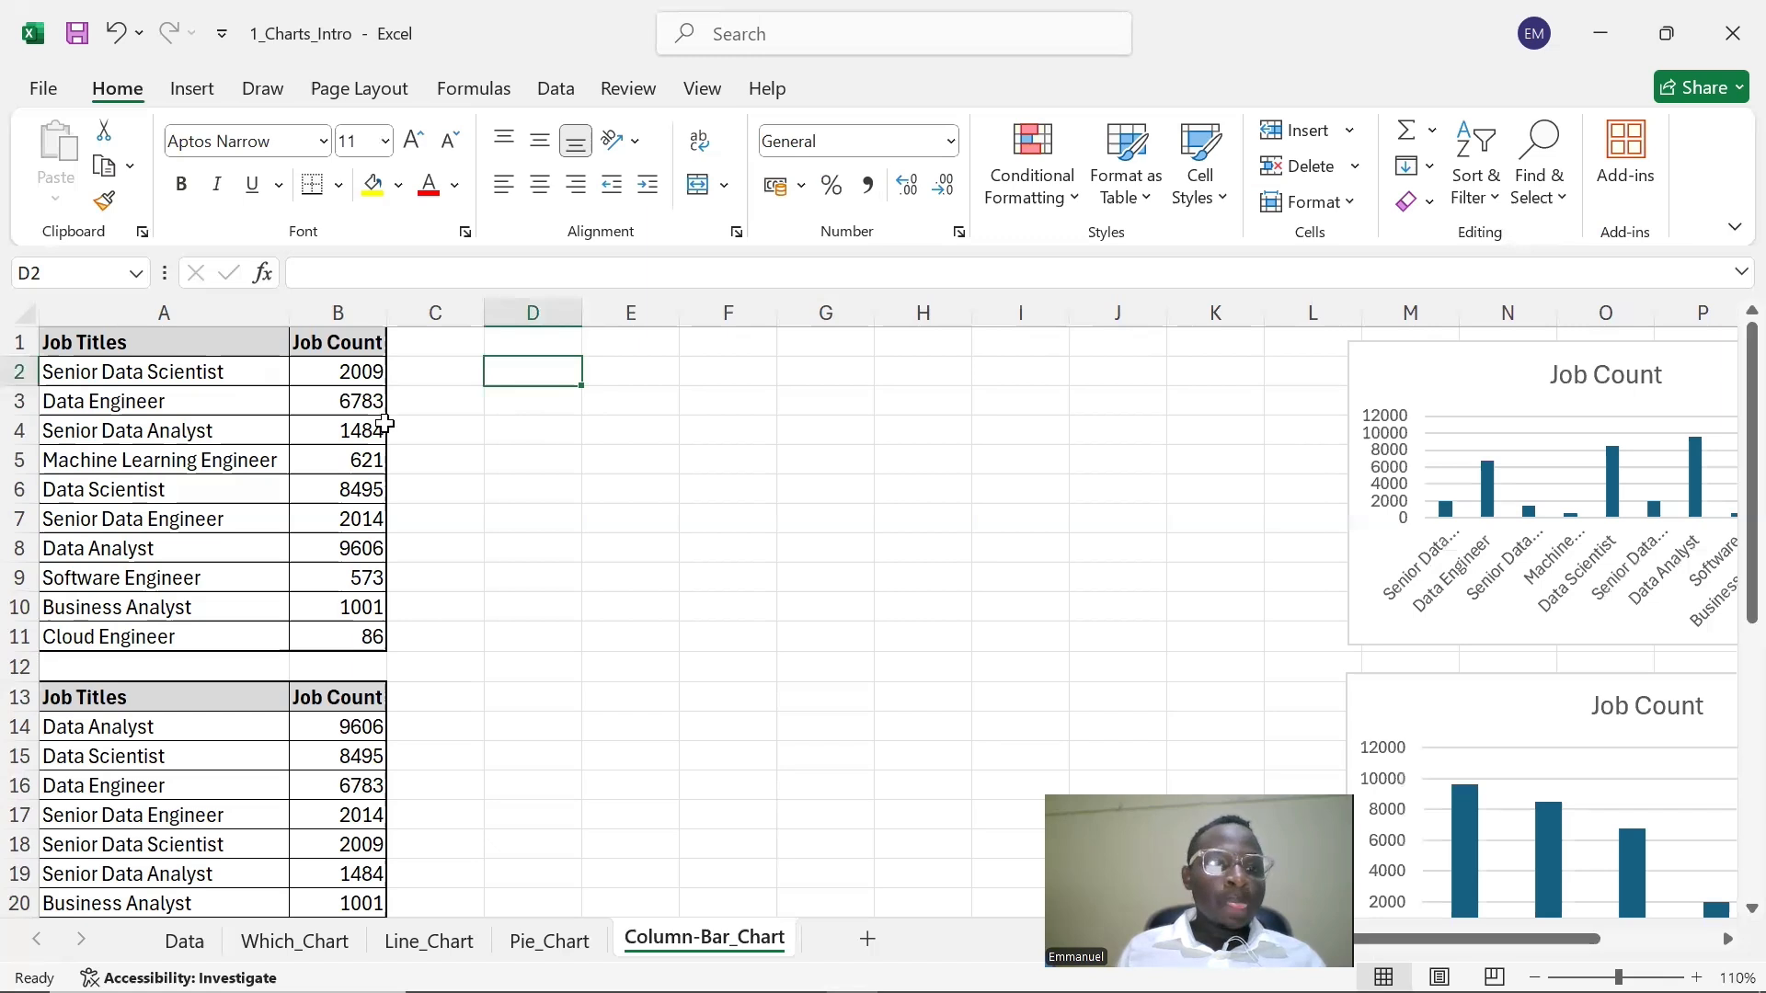
left_click(183, 940)
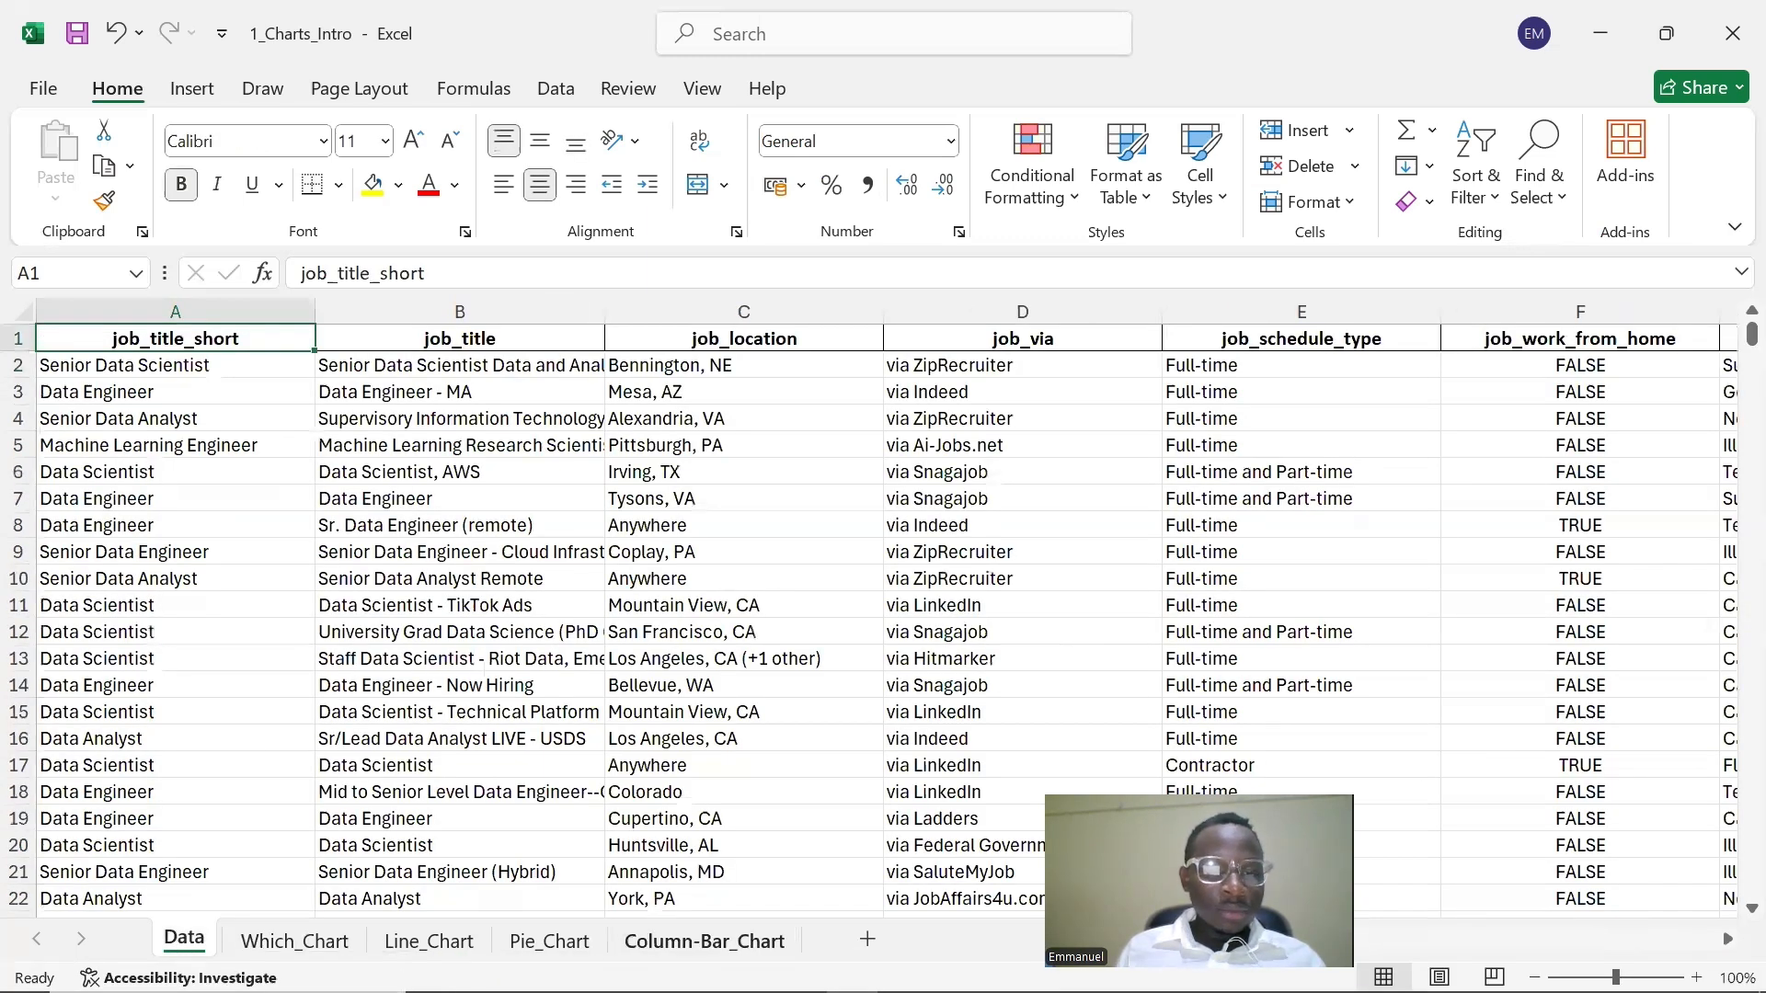
left_click(681, 940)
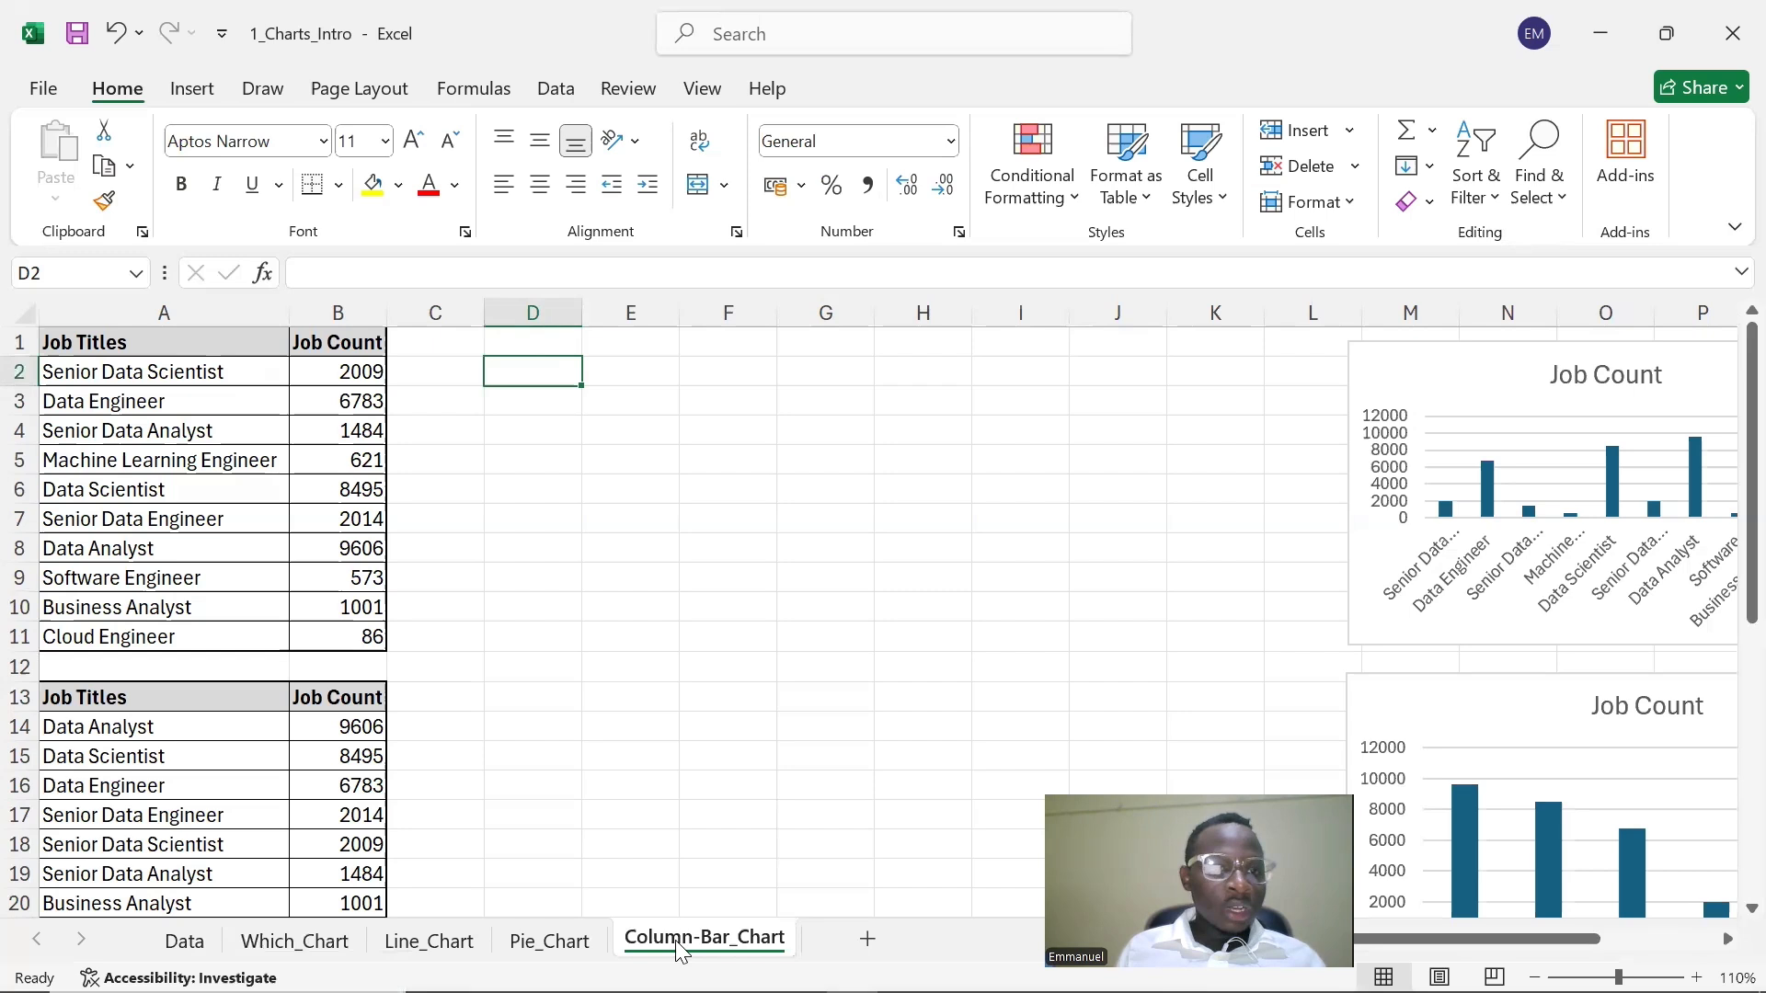
- Examine the COUNTIF formulas behind the job counts in the first table, from B2 down to B11
left_click(337, 377)
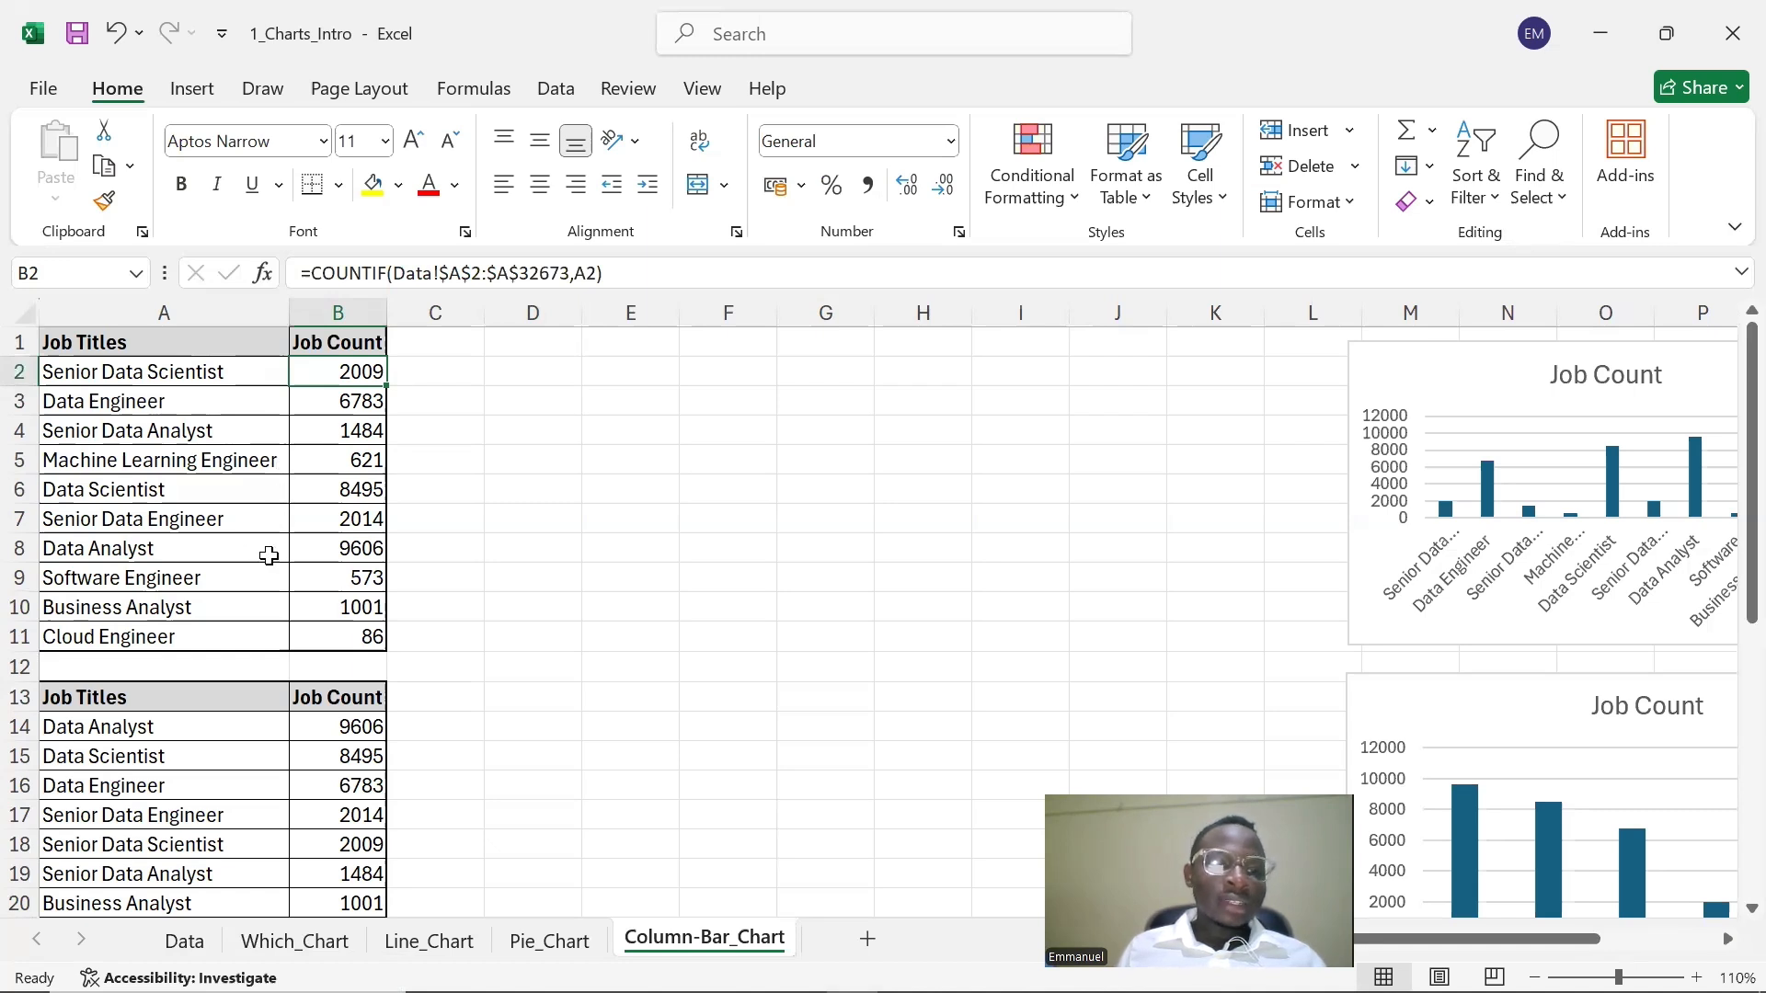
scroll(262, 548, "down", 1)
scroll(262, 549, "up", 1)
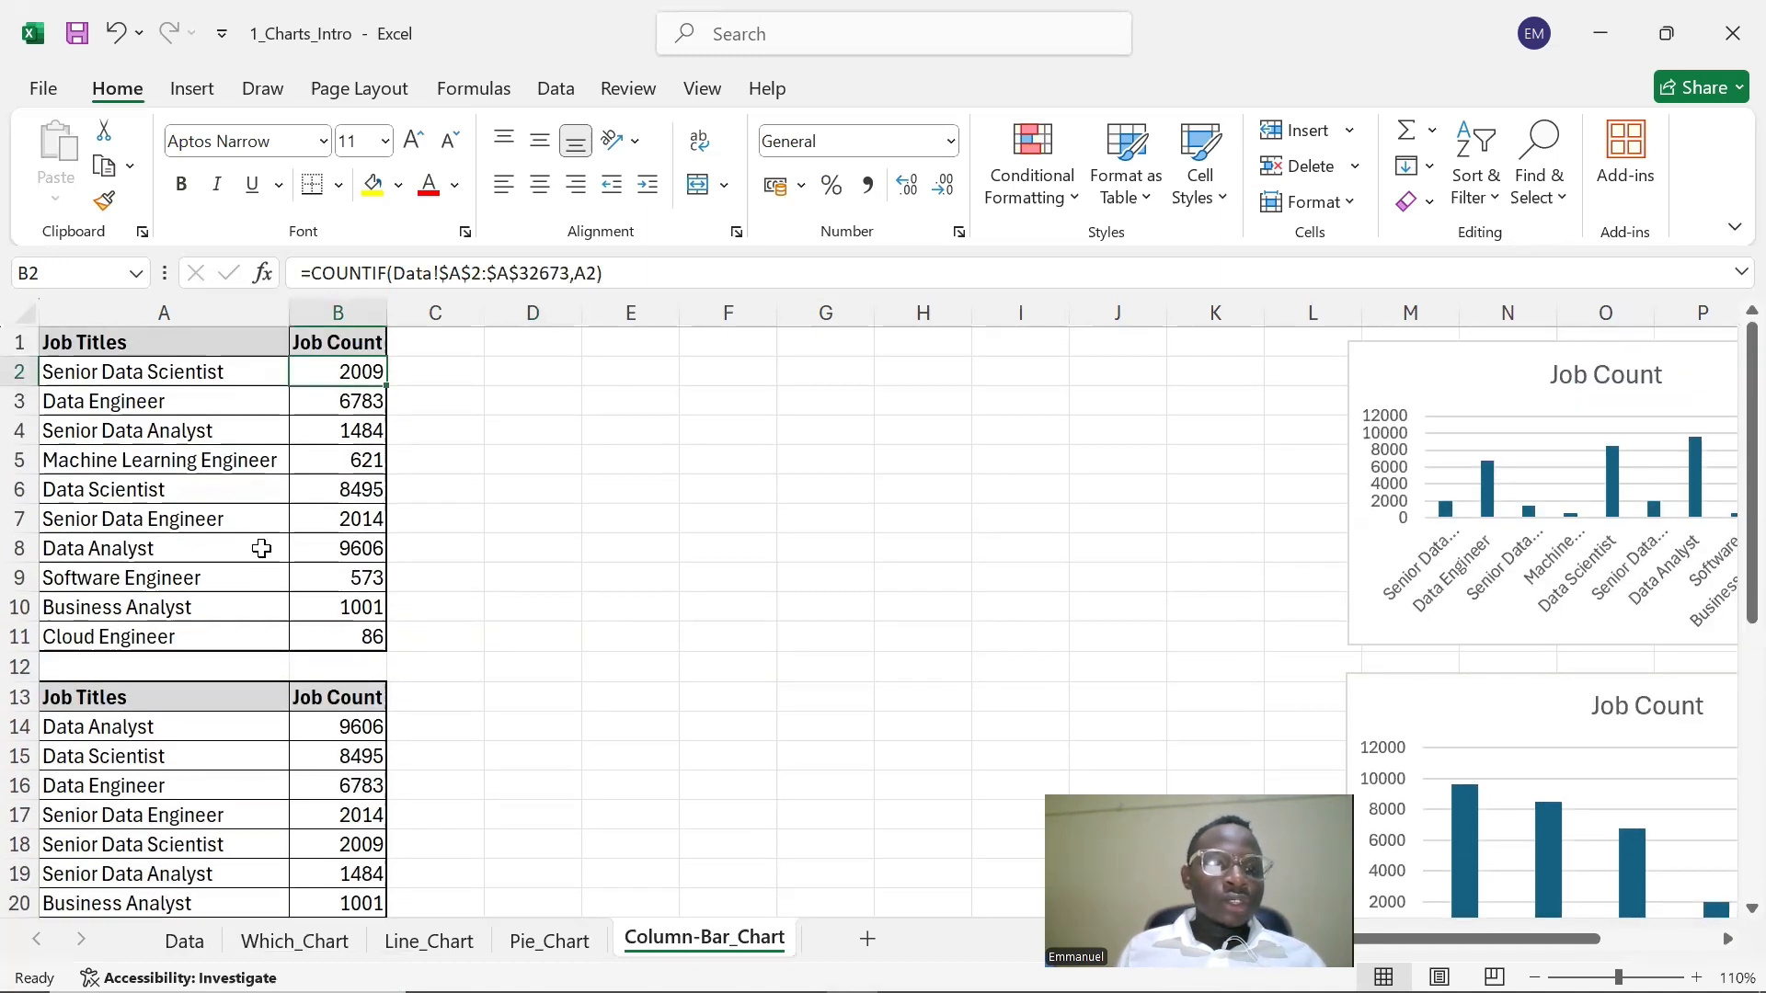
left_click(320, 402)
left_click(327, 432)
left_click(323, 482)
left_click(329, 522)
left_click(324, 548)
left_click(327, 581)
left_click(333, 609)
left_click(333, 638)
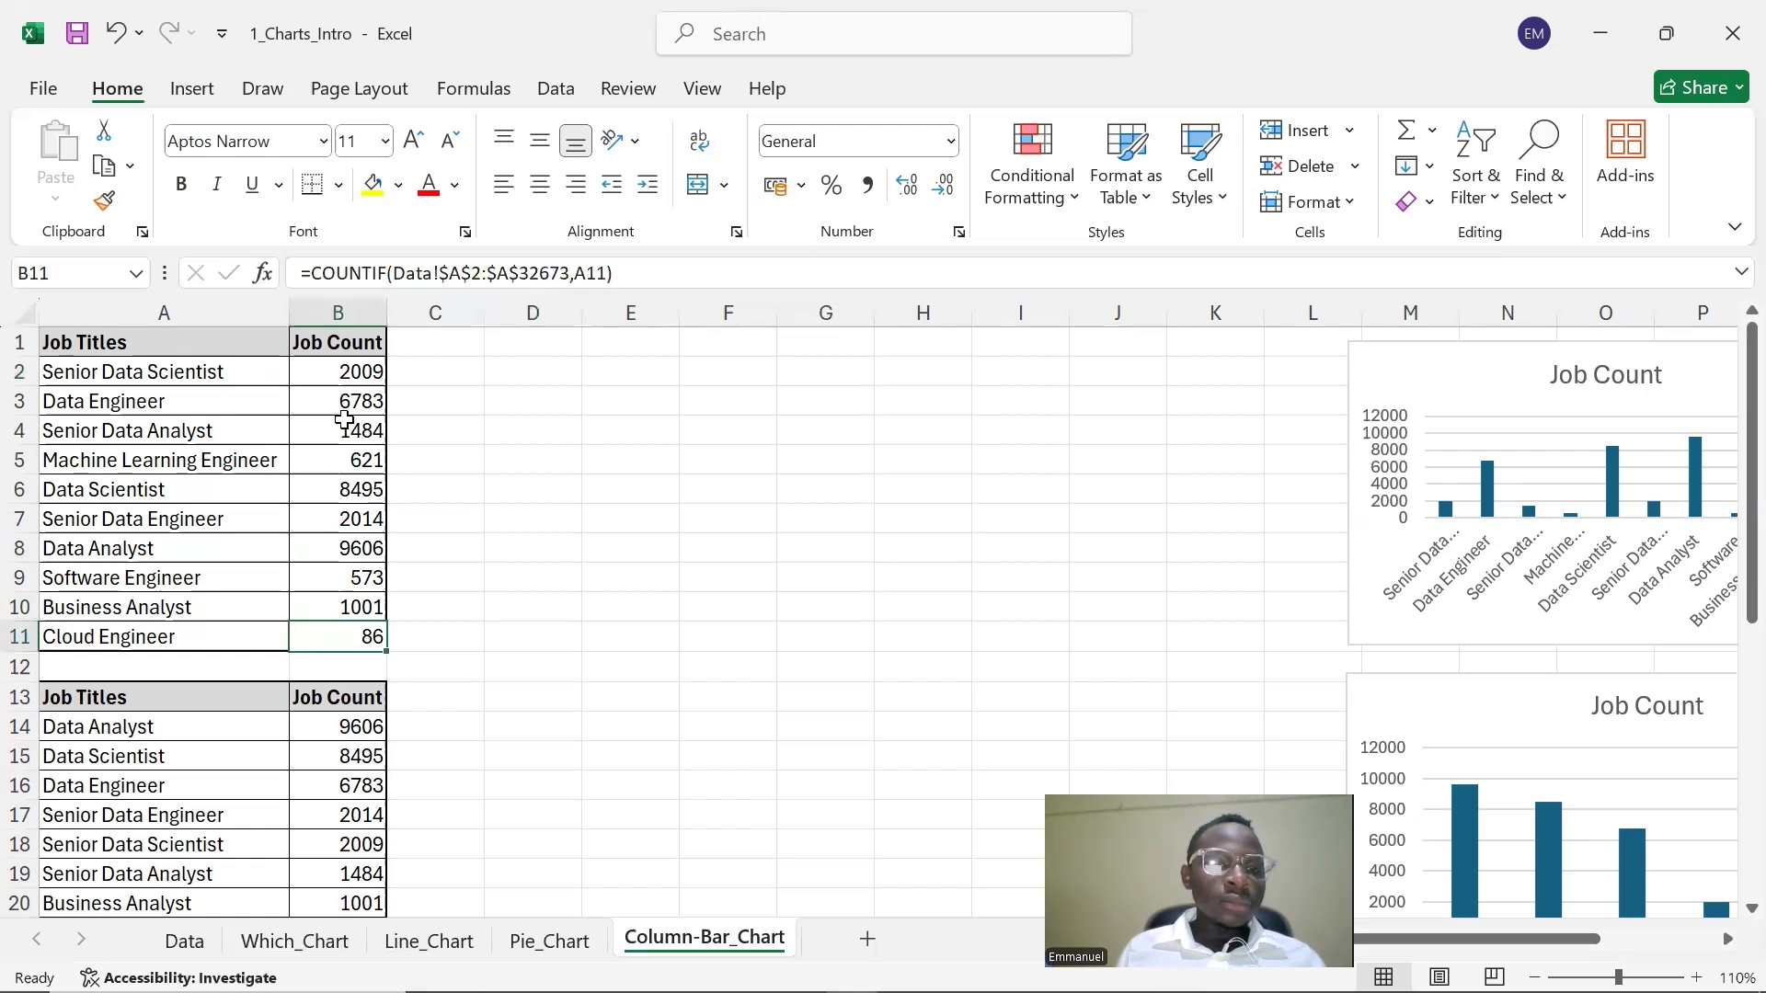
- Insert a recommended clustered column chart from A1:B11 and place it beside the first table, against the top of the sheet
left_click_drag(189, 341, 313, 636)
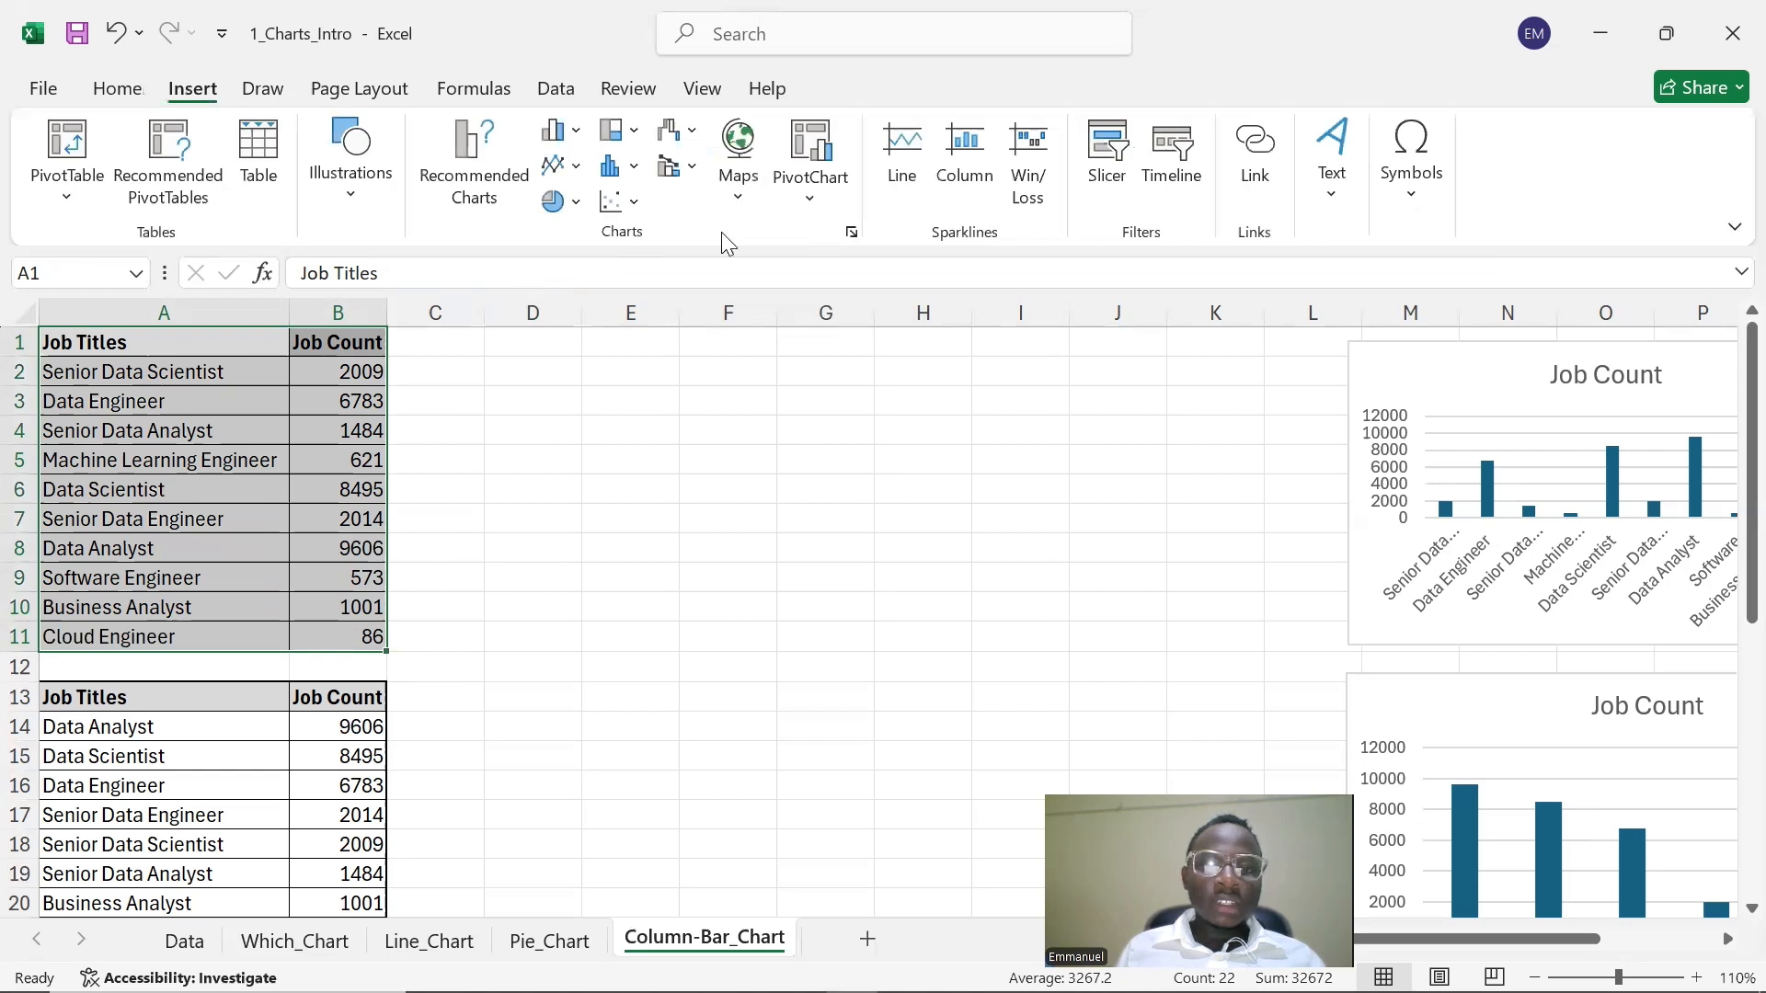
left_click(474, 176)
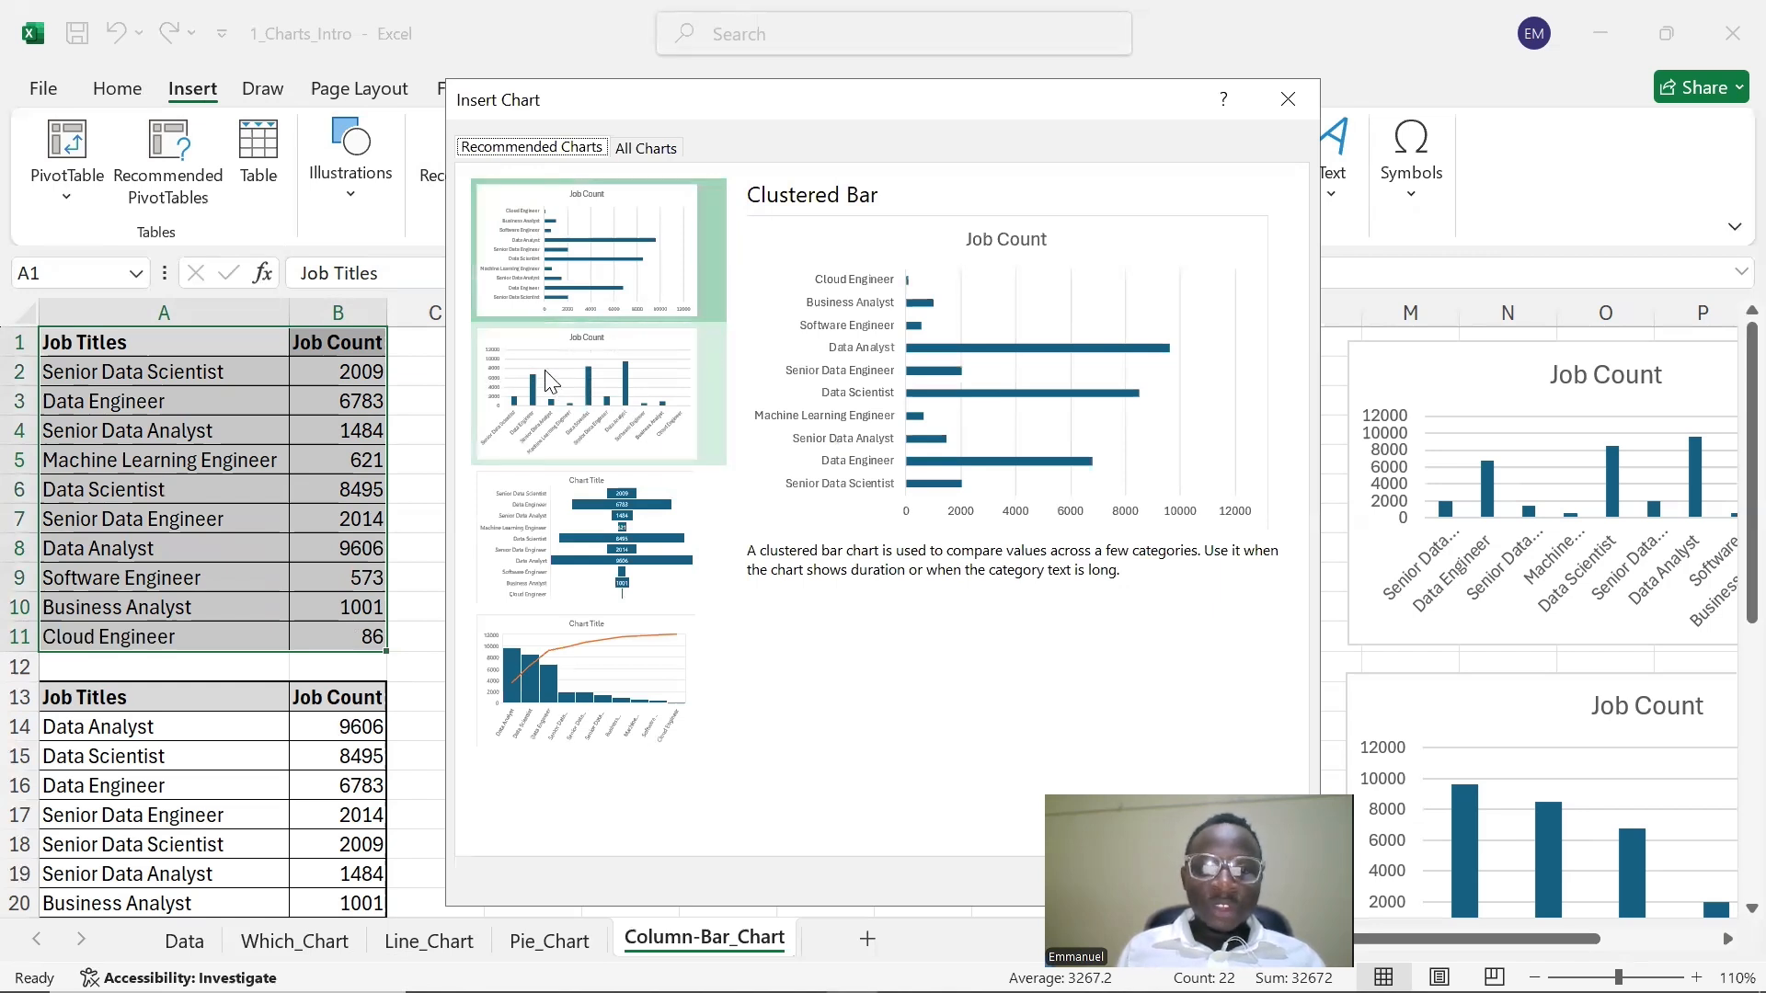
left_click(568, 393)
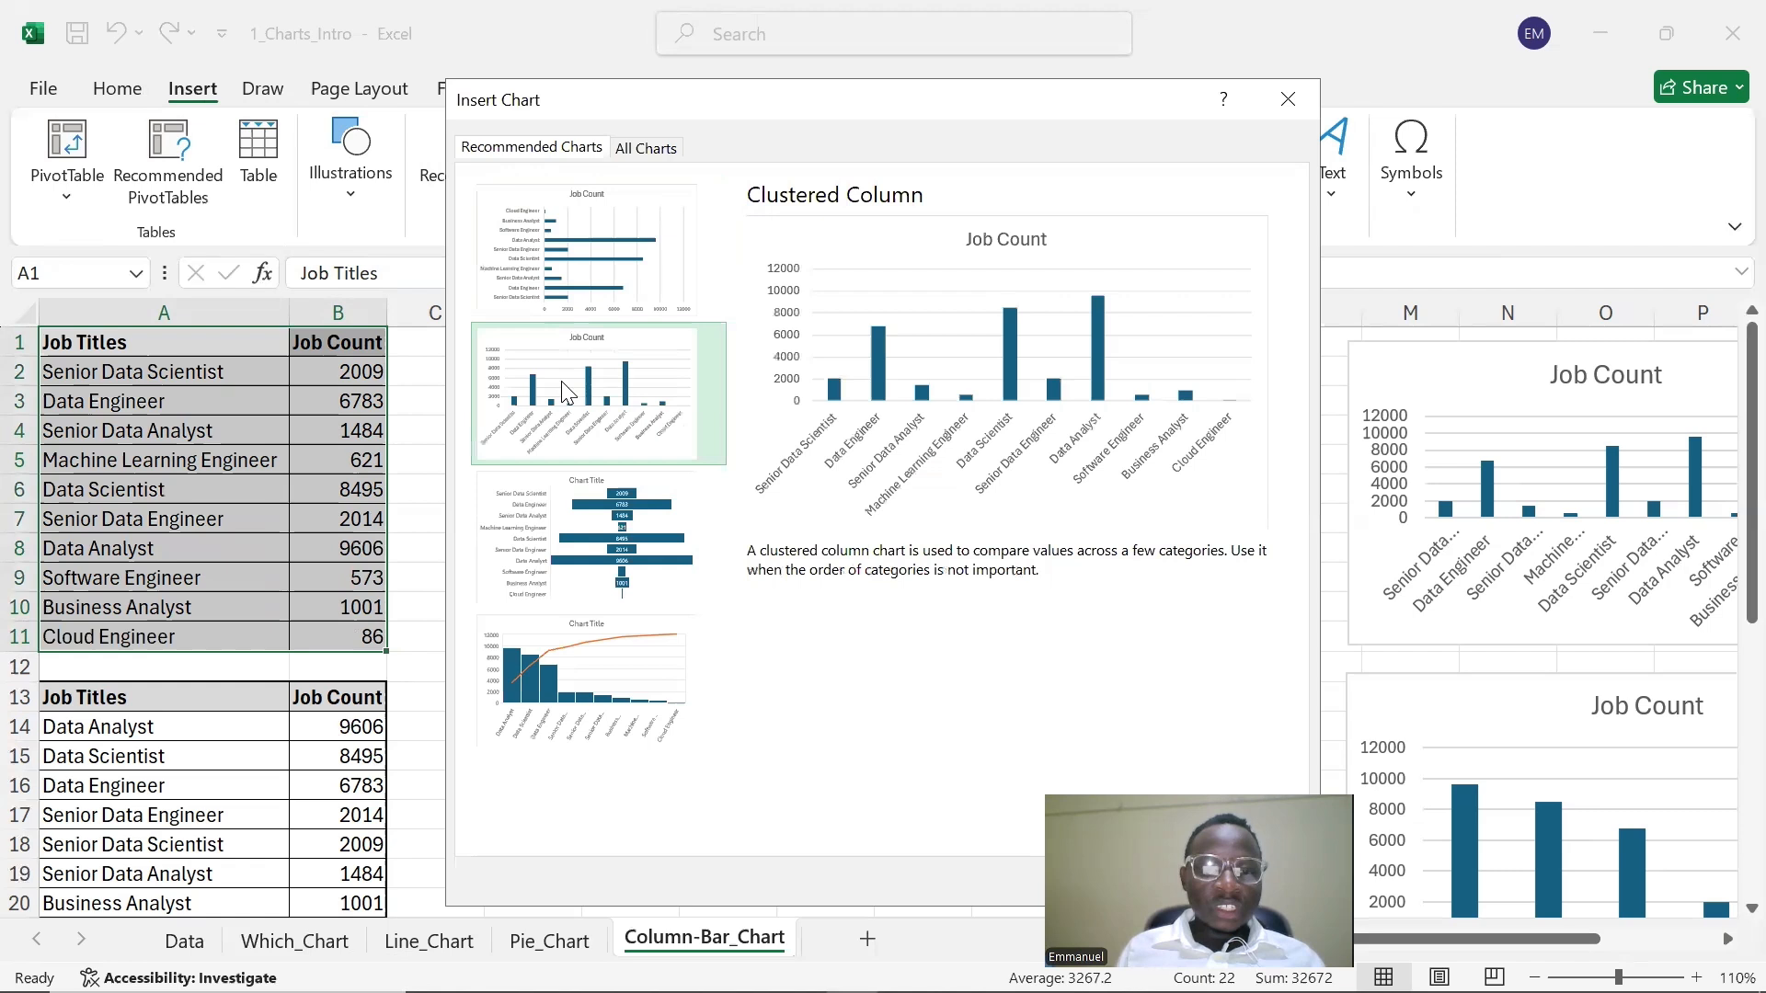
double_click(609, 412)
left_click_drag(769, 421, 703, 375)
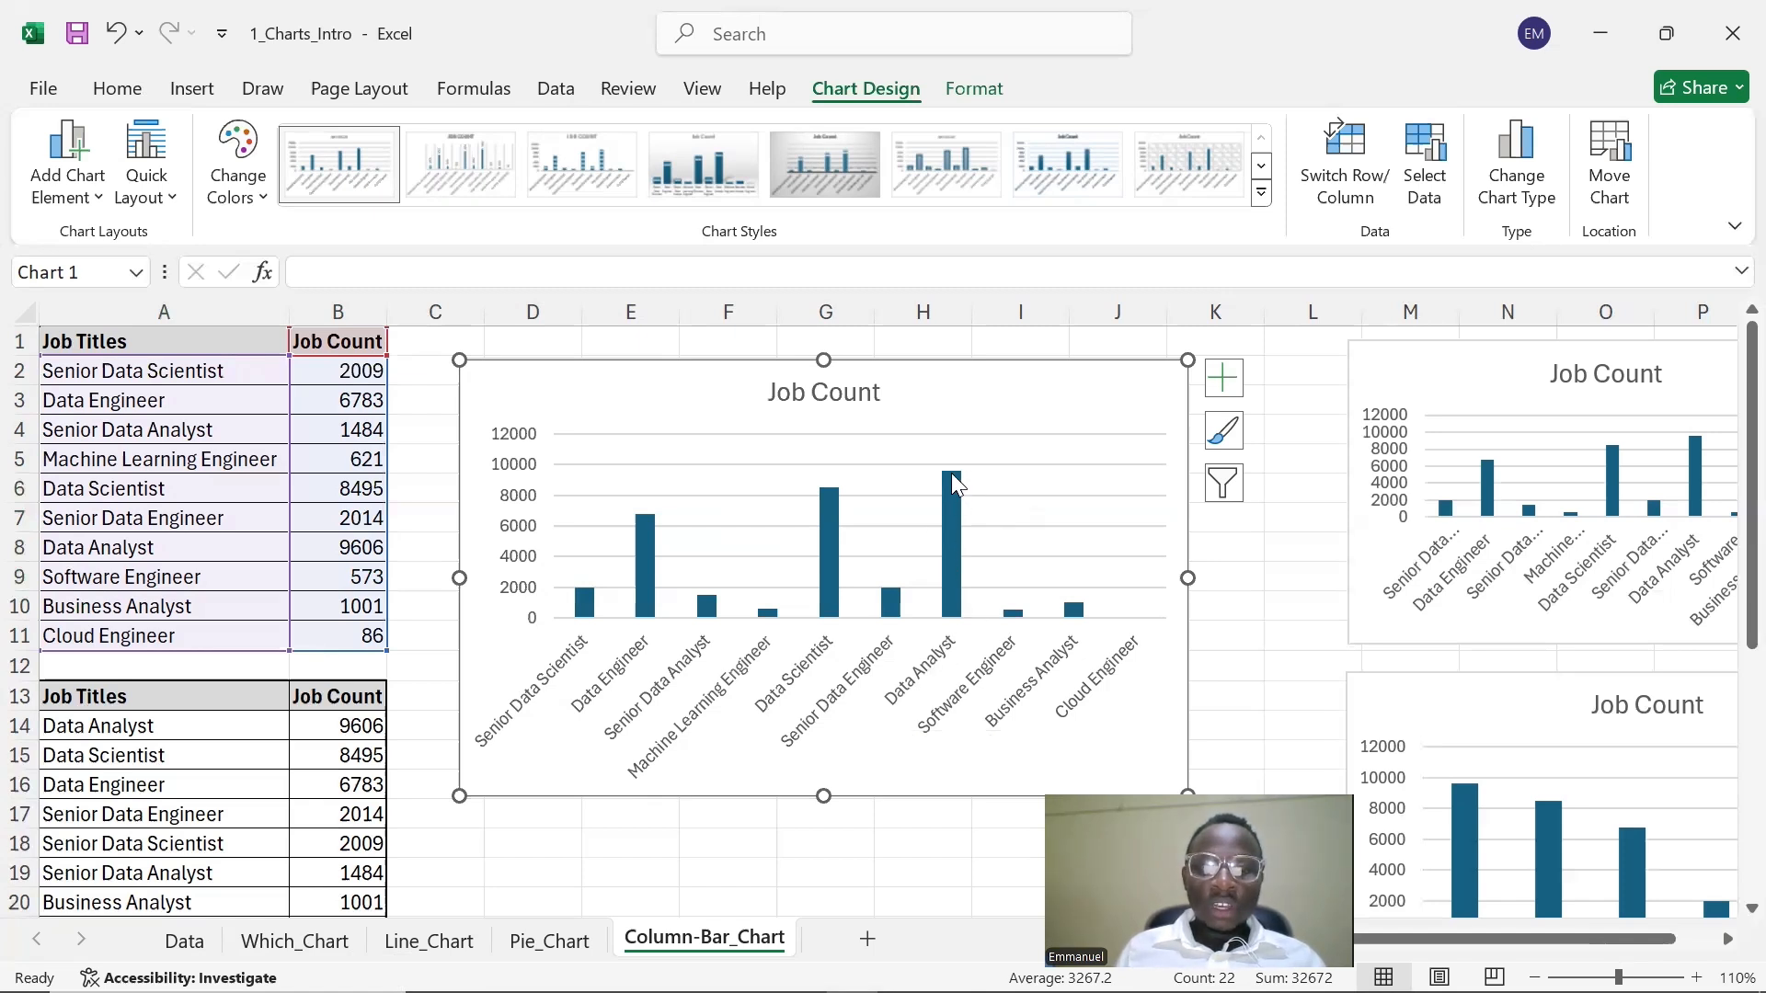
mouse_move(963, 497)
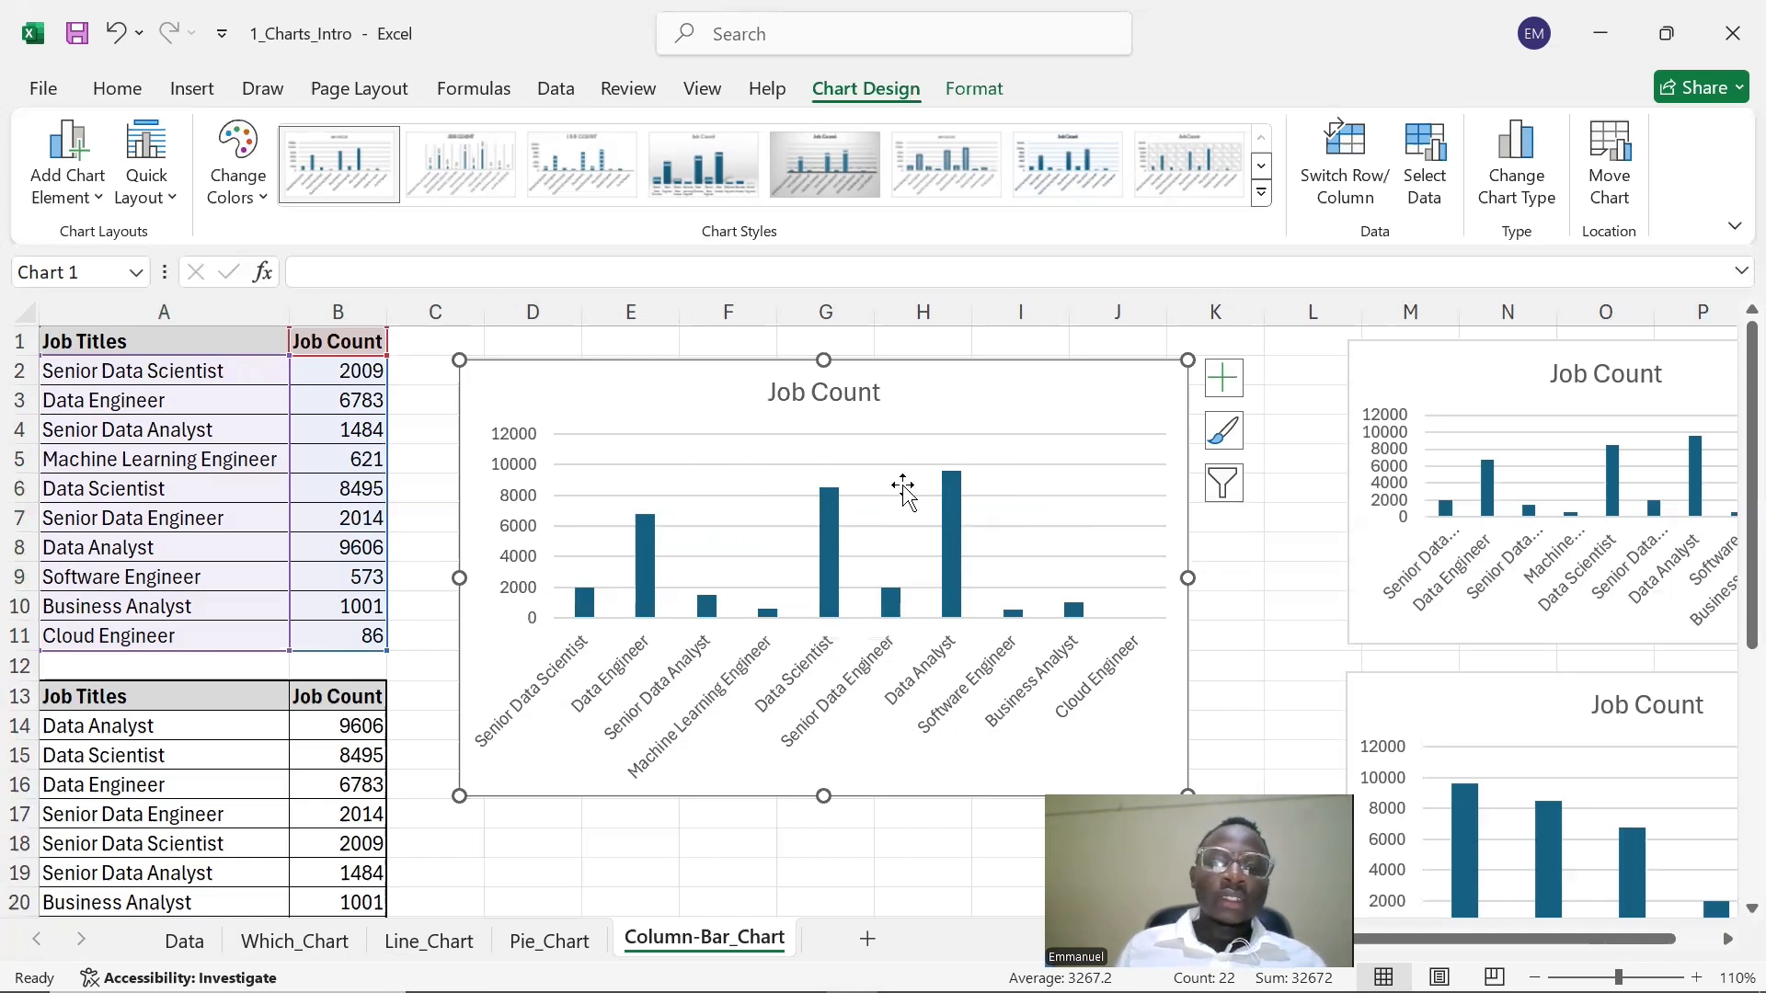
left_click_drag(955, 401, 964, 368)
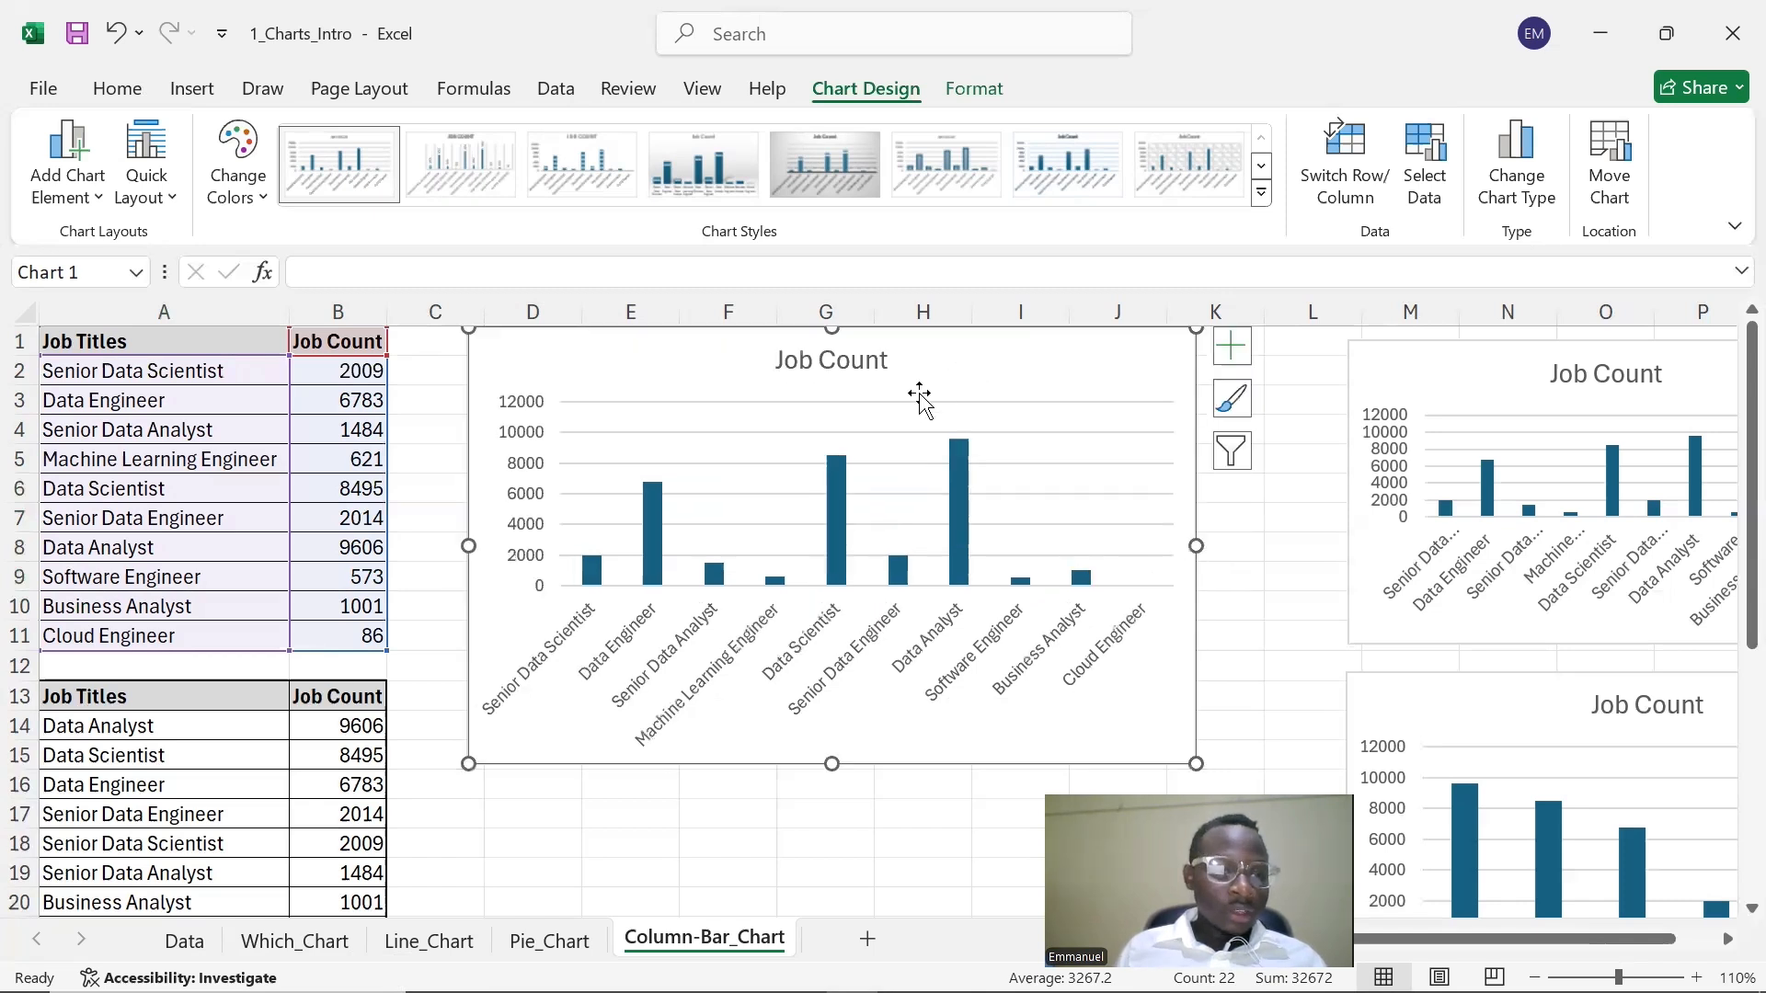
- Examine the second job title table in A13:B23 and compare its order with the first table and its column chart
scroll(809, 844, "down", 3)
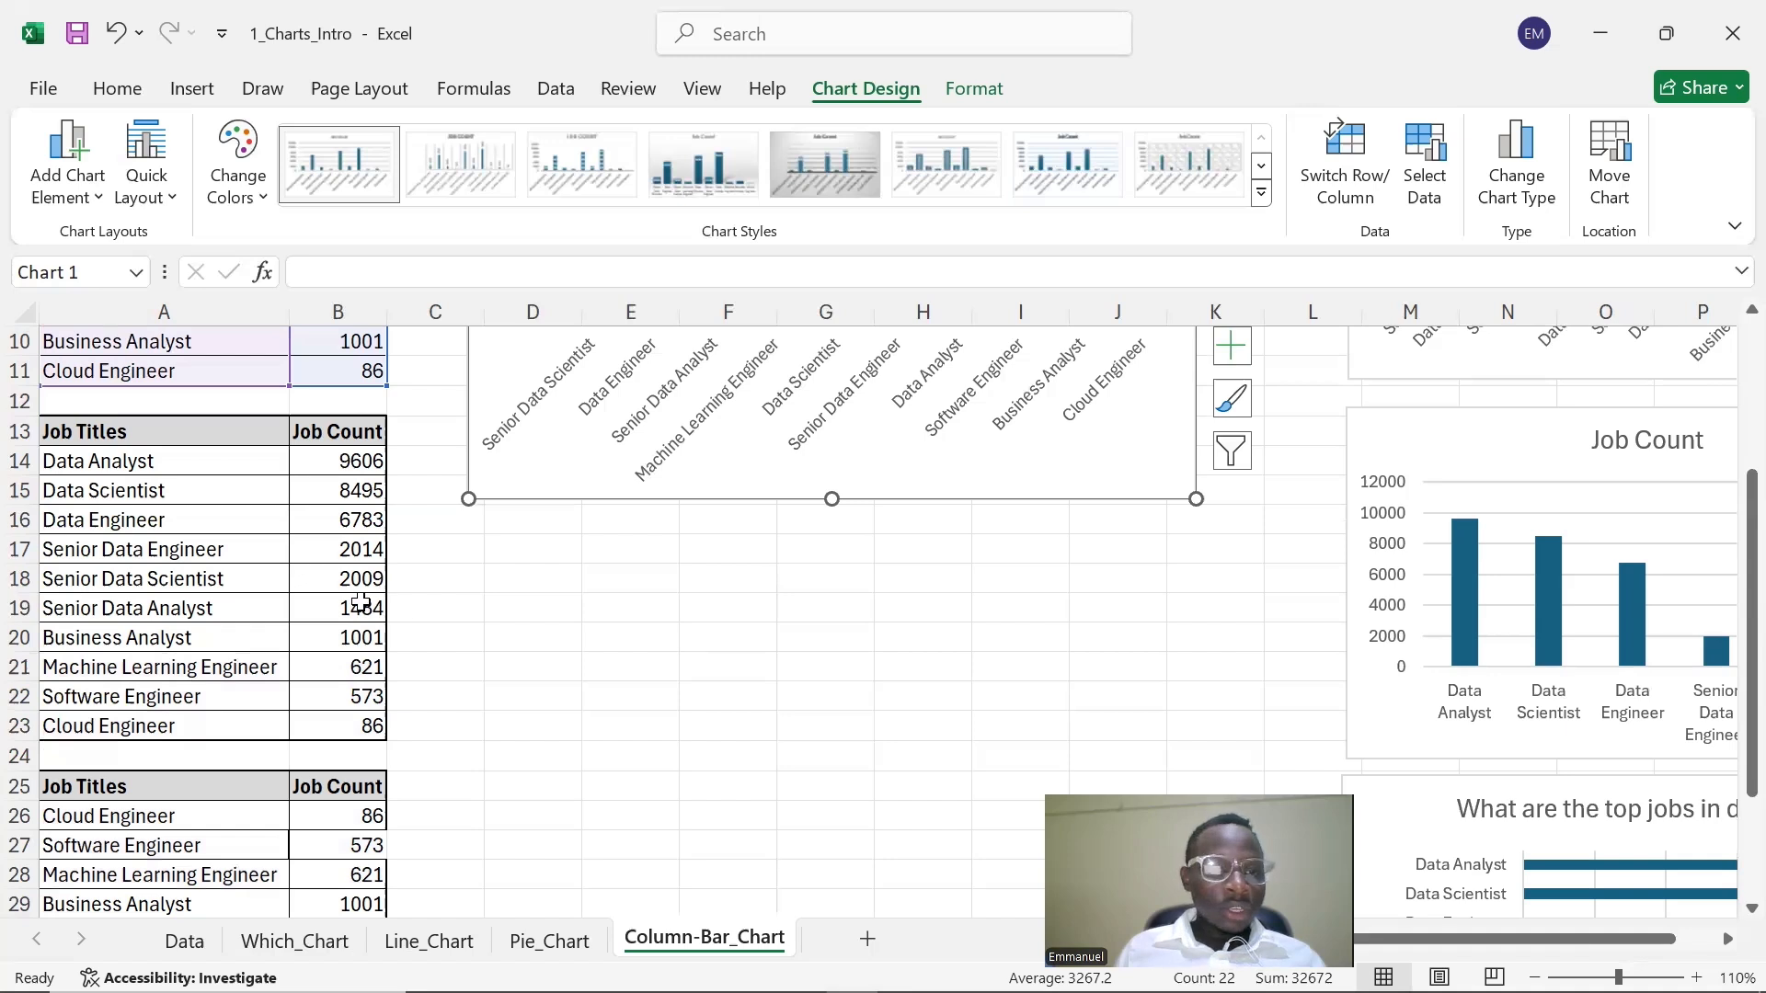
left_click_drag(173, 443, 314, 722)
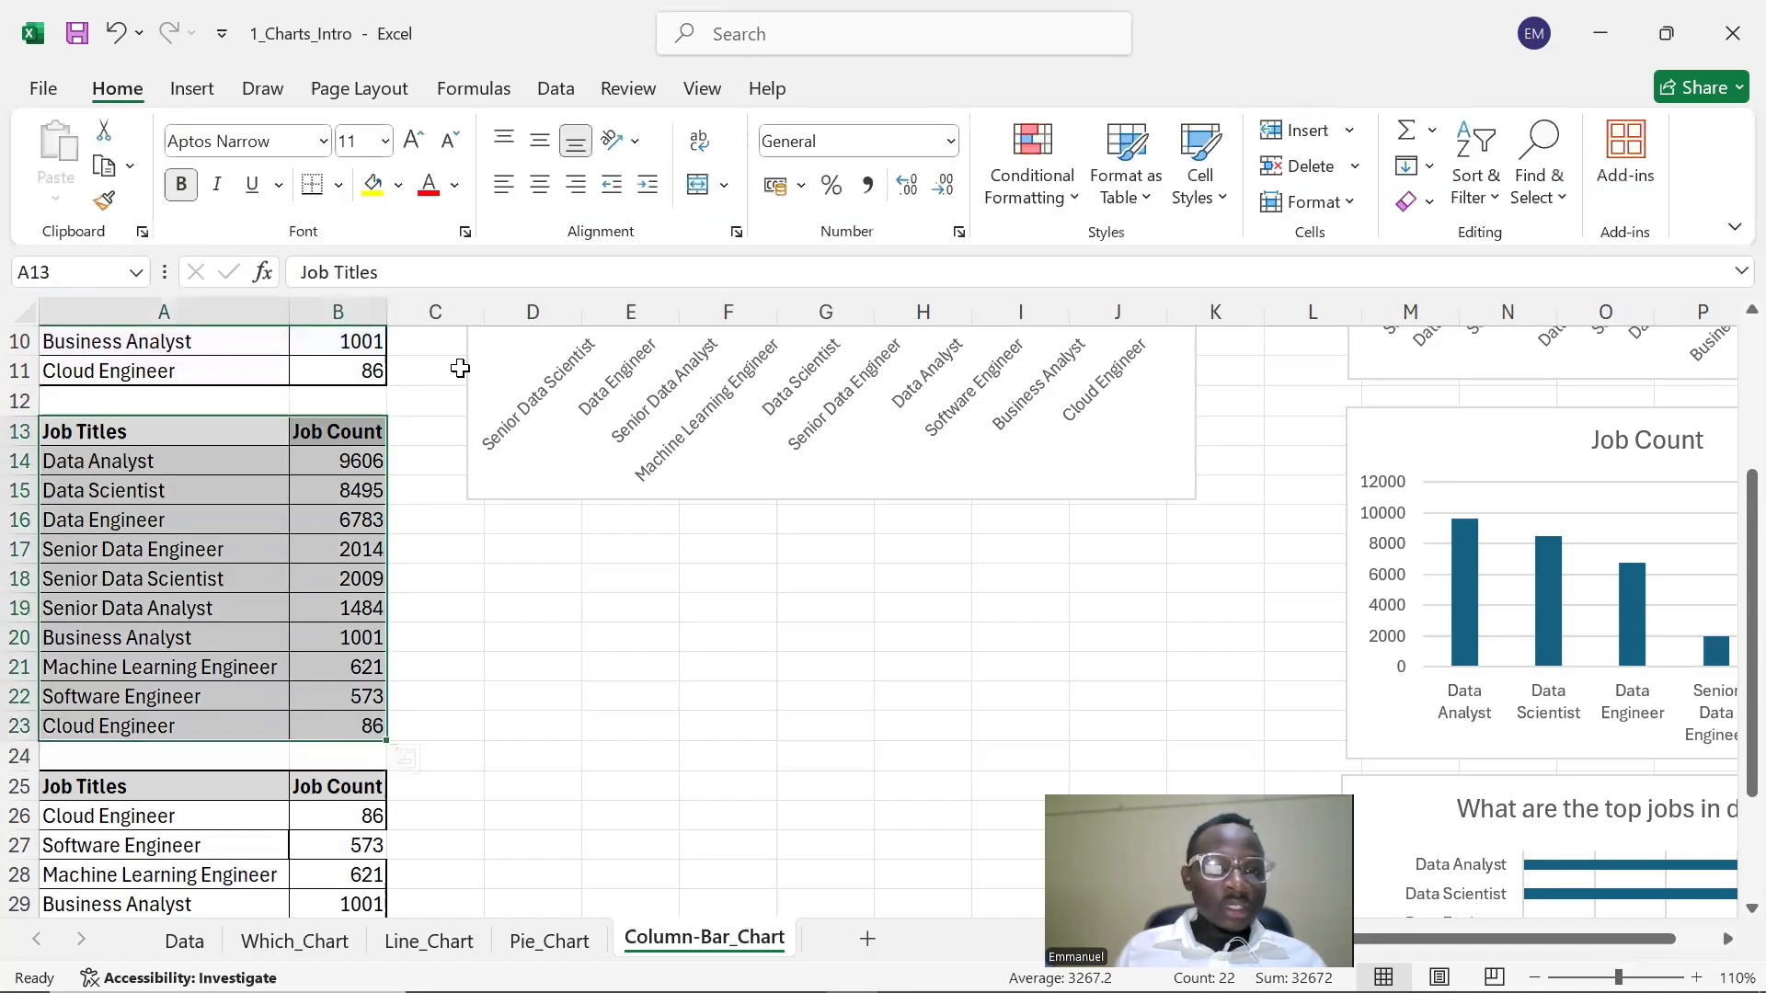
scroll(366, 490, "up", 3)
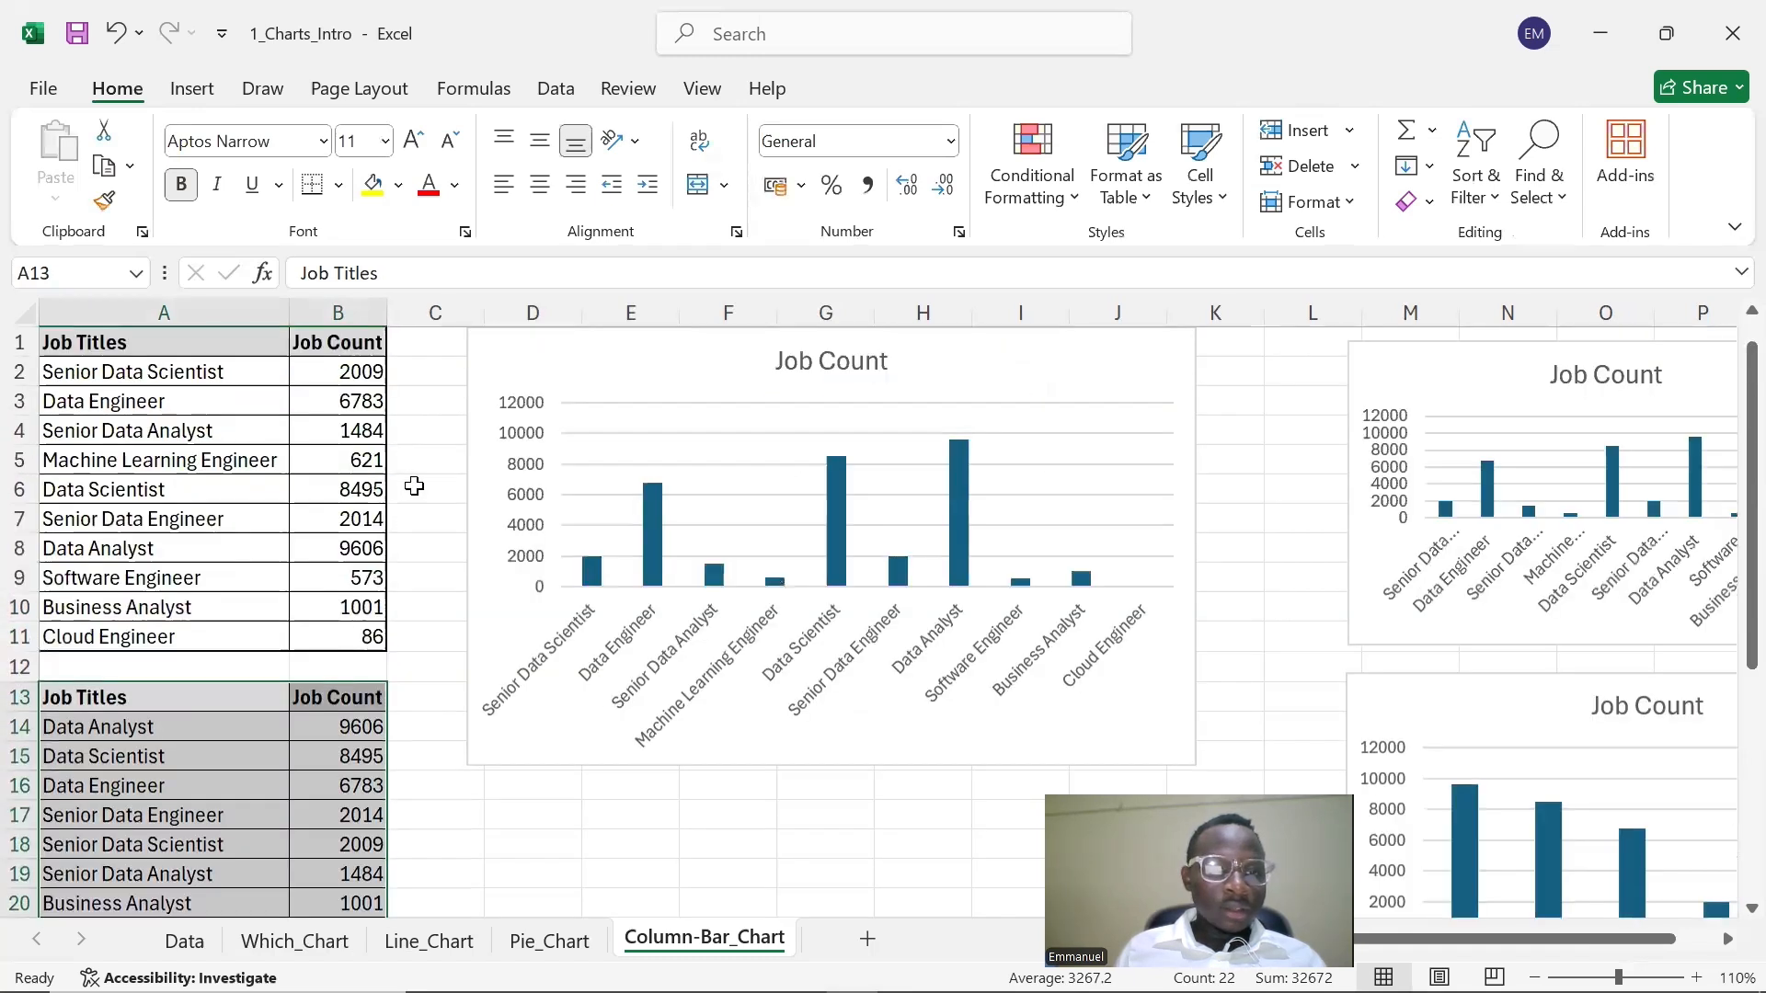
scroll(447, 489, "down", 2)
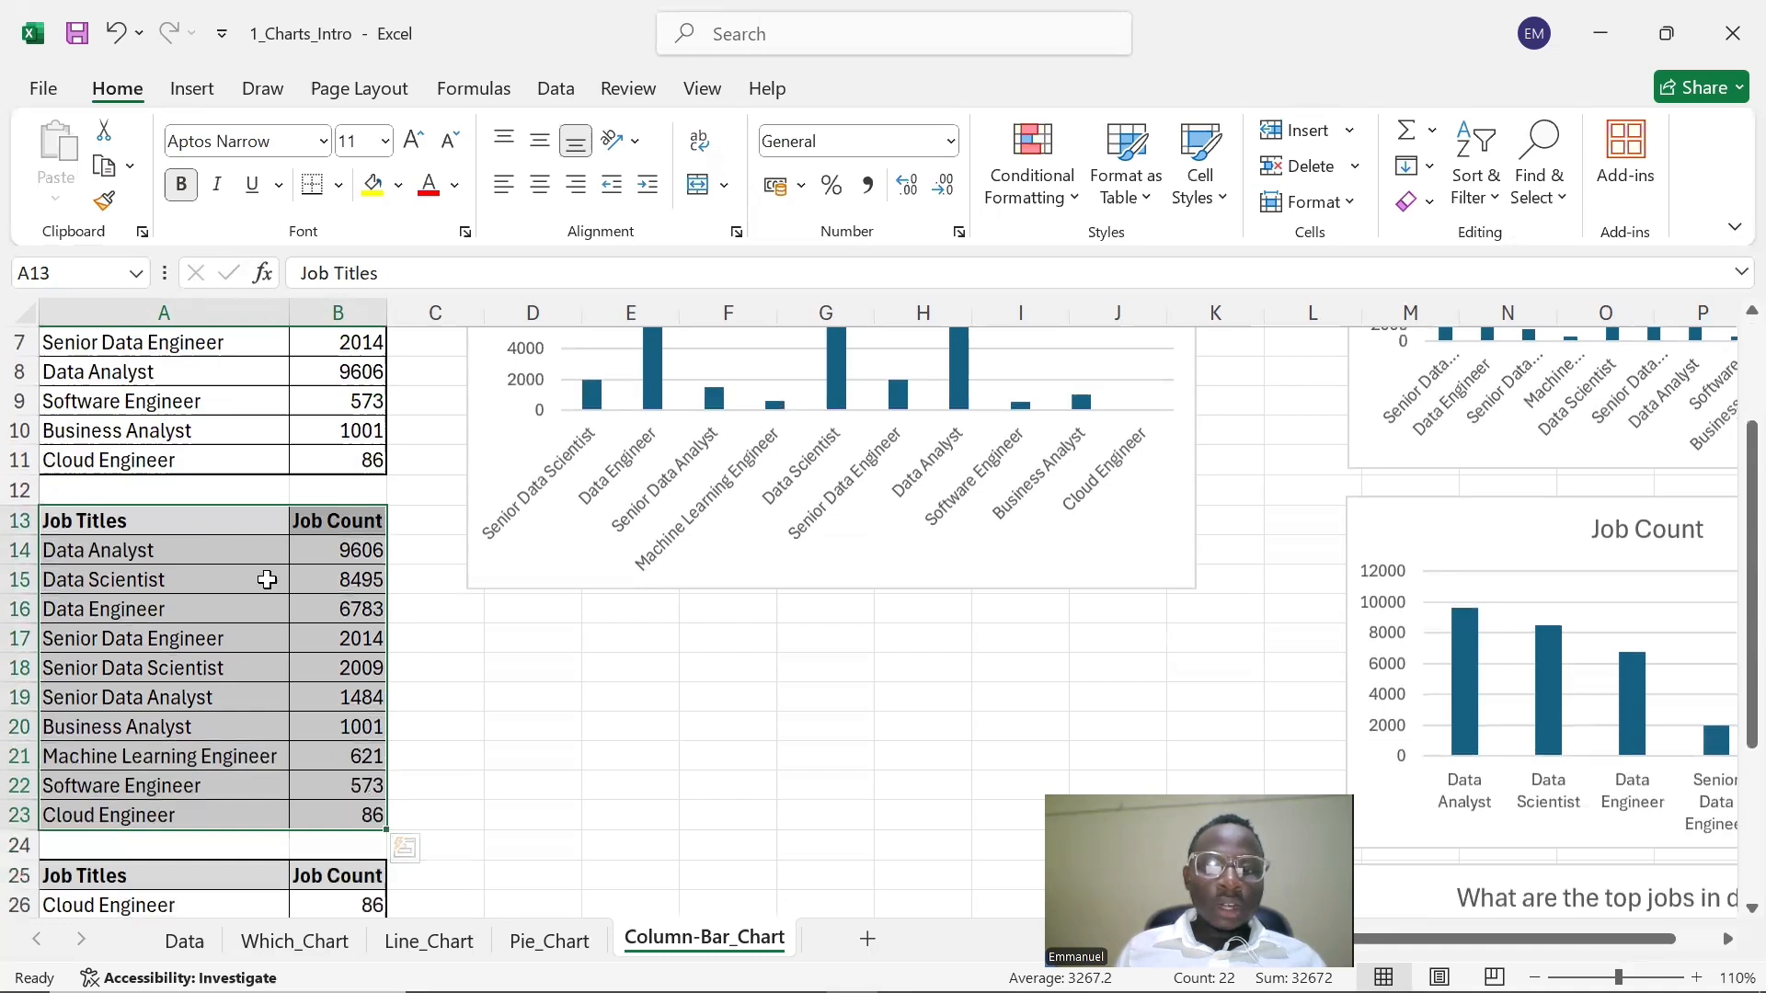
left_click(337, 561)
left_click(234, 525)
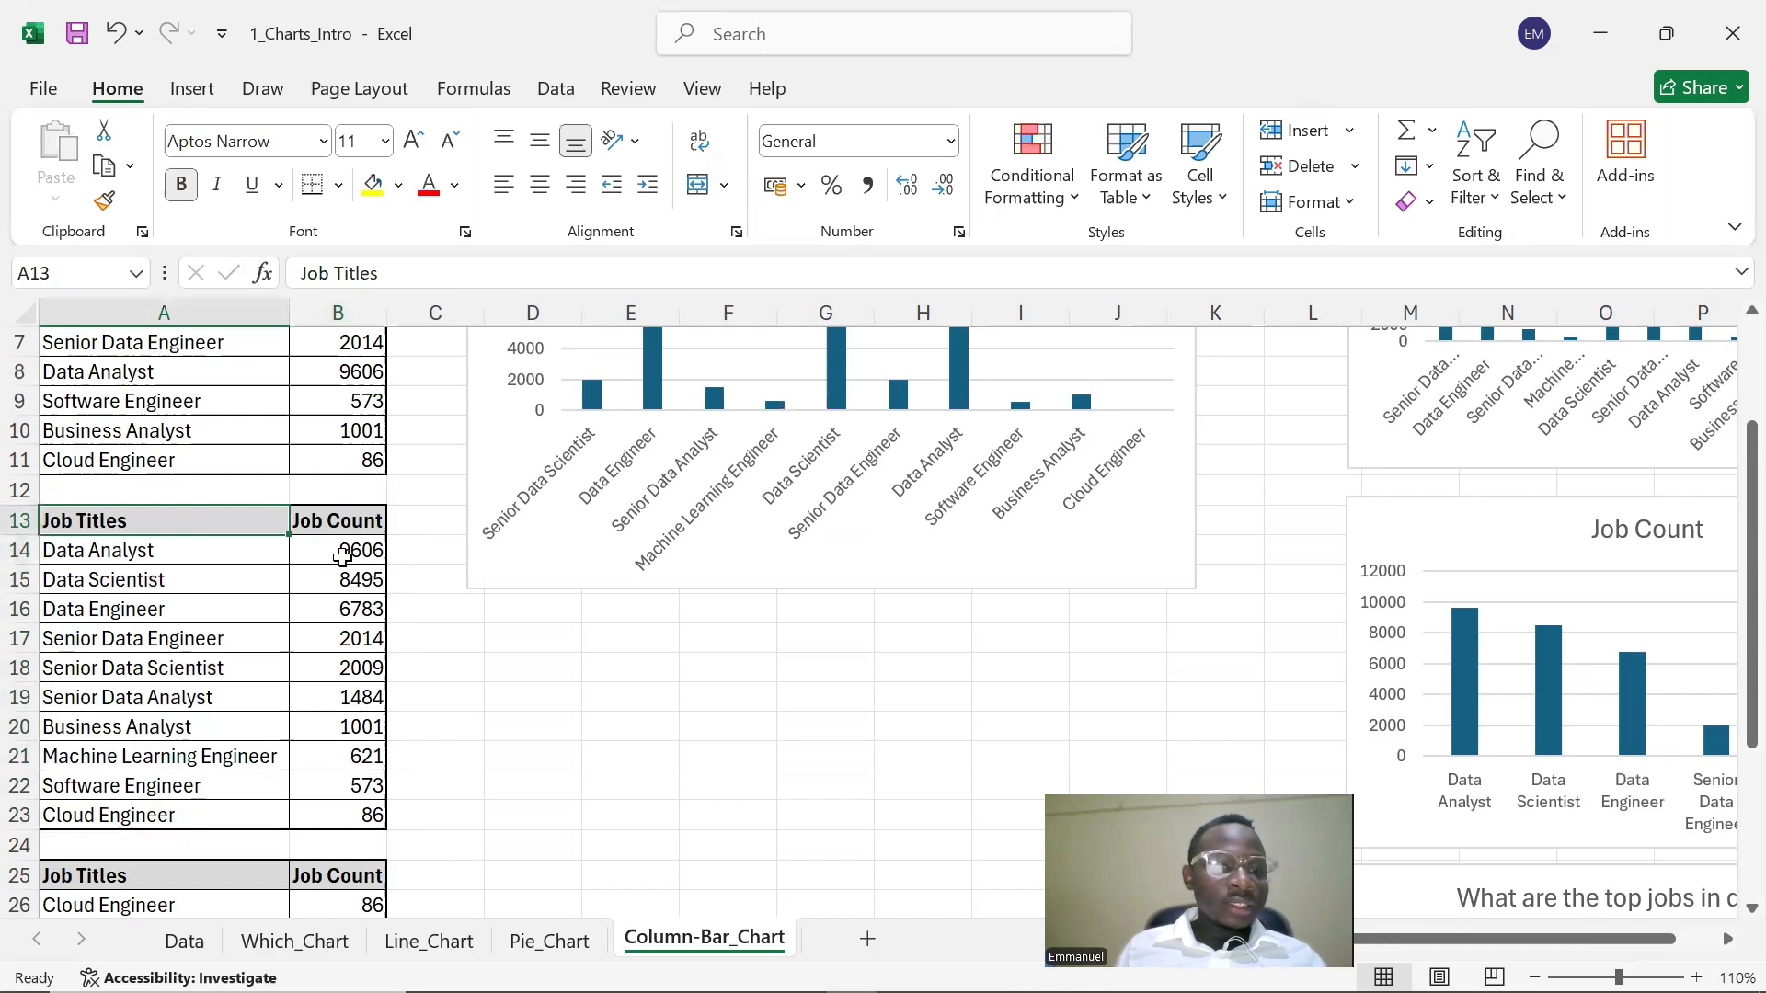
- Check the SORT formula in B14, and insert a recommended clustered column chart from A13:B23 beneath the first column chart
left_click(345, 551)
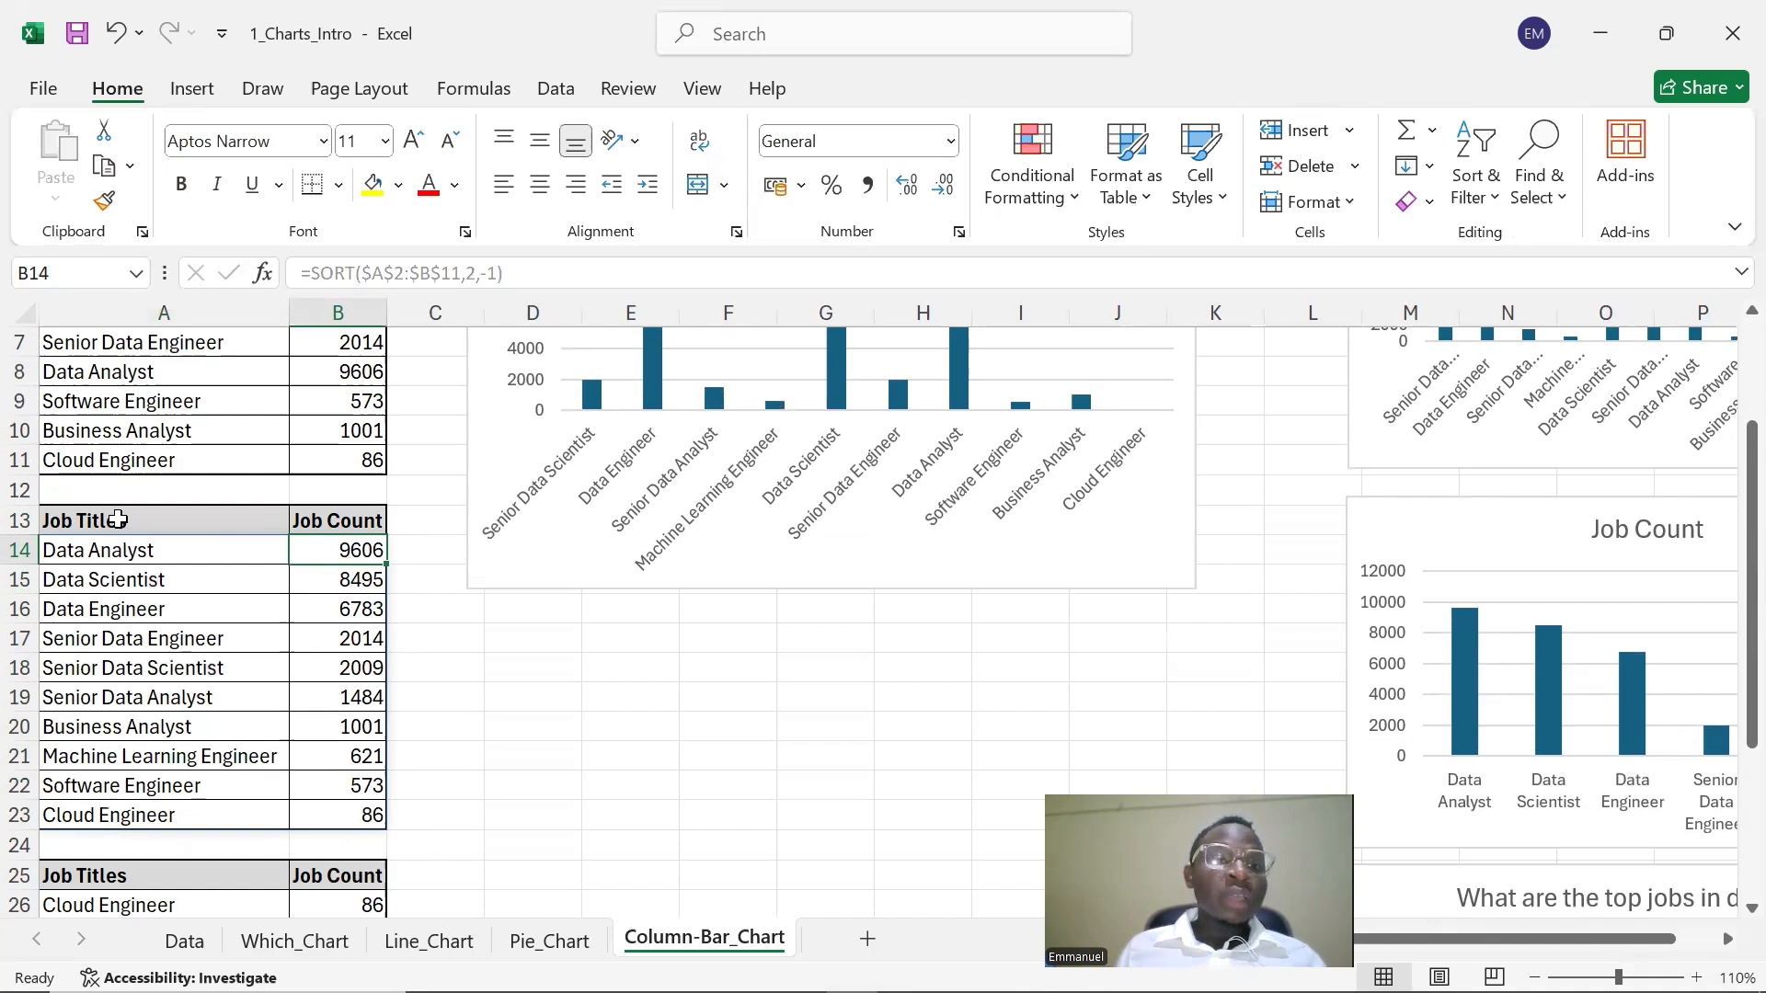
left_click(161, 523)
left_click_drag(161, 524, 296, 798)
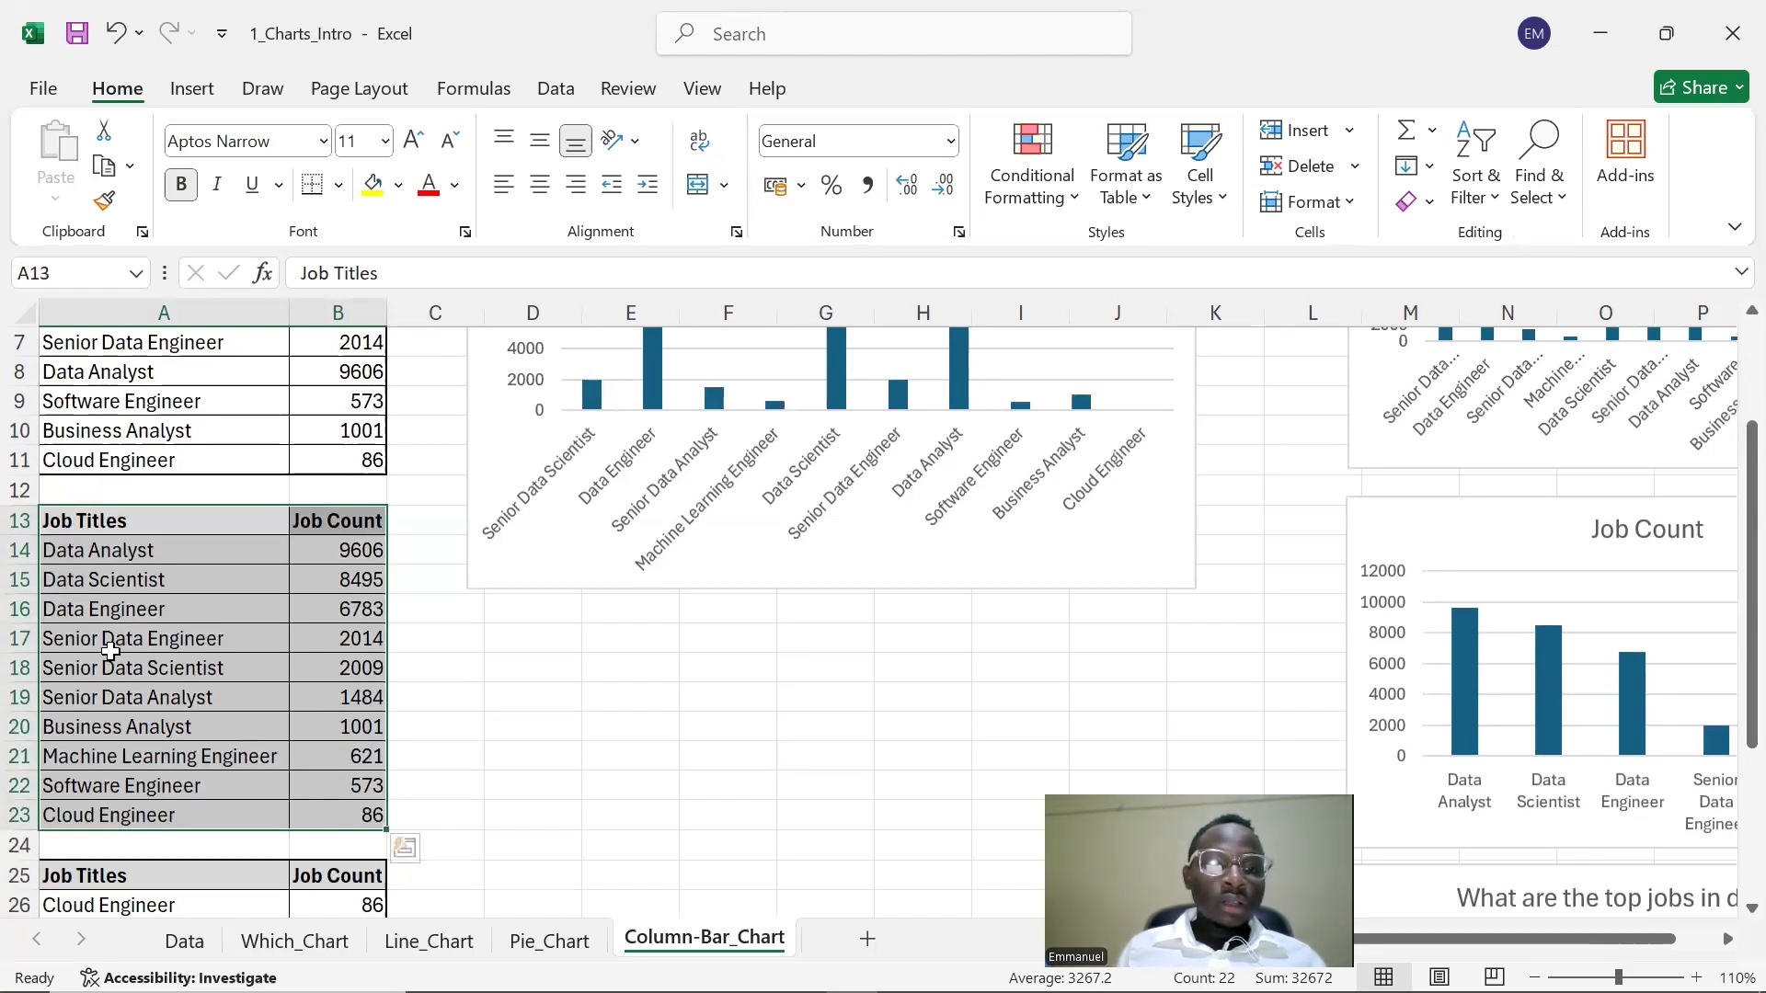
scroll(563, 534, "down", 1)
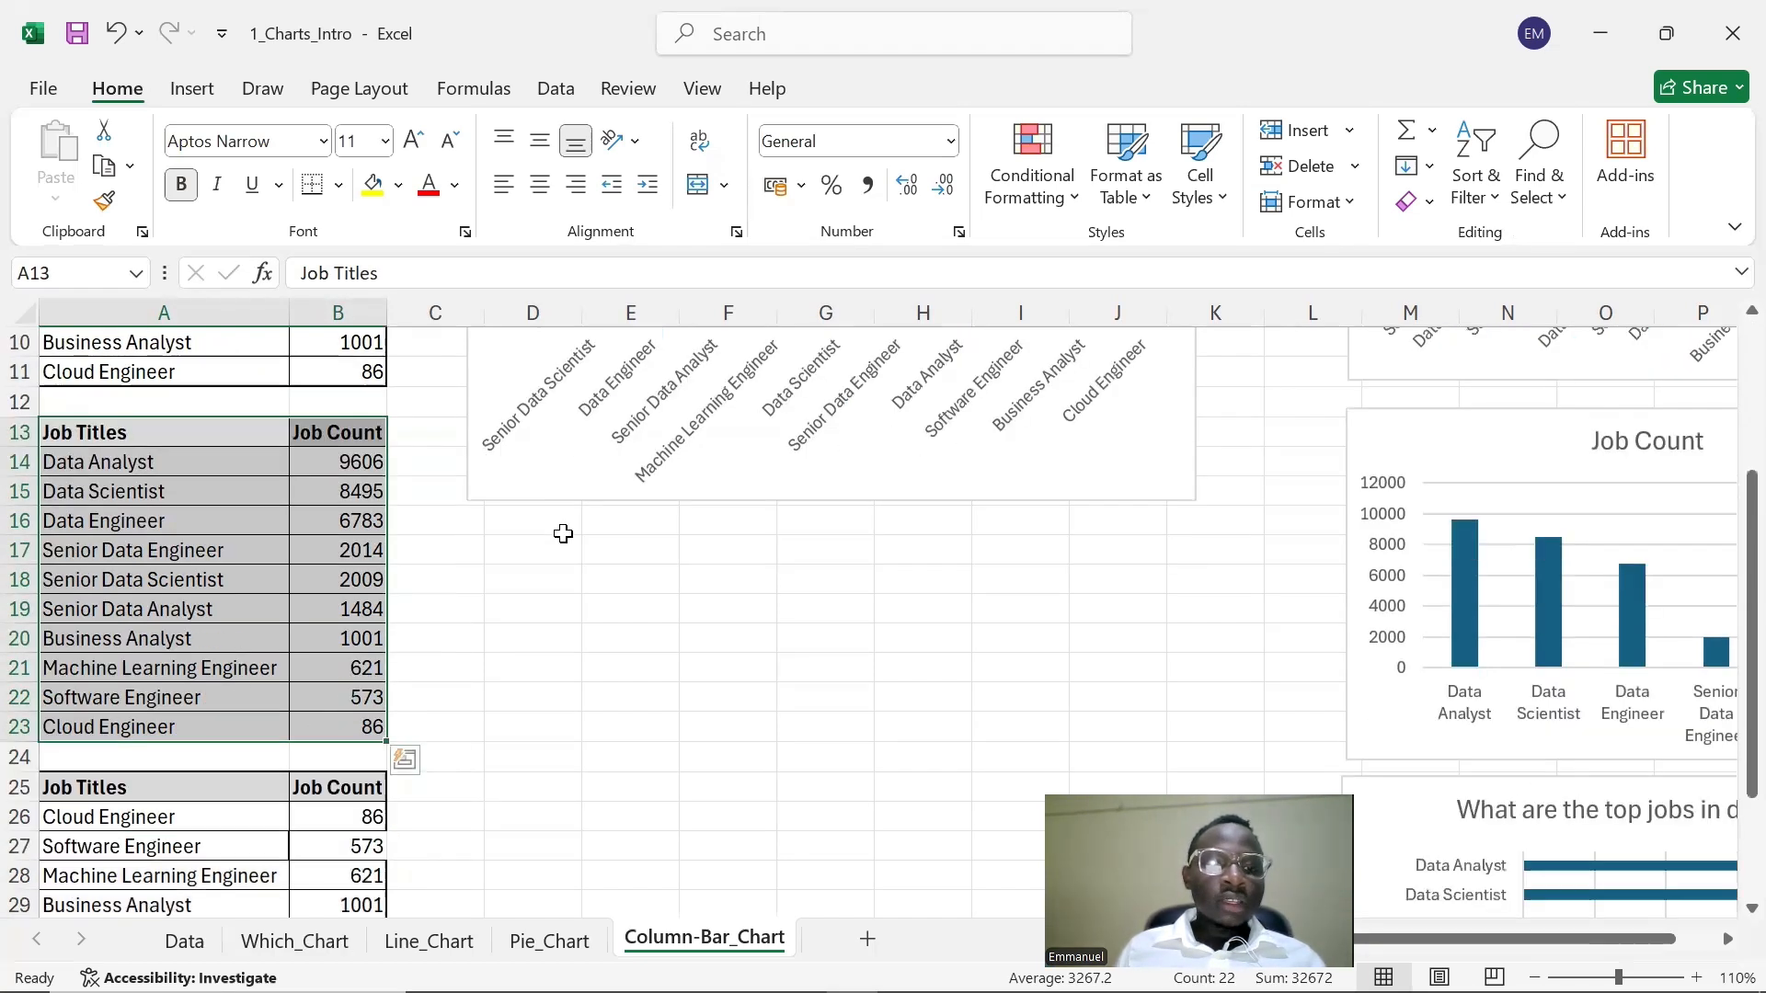
left_click(375, 89)
left_click(191, 88)
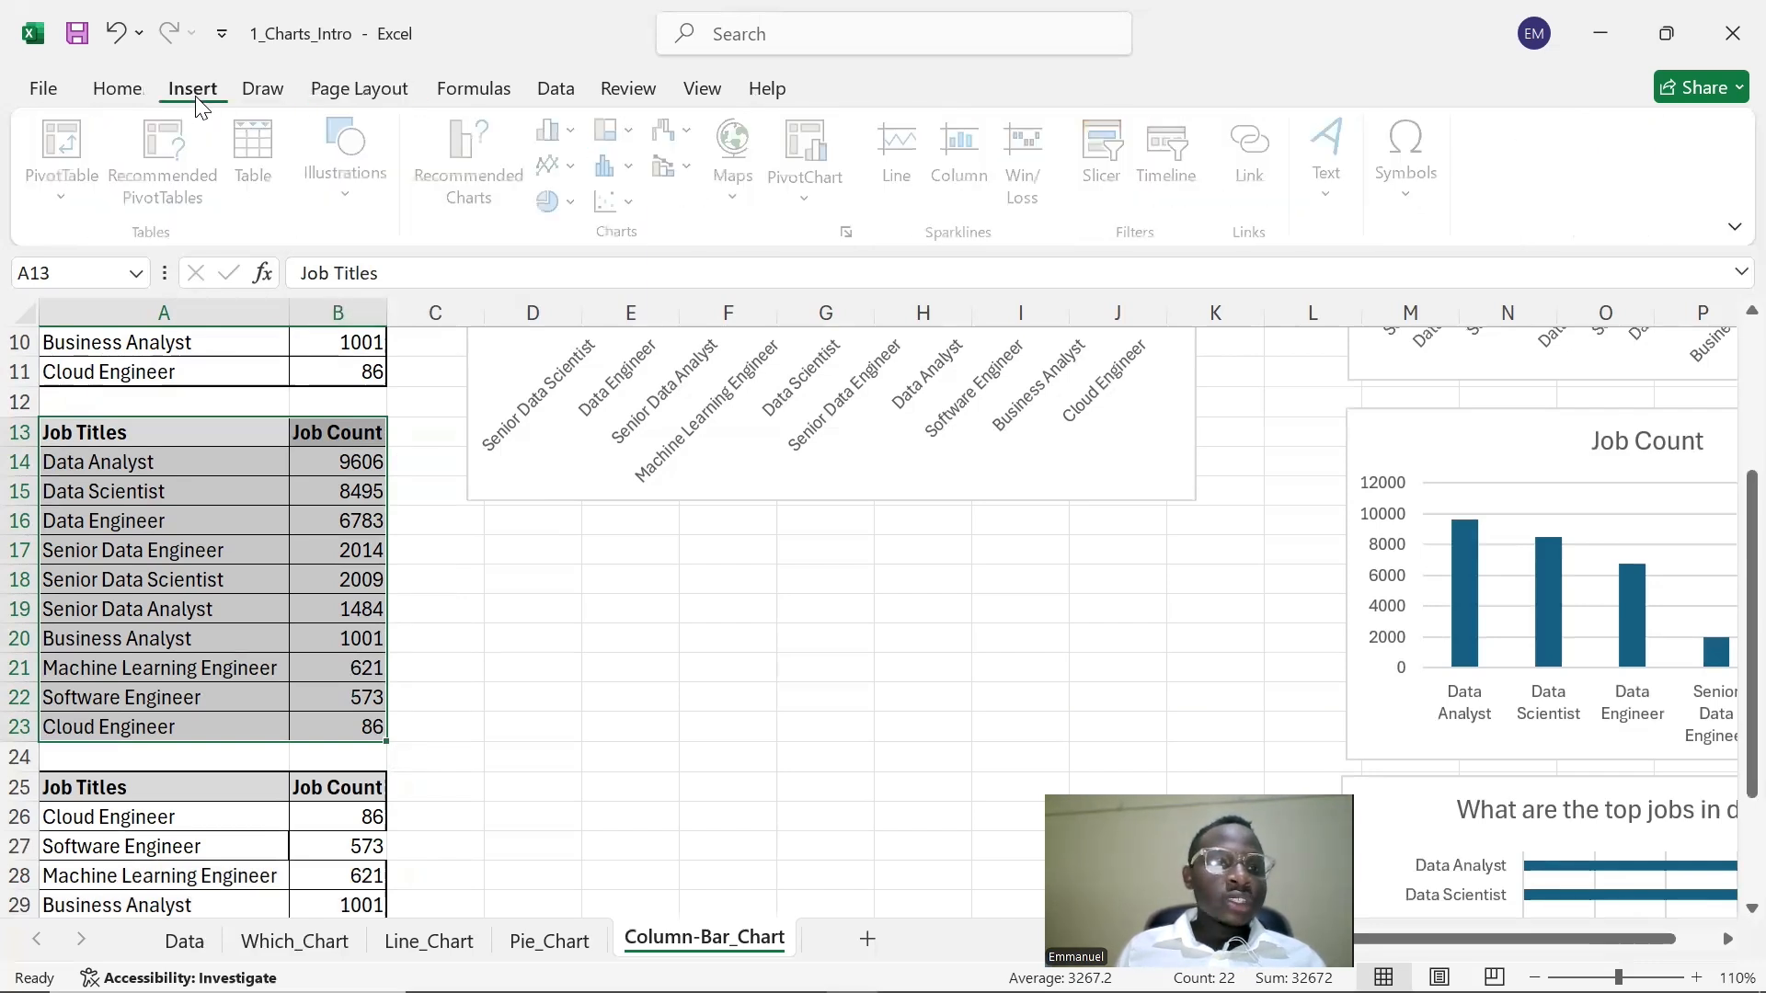
left_click(465, 185)
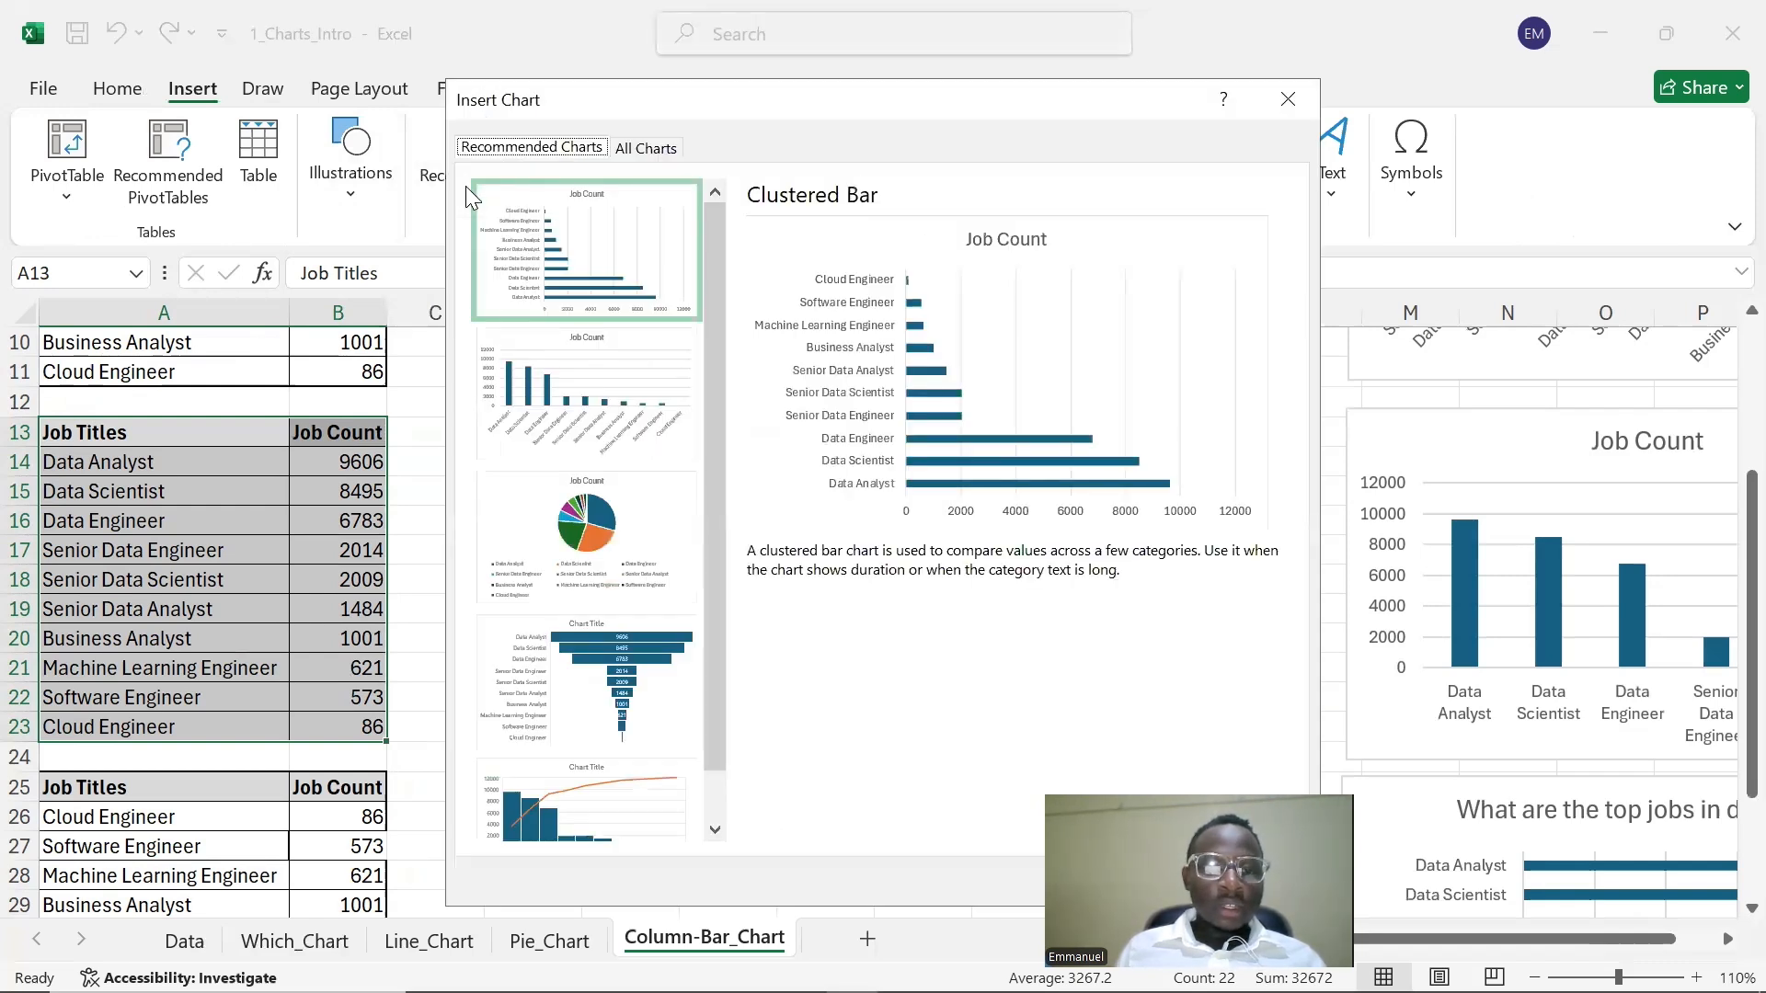
left_click(530, 379)
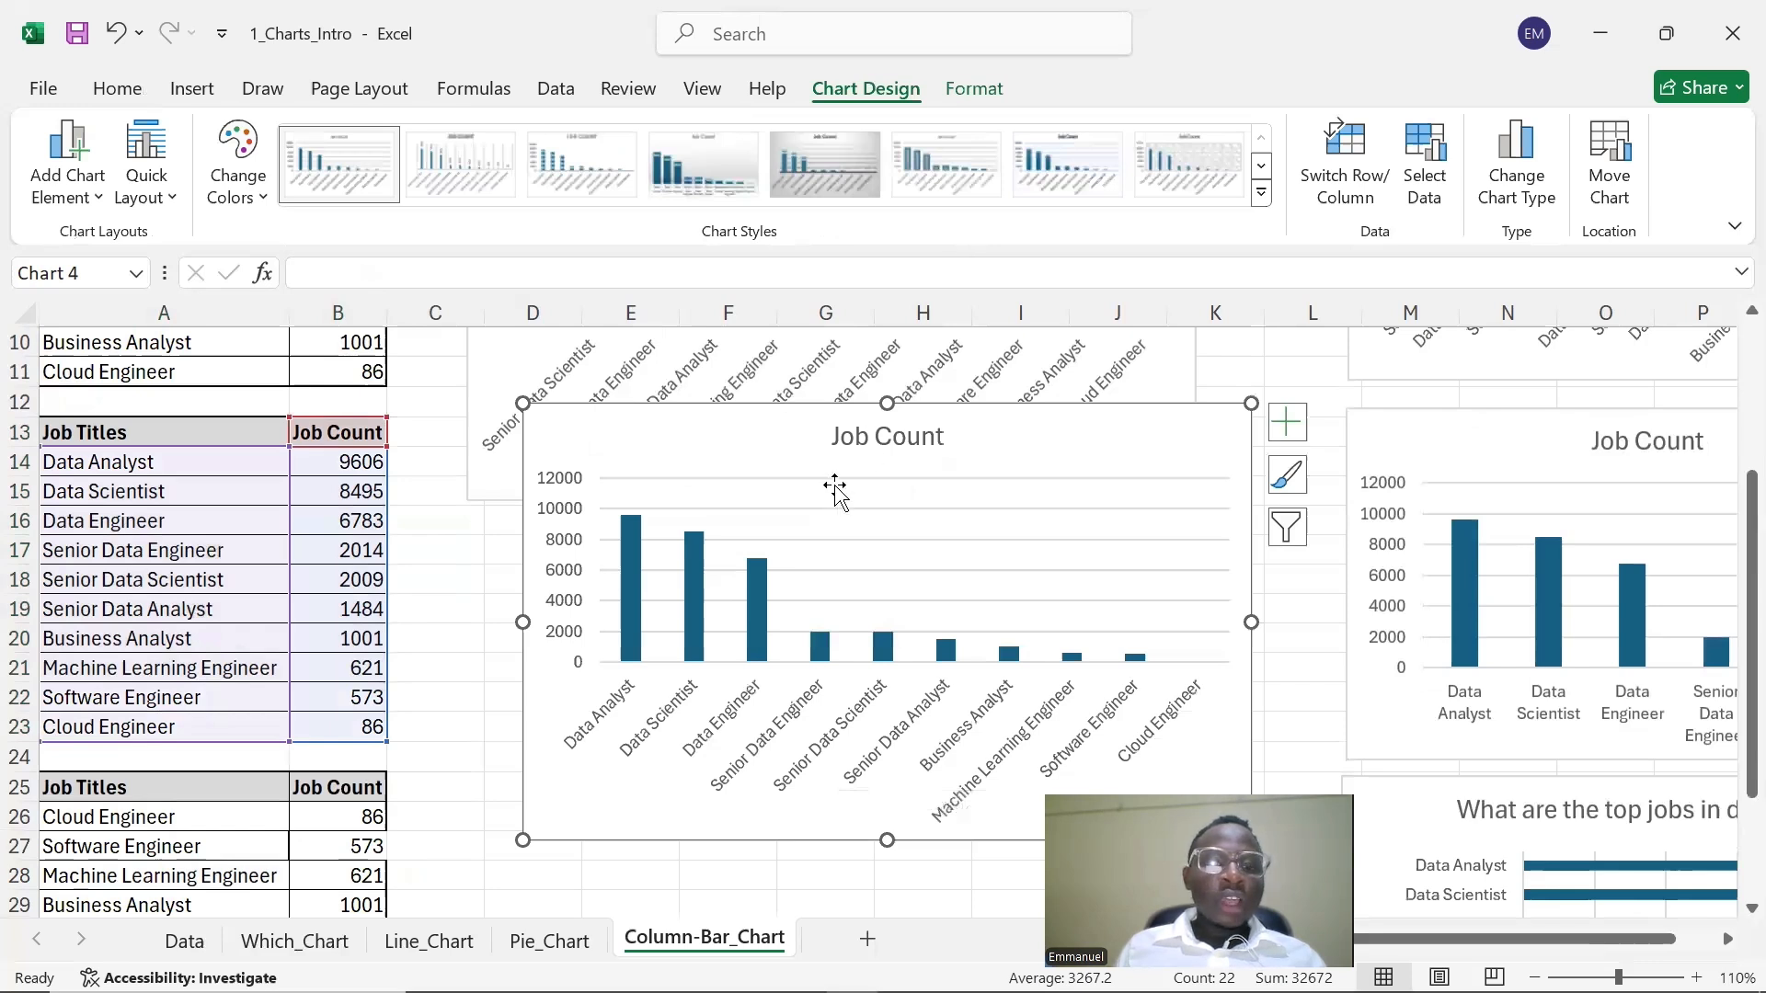
left_click_drag(764, 431, 714, 547)
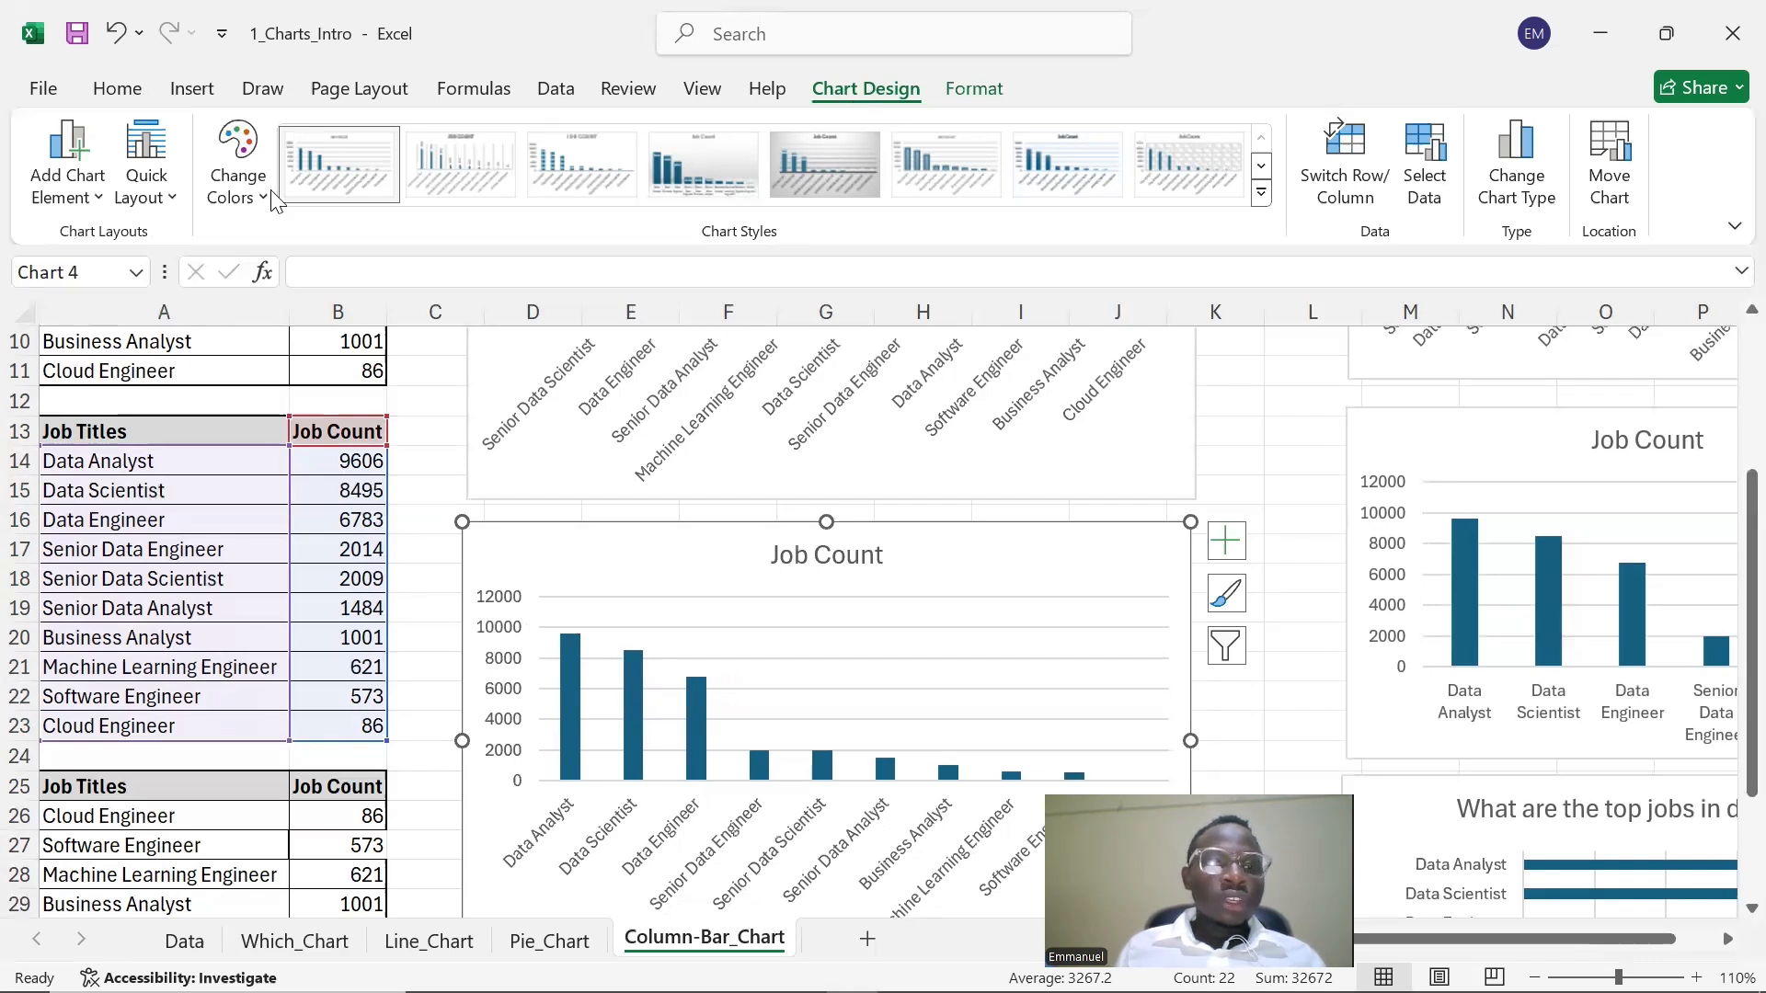
- Try several quick layouts on the A13:B23 column chart, including one with data labels and one with a vertical axis title
left_click(165, 207)
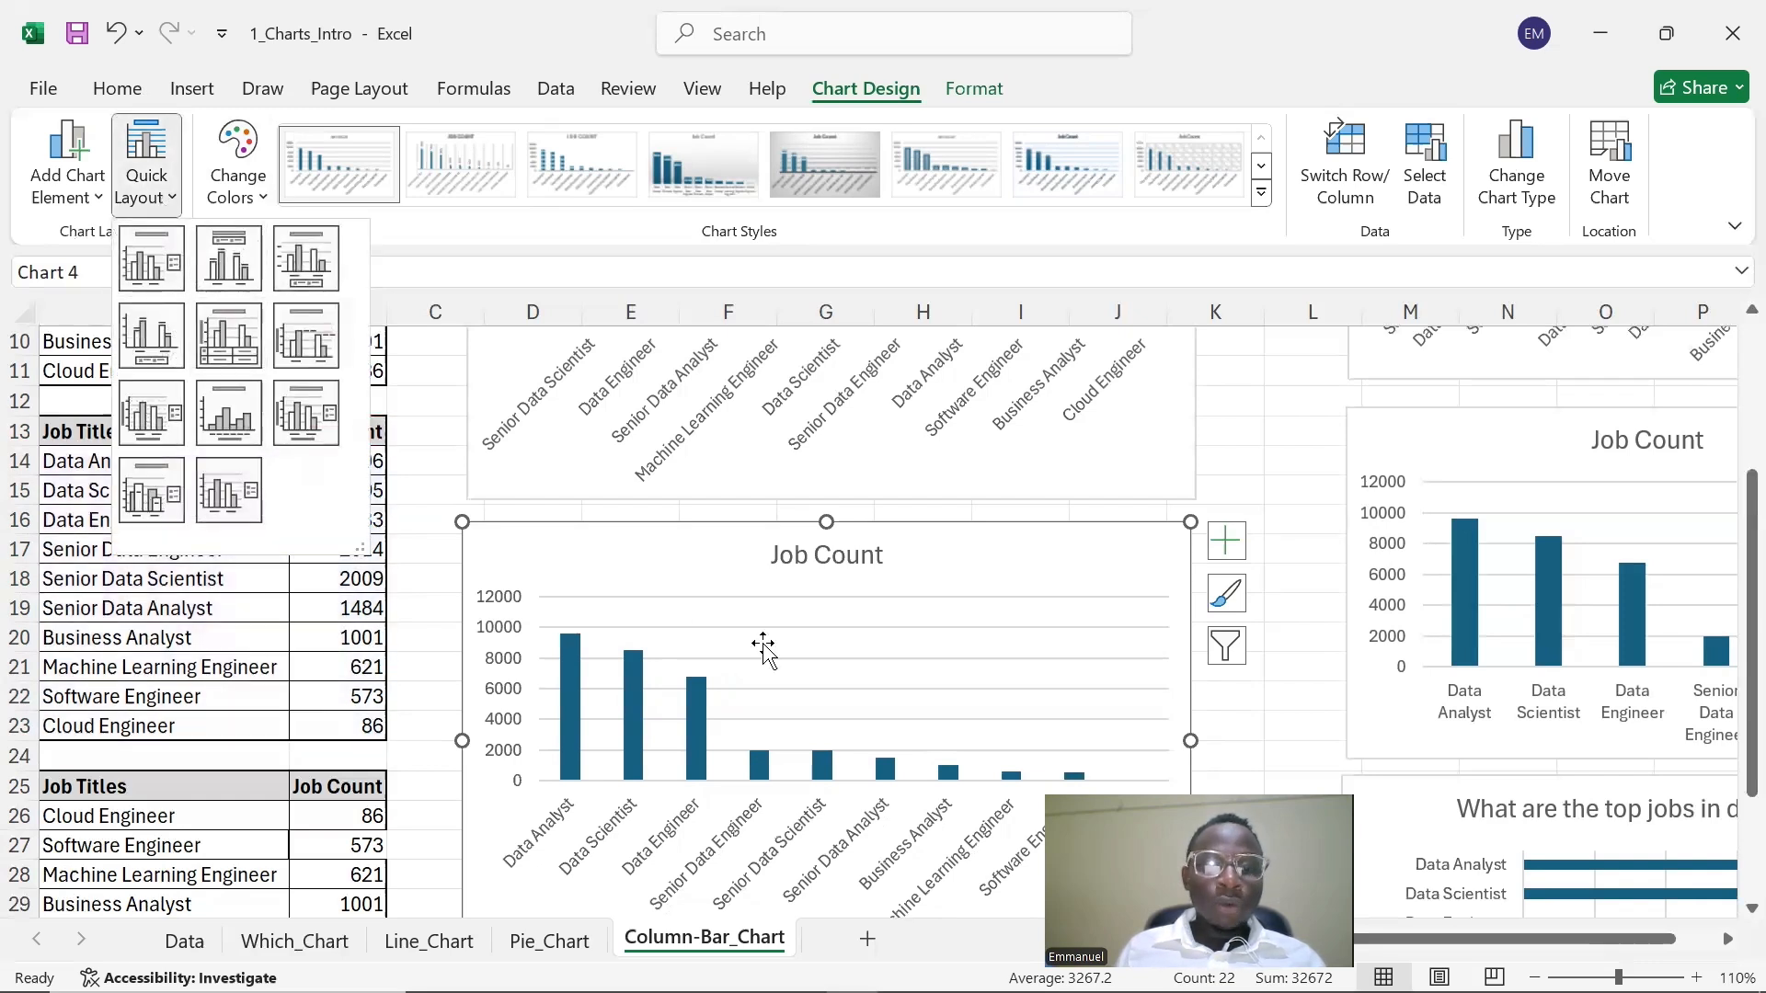
left_click(741, 603)
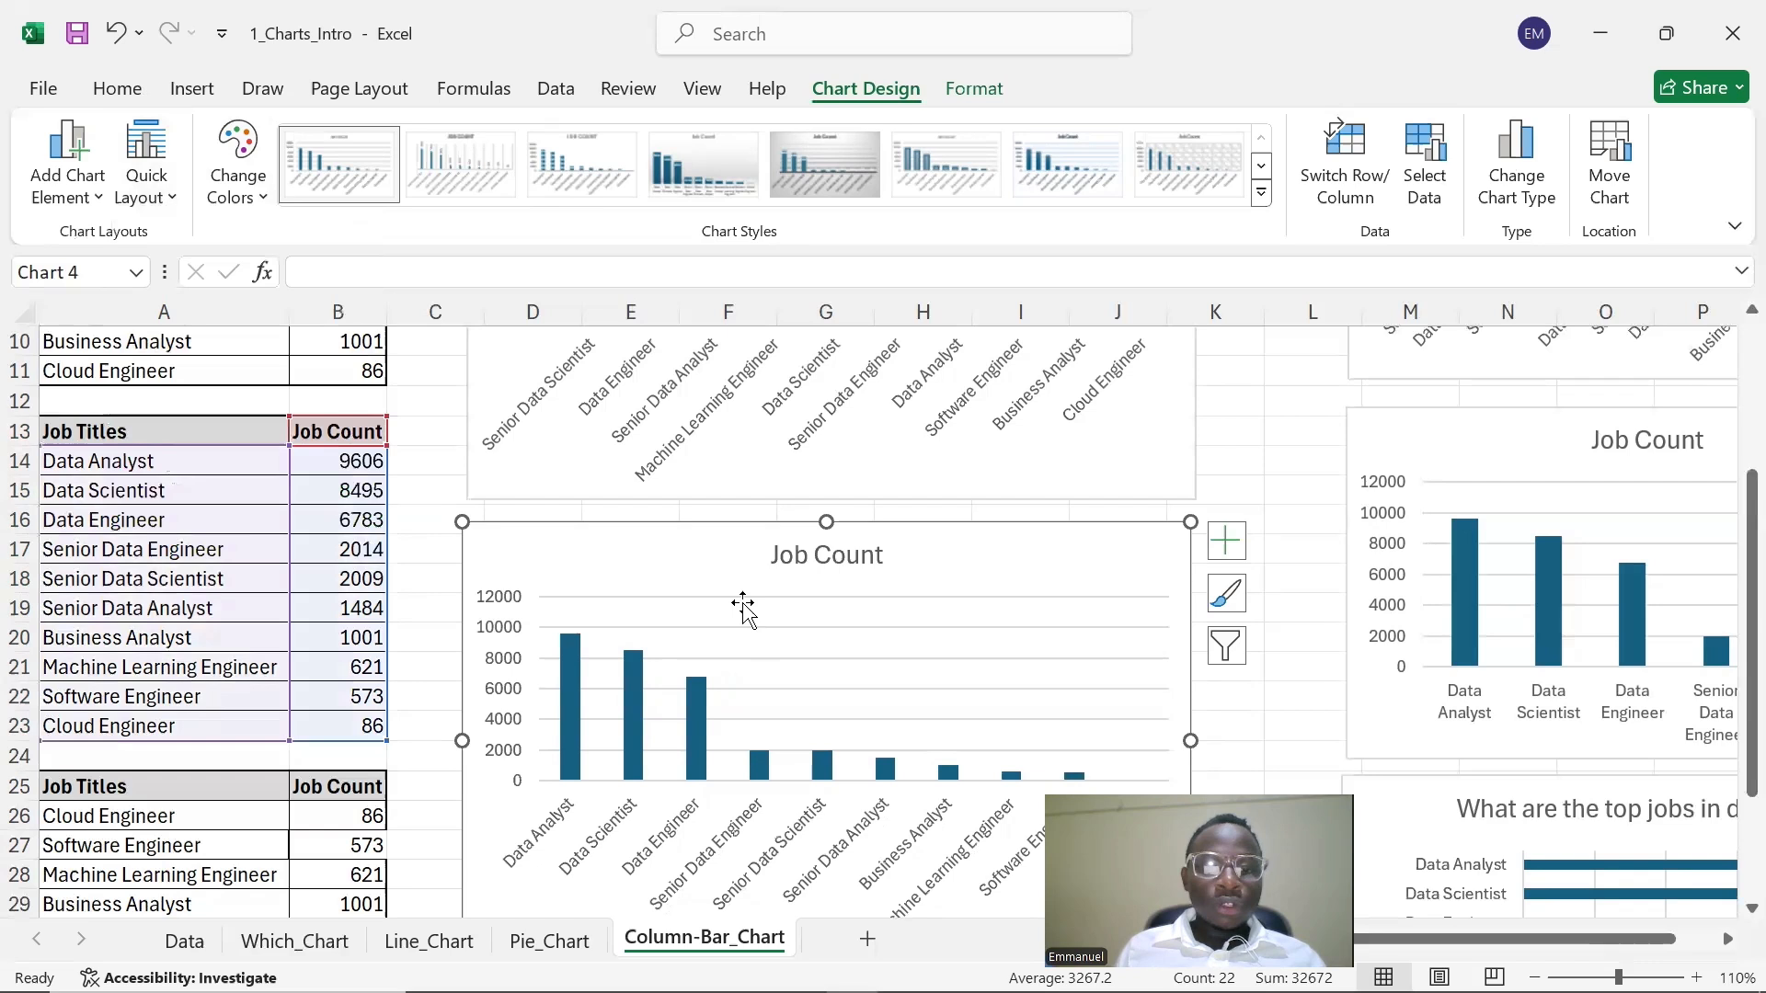
left_click(174, 206)
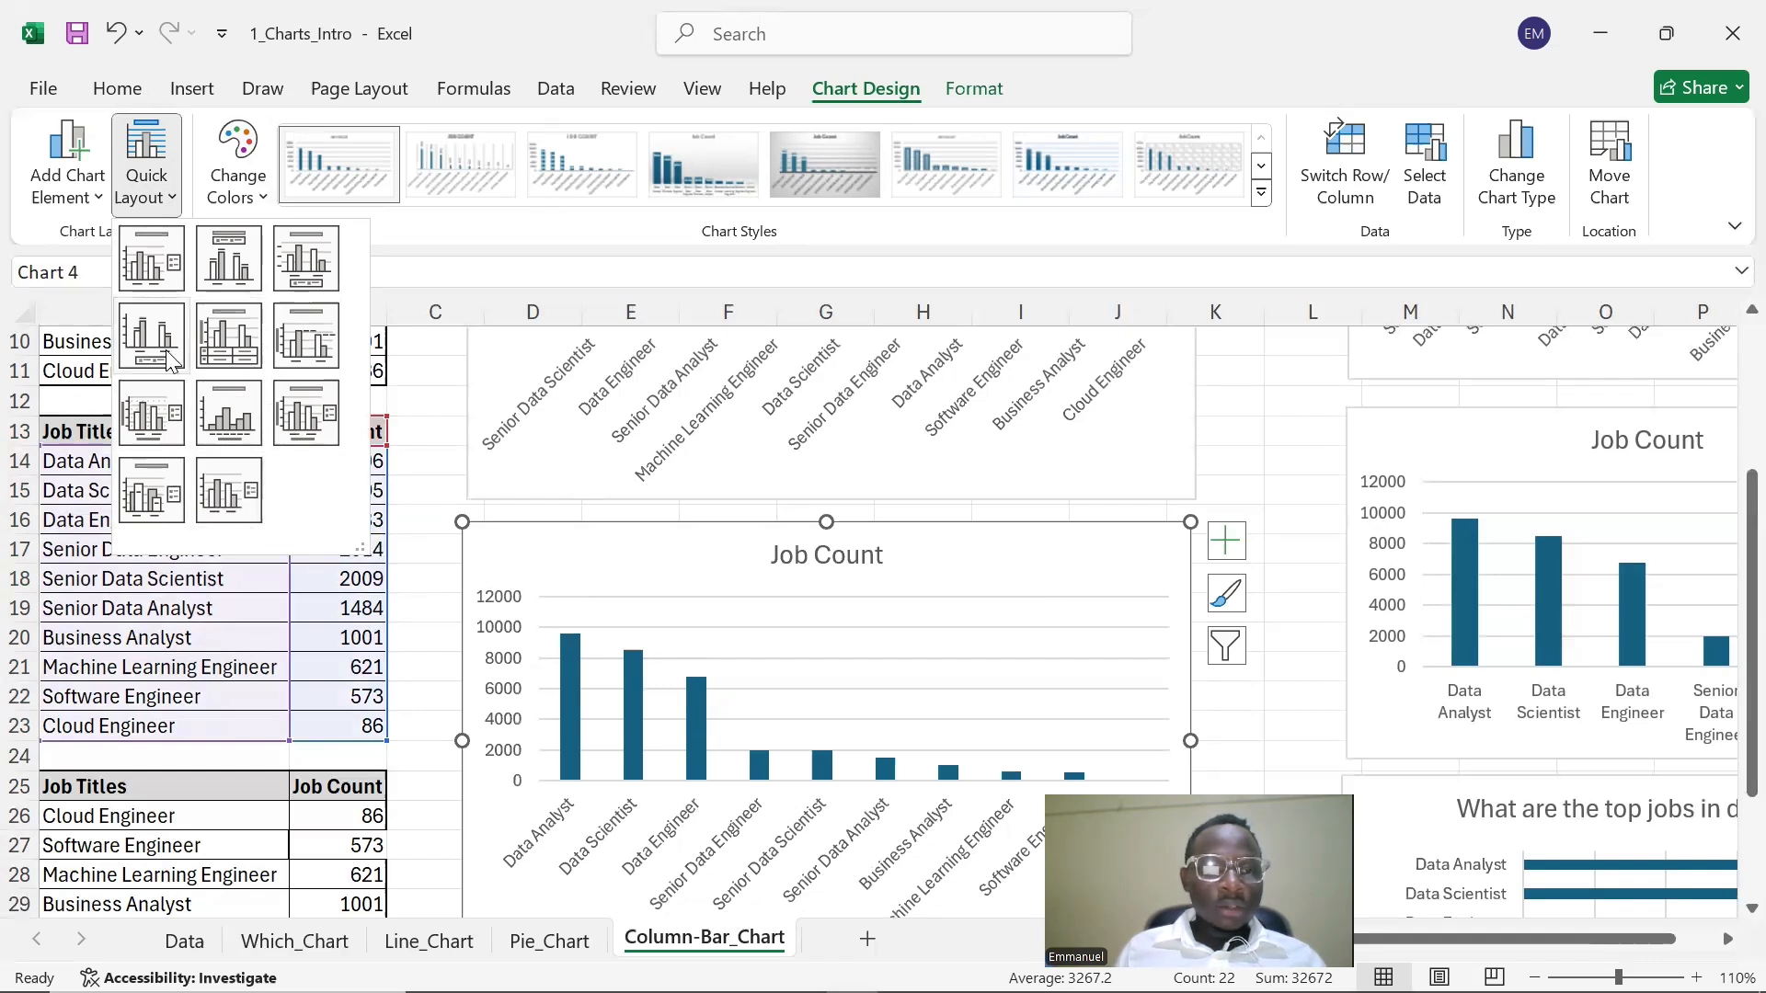
left_click(215, 494)
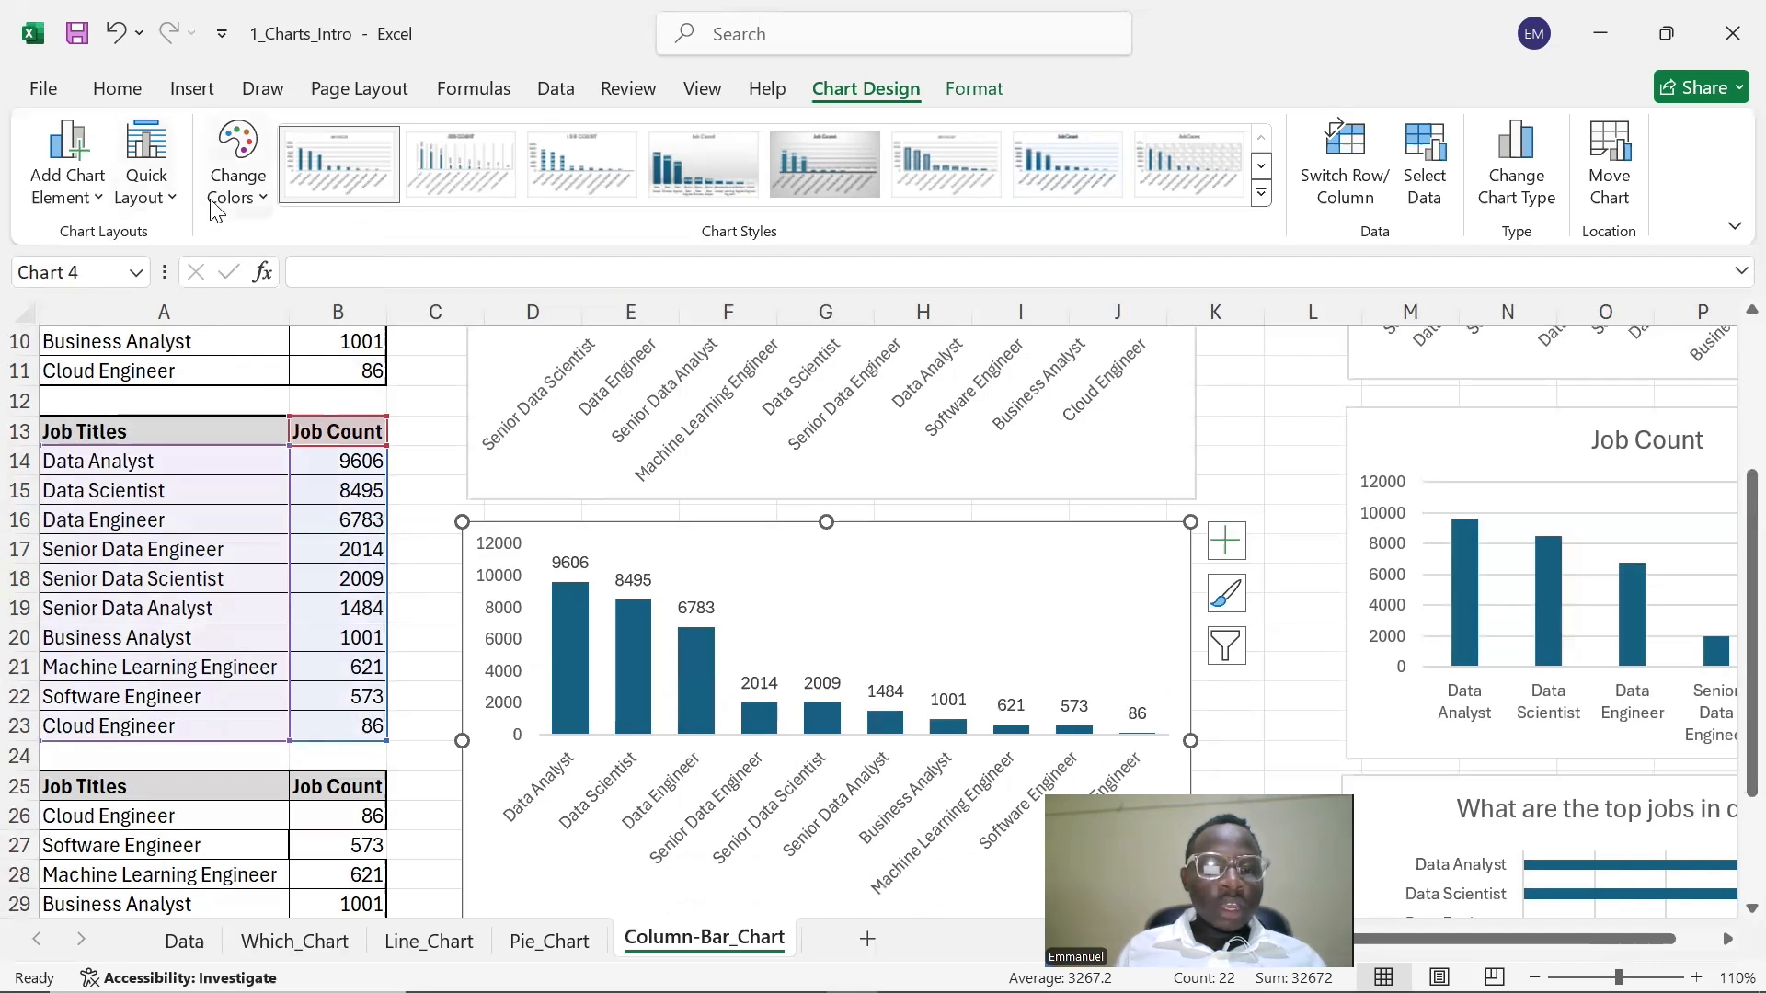
left_click(139, 213)
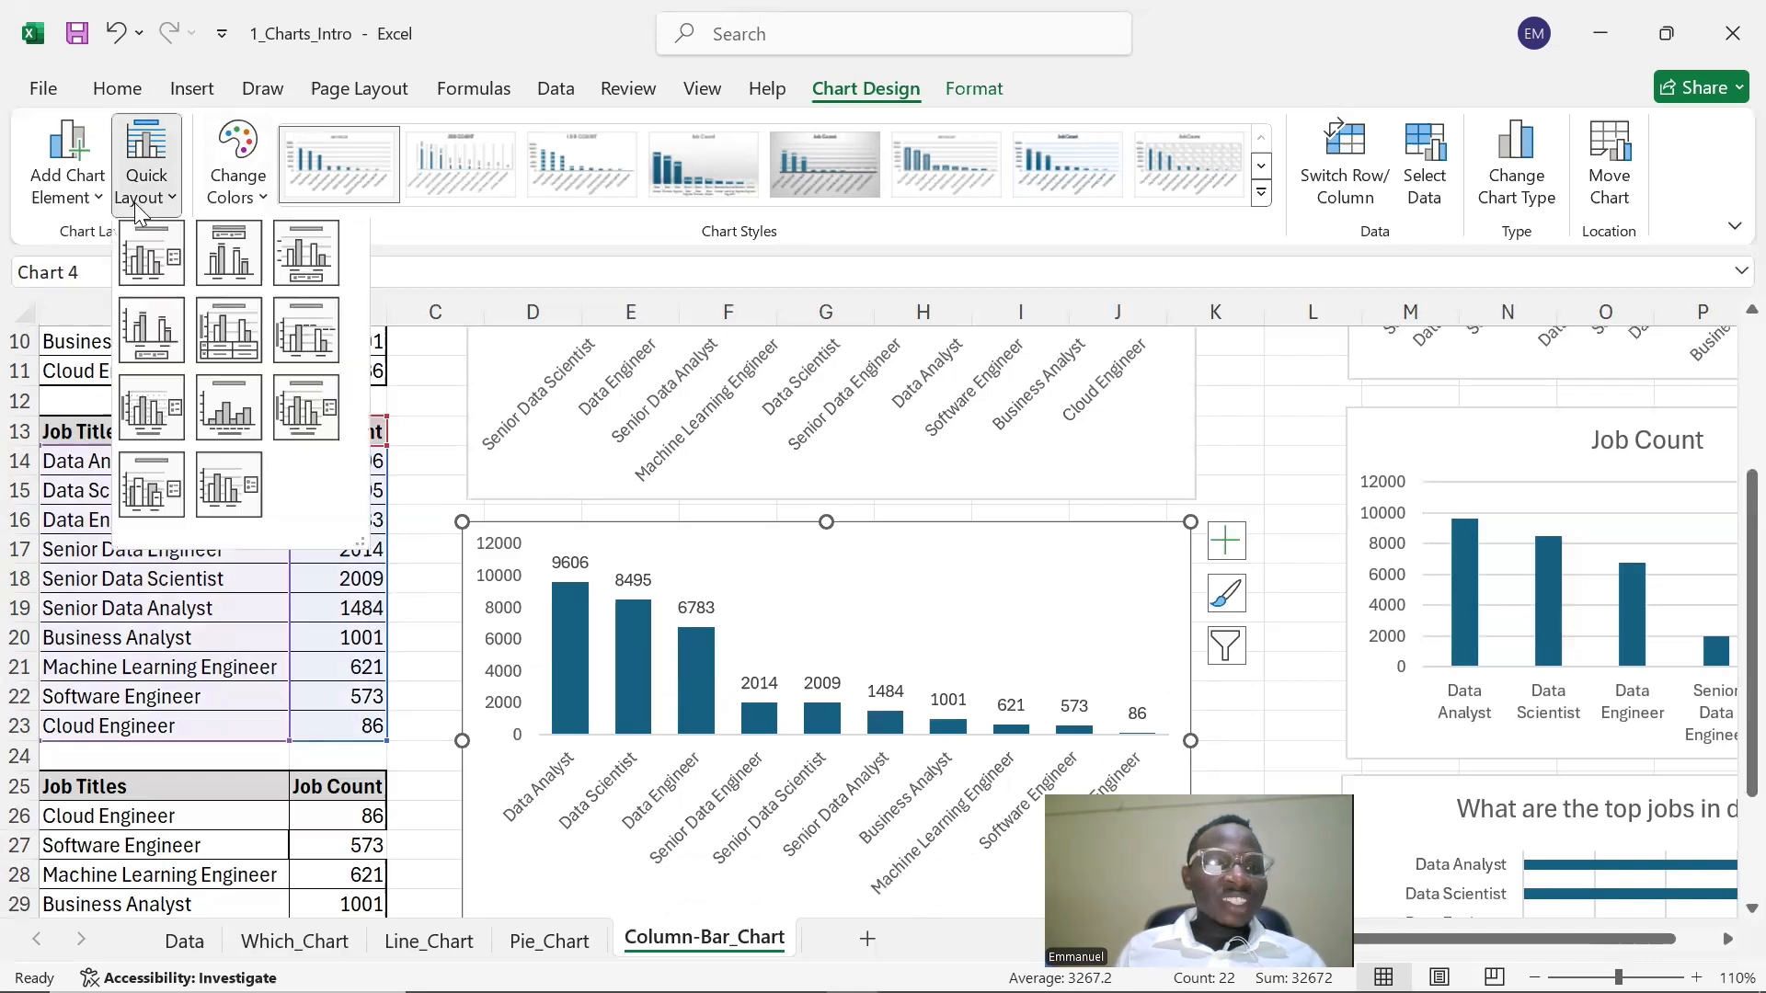
key("Escape")
key("ctrl+z")
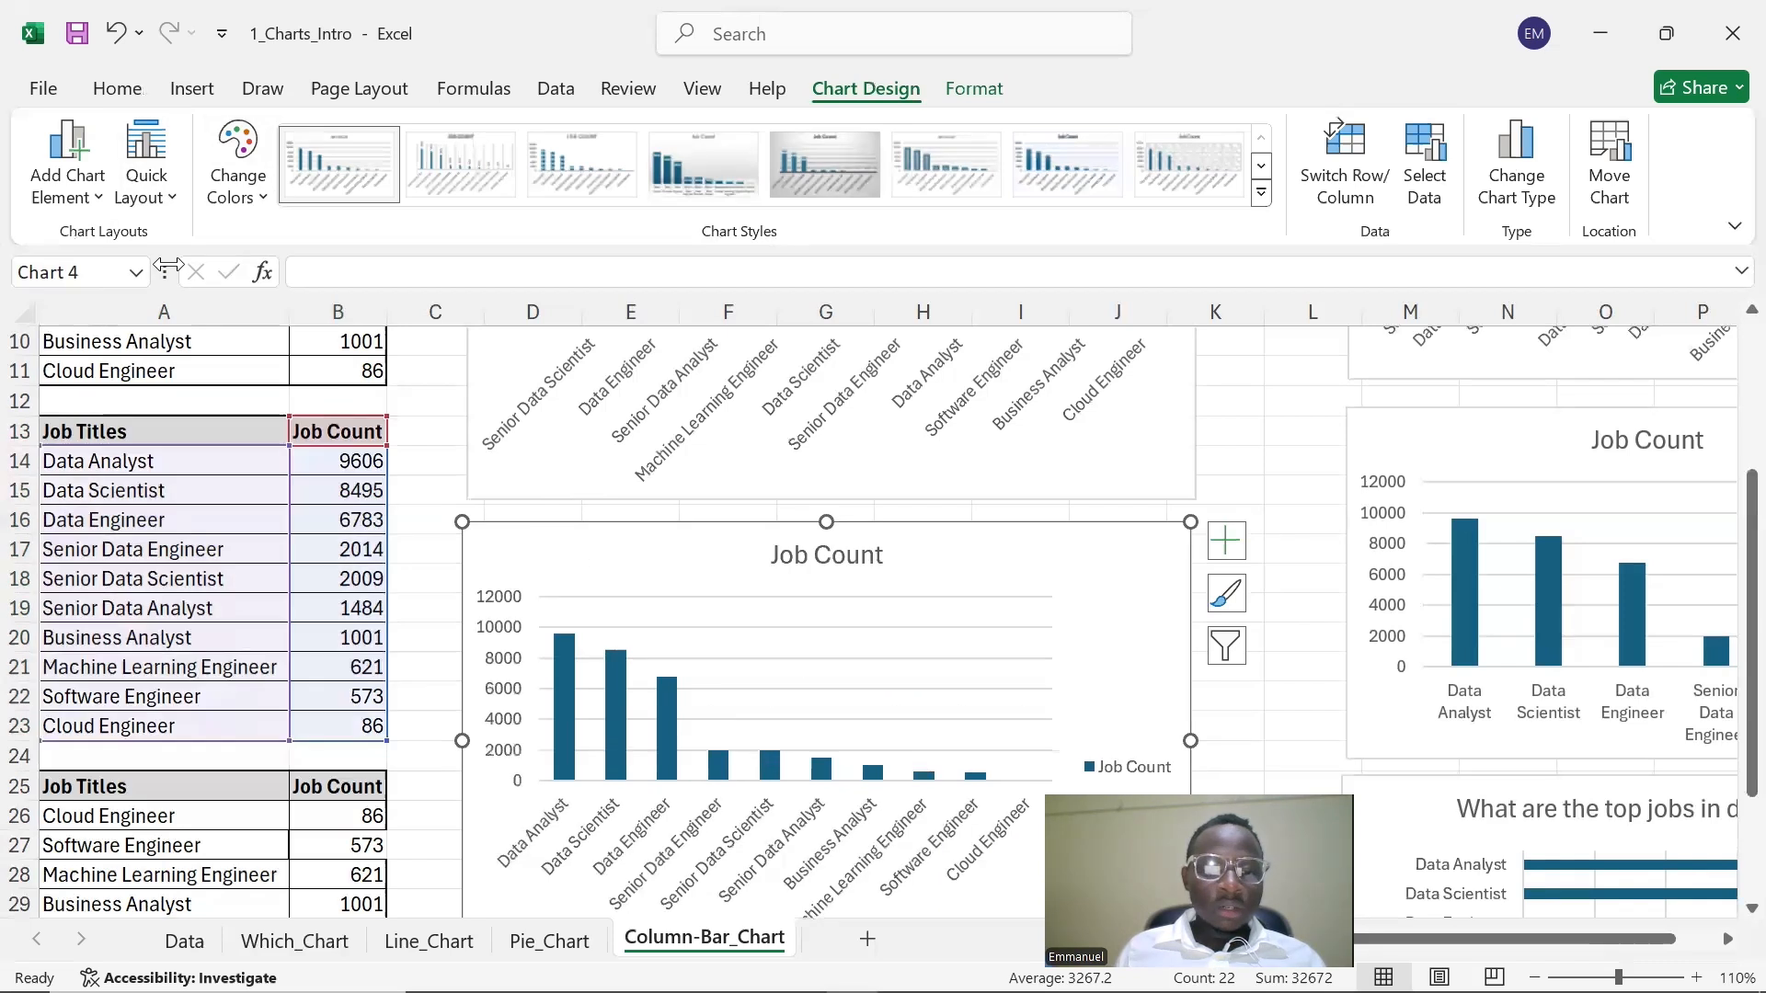
left_click(156, 184)
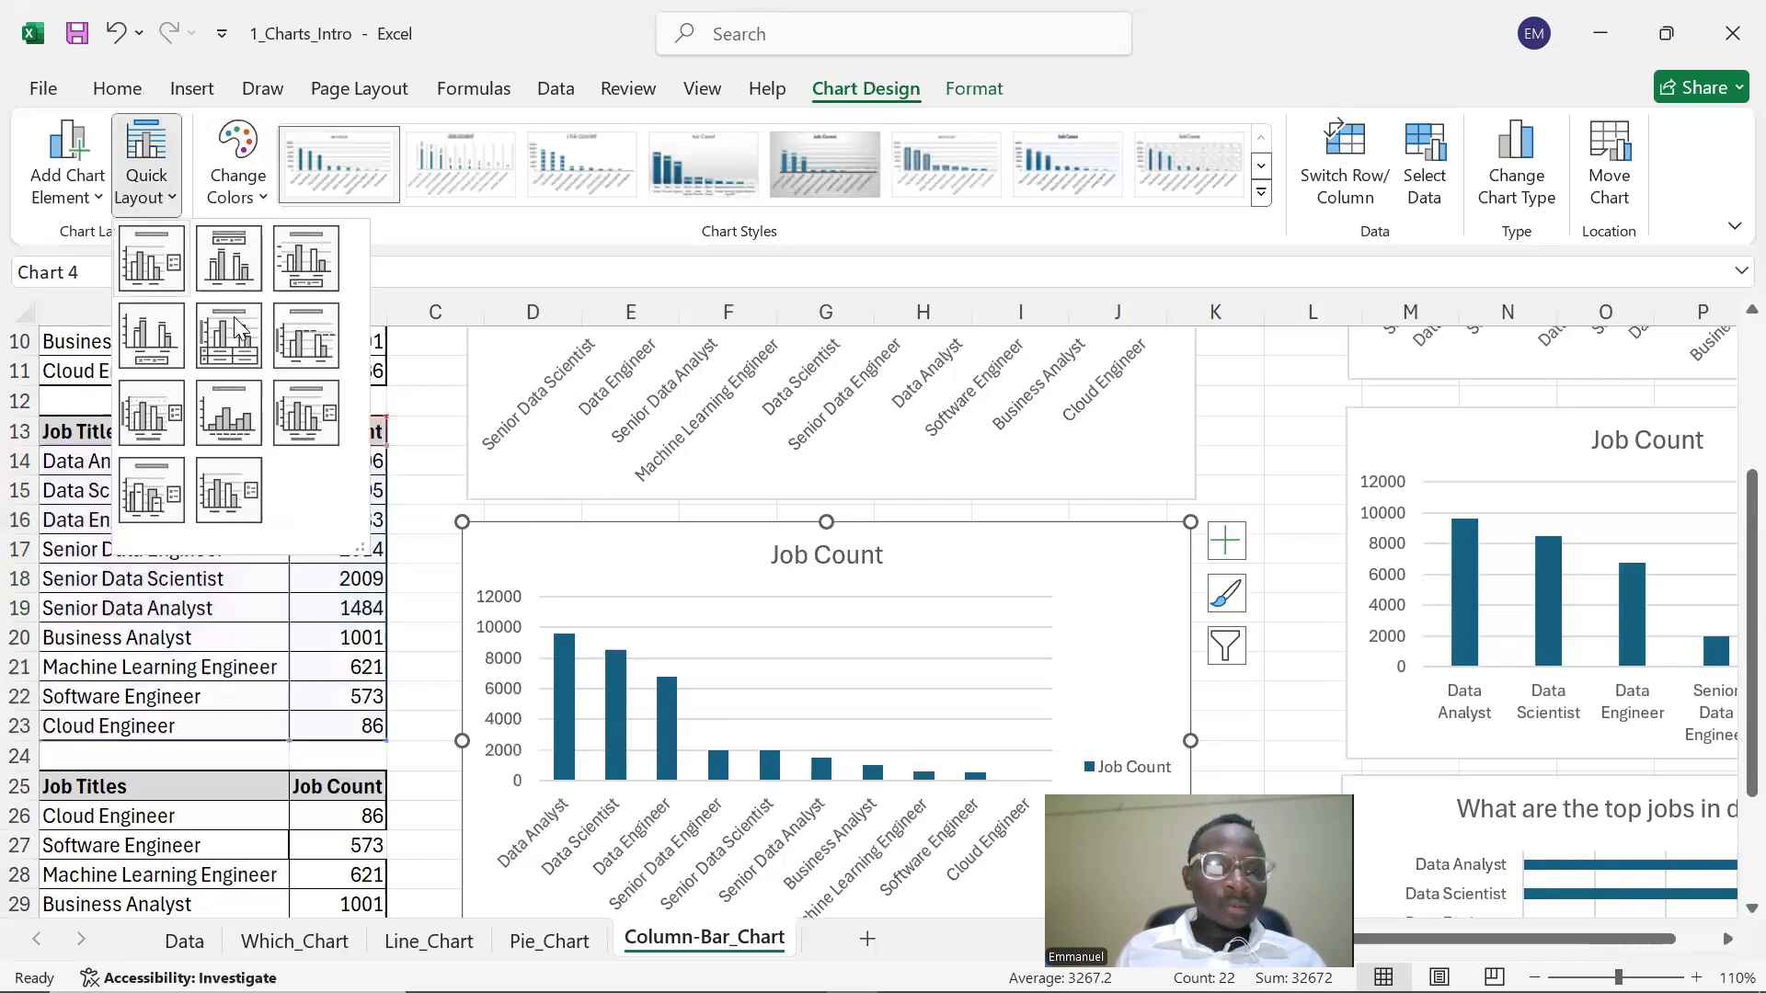
left_click(306, 328)
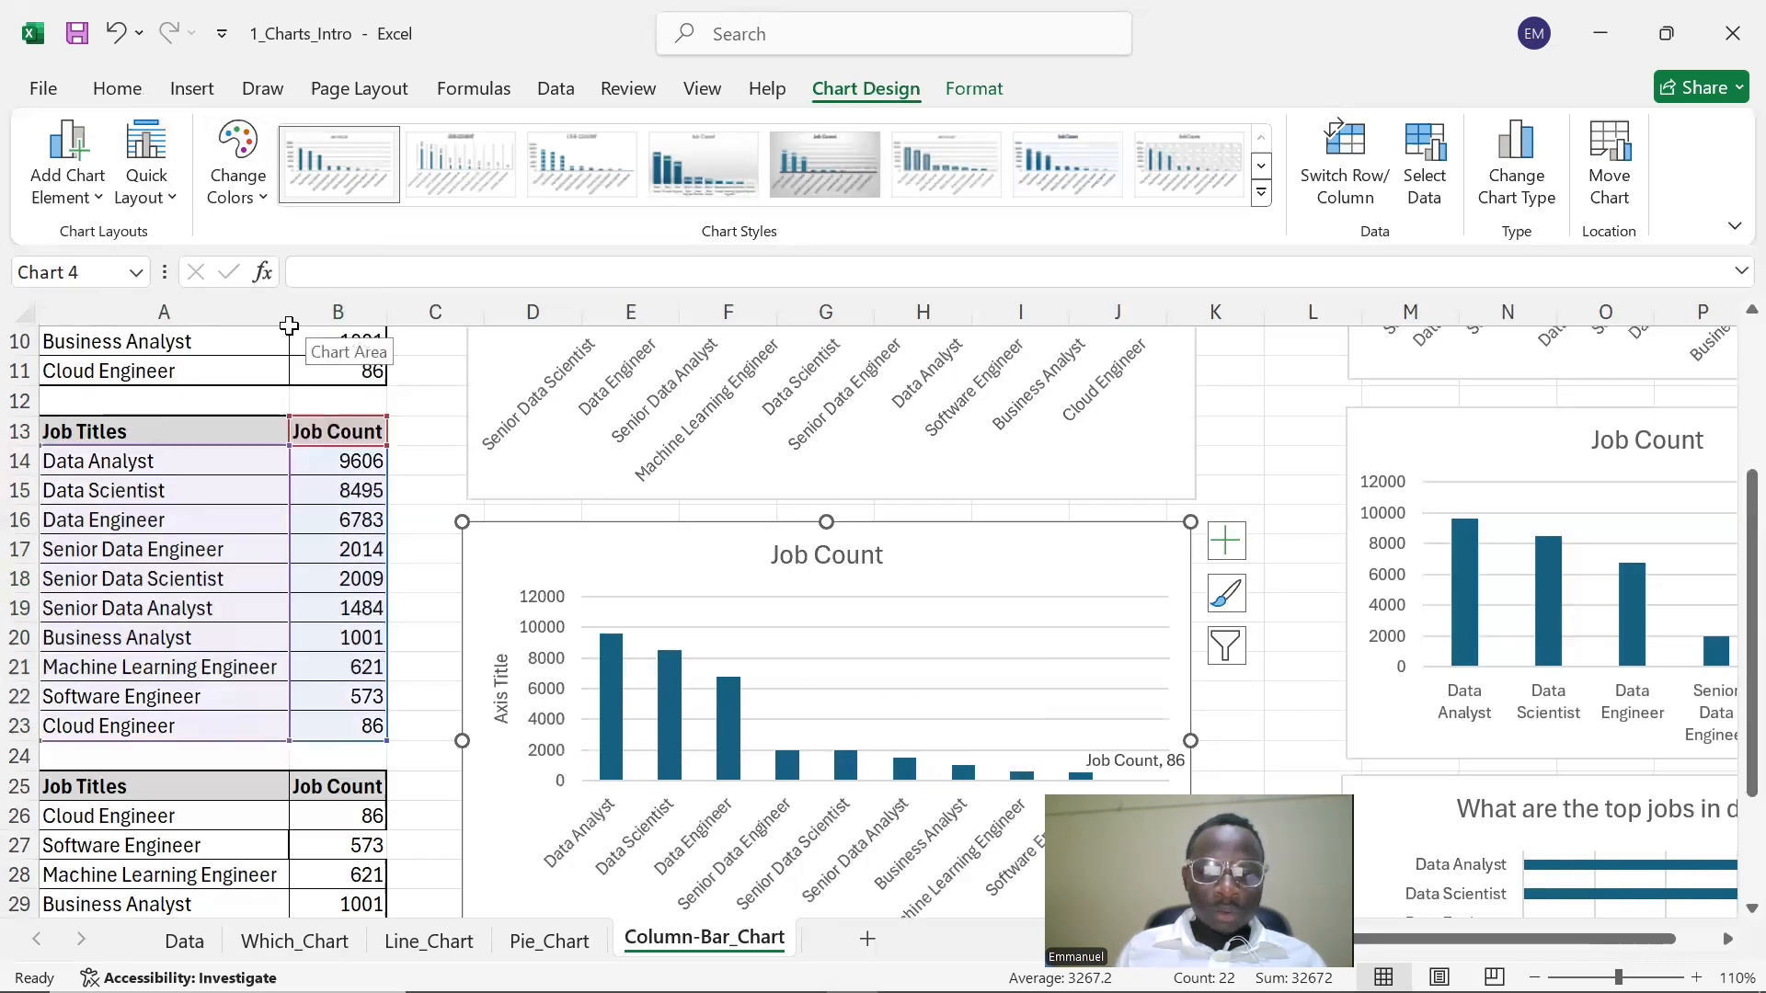
- Apply the quick layout with a chart title, both axis titles and a legend beside the plot to the A13:B23 column chart
left_click(153, 201)
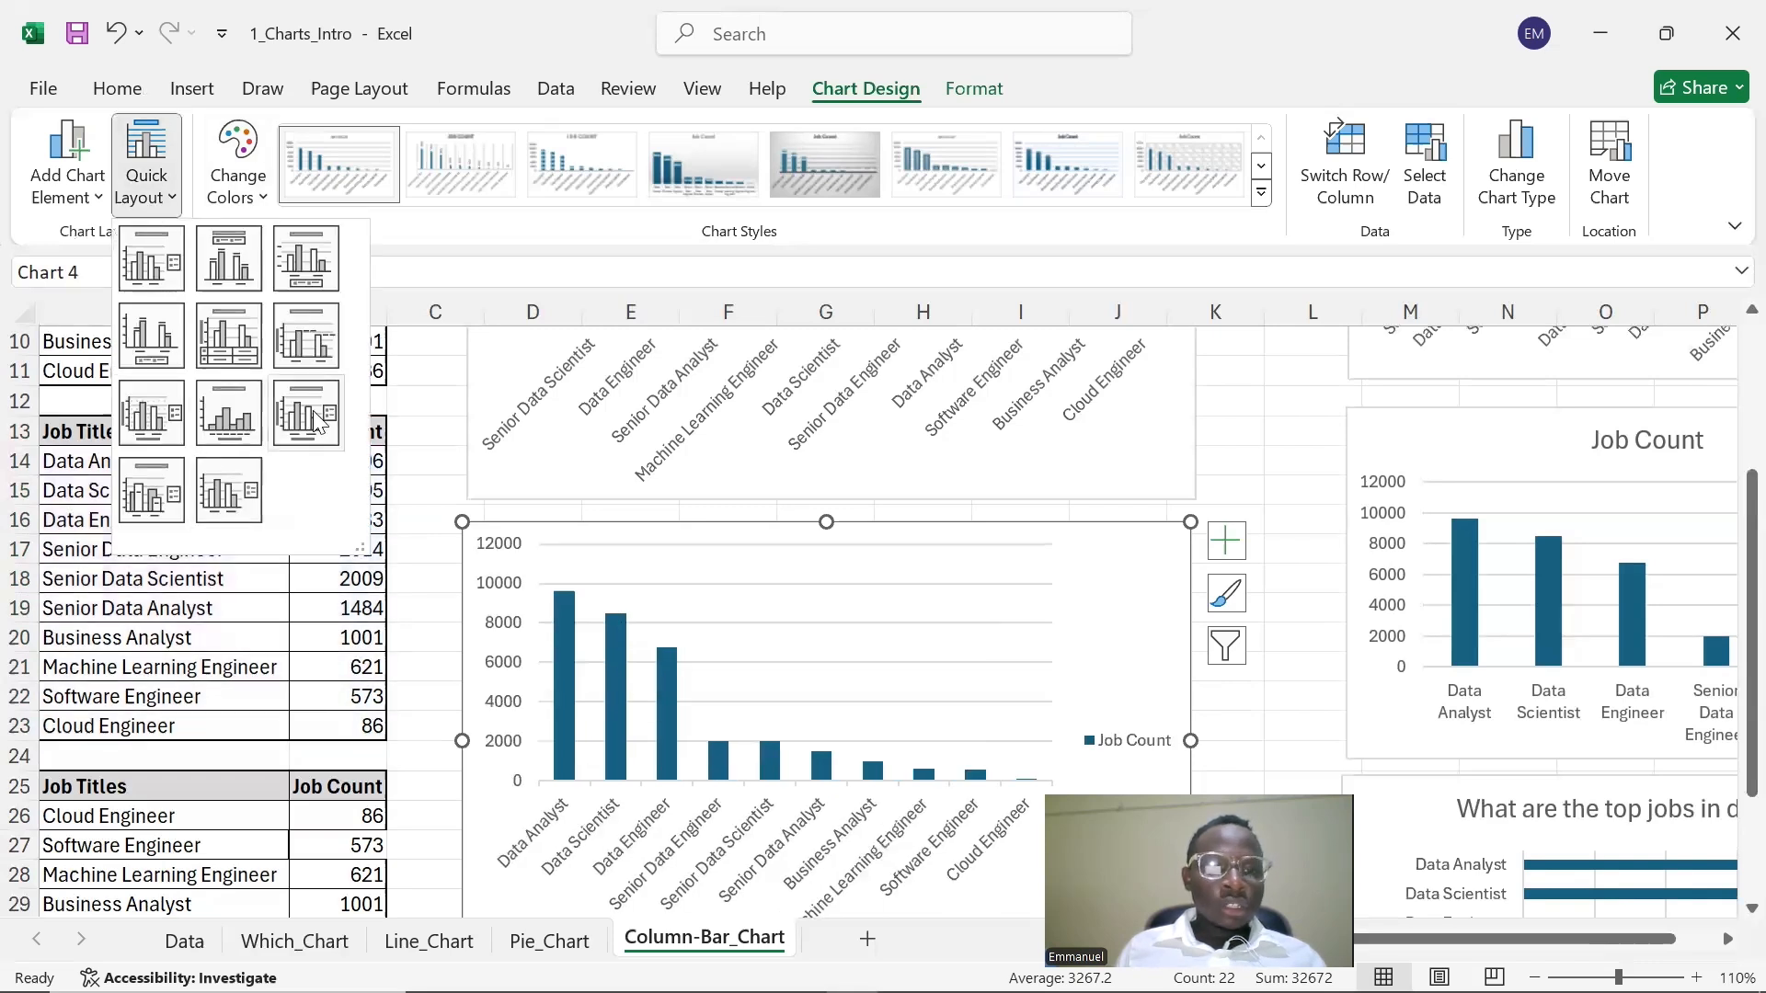
left_click(229, 492)
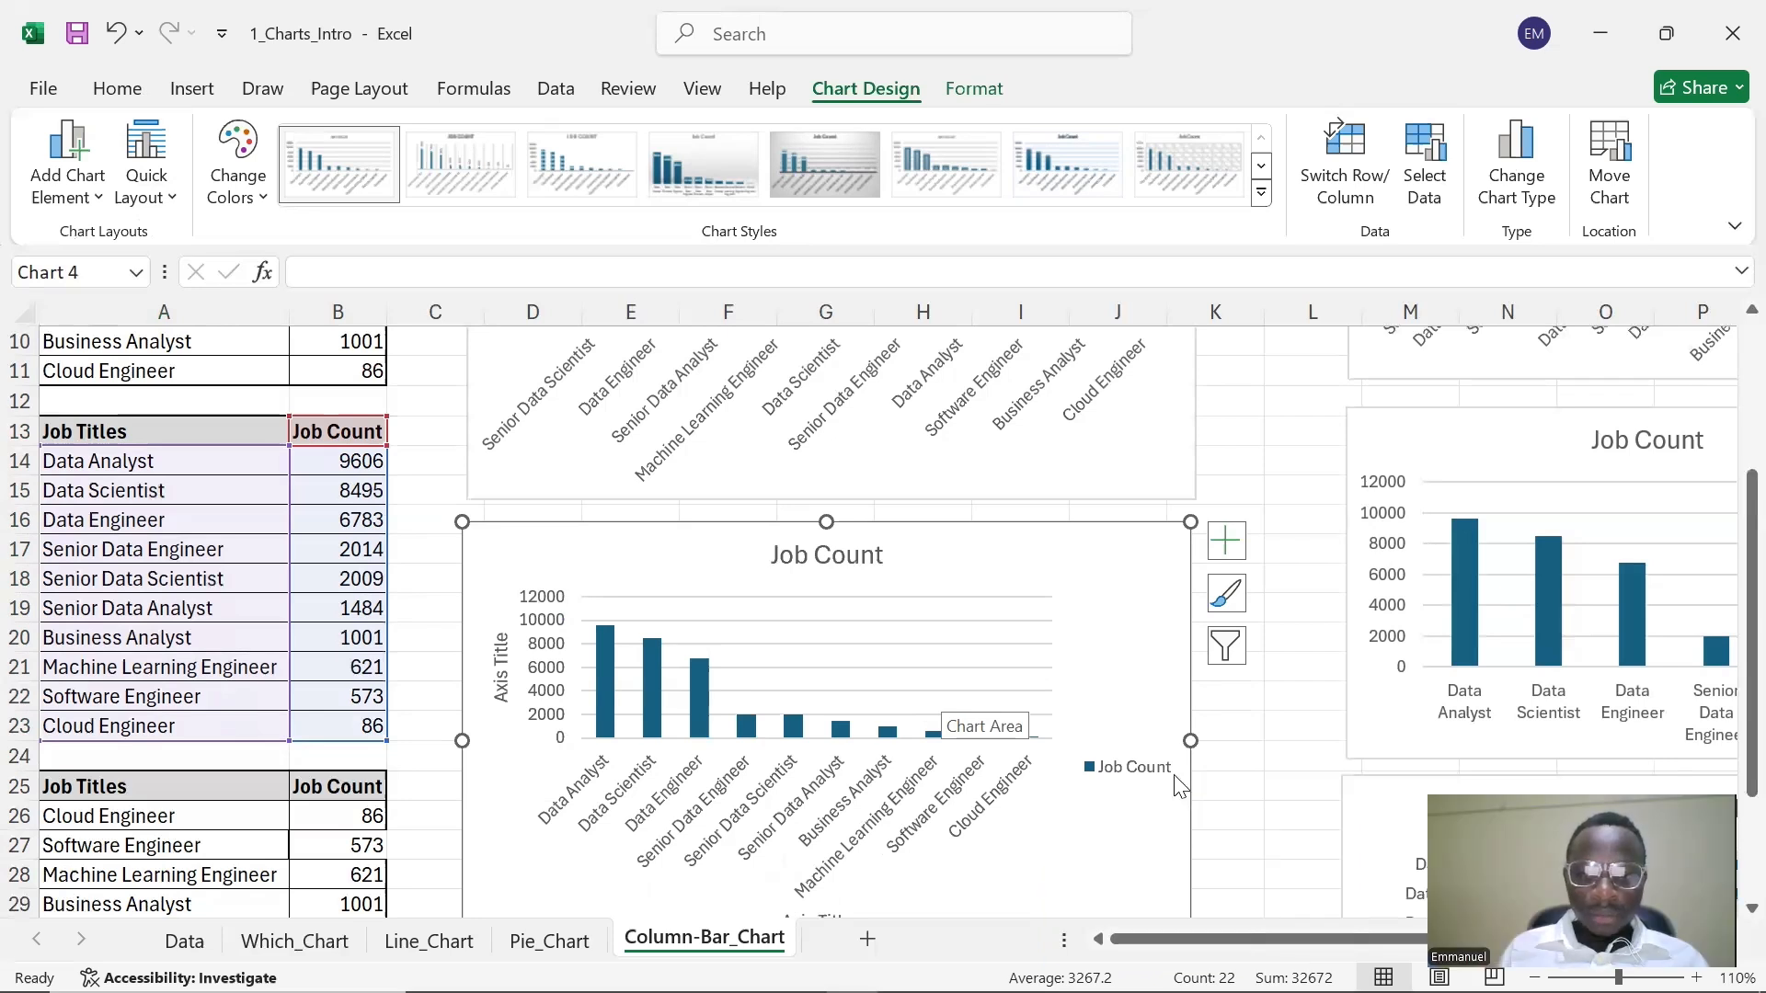
left_click(243, 195)
left_click(741, 840)
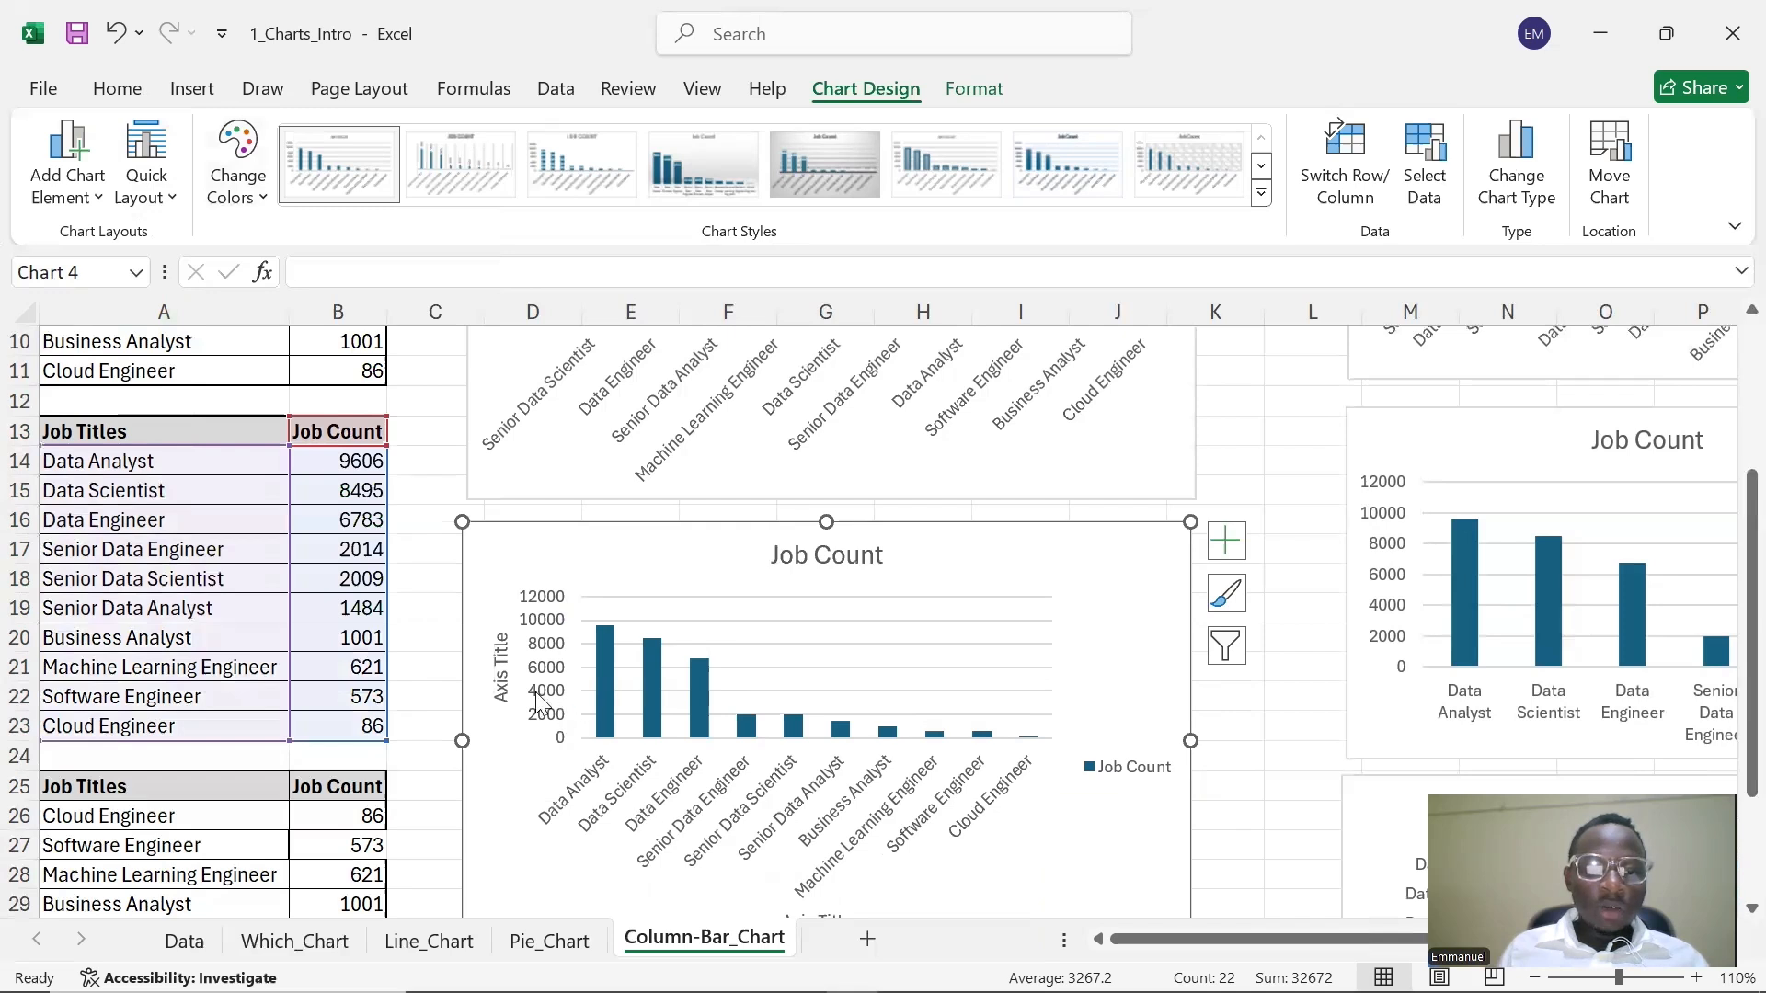
- Insert a recommended clustered bar chart from A25:B35 and place it beneath the second column chart
scroll(781, 726, "down", 1)
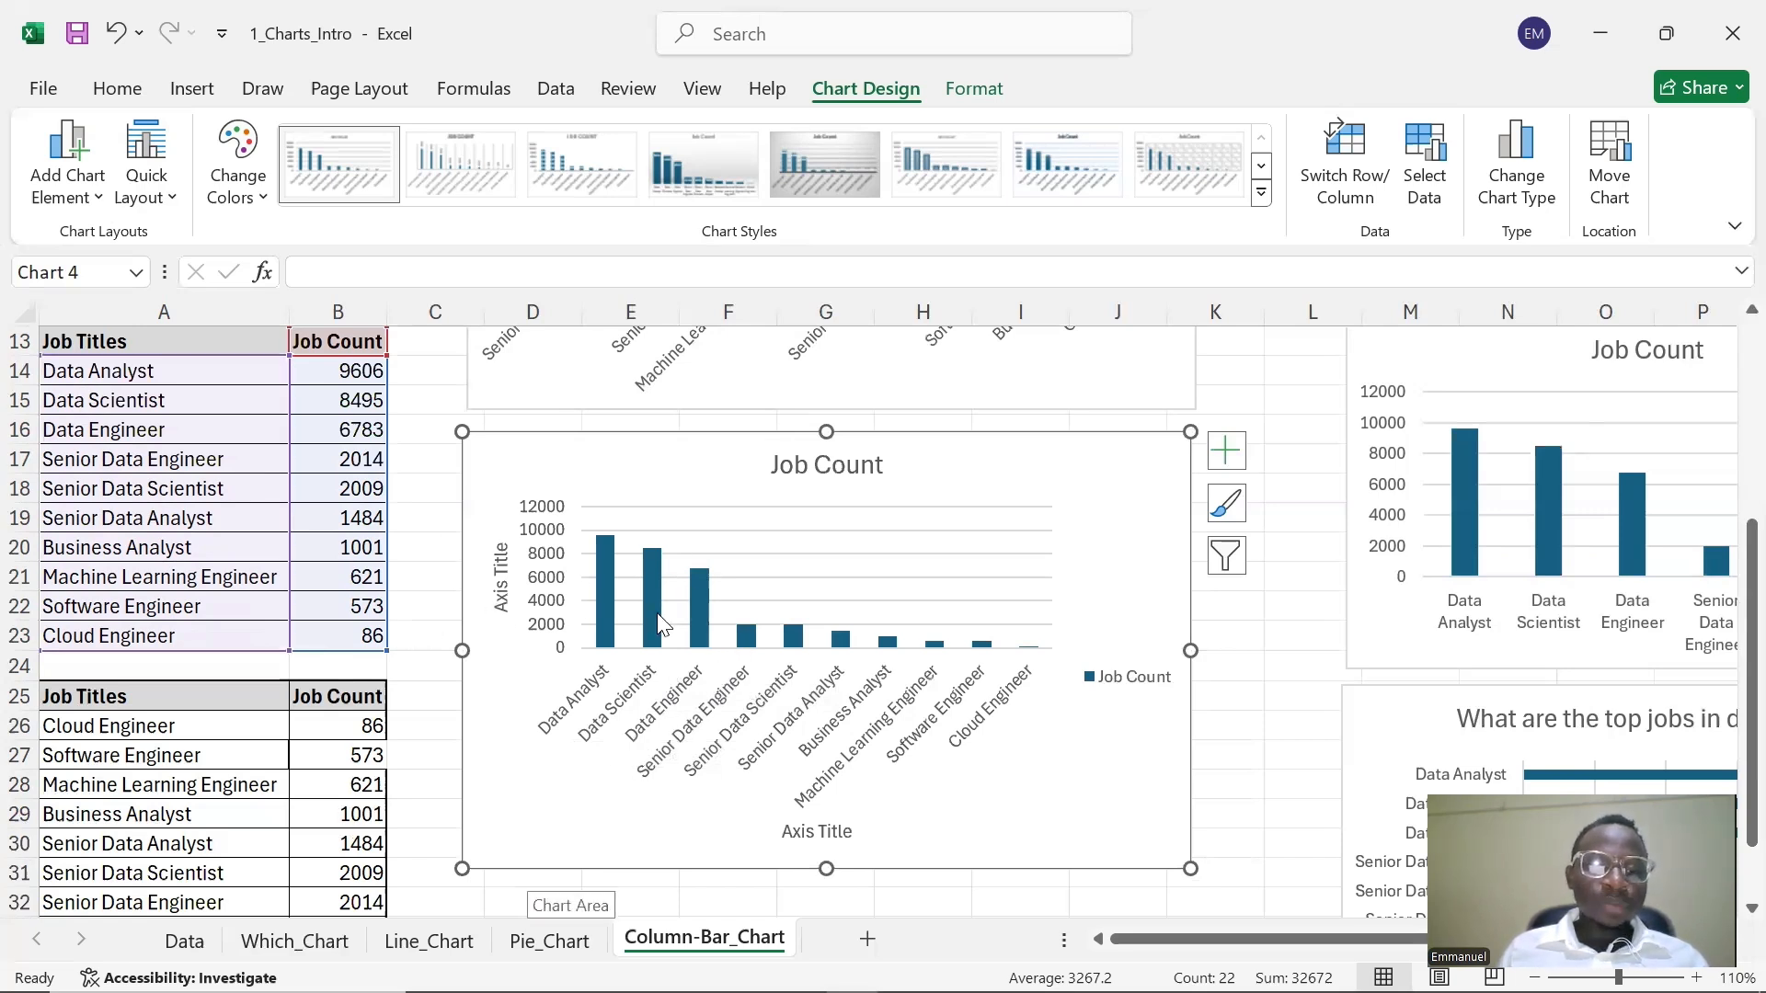
scroll(658, 626, "down", 3)
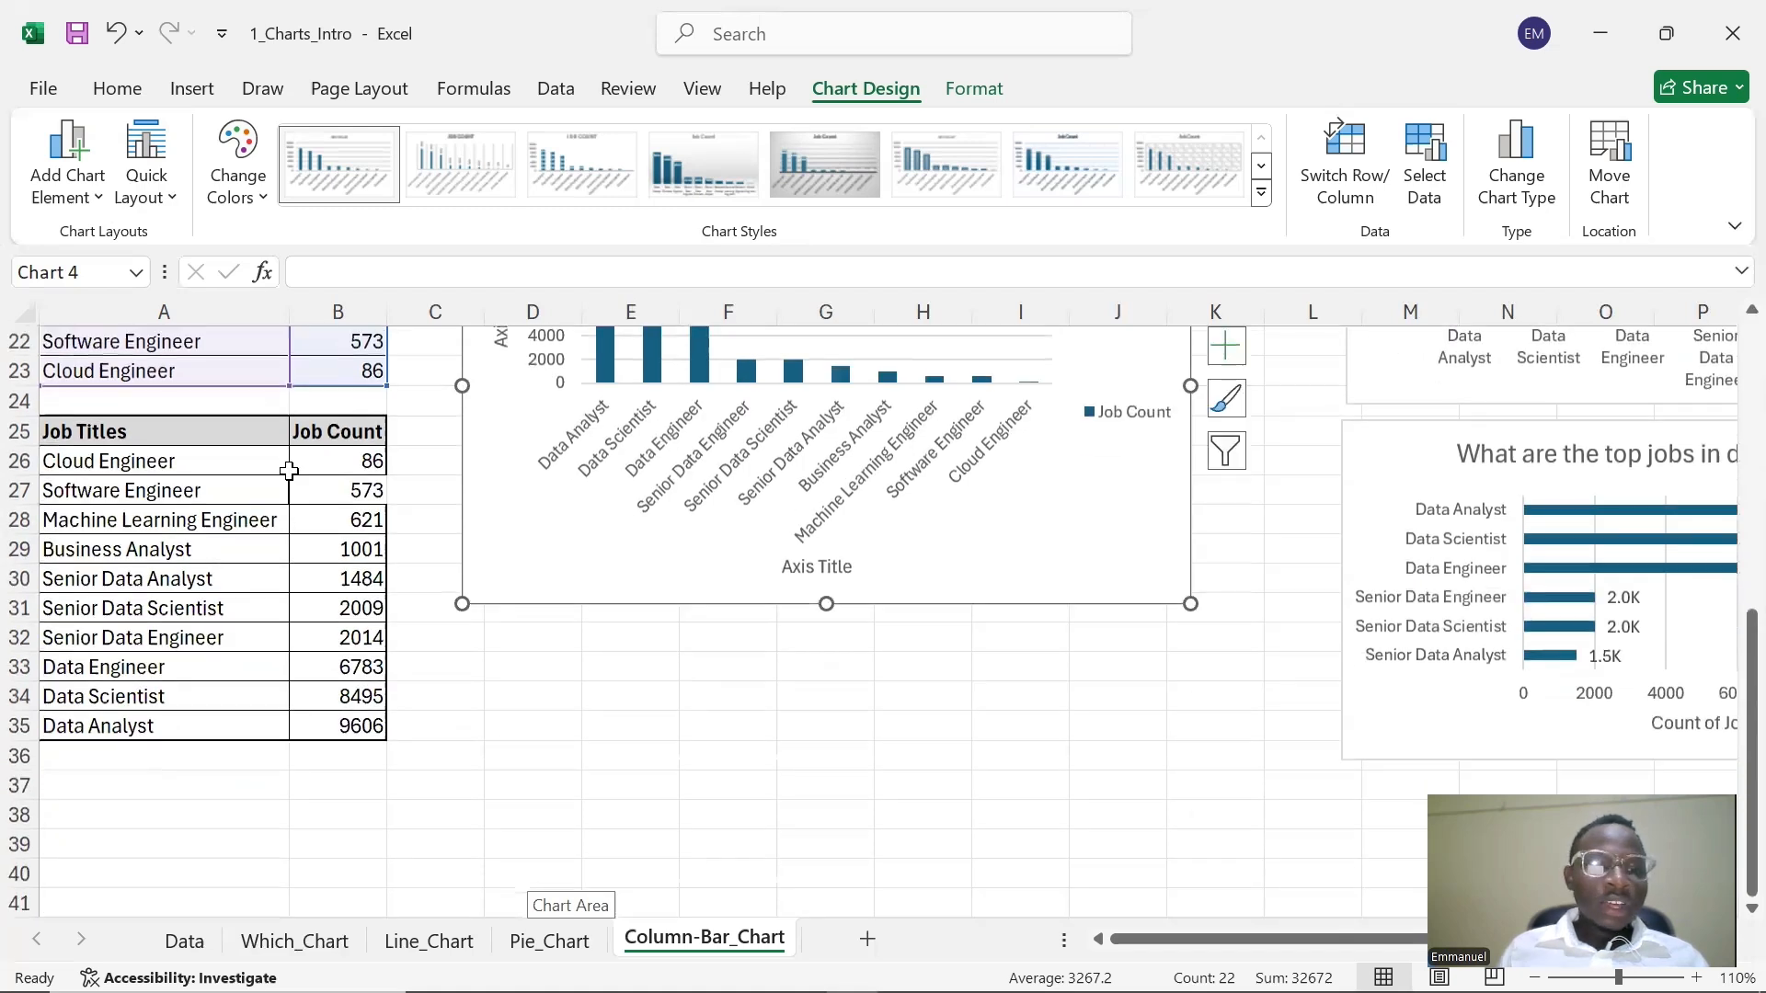
left_click_drag(115, 431, 365, 720)
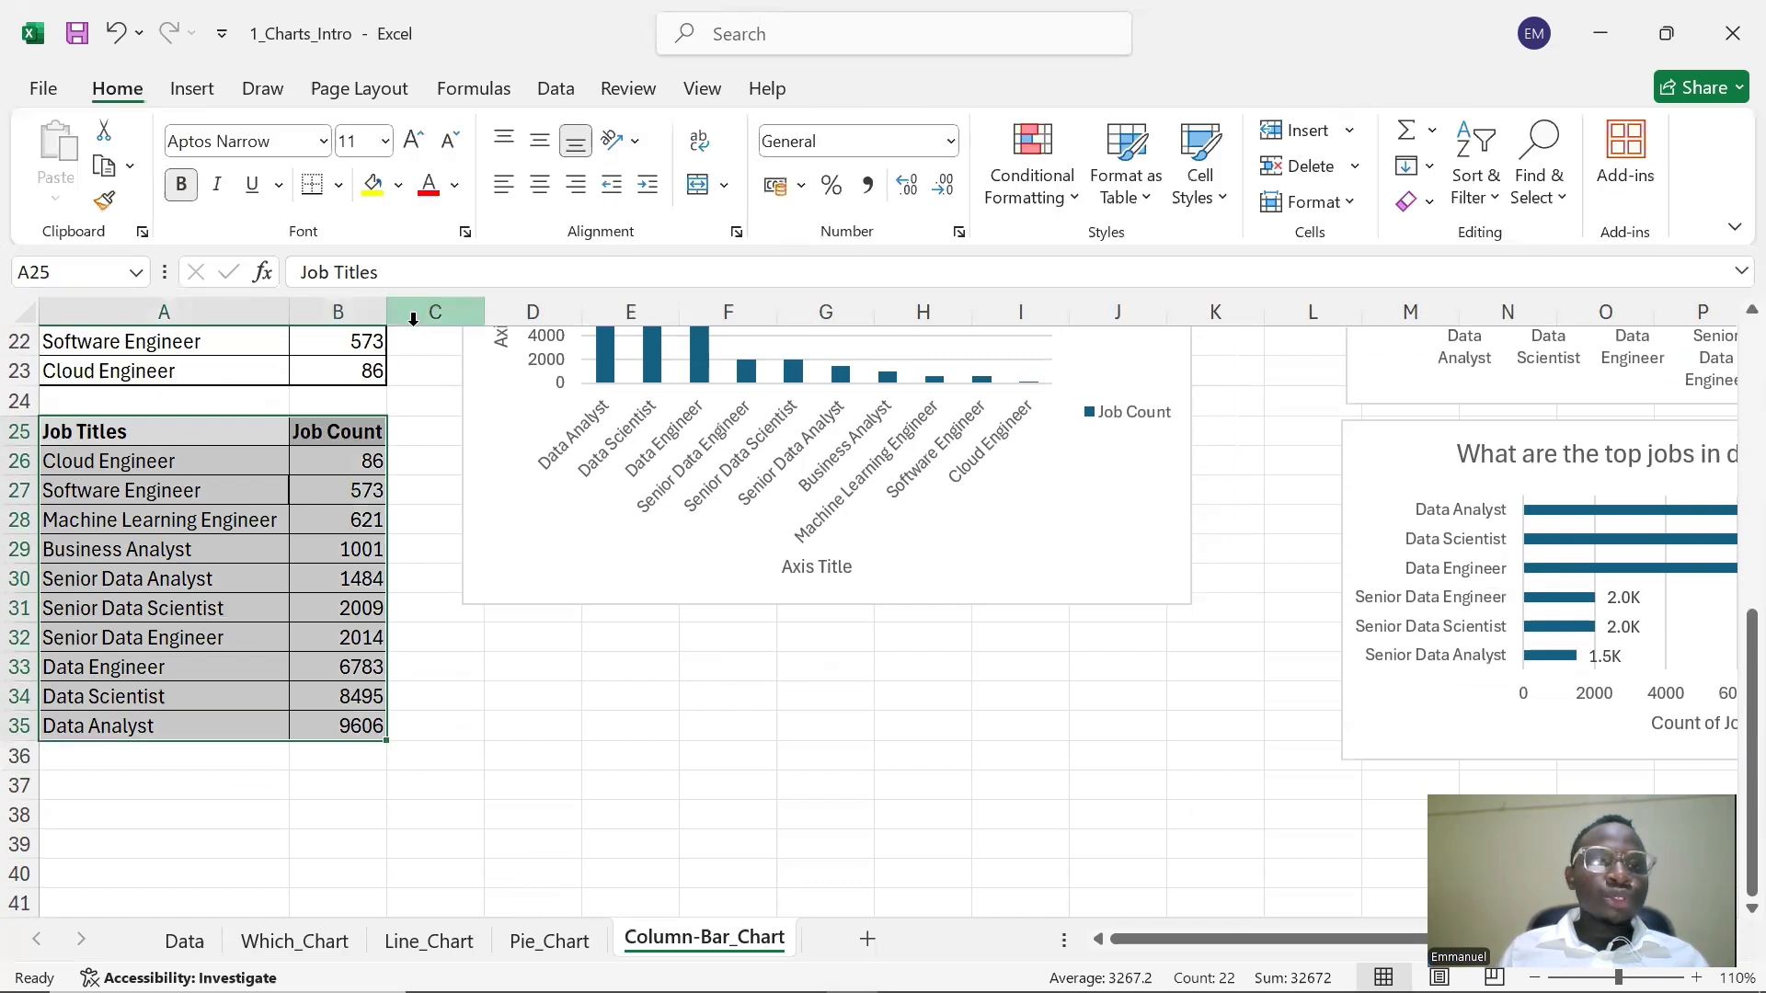
left_click(206, 85)
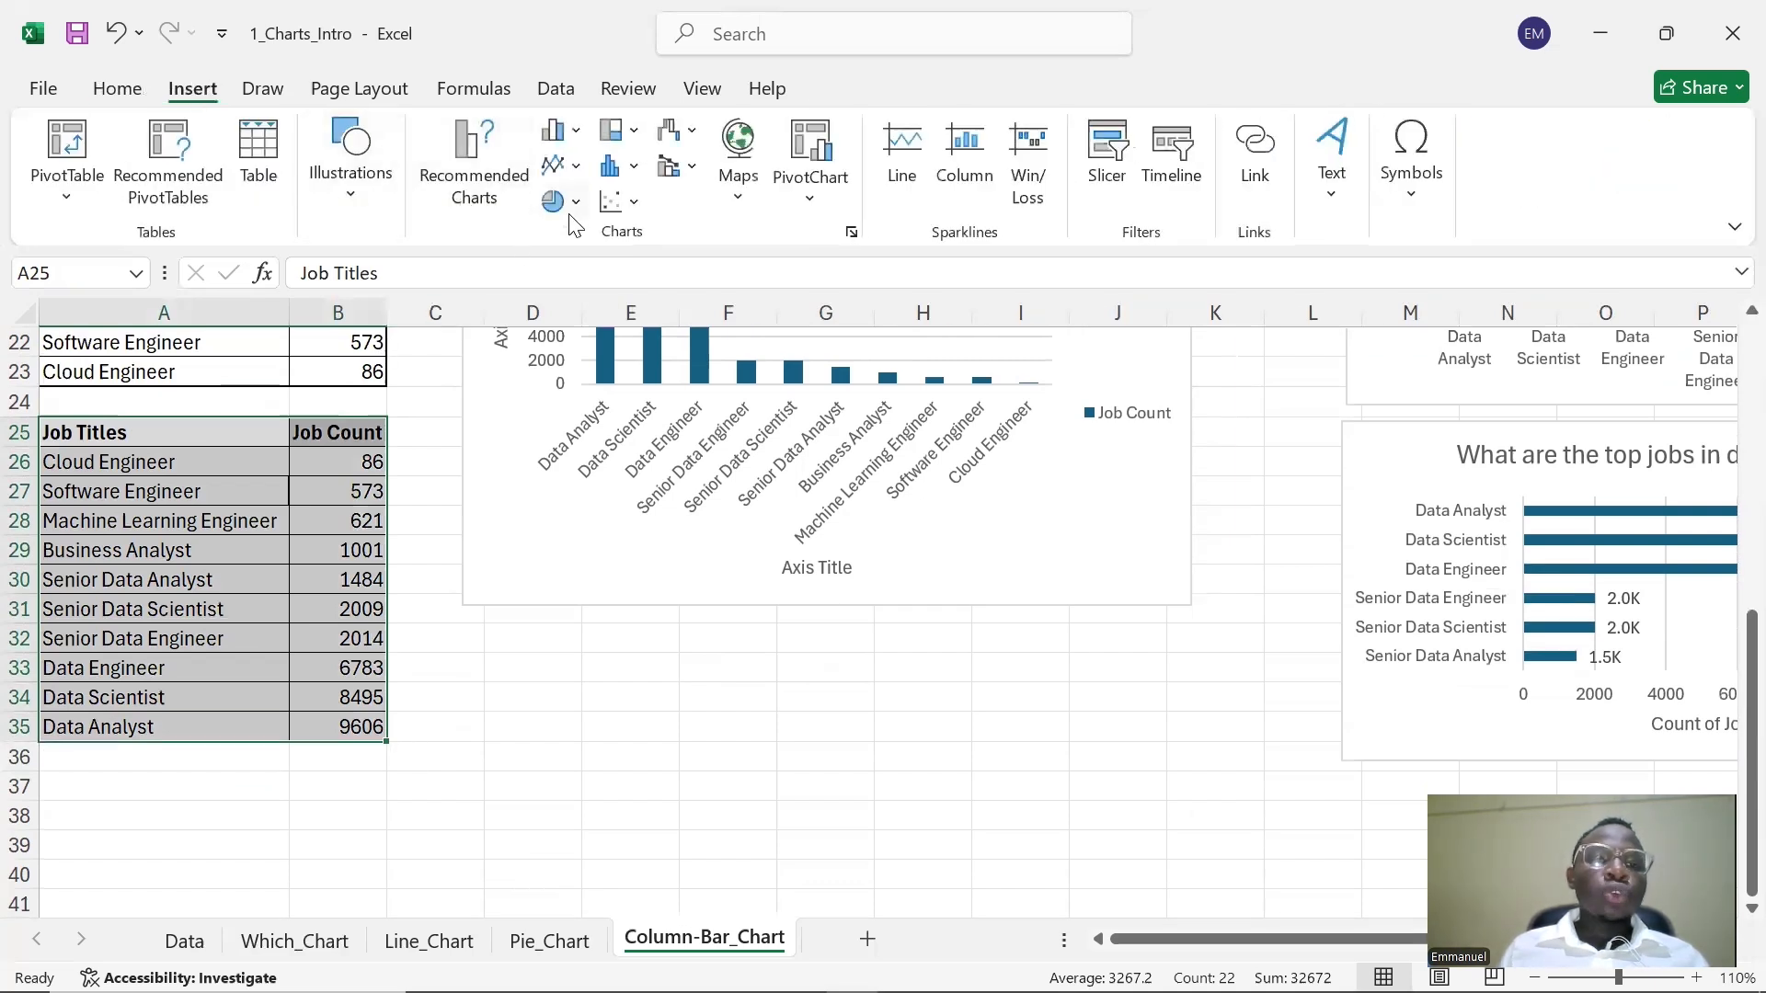
left_click(490, 180)
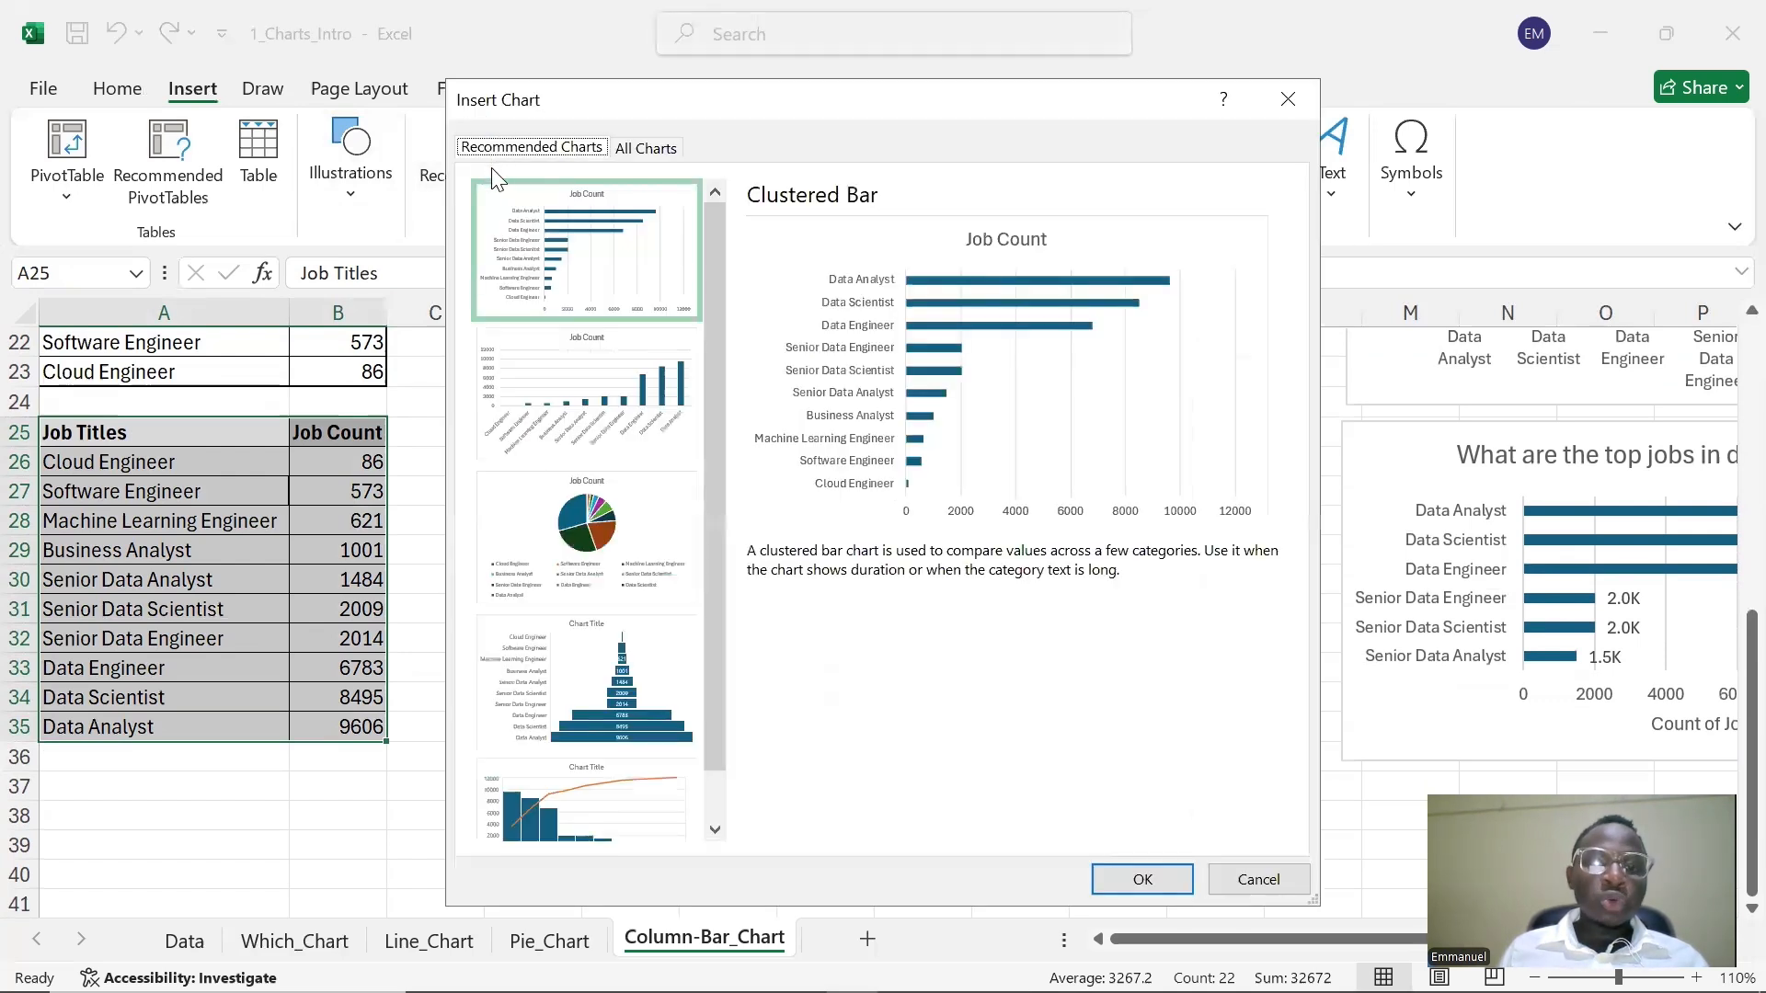
left_click(551, 258)
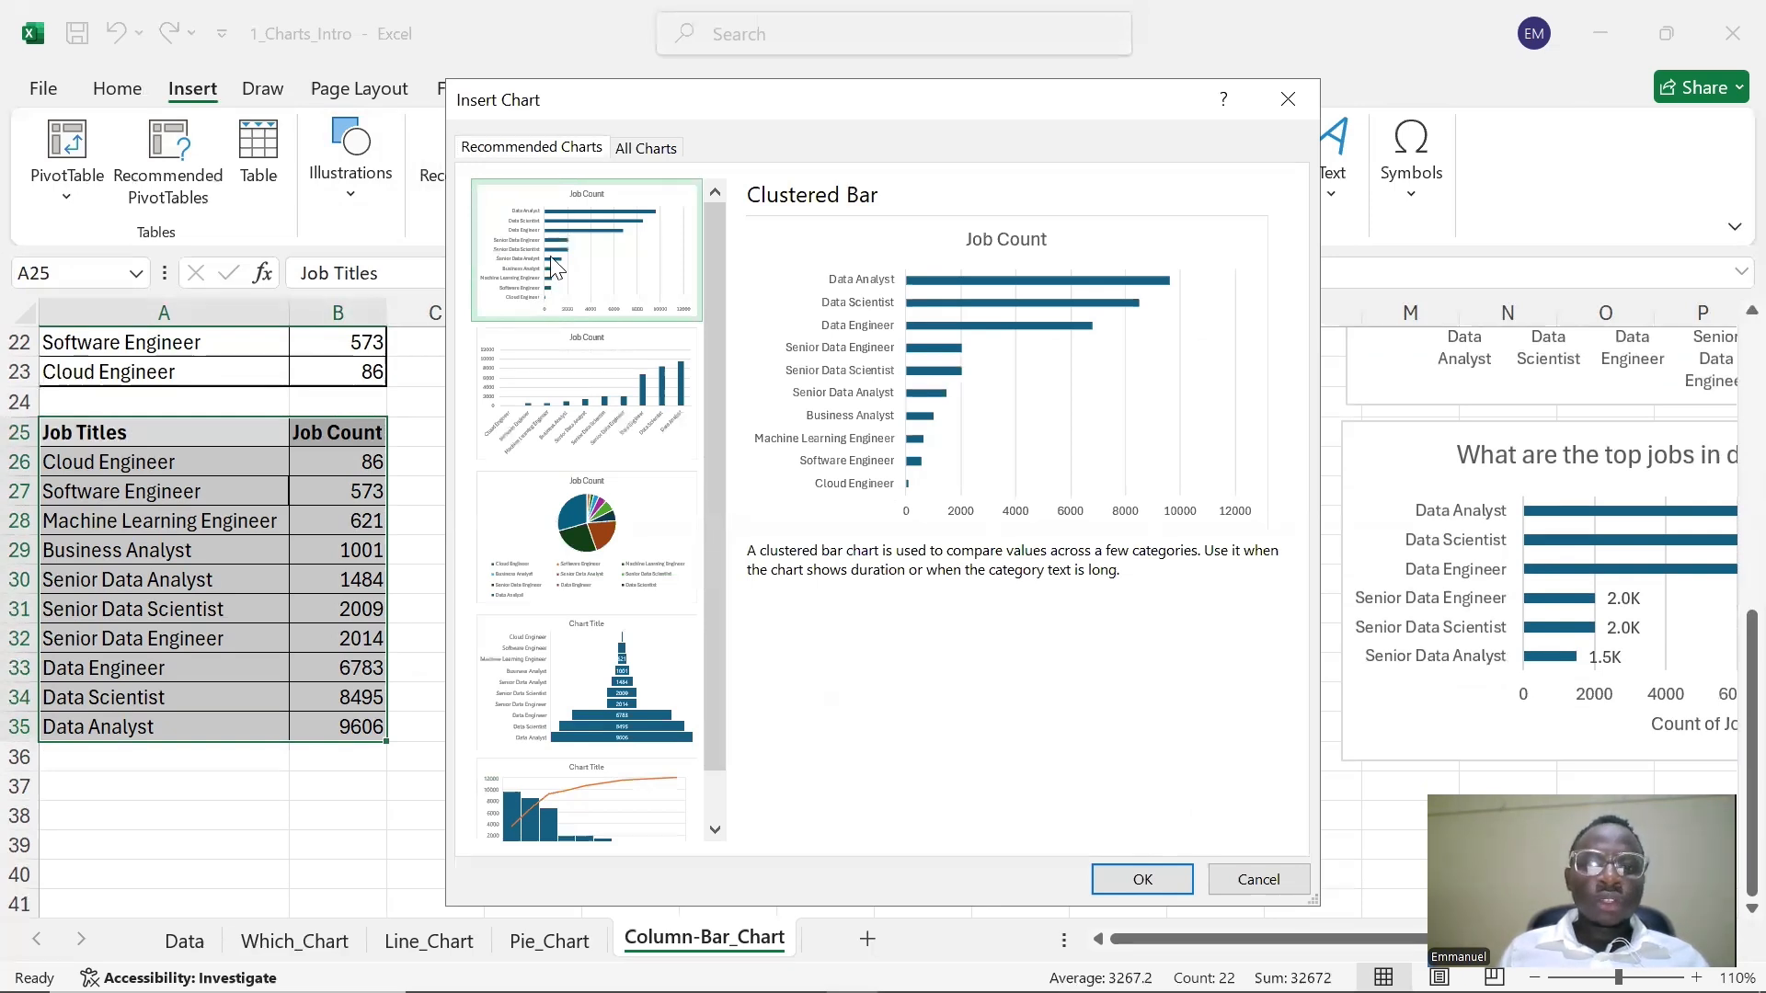
left_click(1138, 885)
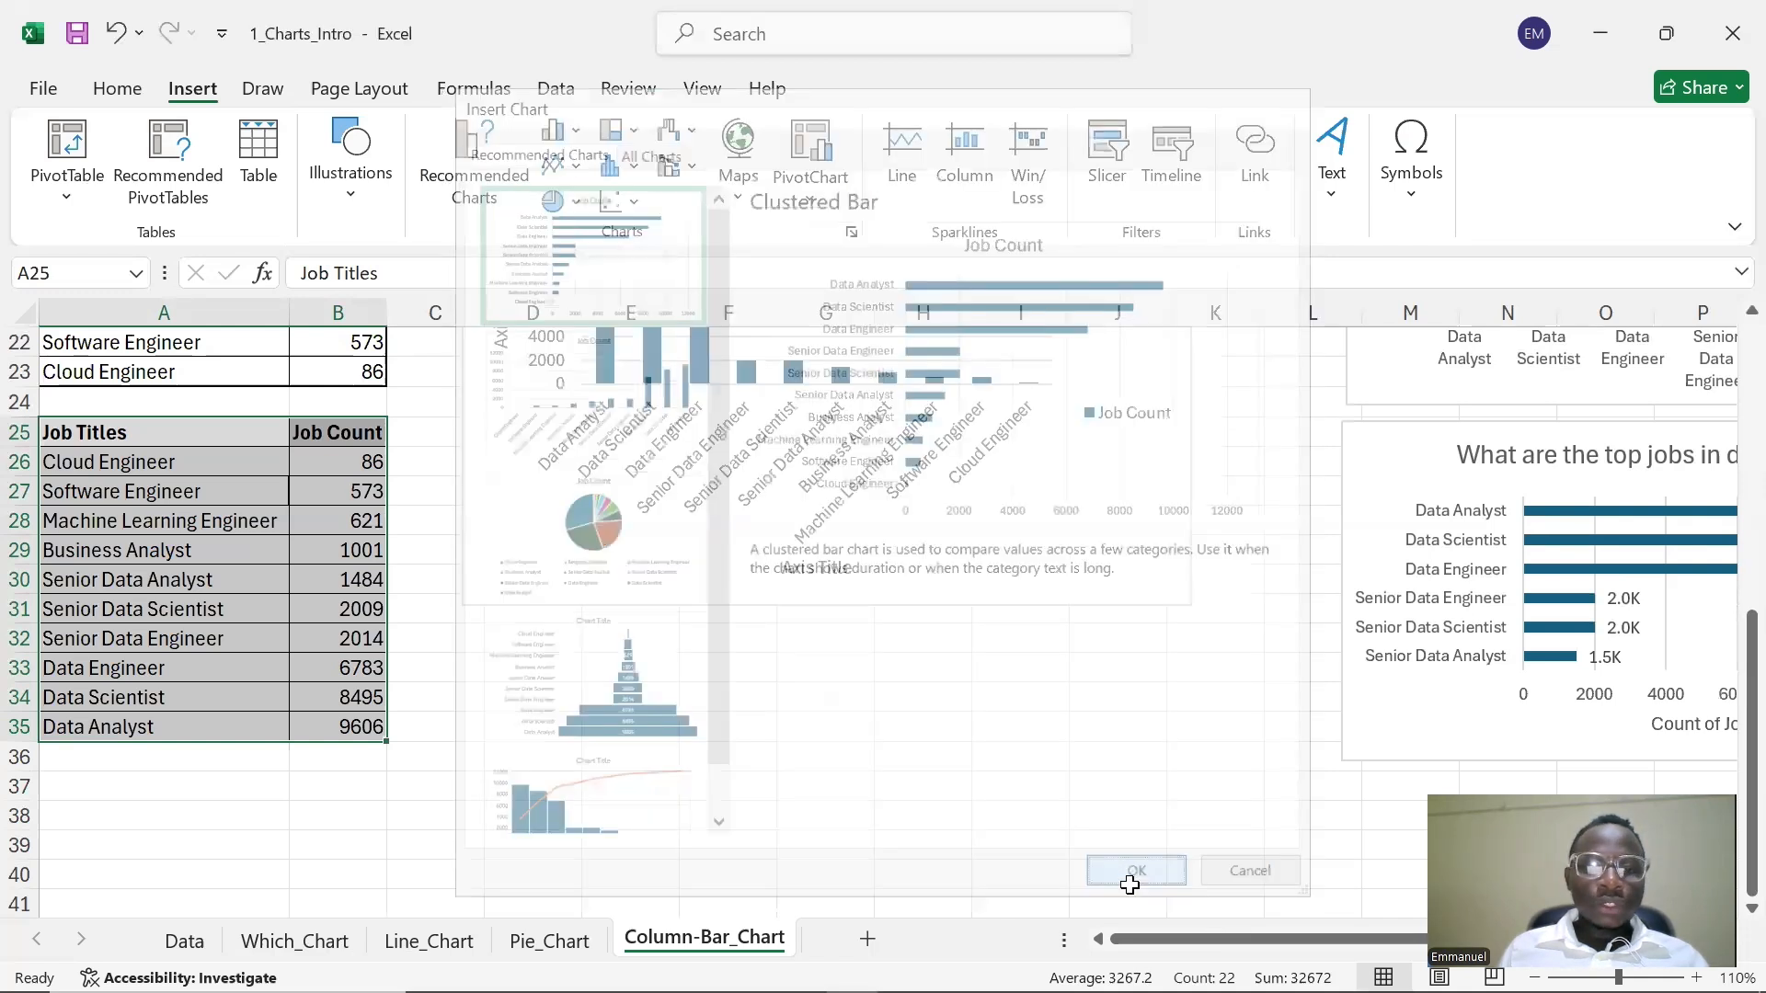
scroll(858, 667, "down", 3)
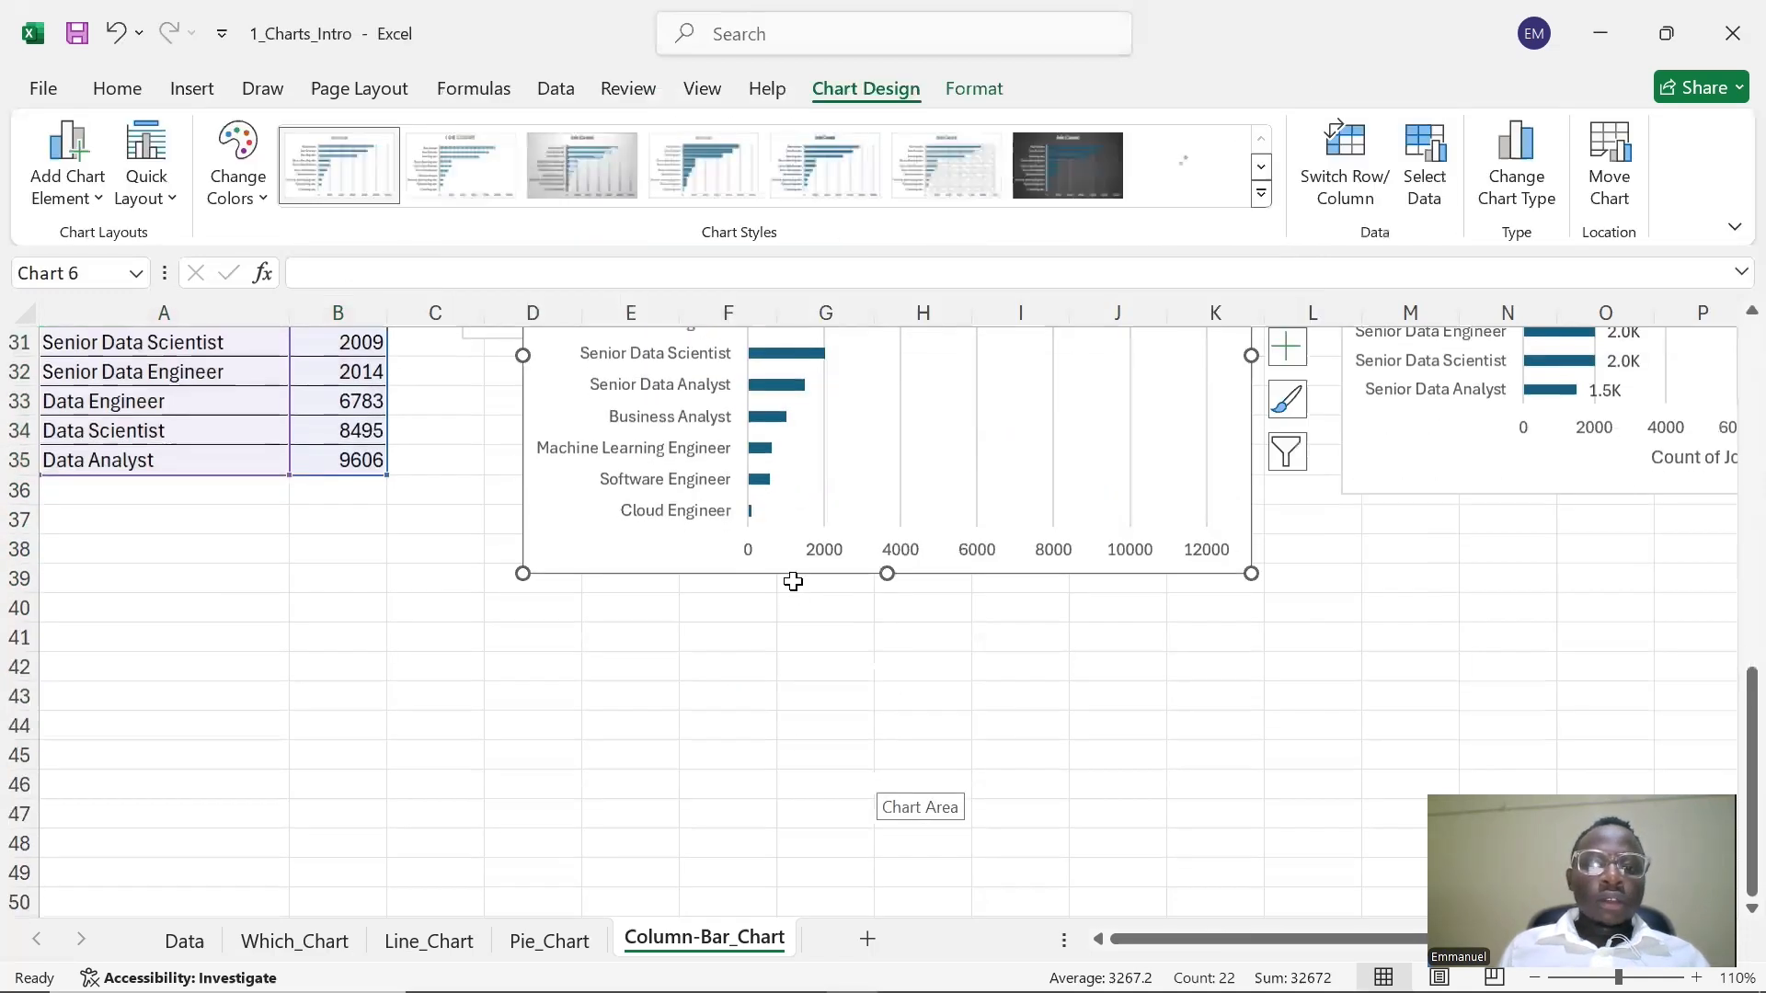
left_click_drag(792, 576, 729, 816)
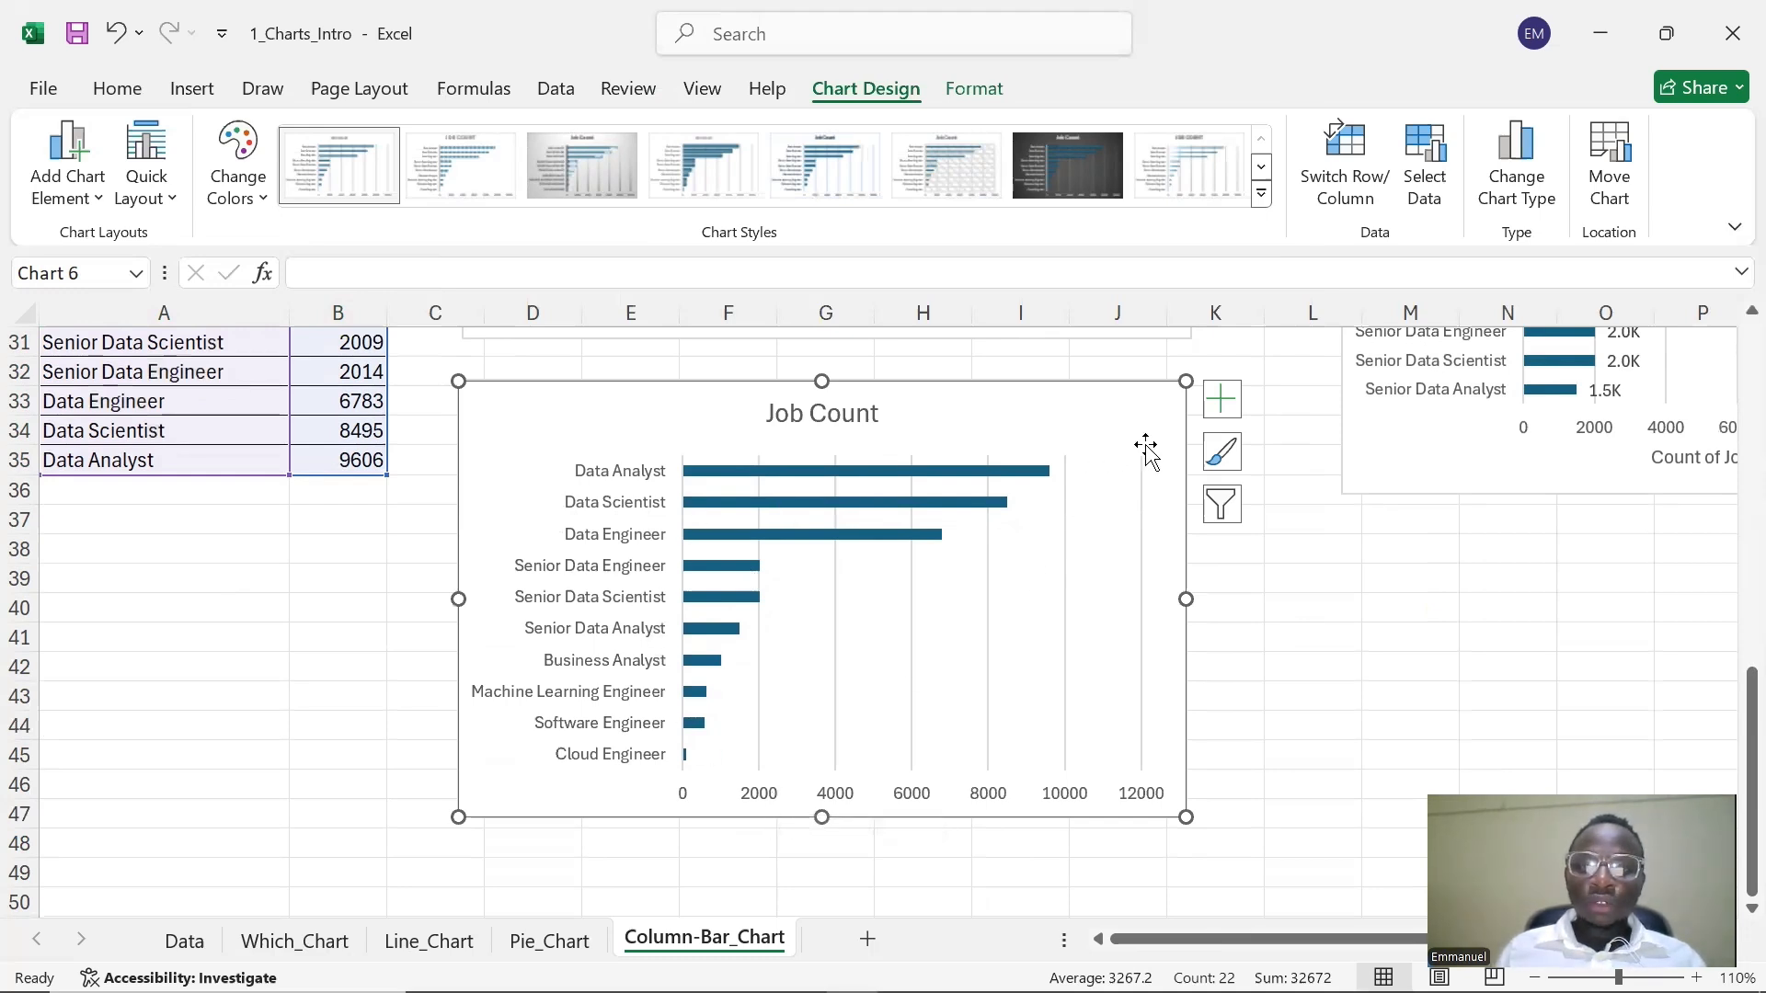
double_click(936, 804)
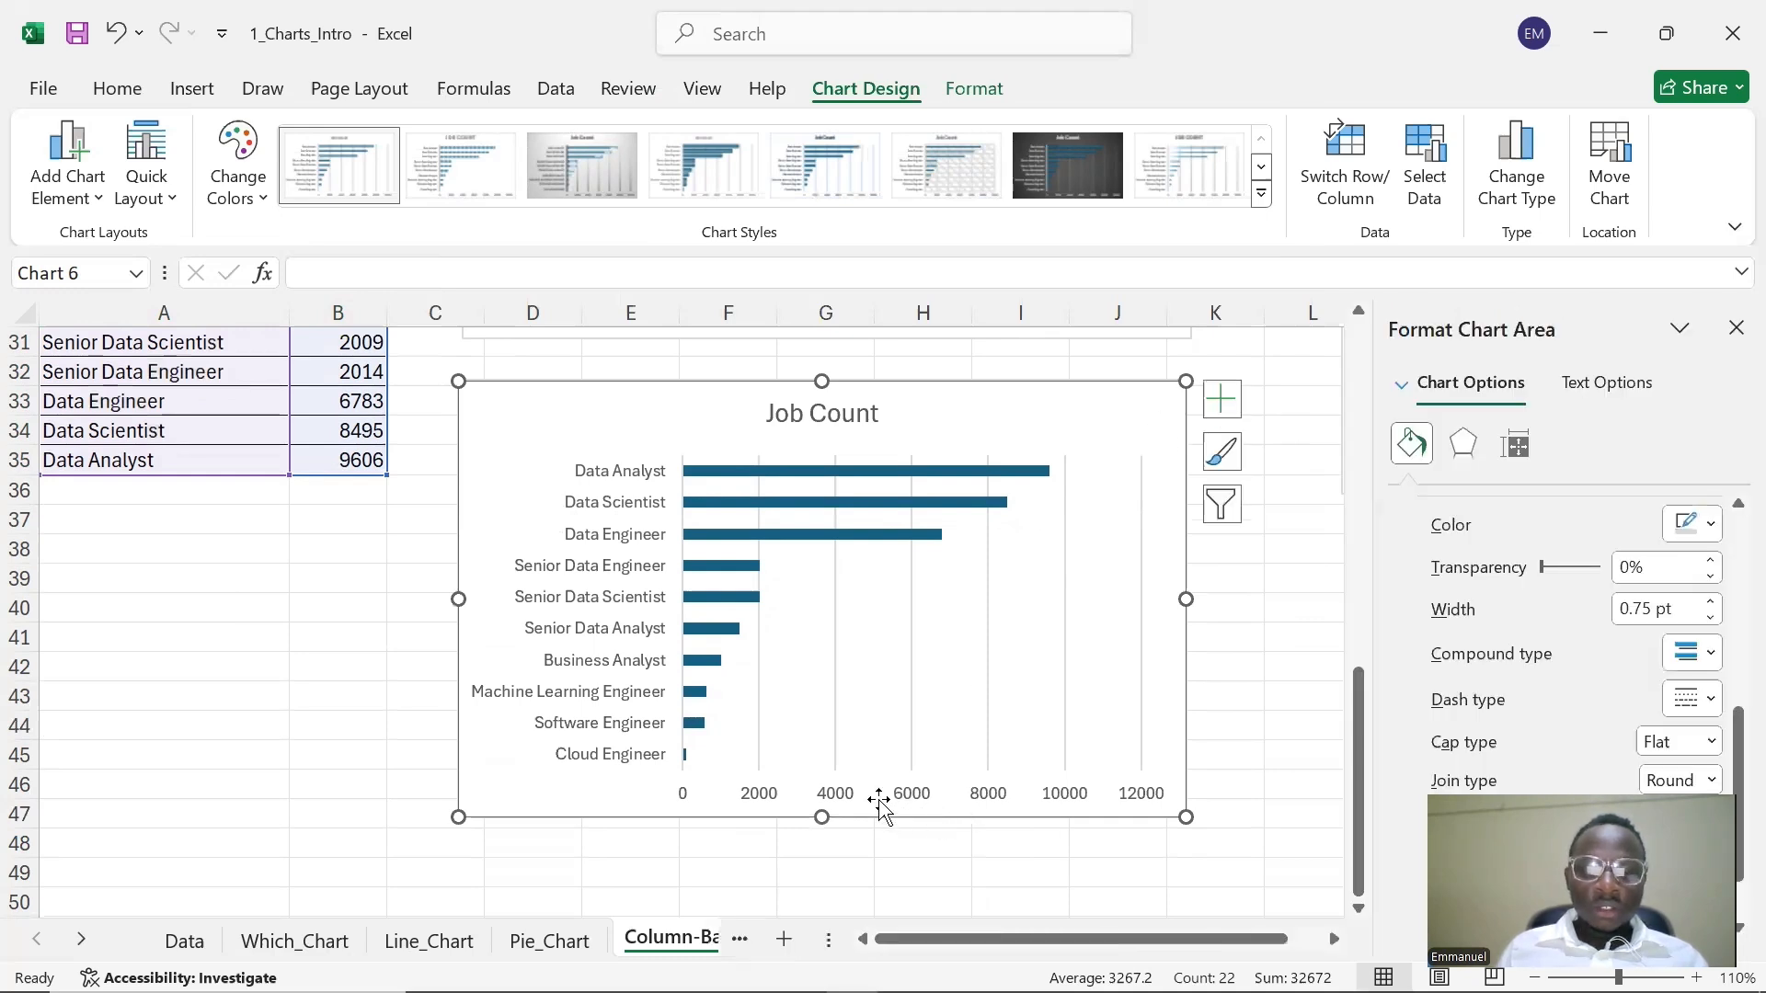
left_click(775, 798)
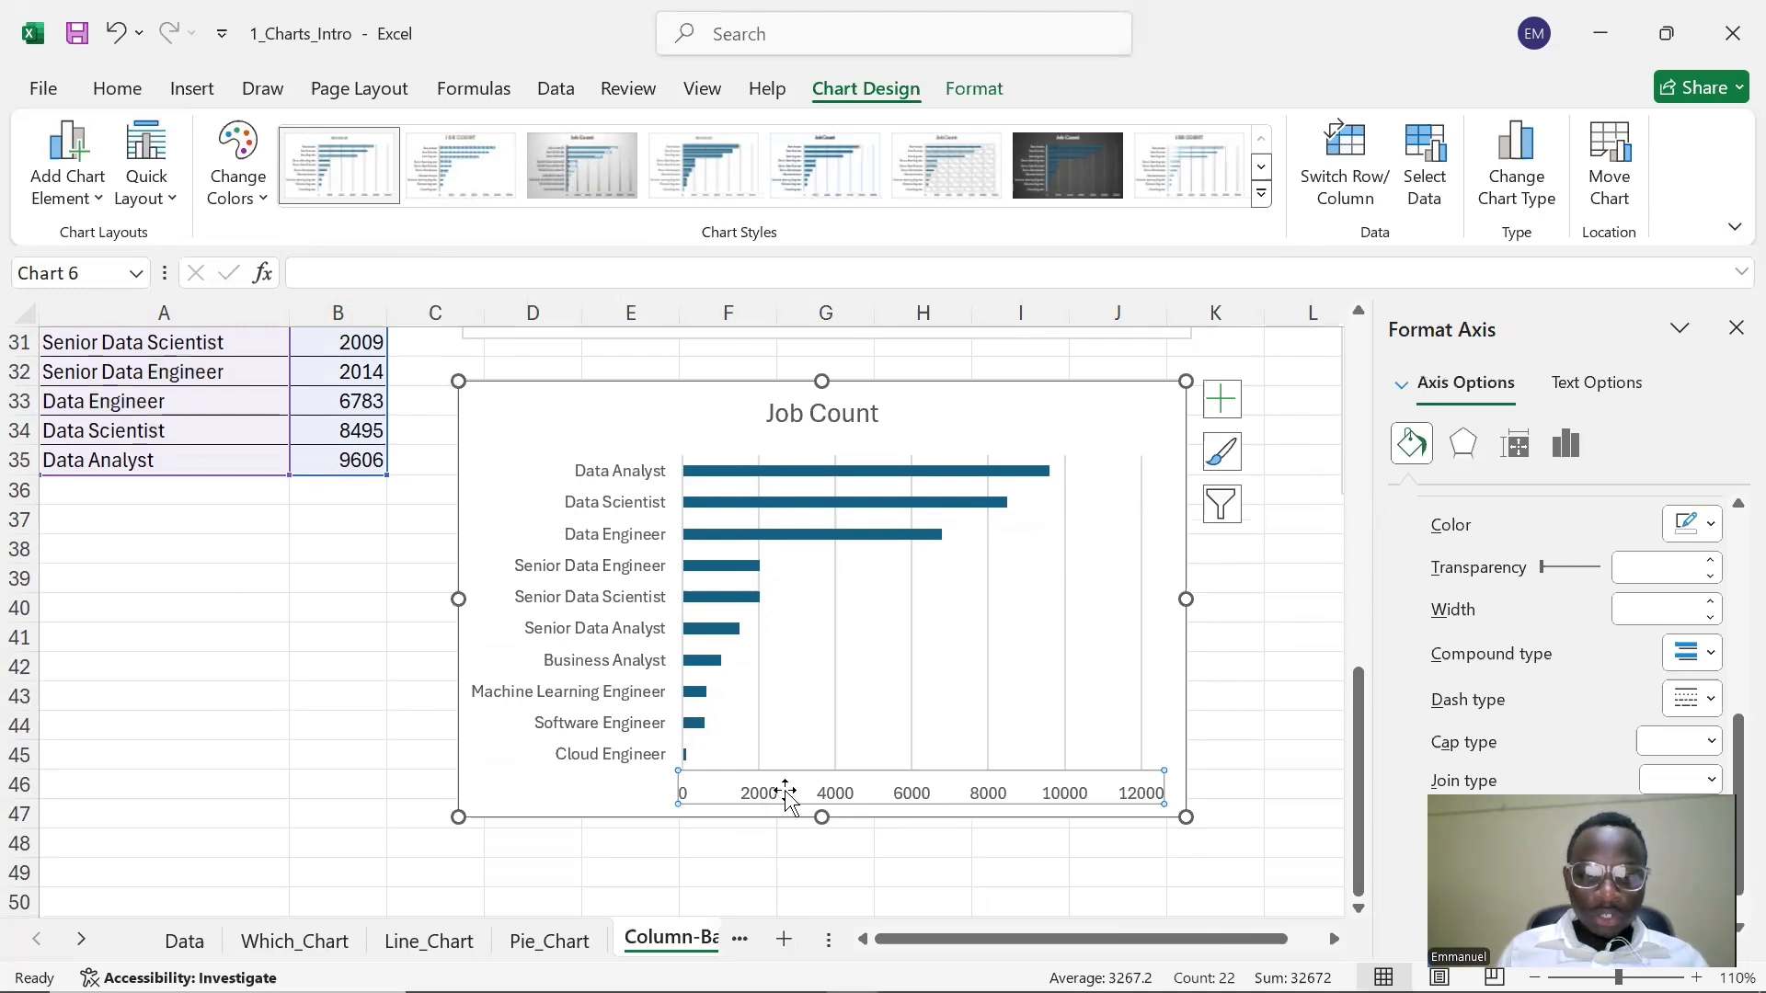
right_click(785, 793)
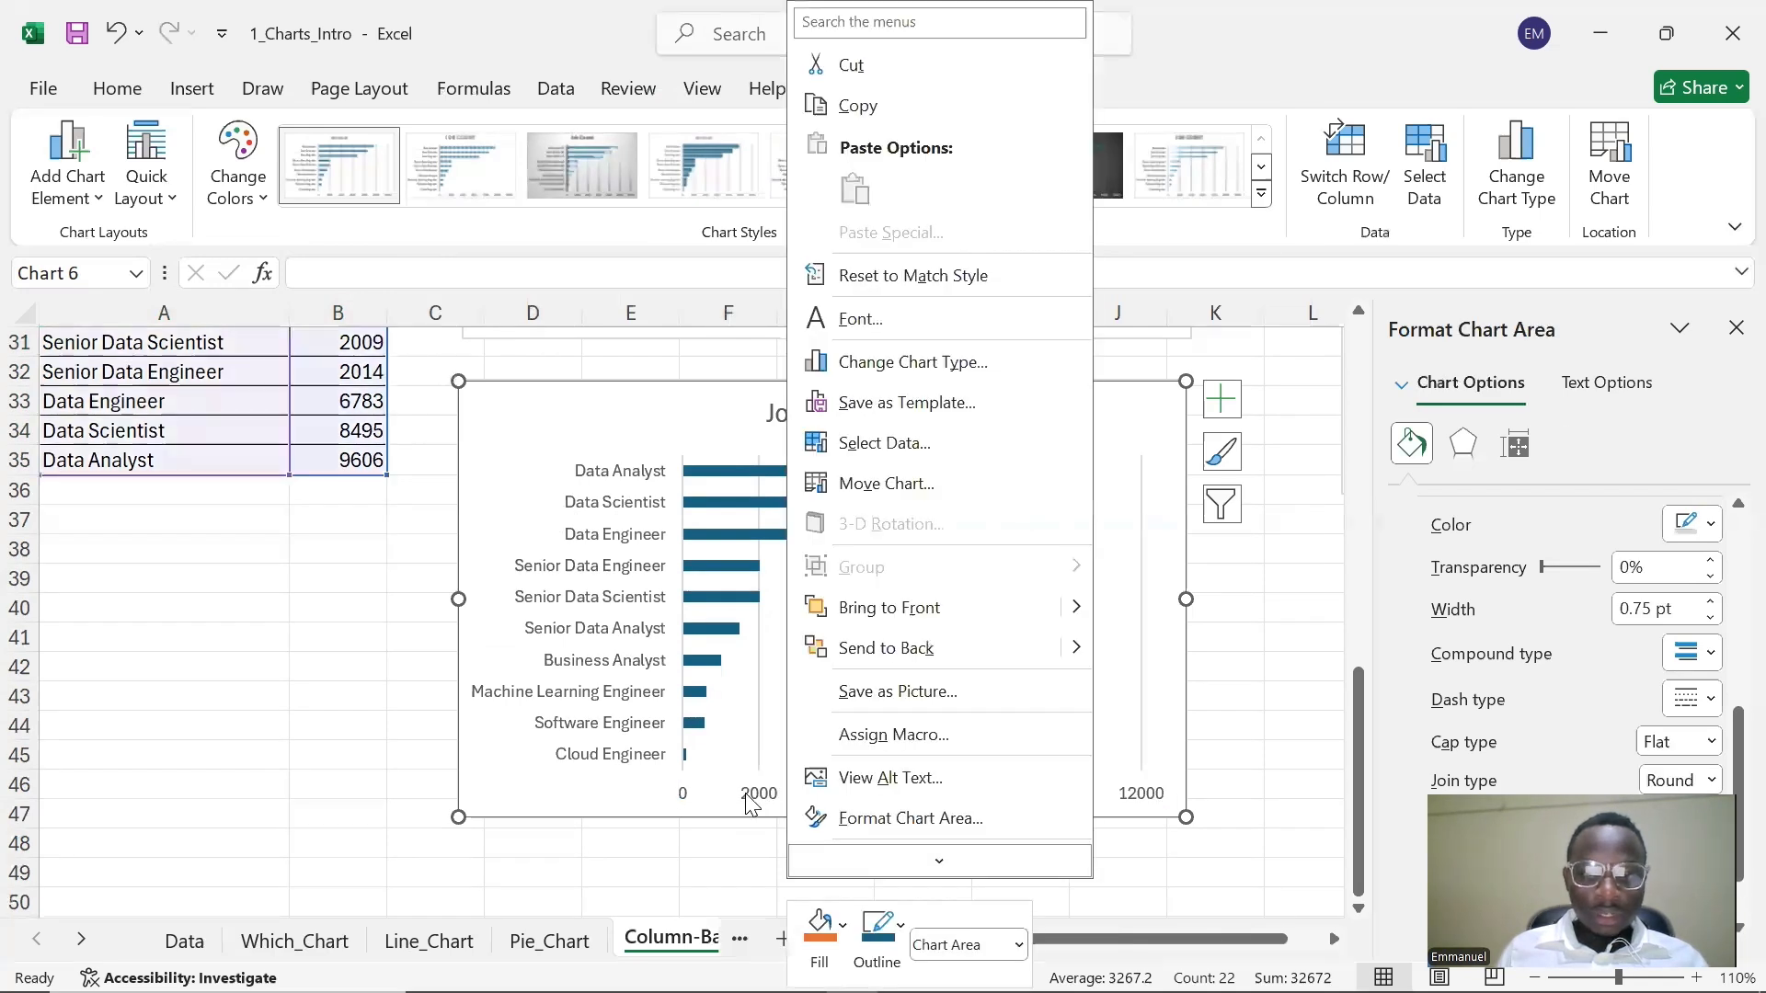
left_click(754, 809)
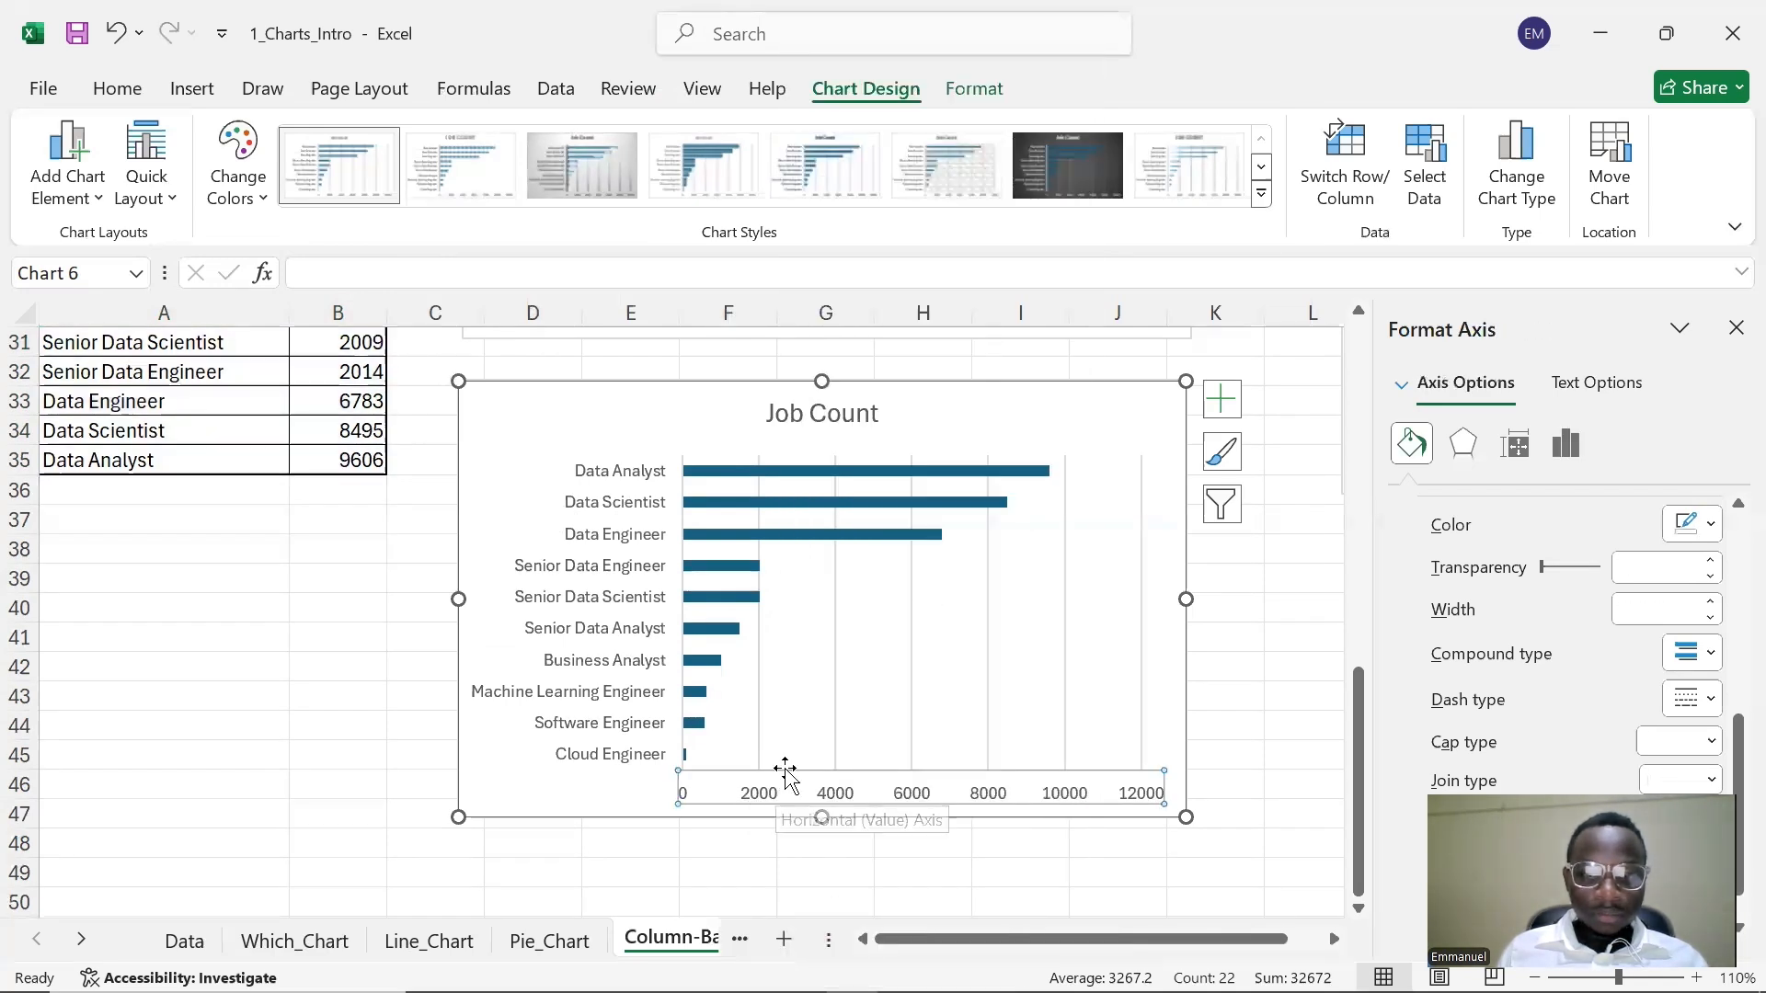
right_click(779, 776)
- Open the bar chart's data source settings, keeping the Cloud Engineer, Software Engineer and Machine Learning Engineer categories included
right_click(780, 784)
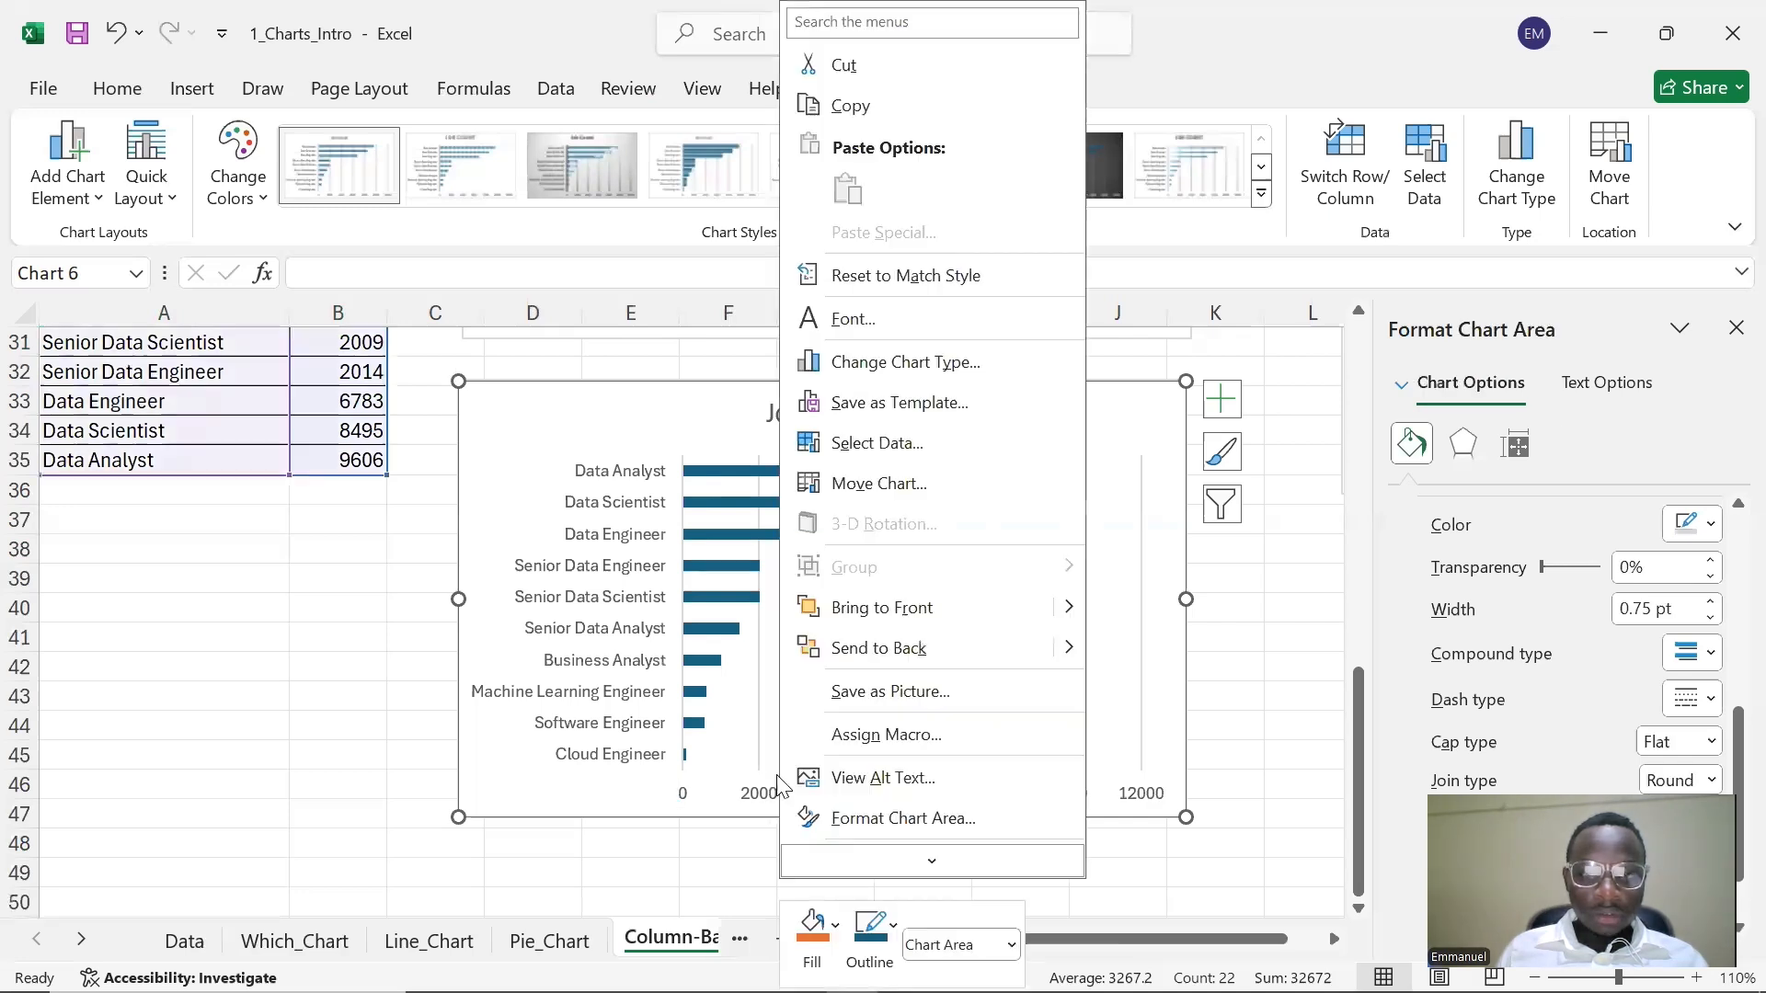
left_click(918, 457)
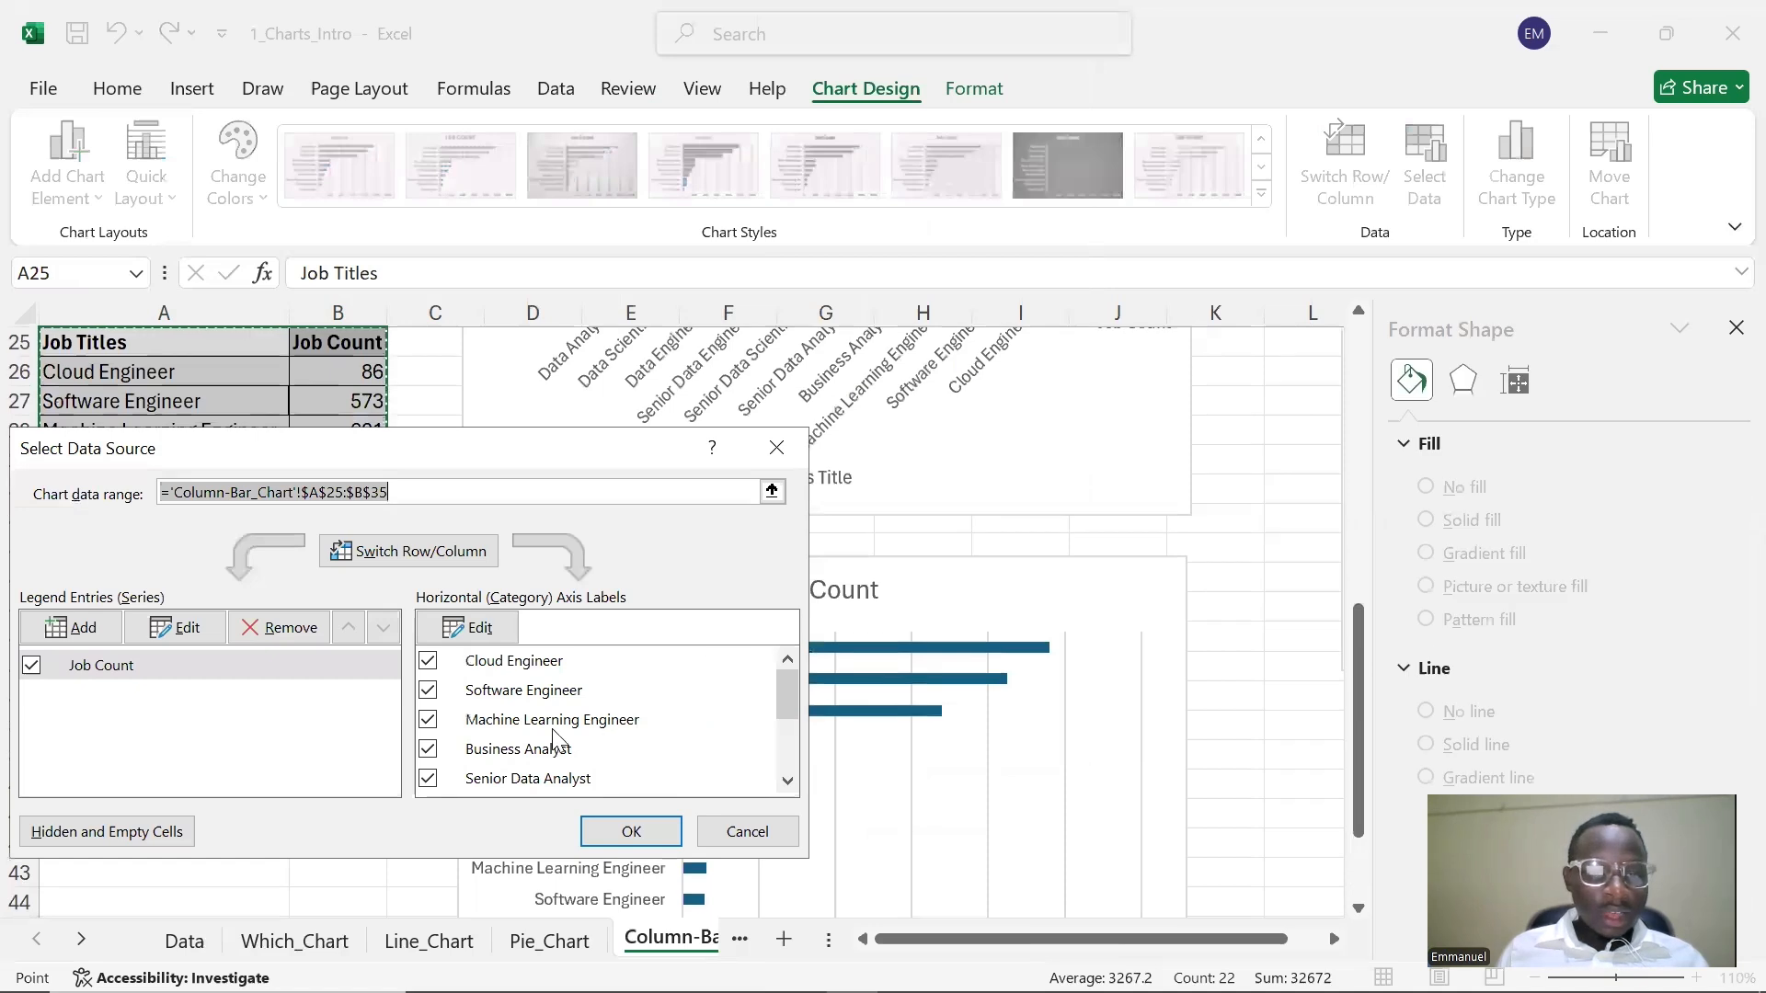
left_click(428, 662)
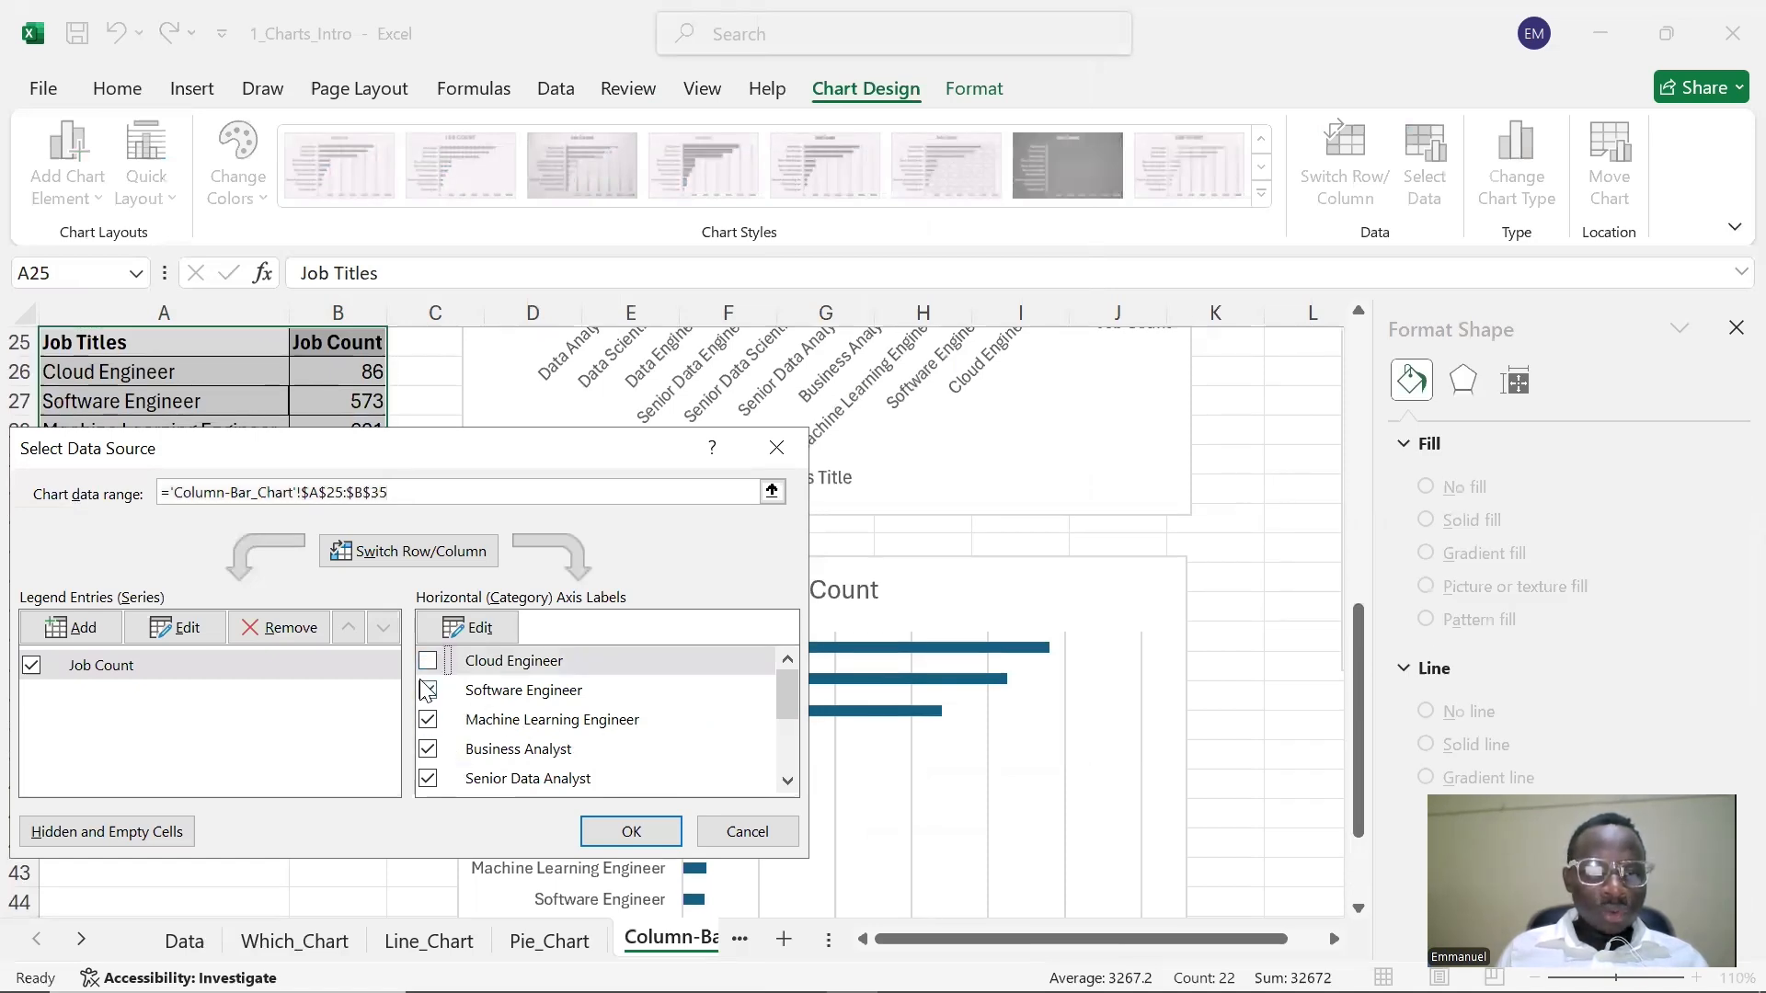
left_click(440, 691)
left_click(424, 720)
left_click(426, 694)
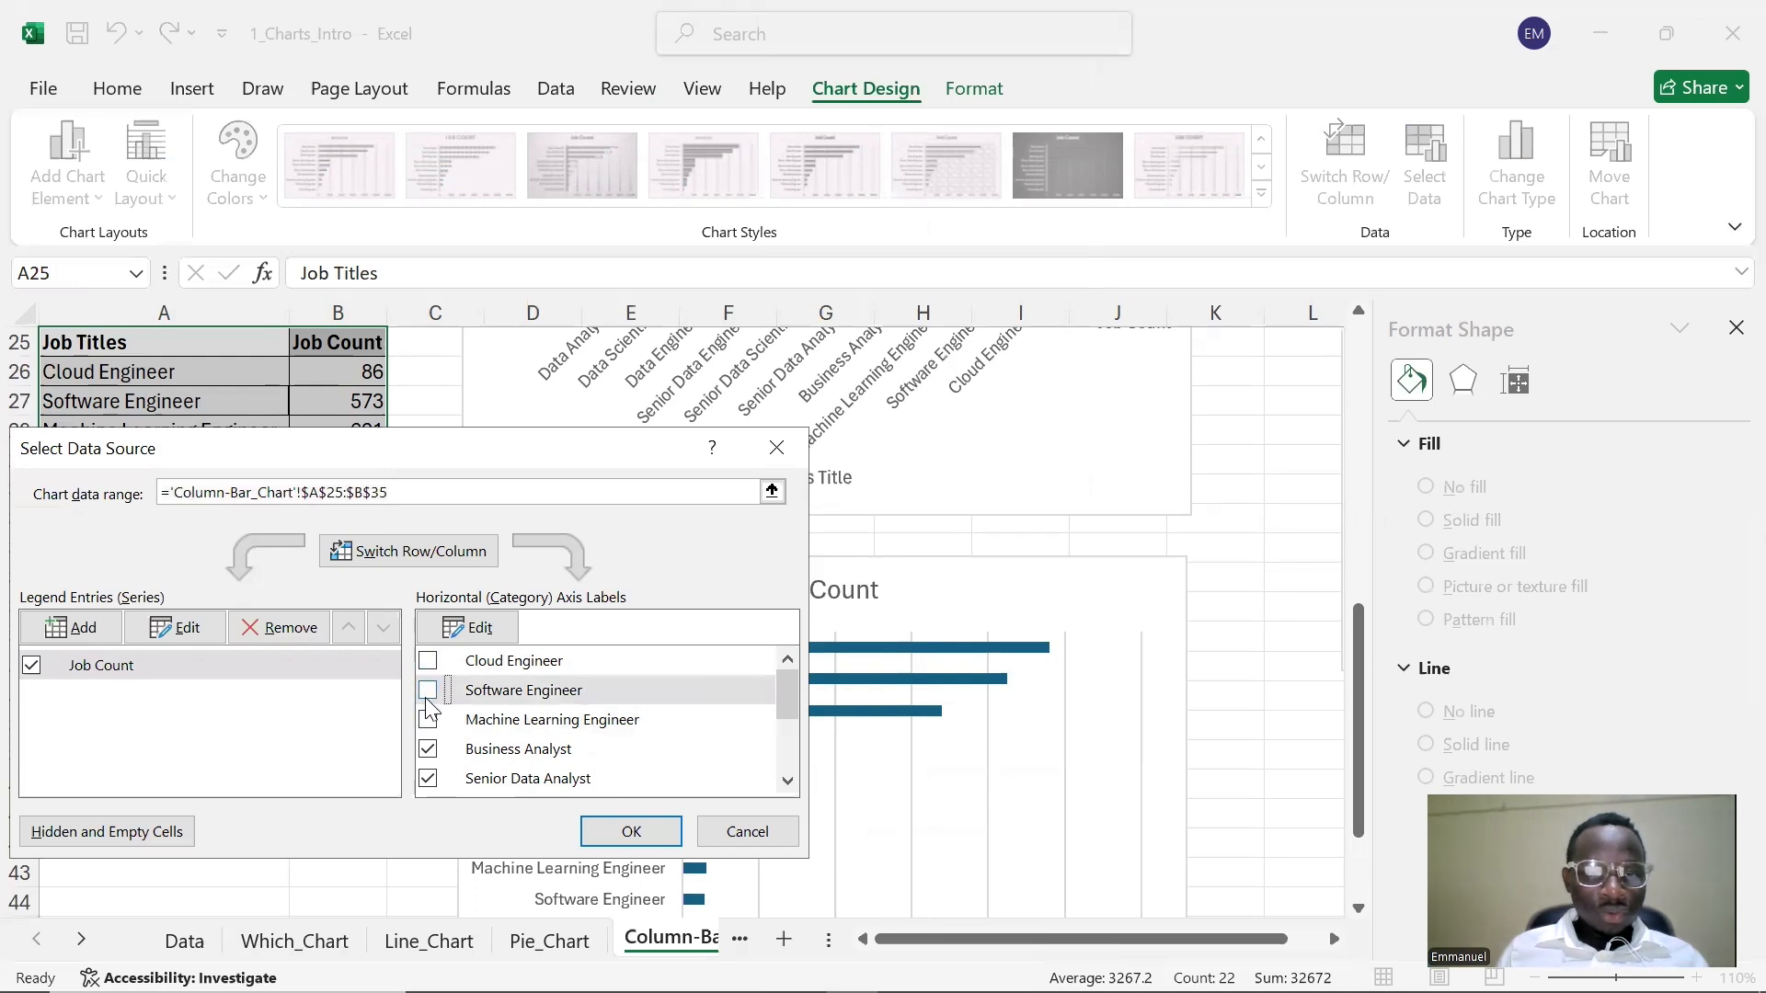
left_click(429, 690)
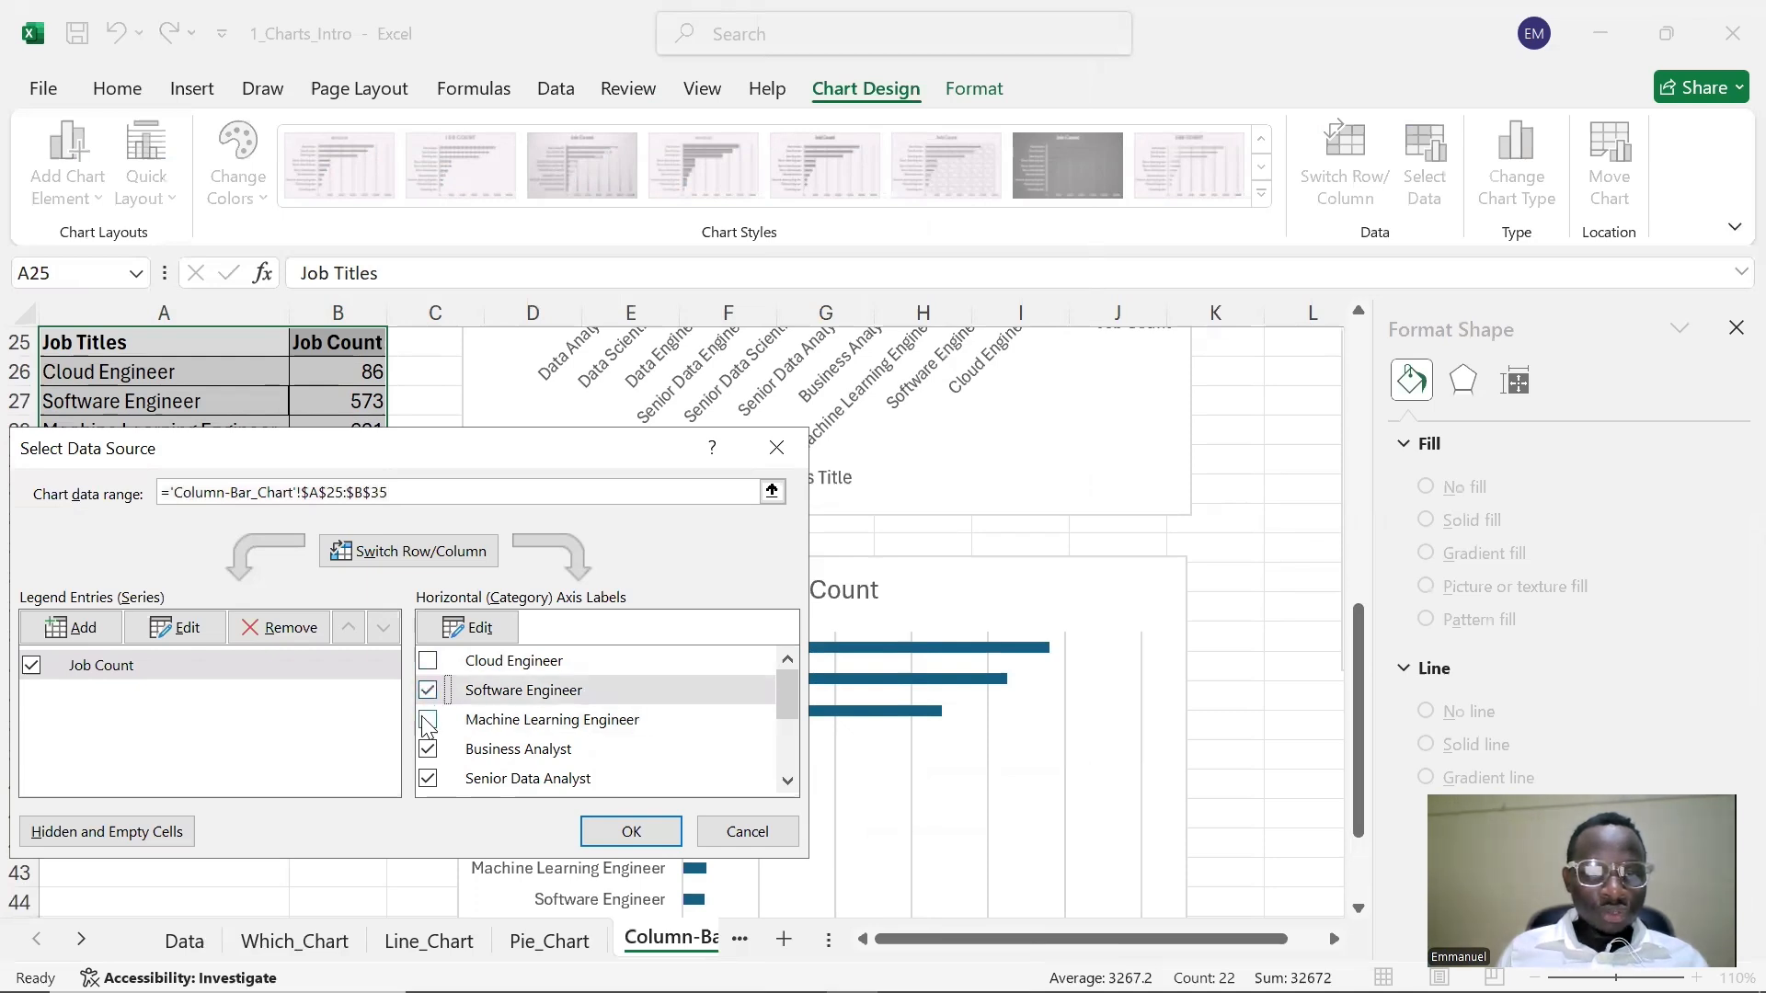
left_click(428, 720)
left_click(430, 662)
- Exclude Business Analyst, Senior Data Analyst, Senior Data Scientist, Senior Data Engineer, Data Engineer, Data Scientist and Data Analyst from the bar chart's categories
left_click(428, 750)
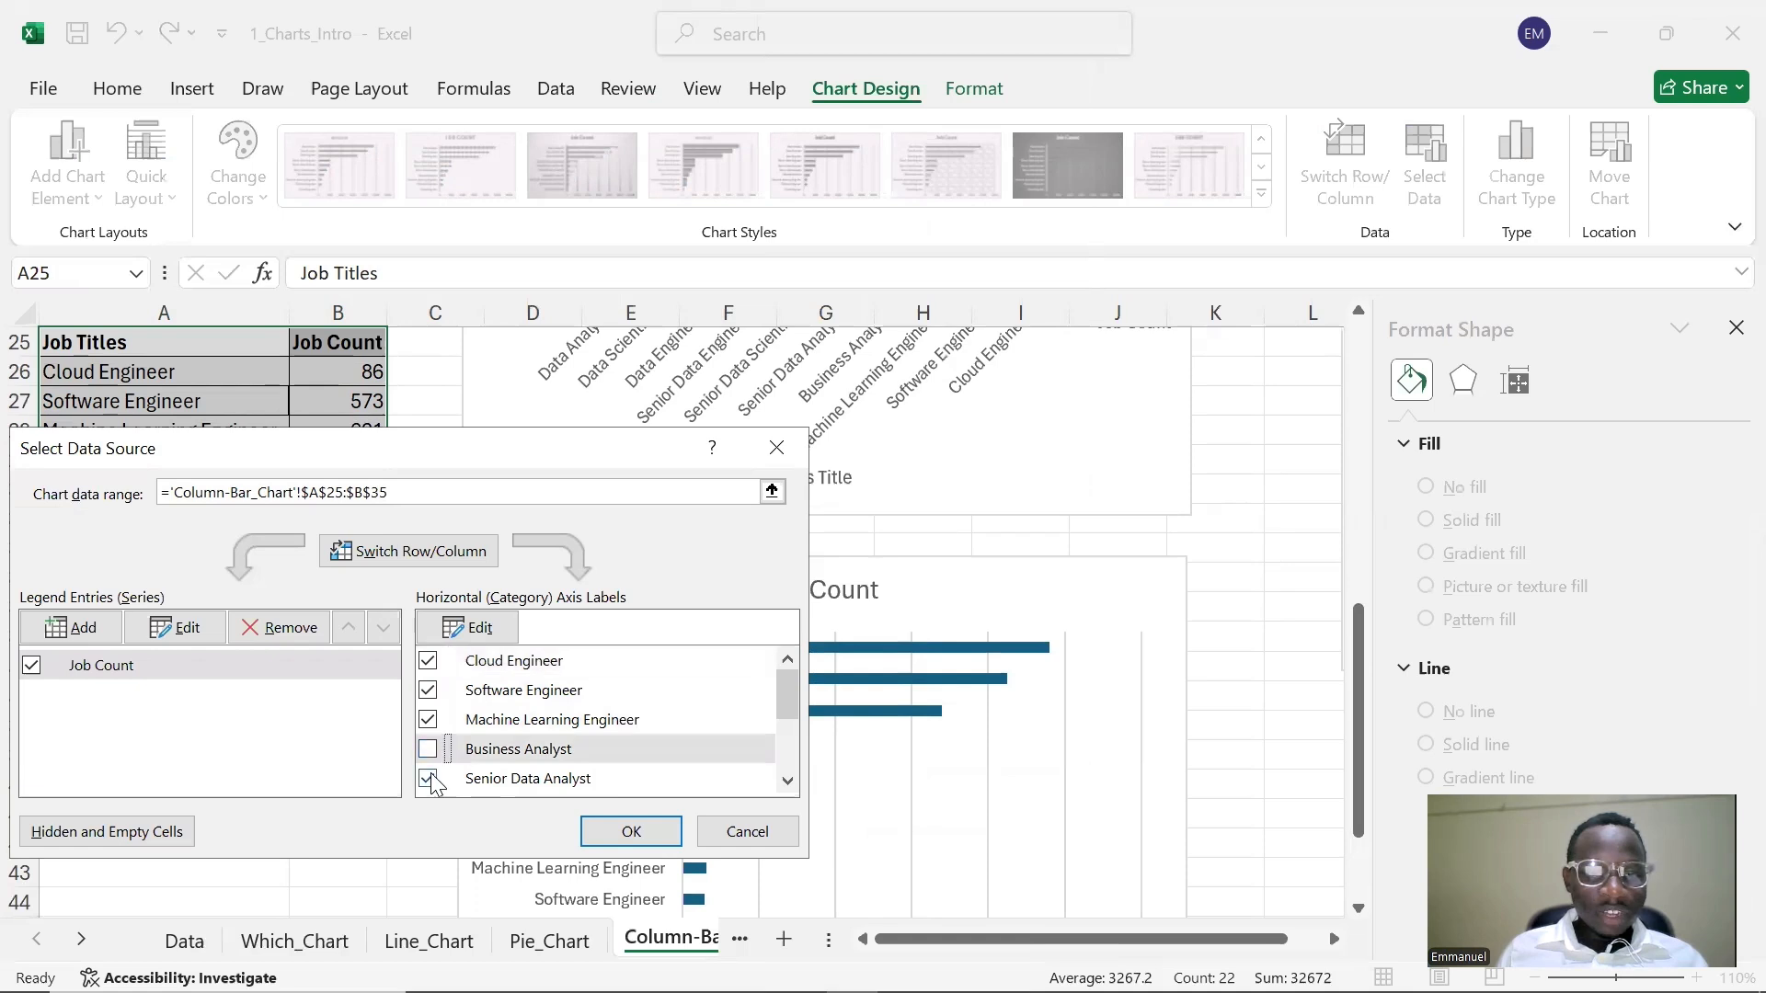
left_click(430, 779)
scroll(463, 774, "down", 3)
left_click(428, 675)
left_click(428, 705)
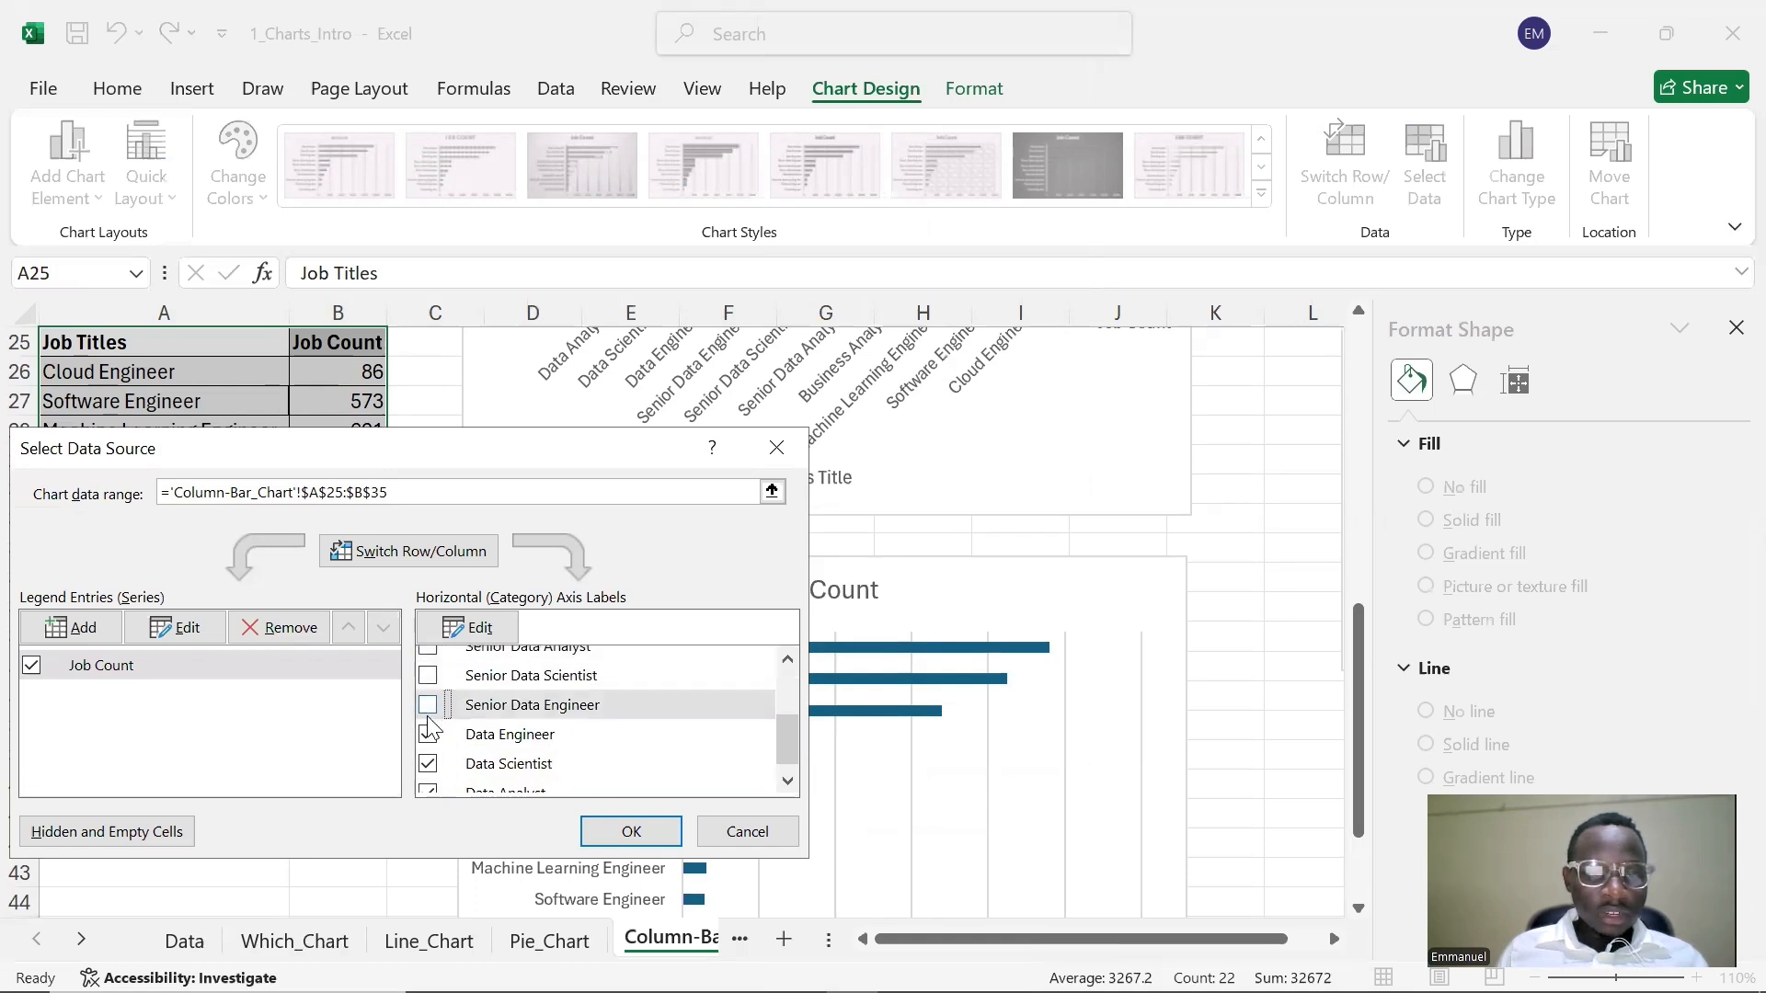
left_click(440, 734)
left_click(428, 764)
left_click(427, 733)
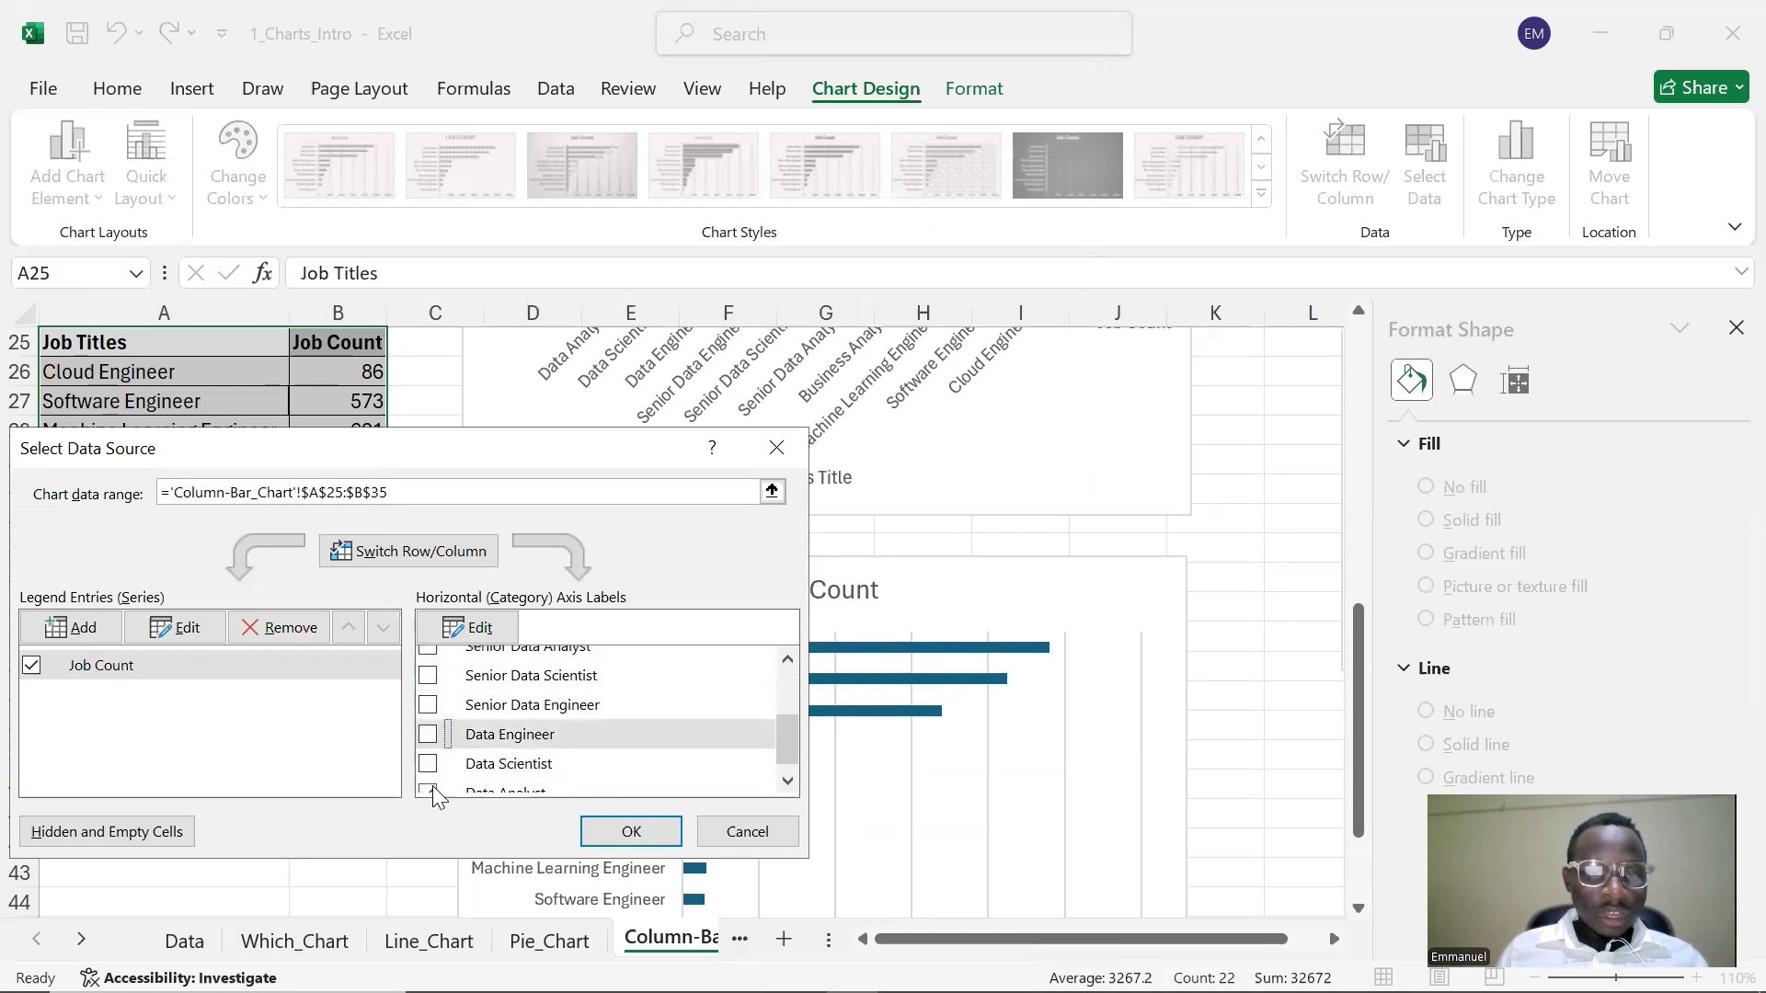
left_click(429, 788)
left_click(631, 831)
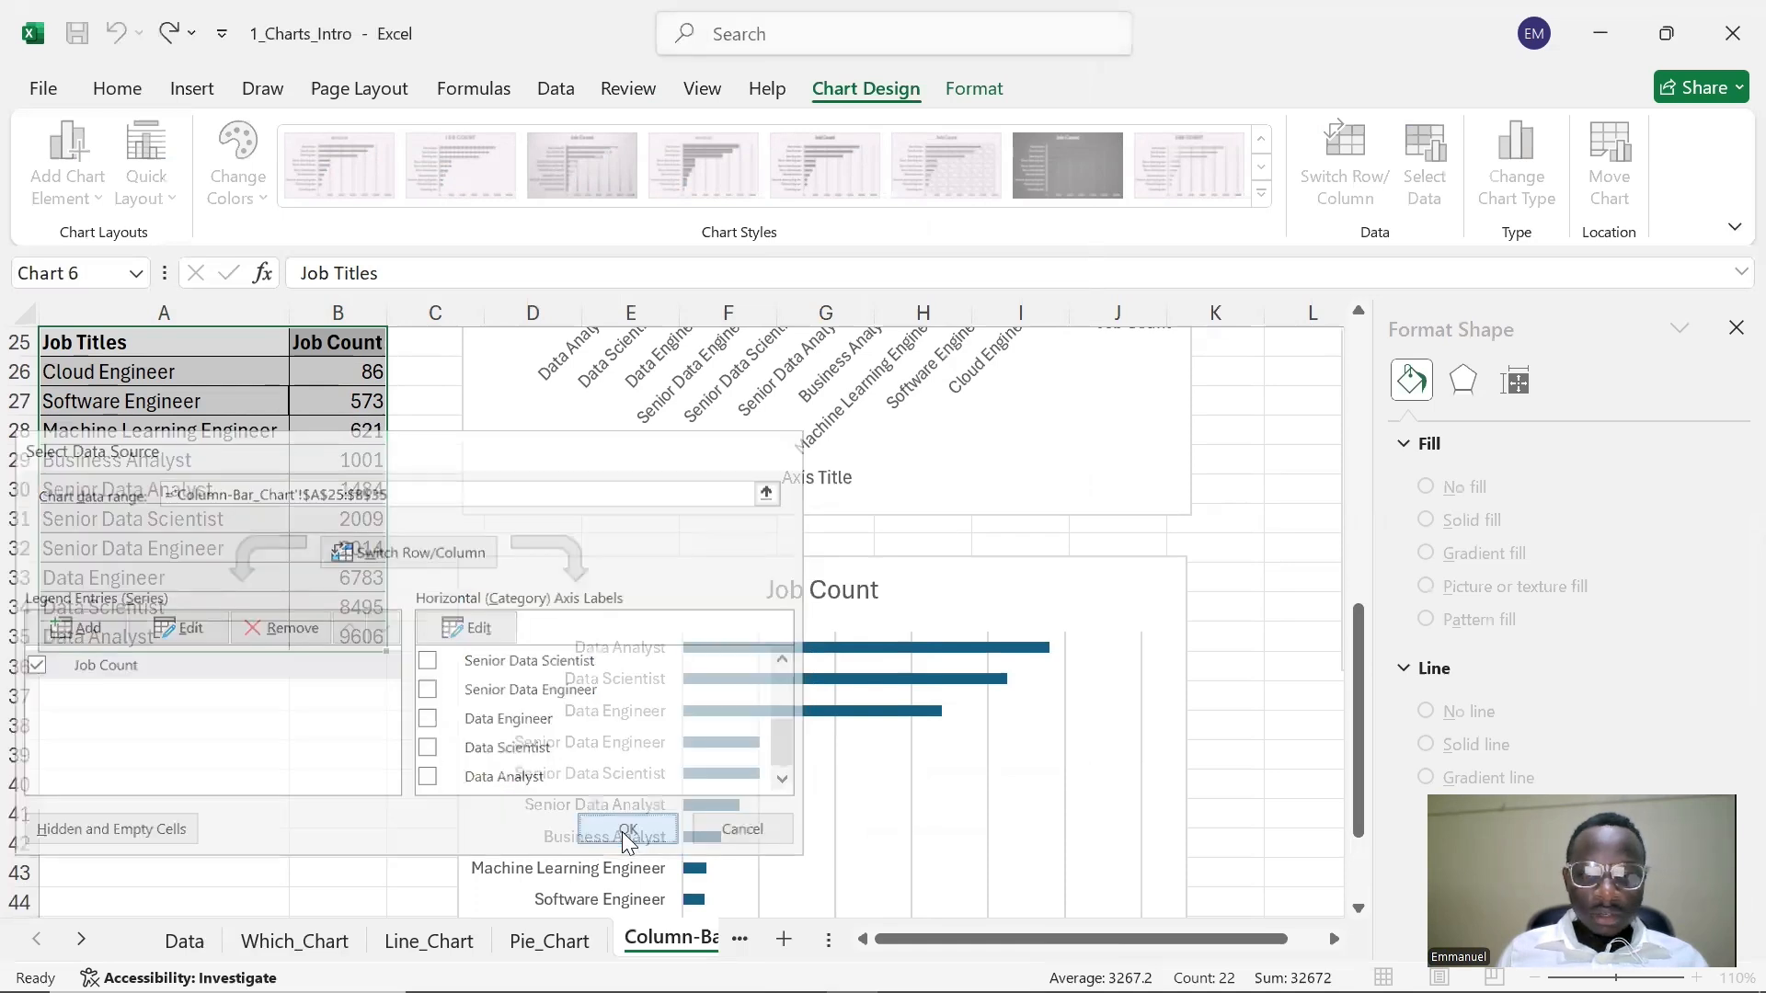
scroll(695, 740, "down", 1)
scroll(782, 717, "down", 4)
scroll(864, 699, "up", 2)
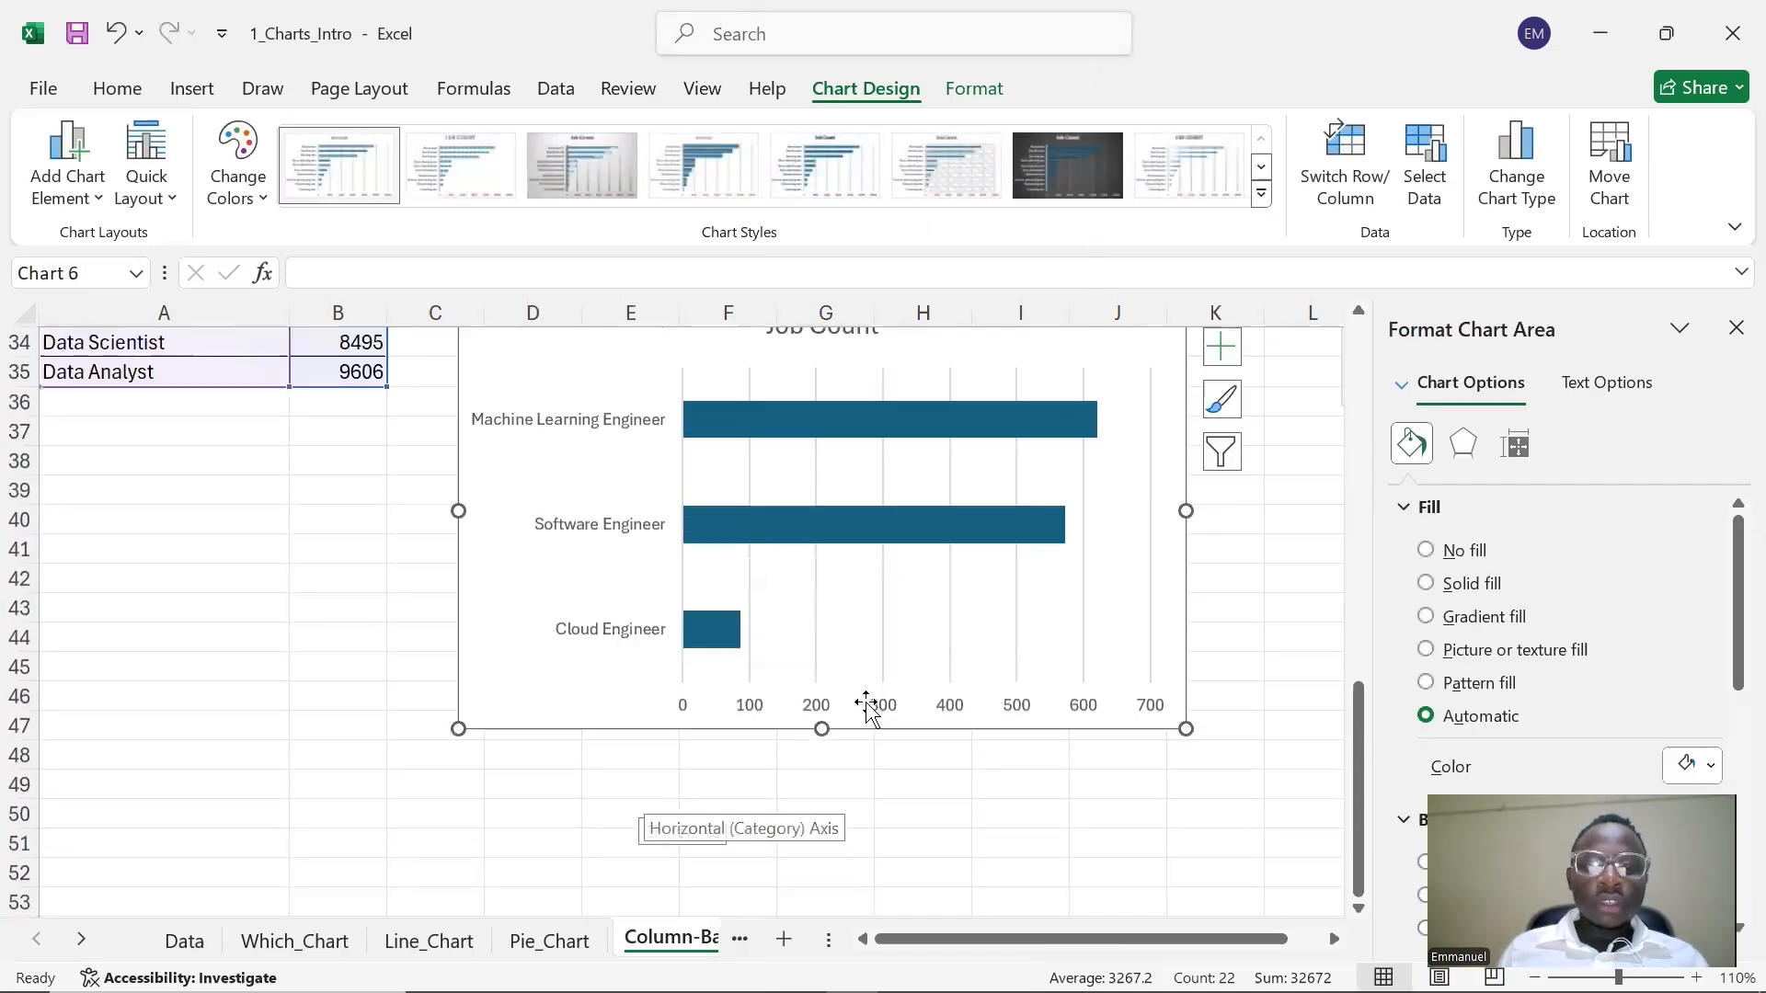
scroll(699, 643, "up", 1)
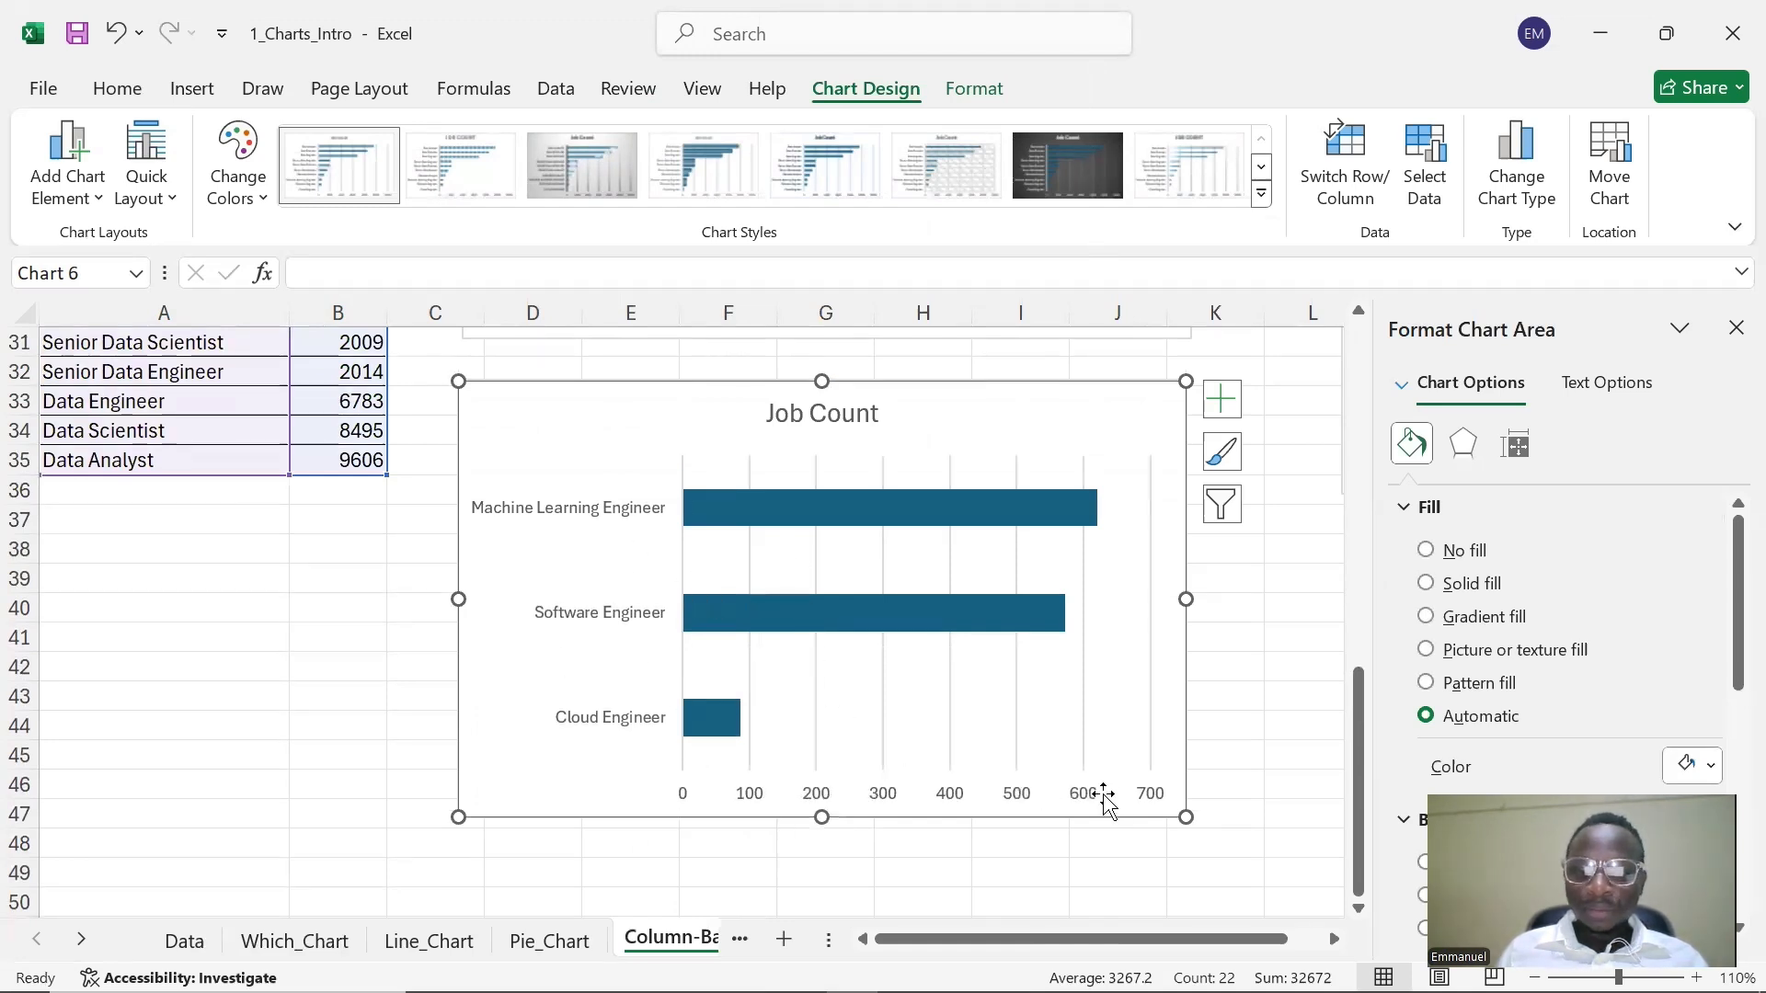
- Set the minimum bound of the bar chart's horizontal value axis to 50 and close the axis formatting settings
left_click_drag(853, 802, 848, 795)
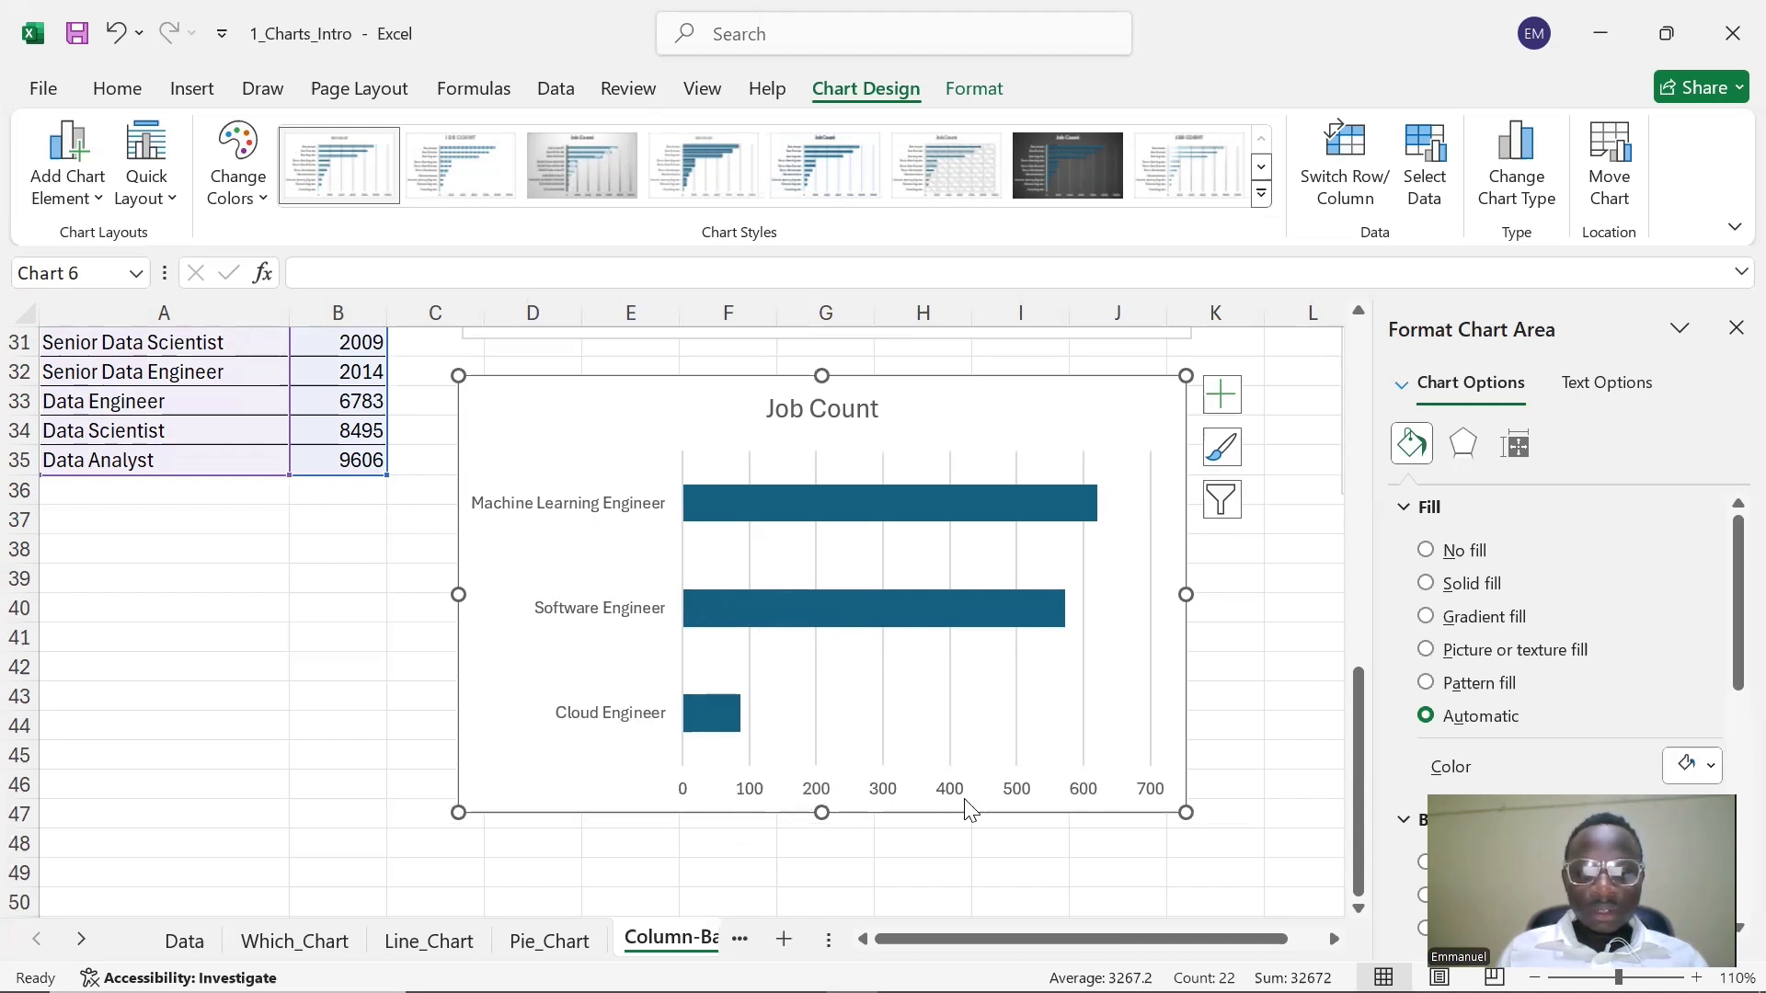
left_click(1028, 798)
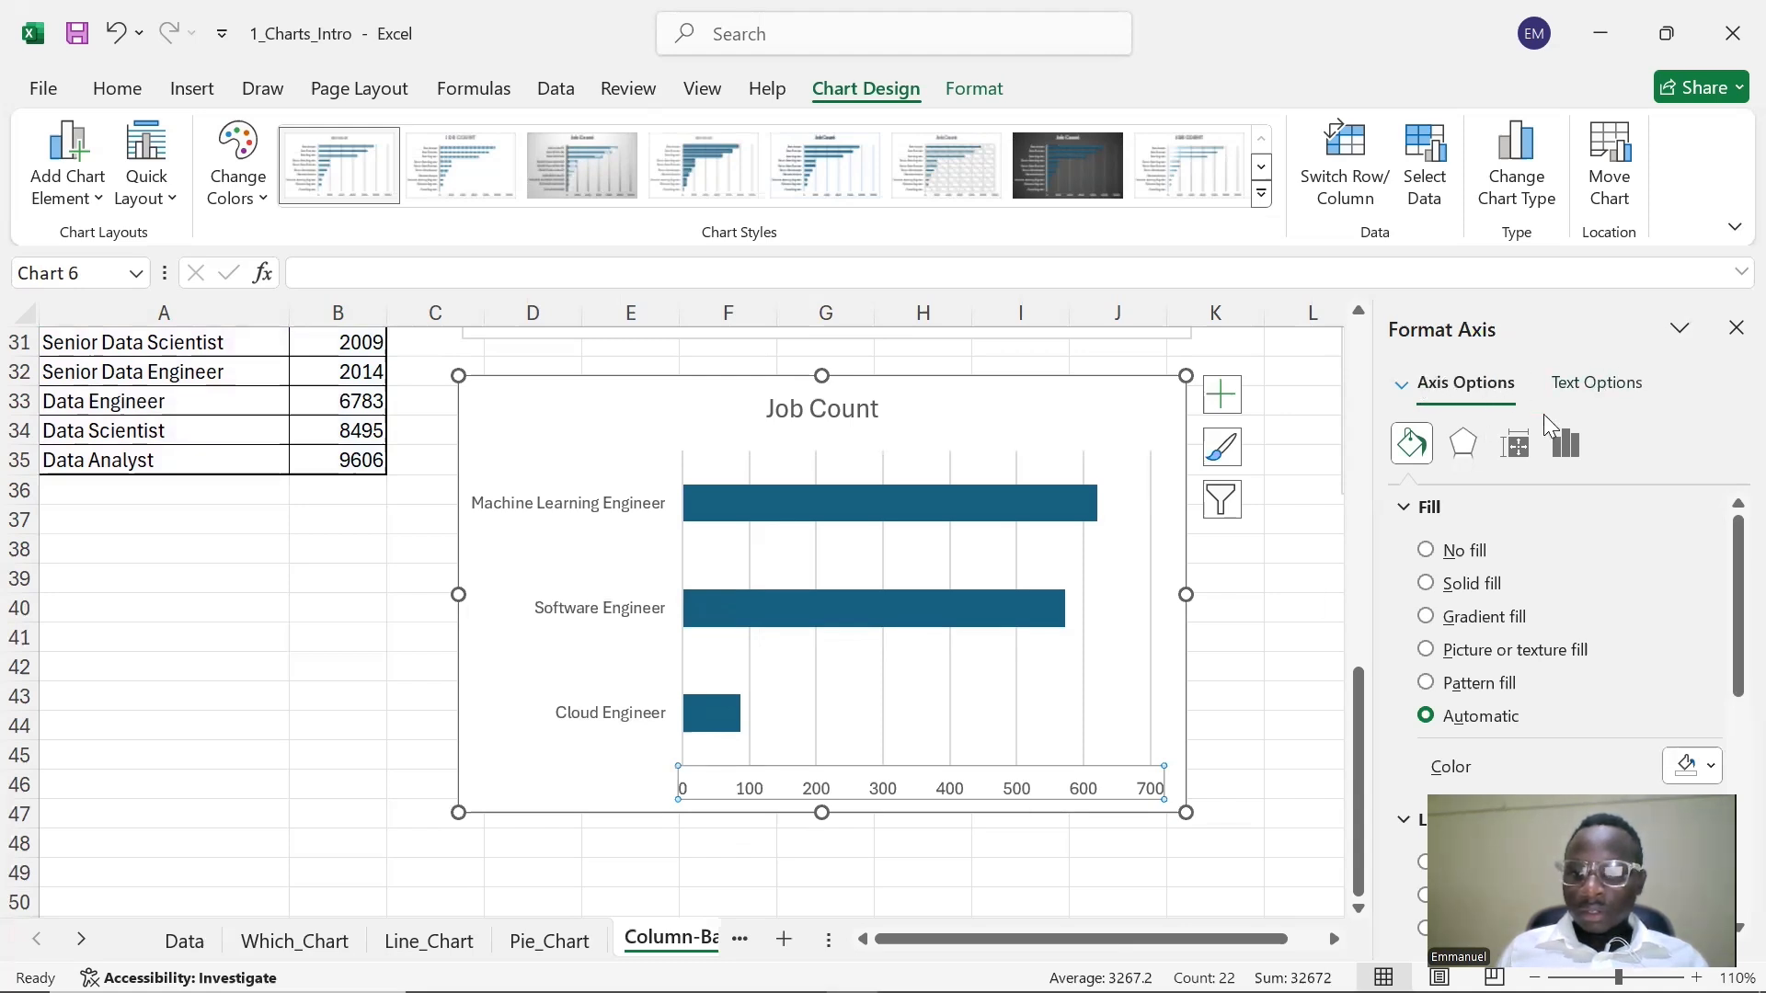
left_click(1566, 445)
left_click(1498, 512)
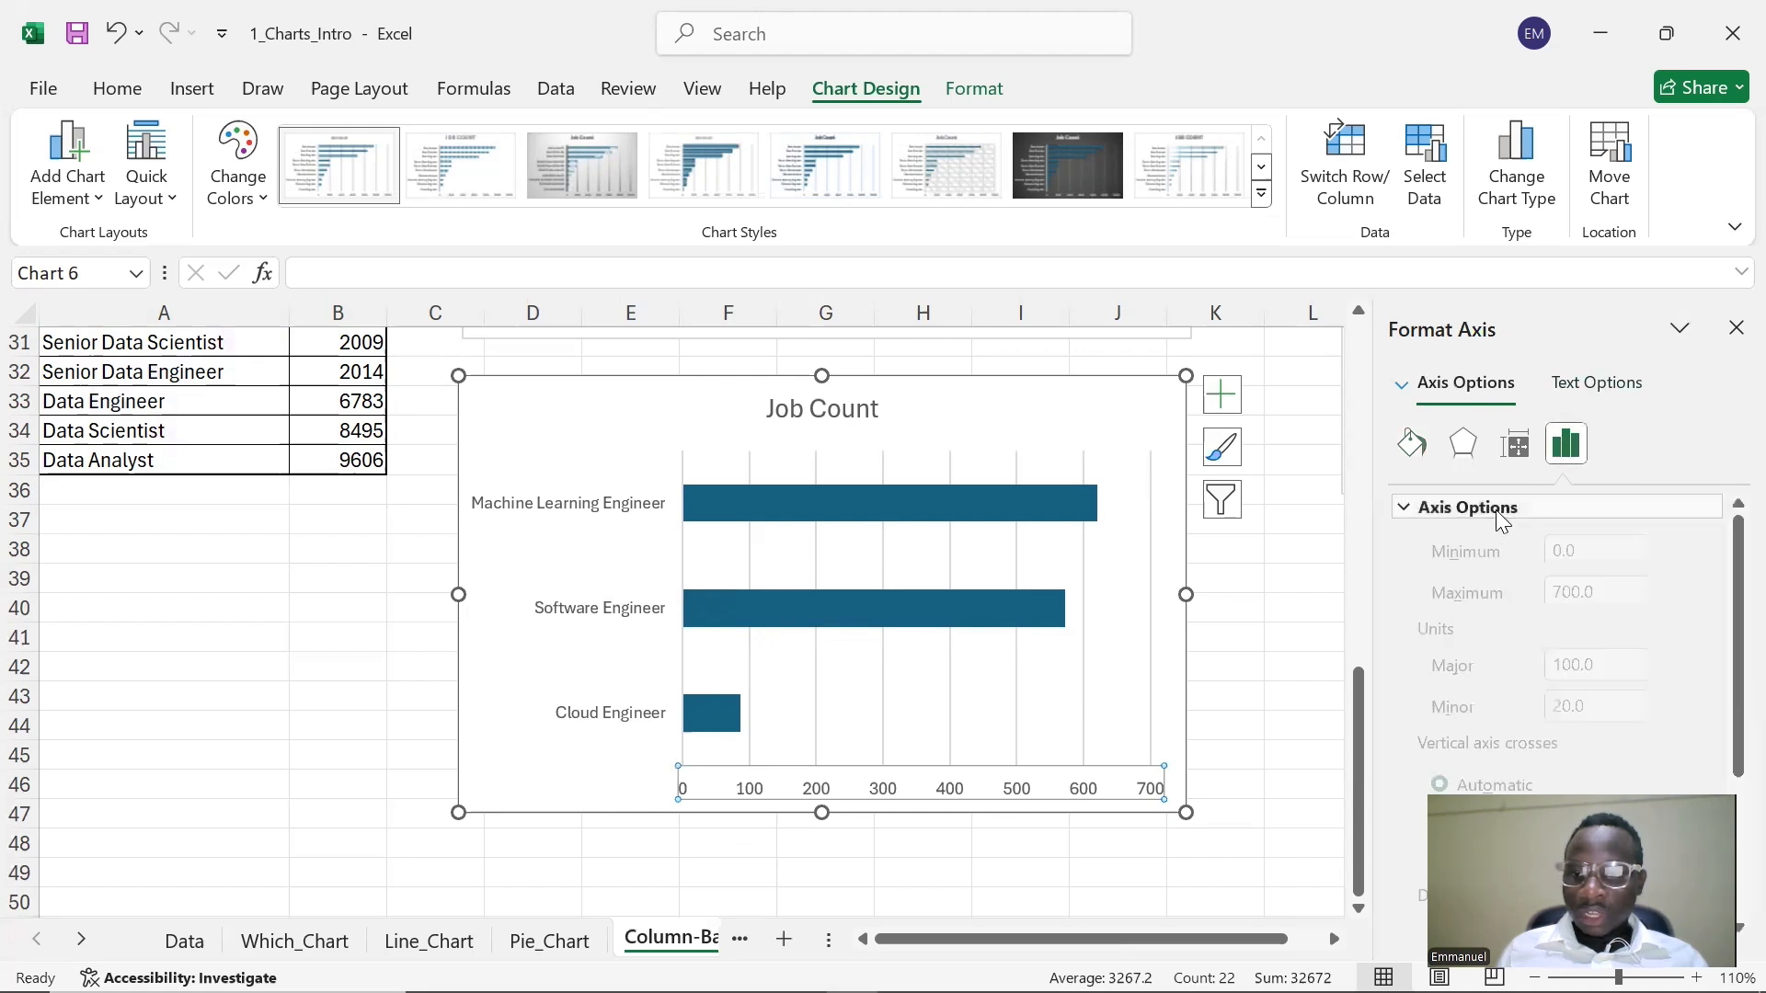
left_click(1462, 574)
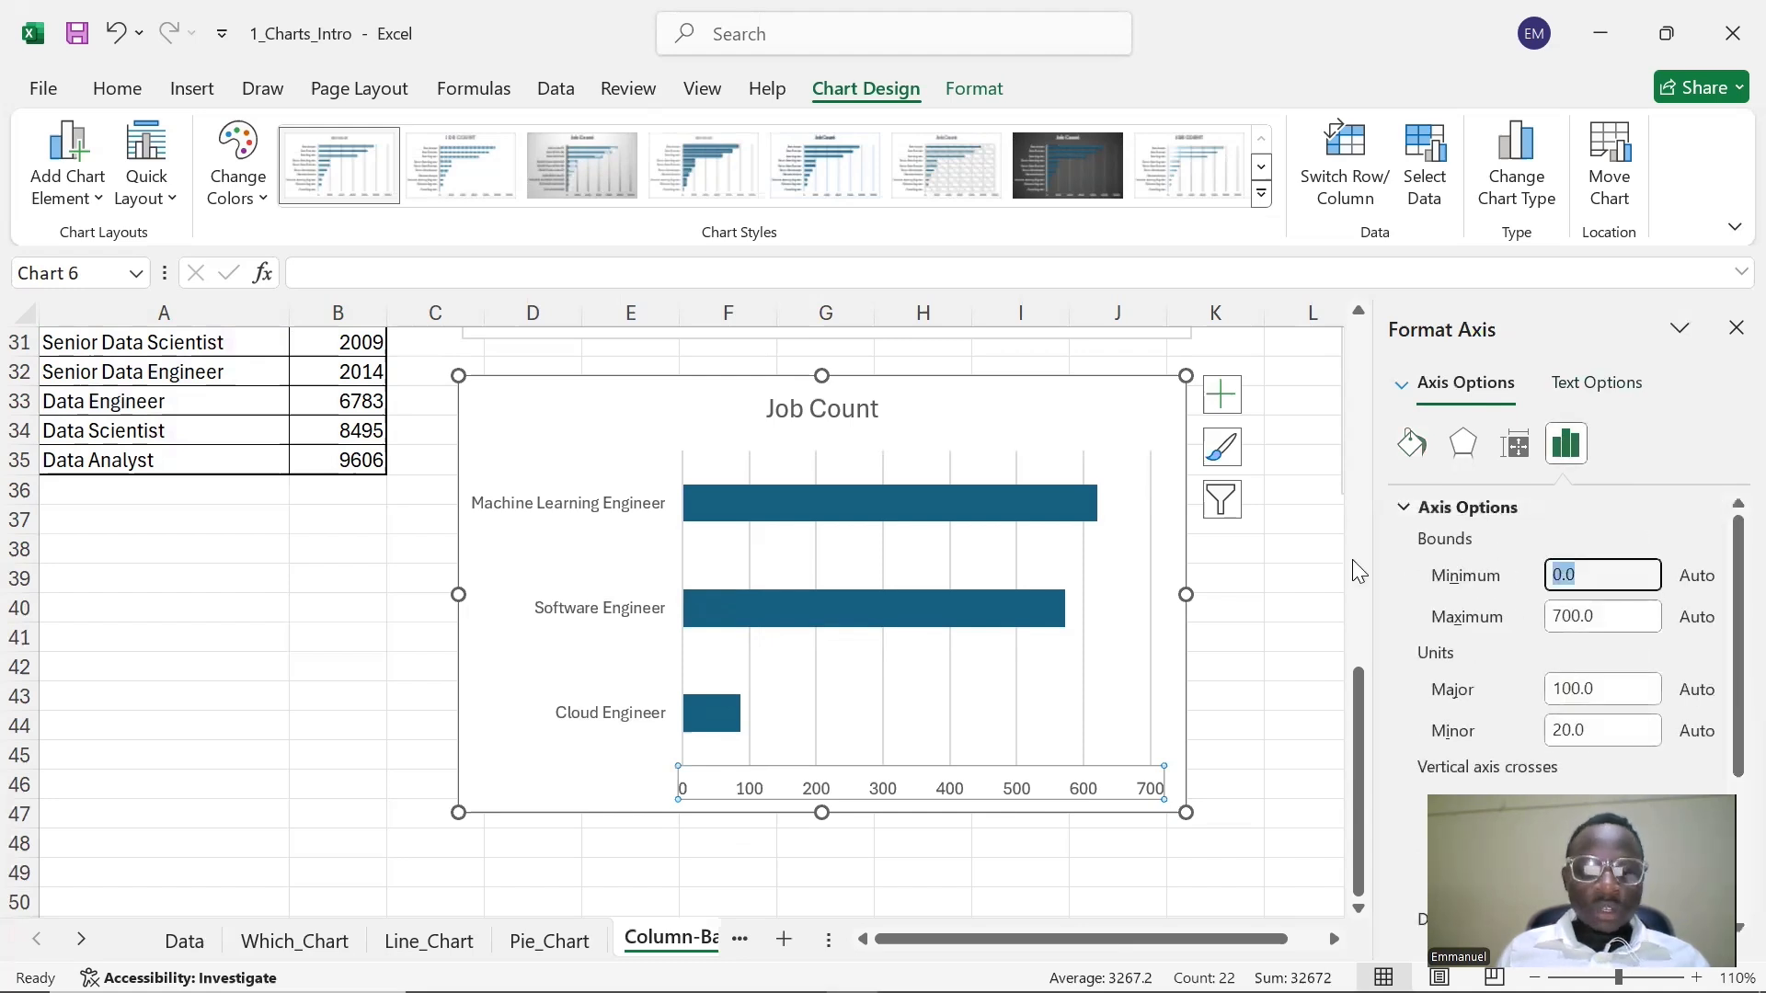
type("50")
key("Return")
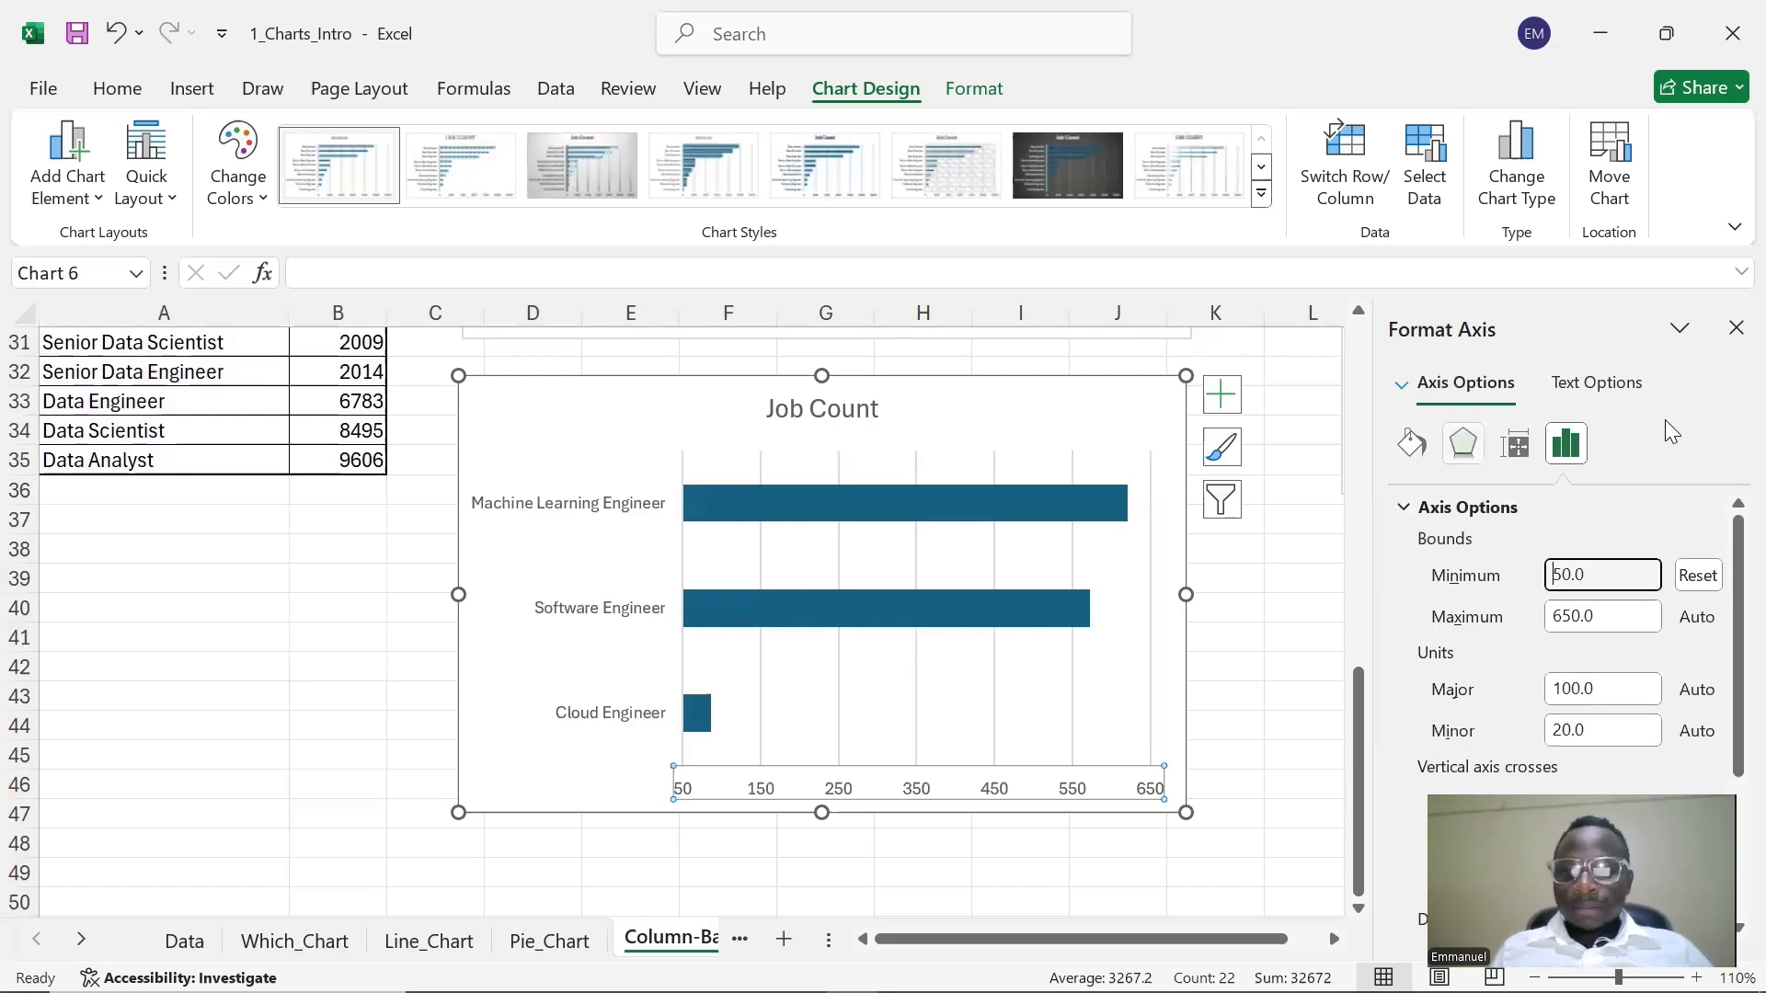
left_click(1732, 331)
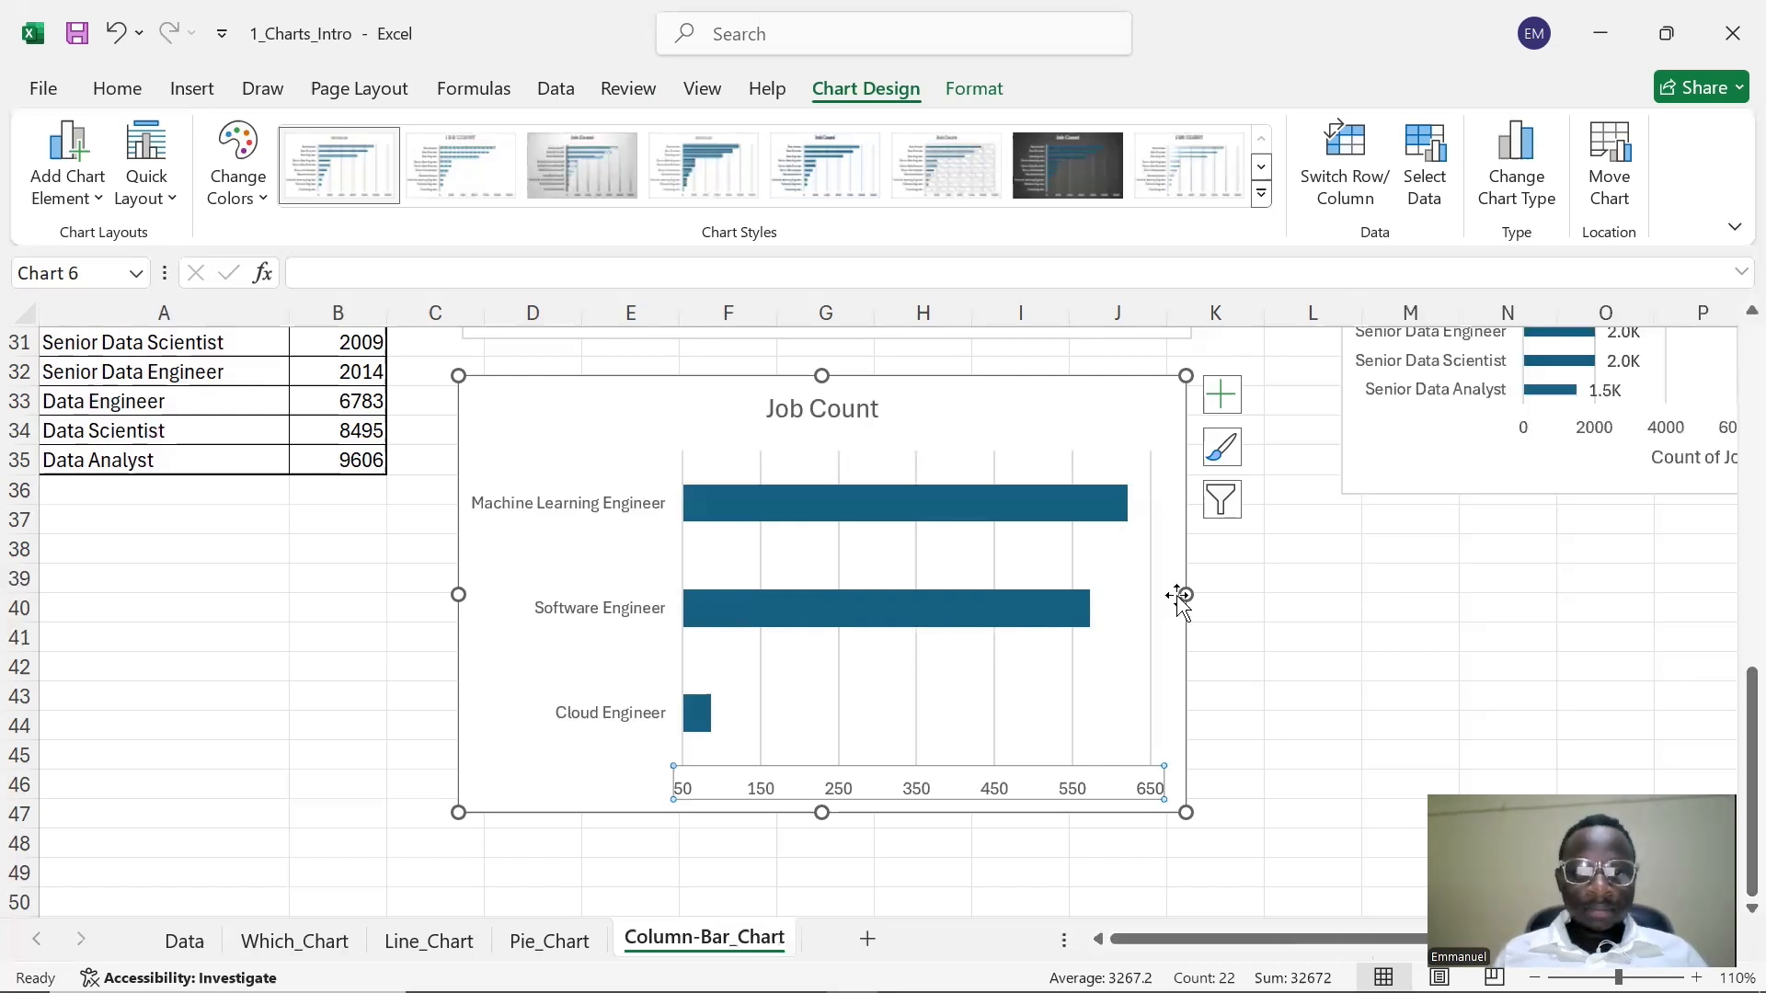
left_click(1380, 753)
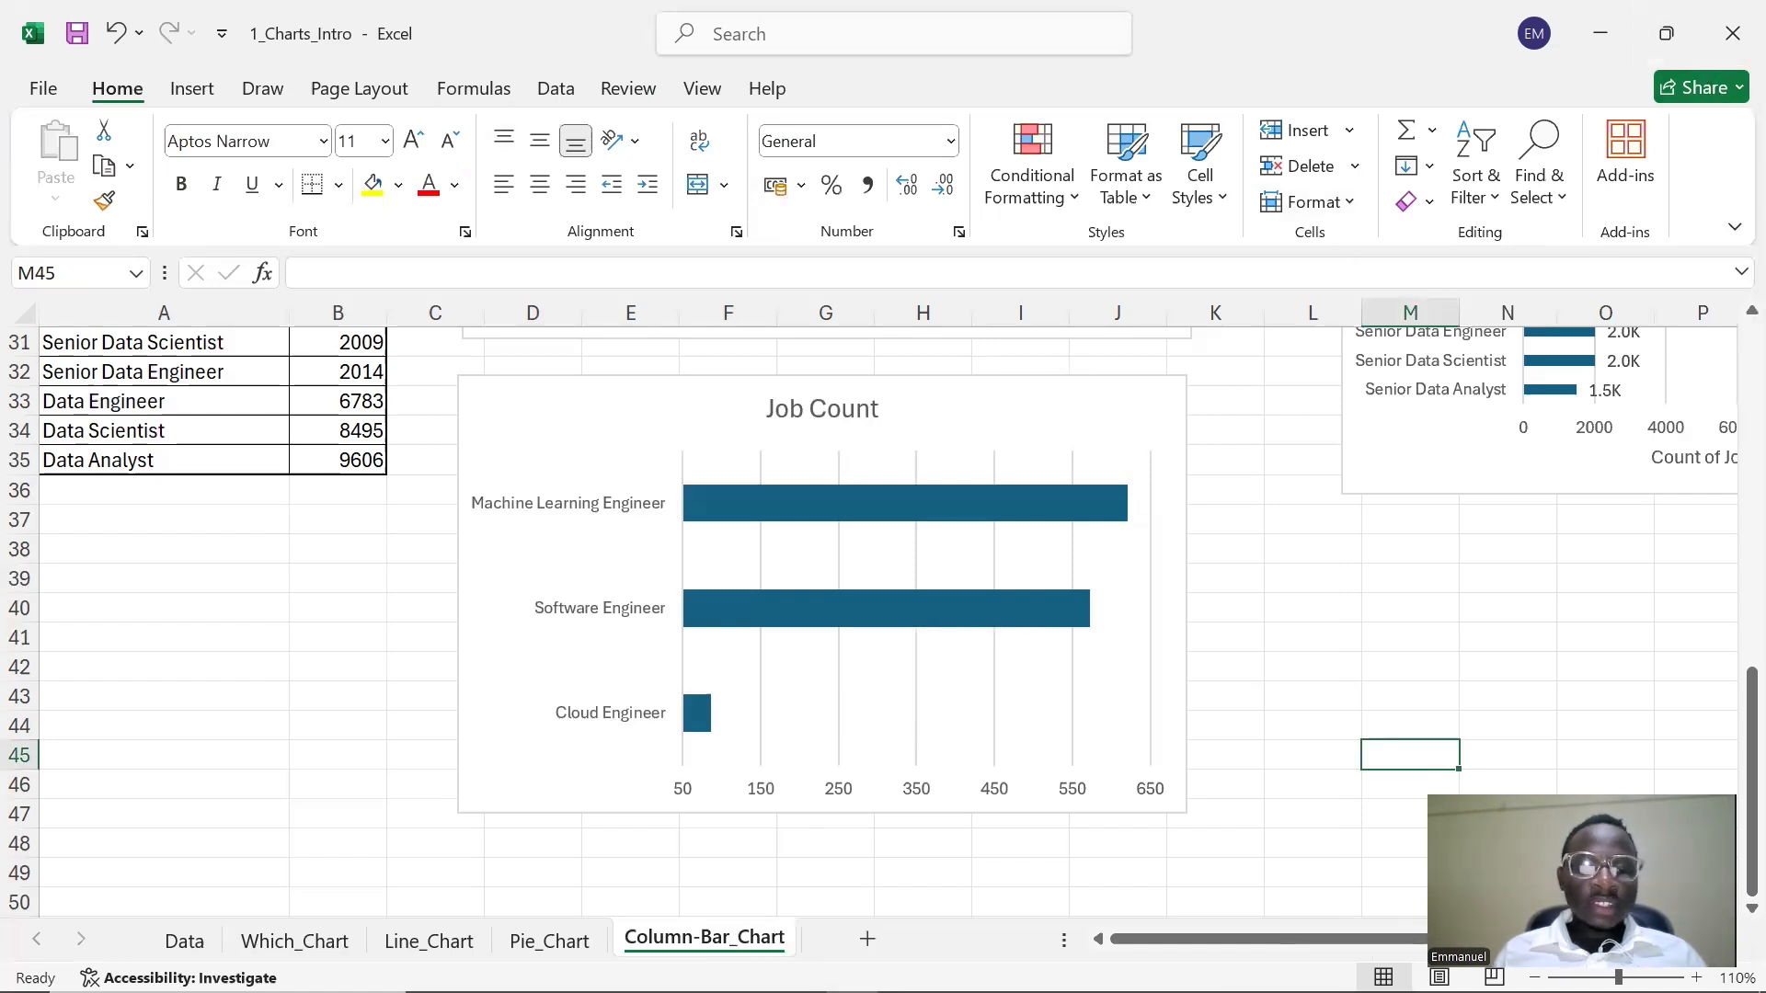
- Switch to File Explorer and open the 2_Charts_Advanced workbook from the 3_Charts_Graphs folder
mouse_move(459, 990)
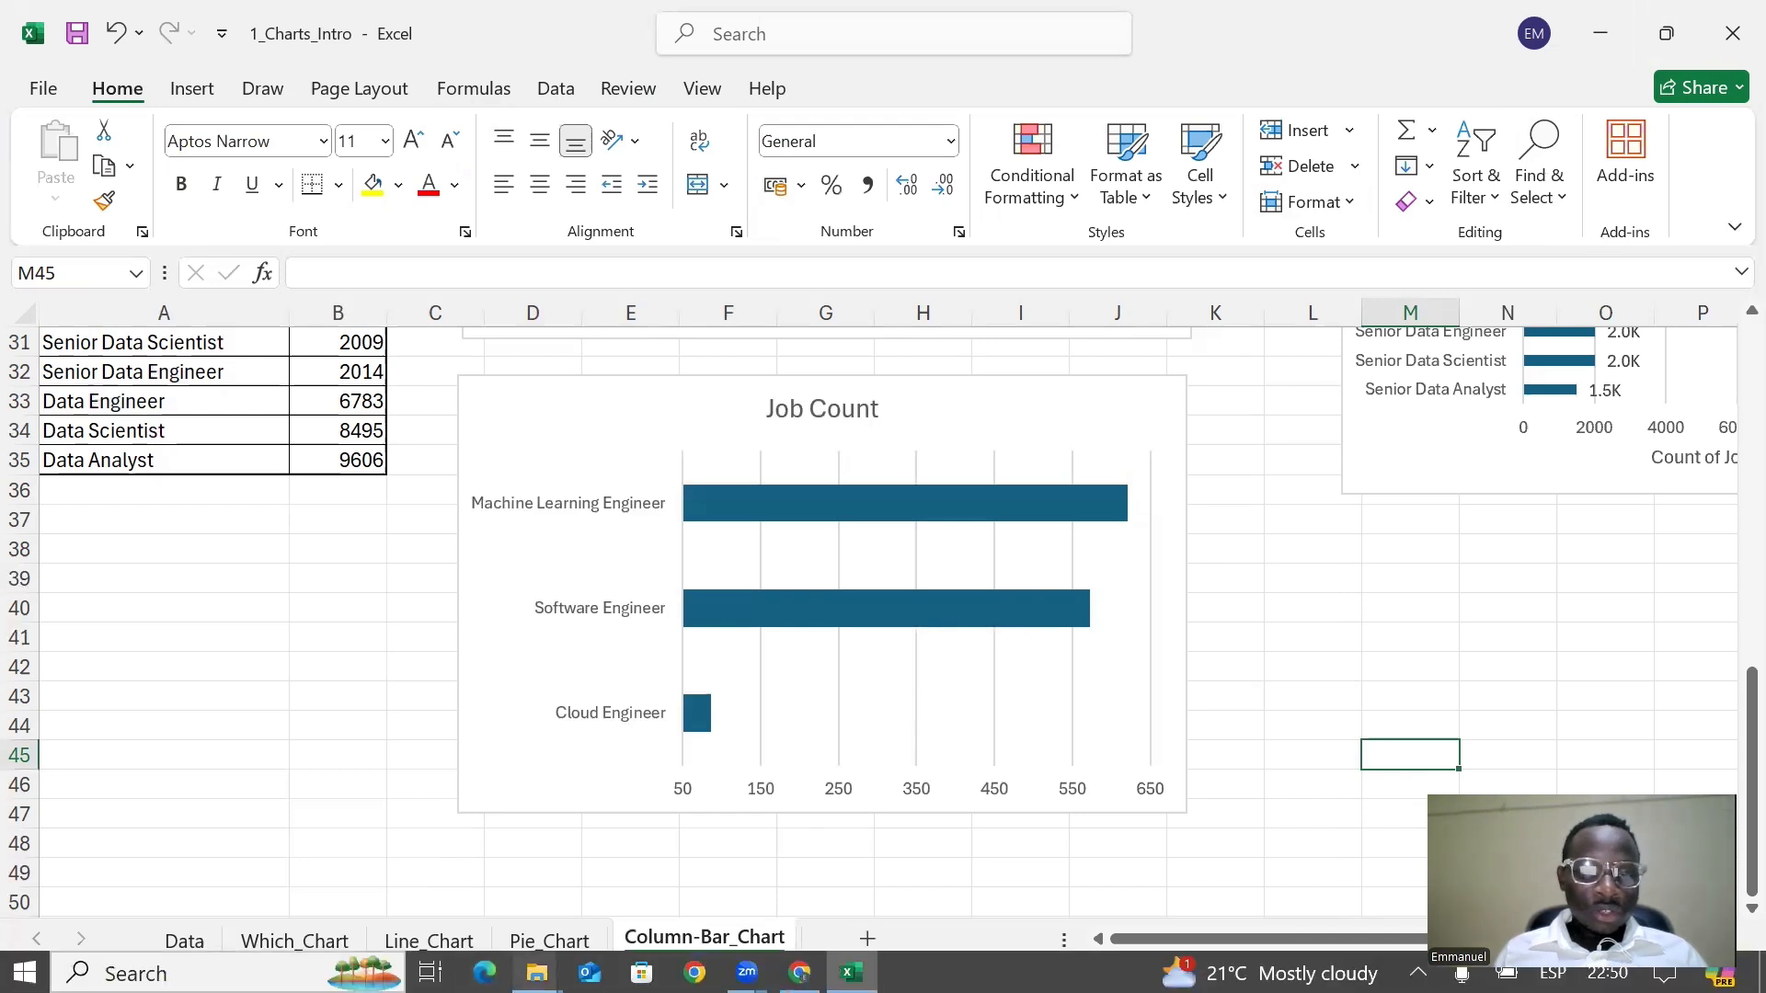
mouse_move(536, 972)
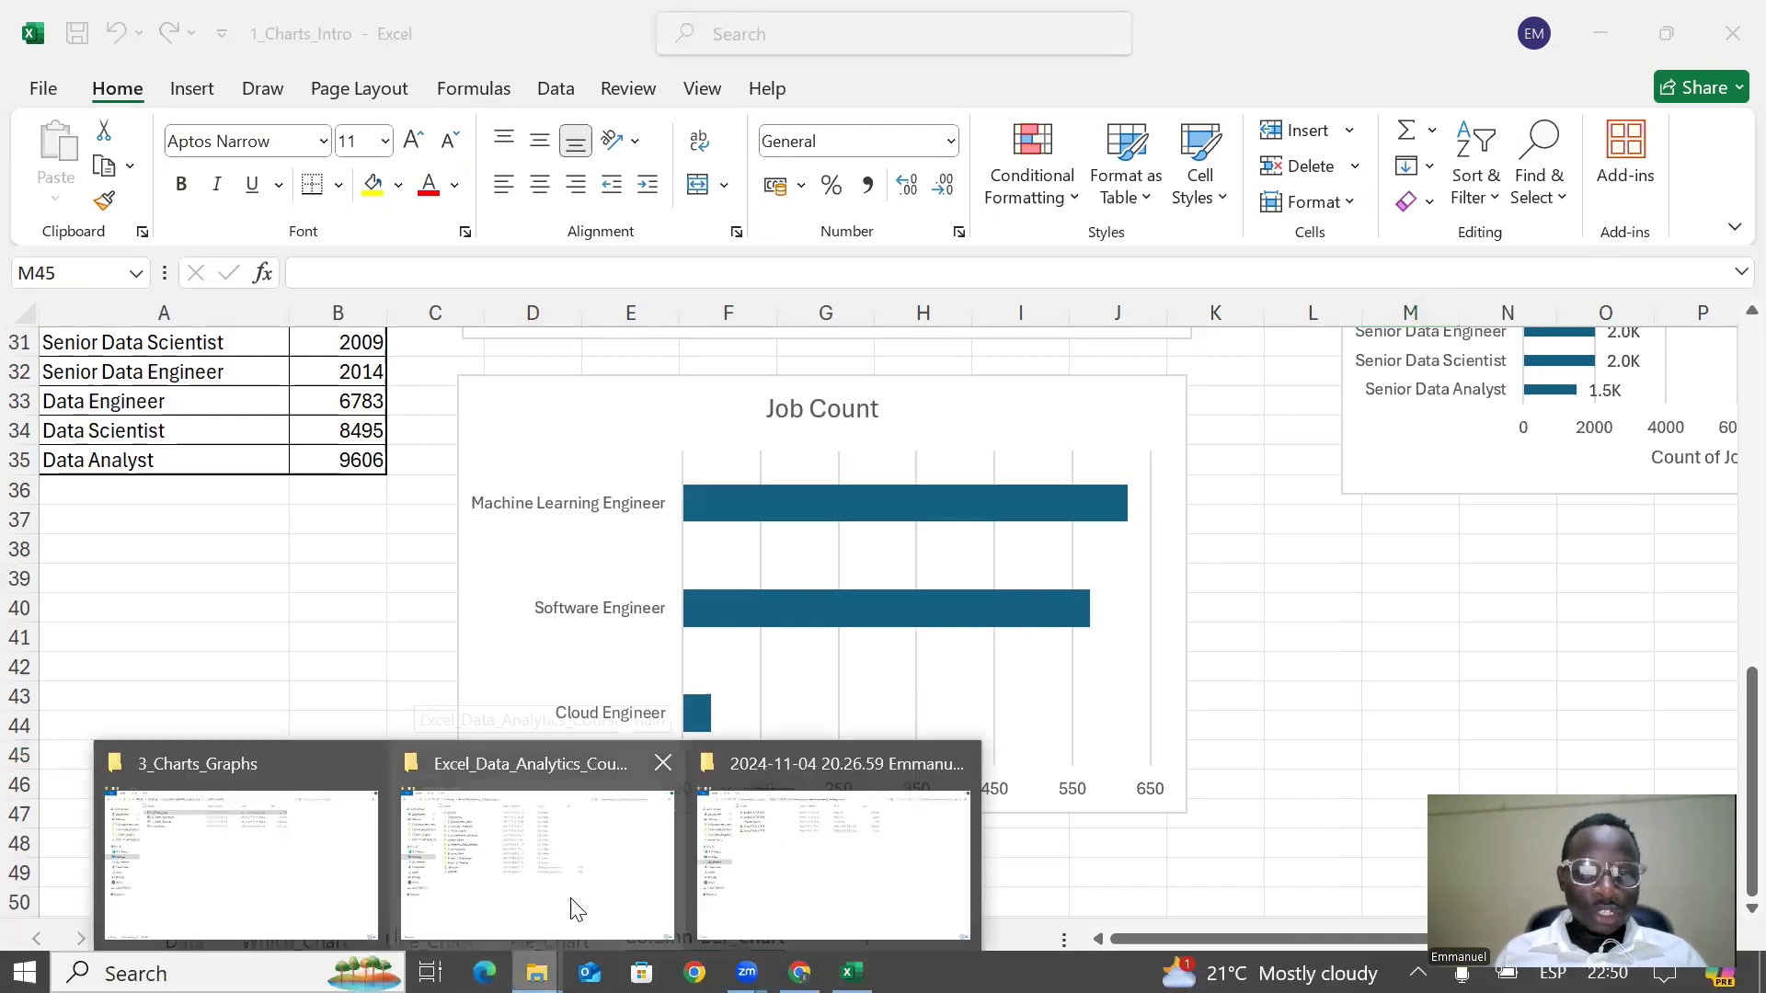
left_click(184, 855)
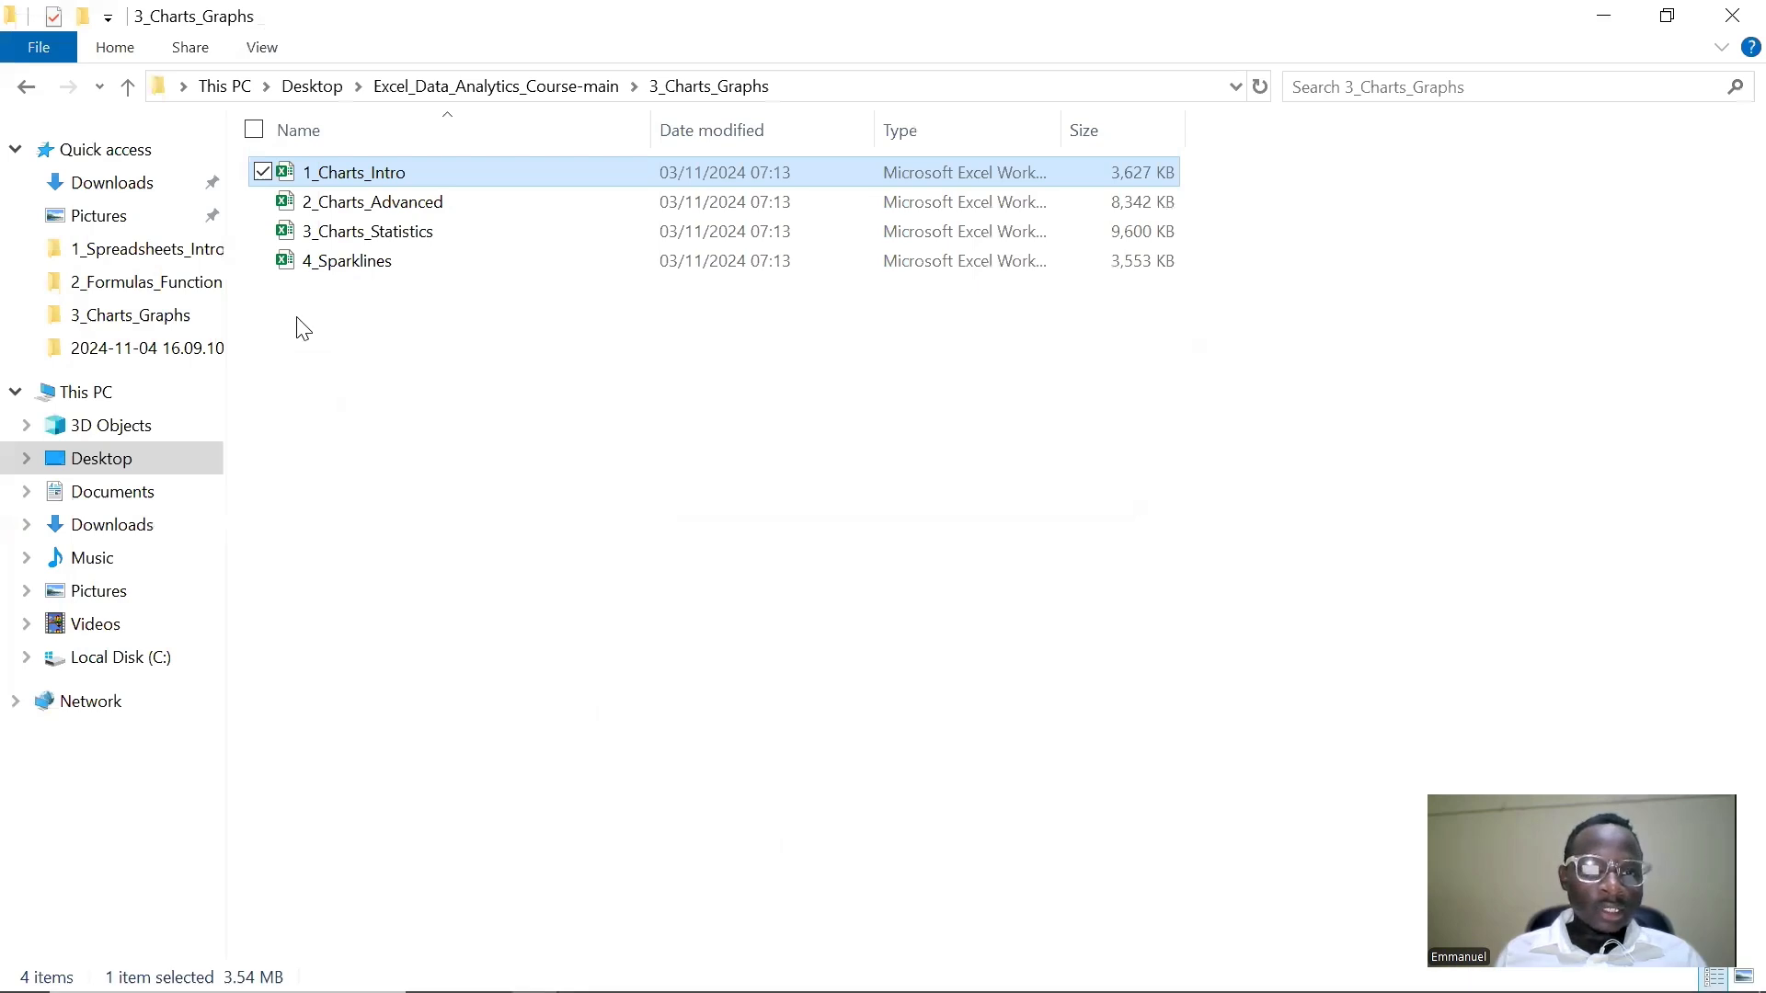
left_click(406, 203)
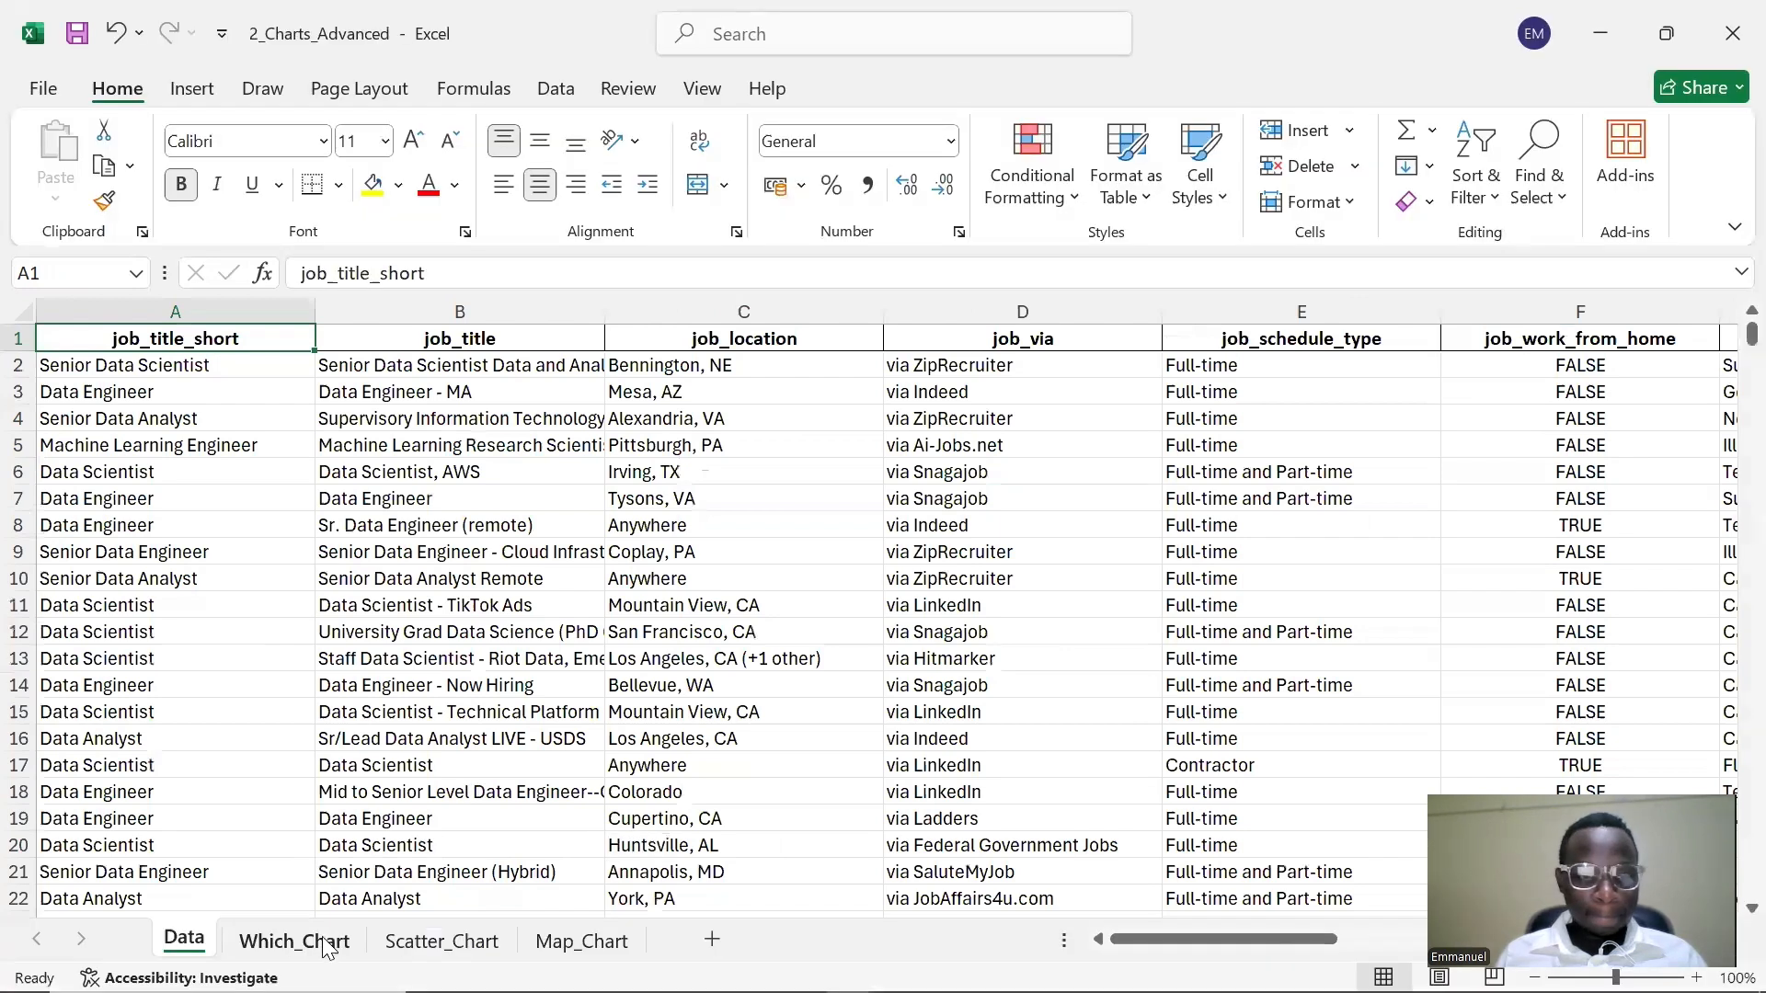
- Look through the Which_Chart, Data, Map_Chart and Scatter_Chart sheets of the workbook, ending on Scatter_Chart
left_click(313, 940)
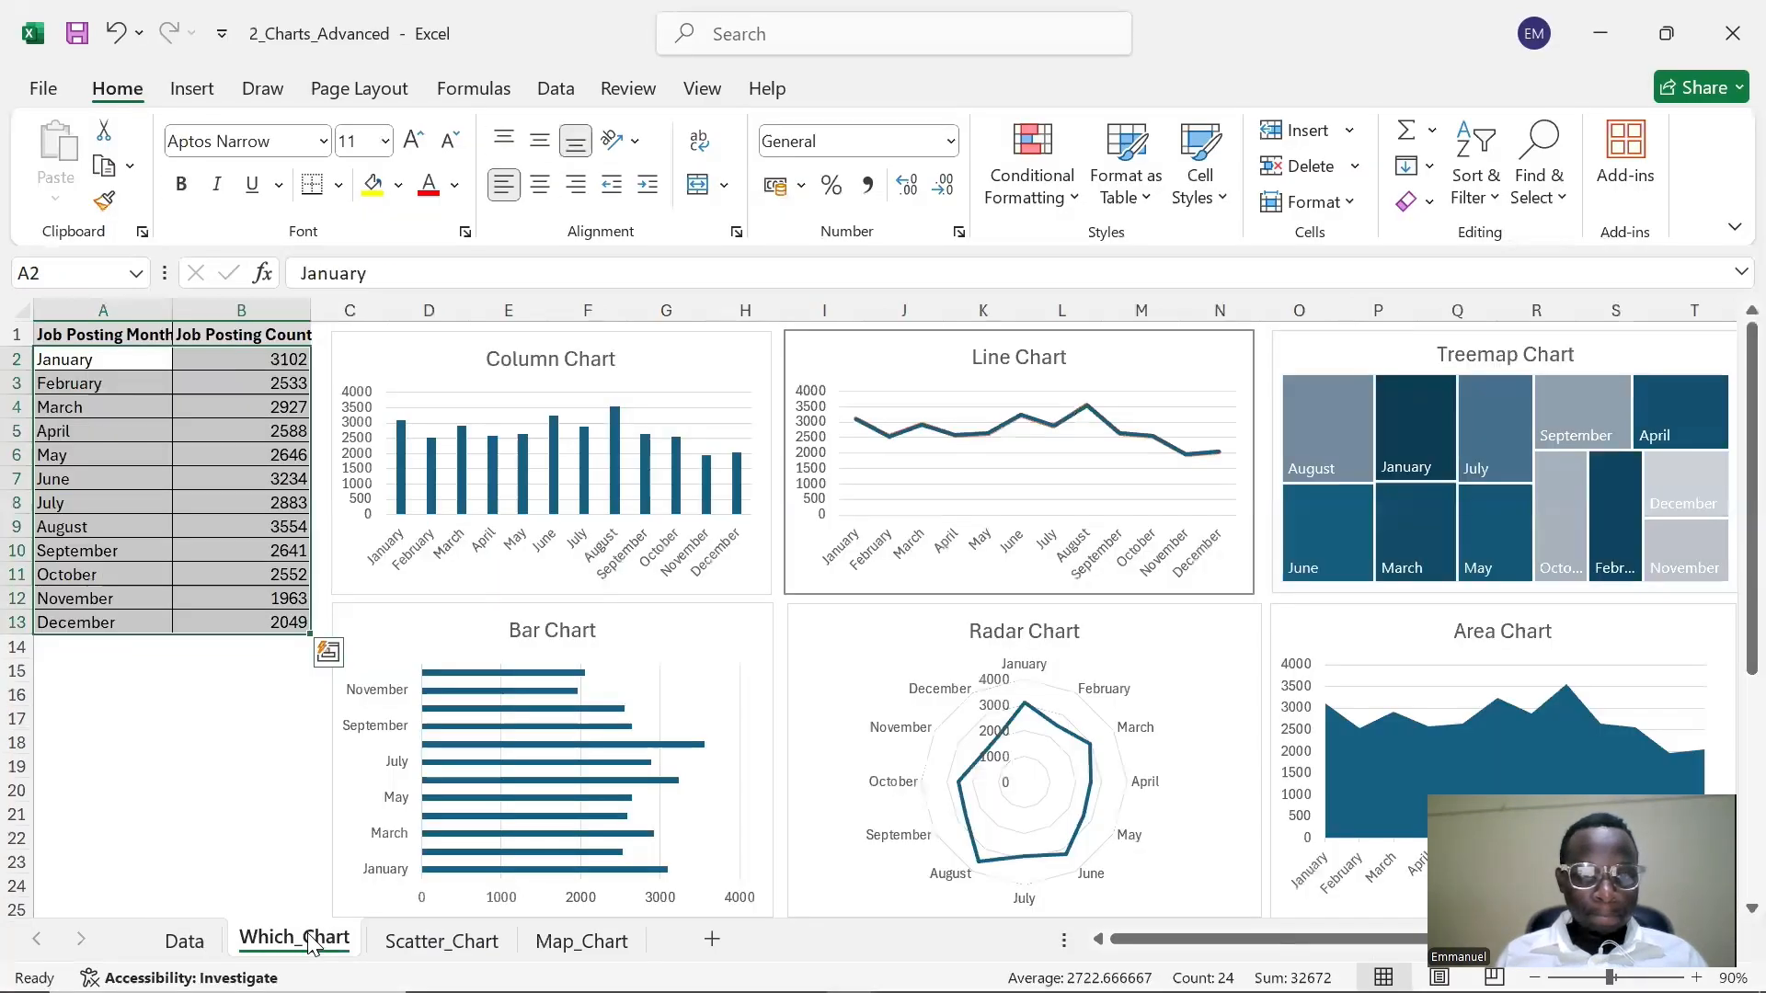
left_click(391, 946)
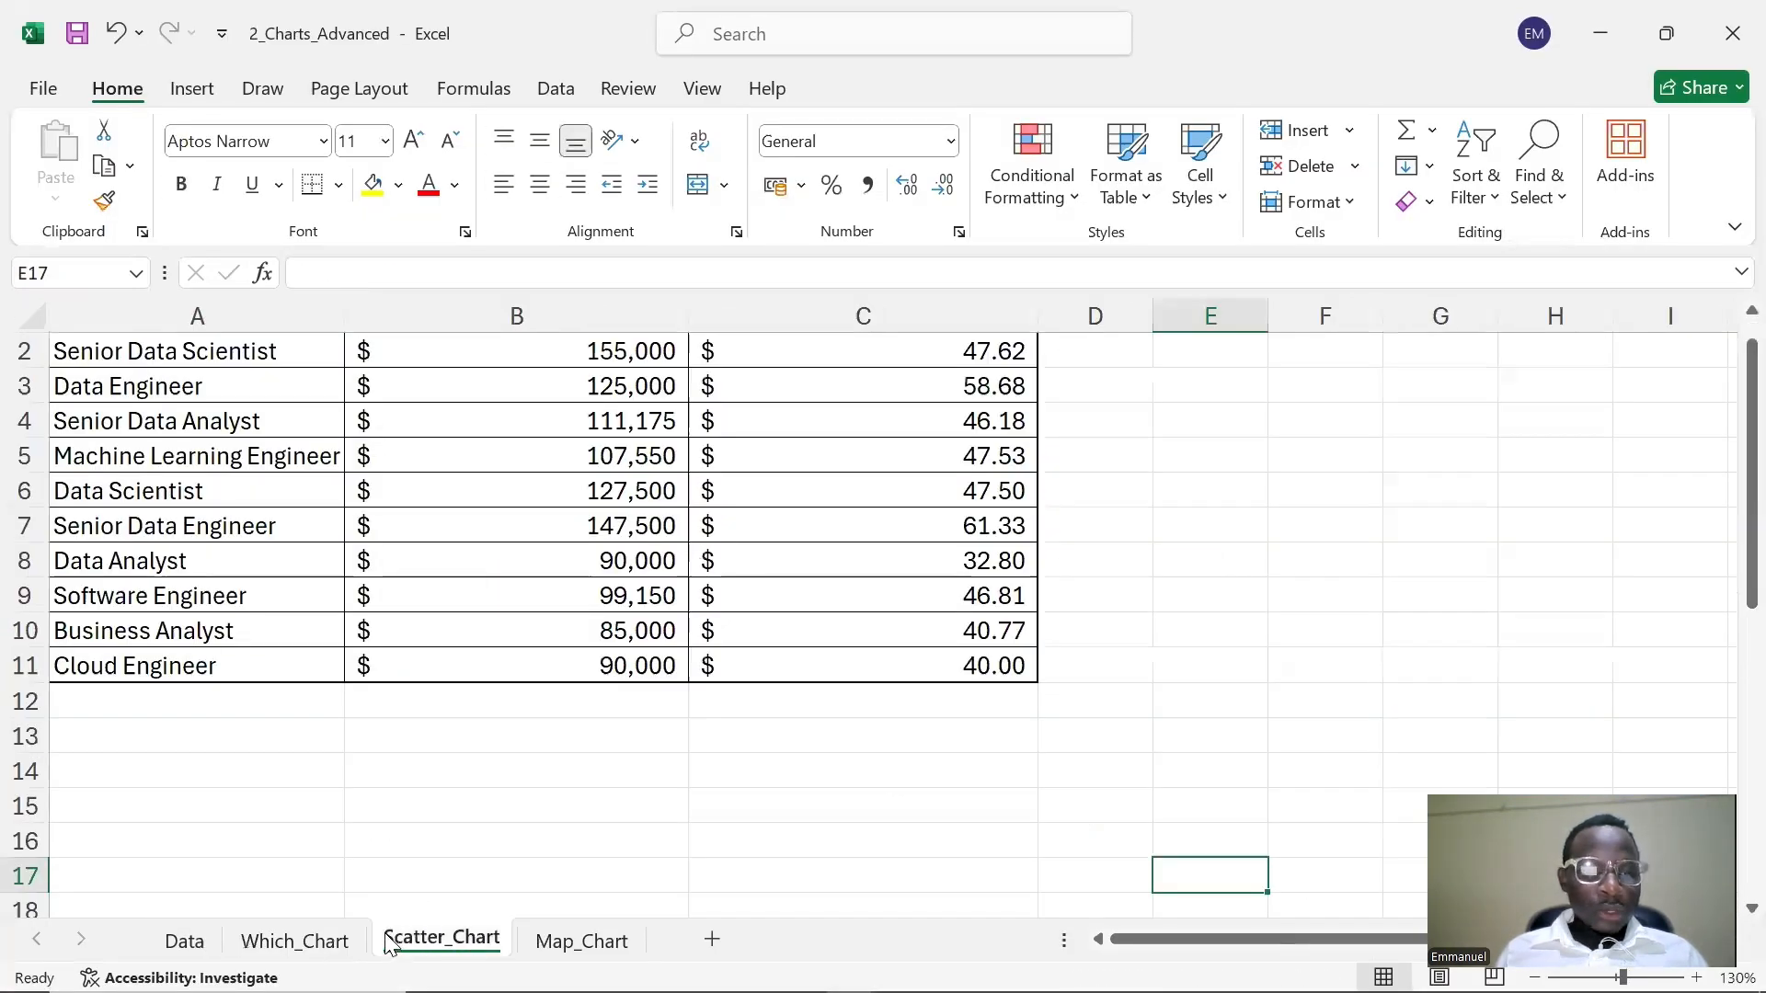
left_click(208, 948)
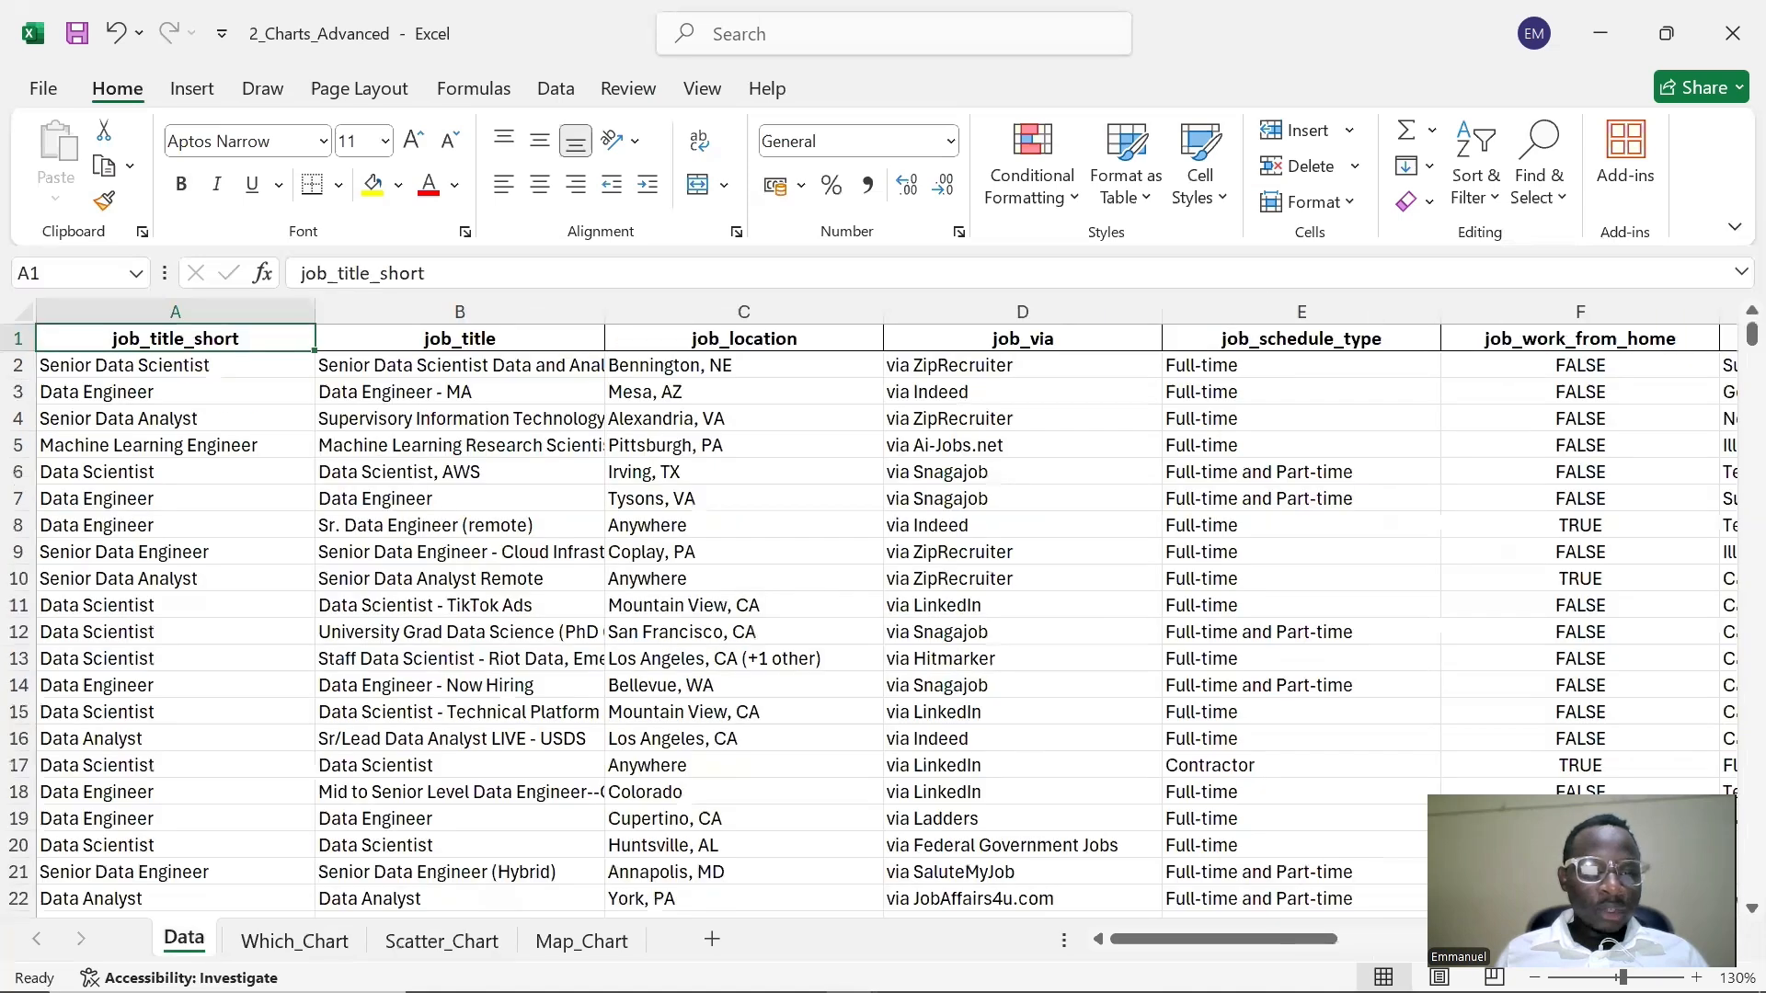
left_click(396, 947)
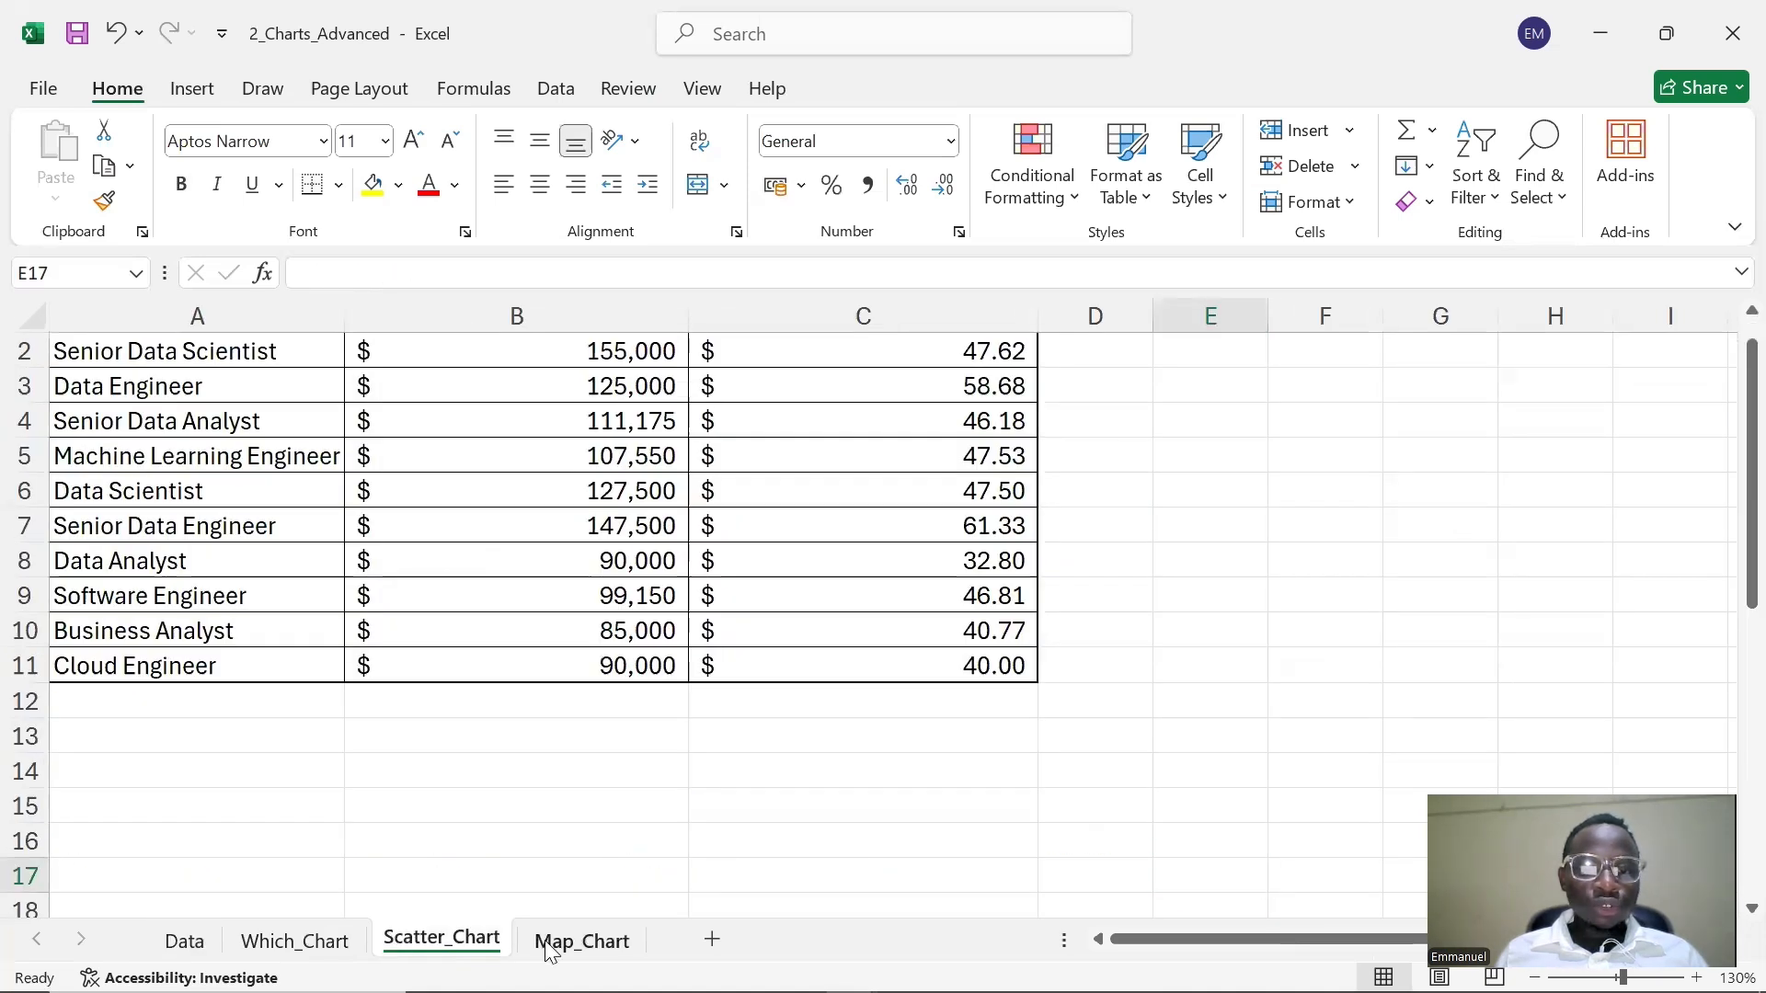
left_click(557, 947)
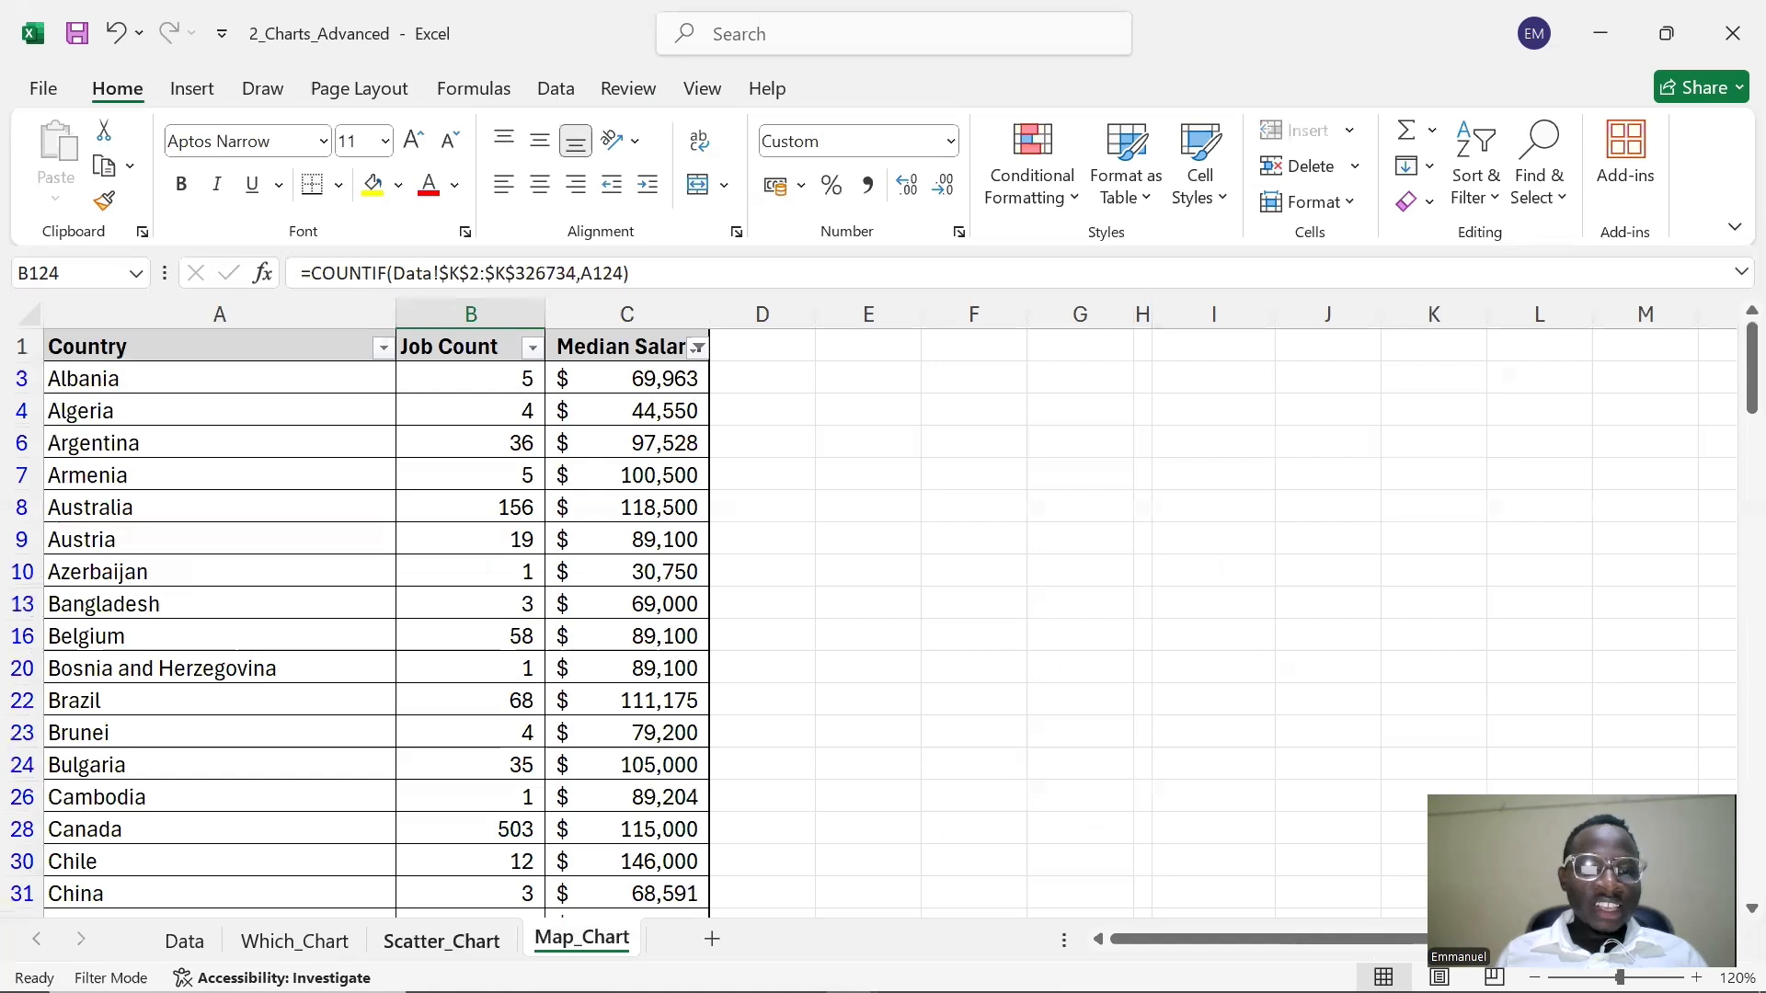
left_click(442, 942)
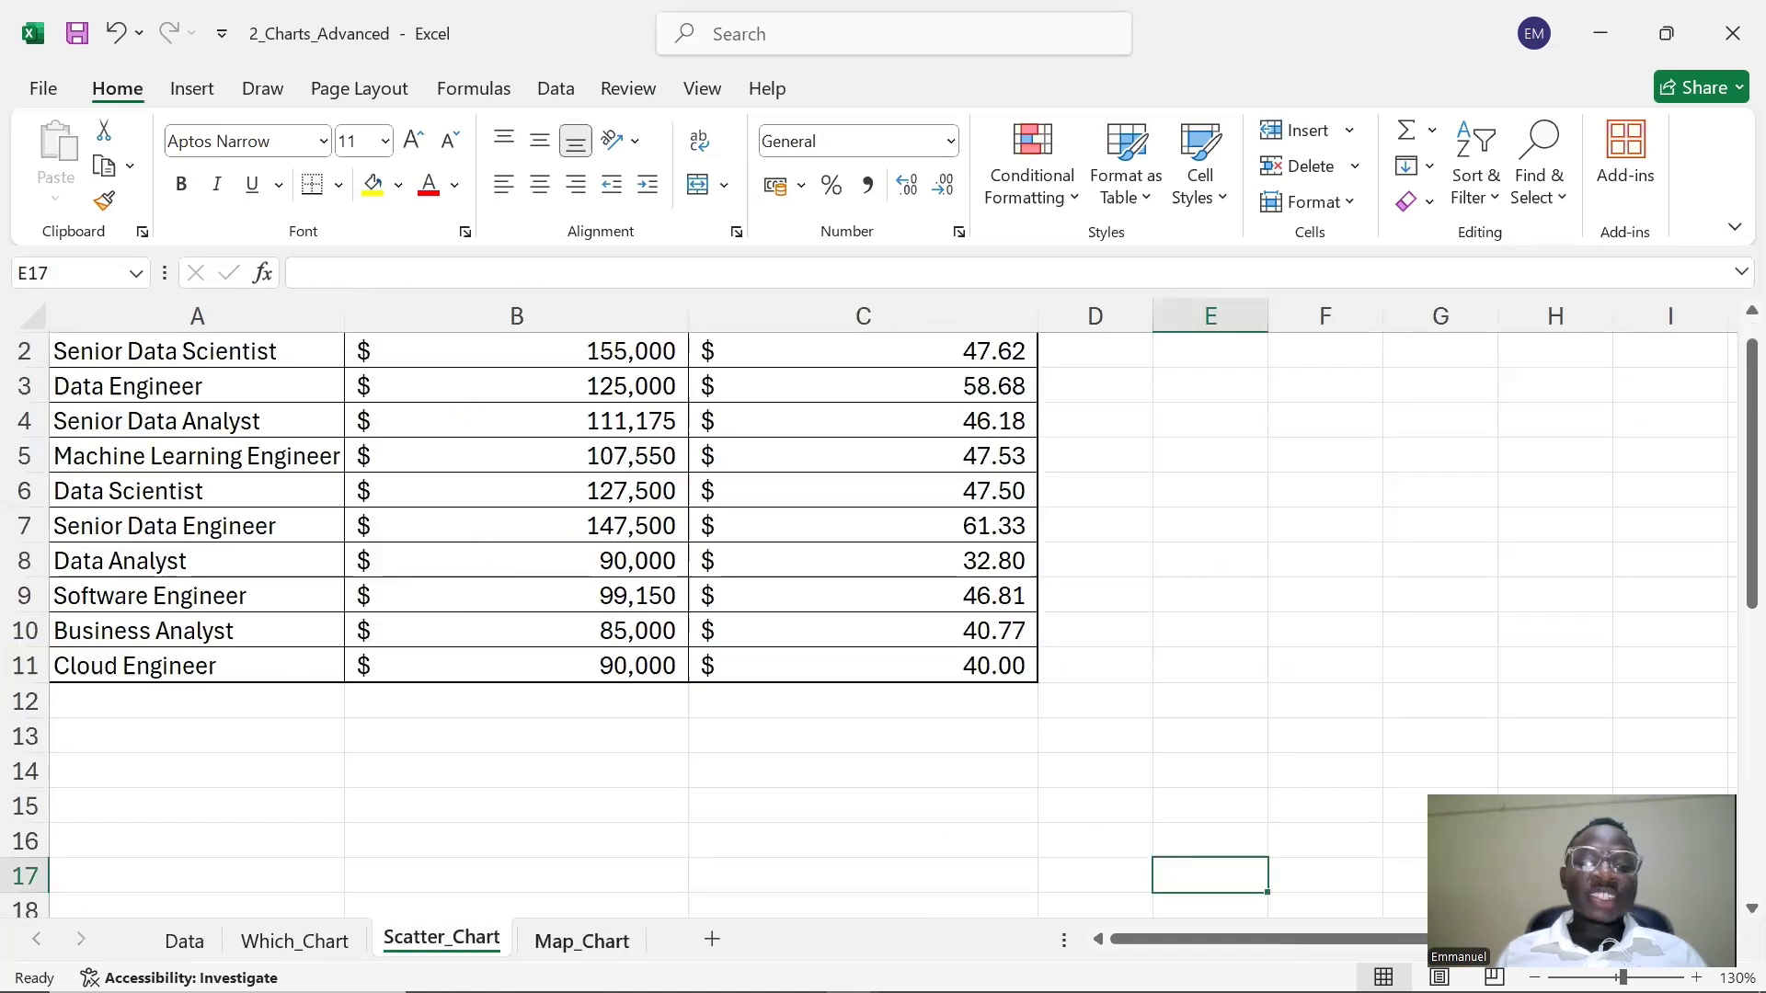
- Examine the job salary table and the example scatter charts further along the Scatter_Chart sheet
scroll(644, 588, "up", 1)
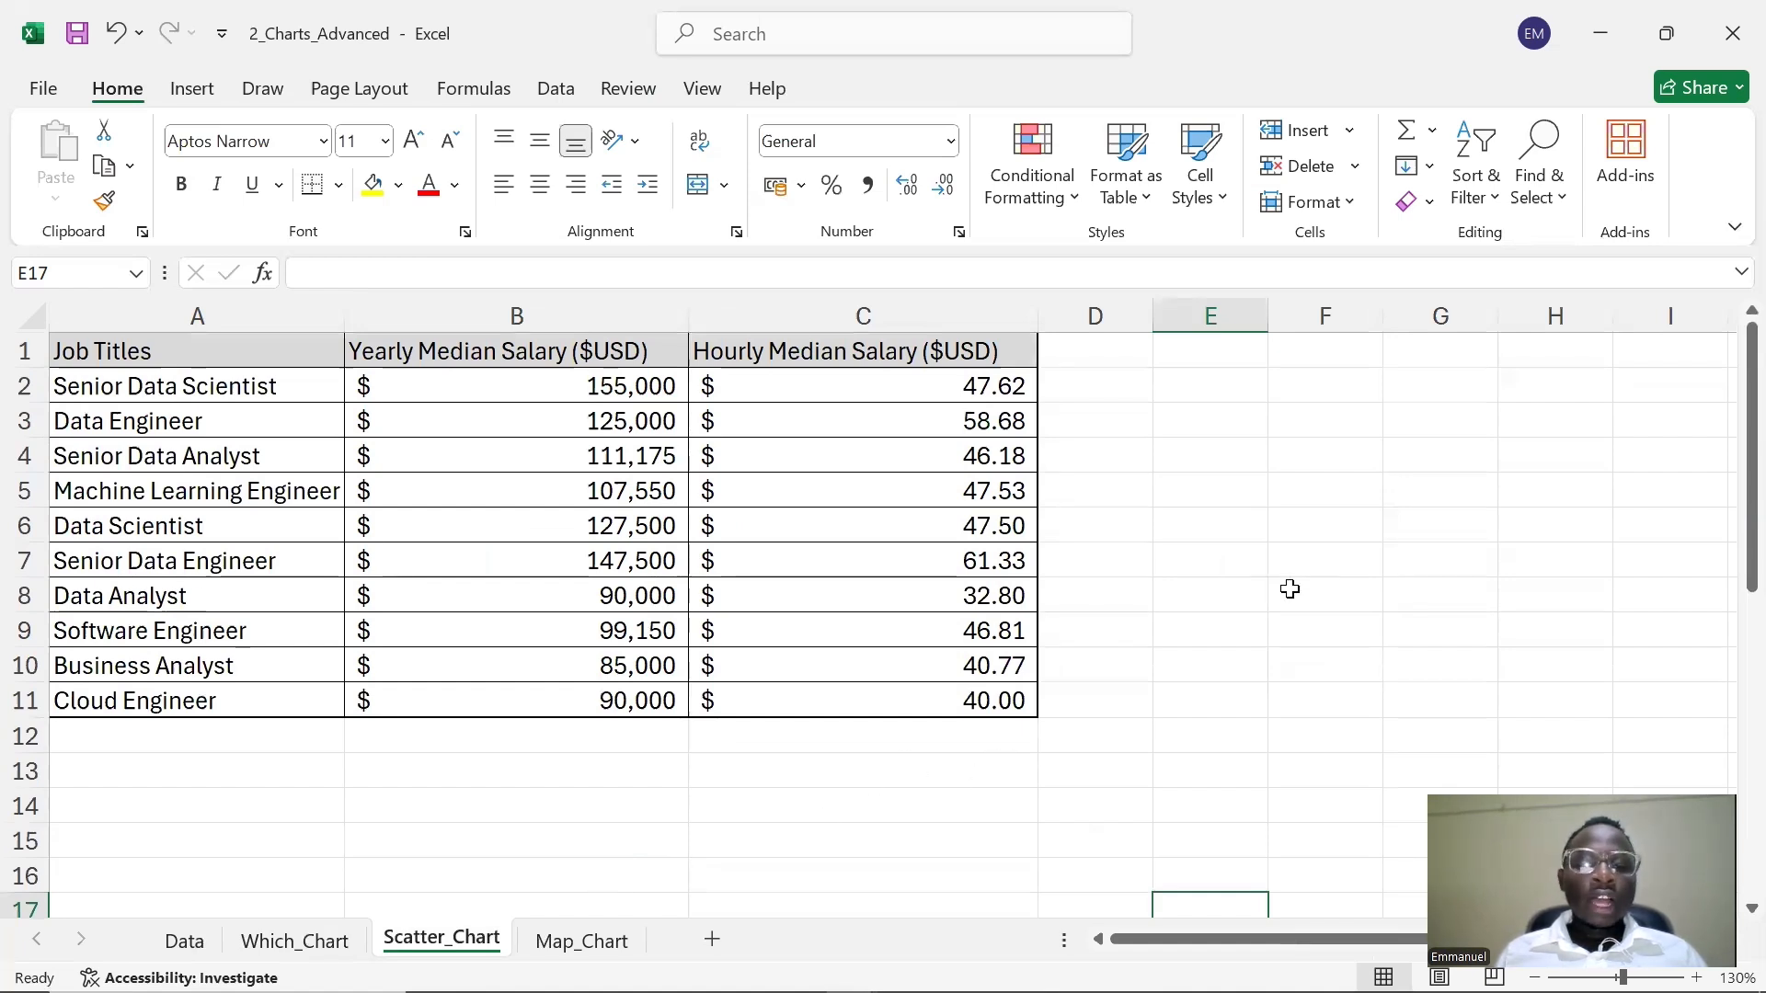
left_click(1280, 495)
left_click_drag(1132, 936, 1316, 919)
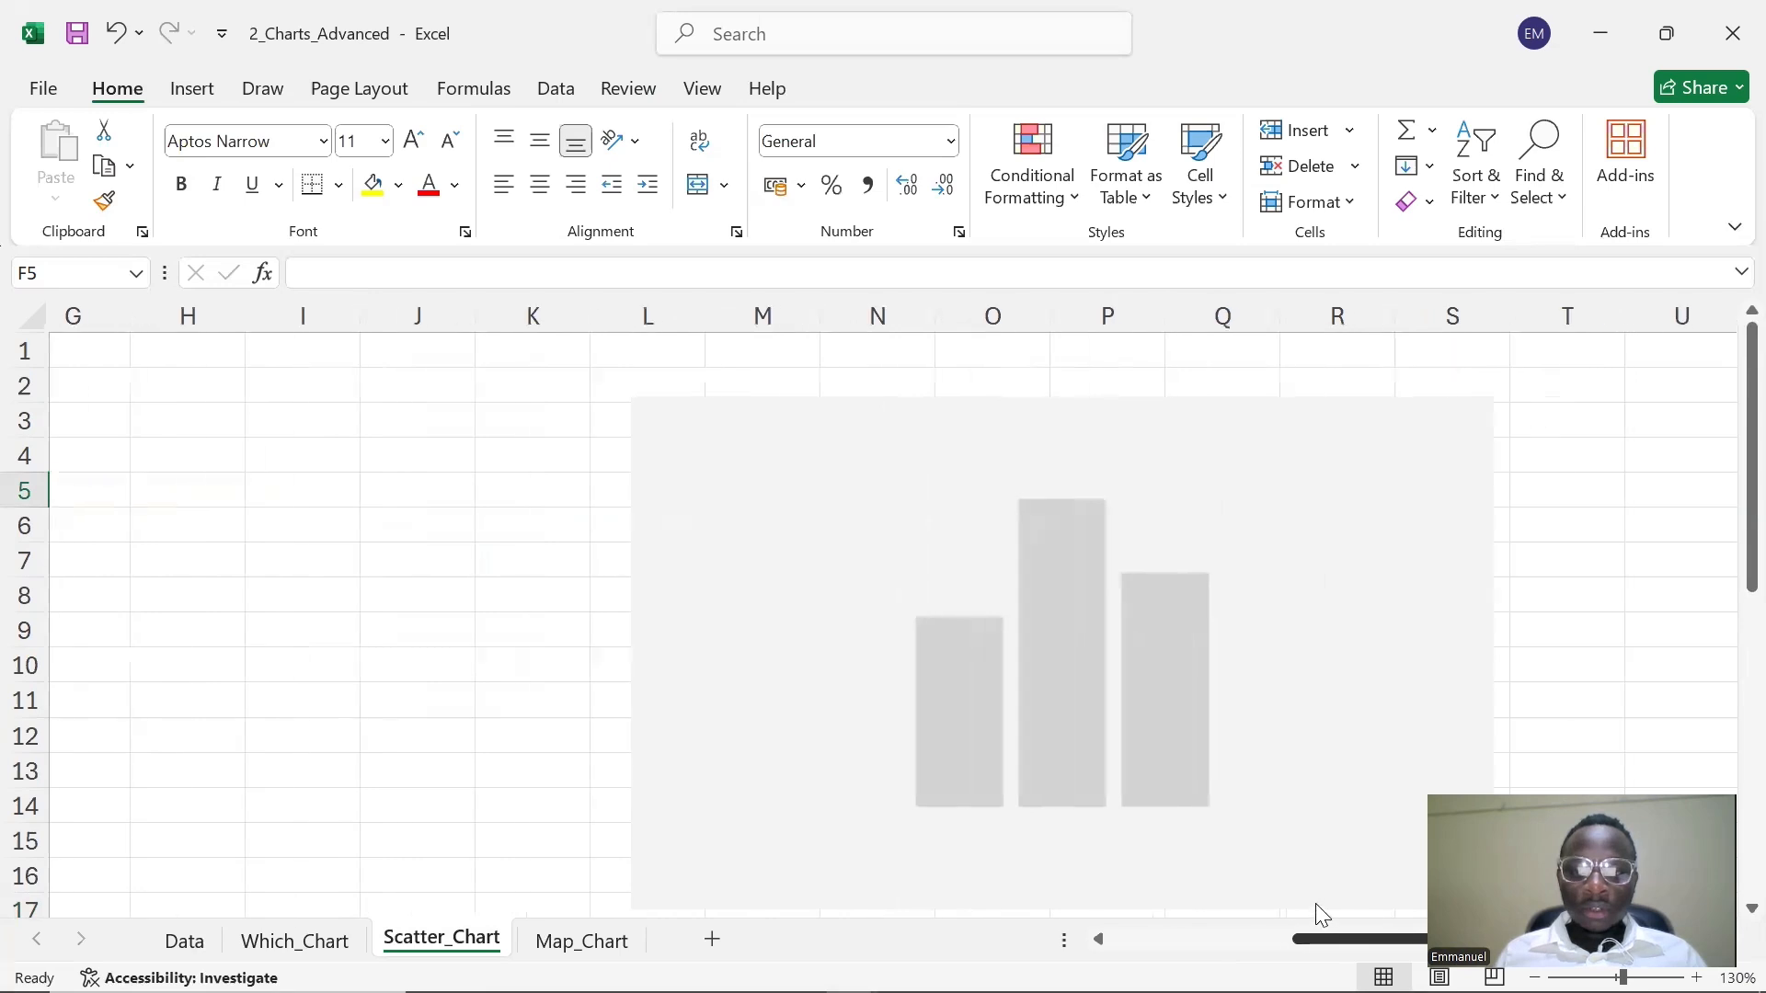
scroll(1088, 521, "down", 4)
scroll(1111, 791, "down", 4)
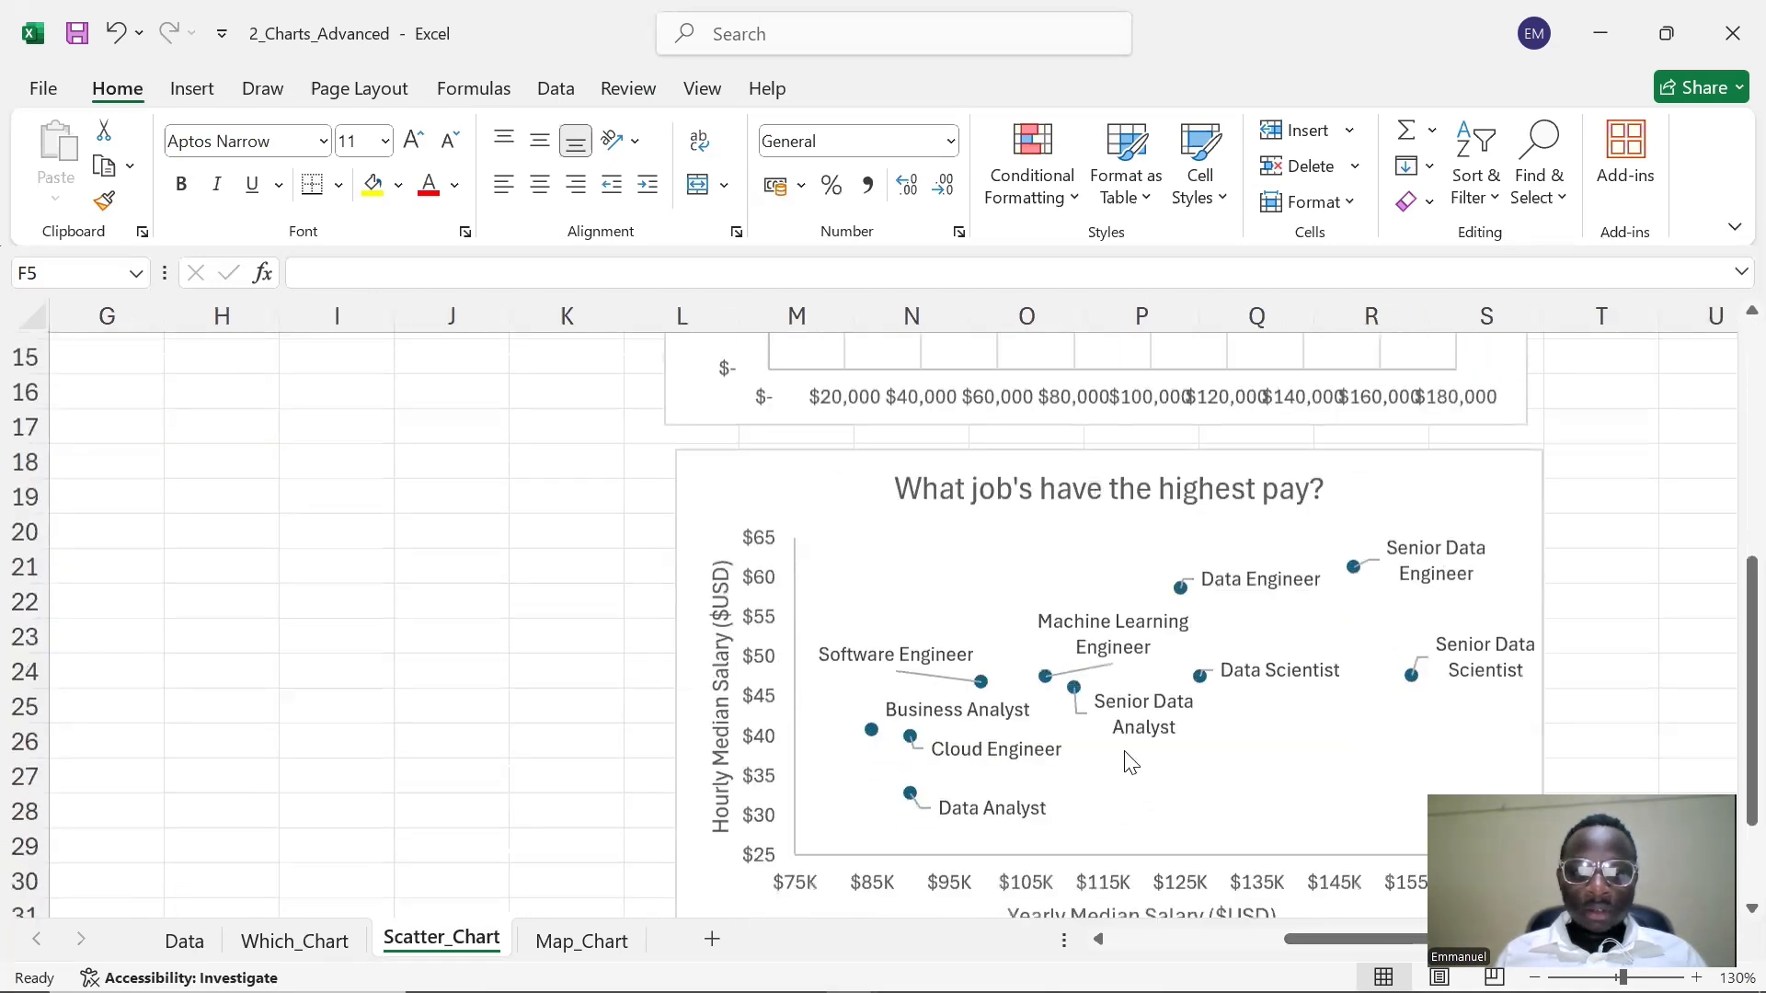
scroll(1128, 809, "up", 5)
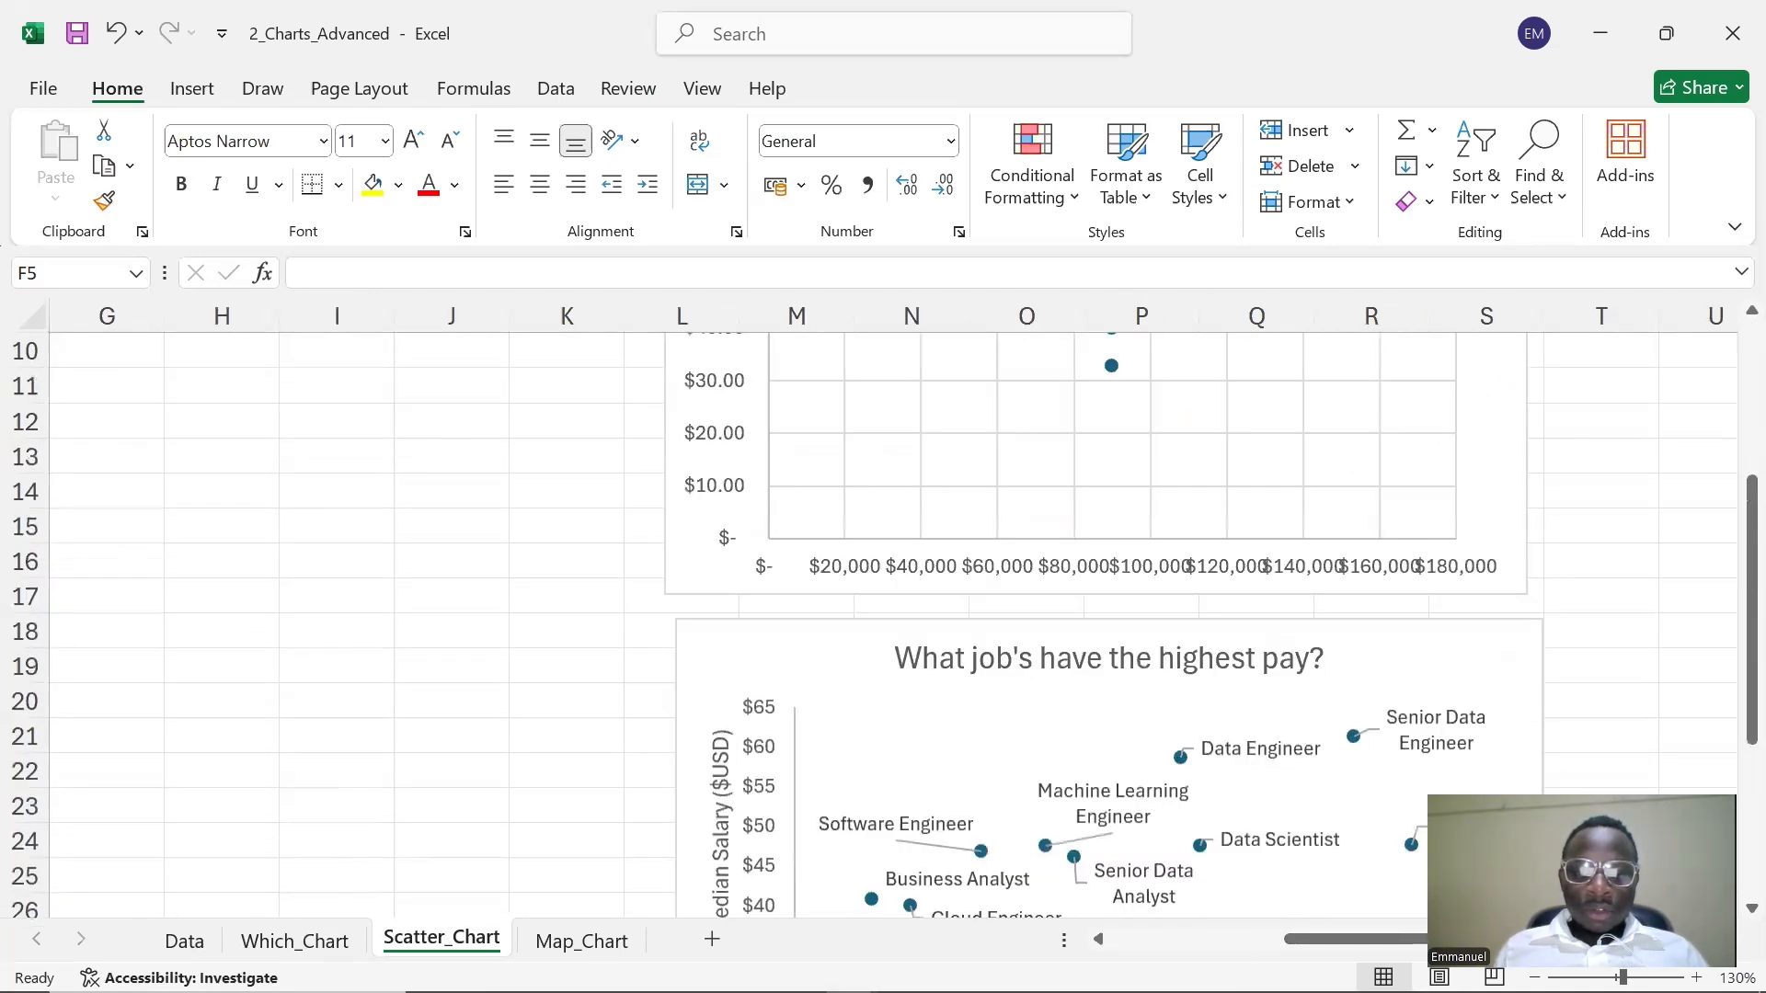
left_click_drag(1324, 939, 1187, 941)
scroll(1147, 714, "up", 3)
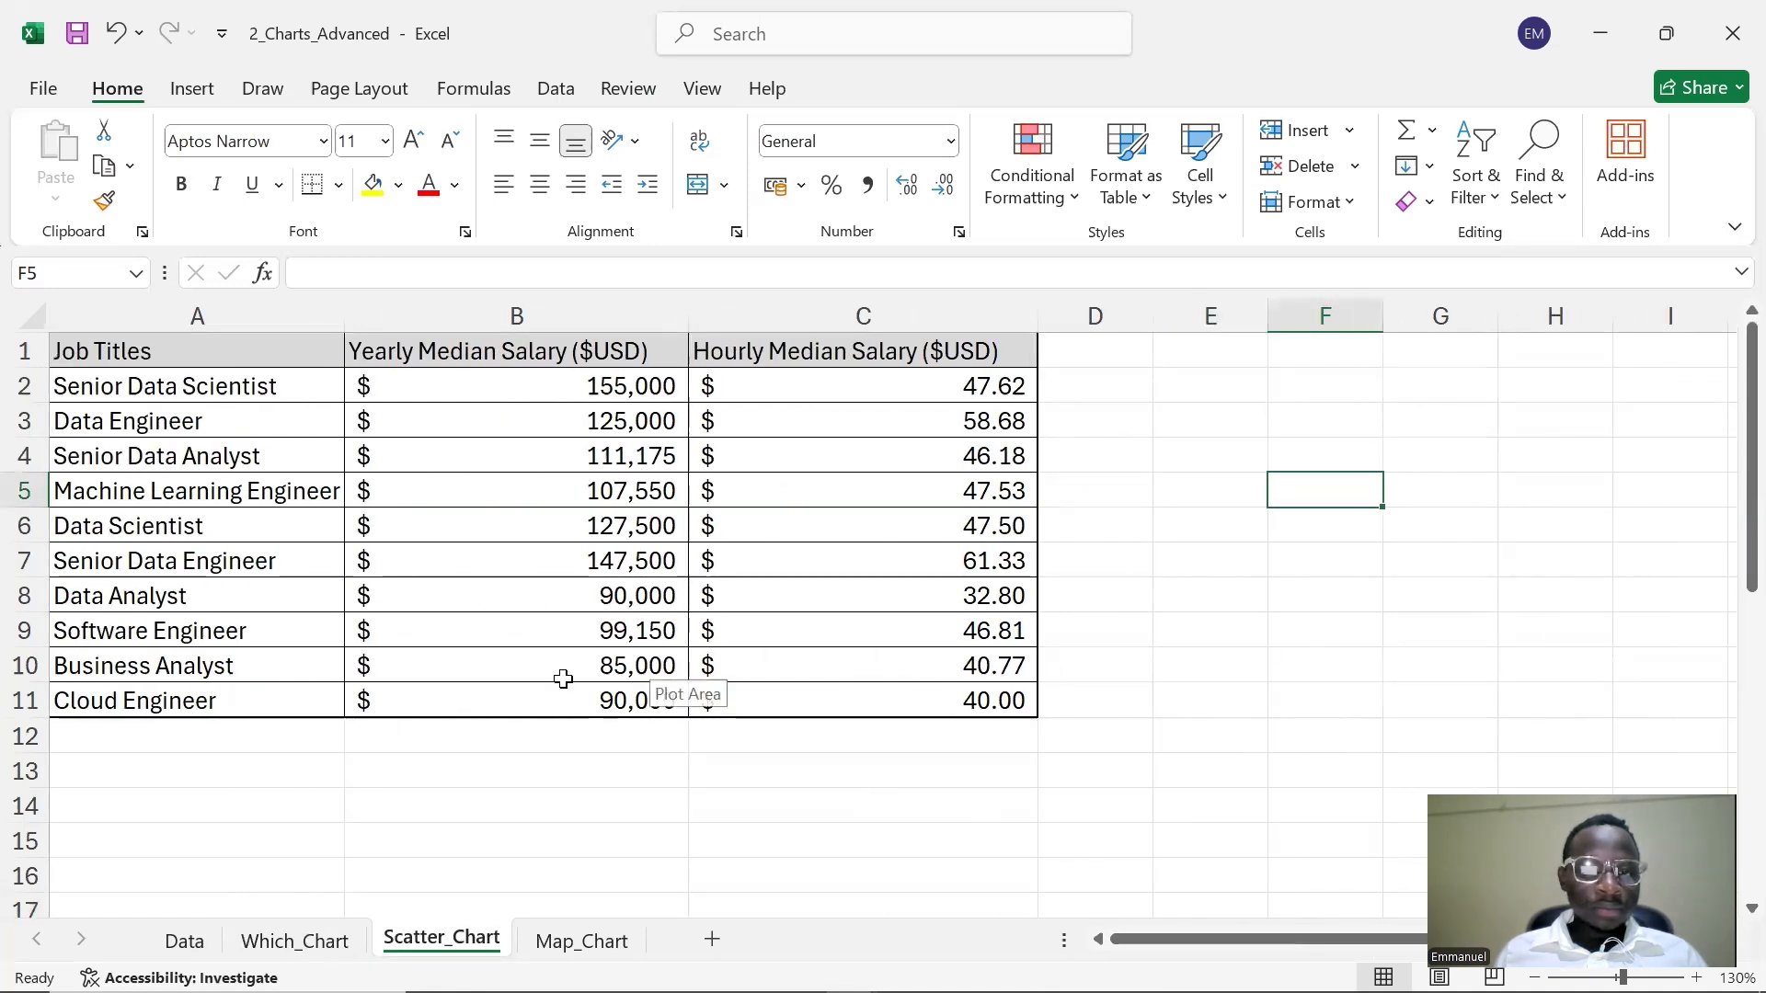
- Insert the recommended Scatter chart from the job titles, yearly and hourly median salary data in A1:C11
left_click_drag(152, 354, 815, 701)
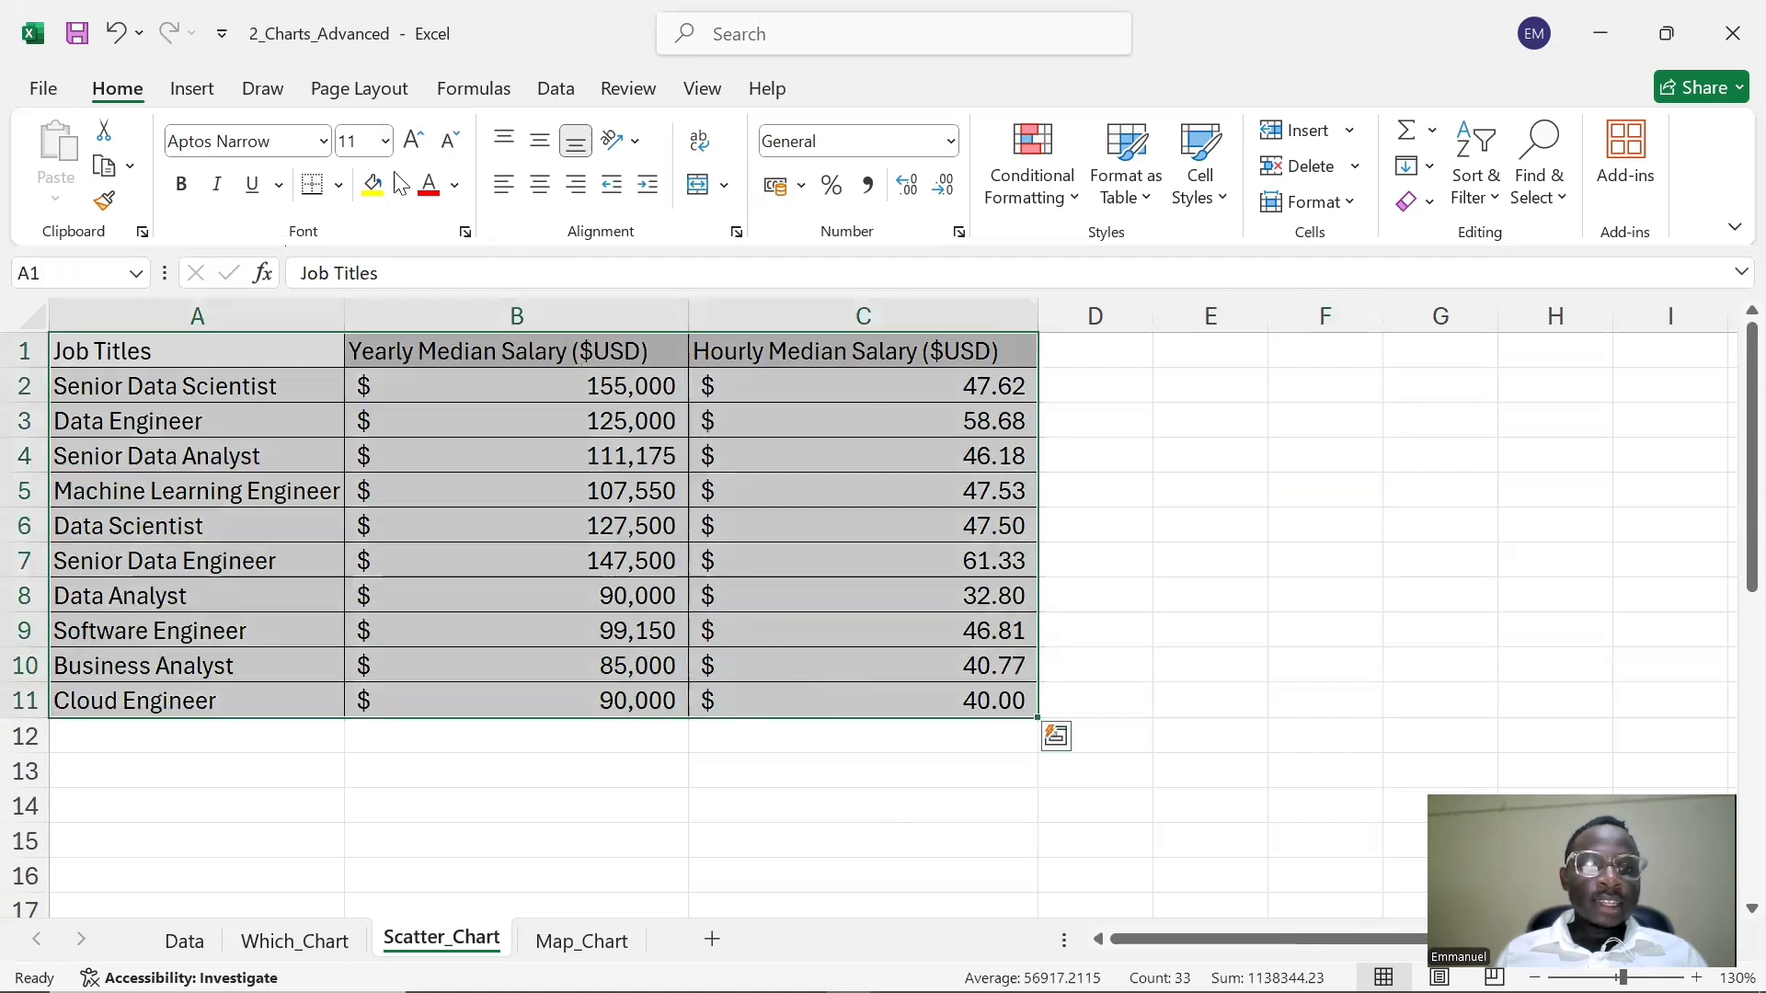
left_click(191, 88)
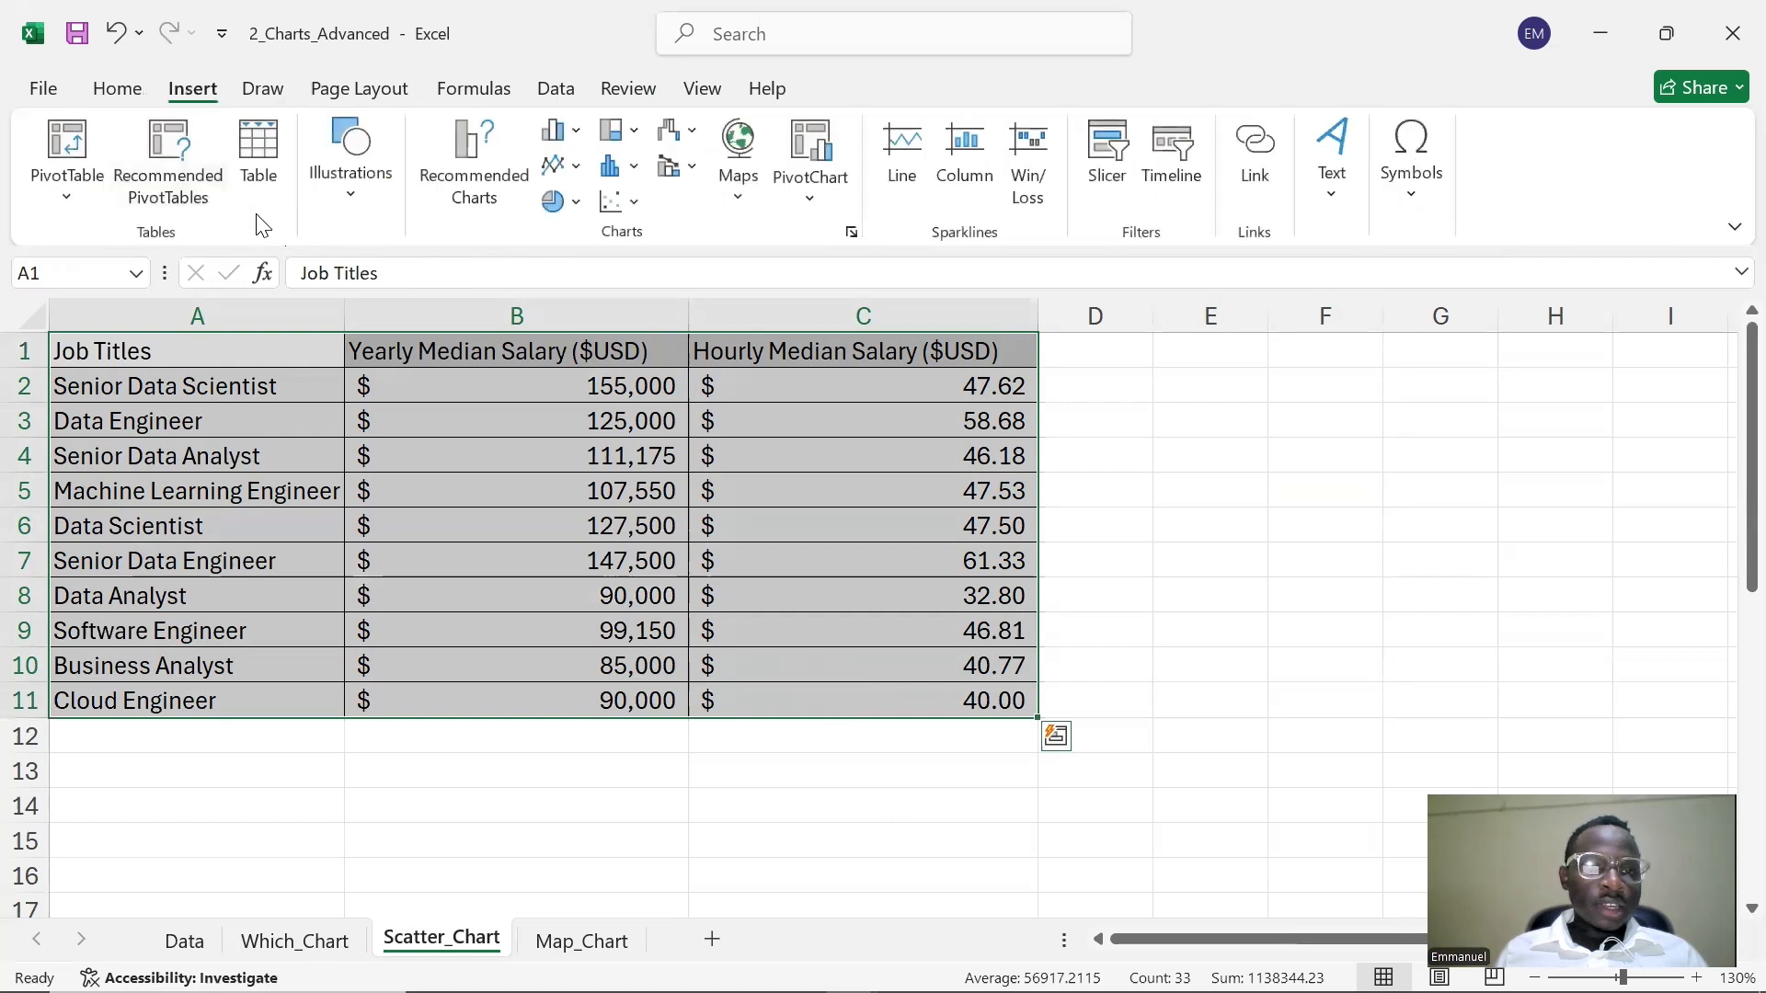
left_click(474, 175)
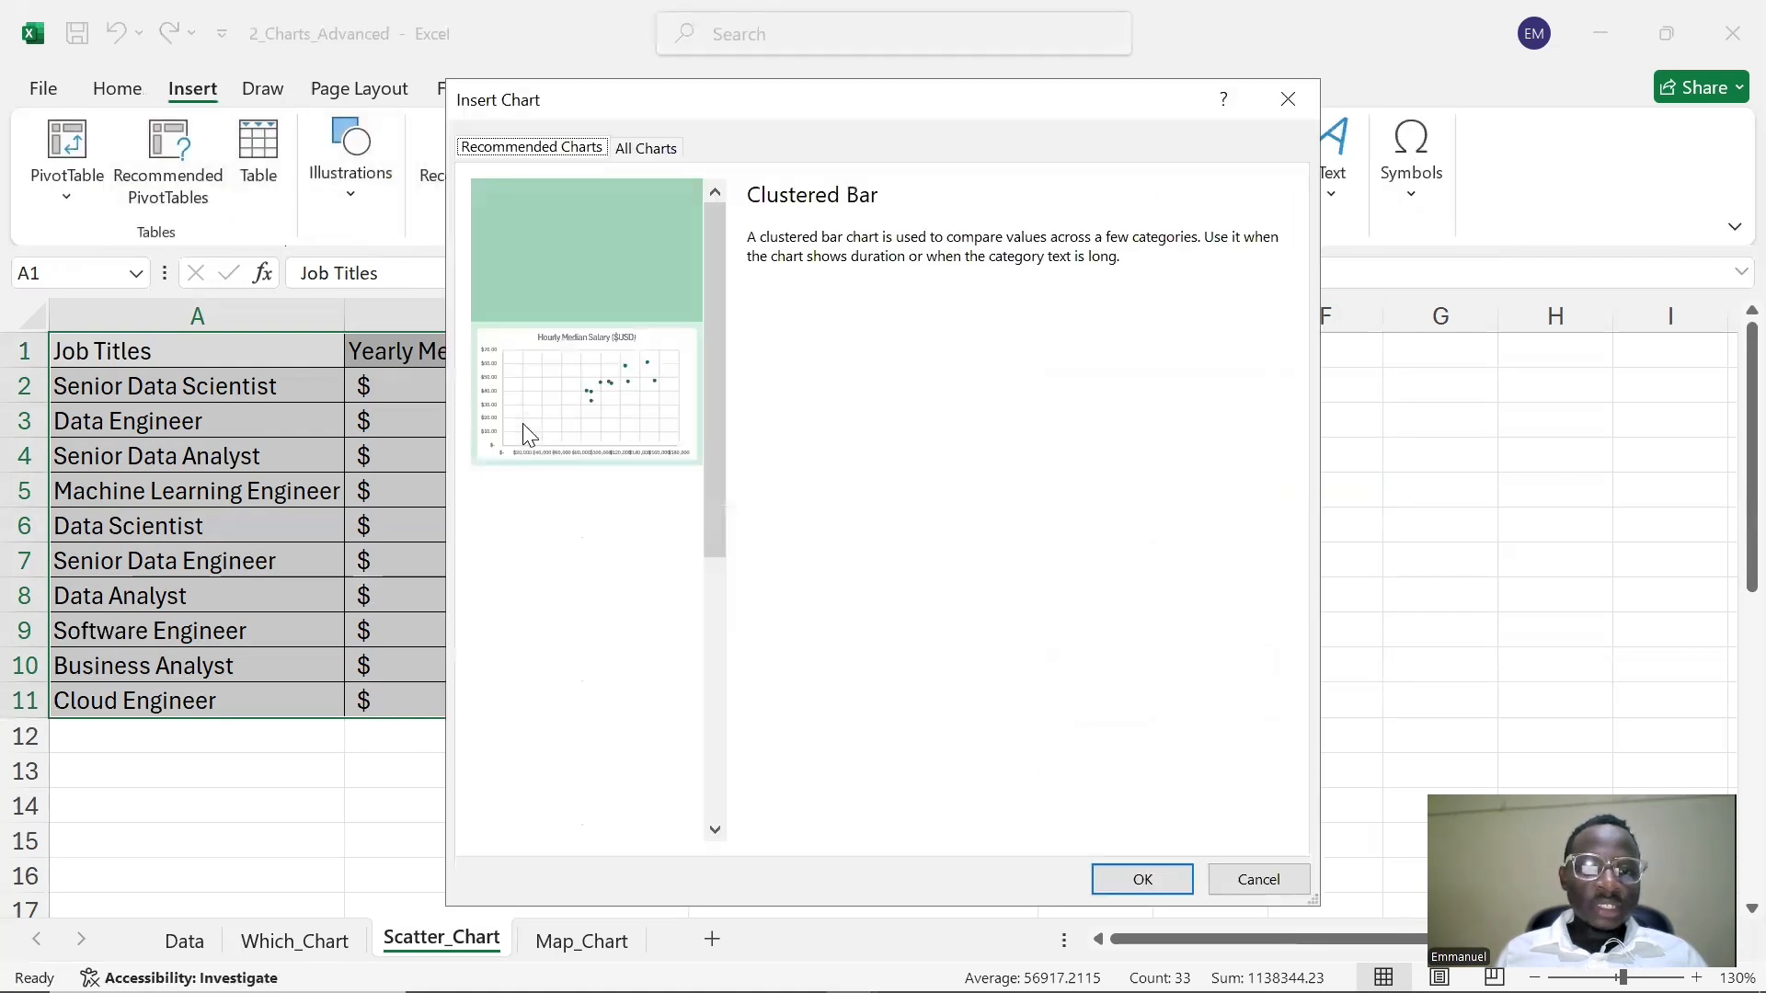
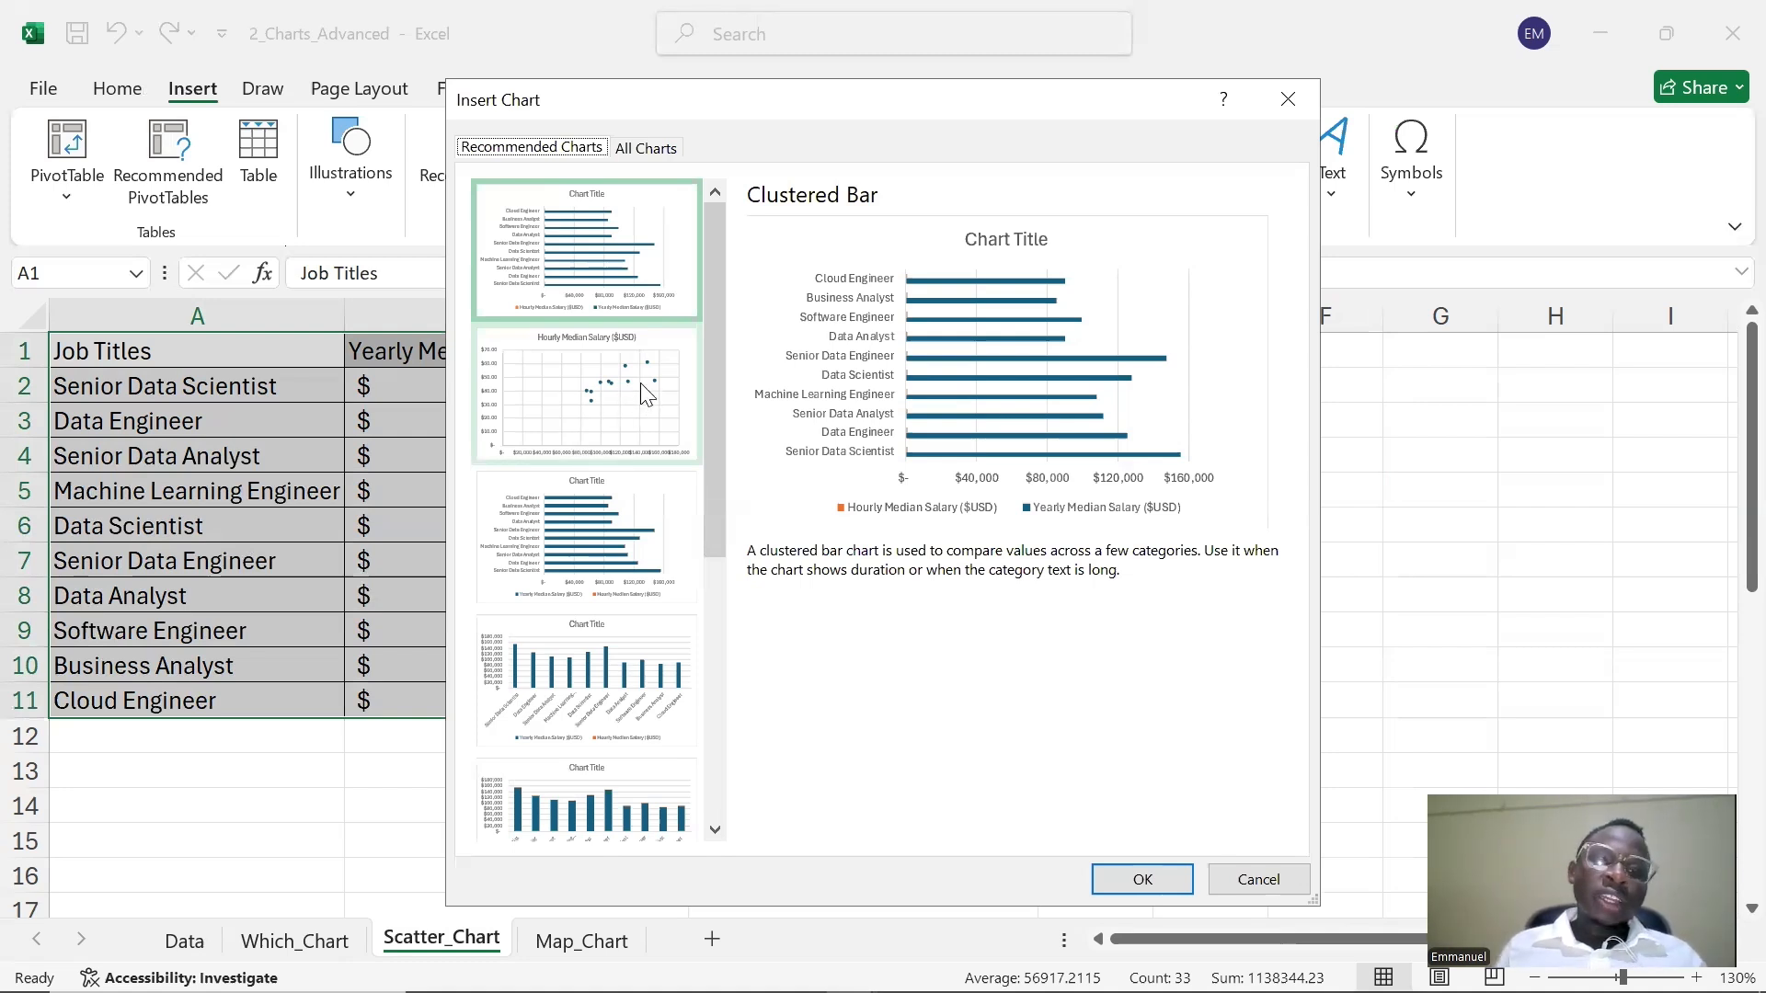
left_click(577, 409)
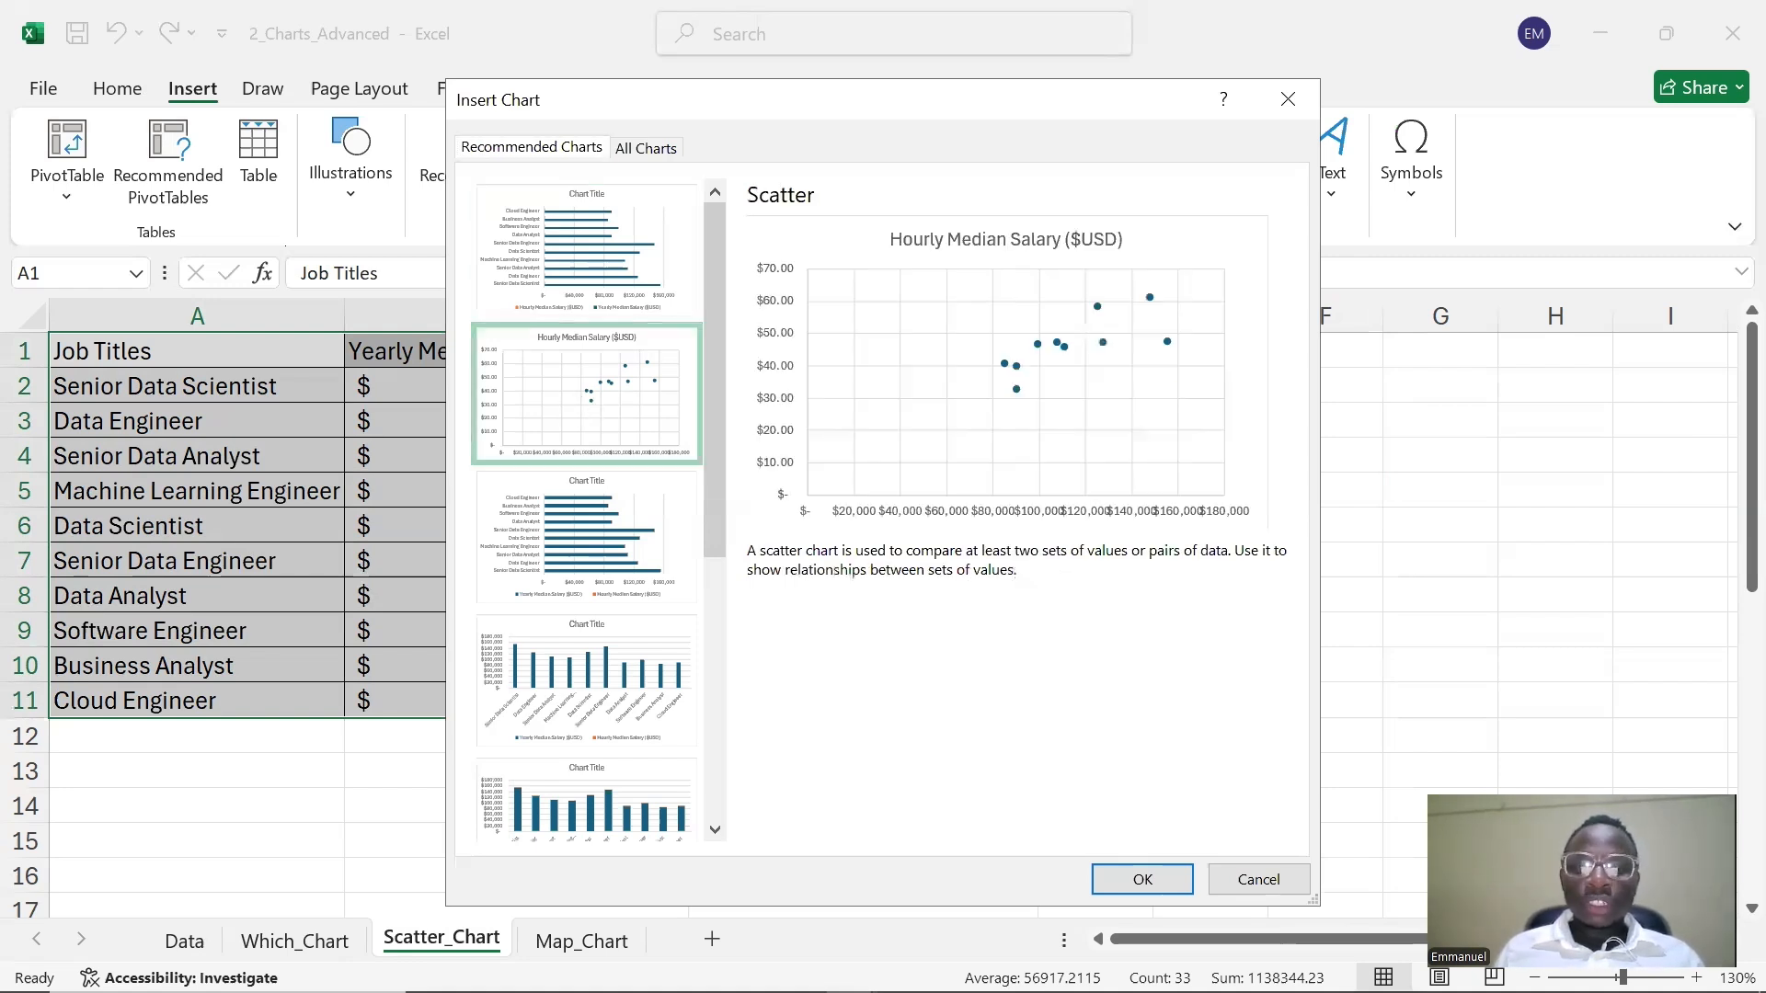
left_click(1146, 879)
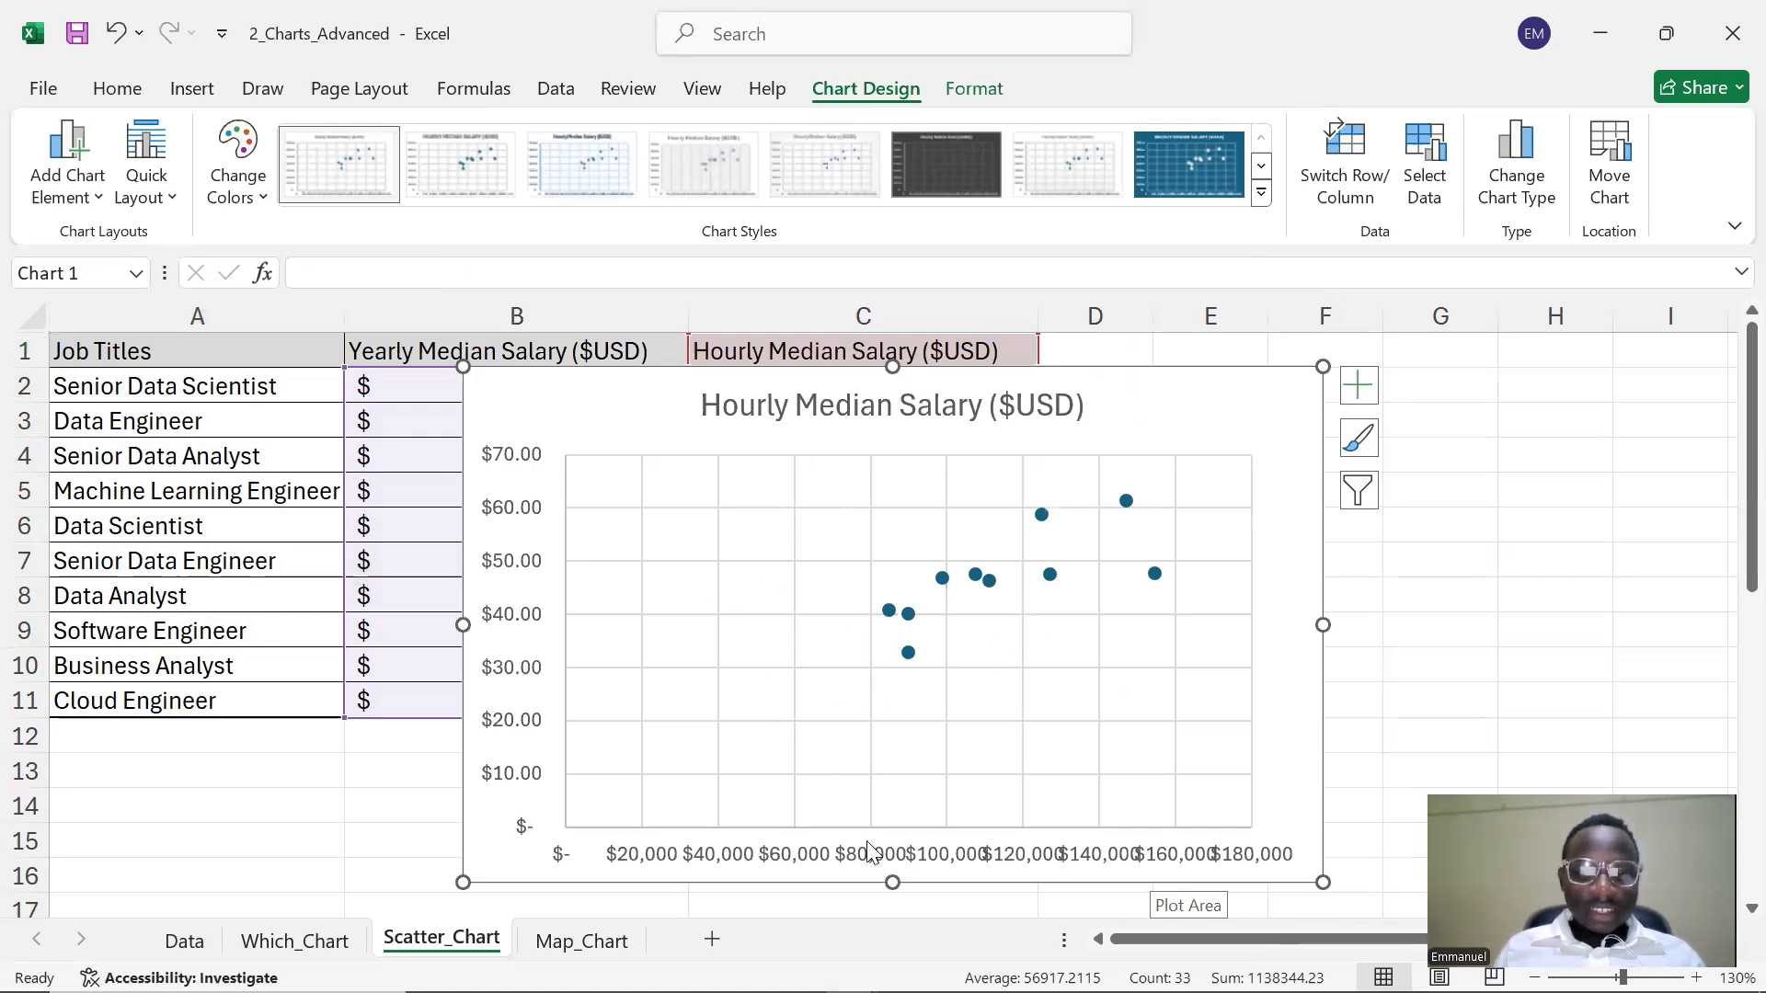
left_click(709, 860)
double_click(706, 855)
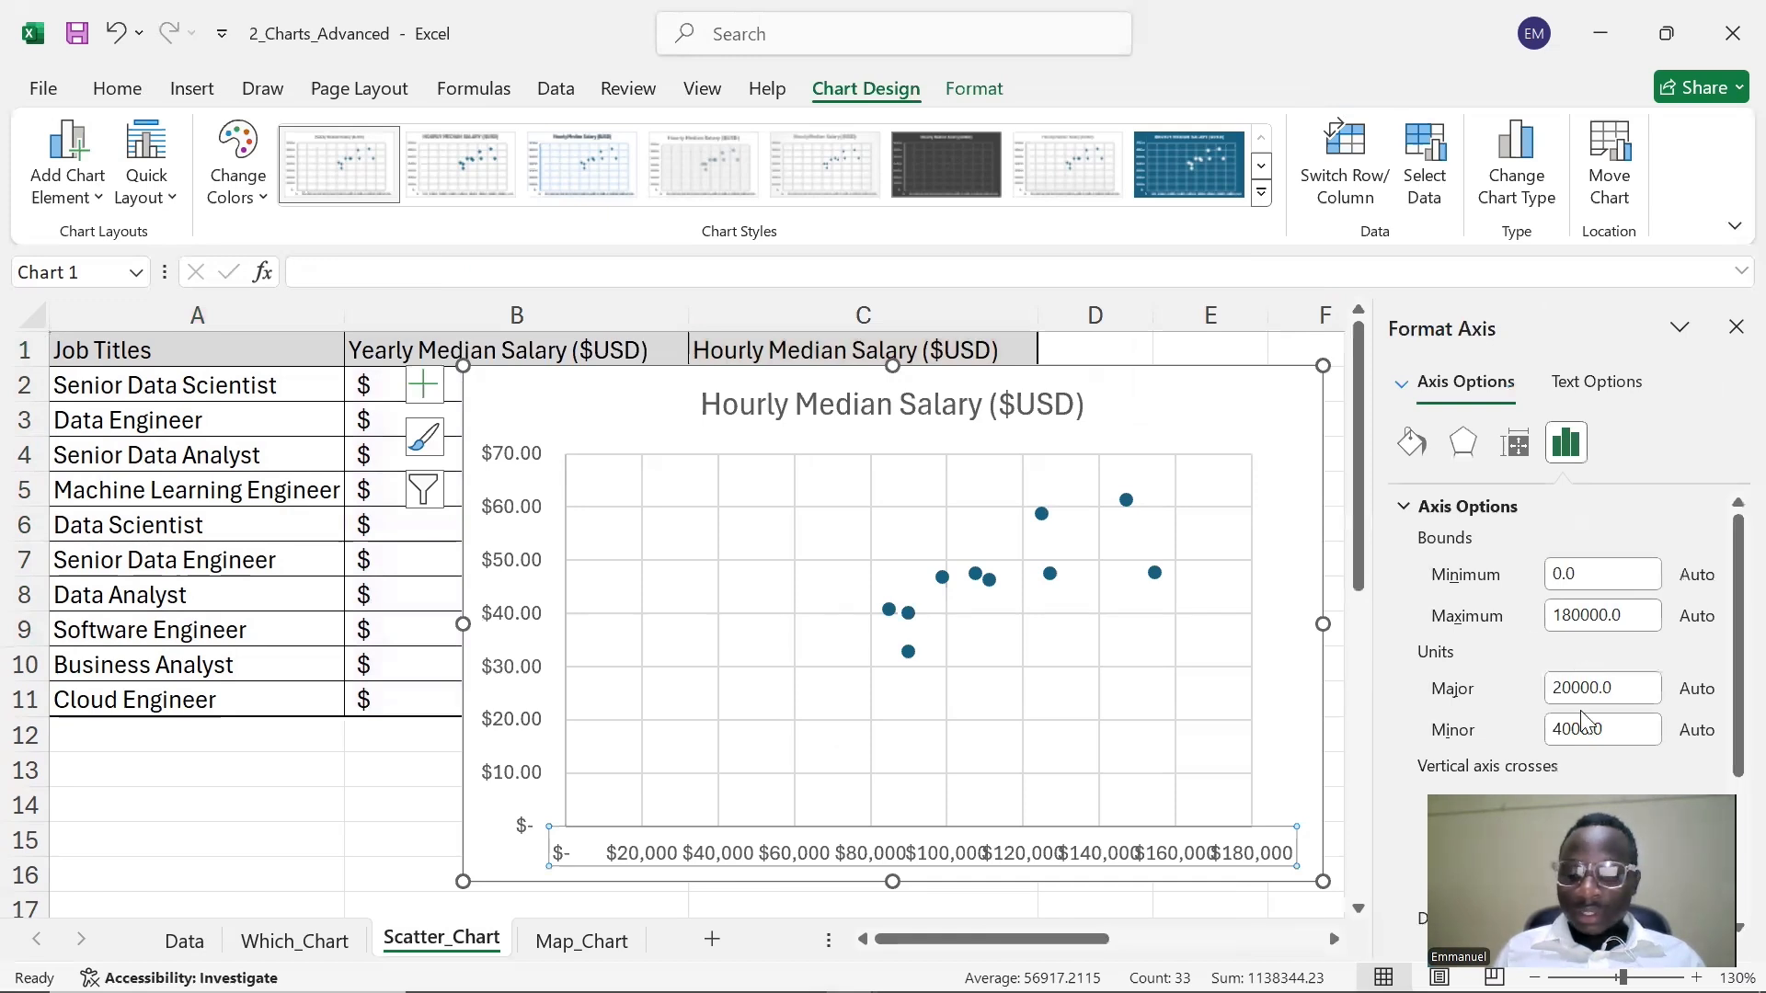
left_click(1155, 565)
left_click(1155, 572)
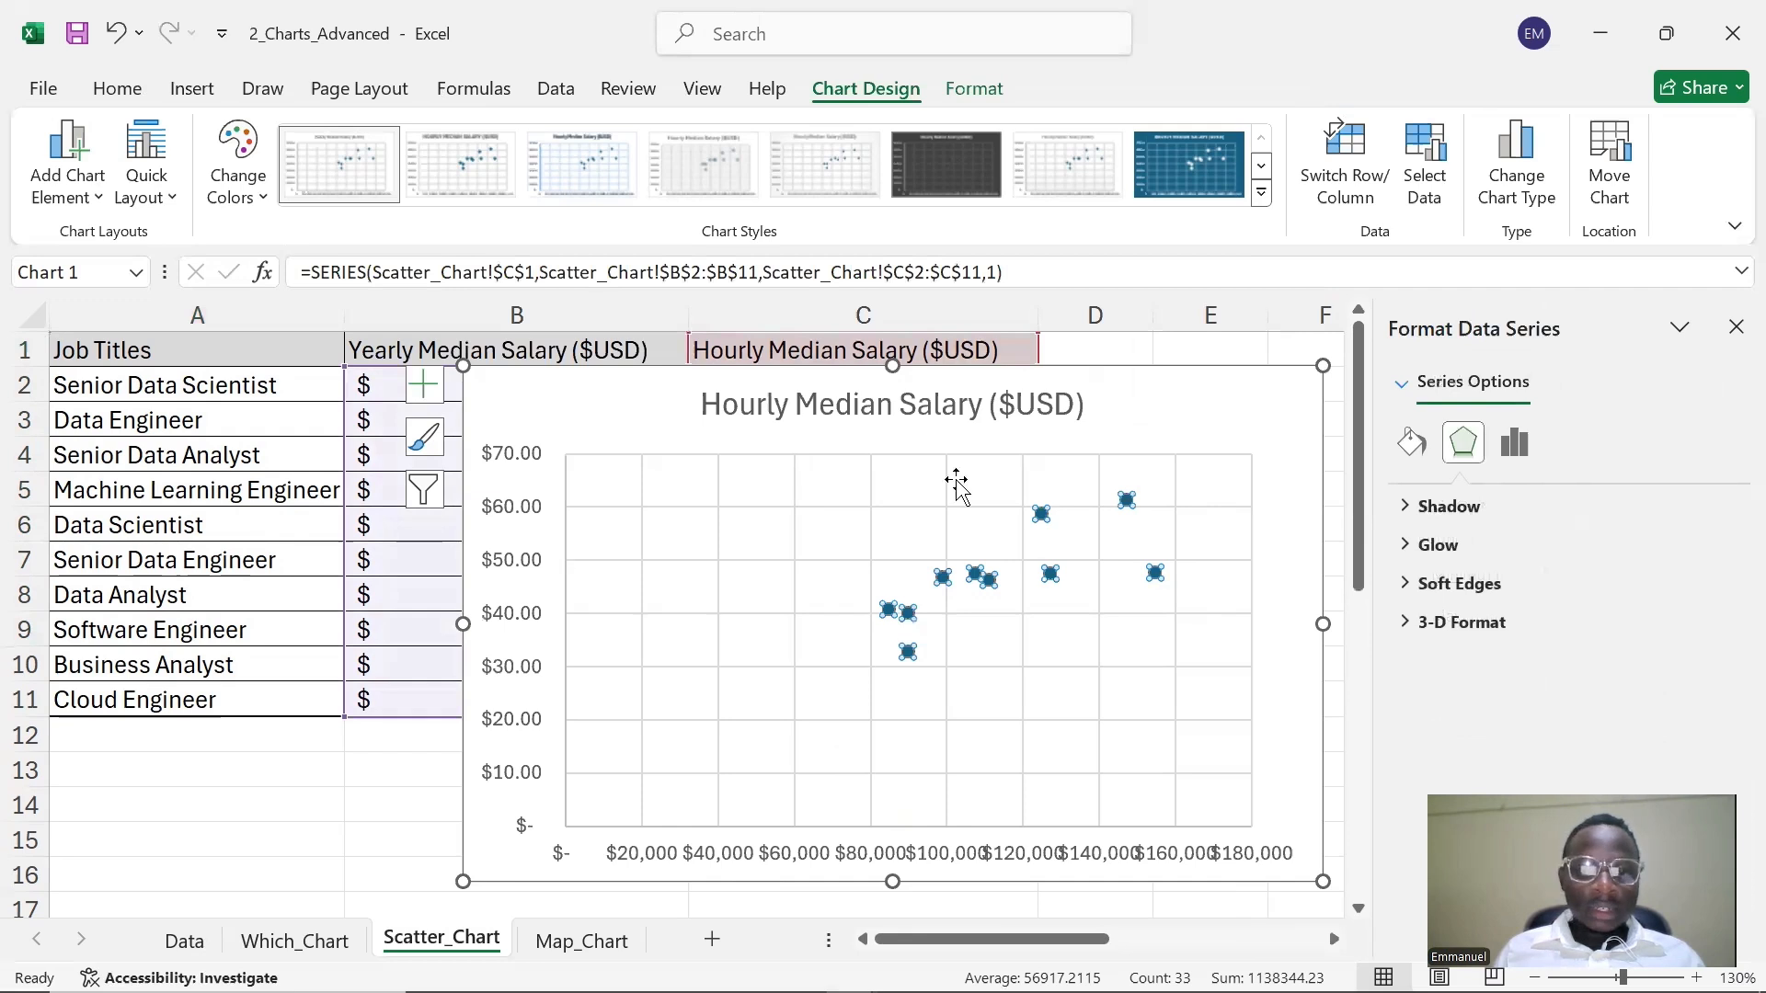
left_click(1229, 426)
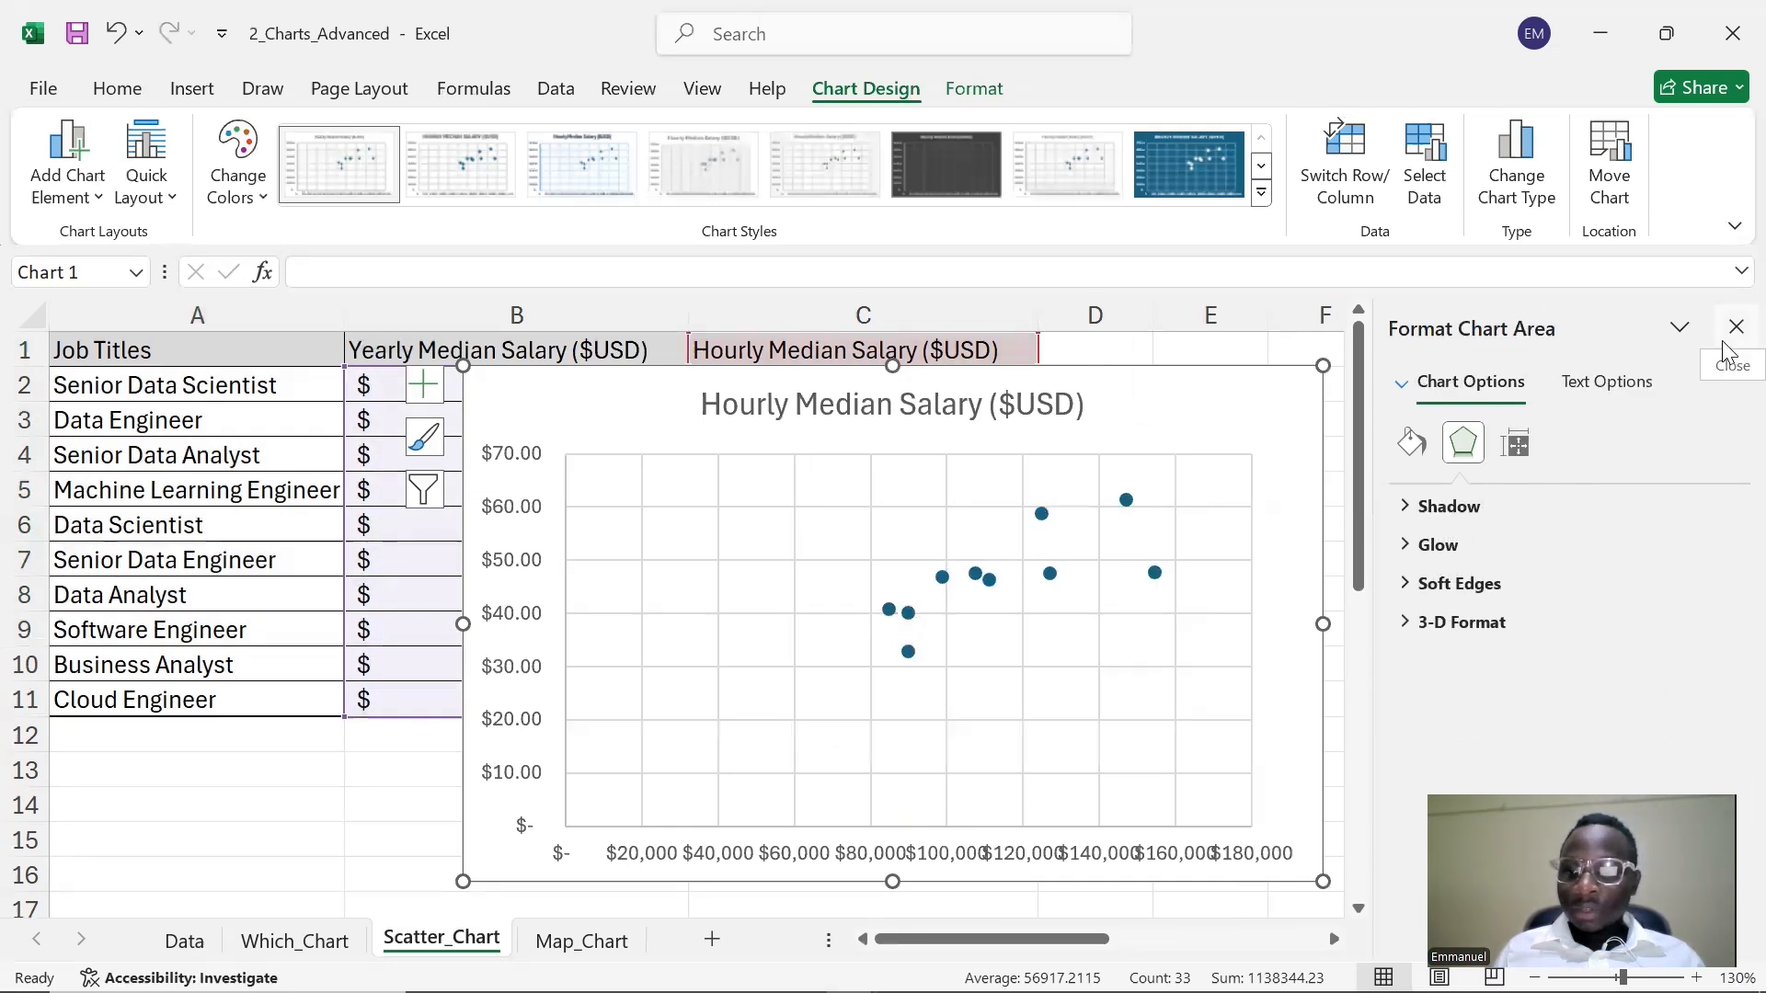
left_click(1736, 329)
- Add data labels to the scatter chart and move the $32.80 label below and left of its point
left_click(1362, 388)
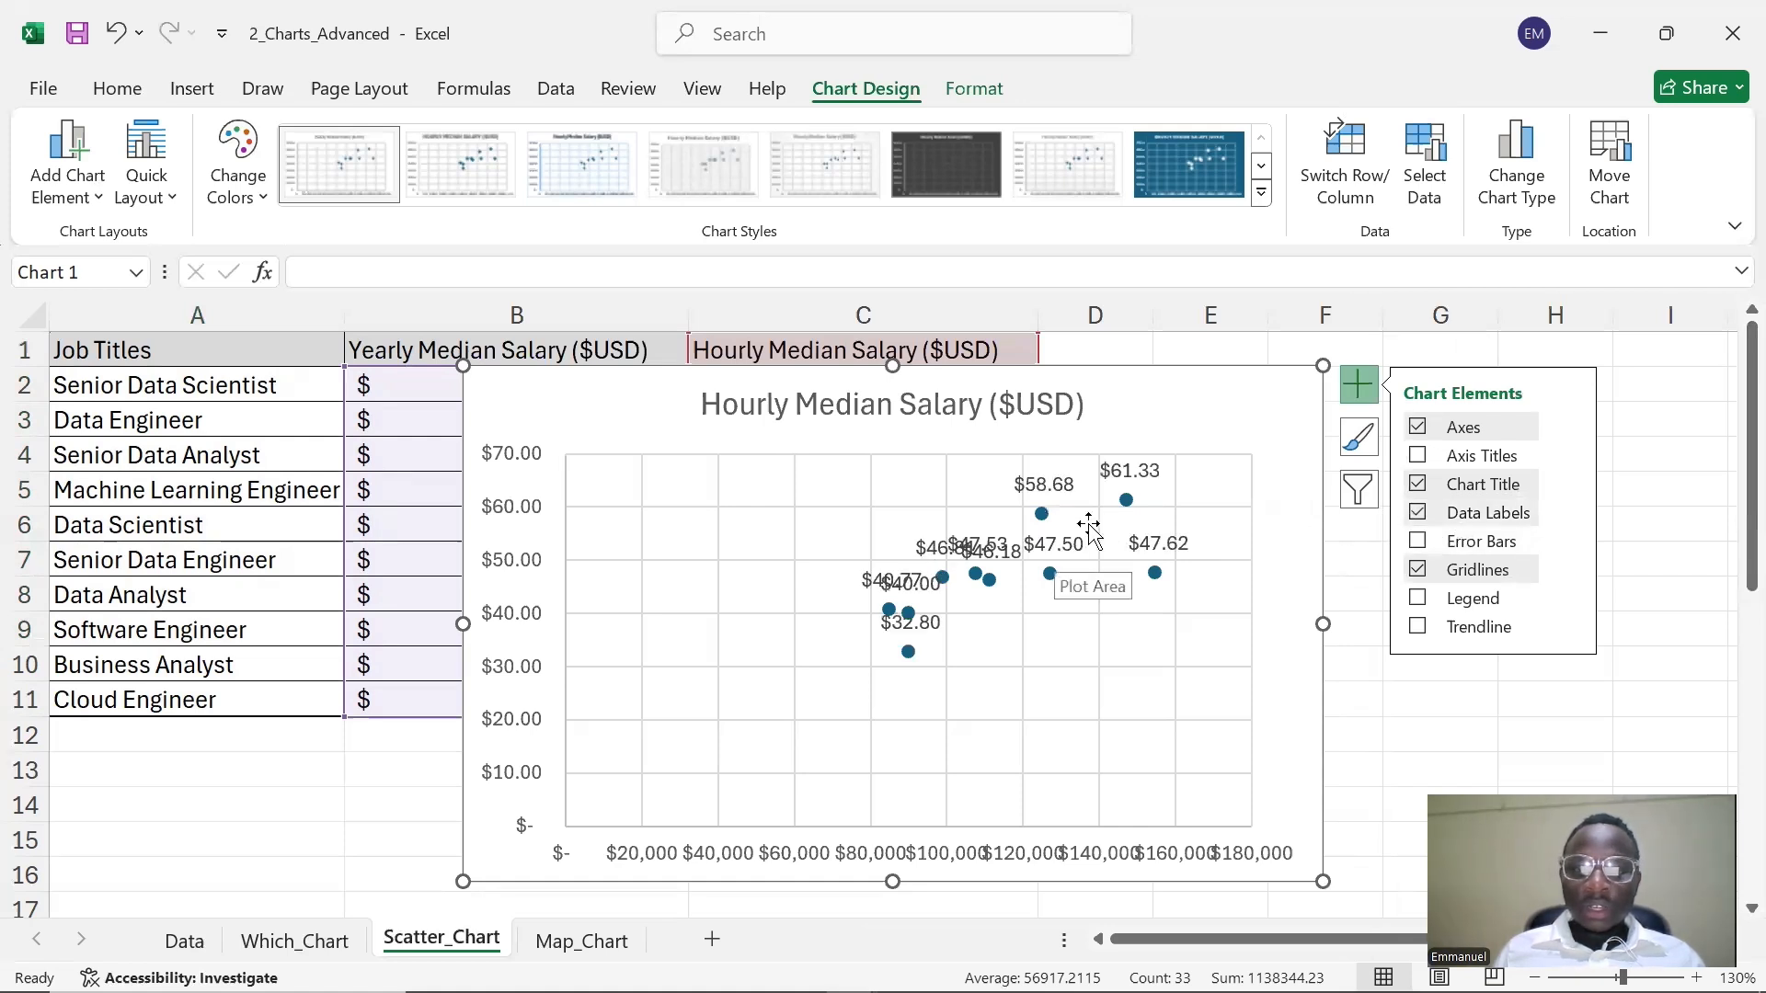
left_click(912, 627)
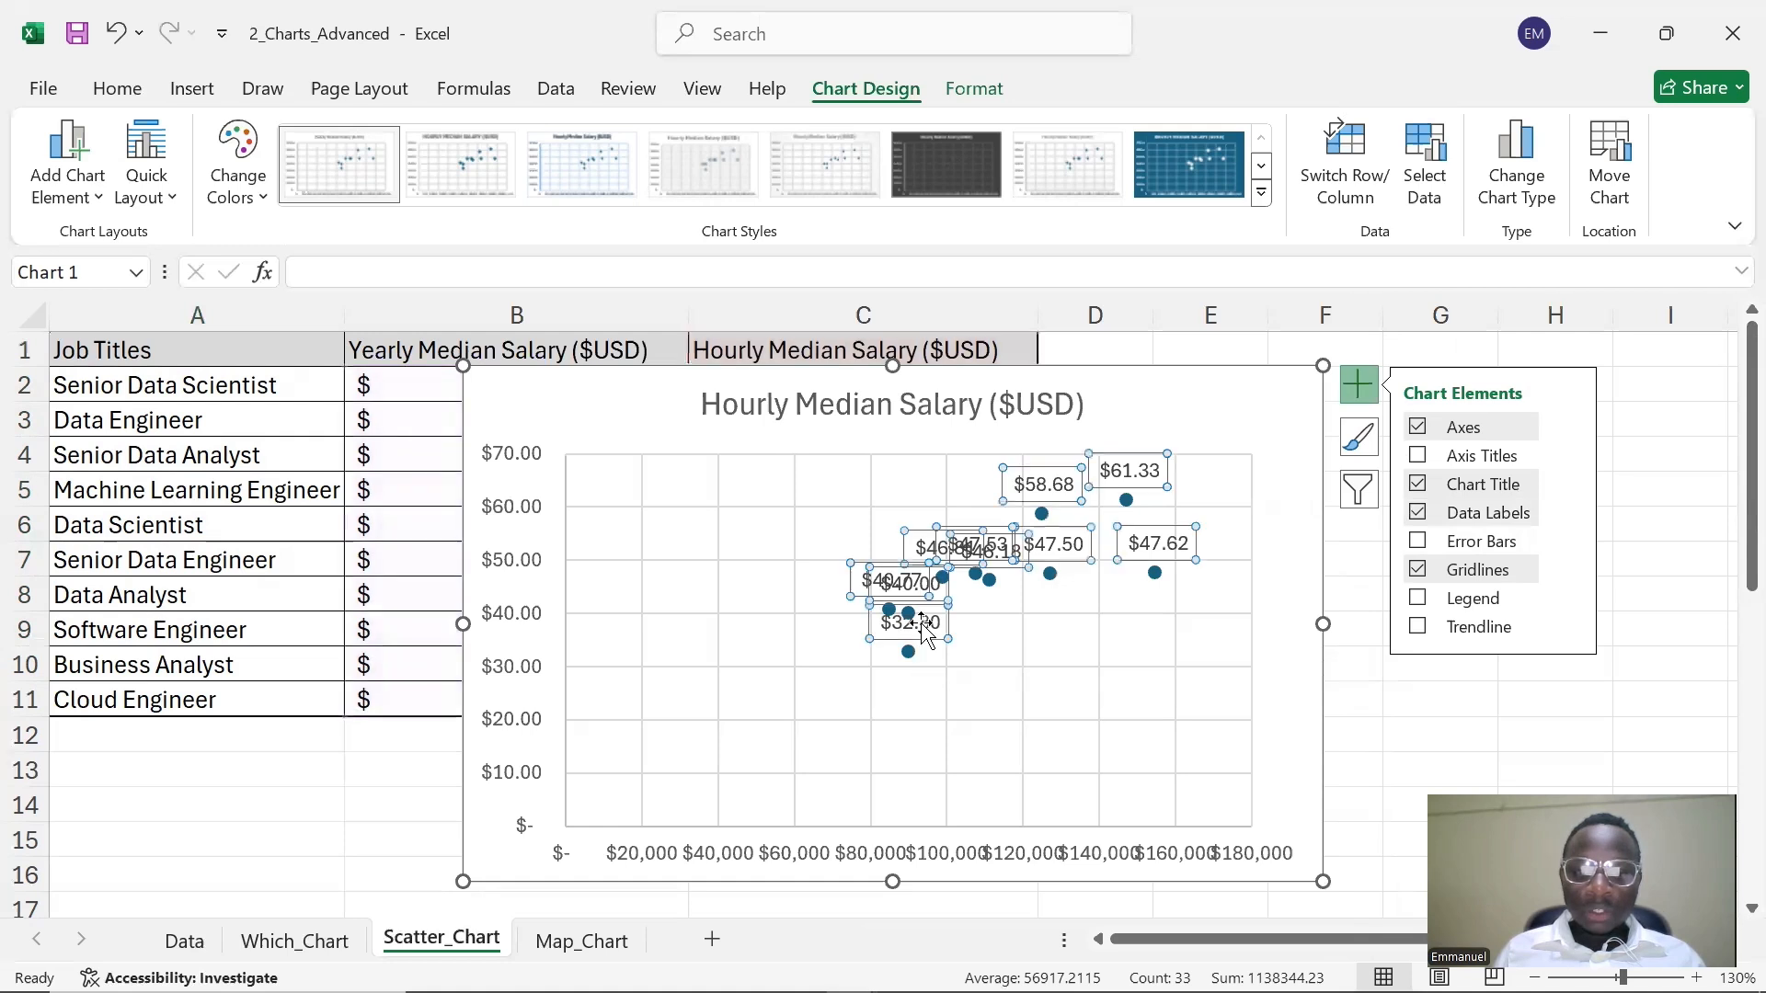
left_click(999, 659)
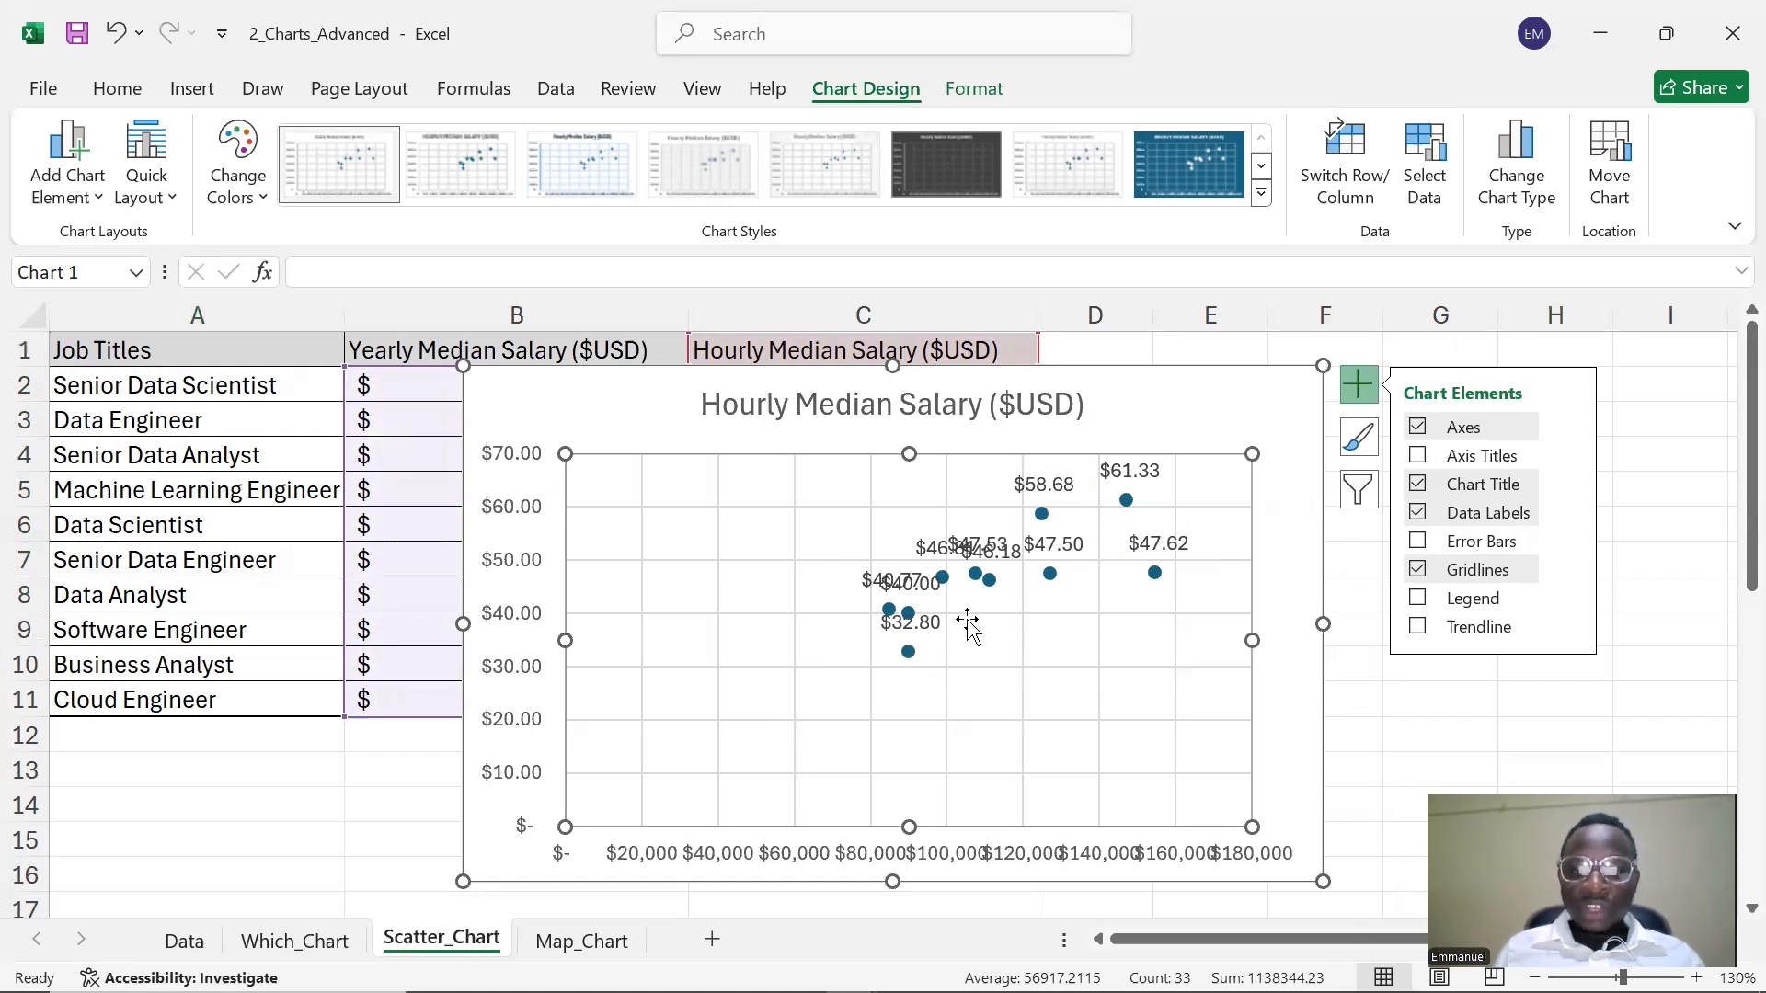
left_click(913, 627)
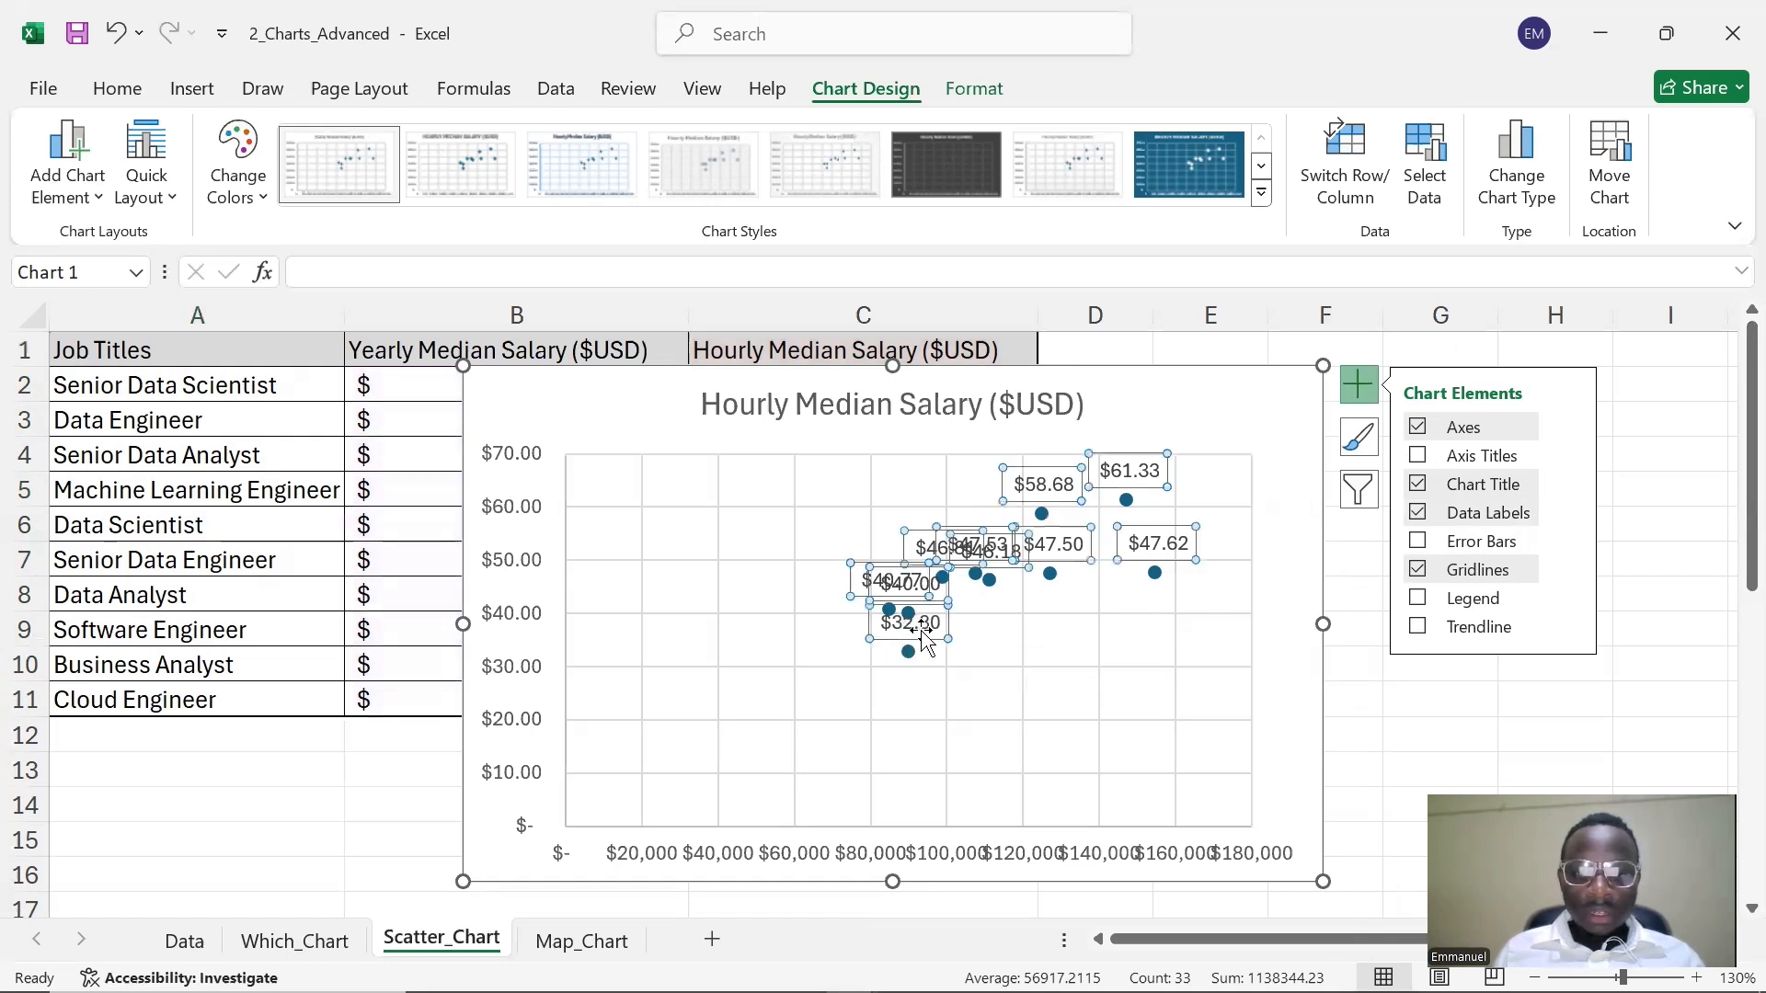
left_click(923, 626)
left_click_drag(923, 626, 865, 679)
left_click(987, 662)
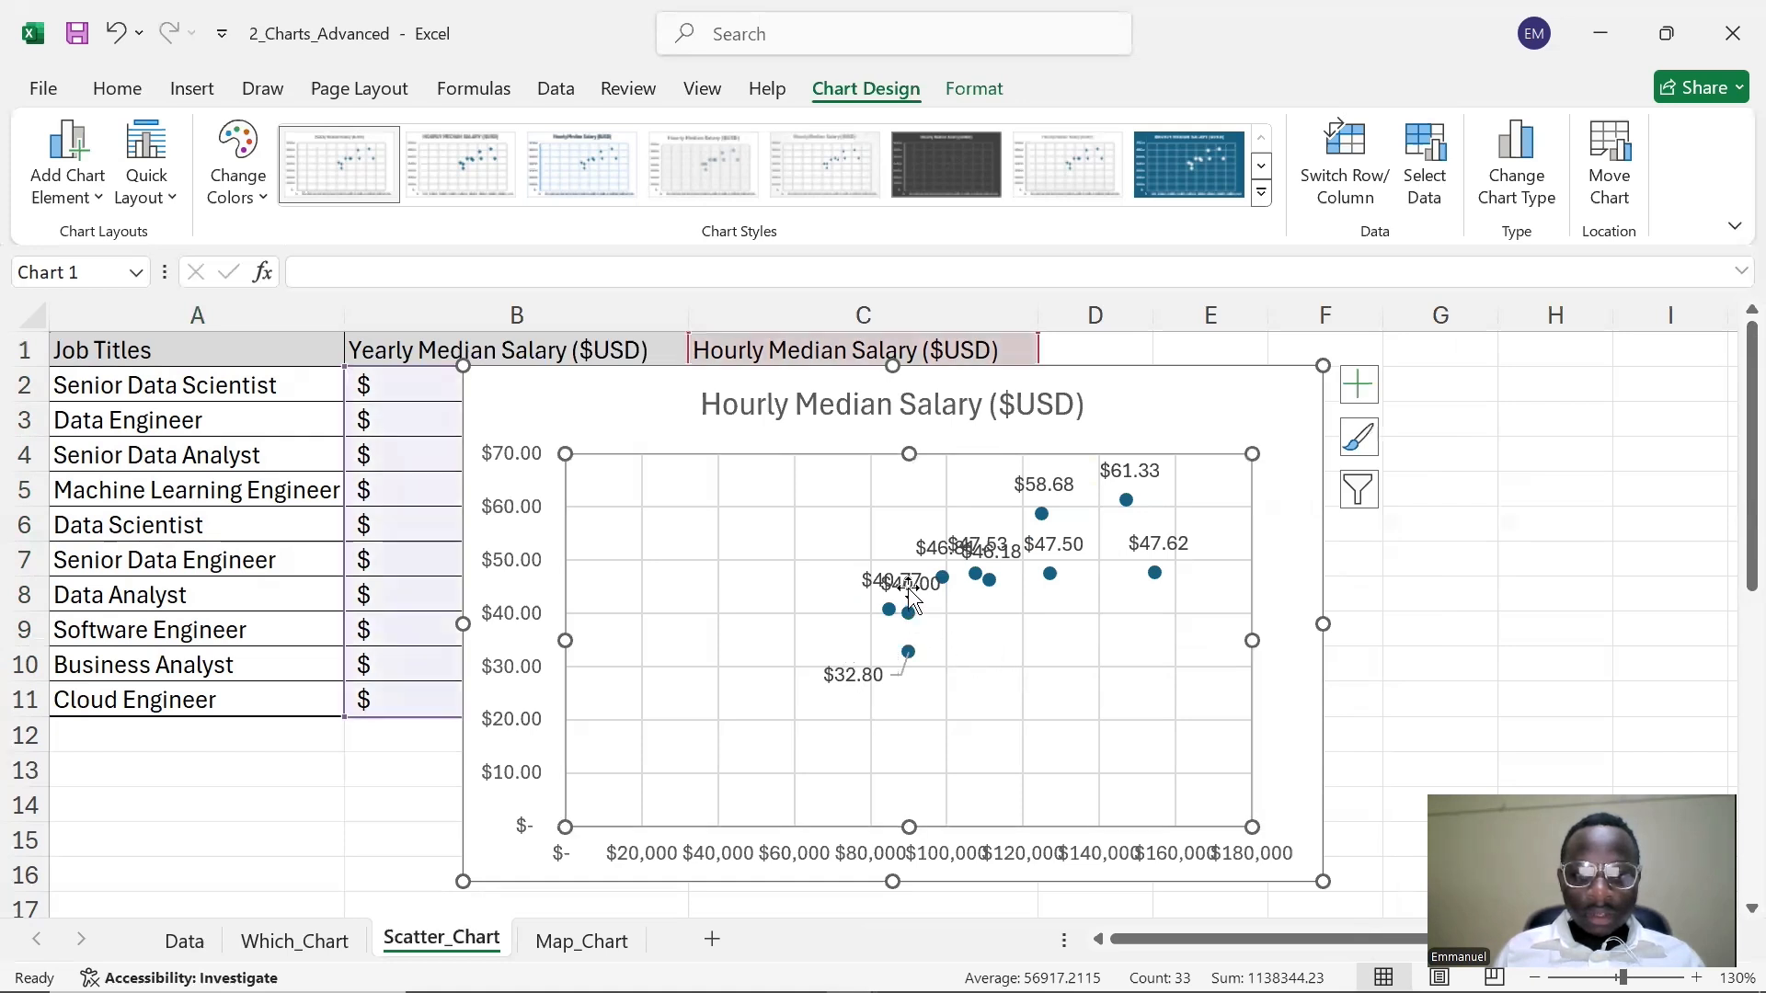
- Move the $40.77 label left of its point and the overlapping $40.00 and $46.81 labels up and left of theirs
left_click(911, 598)
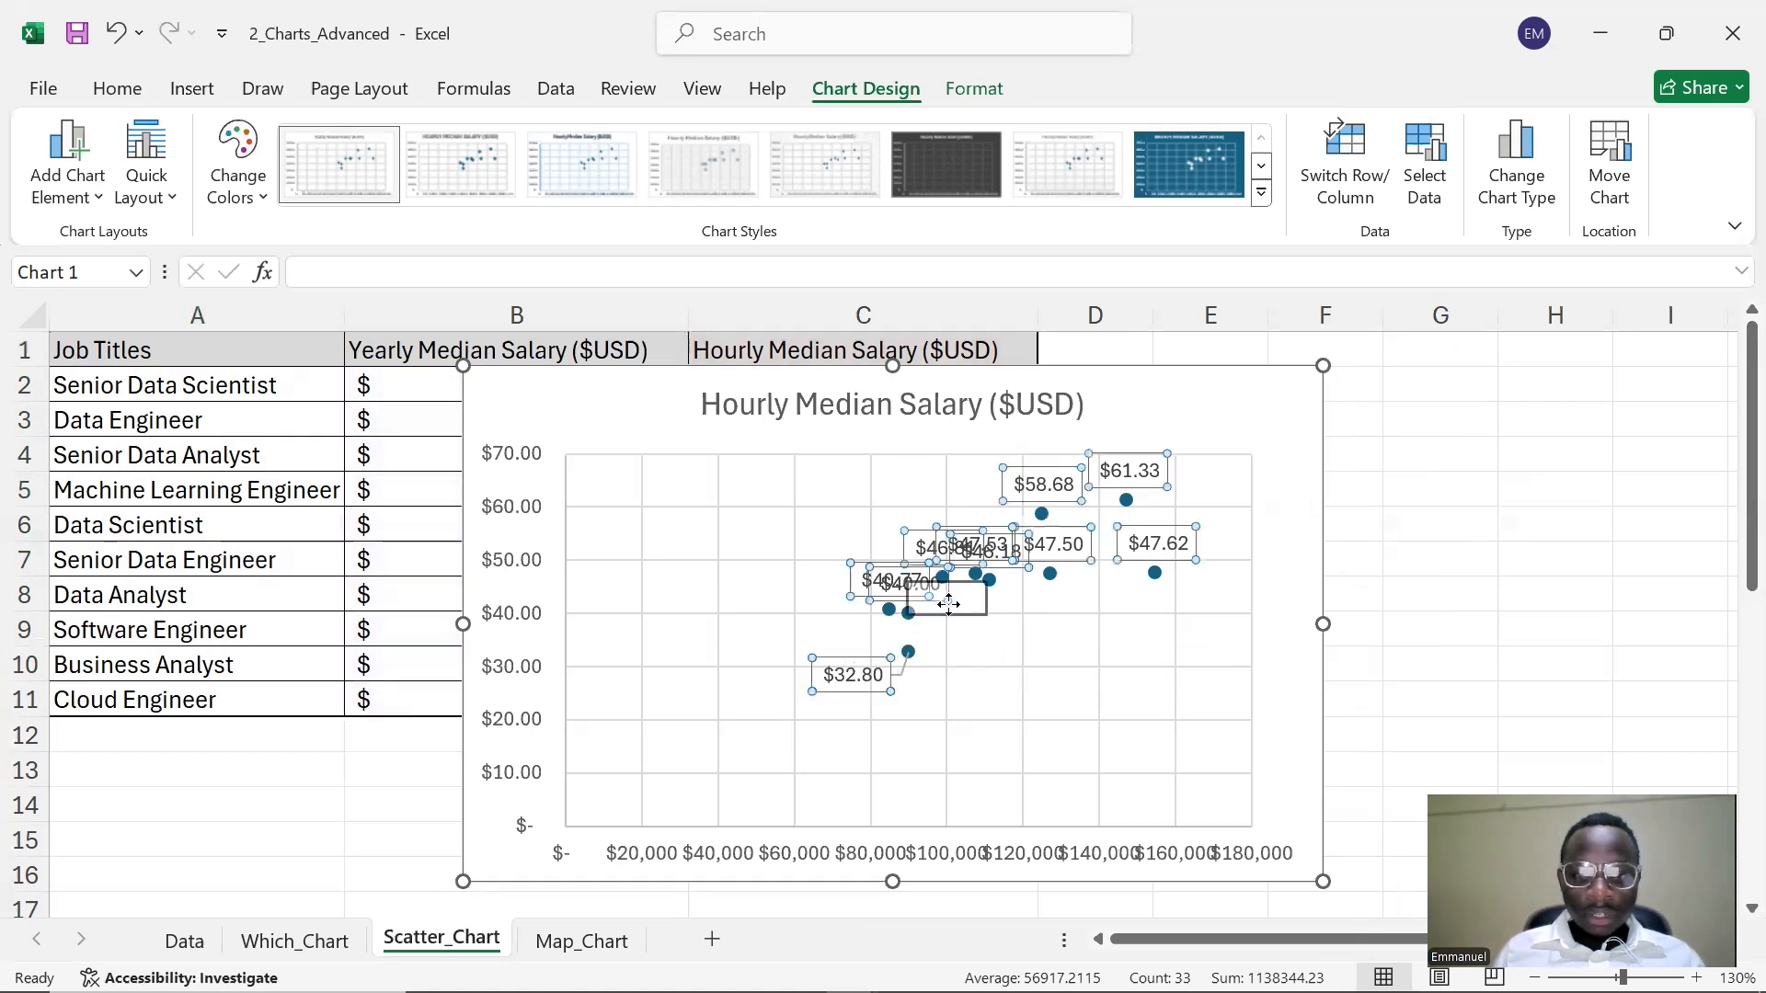
left_click(839, 589)
left_click_drag(859, 585, 726, 585)
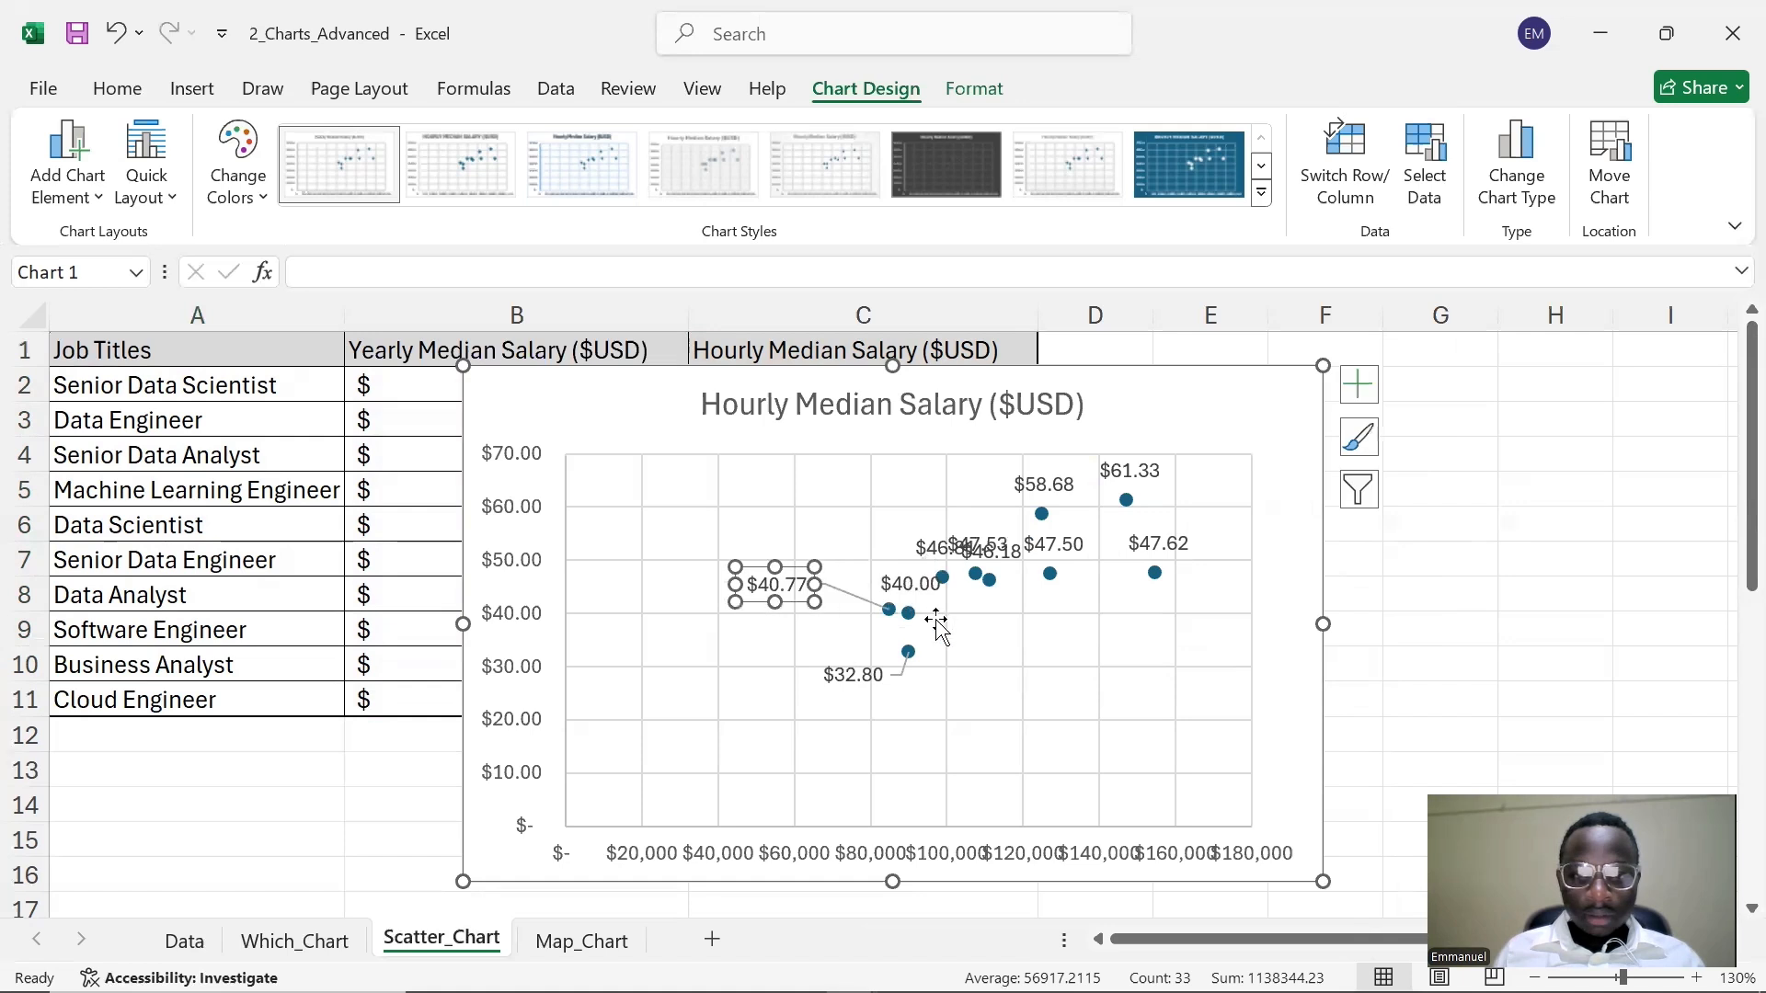
left_click_drag(911, 585, 838, 509)
left_click_drag(940, 550, 922, 449)
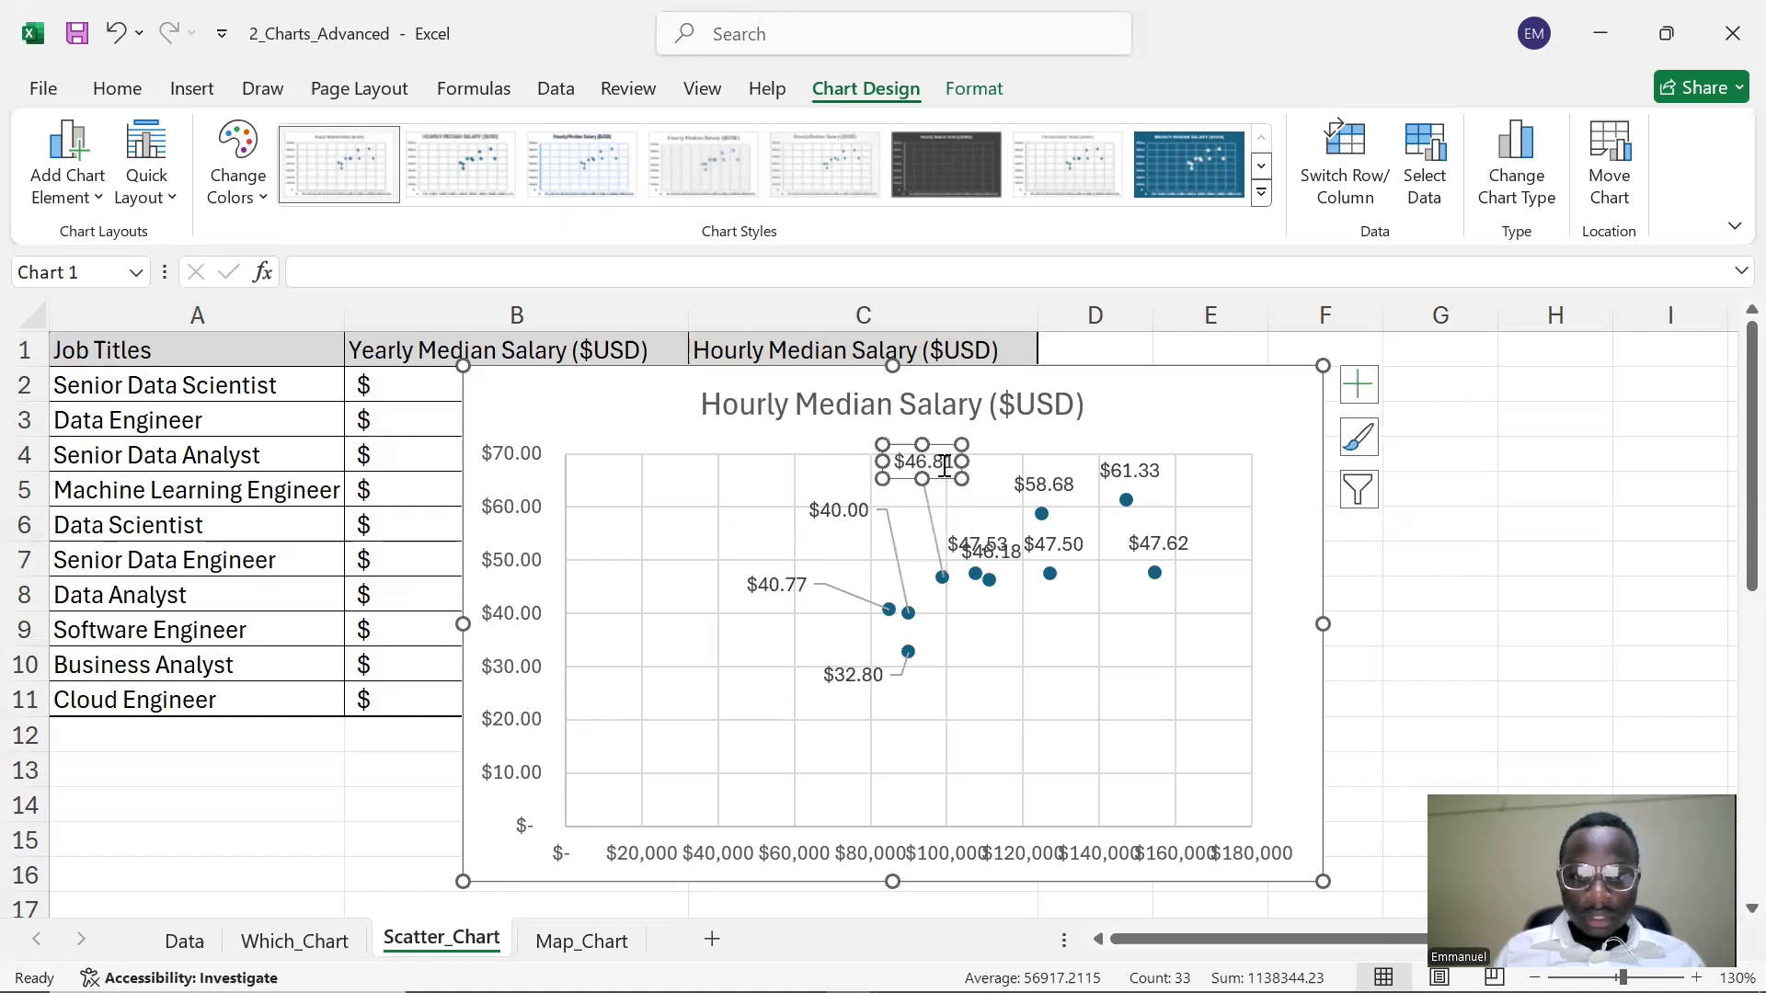
- Separate the crowded labels by placing $47.53 below its point, $46.18 higher above its point and $61.33 further right
left_click(977, 545)
left_click_drag(977, 544, 983, 634)
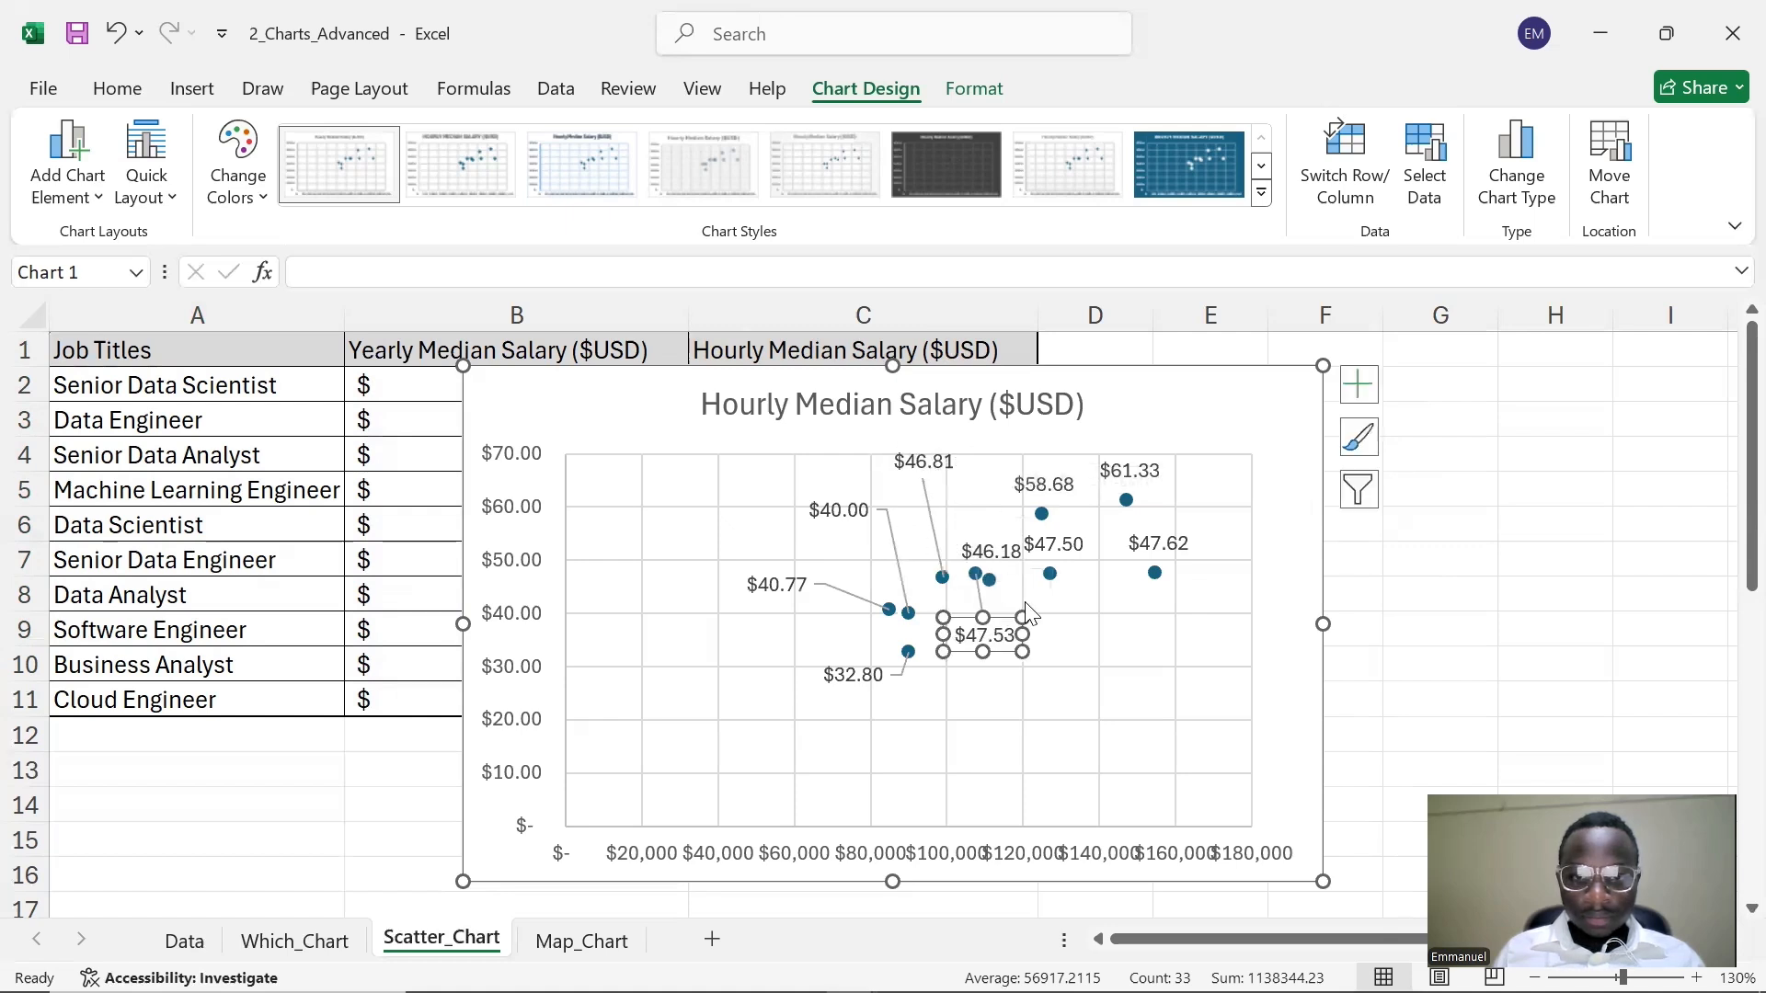
left_click(990, 563)
left_click_drag(990, 563, 1168, 472)
left_click(1137, 473)
- Move the $47.50 data label just below and right of its point
left_click(1065, 546)
left_click_drag(1065, 545, 1073, 587)
double_click(1076, 588)
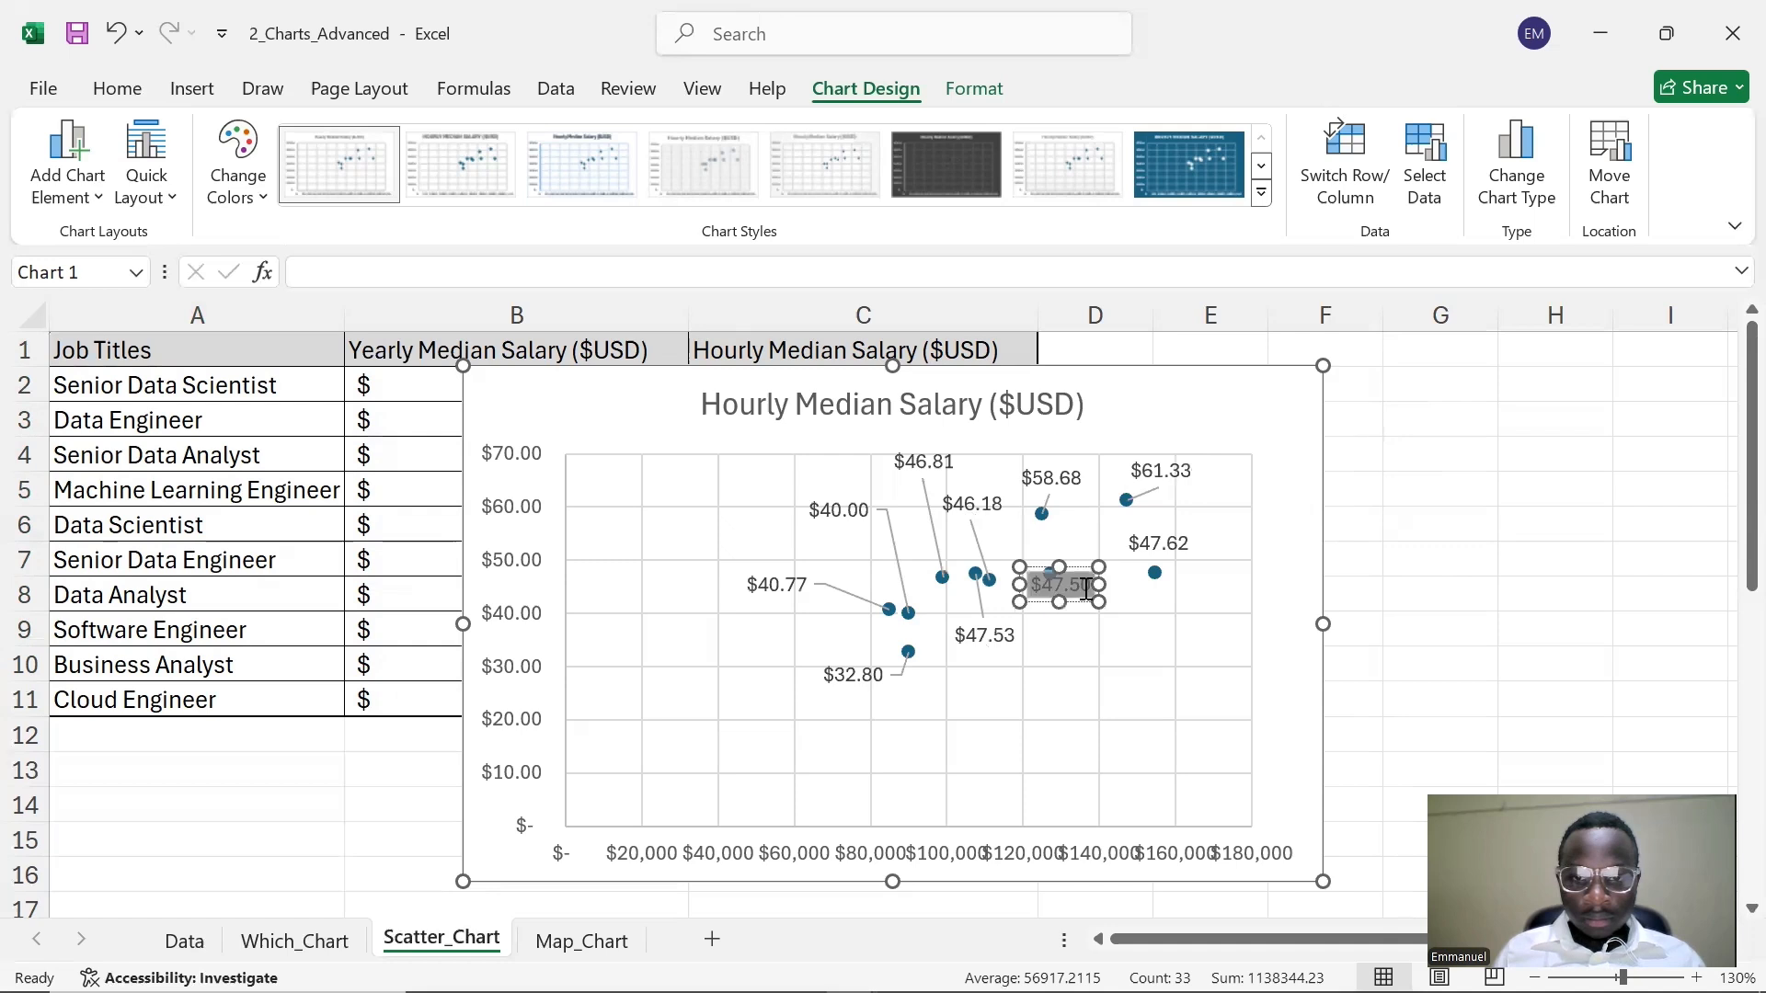
left_click(1092, 629)
mouse_move(1085, 582)
left_mouse_down()
mouse_move(1083, 551)
mouse_move(1088, 589)
left_mouse_up()
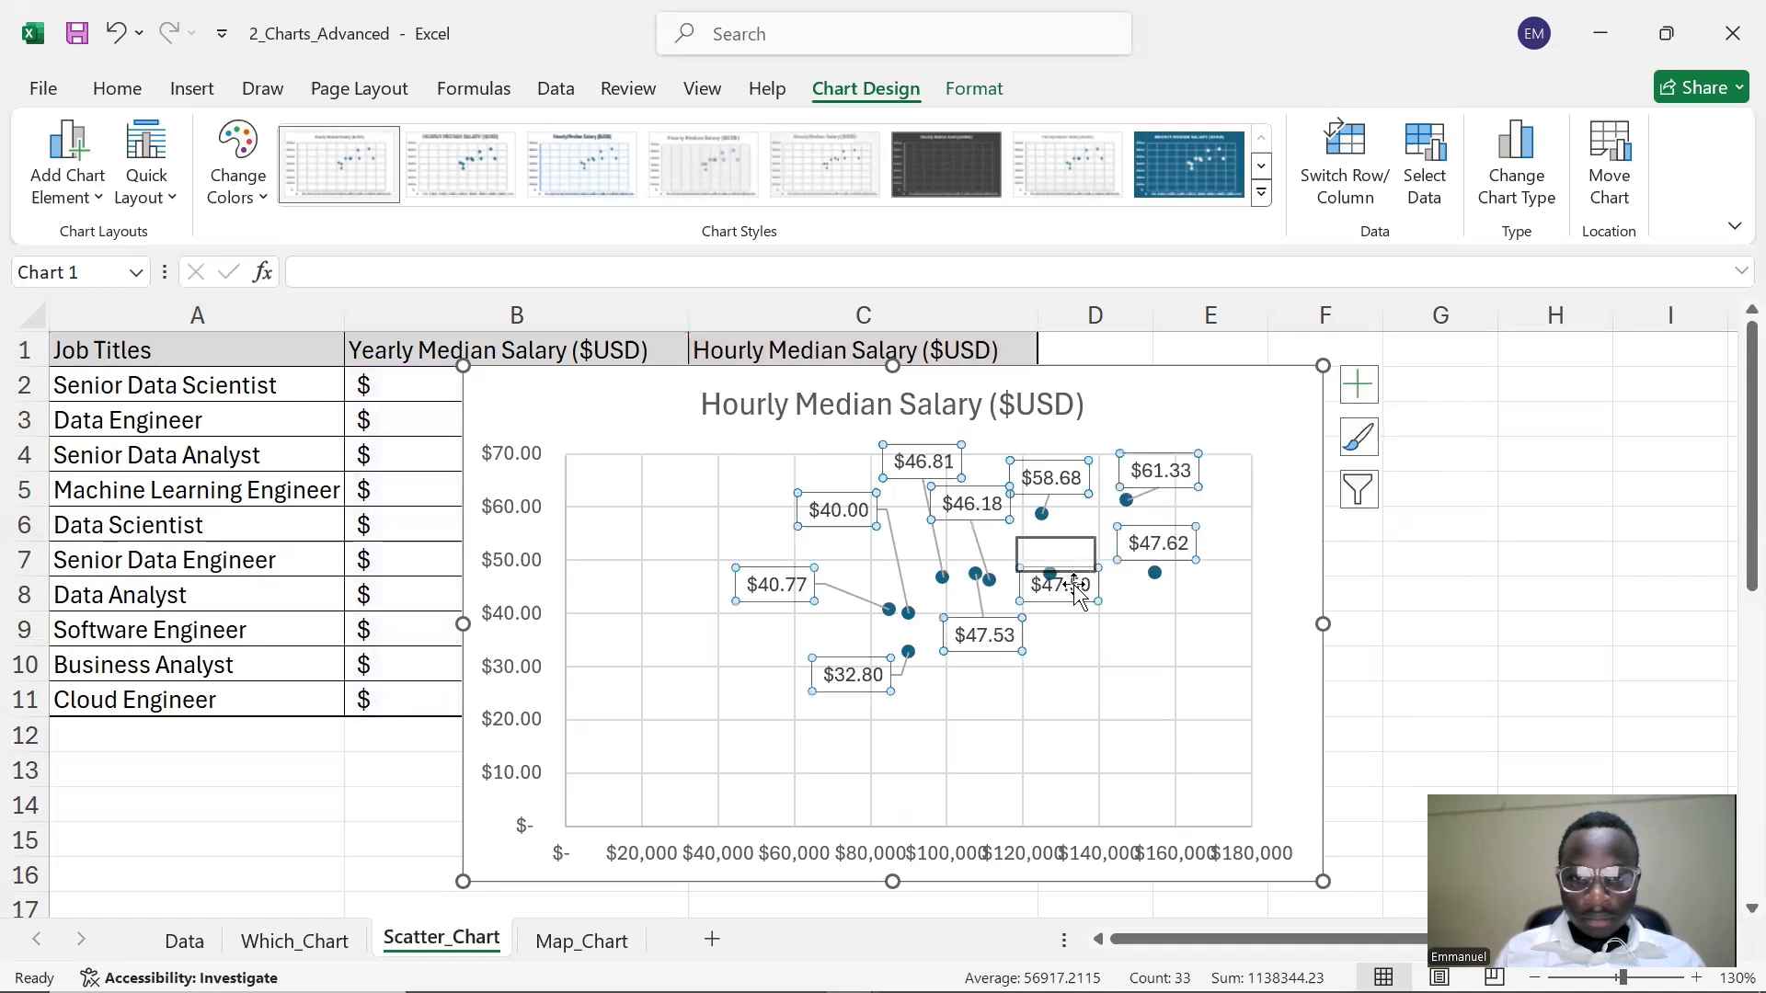
left_click(1141, 639)
left_click(1094, 588)
left_click_drag(1090, 587, 1093, 614)
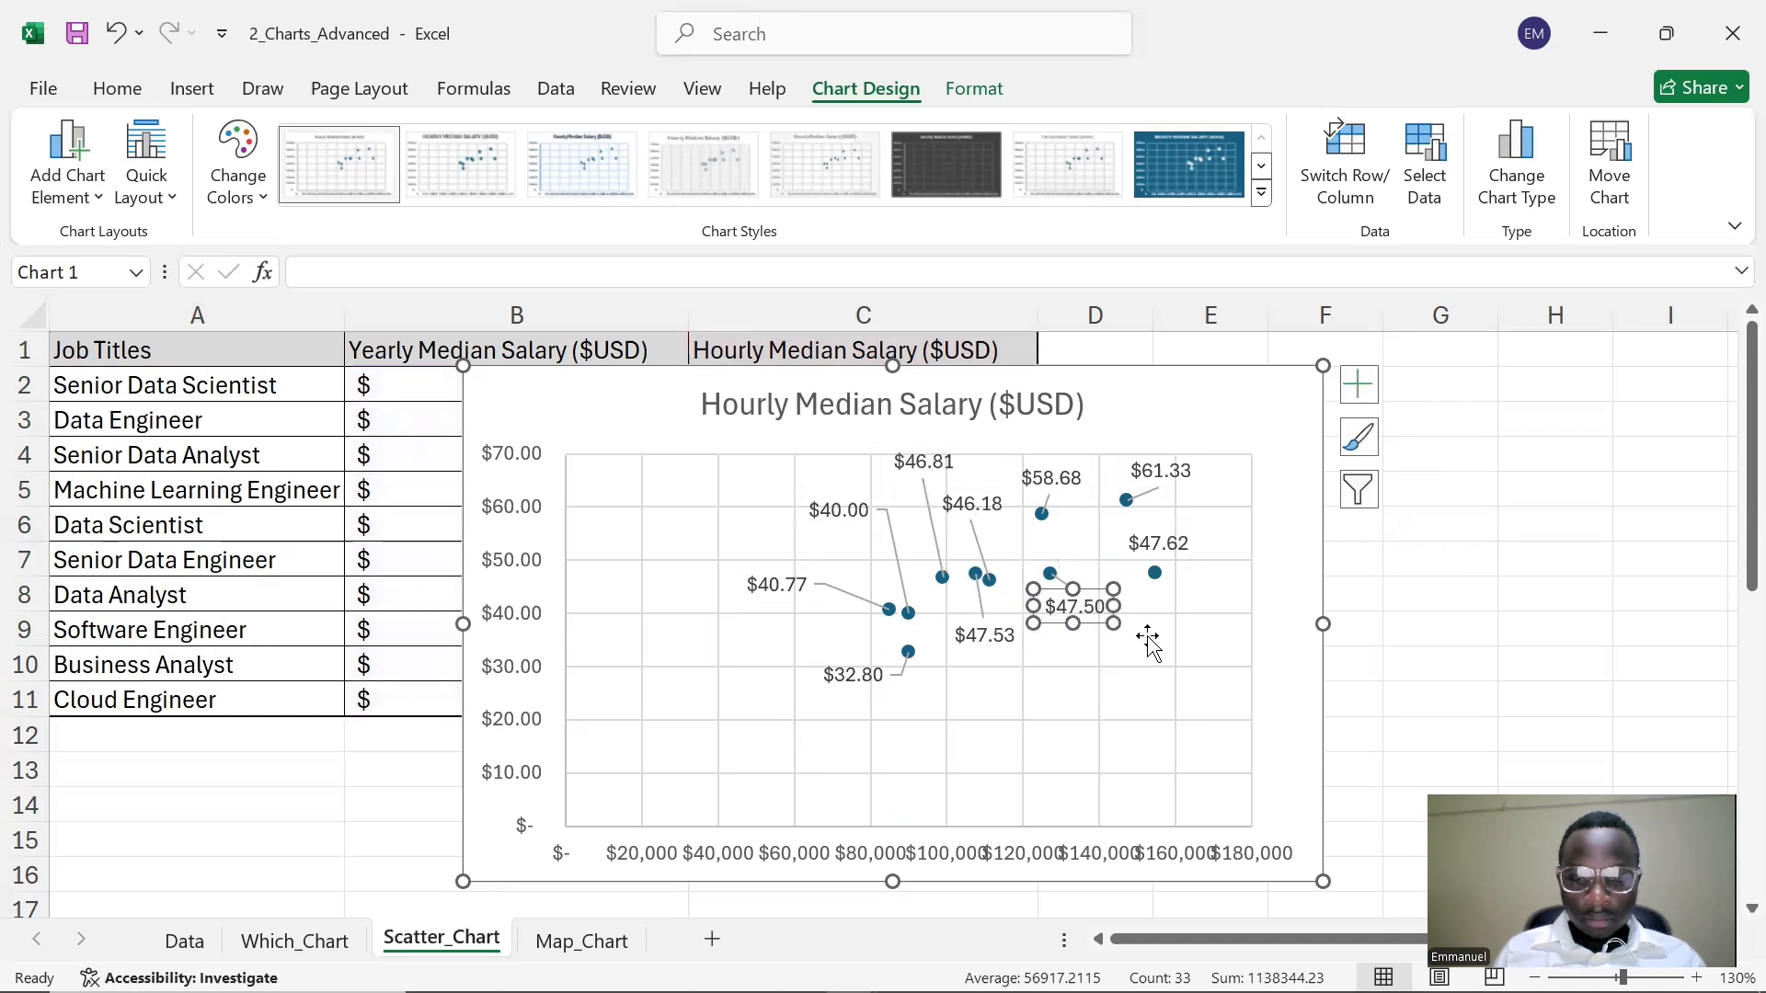
- Move the $47.62 data label above and right of its point, then deselect the chart
left_click(1194, 559)
left_click_drag(1194, 559, 1210, 569)
left_click(1164, 623)
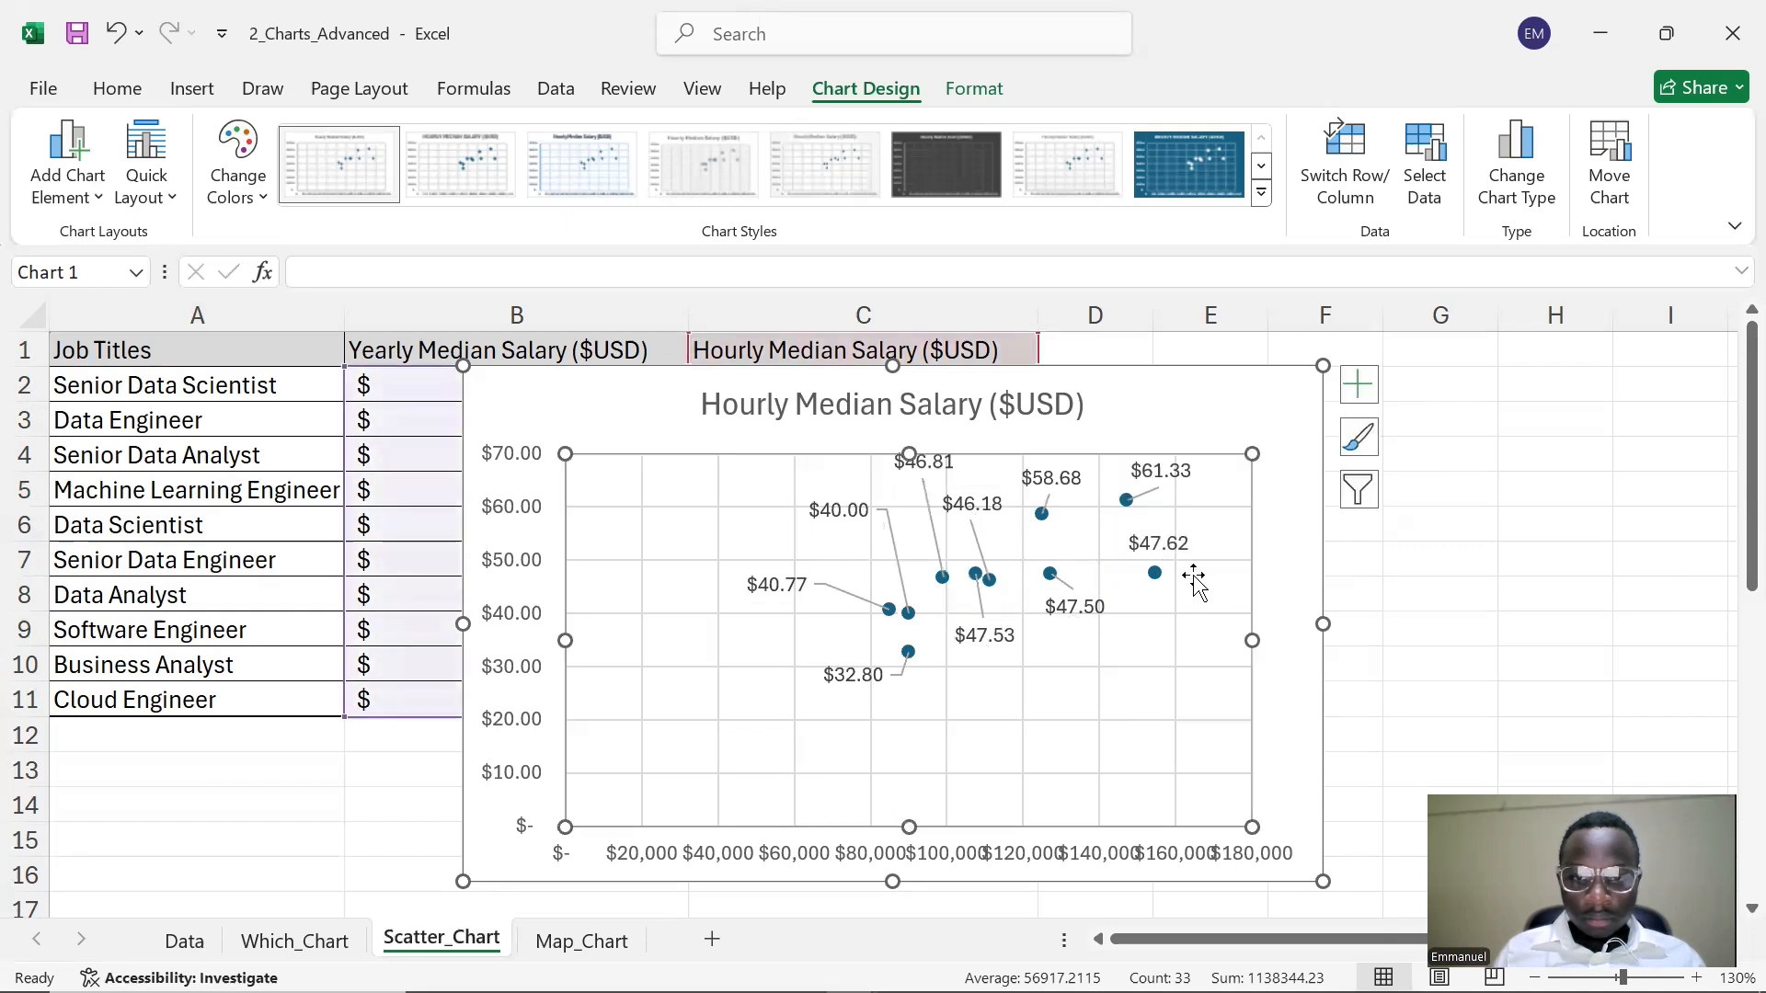
left_click(1166, 551)
left_click_drag(1167, 551, 1202, 553)
left_click(1181, 626)
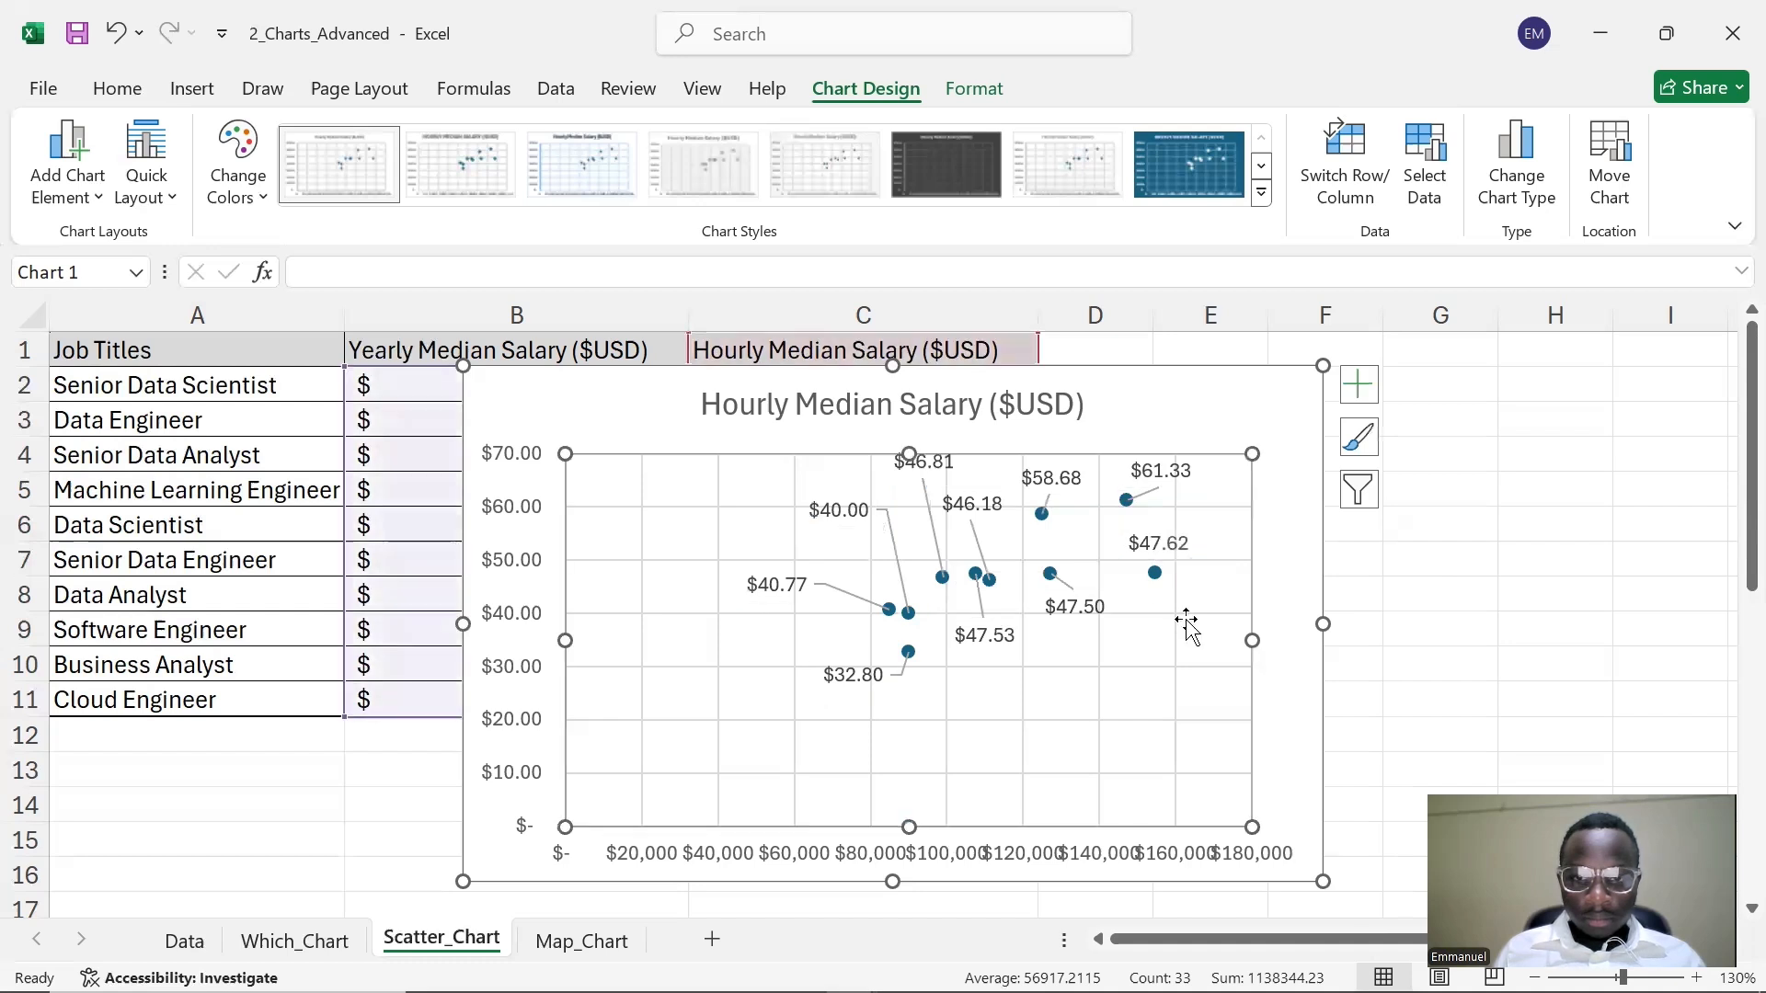
left_click(1175, 544)
left_click(1175, 541)
mouse_move(1175, 540)
left_mouse_down()
mouse_move(1195, 517)
mouse_move(1210, 538)
left_mouse_up()
left_click(1184, 614)
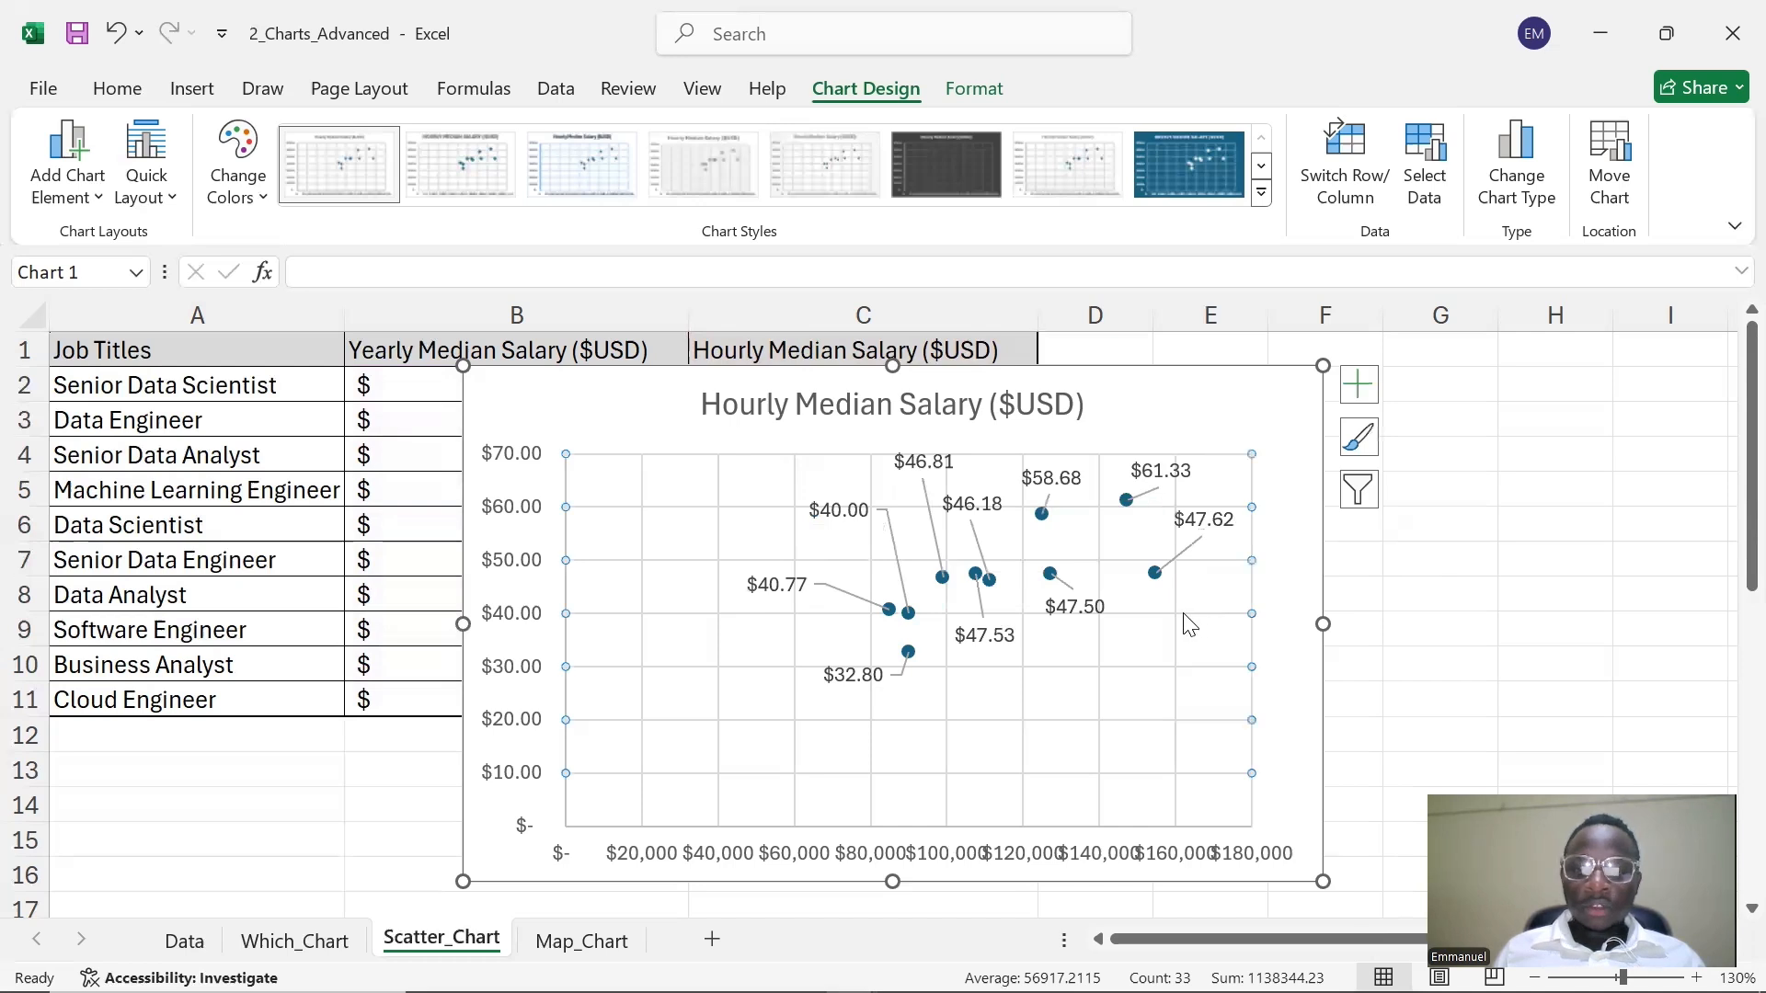
left_click(1414, 655)
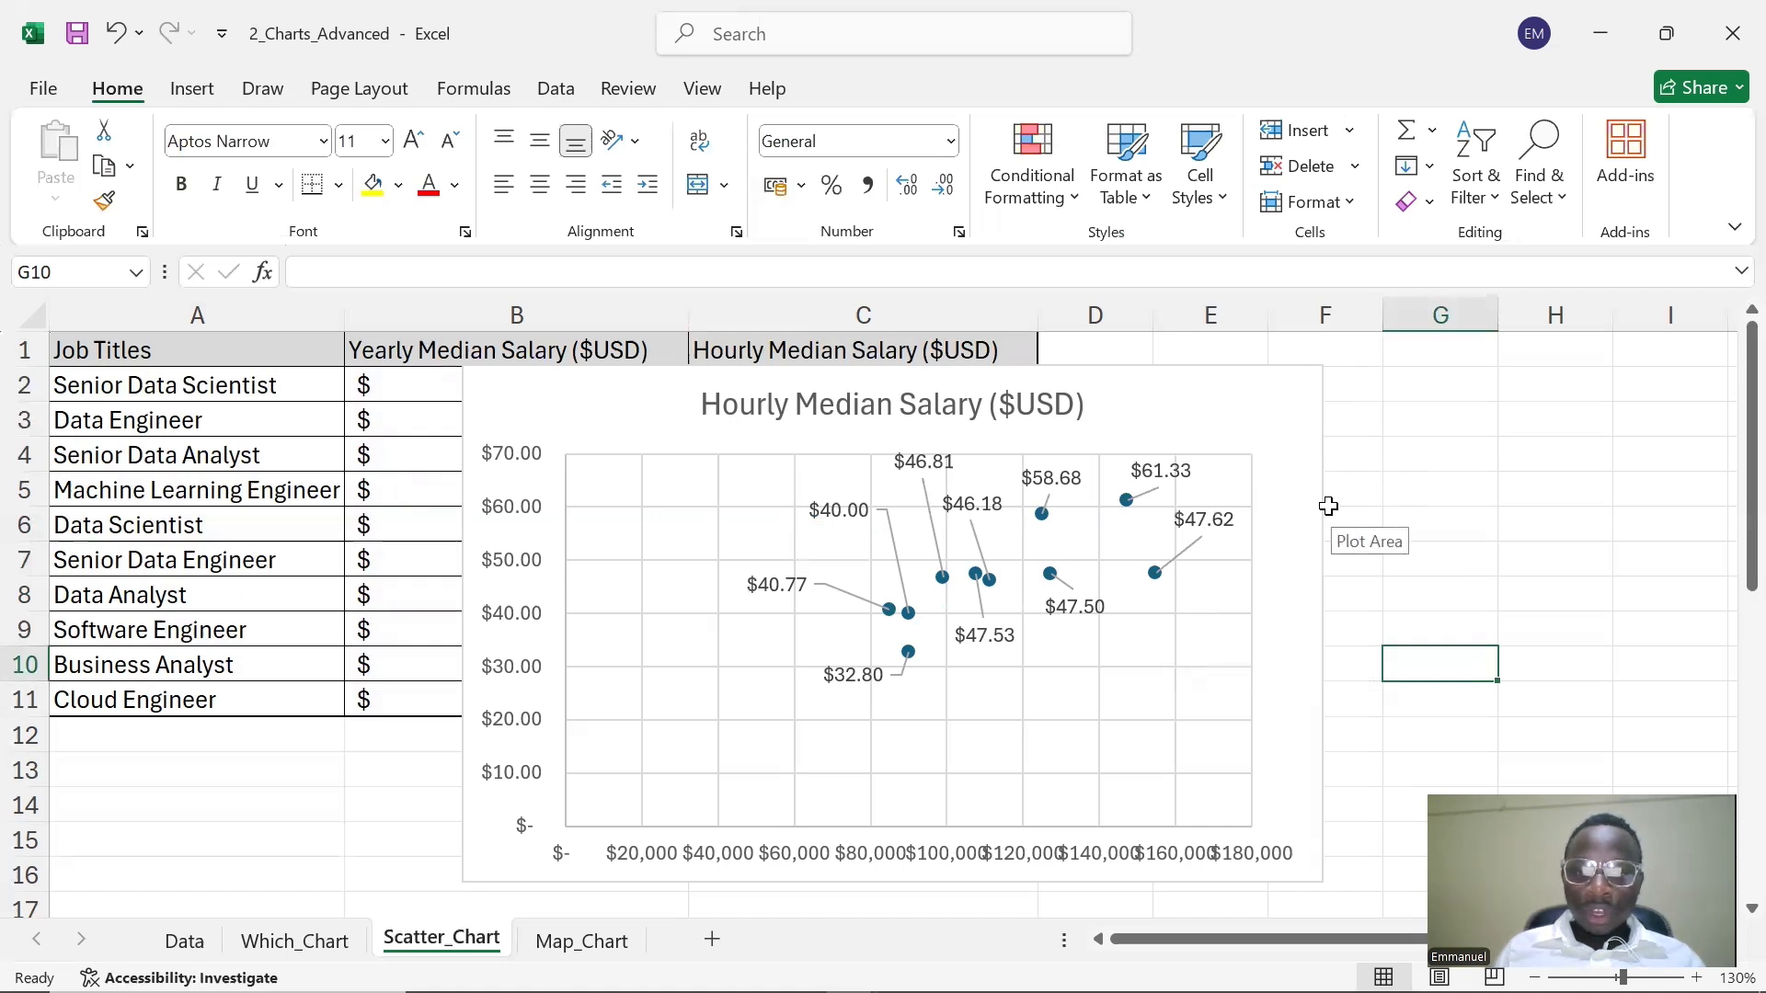
- Add axis titles to both axes of the scatter chart
left_click(1285, 406)
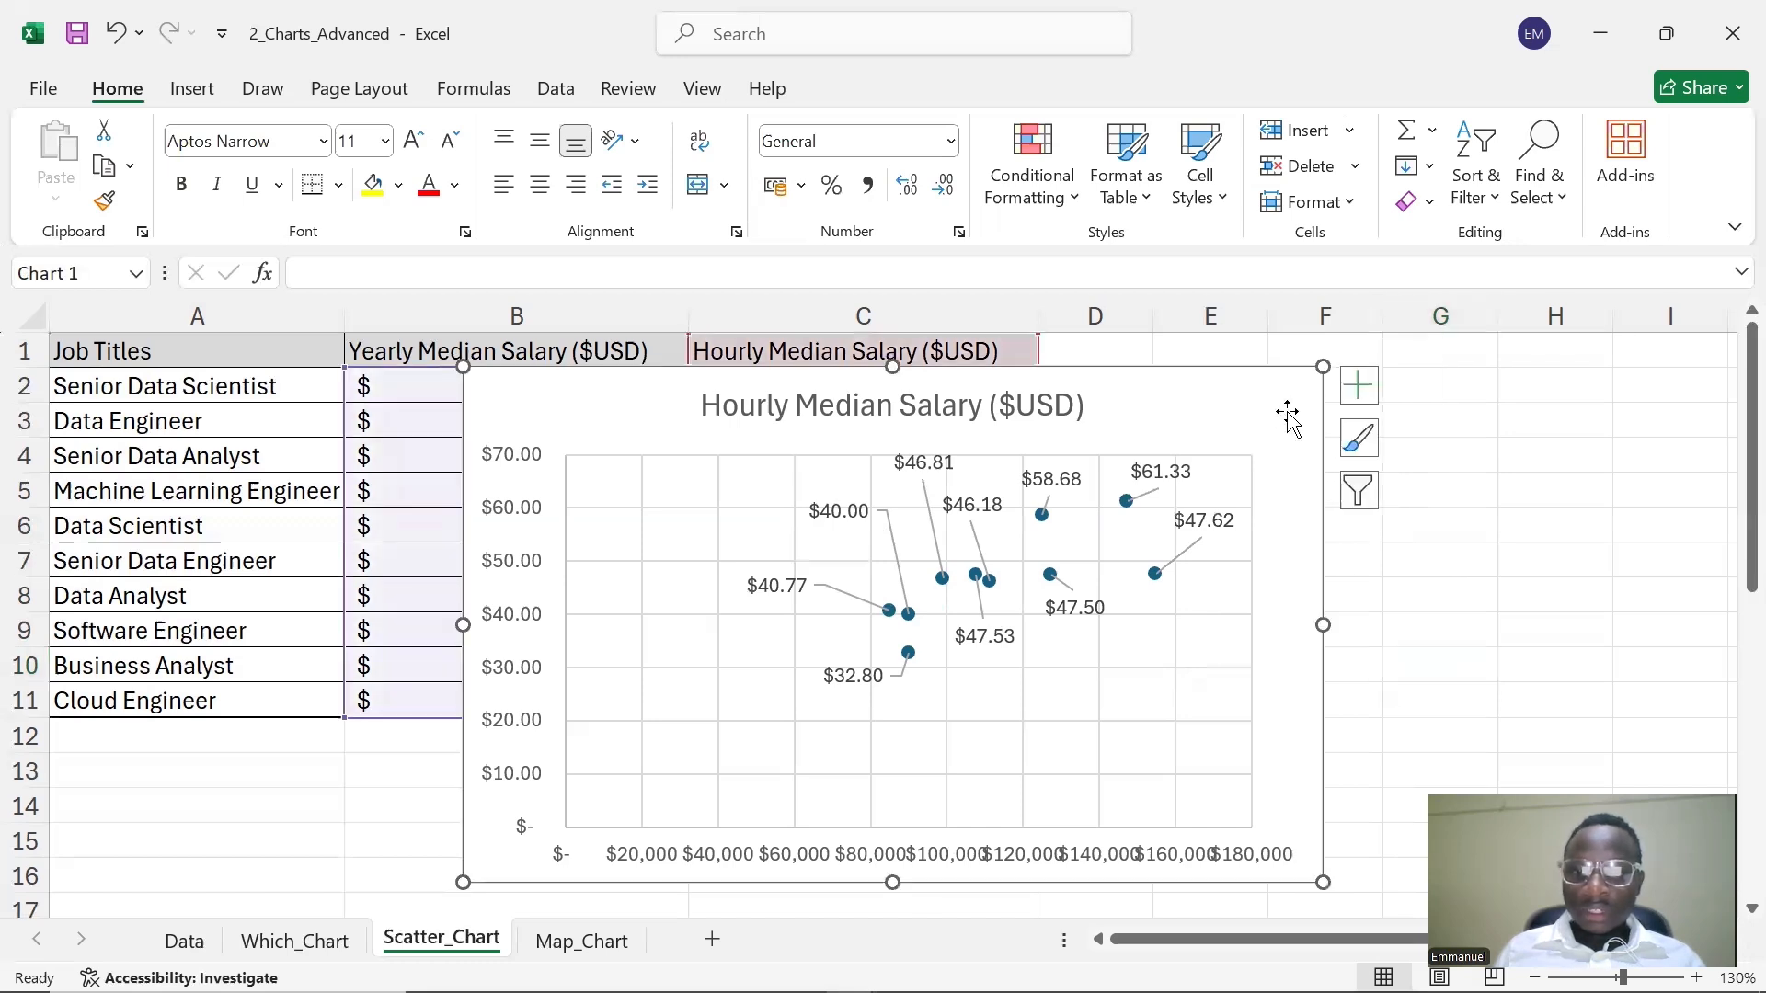
left_click(1364, 390)
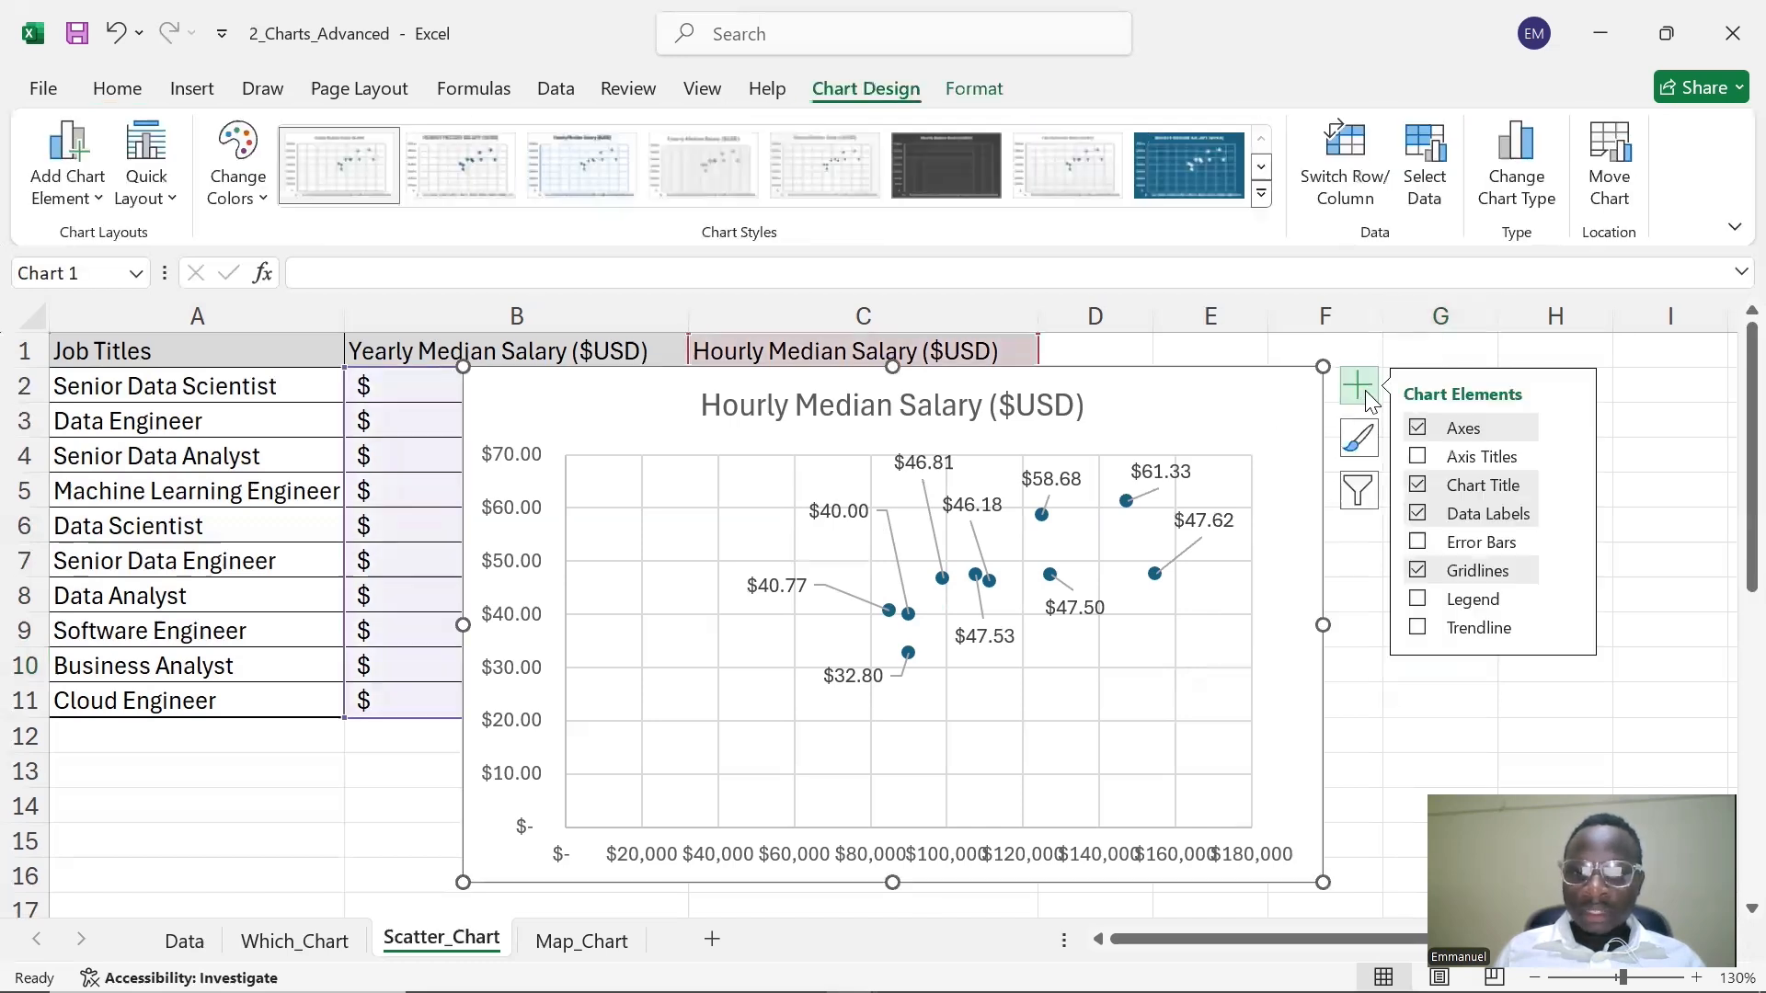
left_click(1417, 457)
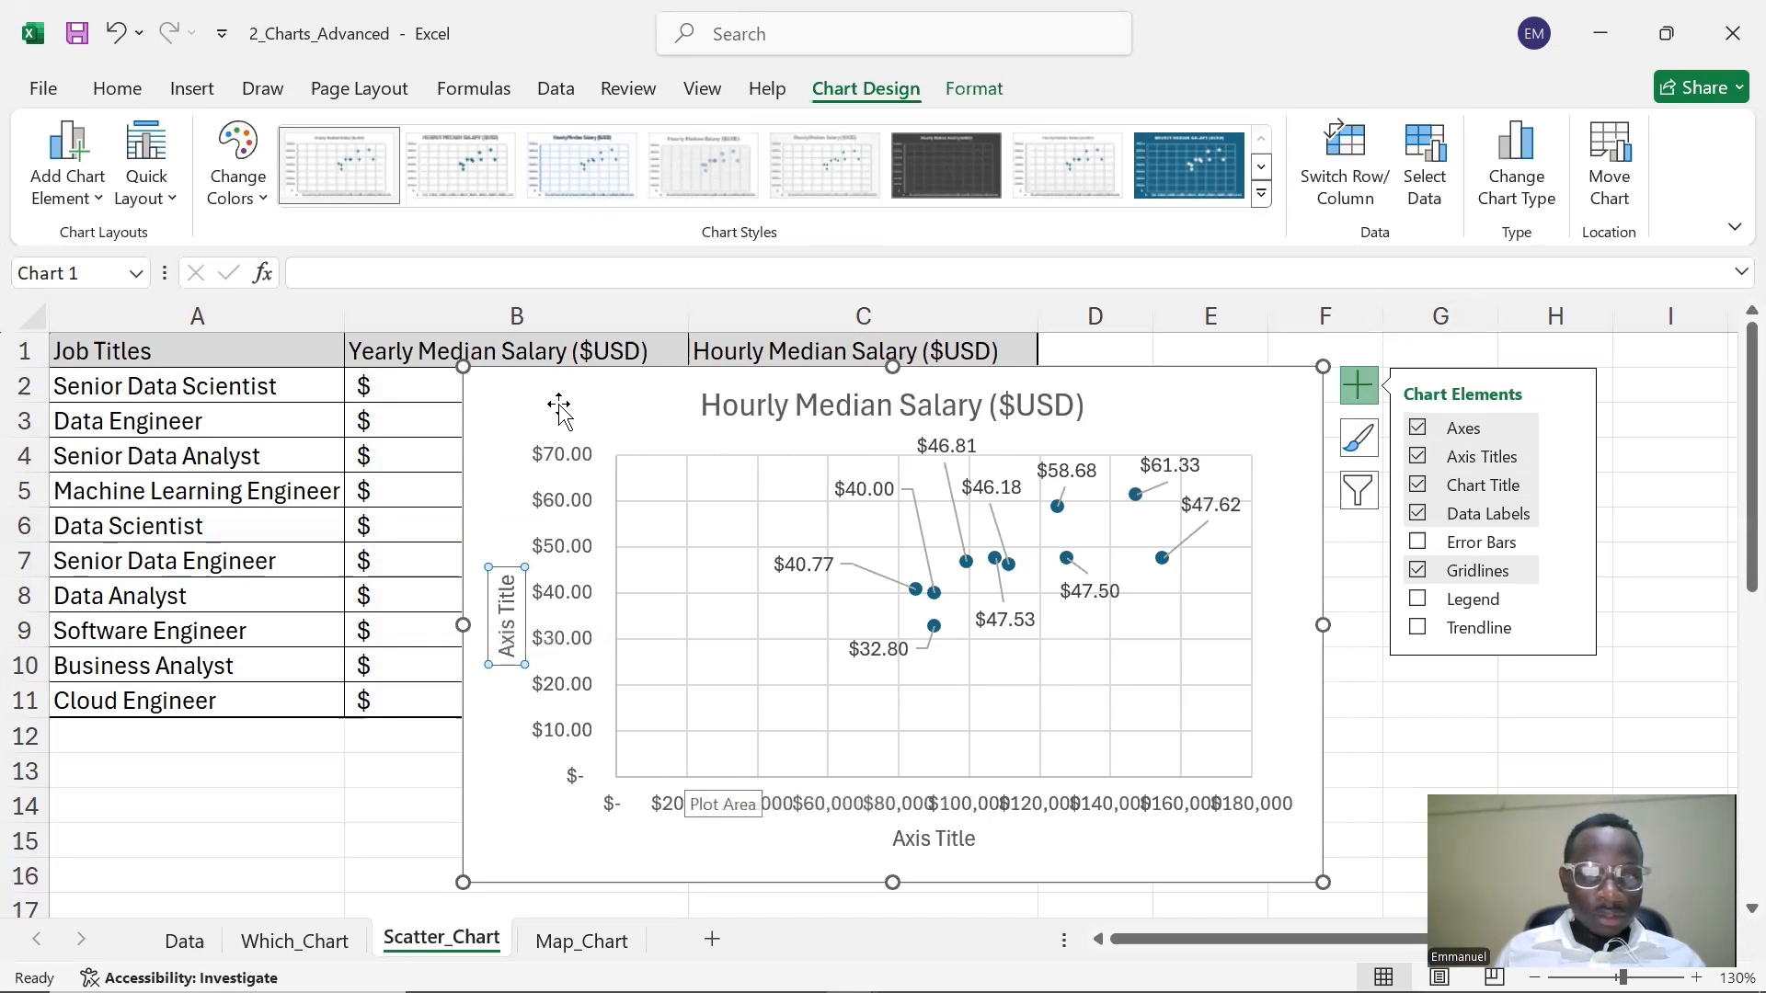
- Move the scatter chart off the salary table into the empty area over columns D to K
left_click(662, 411)
left_click_drag(662, 410, 1144, 354)
left_click_drag(1168, 932, 1207, 927)
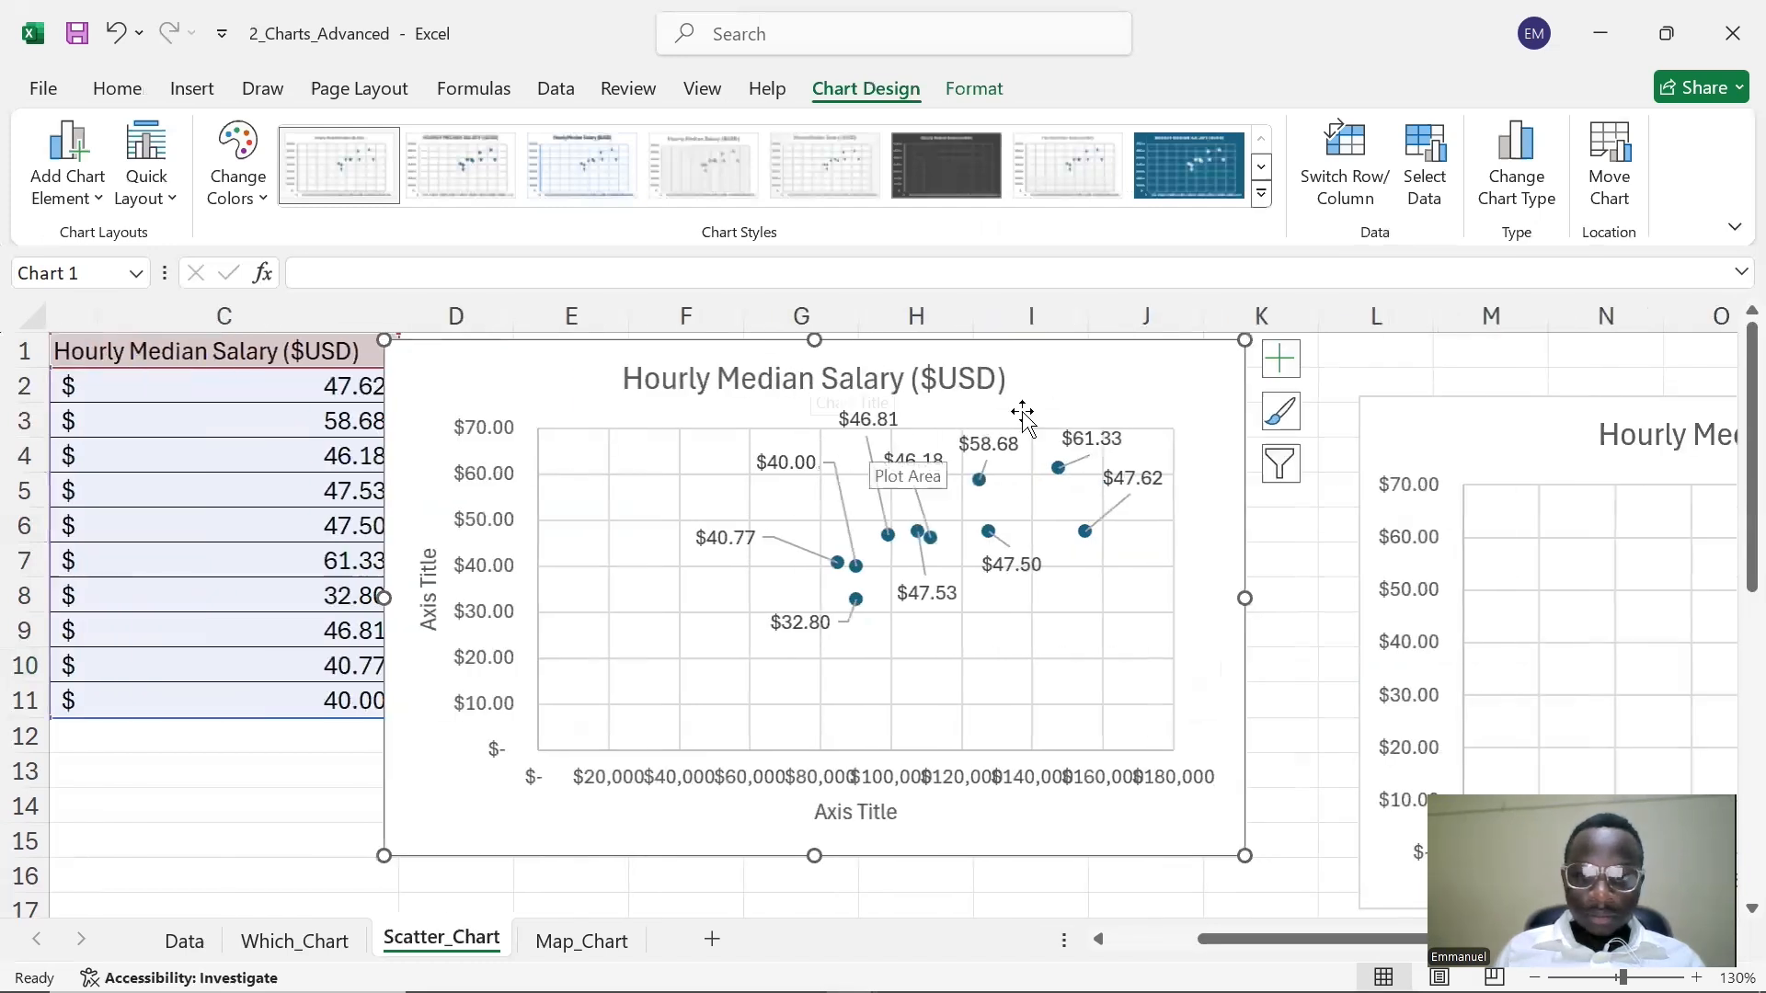
left_click_drag(564, 366, 607, 352)
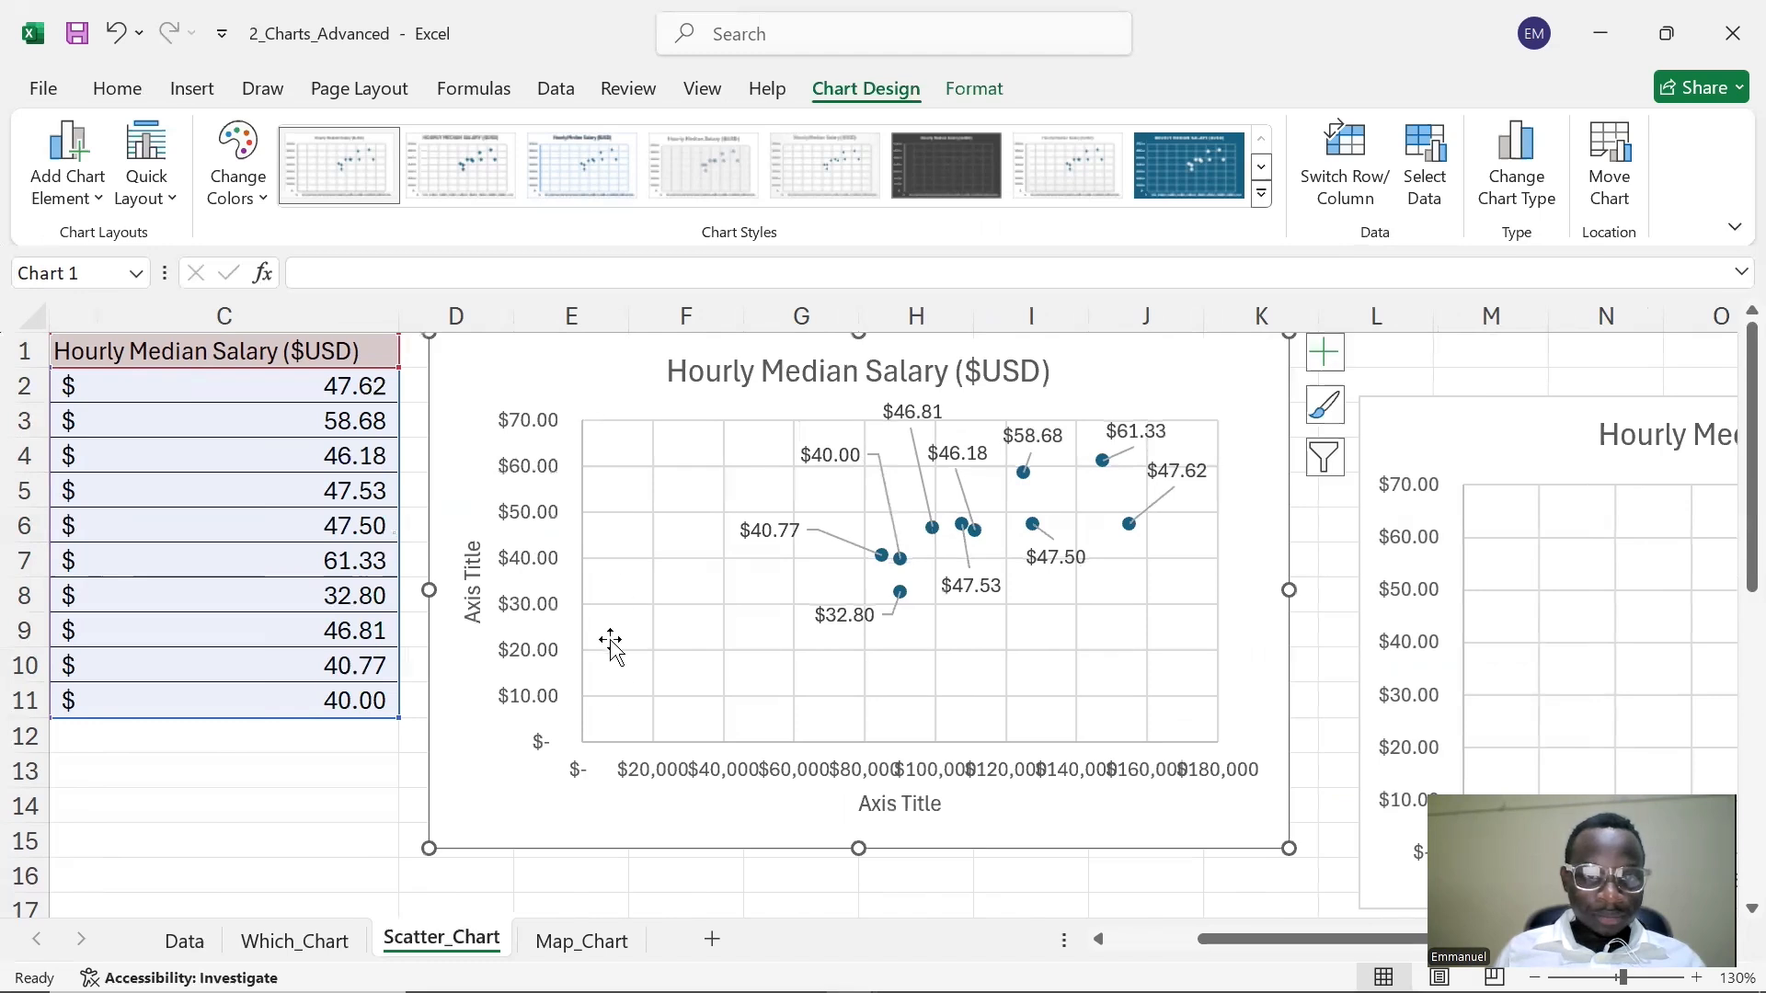
left_click_drag(1236, 938, 1238, 940)
- Open the axis formatting settings for the scatter chart's horizontal value axis
left_click(752, 775)
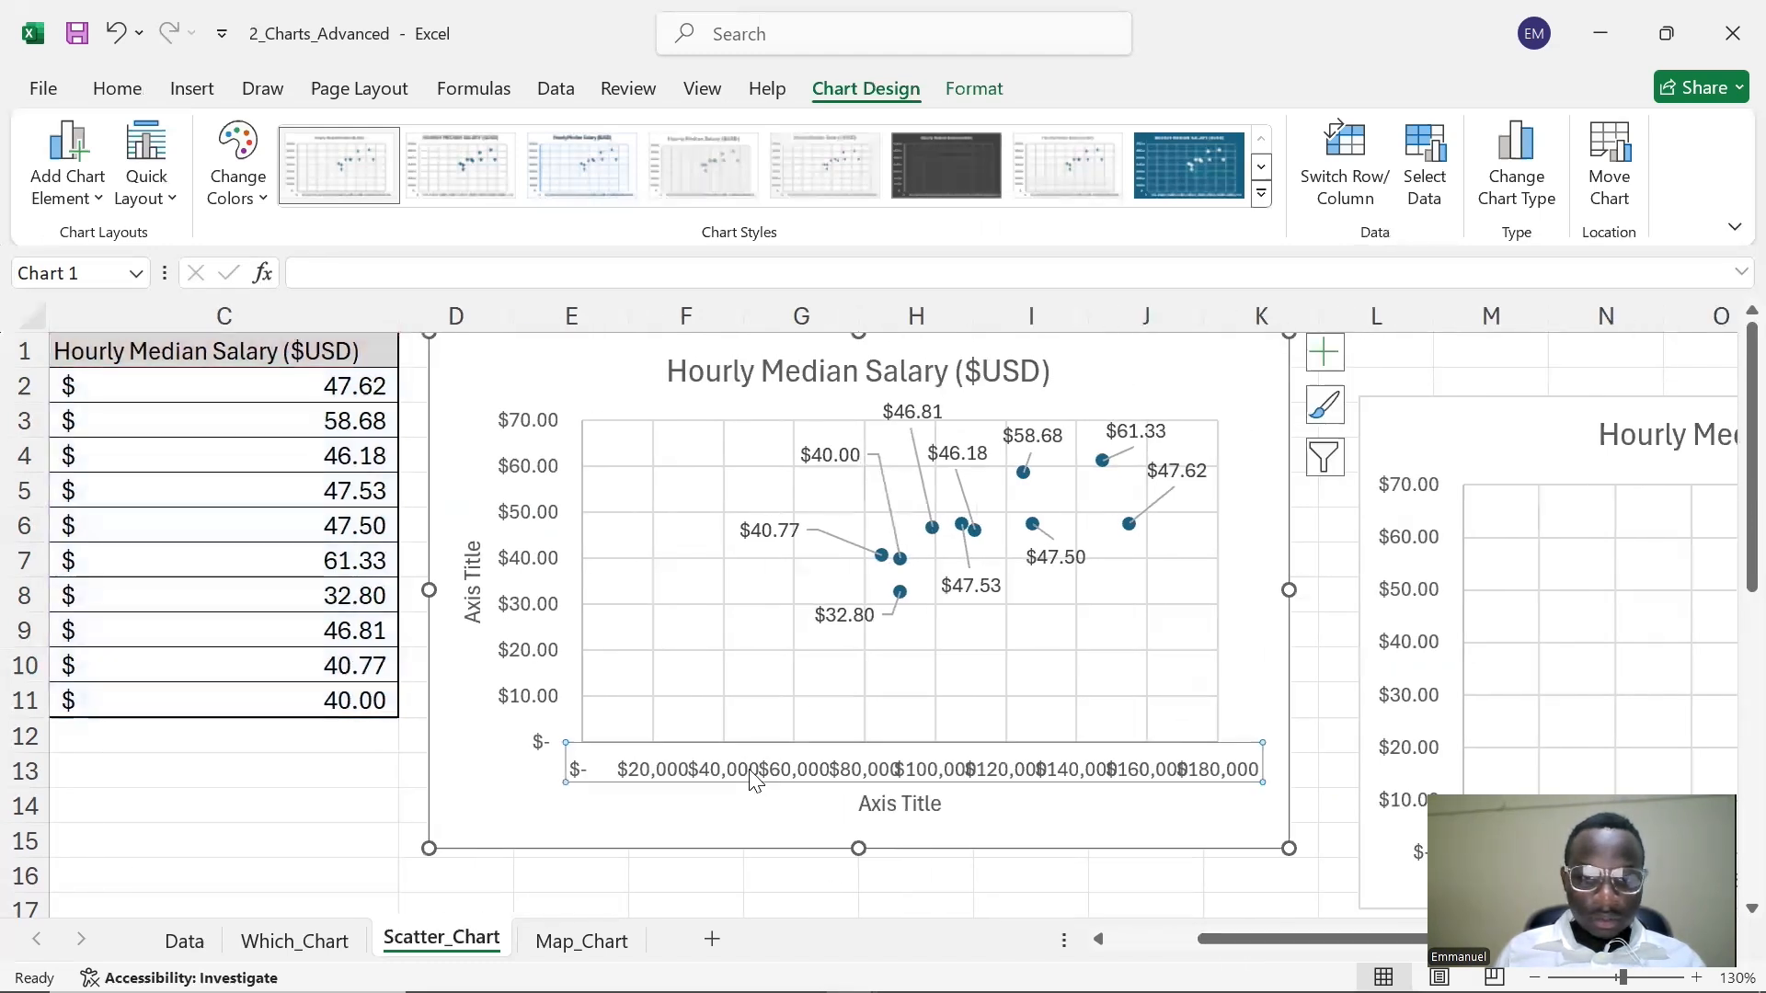
double_click(754, 777)
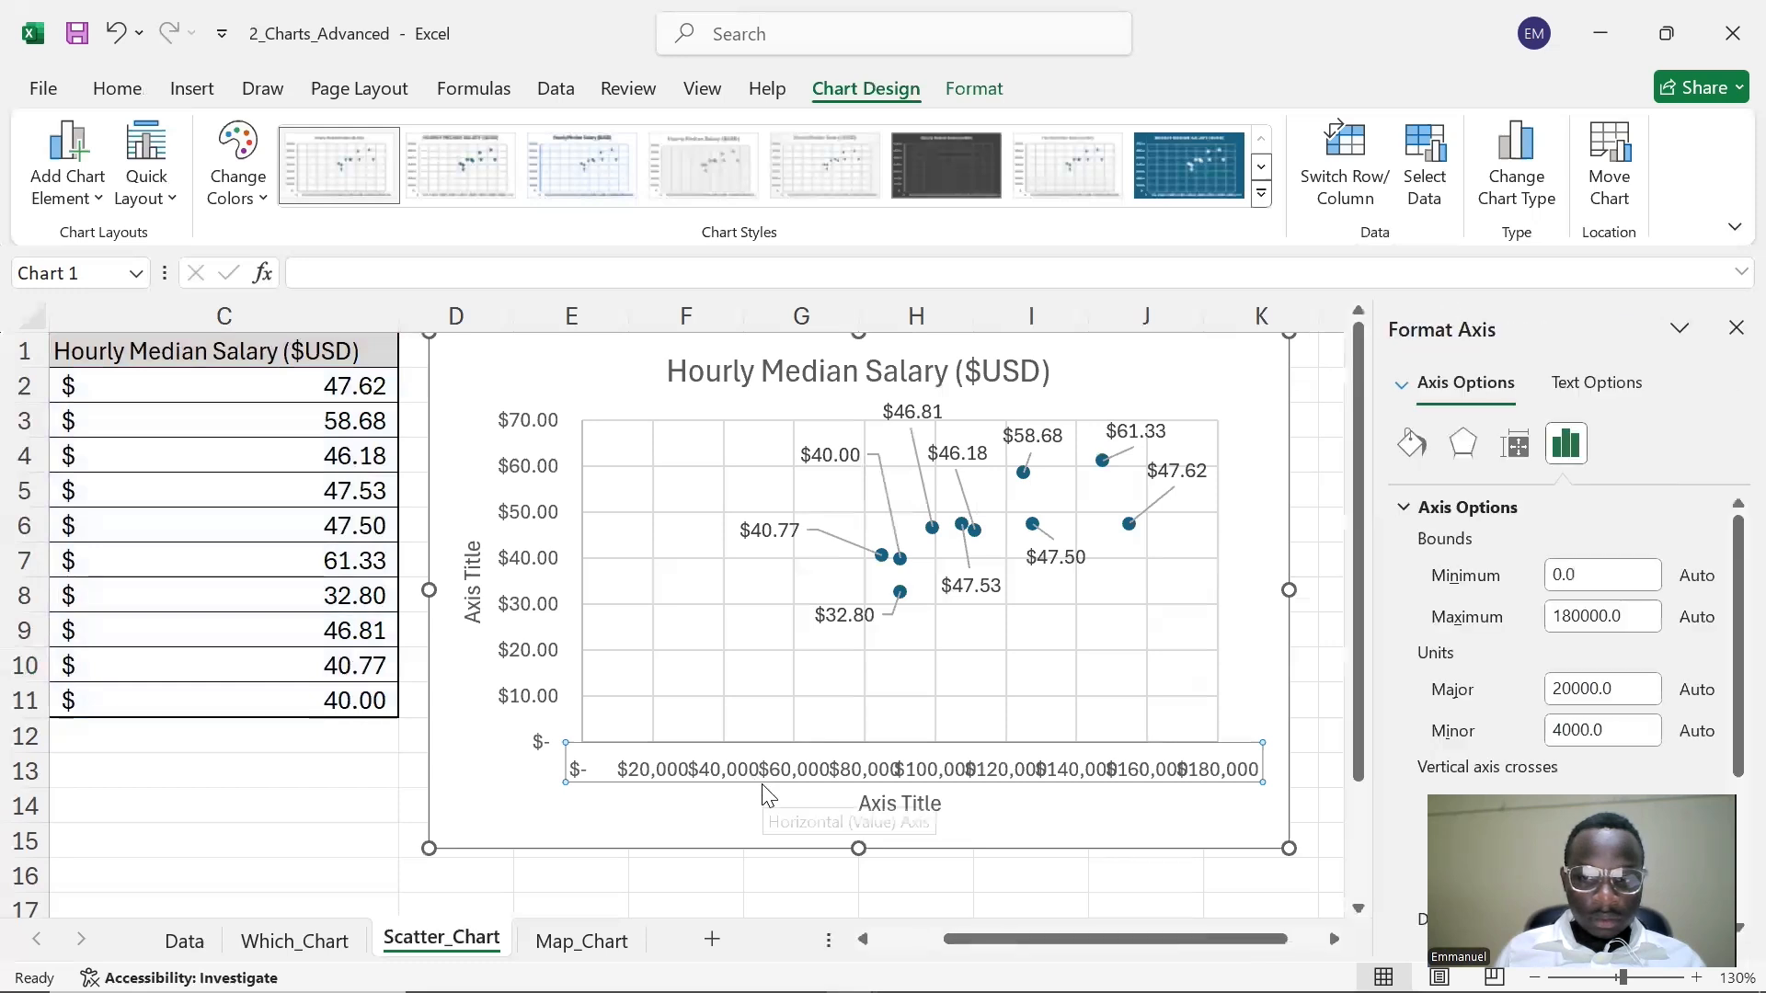
- Try to make the Hourly Median Salary ($USD) heading in C1 a formula, copy its text and clear the cell
left_click_drag(997, 940, 959, 940)
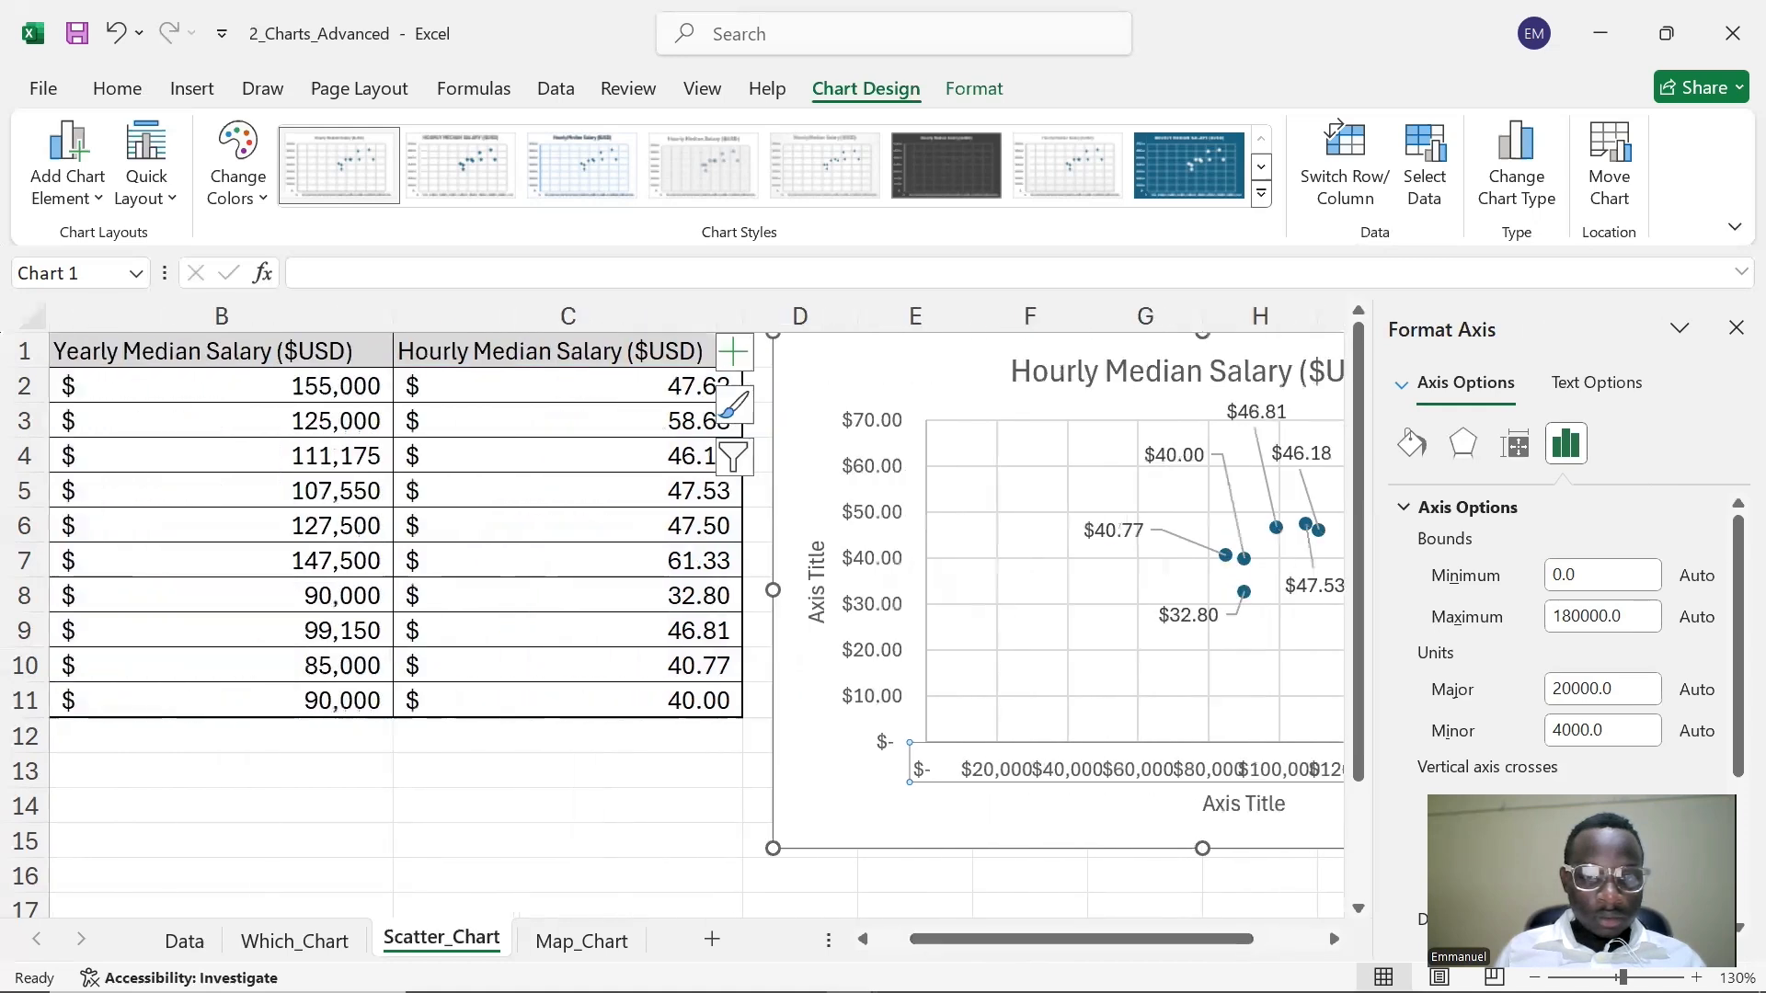
left_click(819, 580)
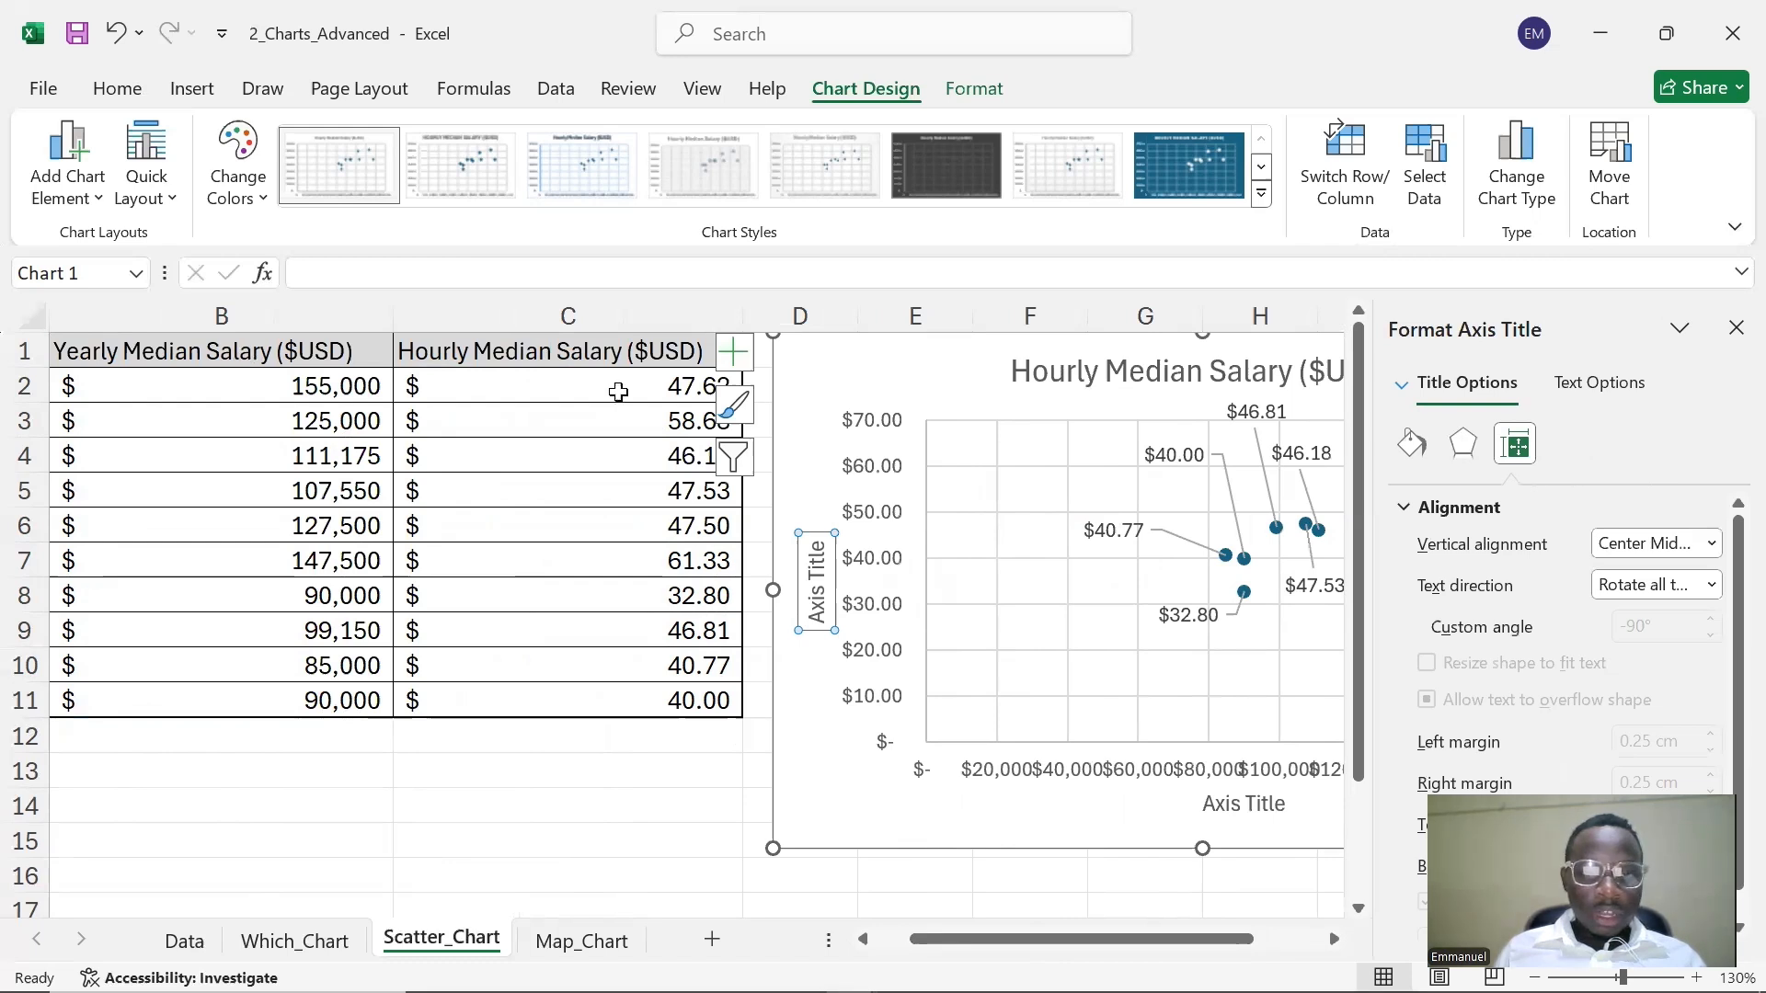
left_click(434, 350)
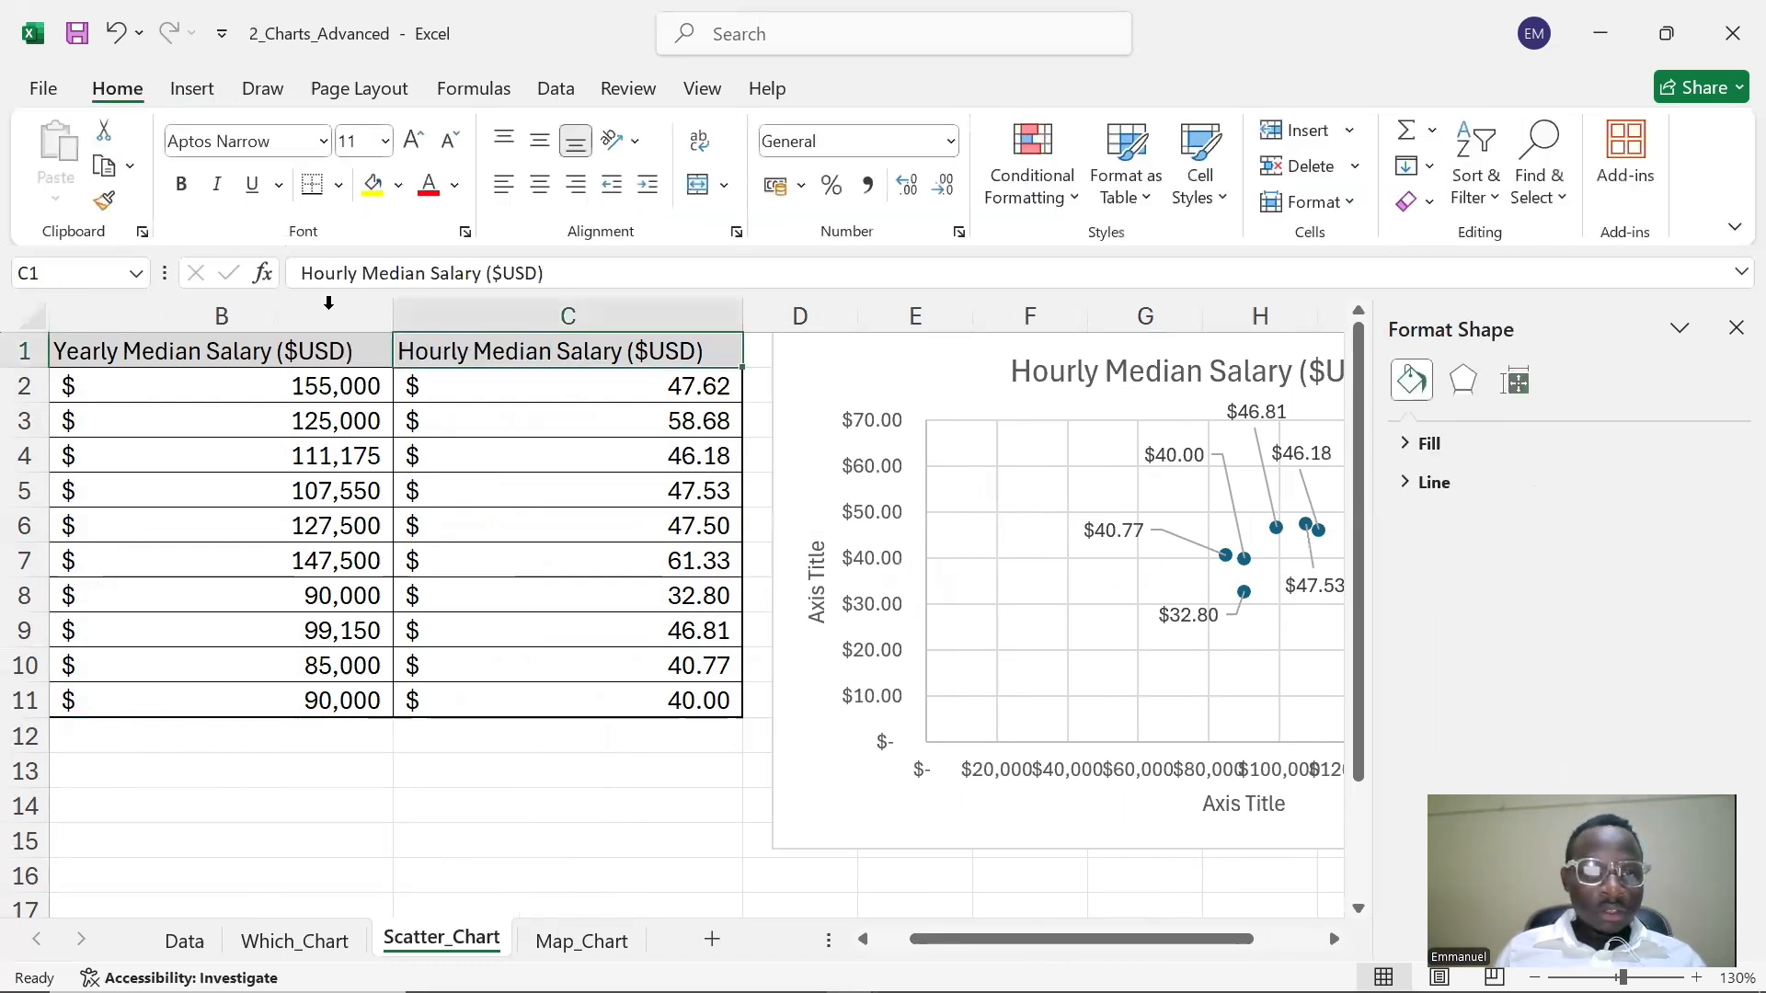
left_click(302, 276)
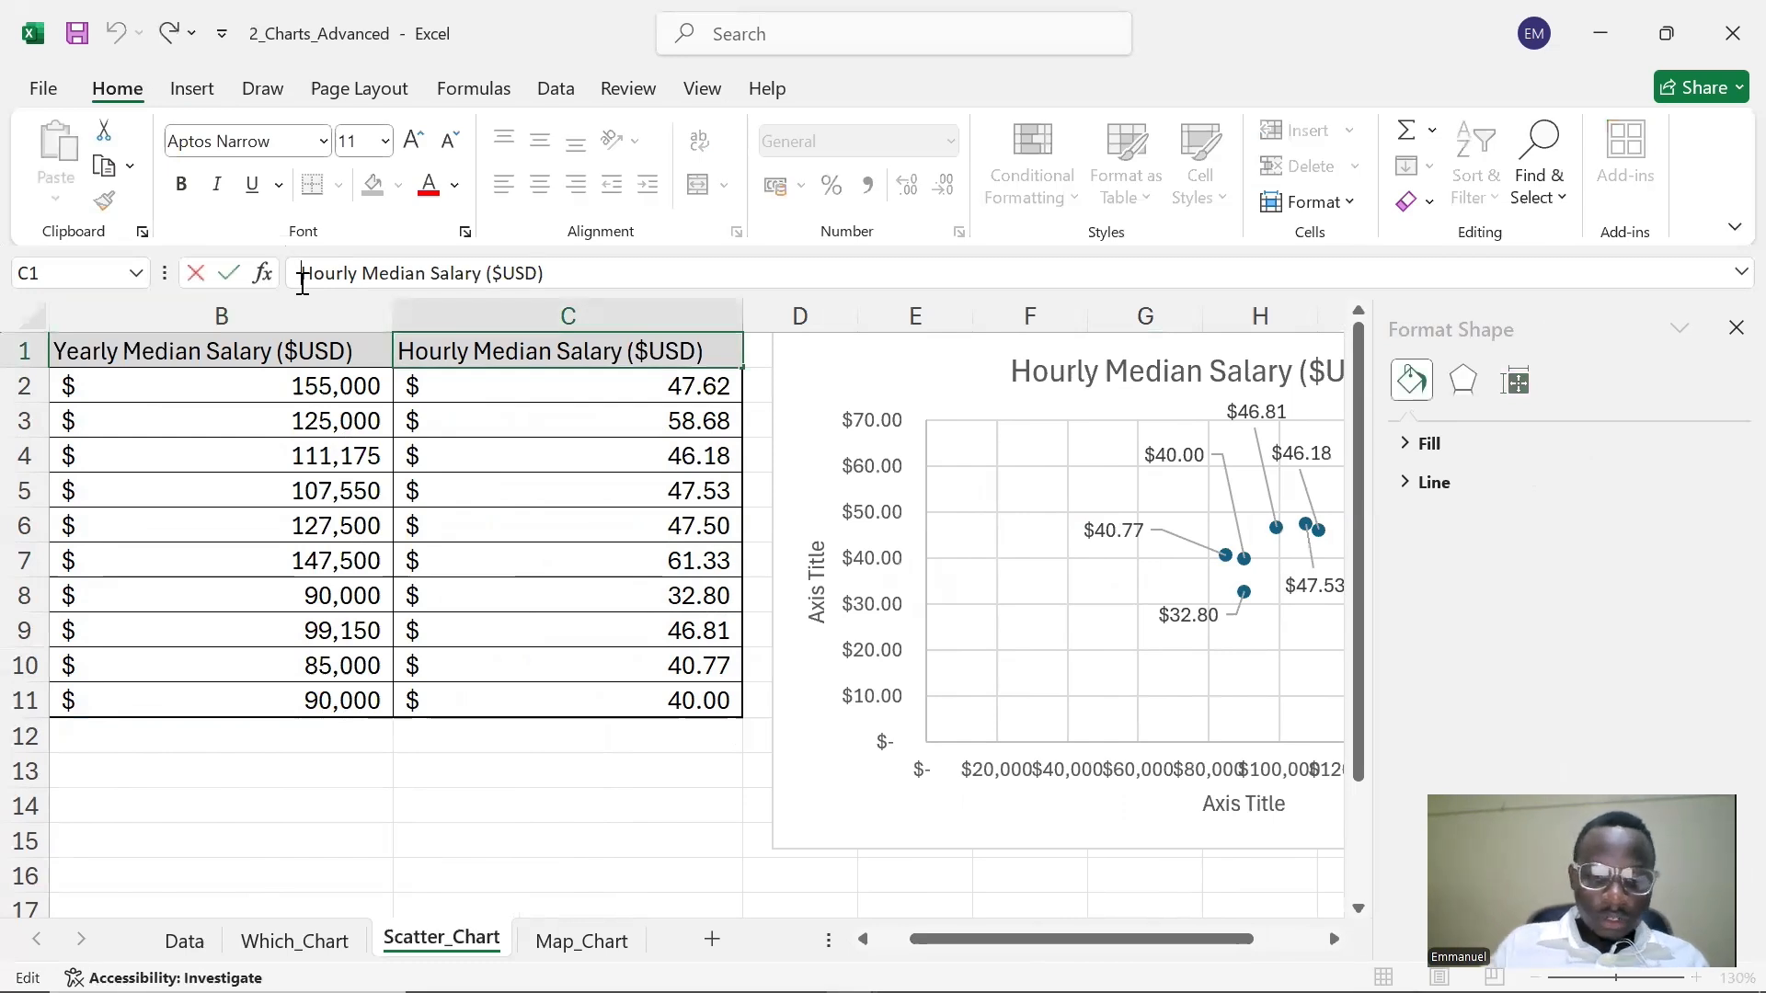
type("=")
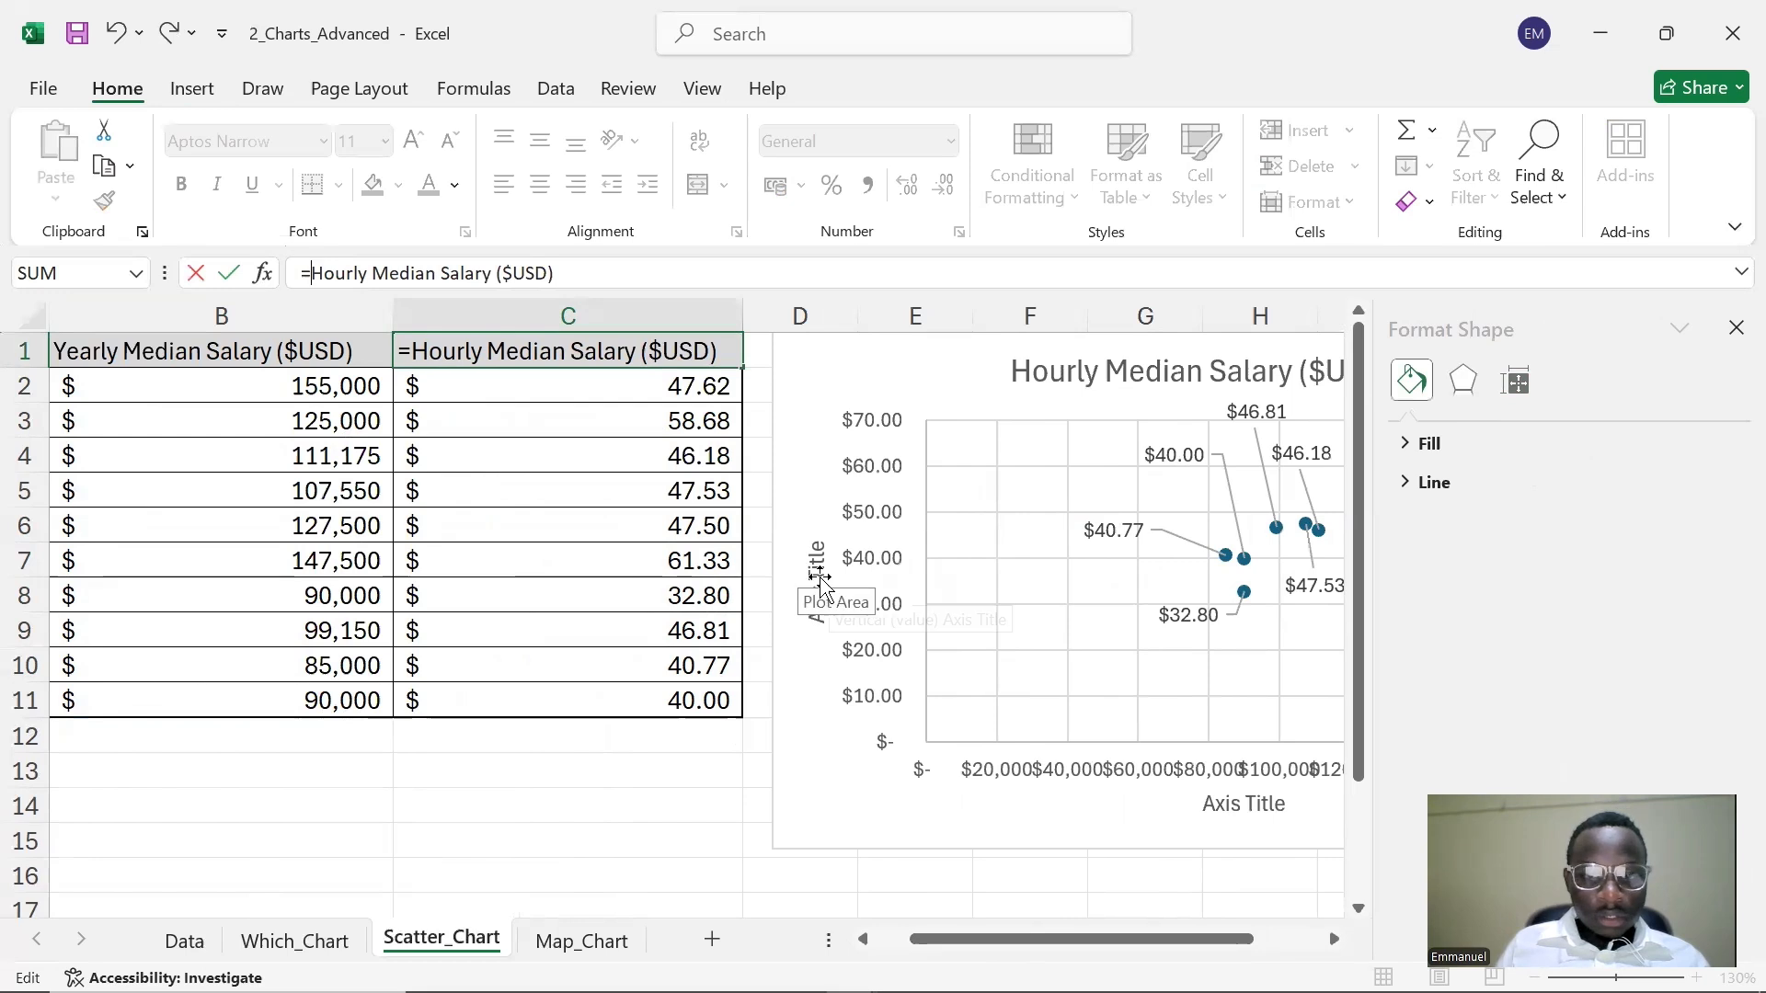
key("Return")
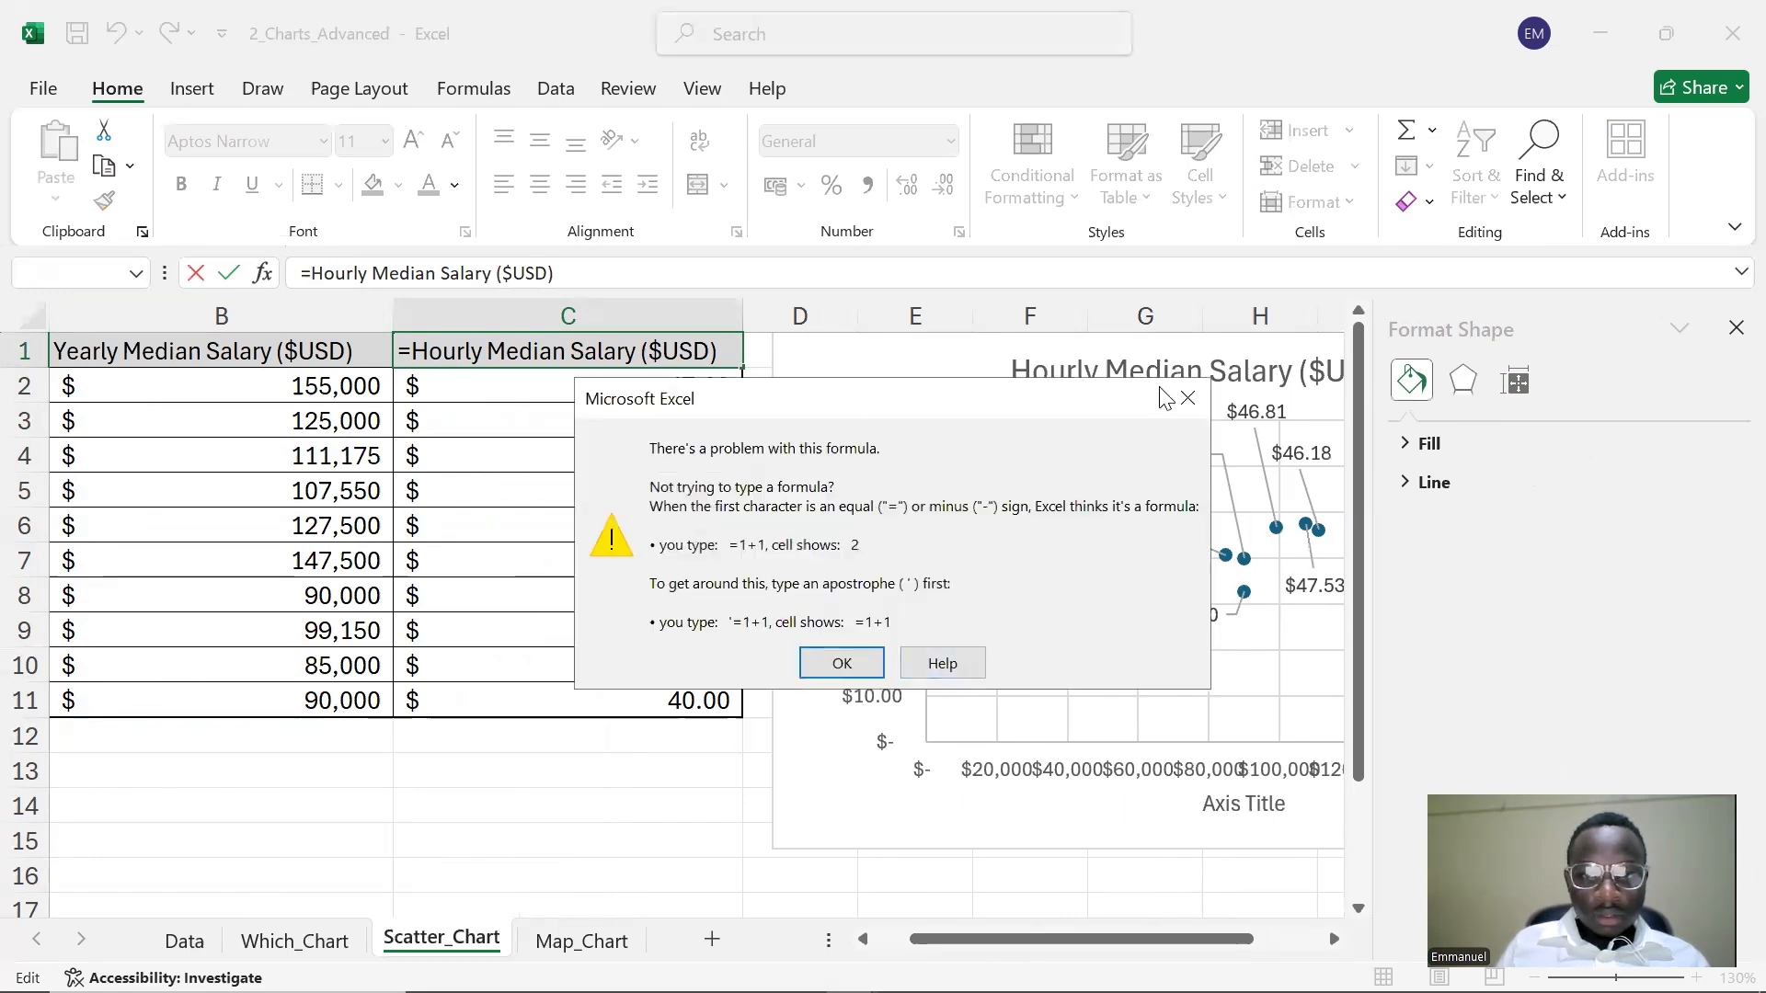
left_click(1187, 398)
left_click_drag(630, 278, 226, 274)
key("ctrl+c")
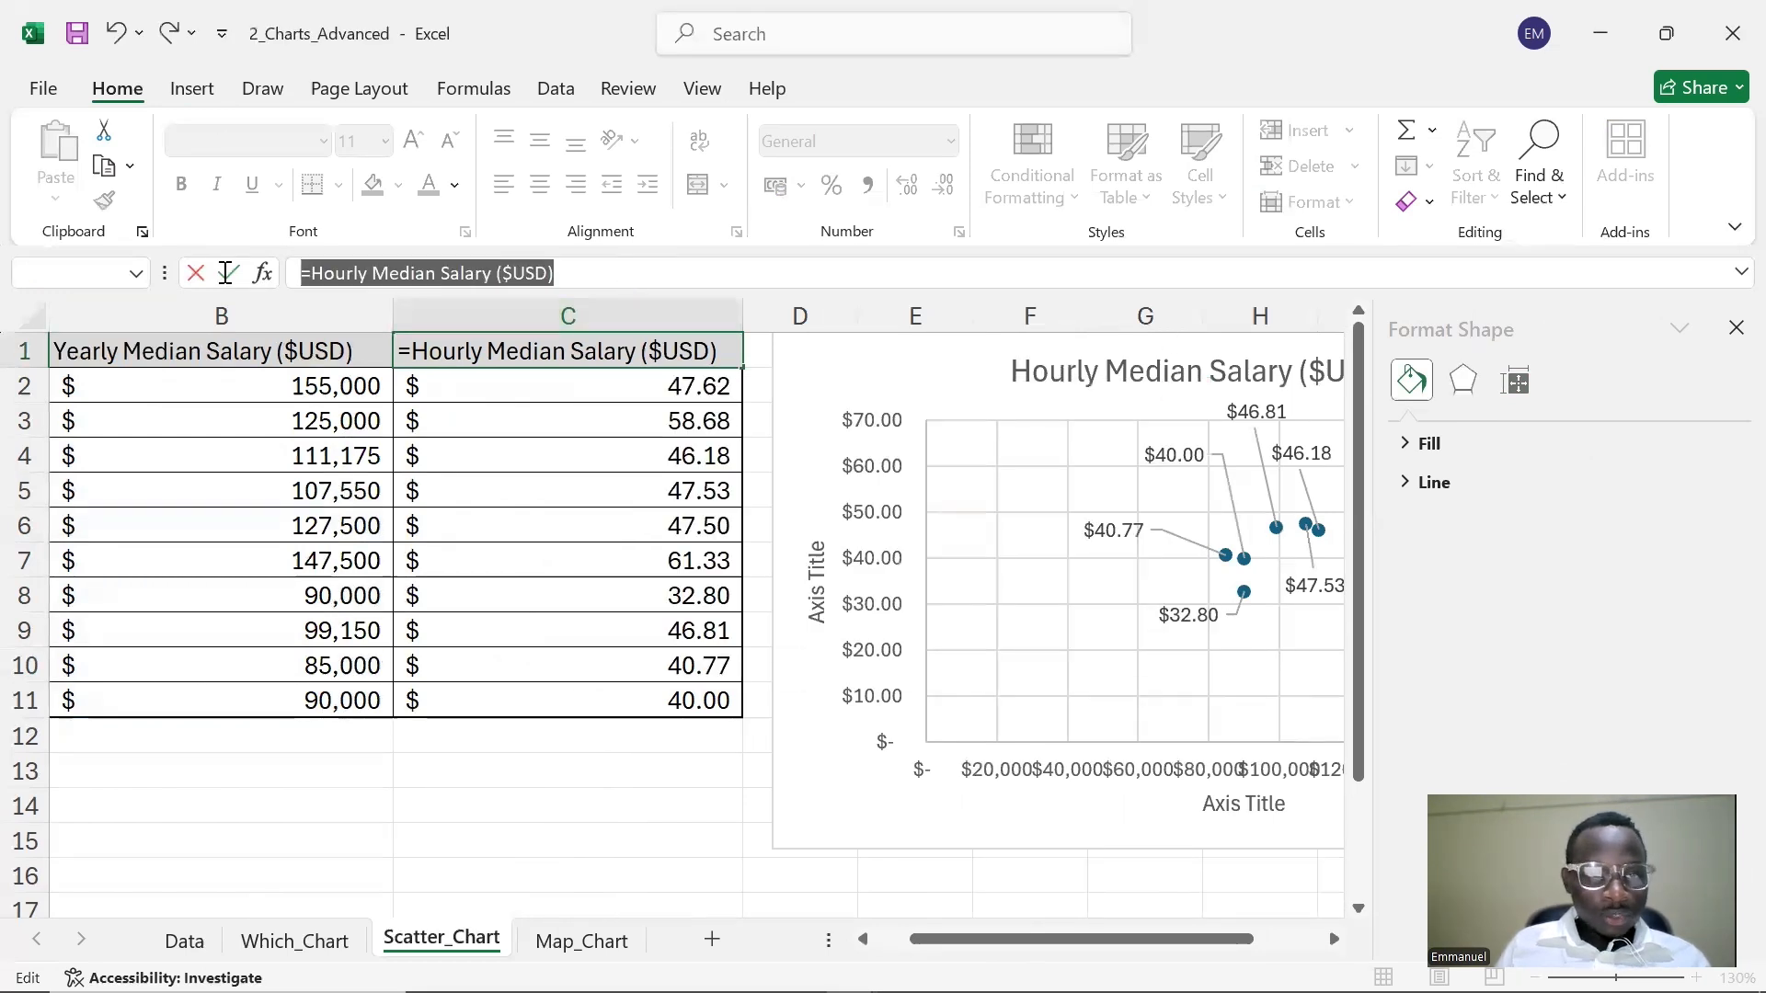
key("BackSpace")
- Try to enter =Hourly Median Salary ($USD) as the formula for the scatter chart's vertical axis title
left_click(816, 582)
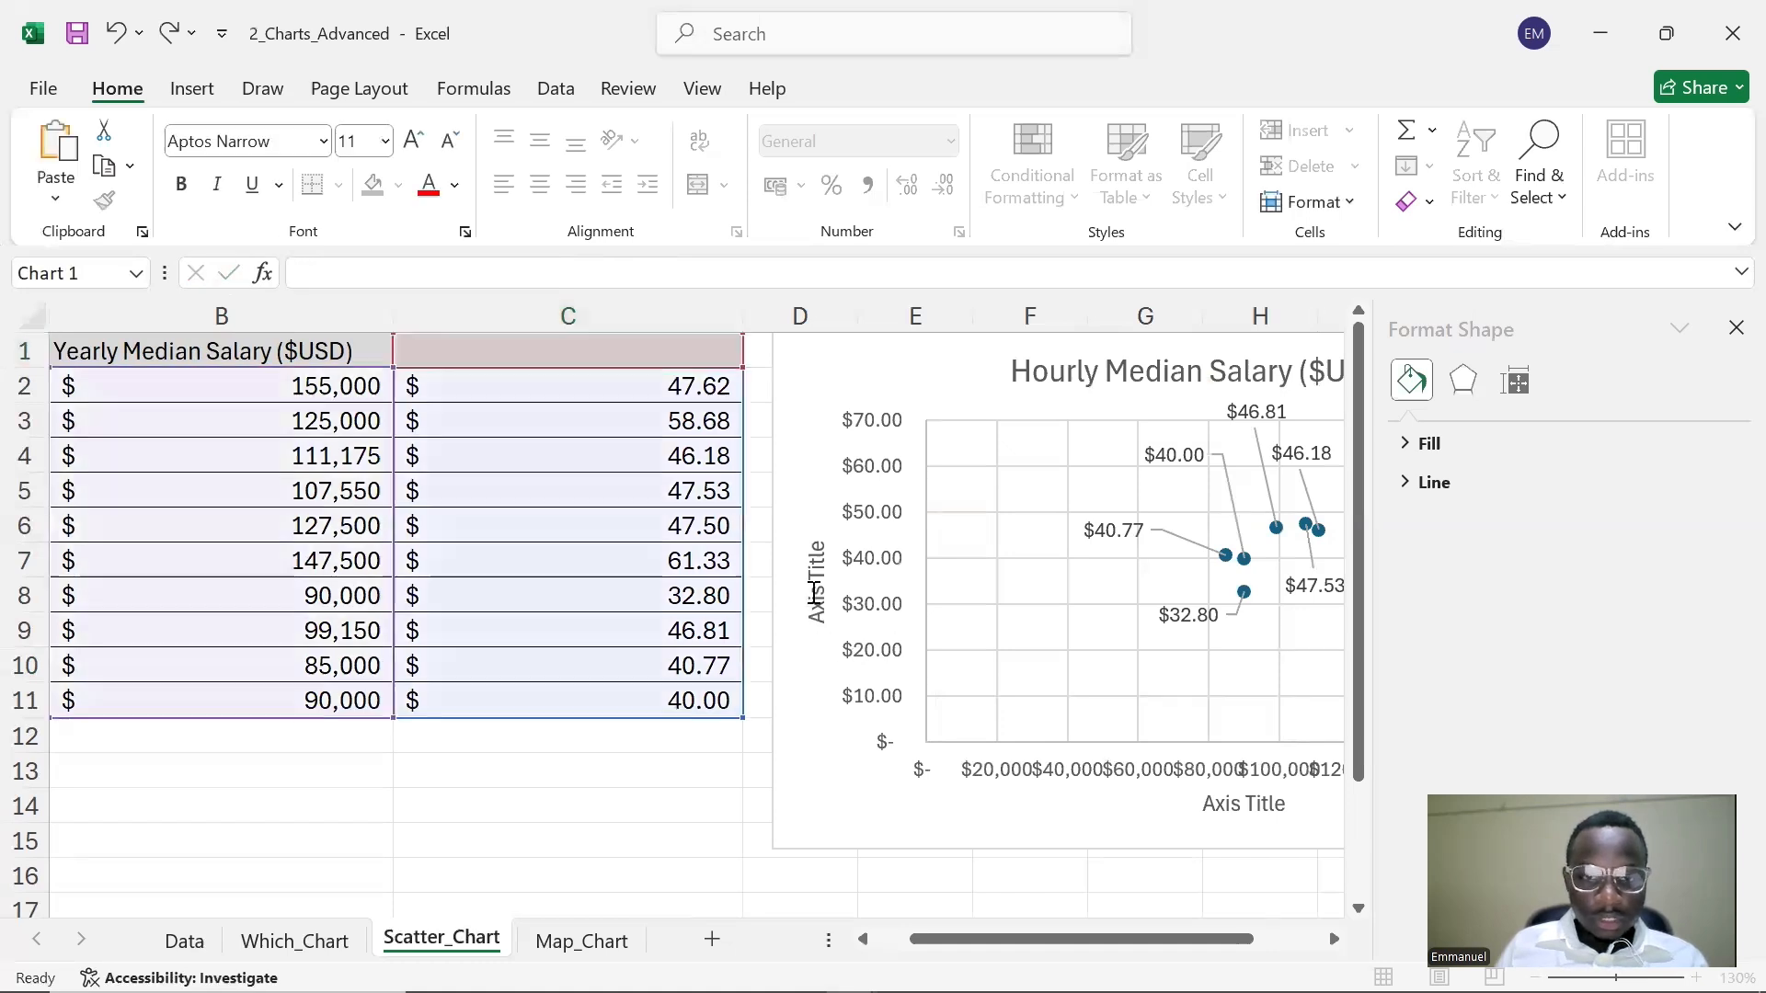
left_click(517, 285)
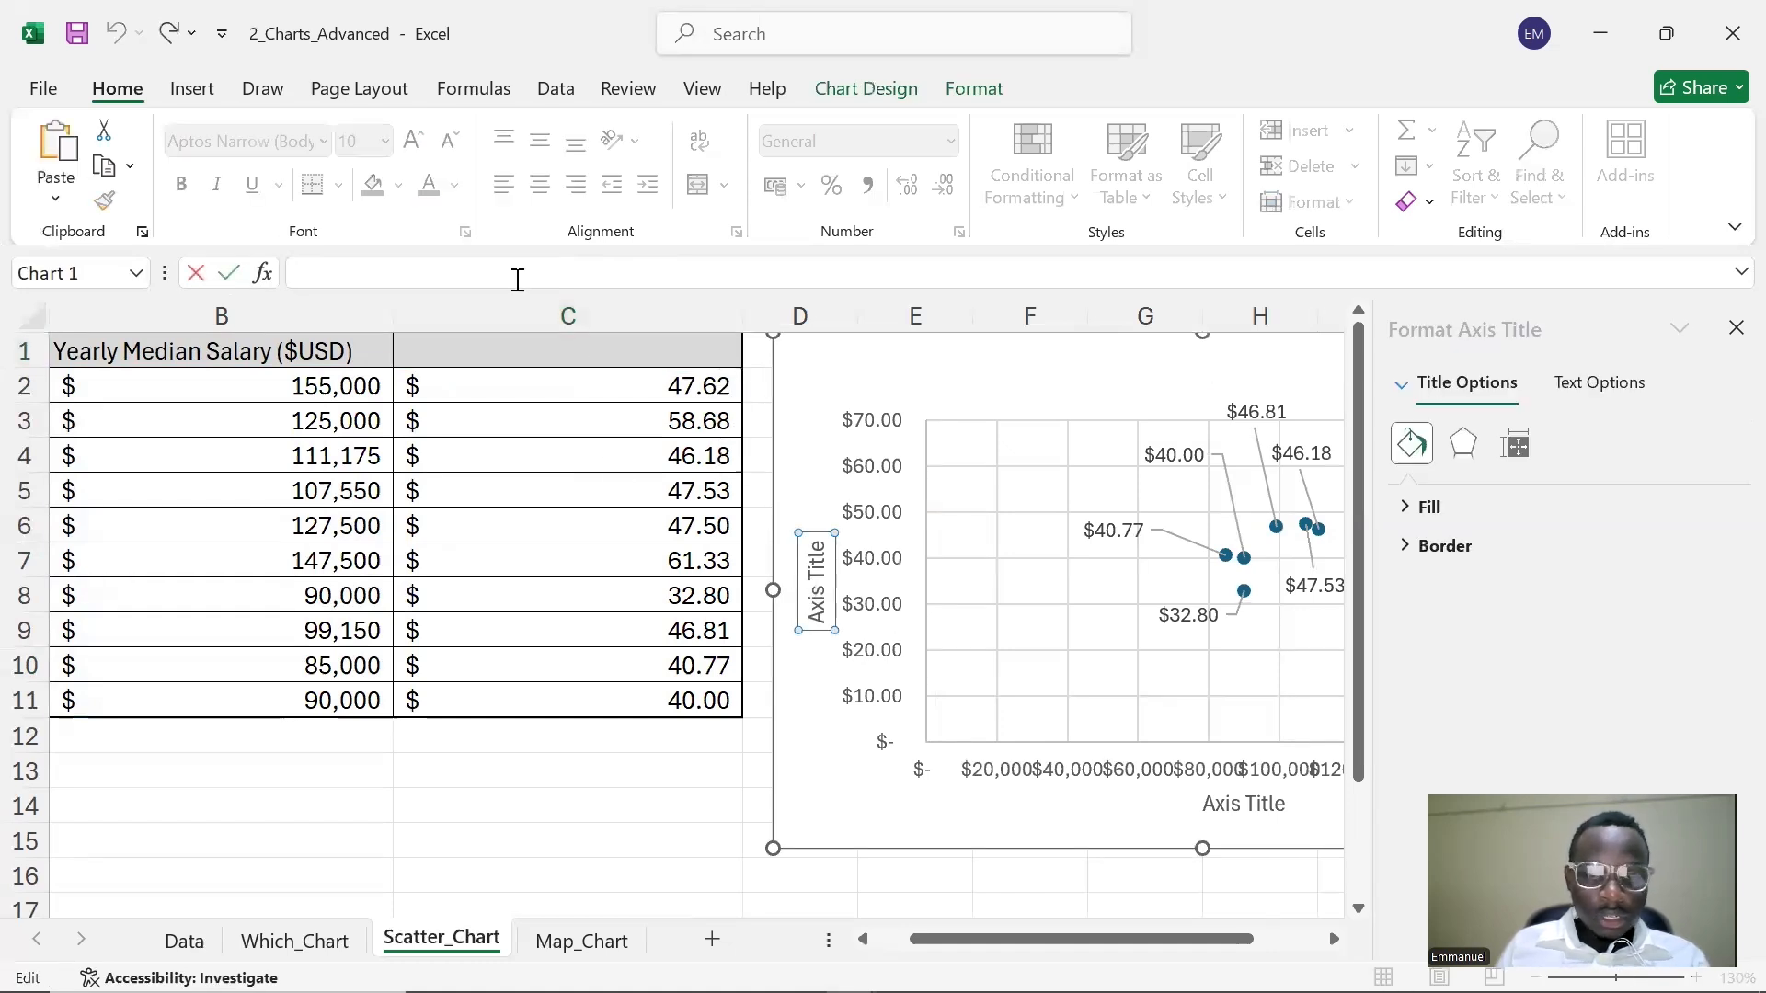
key("ctrl+v")
left_click(636, 309)
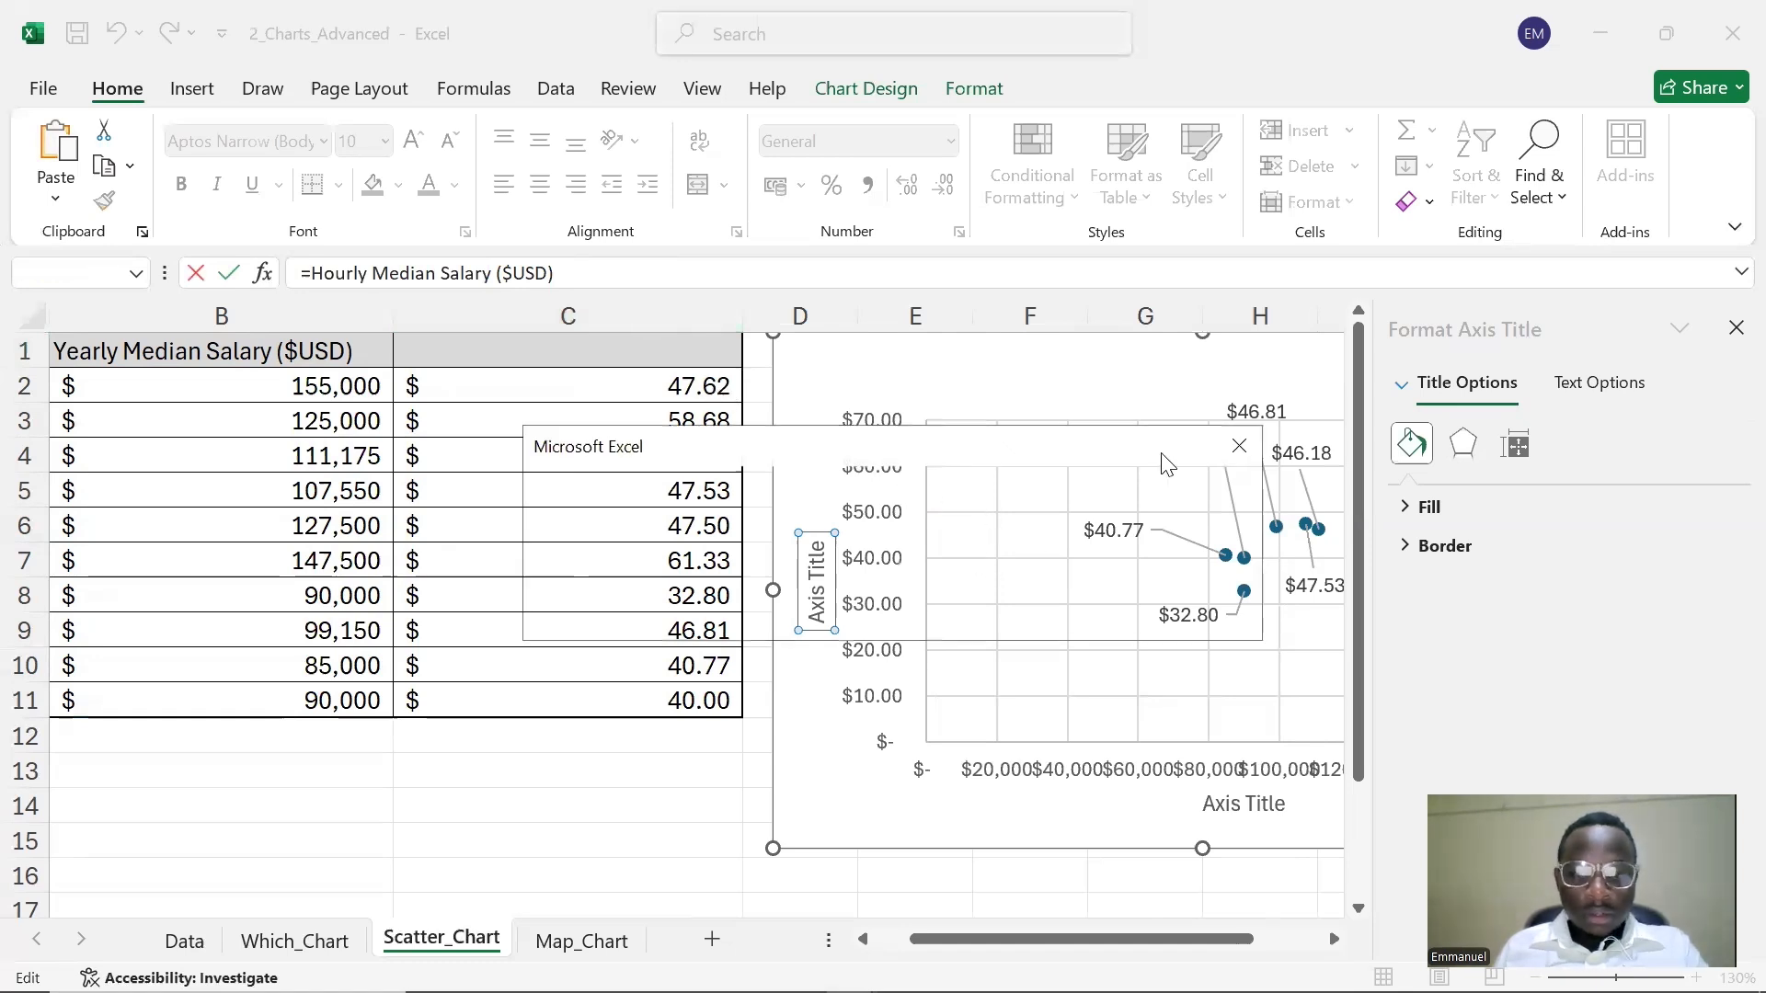
left_click(1238, 447)
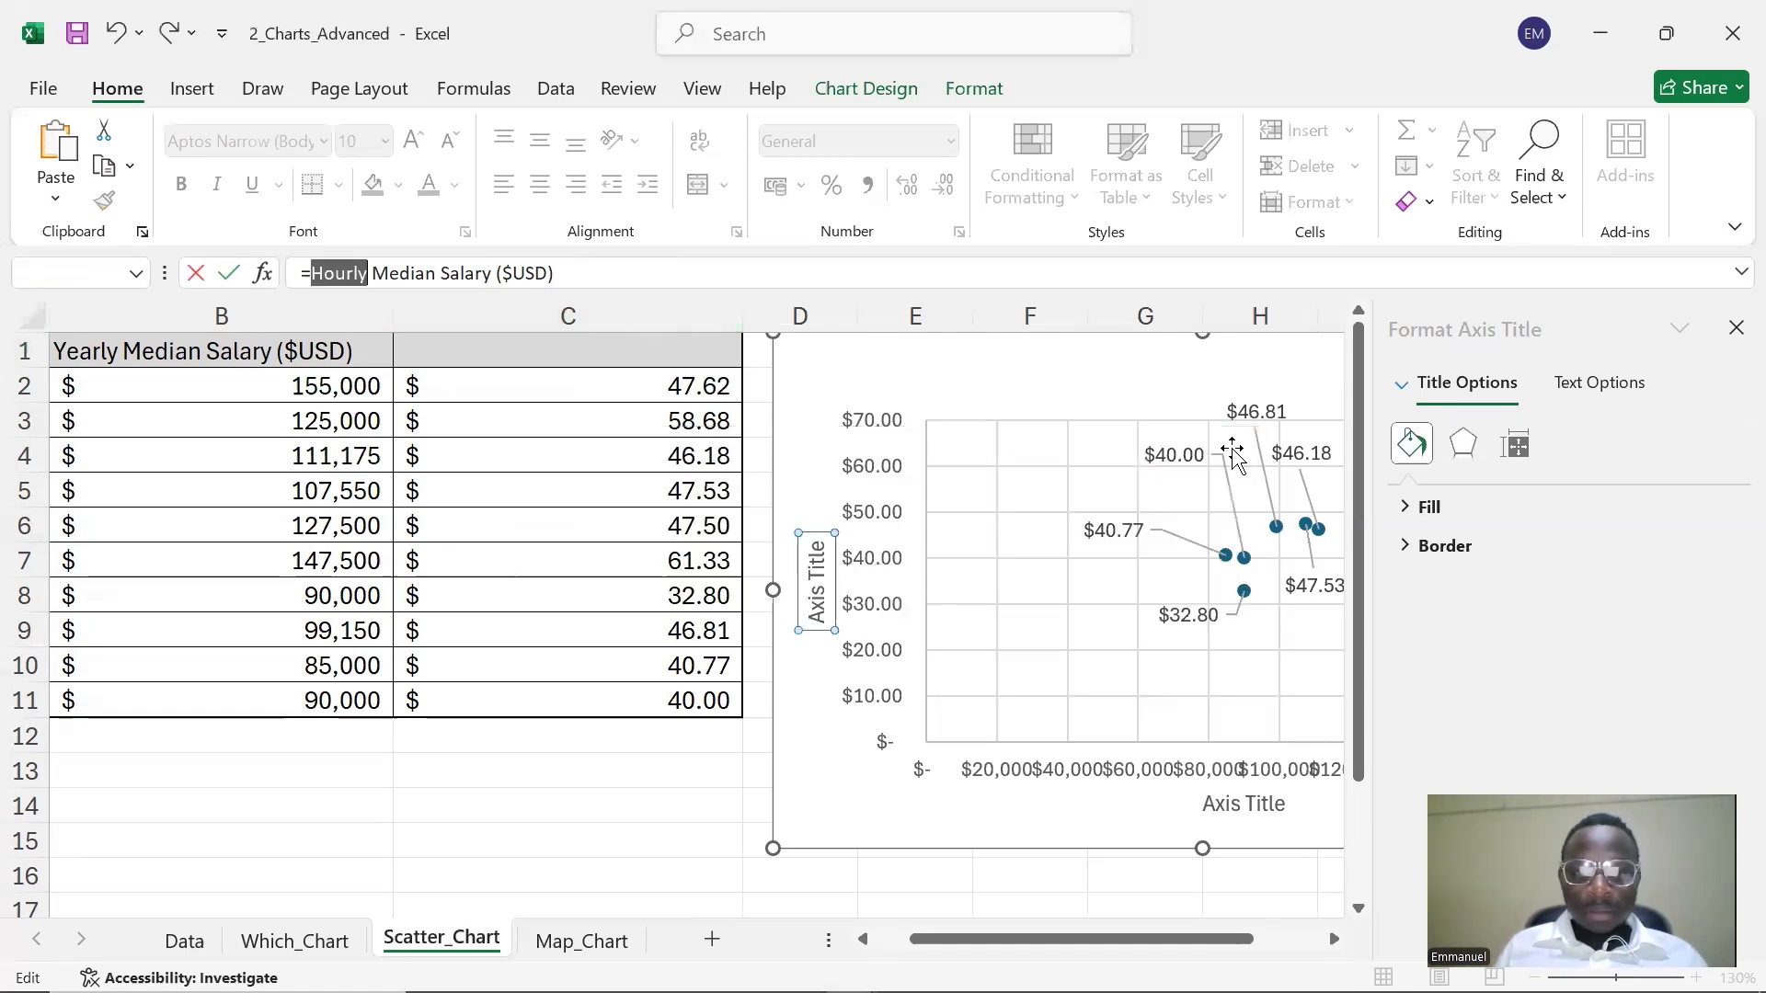
- Replace the vertical axis title's formula with a link to the Yearly Median Salary ($USD) heading in cell B1
left_click_drag(631, 276, 212, 303)
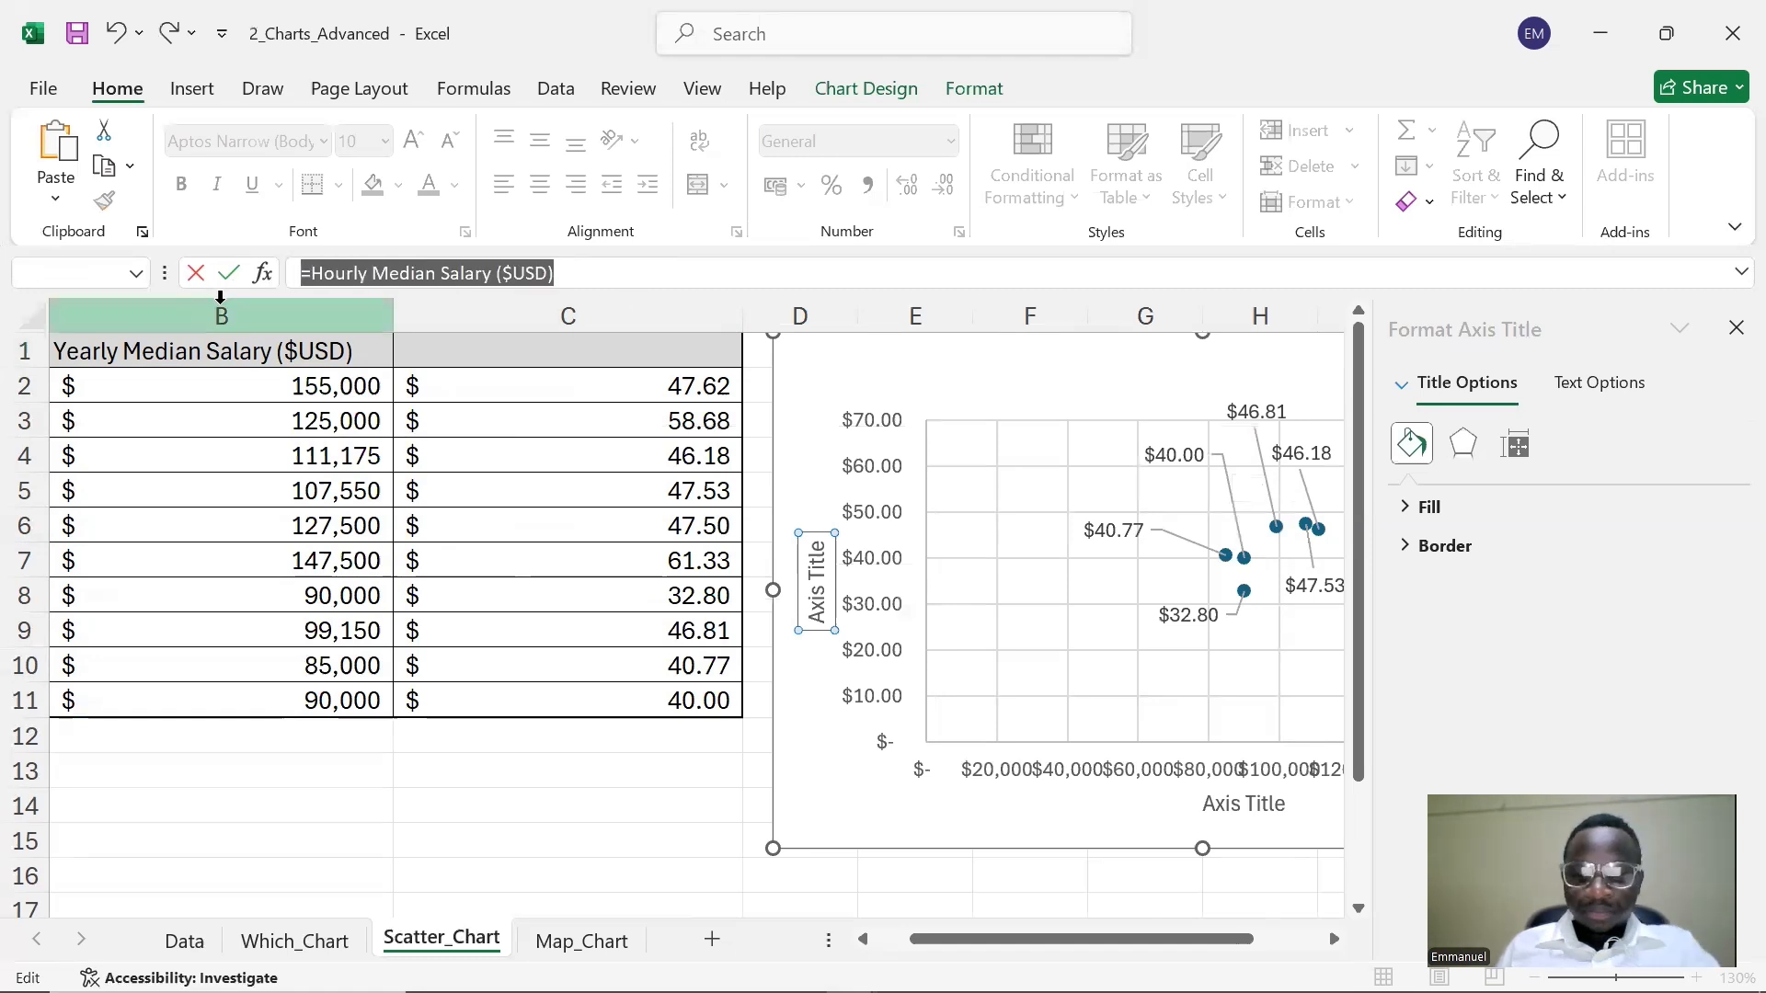
key("BackSpace")
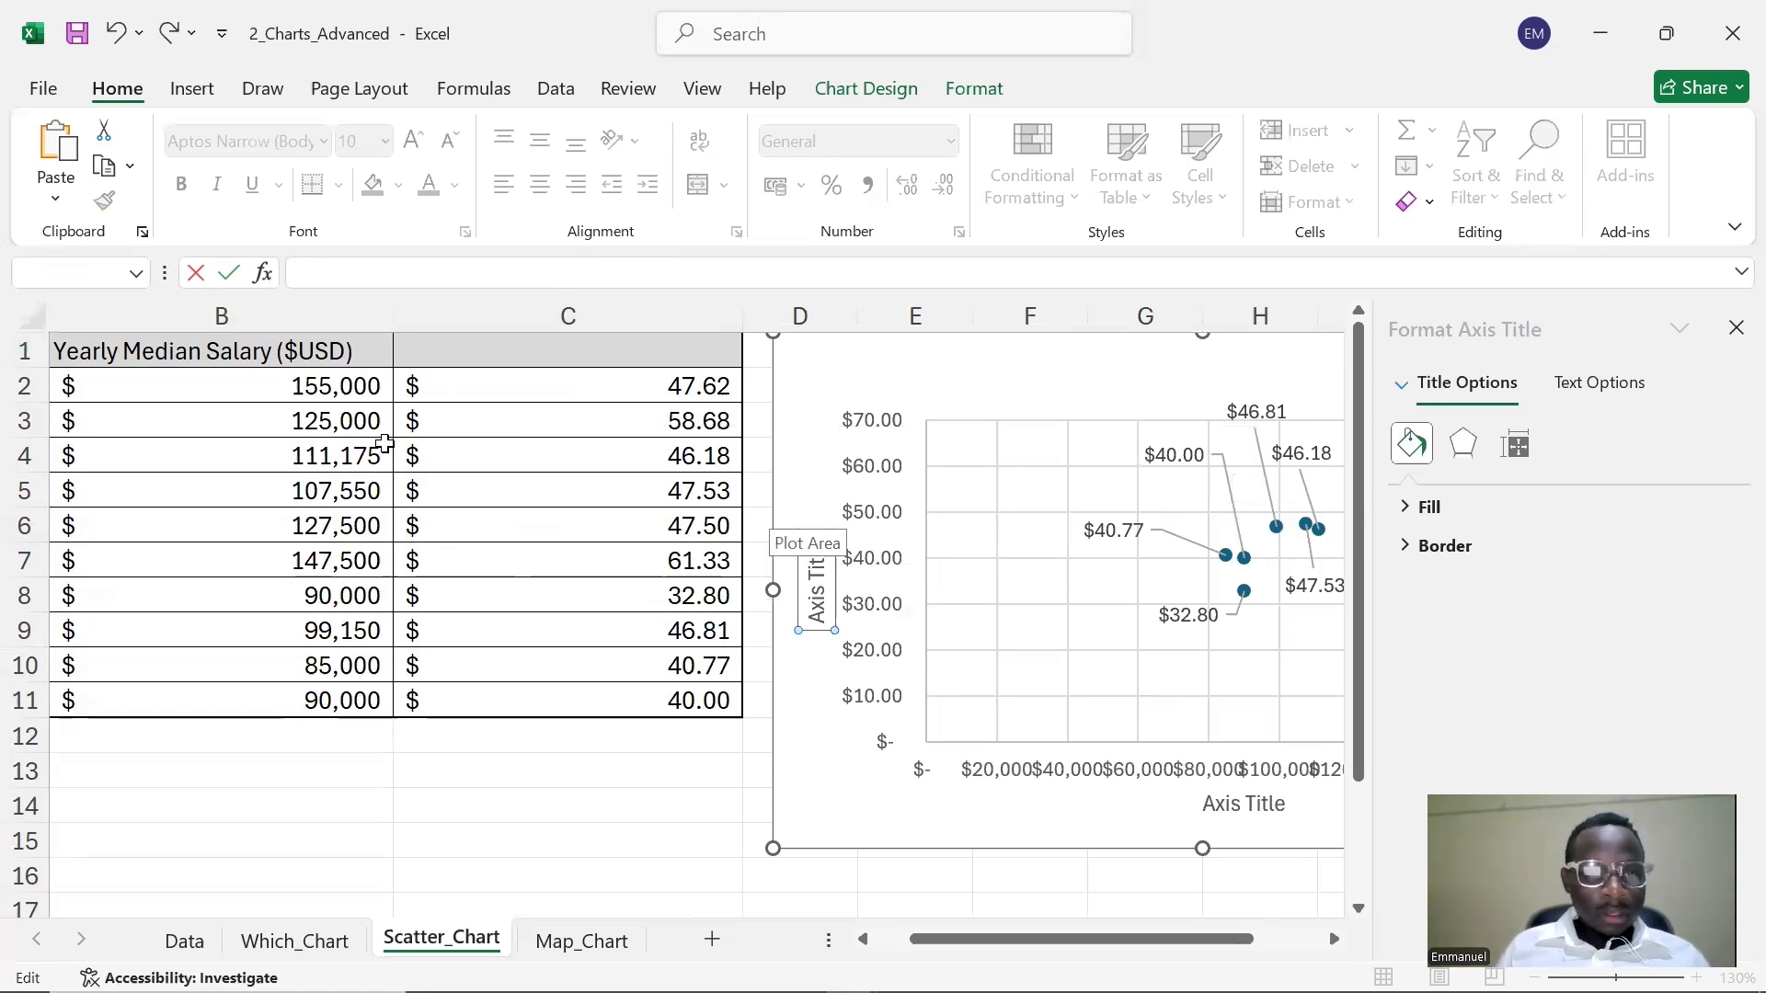
type("=")
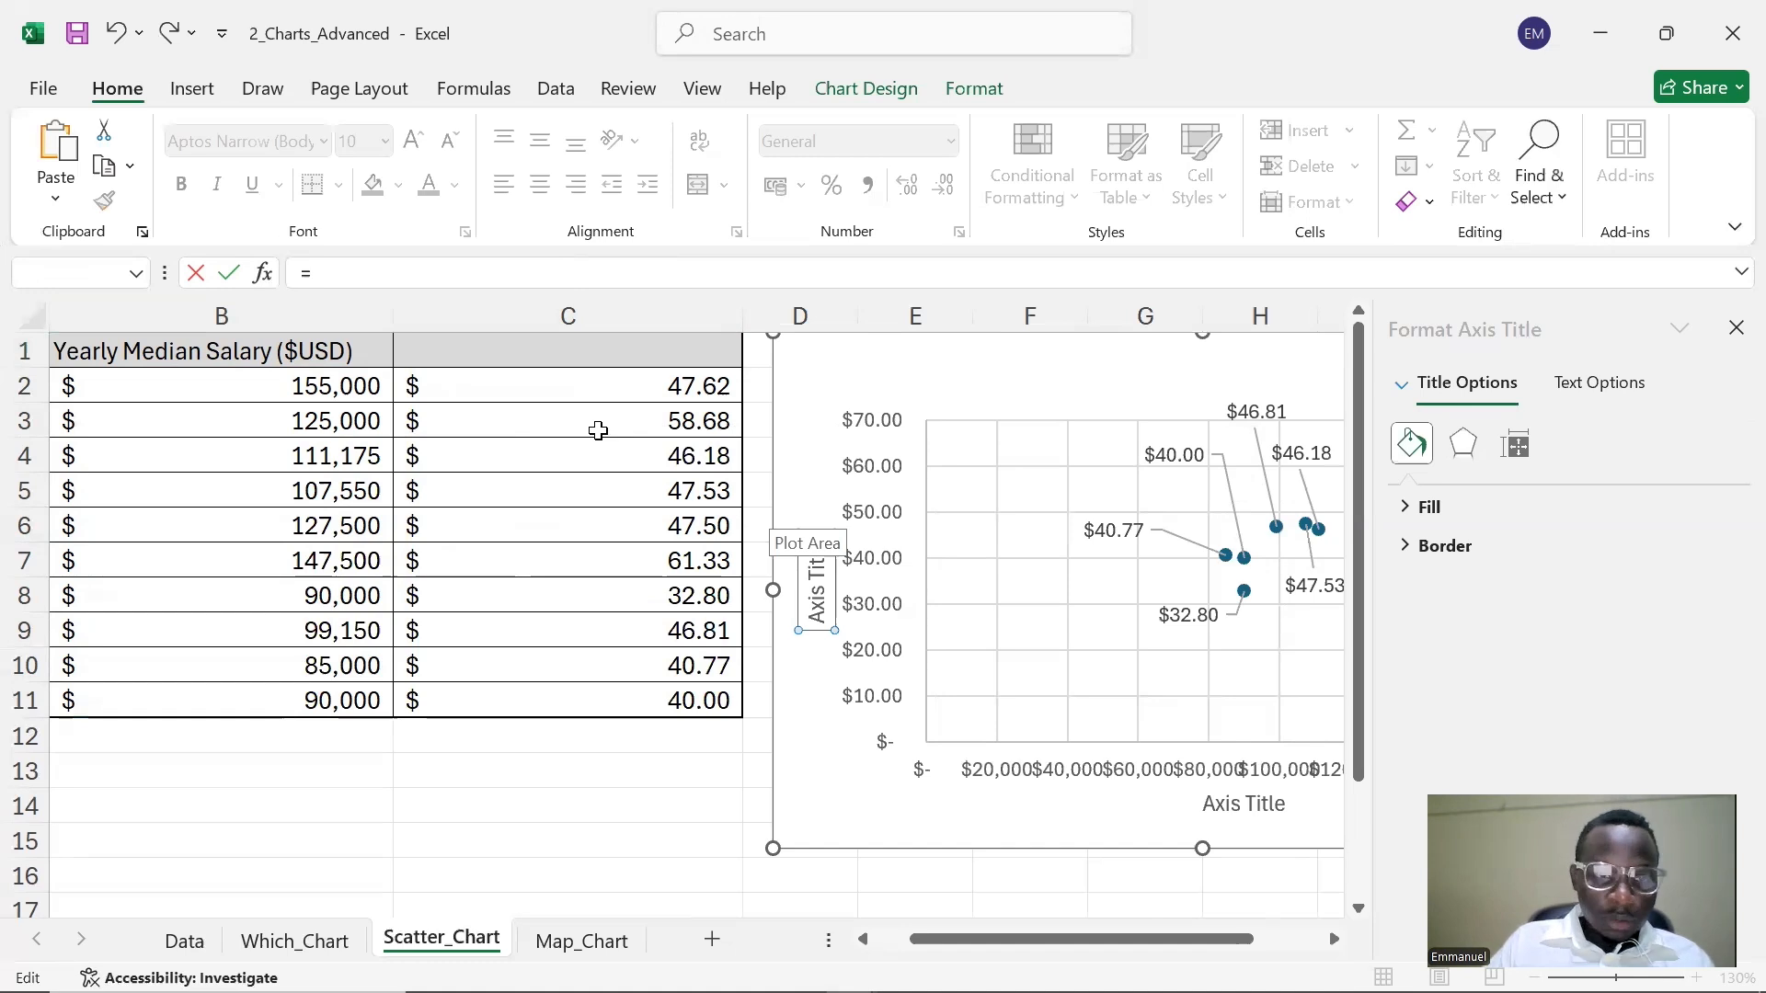
left_click(202, 352)
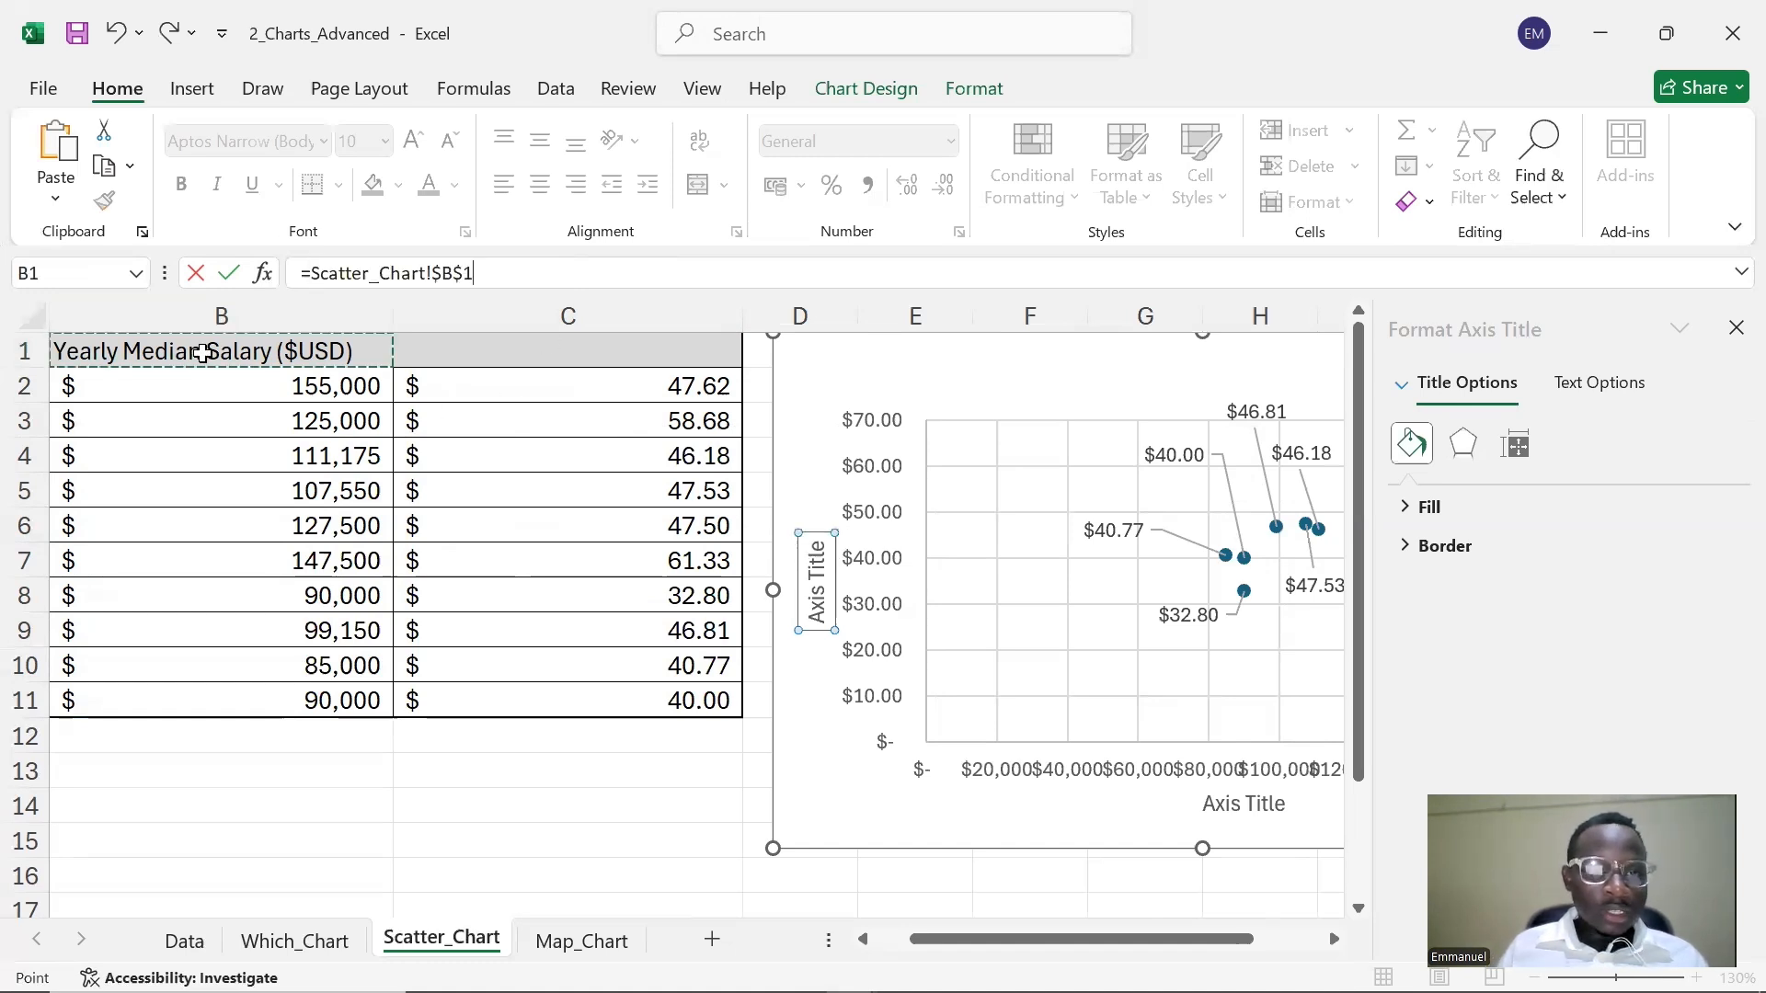
key("Return")
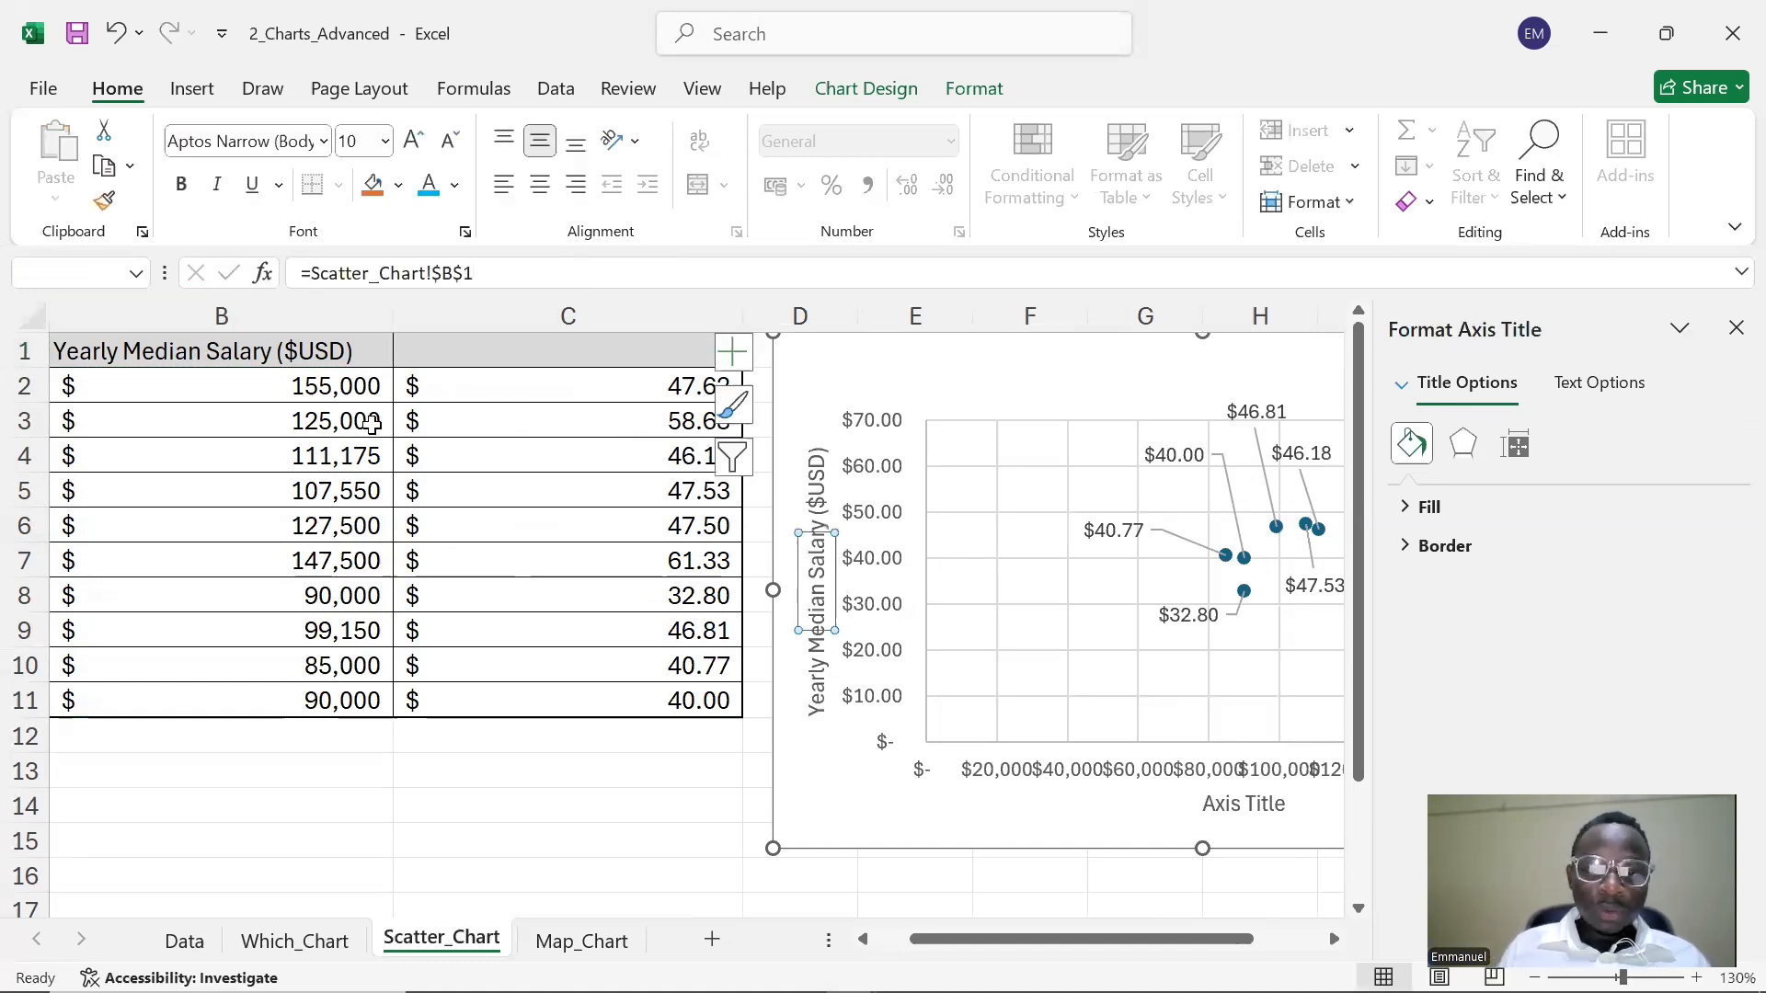
- Link the scatter chart's horizontal axis title to the cleared heading cell C1
left_click(1201, 798)
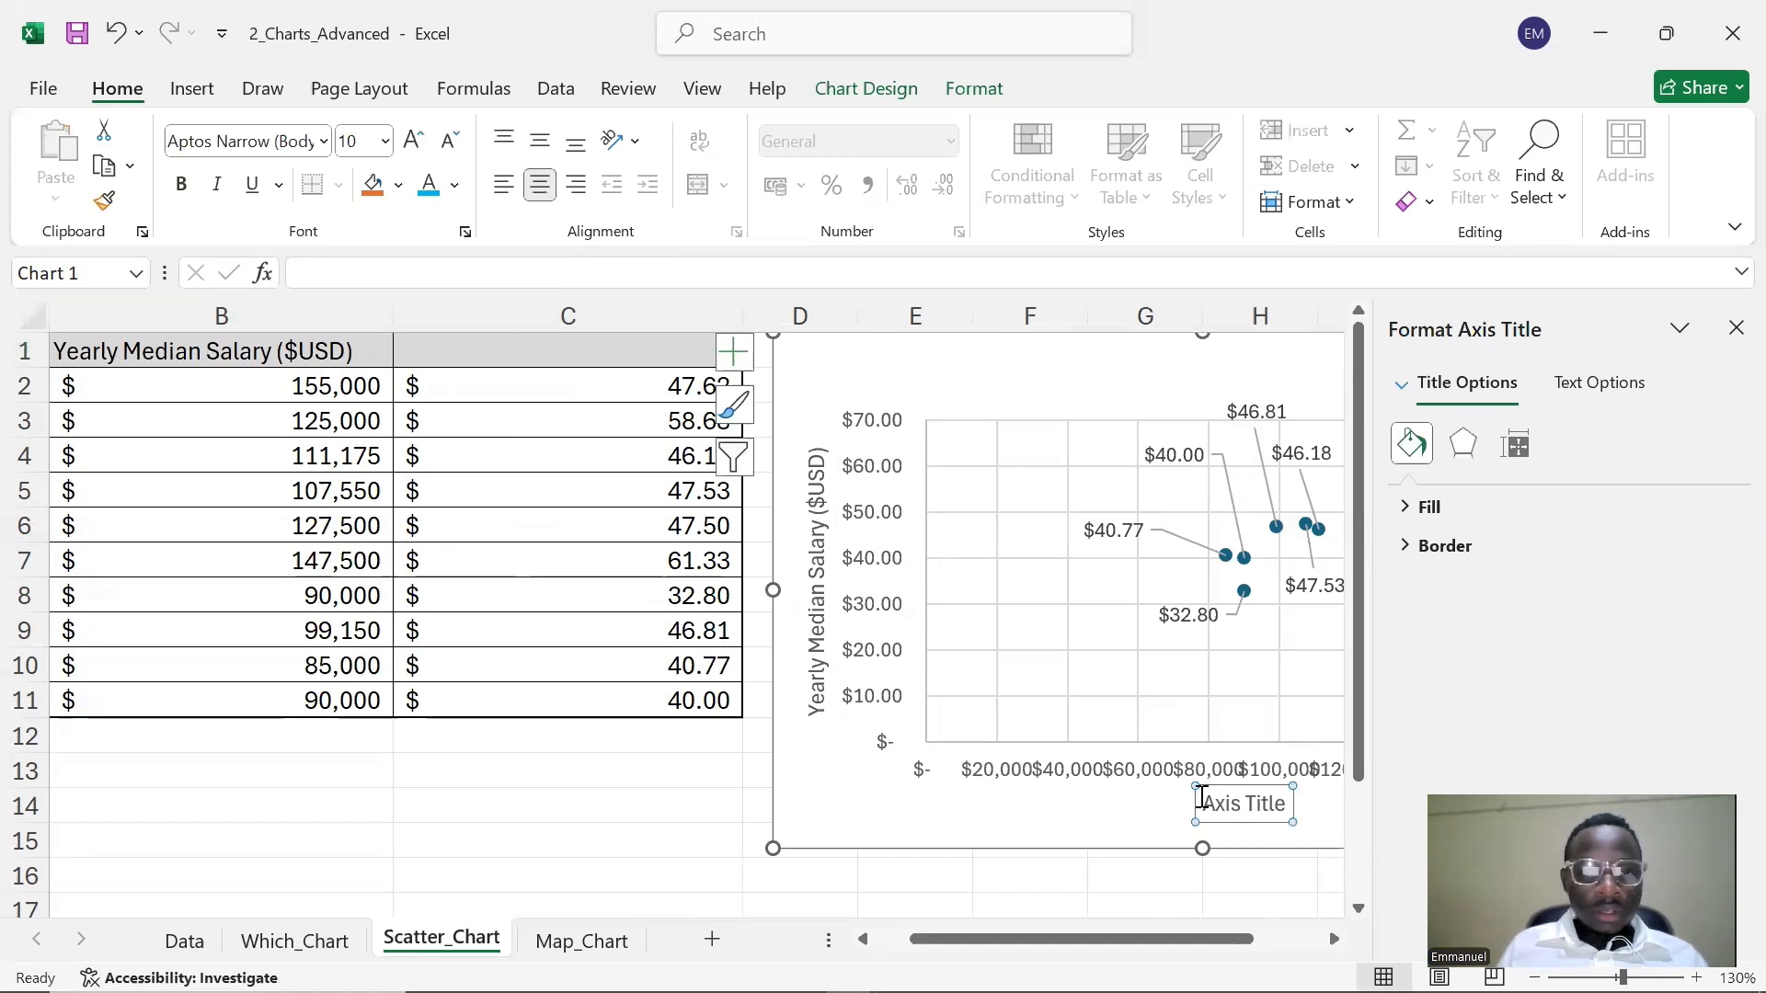
left_click(380, 273)
type("=")
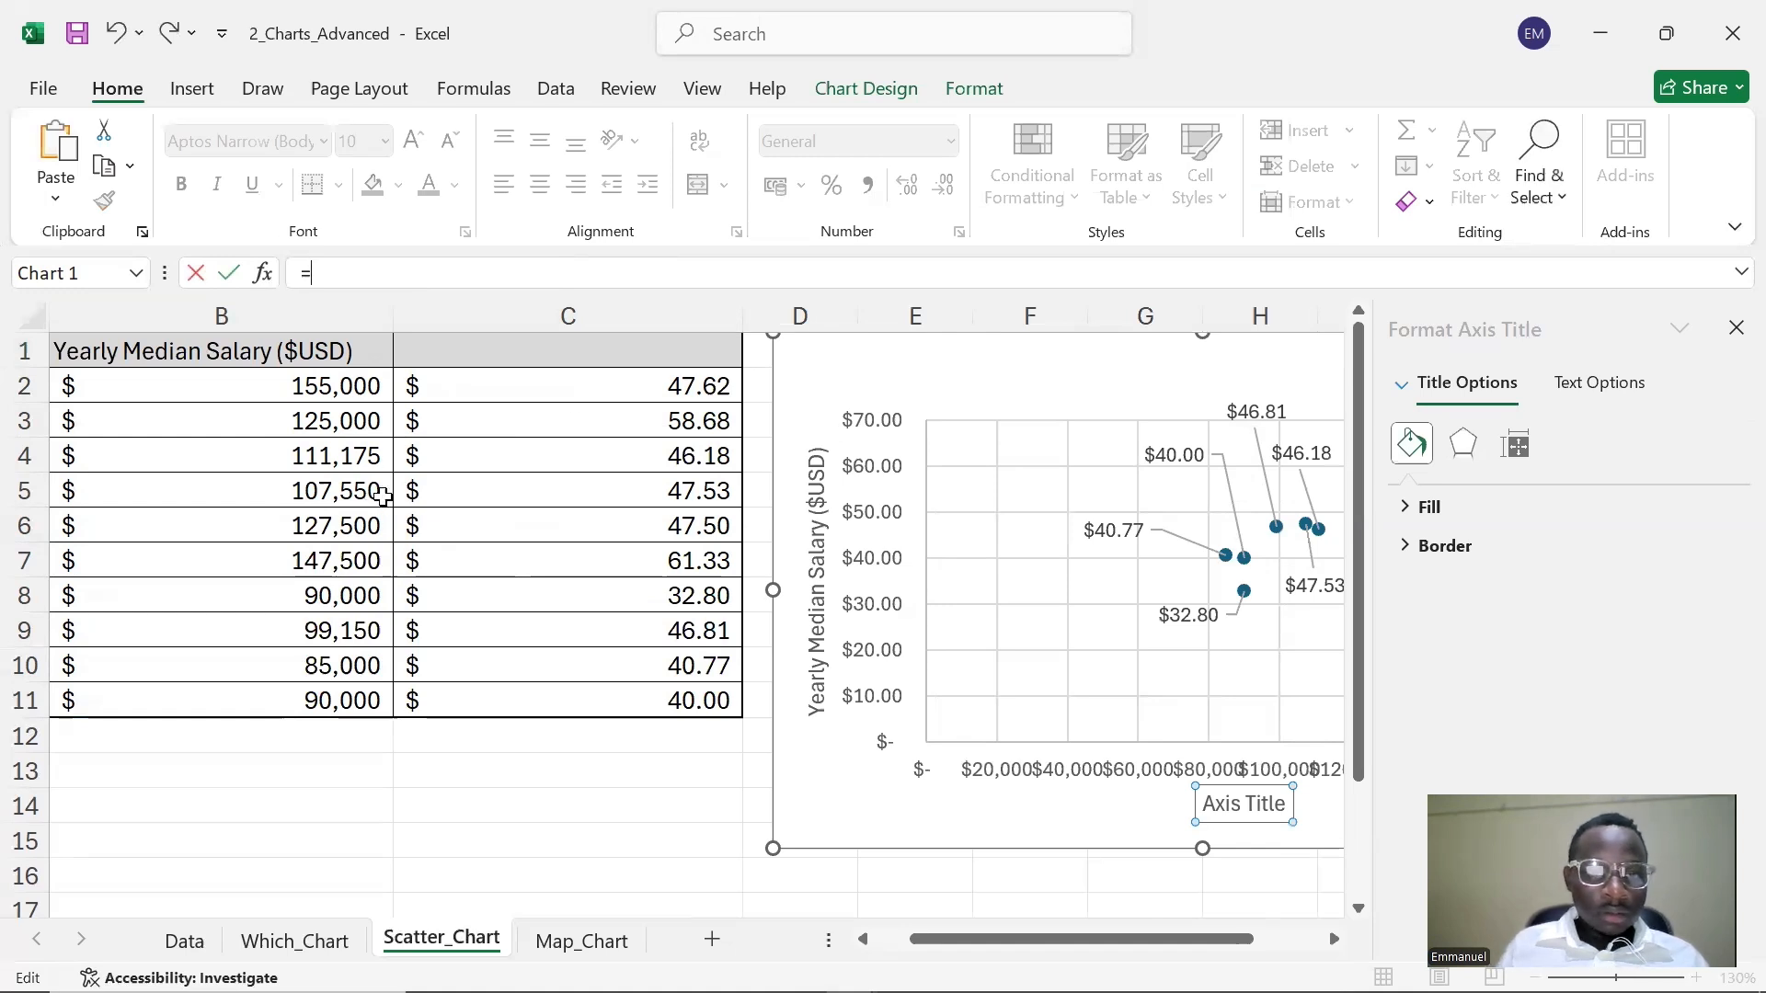
left_click(537, 347)
key("Return")
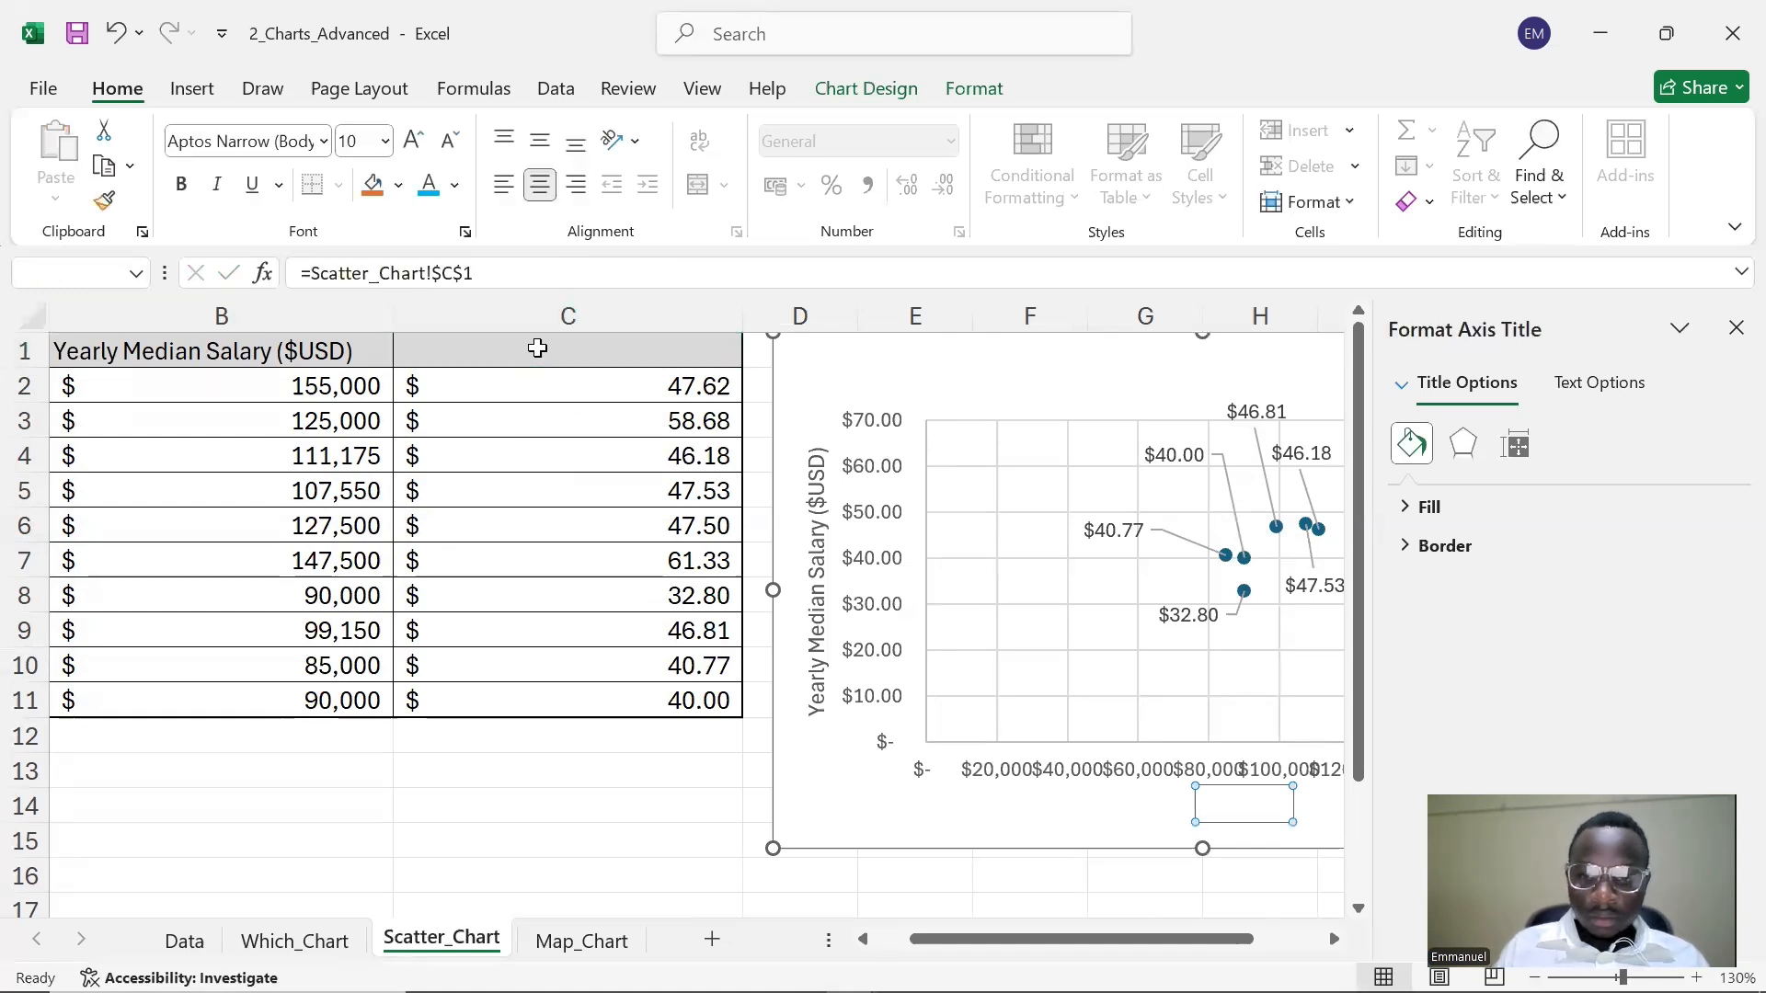
- Undo both axis title links and the clearing of the heading in C1
key("ctrl+z")
key("ctrl+z")
key("ctrl+z")
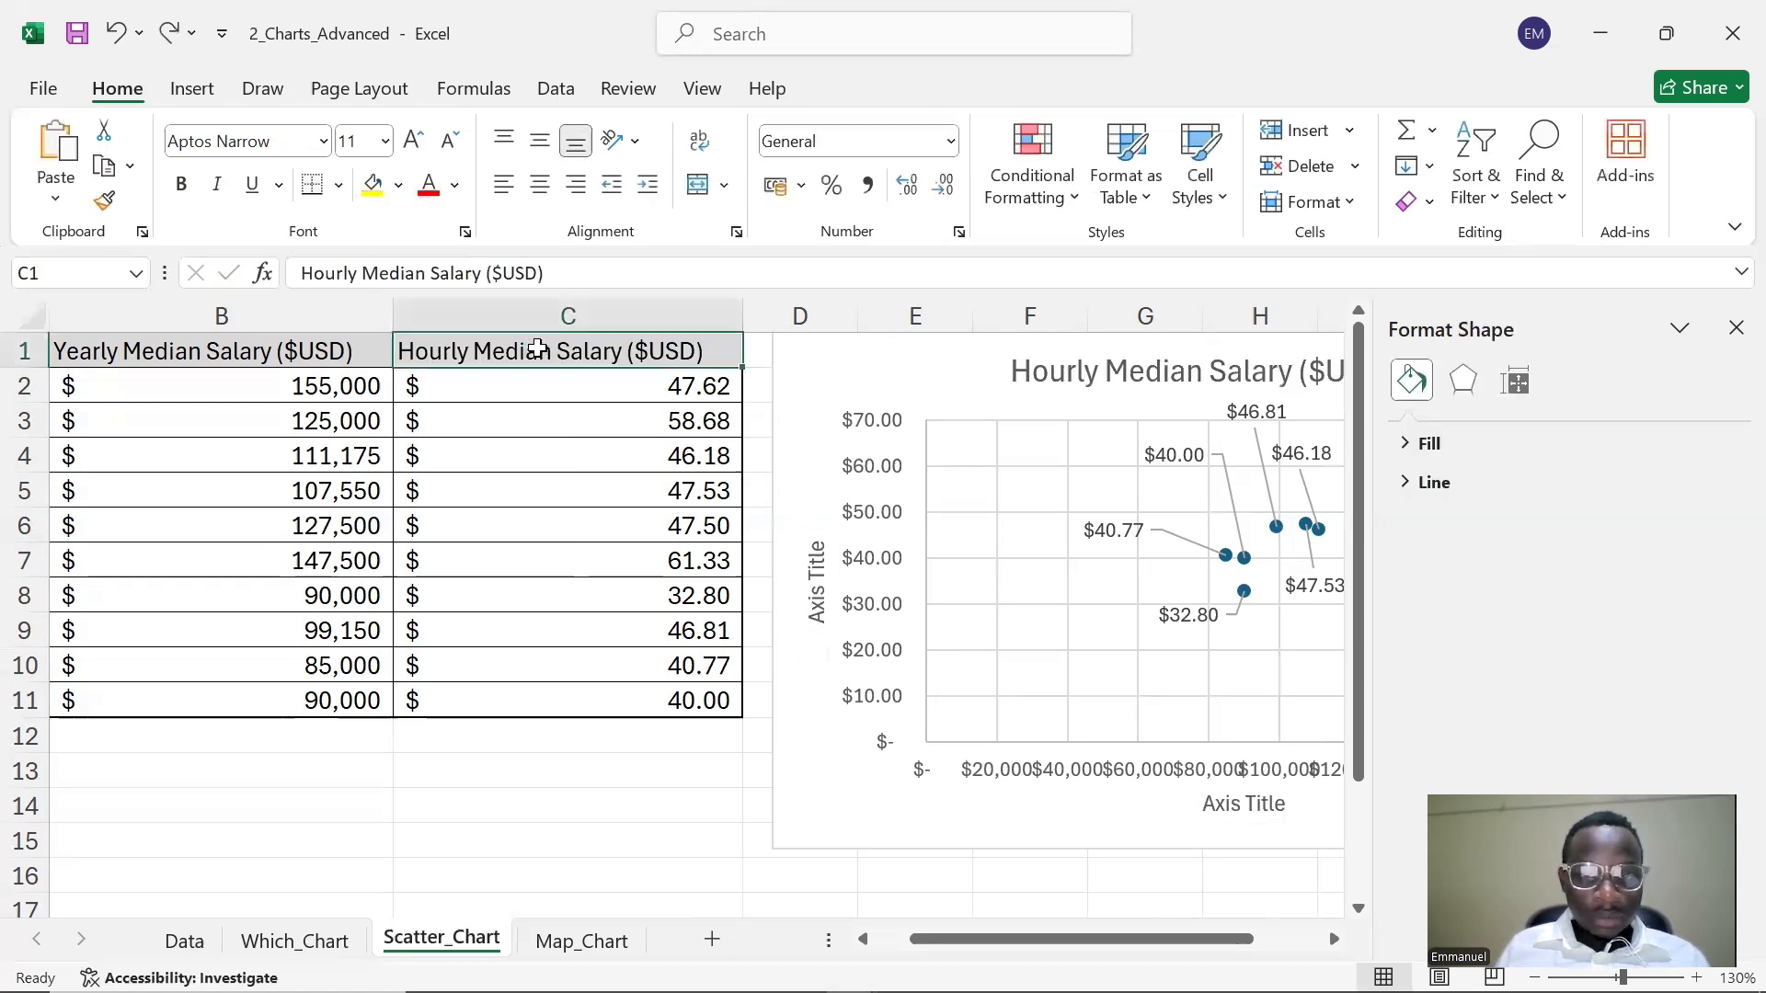
- Link the scatter chart's horizontal axis title to the Hourly Median Salary ($USD) heading in cell C1
left_click(1242, 804)
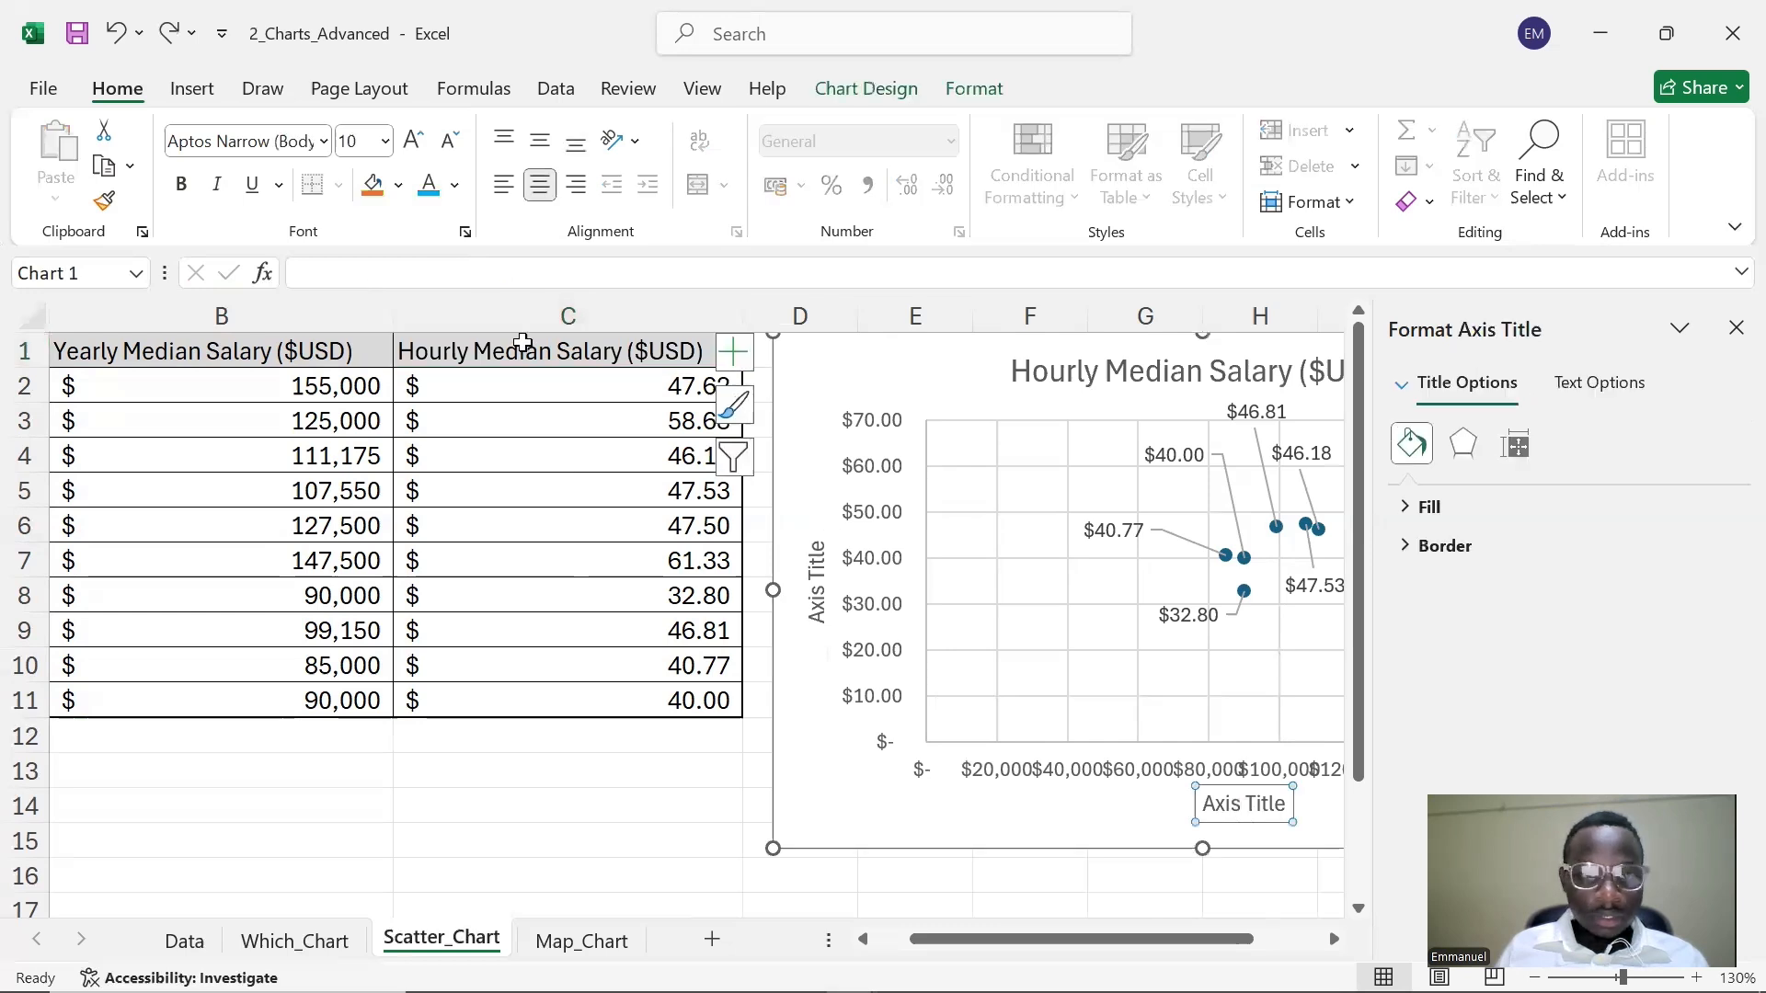
left_click(391, 271)
type("=")
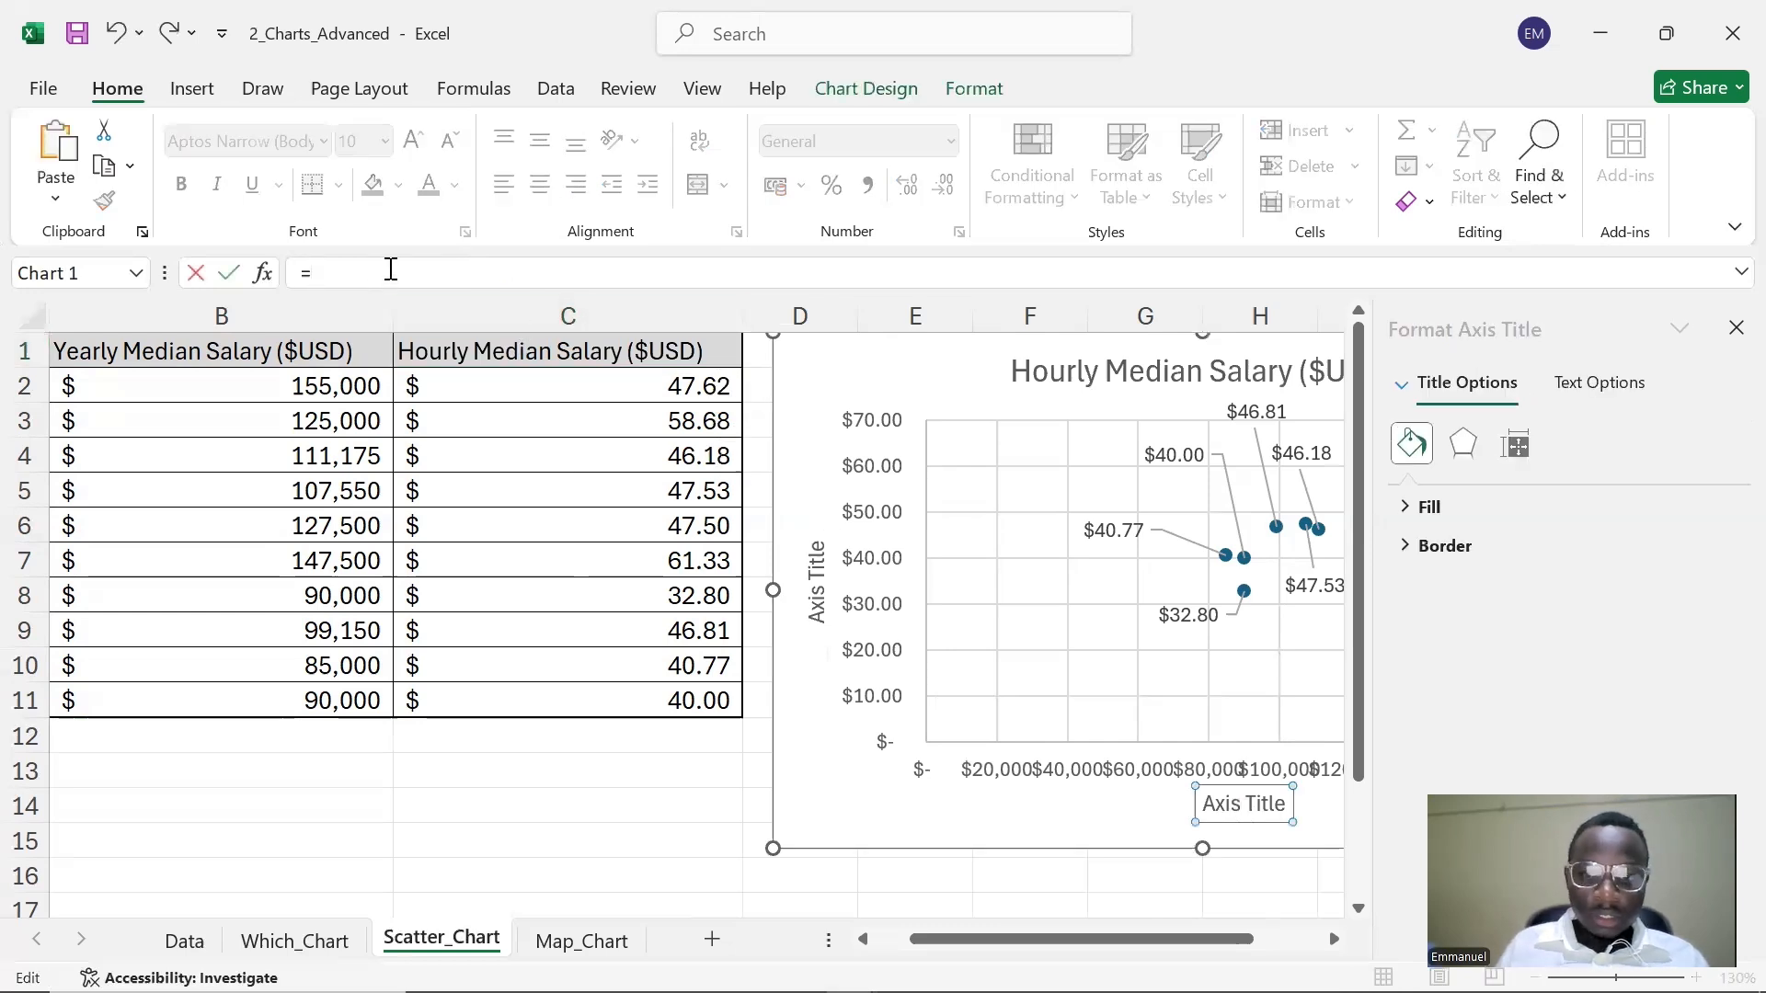
left_click(452, 363)
key("Return")
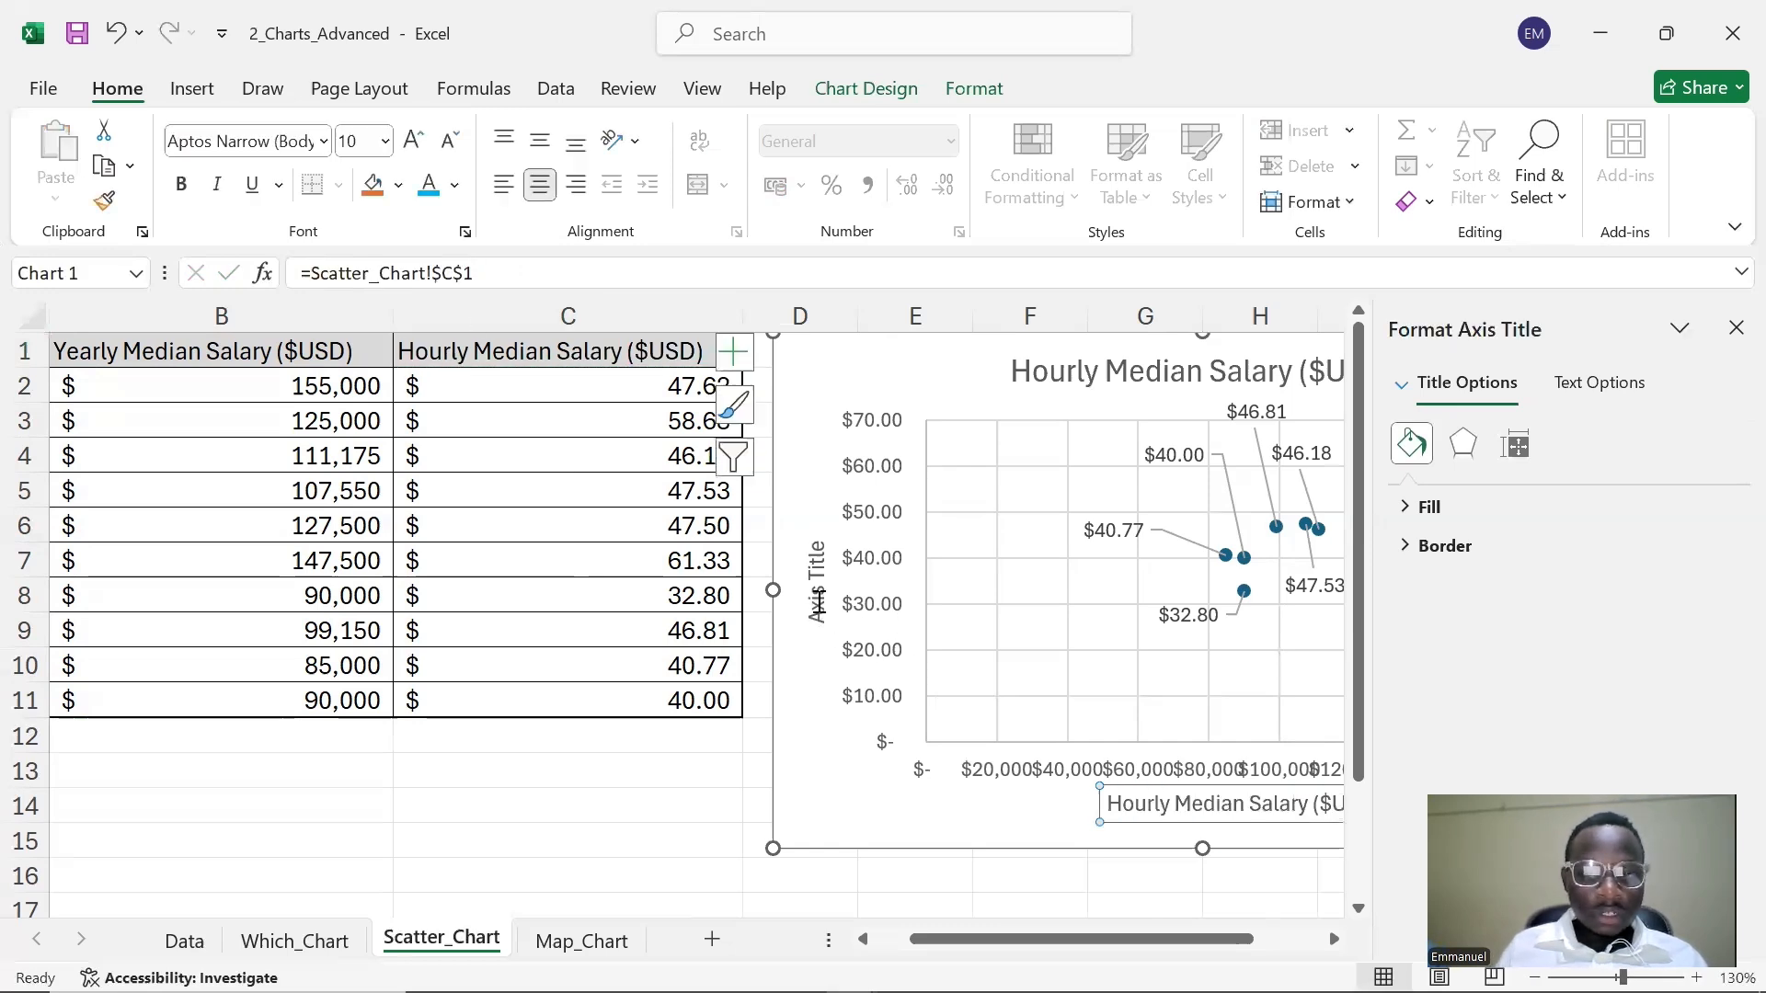
- Link the scatter chart's vertical axis title to the Yearly Median Salary ($USD) heading in cell B1
left_click(817, 602)
left_click(366, 278)
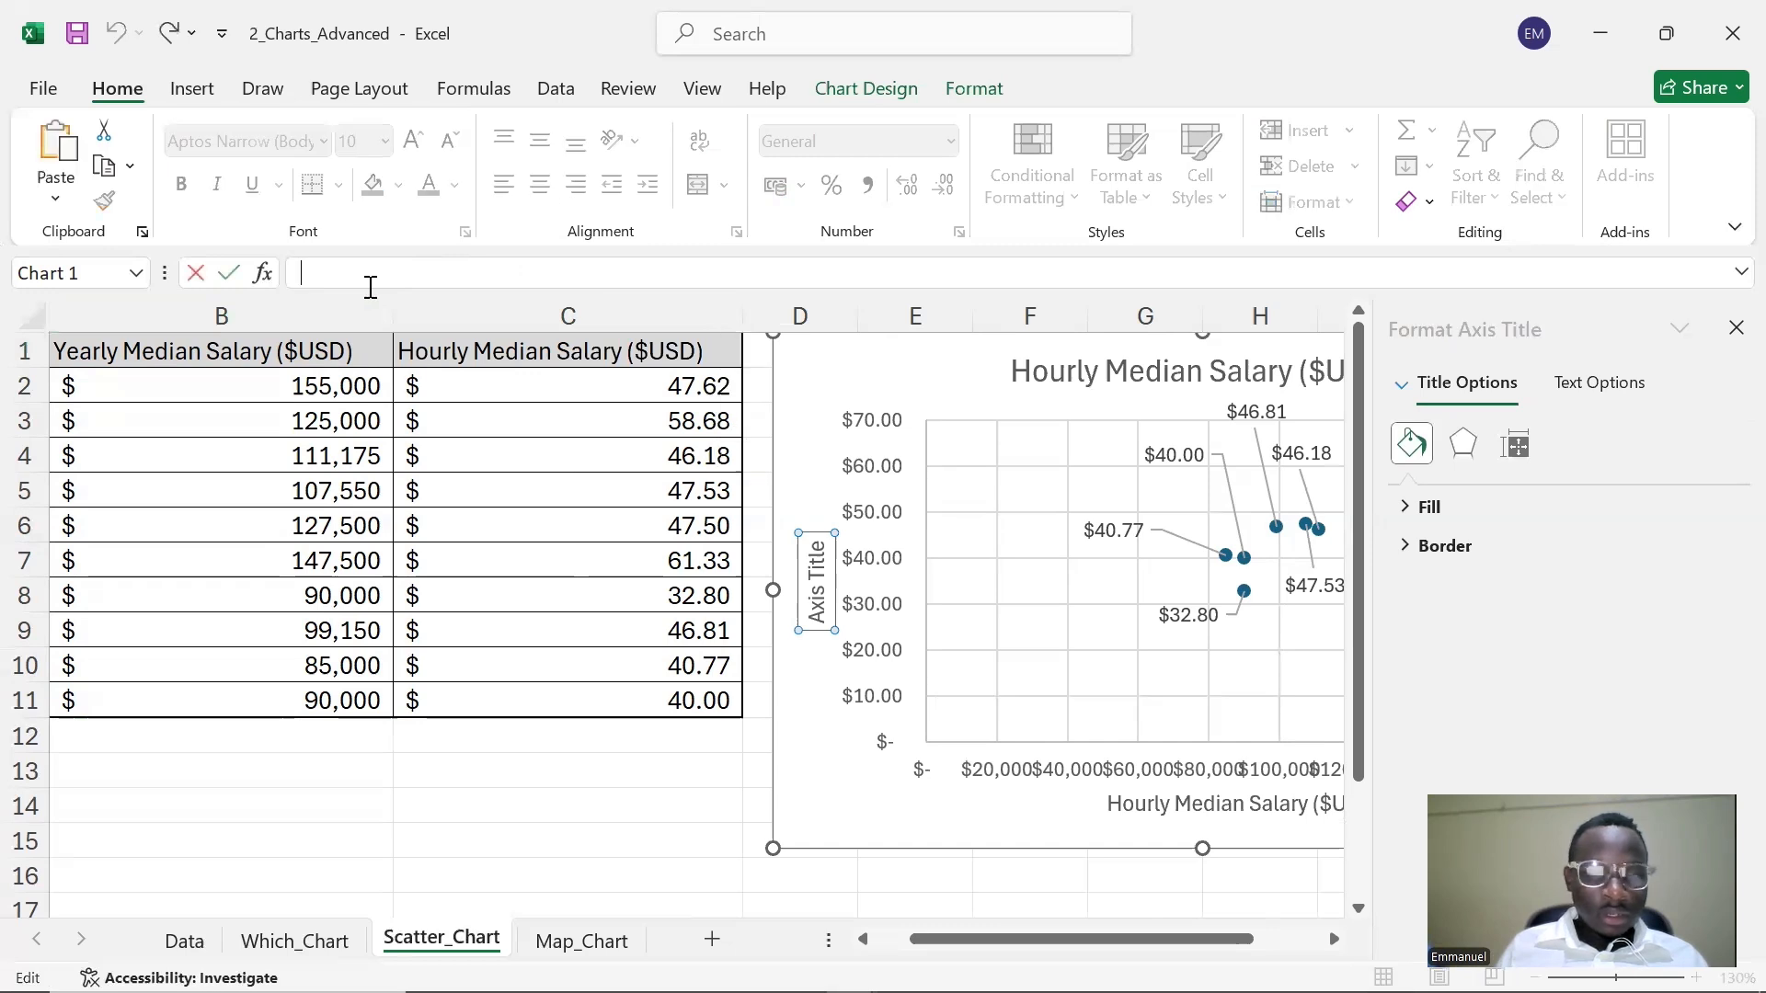
type("=")
left_click(317, 374)
left_click(313, 353)
key("Return")
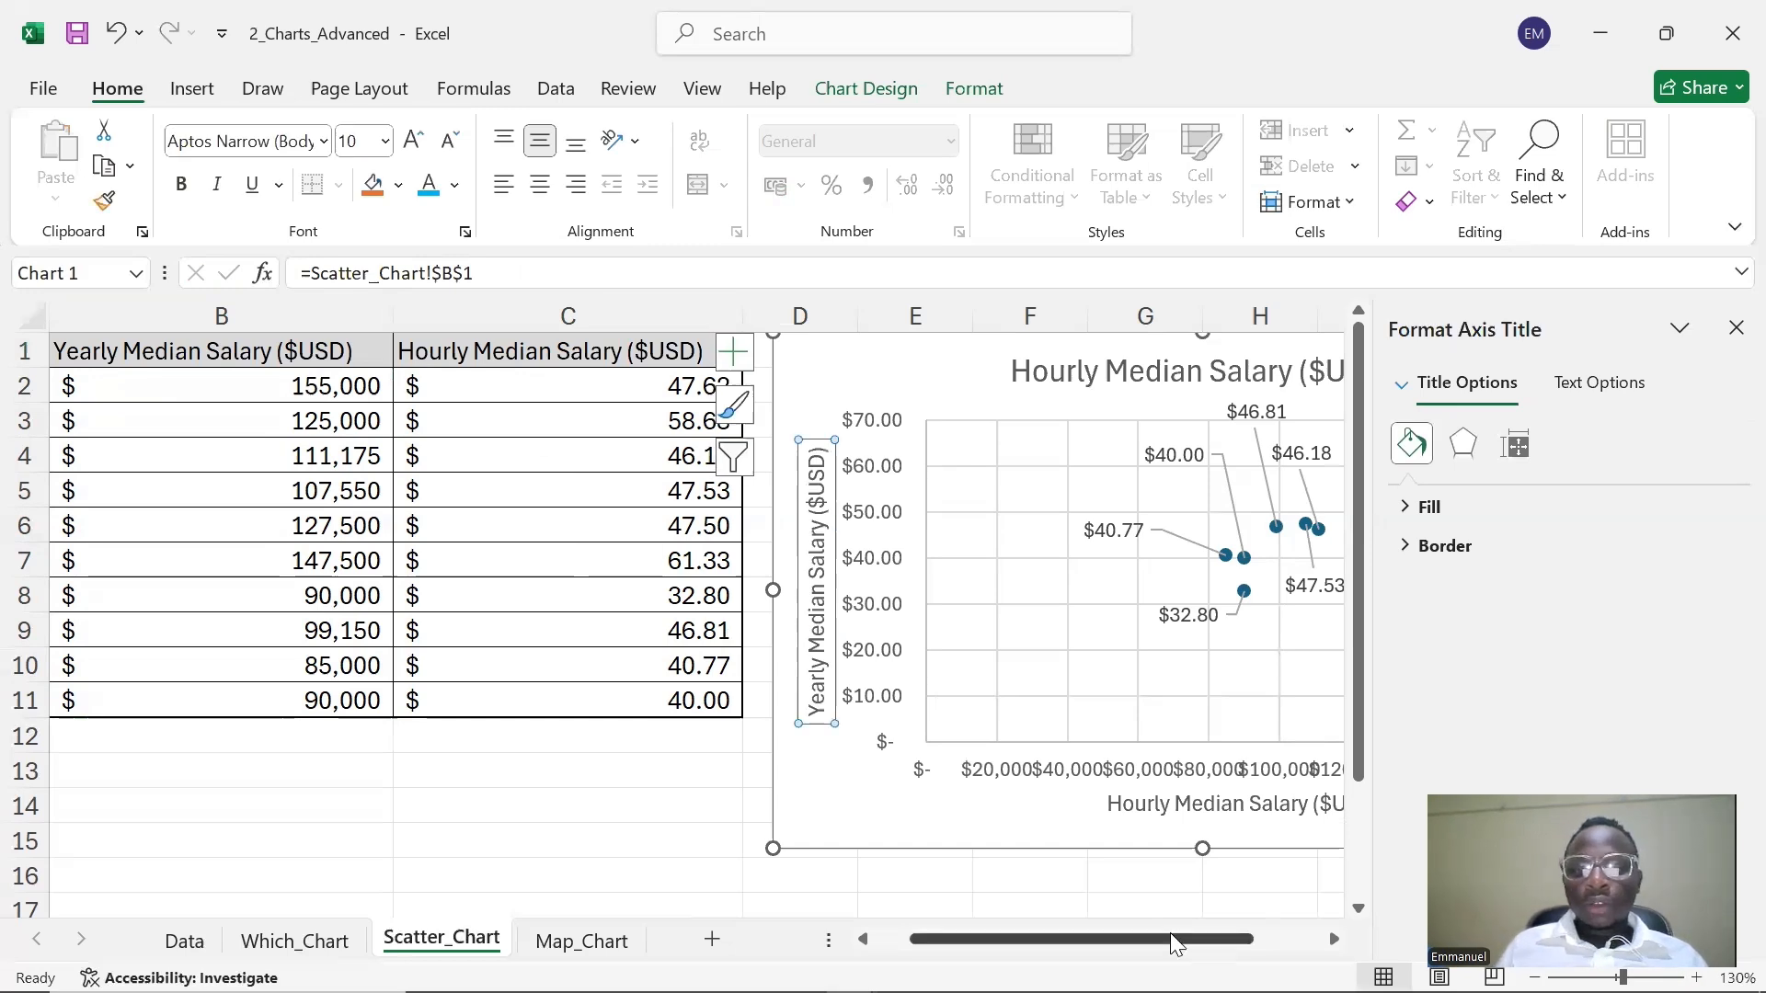
- Nudge the chart slightly toward the table and give its horizontal axis a custom dollar number format with a K suffix
left_click(1072, 837)
left_click_drag(1114, 848, 1106, 845)
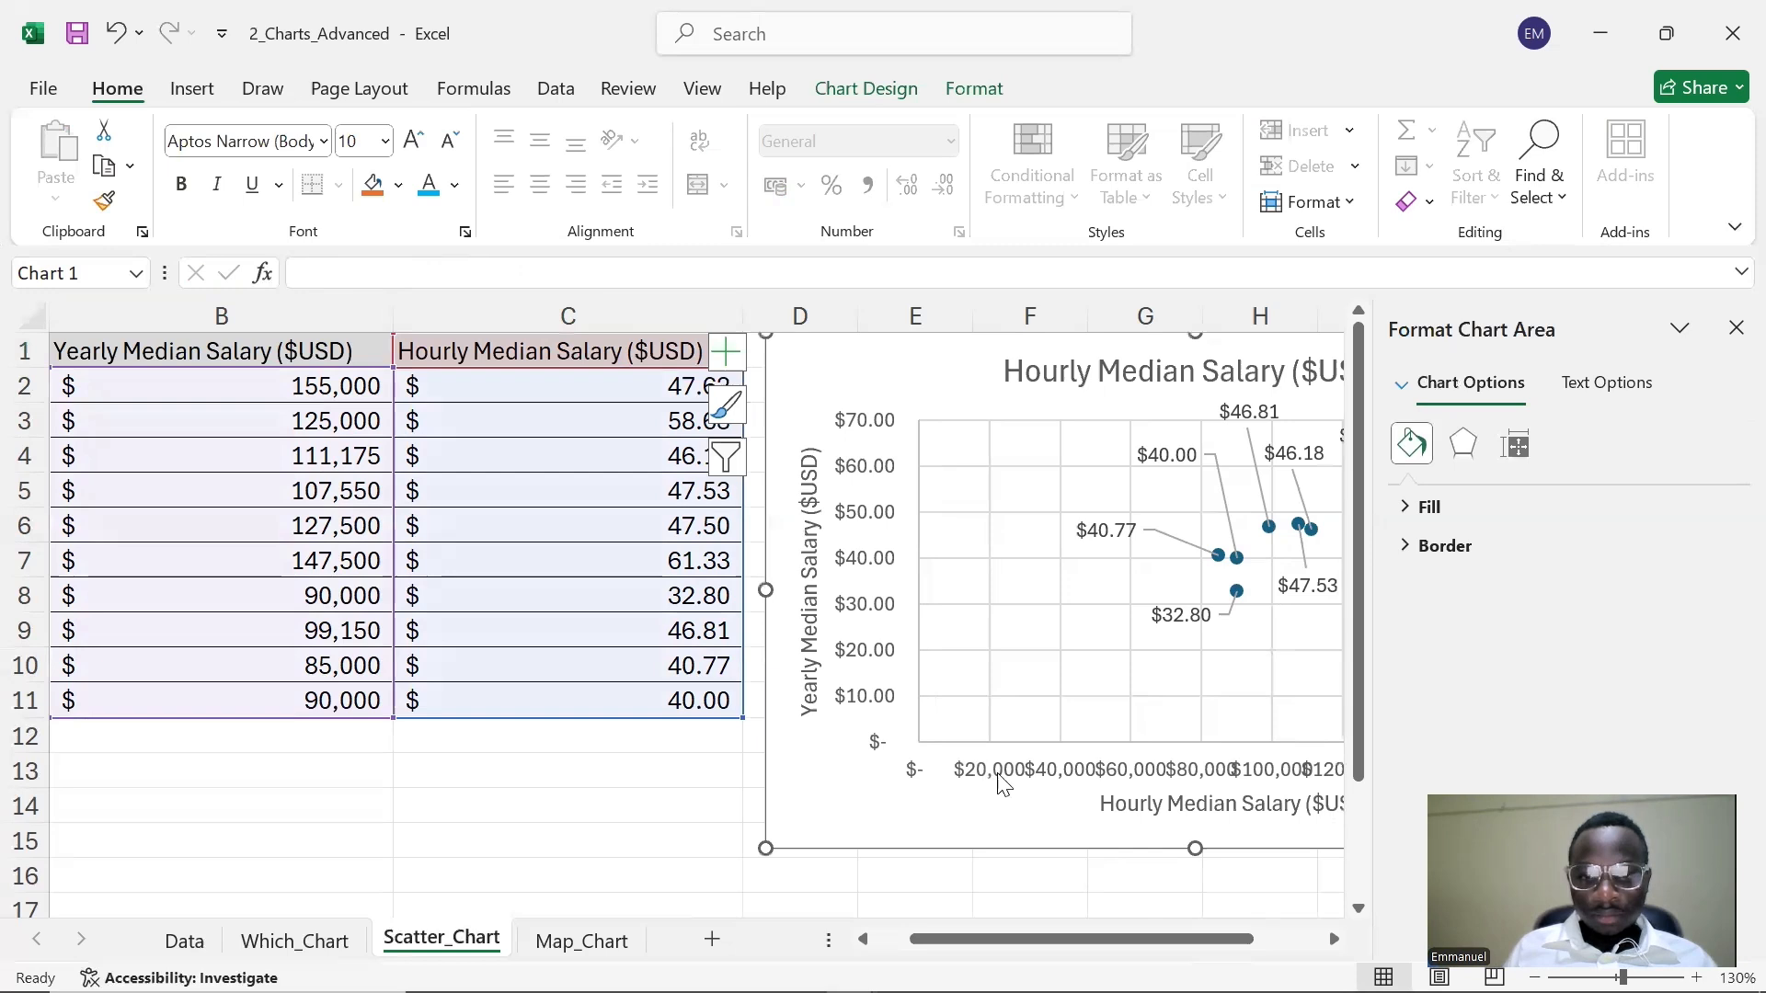
left_click(1064, 777)
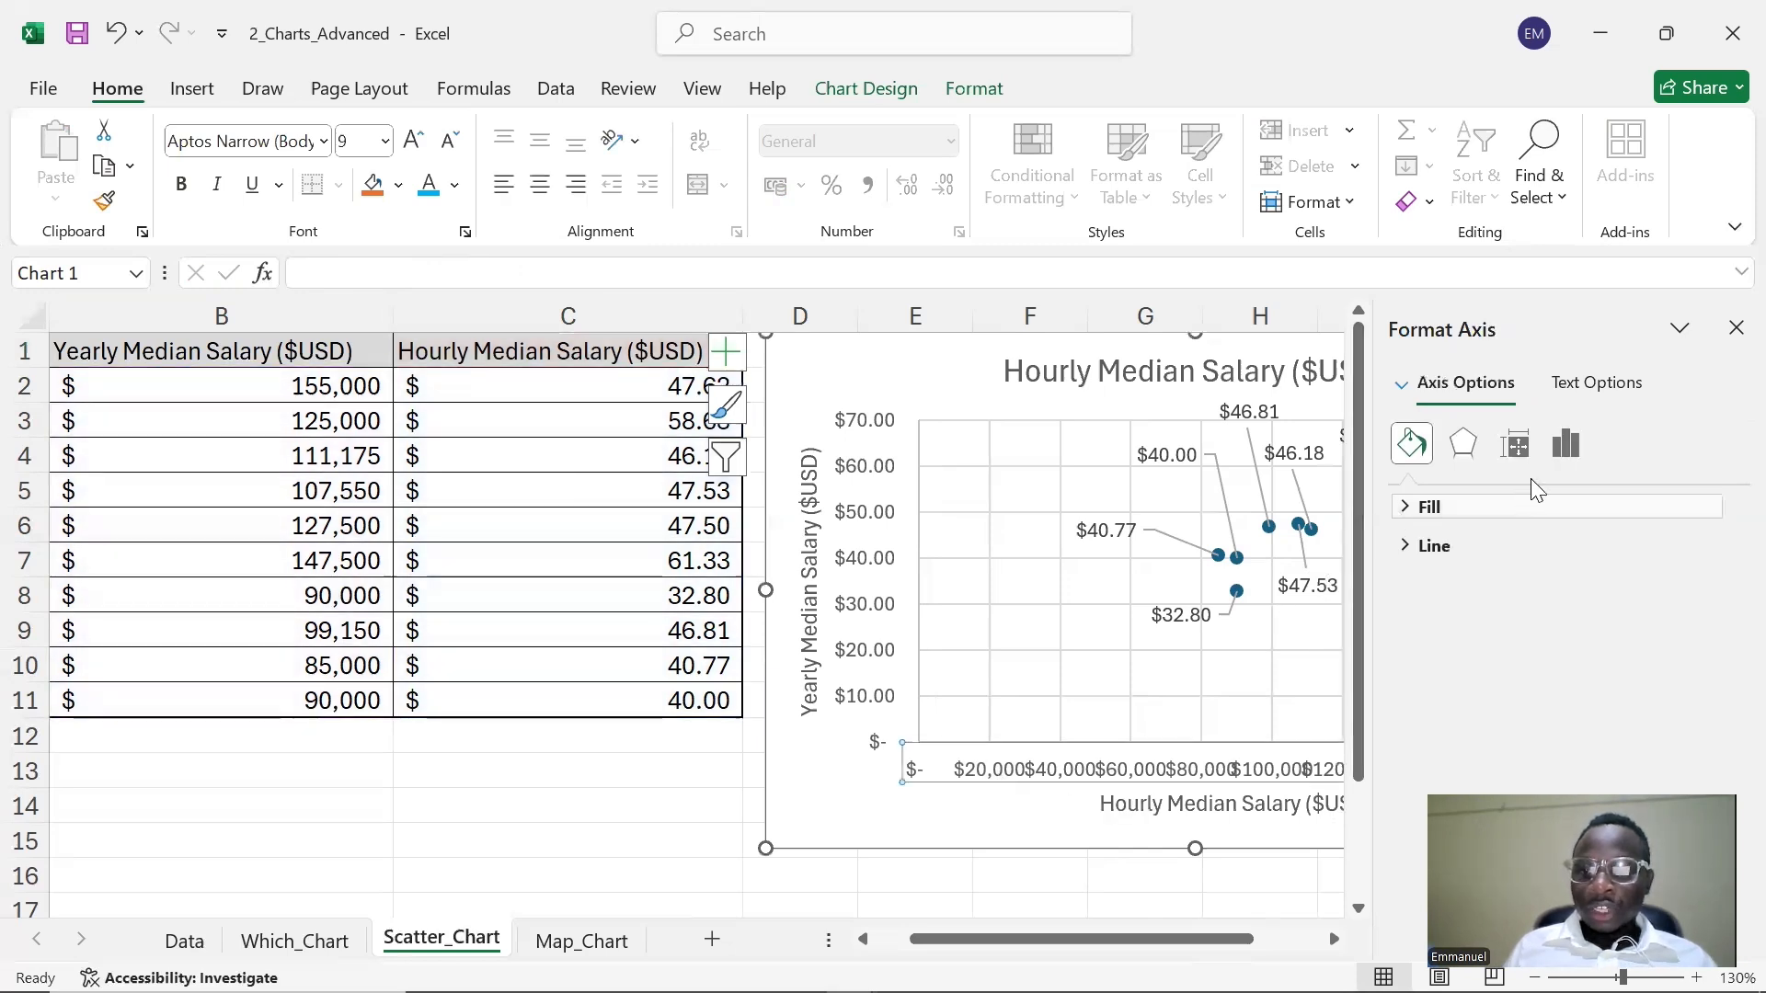
left_click(1566, 443)
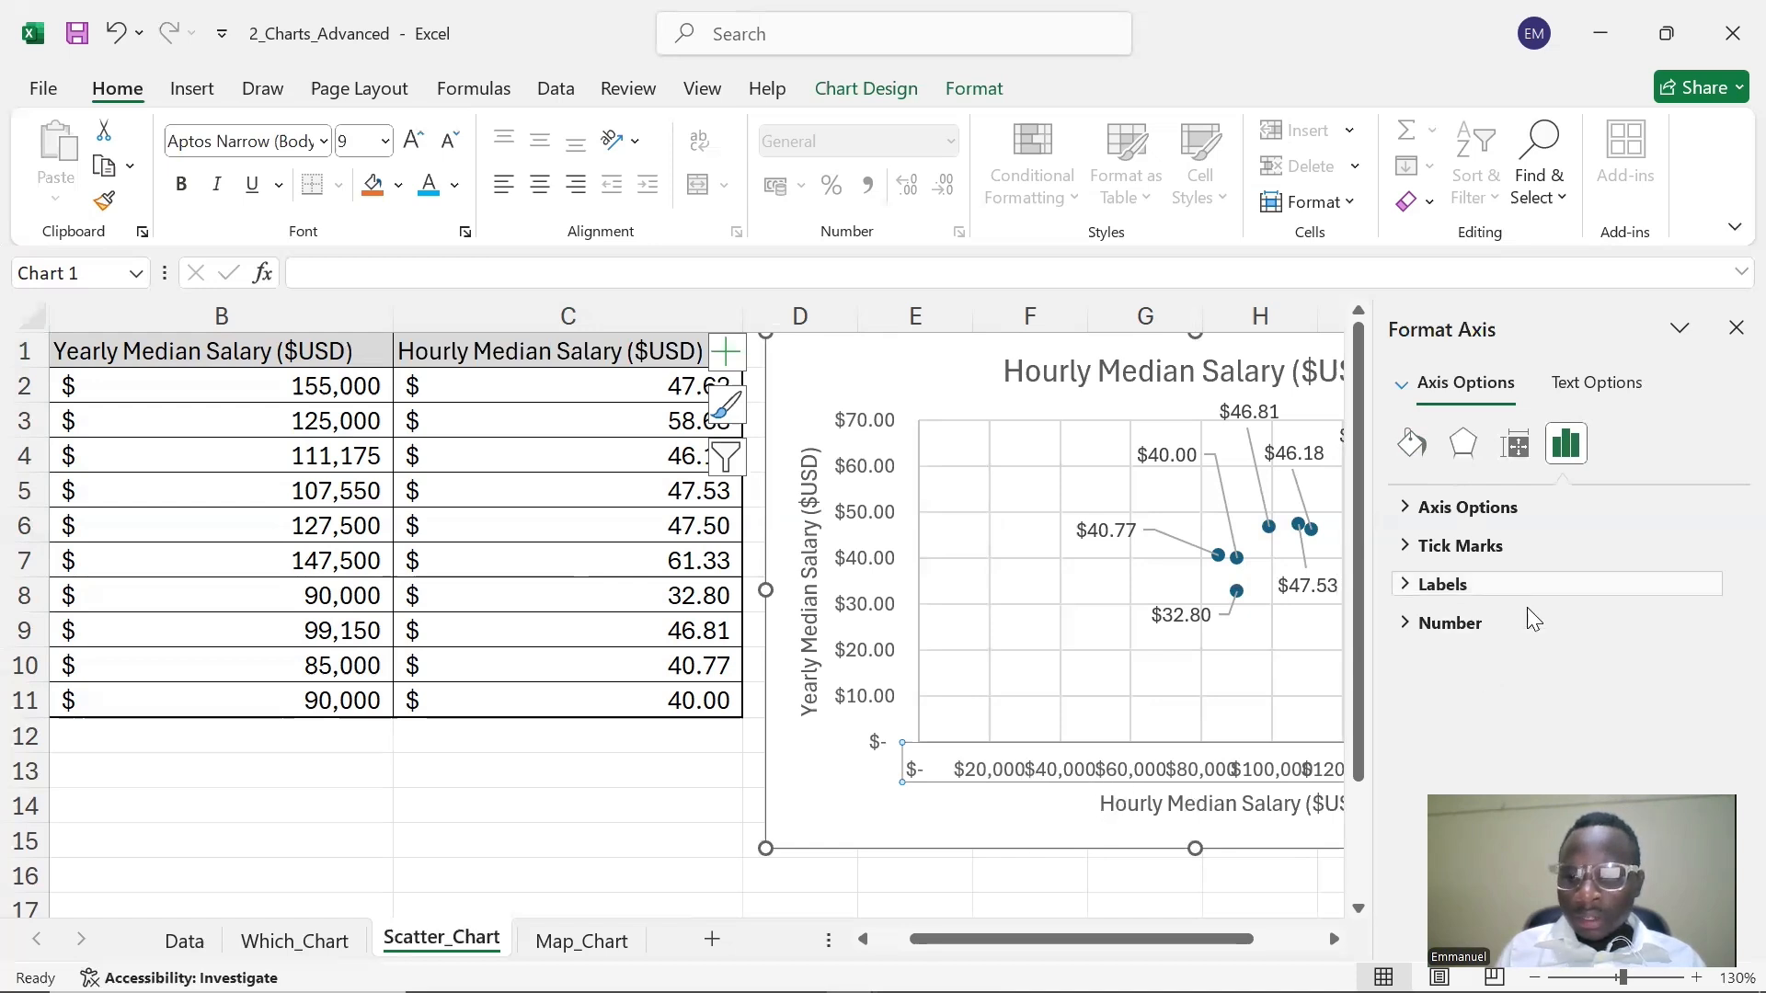
left_click(1466, 509)
scroll(1538, 710, "down", 5)
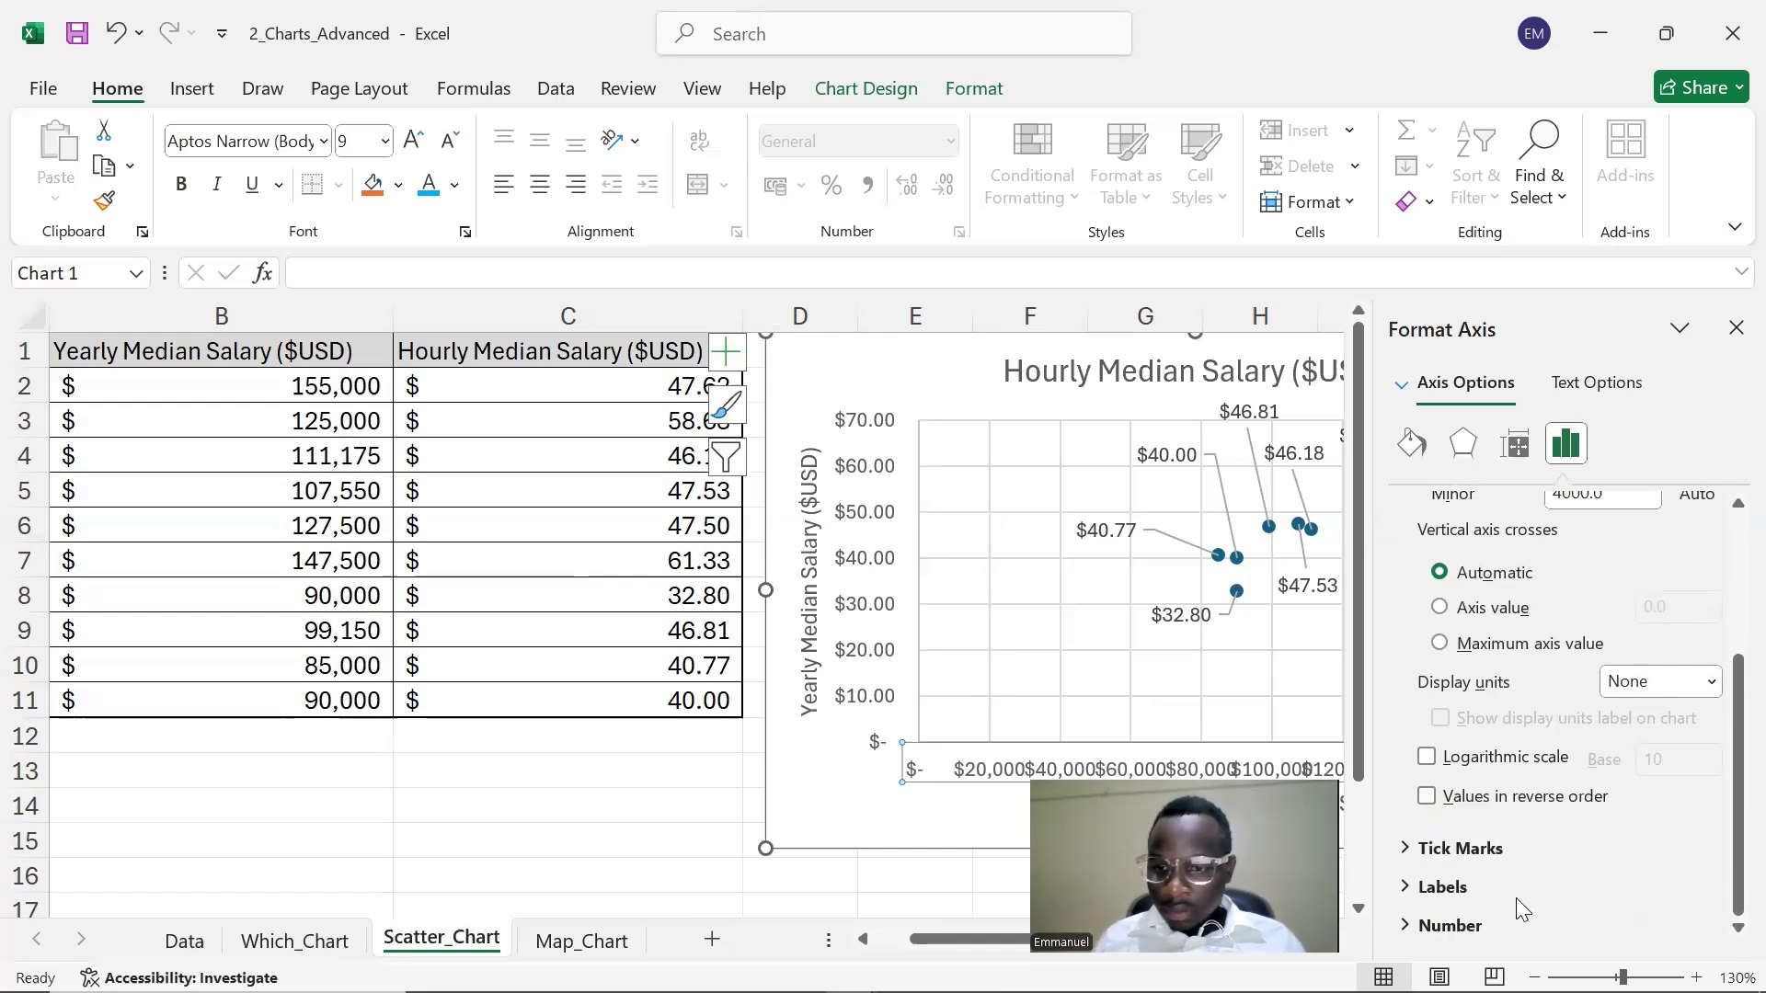
left_click(1493, 927)
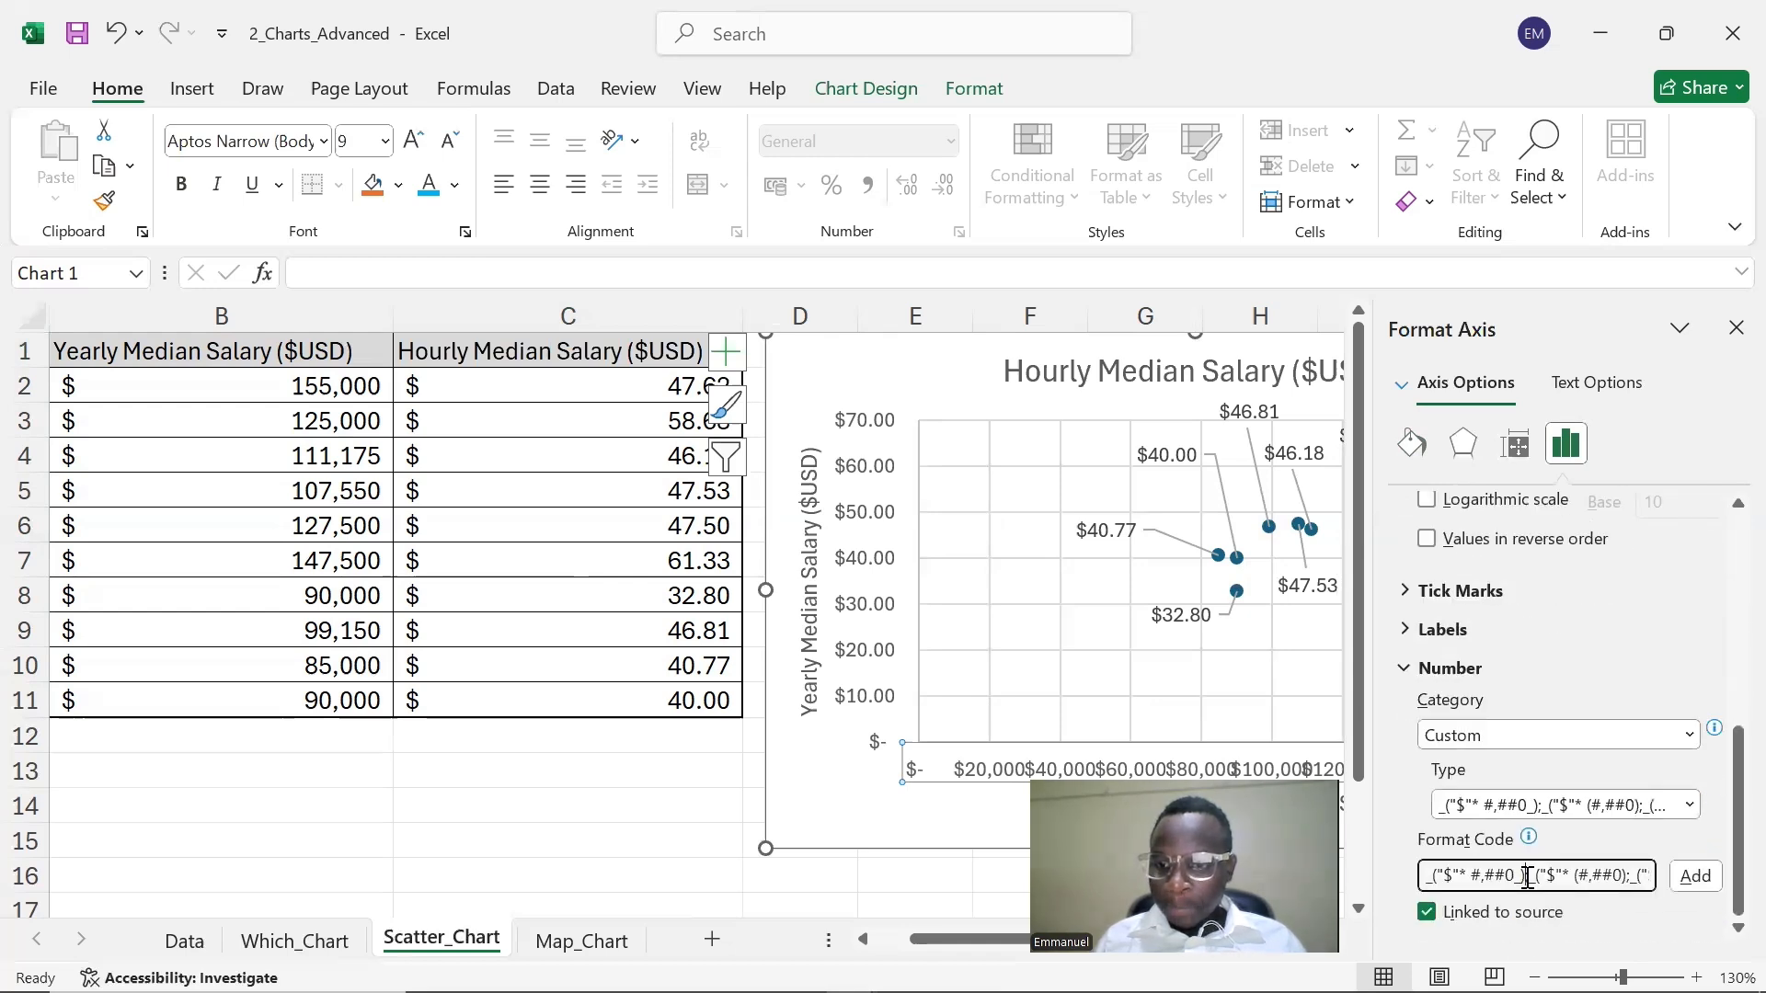
left_click(1619, 880)
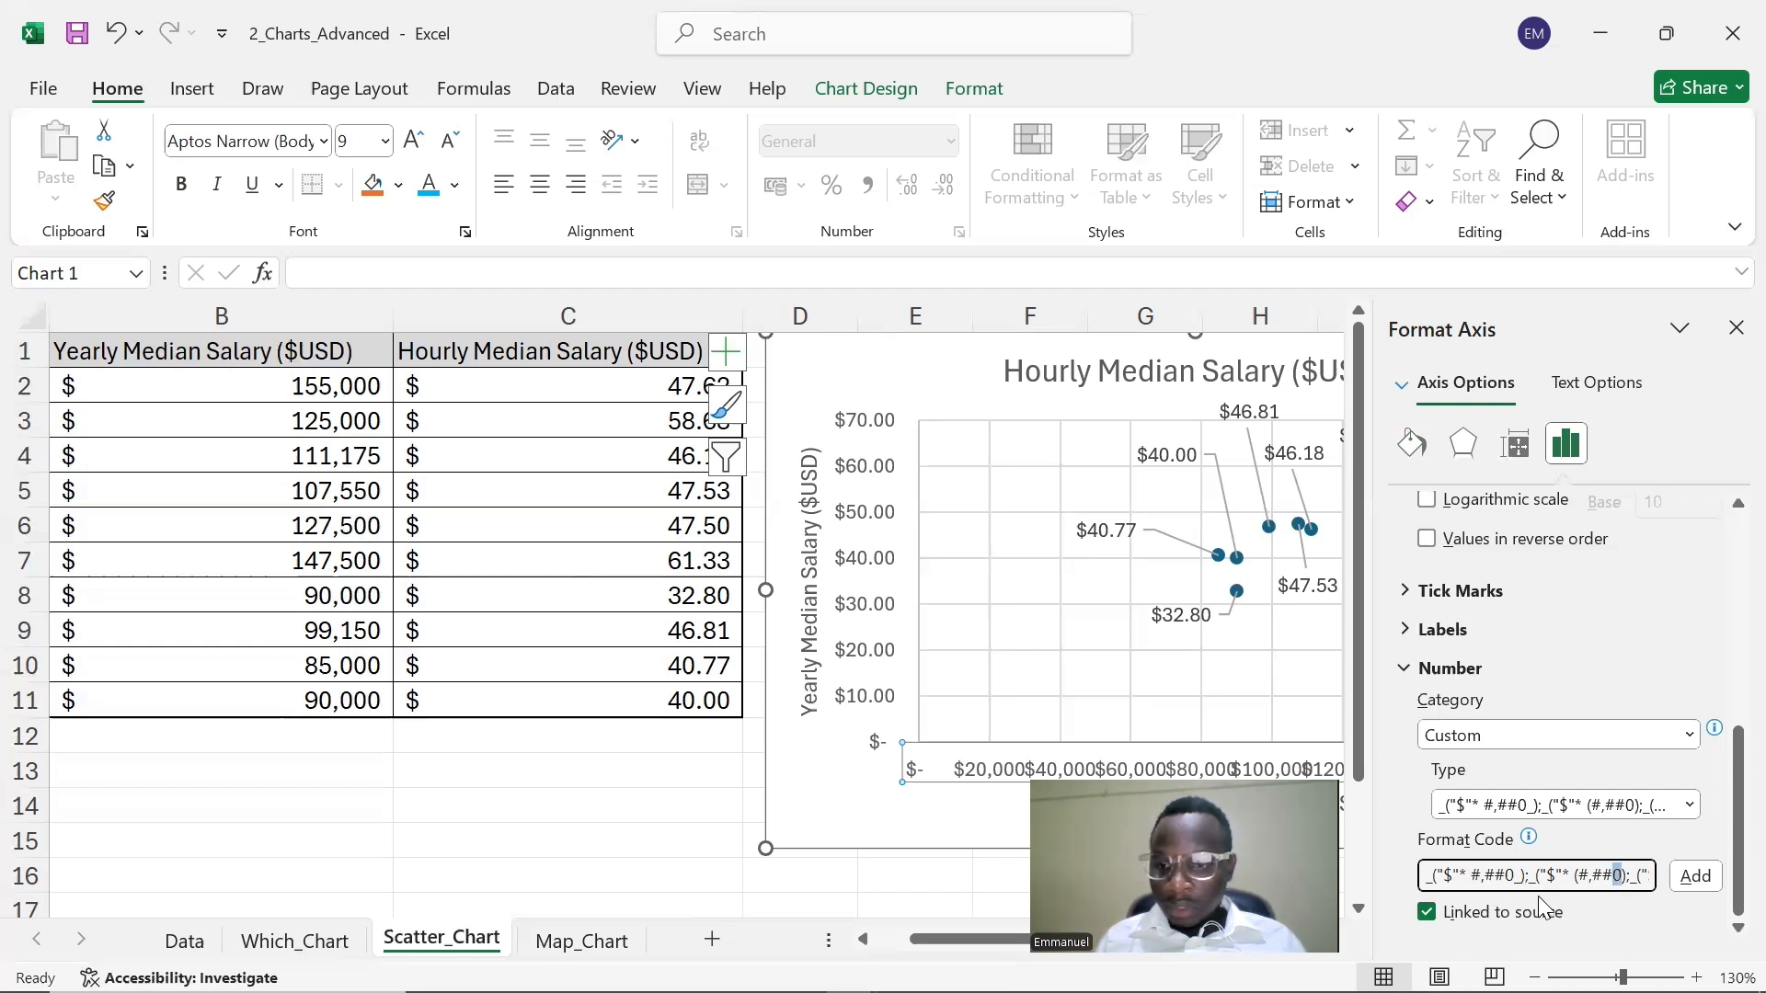
left_click(1553, 876)
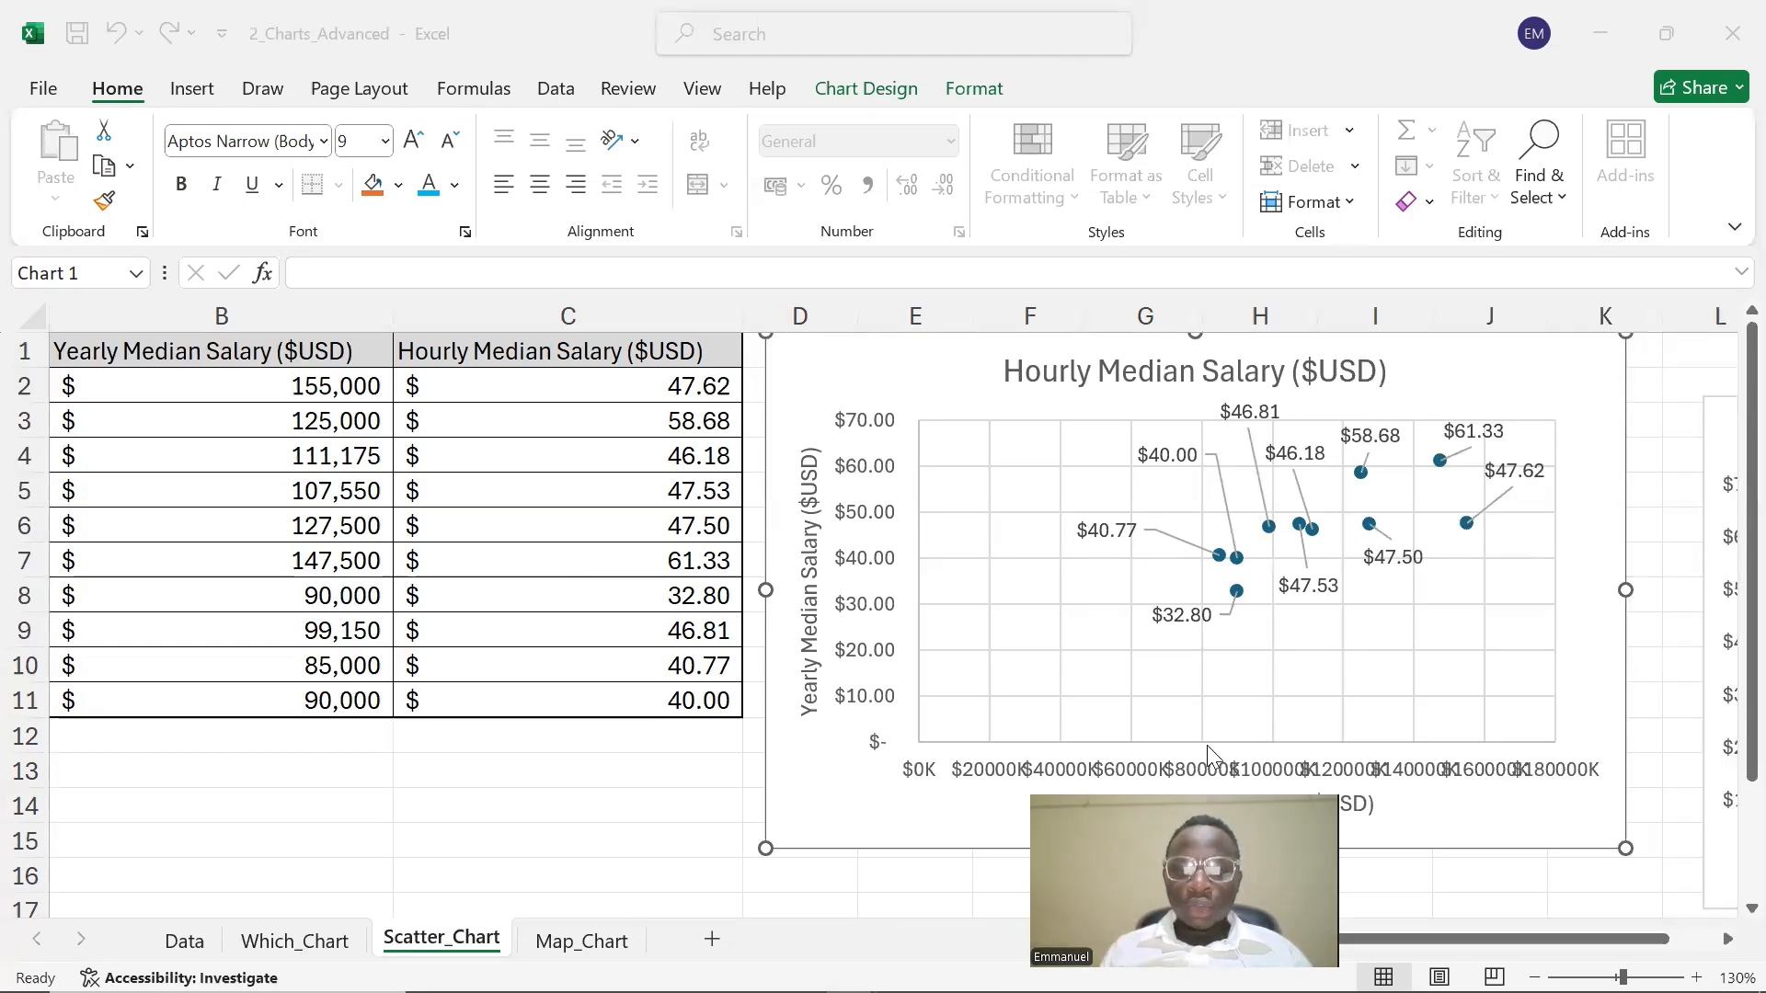
- Check which chart elements are enabled on the scatter chart and reselect its horizontal axis
left_click(1477, 773)
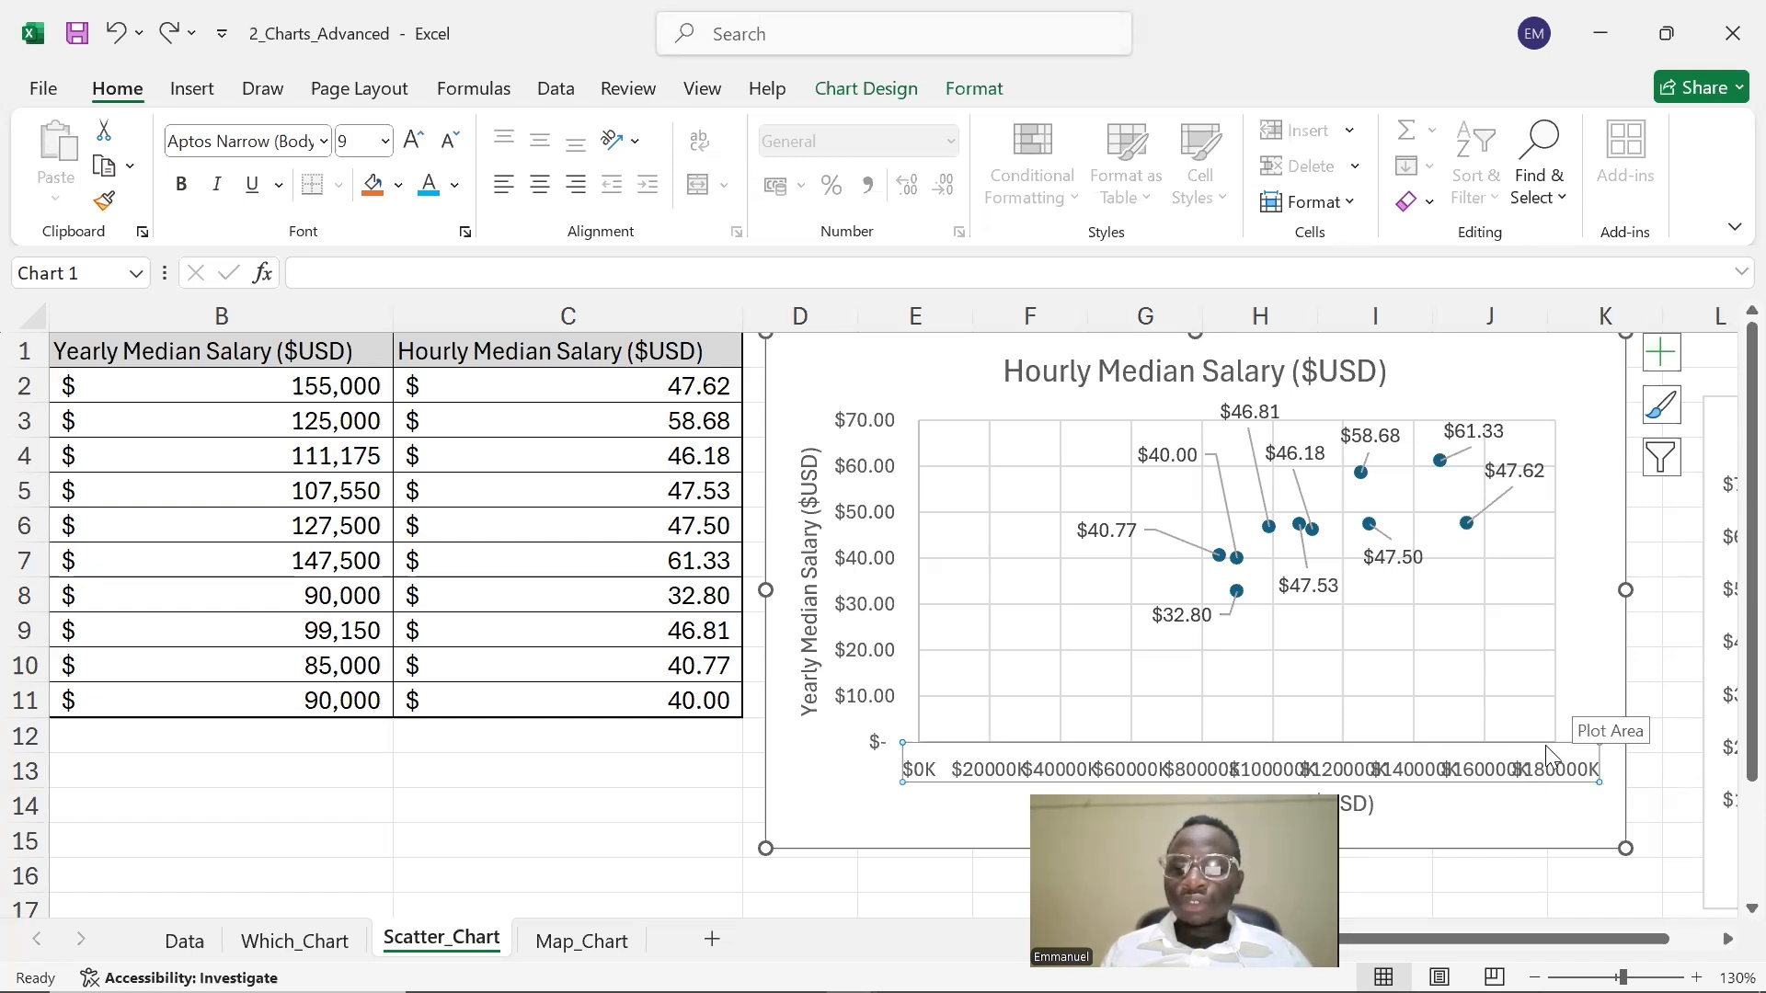
left_click(1671, 361)
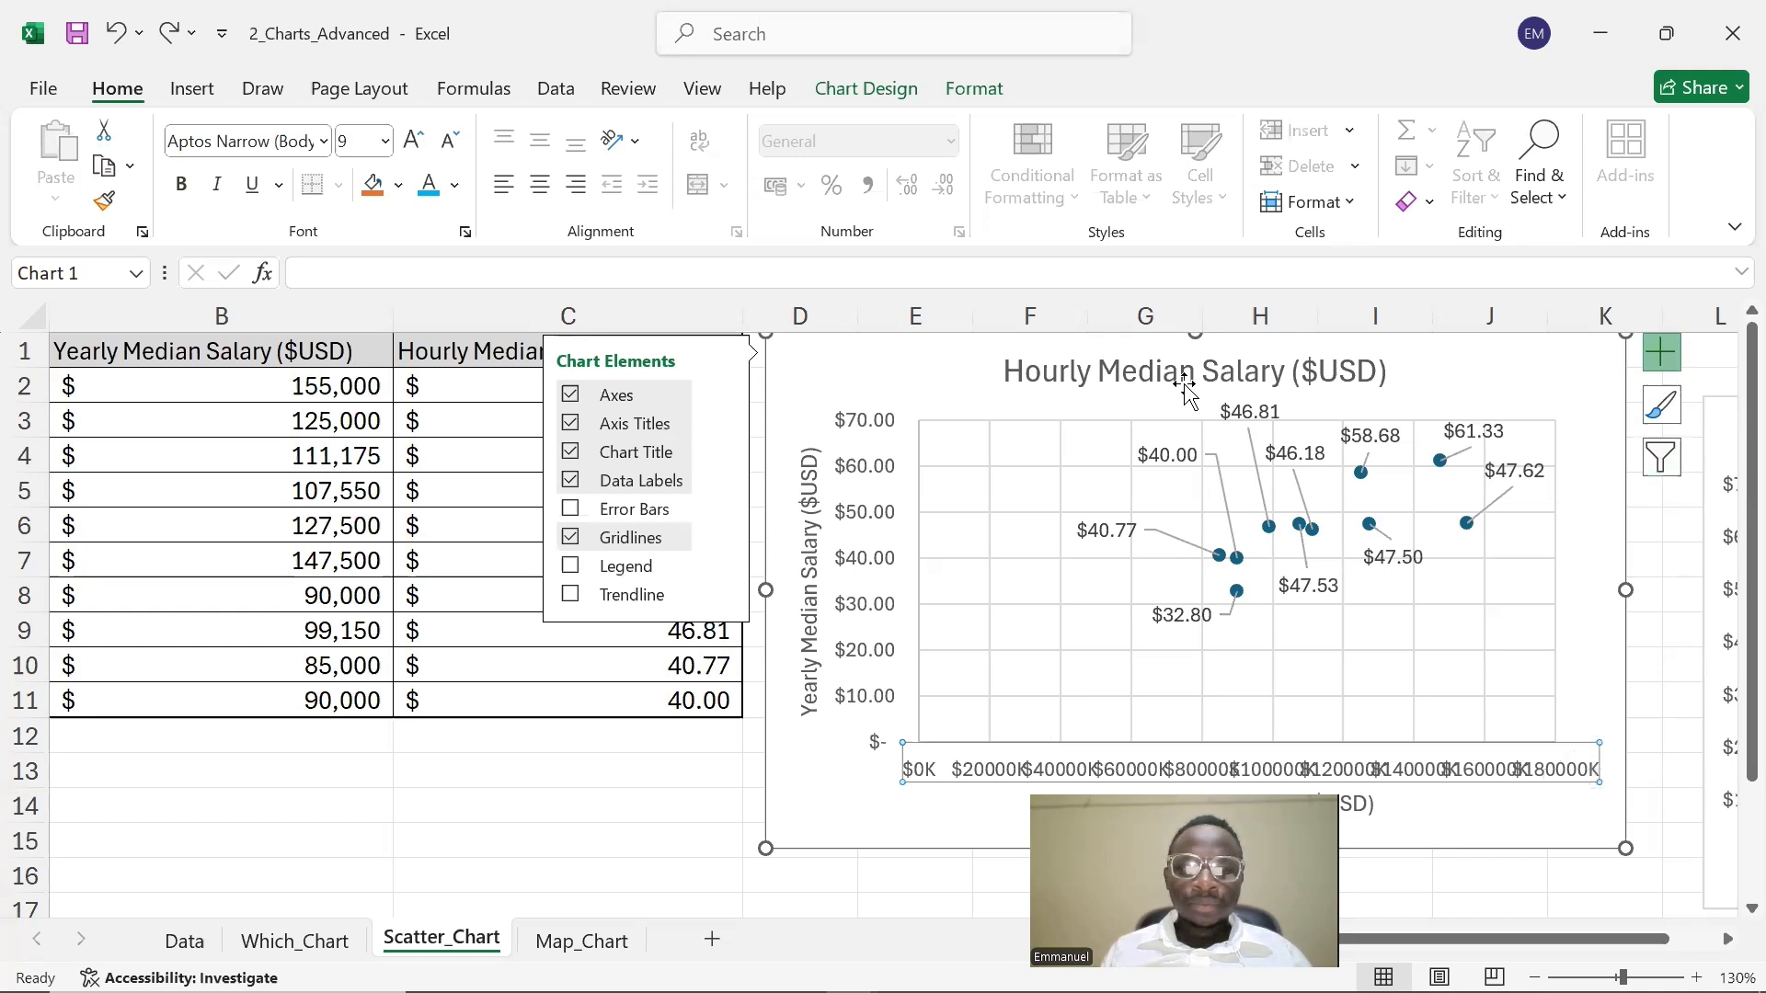
left_click(1521, 782)
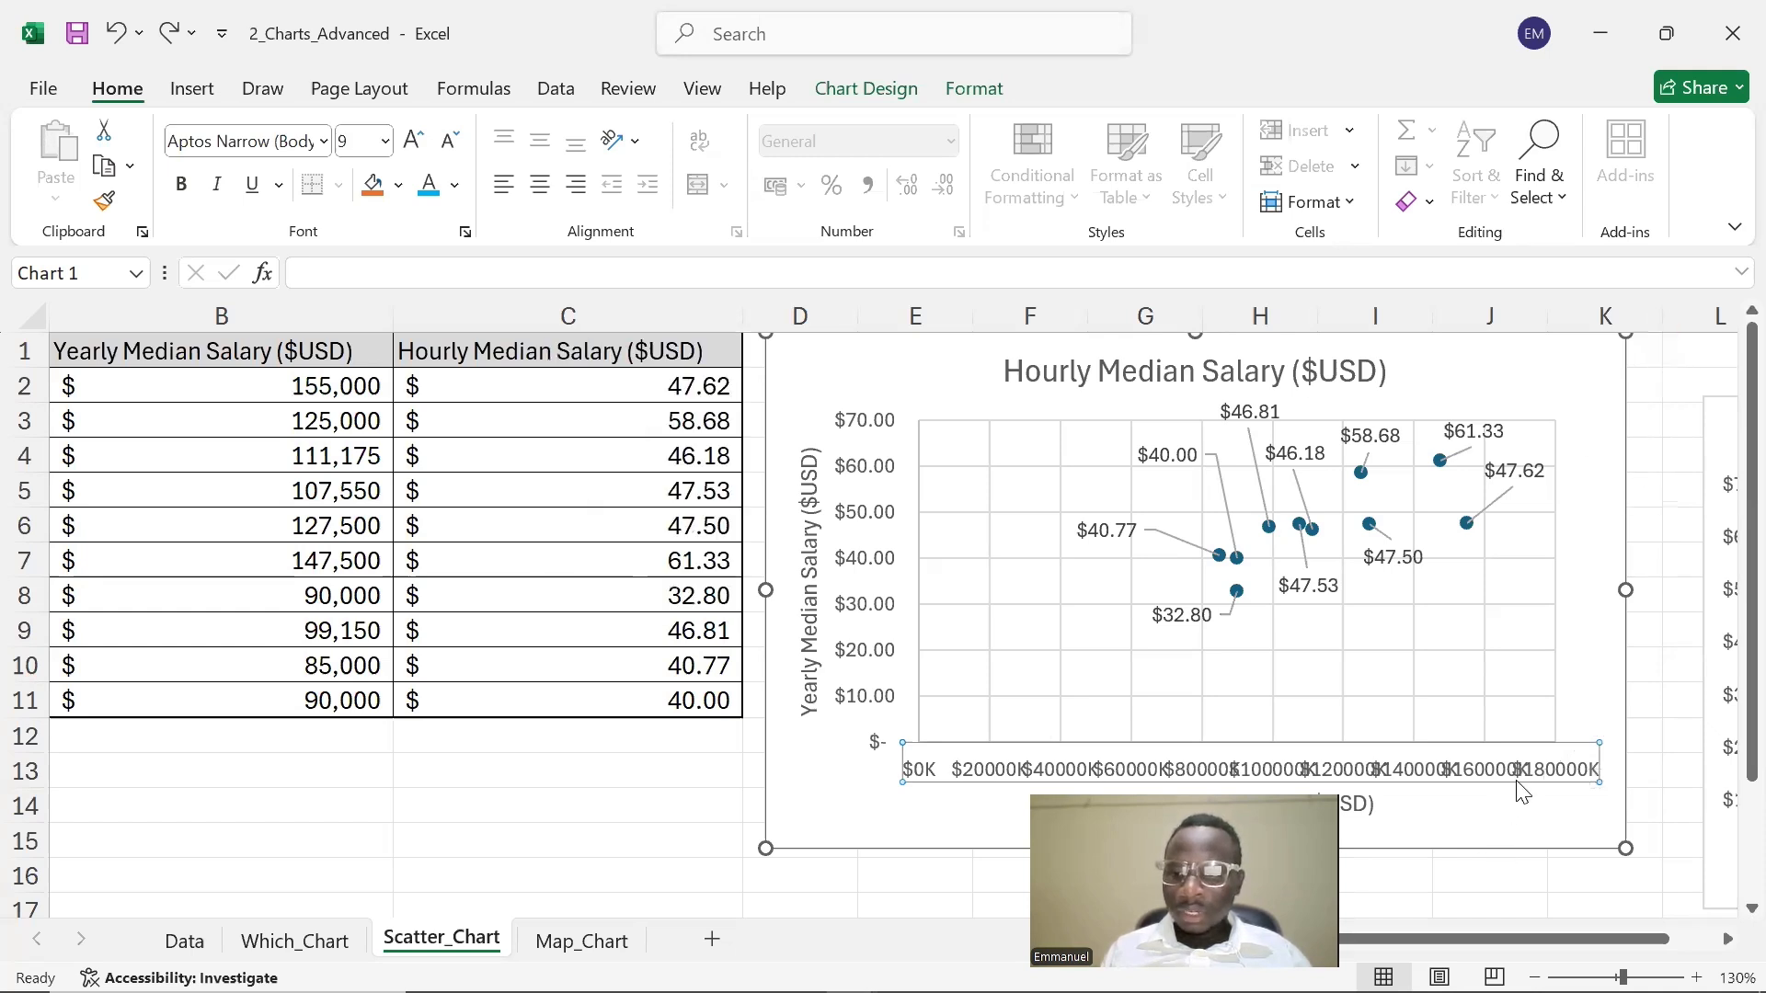
- Open the horizontal axis's number format settings for the scatter chart and choose the Custom category
double_click(1517, 780)
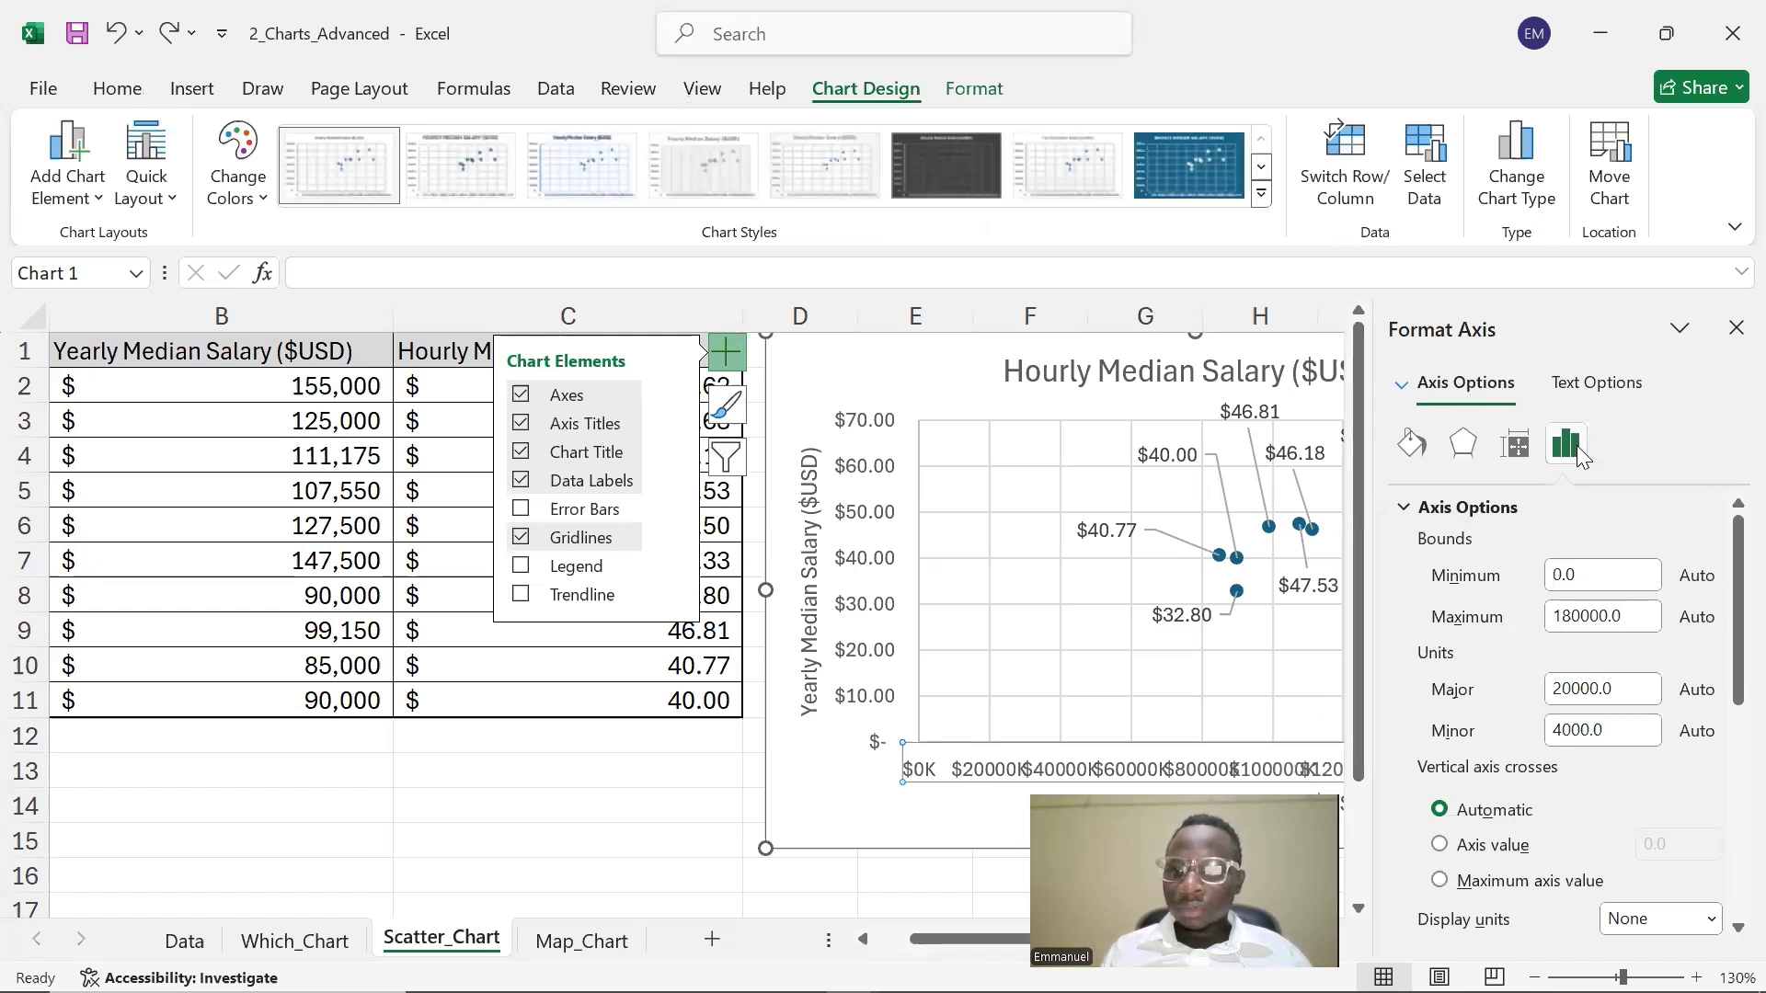
scroll(1600, 756, "down", 5)
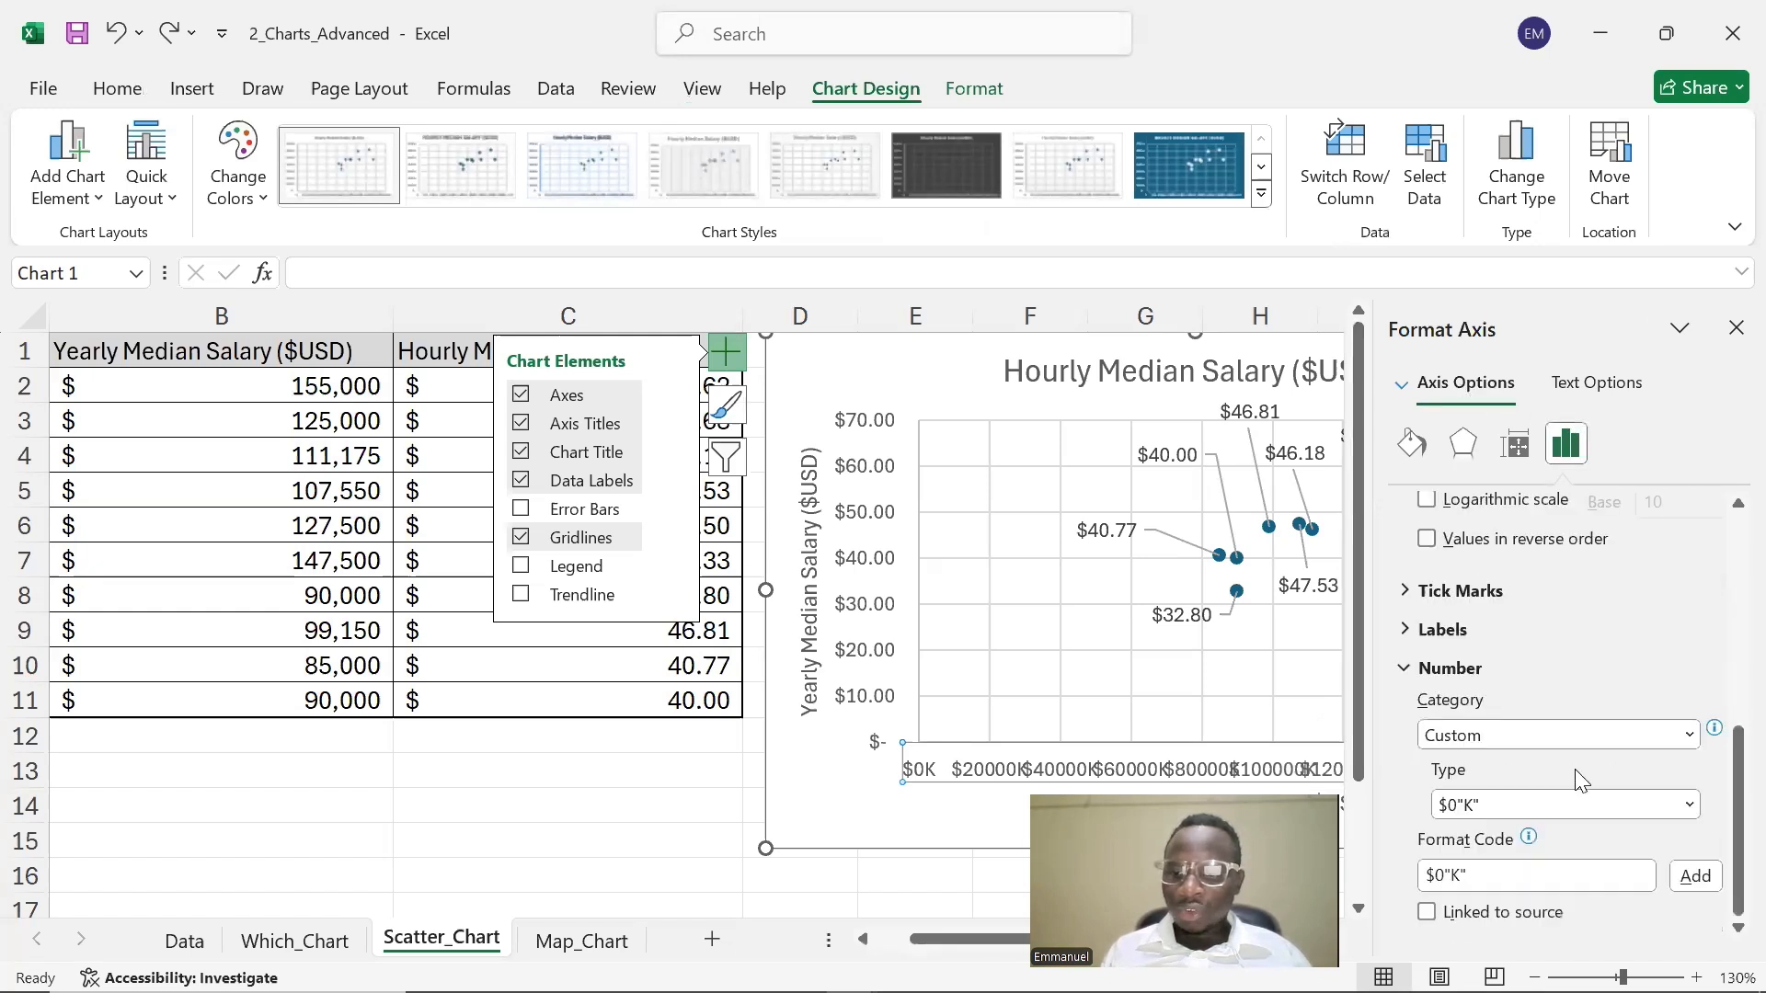
left_click(1487, 676)
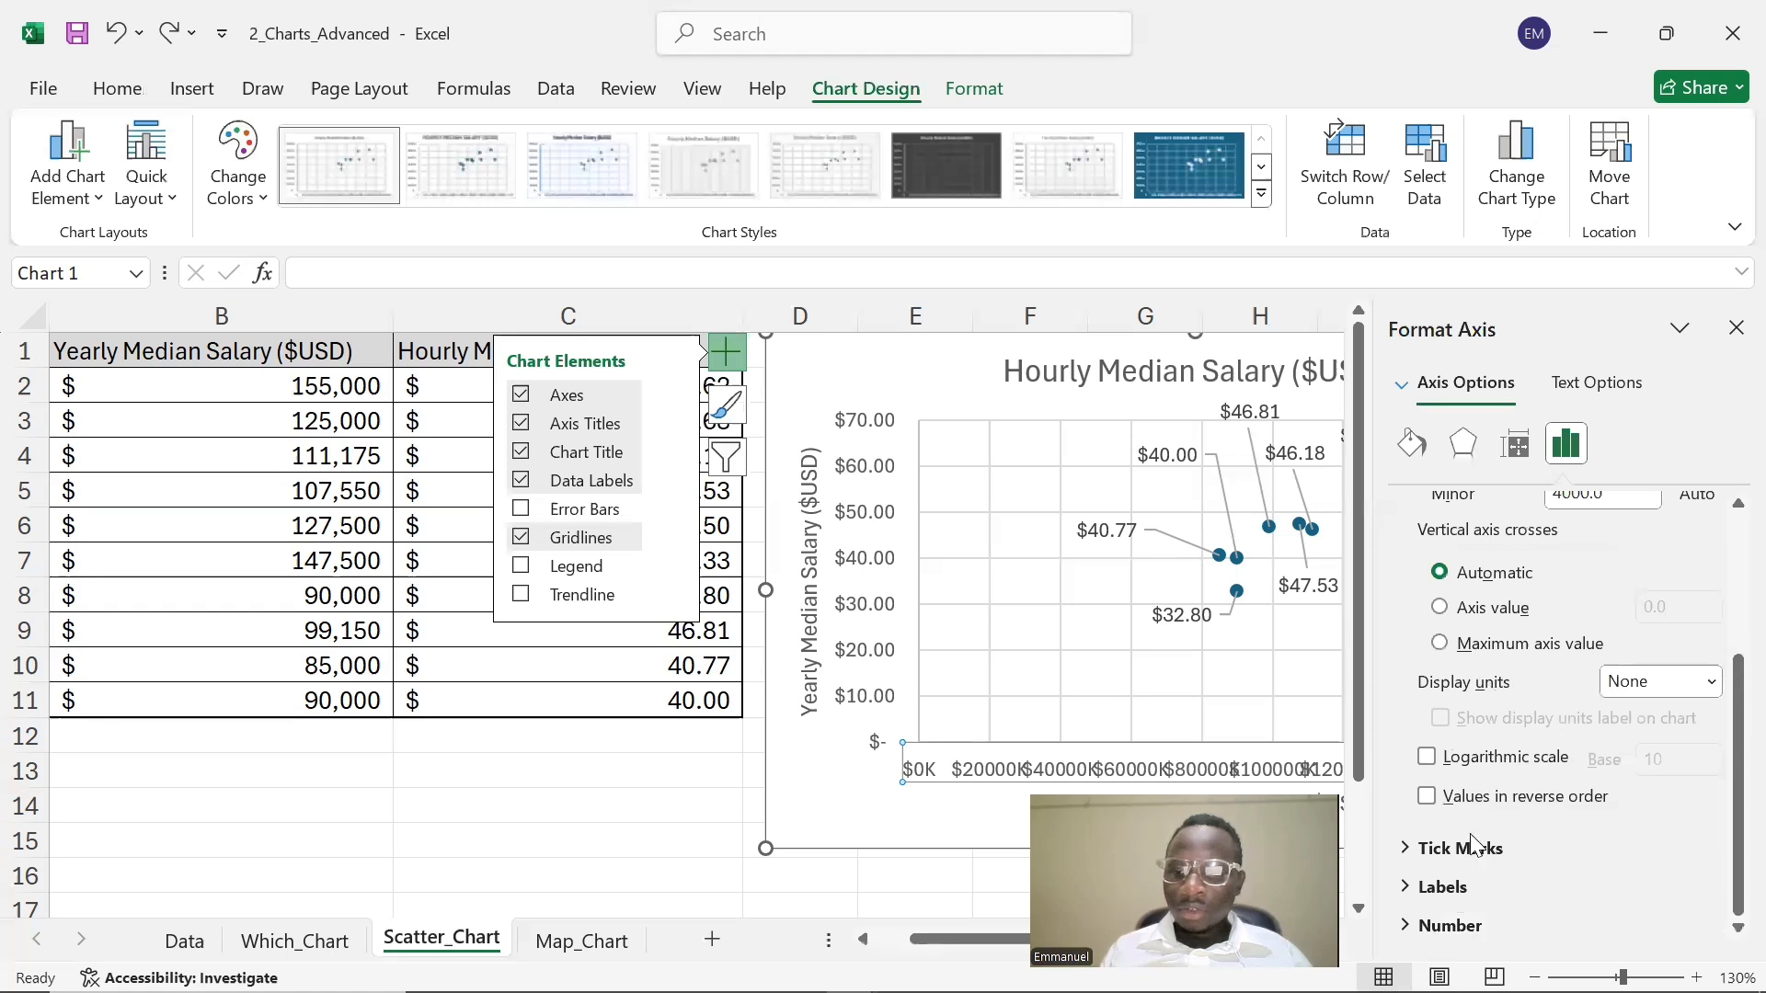
left_click(1453, 924)
scroll(1475, 874, "down", 3)
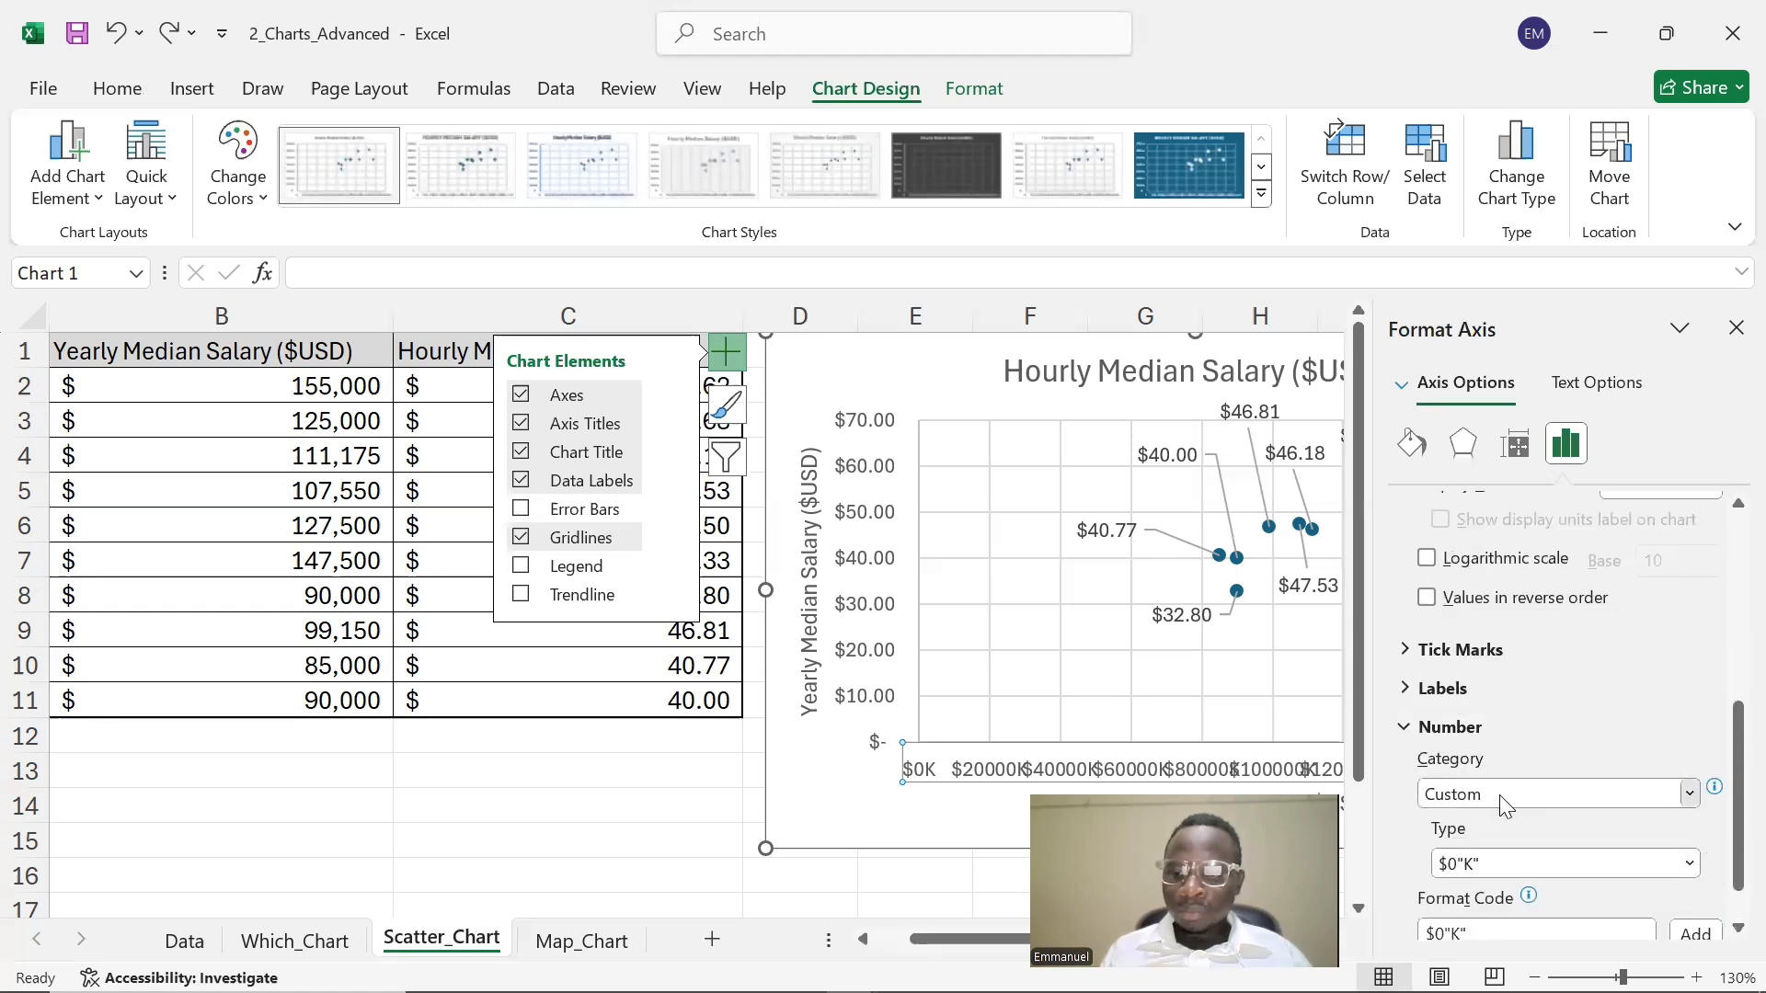
left_click(1499, 795)
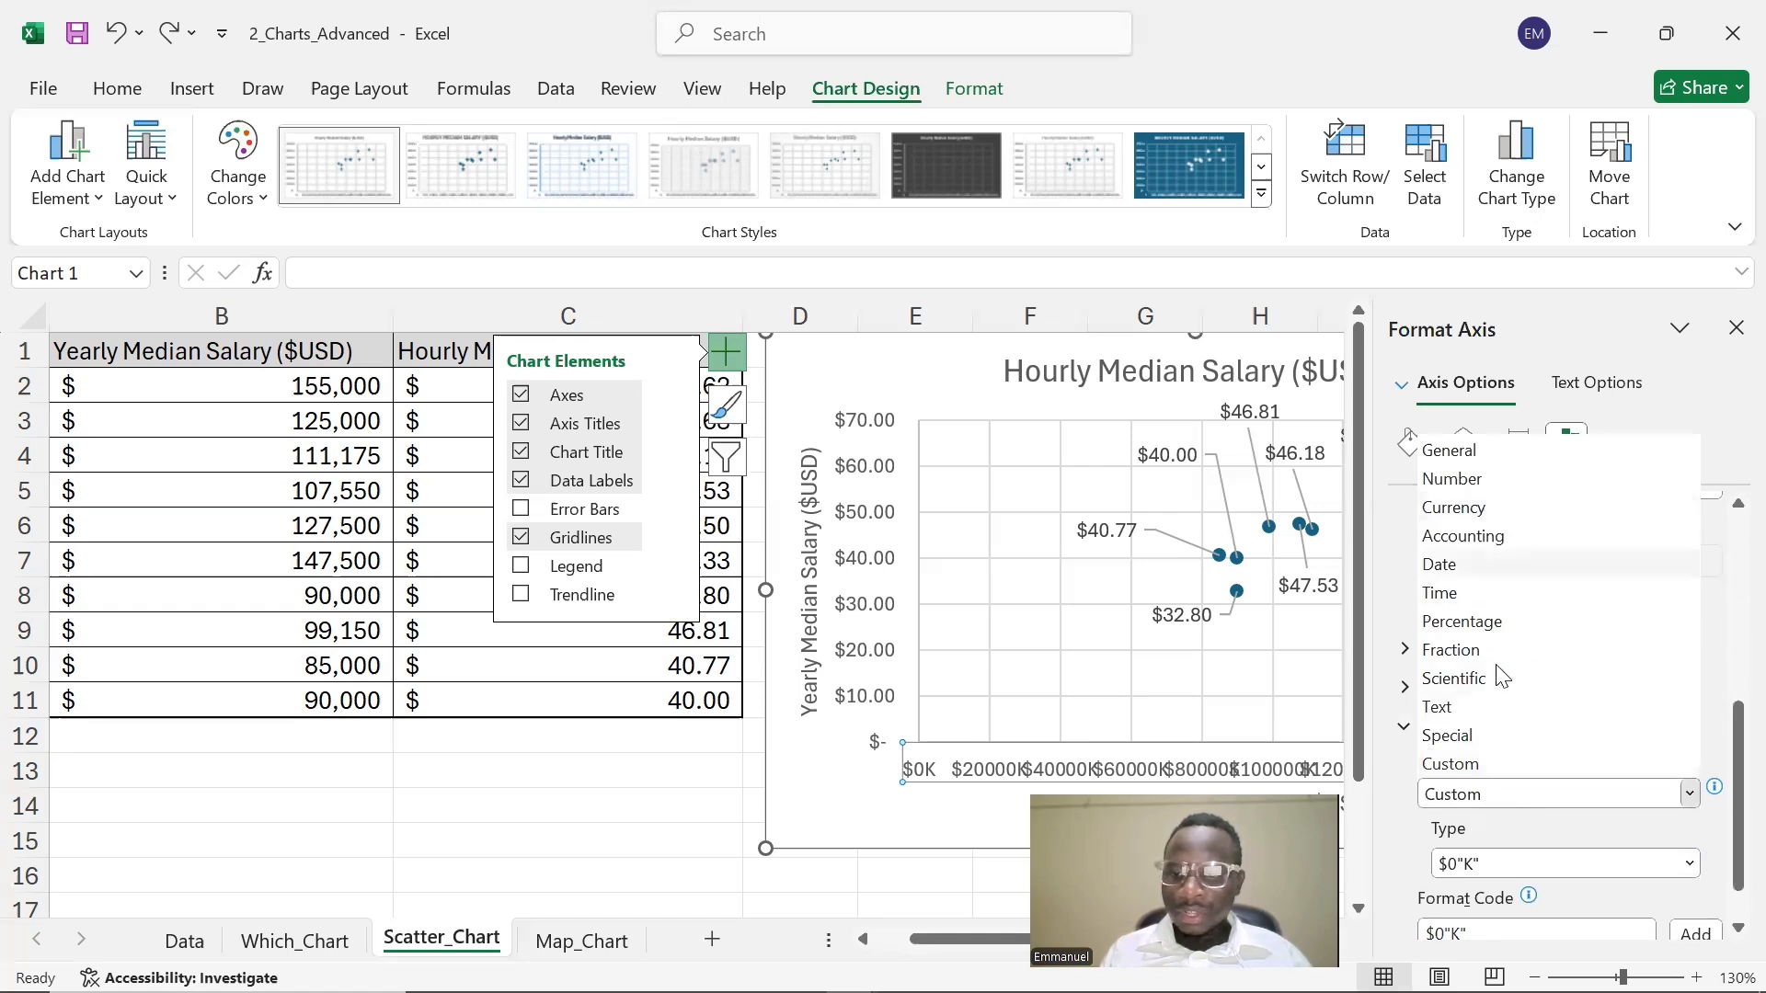
left_click(1482, 774)
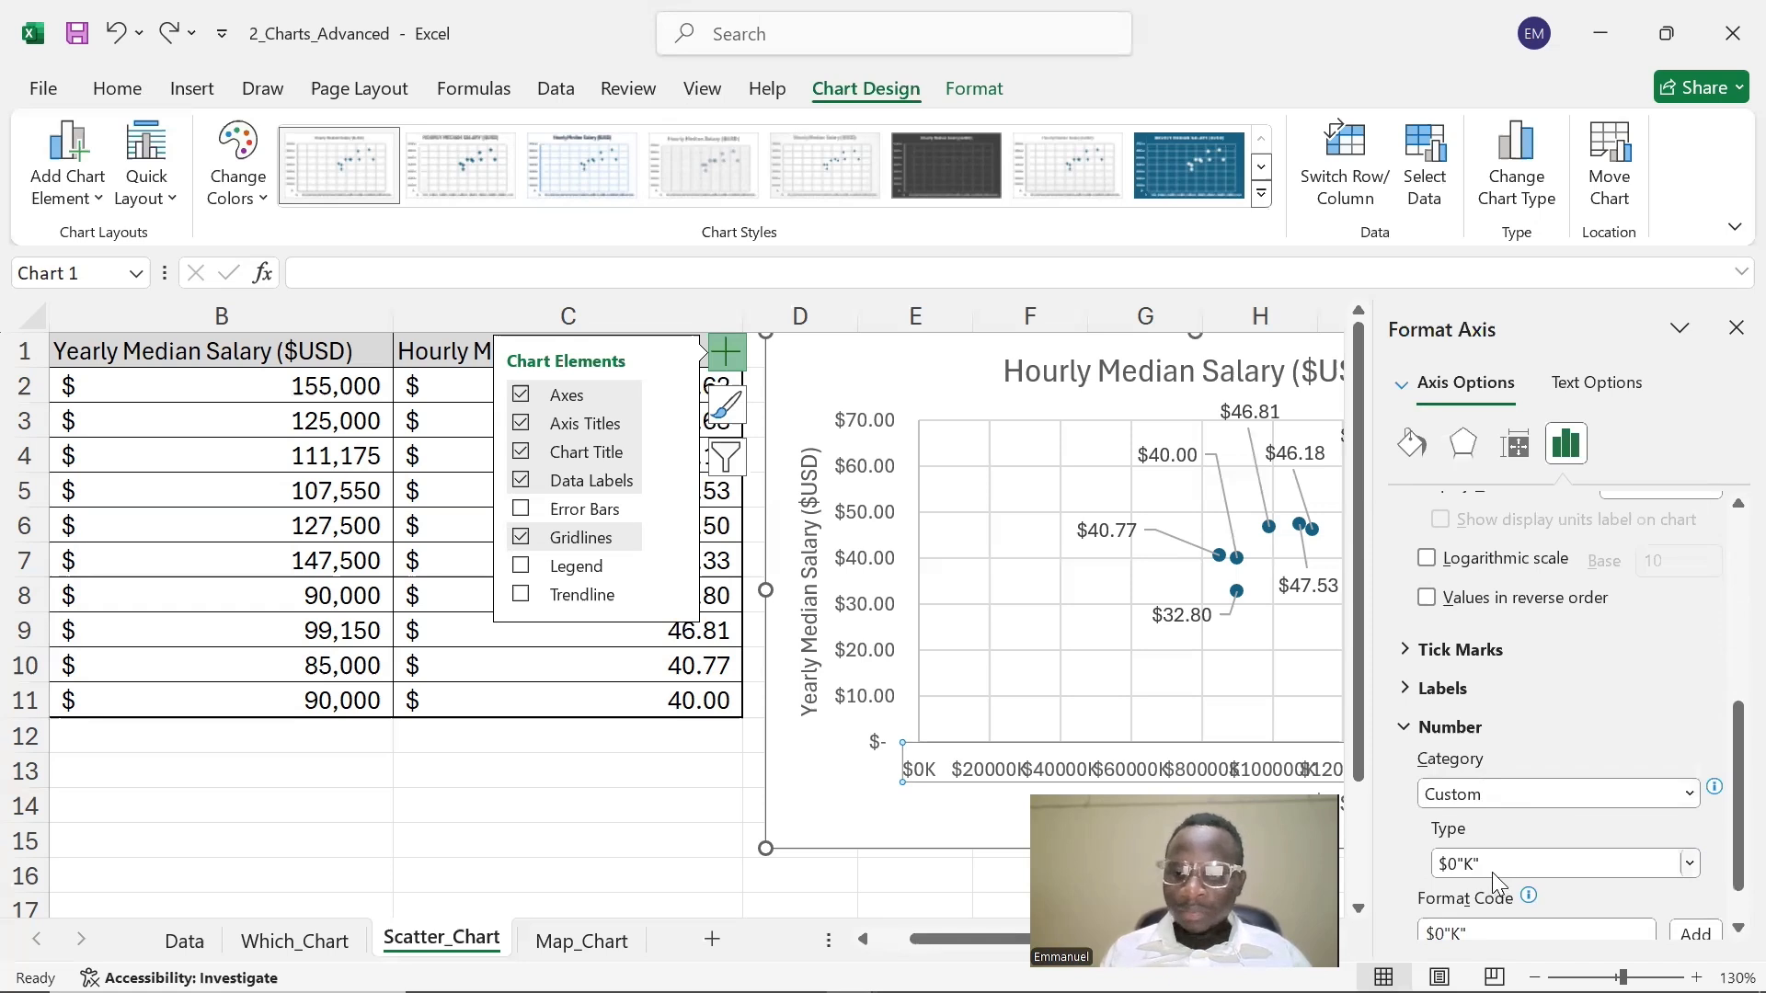
- Replace the horizontal axis's custom format code with $0,"K" and add it so labels display in thousands
left_click(1489, 865)
left_click(1489, 865)
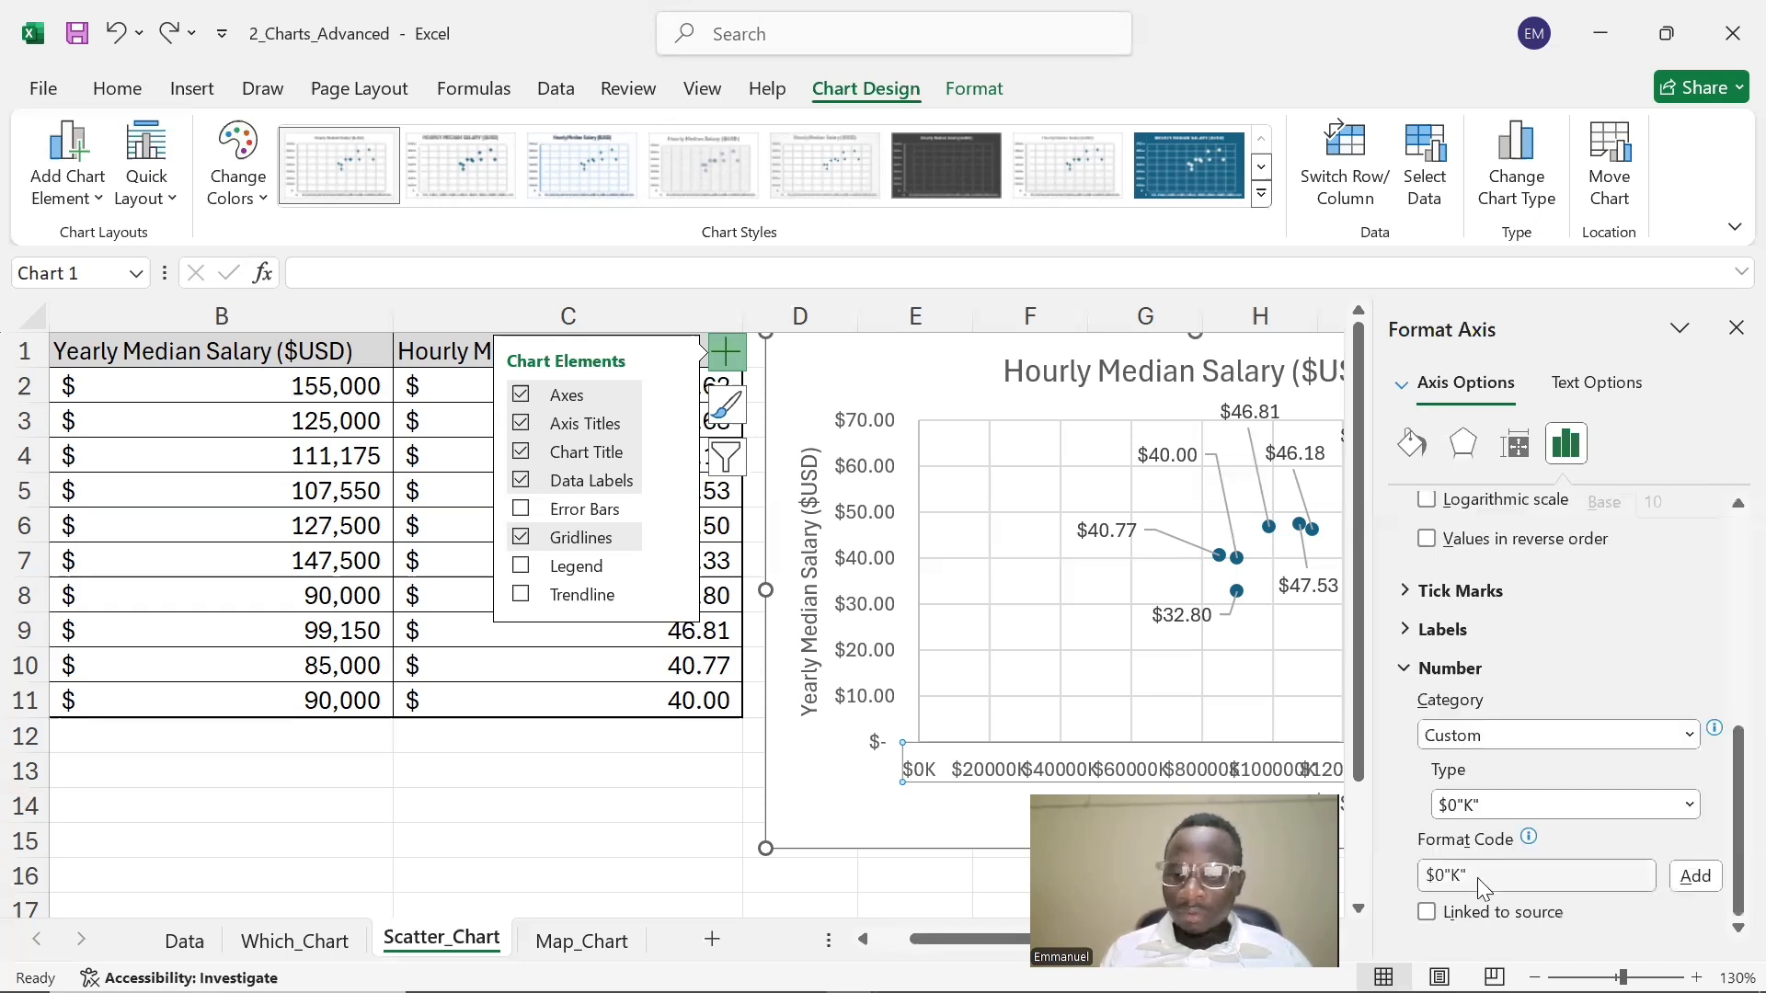
left_click_drag(1477, 877, 1382, 870)
key("BackSpace")
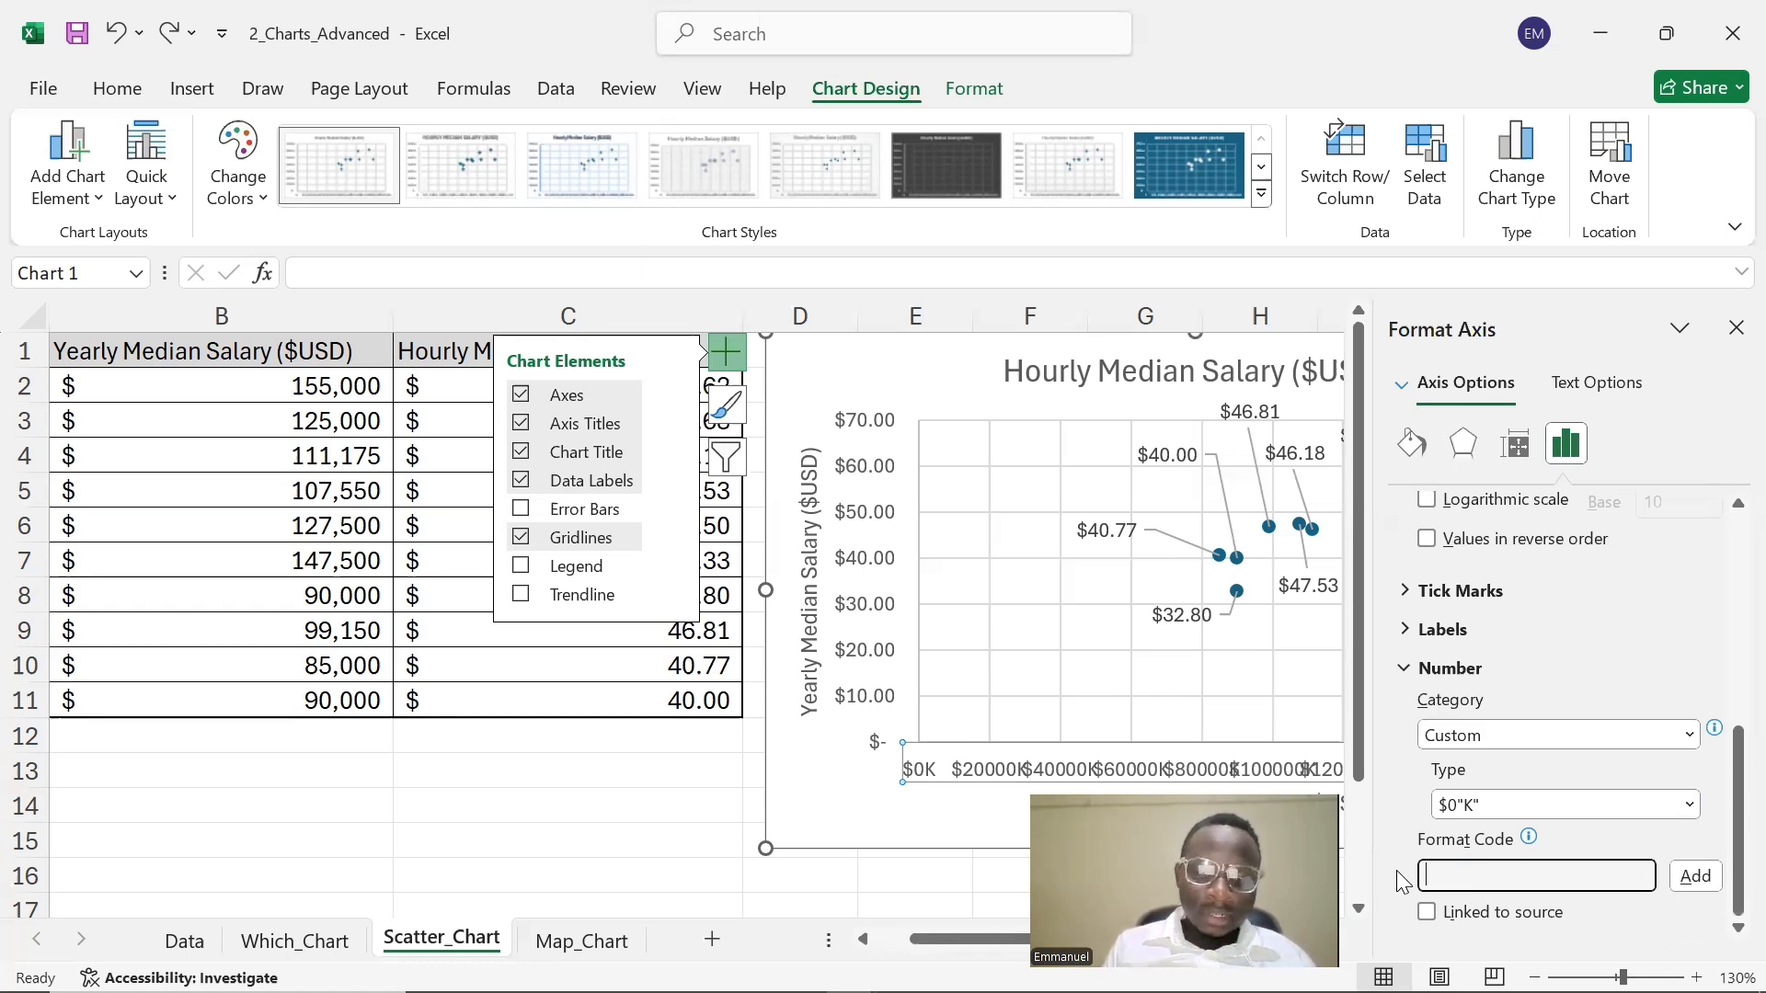
type("$")
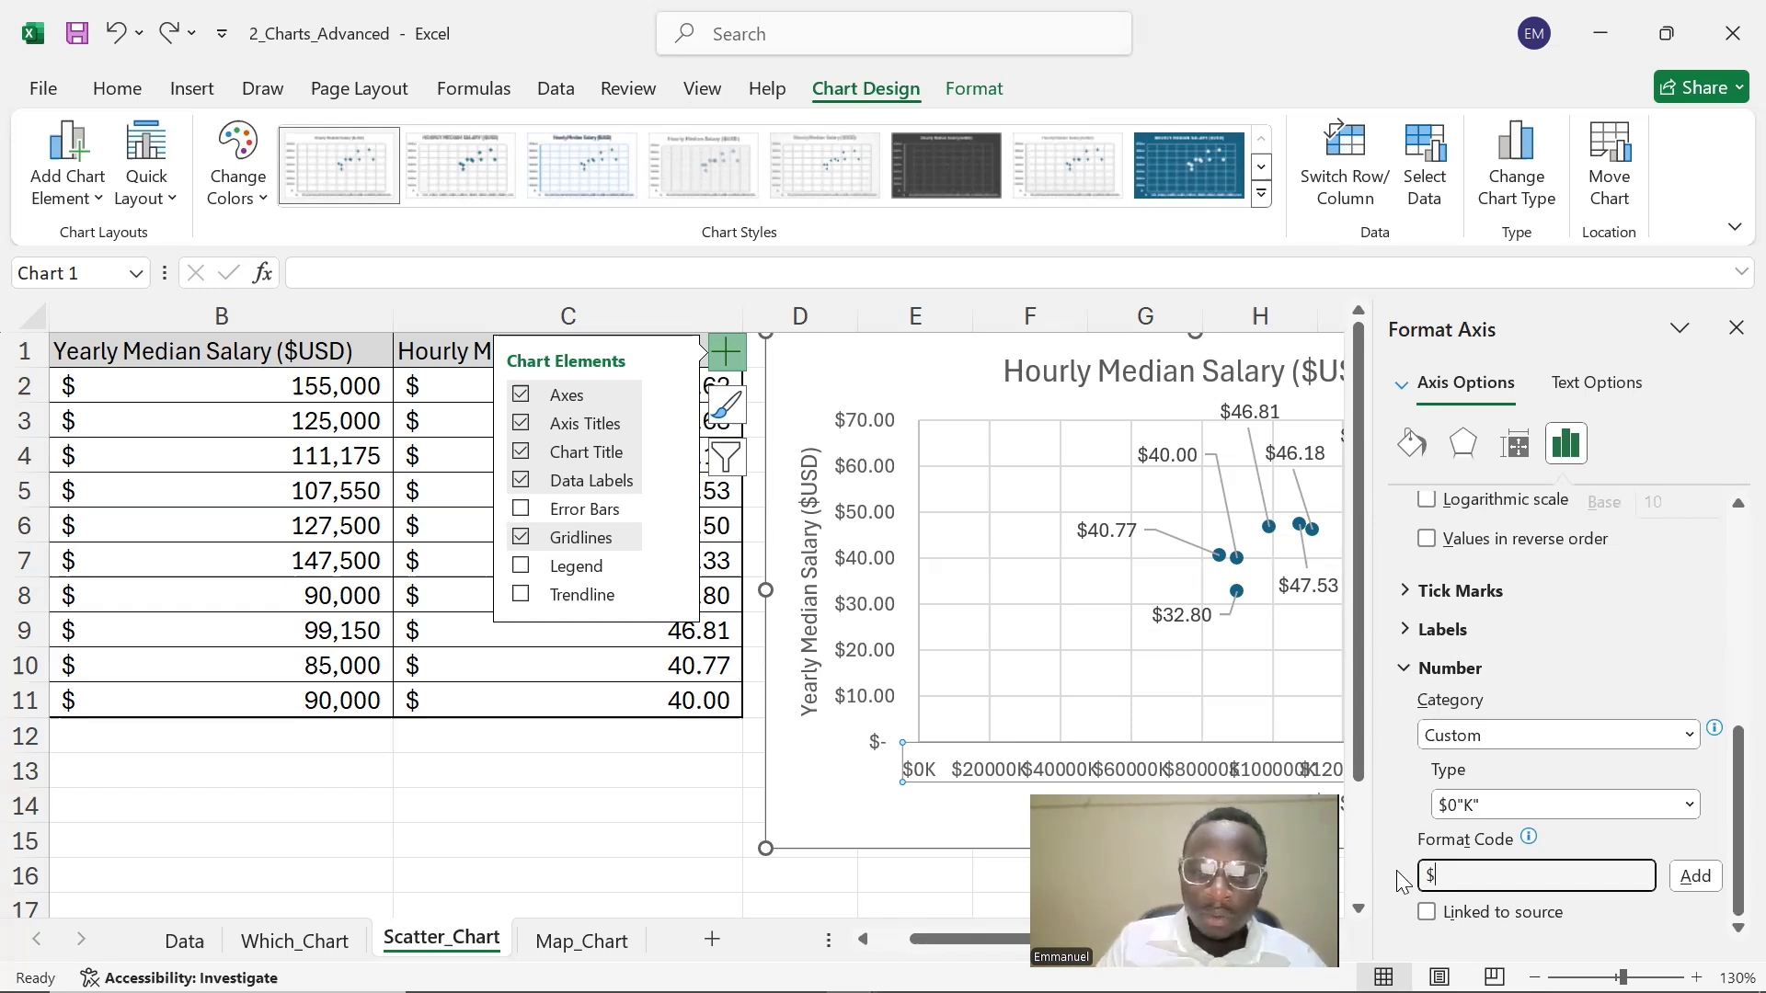
type("=")
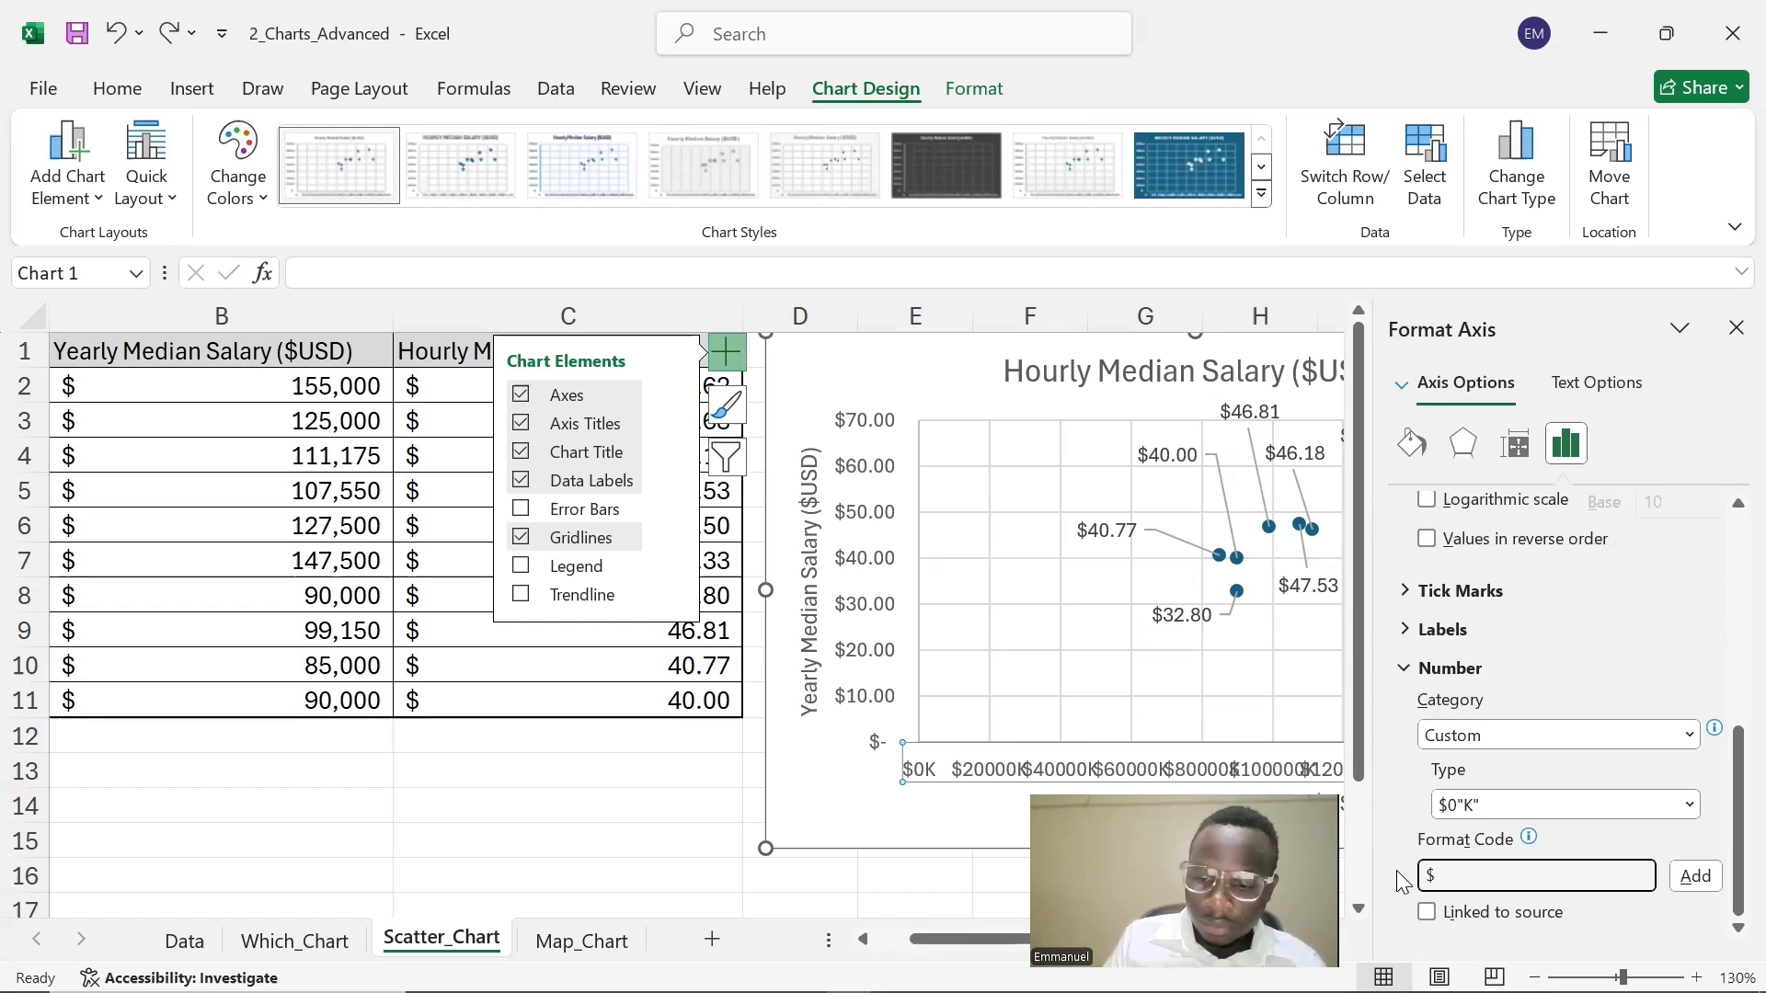
type("0")
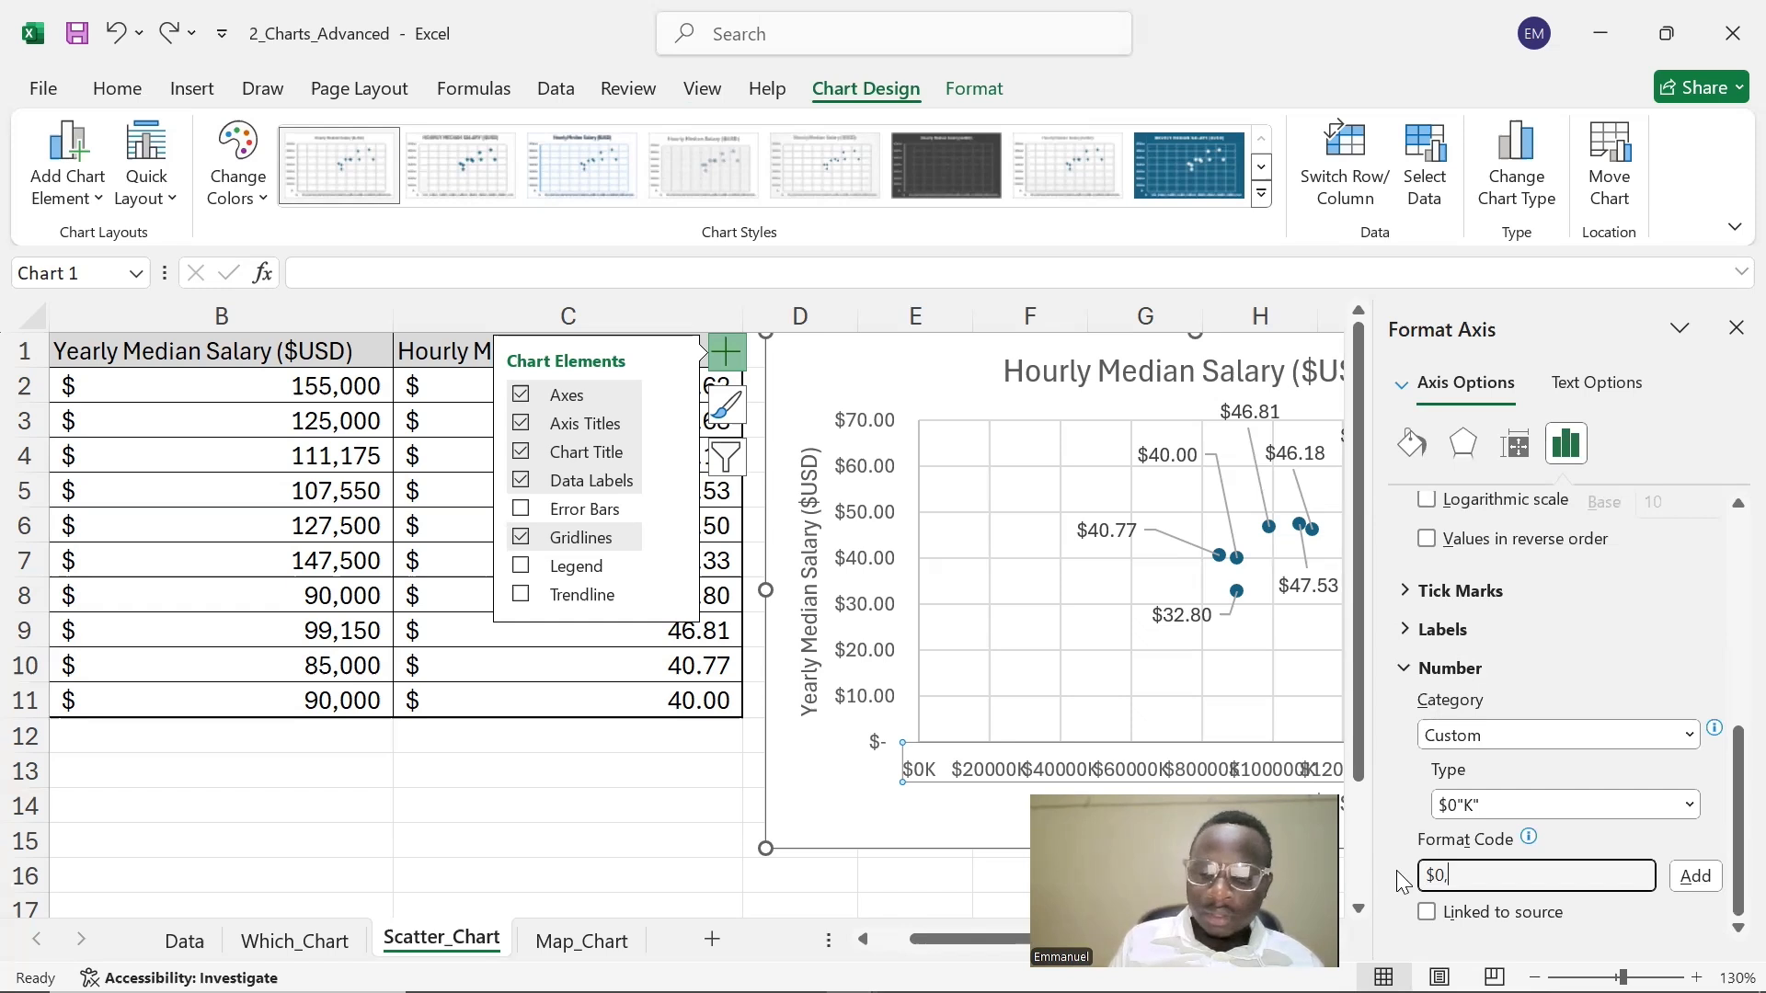
type(",\"\"")
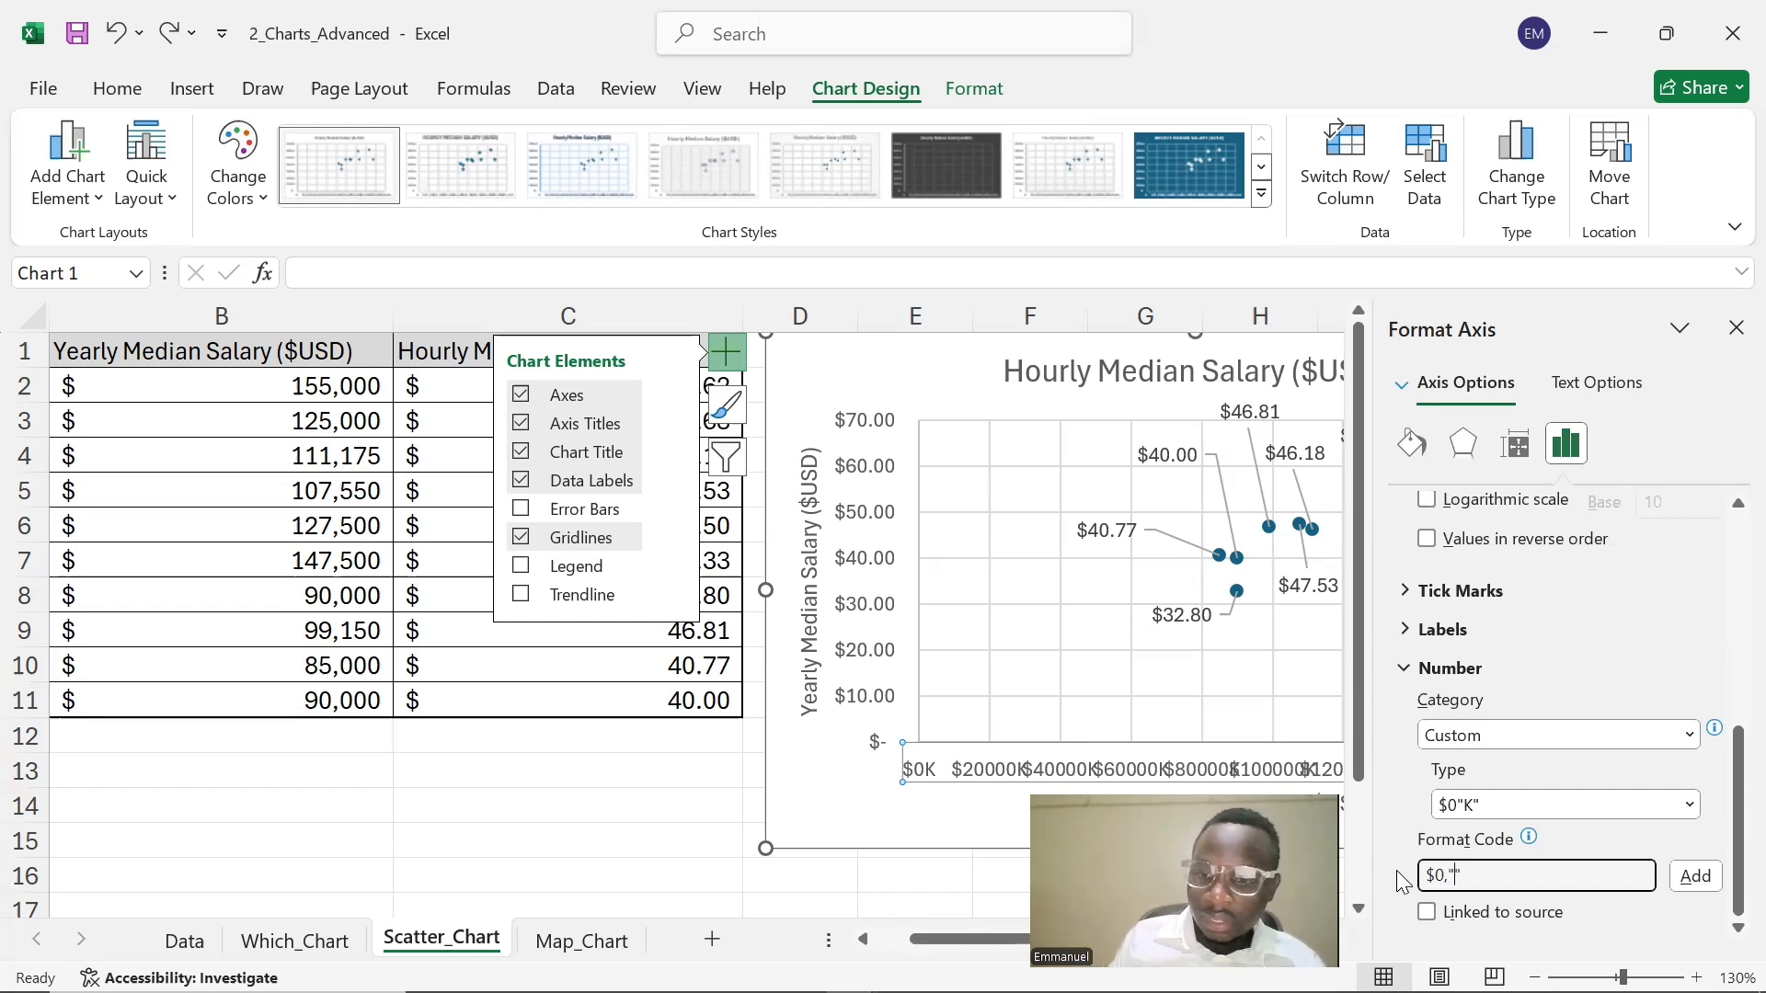
key("Left")
type("K")
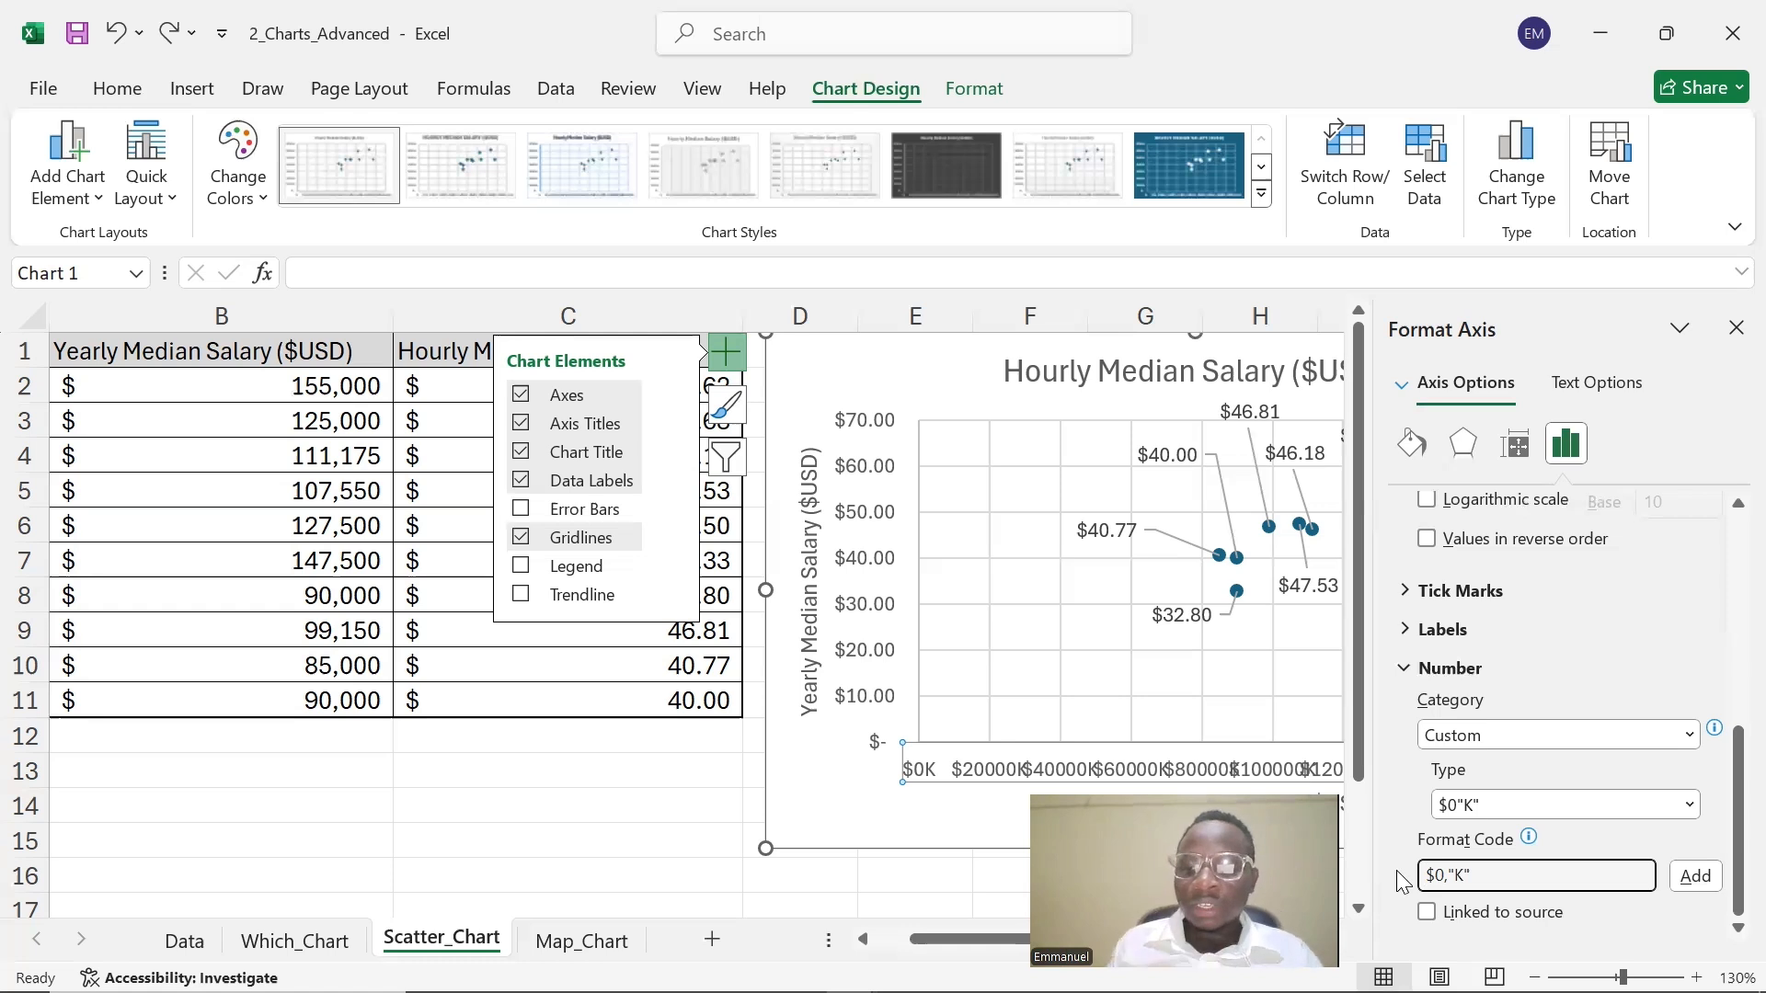
left_click(1697, 876)
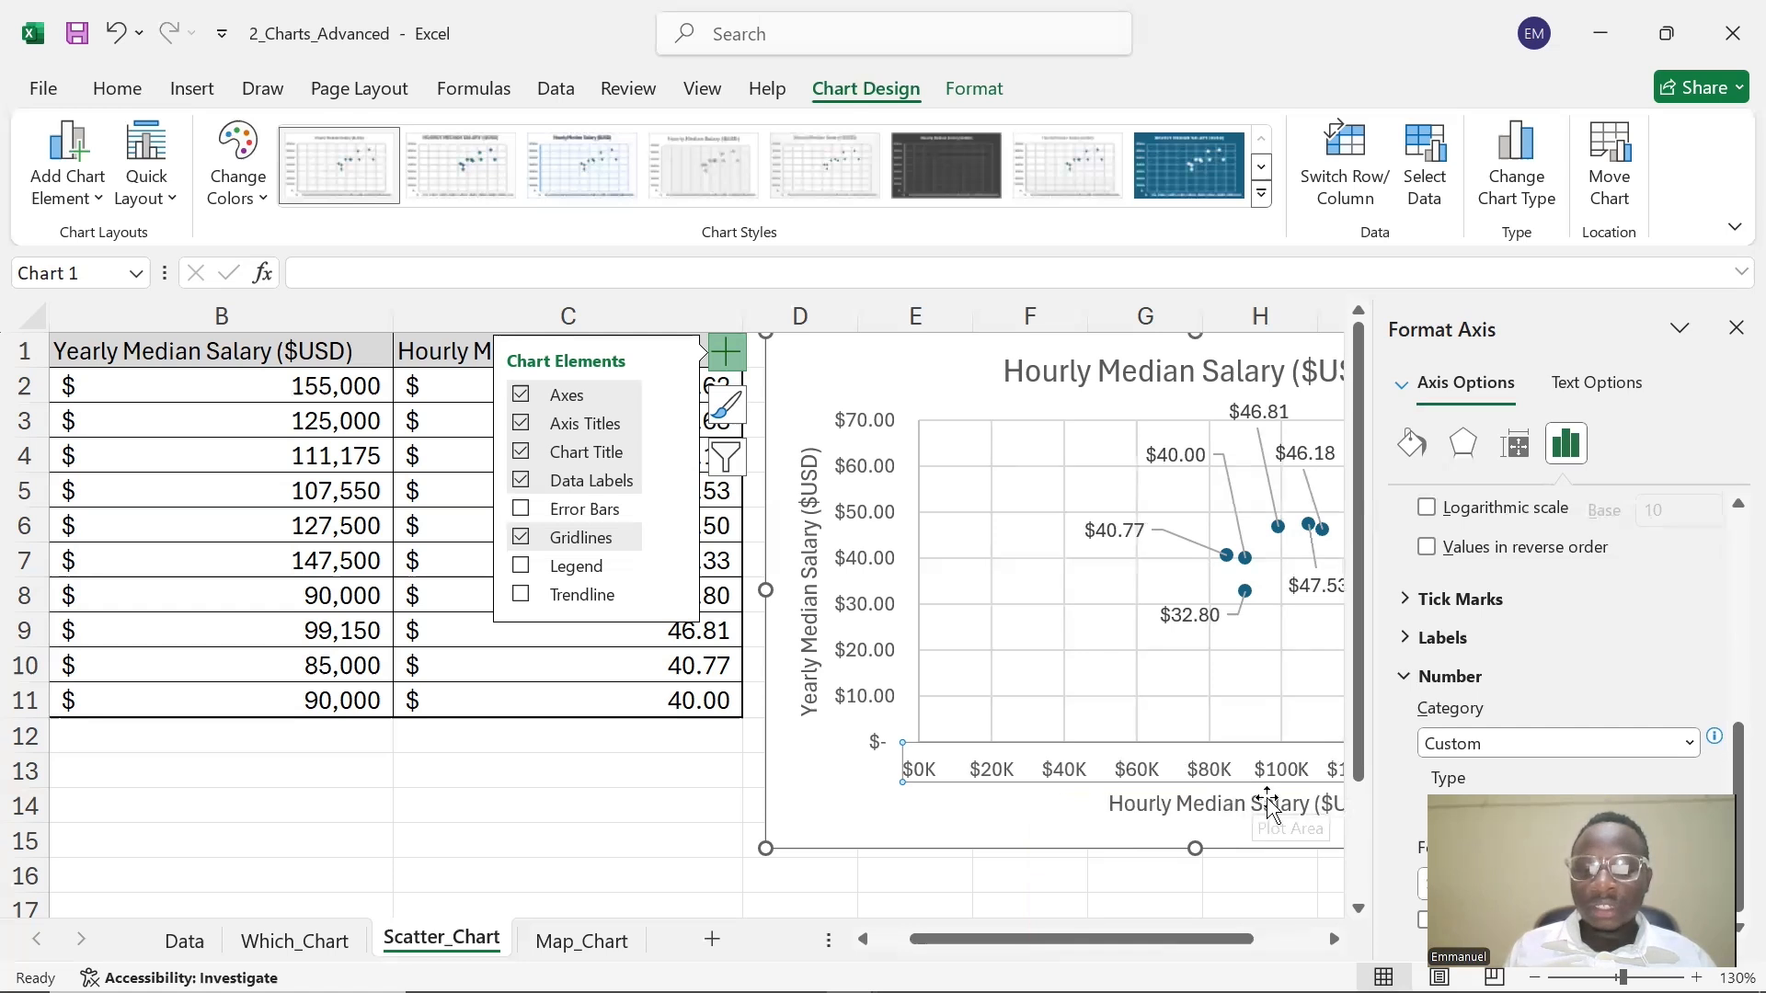
- Set the minimum bound of the scatter chart's horizontal axis to 60000
left_click_drag(1181, 940, 1250, 940)
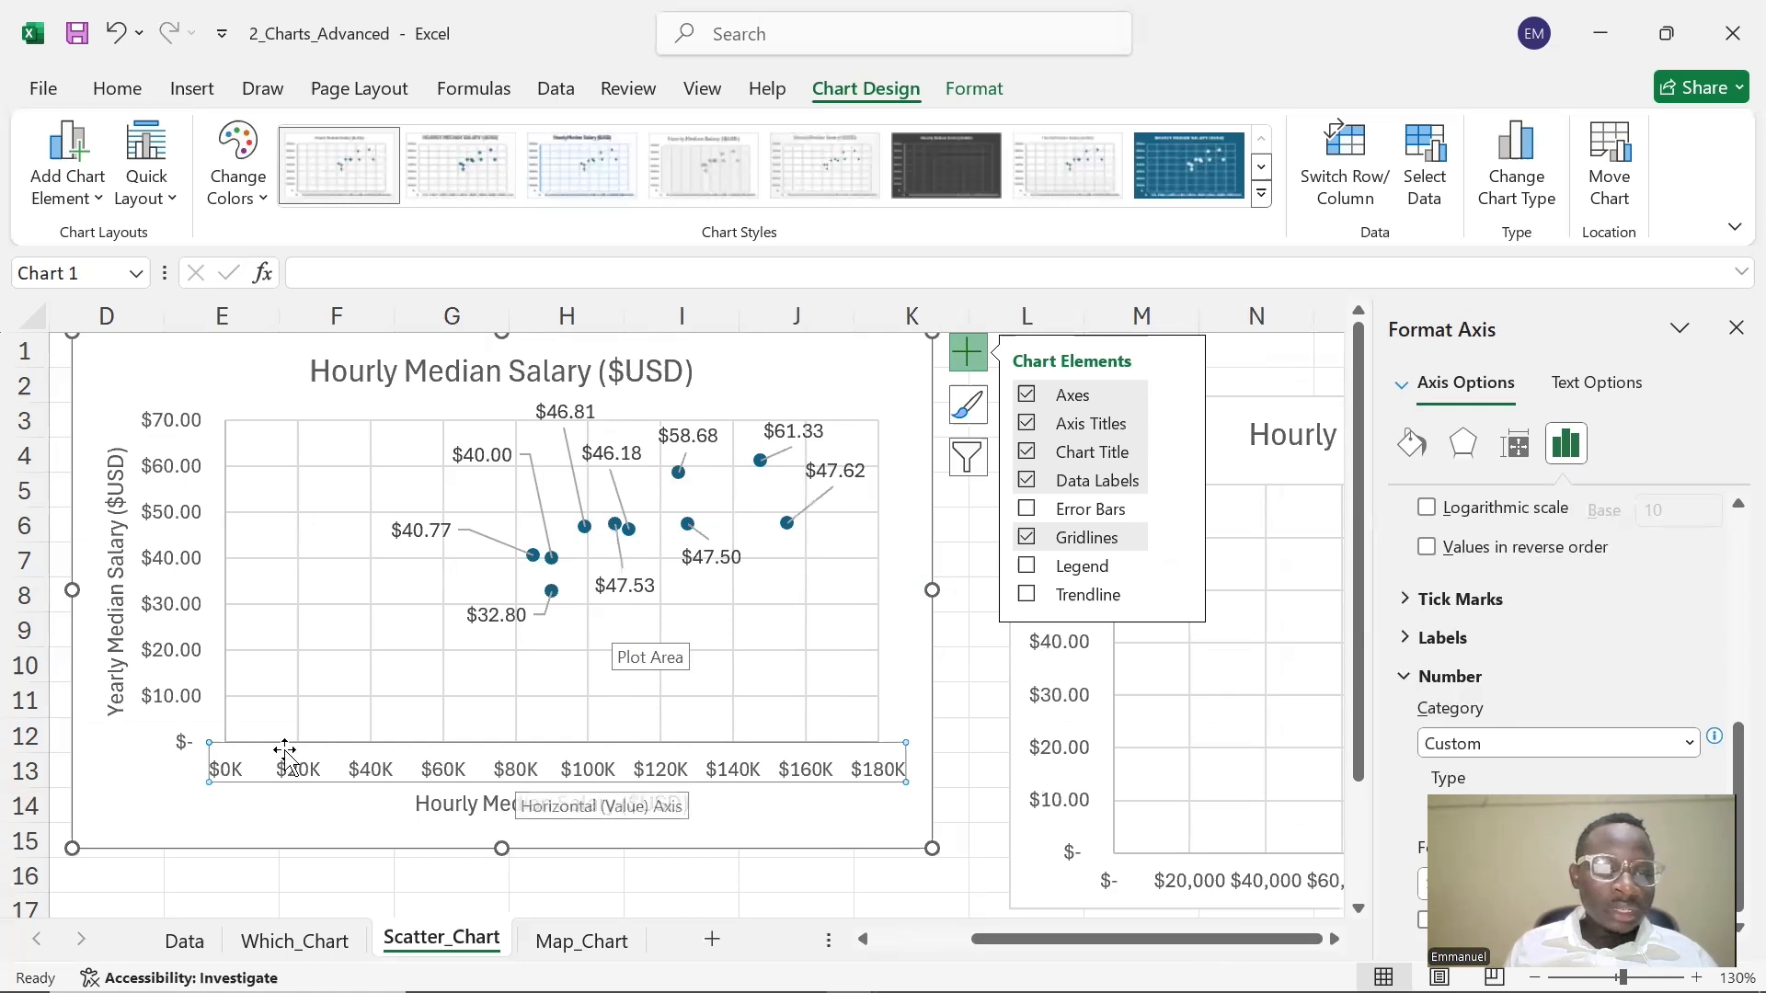
left_click(471, 782)
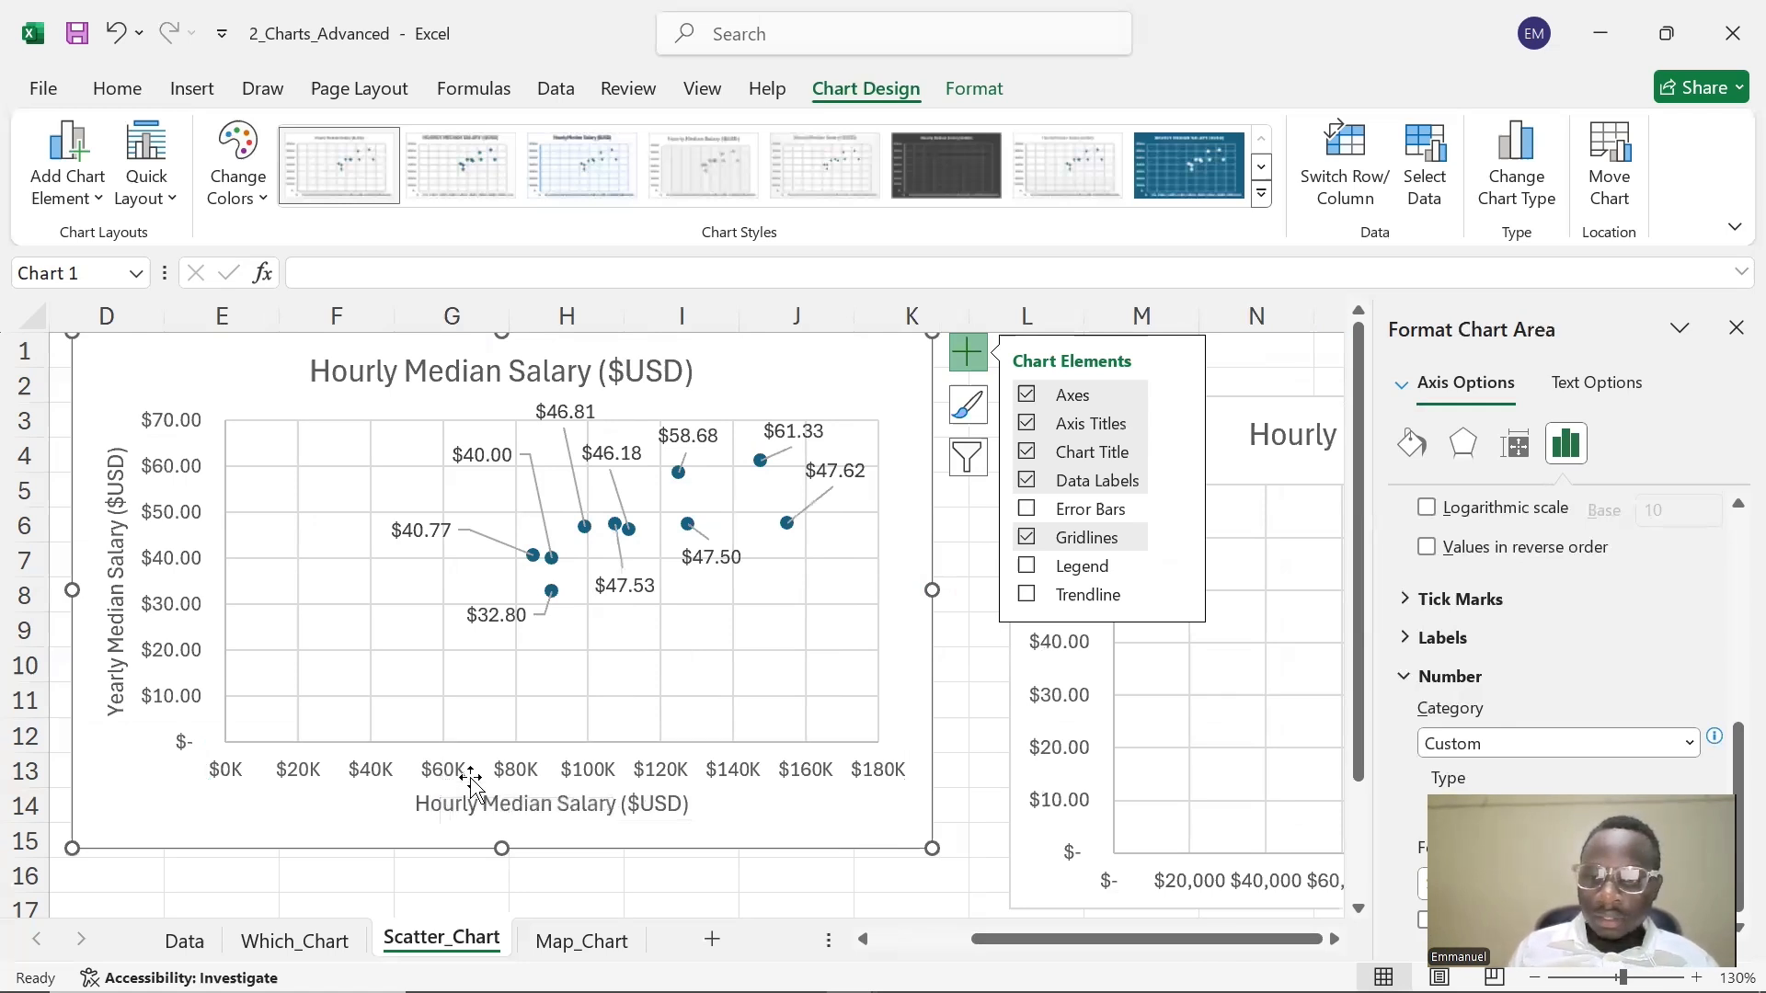
left_click(528, 779)
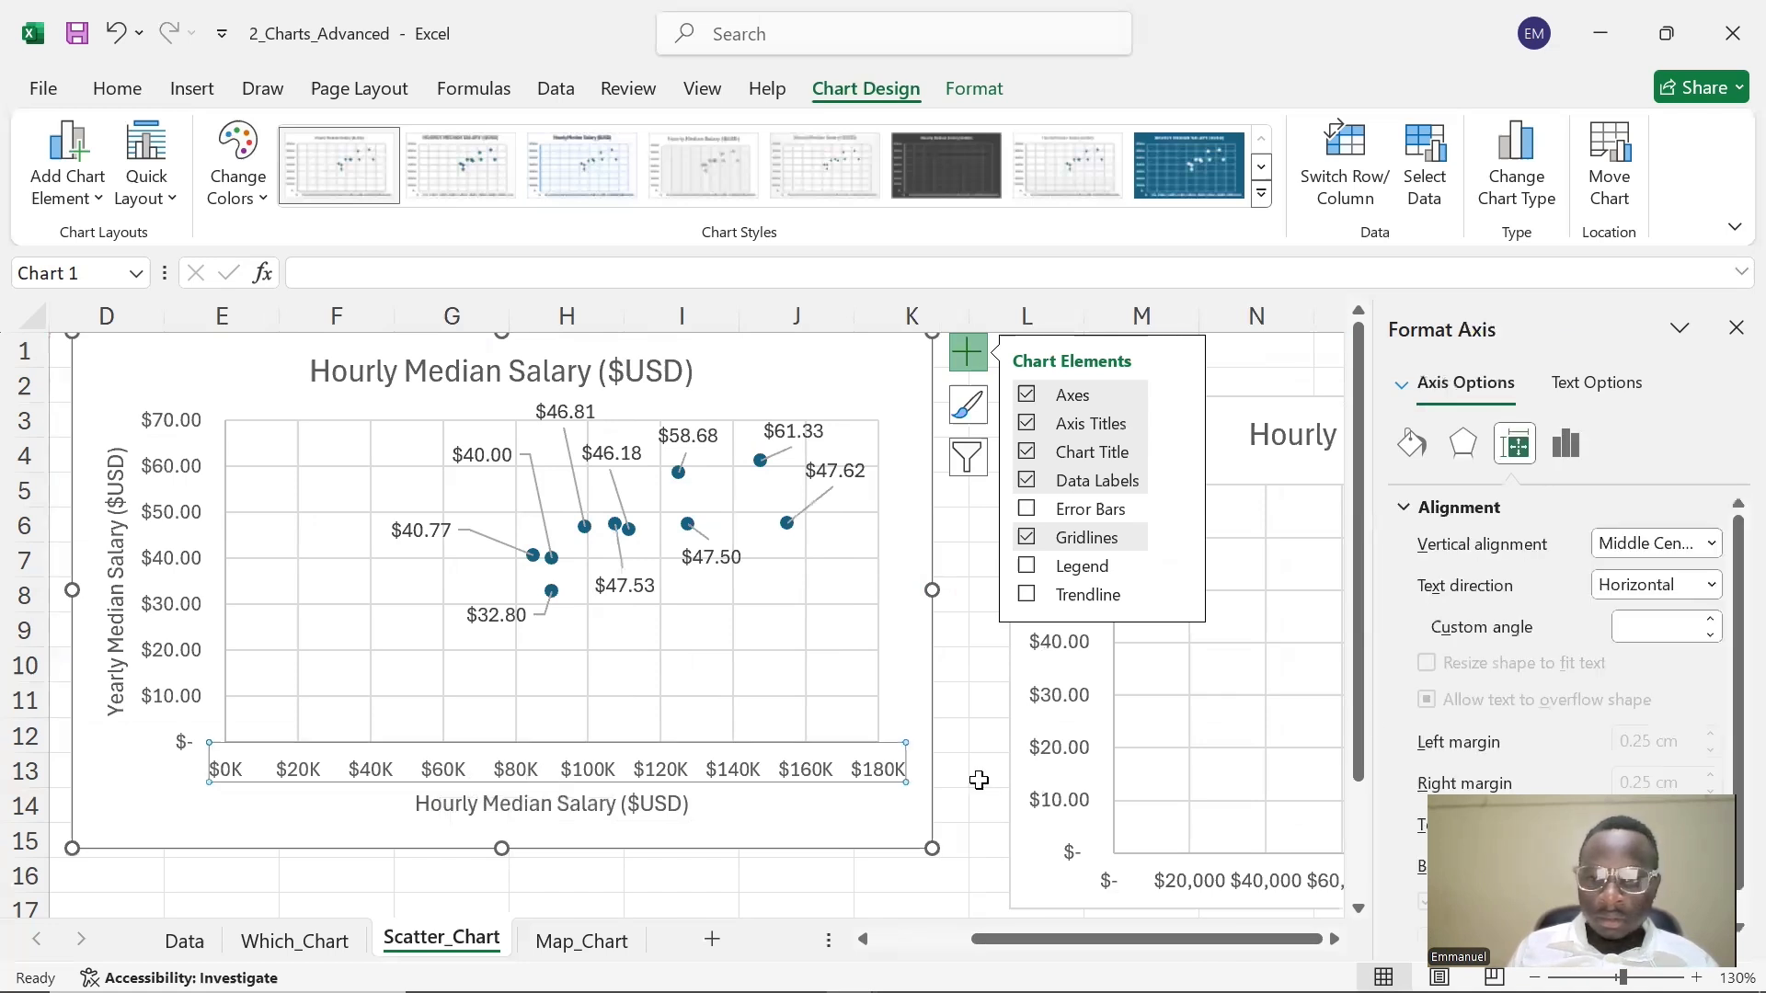
left_click(1566, 443)
left_click(1519, 508)
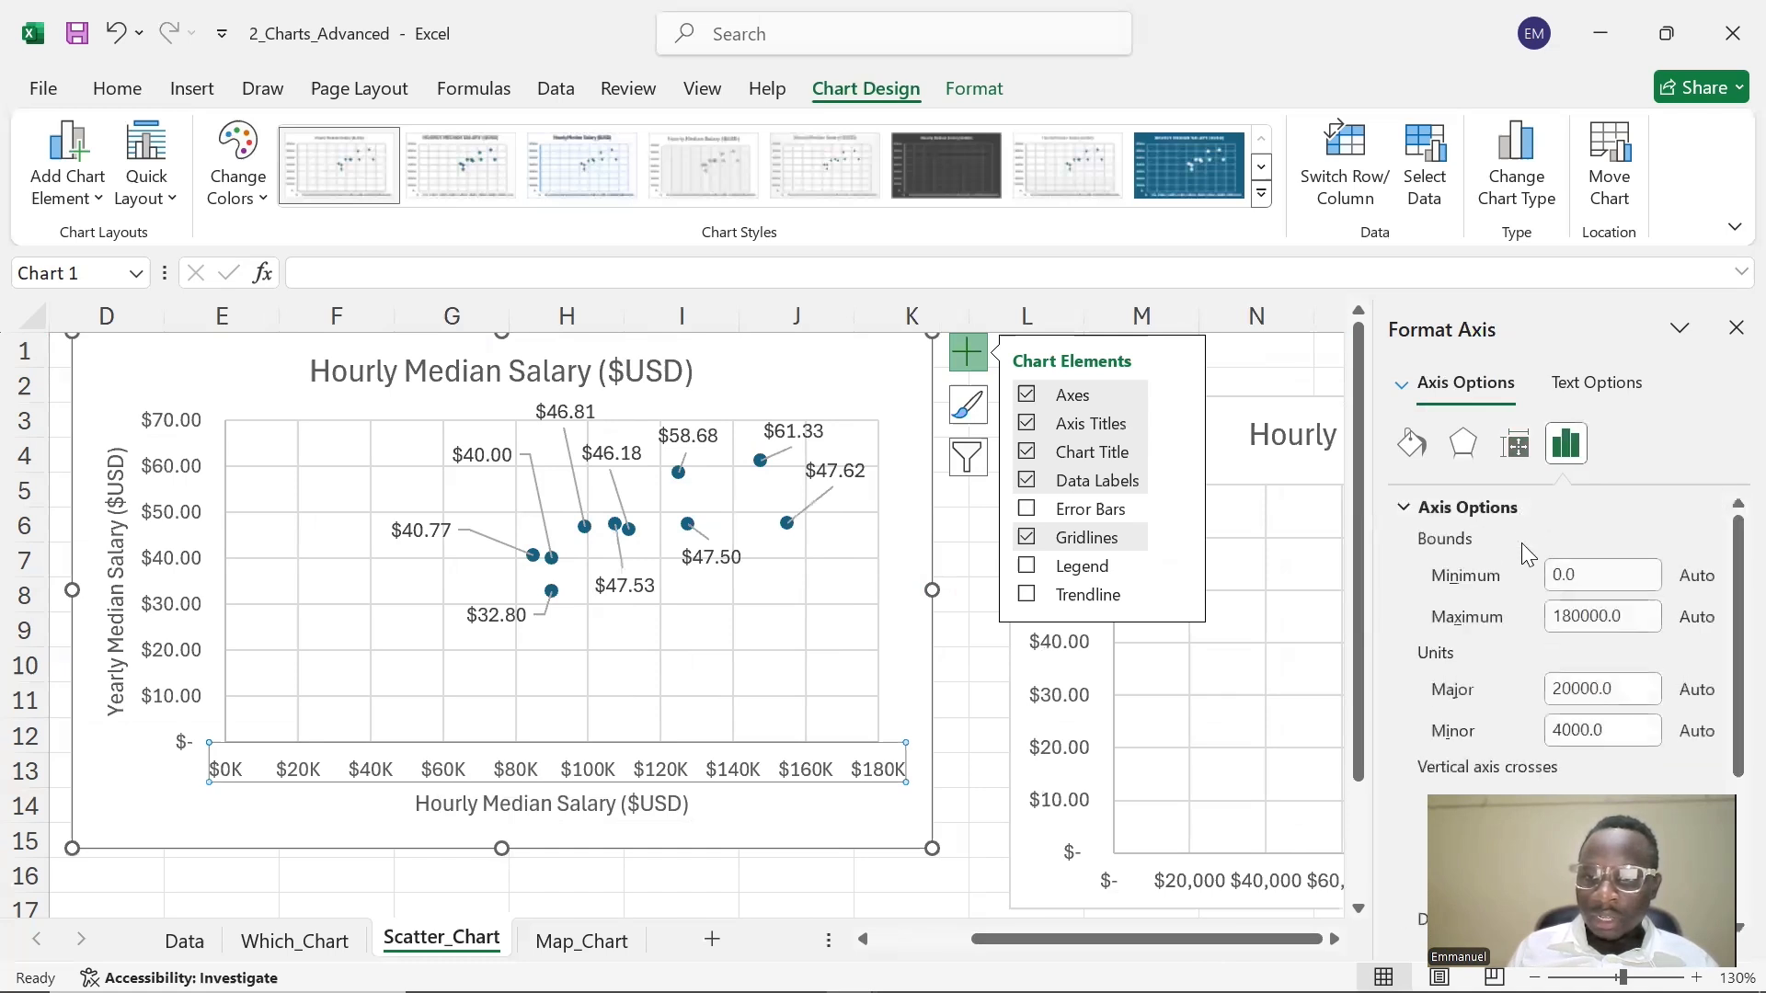
left_click_drag(1594, 579, 1548, 575)
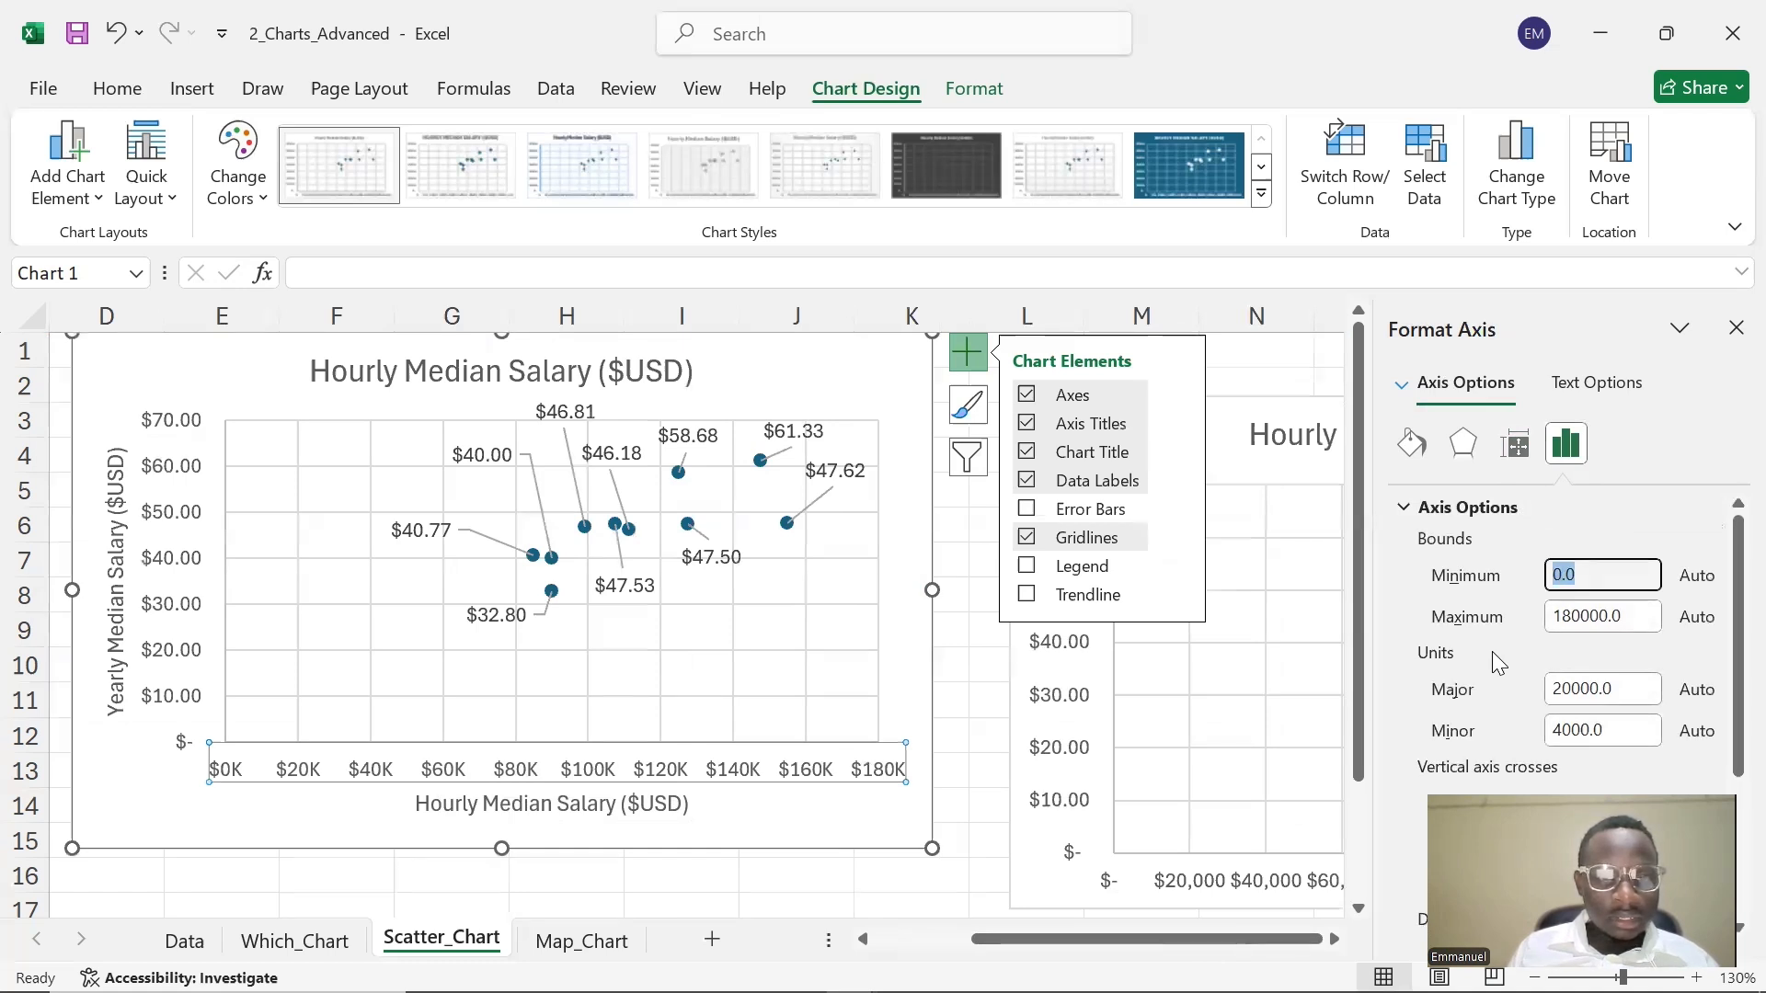
type("6000")
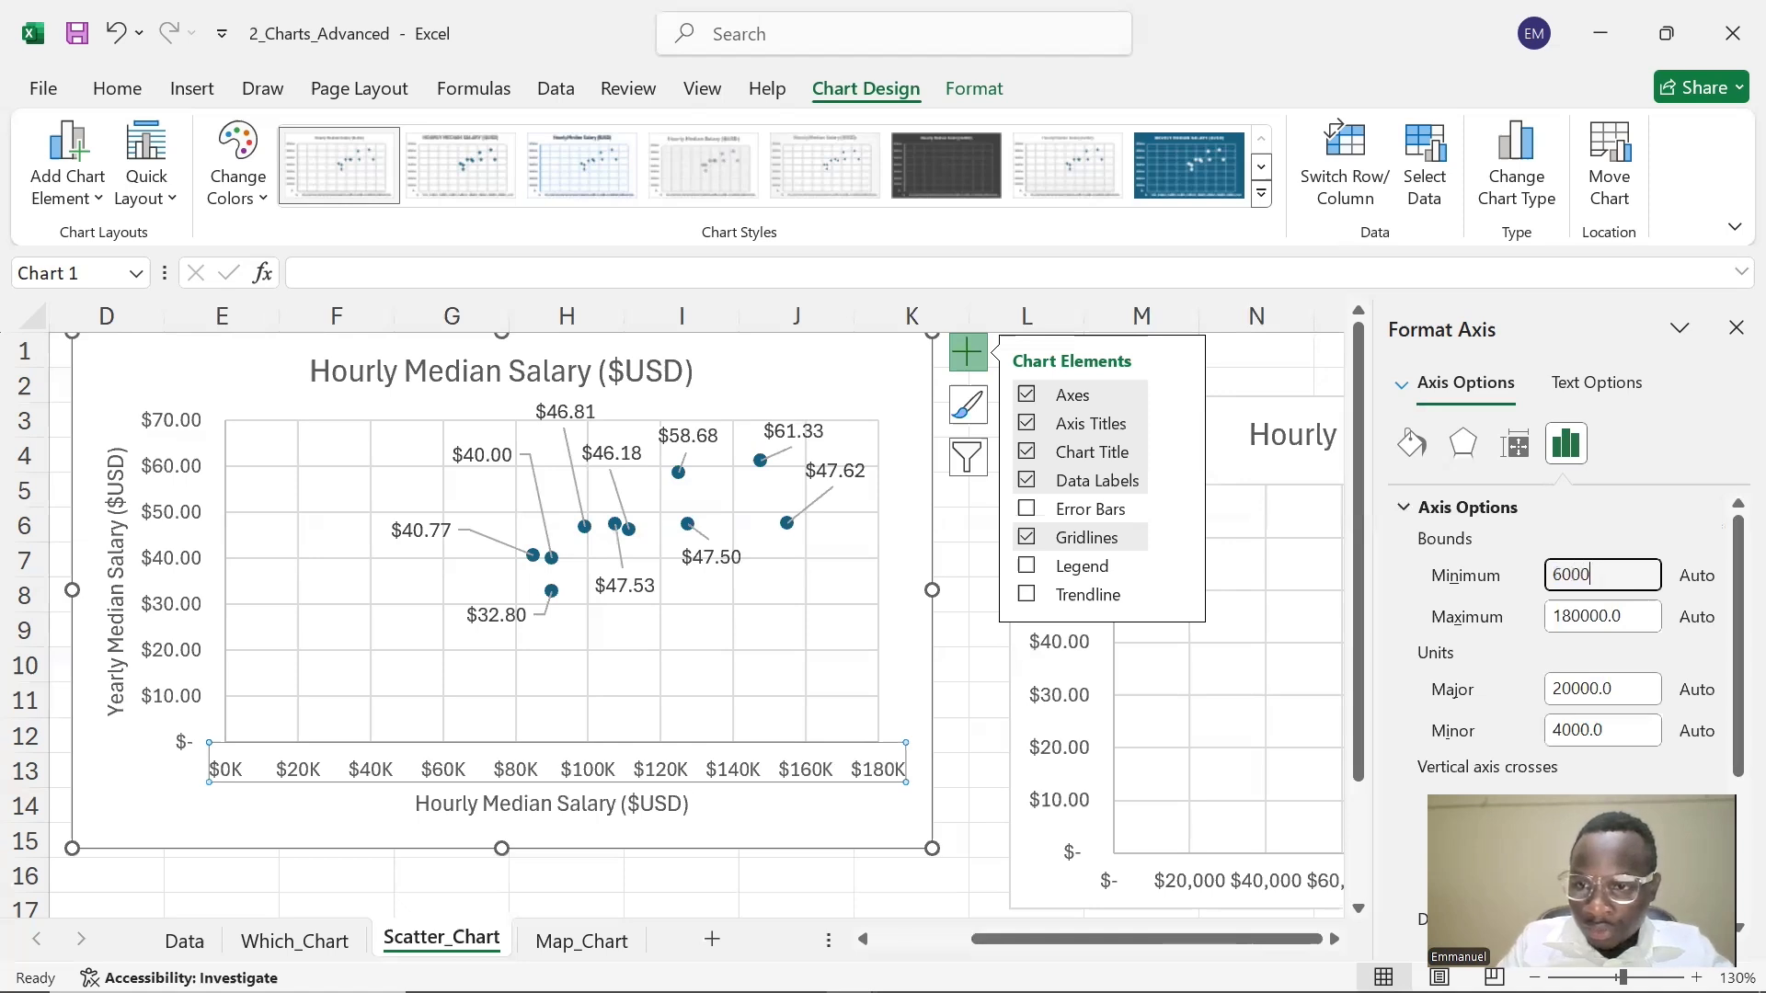
type("0")
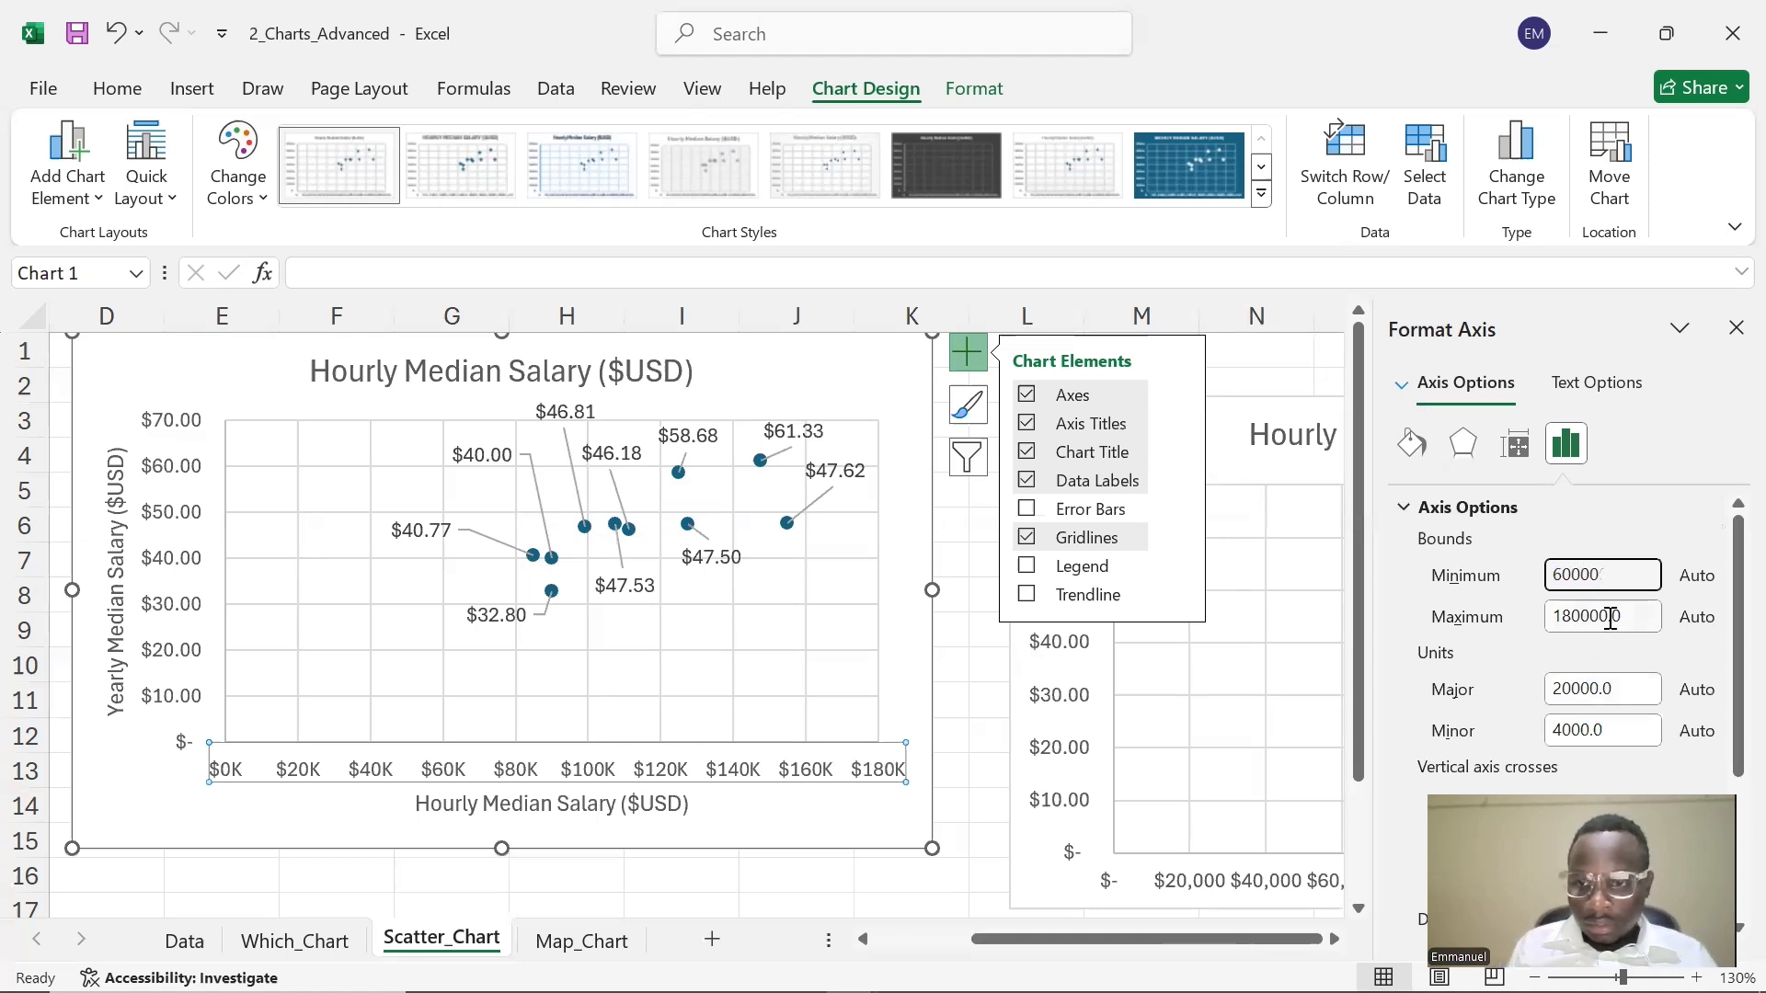
left_click(1608, 618)
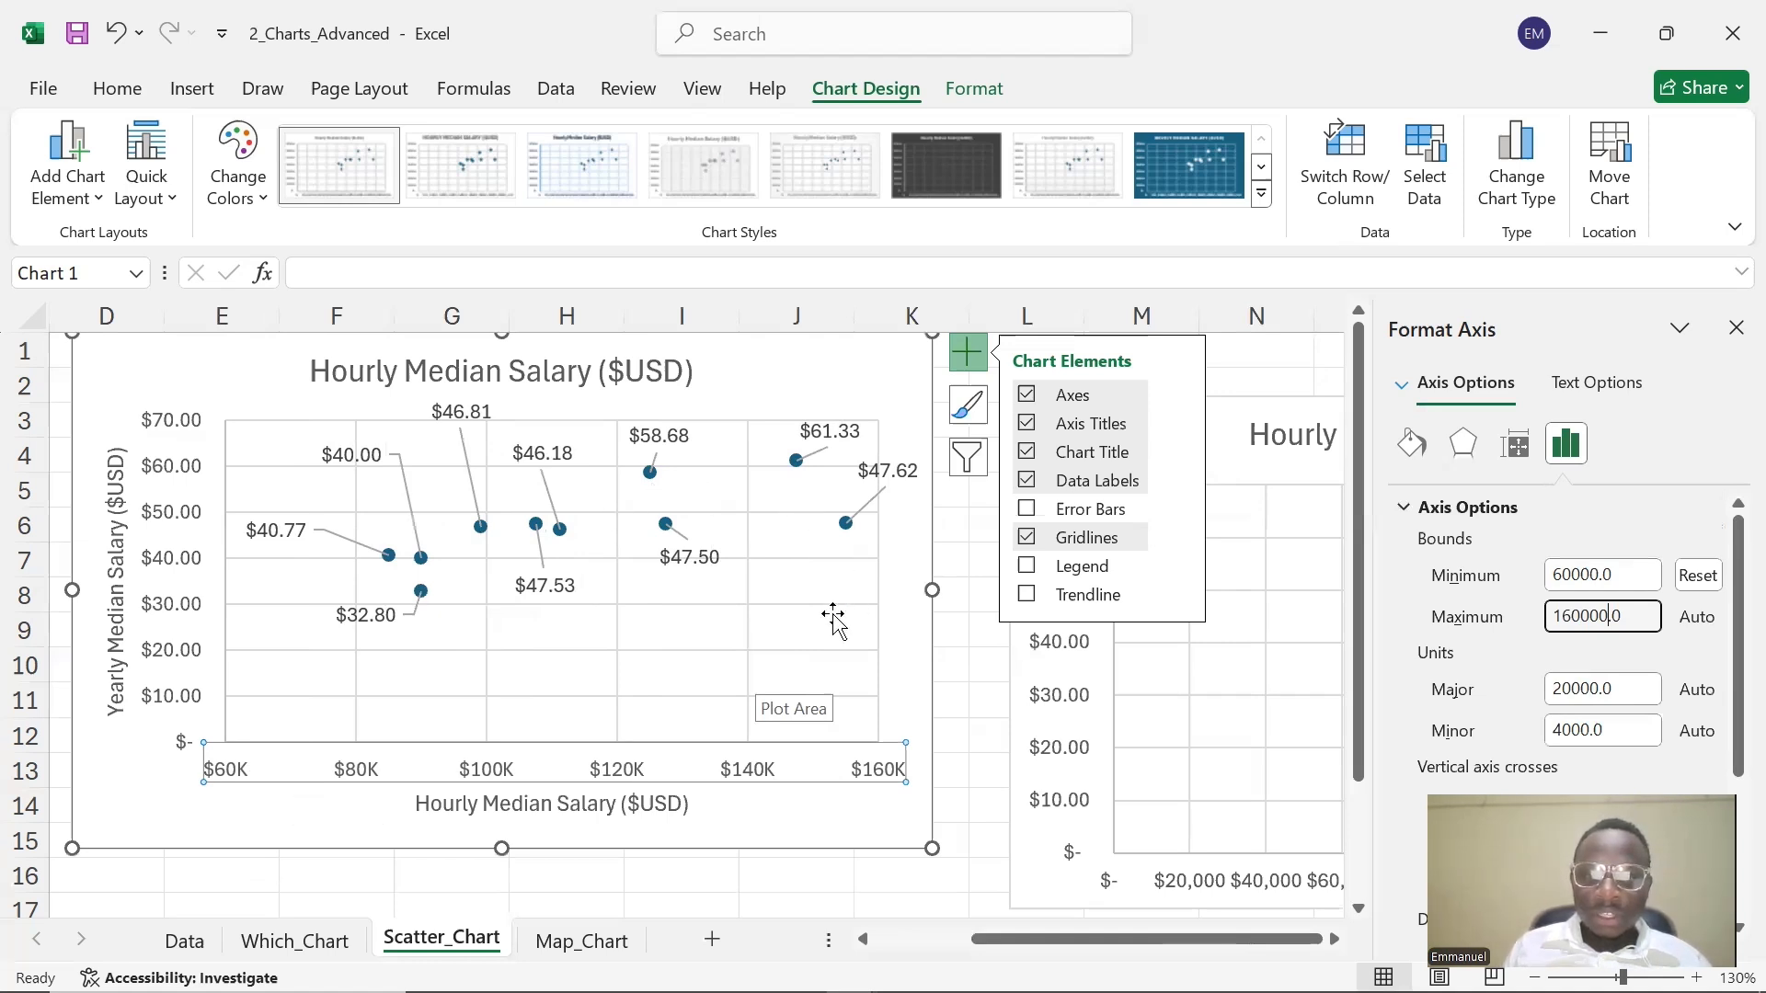
- Add a trendline to the scatter chart and select the chart title
left_click(1026, 572)
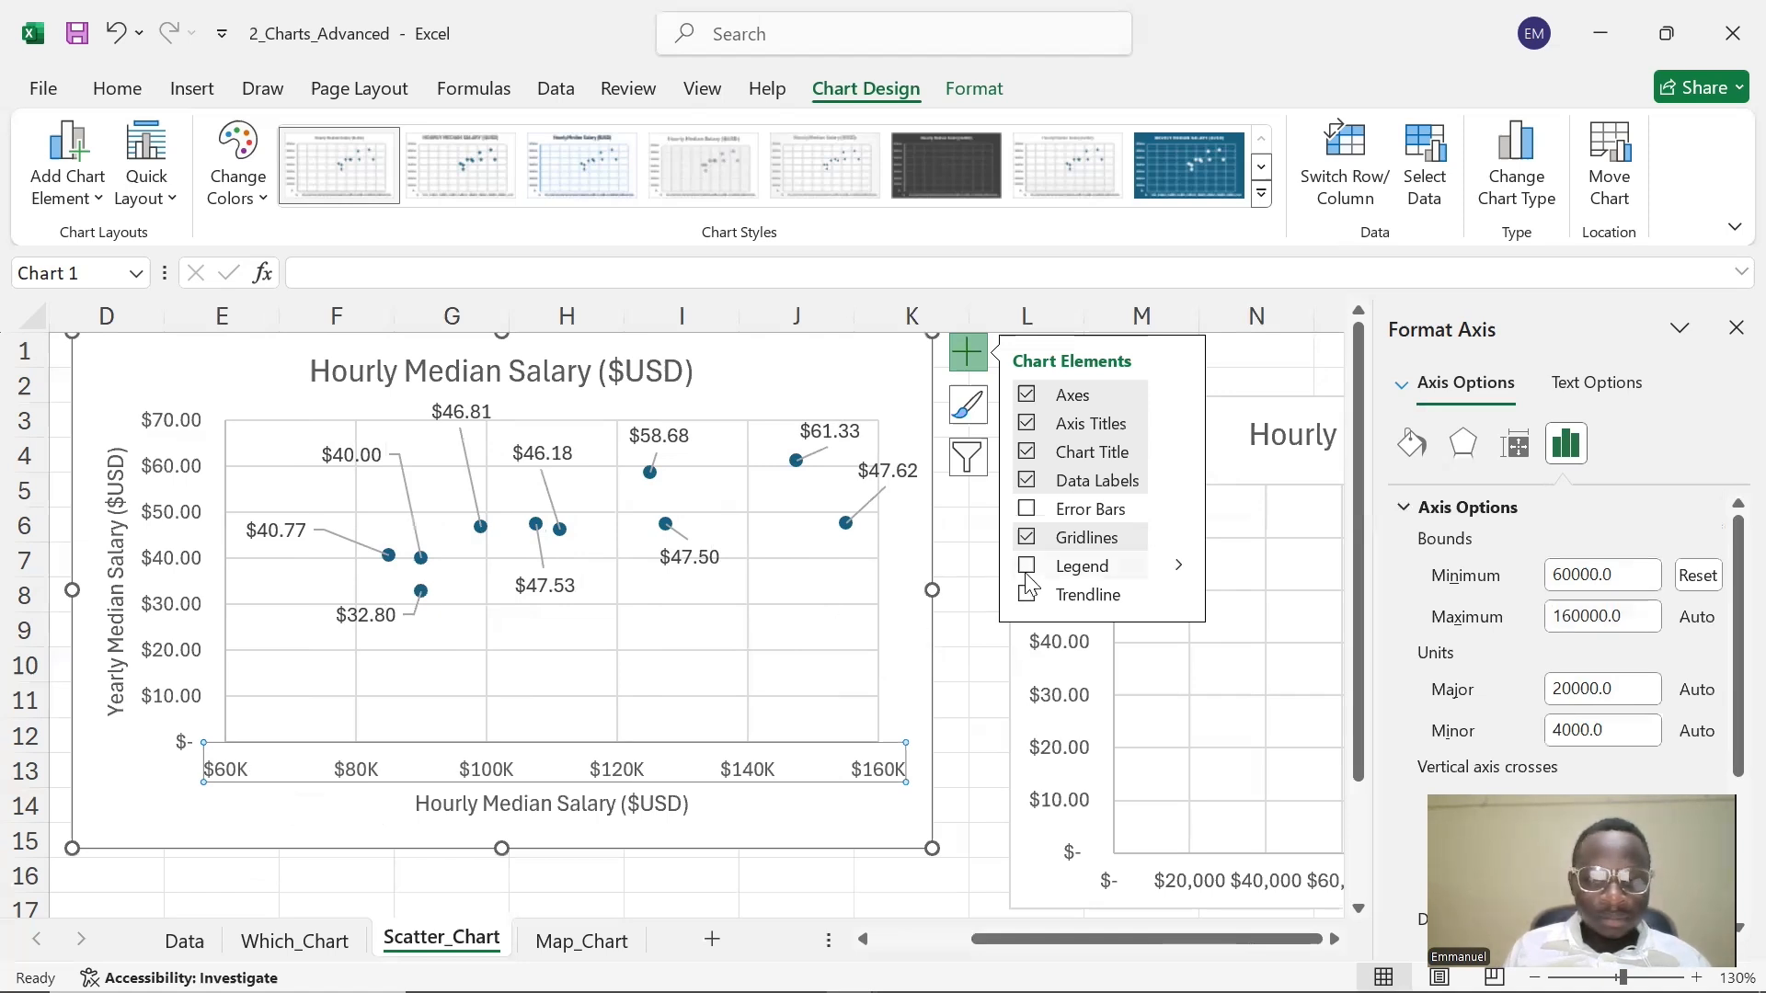
left_click(1027, 567)
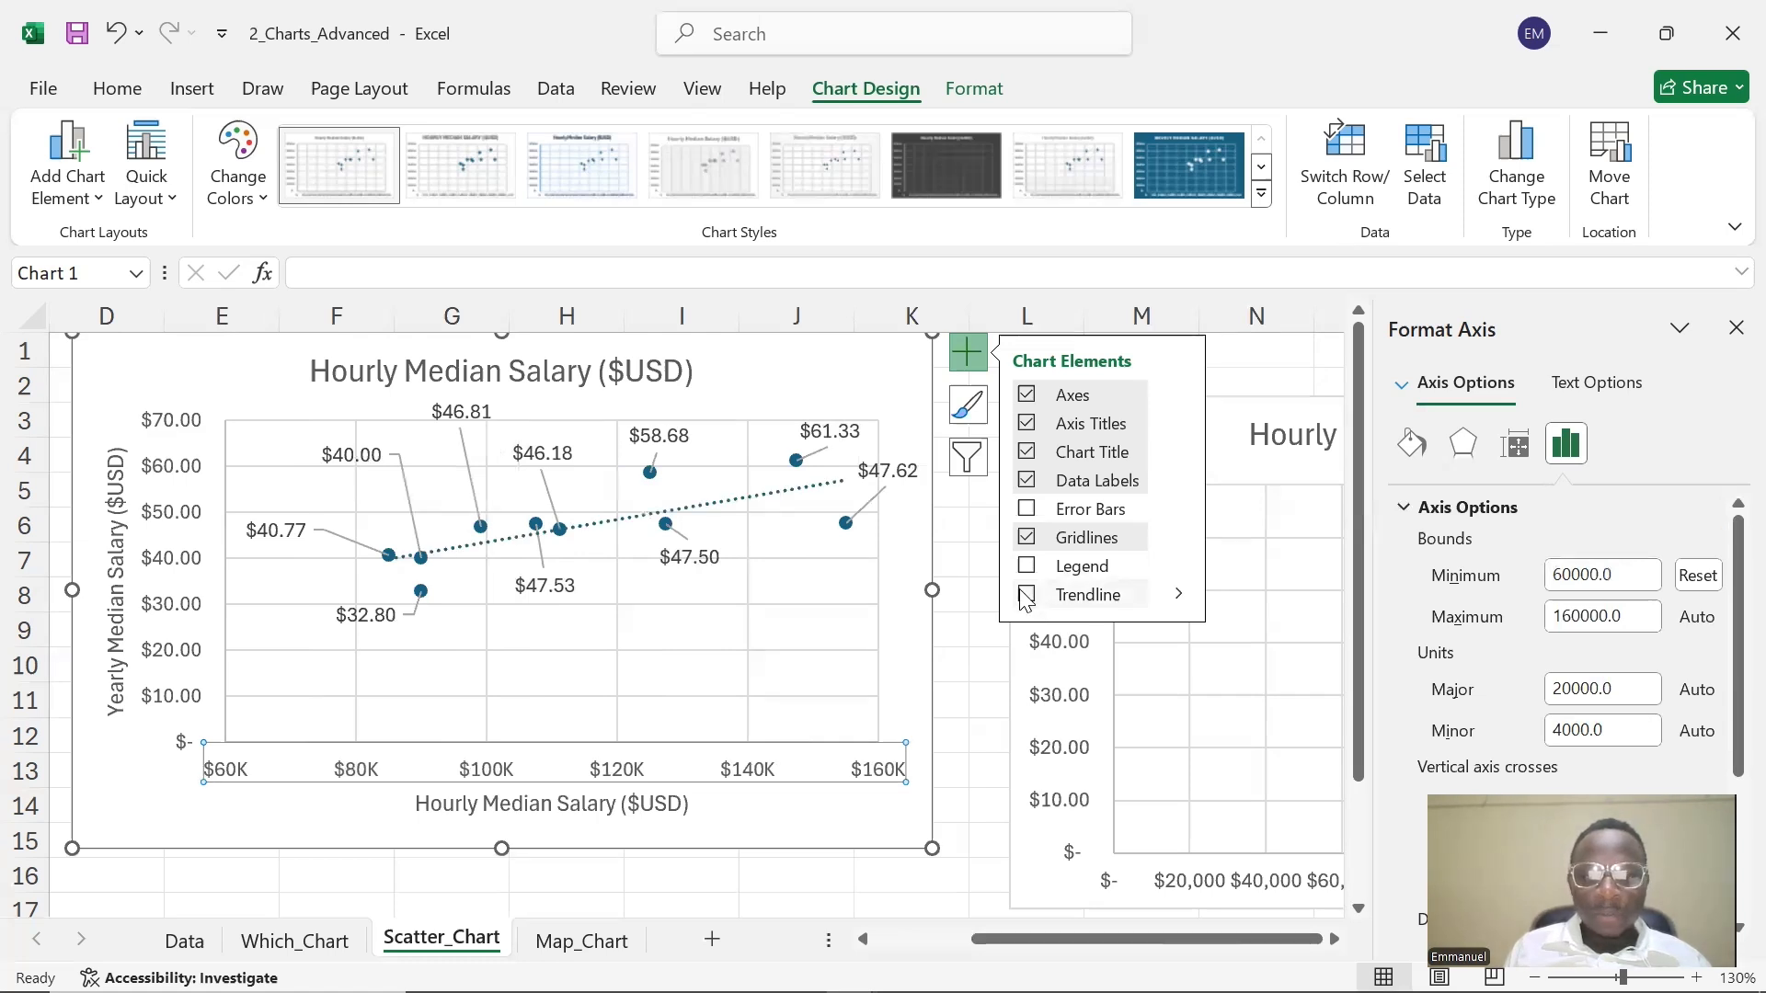
left_click(1026, 596)
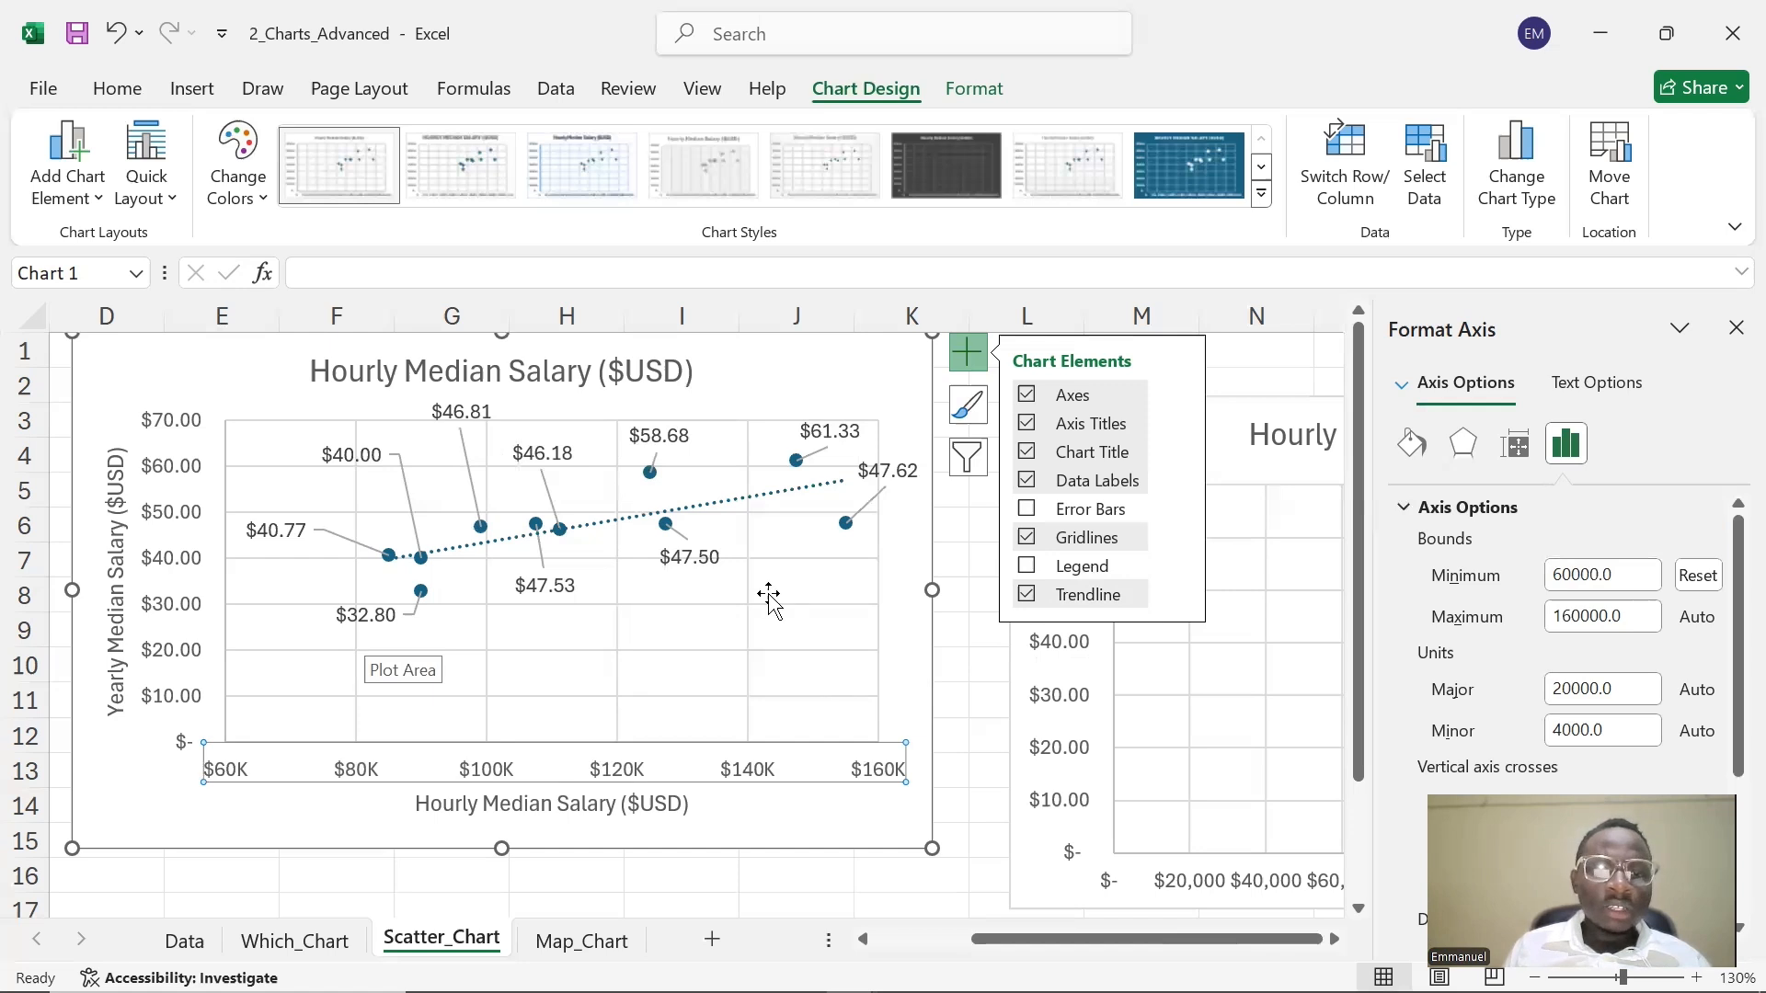
left_click(563, 371)
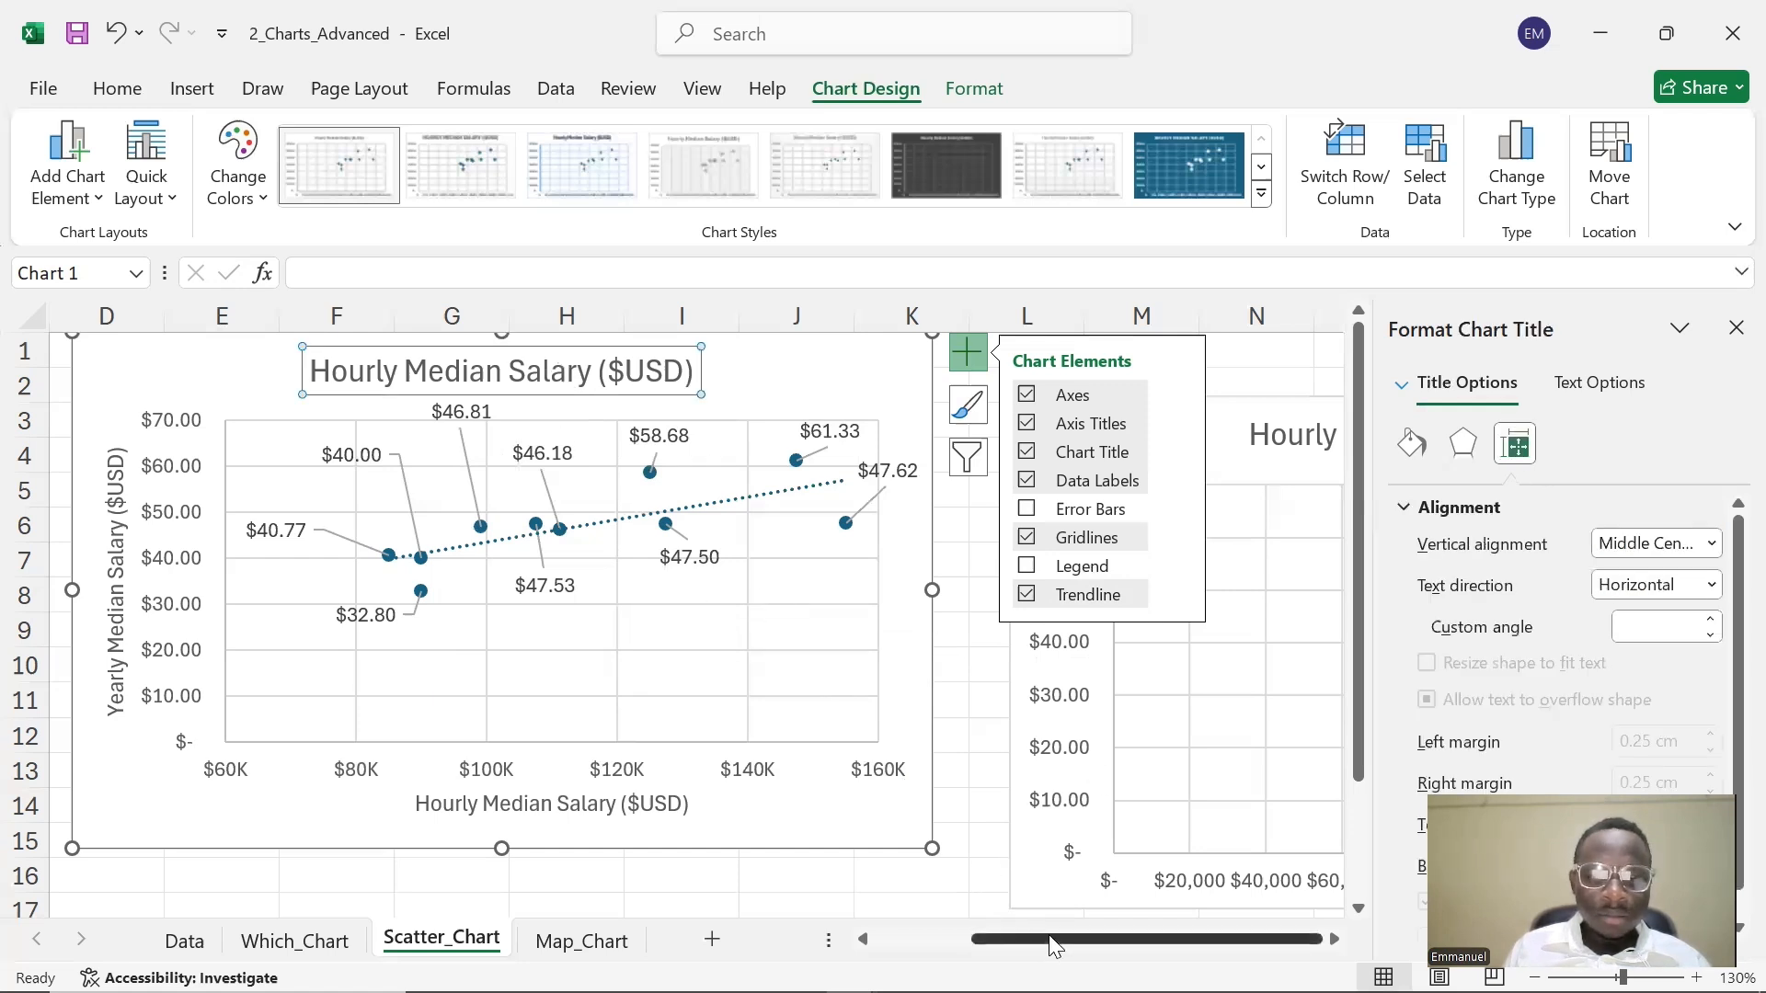
scroll(1049, 934, "left", 2)
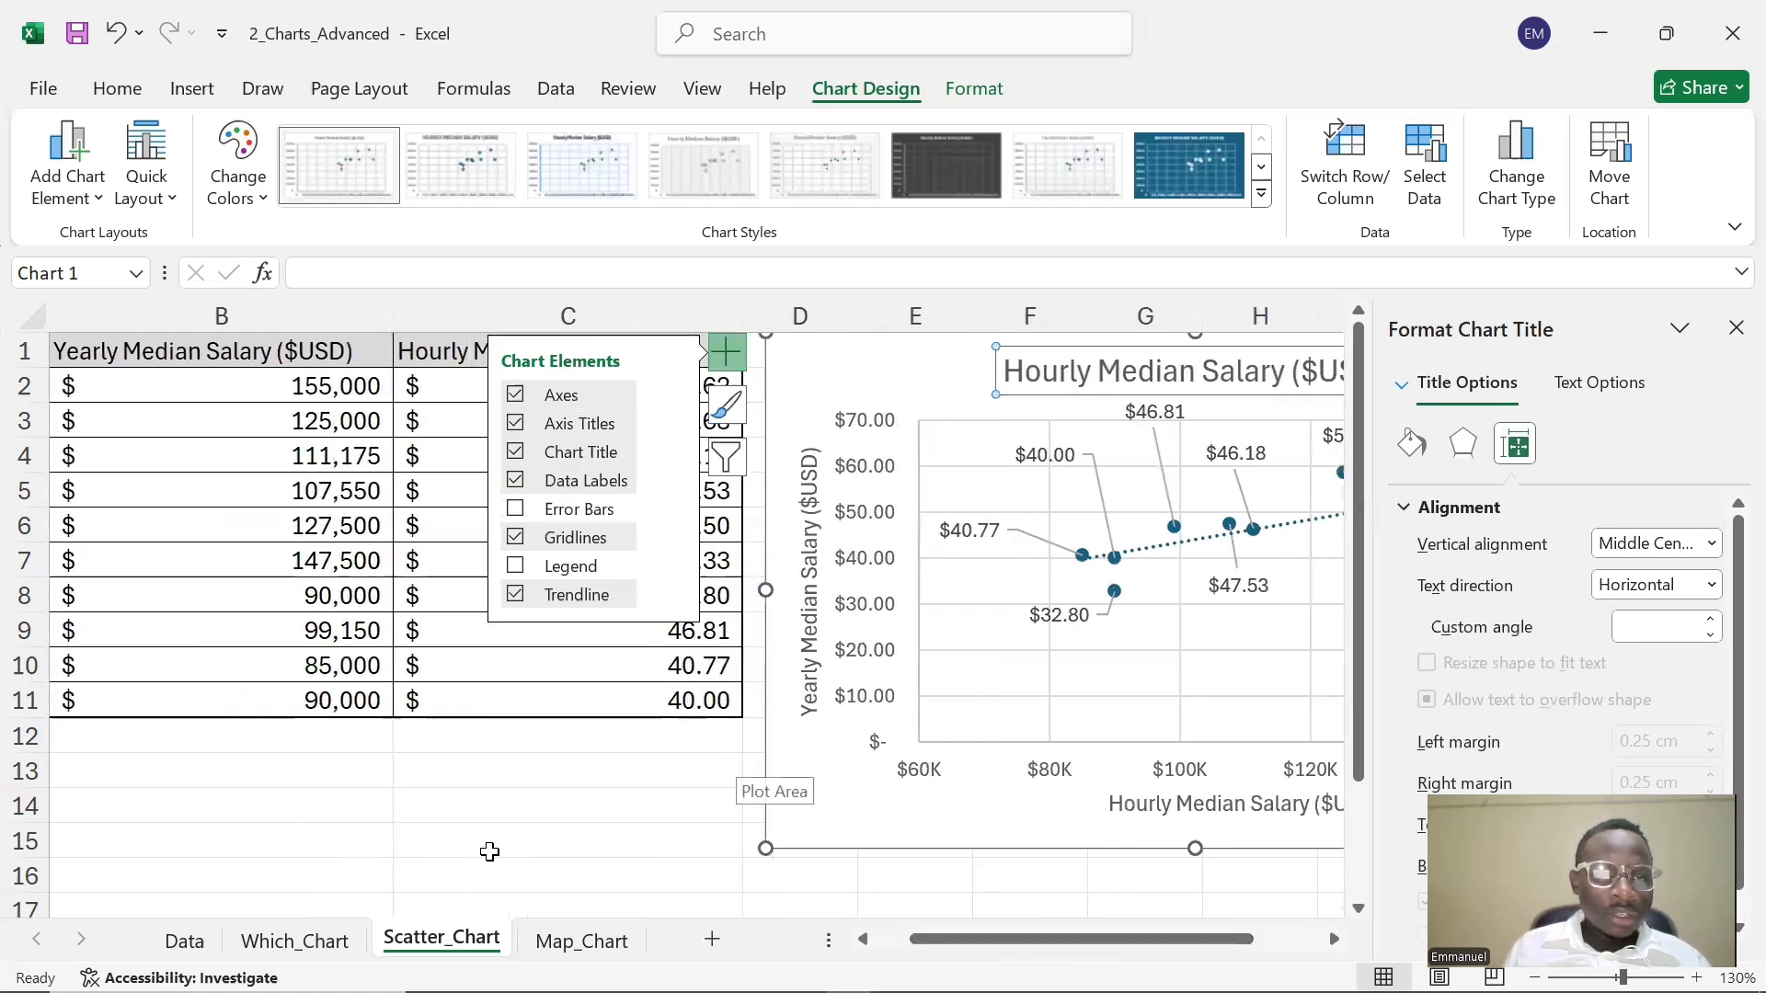
- Switch to the Map_Chart sheet and look over its country salary table
left_click(584, 938)
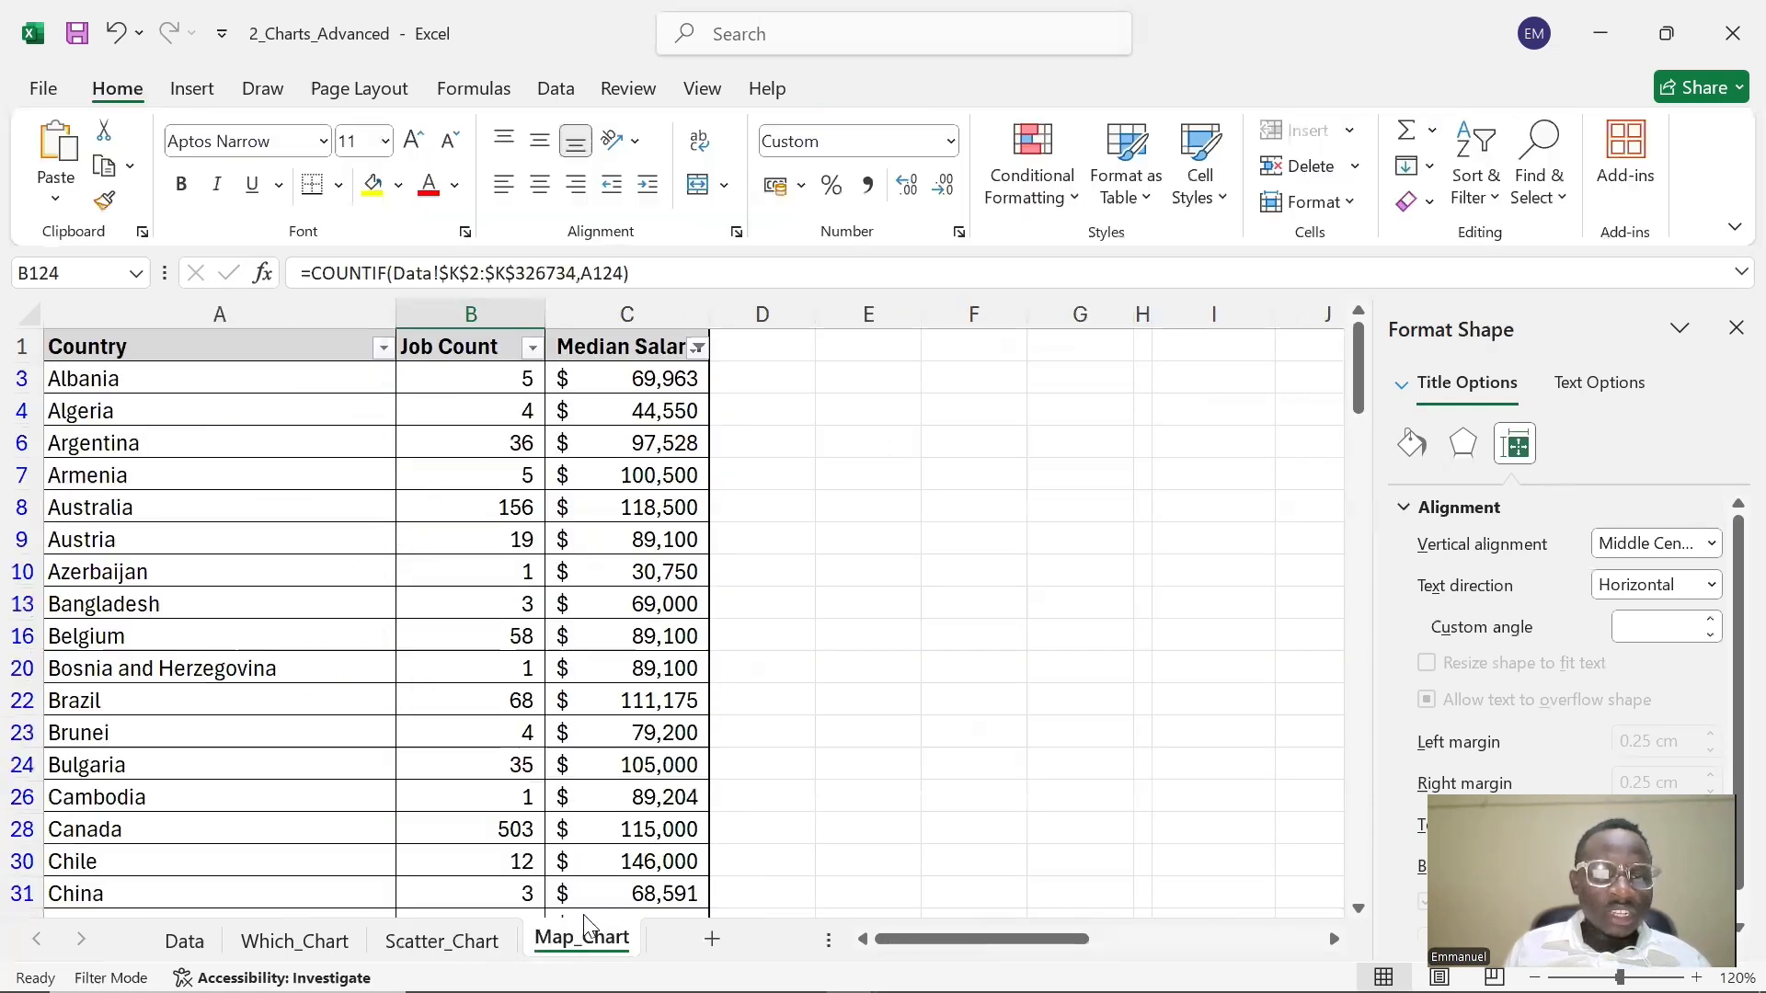
mouse_move(1067, 939)
left_mouse_down()
mouse_move(1299, 946)
mouse_move(1083, 944)
left_mouse_up()
scroll(815, 465, "down", 1)
scroll(757, 407, "up", 1)
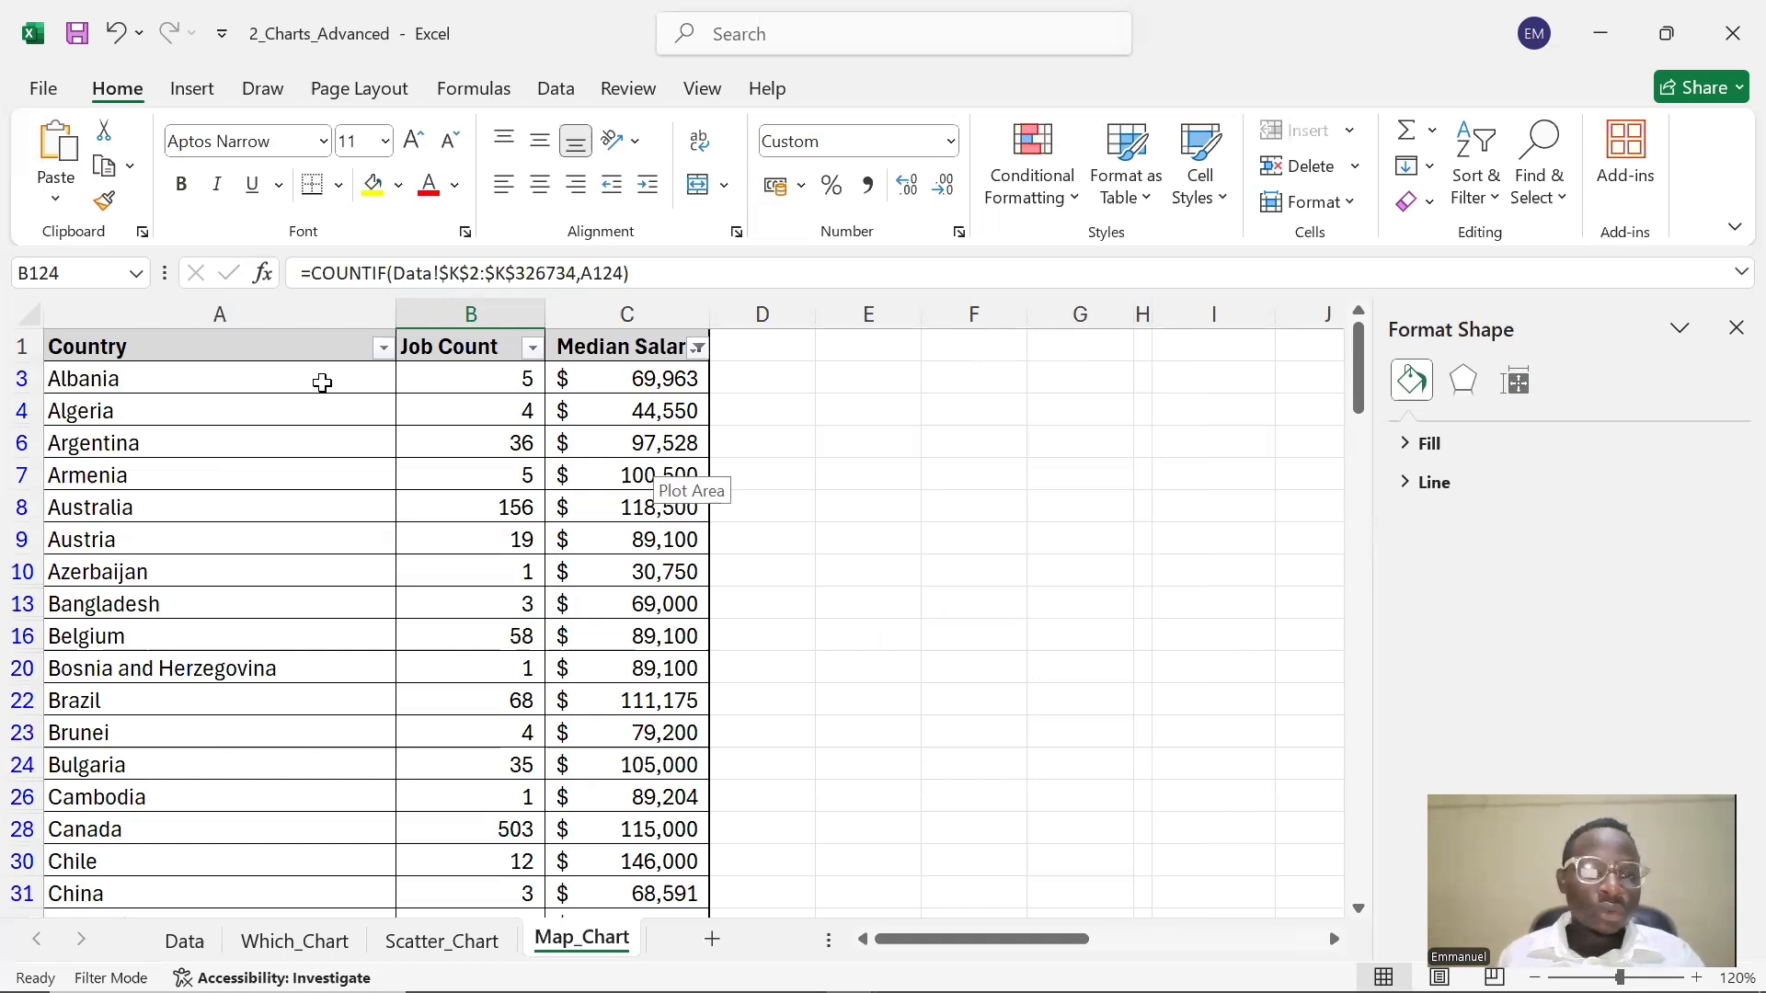
- Insert a filled map chart from the whole Country, Job Count and Median Salary table
left_click(654, 345)
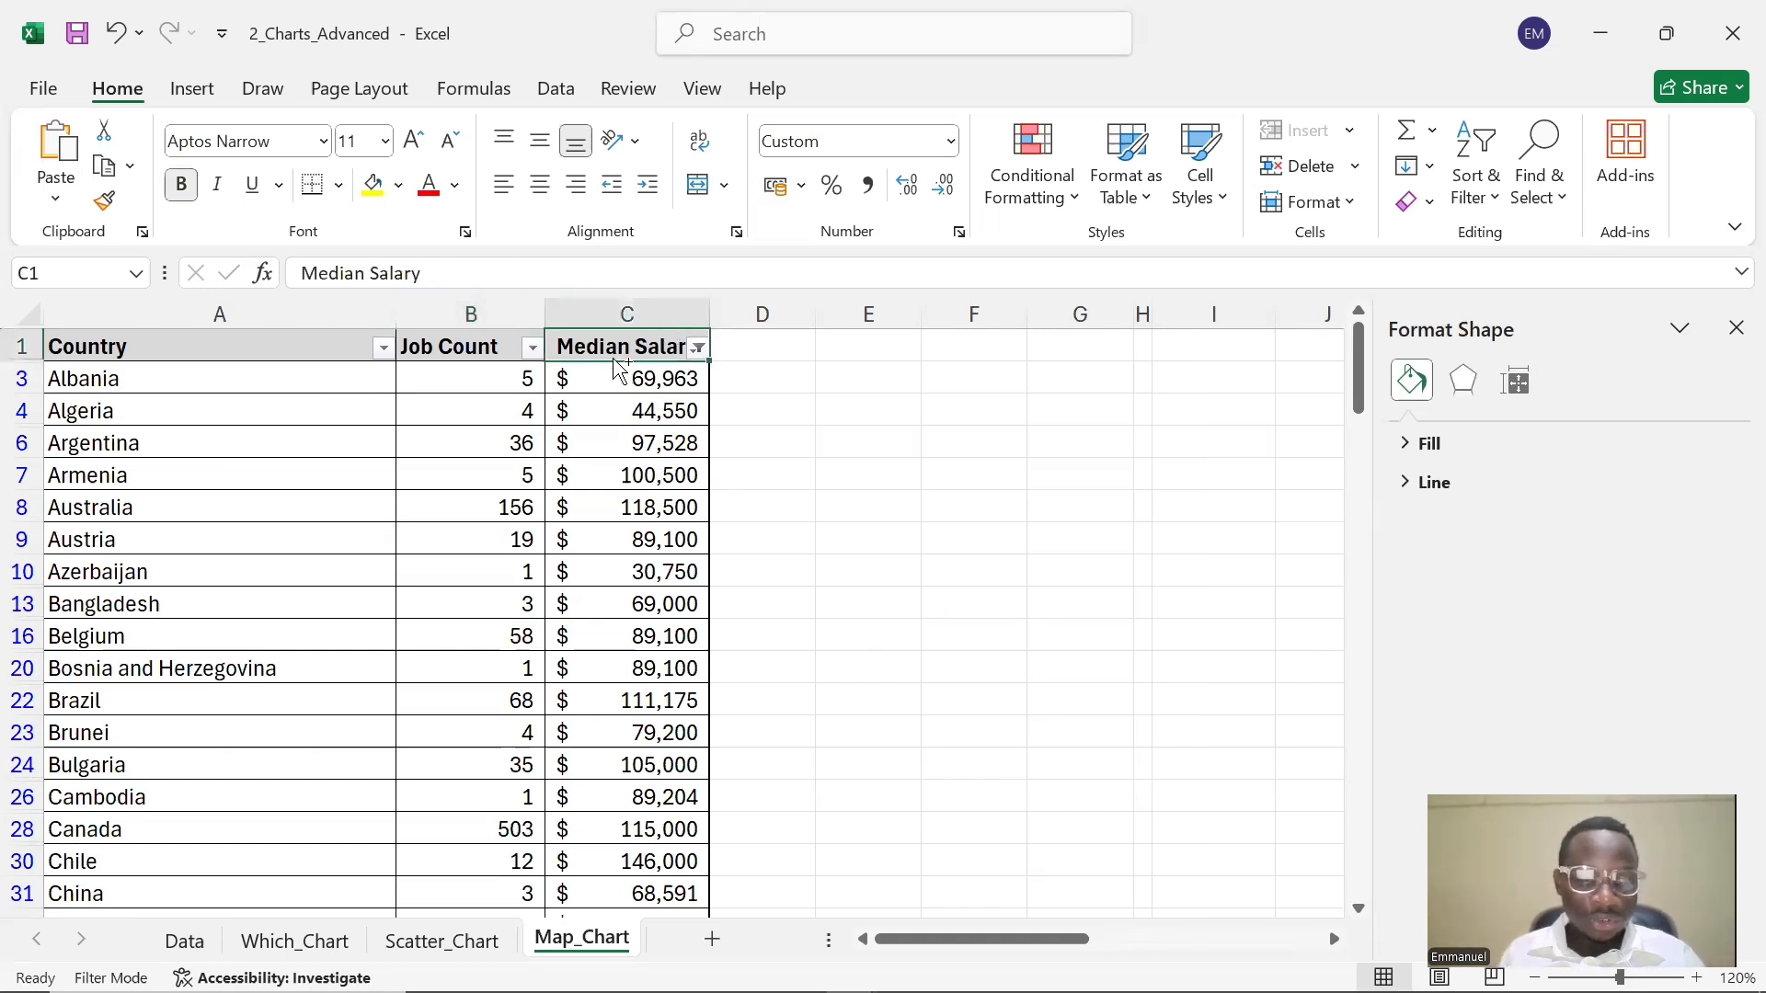
key("ctrl+shift+Left")
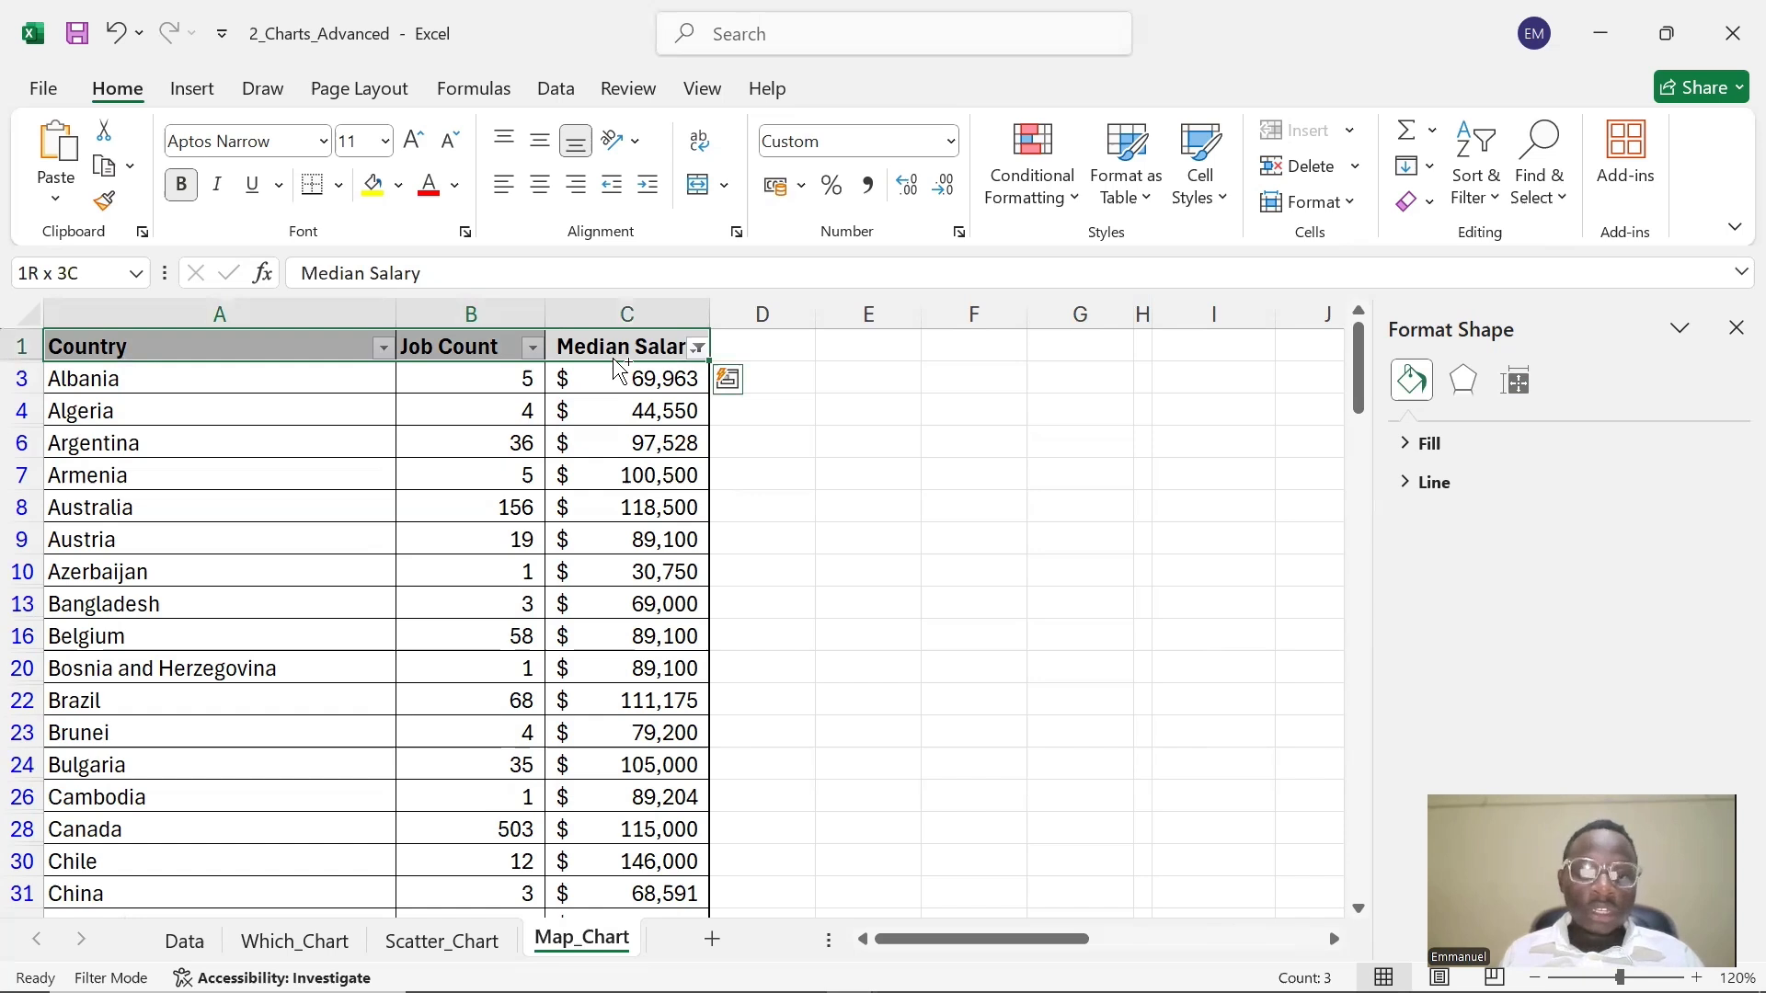
key("ctrl+shift+Down")
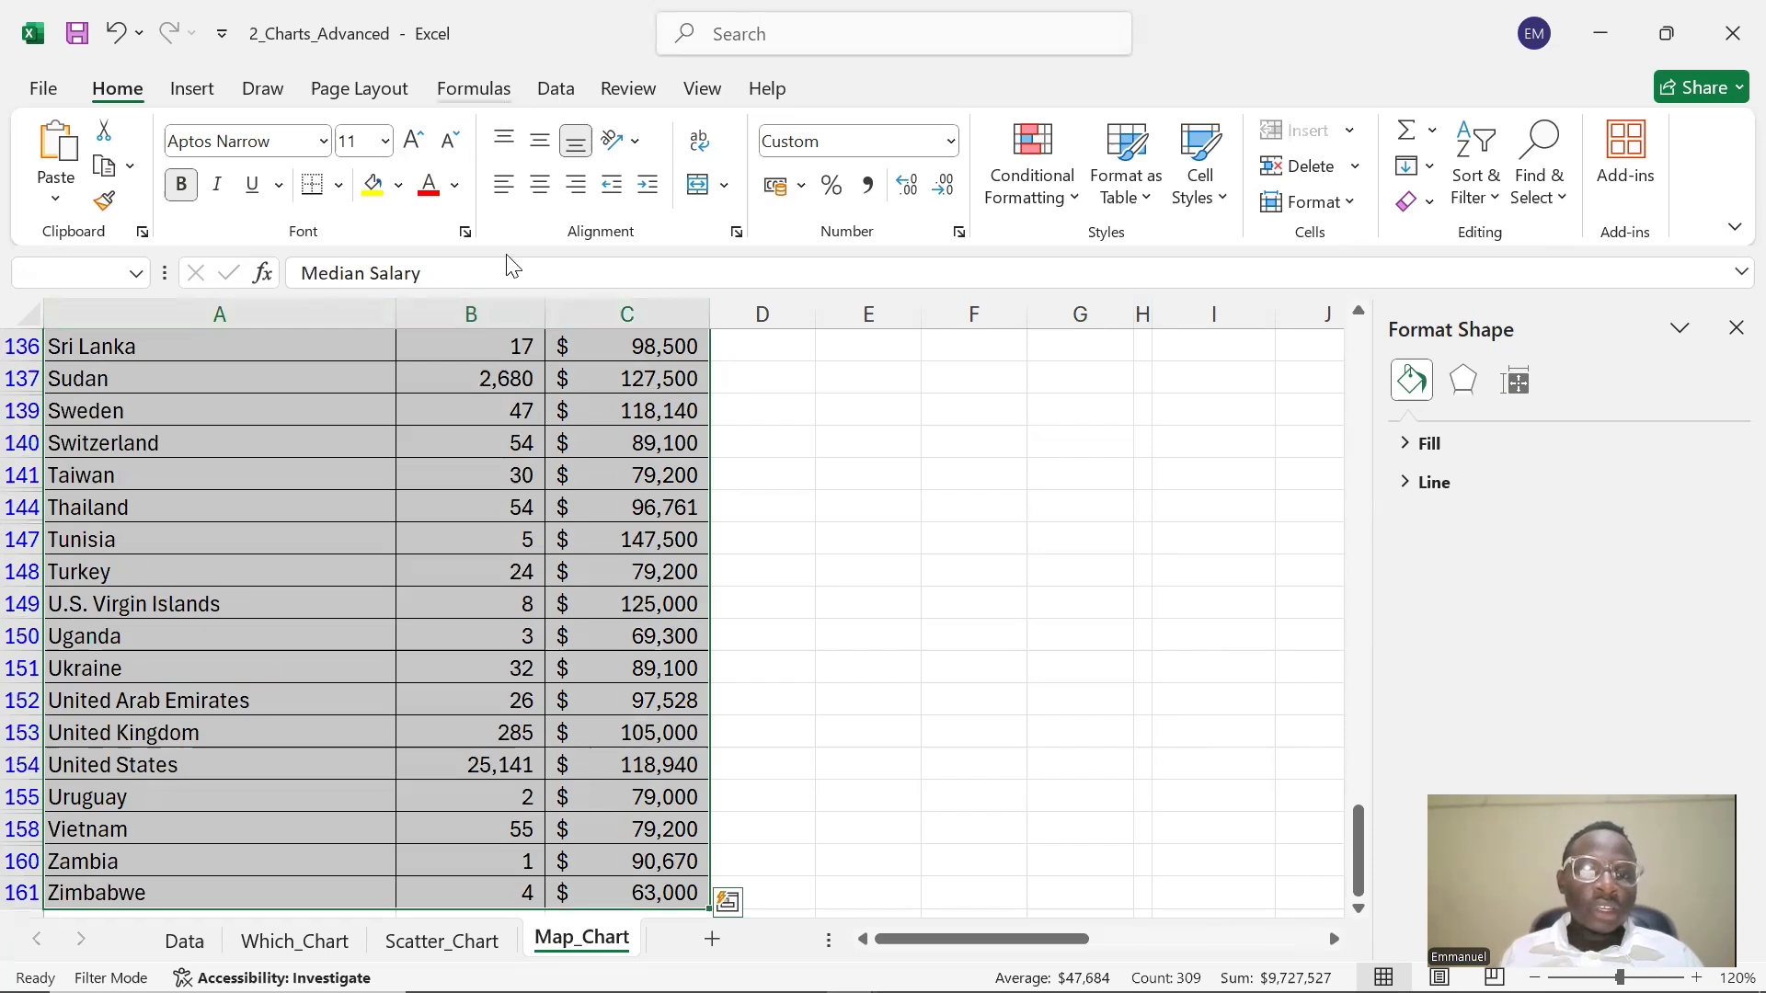
scroll(546, 456, "up", 14)
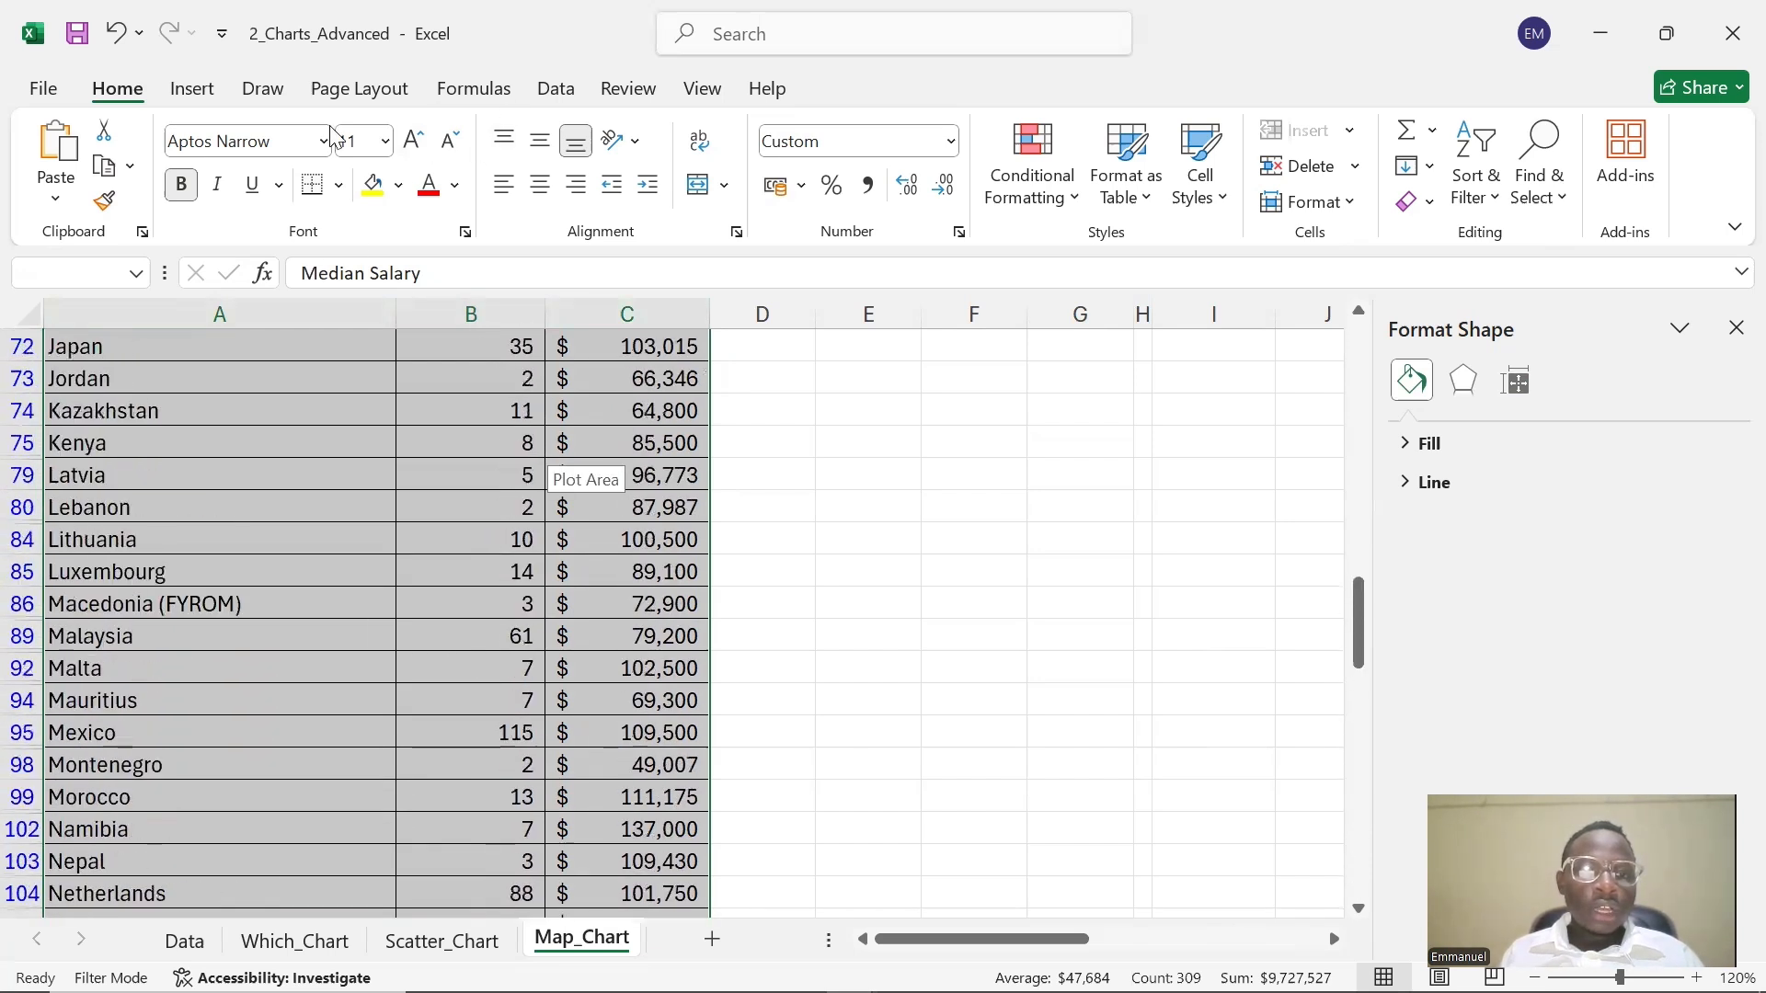
left_click(192, 92)
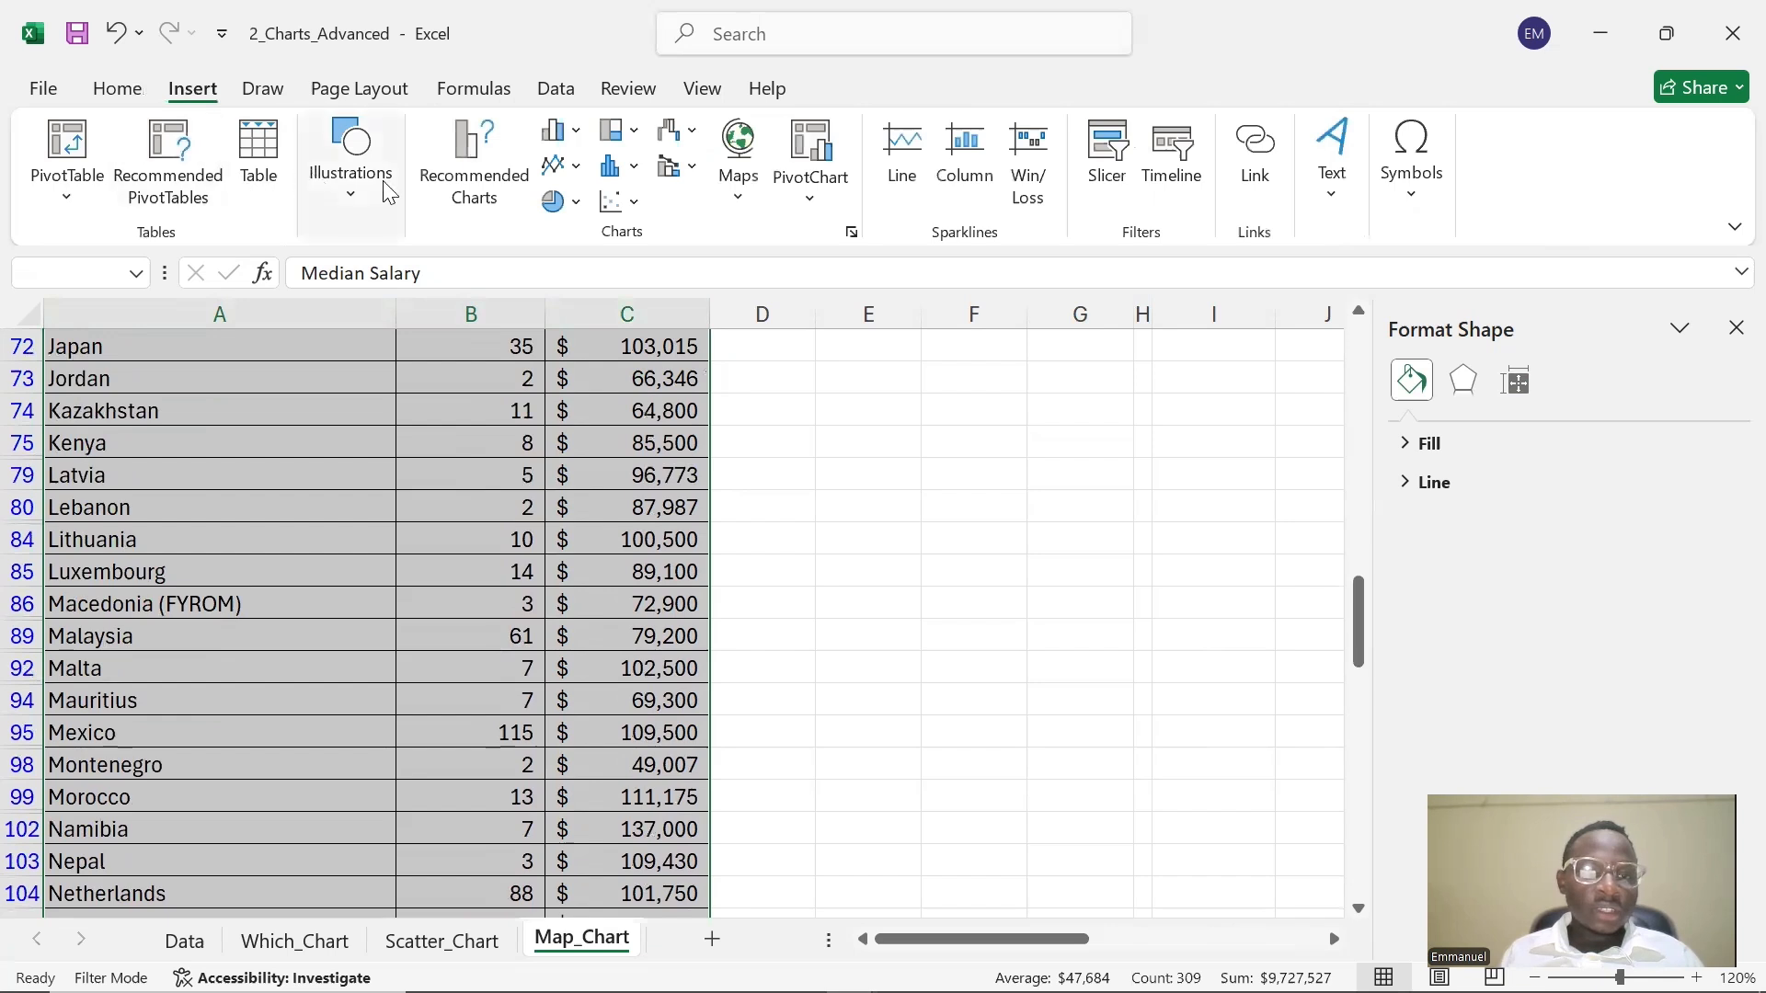
left_click(497, 170)
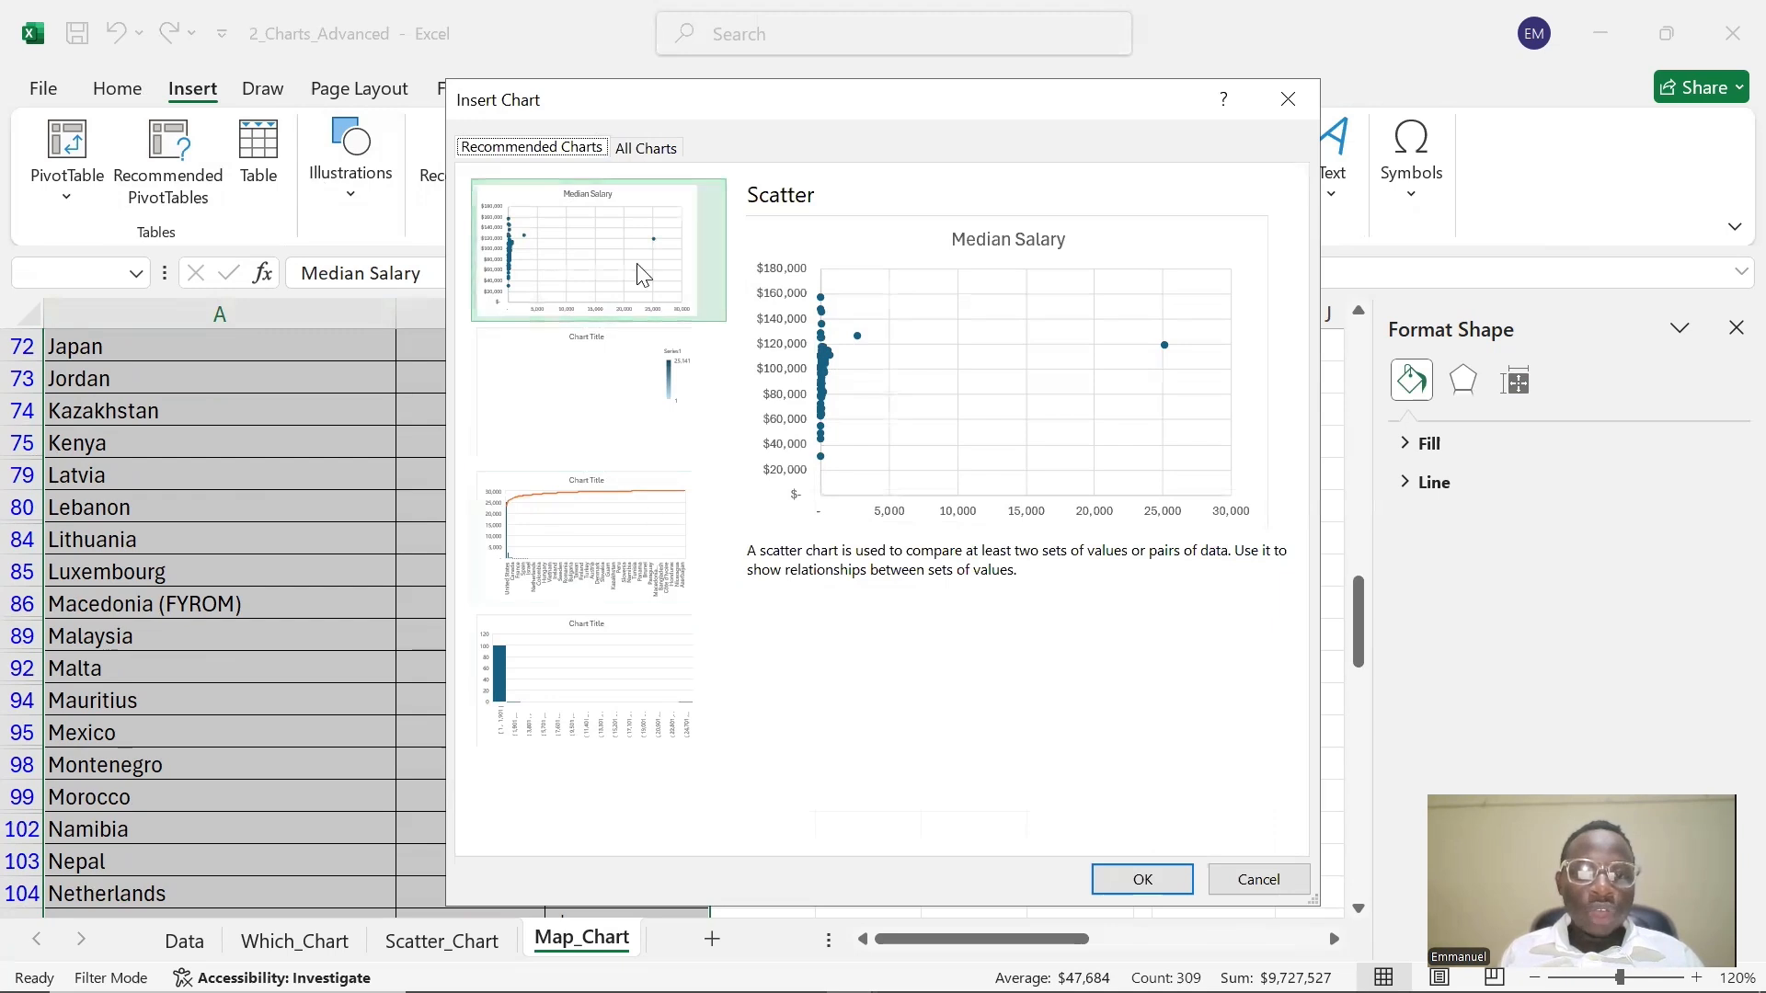
left_click(659, 148)
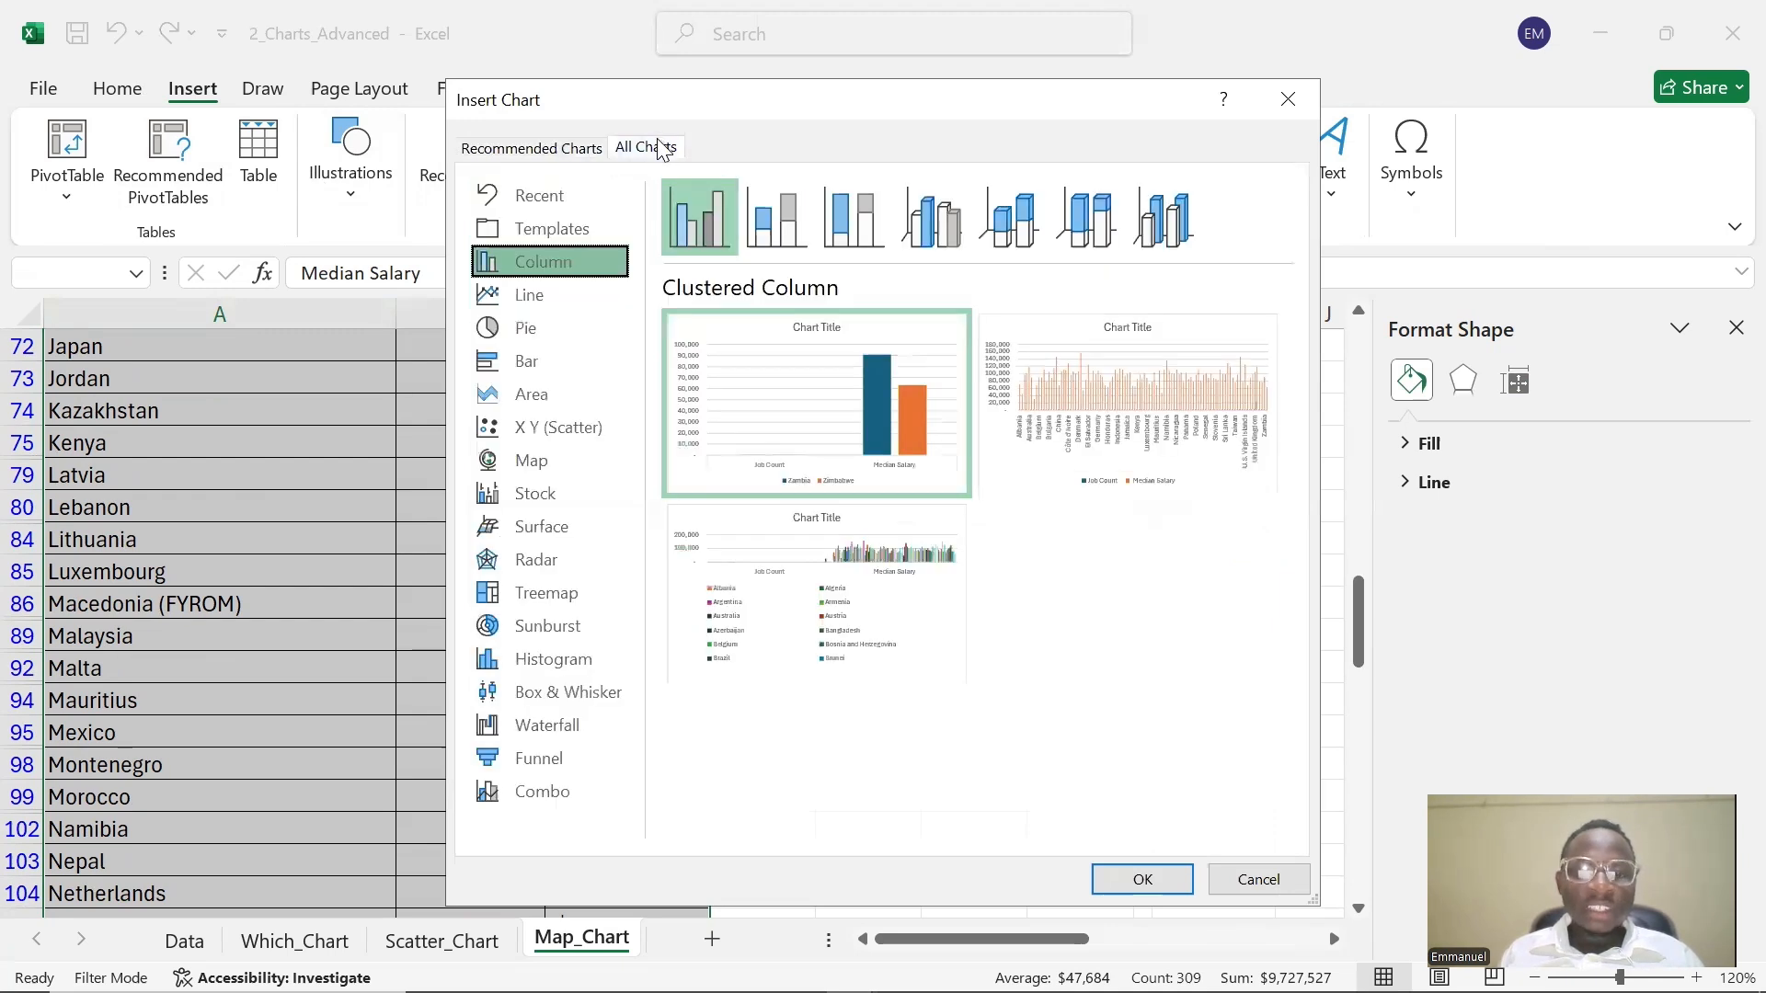
left_click(582, 464)
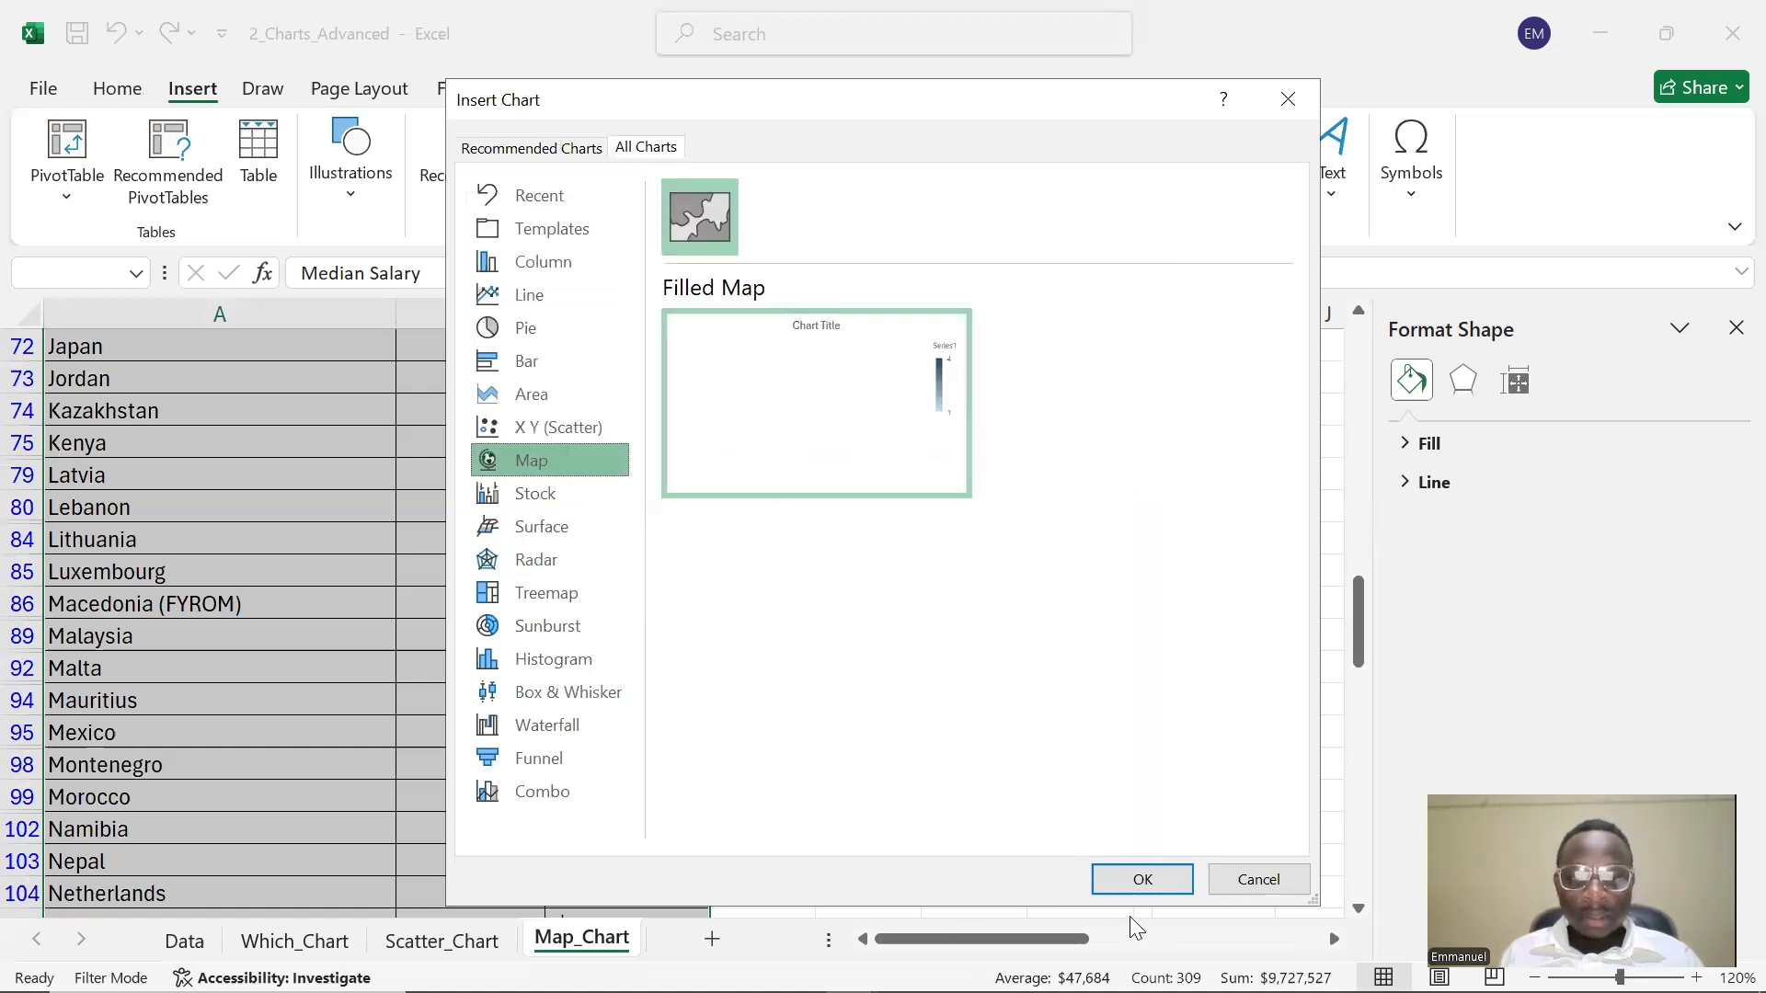
left_click(1143, 880)
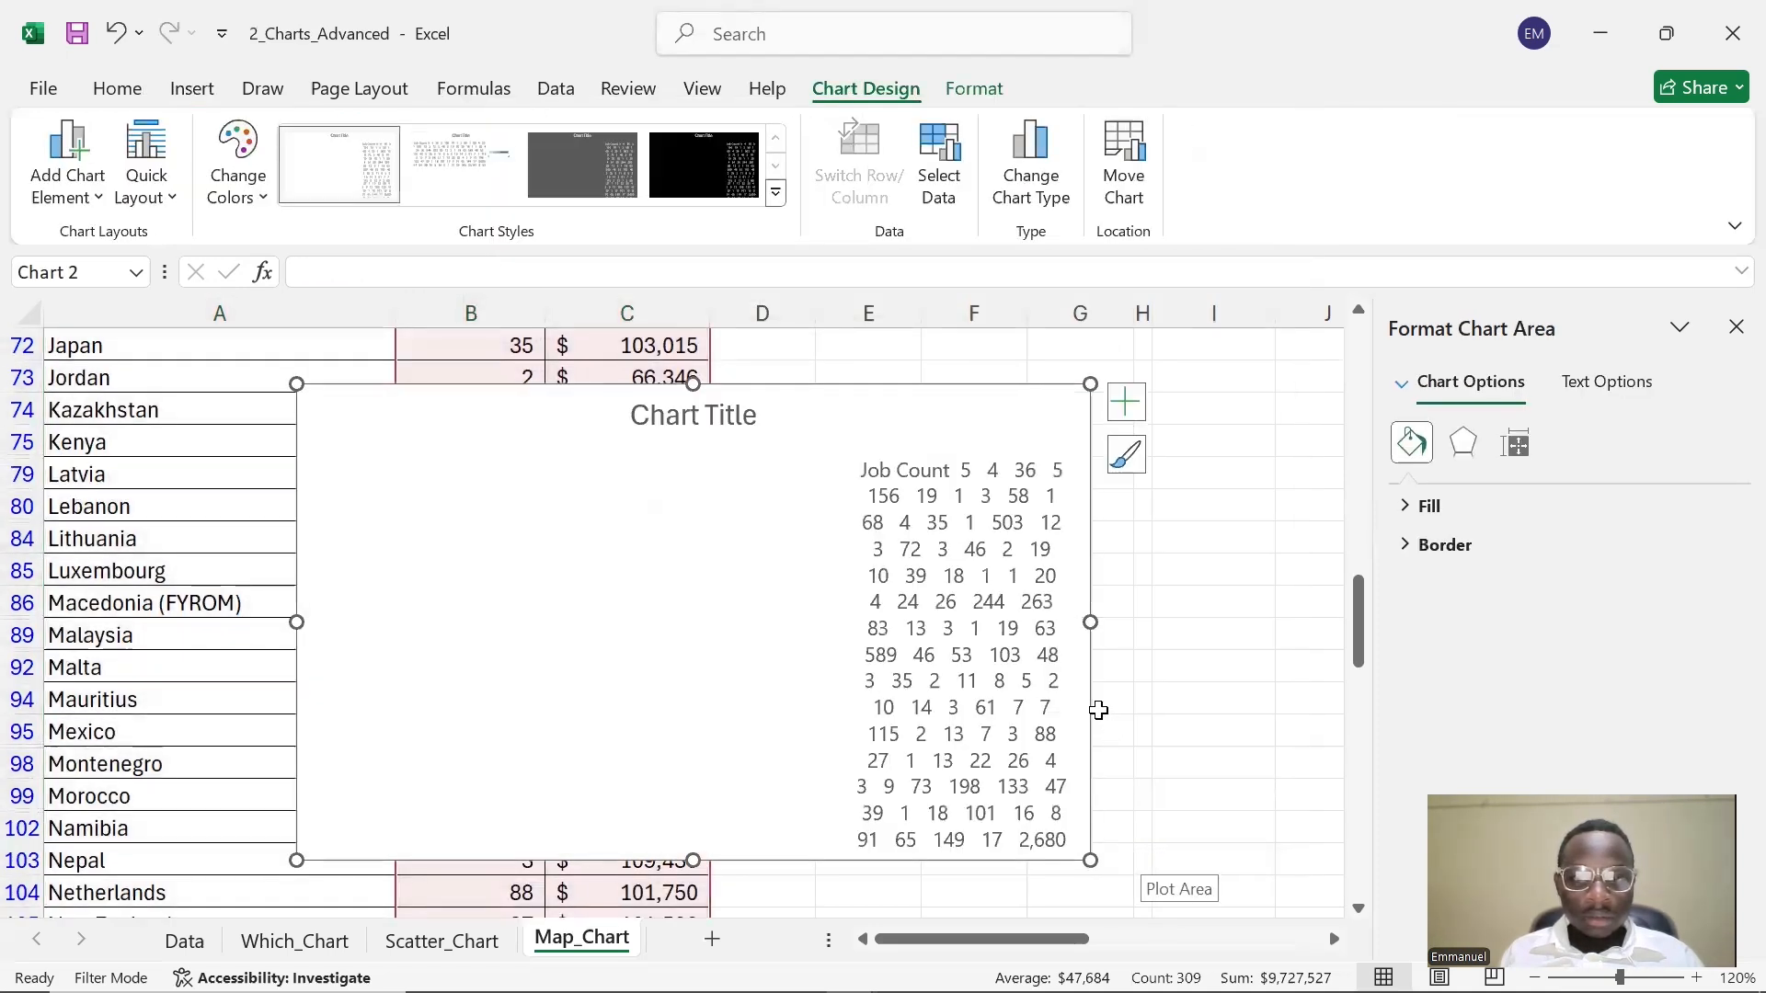
- Shift the new map chart sideways so it covers less of the country table
left_click_drag(1089, 704, 1196, 702)
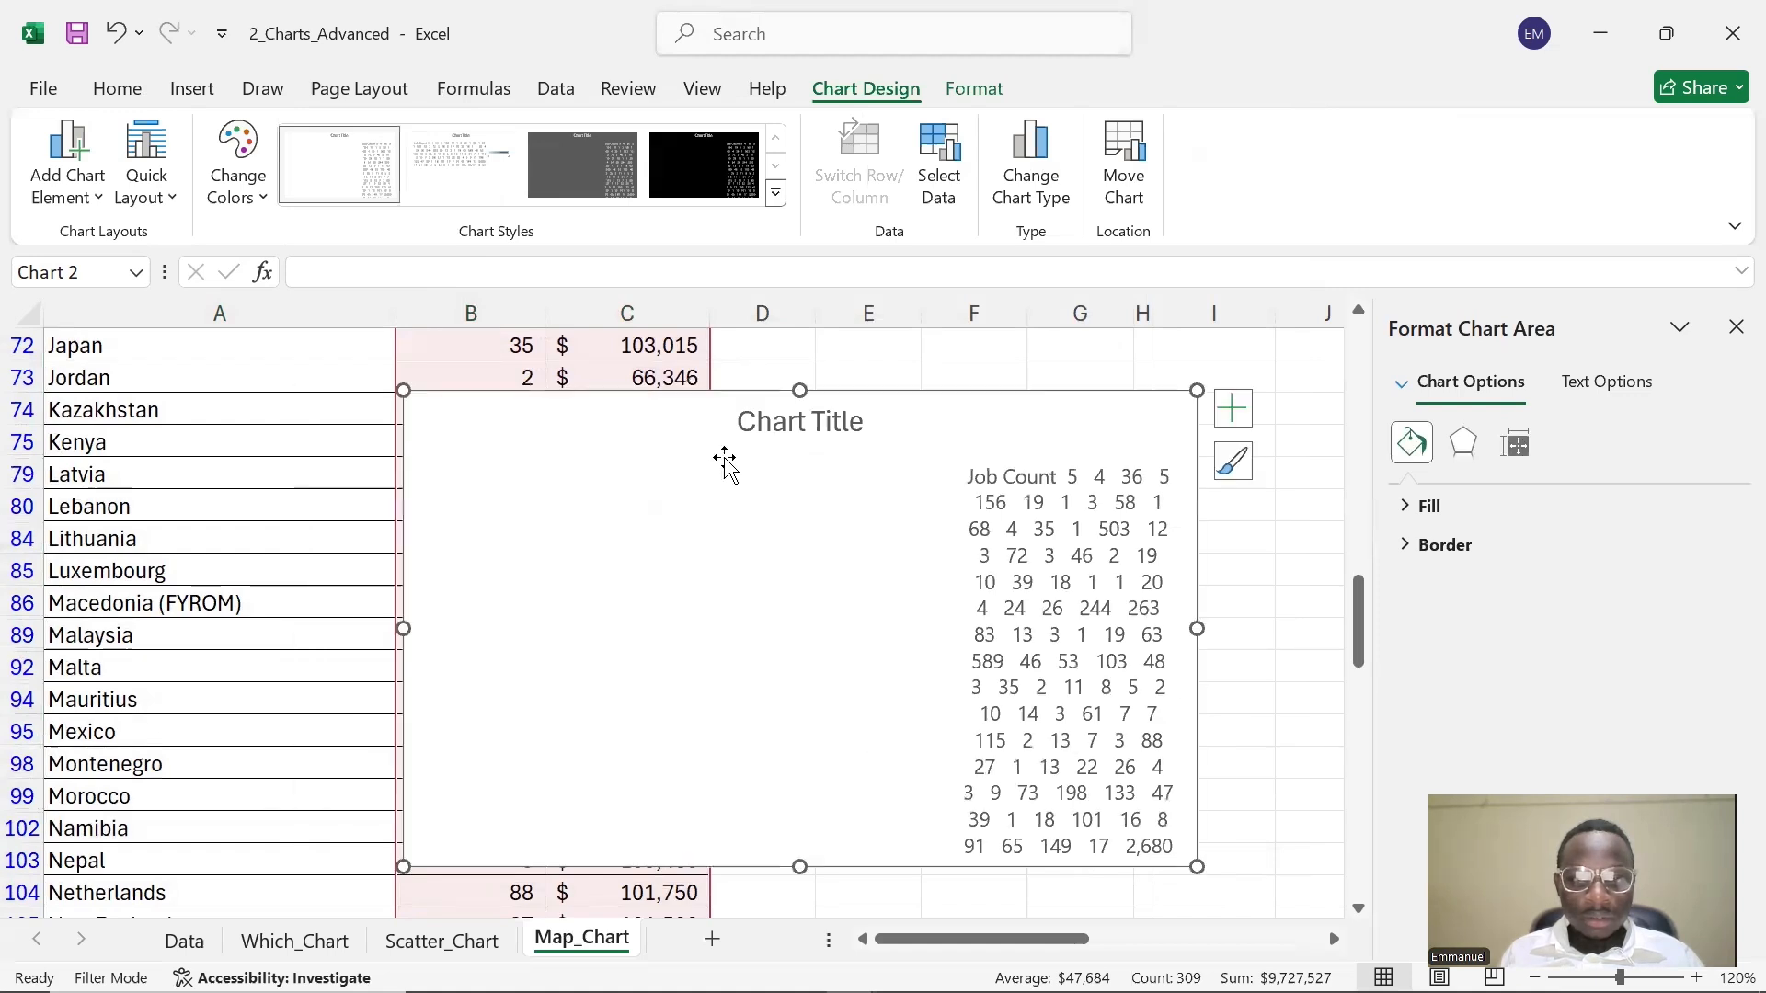
left_click(816, 477)
left_click(843, 497)
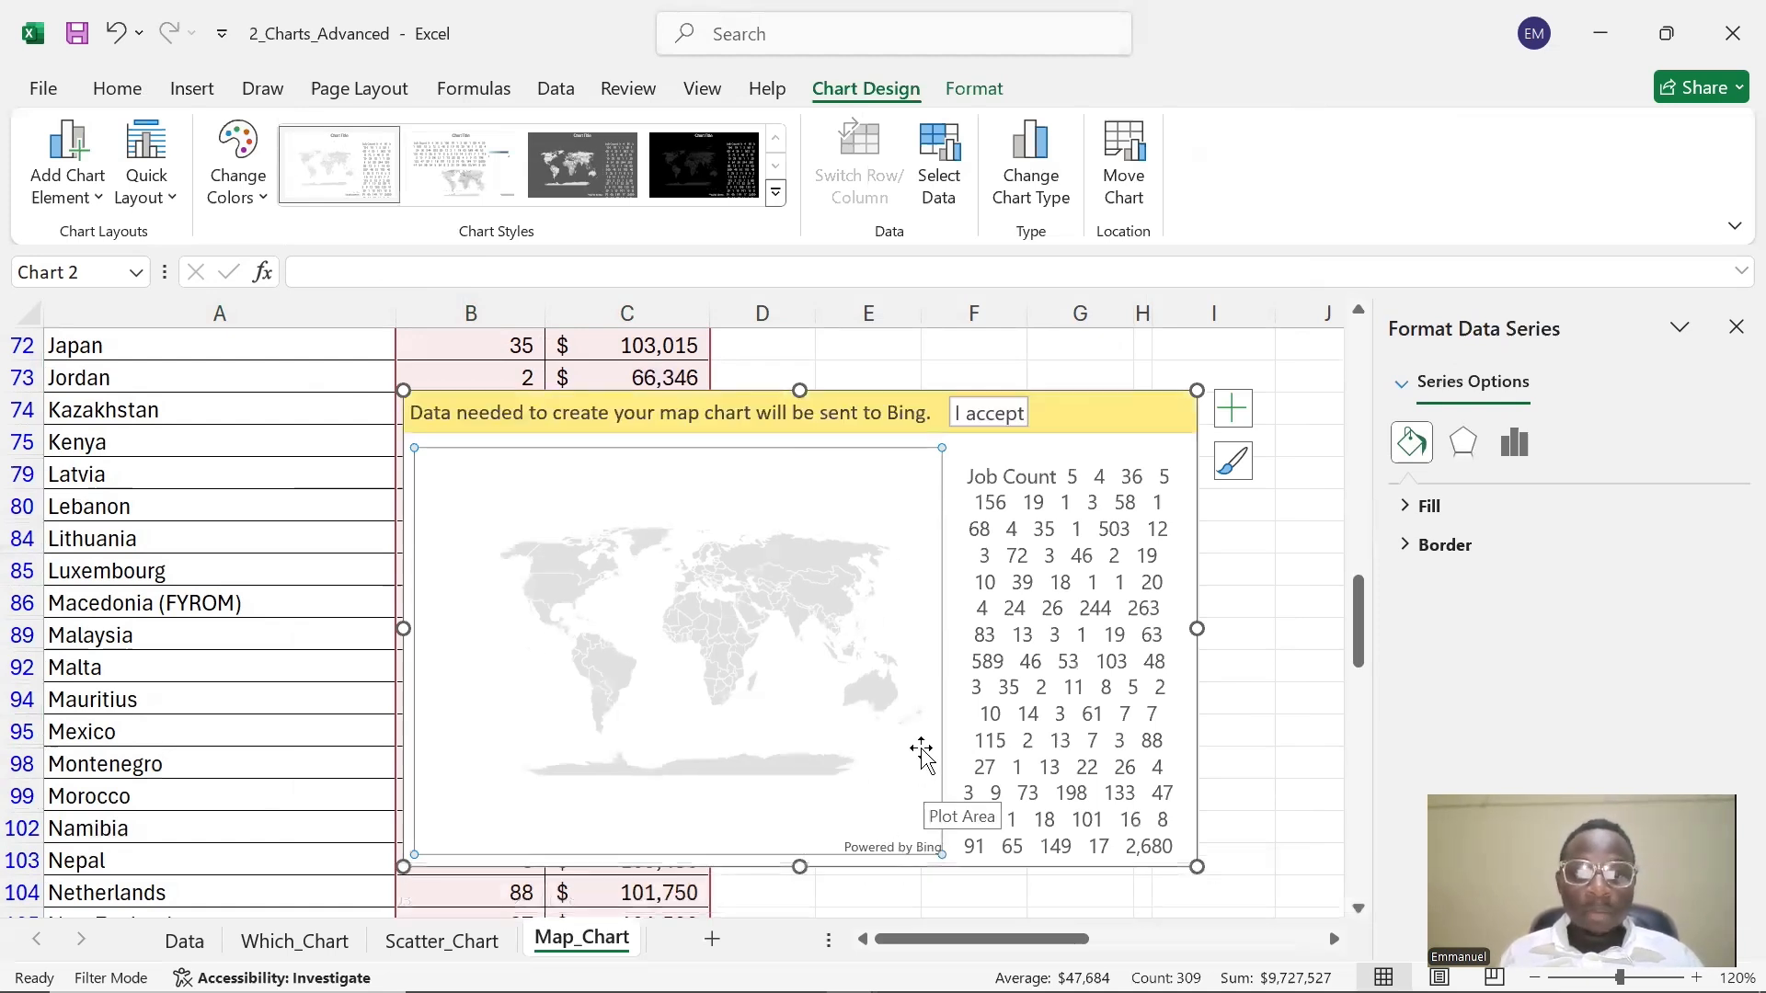
left_click_drag(1131, 386, 1255, 378)
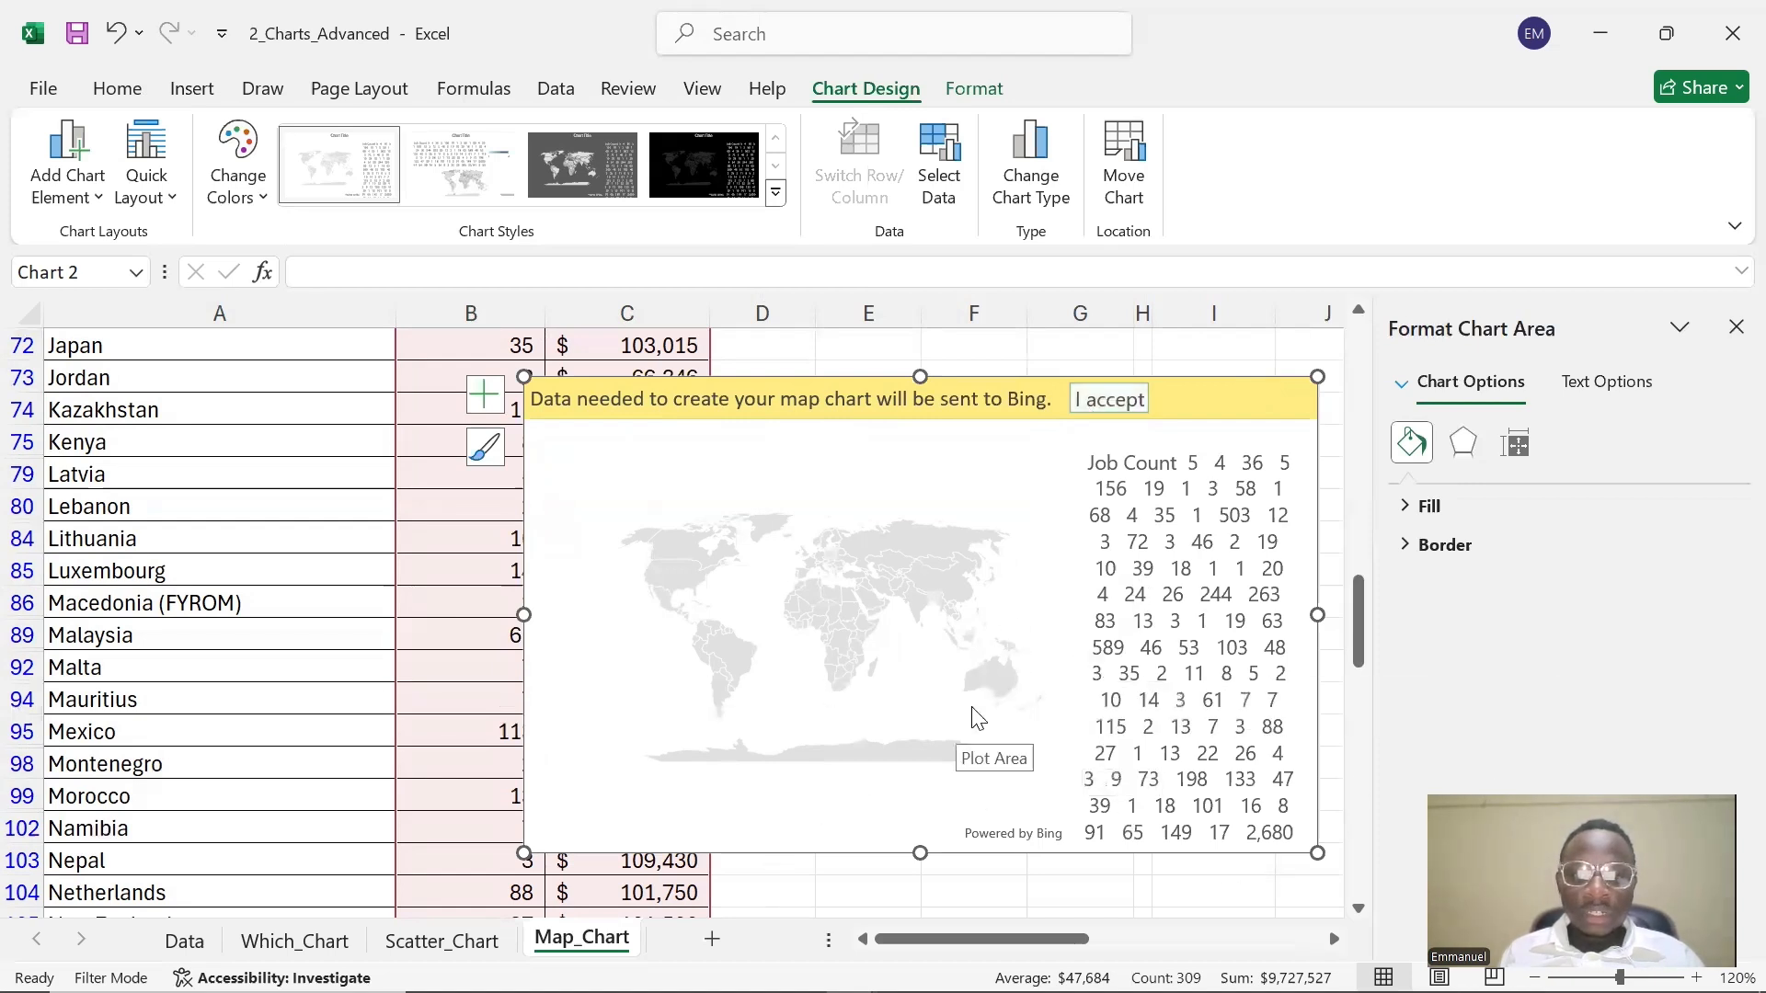
- Set the sheet zoom to 100% and turn on data labels for the map chart
scroll(814, 649, "up", 1, "ctrl")
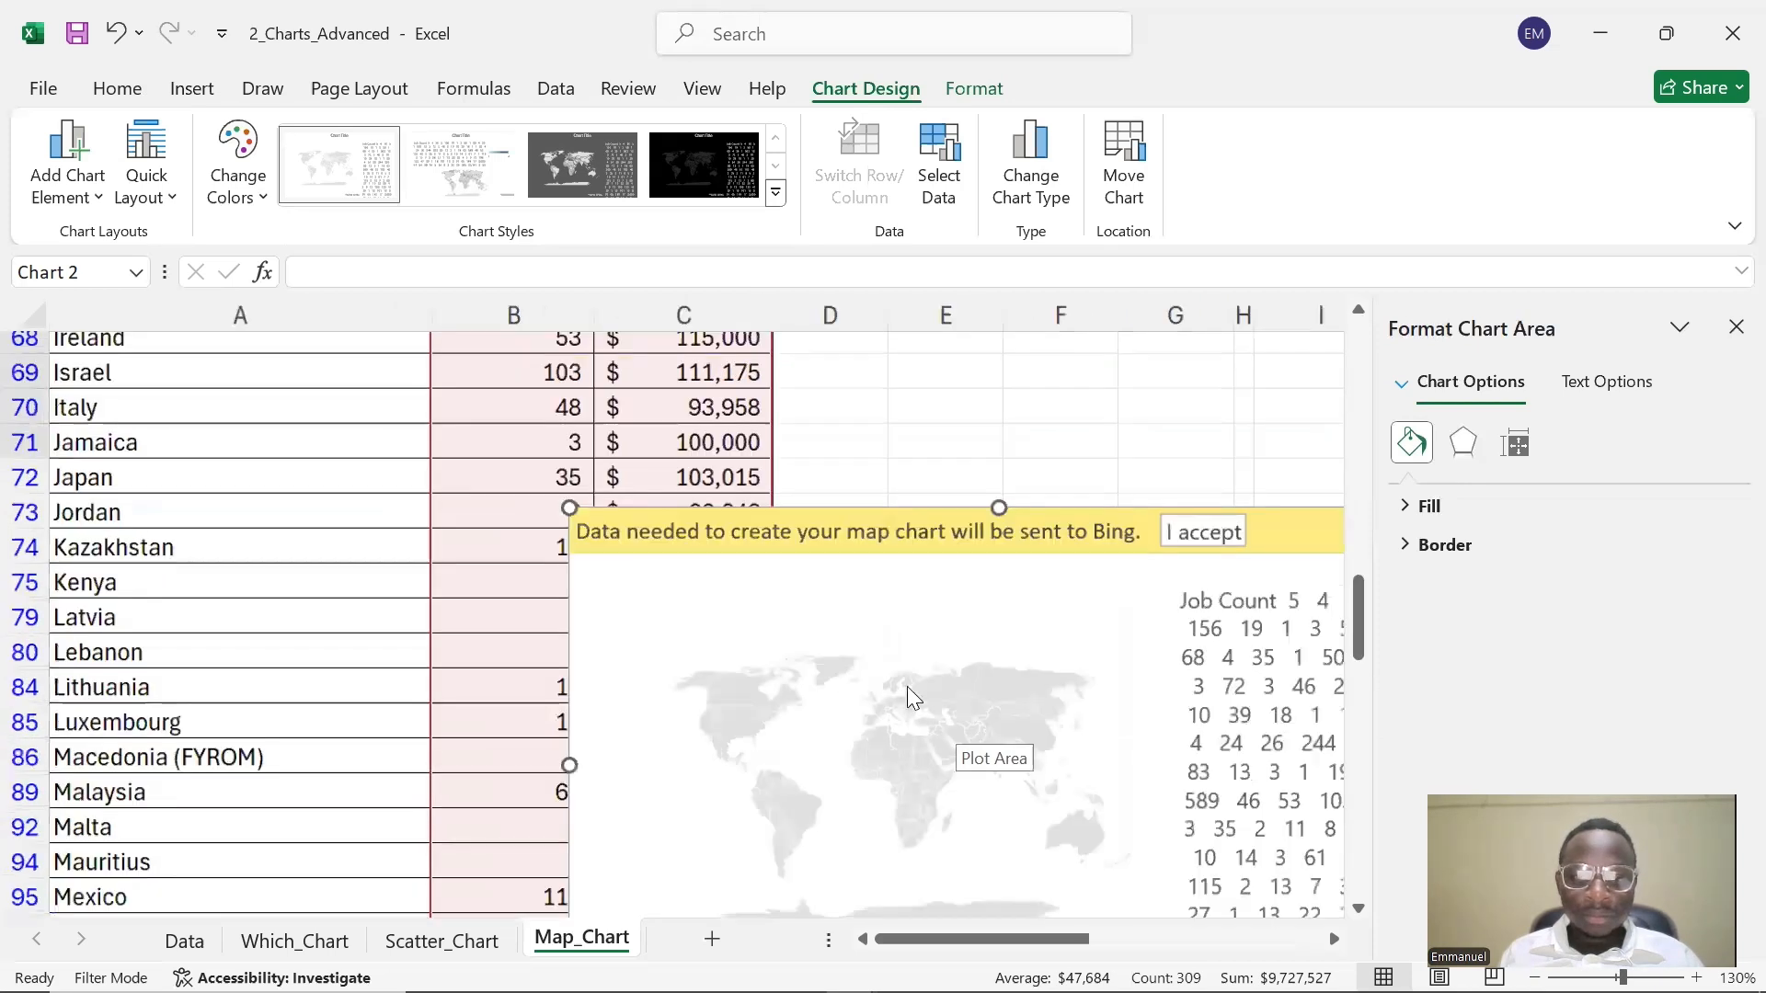
scroll(959, 726, "up", 2)
scroll(958, 717, "down", 2)
scroll(860, 722, "down", 3, "ctrl")
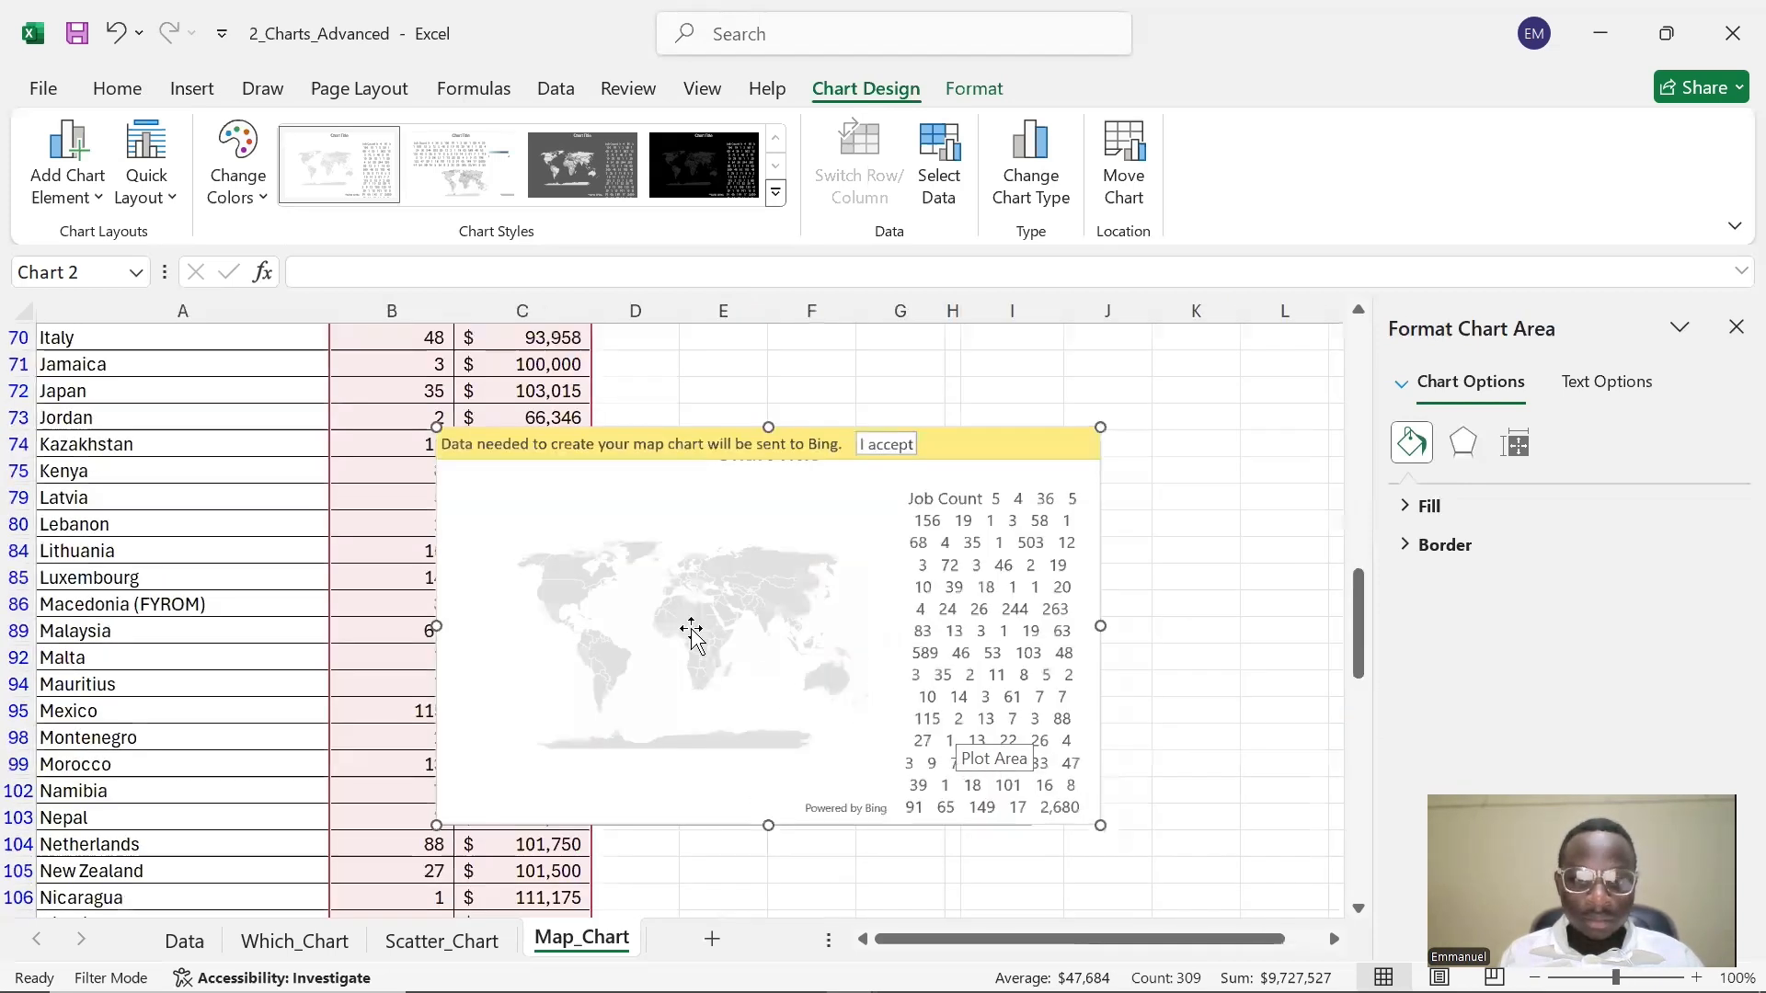
left_click(715, 660)
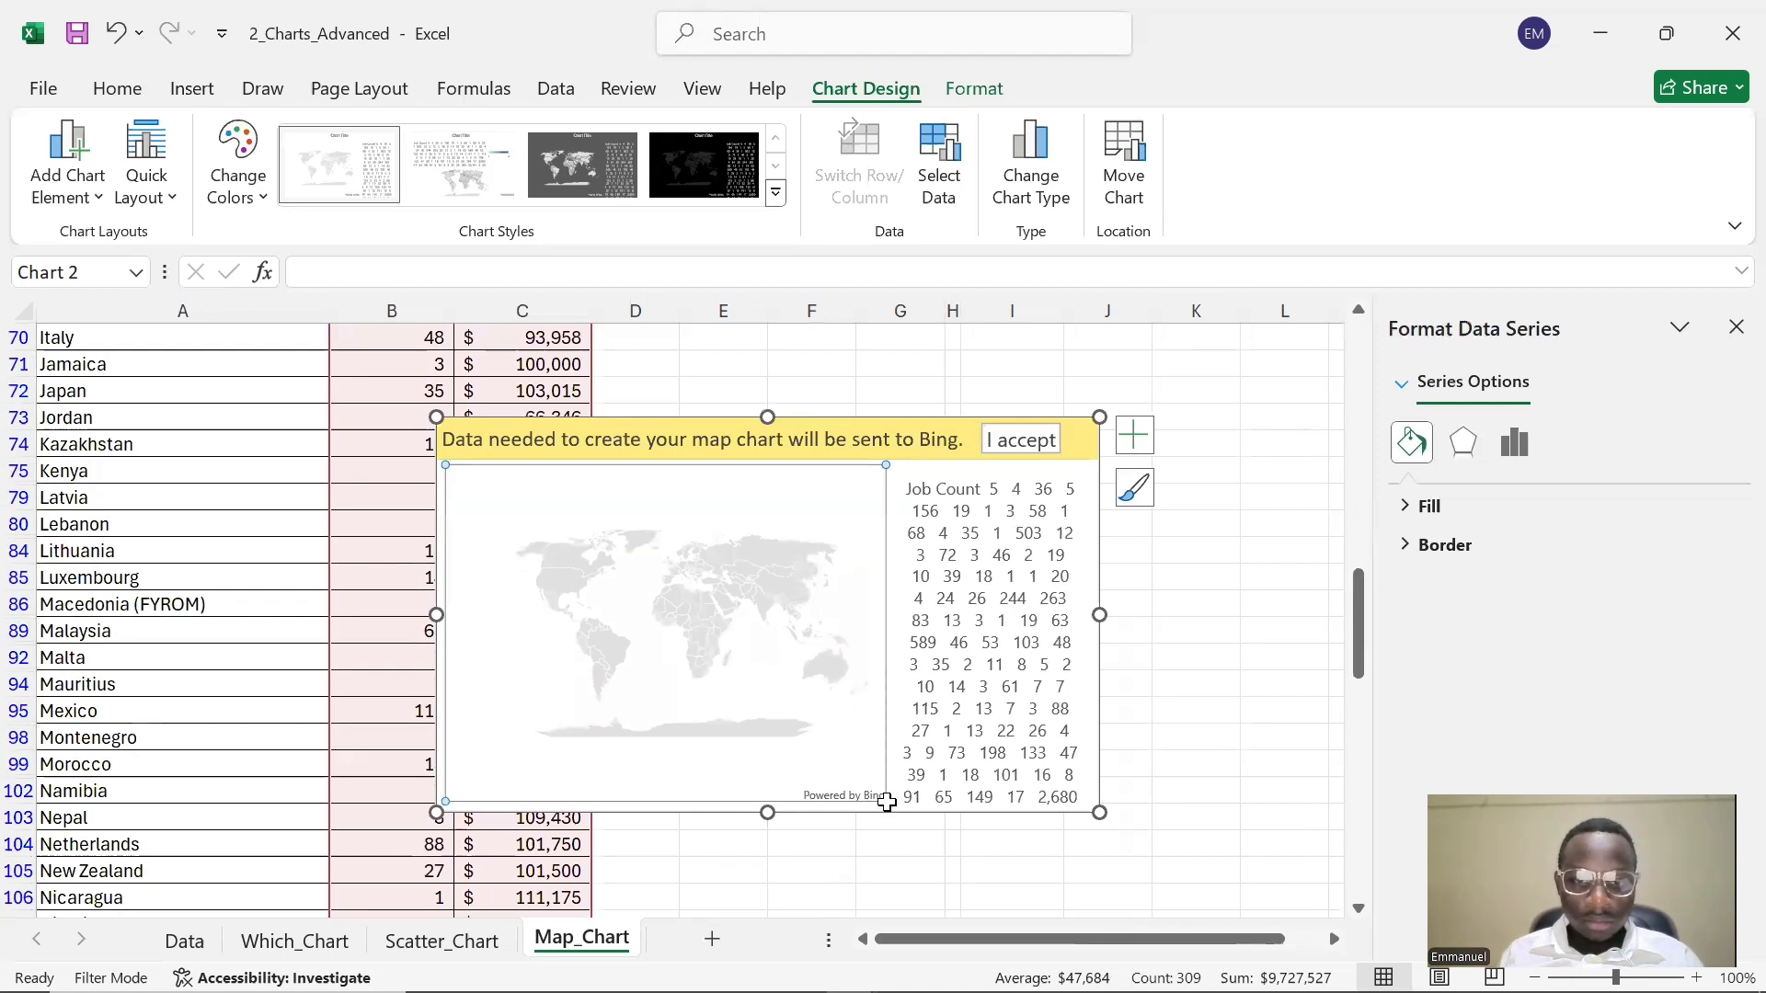
left_click(947, 555)
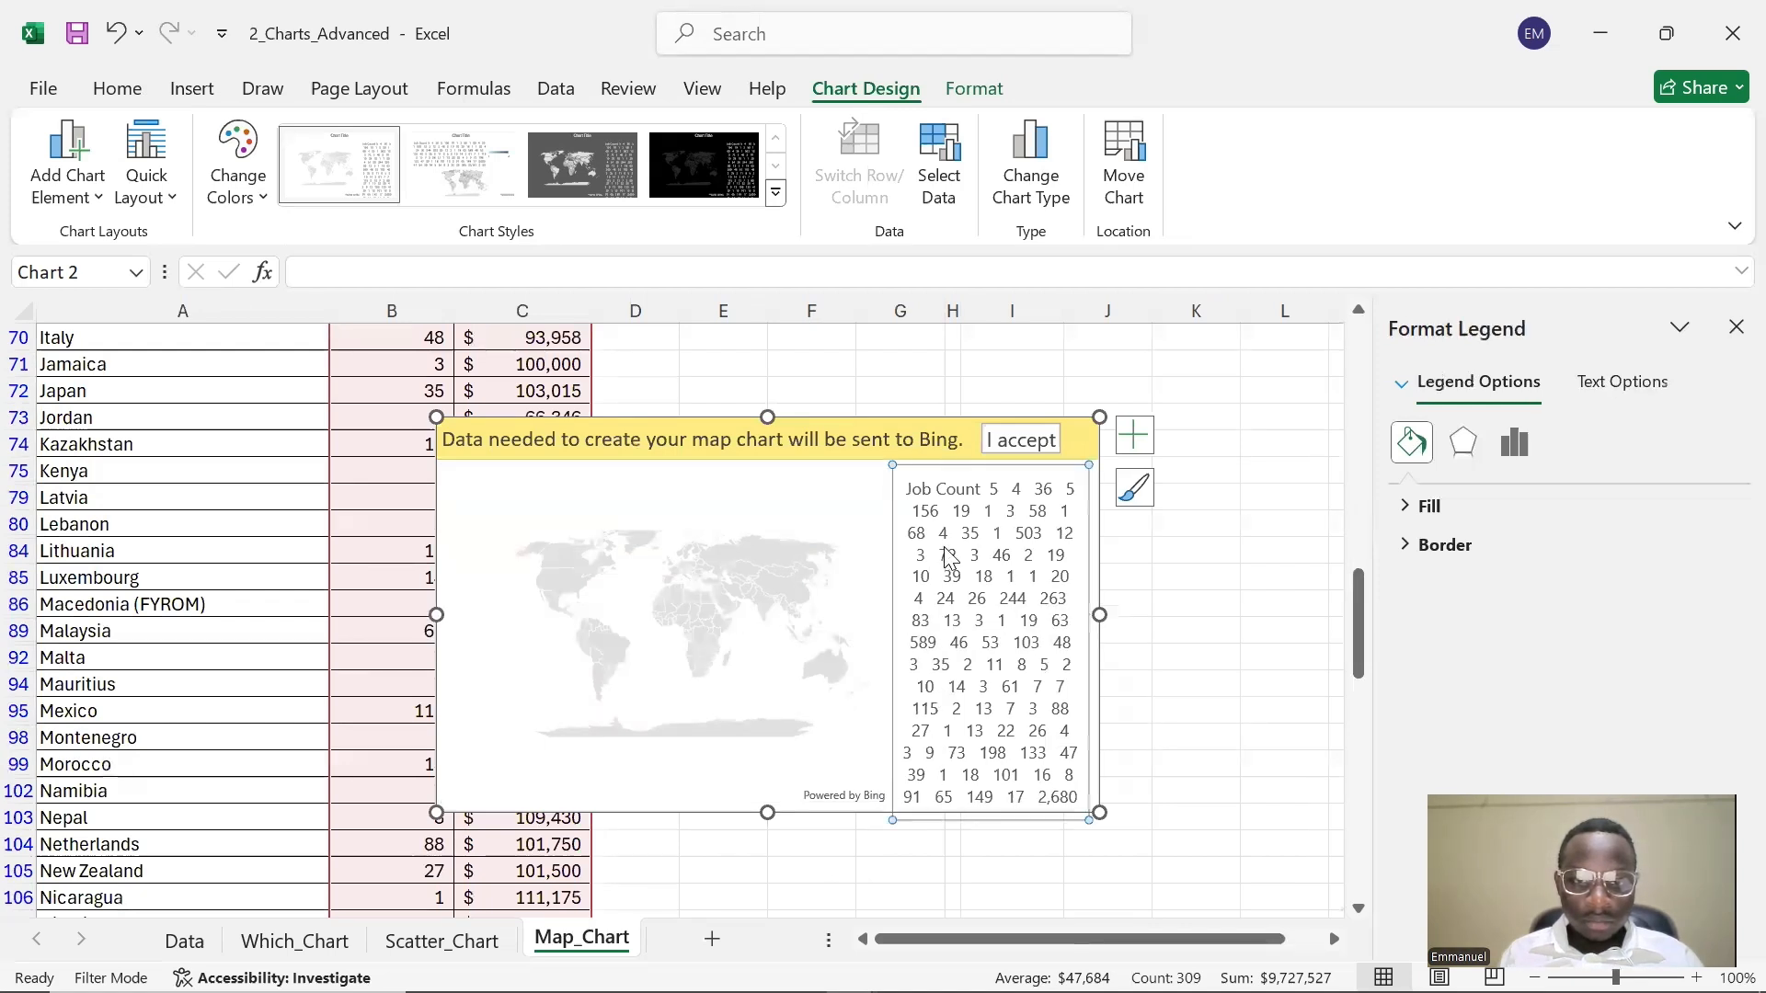
left_click(947, 555)
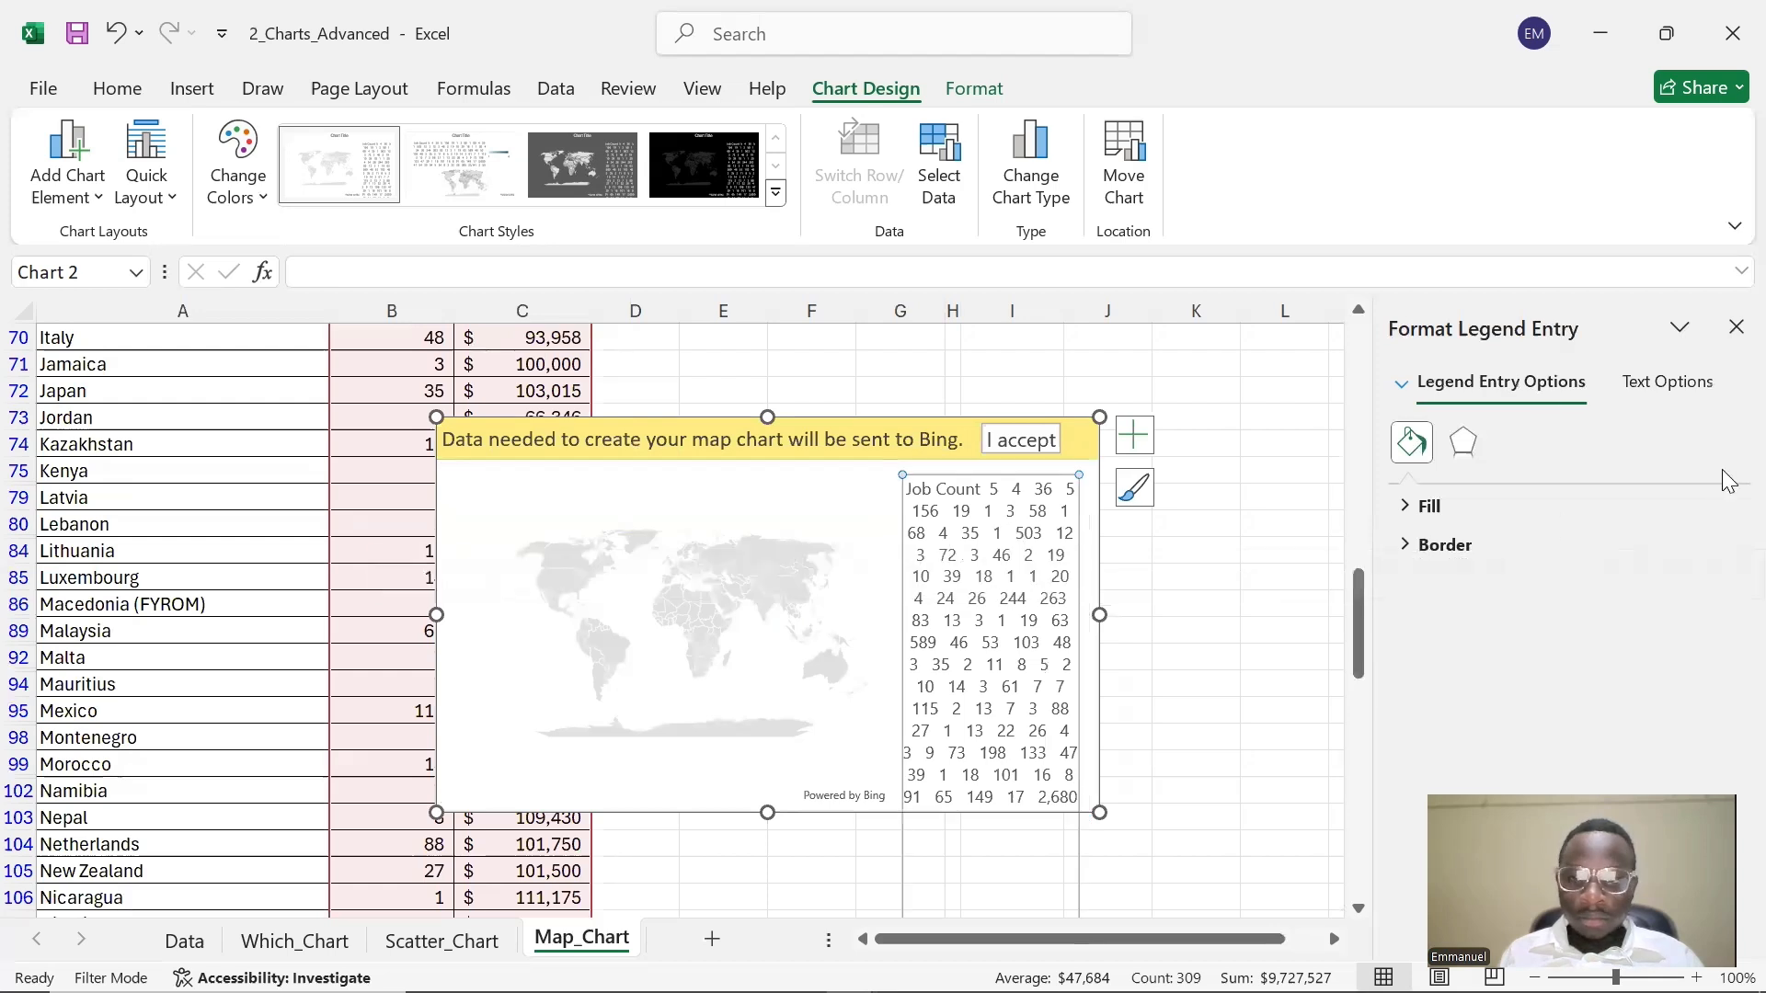
left_click(1134, 435)
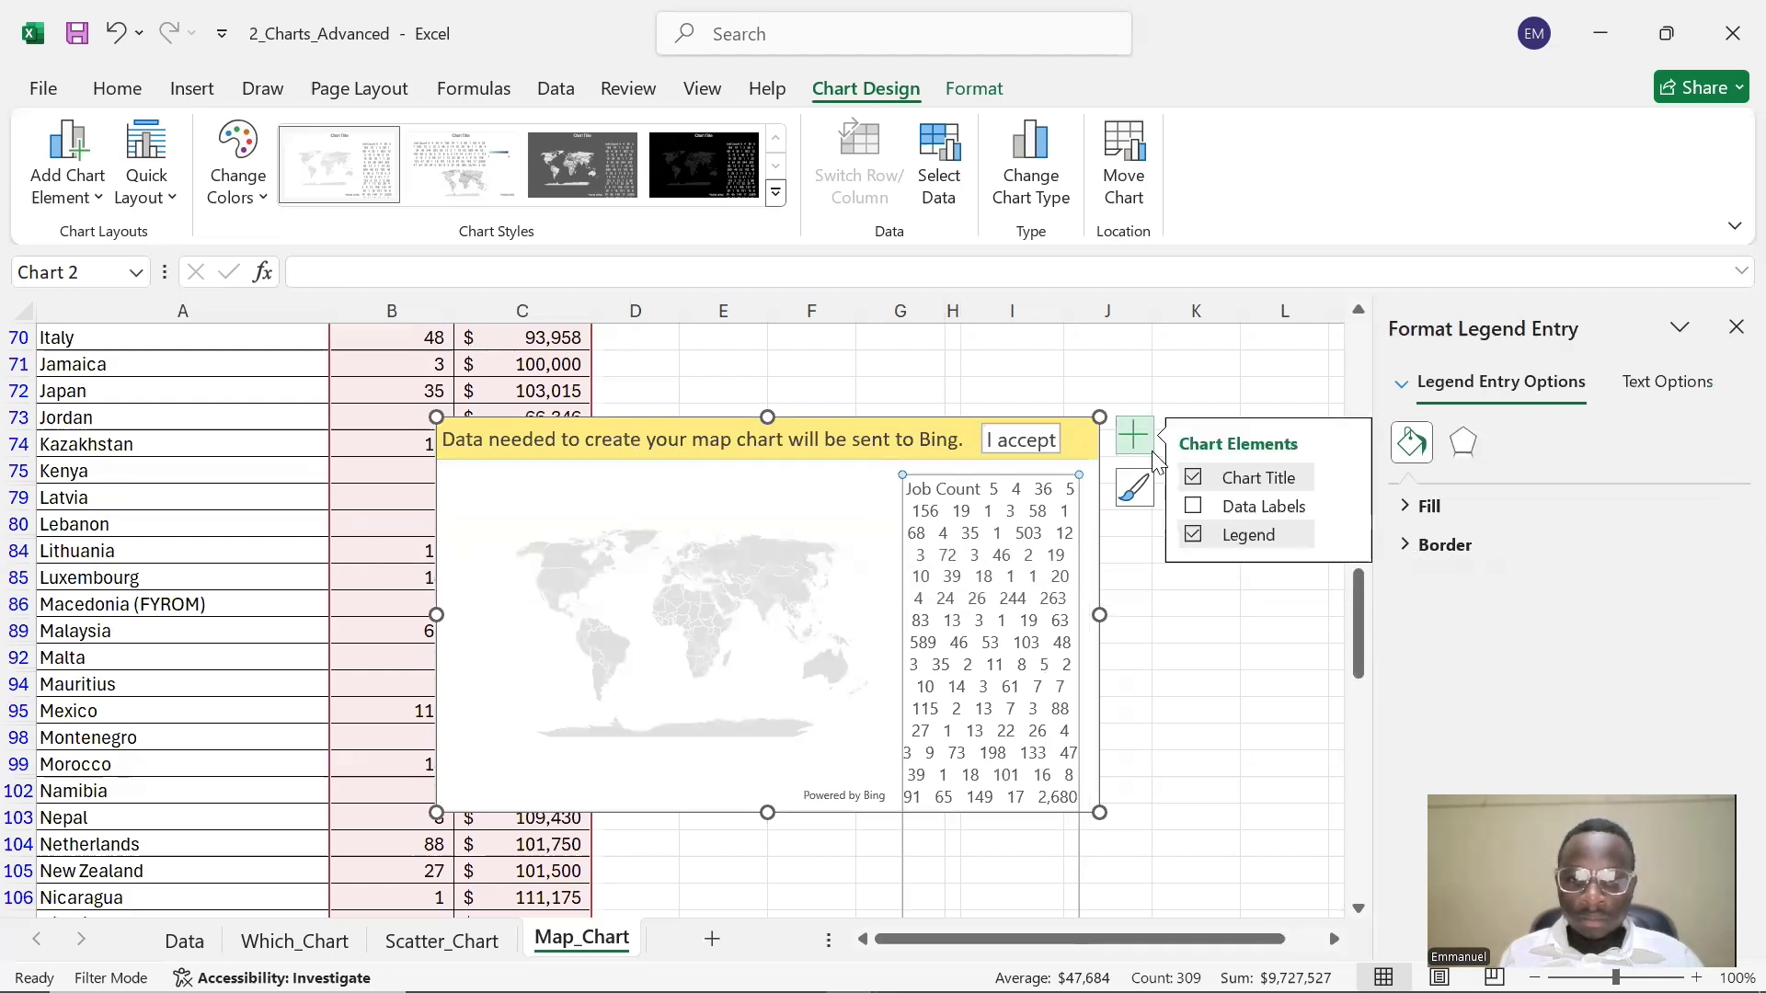
left_click(1194, 507)
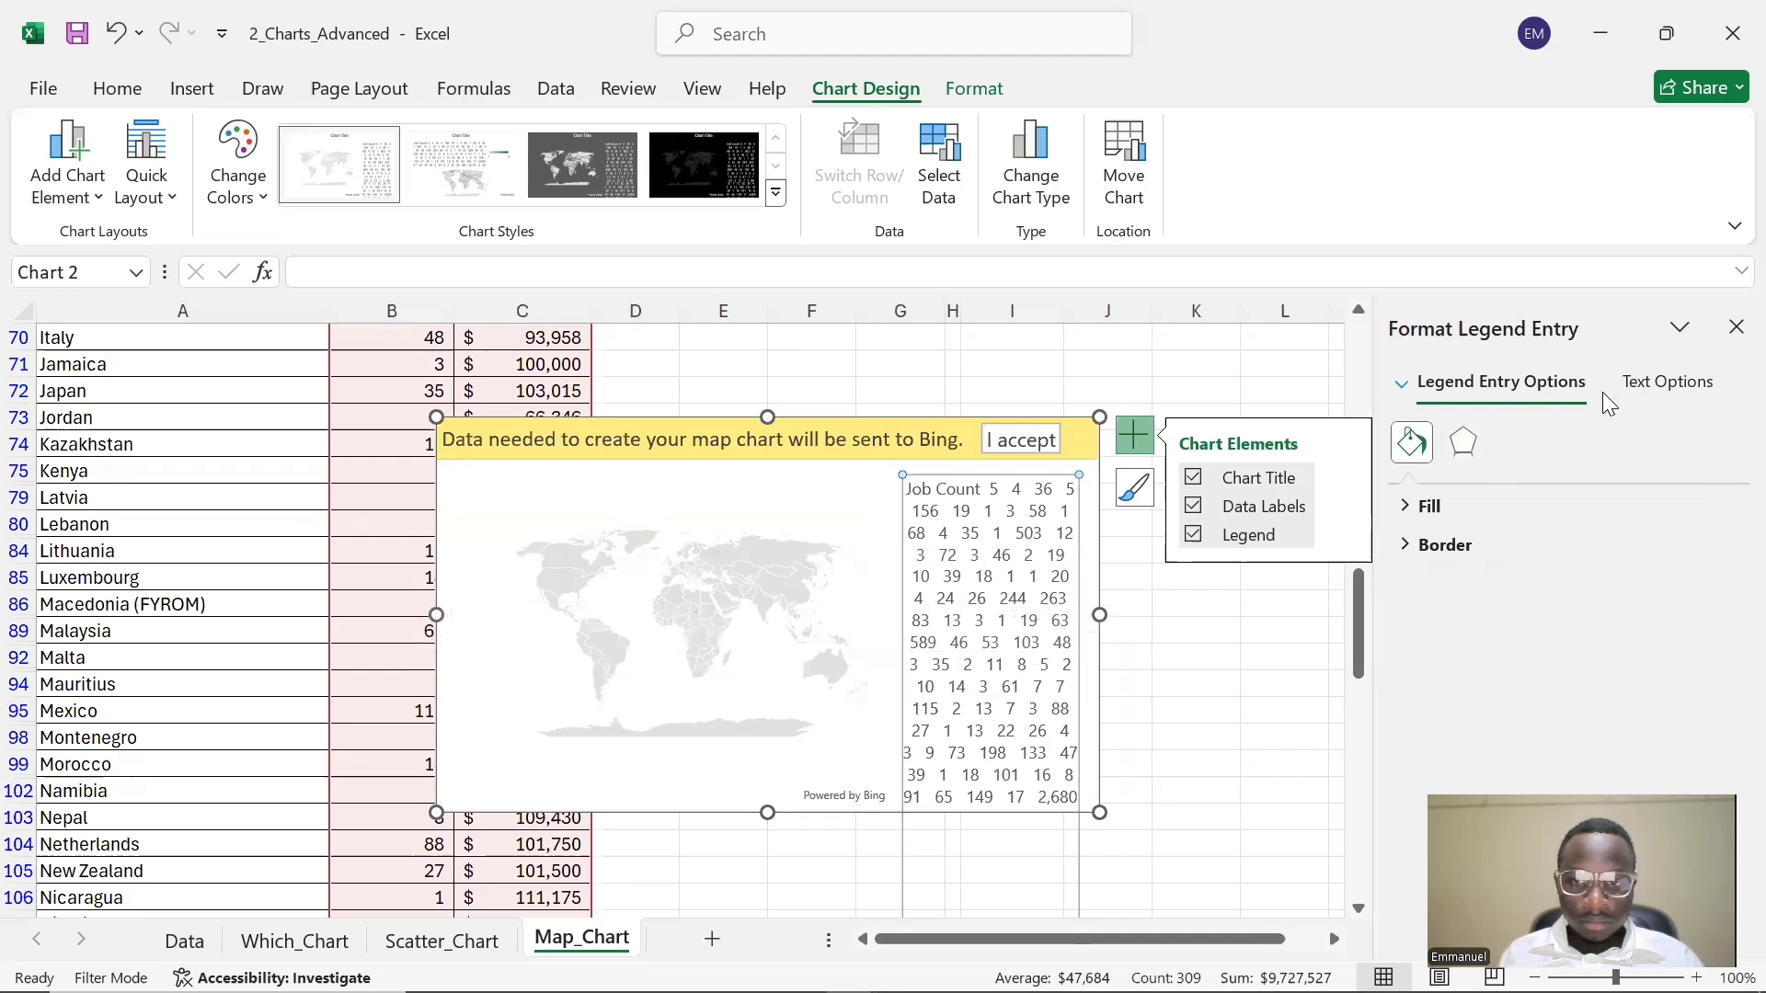
- Move the map chart up the sheet to sit beside the first rows of the country table
scroll(267, 576, "up", 1)
scroll(267, 575, "up", 13)
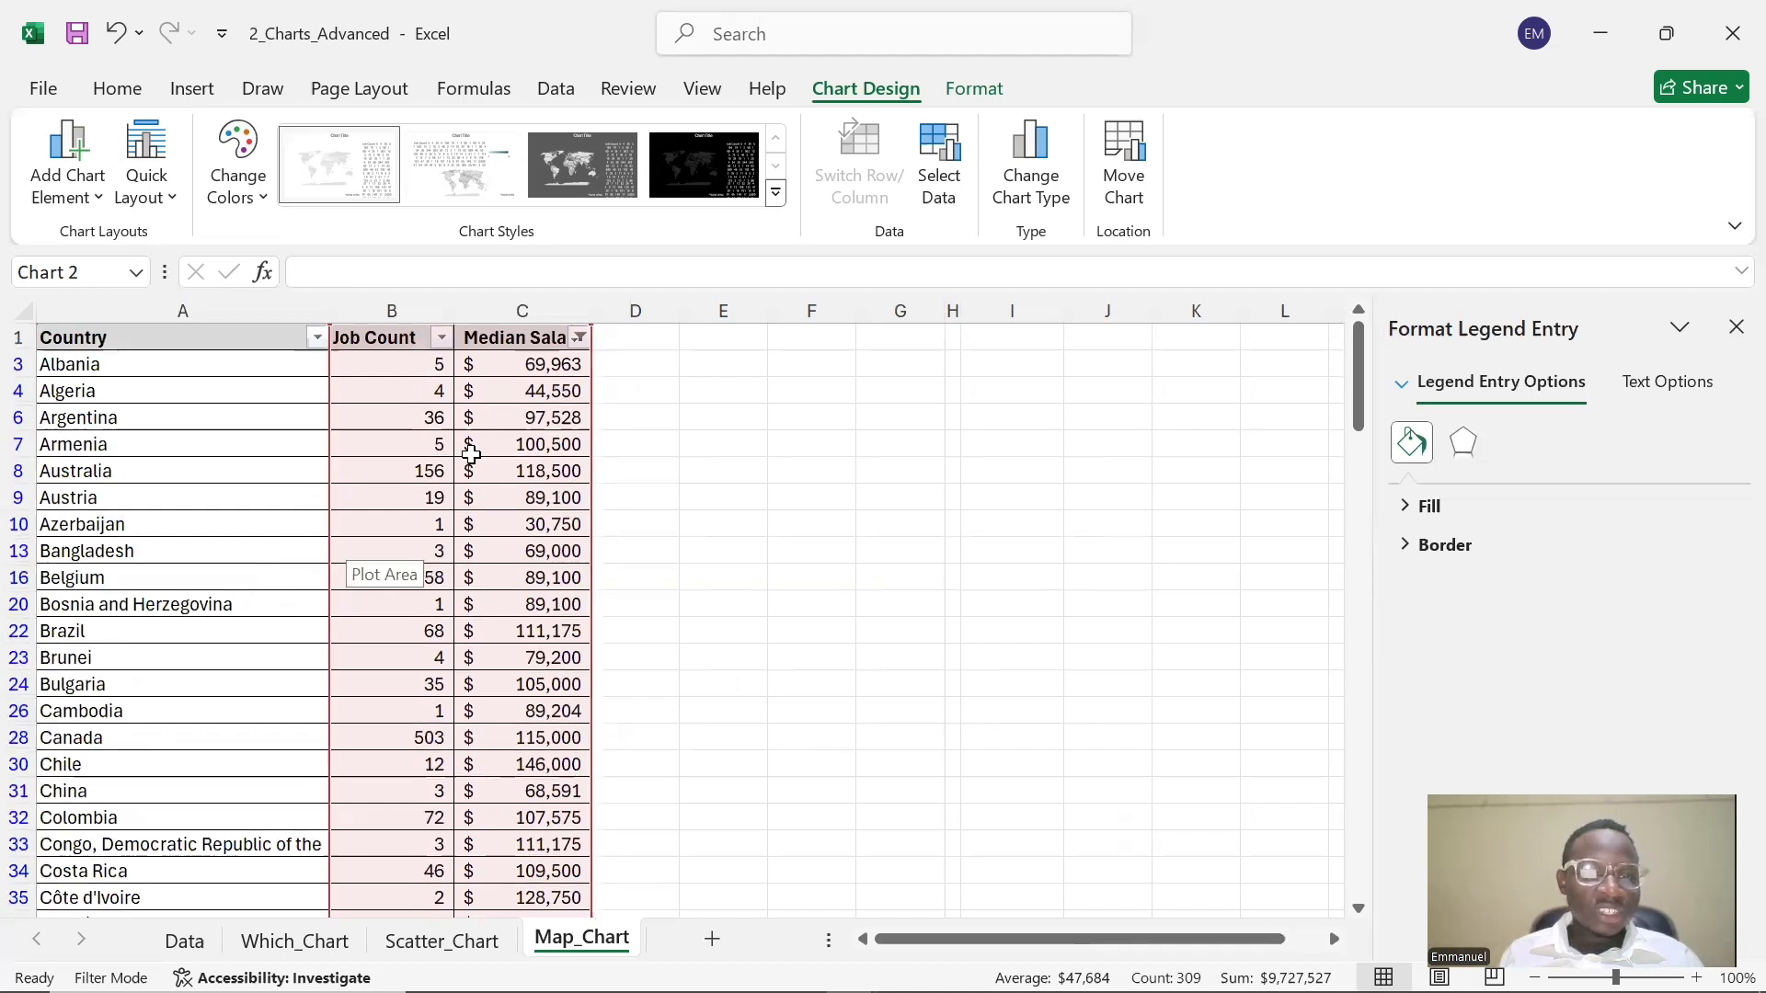
scroll(482, 453, "down", 1)
scroll(482, 453, "up", 1)
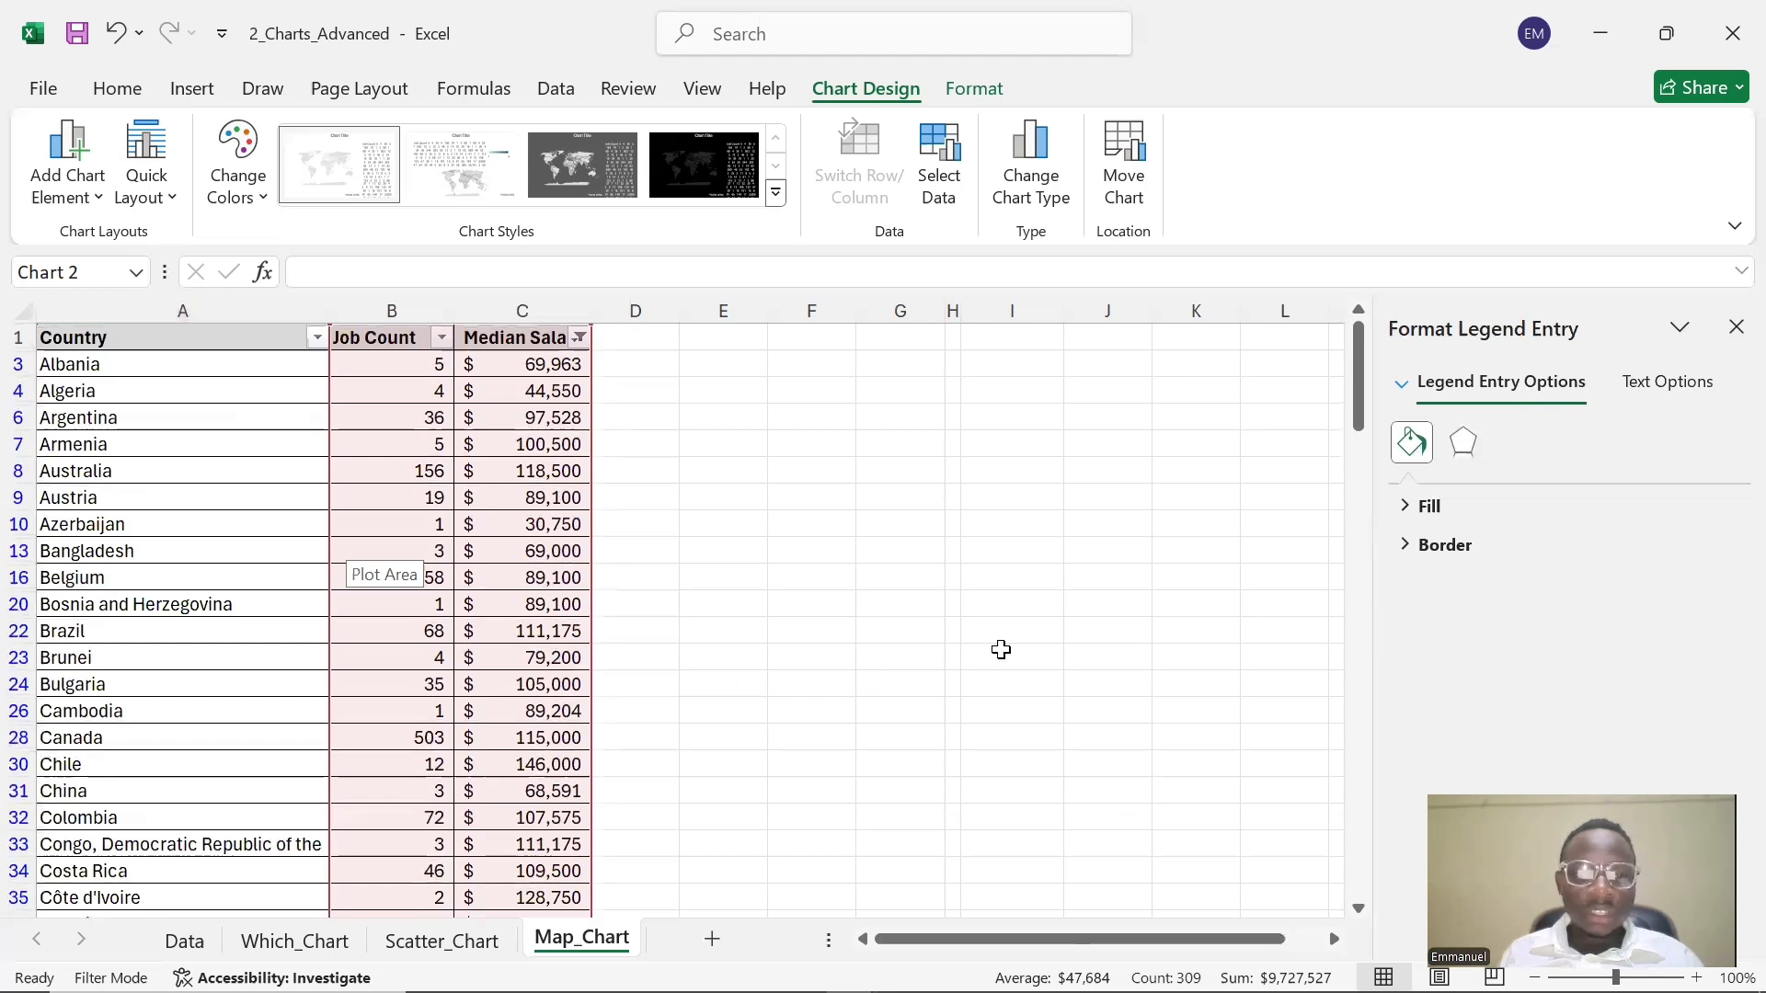
scroll(1000, 650, "down", 10)
left_click_drag(877, 788, 989, 417)
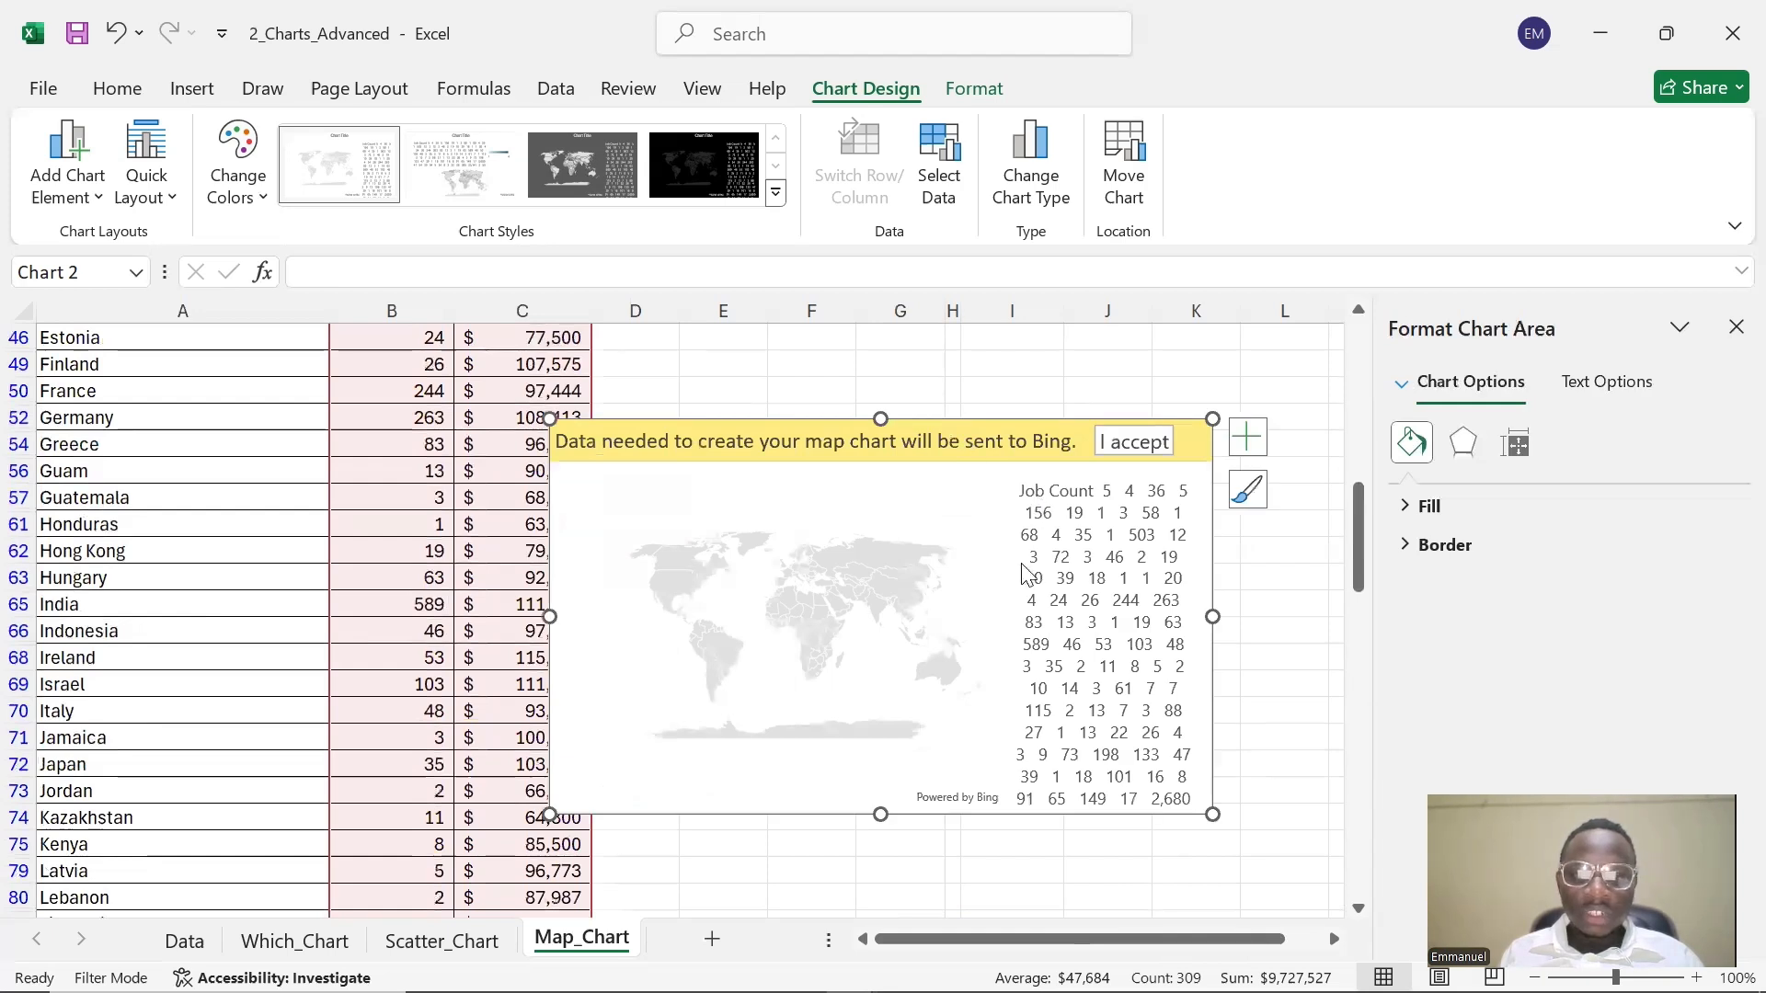
scroll(1024, 572, "up", 3)
left_click_drag(780, 652, 796, 354)
scroll(974, 667, "up", 5)
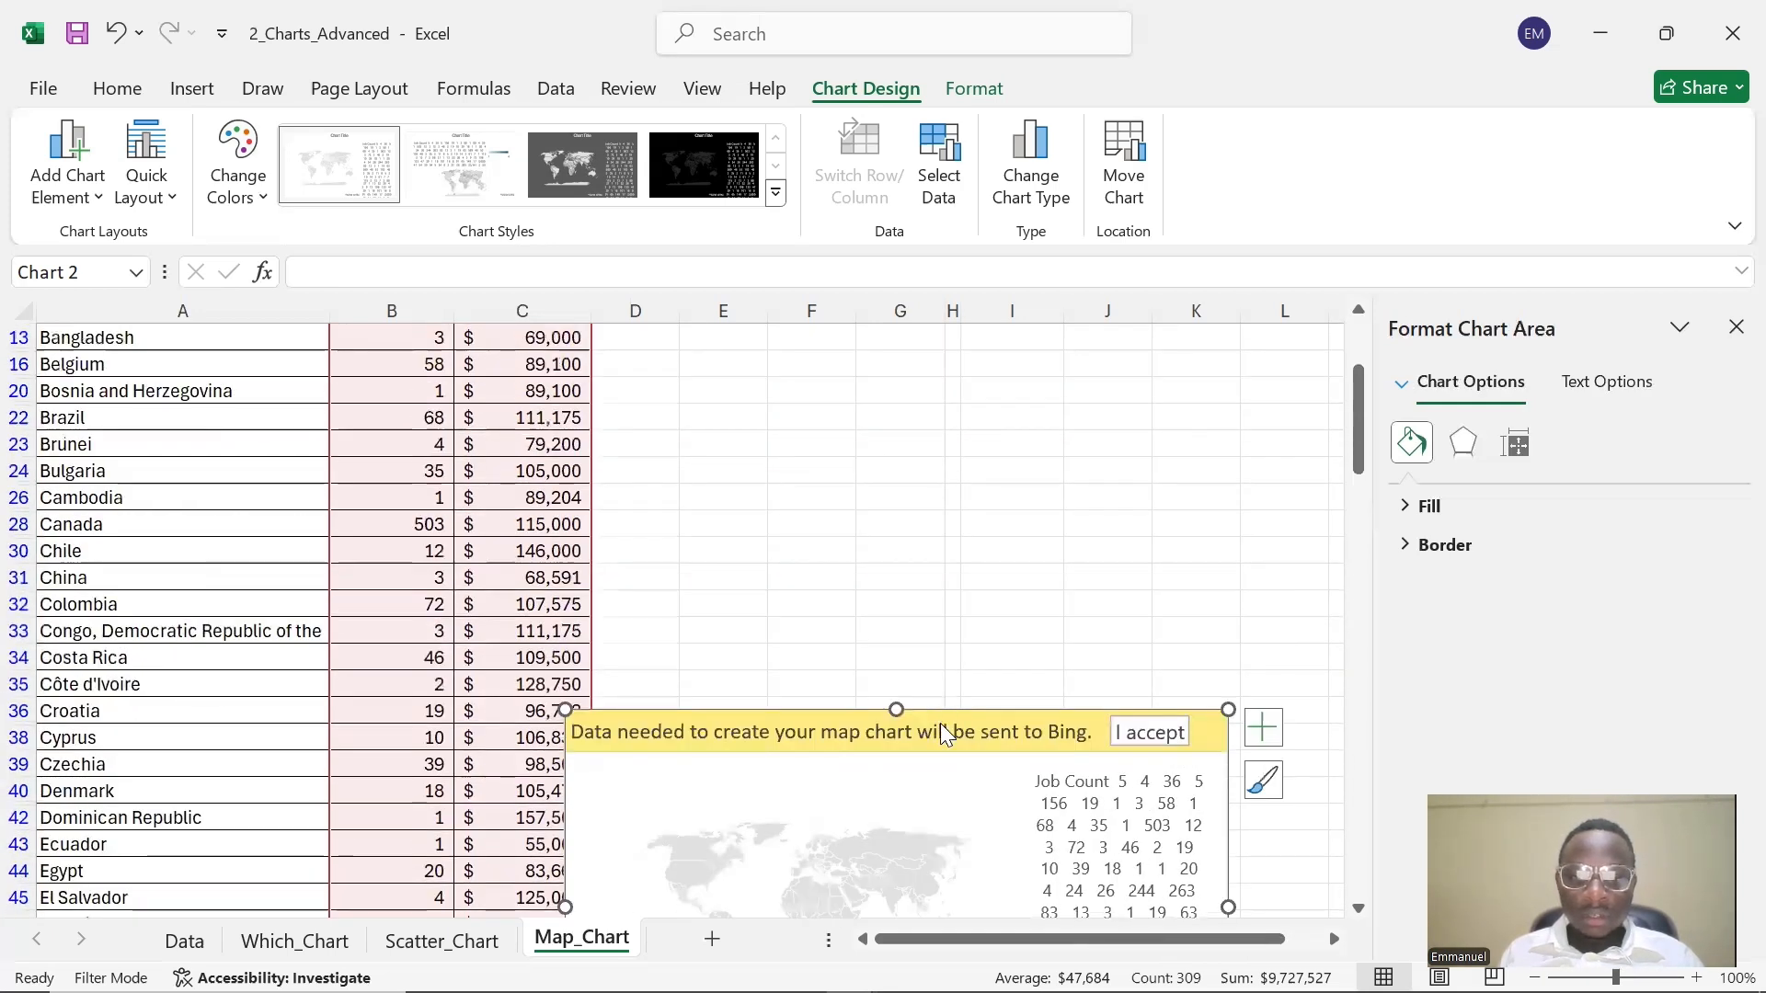
scroll(956, 359, "up", 3)
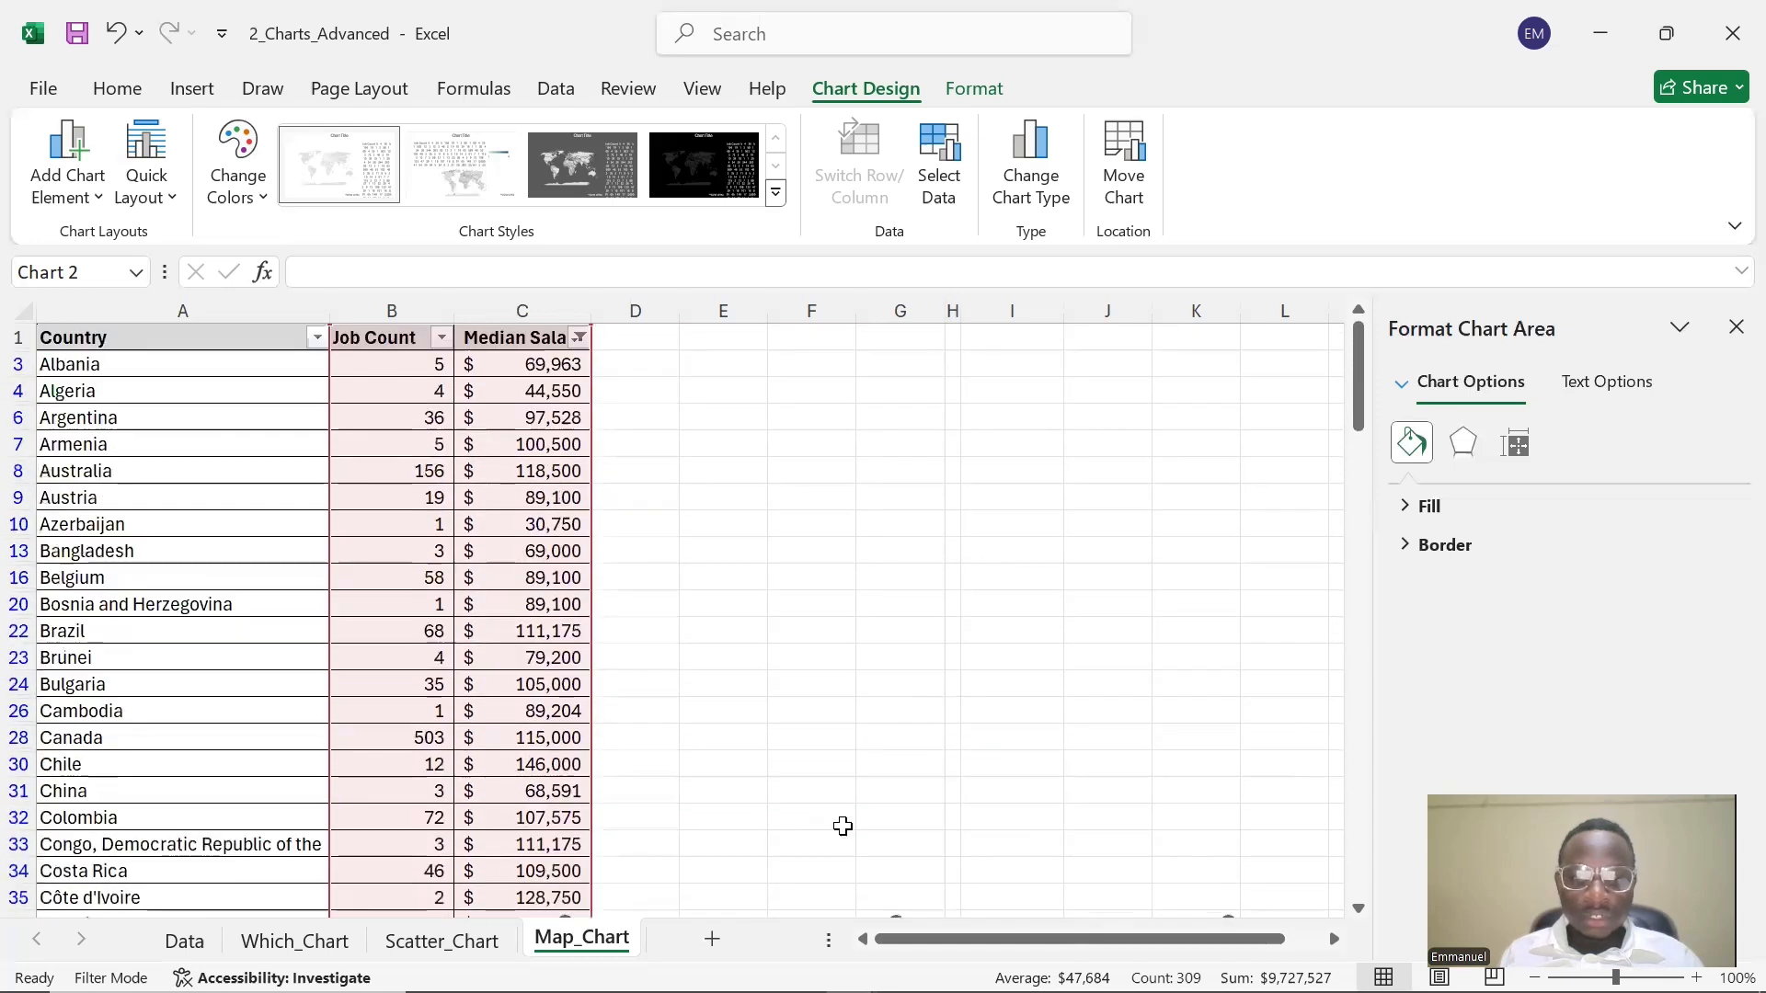
scroll(842, 826, "down", 3)
left_click_drag(895, 741, 933, 368)
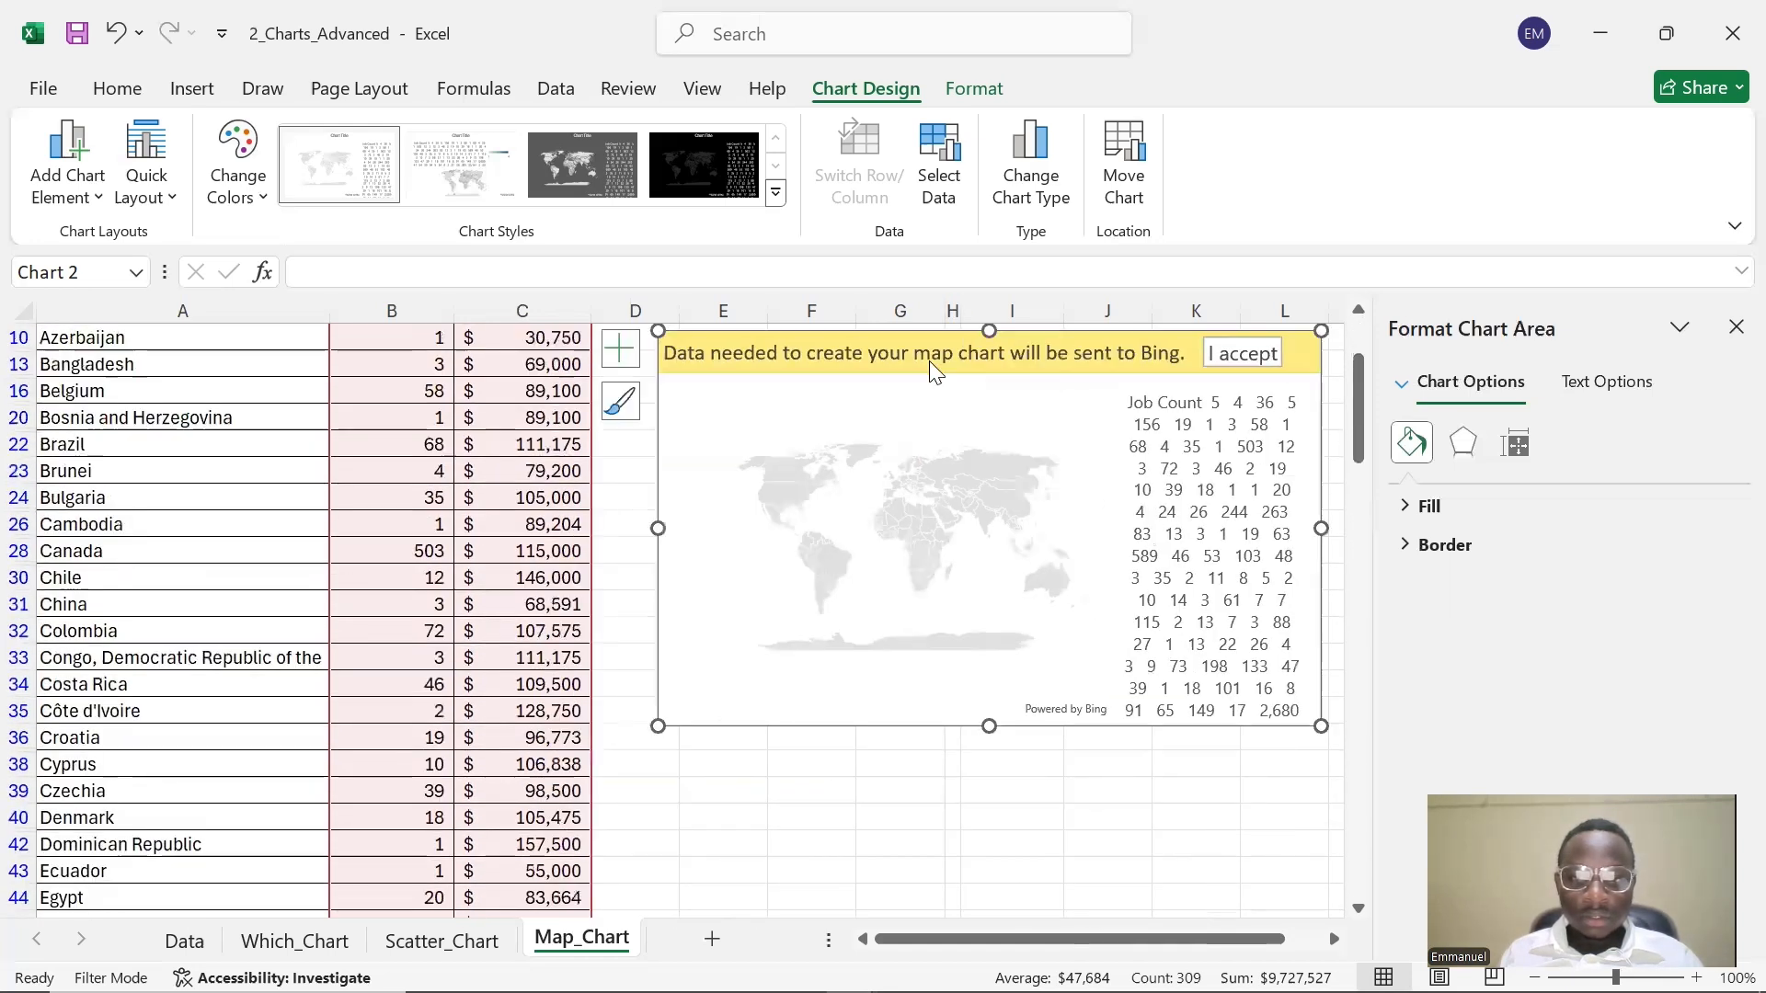
scroll(919, 552, "up", 3)
left_click_drag(887, 577, 814, 415)
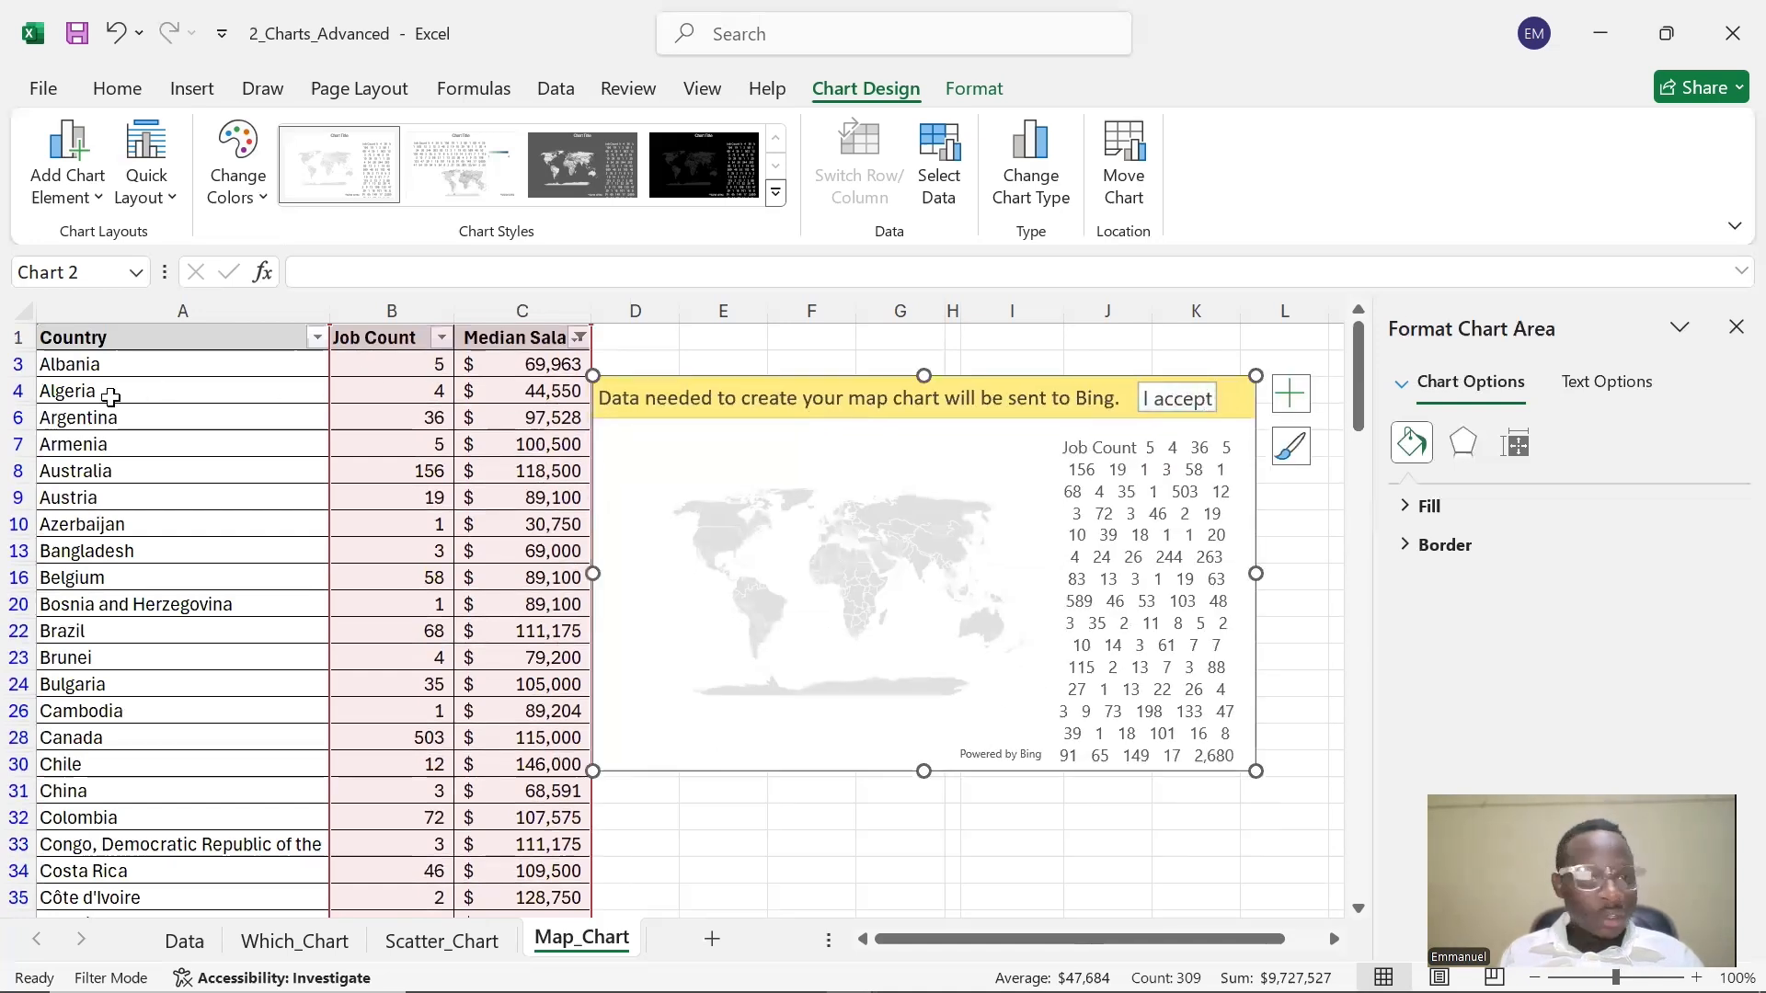
- Insert a filled map chart using only the Country and Median Salary columns
left_click(153, 312)
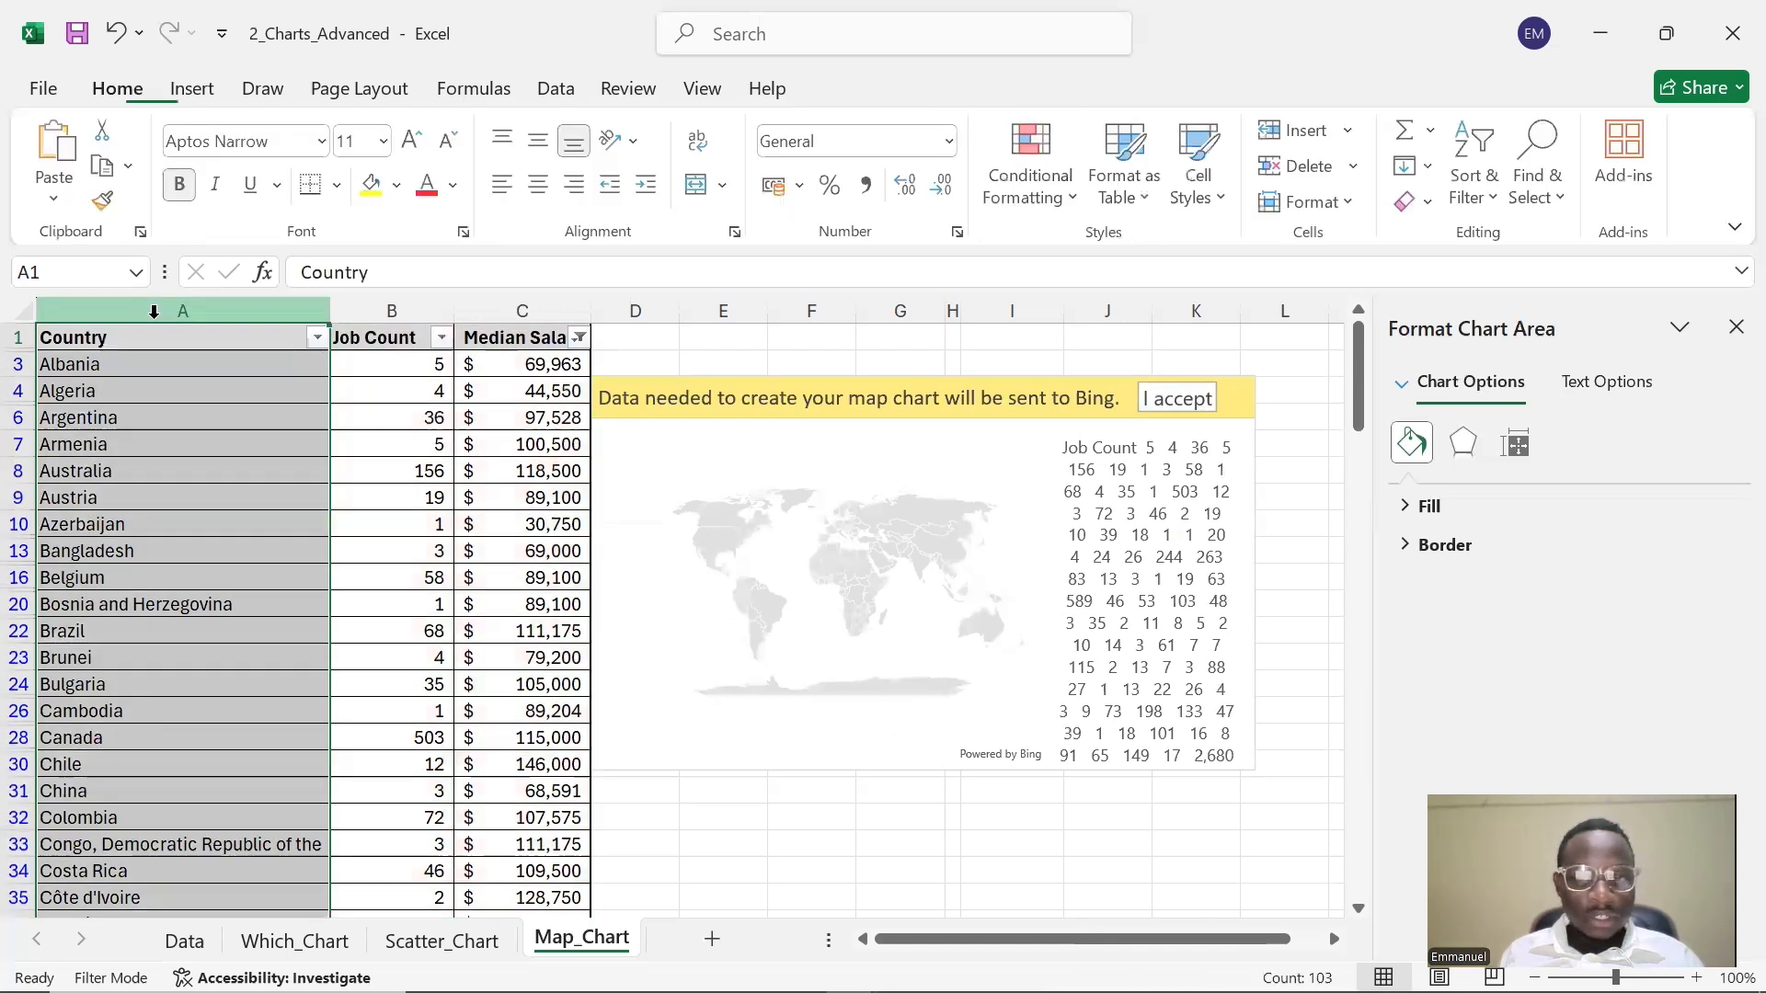
left_click(514, 313)
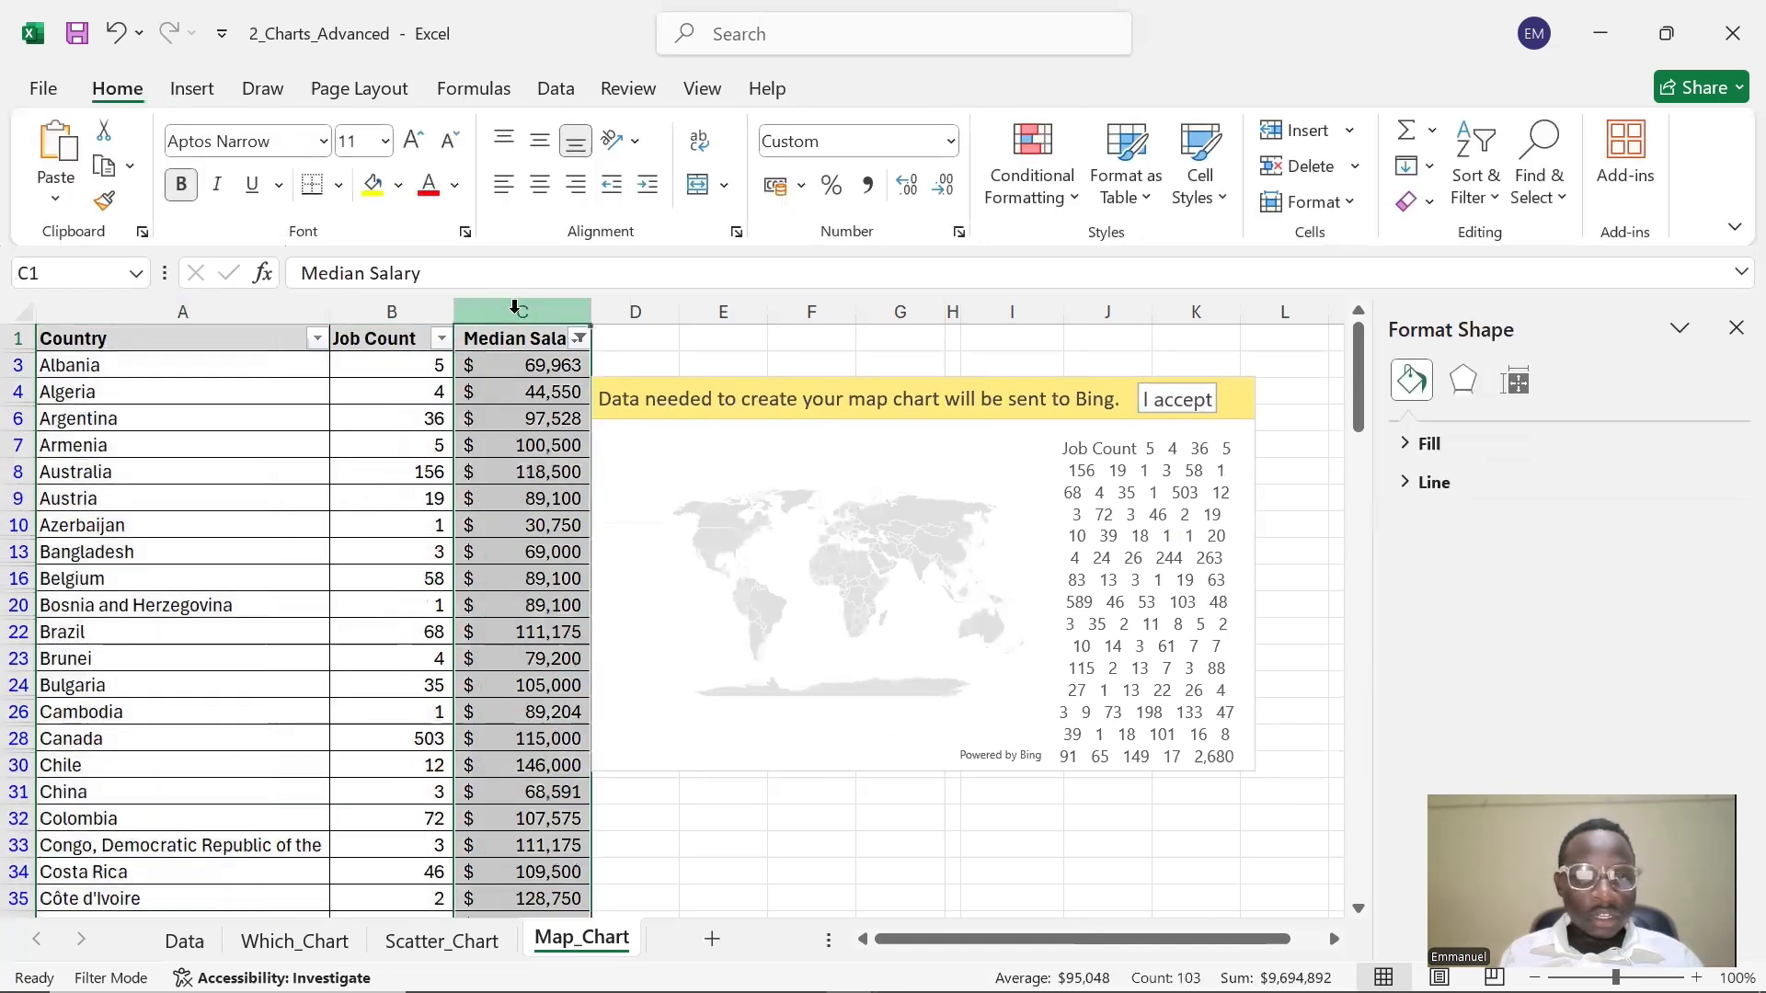
left_click(198, 312, "ctrl")
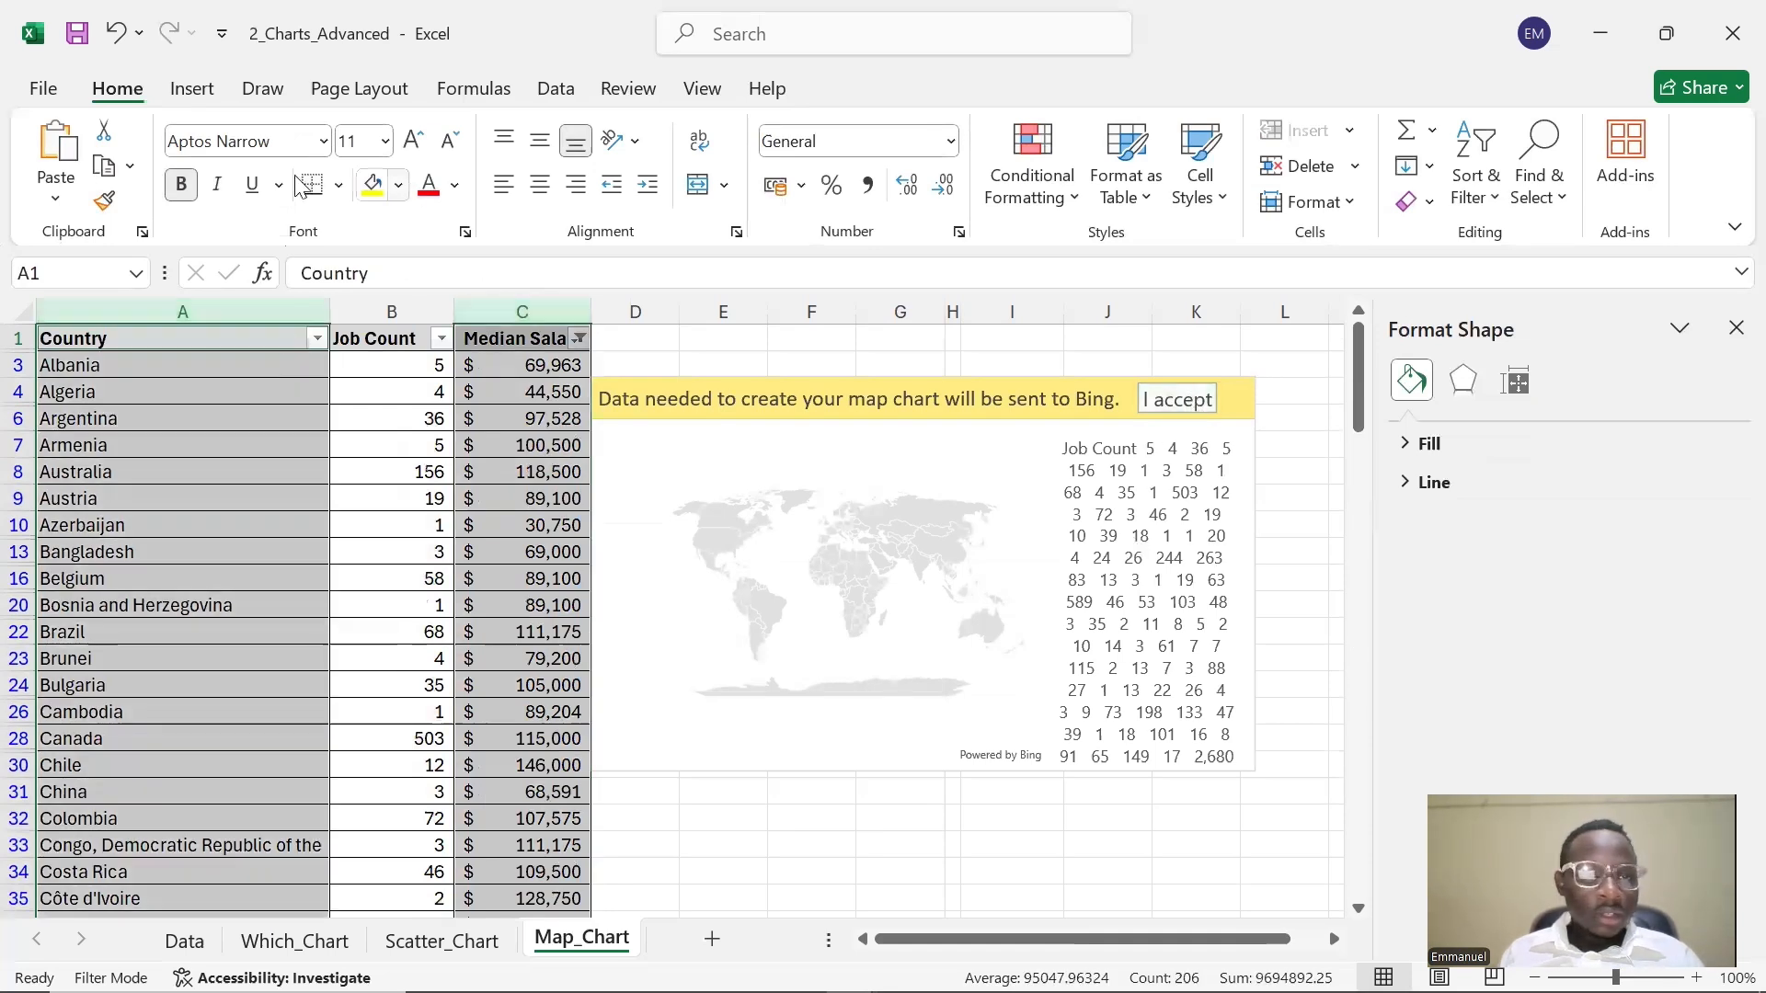
left_click(212, 93)
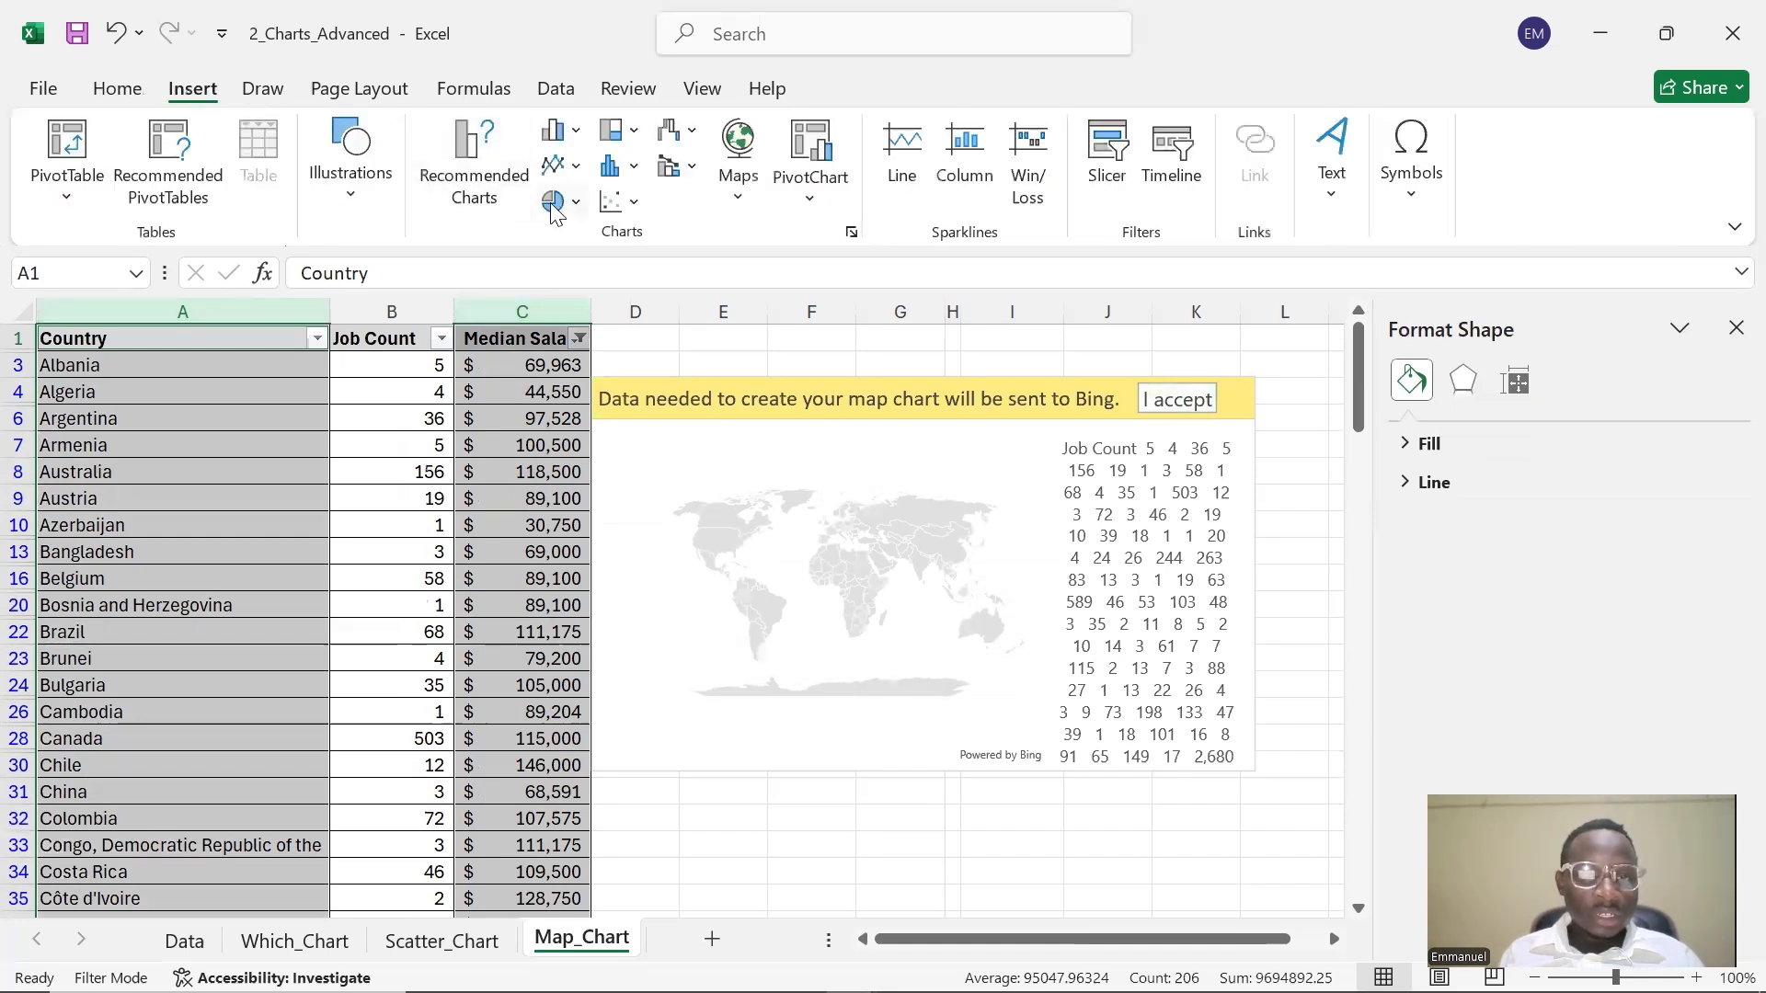
left_click(473, 197)
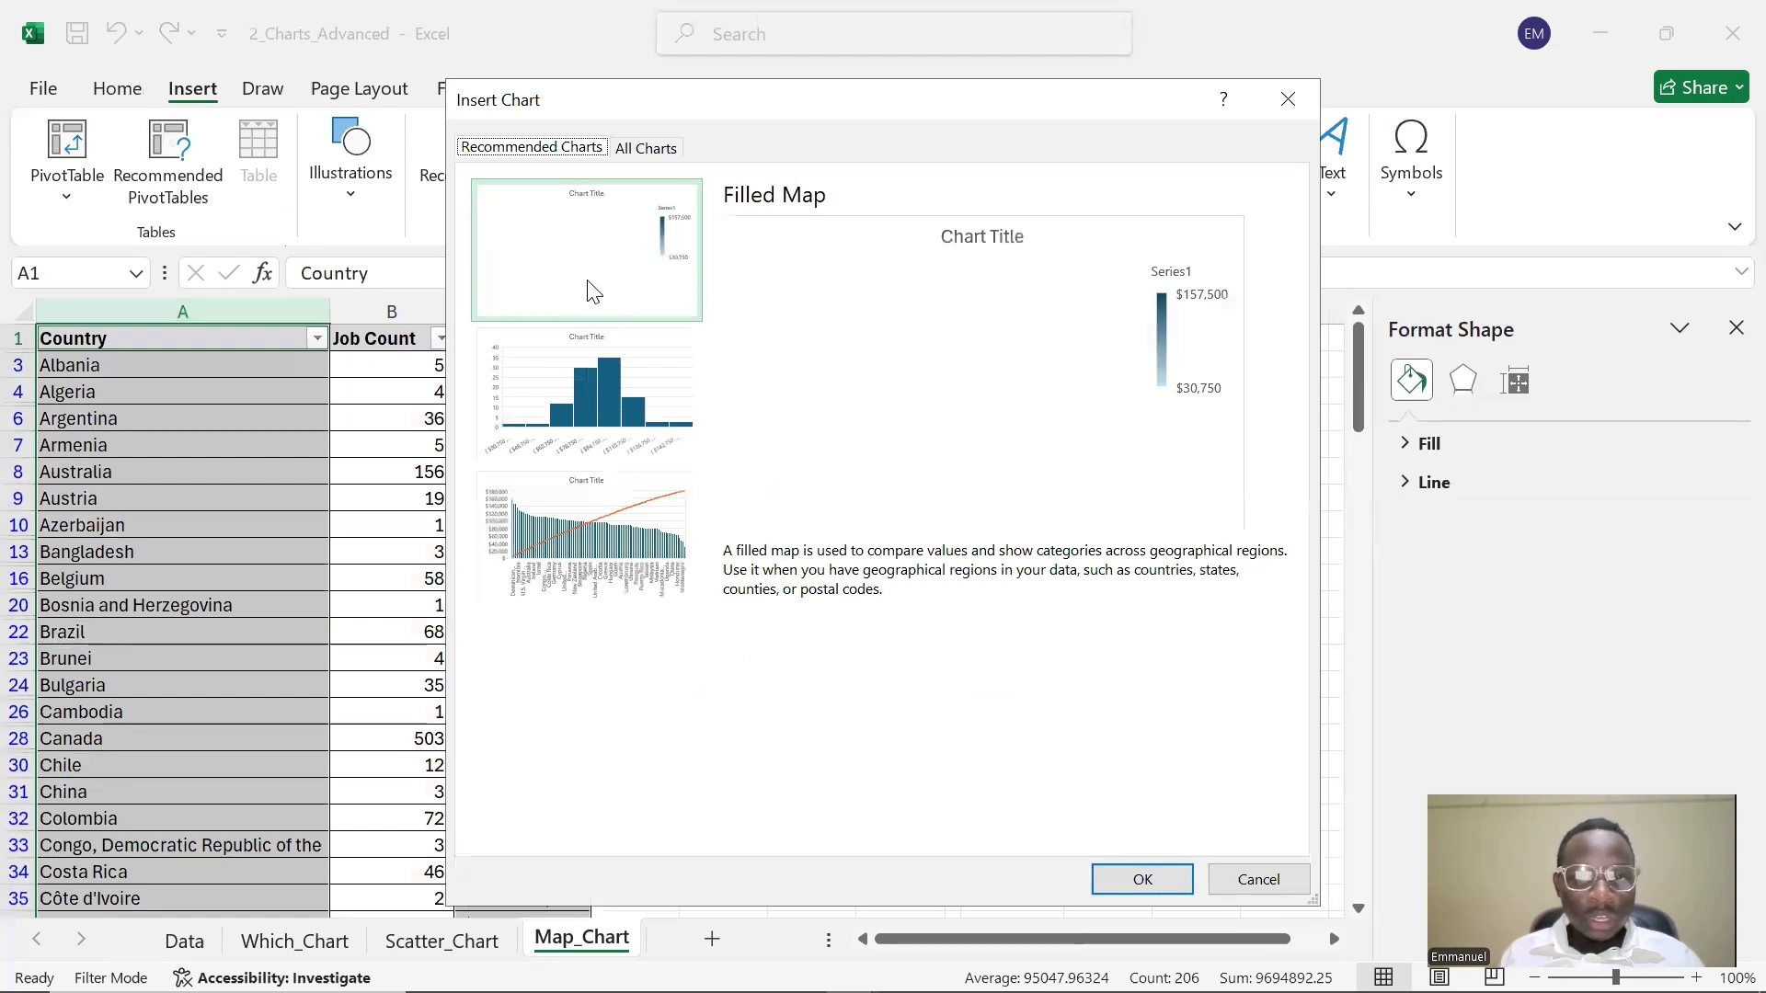
left_click(1166, 870)
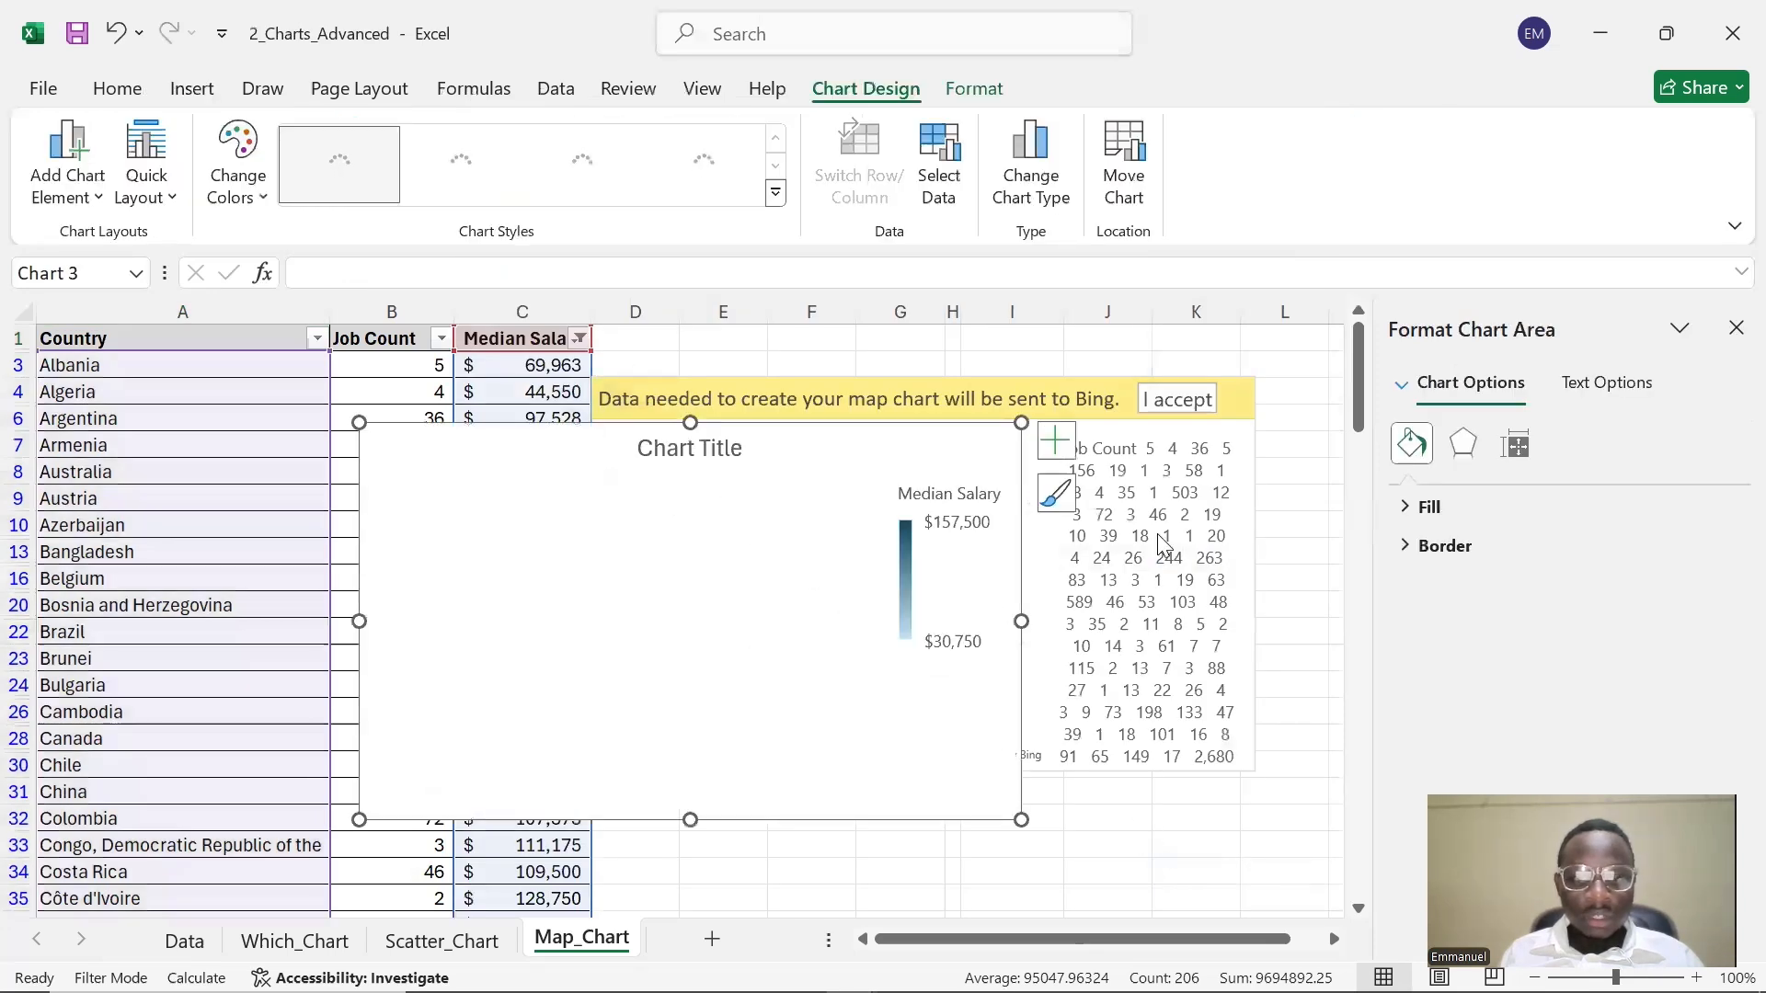
- Delete the earlier map chart that includes Job Count and place the Median Salary map beside the table, clear of its columns
left_click(1118, 397)
key("Delete")
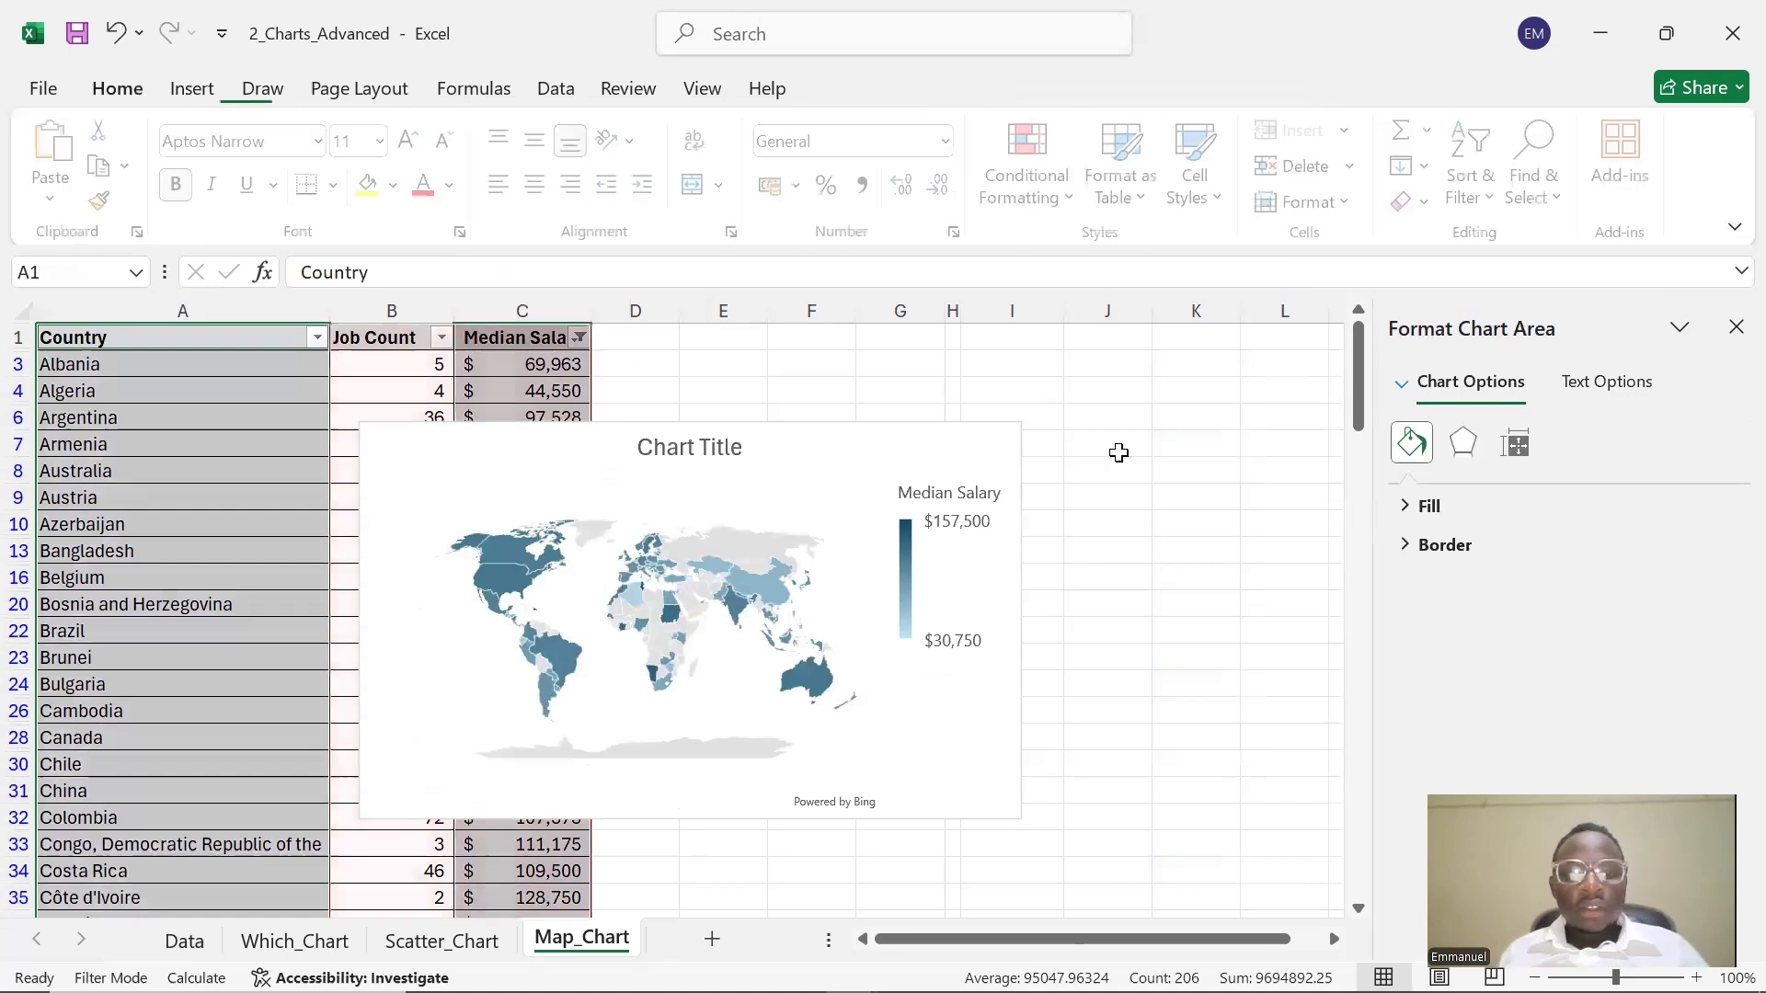
left_click(860, 438)
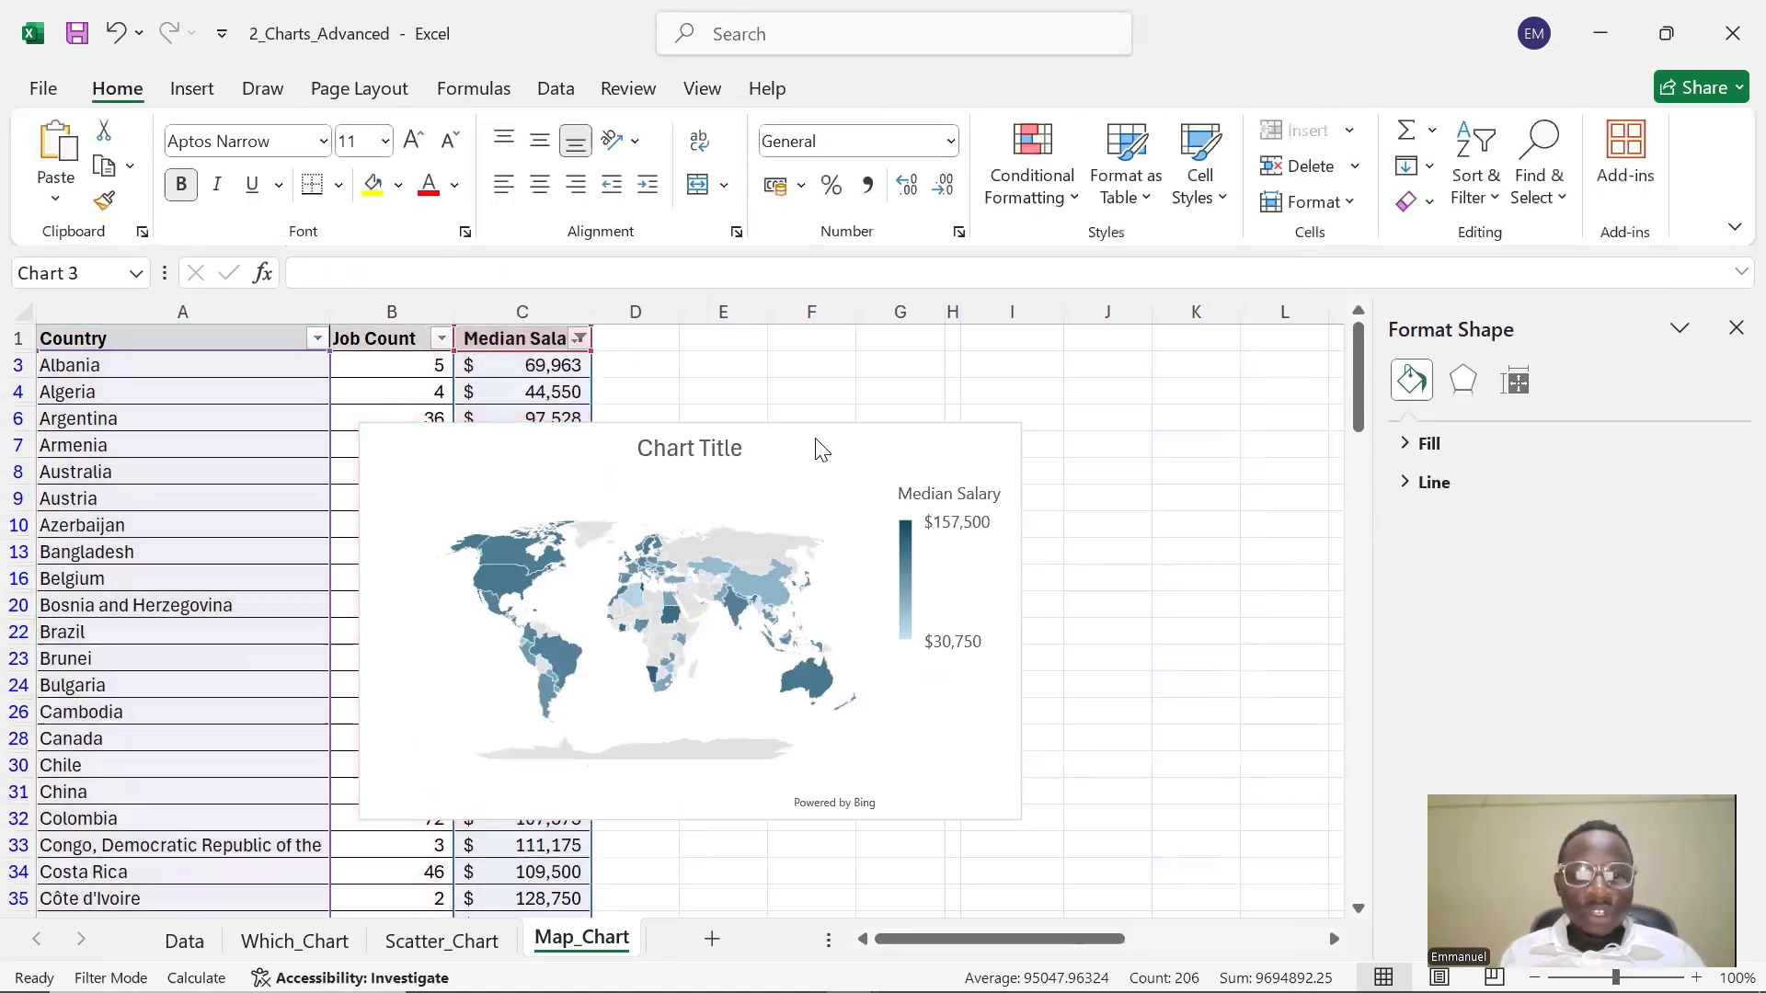
left_click(816, 438)
left_click_drag(883, 436, 1135, 387)
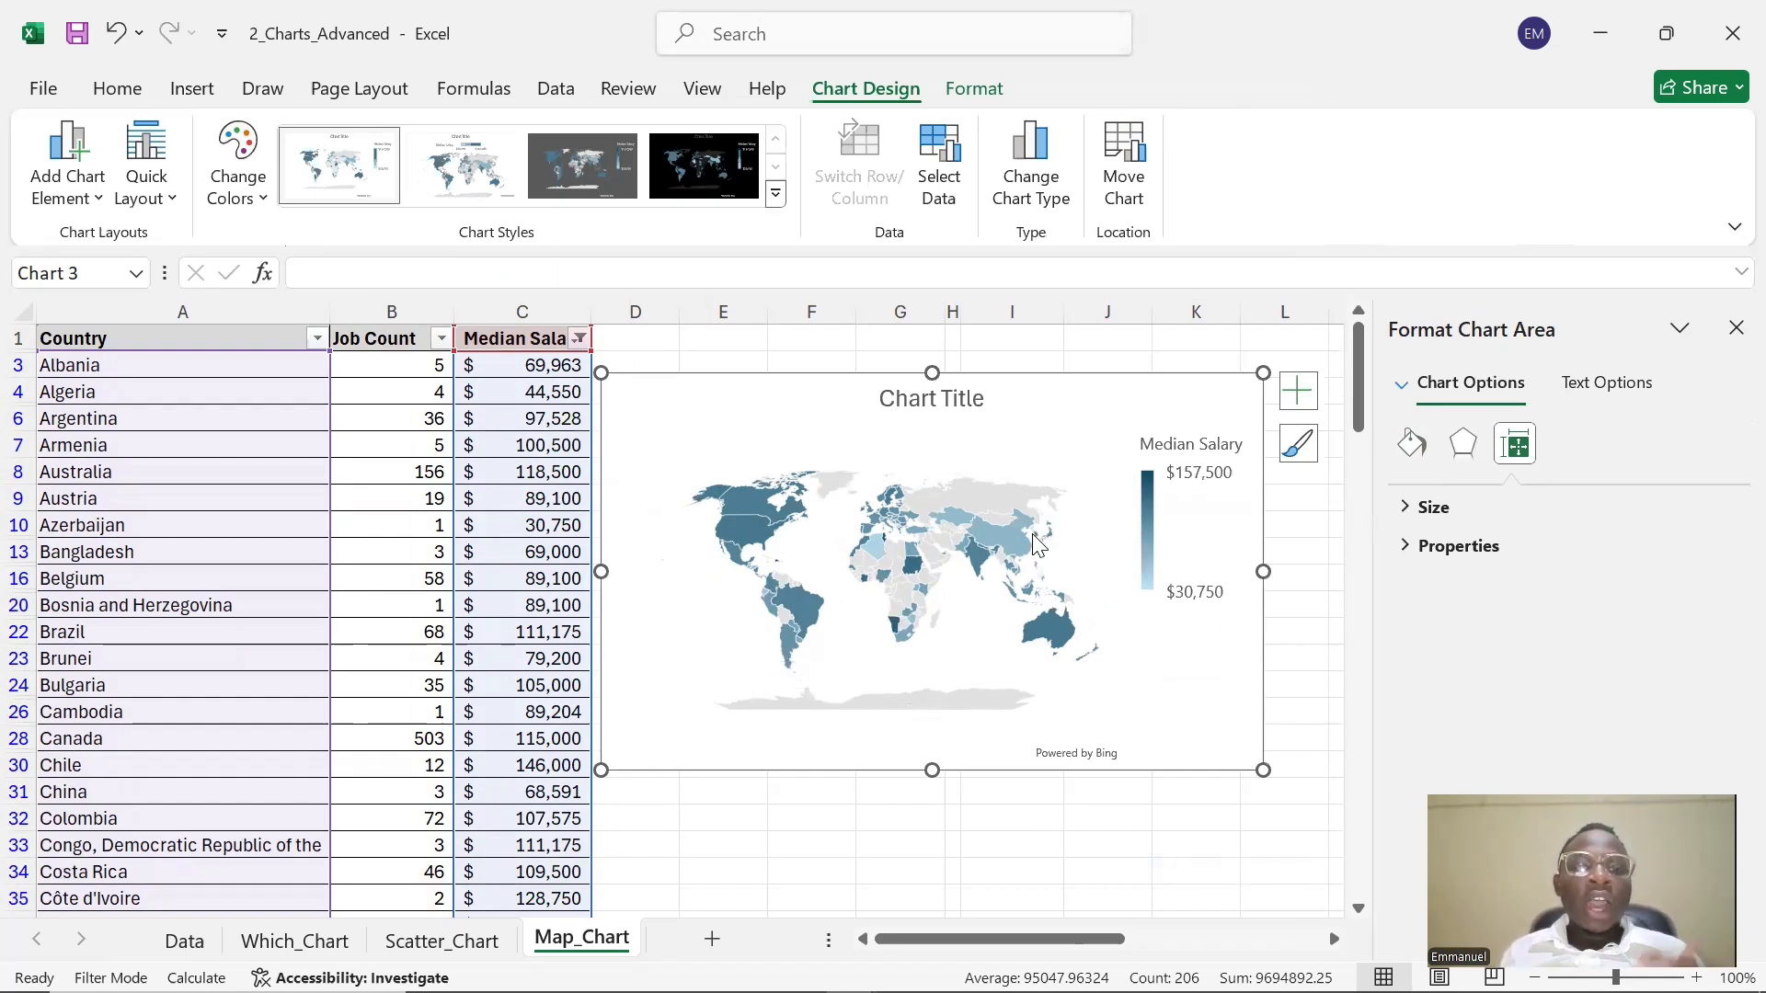
- Examine the country shading on the Median Salary map, checking regions across the Americas, Africa and Australia, including Kenya's value
mouse_move(1007, 555)
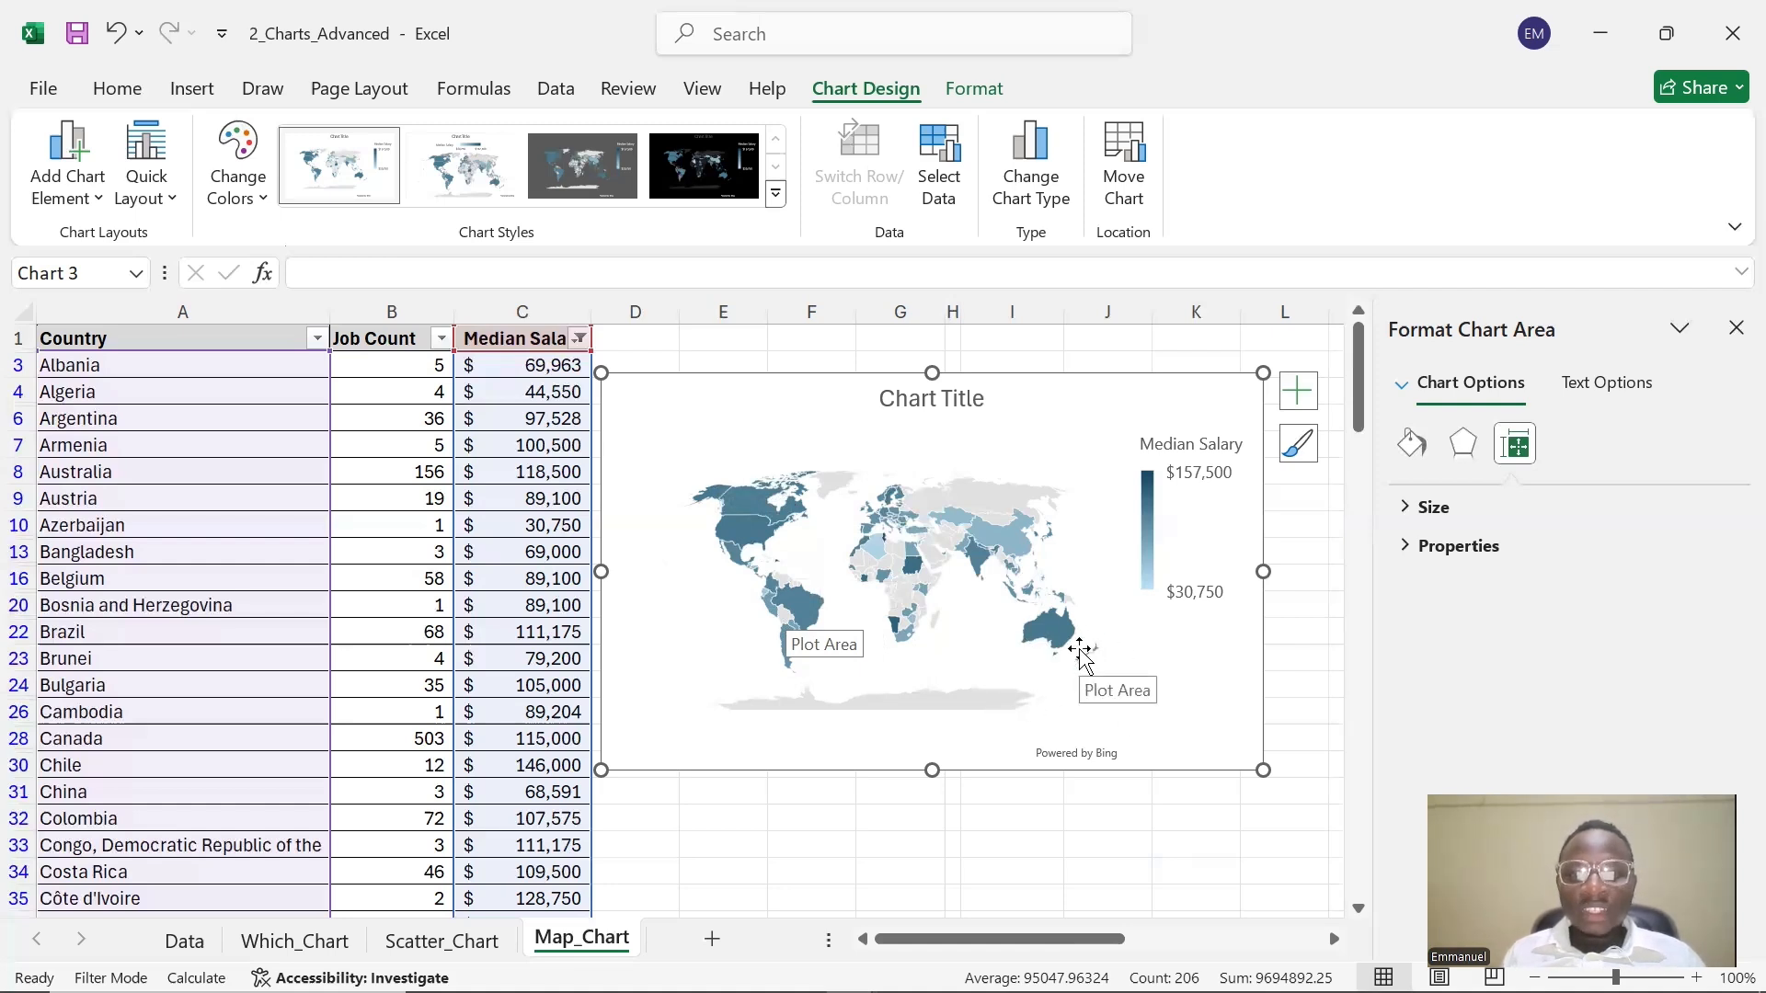
scroll(1079, 653, "up", 1)
scroll(743, 586, "up", 4)
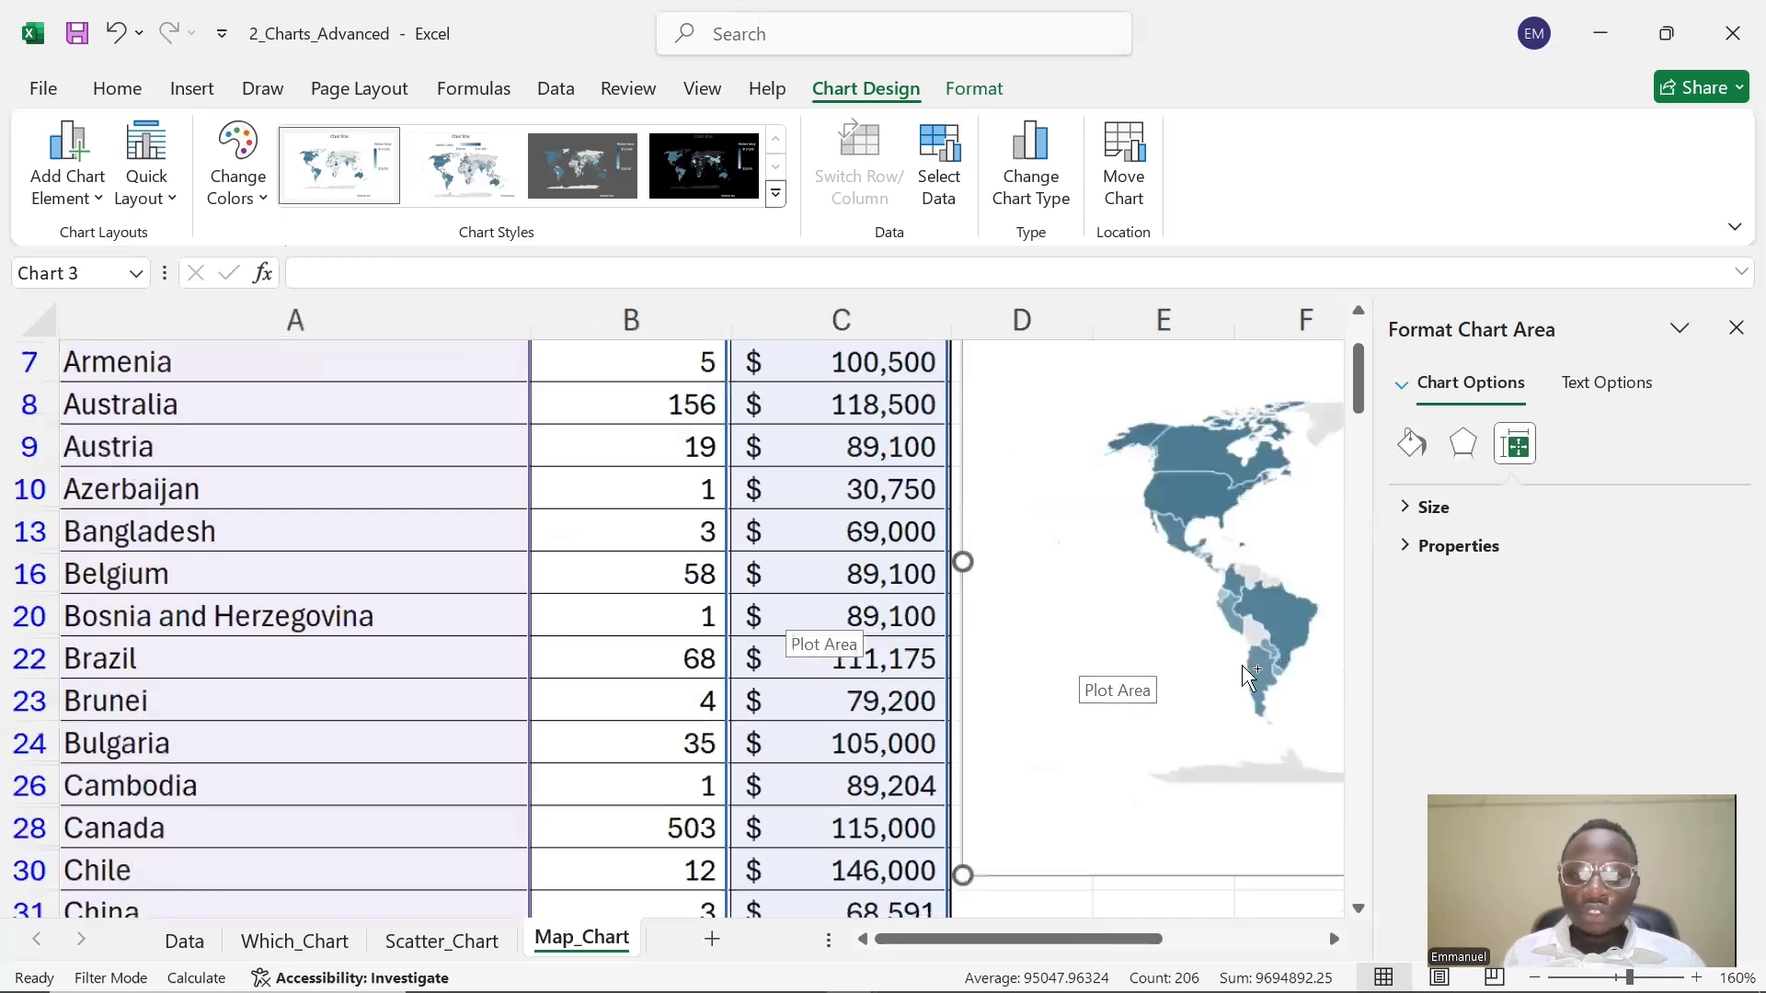
left_click(1110, 658)
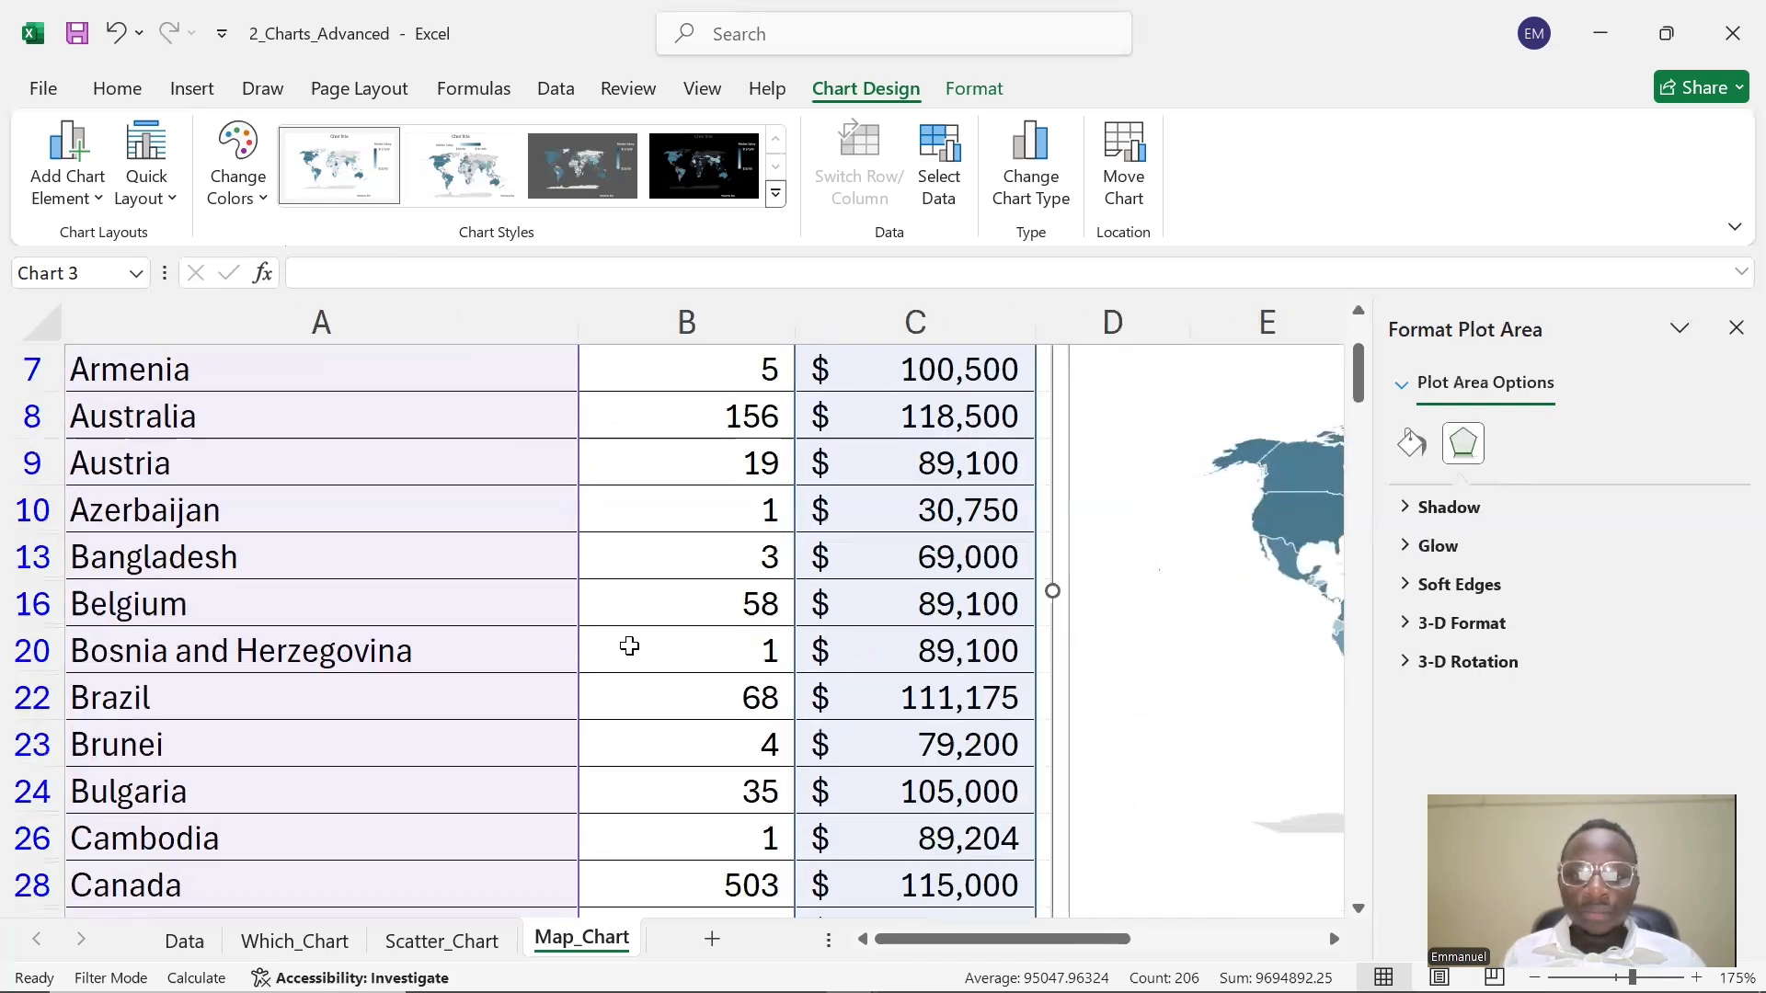
scroll(1192, 633, "down", 3)
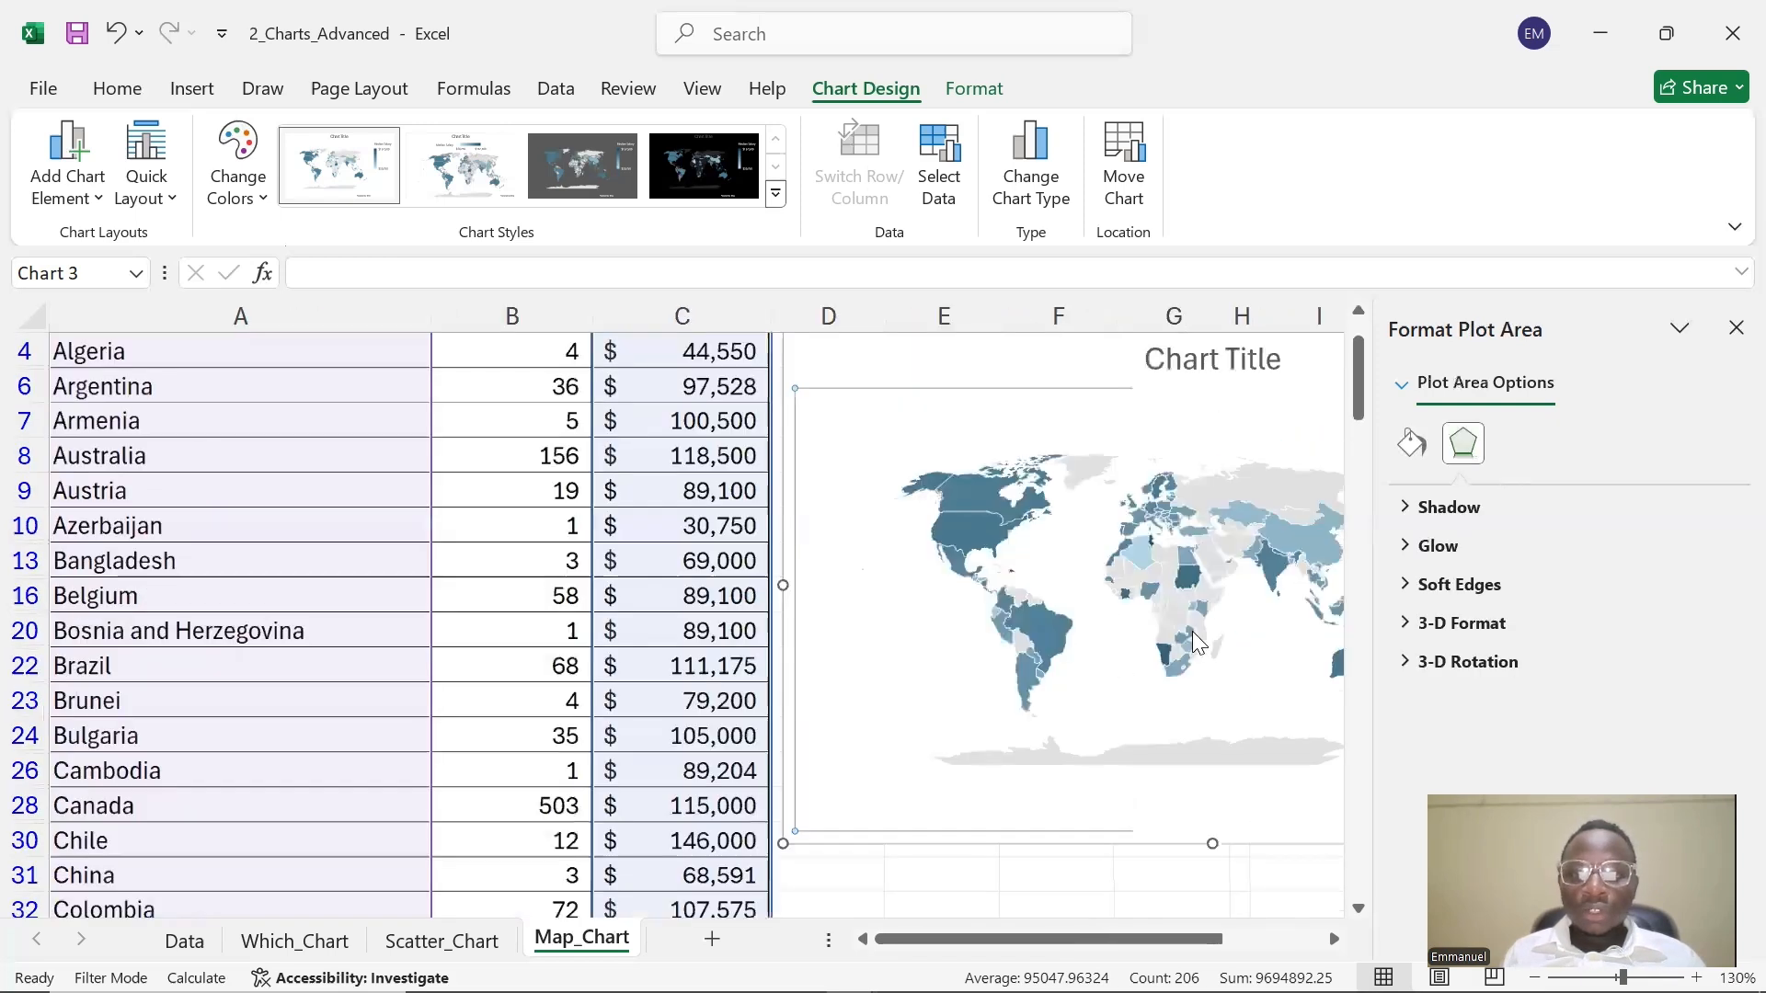
scroll(1240, 646, "down", 2)
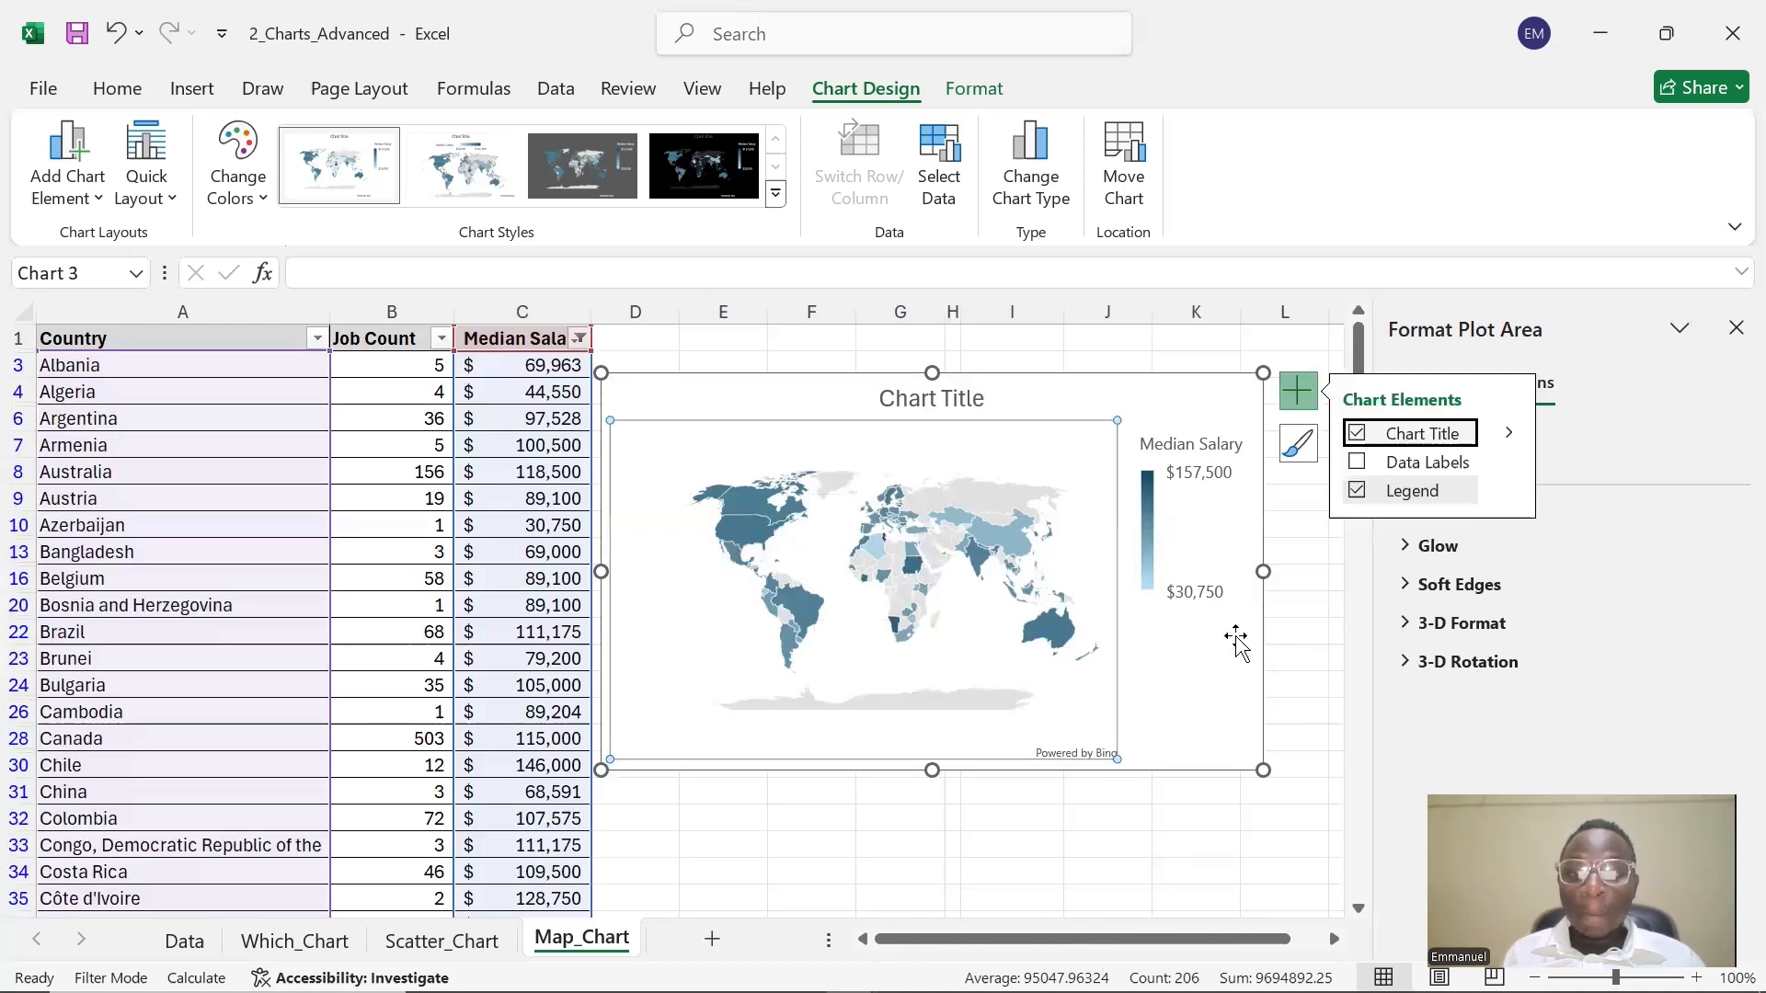
scroll(1238, 648, "up", 3)
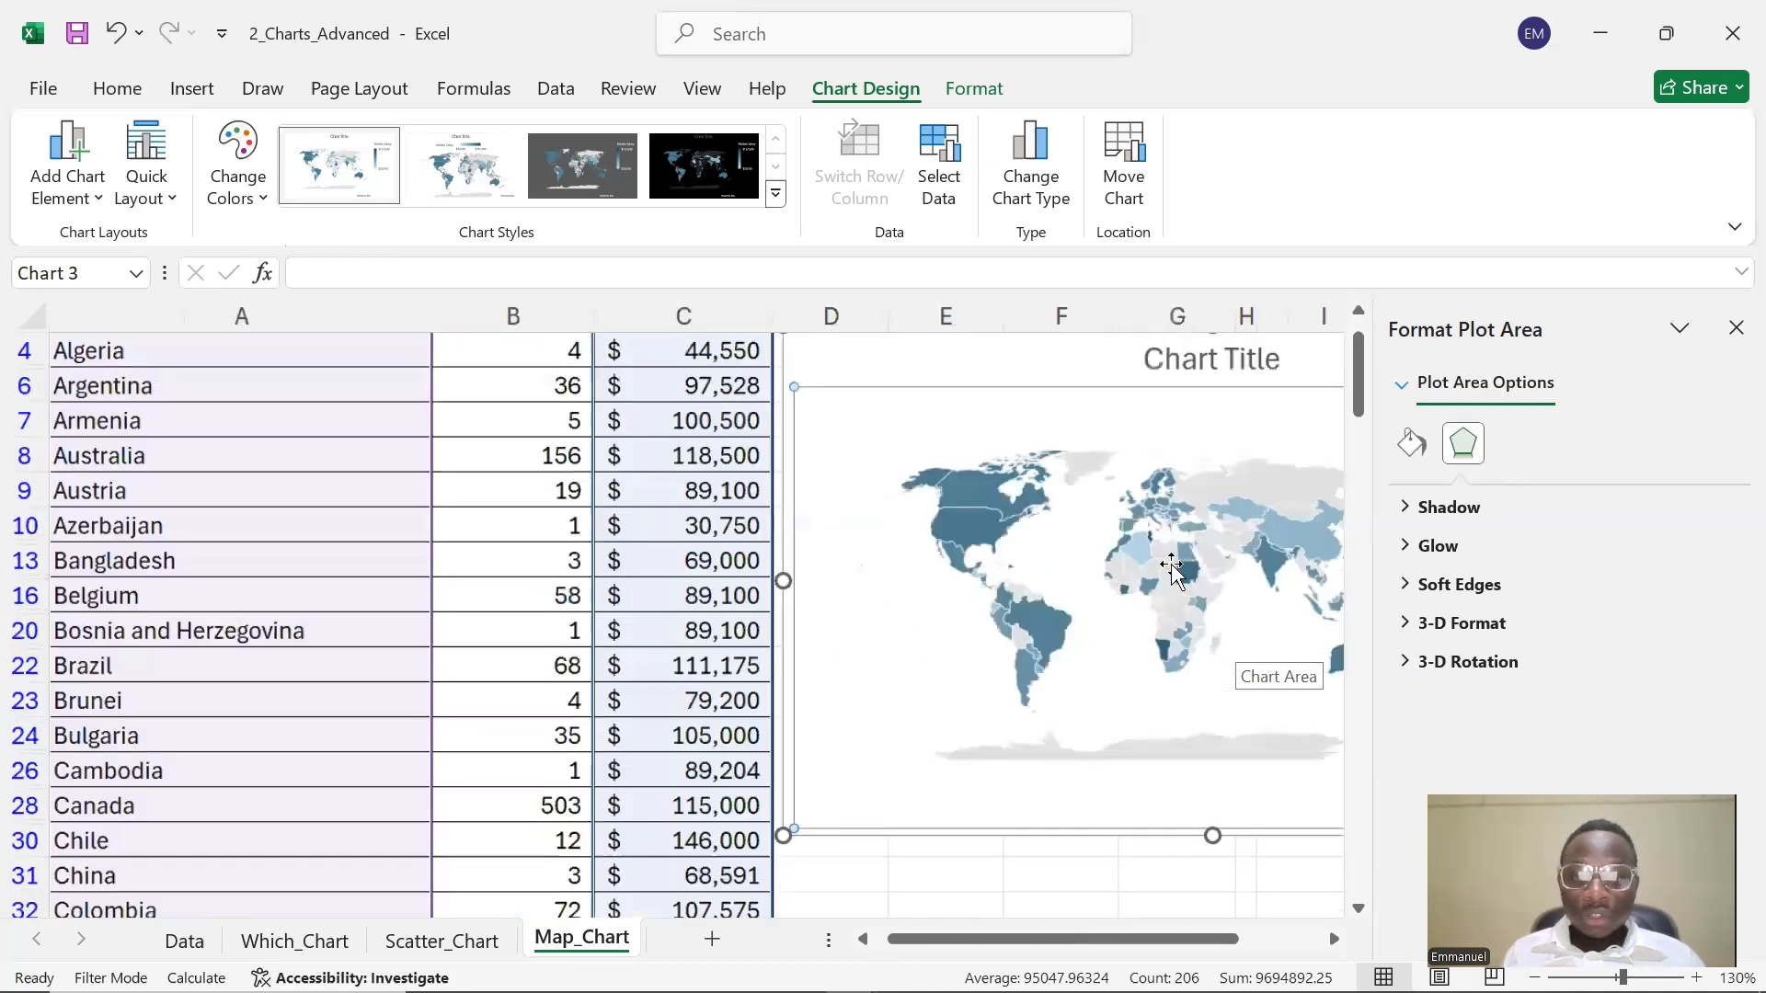
mouse_move(969, 538)
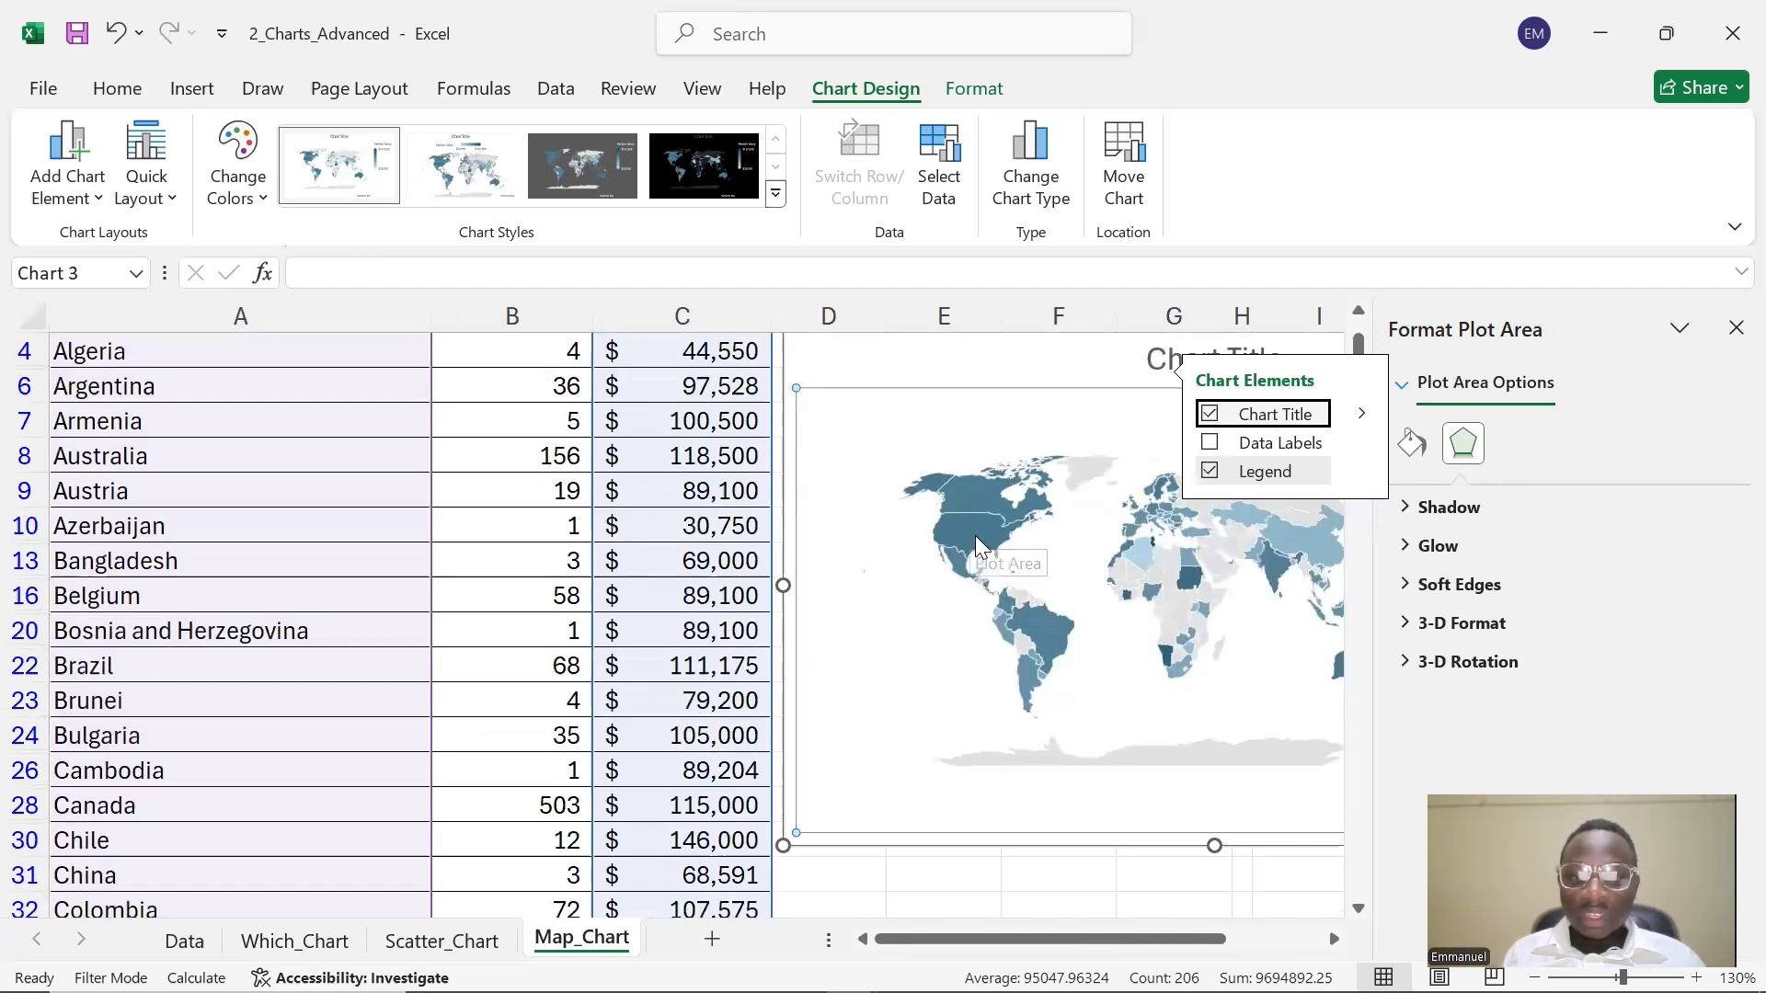
mouse_move(1054, 633)
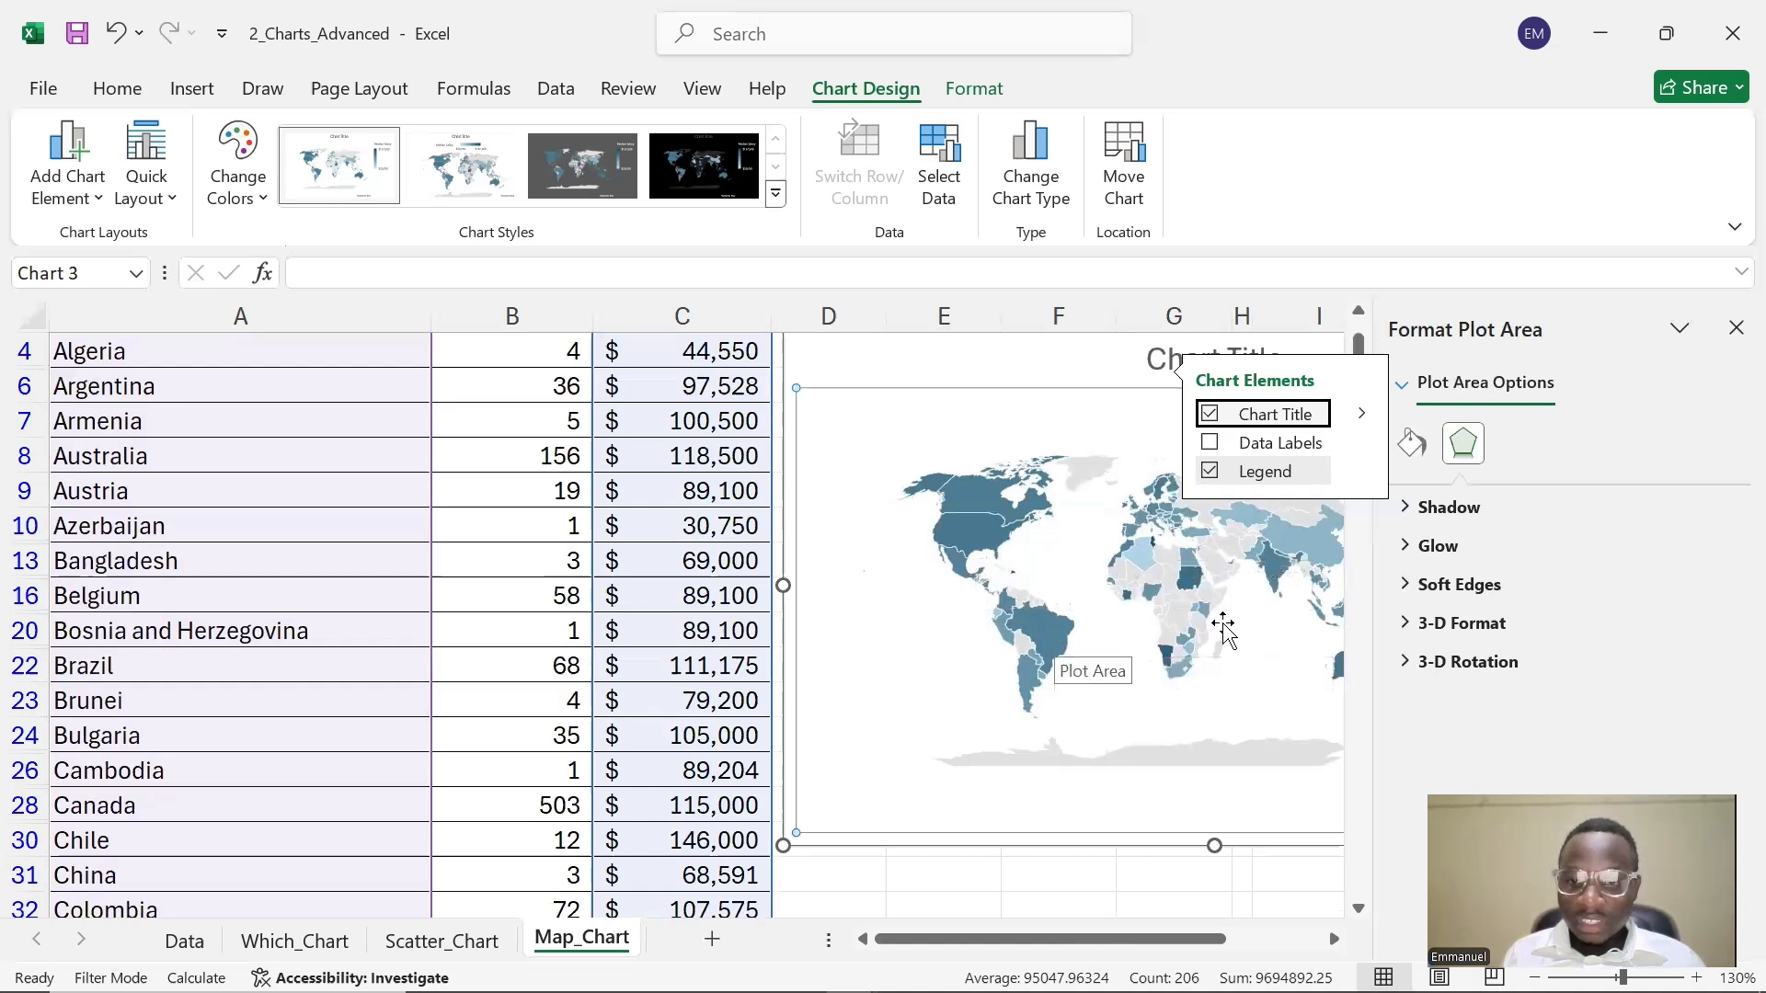
mouse_move(1206, 621)
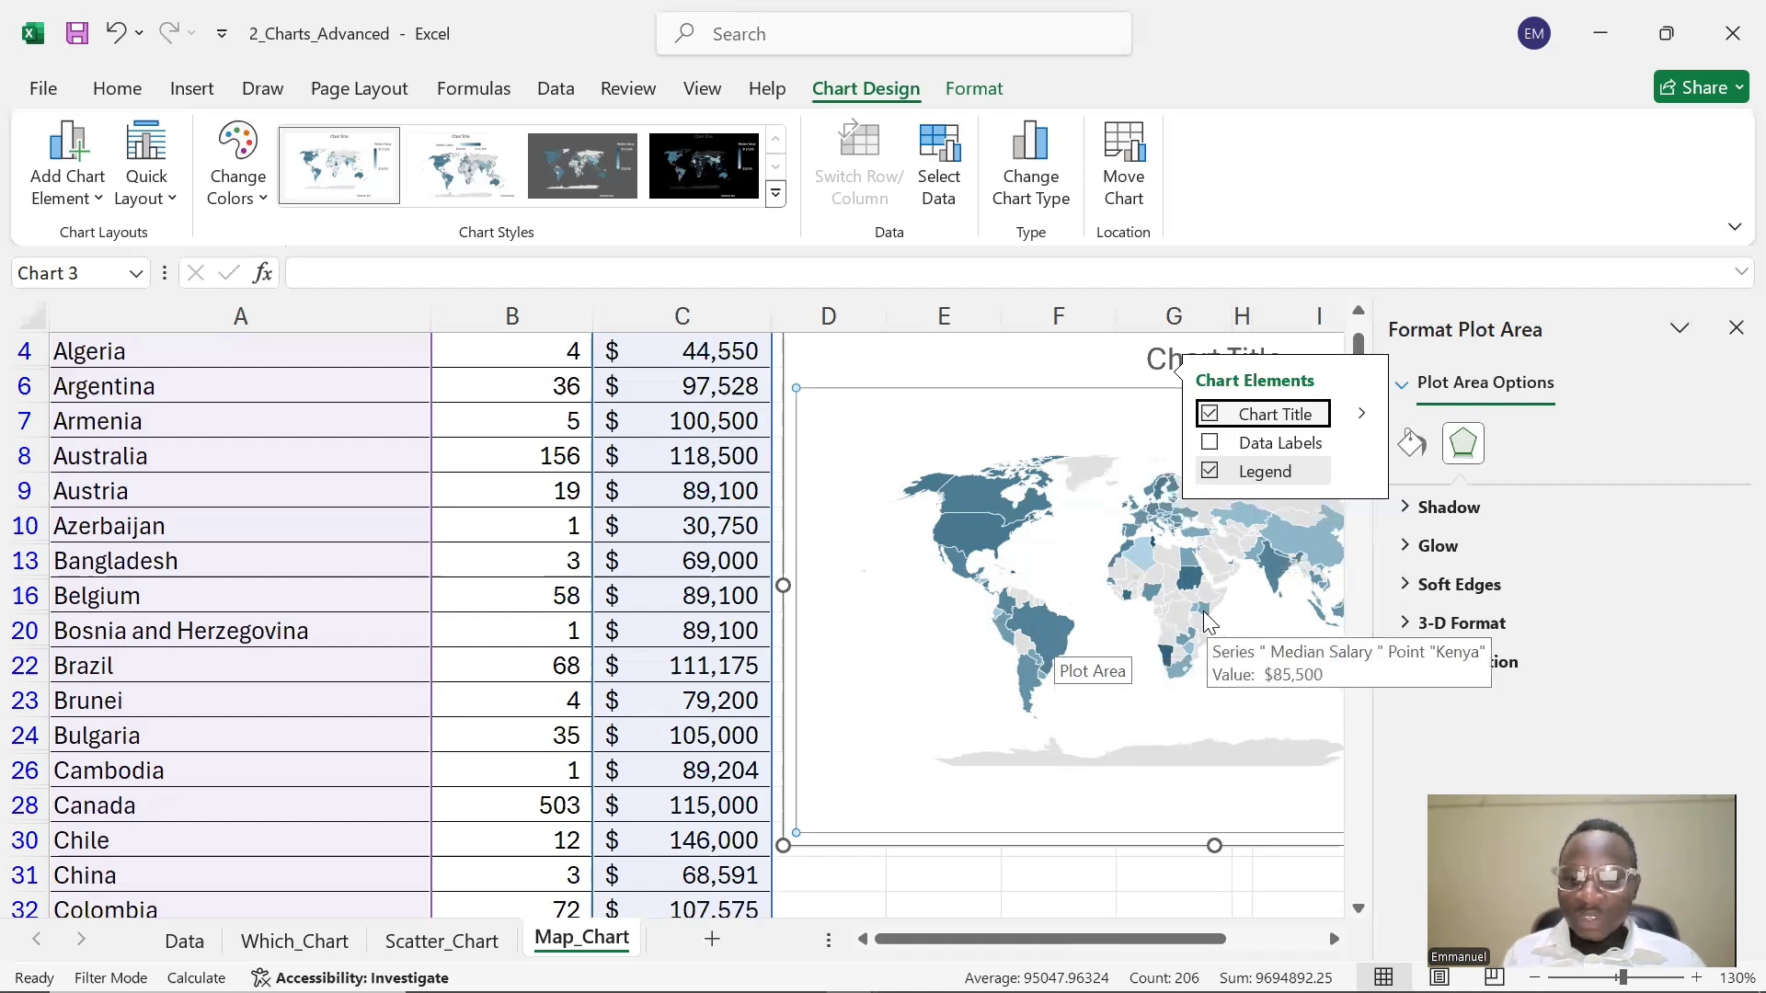
mouse_move(1191, 585)
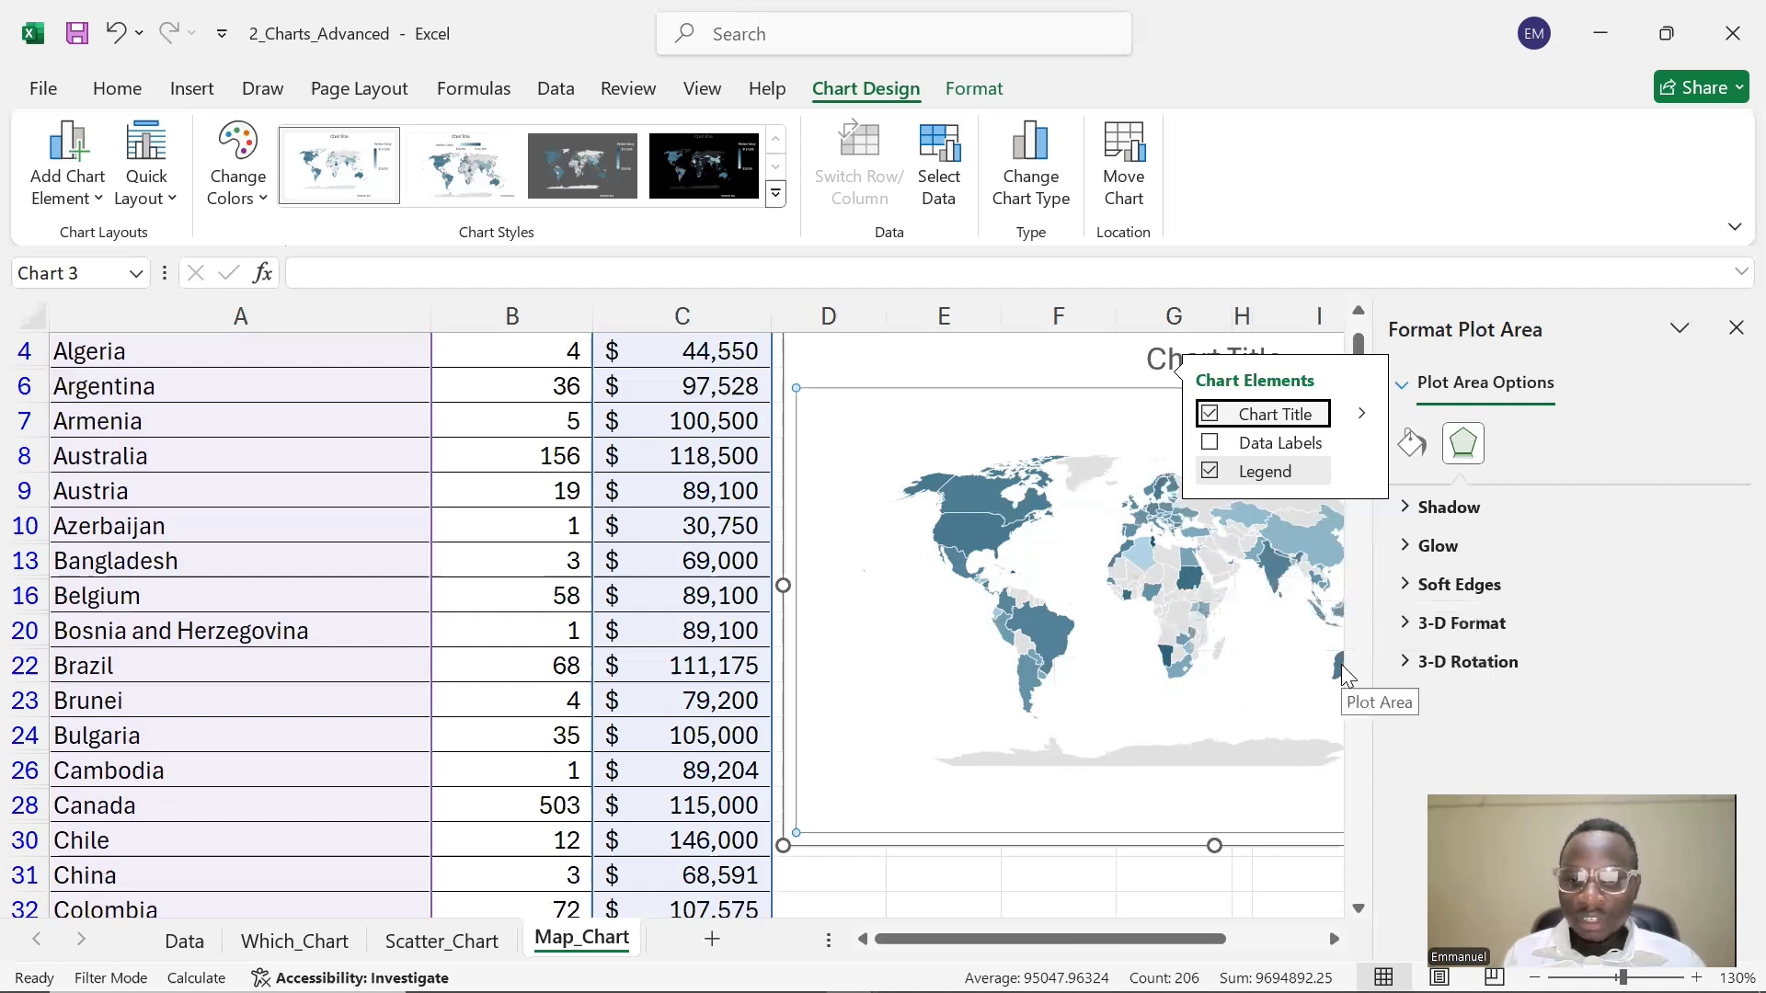
mouse_move(1341, 666)
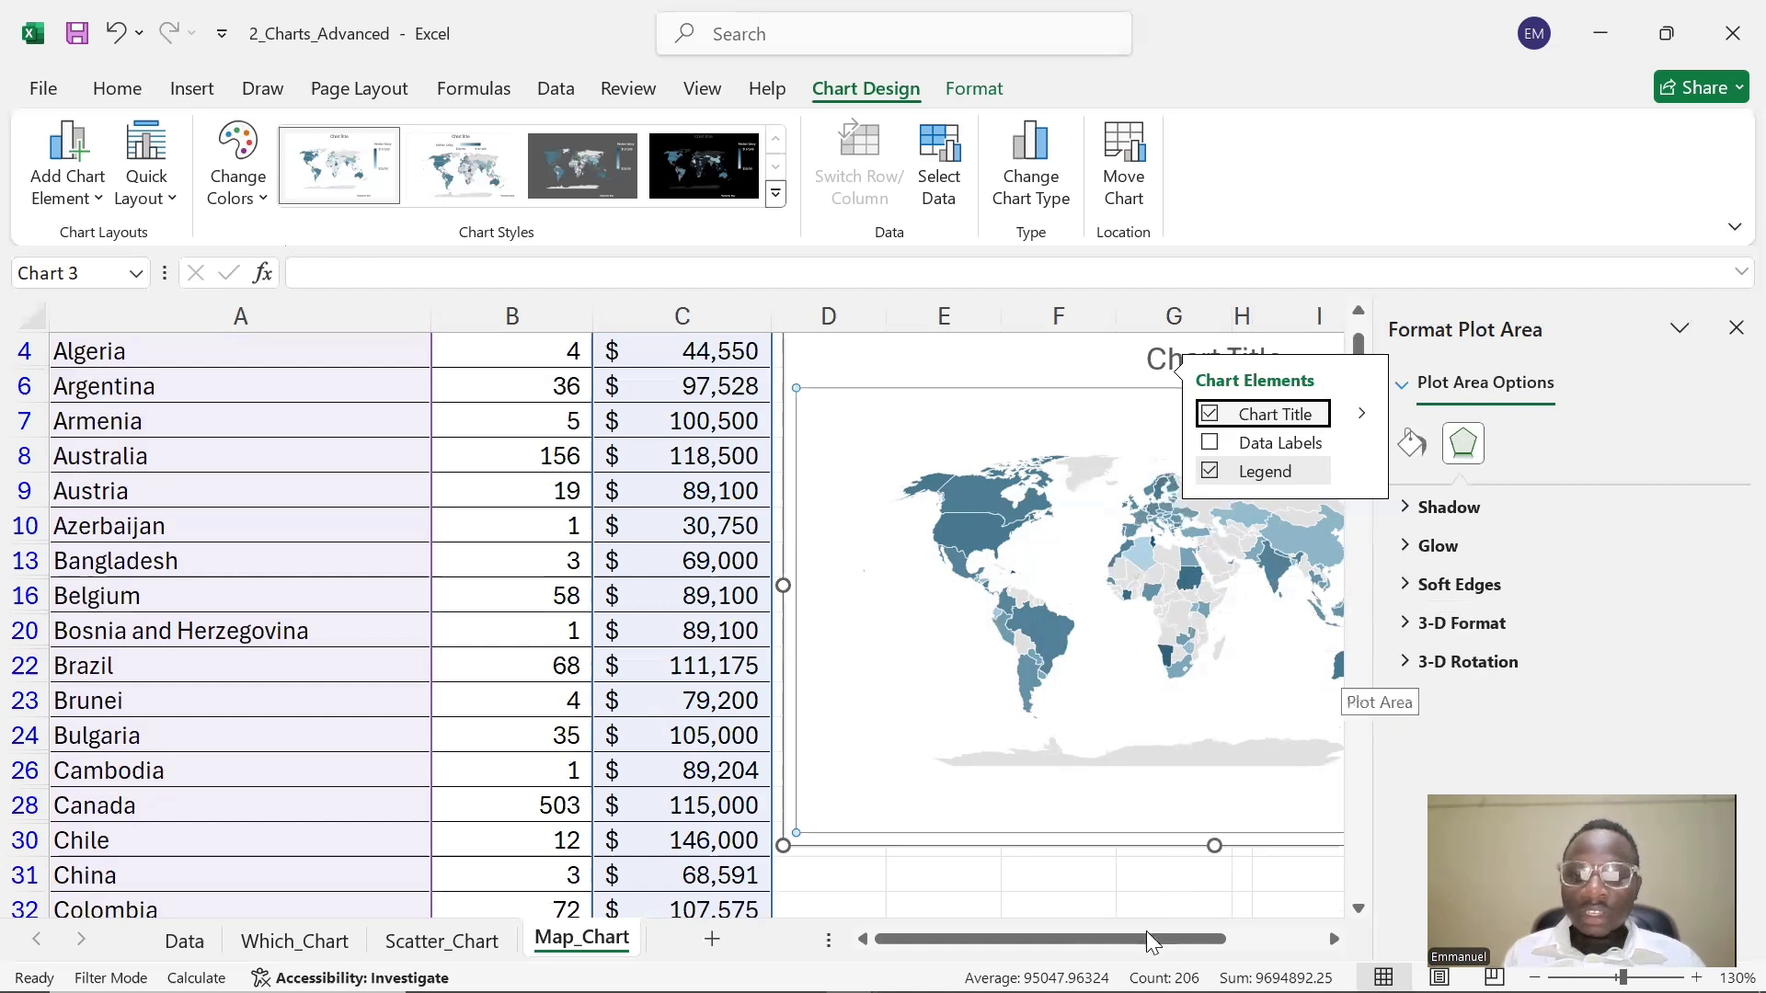
left_click_drag(1146, 938, 1232, 938)
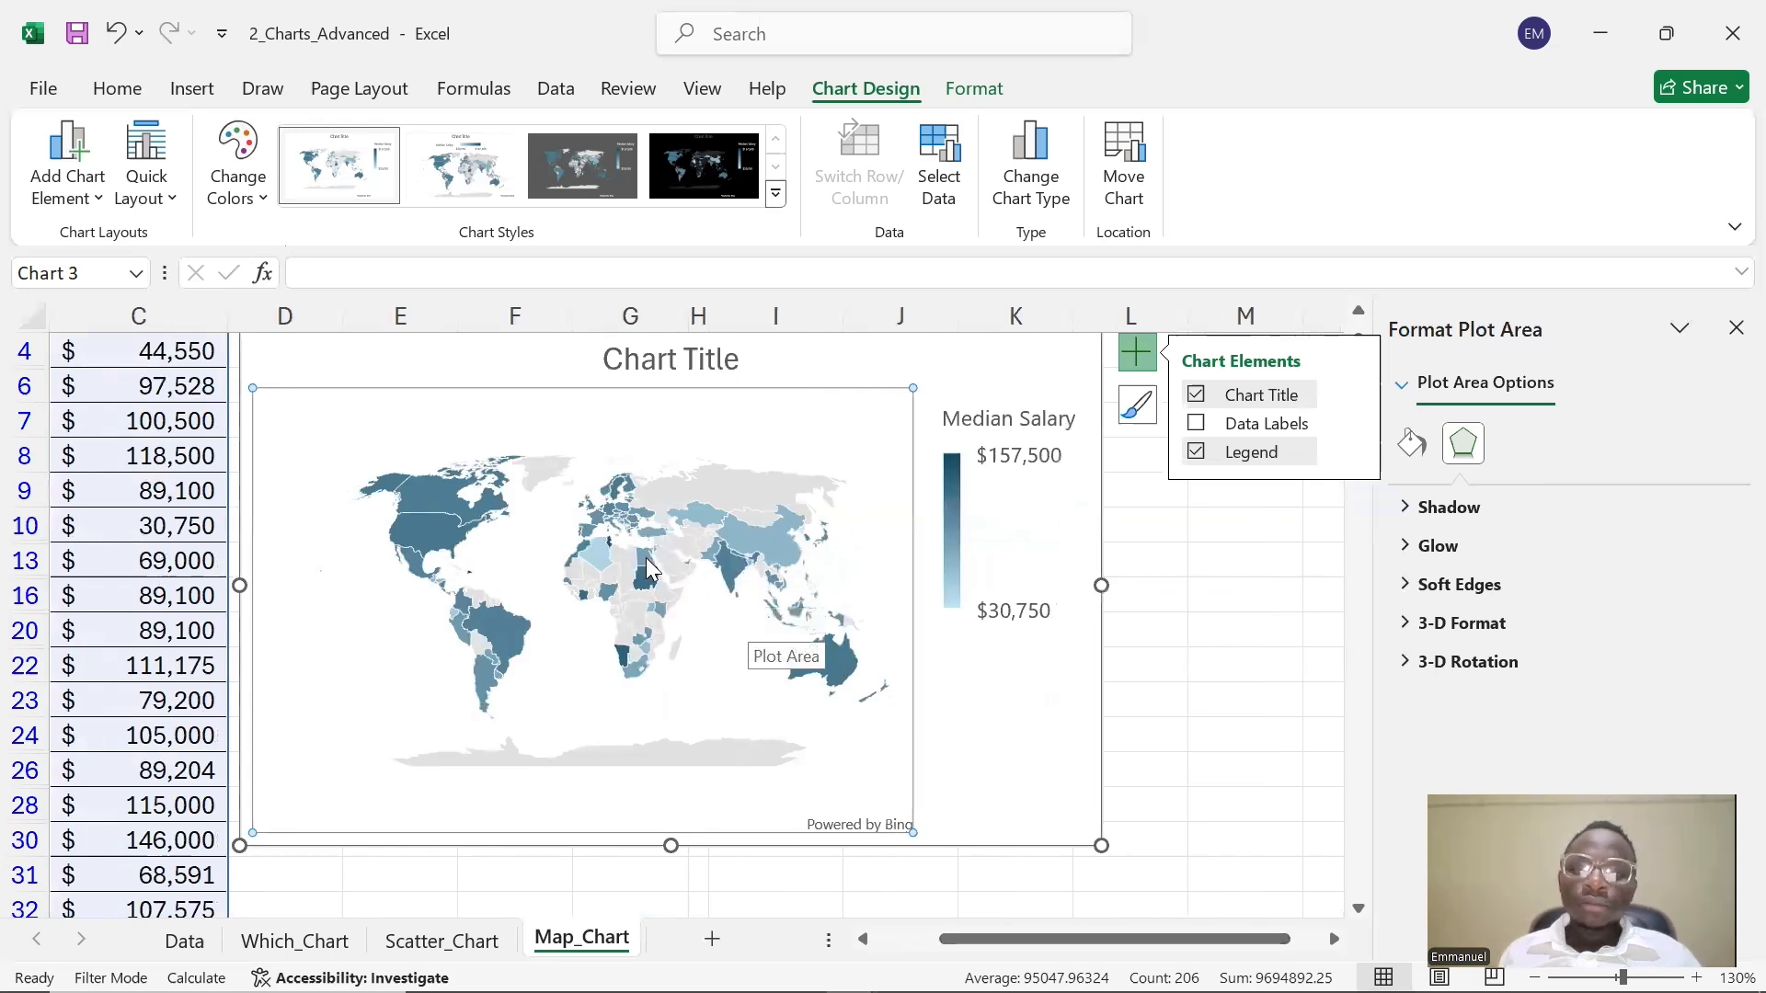
mouse_move(647, 565)
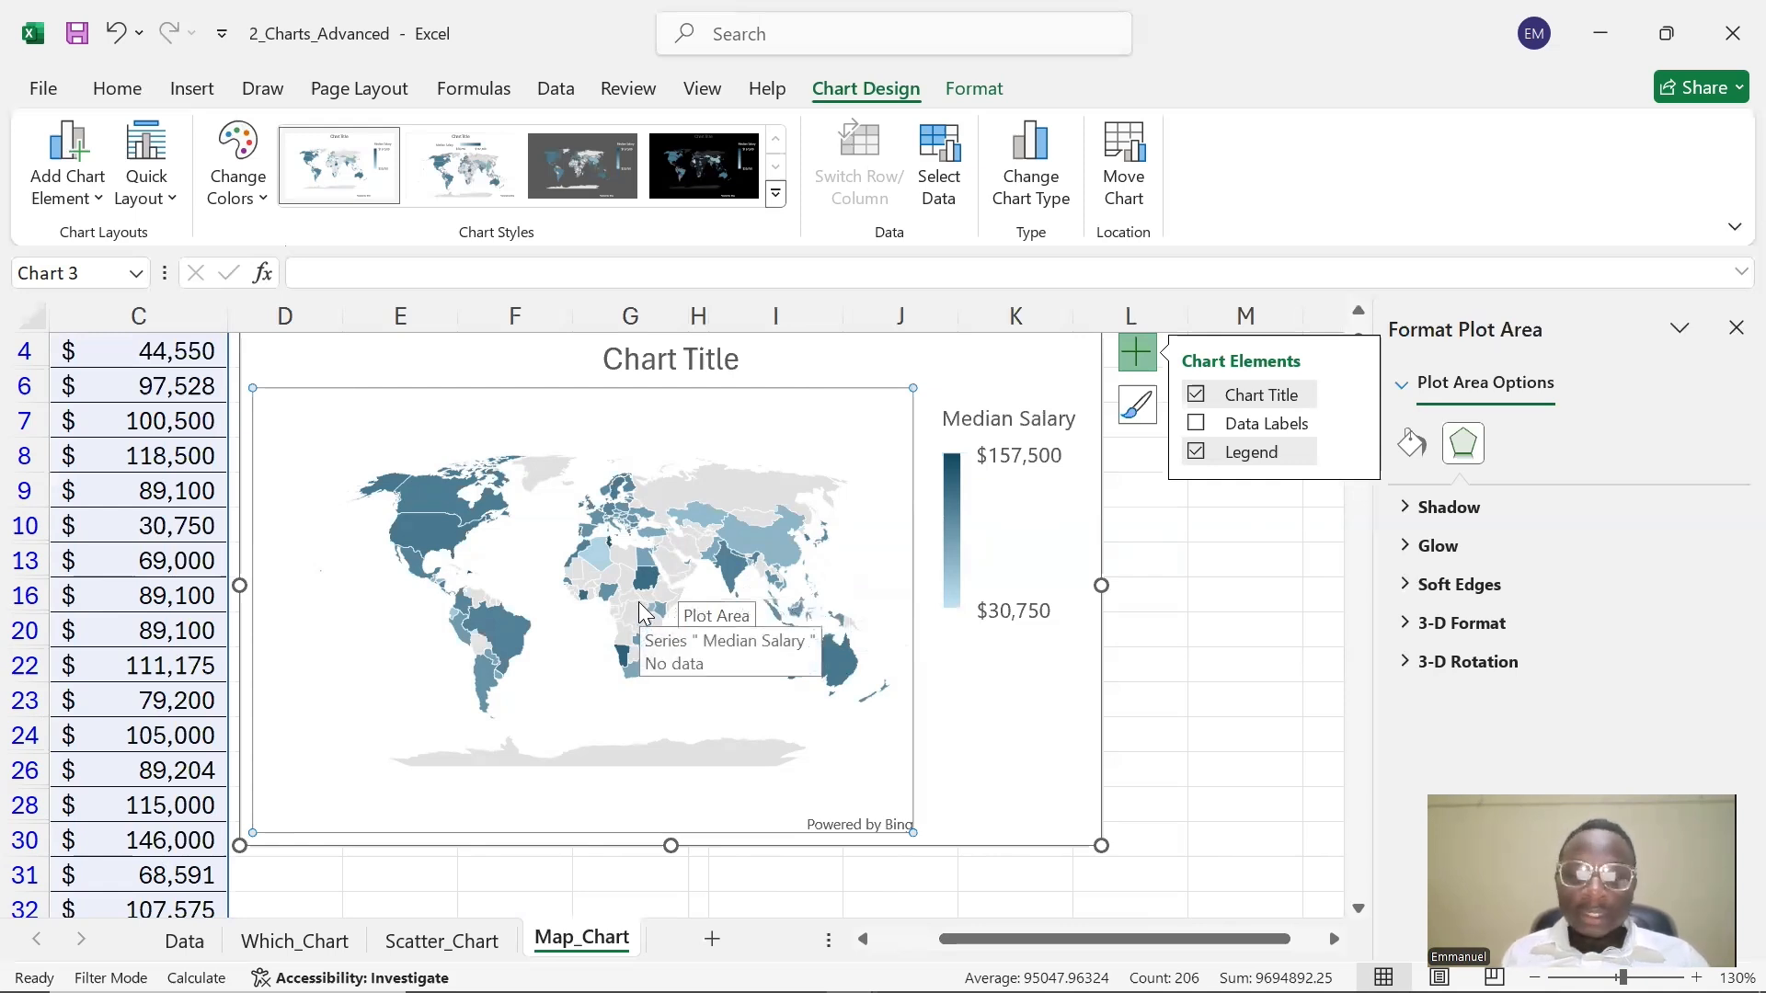
- Inspect the Median Salary, Job Count and Country entries for Albania in row 3, and check Canada's value on the map
left_click_drag(1017, 934, 954, 934)
scroll(688, 609, "up", 1)
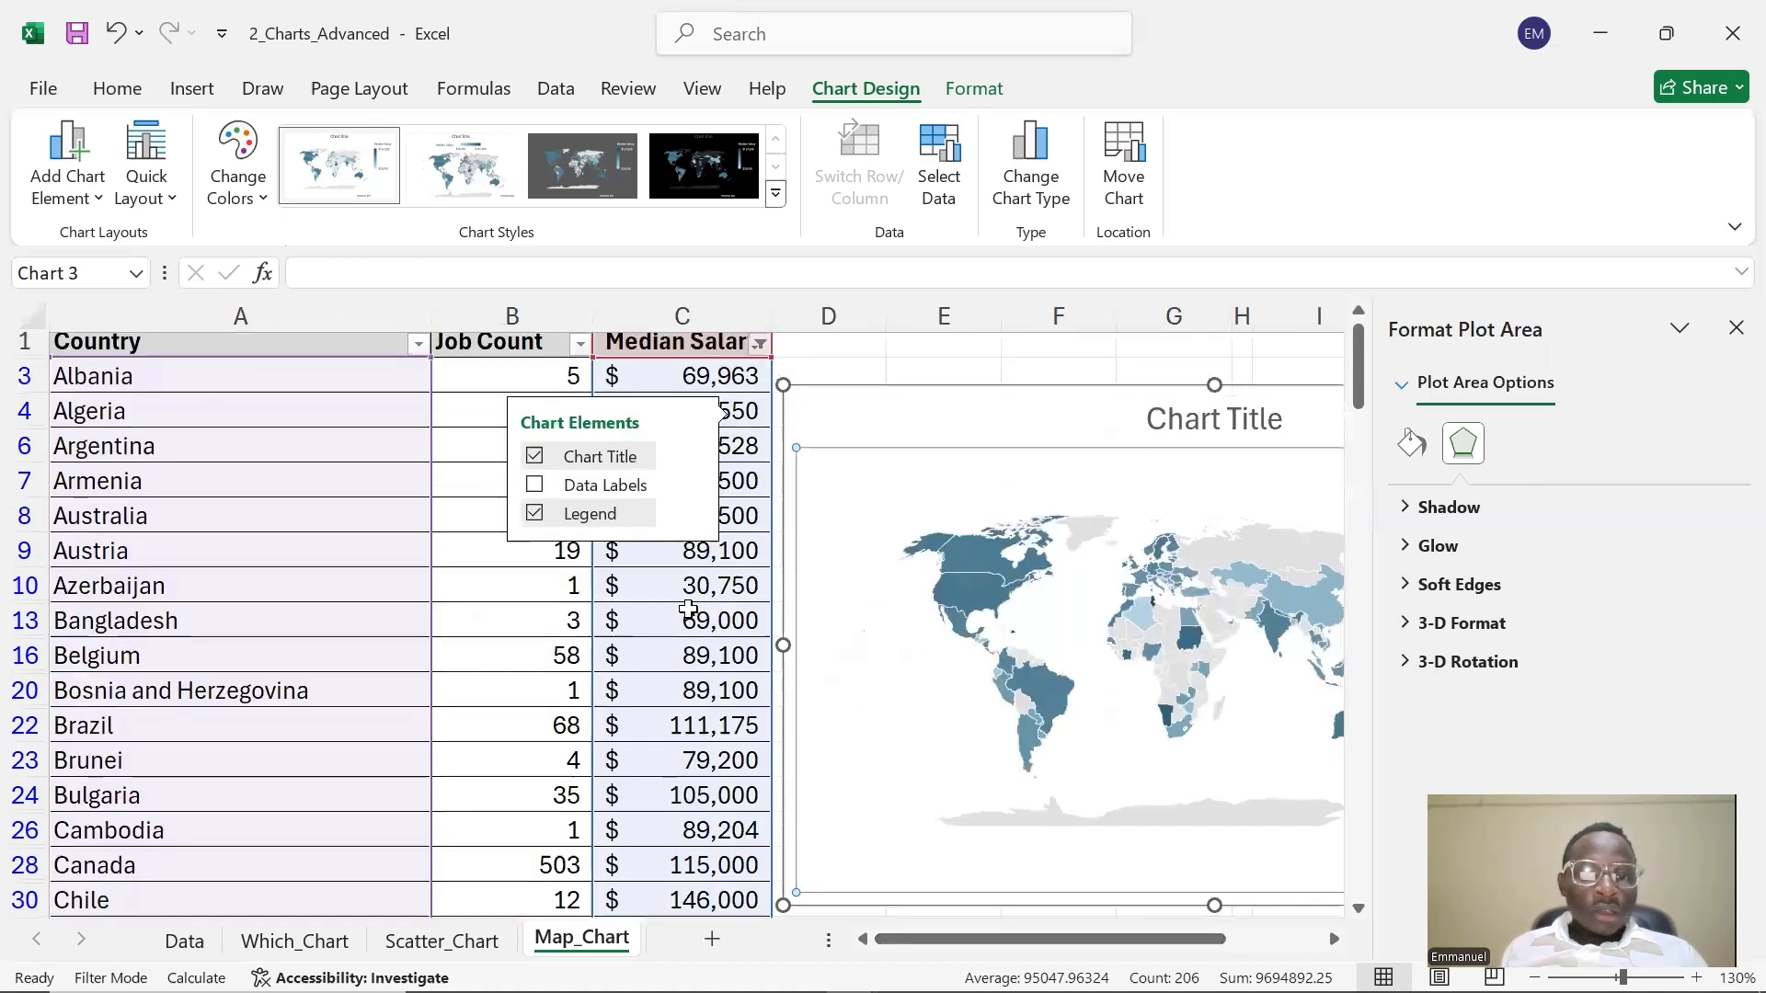
left_click(644, 391)
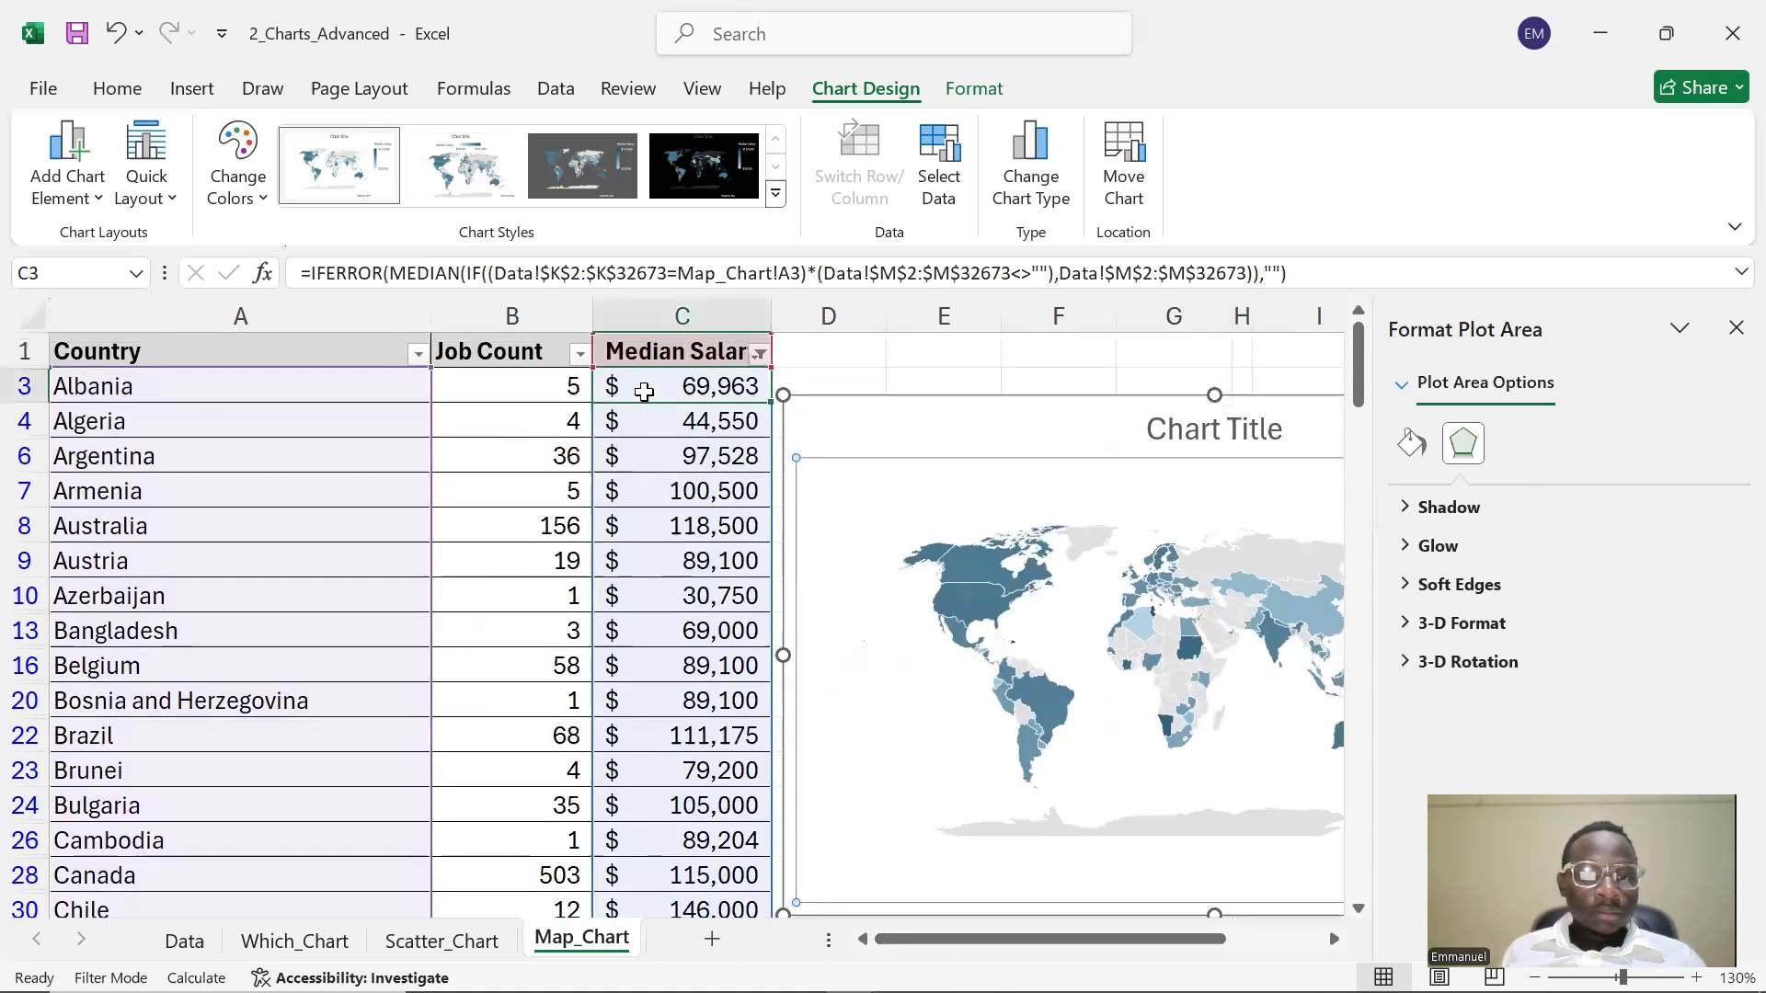
left_click(575, 392)
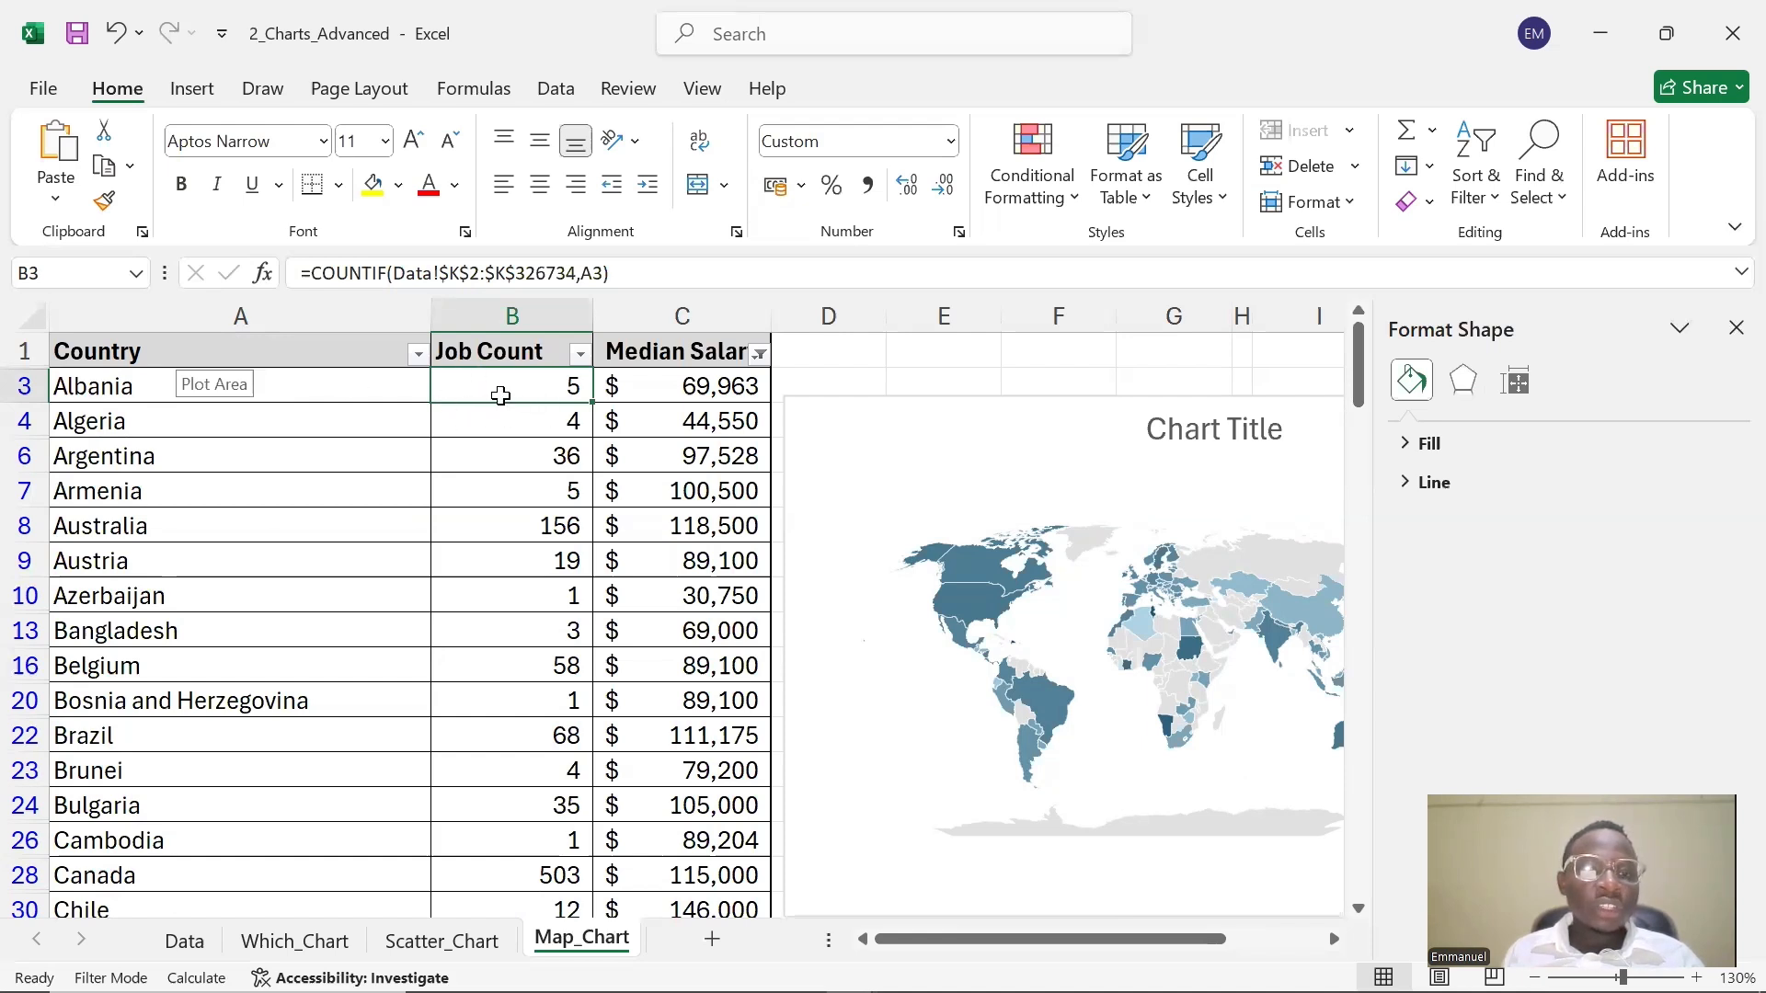
left_click(238, 401)
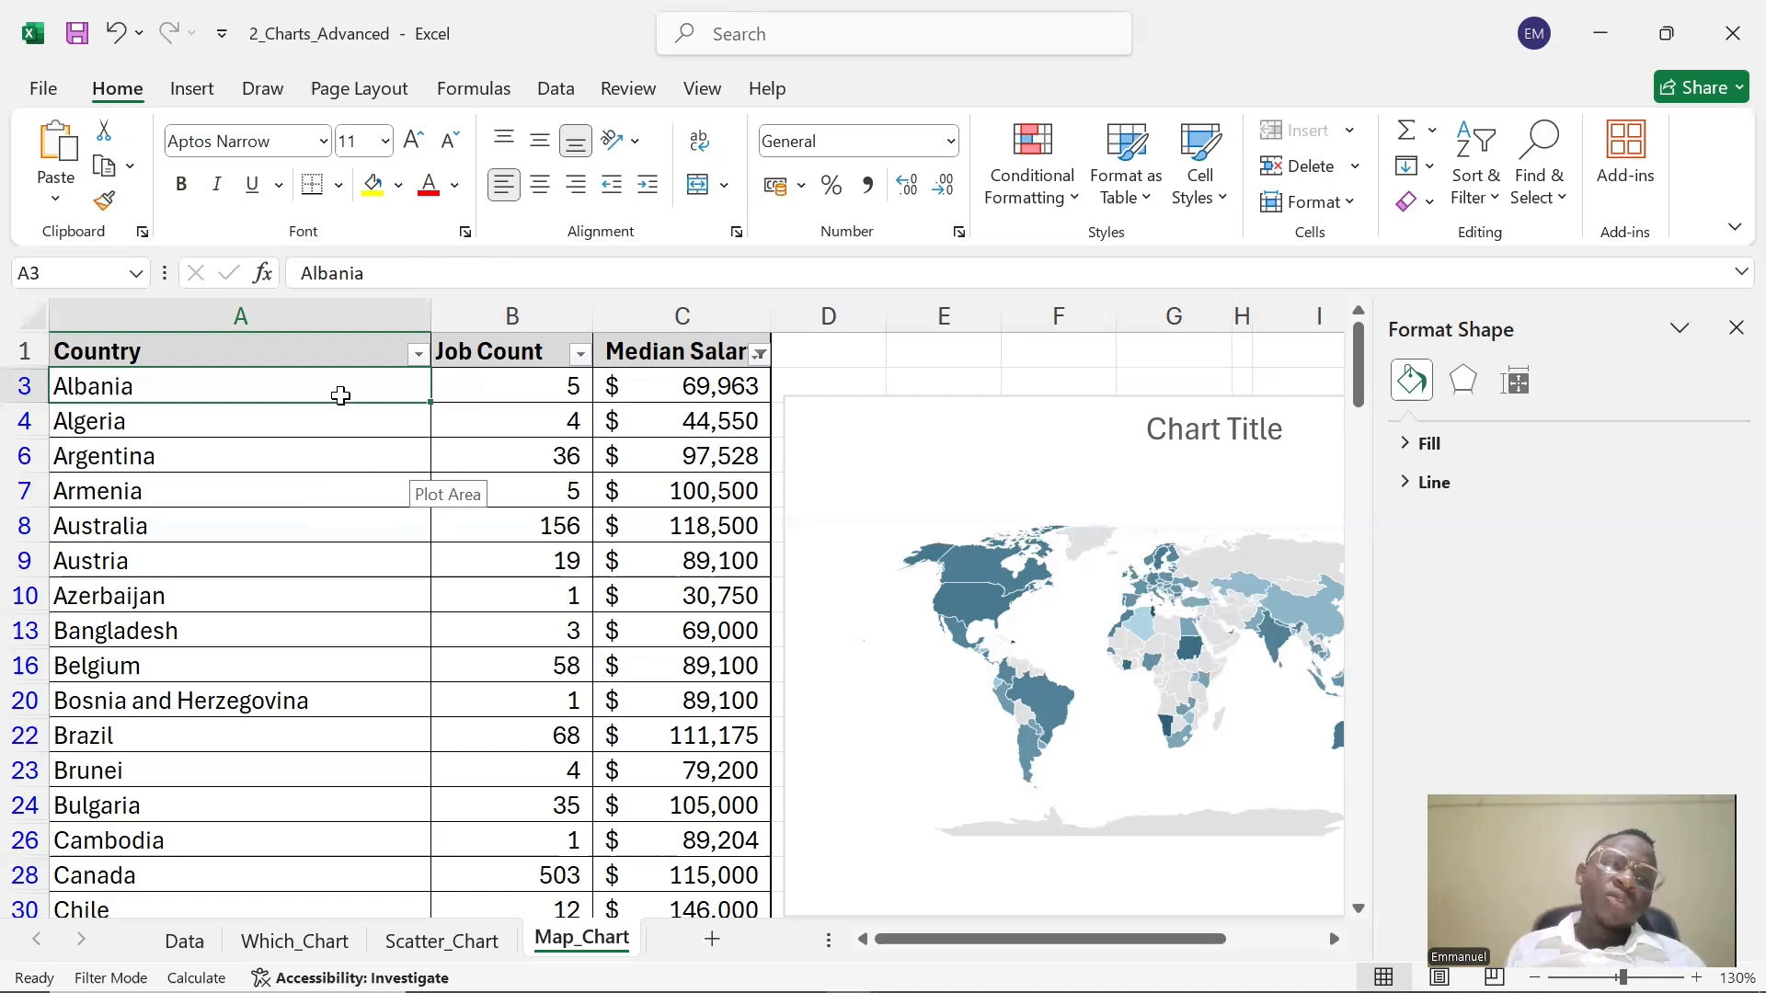
left_click(366, 350)
left_click_drag(366, 351, 391, 421)
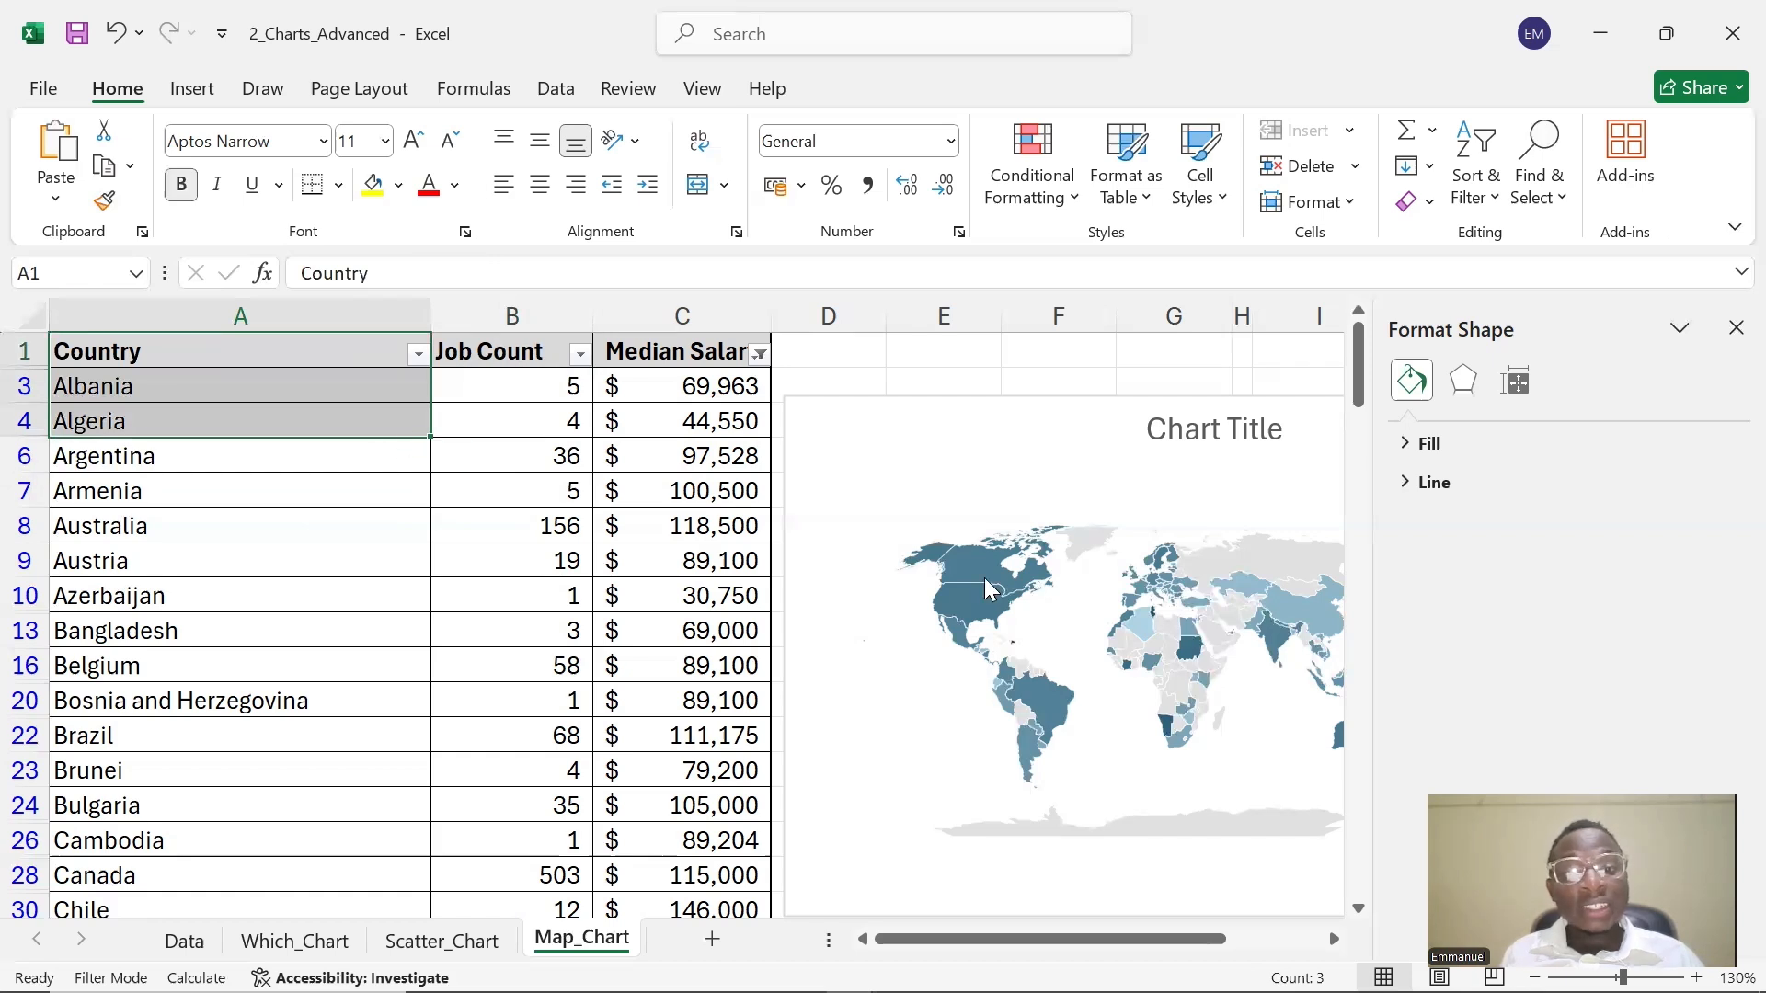
mouse_move(984, 579)
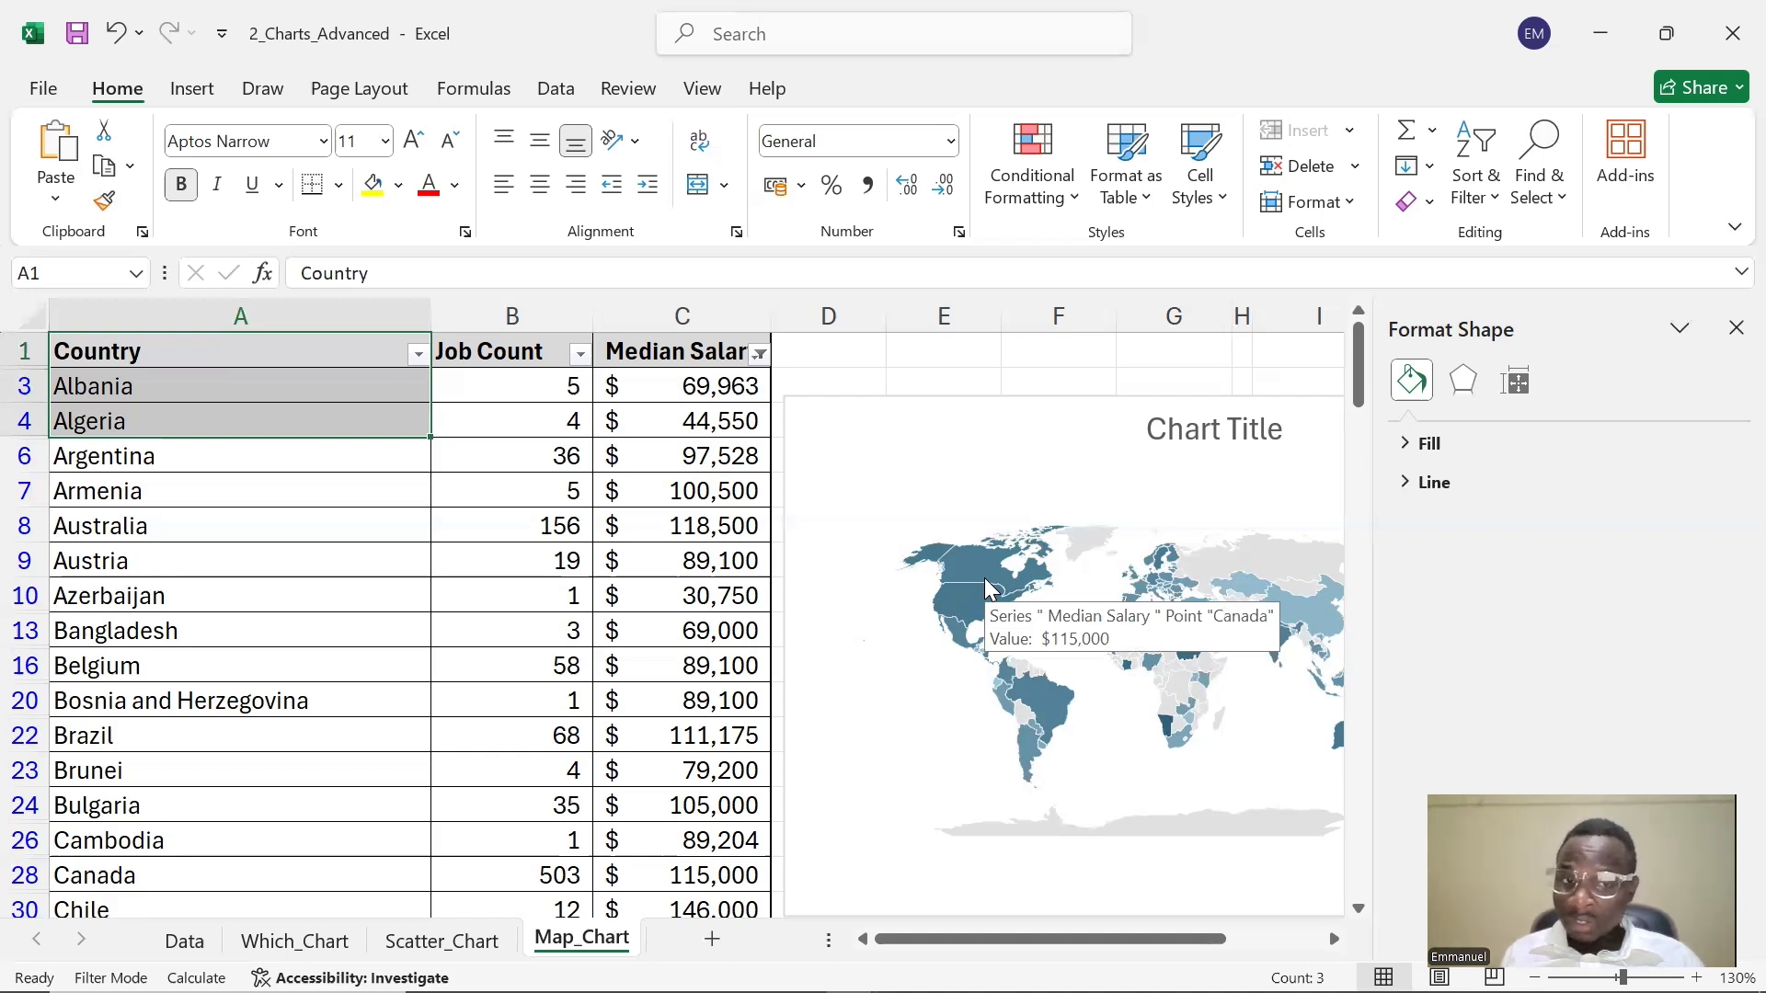
- Insert a pie chart of job counts by country using the full Country and Job Count columns
left_click_drag(198, 345, 527, 349)
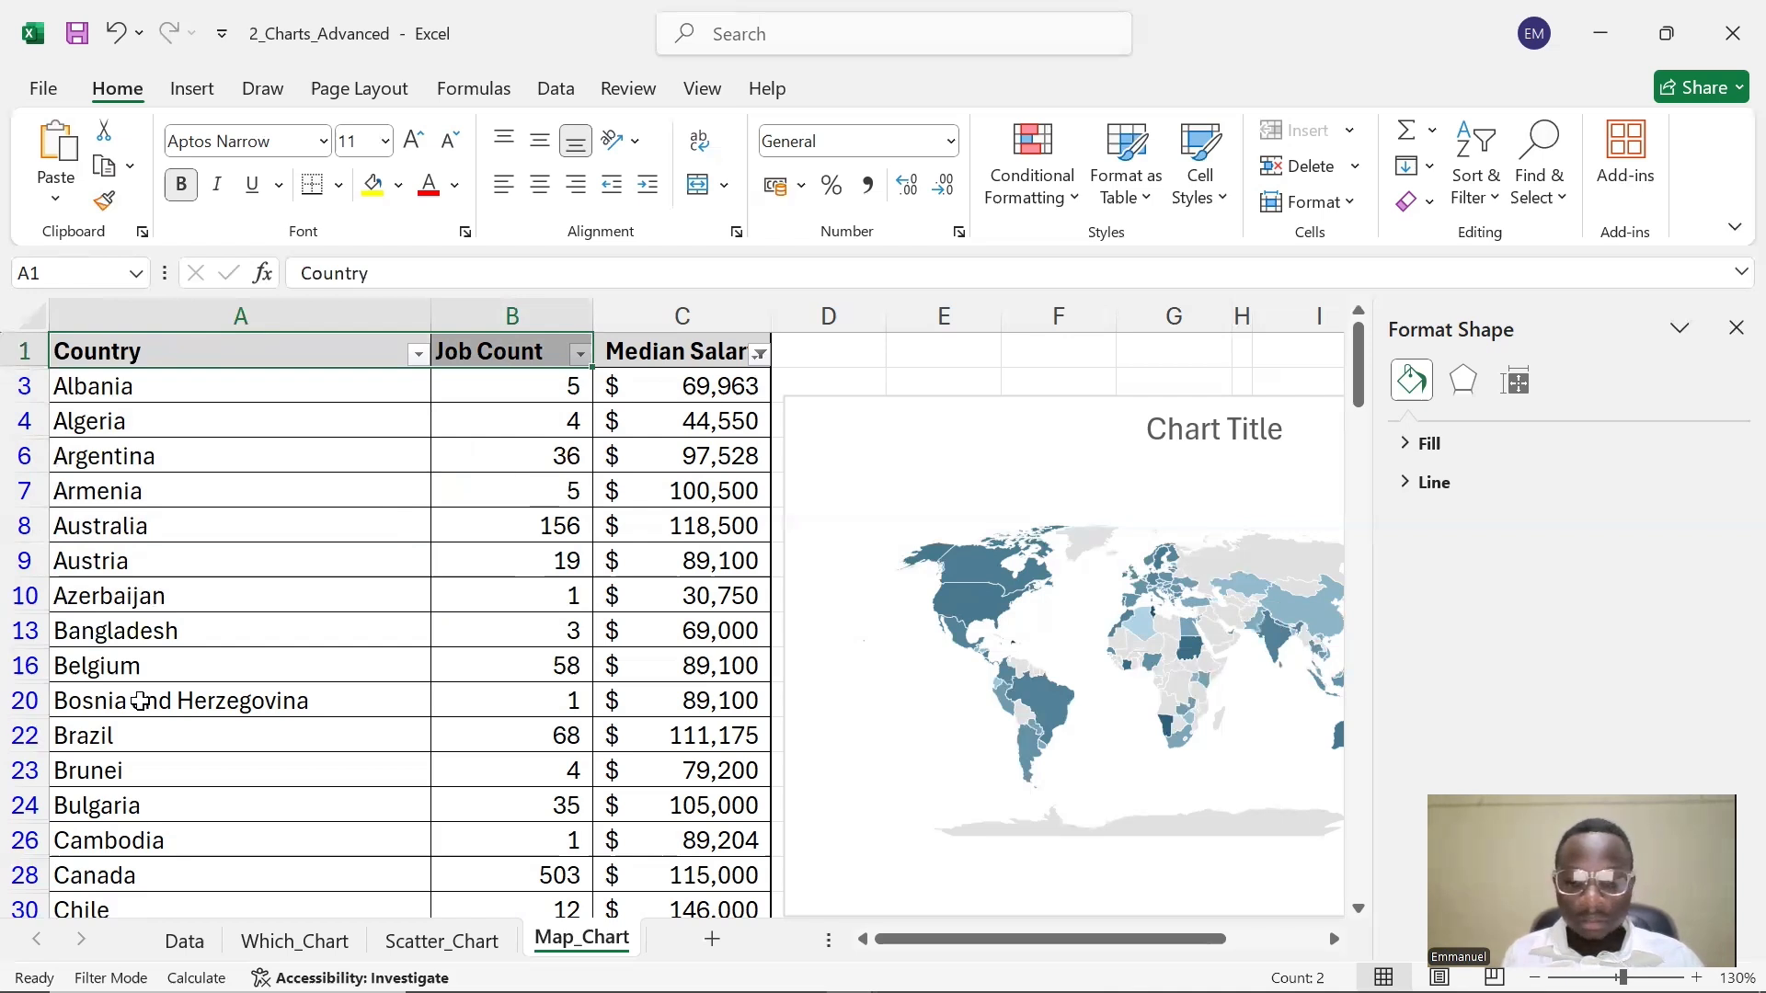
key("ctrl+shift+Down")
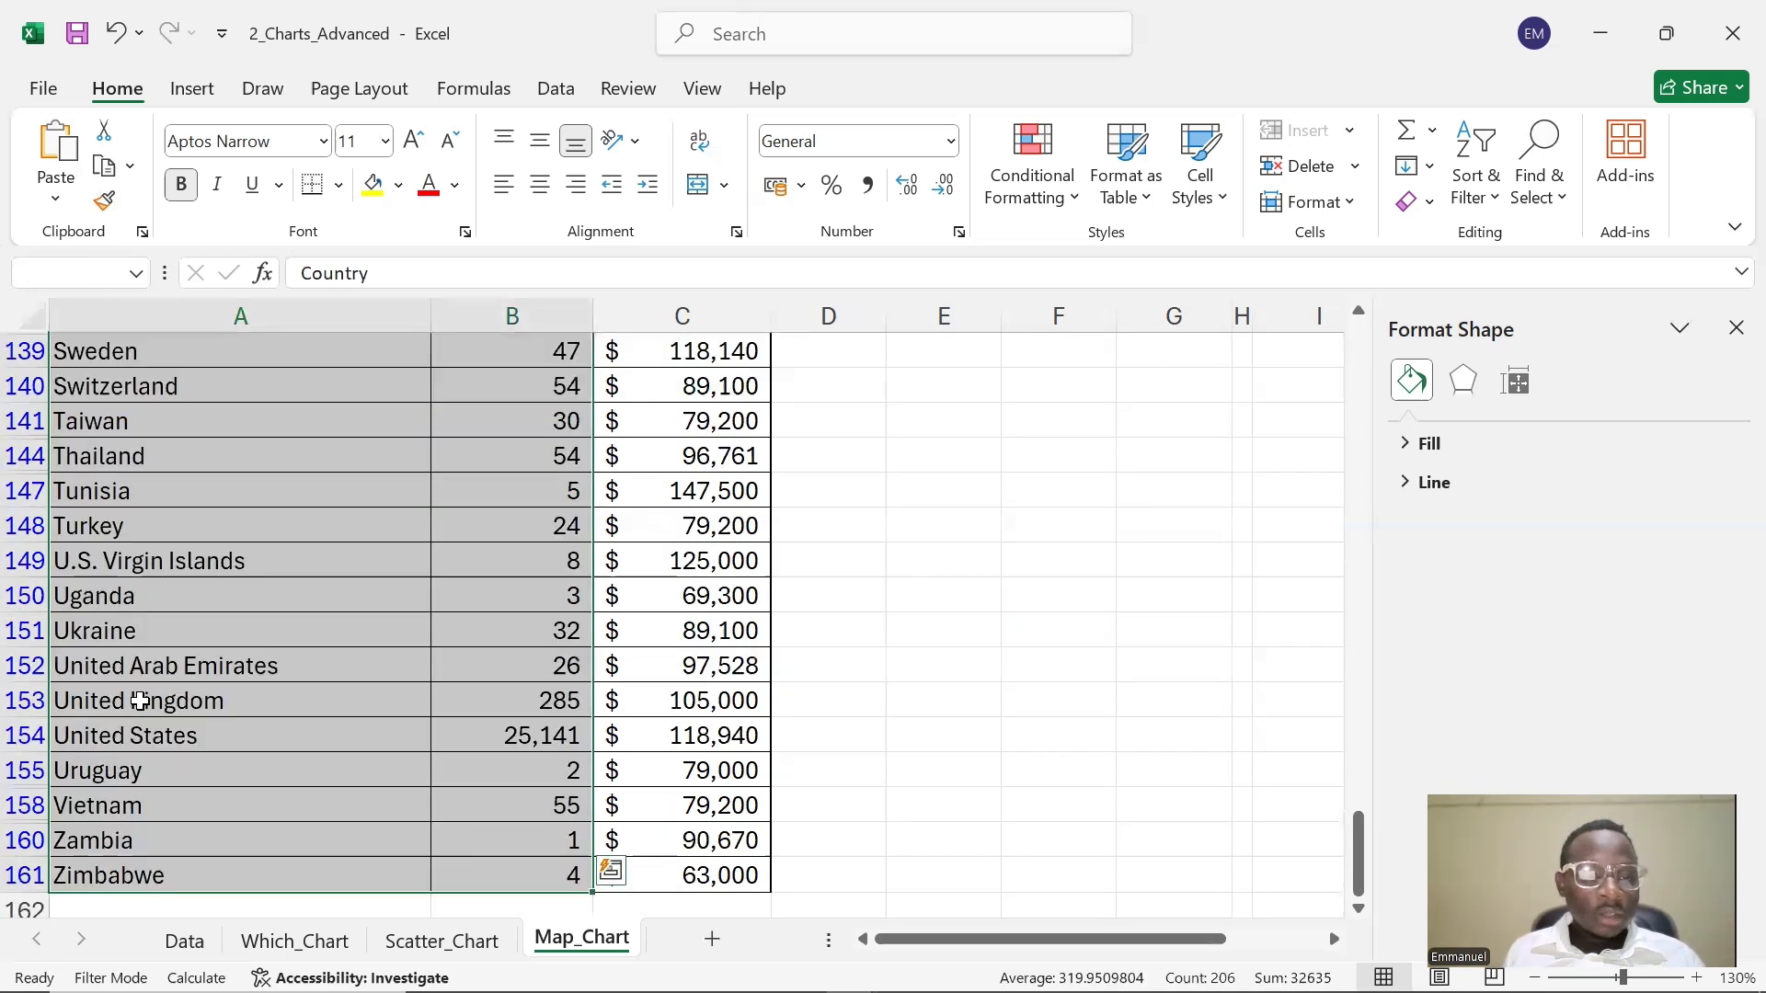
scroll(290, 653, "up", 15)
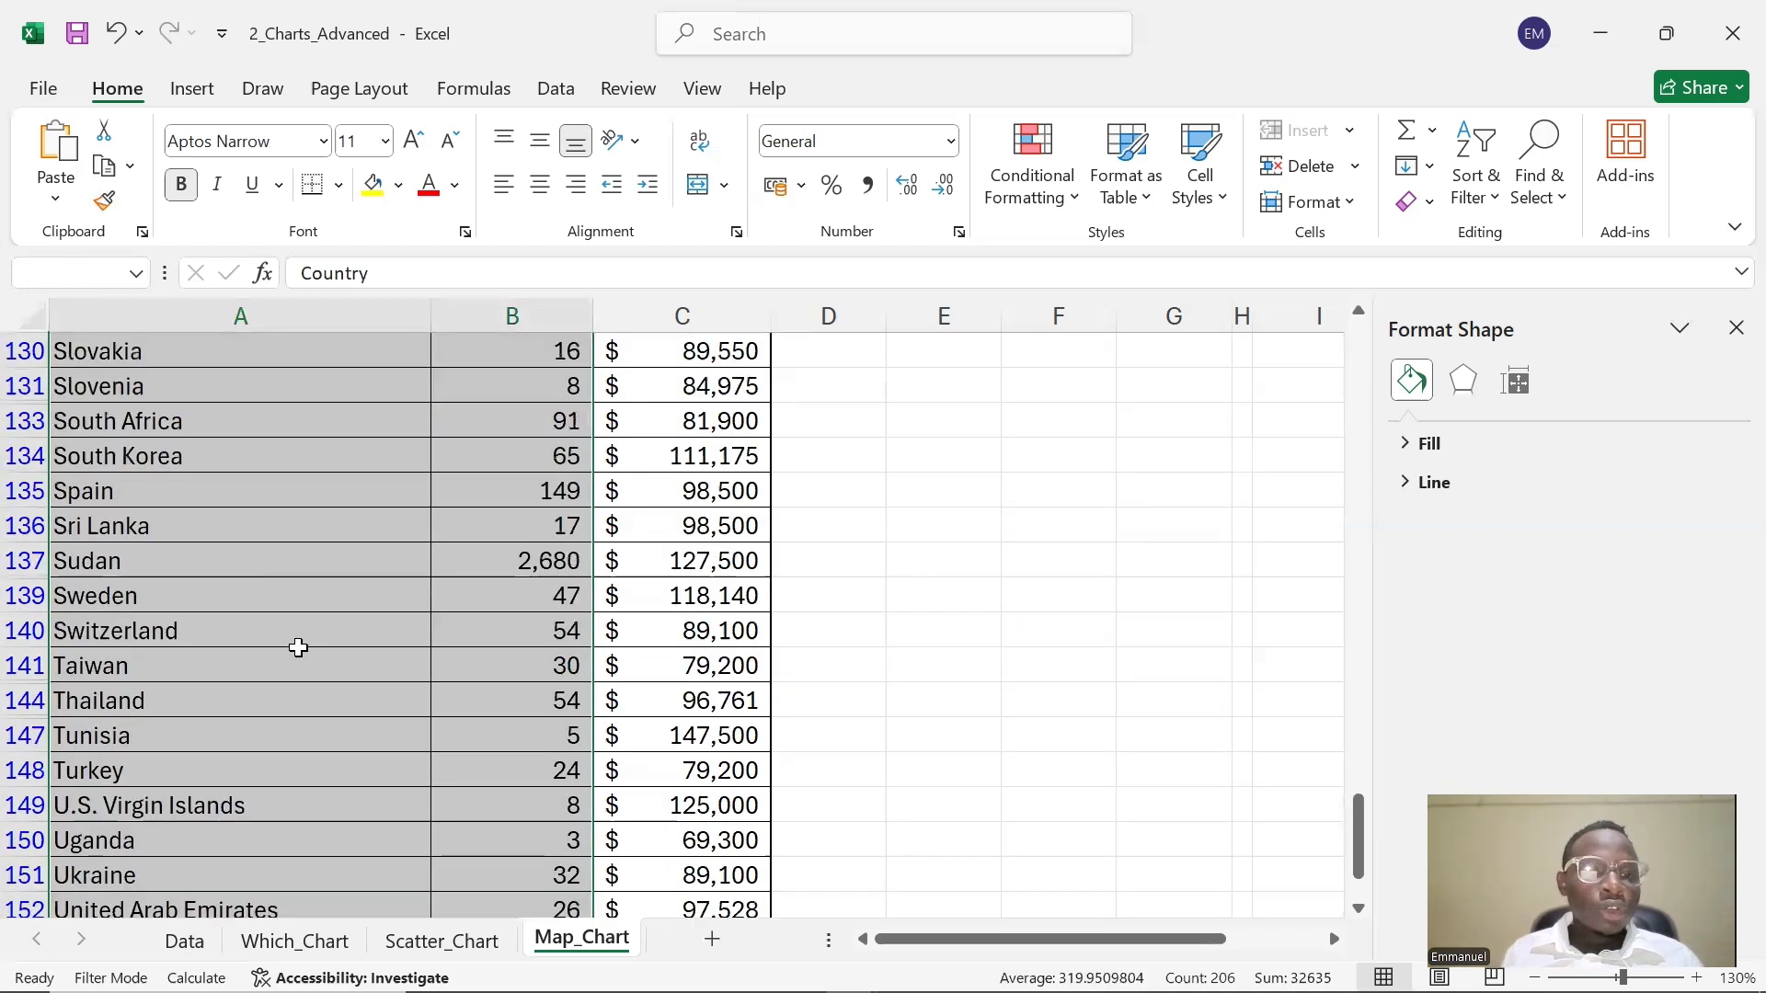
scroll(285, 662, "up", 18)
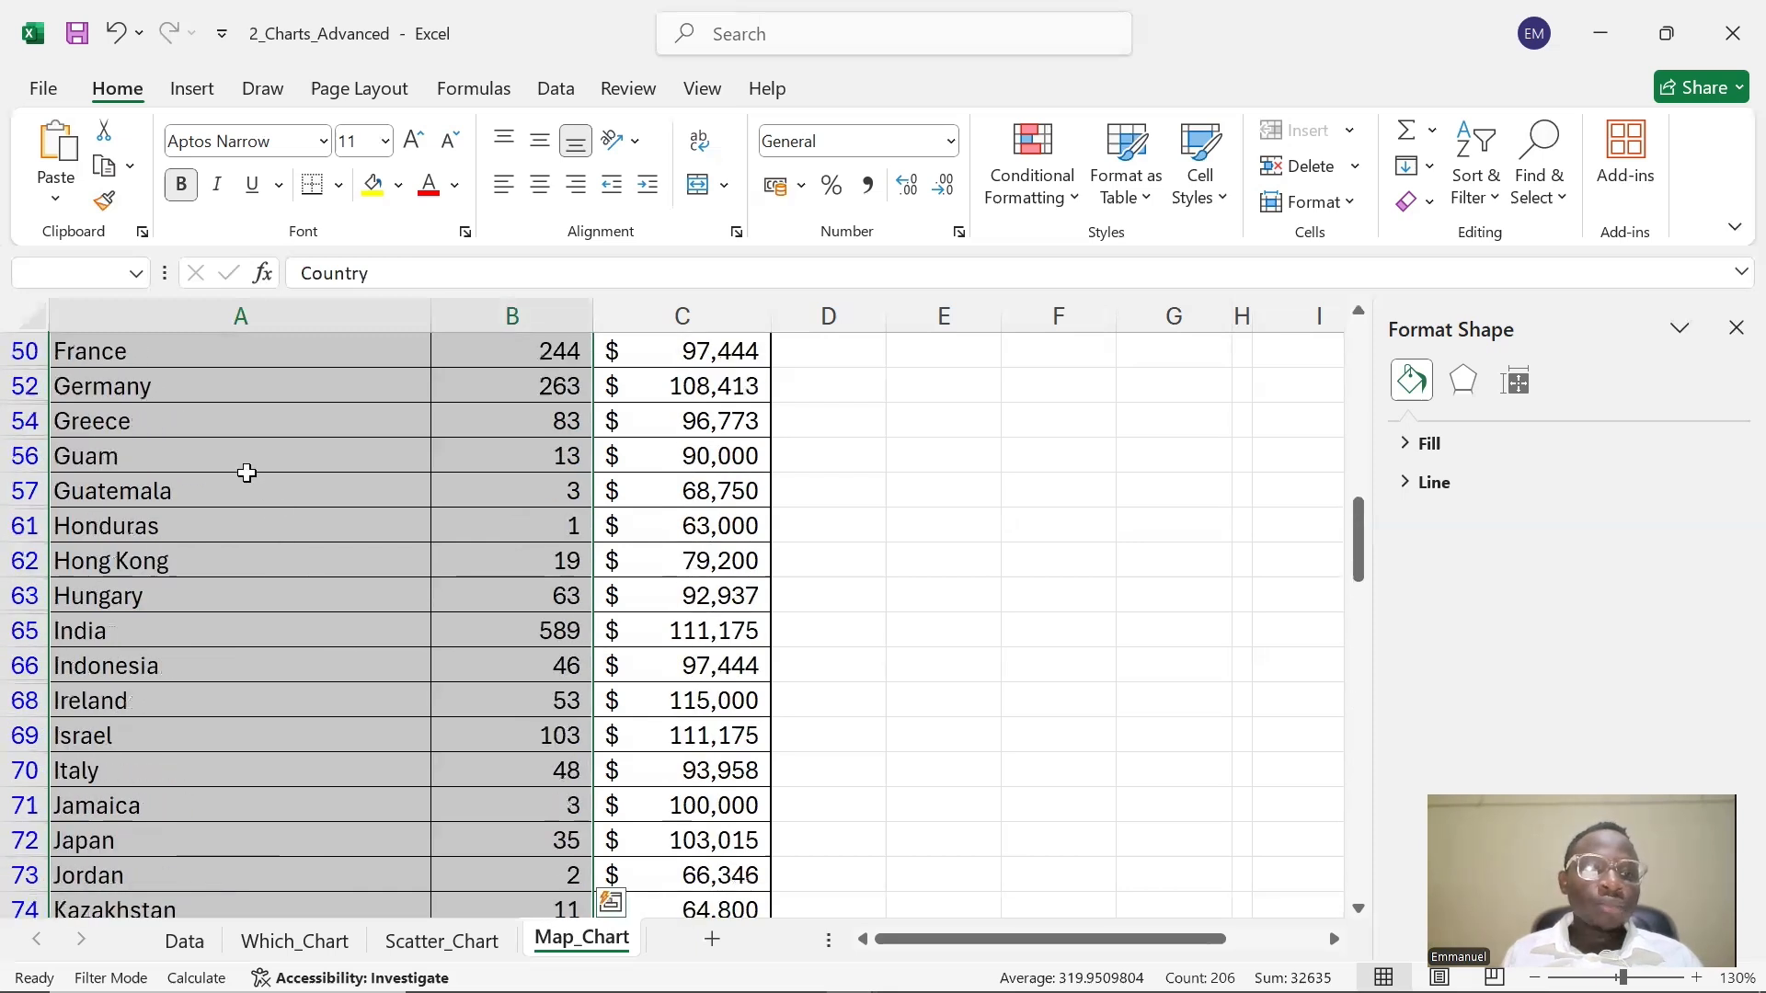
scroll(243, 485, "up", 2)
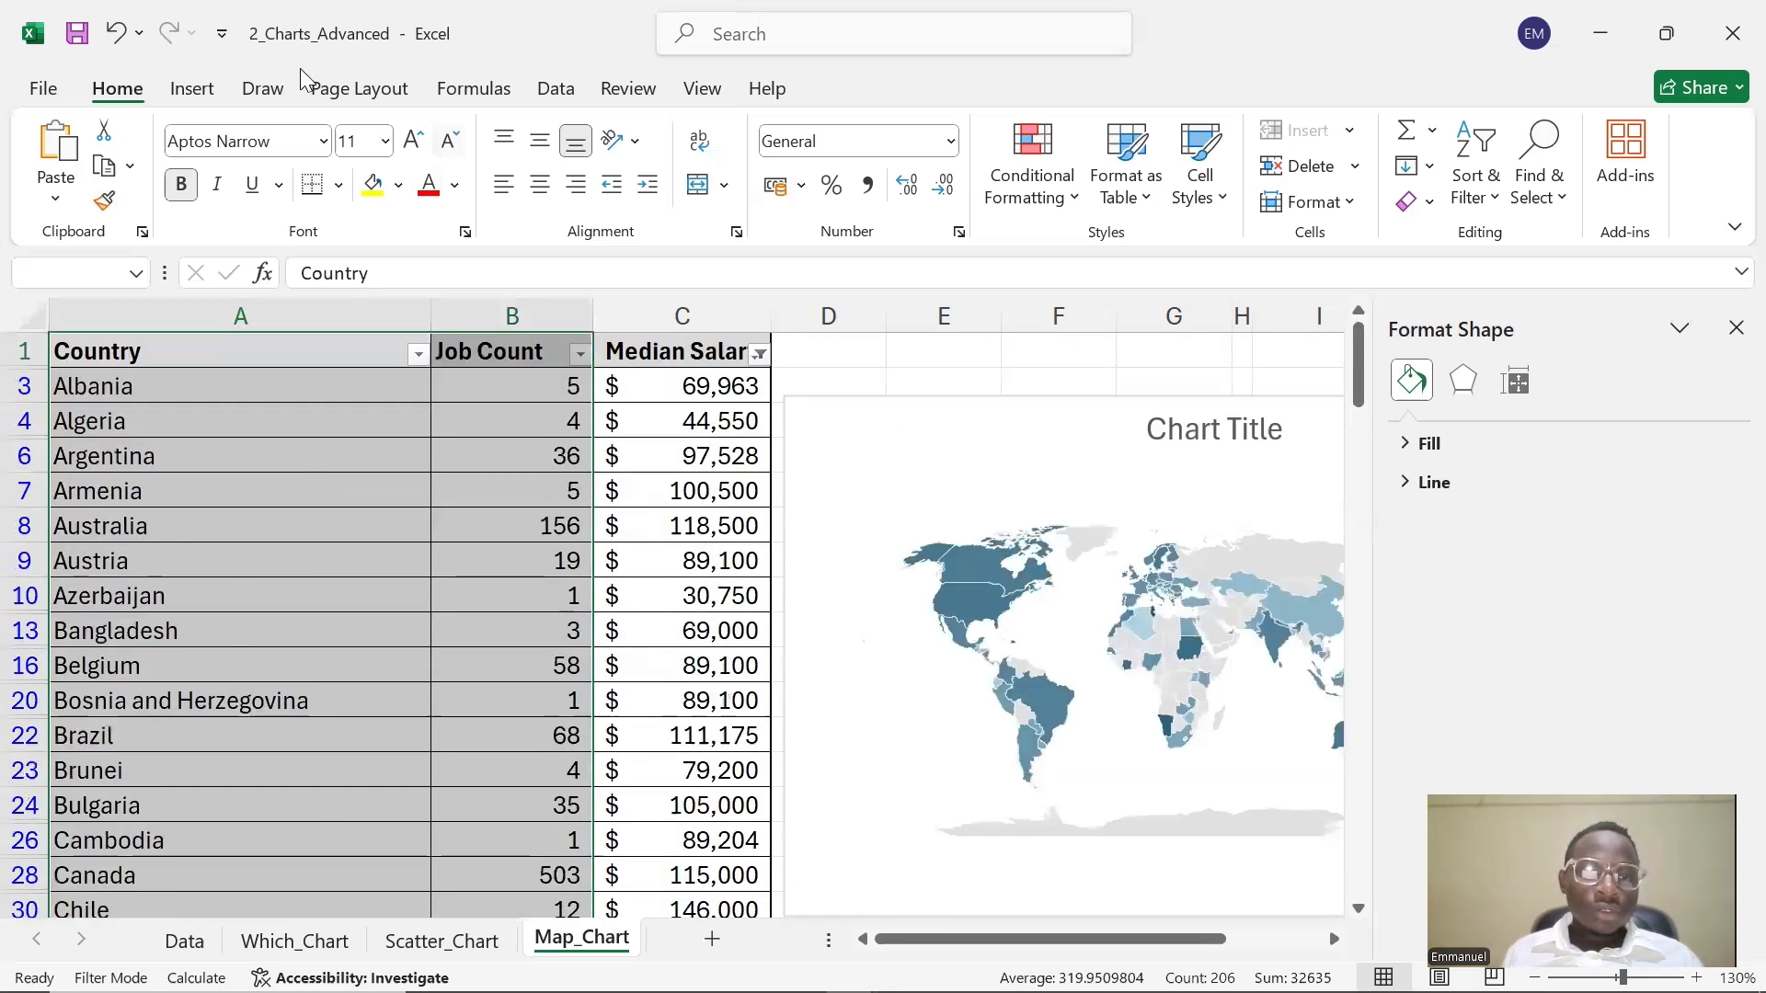
left_click(192, 88)
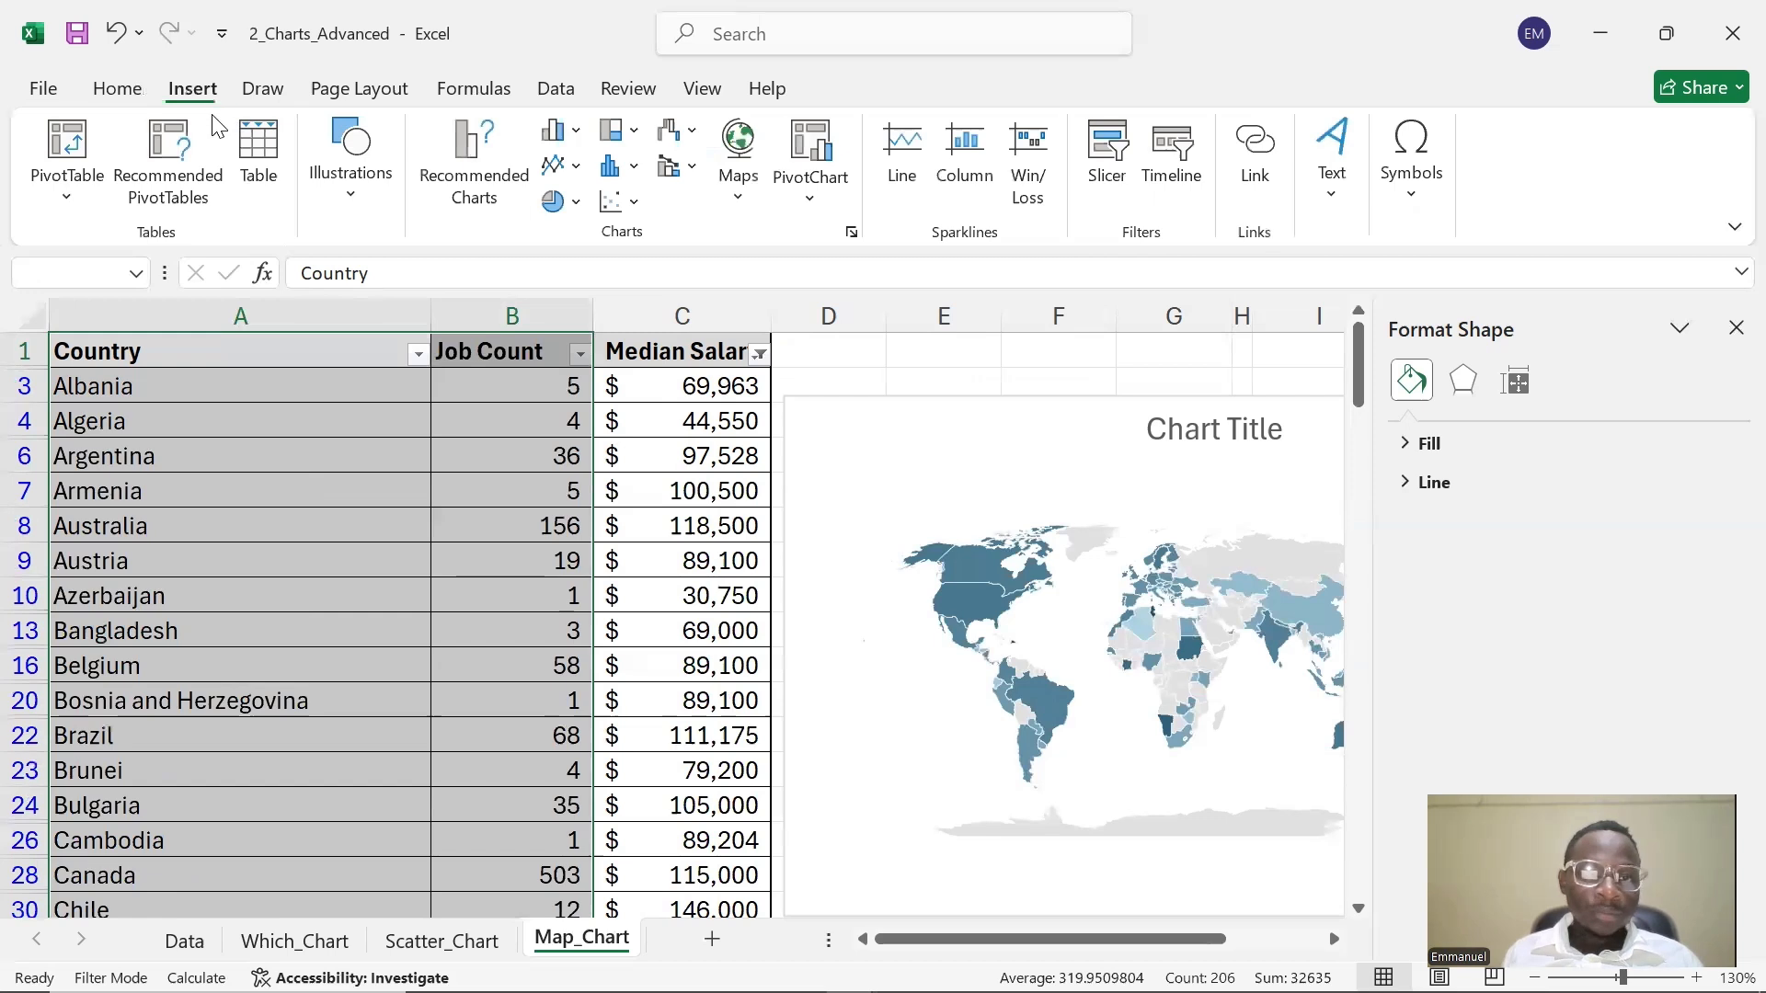
left_click(494, 189)
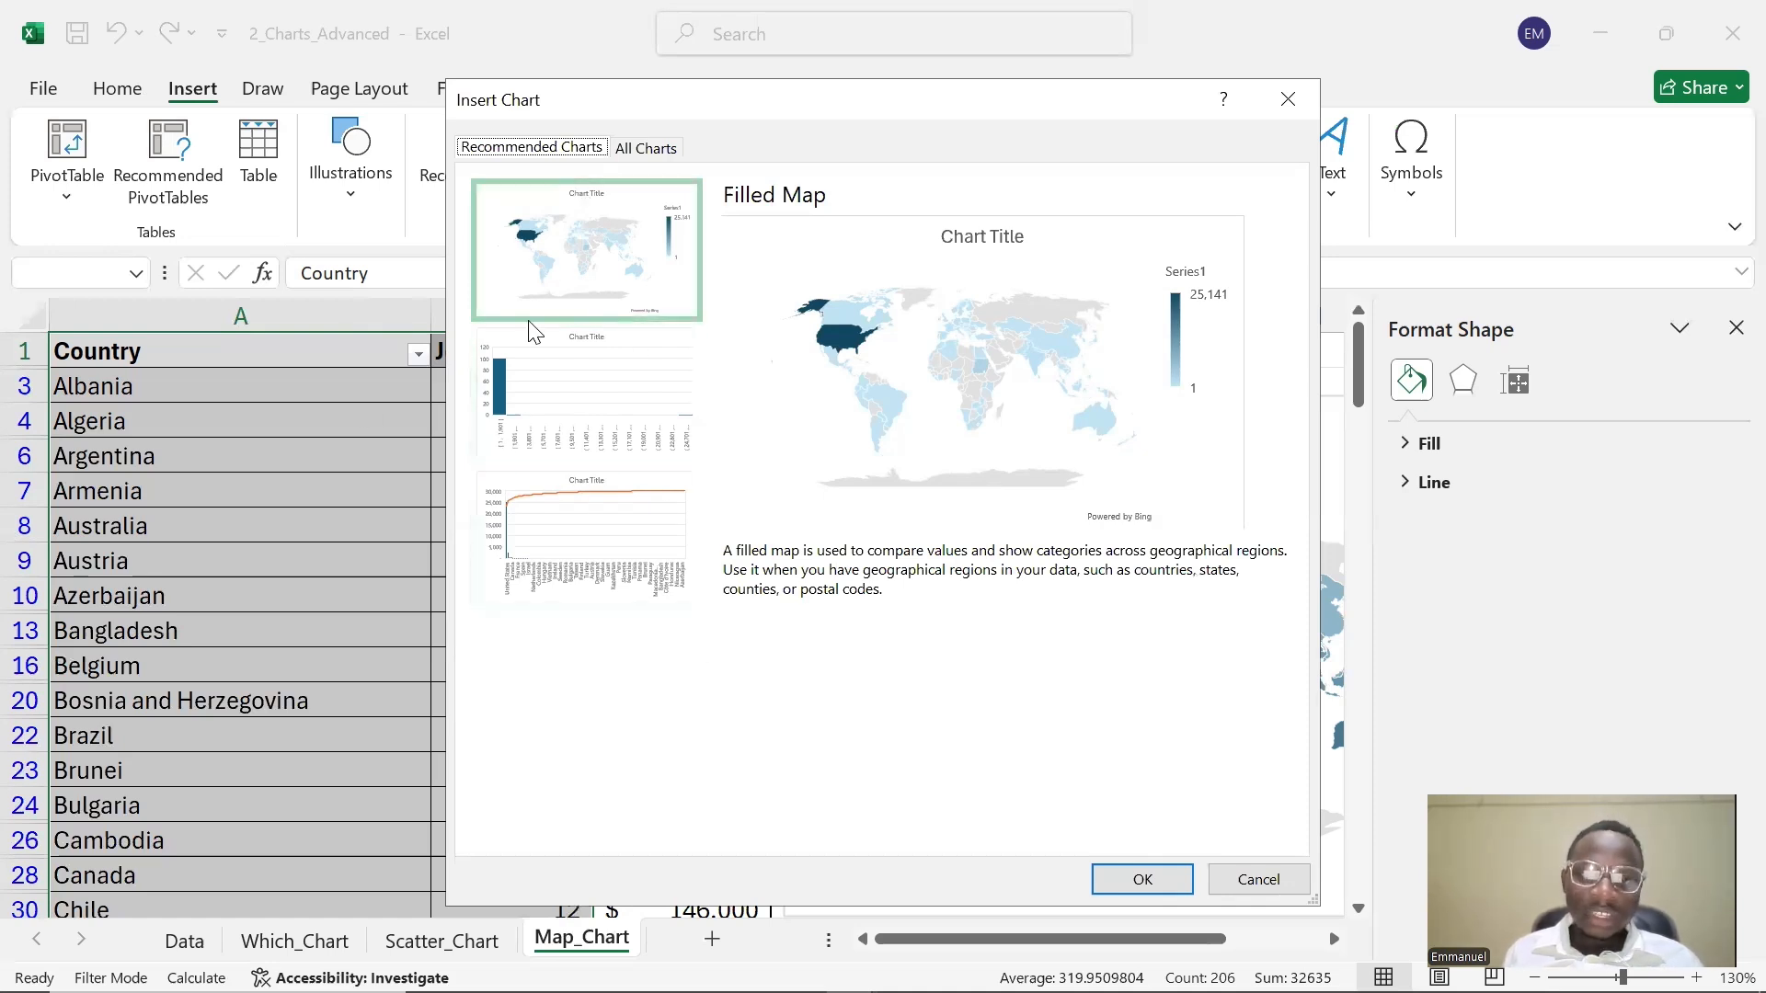
left_click(640, 156)
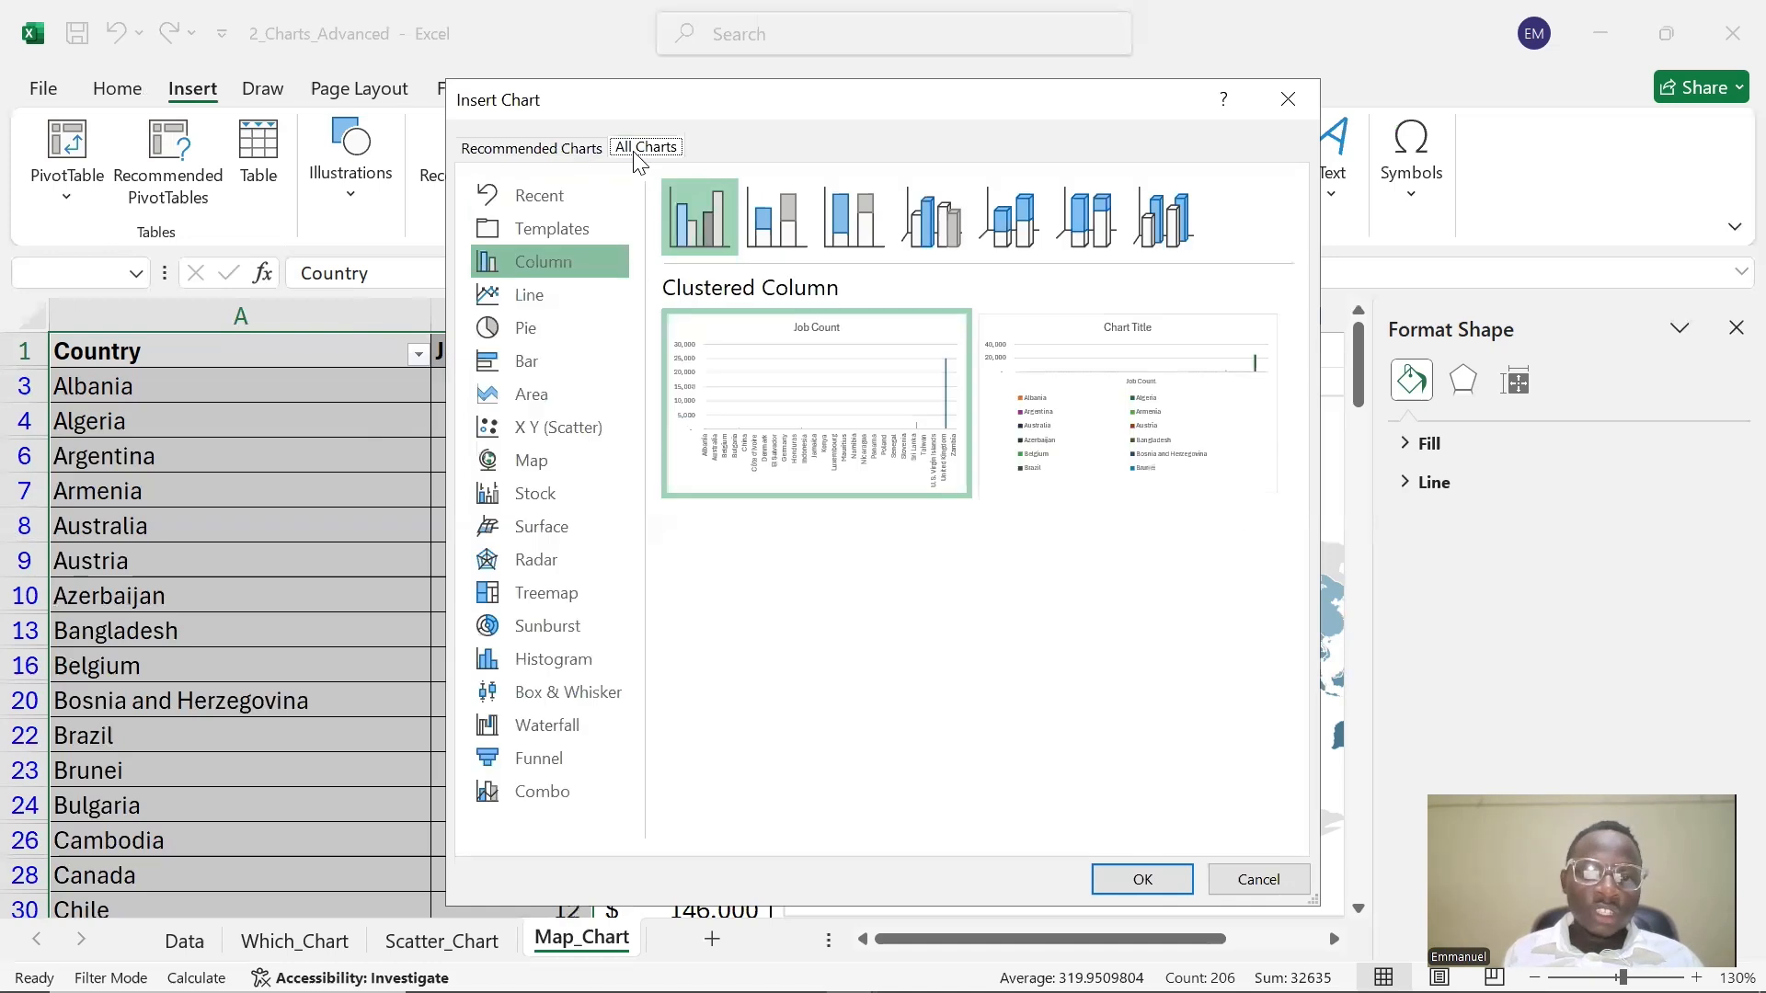
left_click(570, 327)
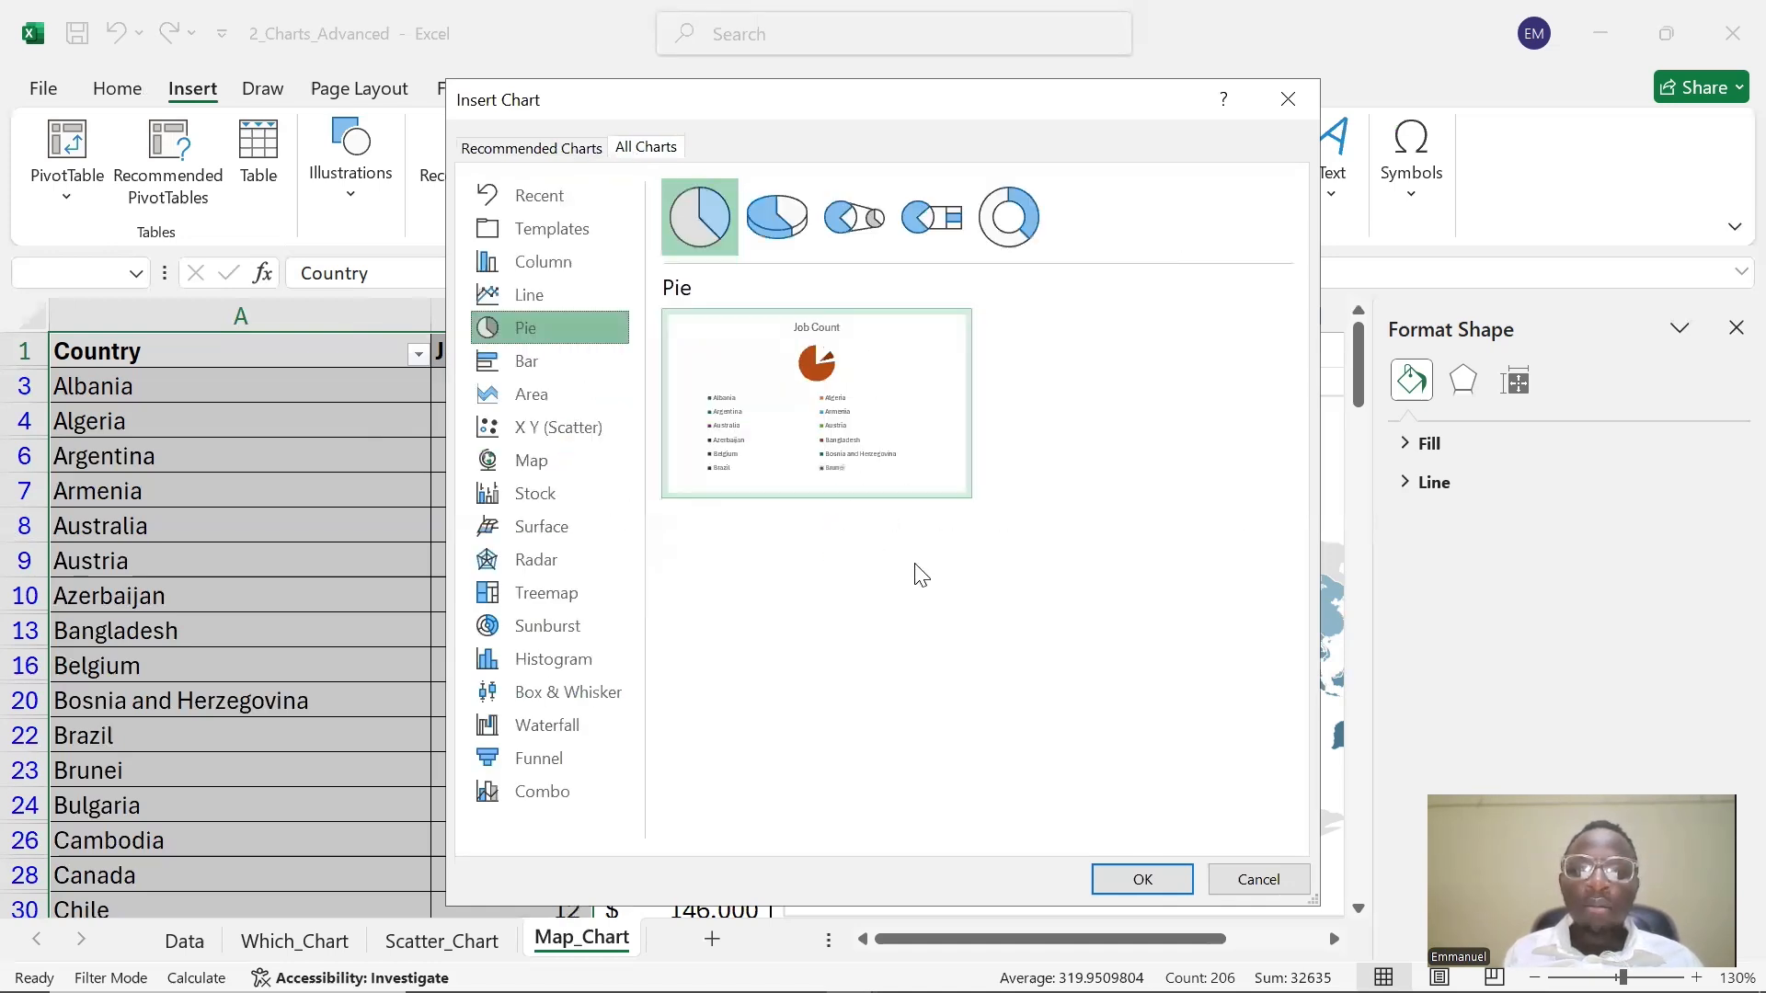
left_click(1131, 878)
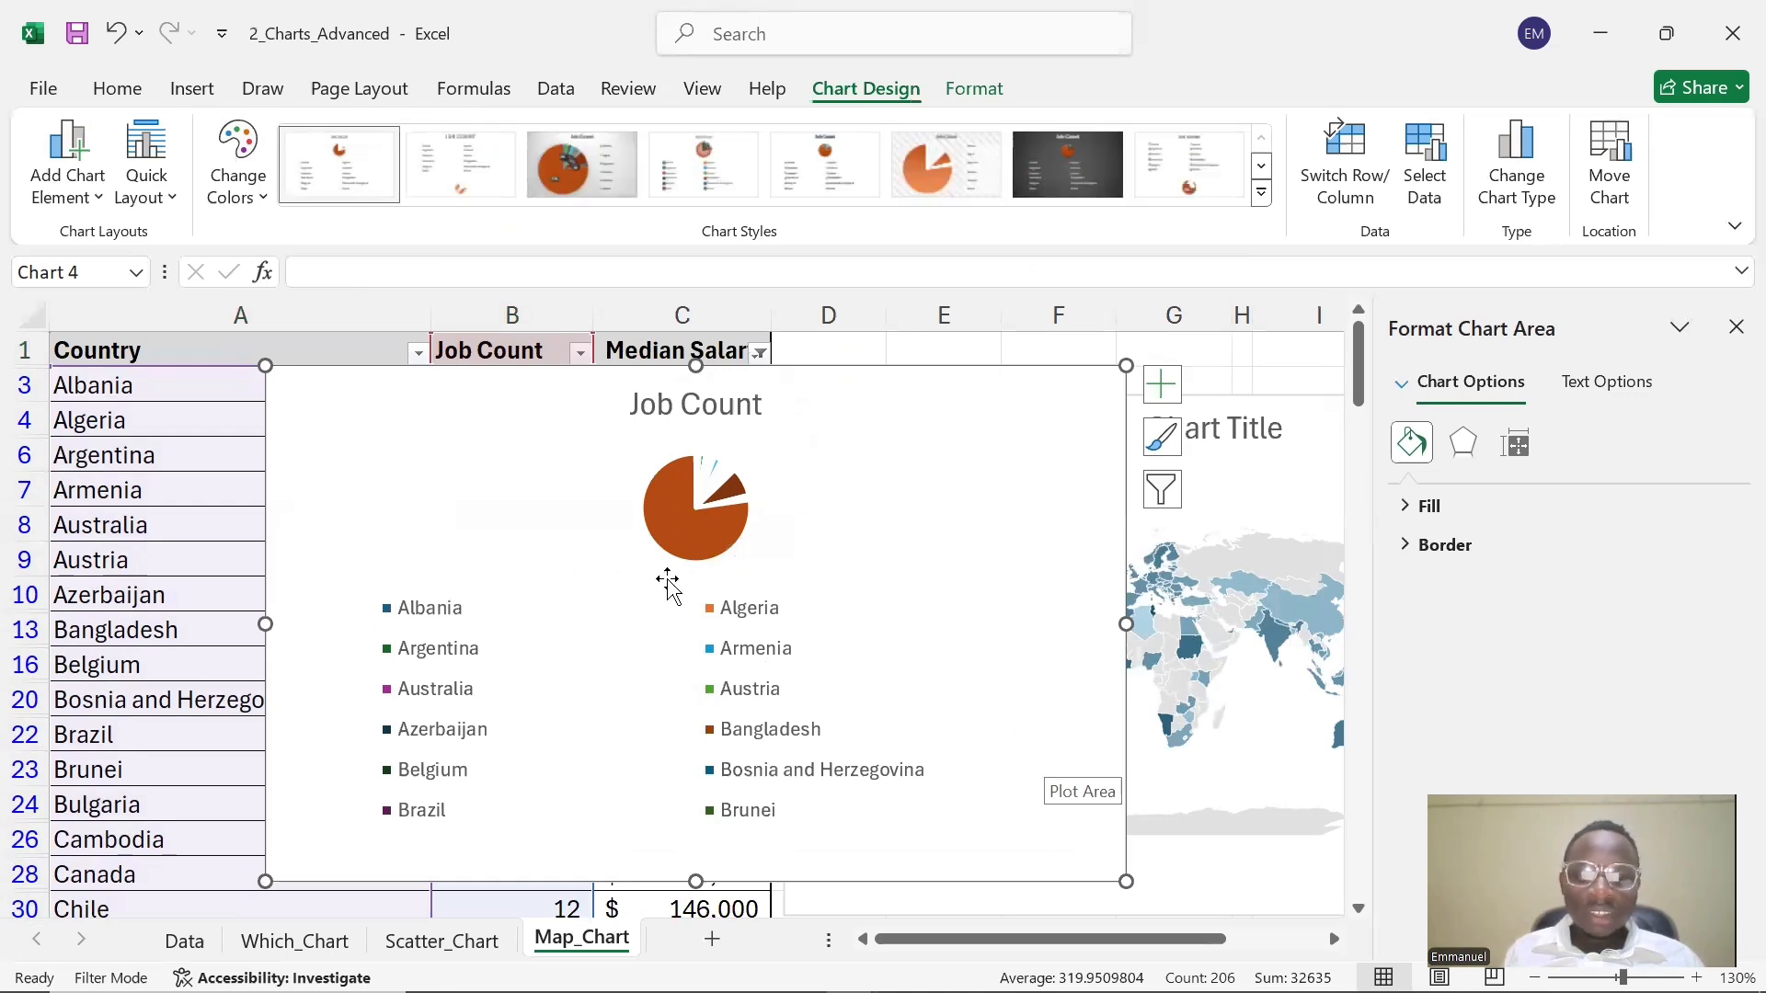
- Examine the slices of the Job Count pie chart up close and shift the chart slightly toward column A
mouse_move(681, 531)
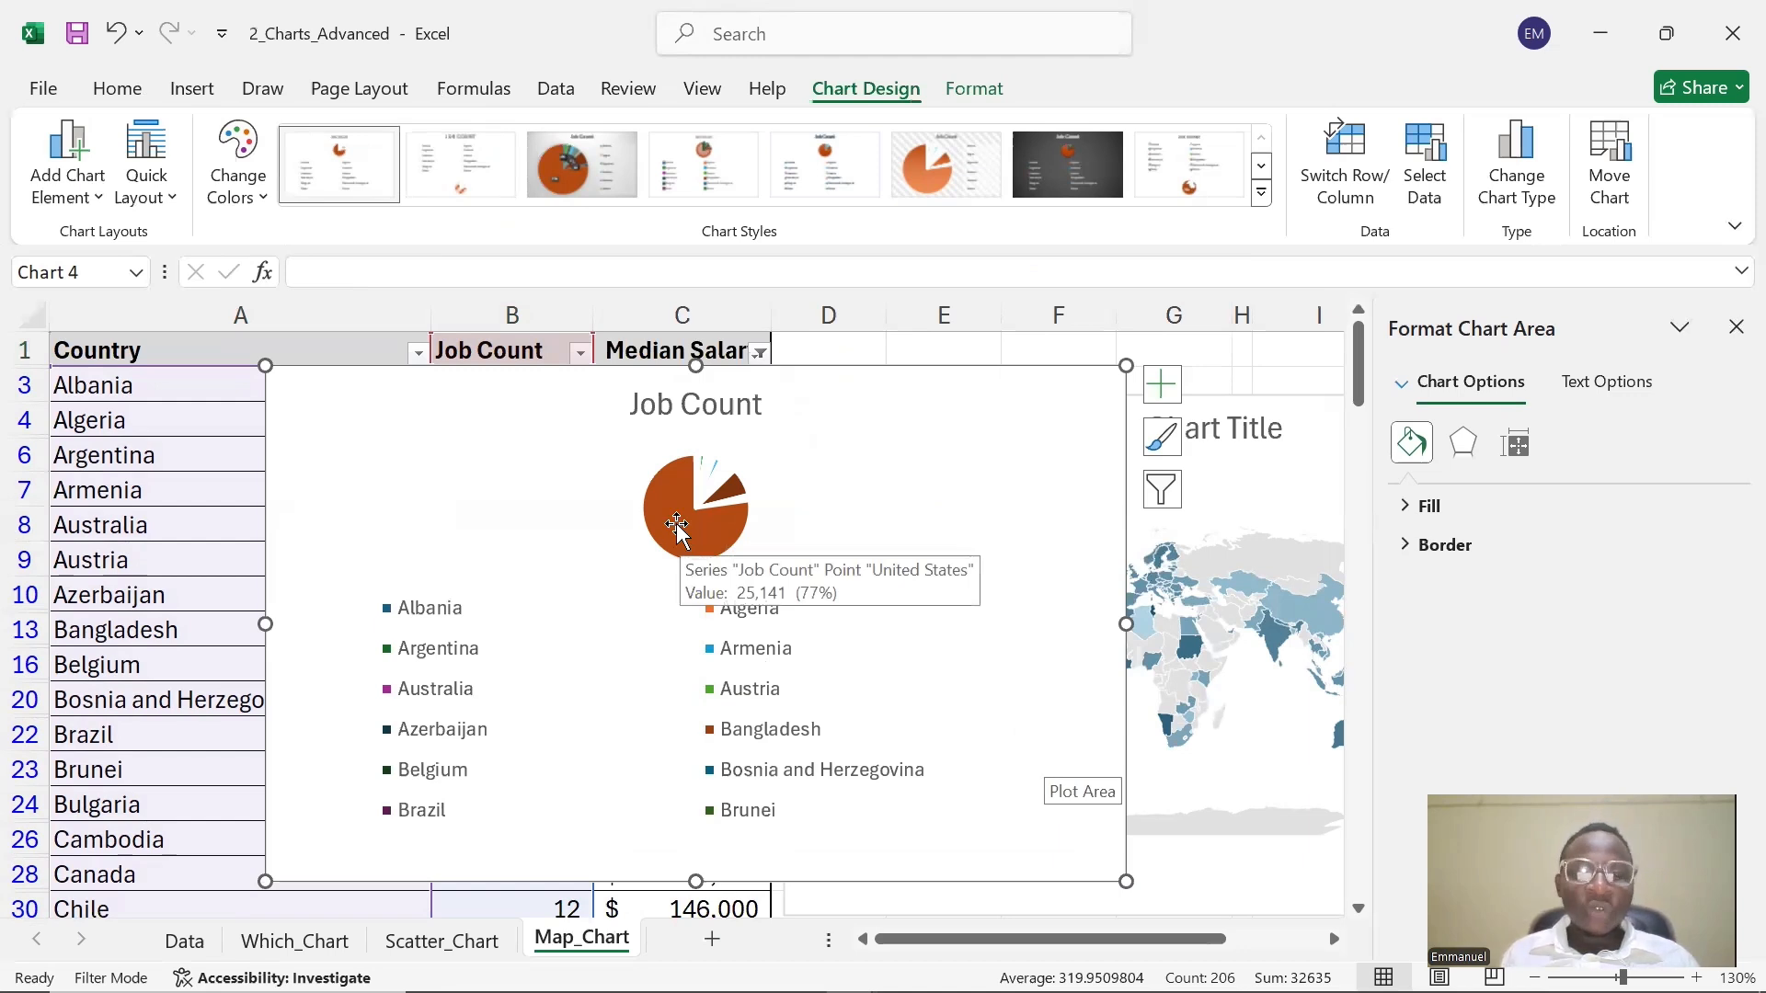
left_click(714, 471)
scroll(1012, 553, "up", 3)
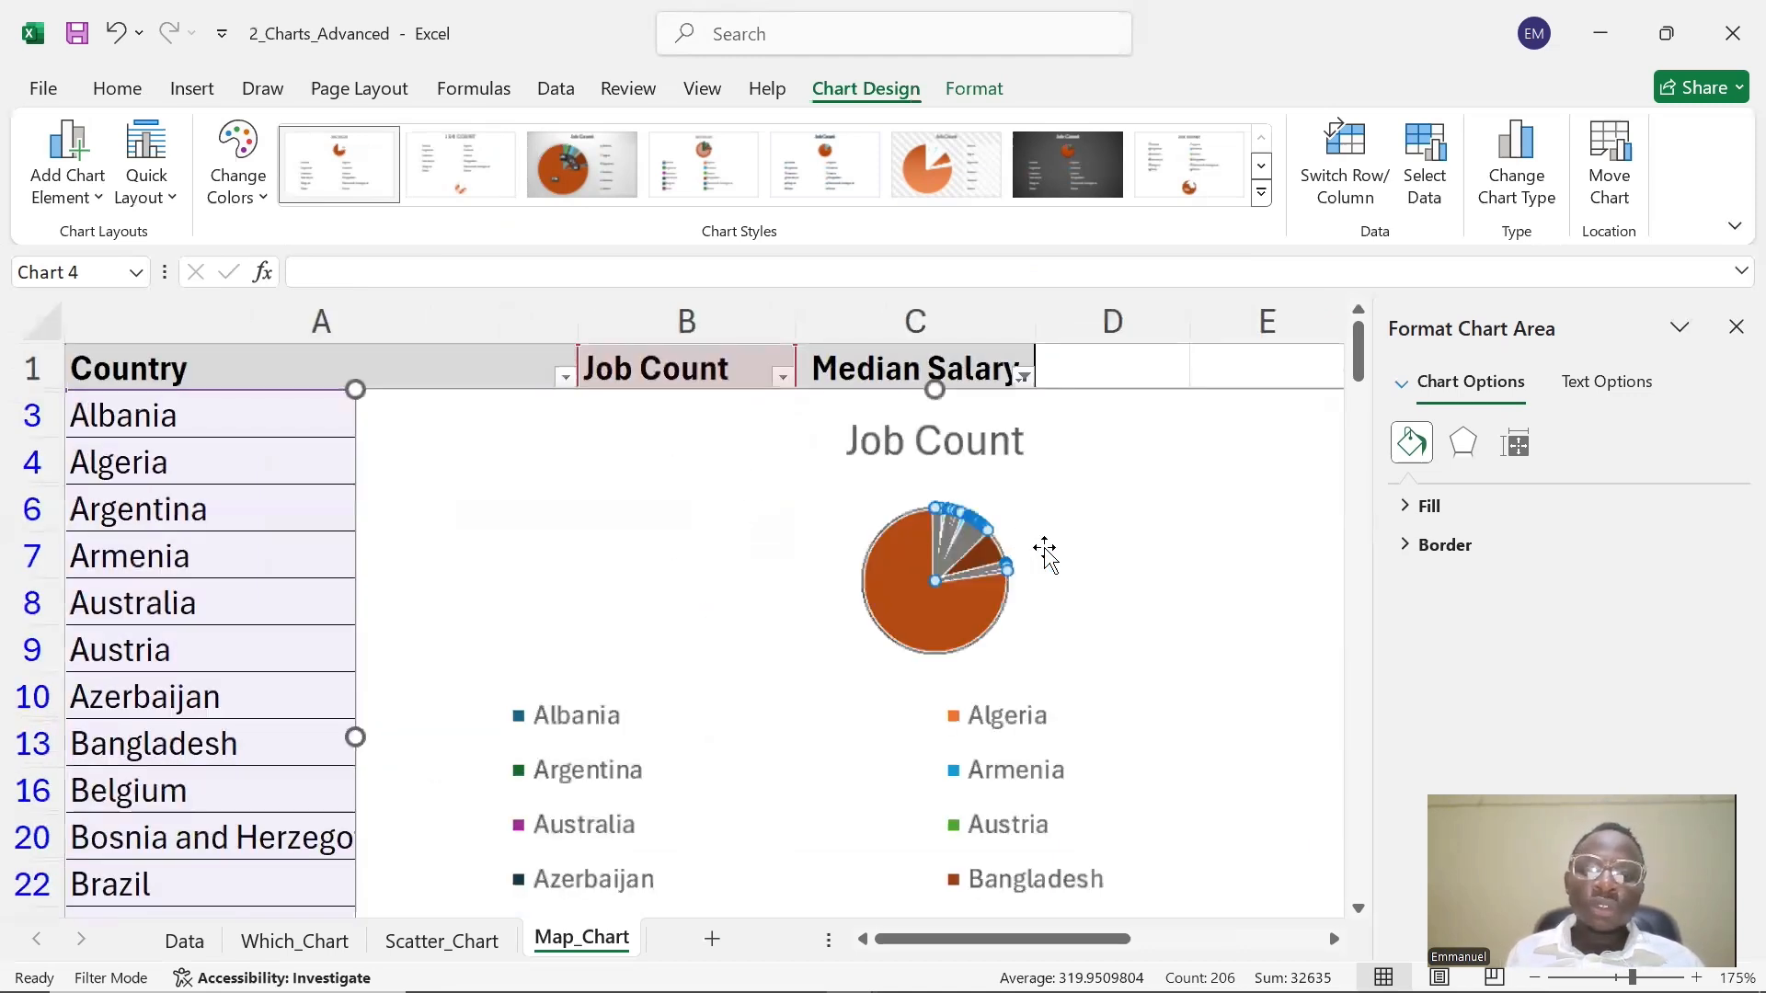
scroll(1039, 557, "up", 3)
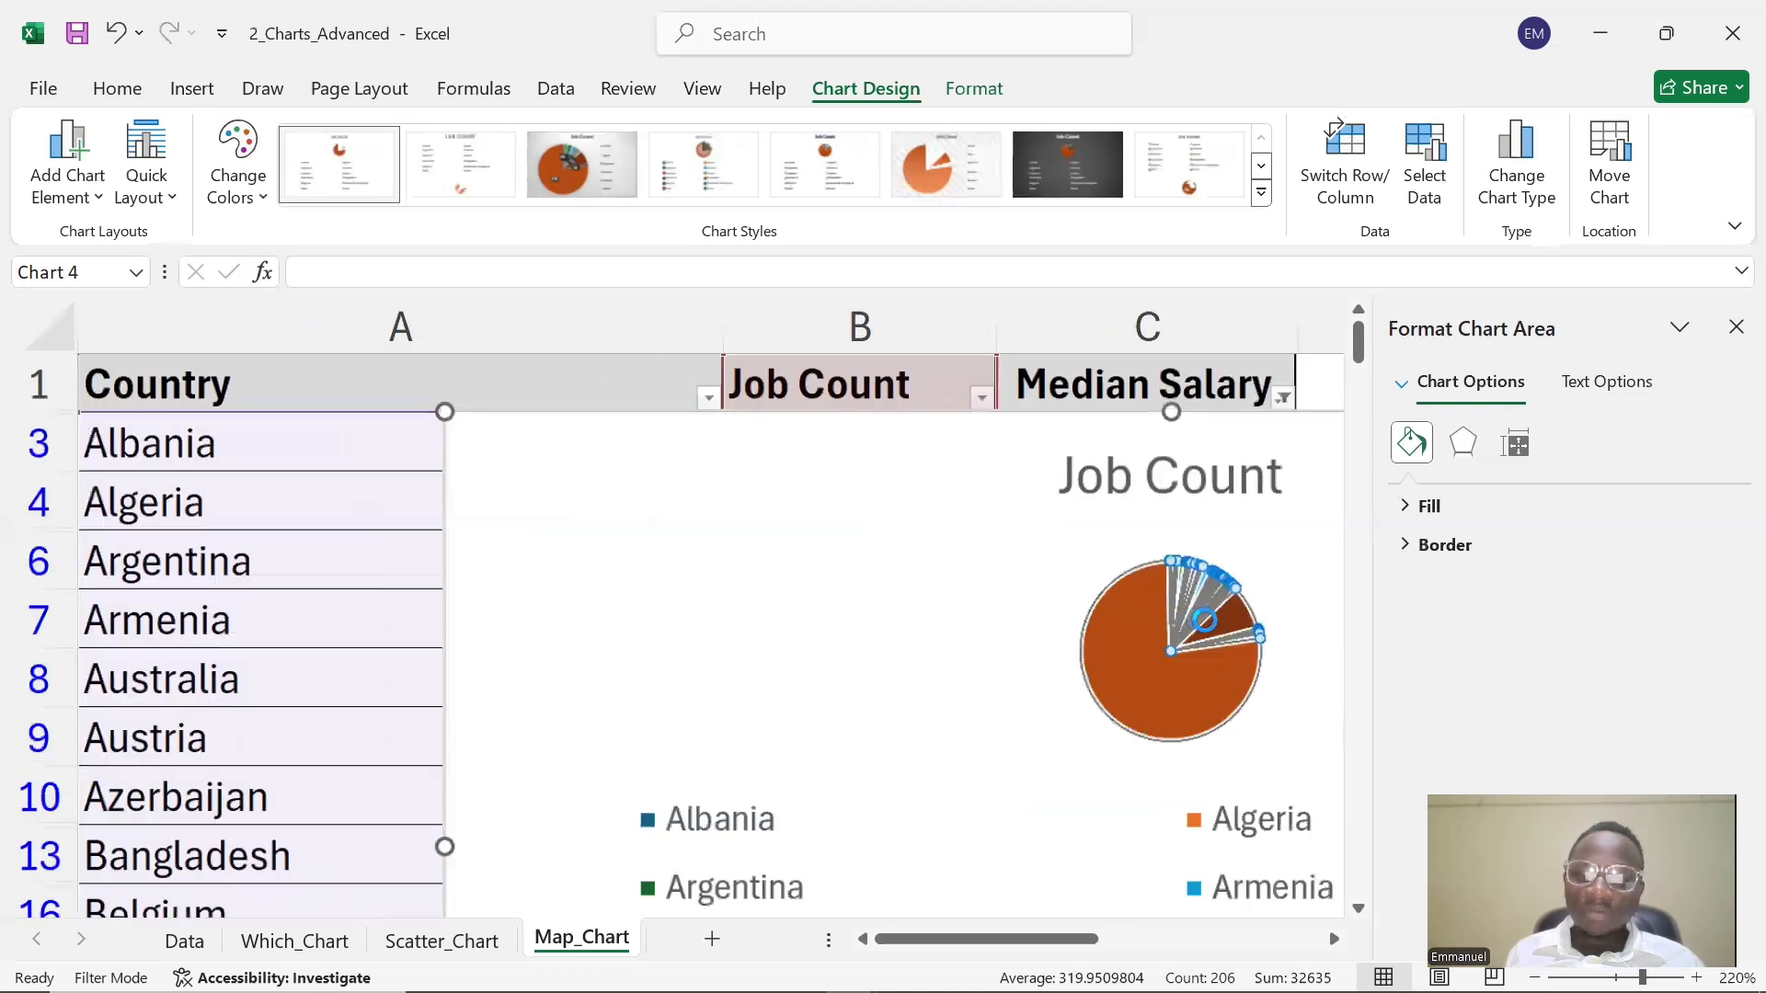
scroll(1159, 607, "up", 3)
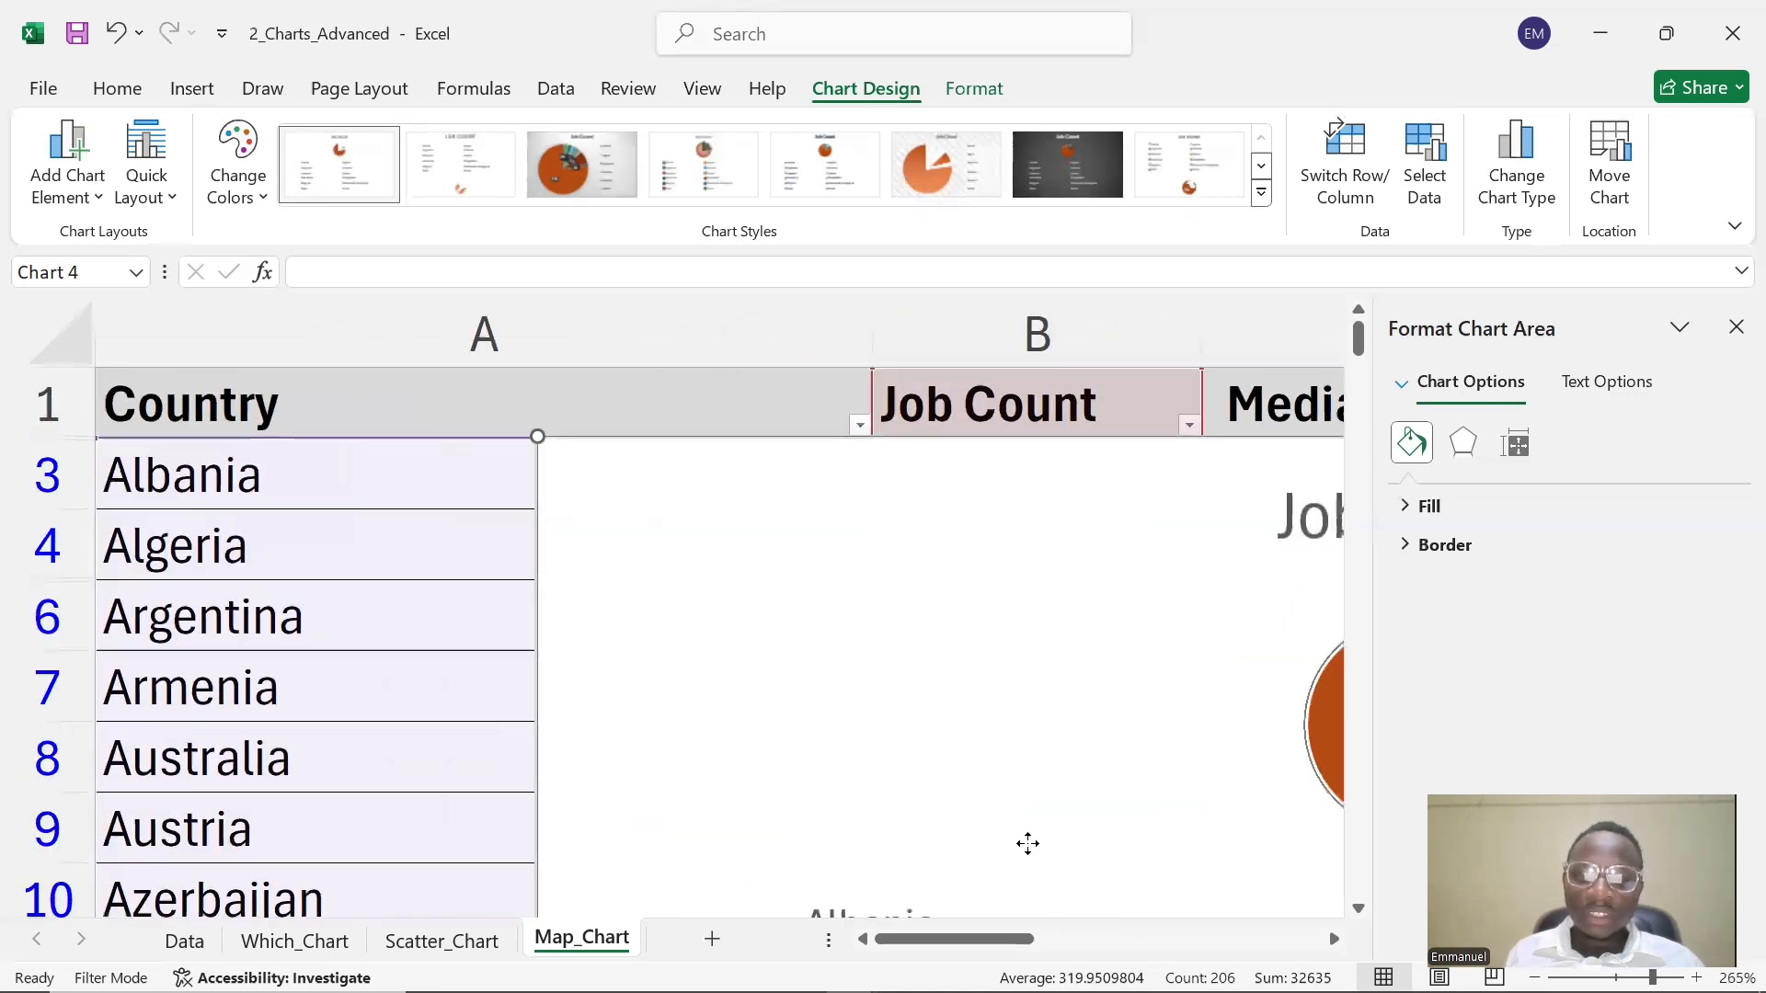
left_click_drag(1028, 841, 875, 824)
scroll(876, 824, "right", 1)
scroll(743, 701, "right", 5)
scroll(743, 702, "left", 2)
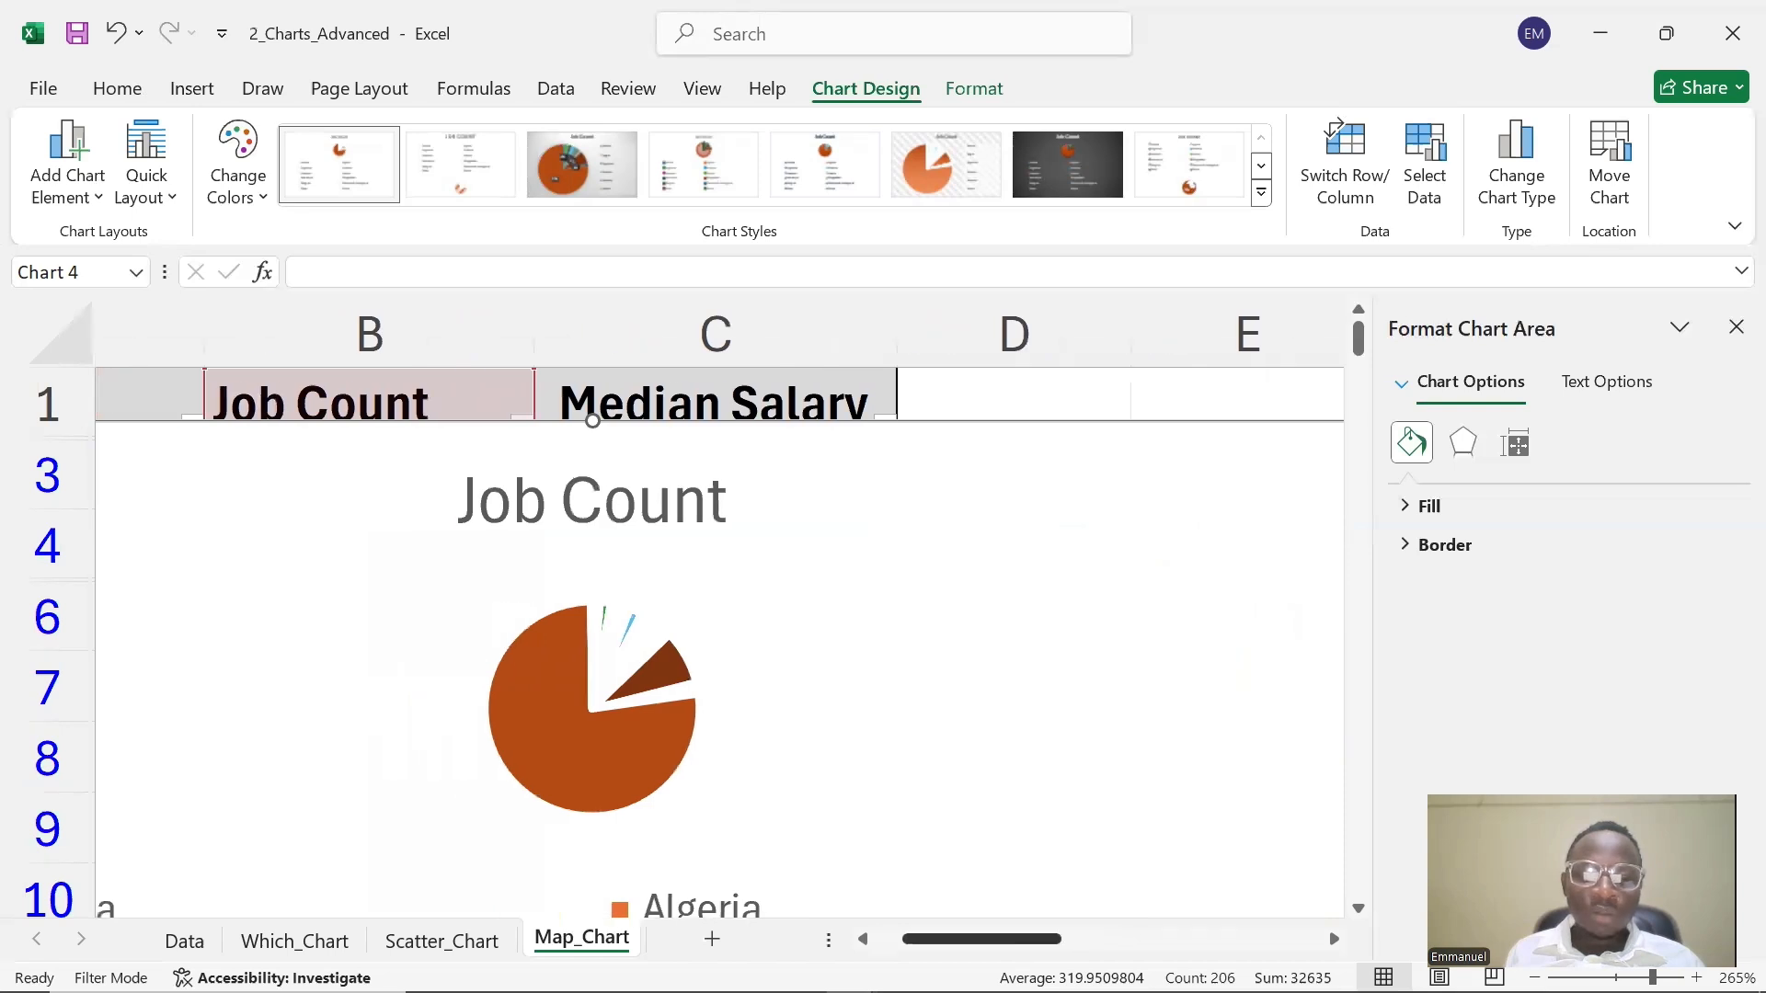
scroll(743, 701, "right", 2)
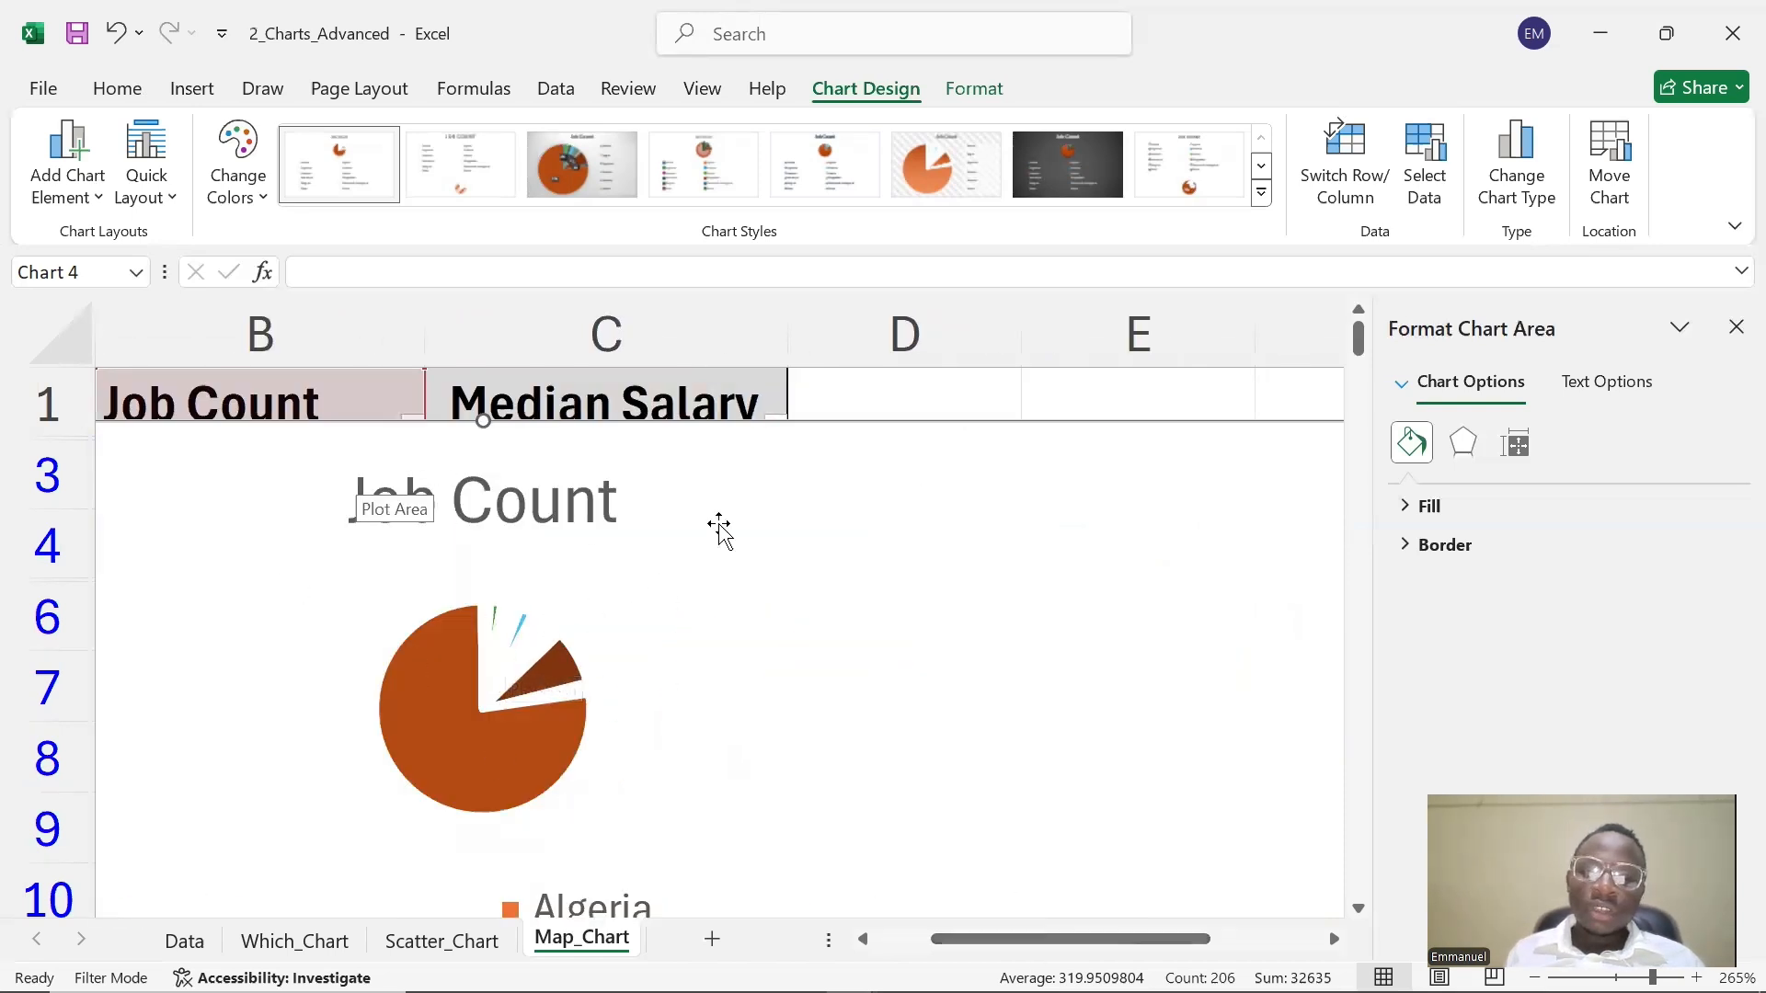
- Delete the Job Count pie chart and check Australia's value on the Median Salary map
key("Delete")
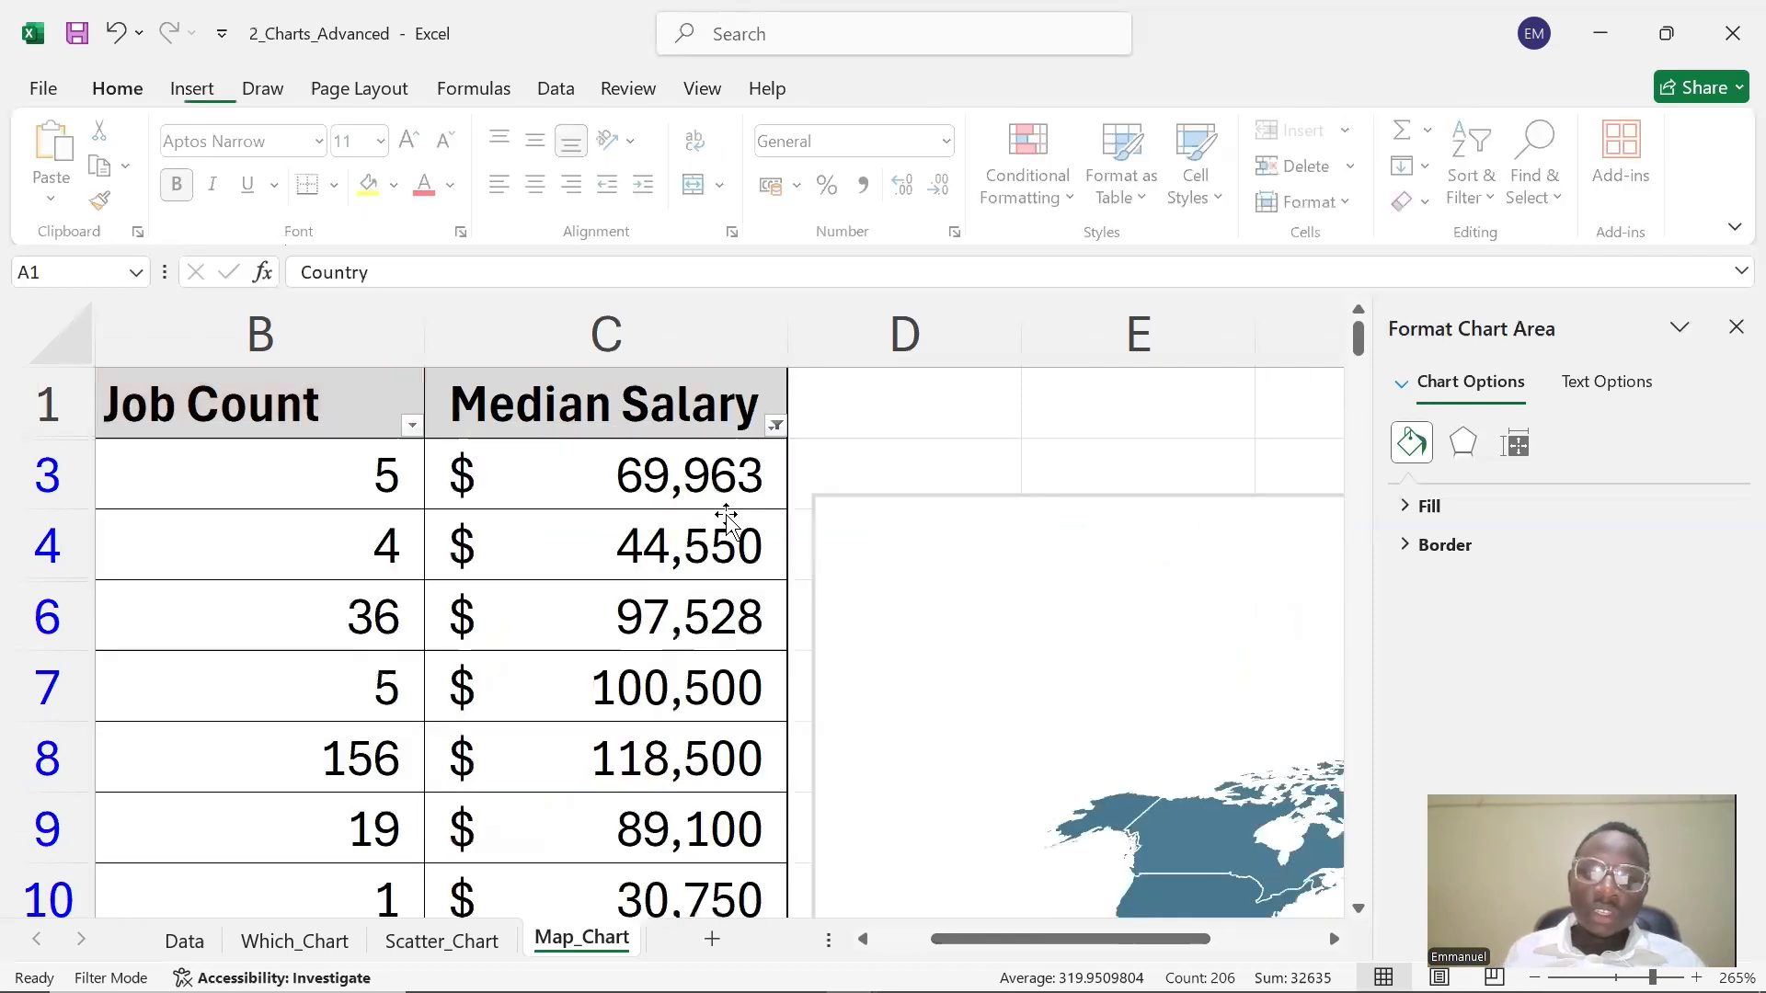
scroll(1055, 640, "down", 1)
scroll(1059, 645, "down", 3)
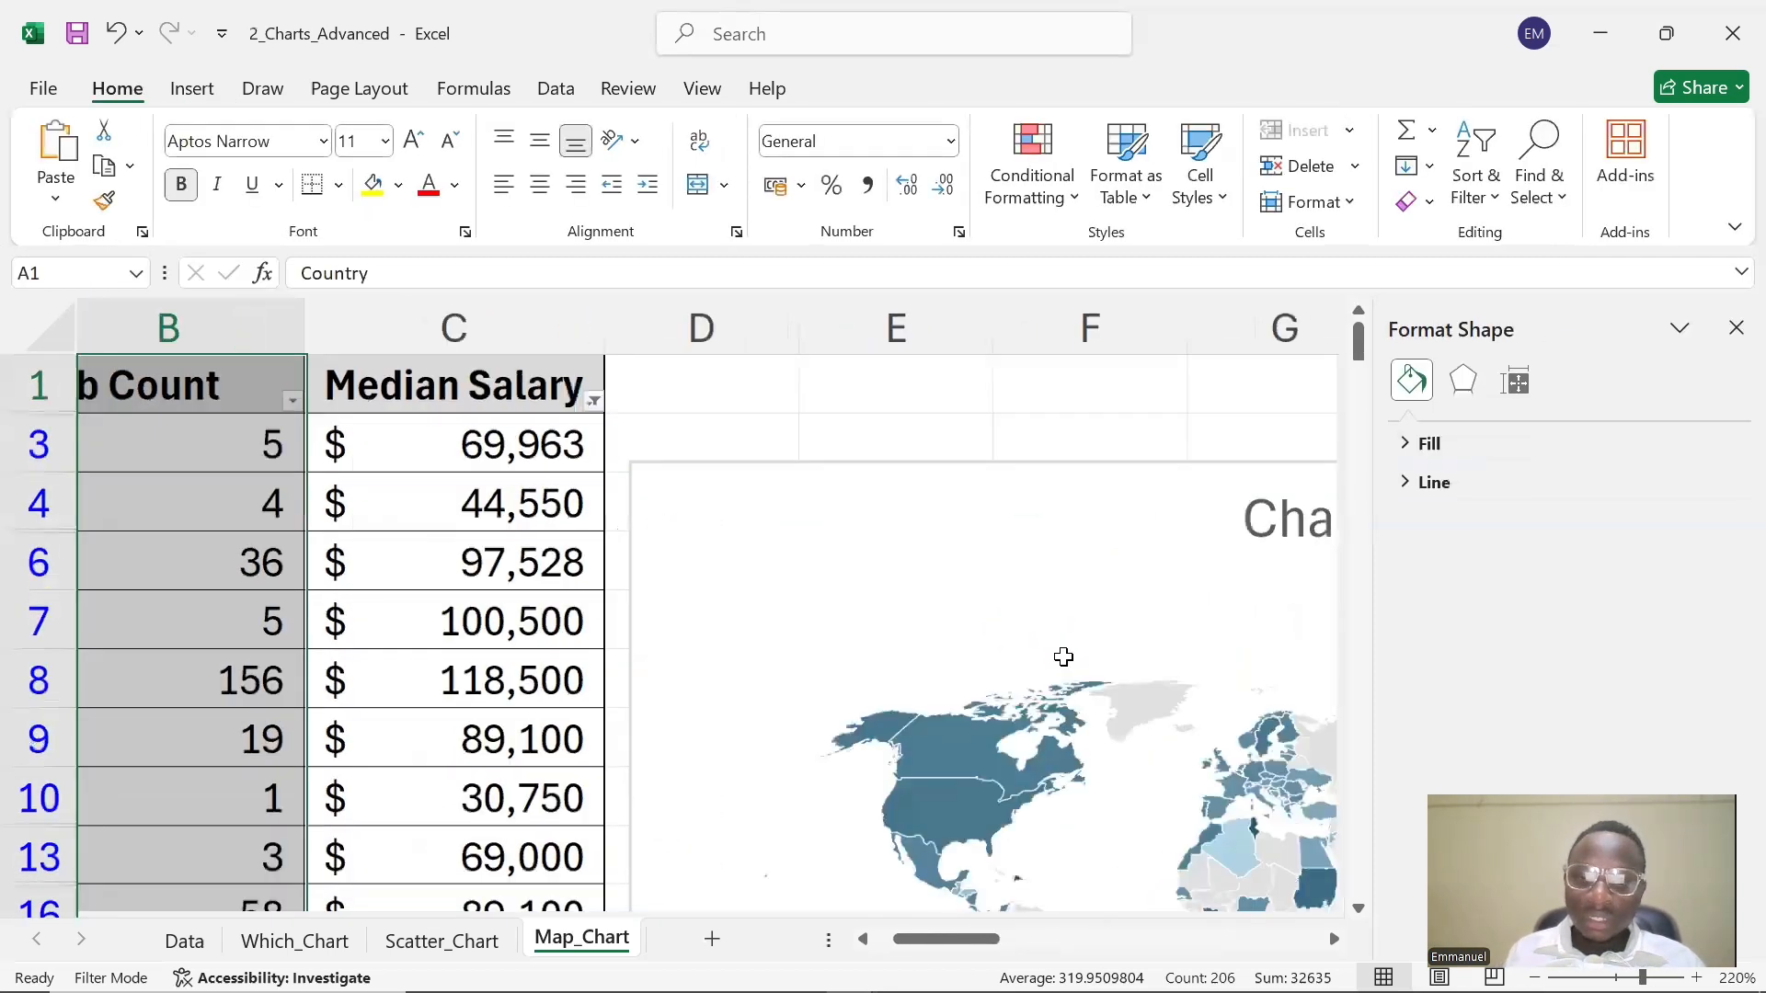
left_click_drag(984, 939, 1073, 939)
scroll(893, 685, "down", 6)
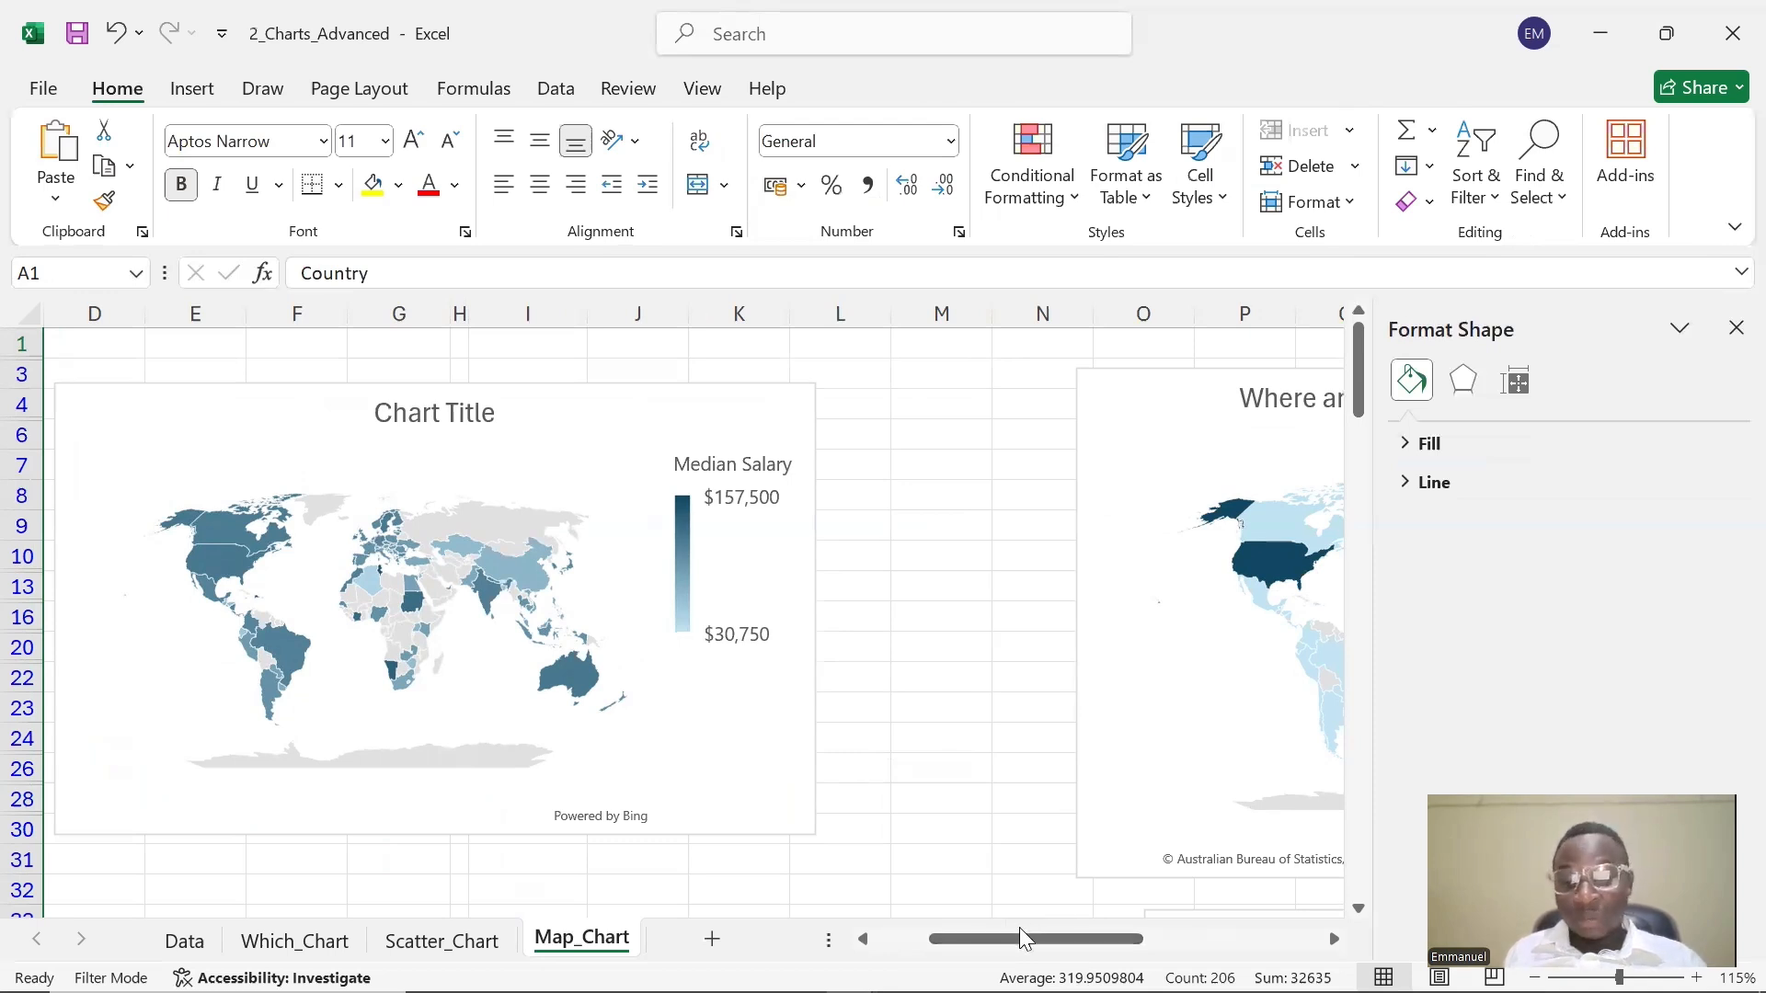
mouse_move(581, 681)
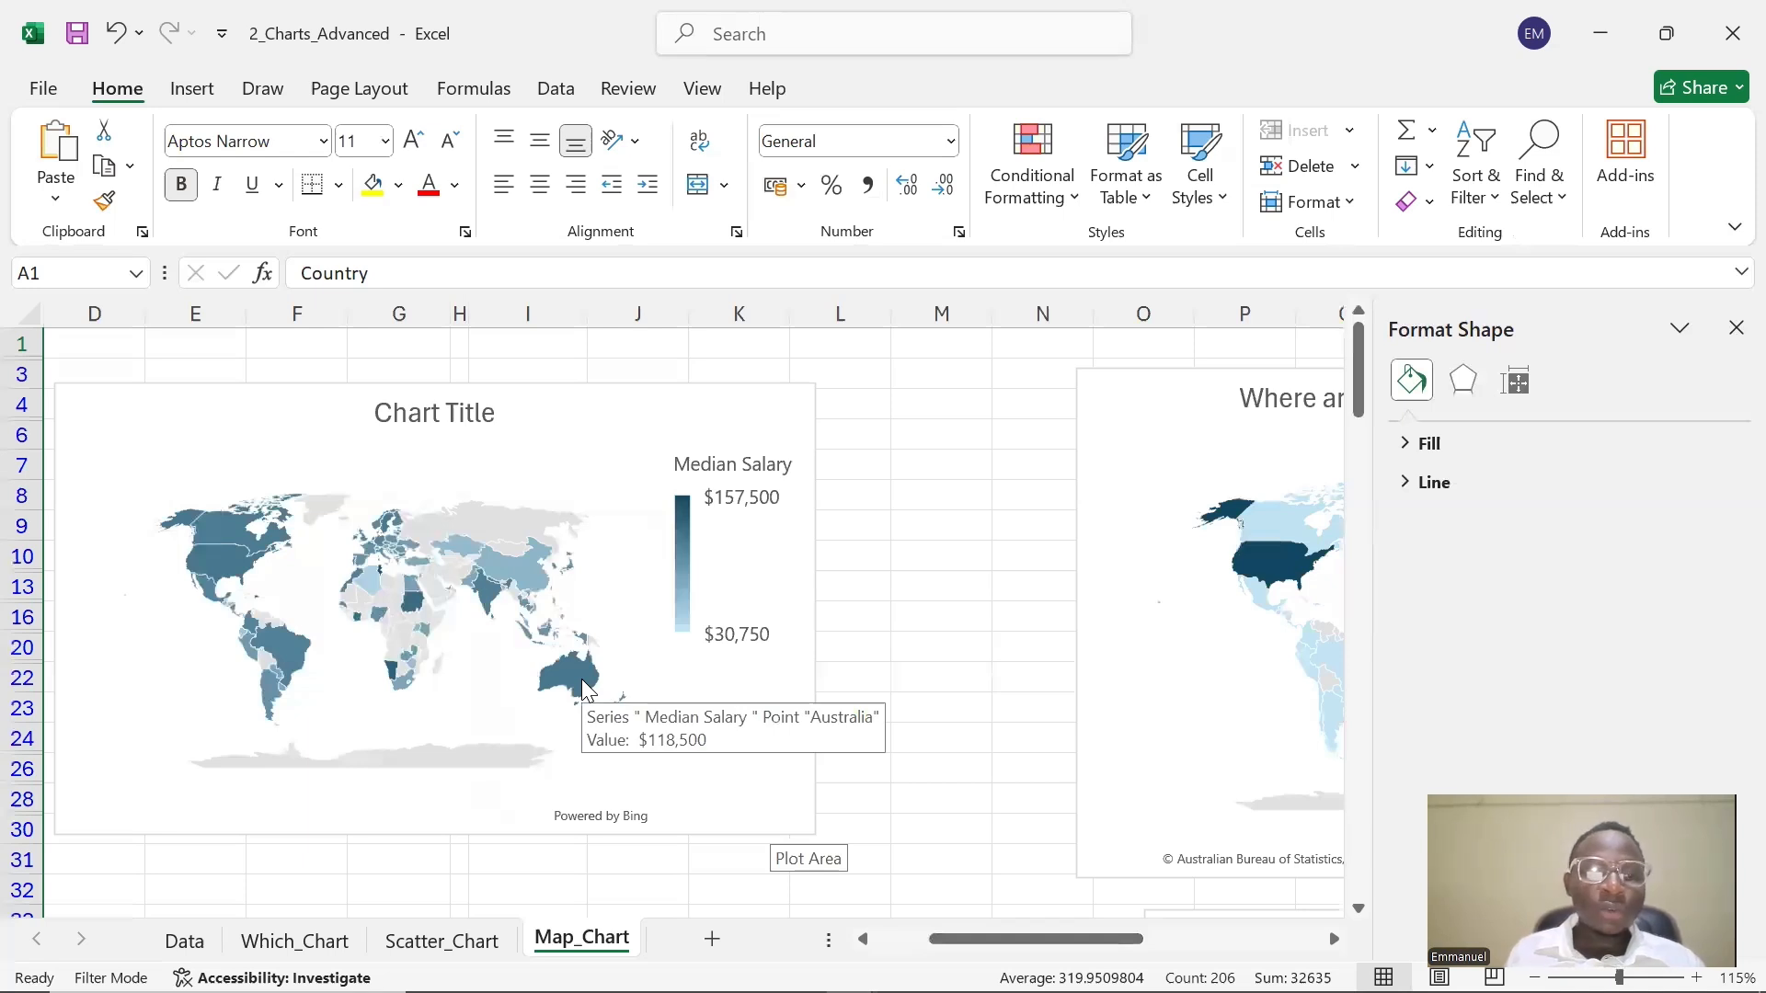
left_click_drag(1035, 939, 1000, 939)
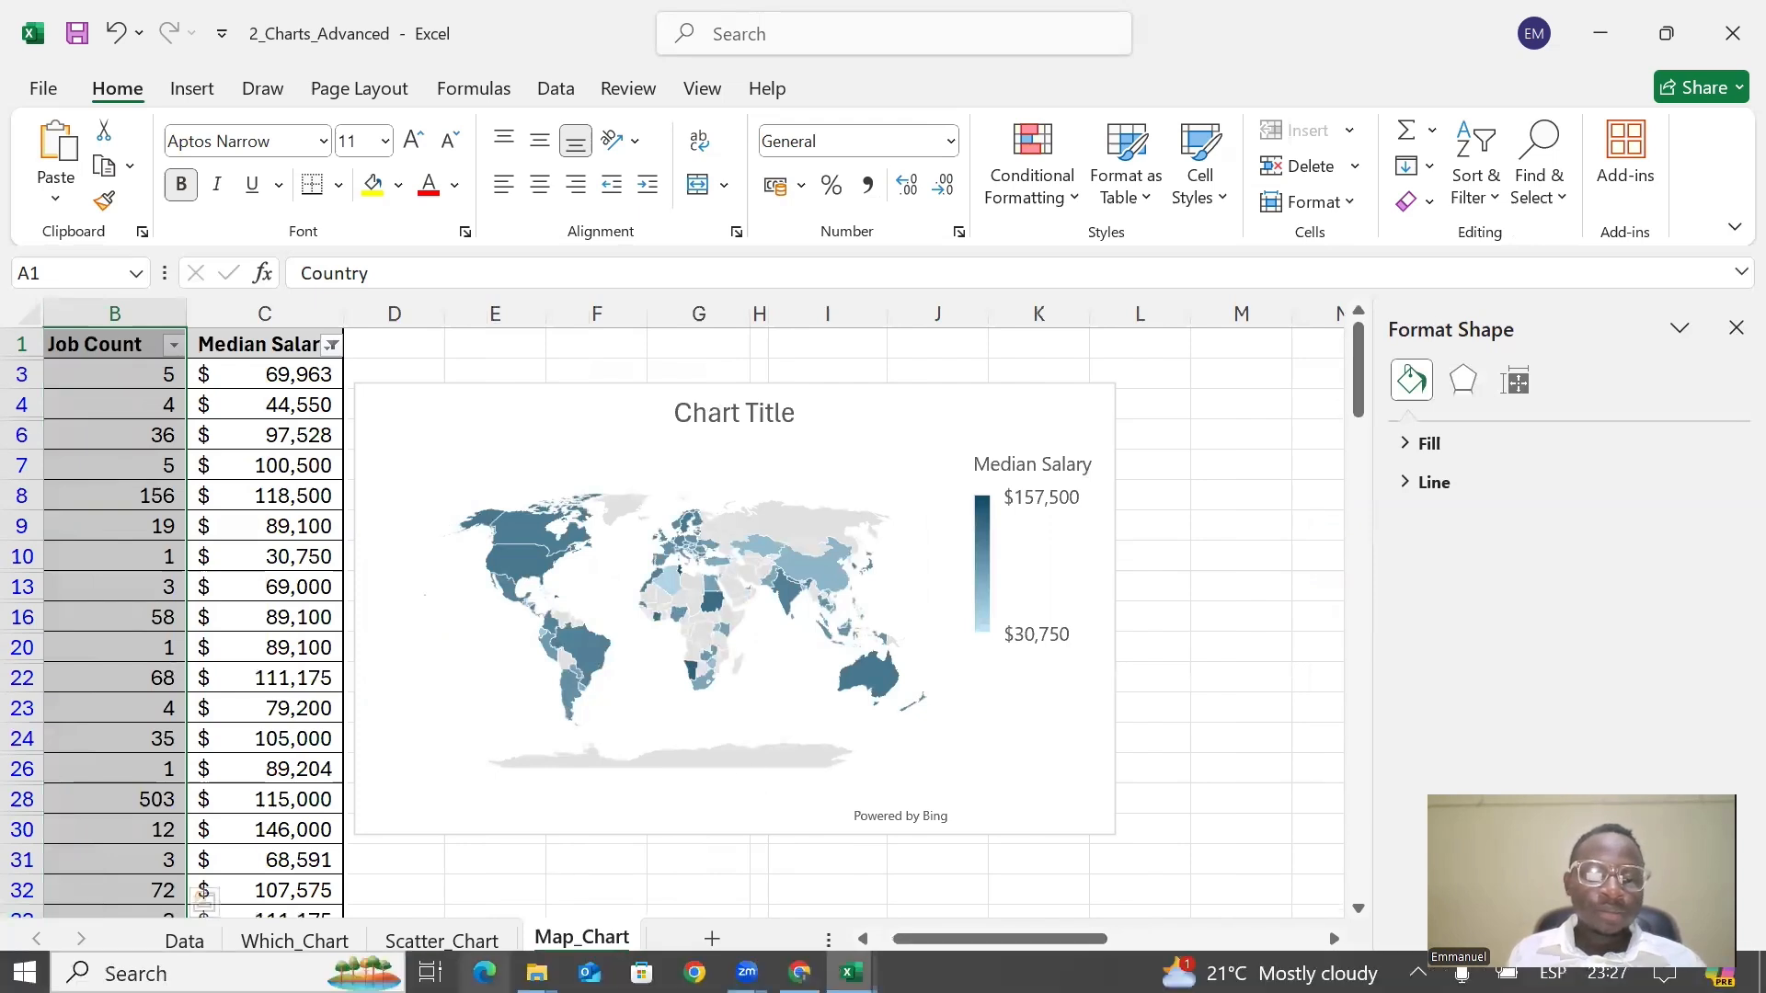
- Open the 3_Charts_Statistics workbook from the 3_Charts_Graphs folder
left_click(536, 972)
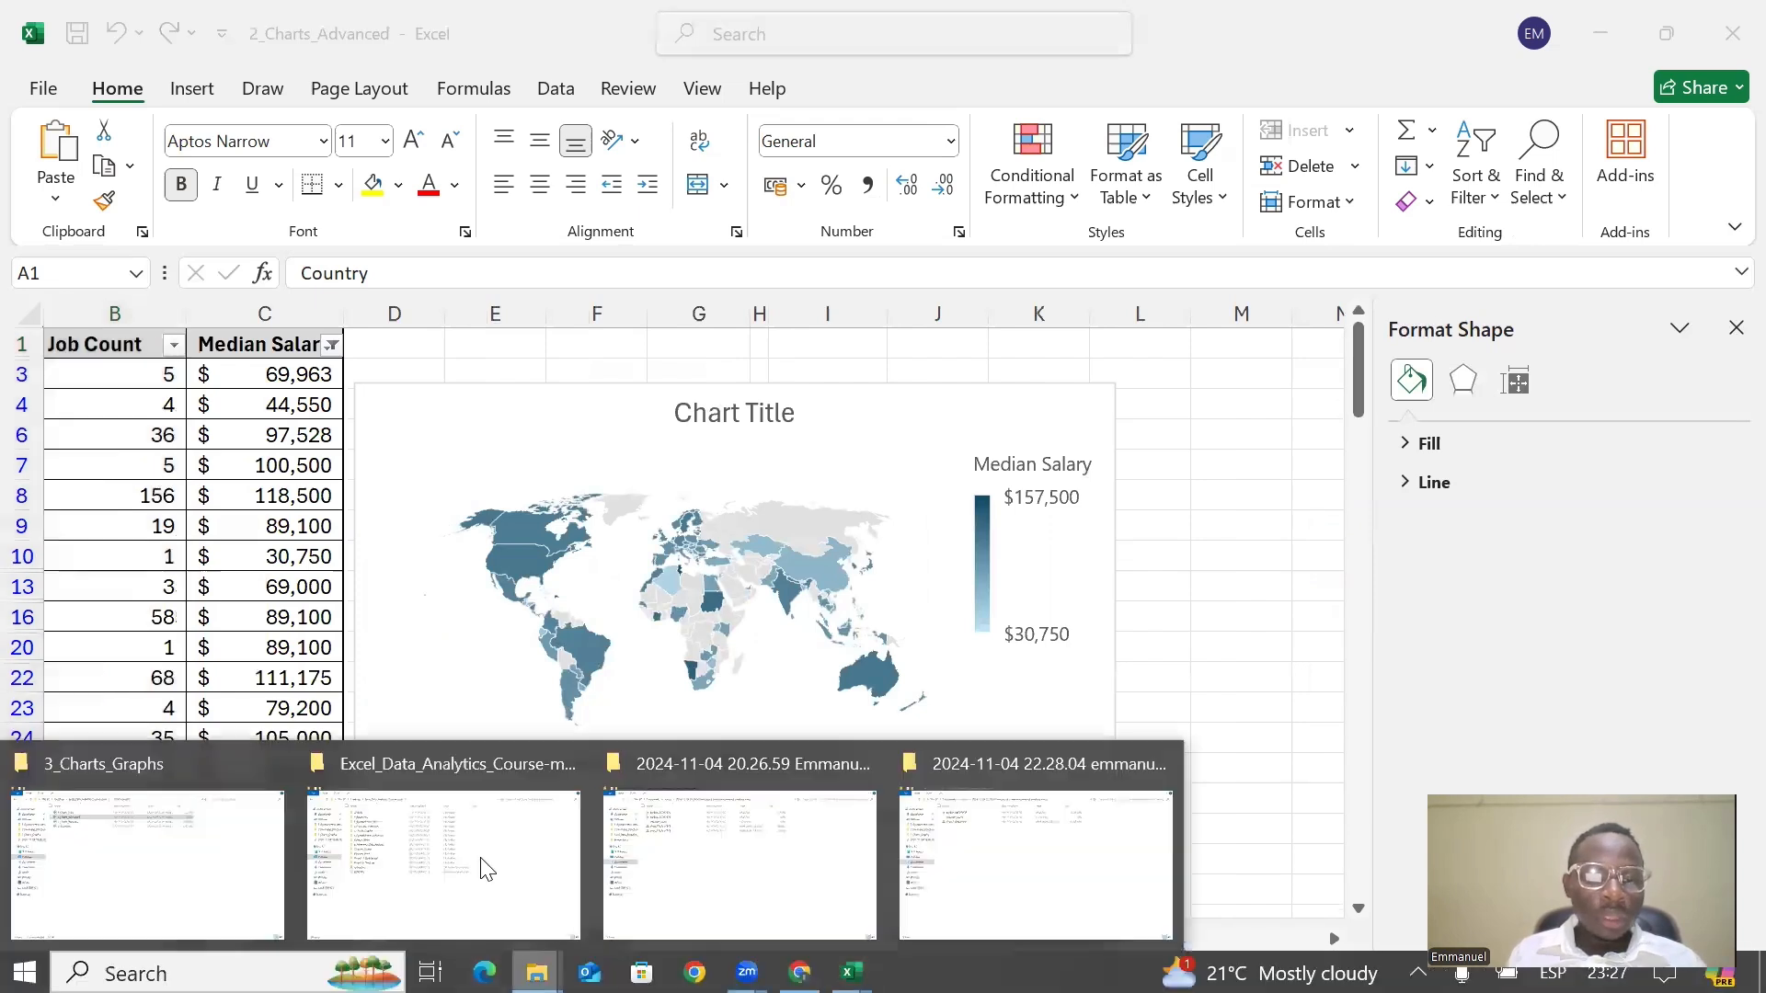
left_click(210, 883)
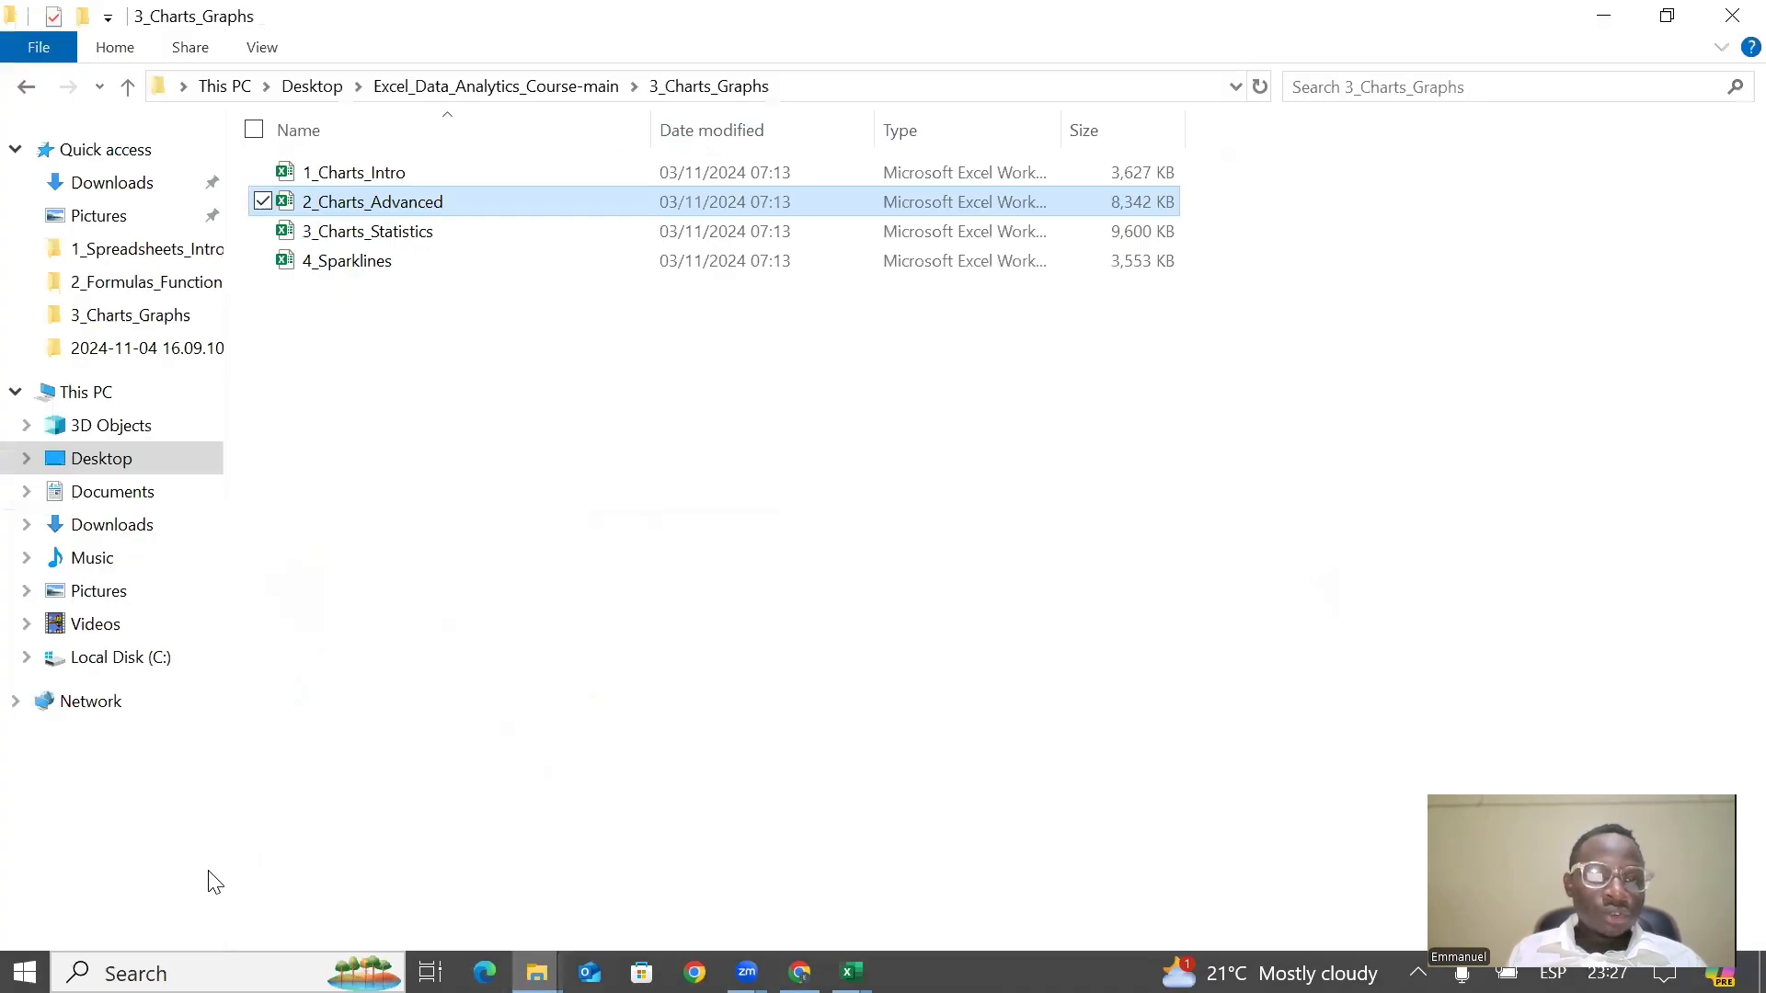
double_click(433, 231)
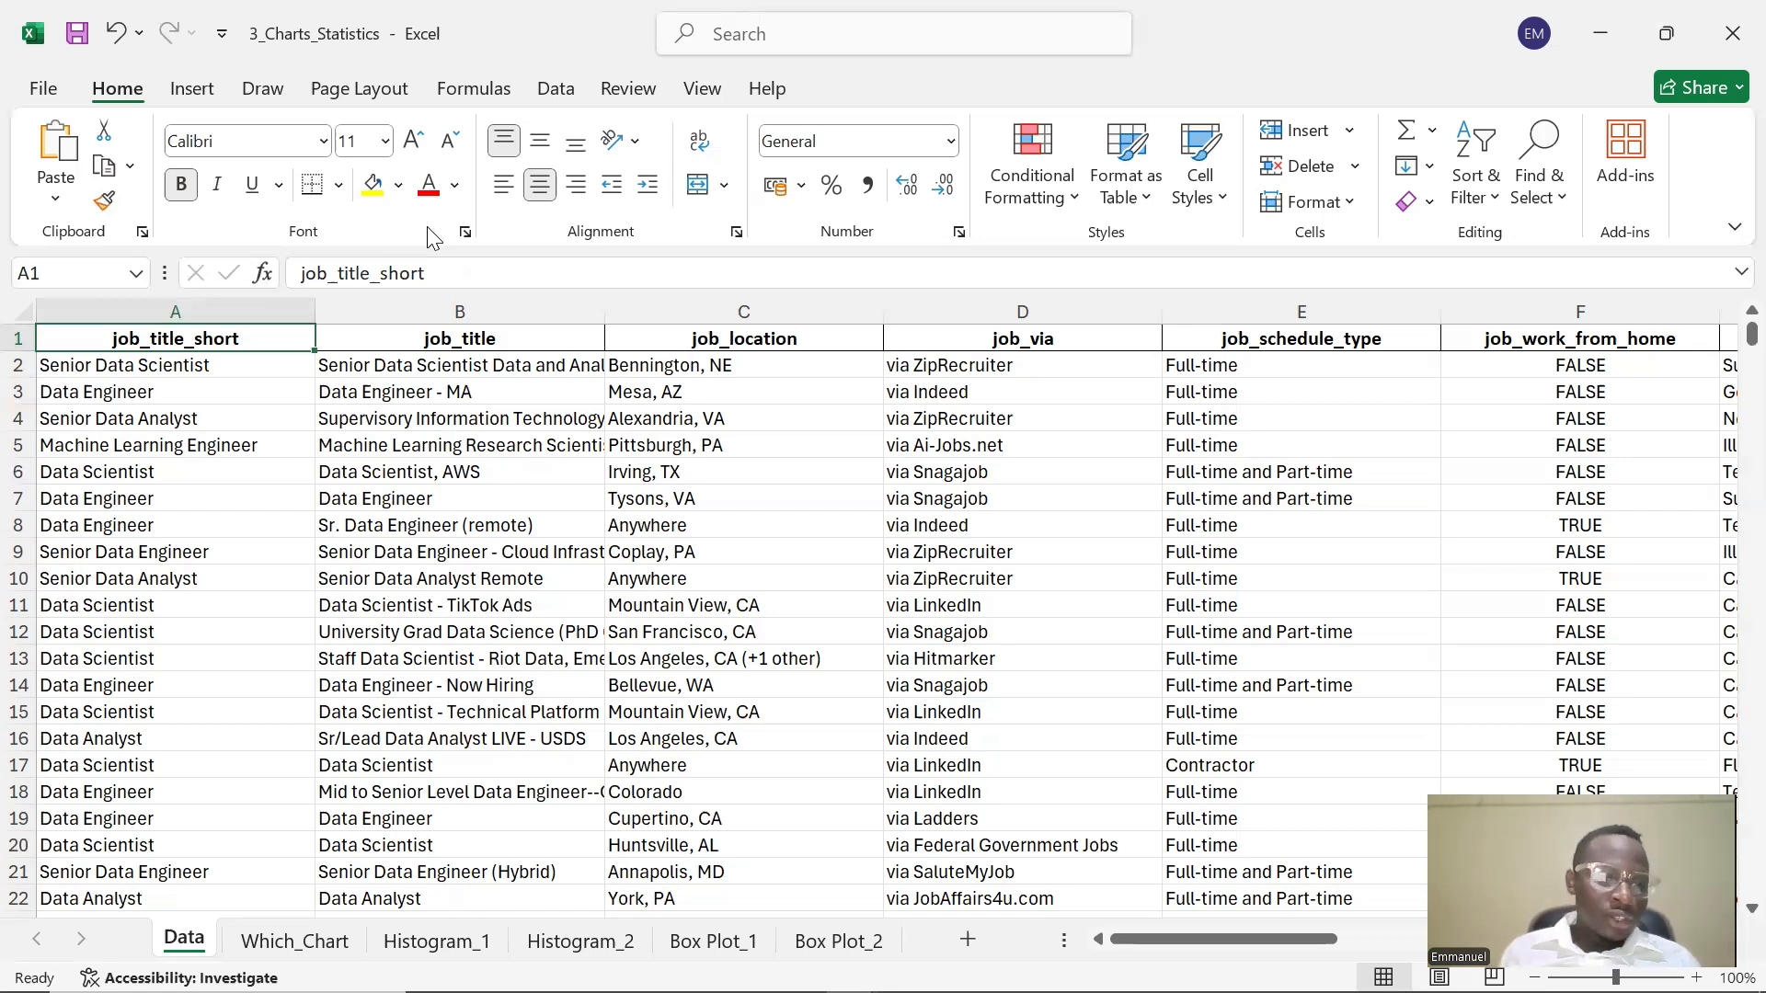
- Look over the histograms on the Histogram_1 and Histogram_2 sheets, ending on Histogram_2
left_click(439, 942)
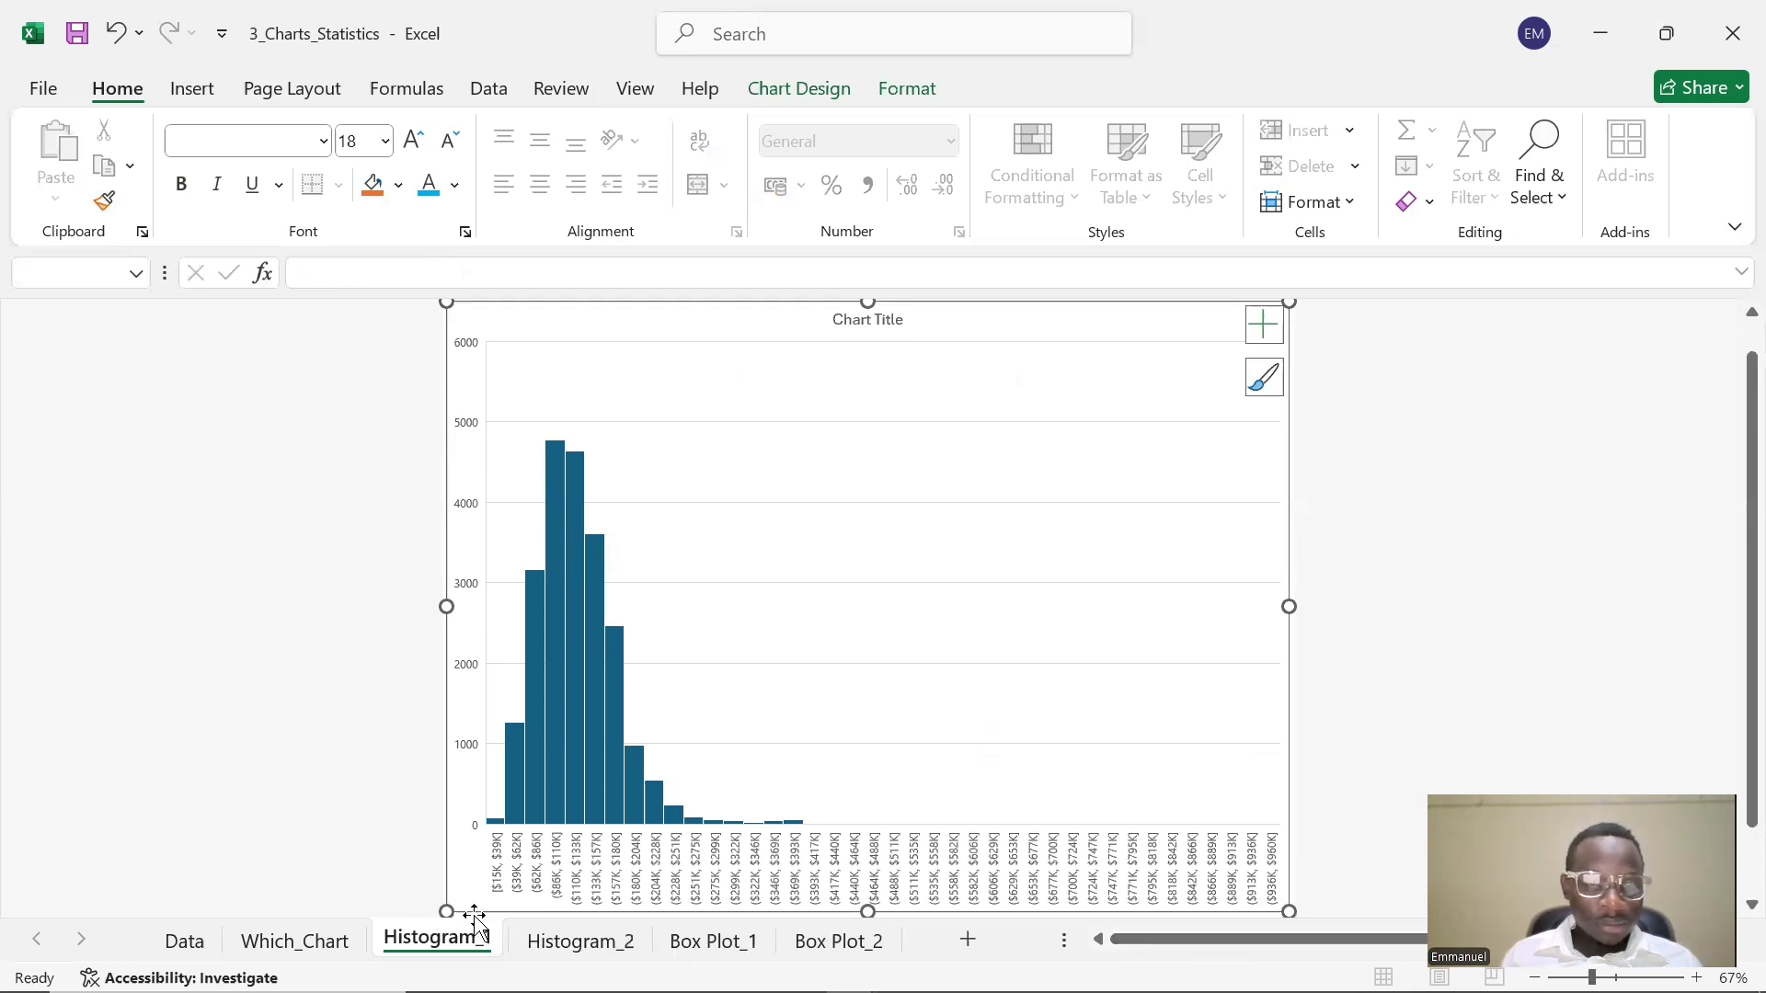
left_click(579, 940)
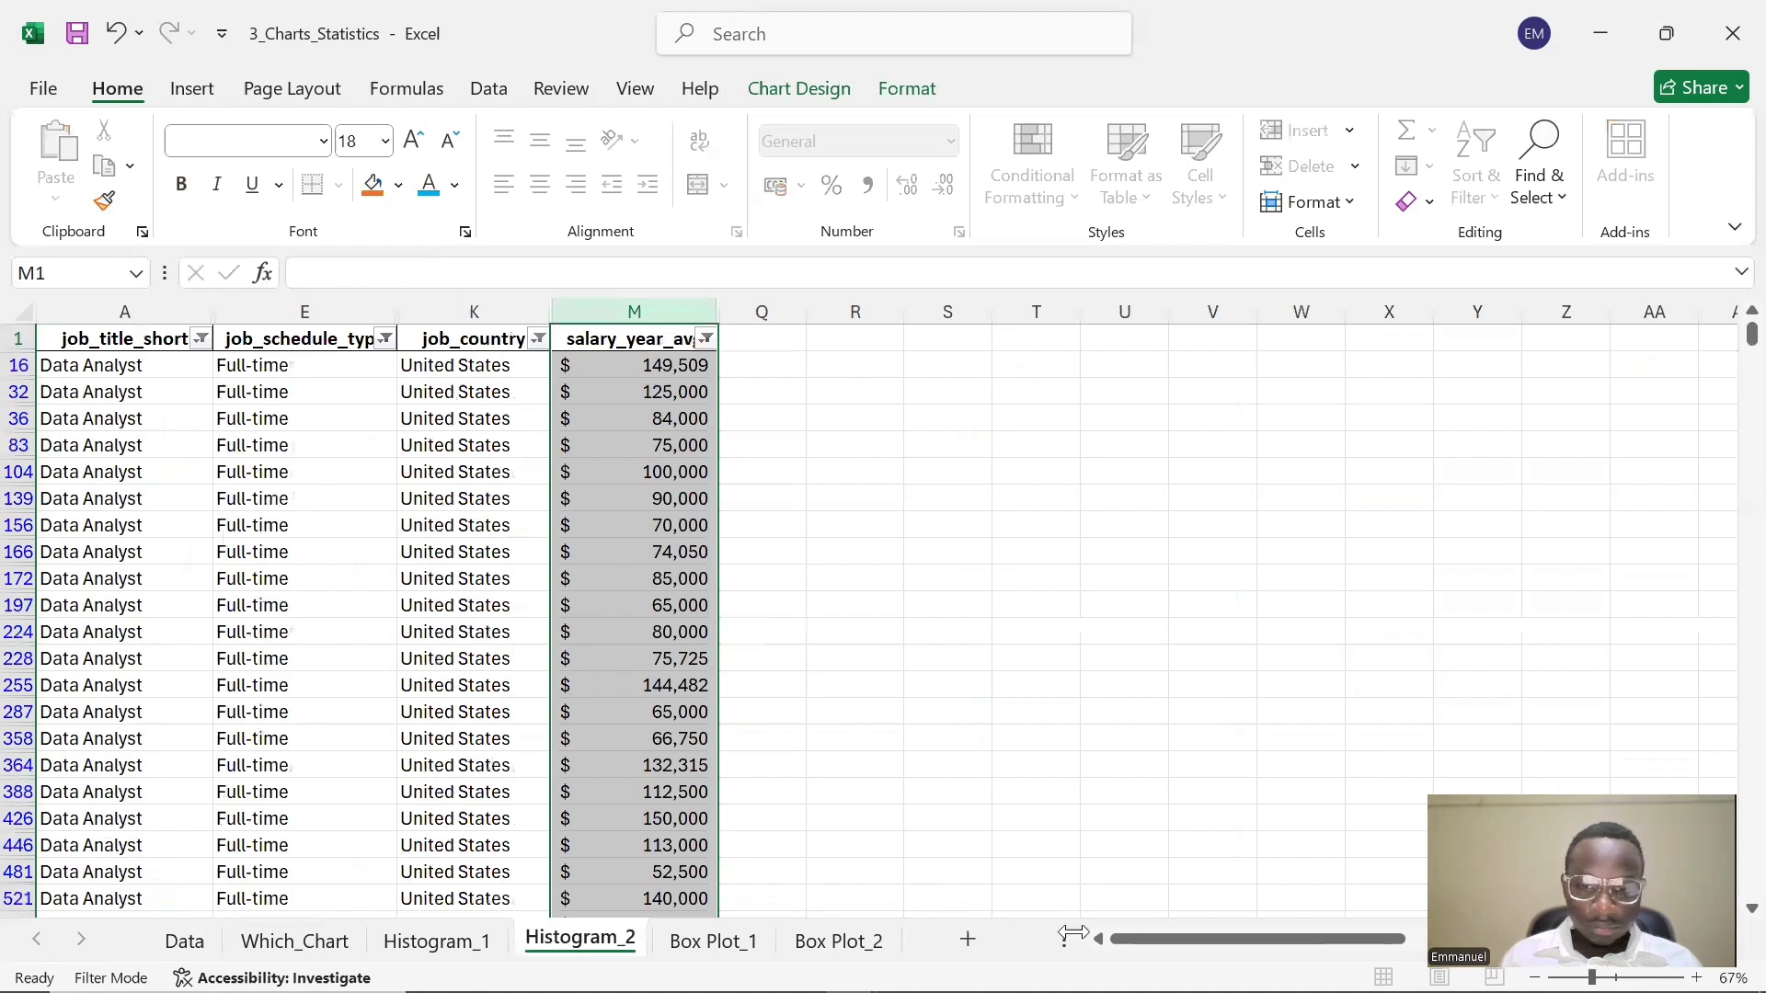
left_click_drag(1154, 940, 1265, 940)
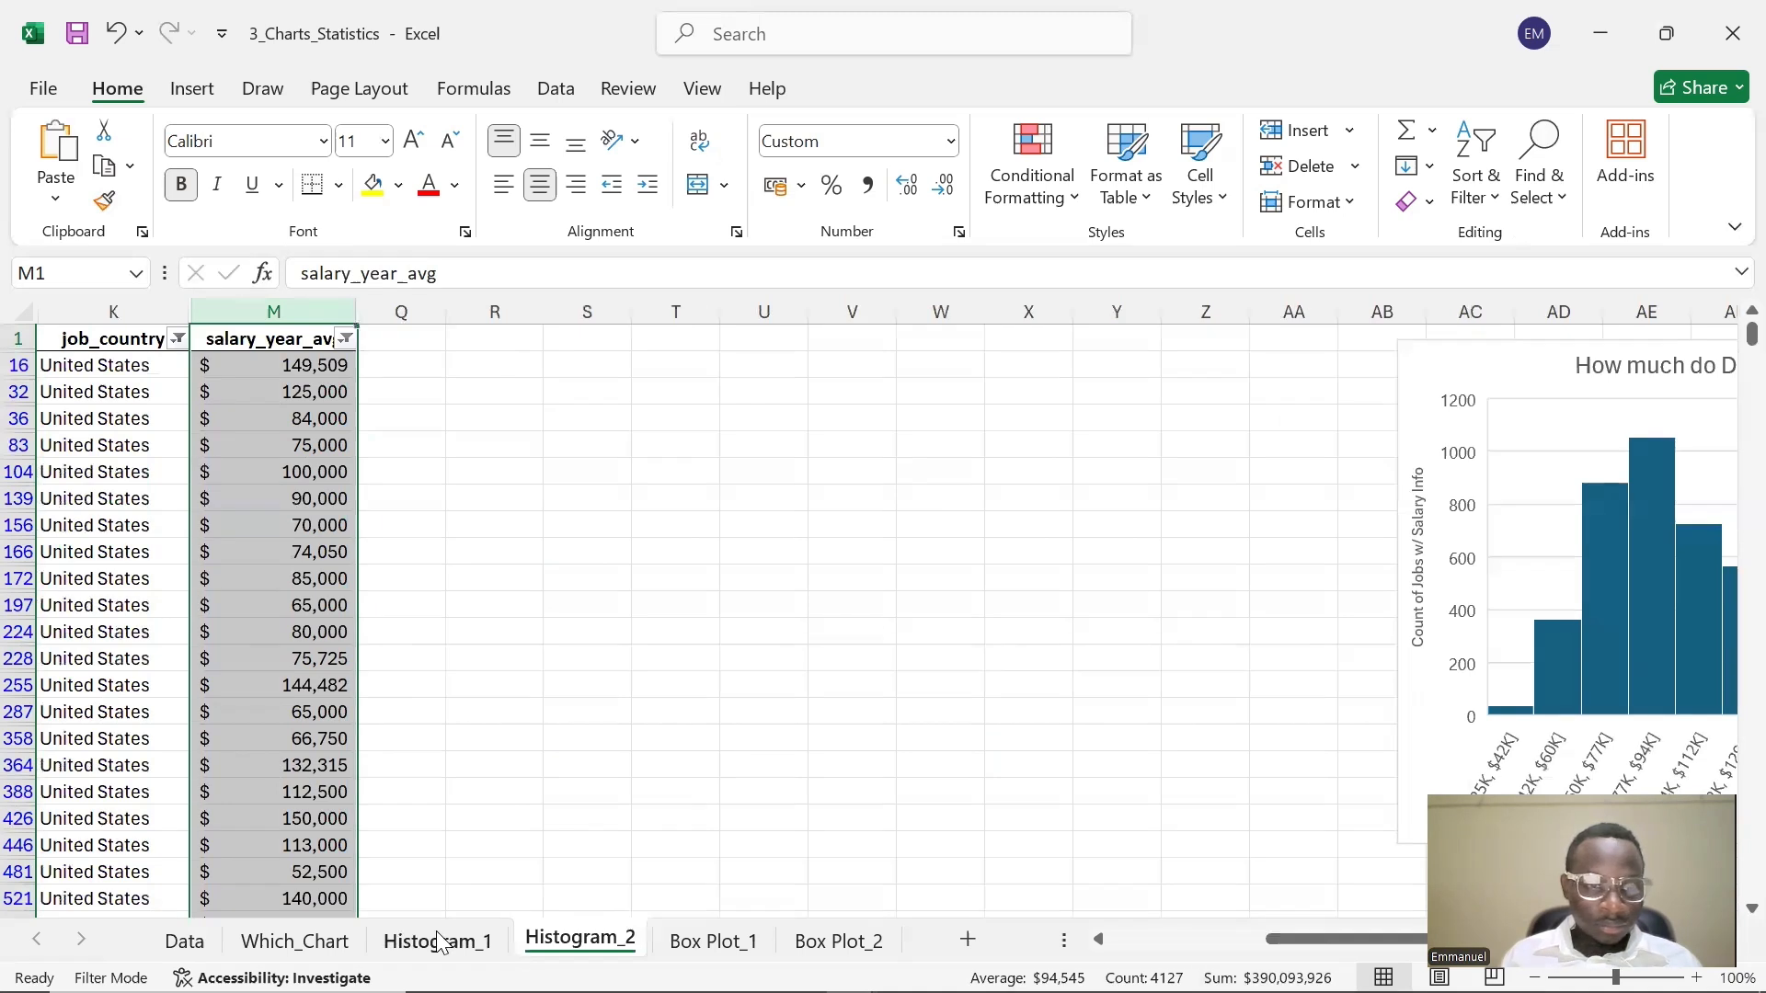
left_click(398, 945)
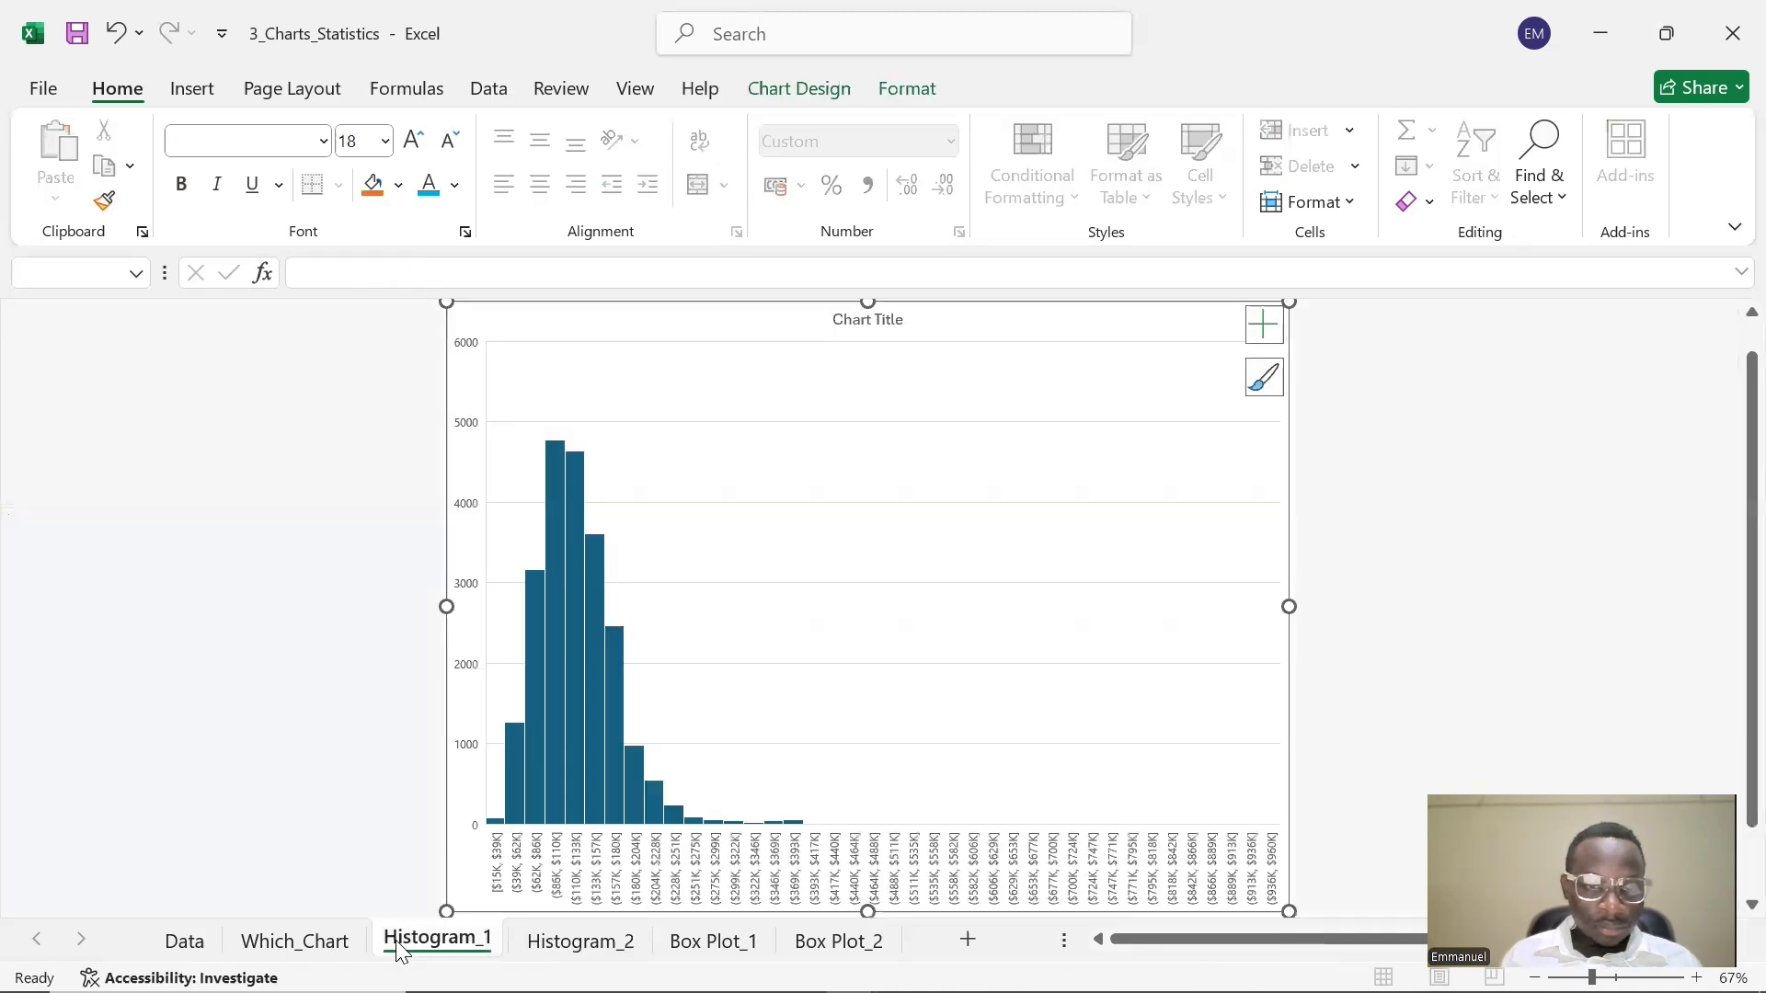
left_click(550, 947)
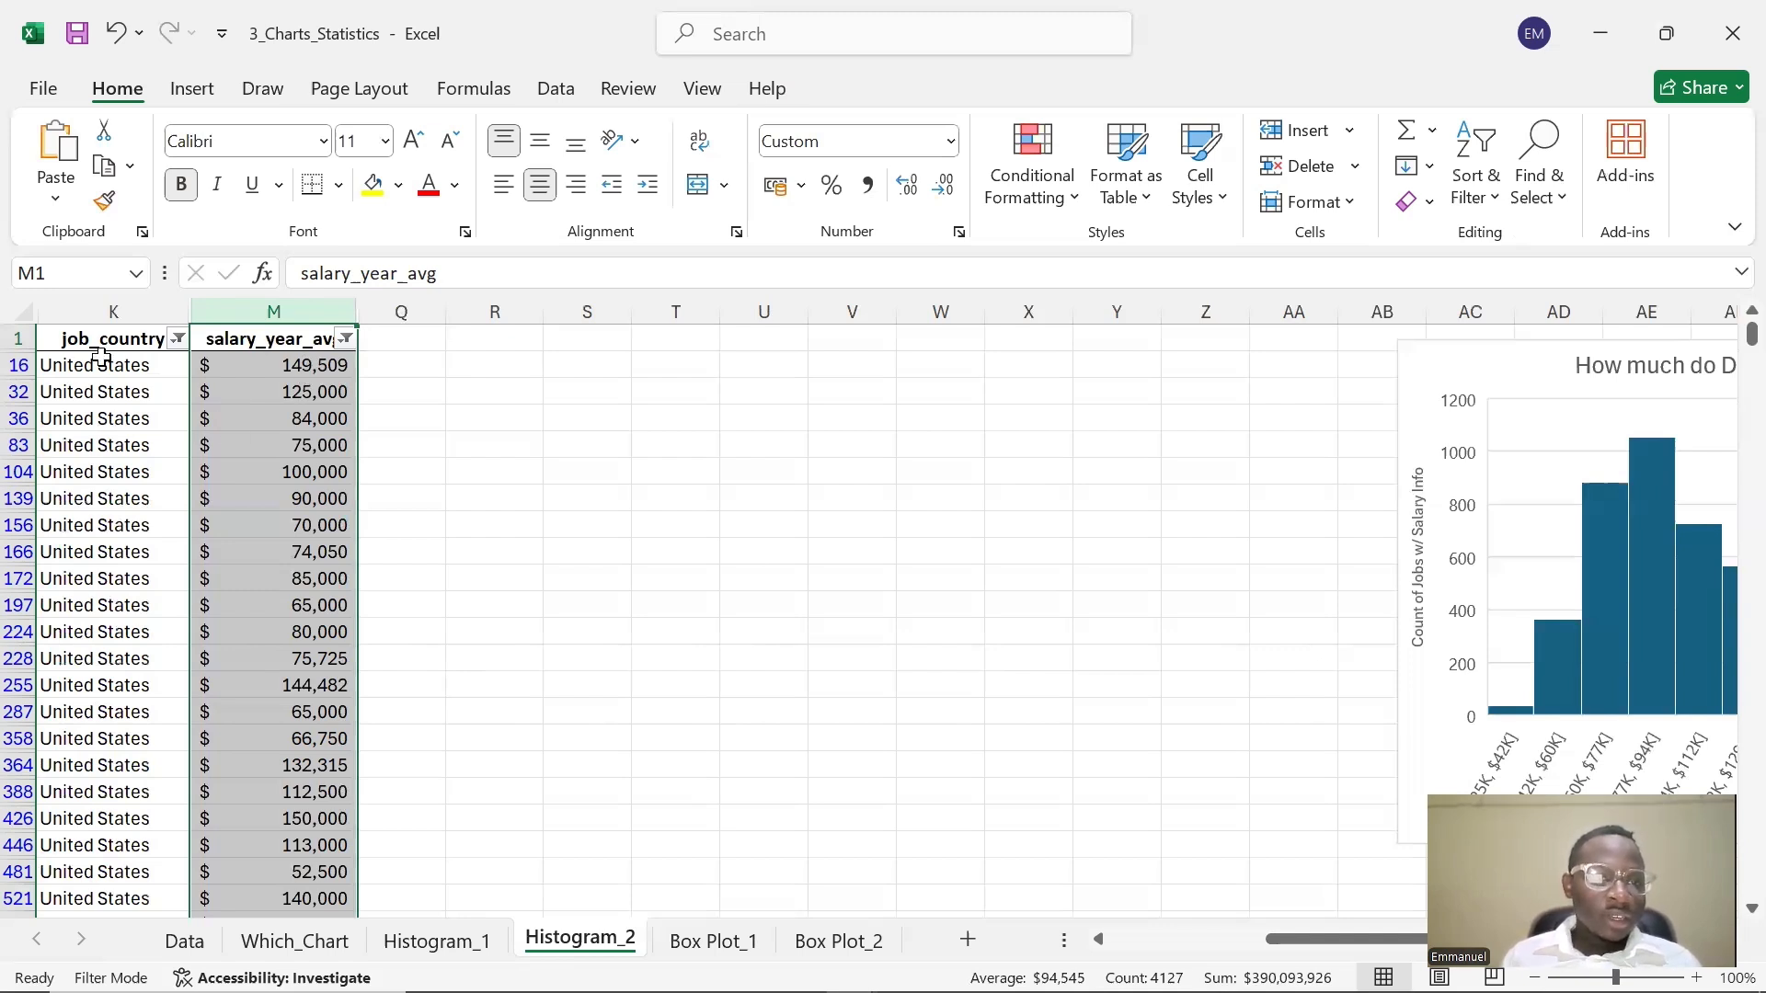
- Try to select the job_country and salary_year_avg data on Histogram_2 by extending the selection down from the headers
left_click_drag(76, 343, 92, 915)
left_click_drag(159, 857, 331, 806)
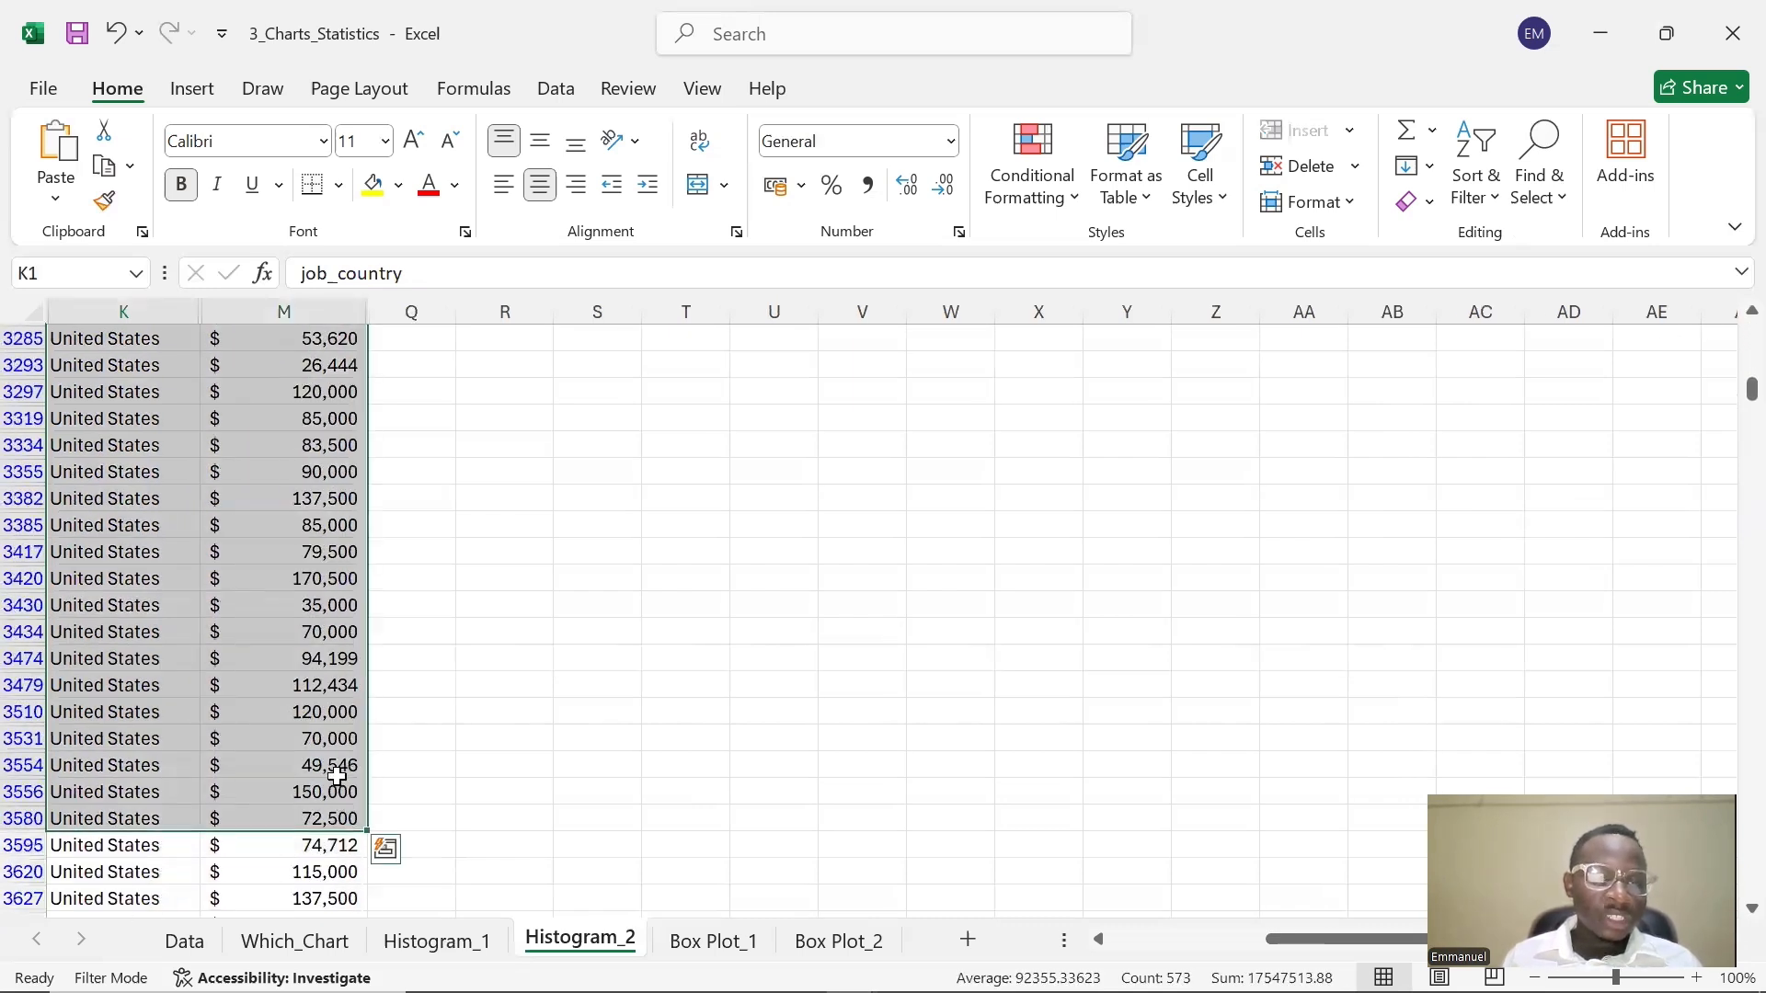
scroll(331, 730, "up", 3)
scroll(291, 689, "up", 6)
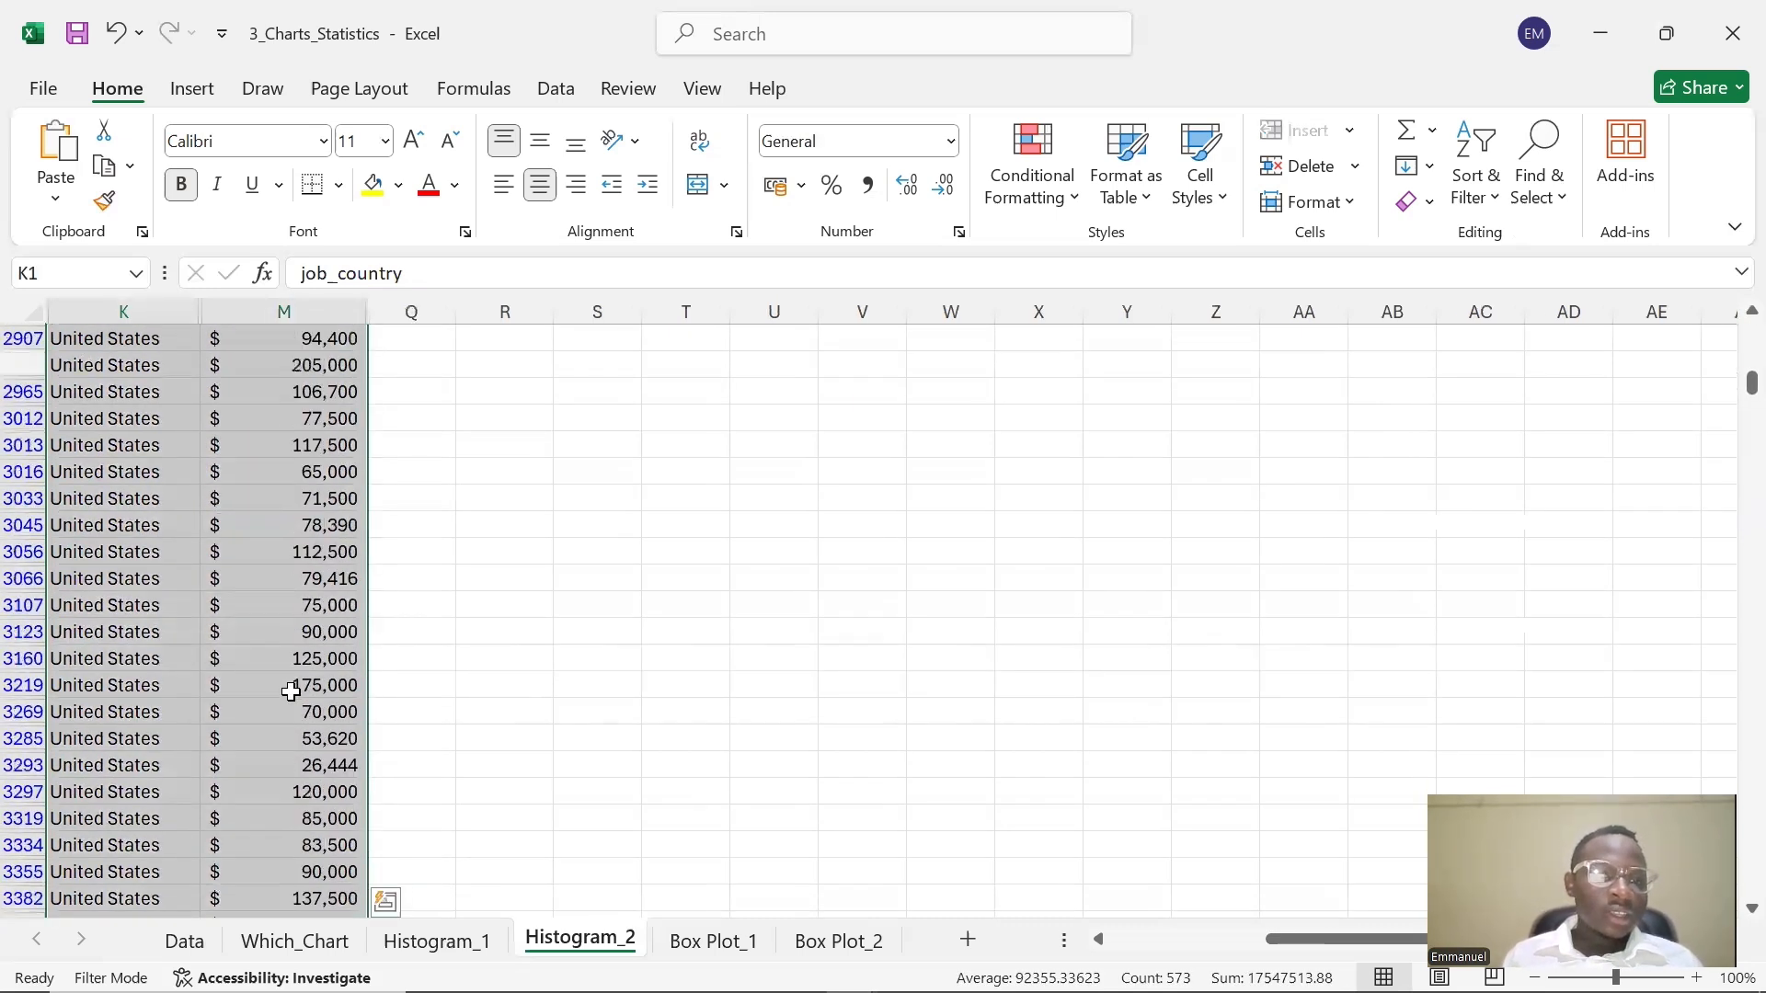
scroll(272, 454, "up", 4)
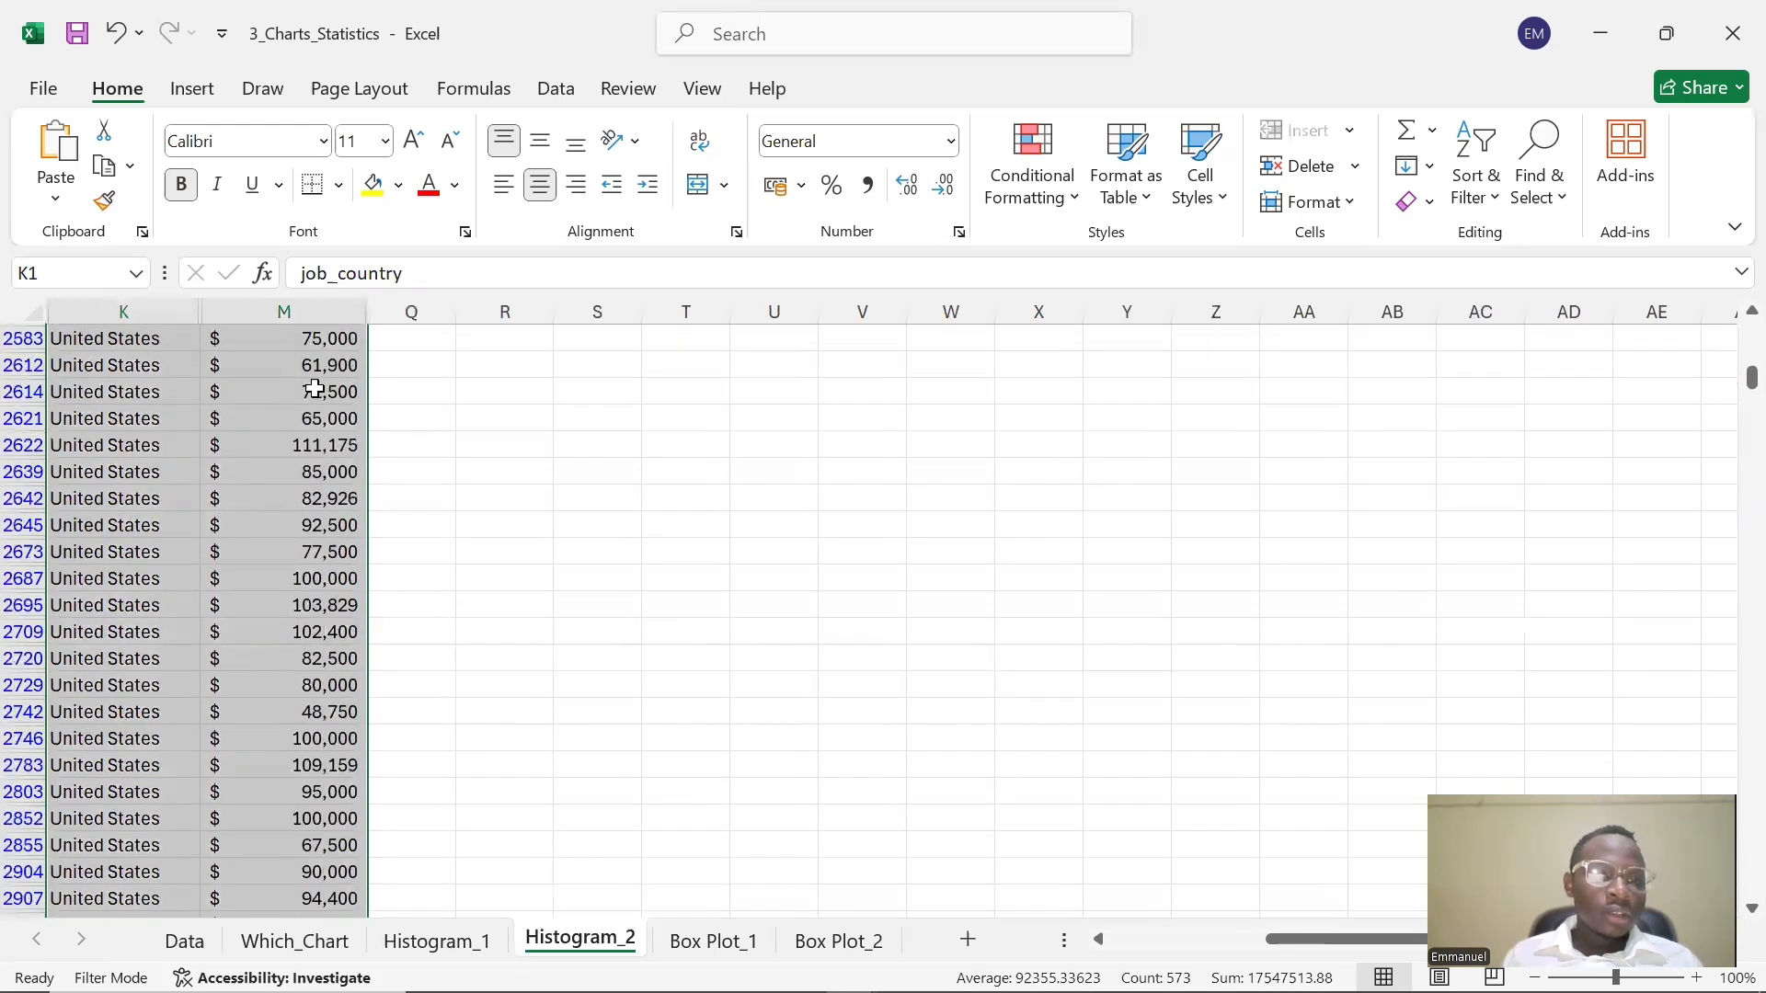
left_click(329, 339)
scroll(302, 441, "up", 10)
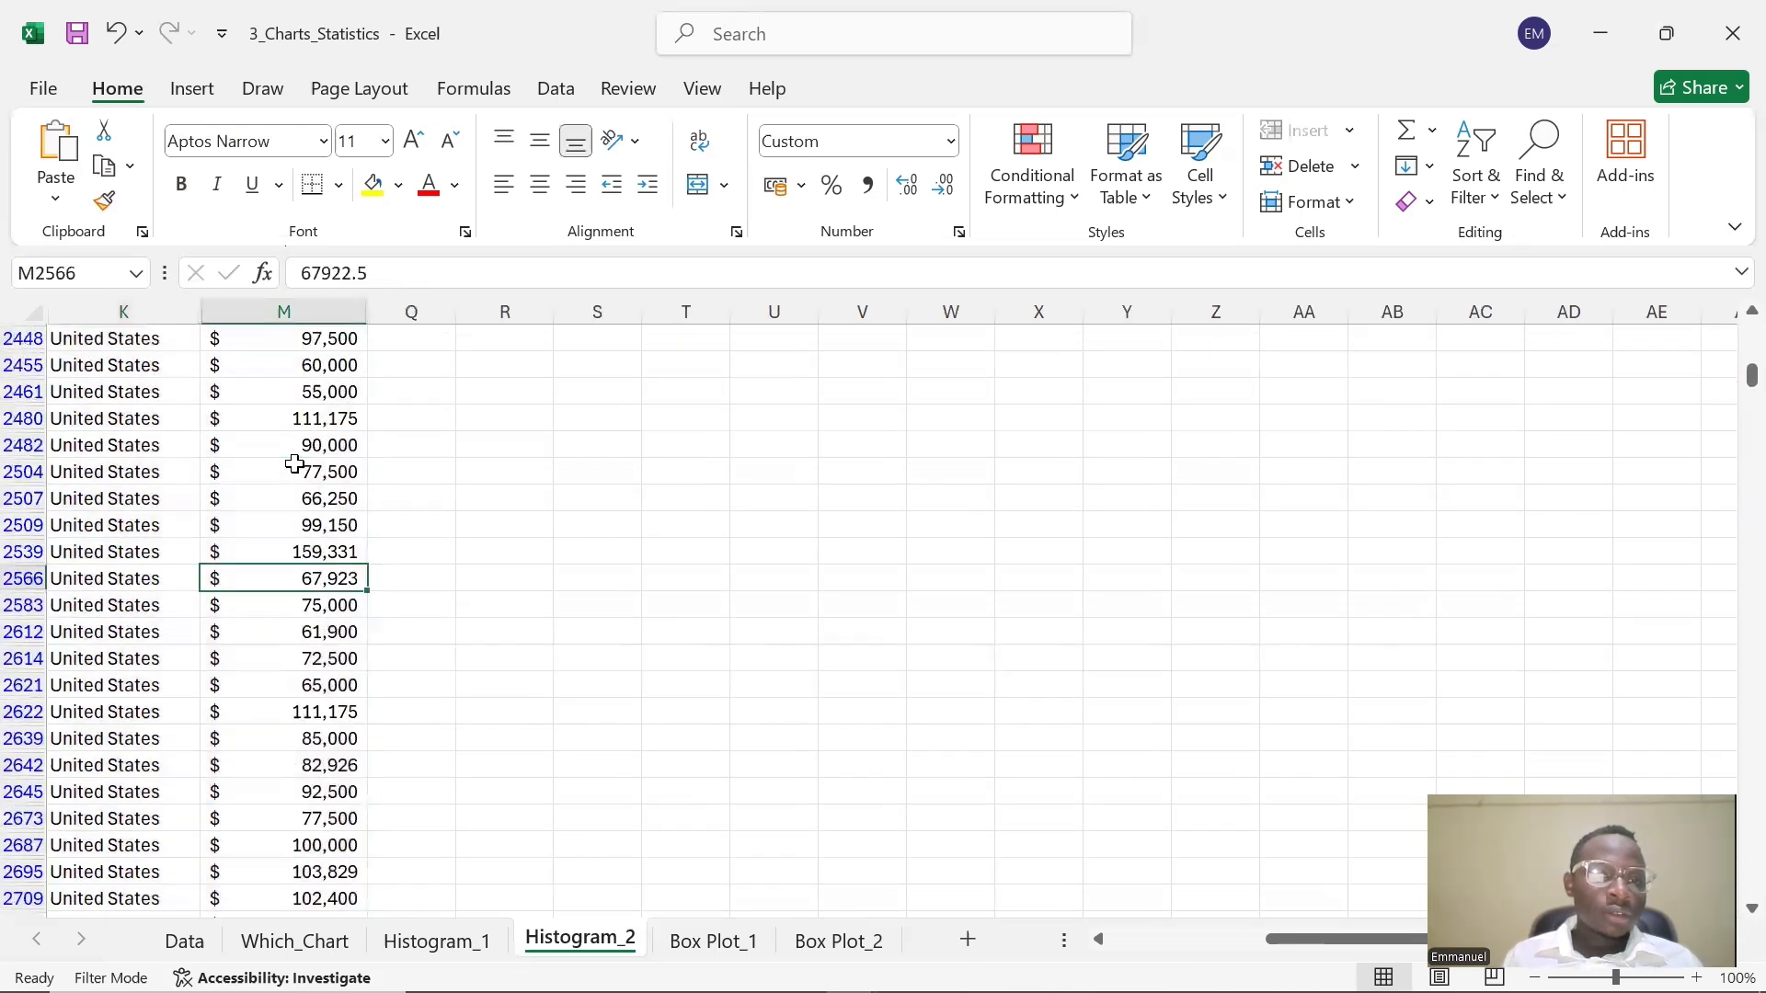
left_click_drag(430, 390, 392, 312)
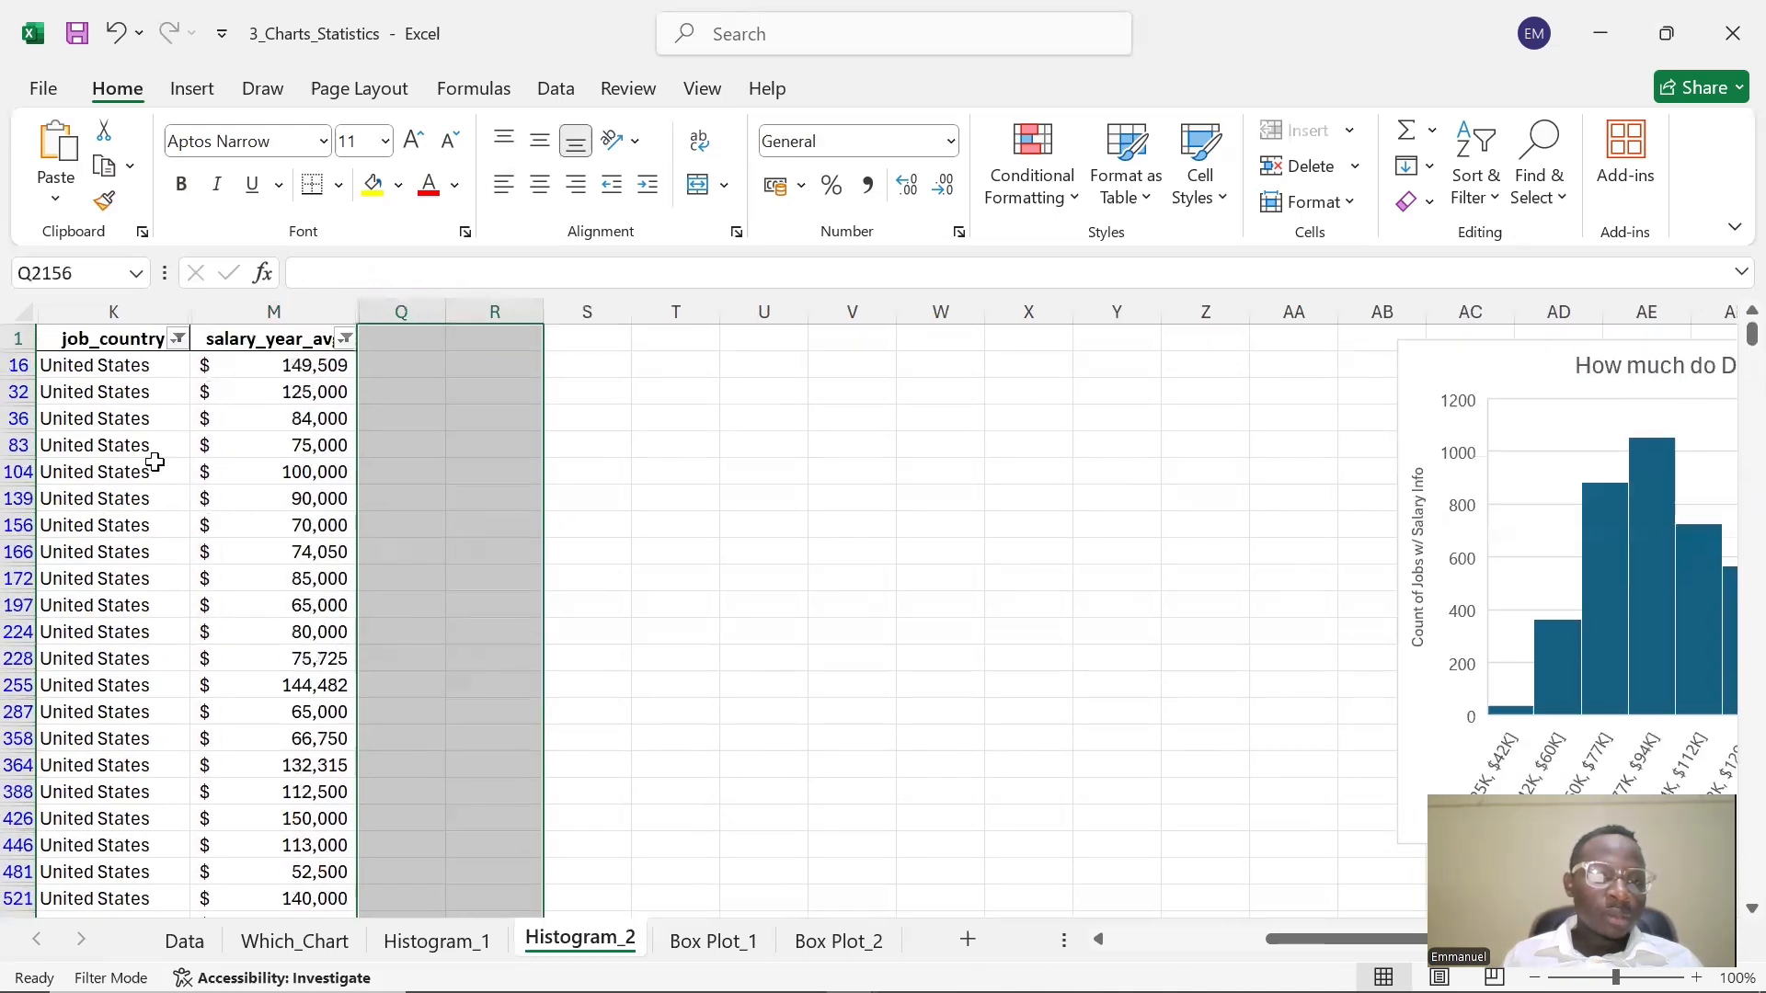
- Open the job_country filter and search its country values for USA
left_click(178, 339)
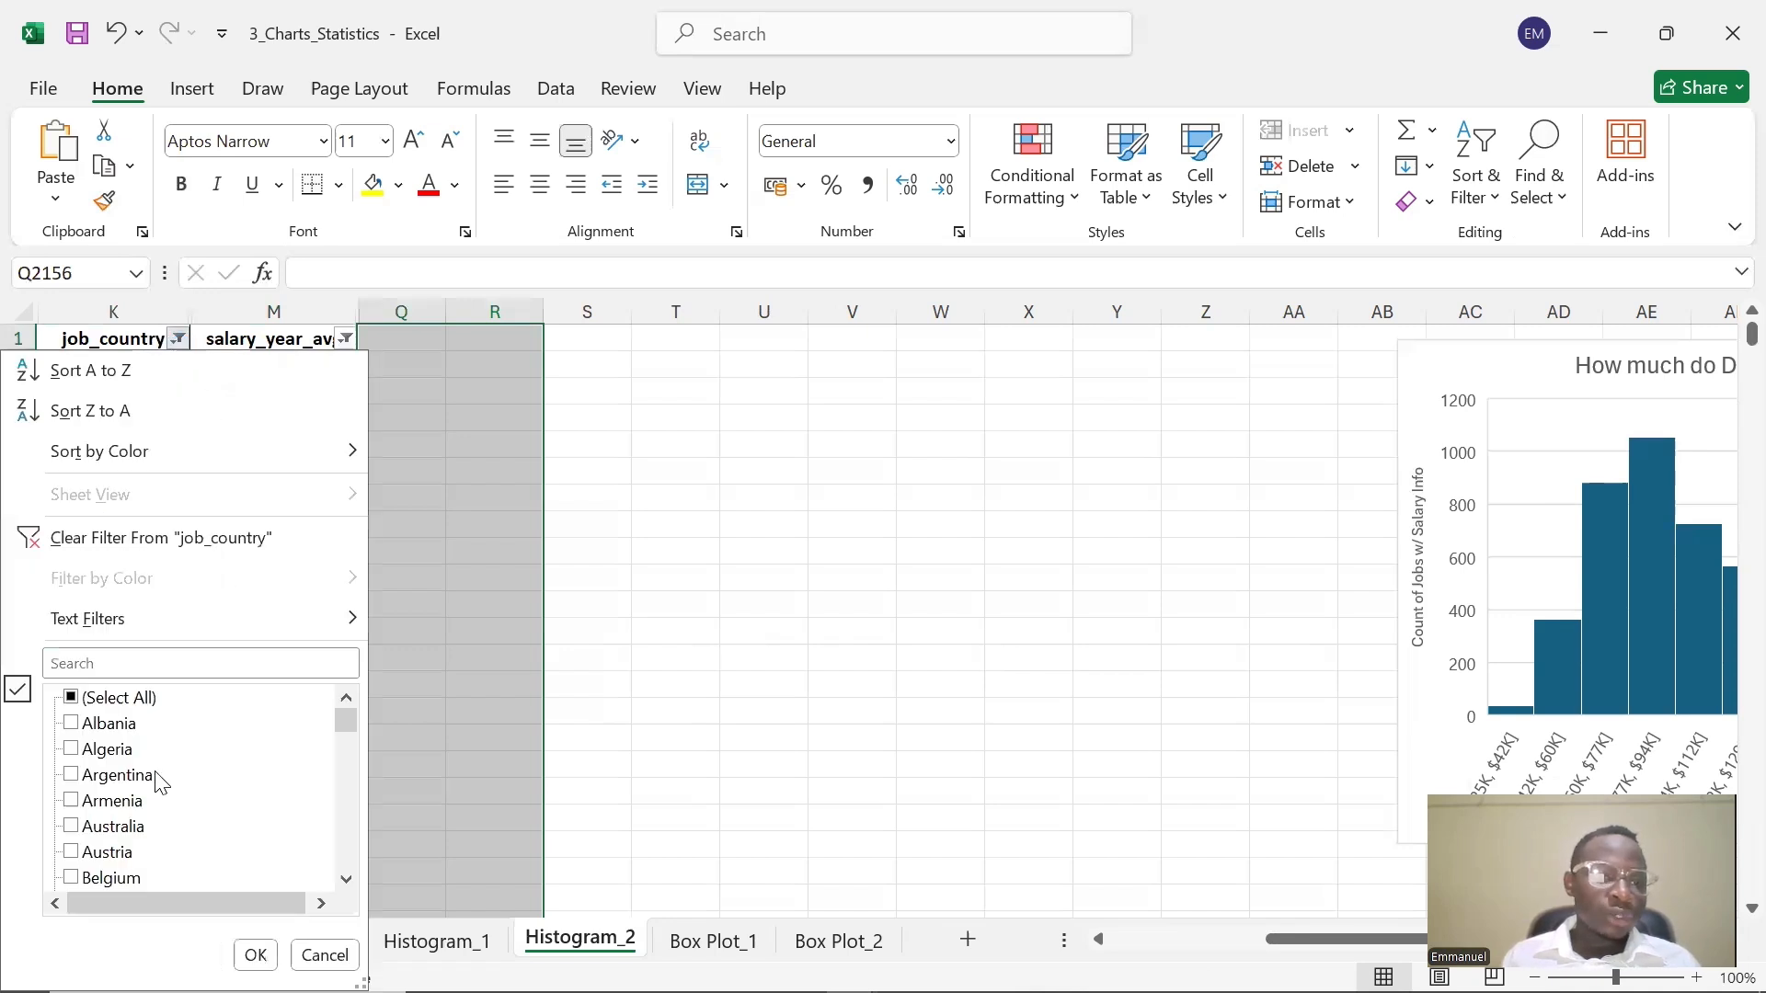
left_click(72, 699)
left_click(72, 699)
mouse_move(344, 723)
left_mouse_down()
mouse_move(342, 868)
mouse_move(364, 714)
left_mouse_up()
left_click(214, 664)
type("USA")
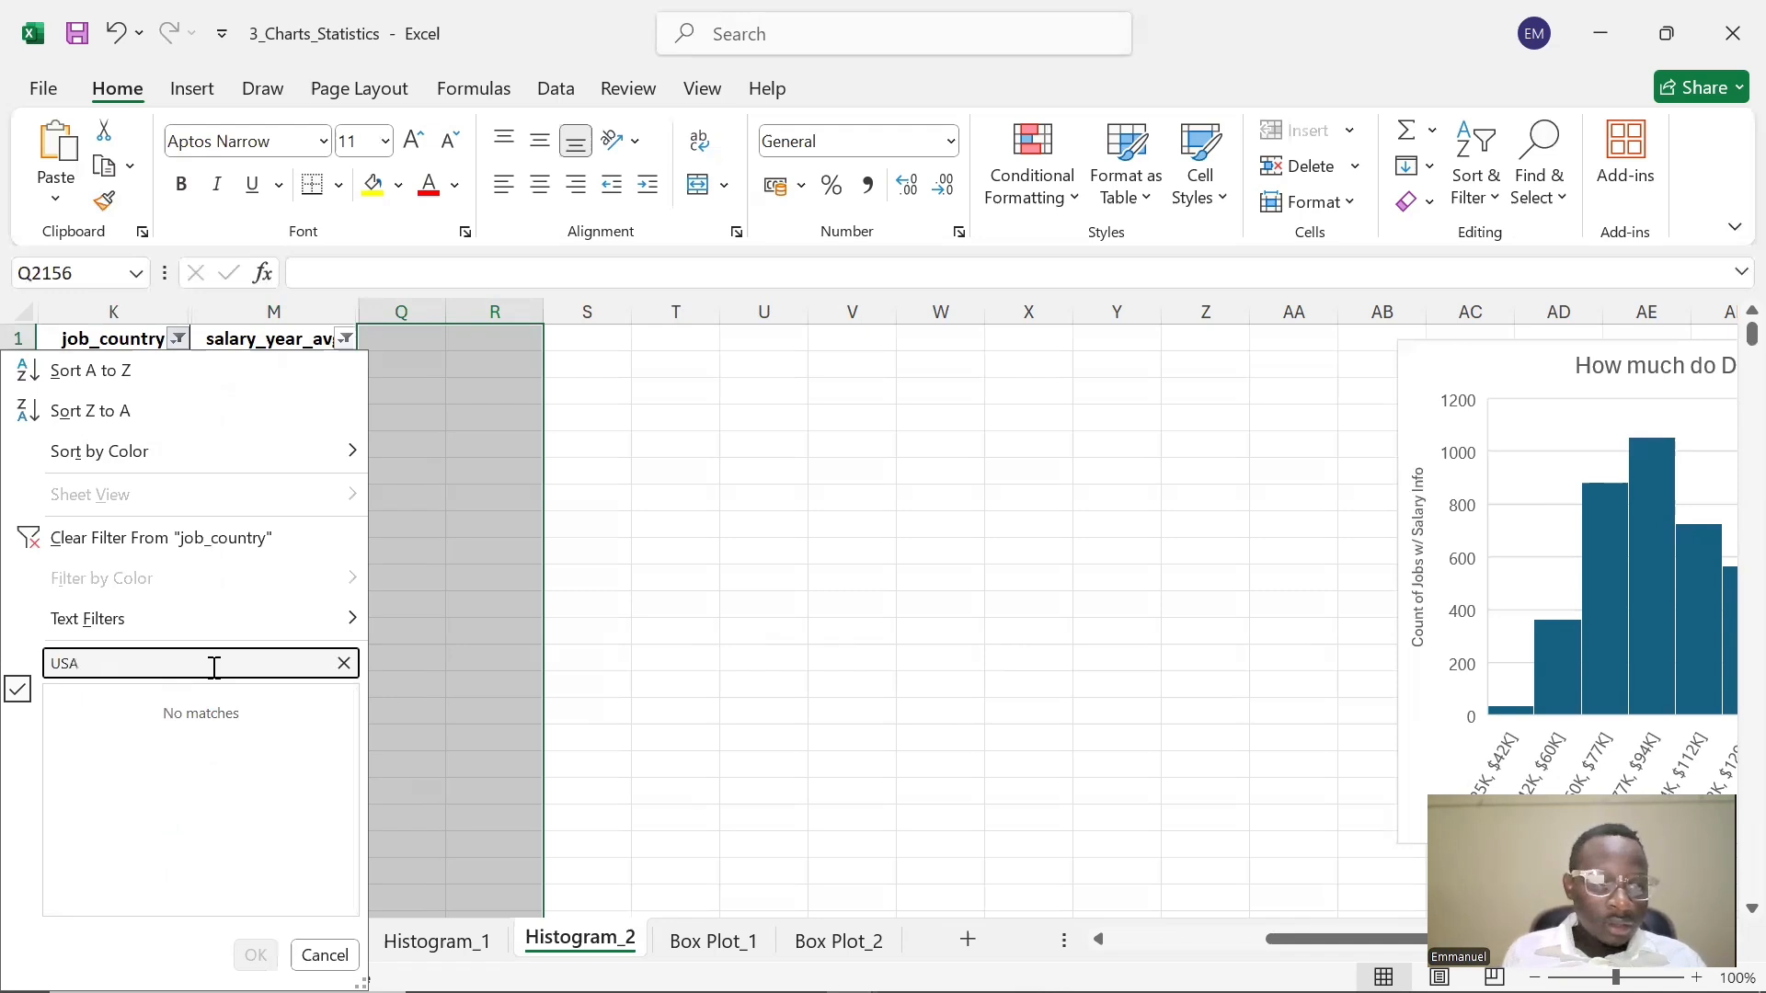
- Search the job_country filter for UNITED and filter the column to United States only
key("BackSpace")
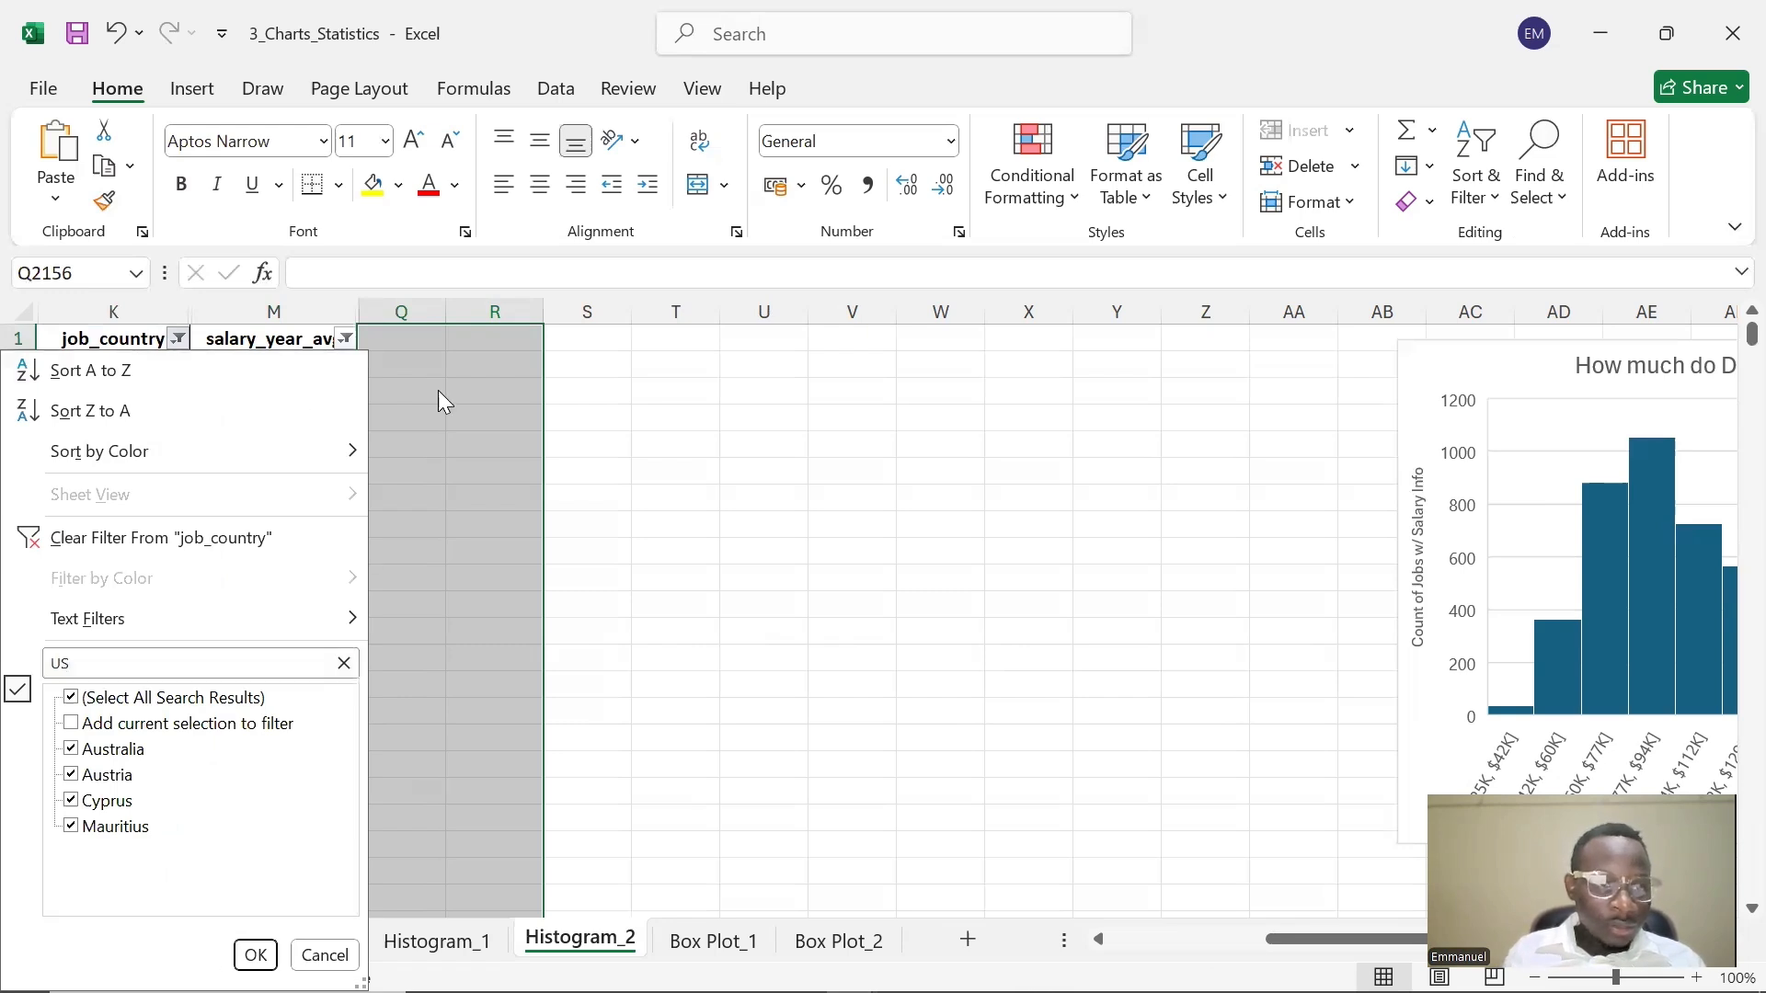
left_click(200, 674)
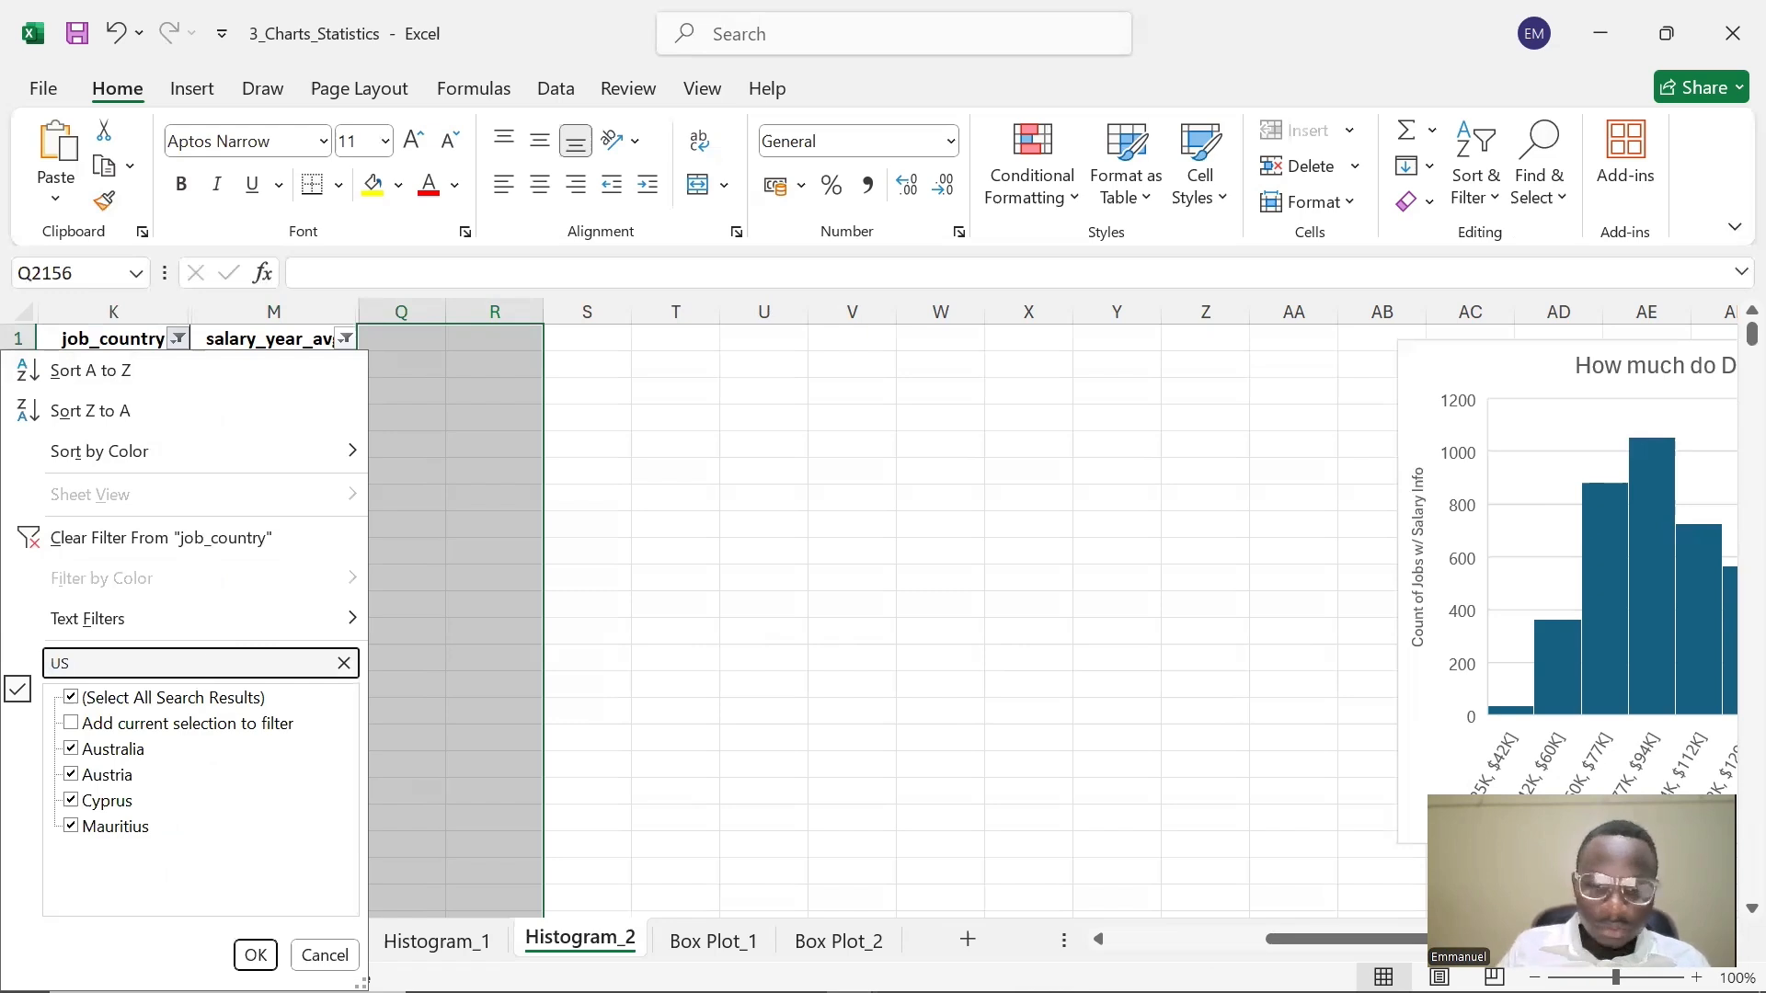
type("NITED")
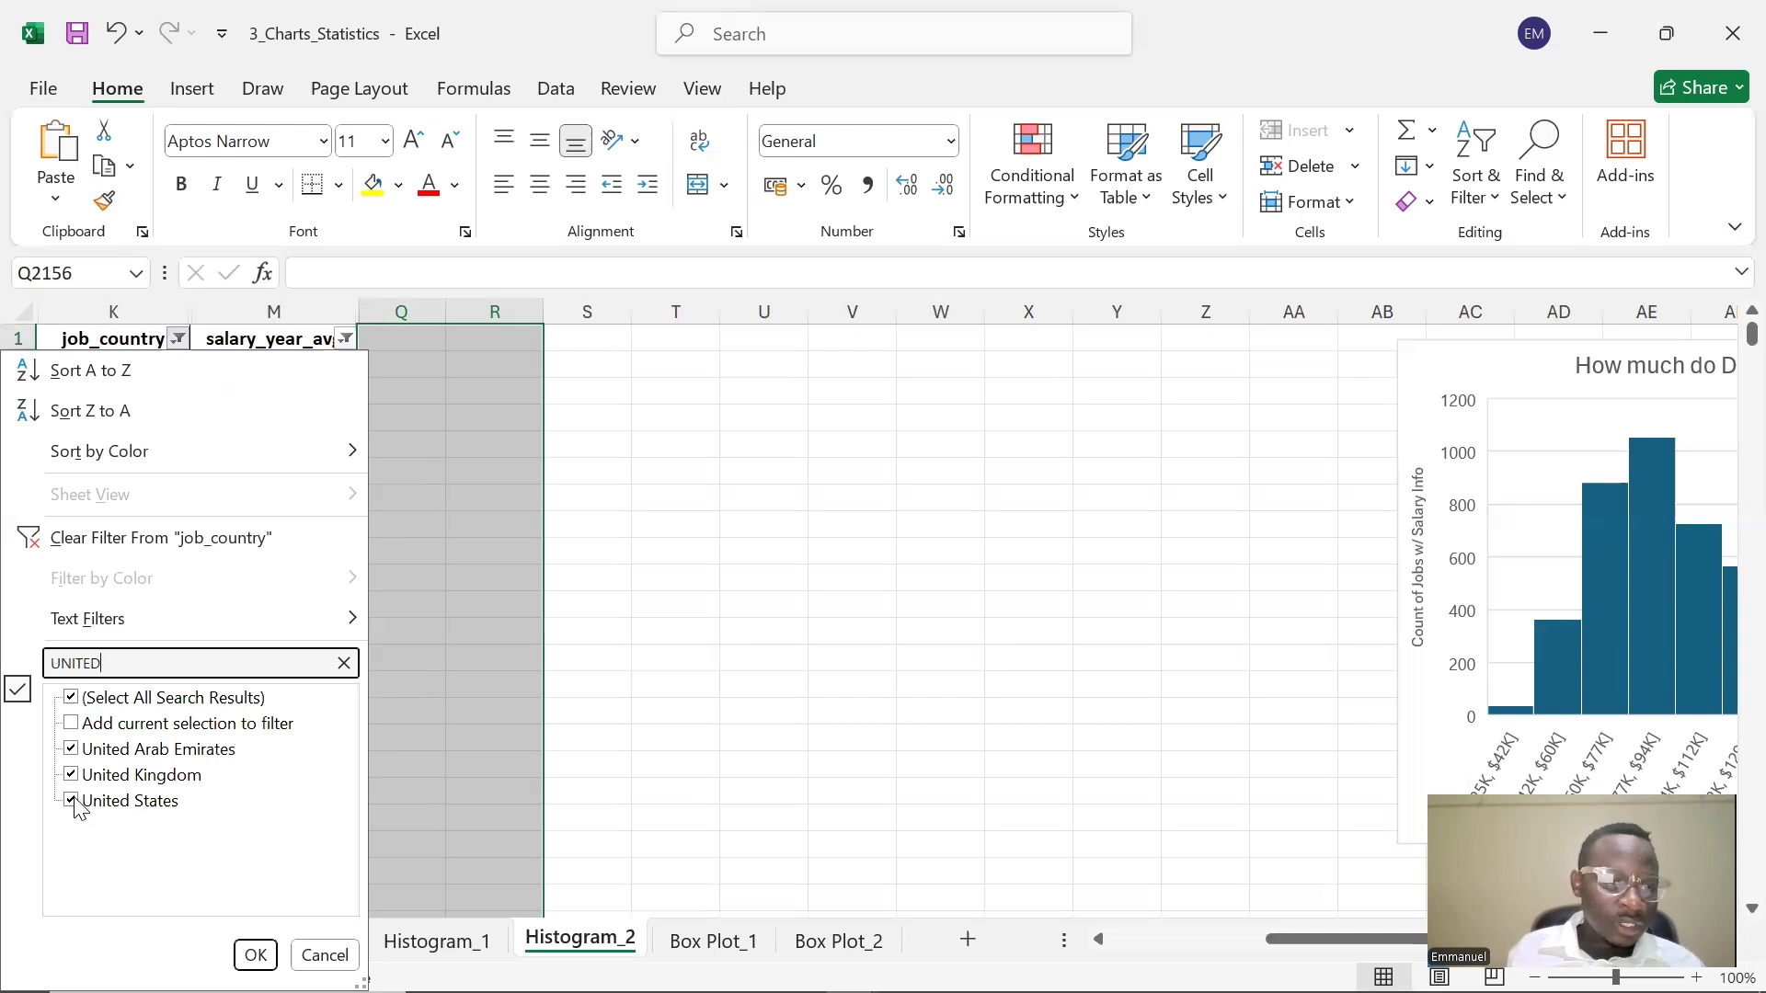
left_click(74, 701)
left_click(74, 701)
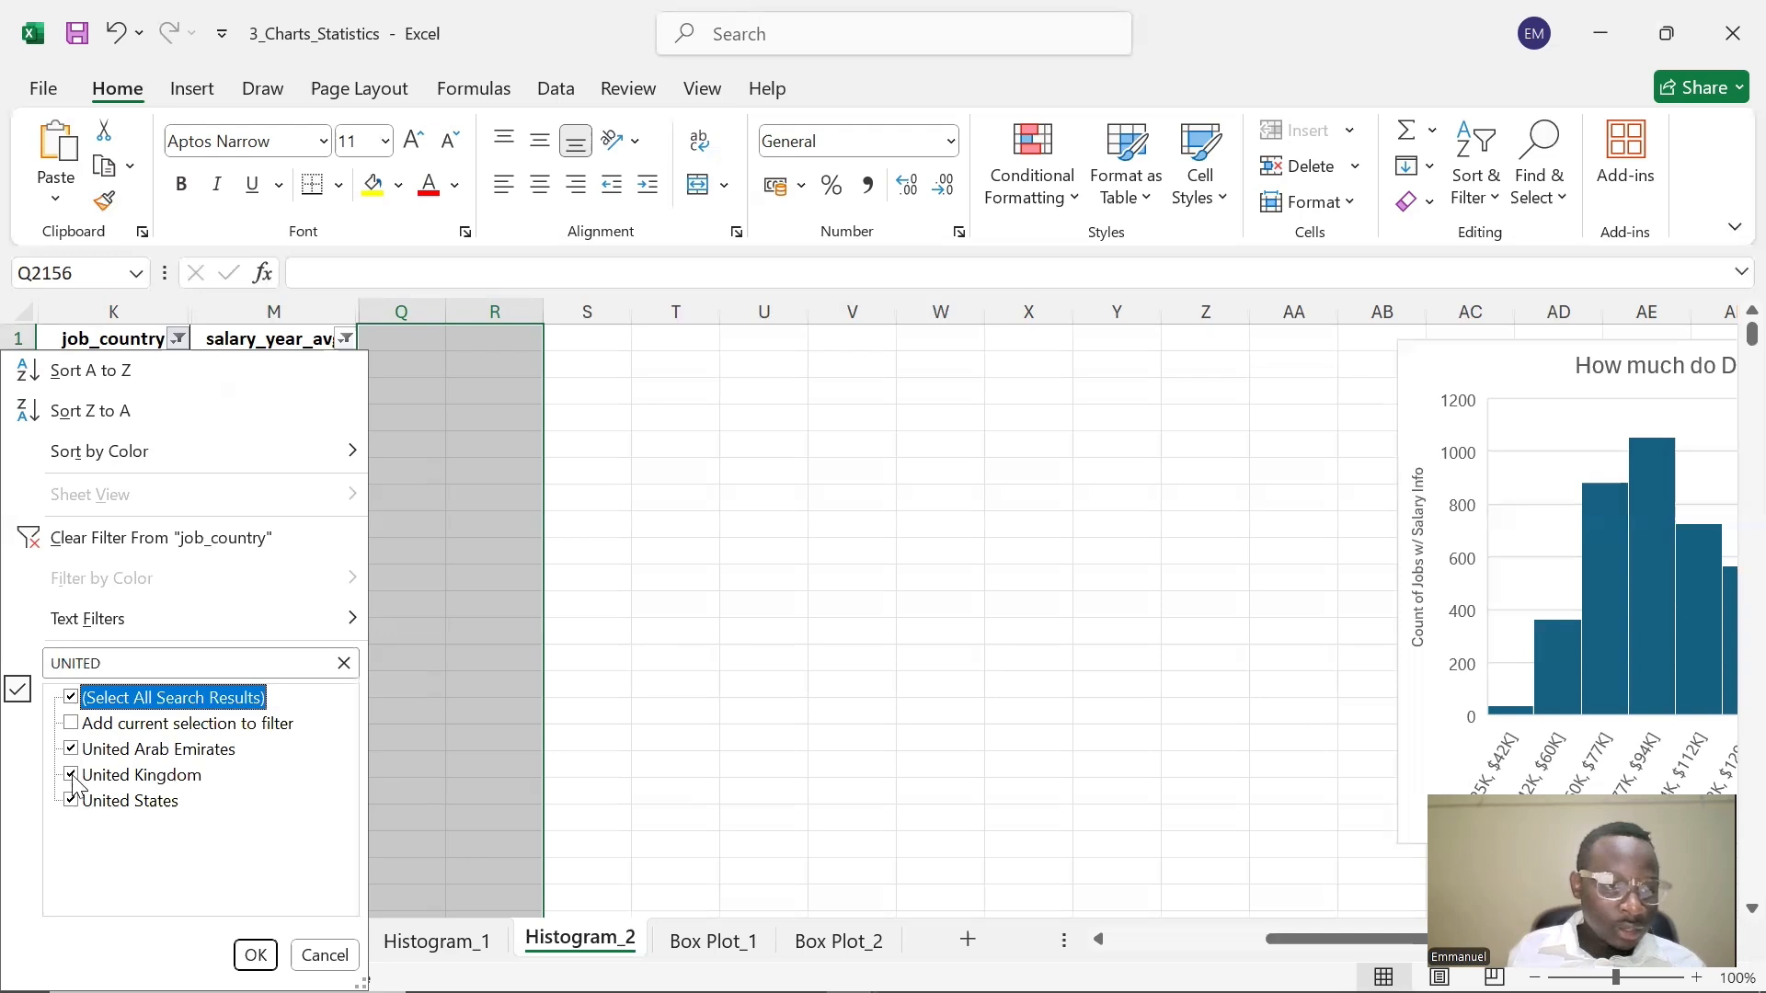
left_click(74, 701)
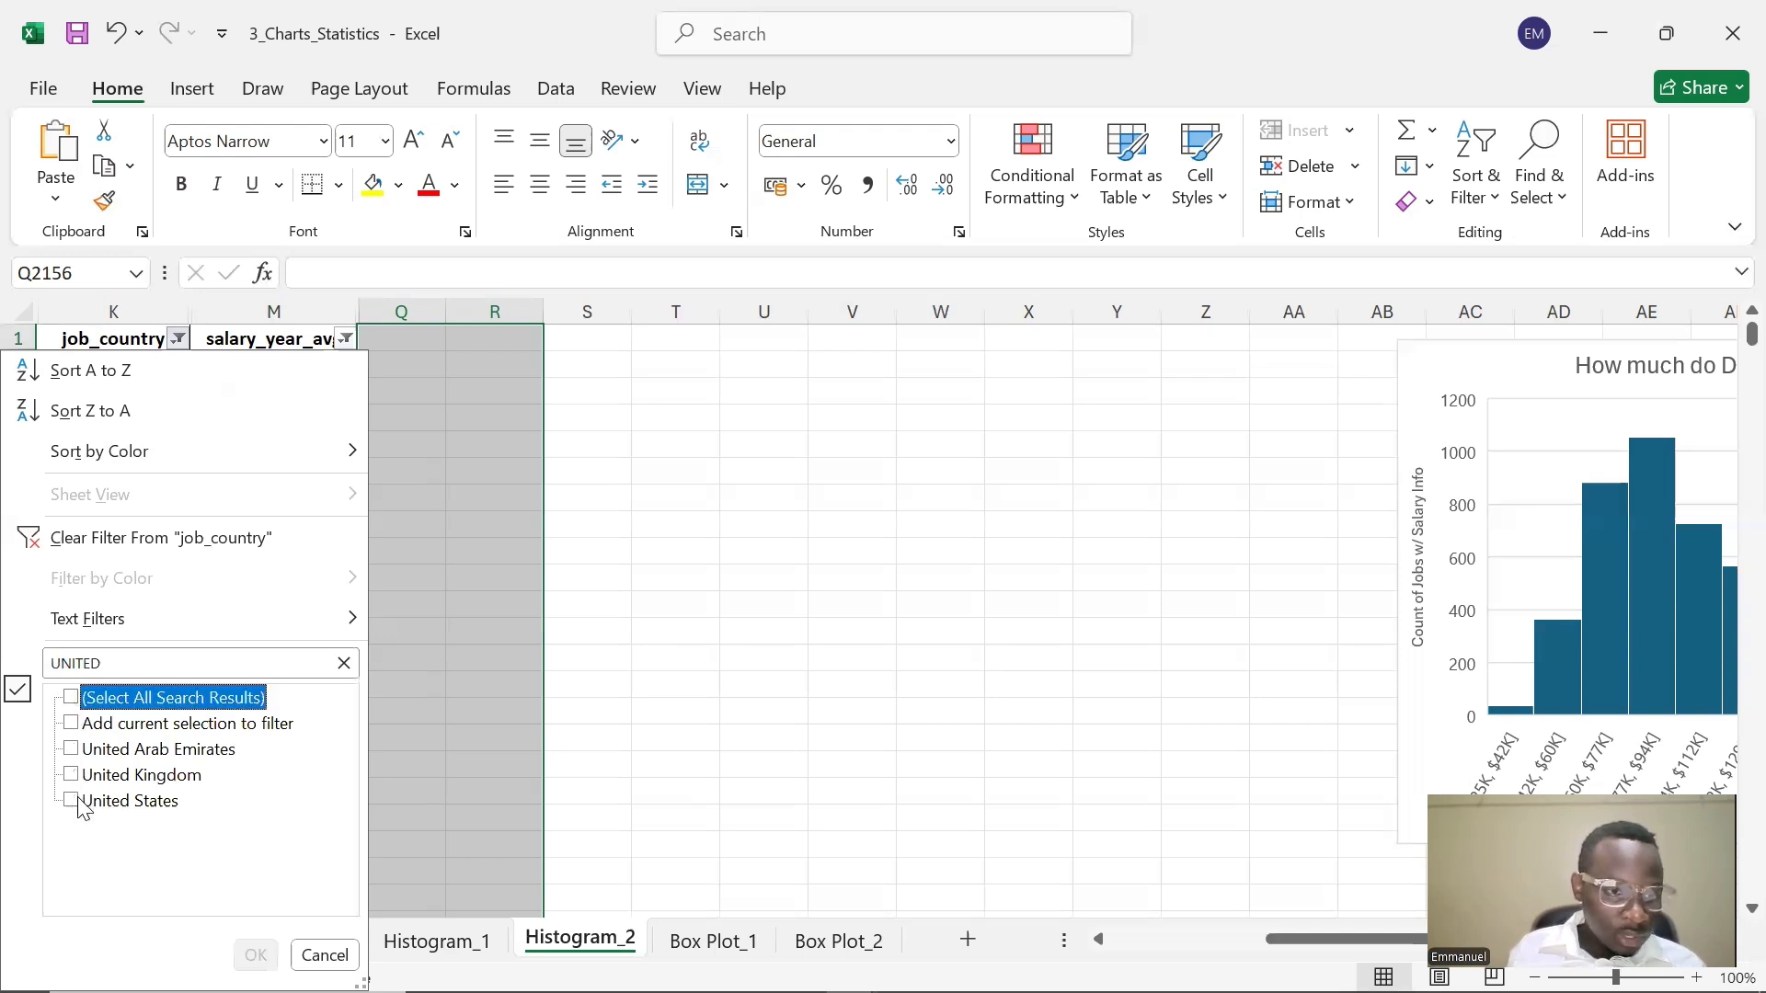
left_click(74, 801)
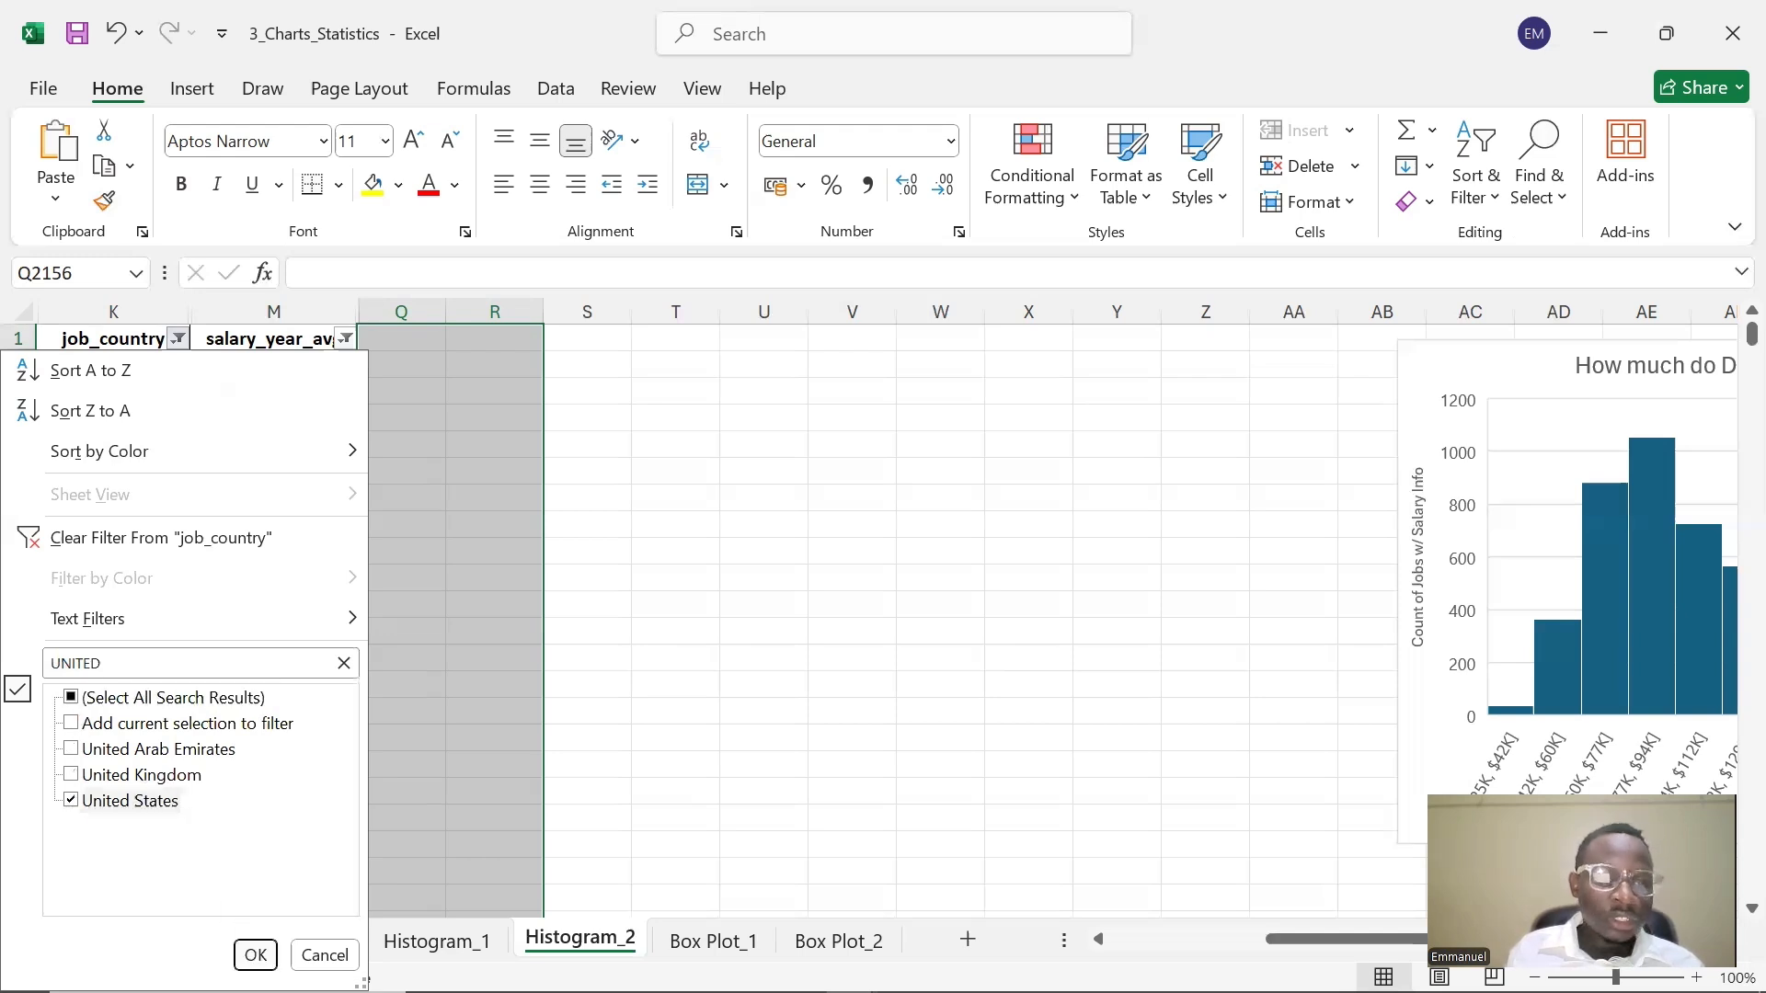
left_click(255, 955)
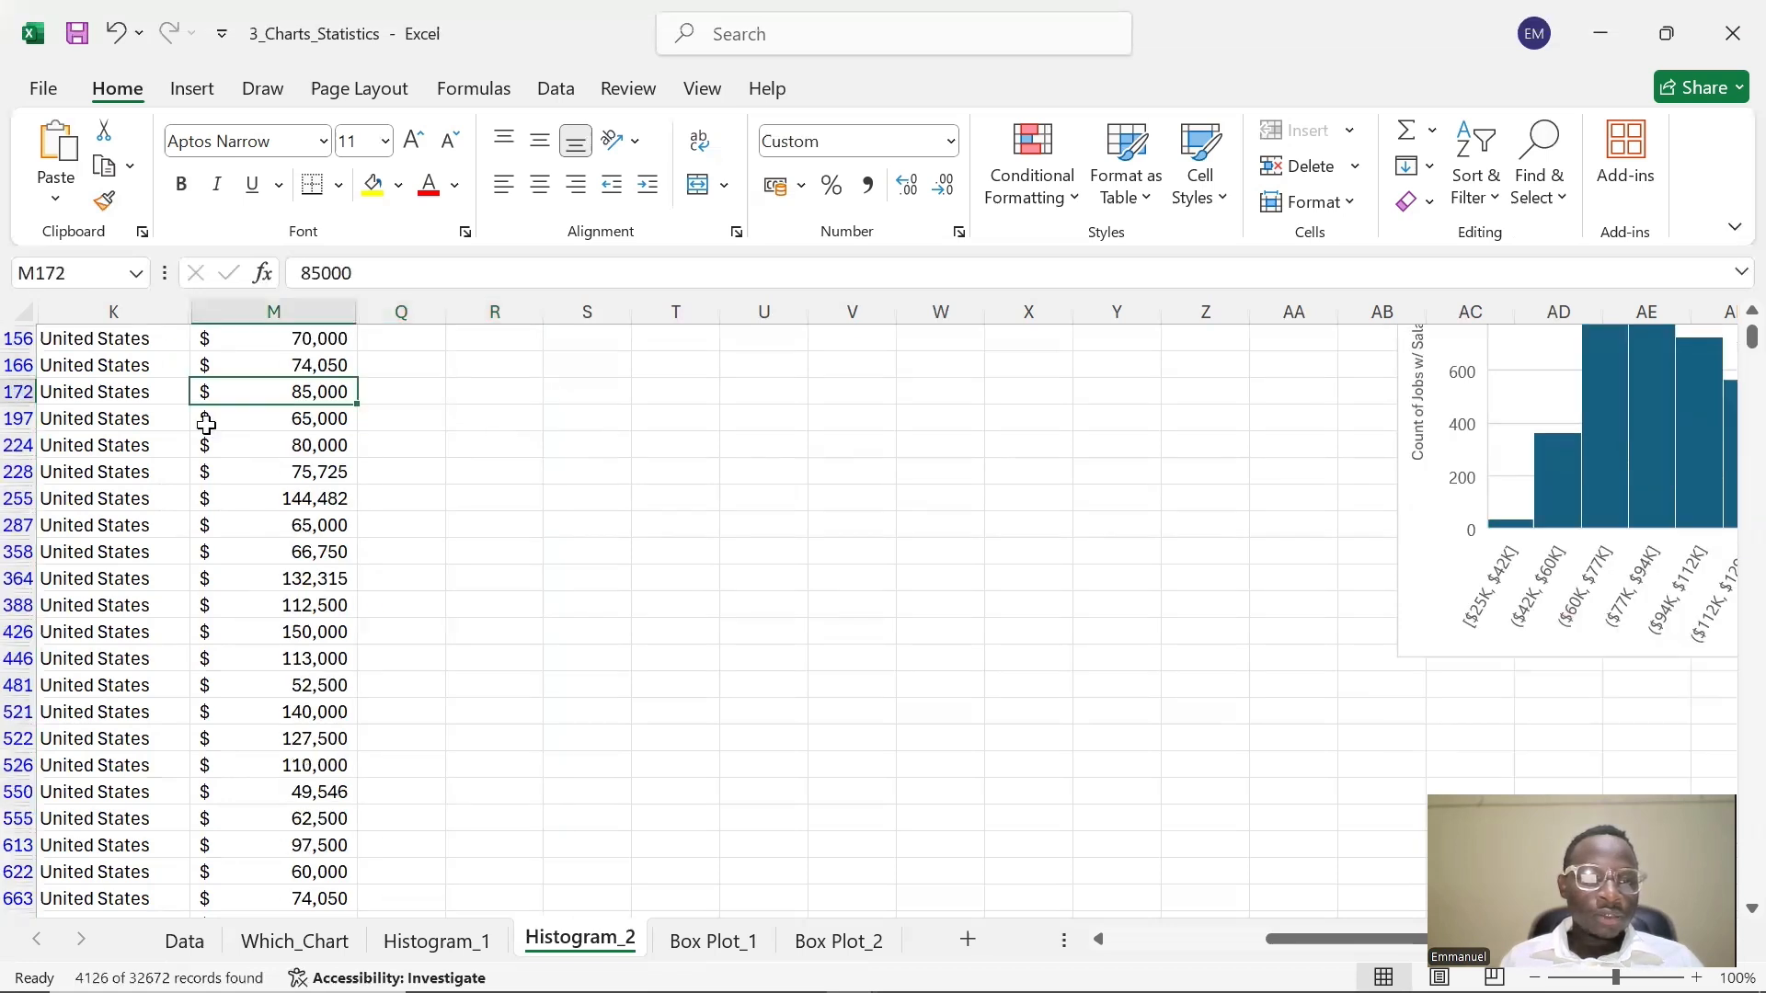
- Select the job_country and salary_year_avg columns from their headers in row 1 through the last filtered record
left_click(108, 365)
scroll(240, 387, "up", 2)
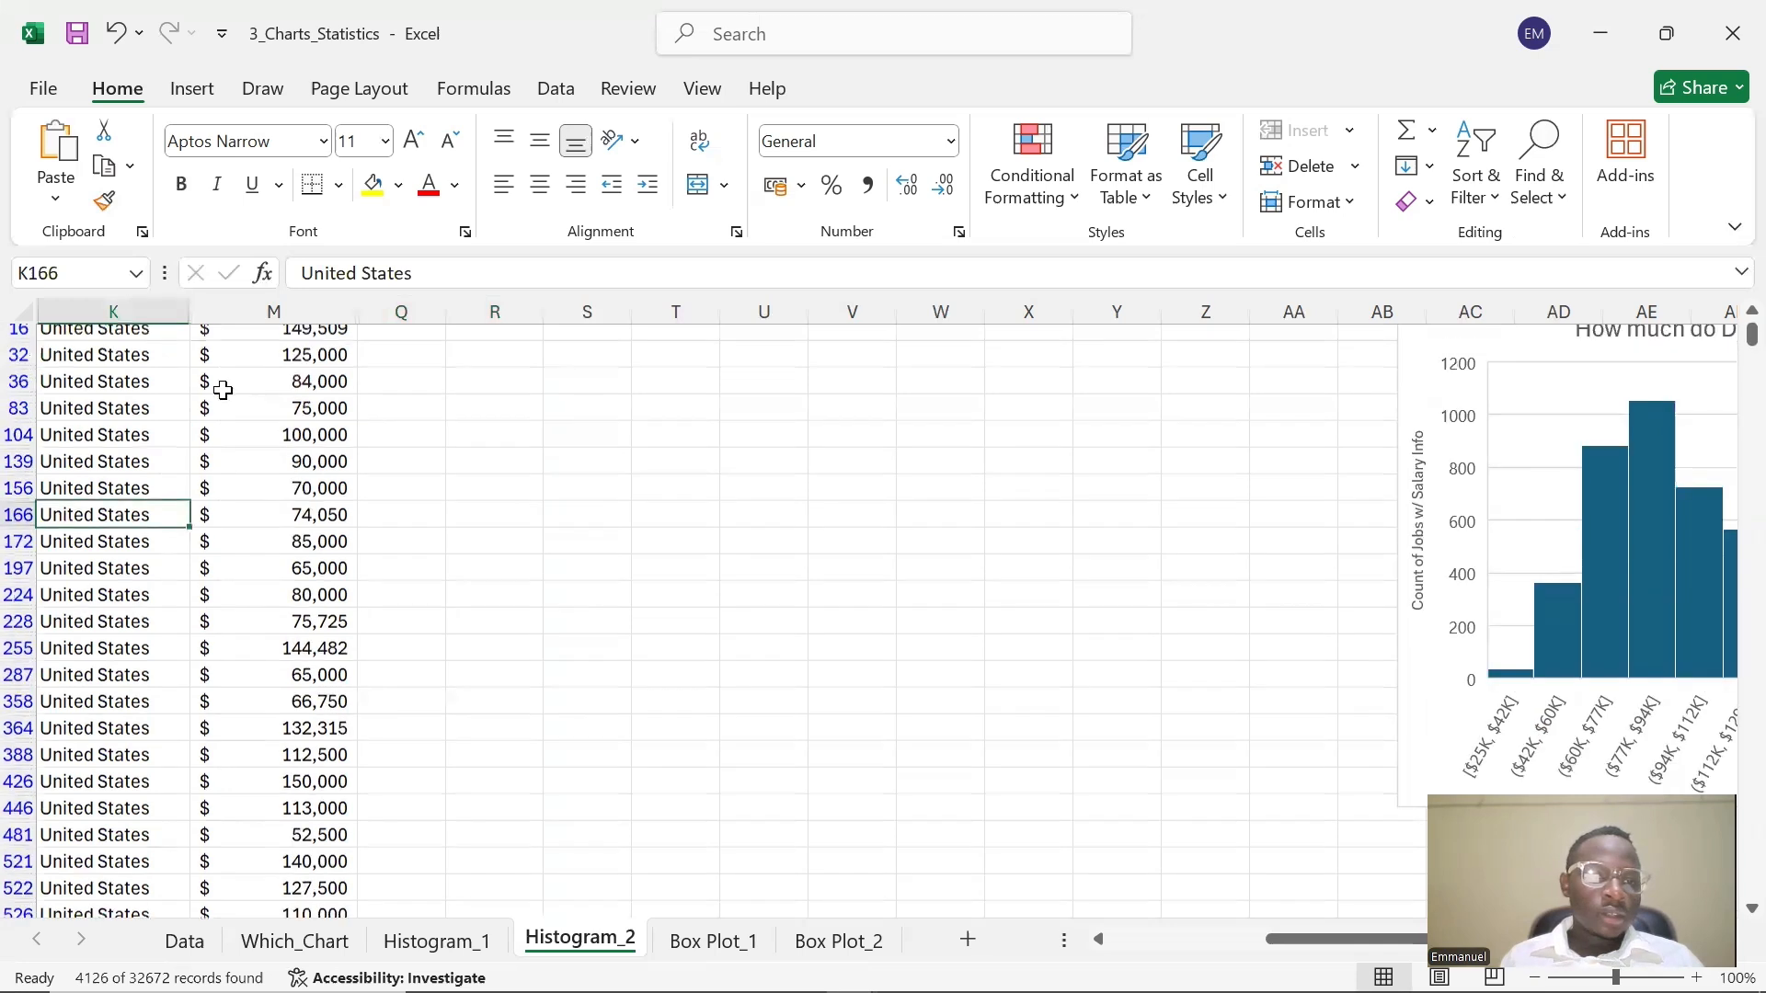
scroll(223, 390, "up", 1)
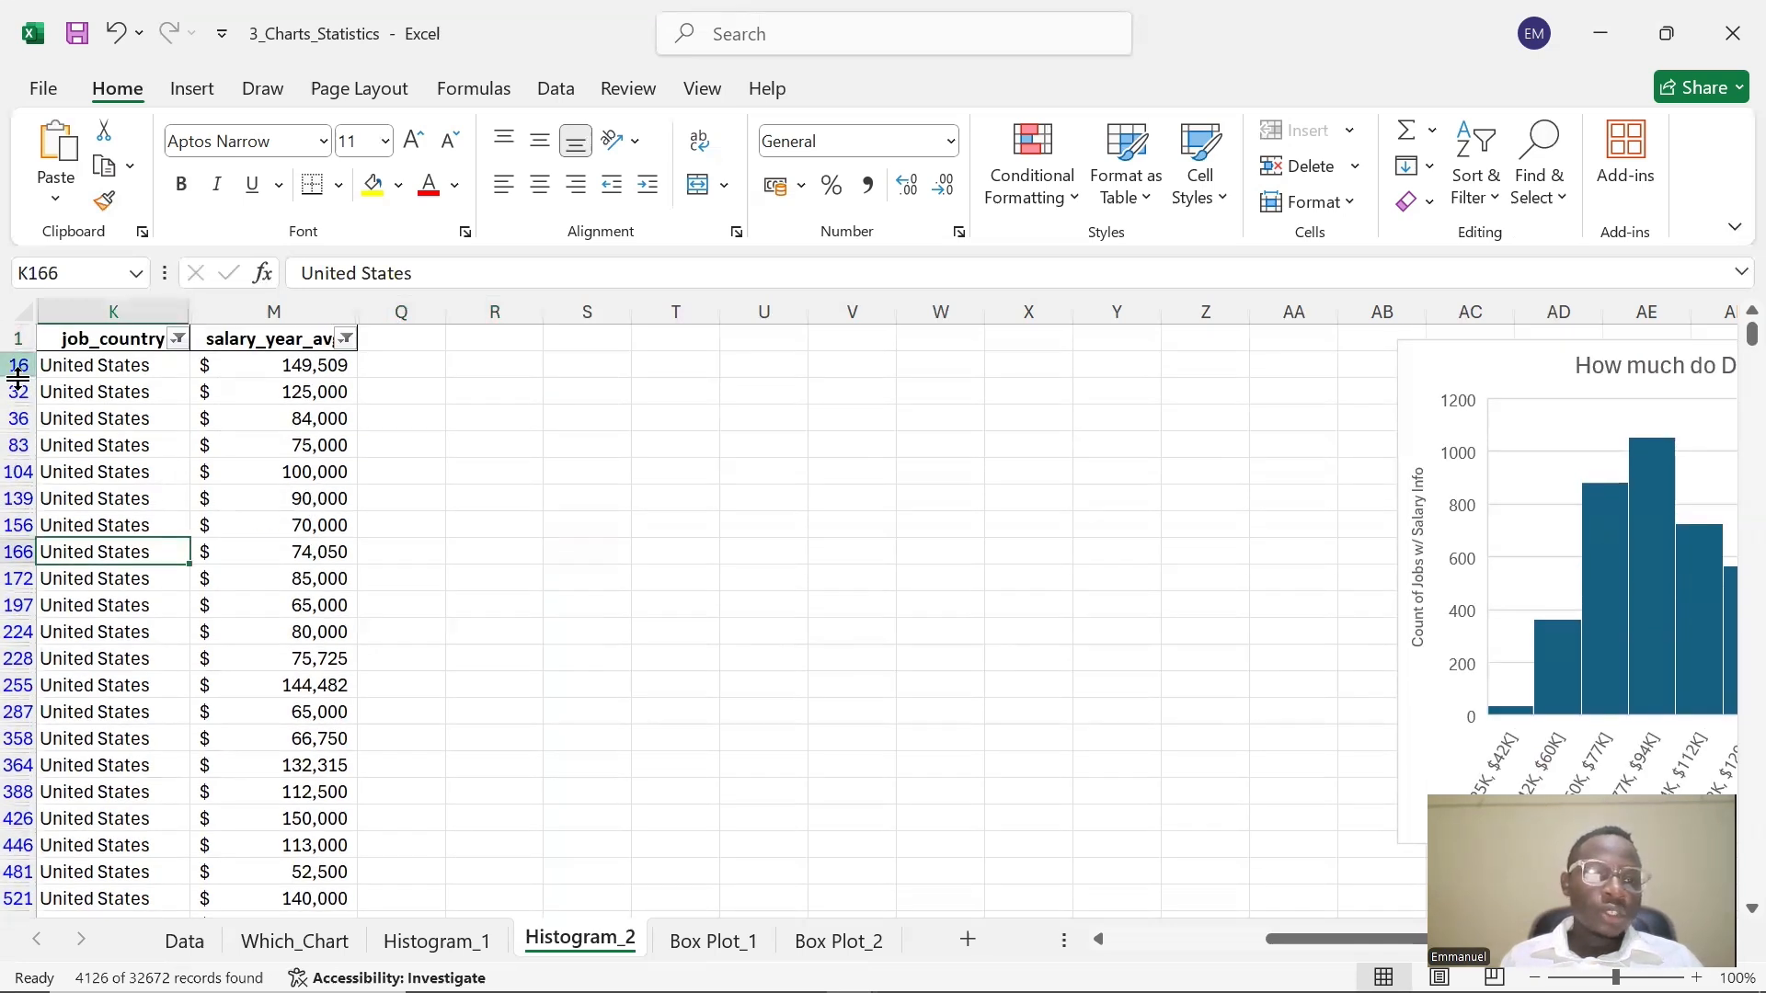
left_click(105, 393)
left_click(122, 365)
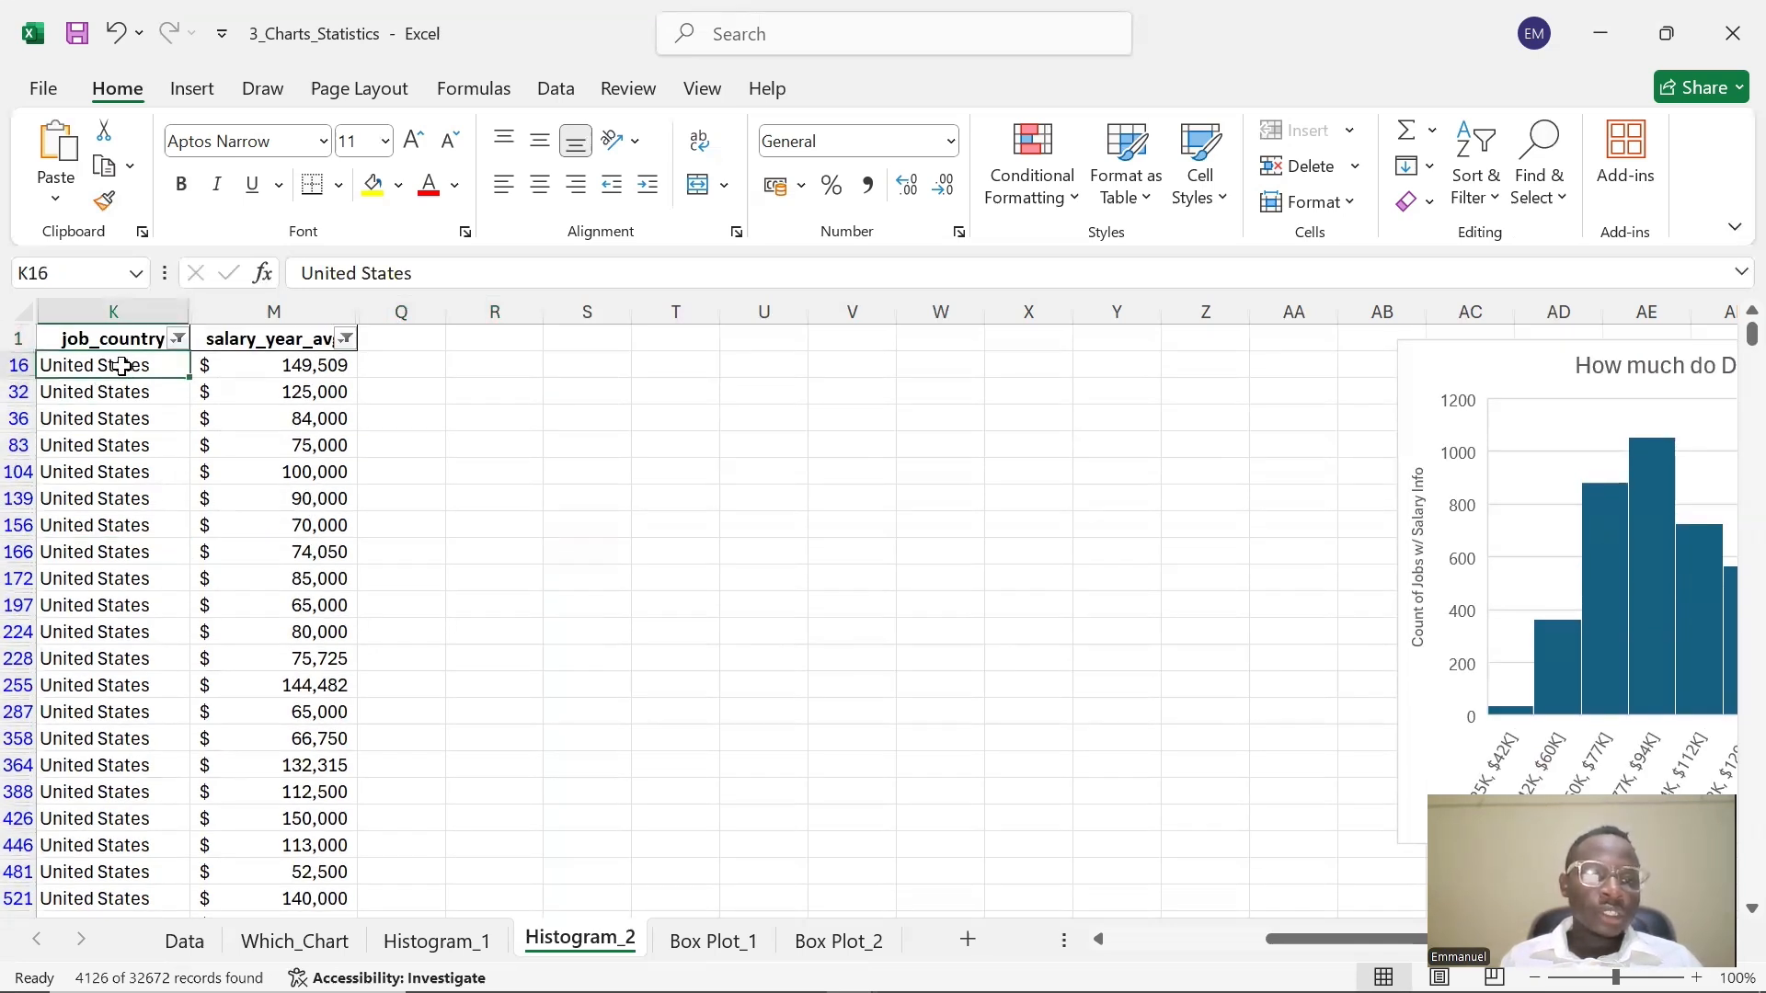
left_click_drag(69, 338, 276, 818)
left_click_drag(287, 408, 246, 347)
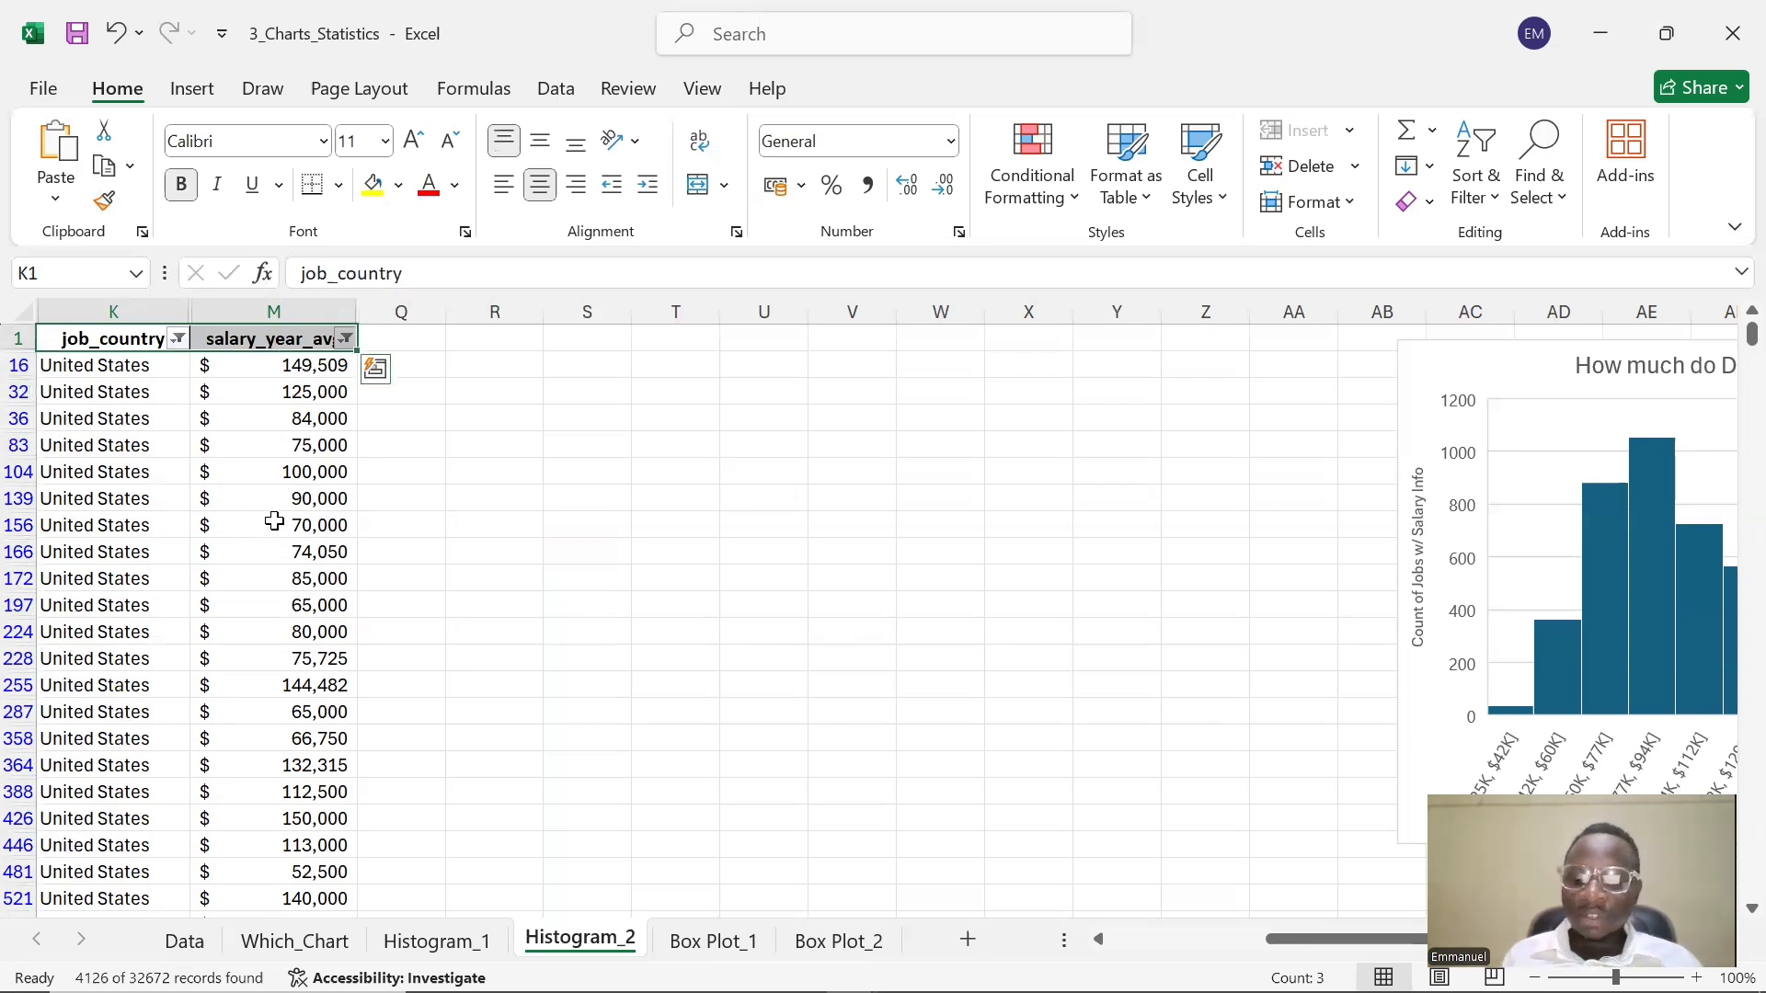
key("ctrl+shift+Down")
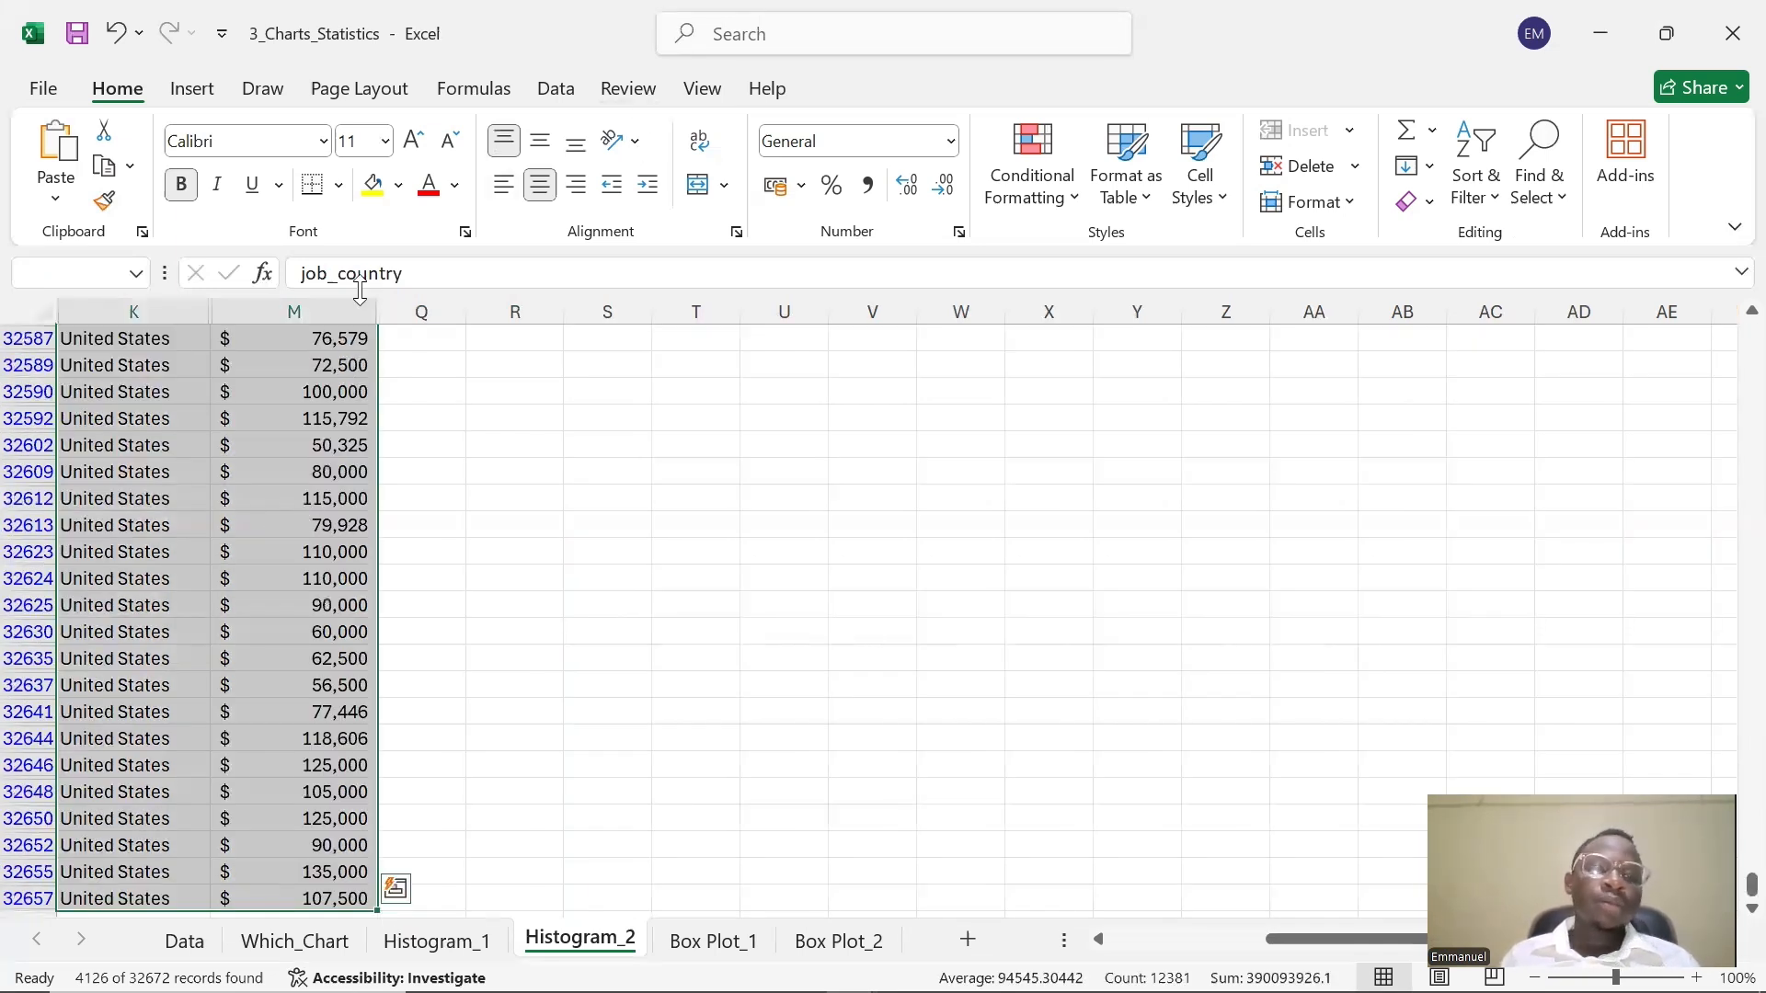
- Insert a histogram chart from the selected job_country and salary_year_avg data
left_click(207, 88)
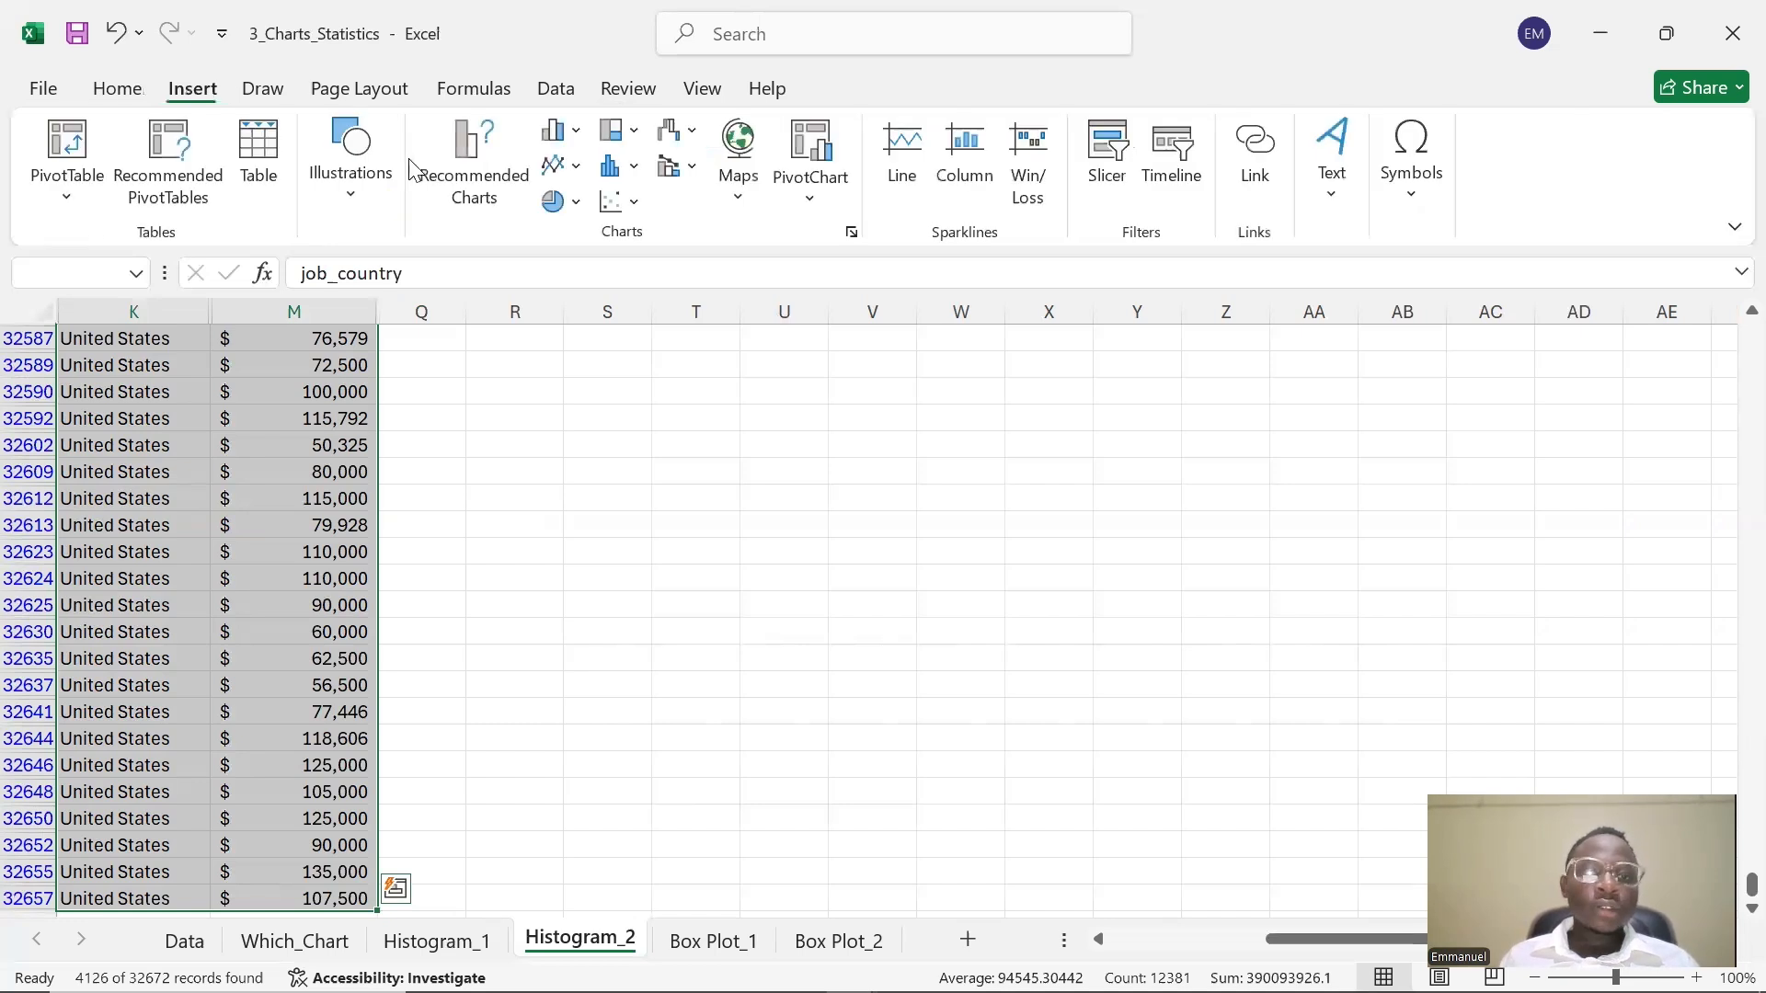
left_click(450, 195)
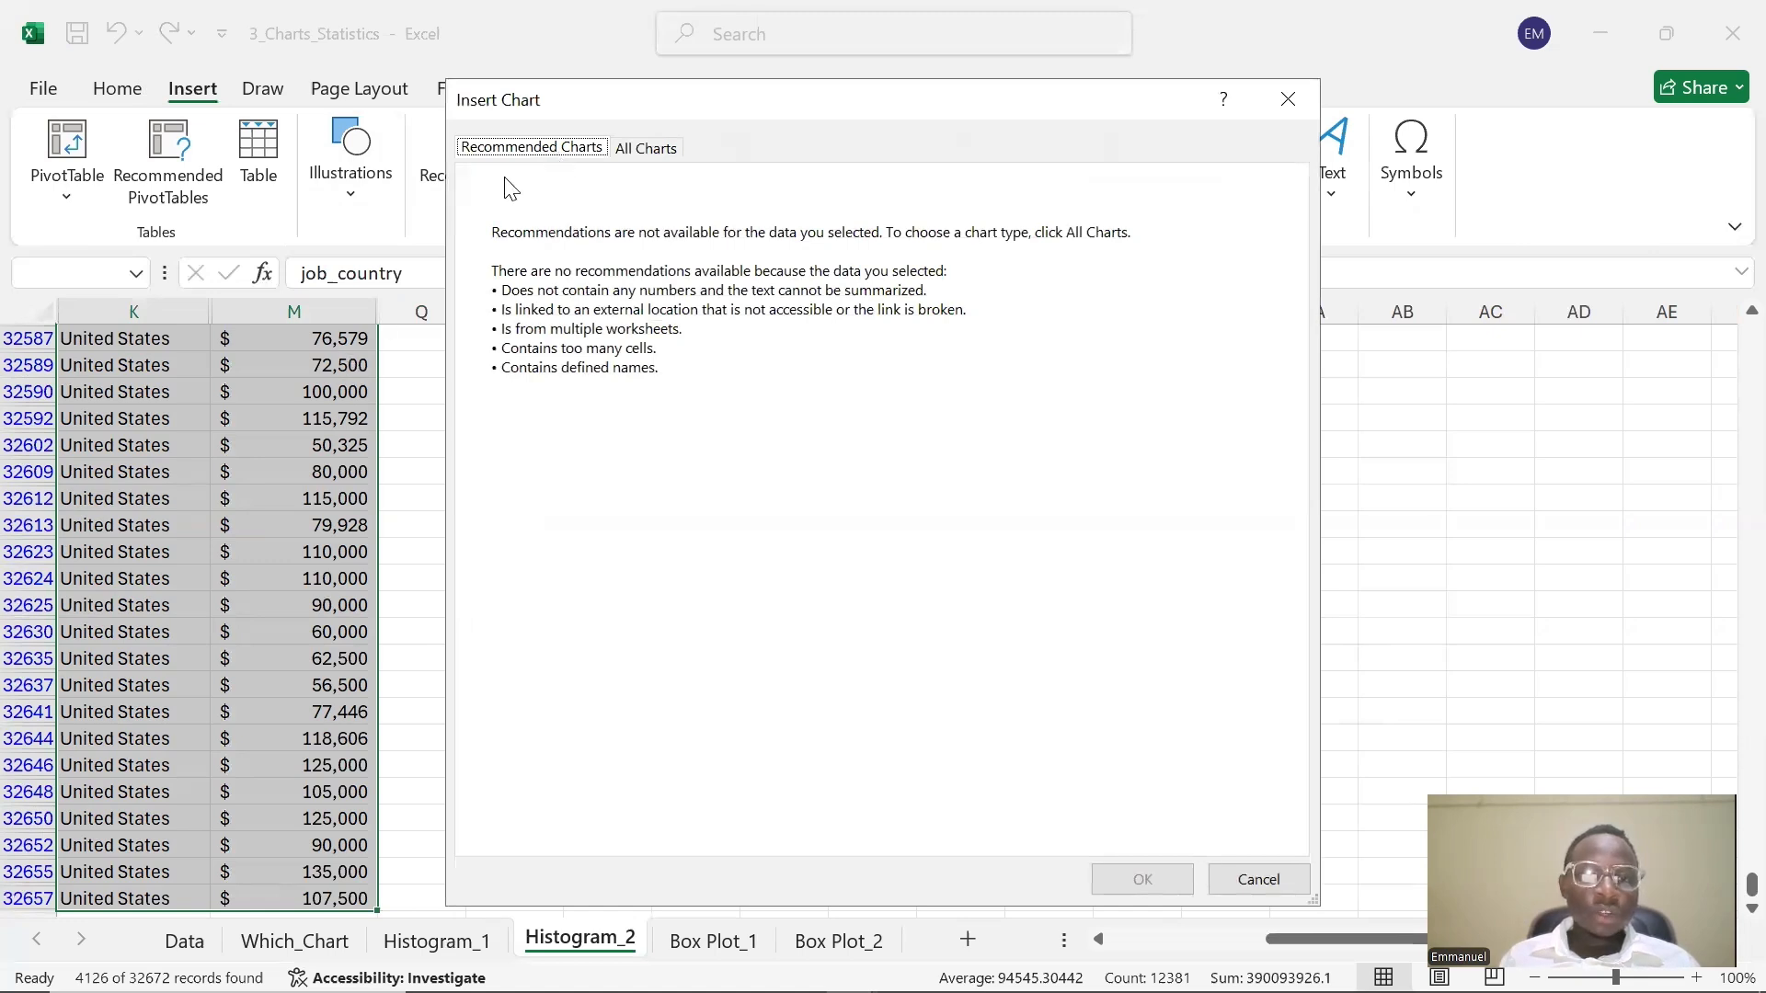
left_click(640, 155)
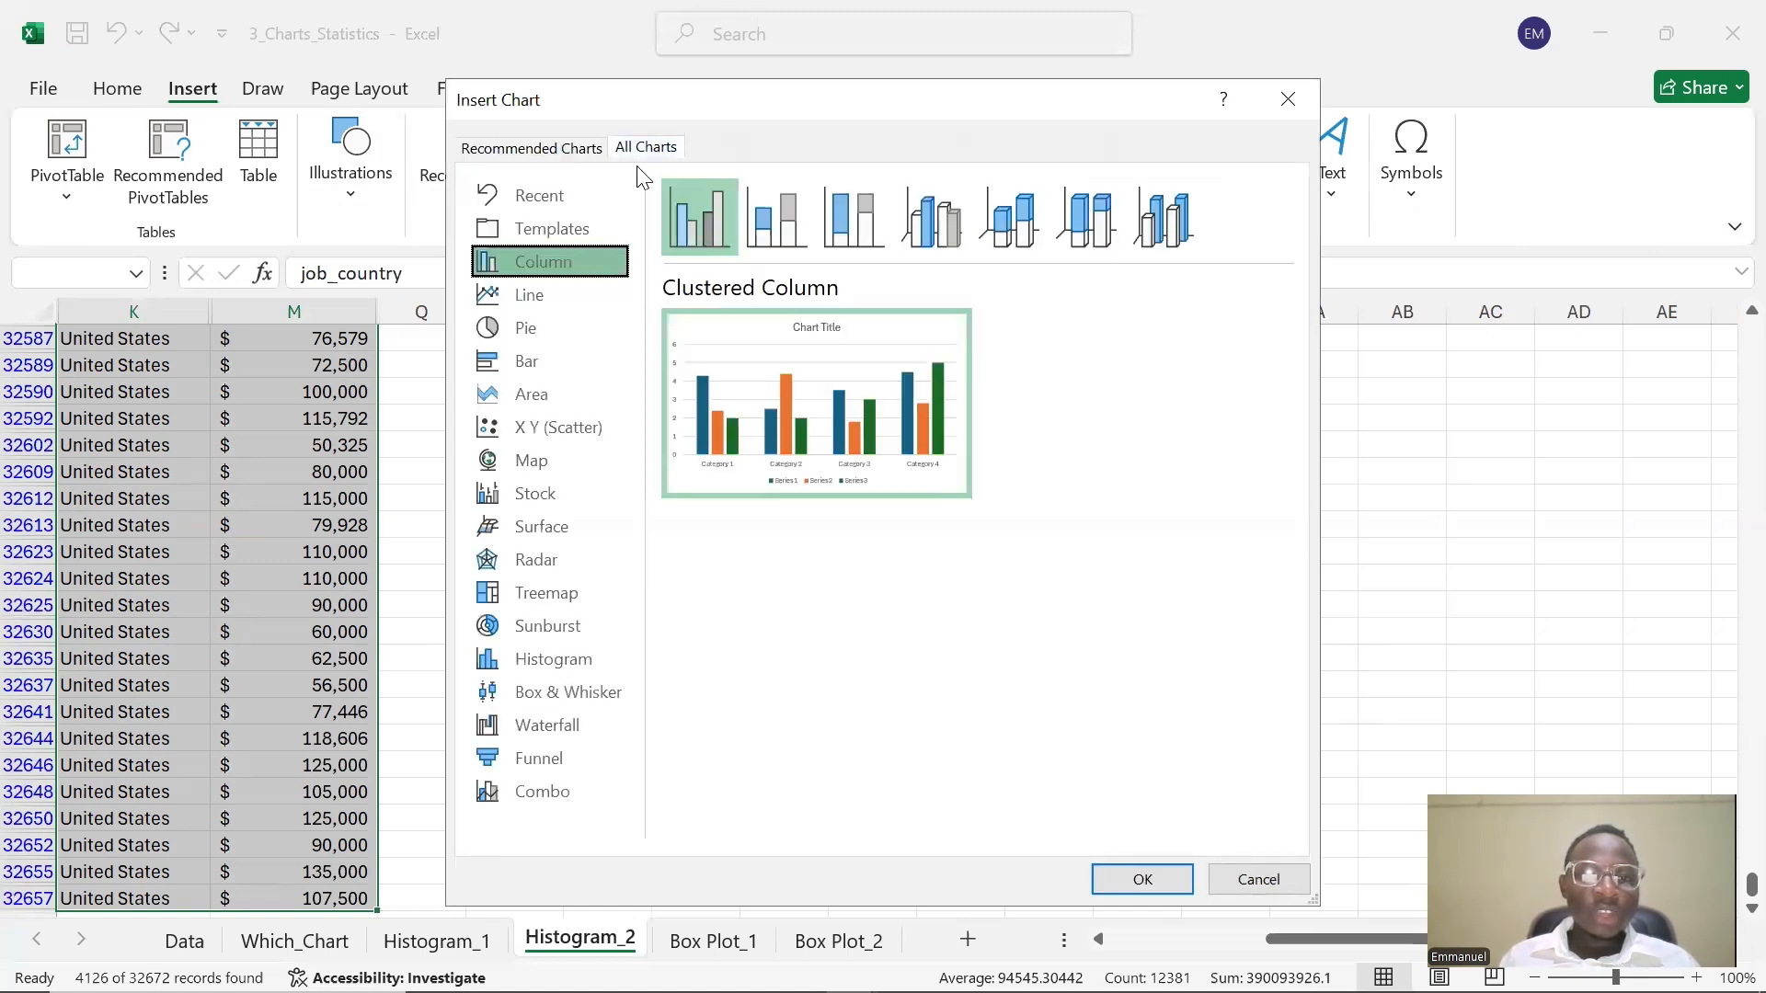
left_click(598, 669)
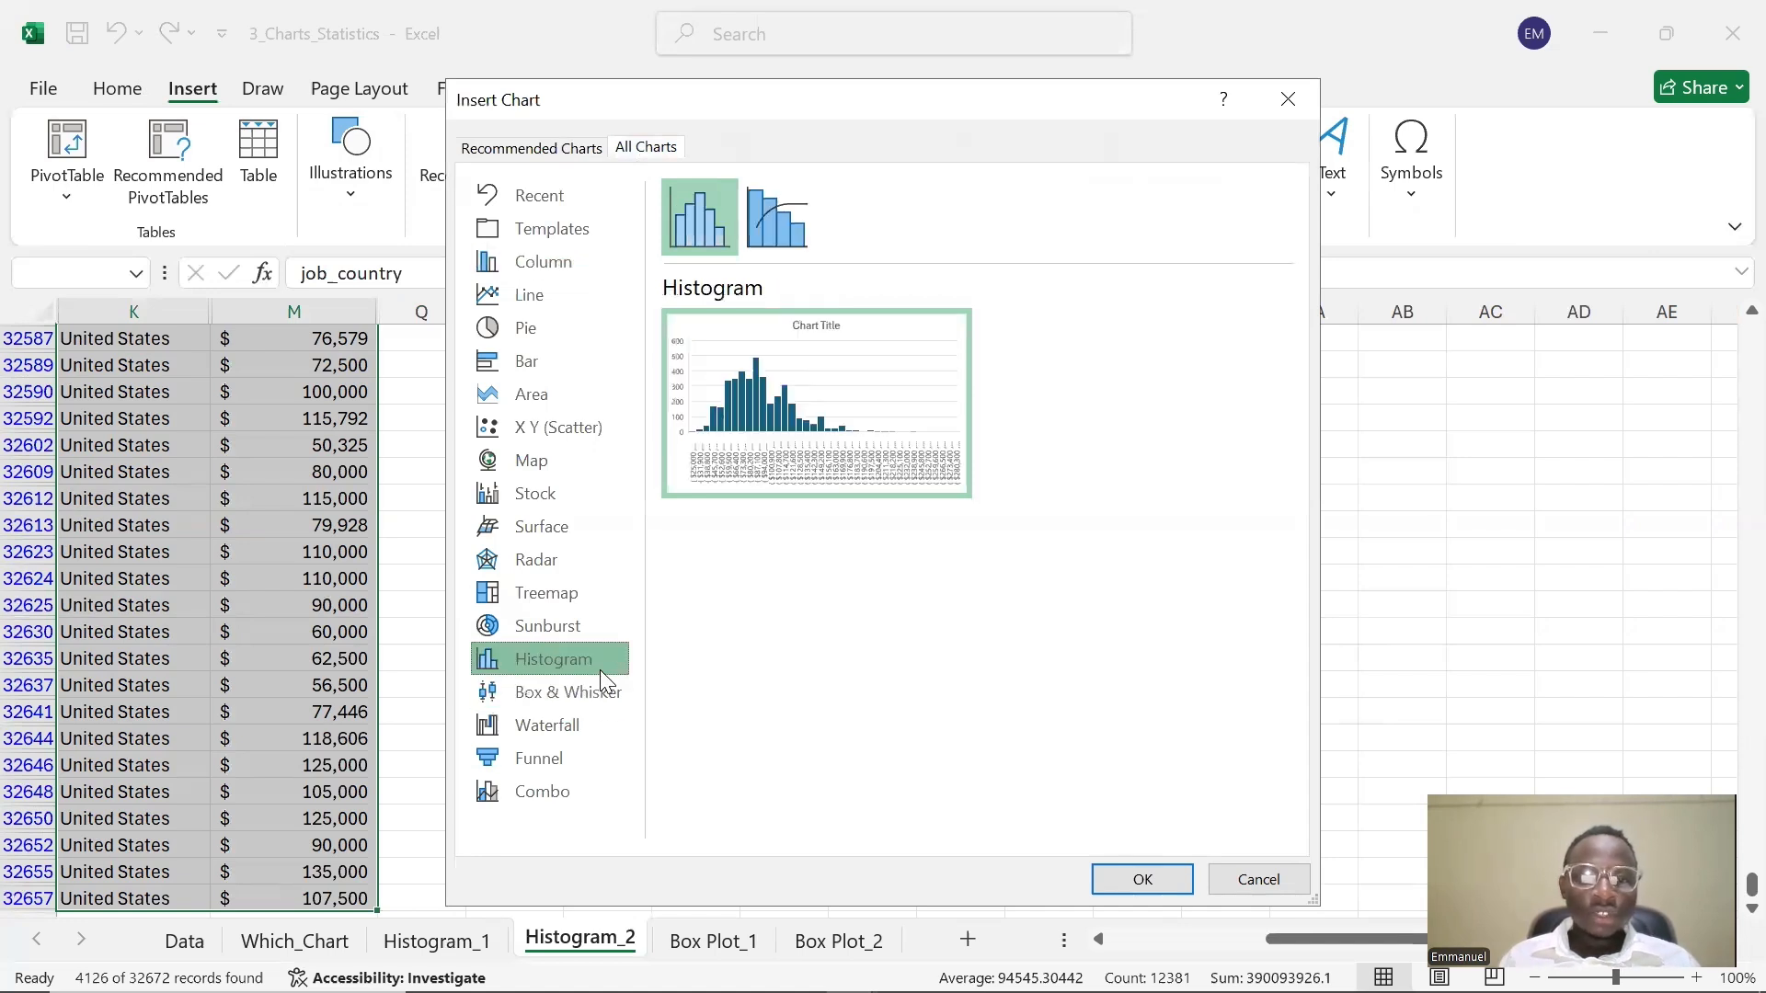
left_click(1133, 876)
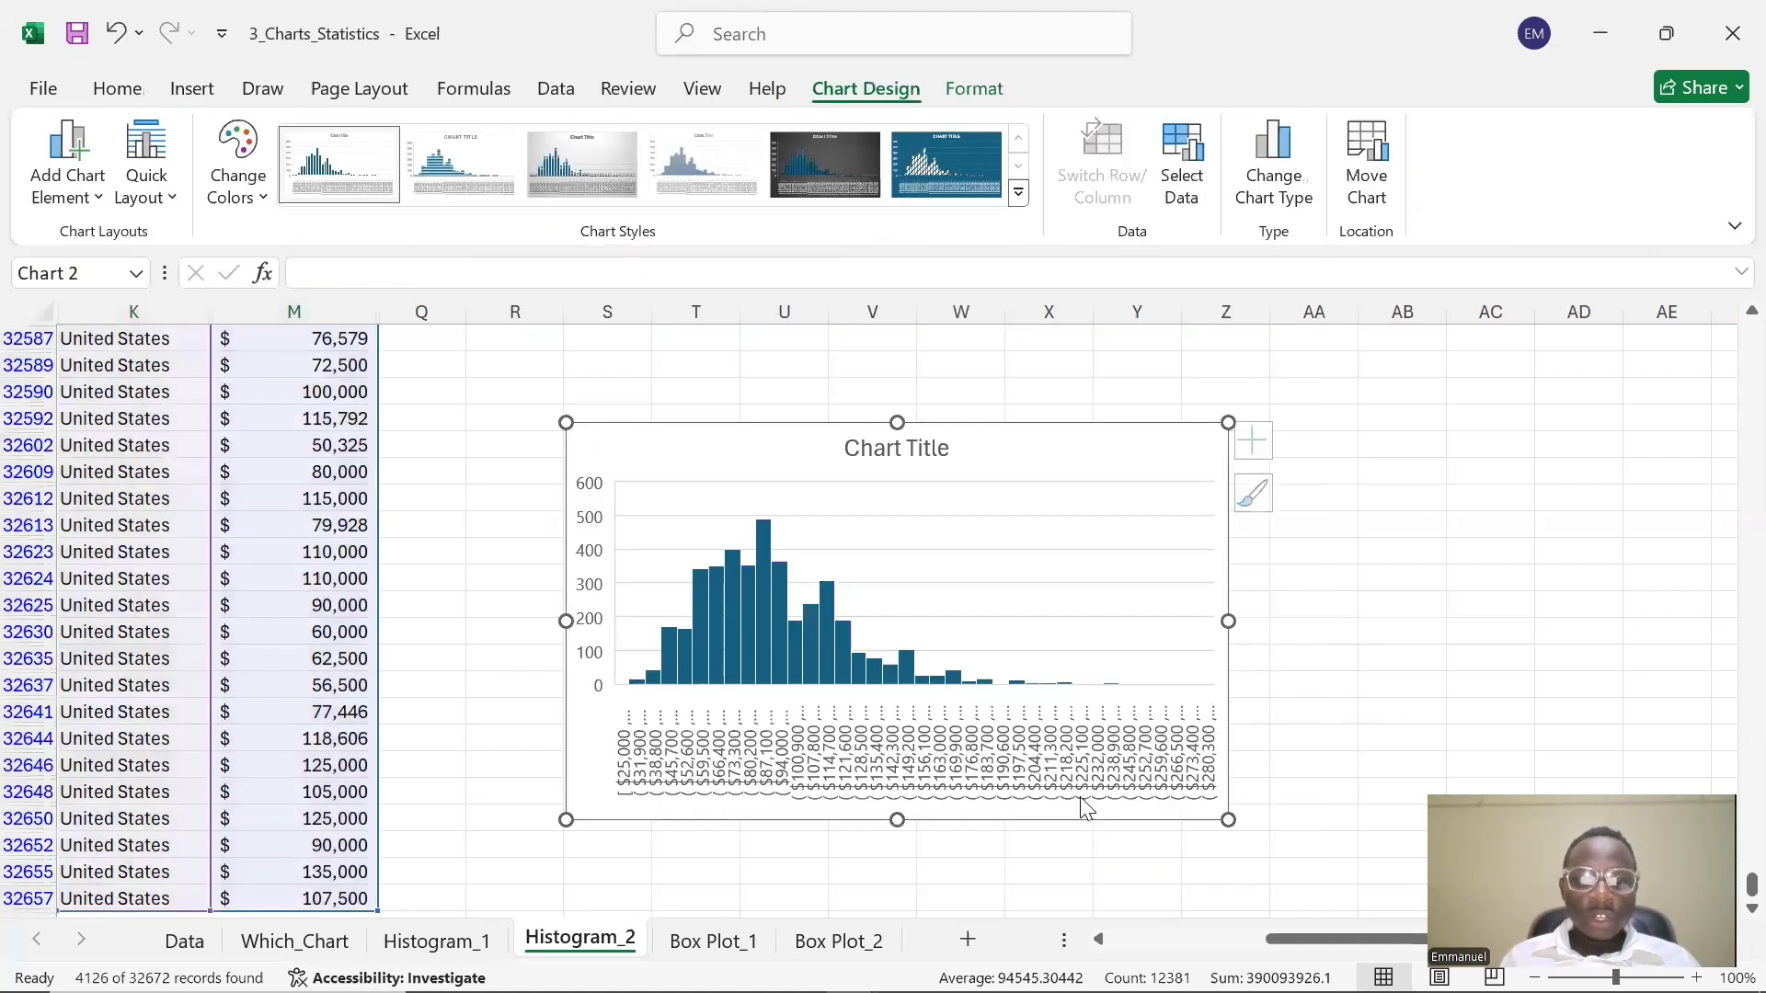
- Widen the new histogram on both sides, from about column R to column AB, to spread out its bins
left_click_drag(1226, 820, 1292, 799)
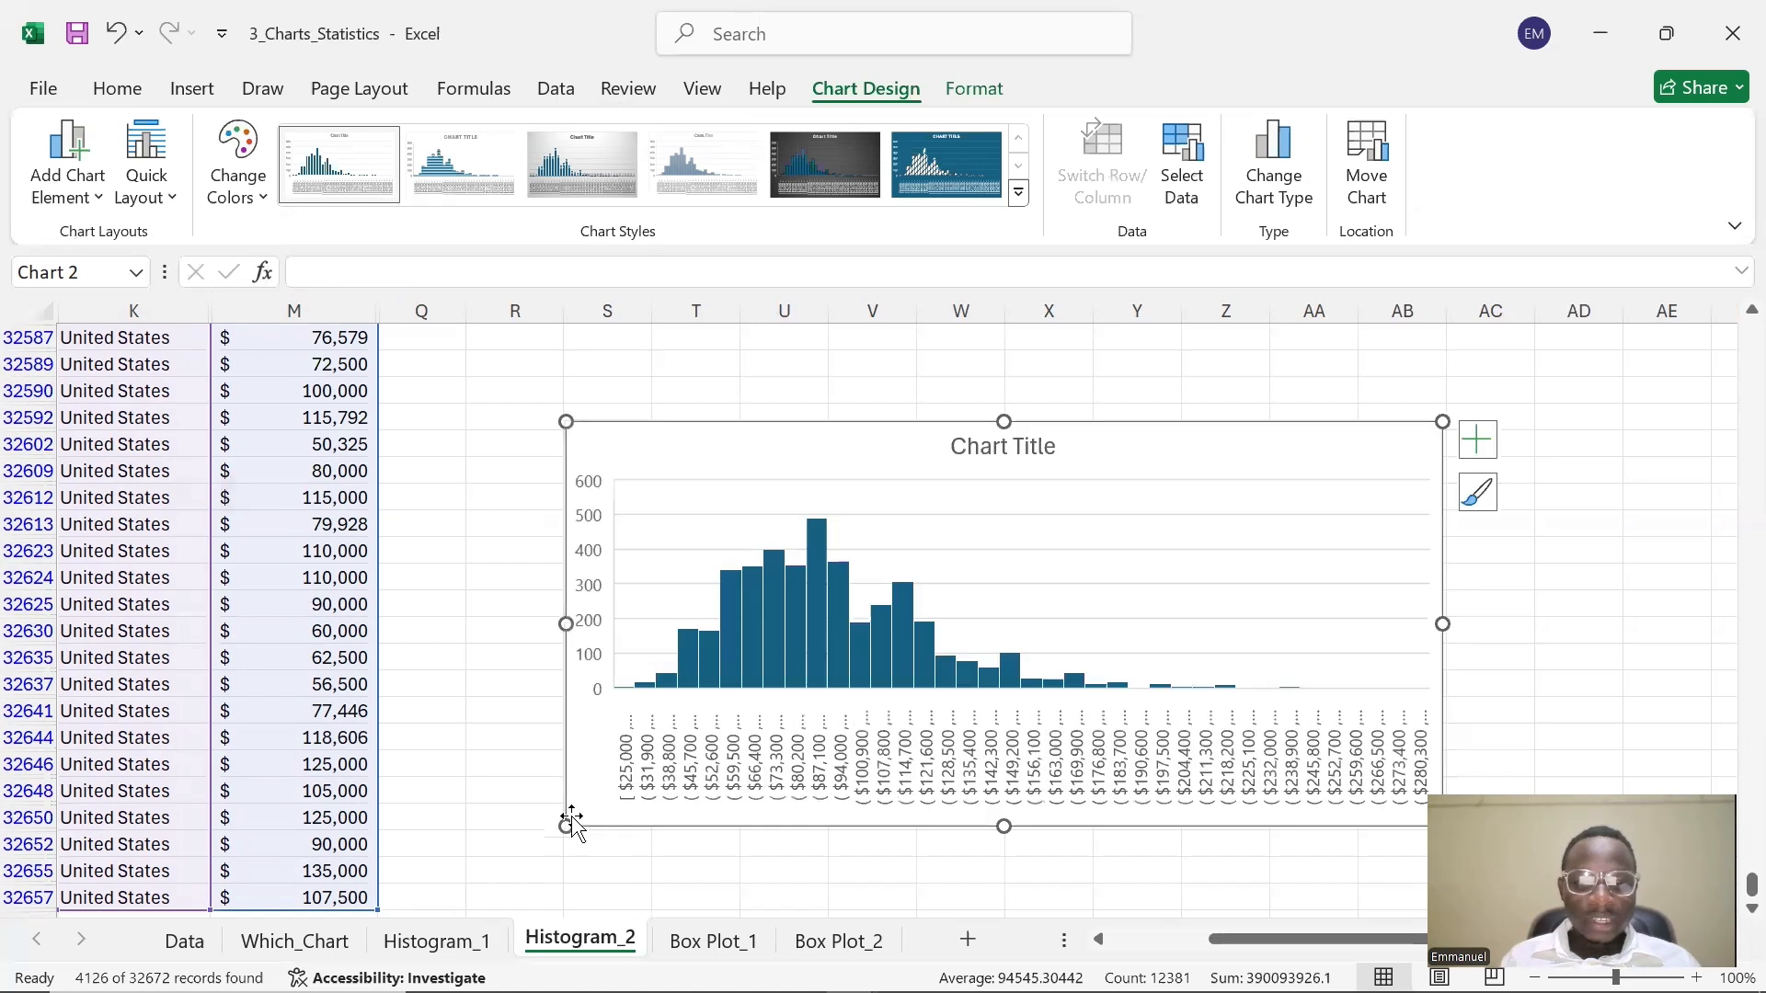
left_click_drag(567, 825, 467, 836)
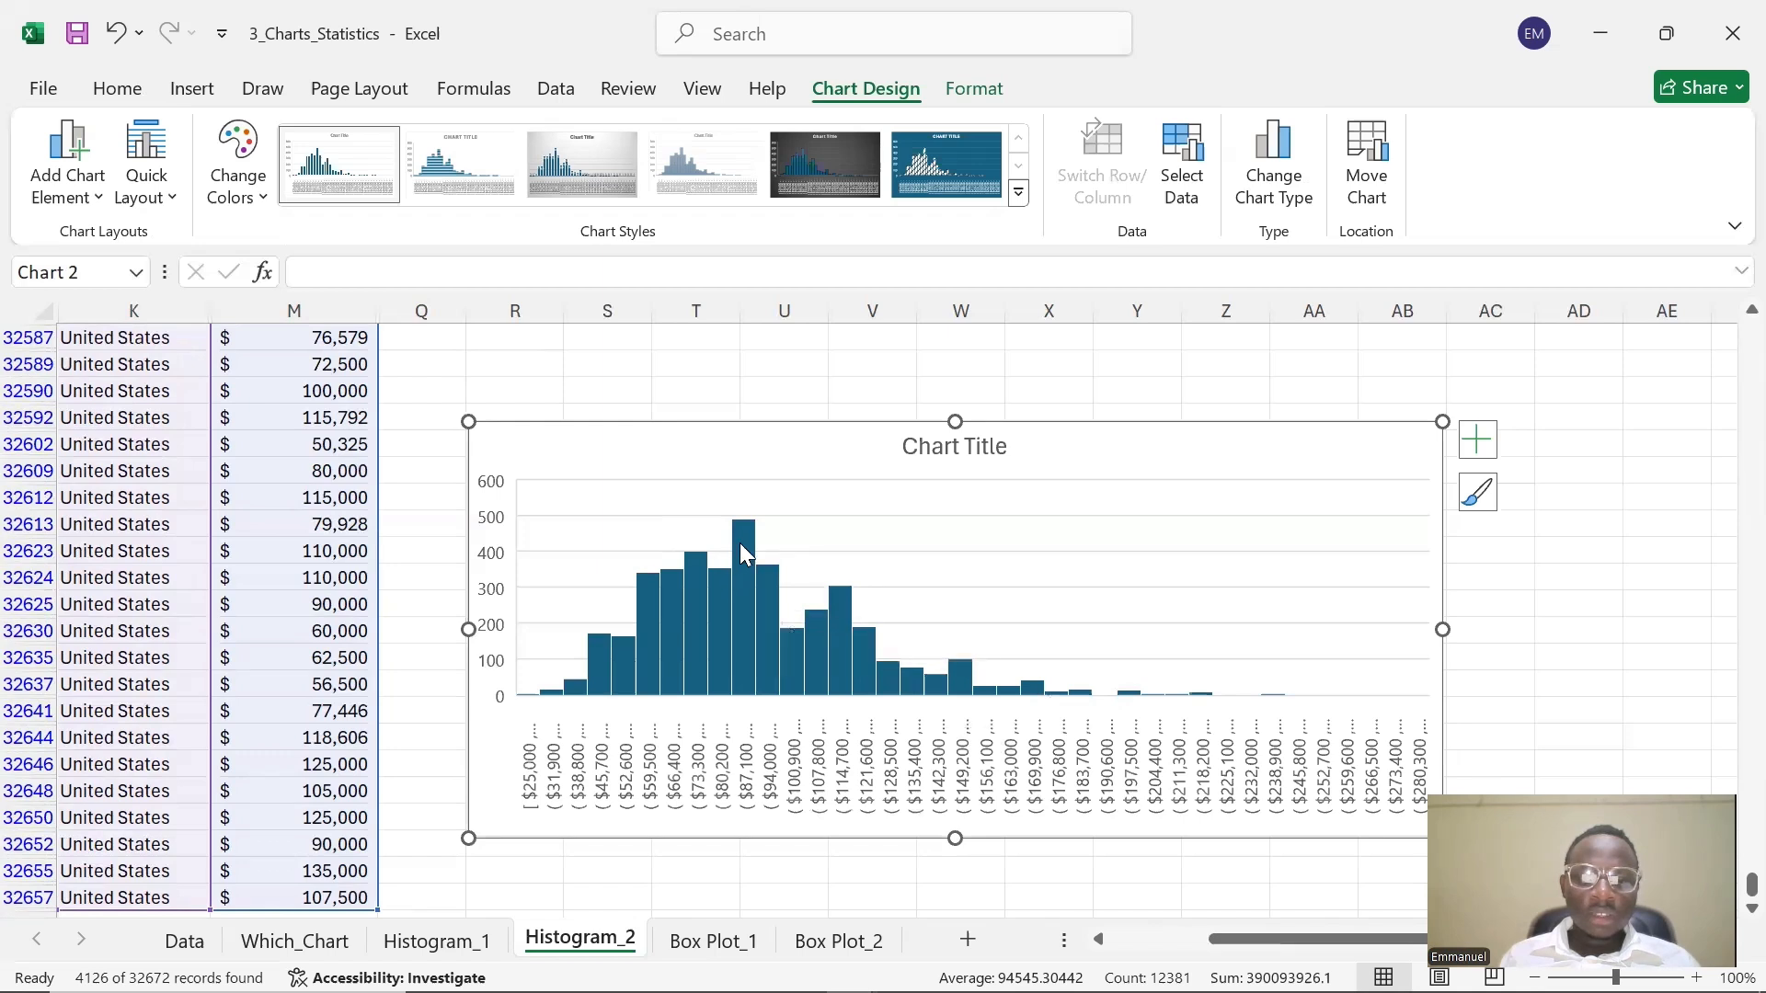
mouse_move(747, 546)
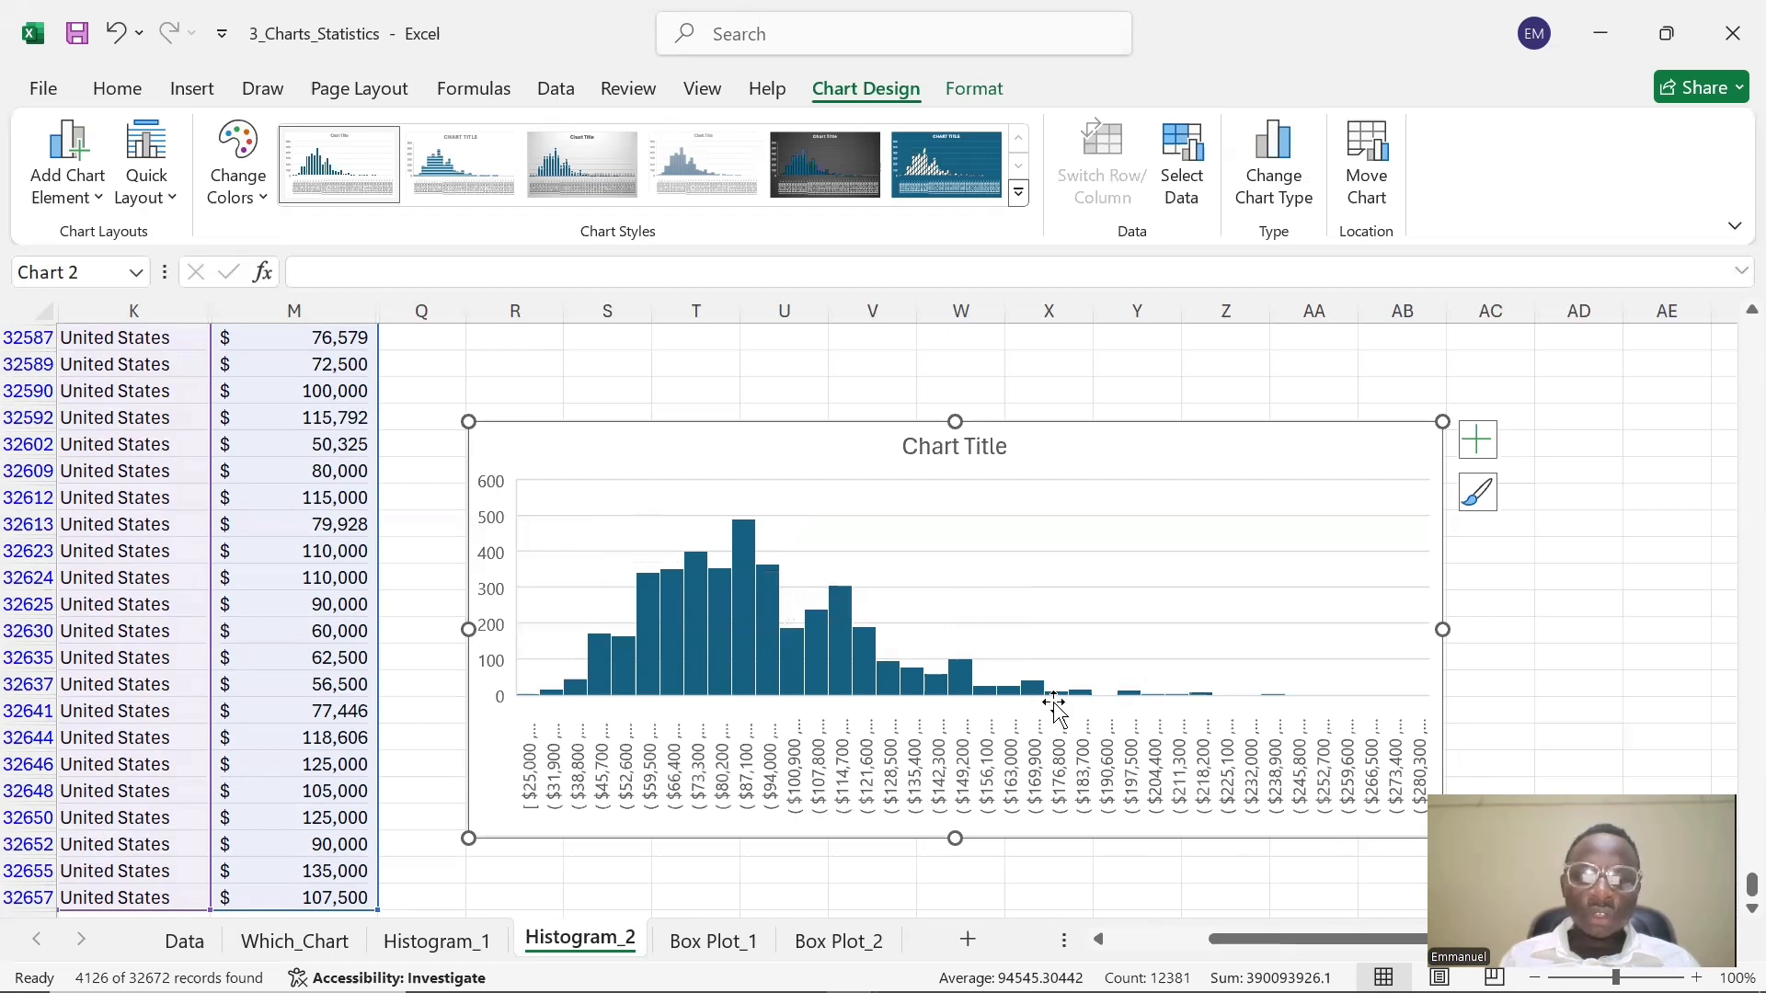
- Format the histogram's horizontal axis numbers with the custom type $0,"K" and close the axis formatting
left_click(1162, 759)
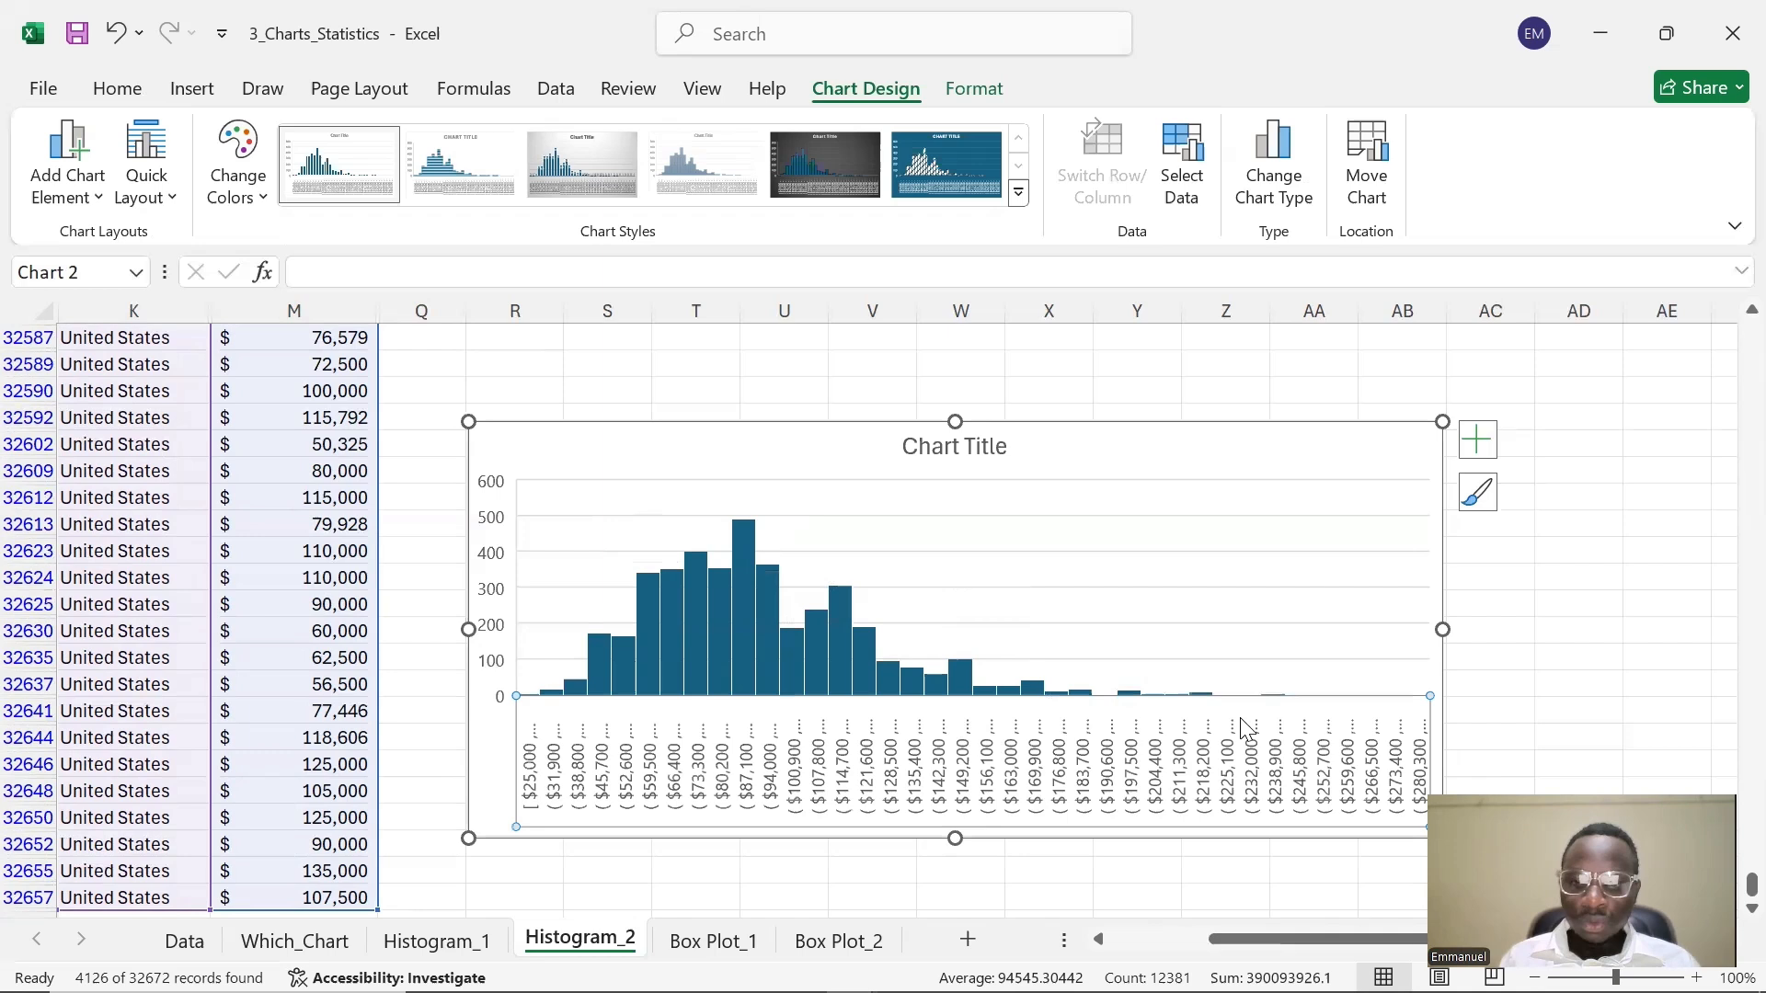
double_click(1168, 740)
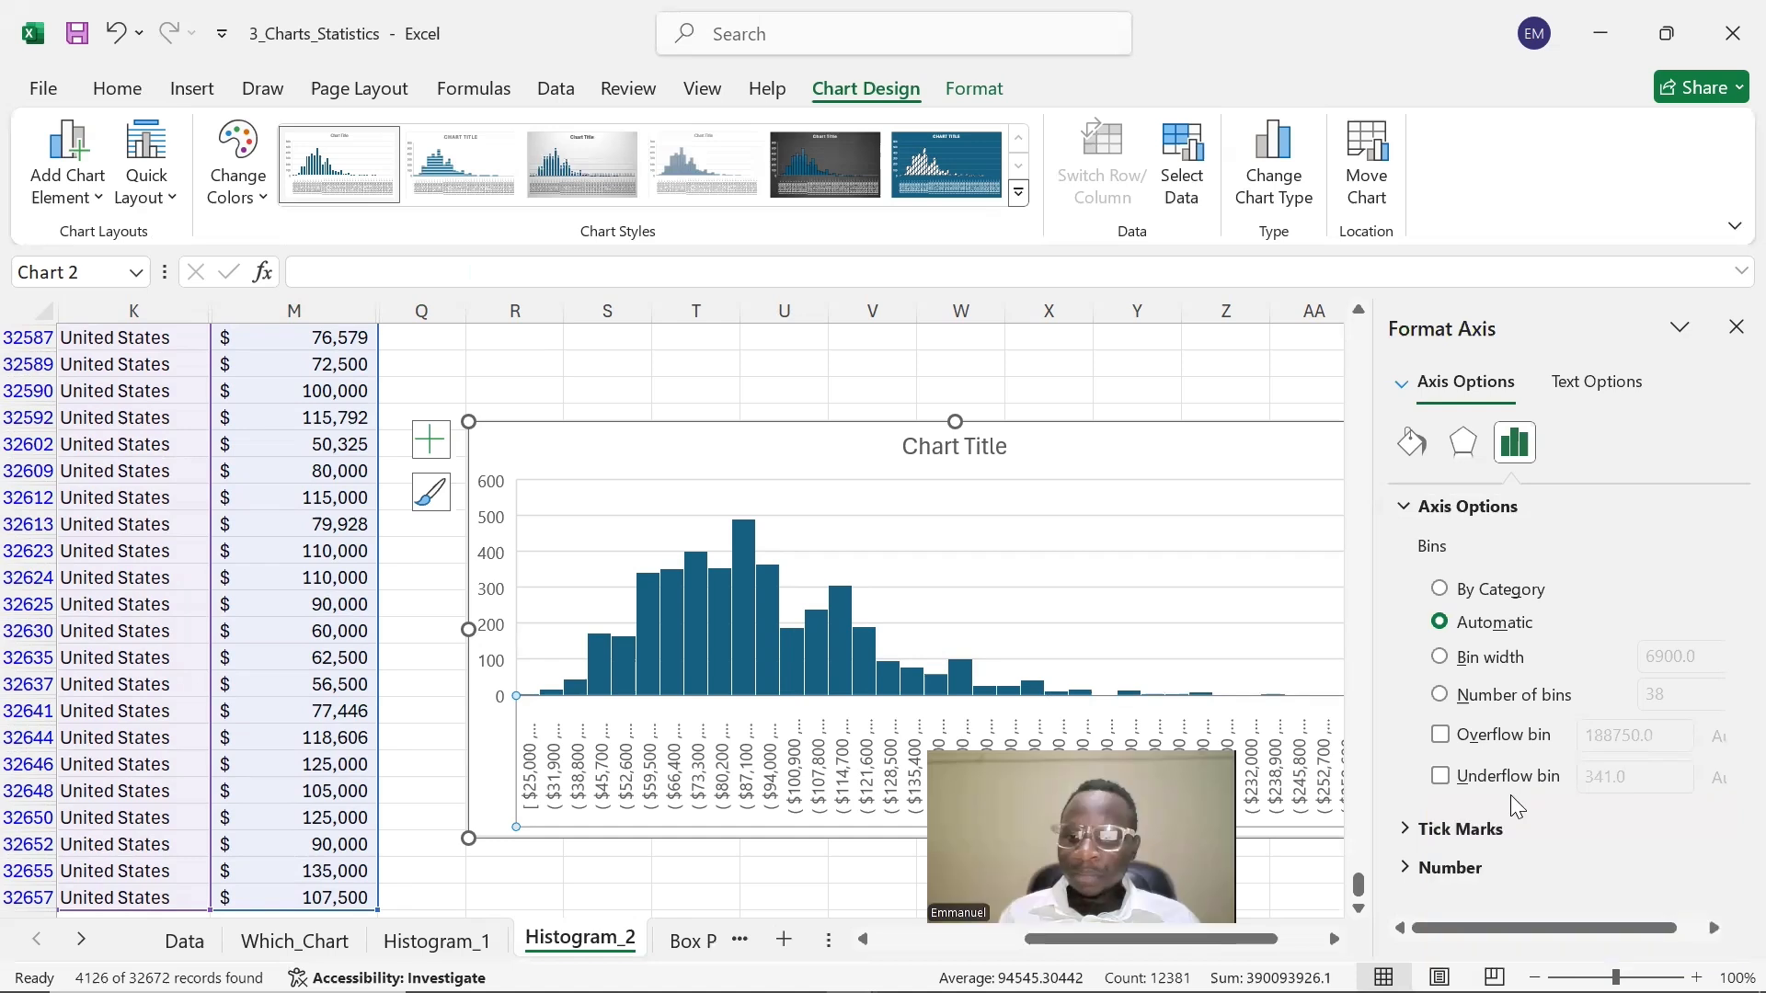
left_click(1435, 867)
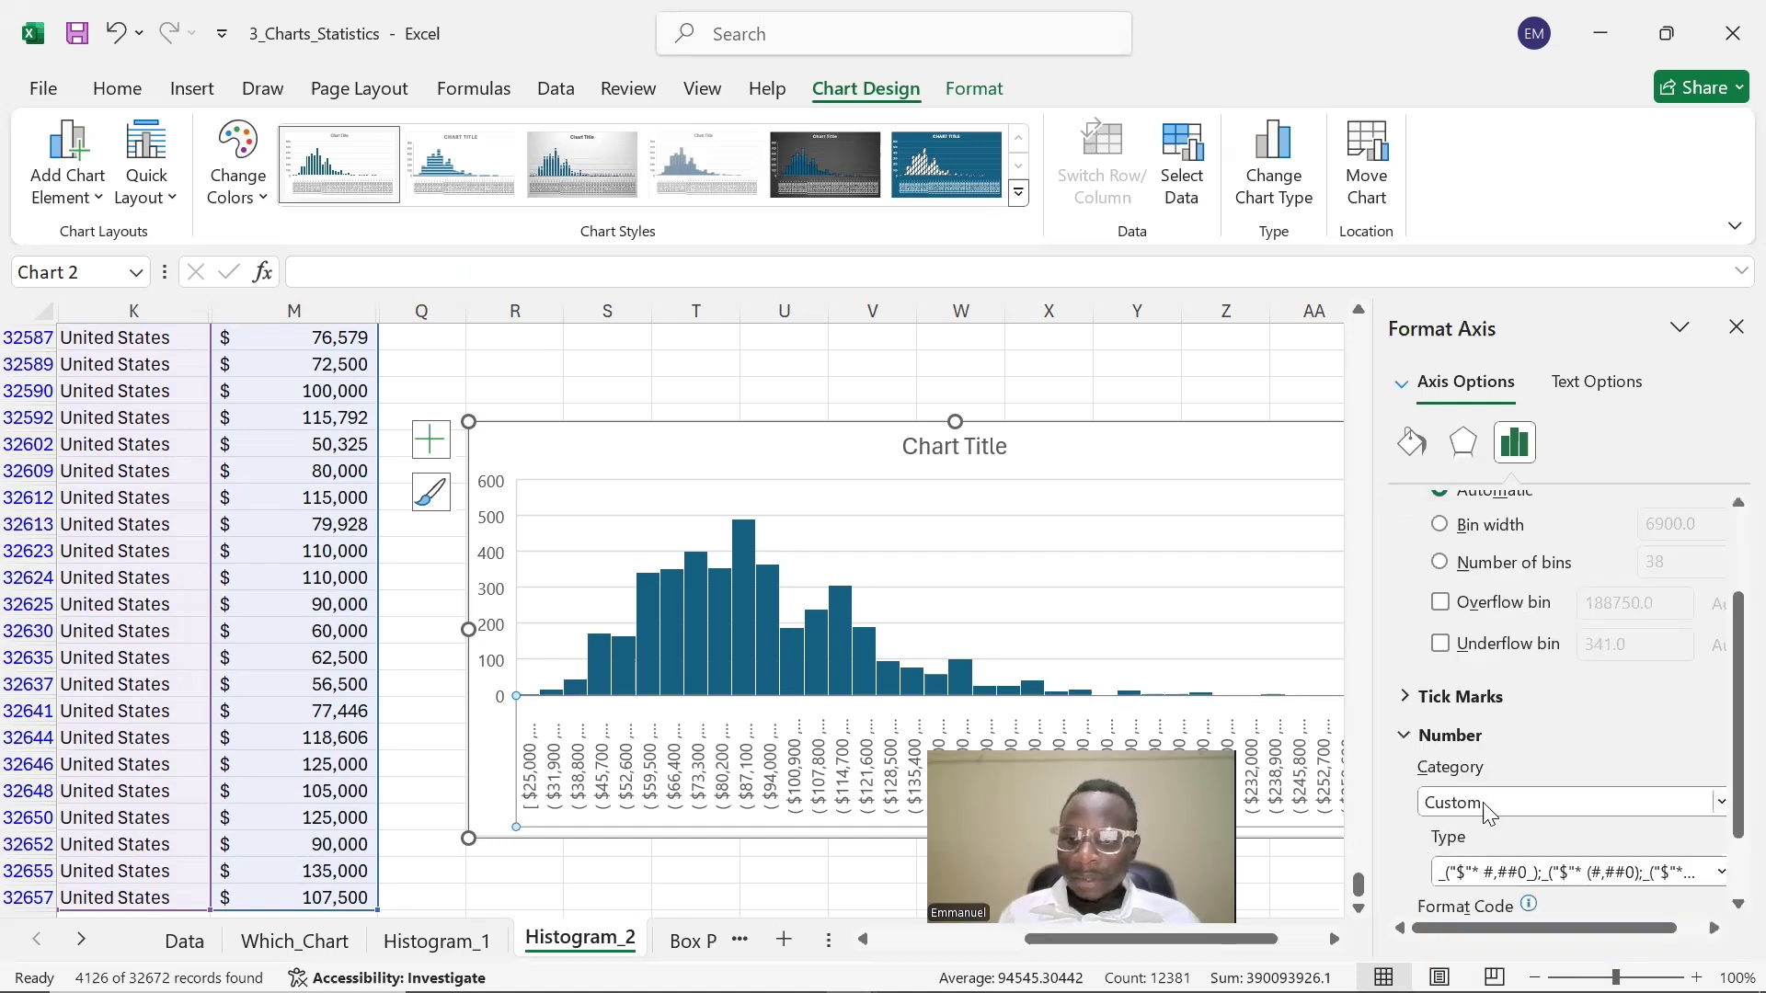
scroll(1479, 842, "down", 1)
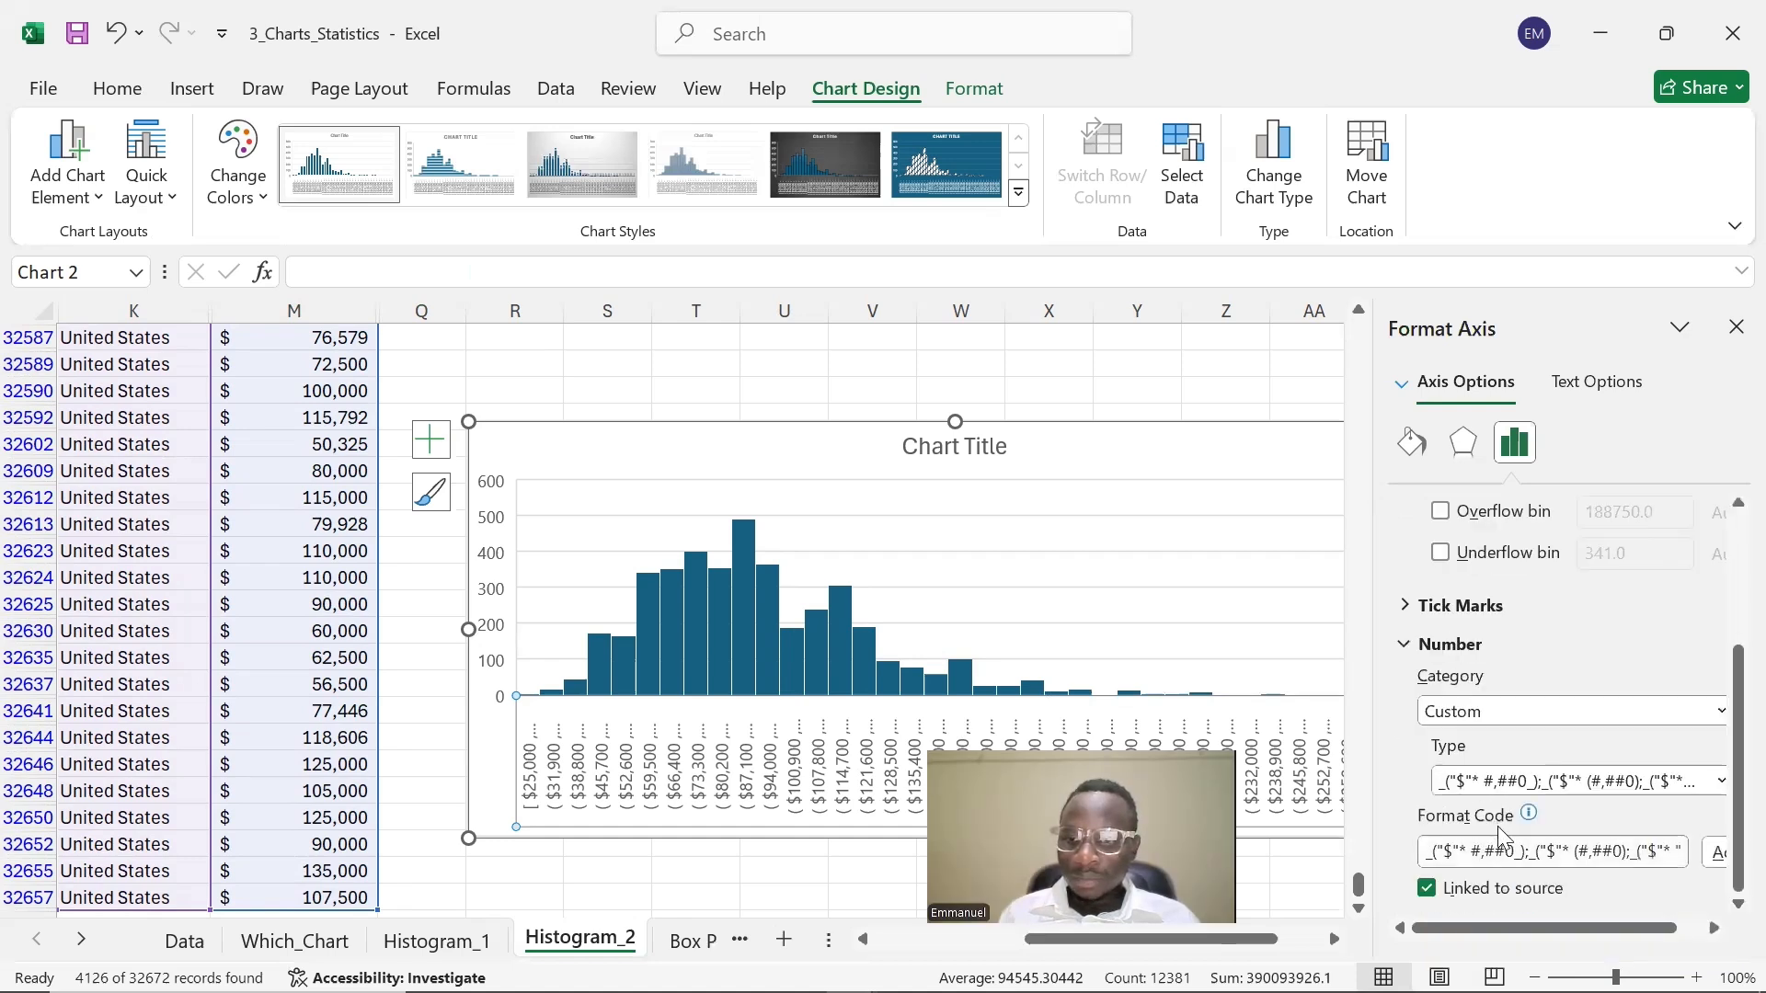
left_click(1559, 782)
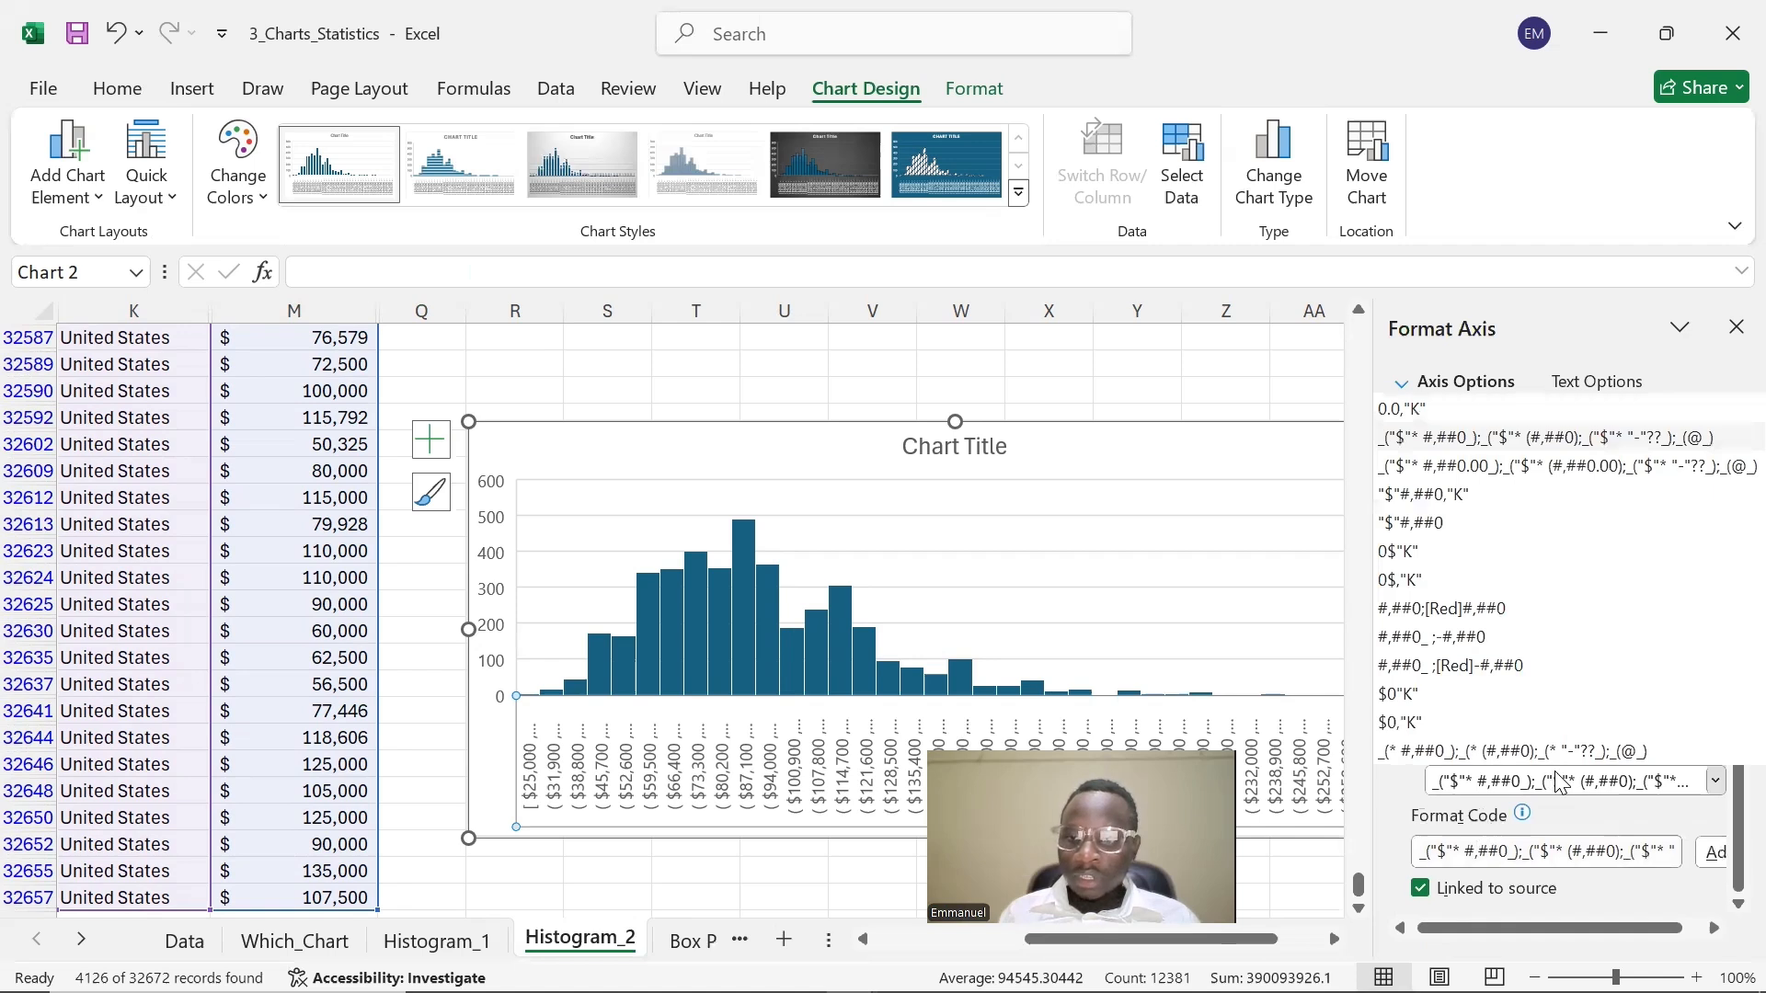
left_click(1447, 731)
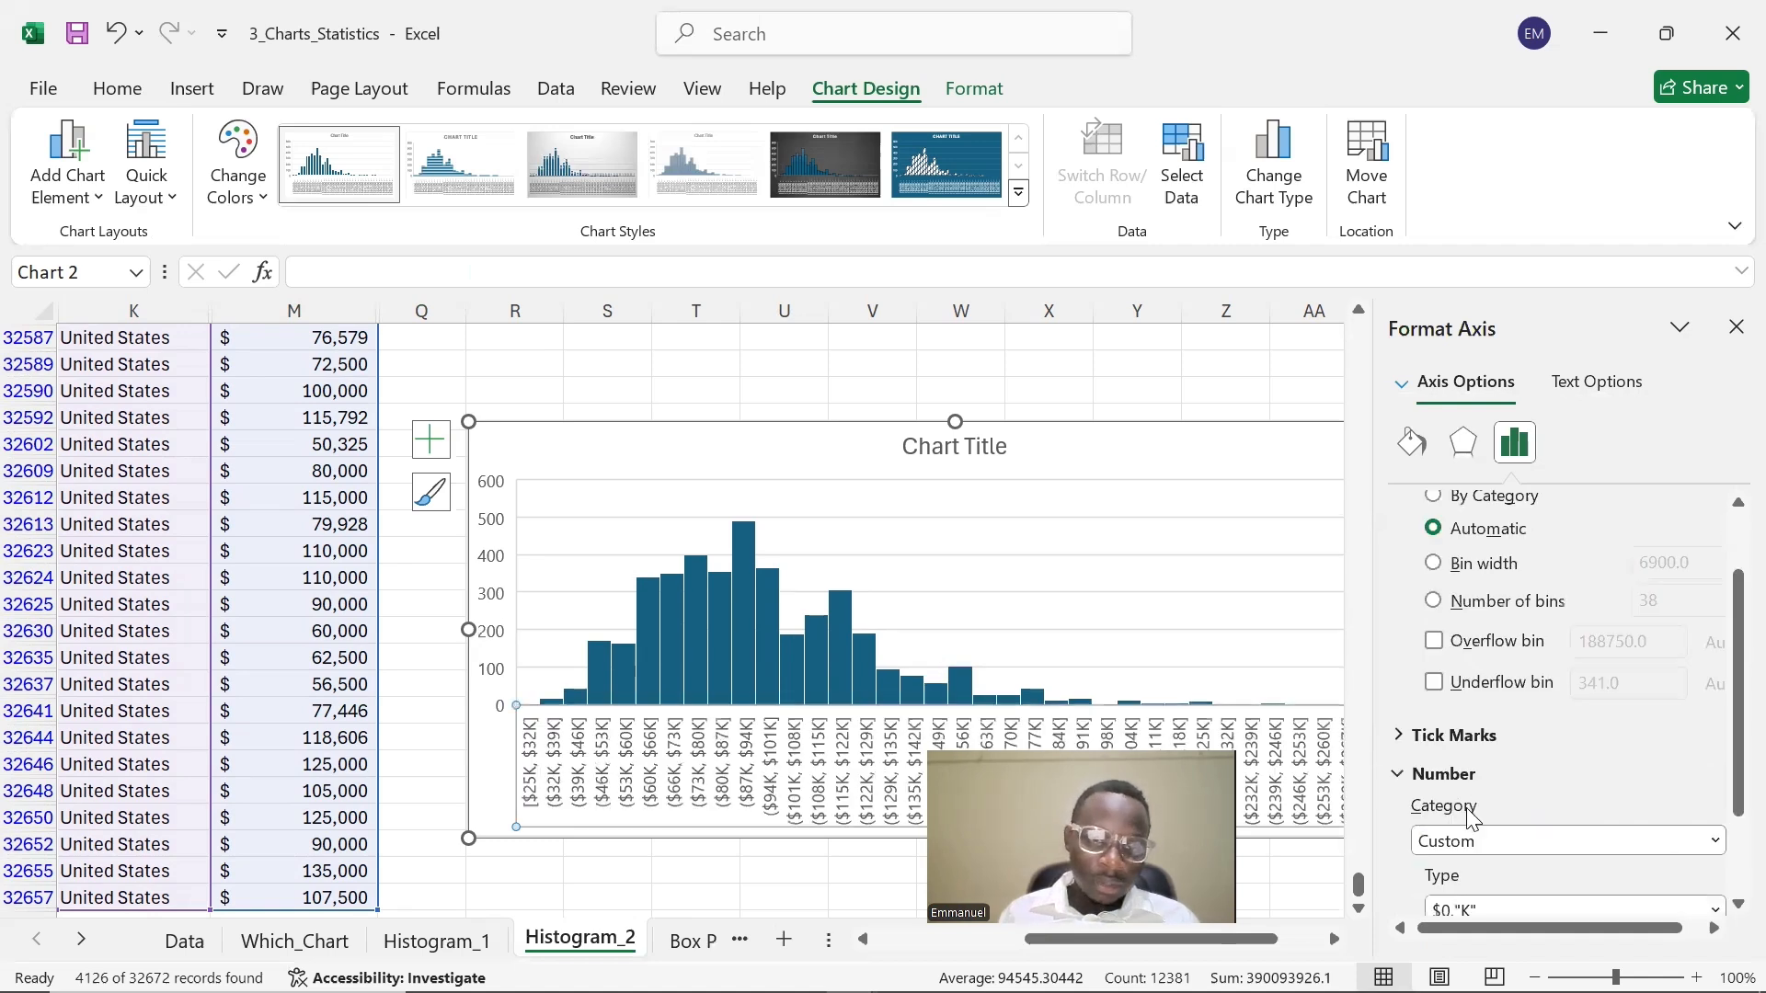
scroll(1632, 690, "down", 3)
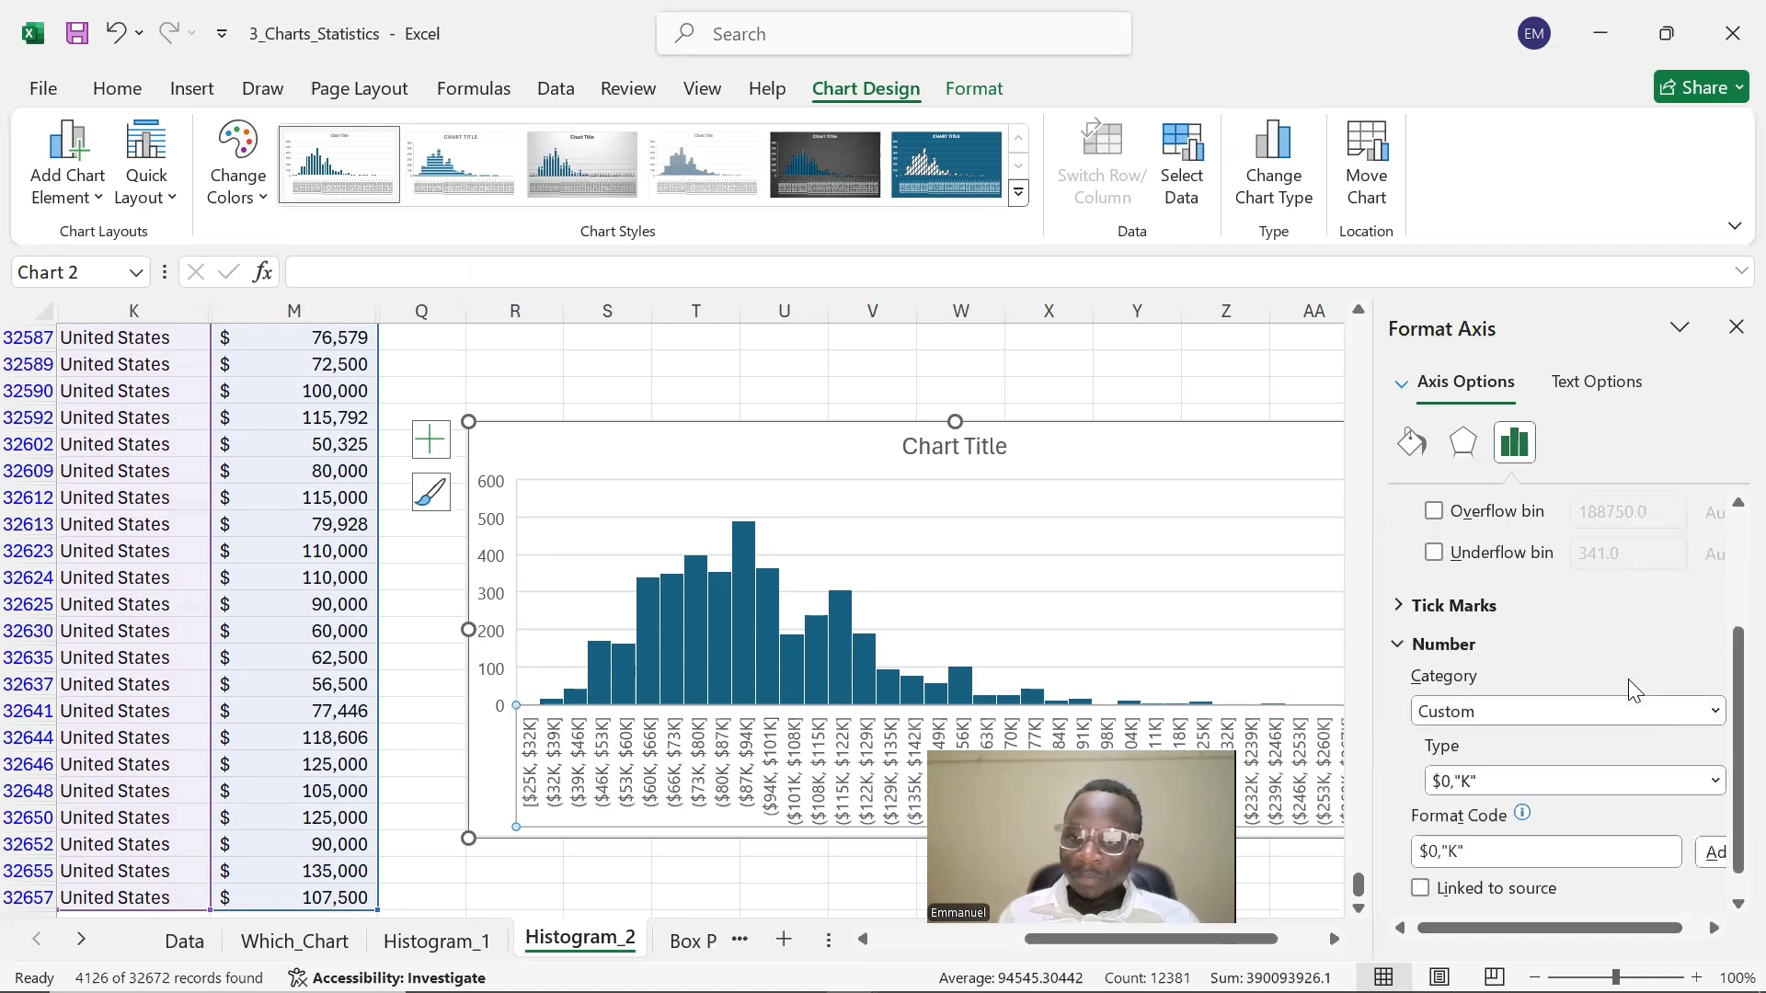
left_click(1736, 327)
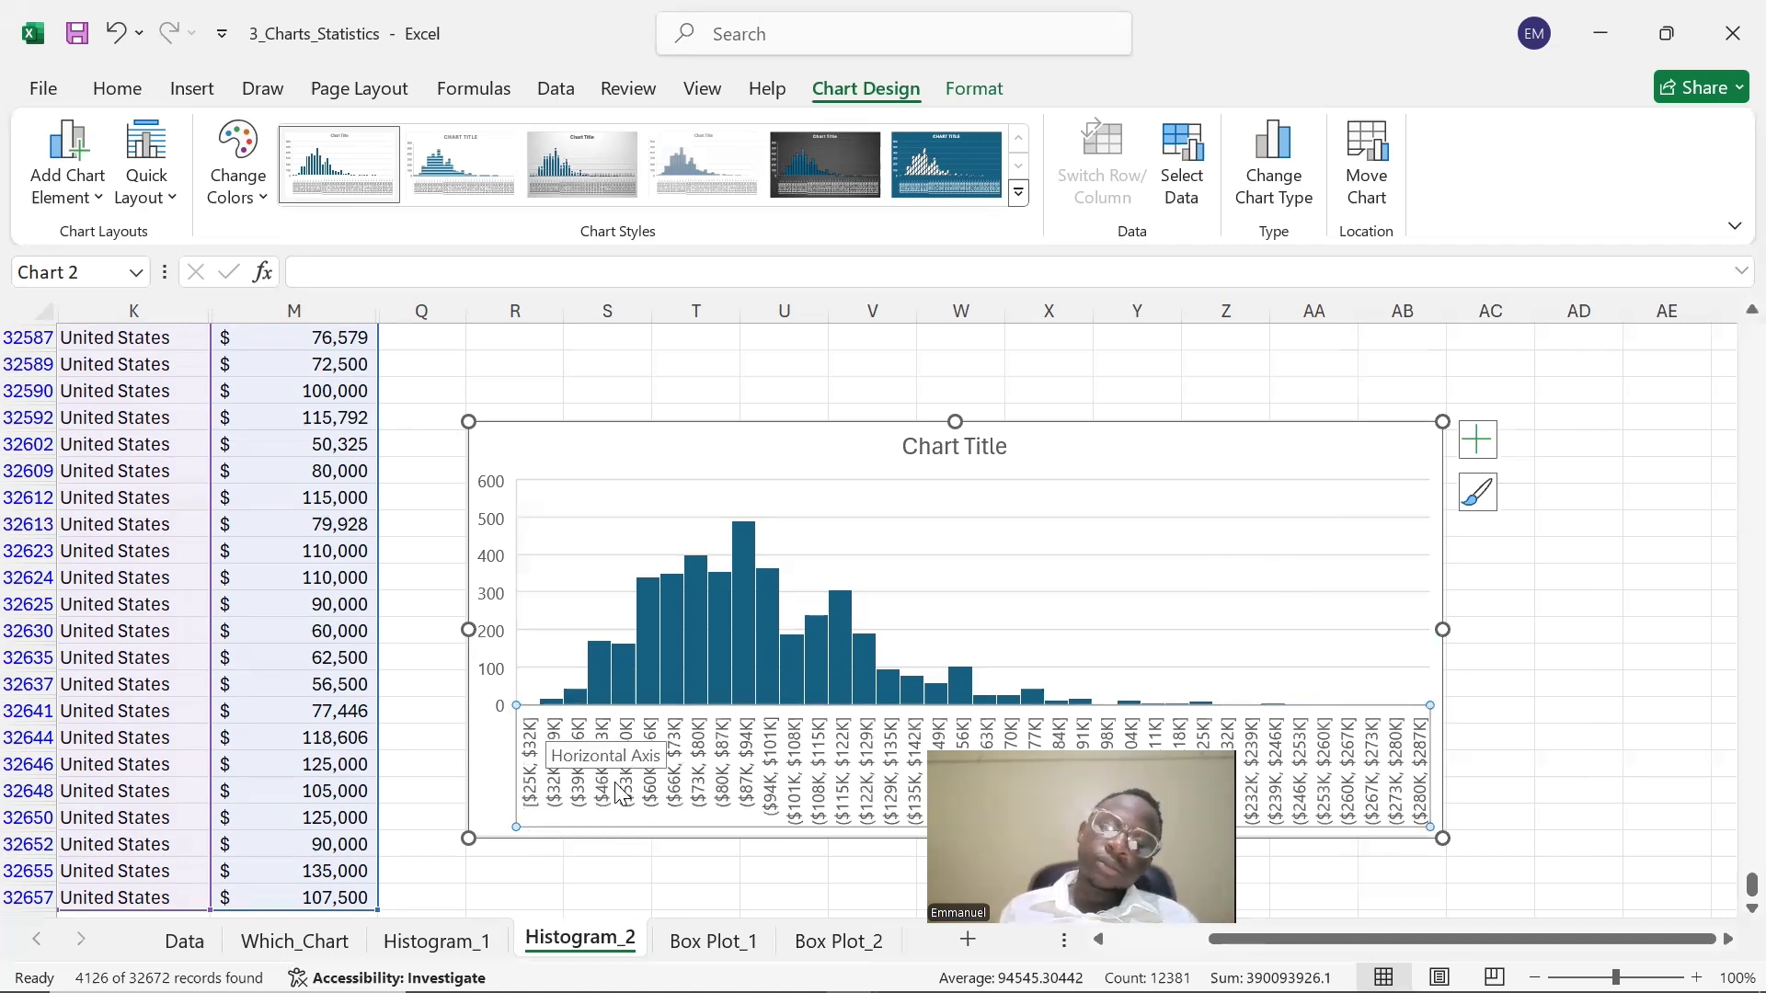
- On the Box Plot_1 sheet, move the box plot chart down and towards column F, clear of the histogram above it
left_click(713, 941)
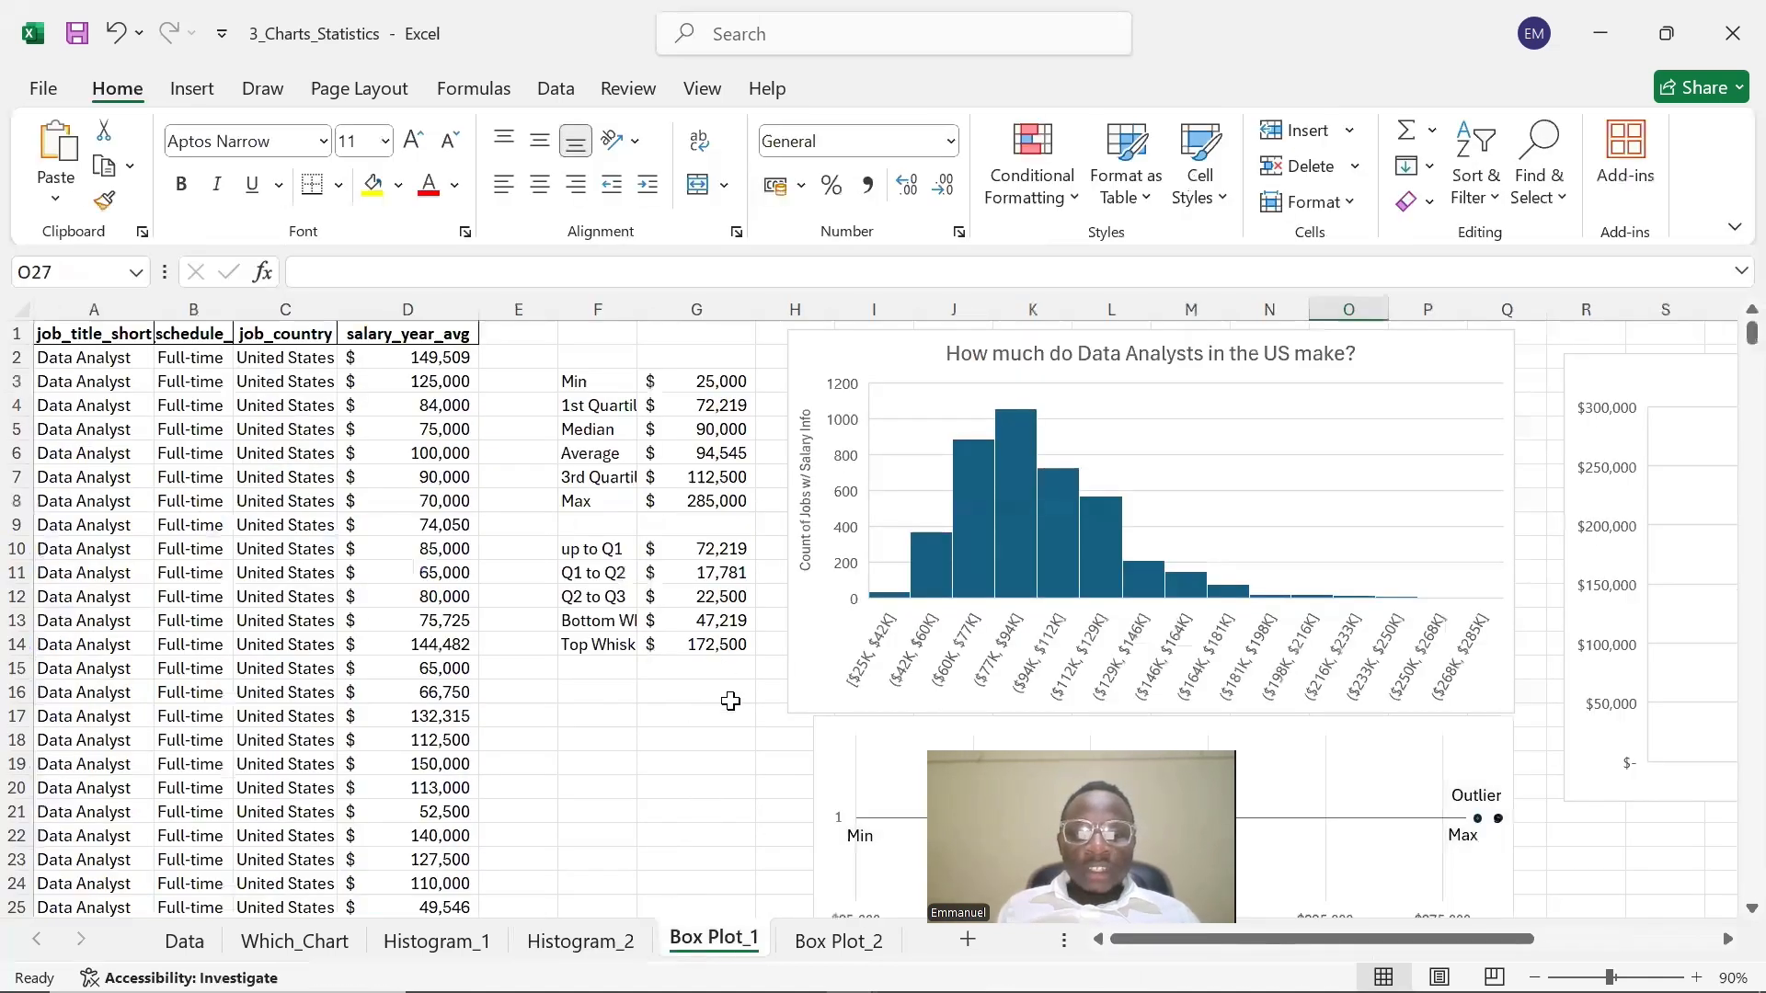
scroll(729, 690, "down", 4)
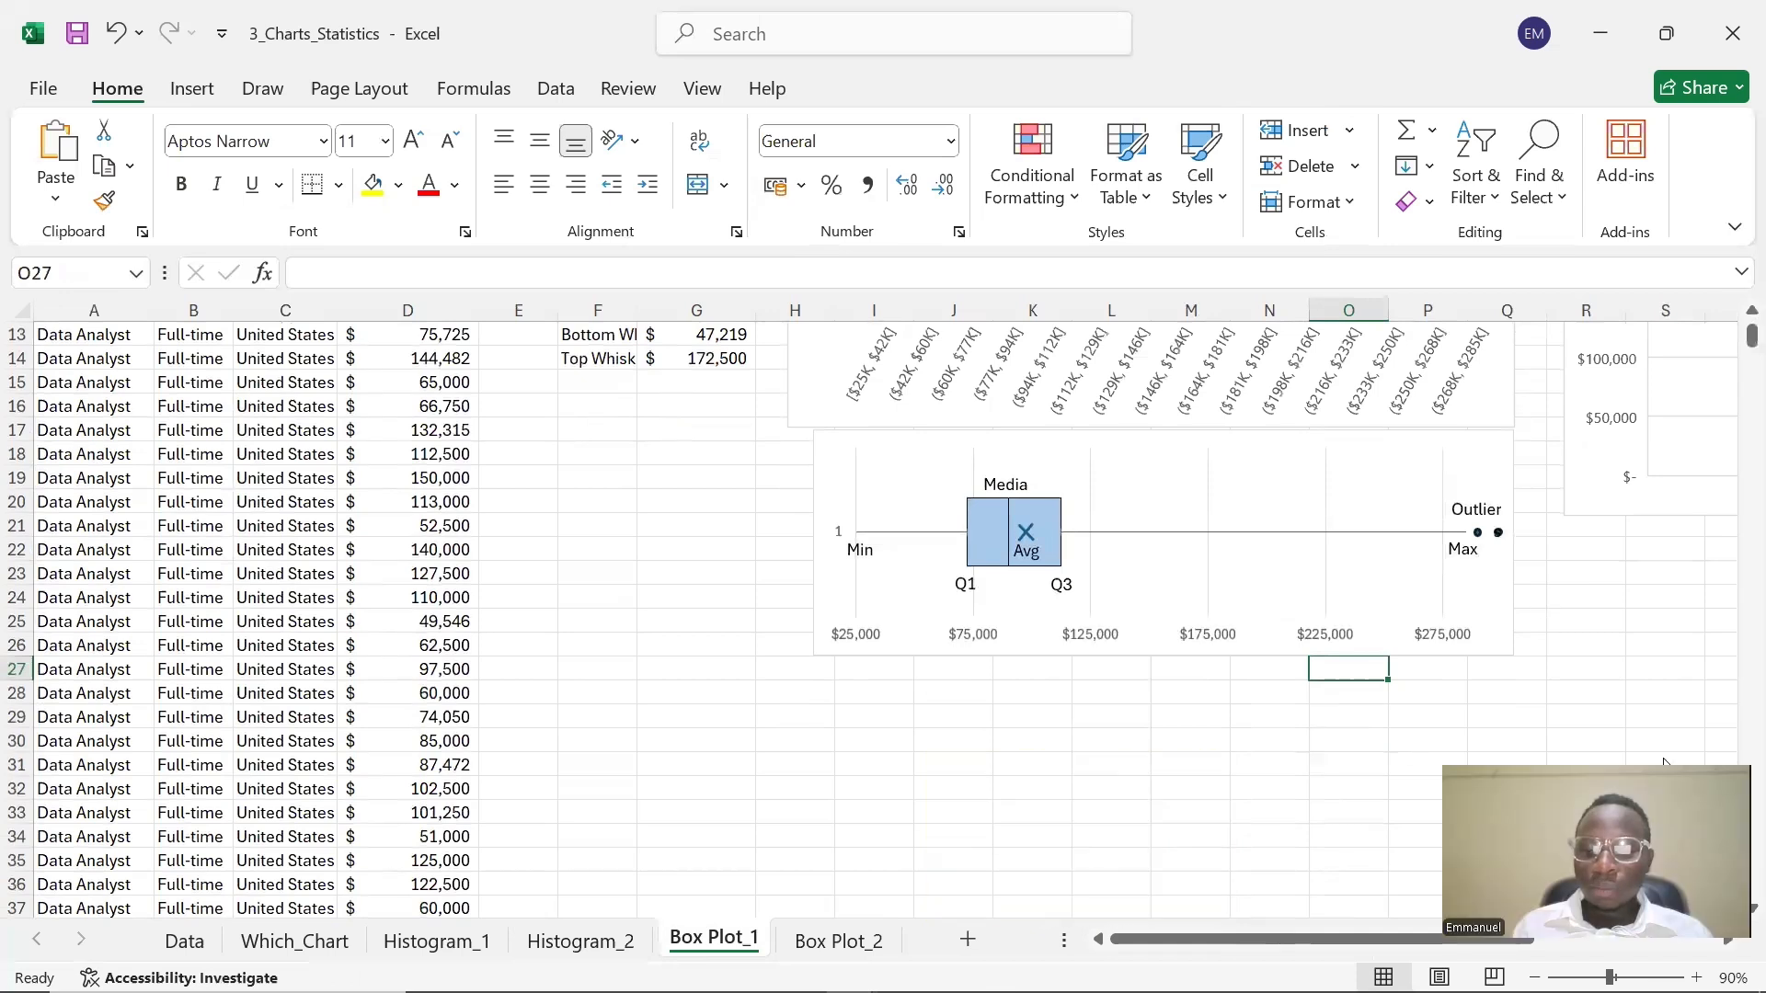
scroll(1264, 567, "up", 1)
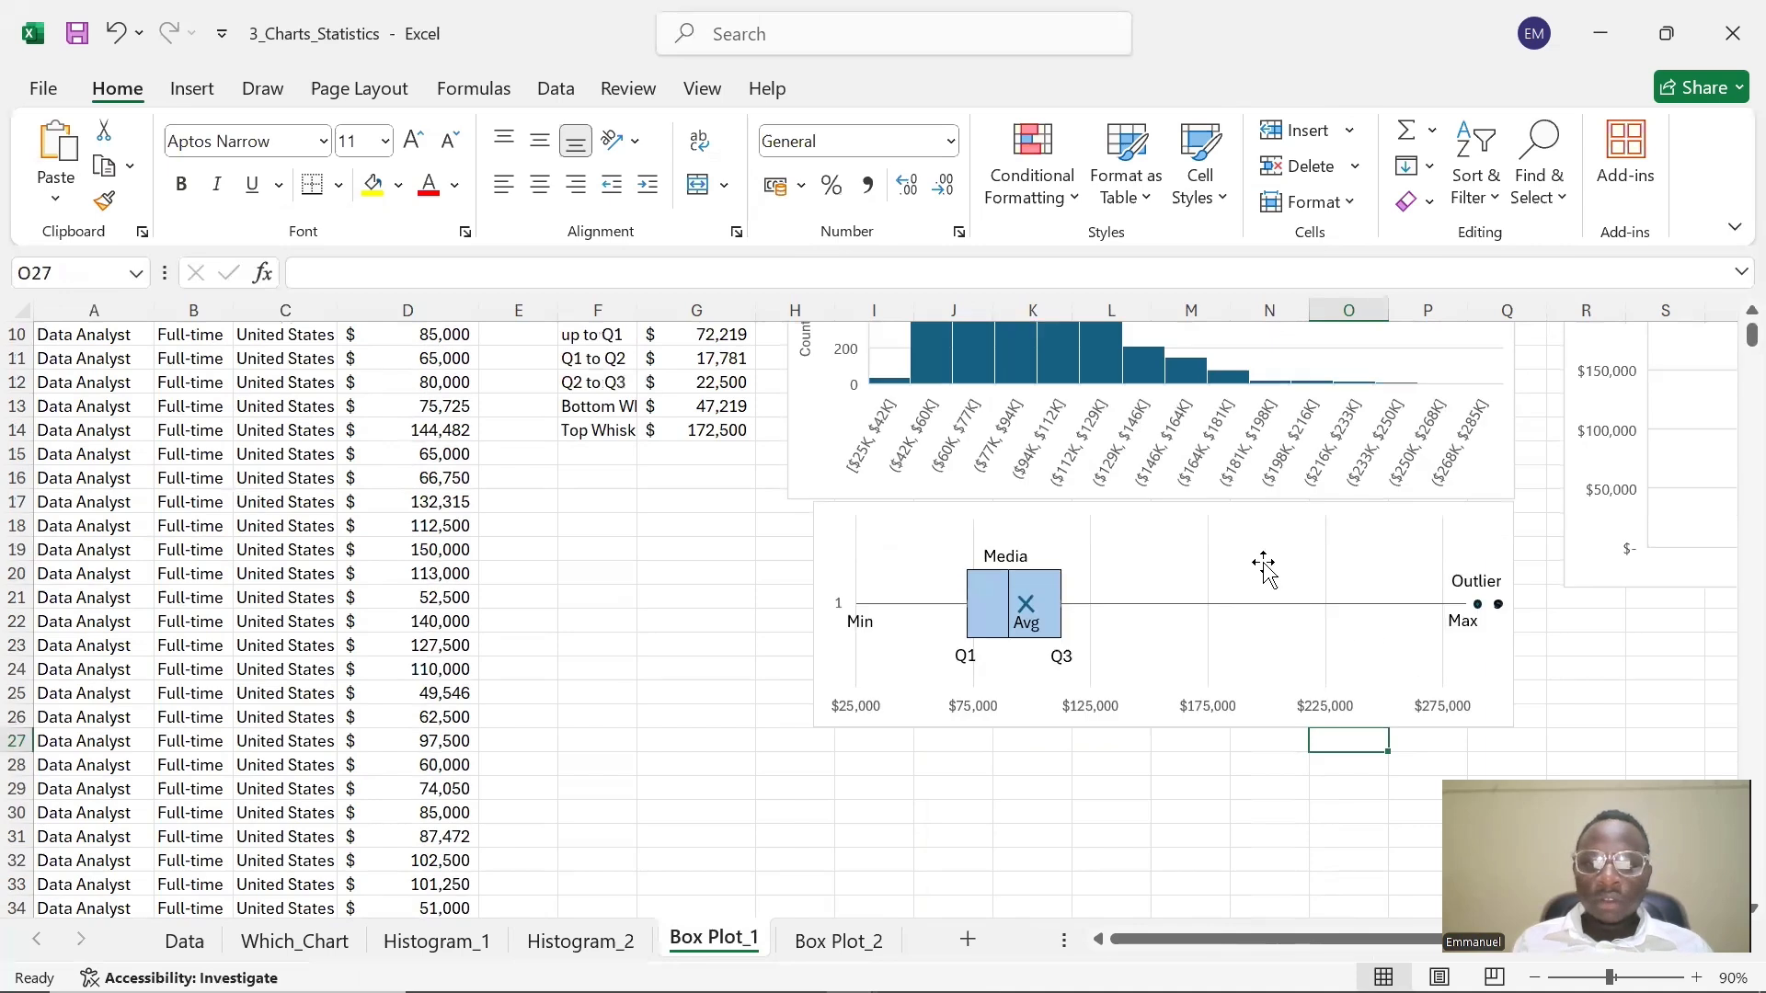
left_click(1511, 699)
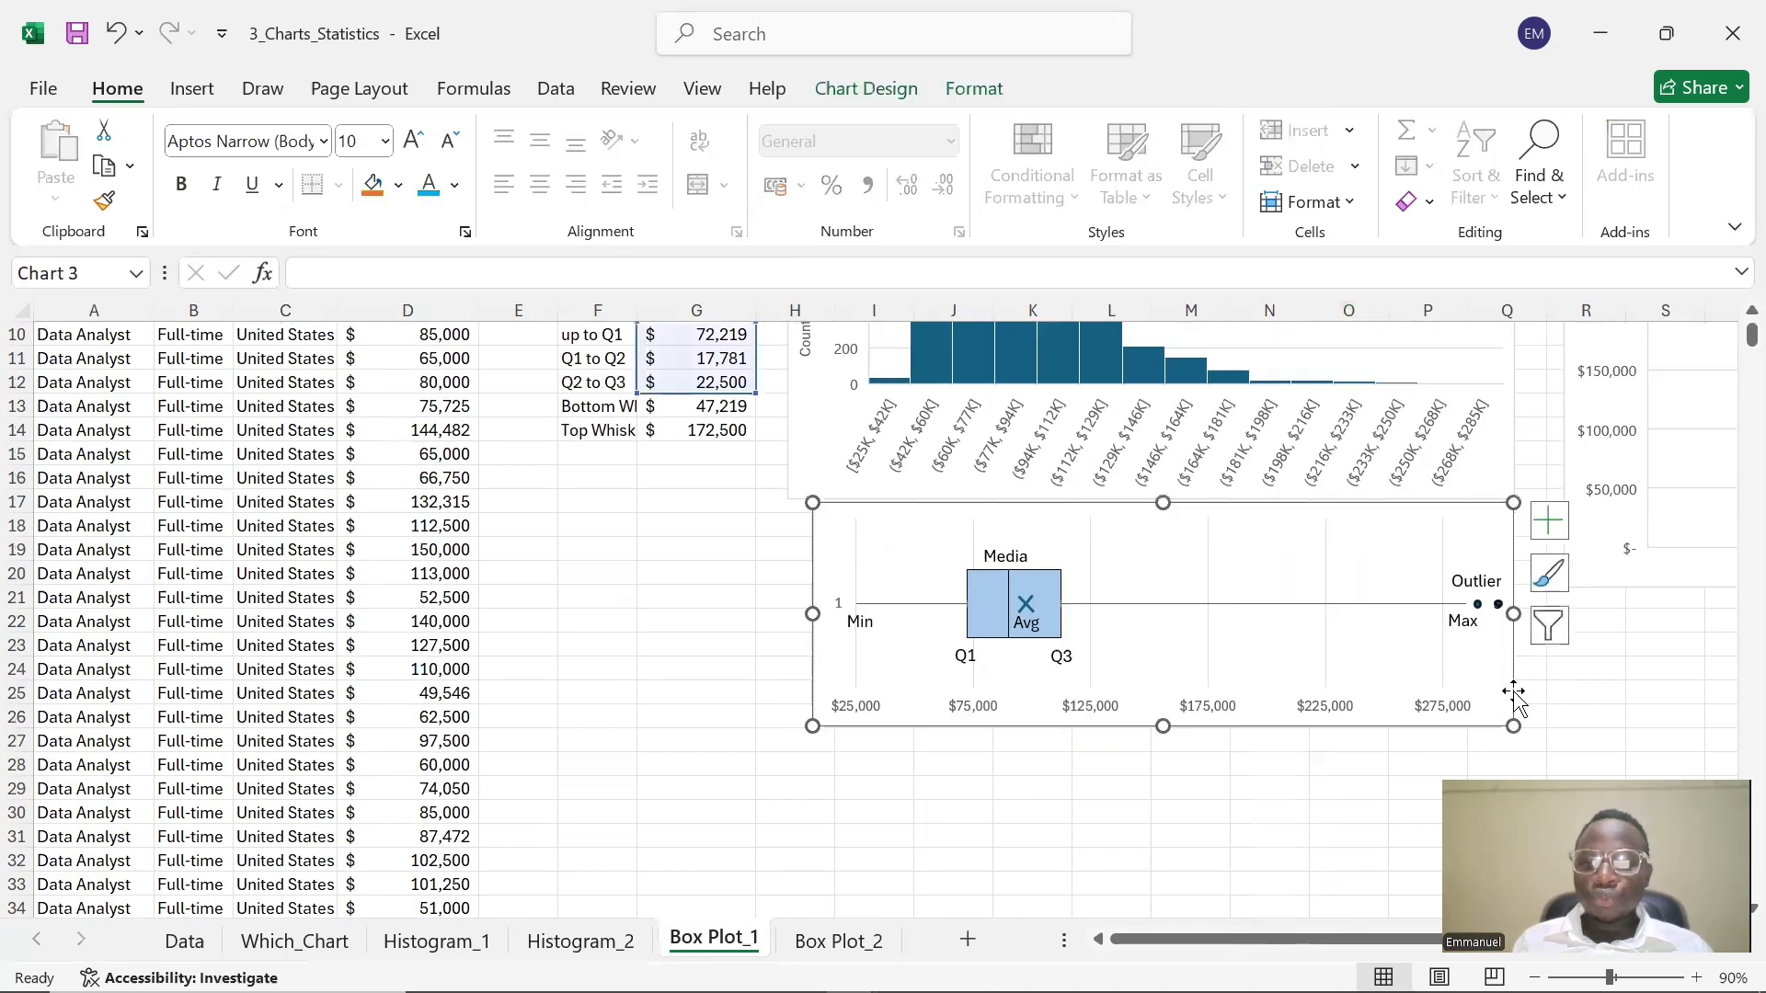
left_click_drag(1509, 693, 1272, 733)
left_click(689, 883)
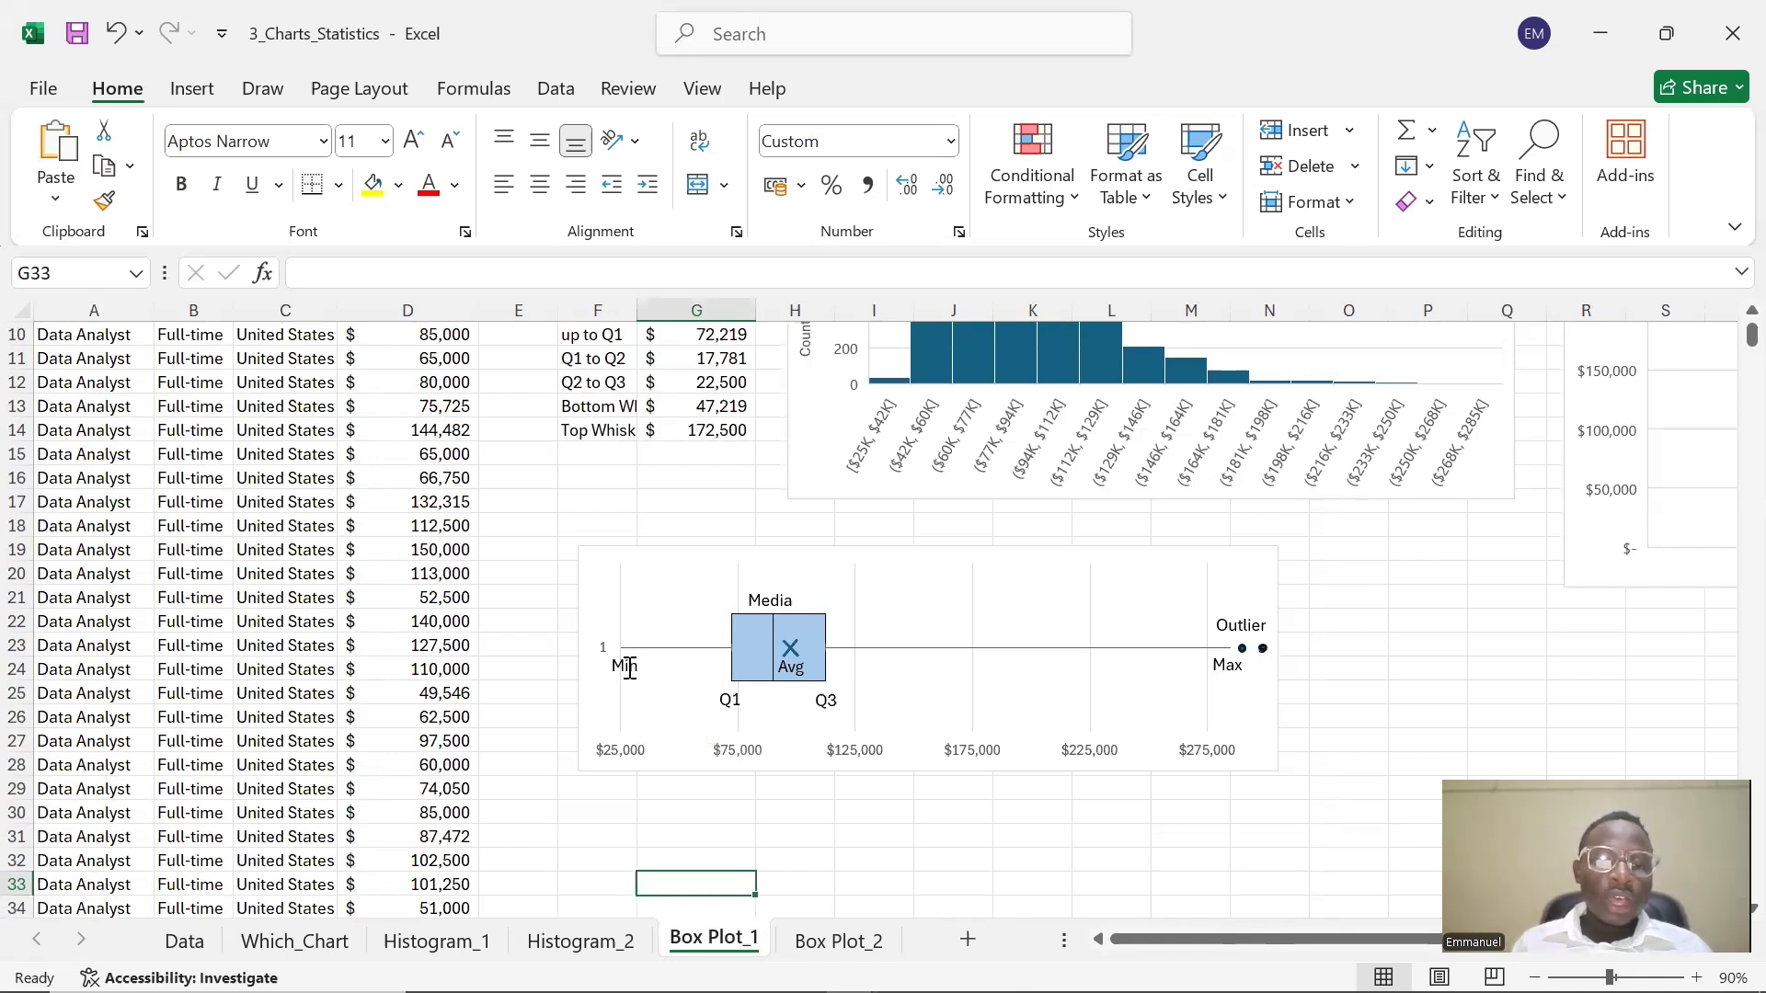
- Enlarge the Median text box in the box plot so that its label fits on one line
left_click(632, 668)
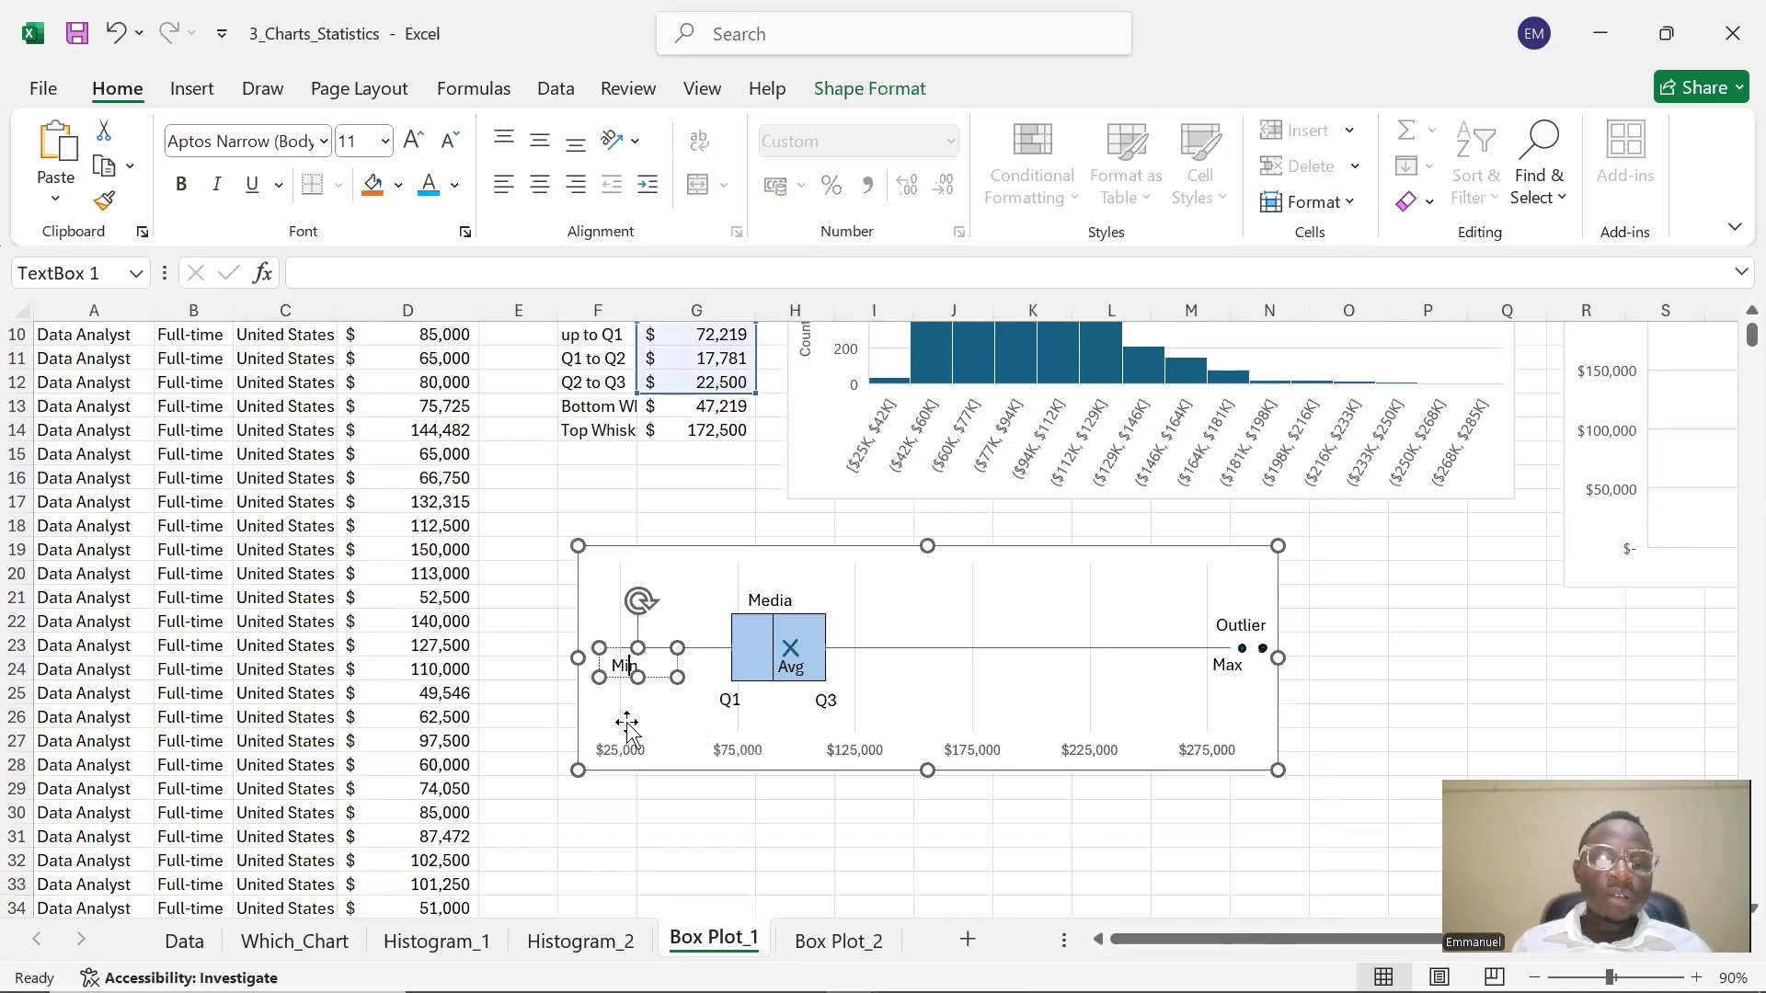
left_click(797, 603)
double_click(797, 603)
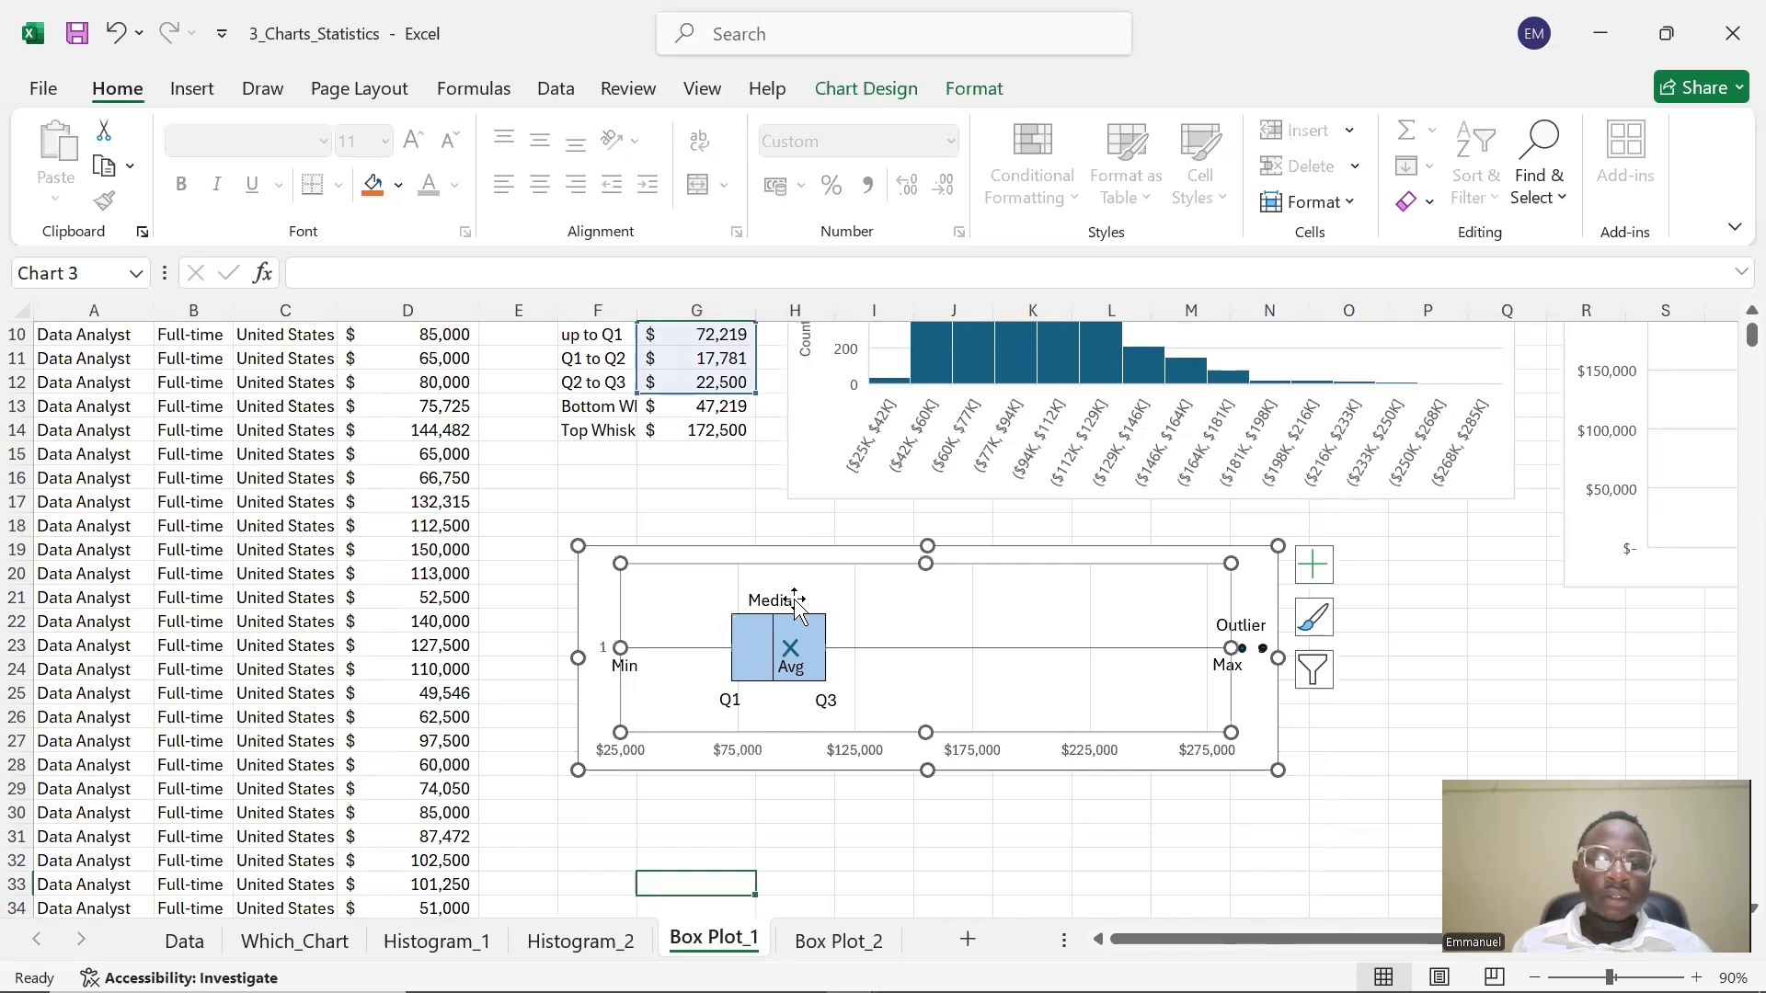
double_click(786, 602)
double_click(794, 602)
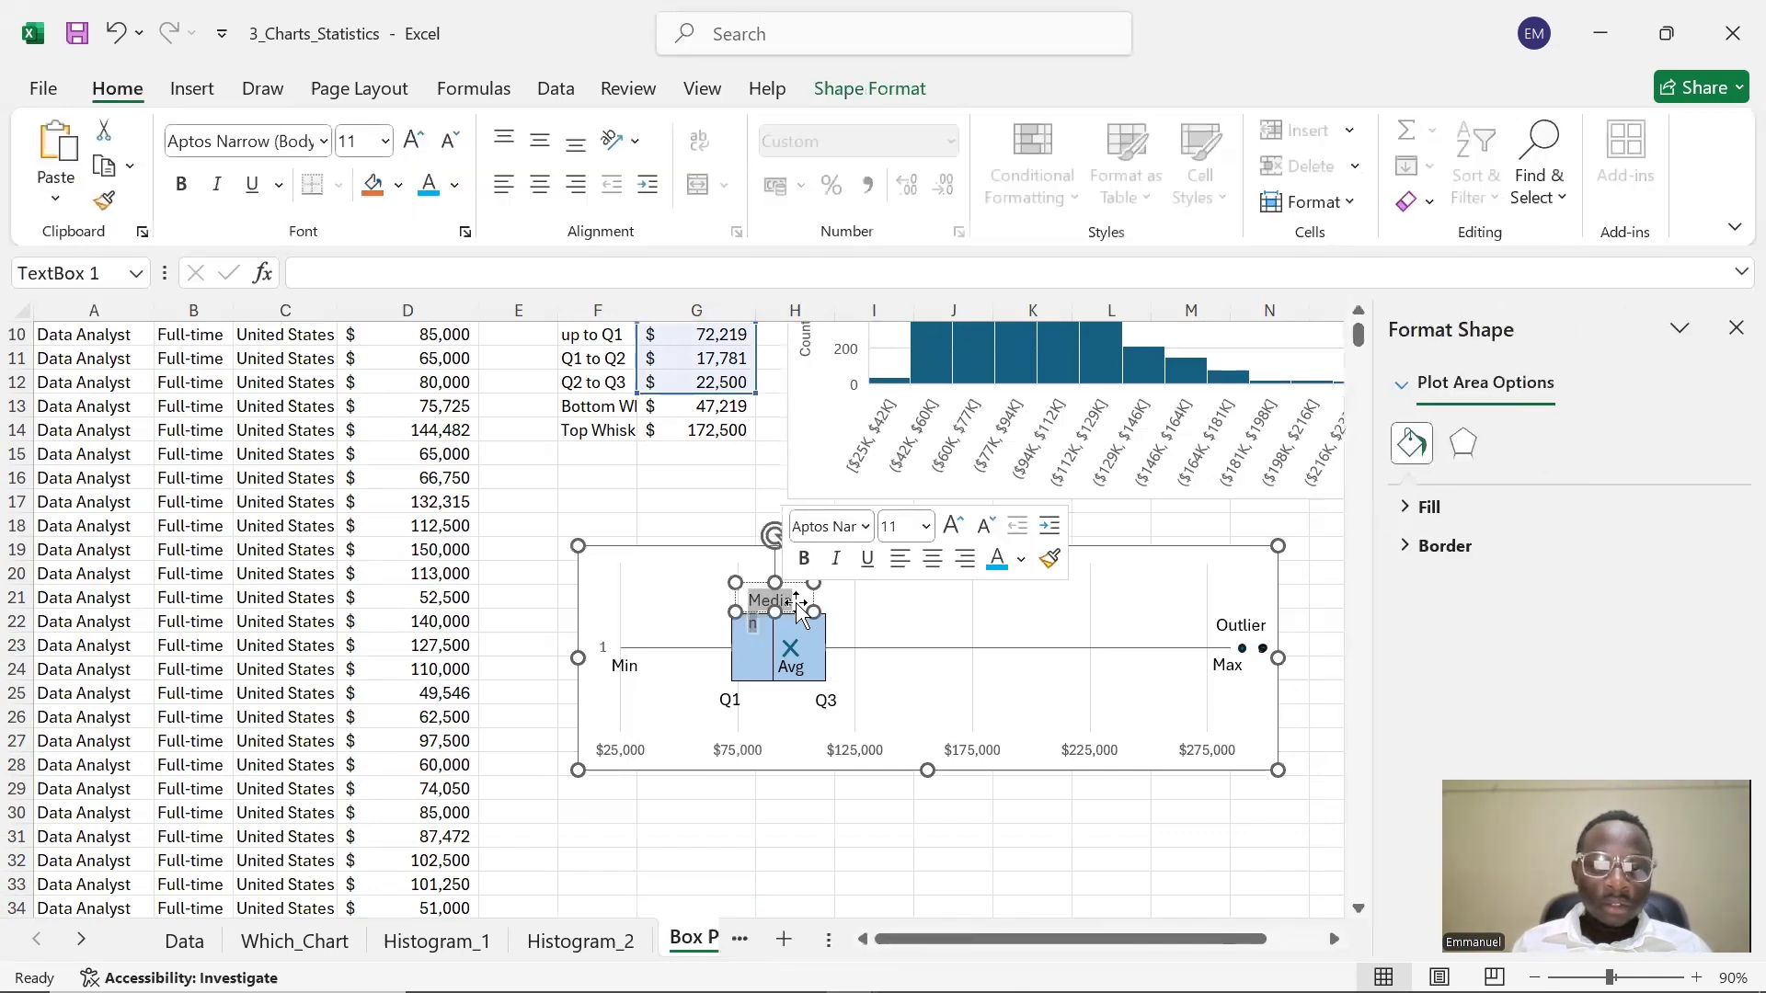
left_click(794, 602)
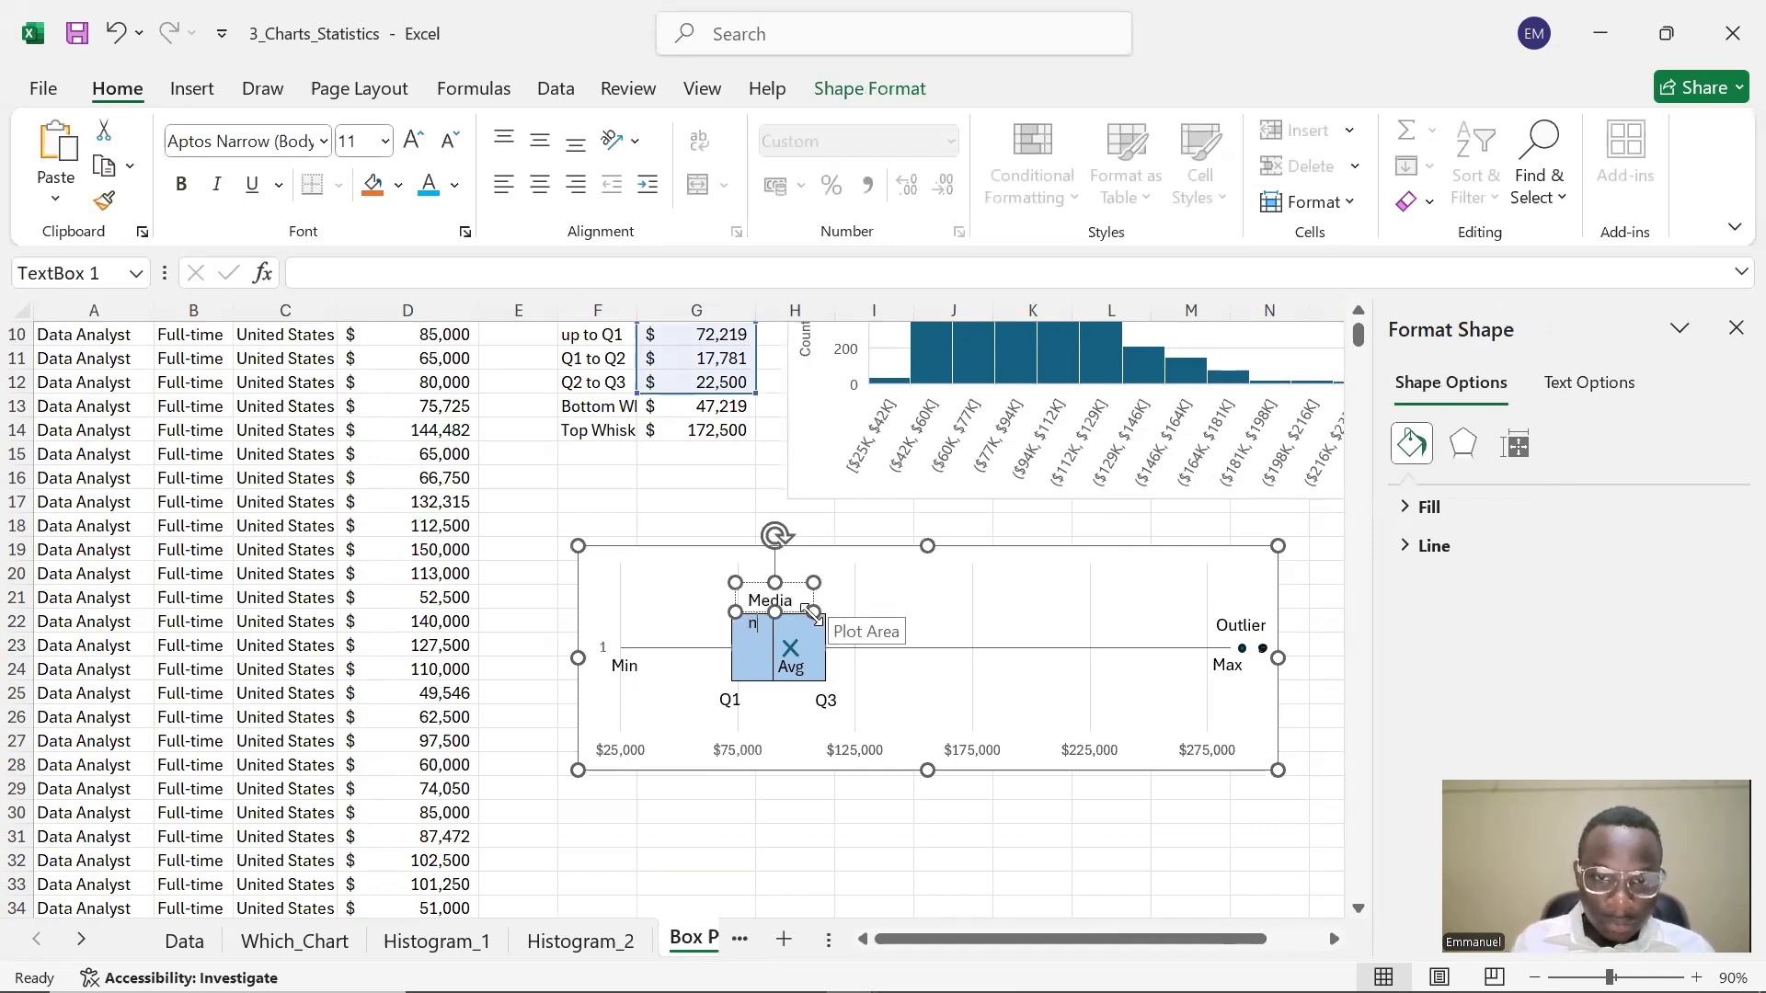
left_click_drag(813, 613, 840, 615)
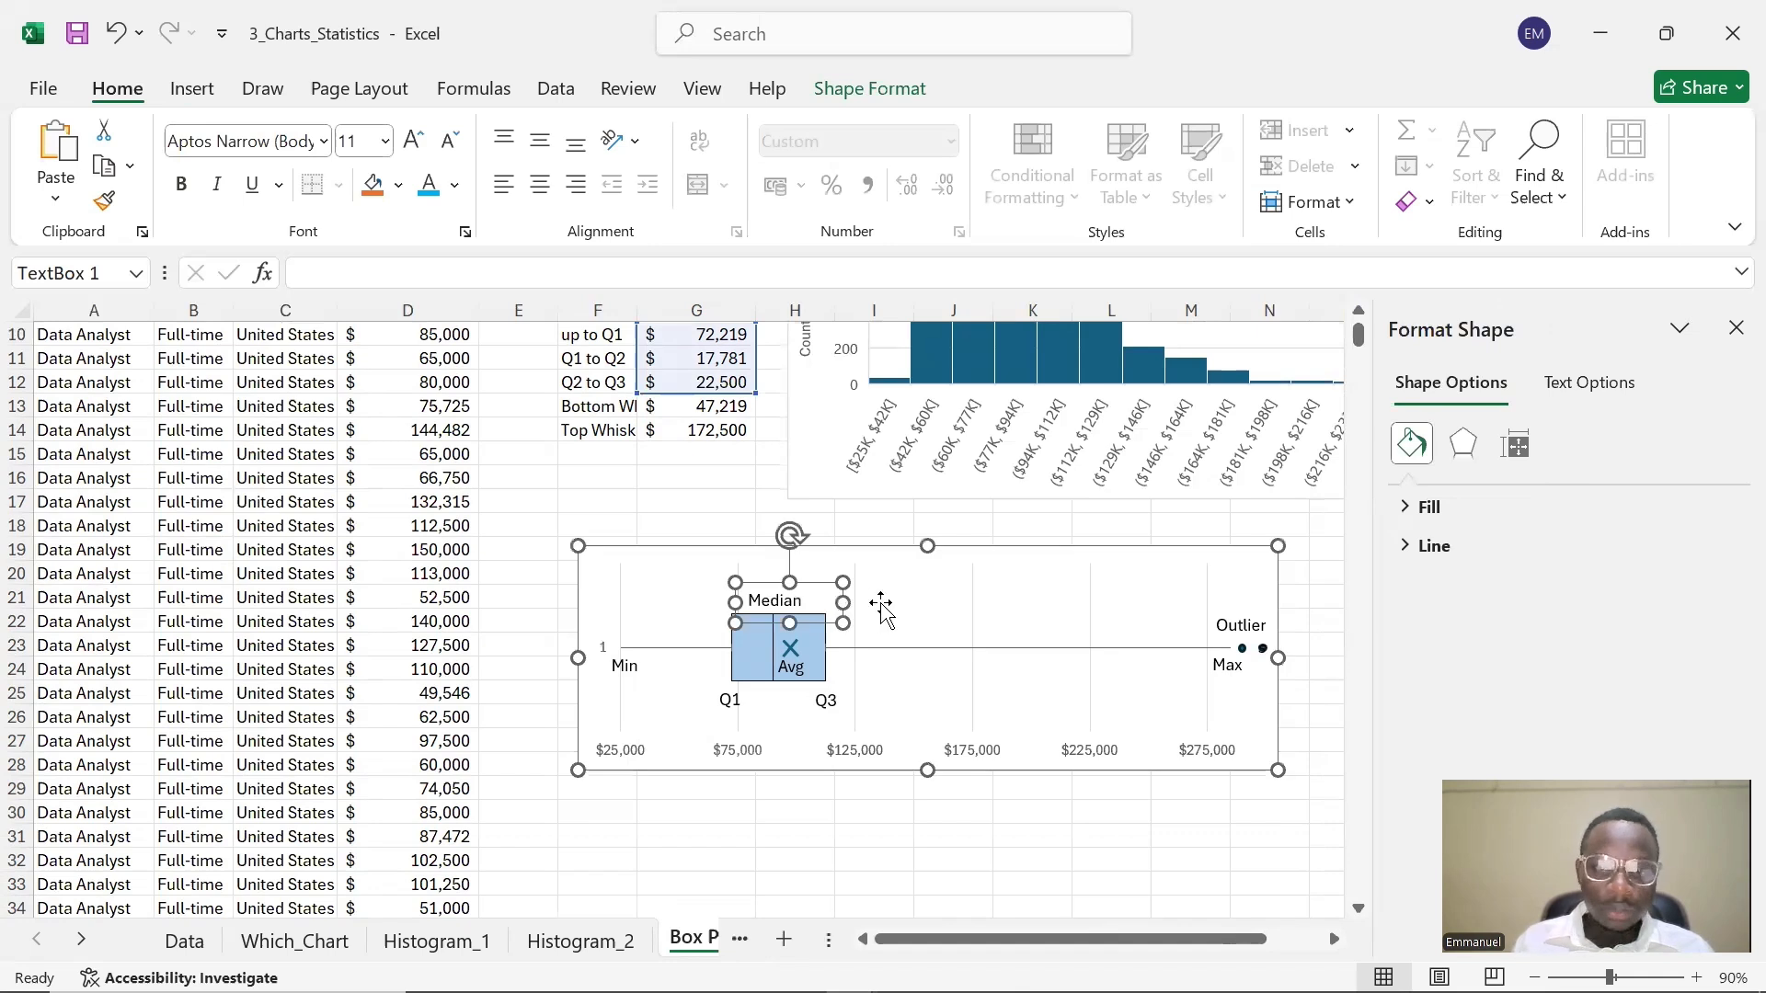
left_click(811, 609)
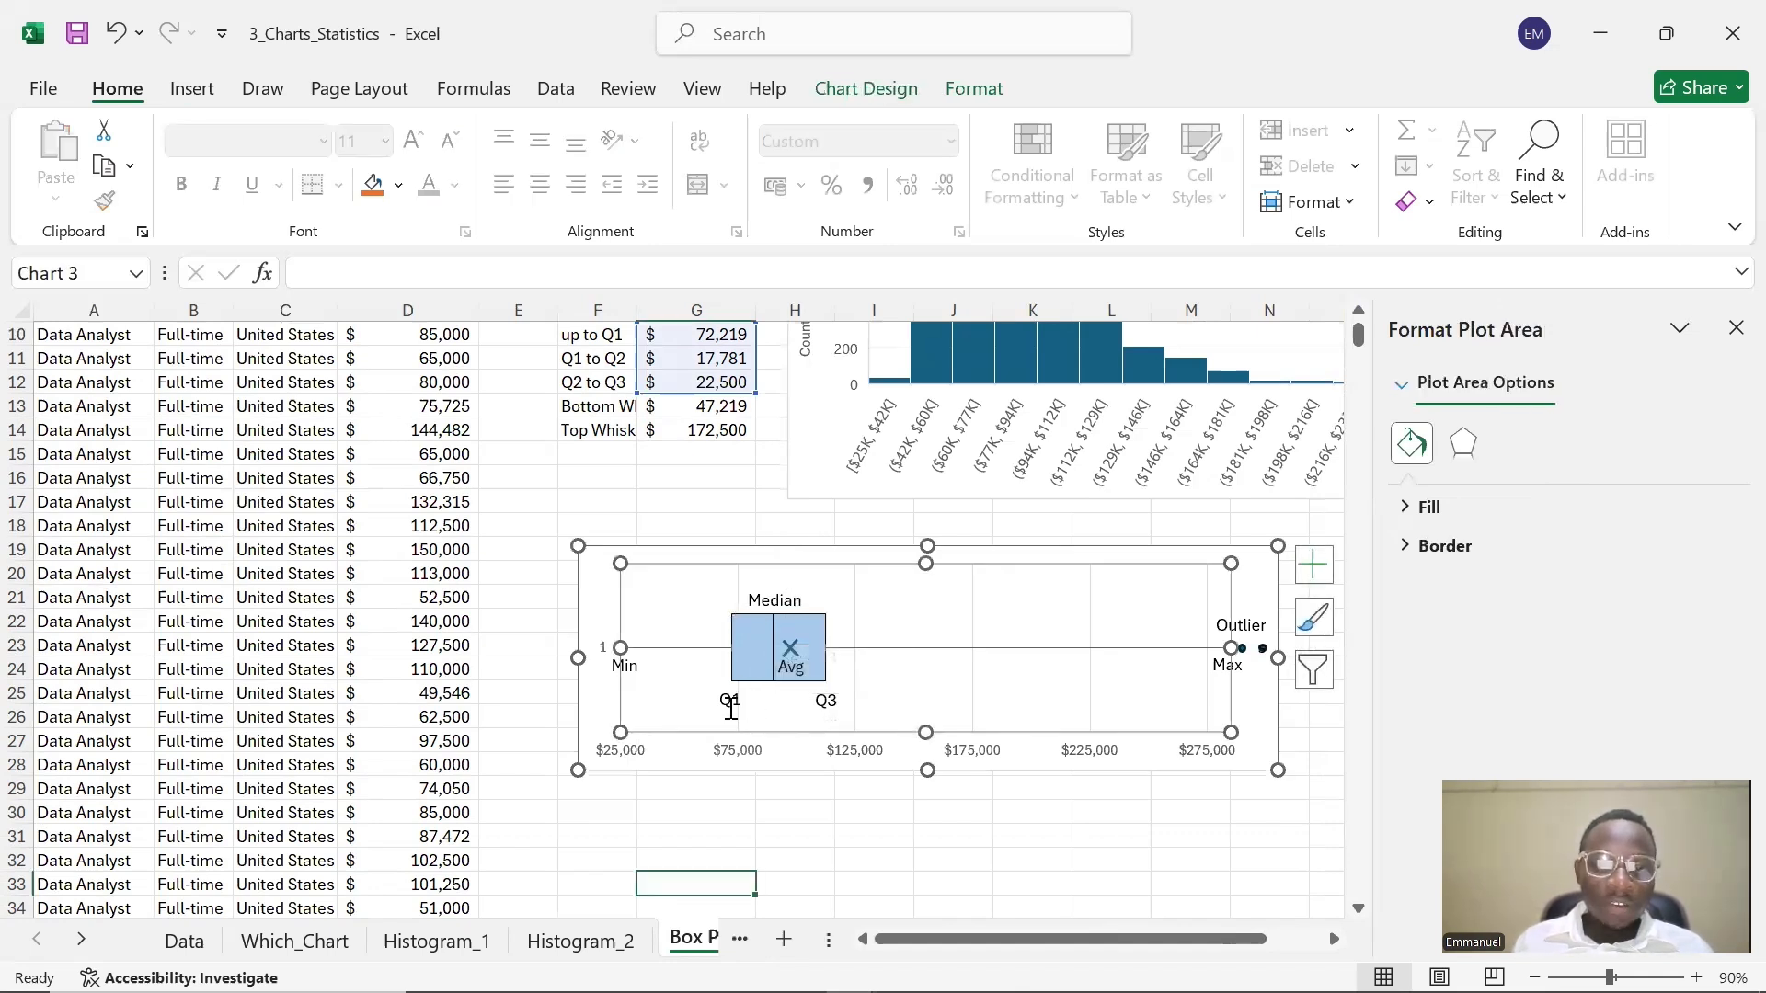
- Examine the Q1, Q3, Max and Outlier labels of the box plot one by one
left_click(729, 700)
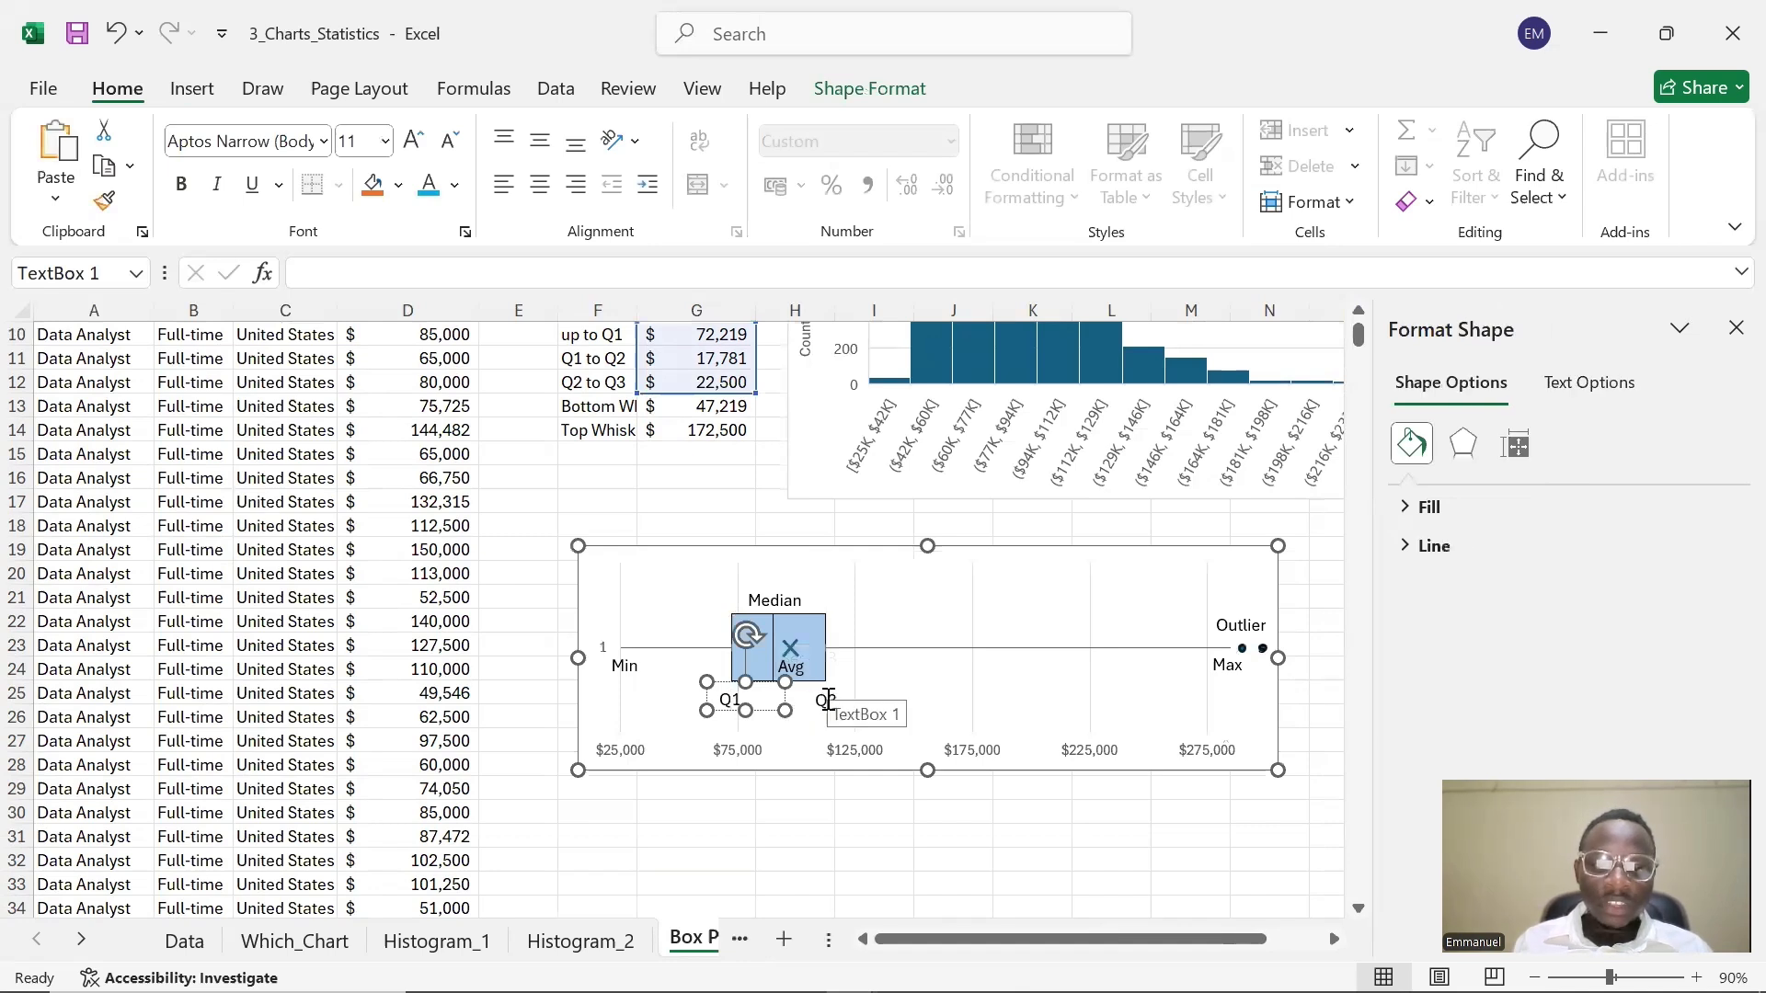
left_click(827, 701)
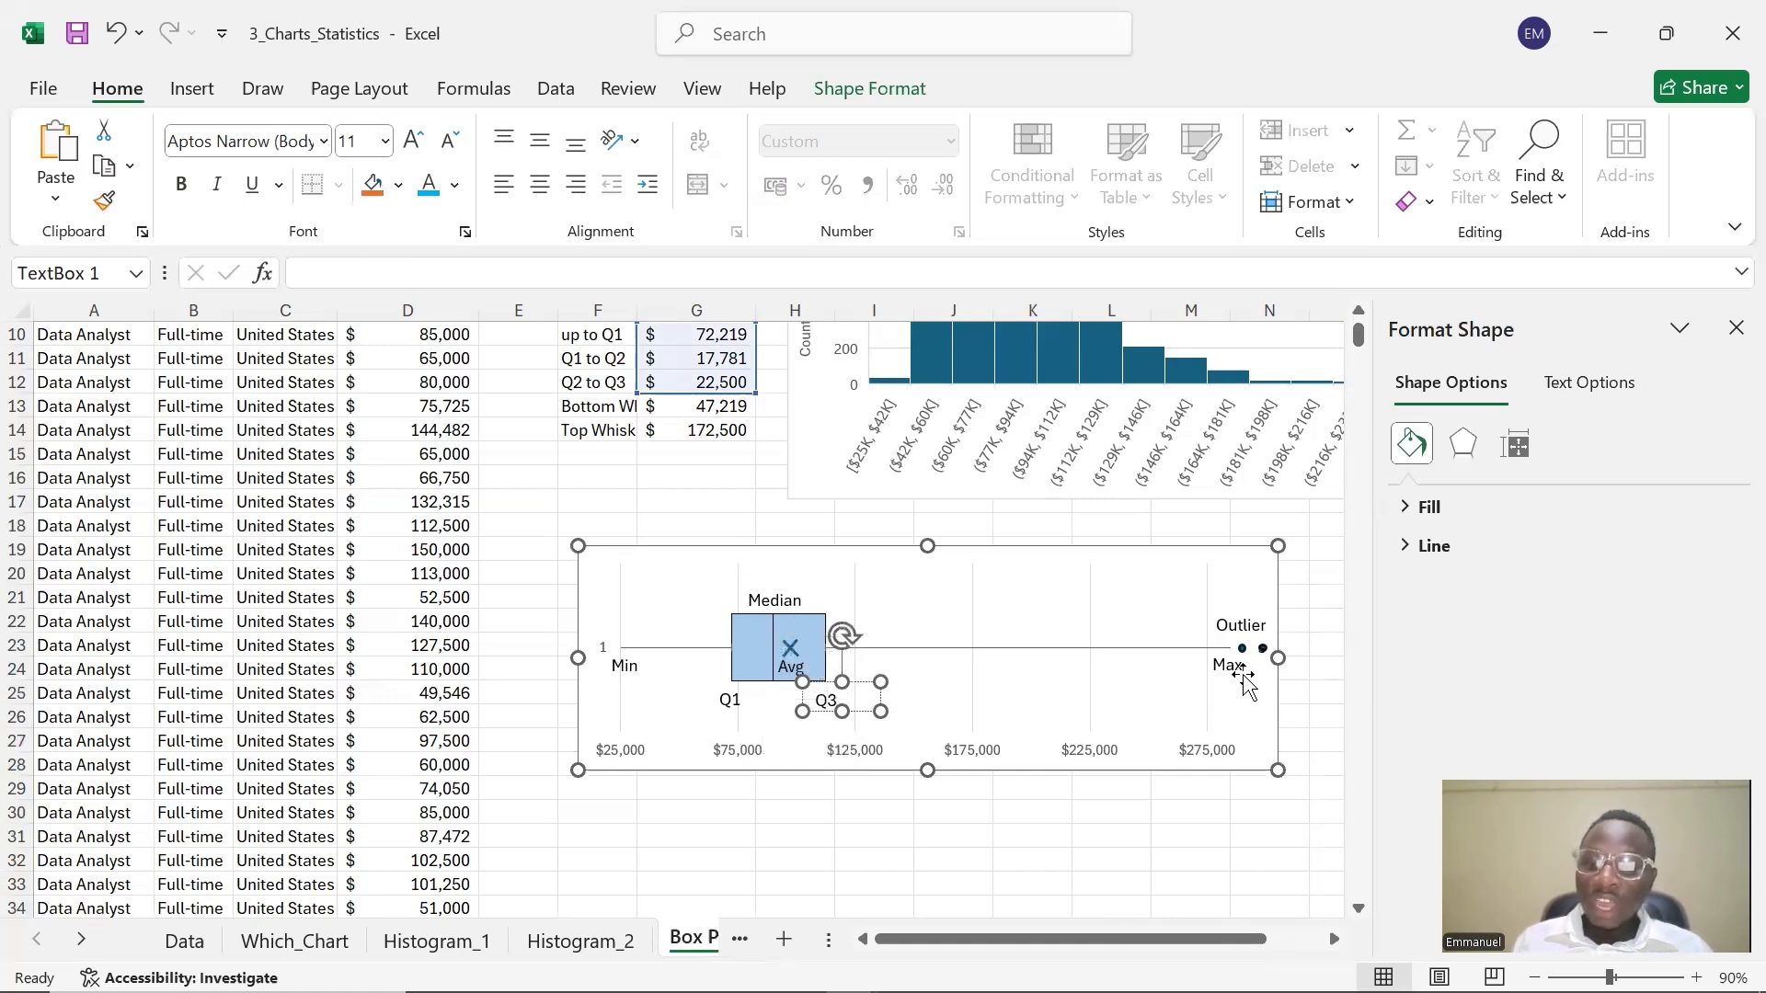
left_click(1223, 683)
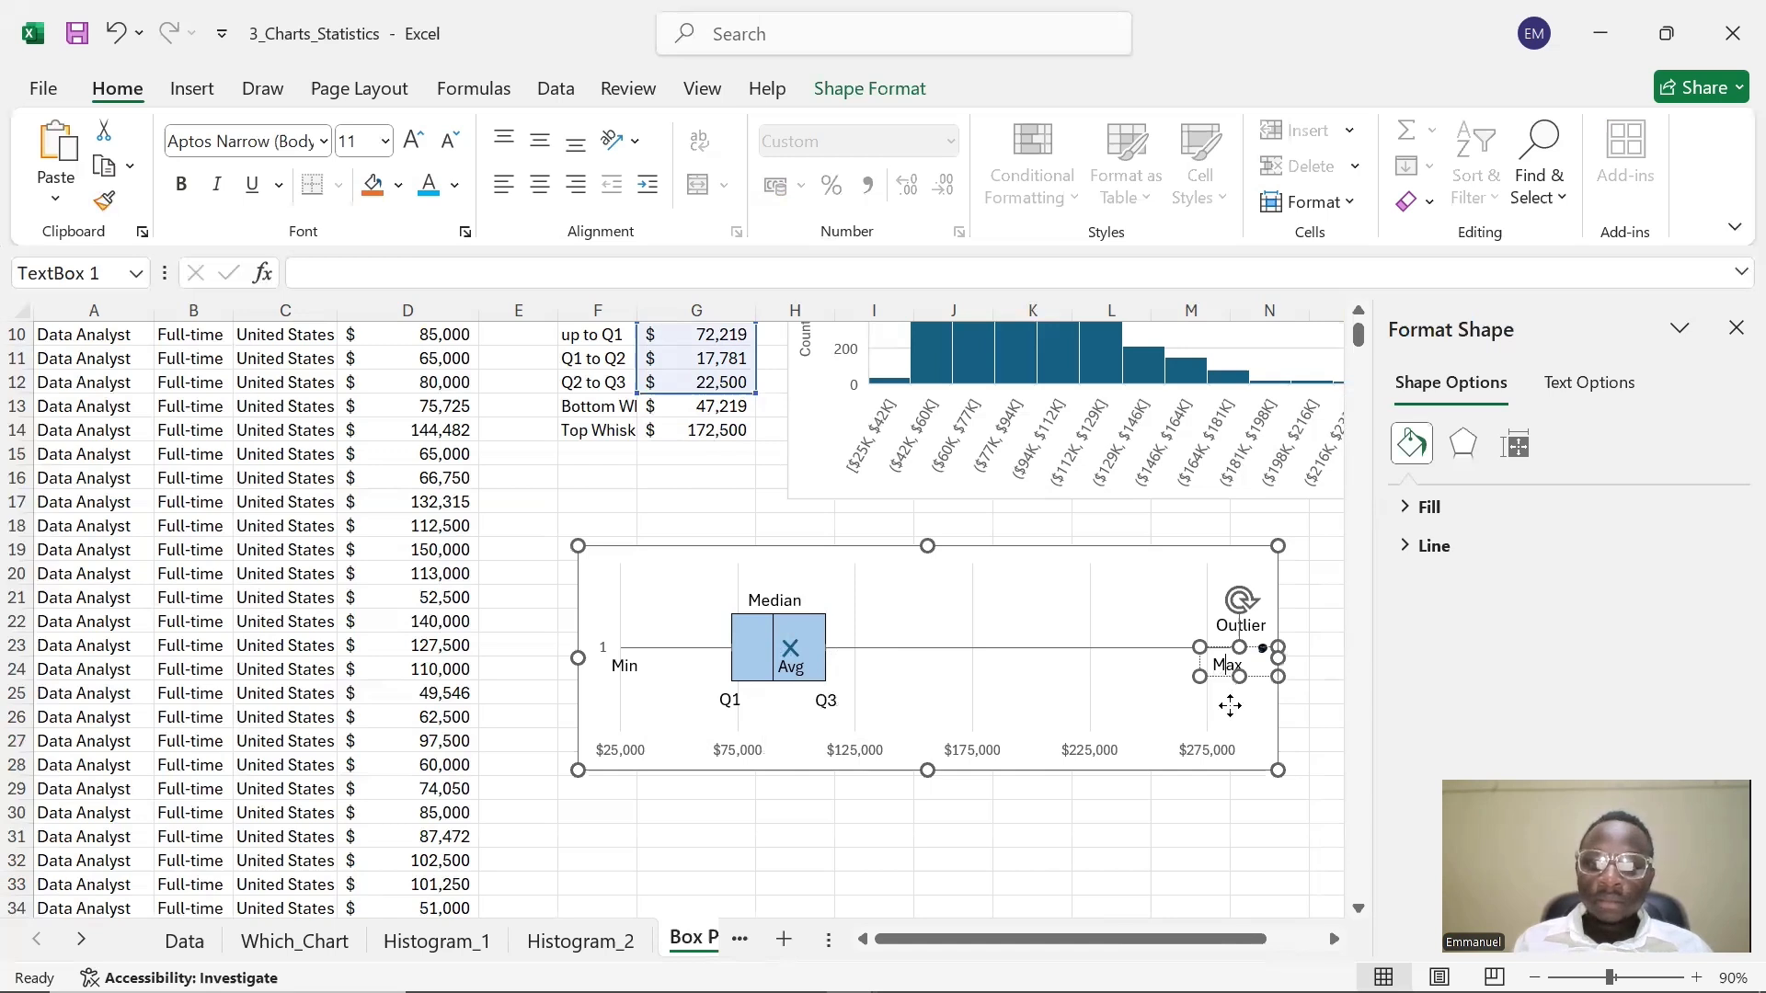
left_click(1228, 703)
left_click(1245, 629)
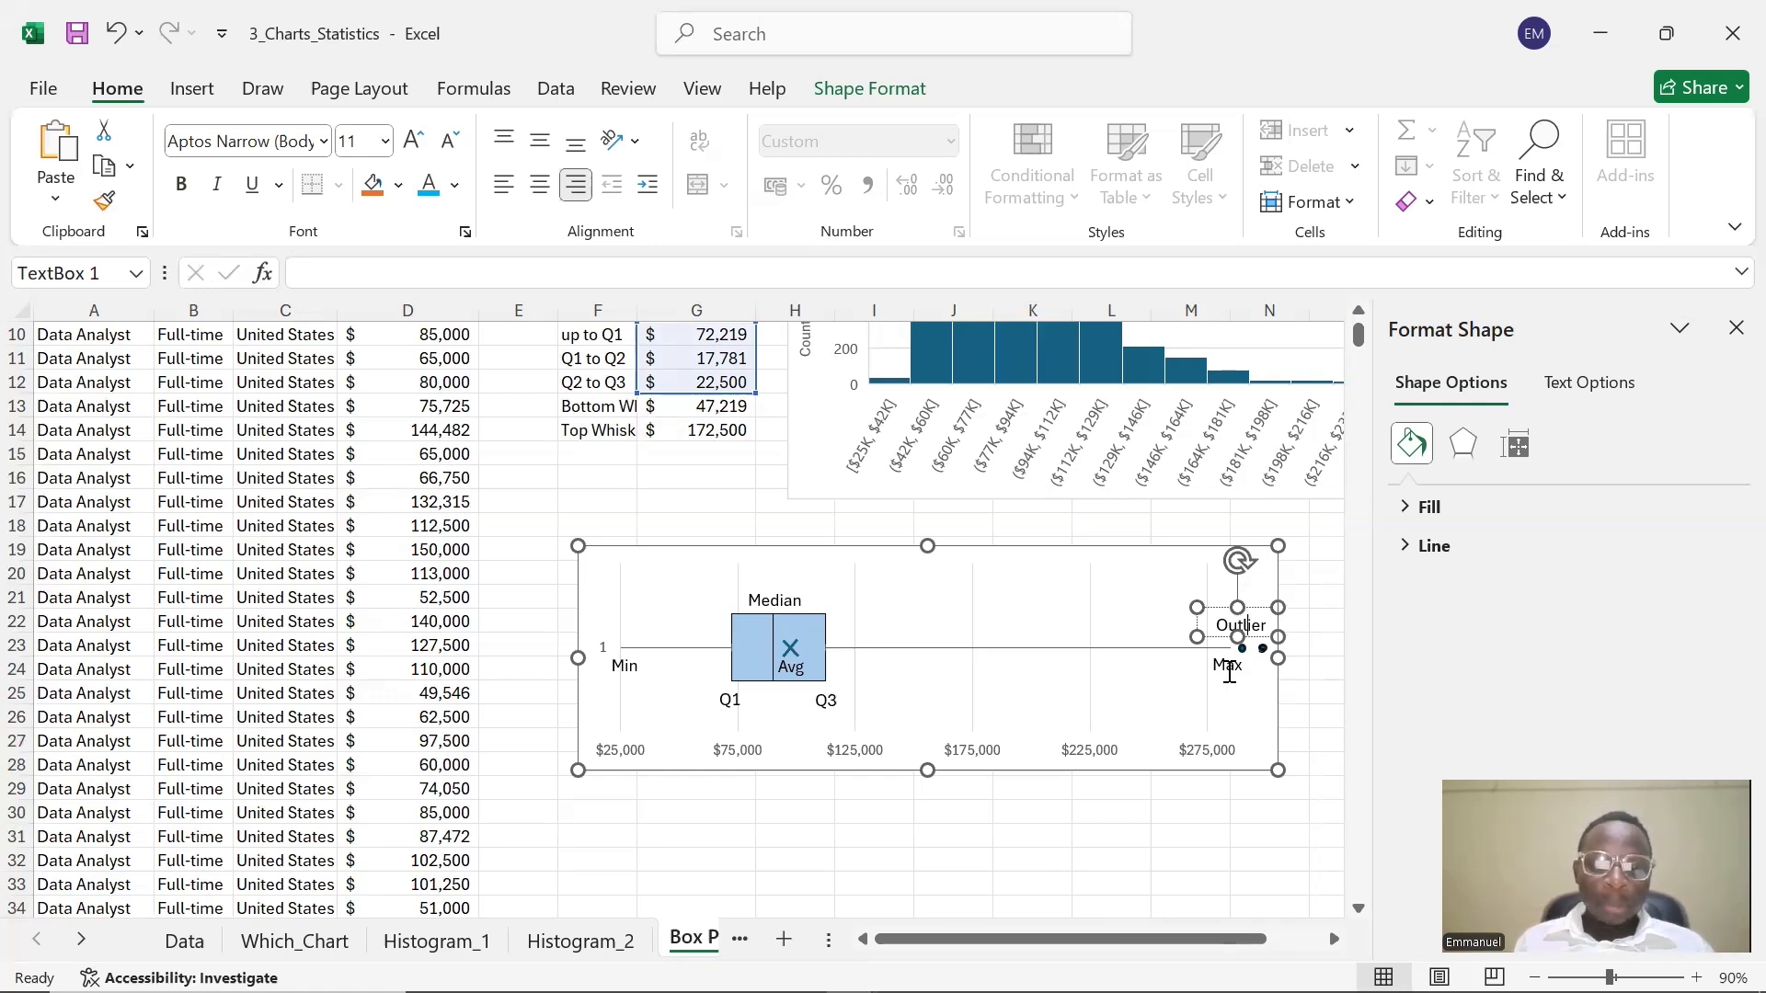
left_click(905, 816)
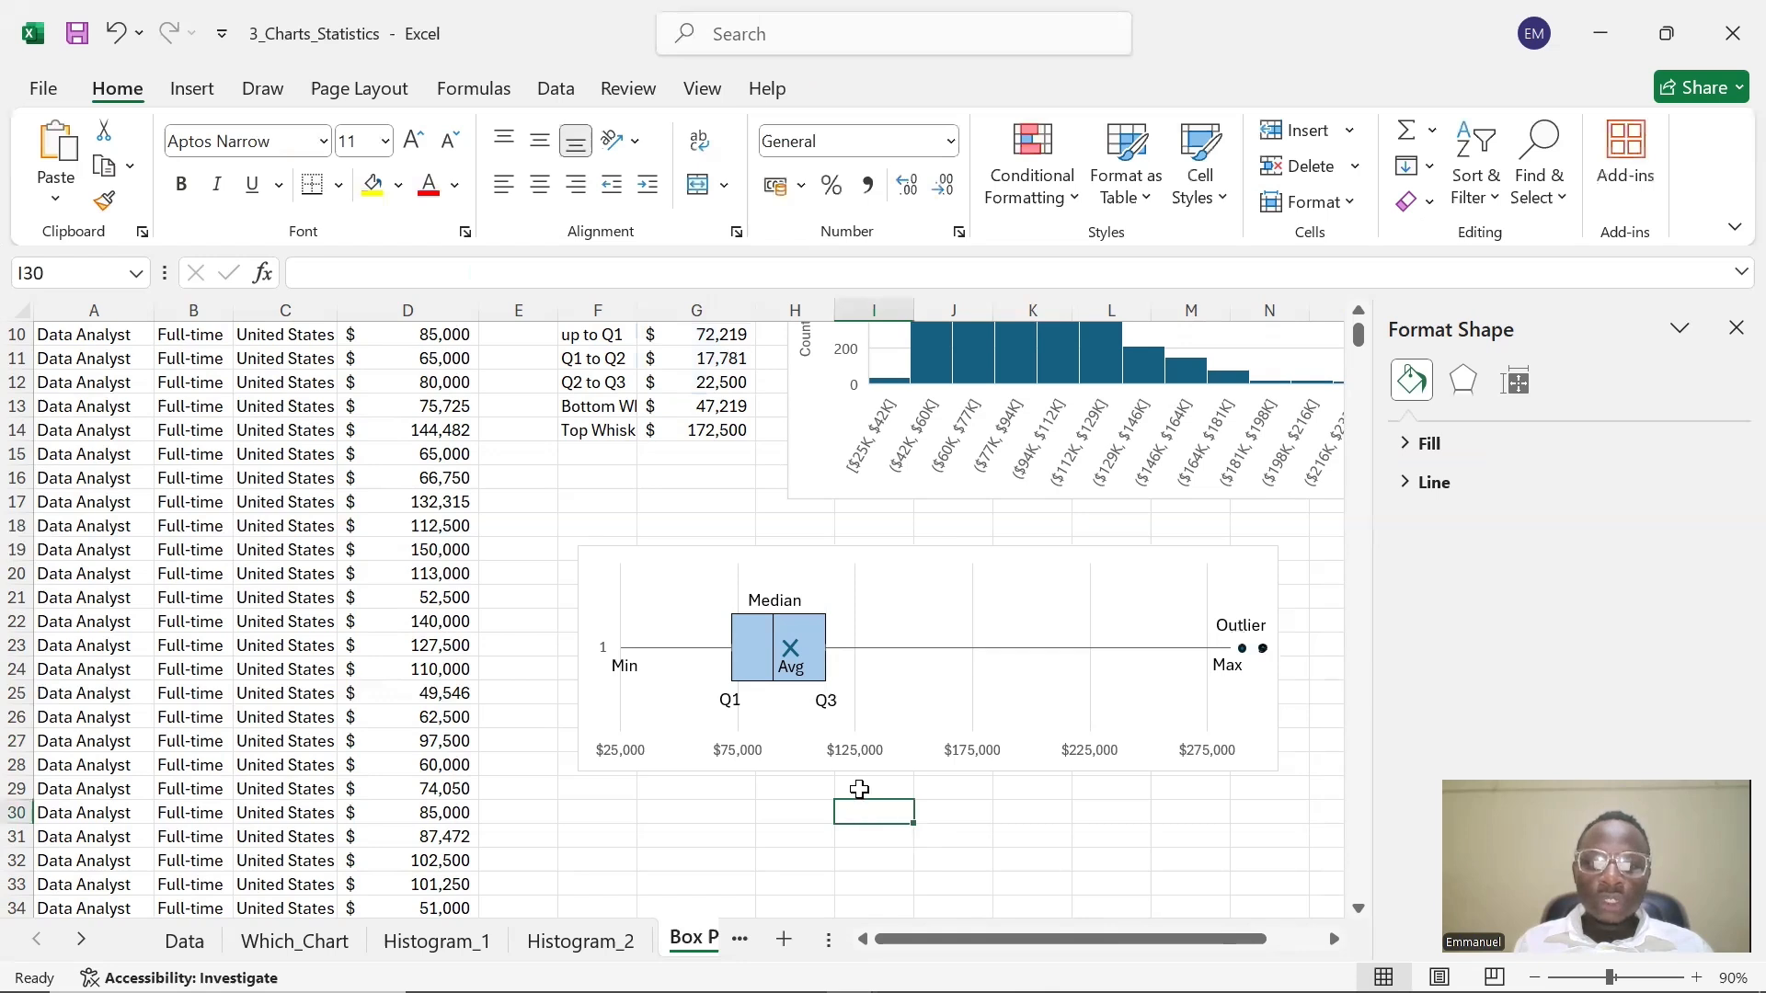
- Switch to the Box Plot_2 sheet
left_click_drag(970, 939, 1026, 939)
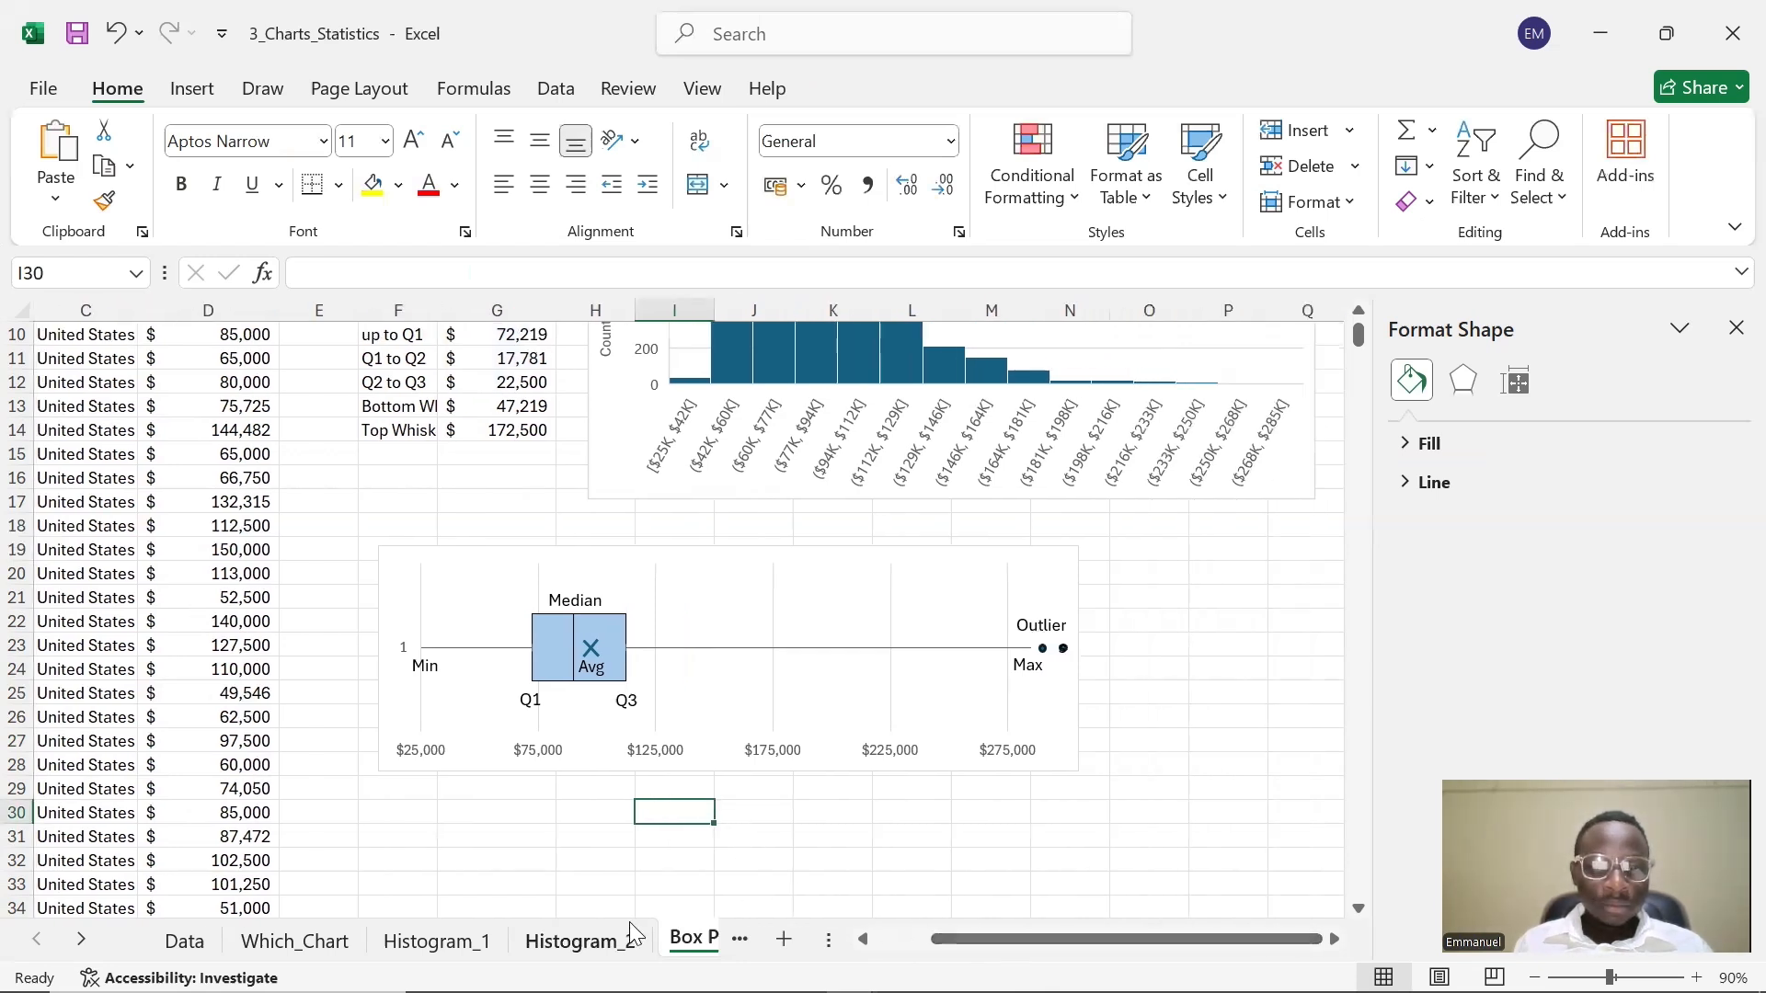
left_click(741, 939)
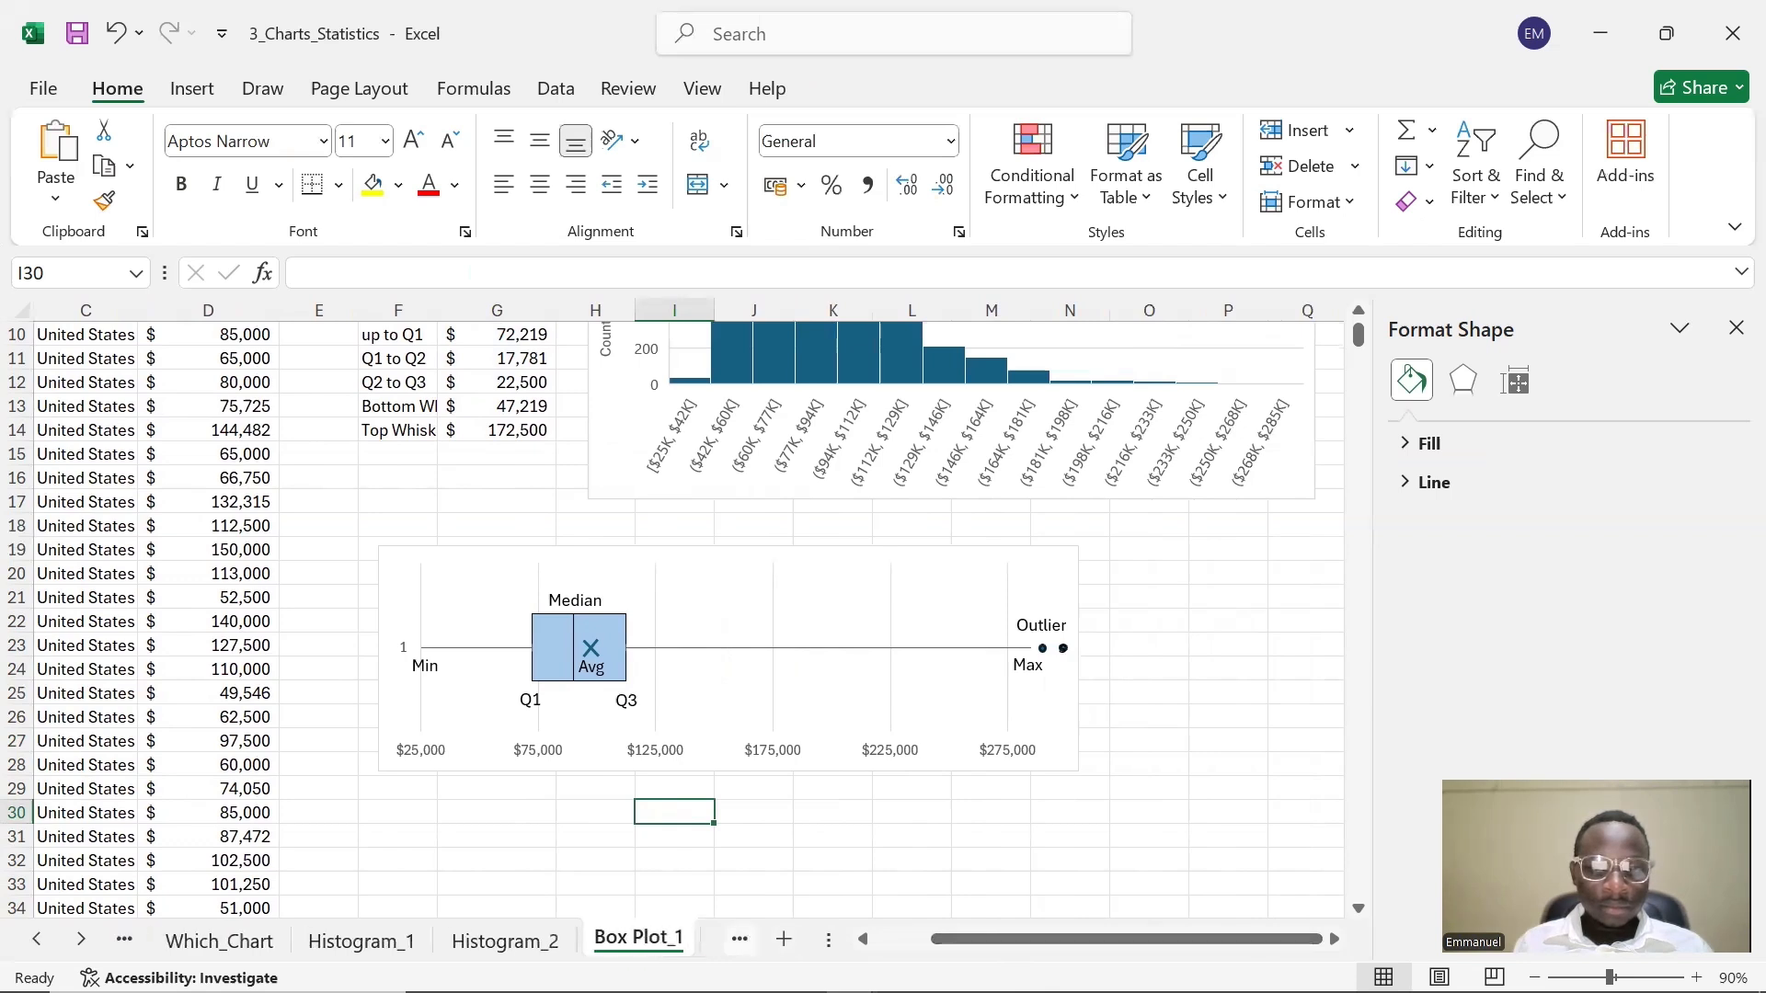
left_click(742, 939)
left_click(497, 940)
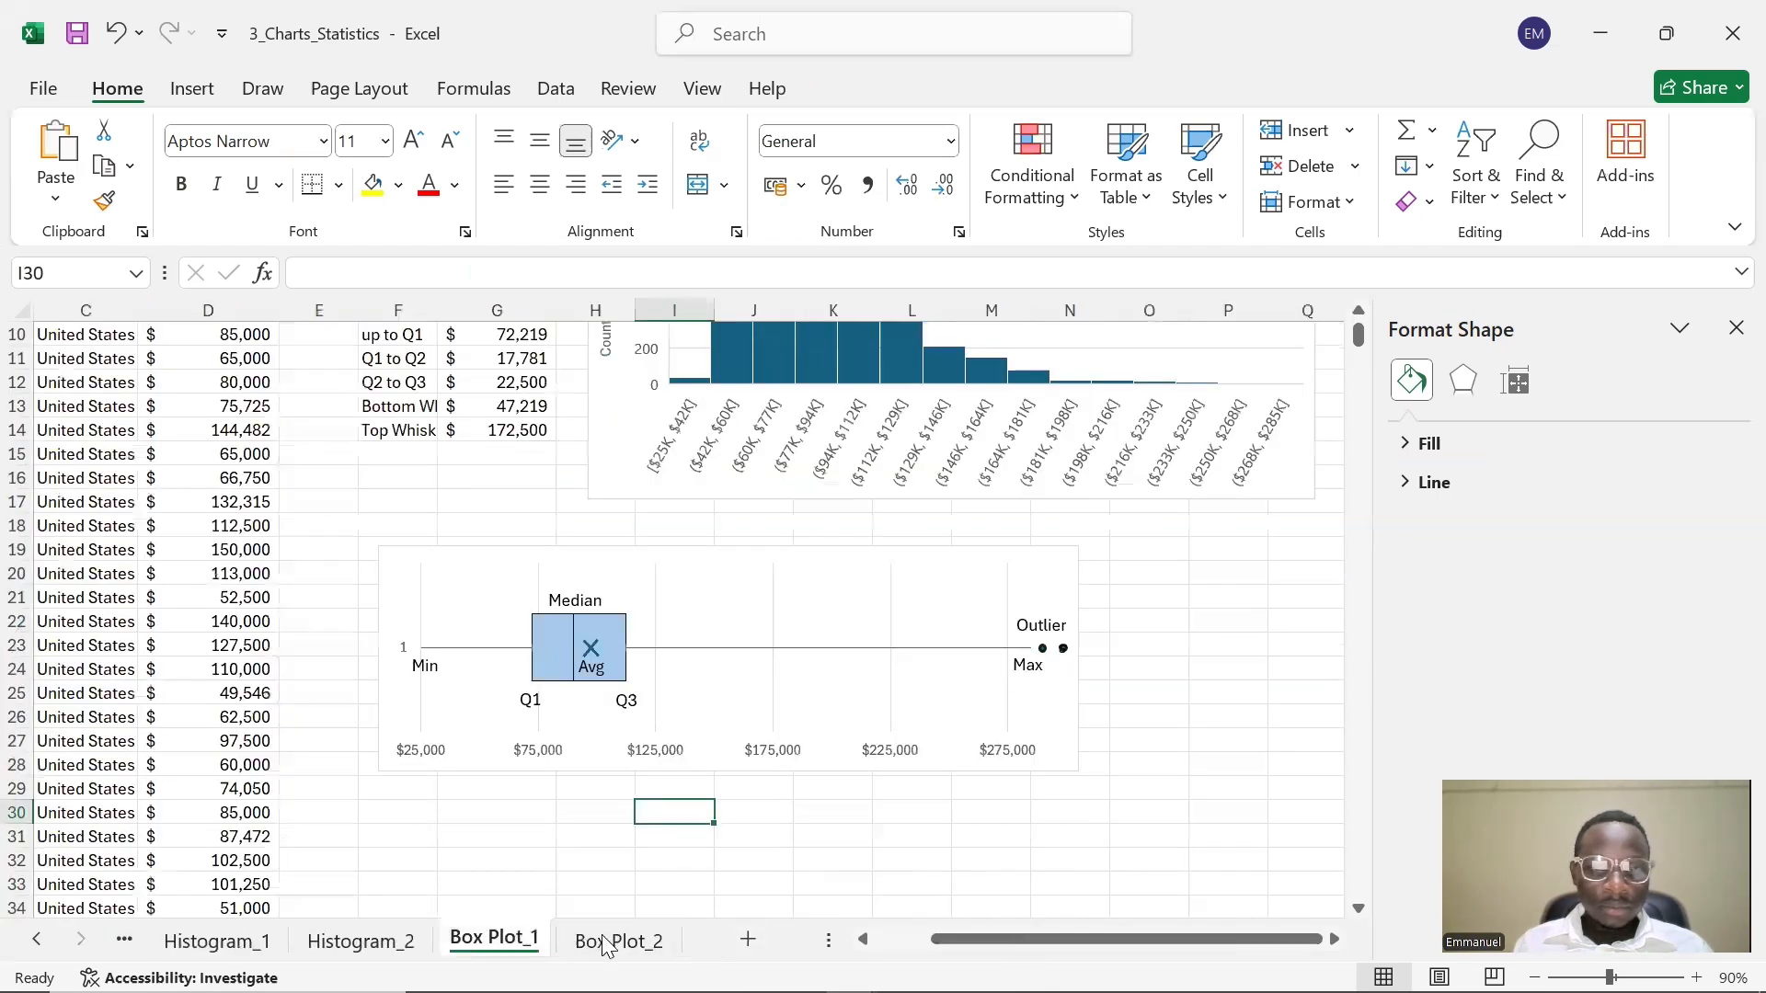
left_click(611, 940)
- Insert a Box and Whisker chart from the whole job_title_short and salary_year_avg columns
left_click_drag(998, 939, 929, 941)
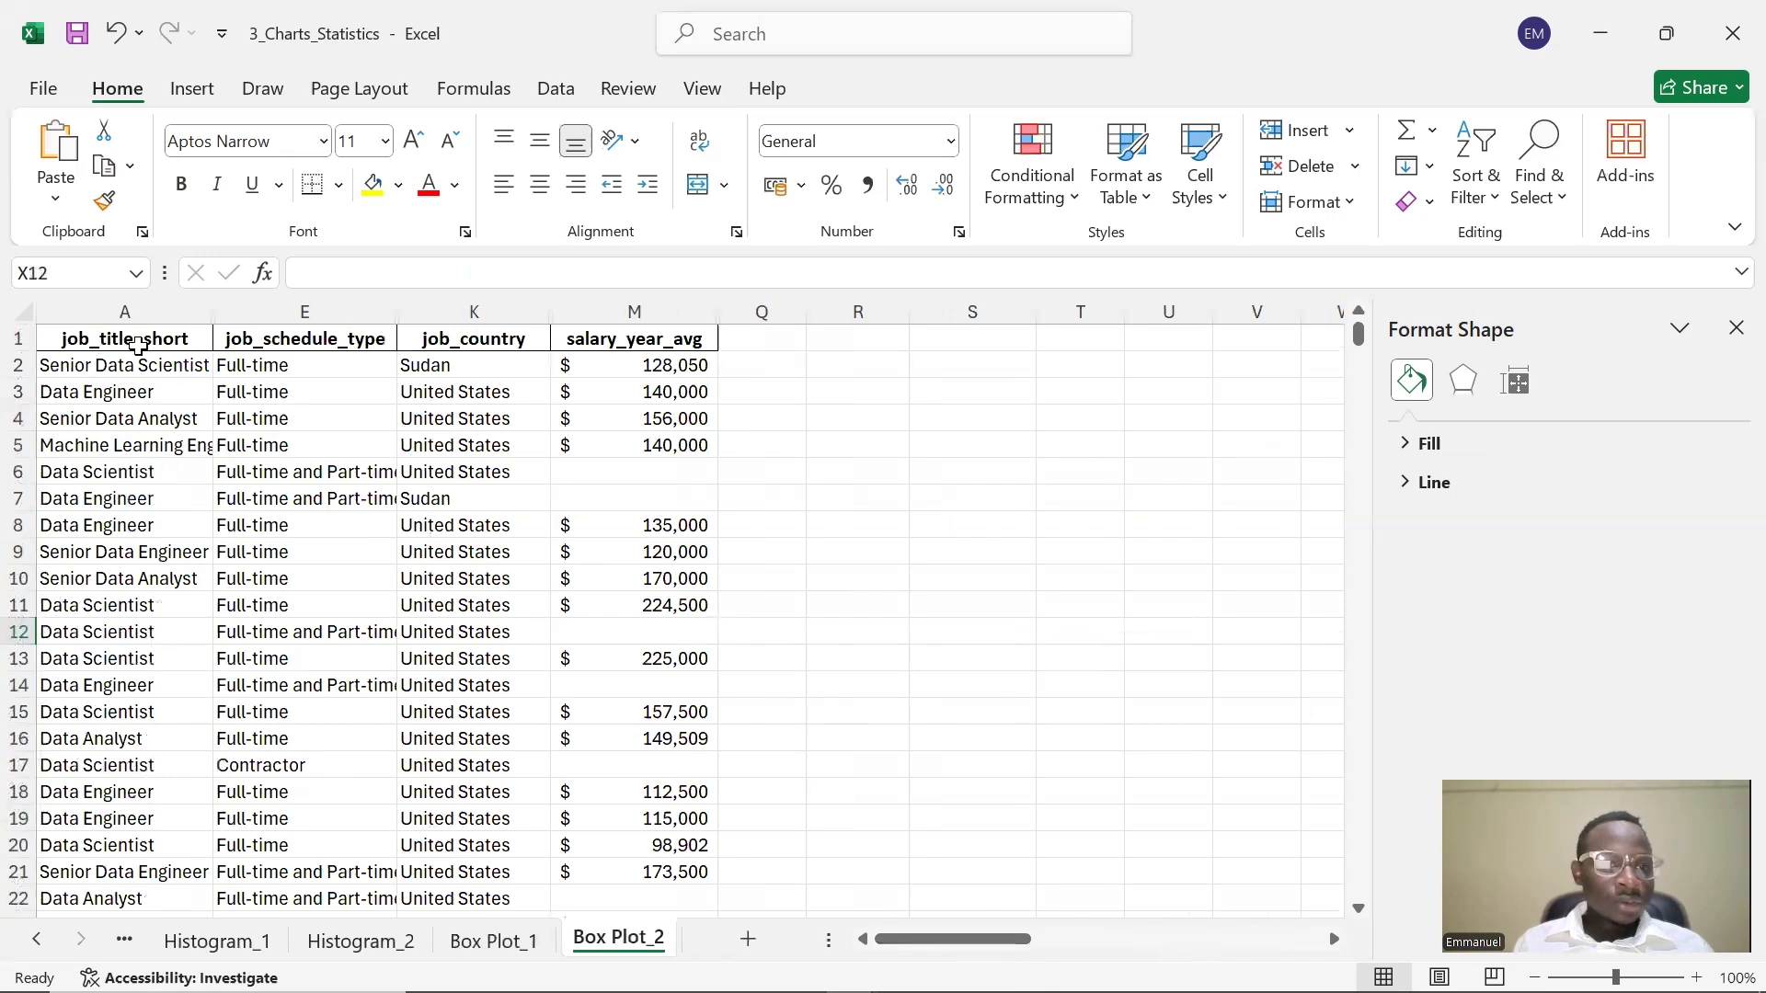
left_click(137, 345)
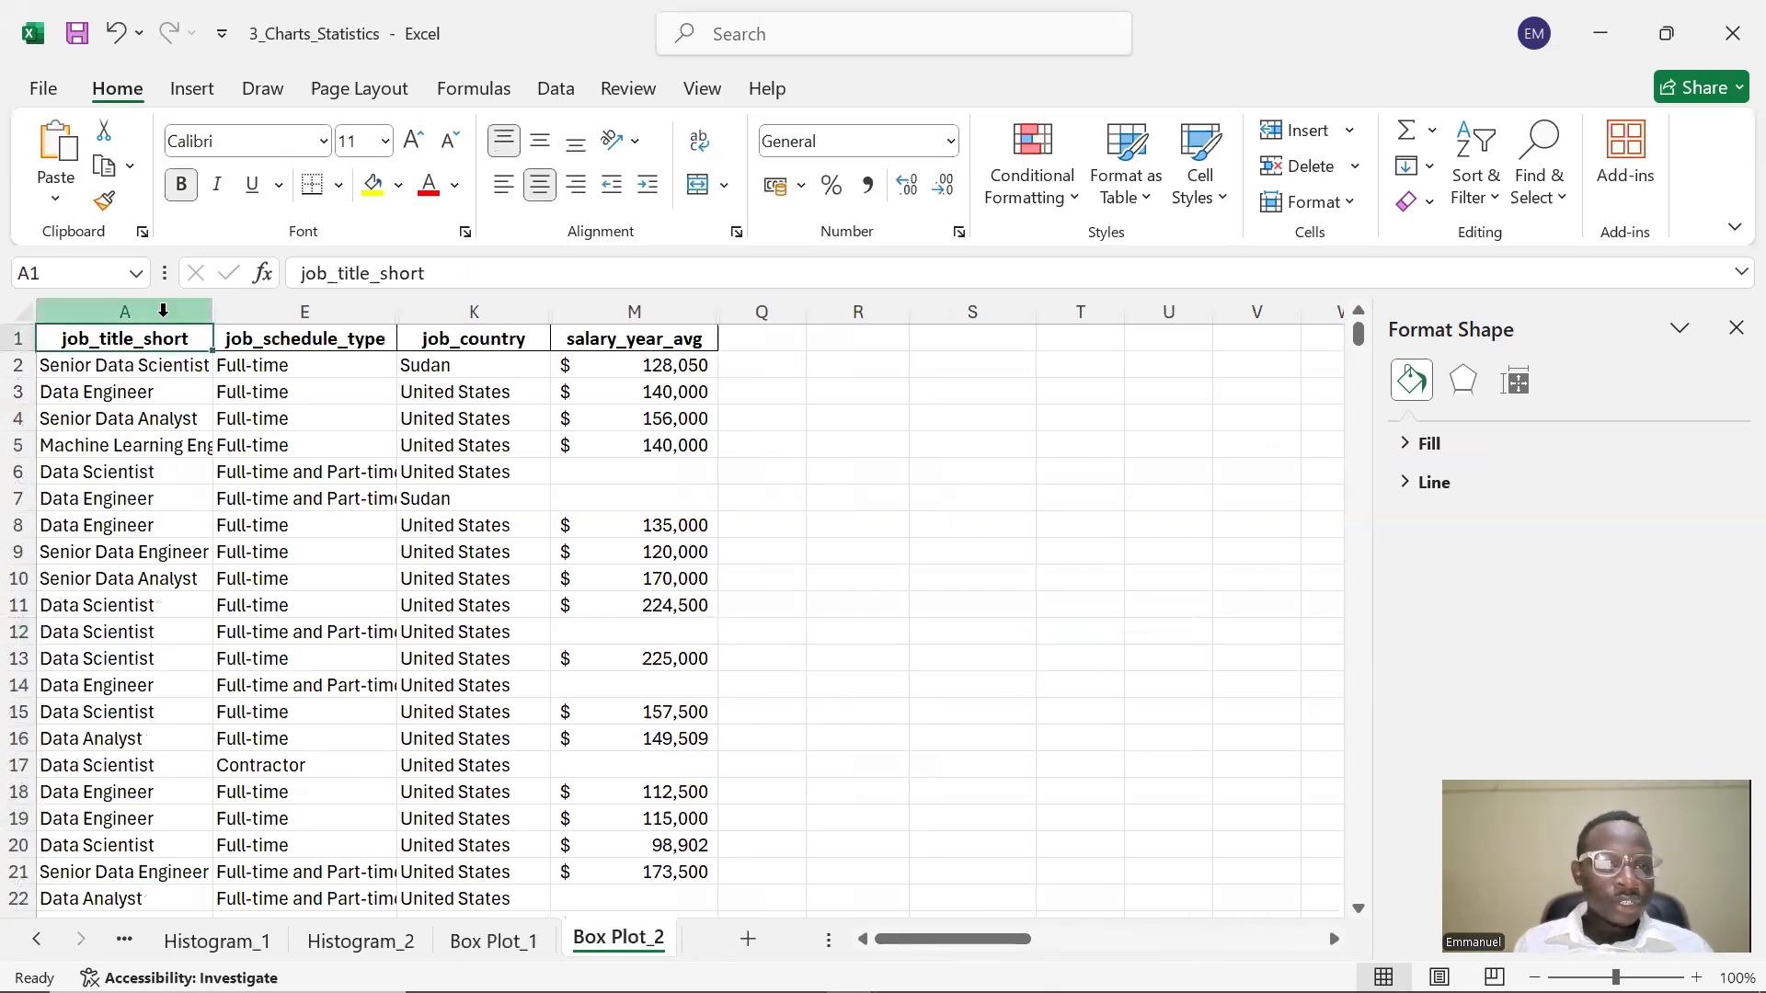
left_click(163, 310)
left_click(674, 312, "ctrl")
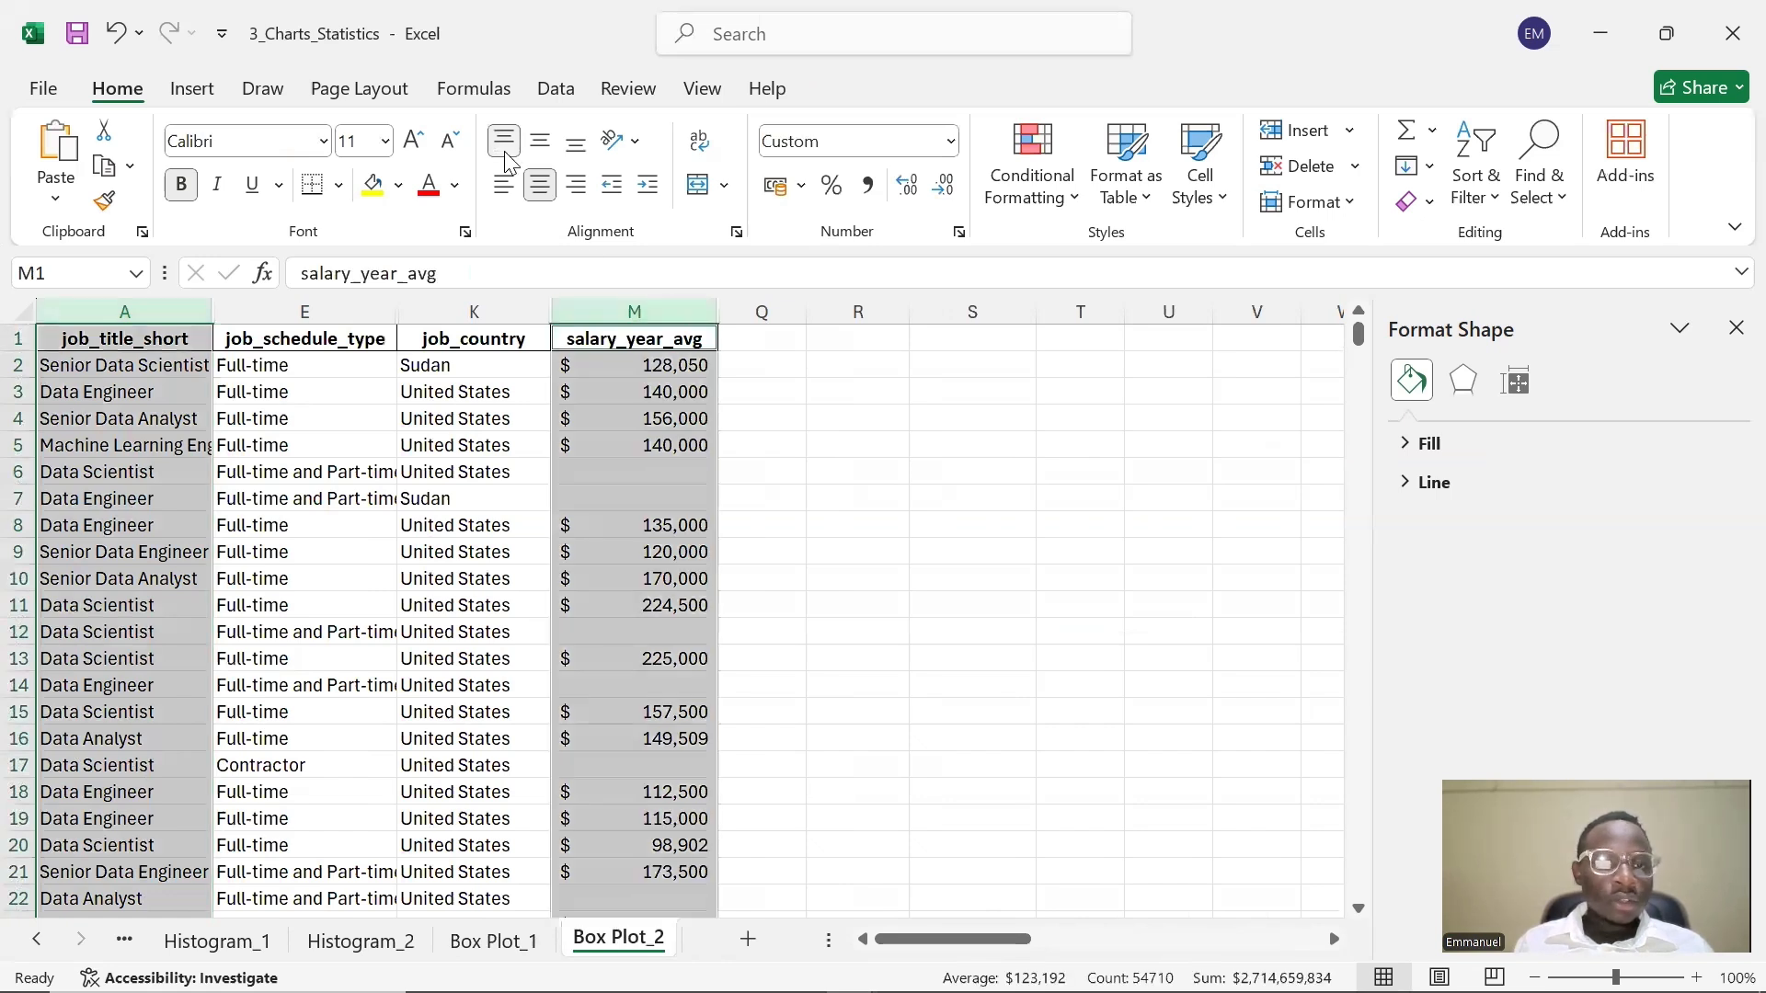
left_click(193, 89)
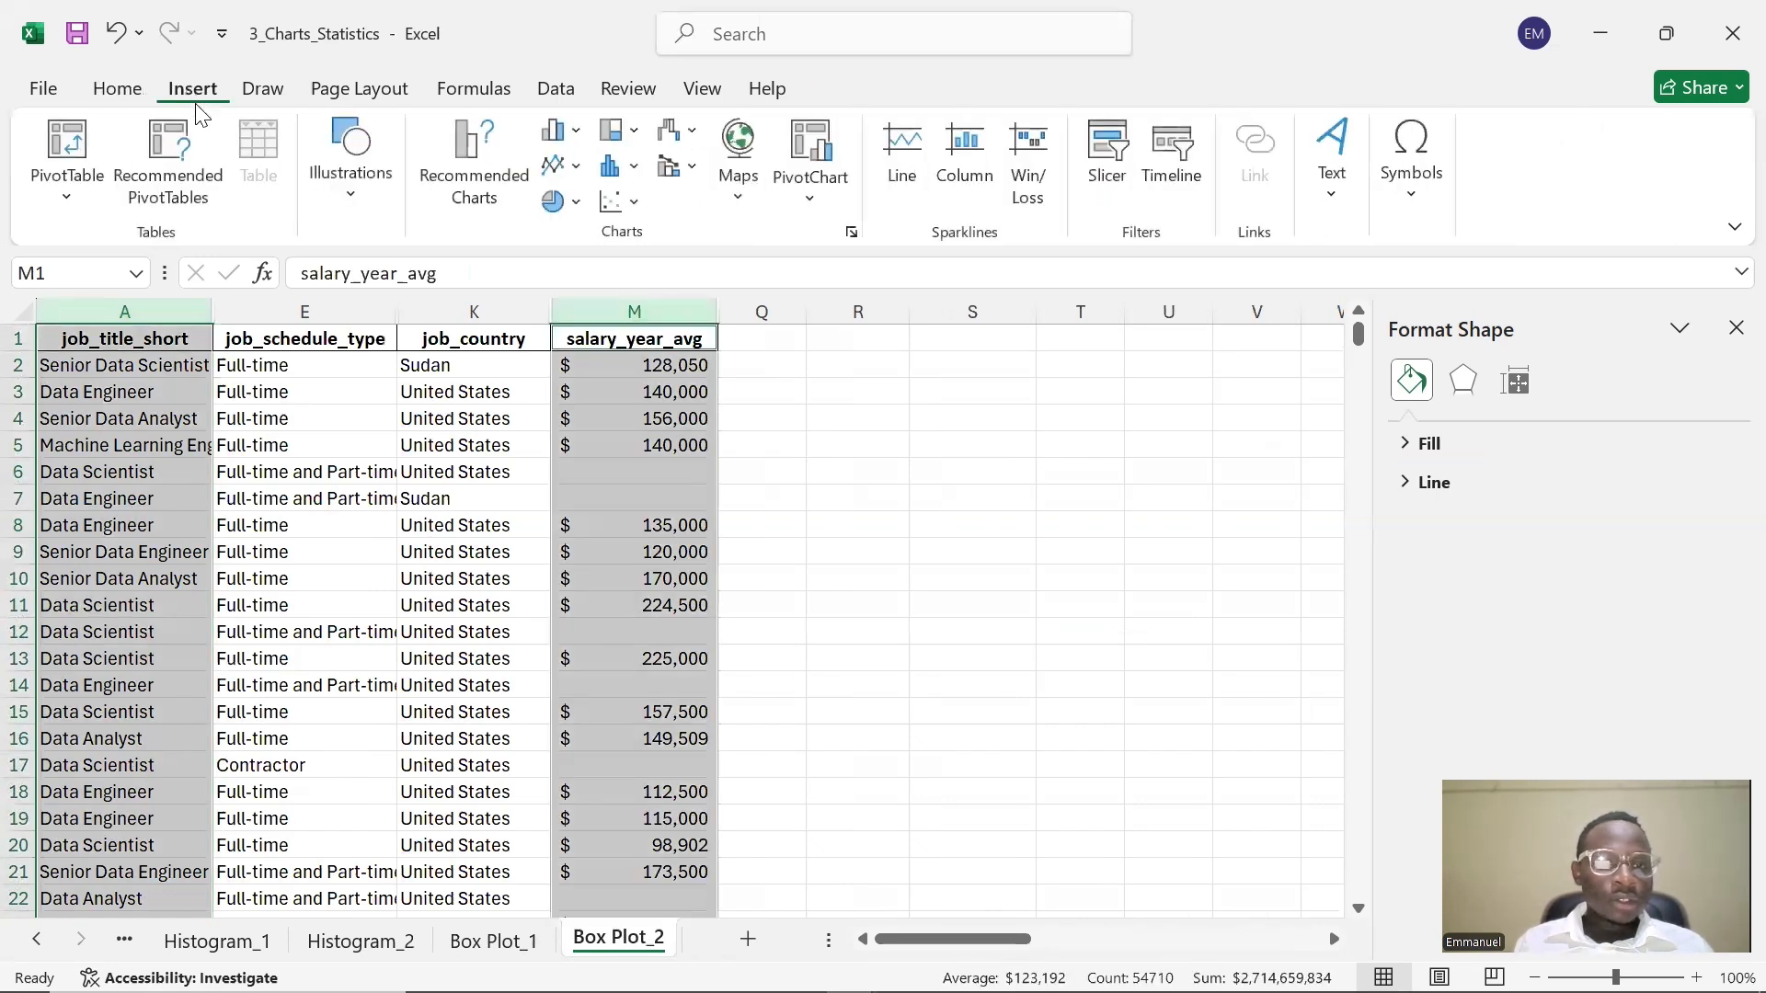
left_click(475, 180)
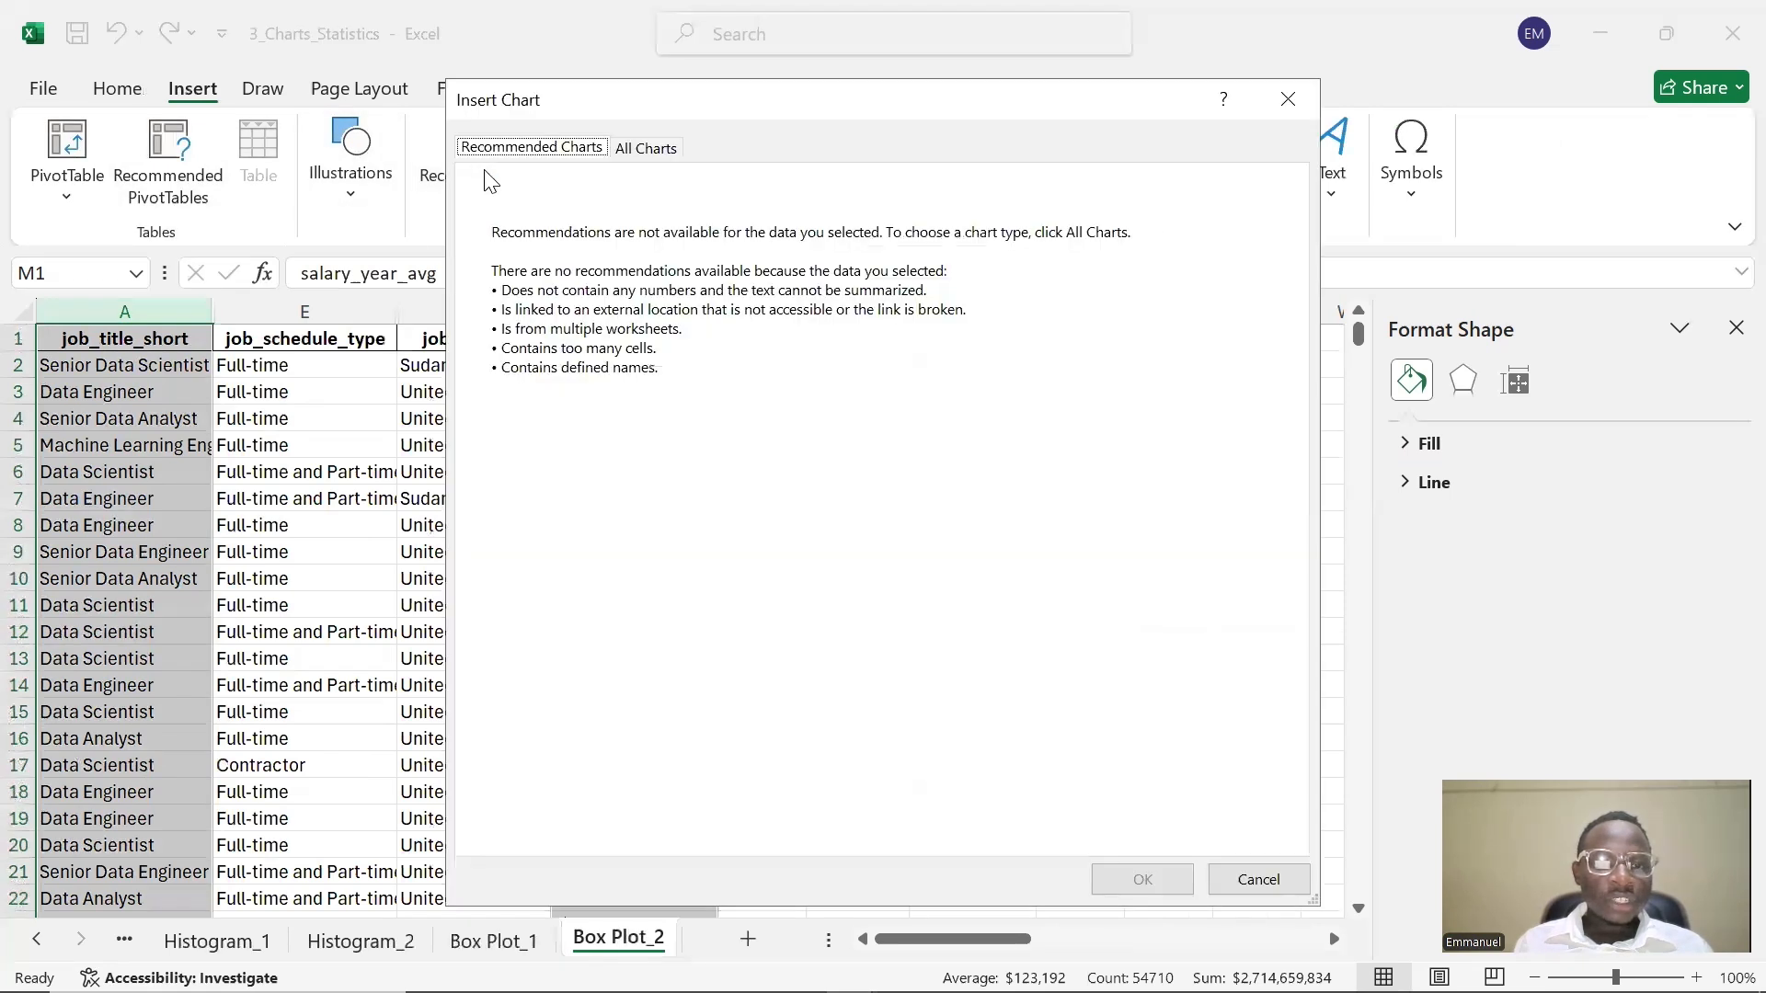
left_click(665, 150)
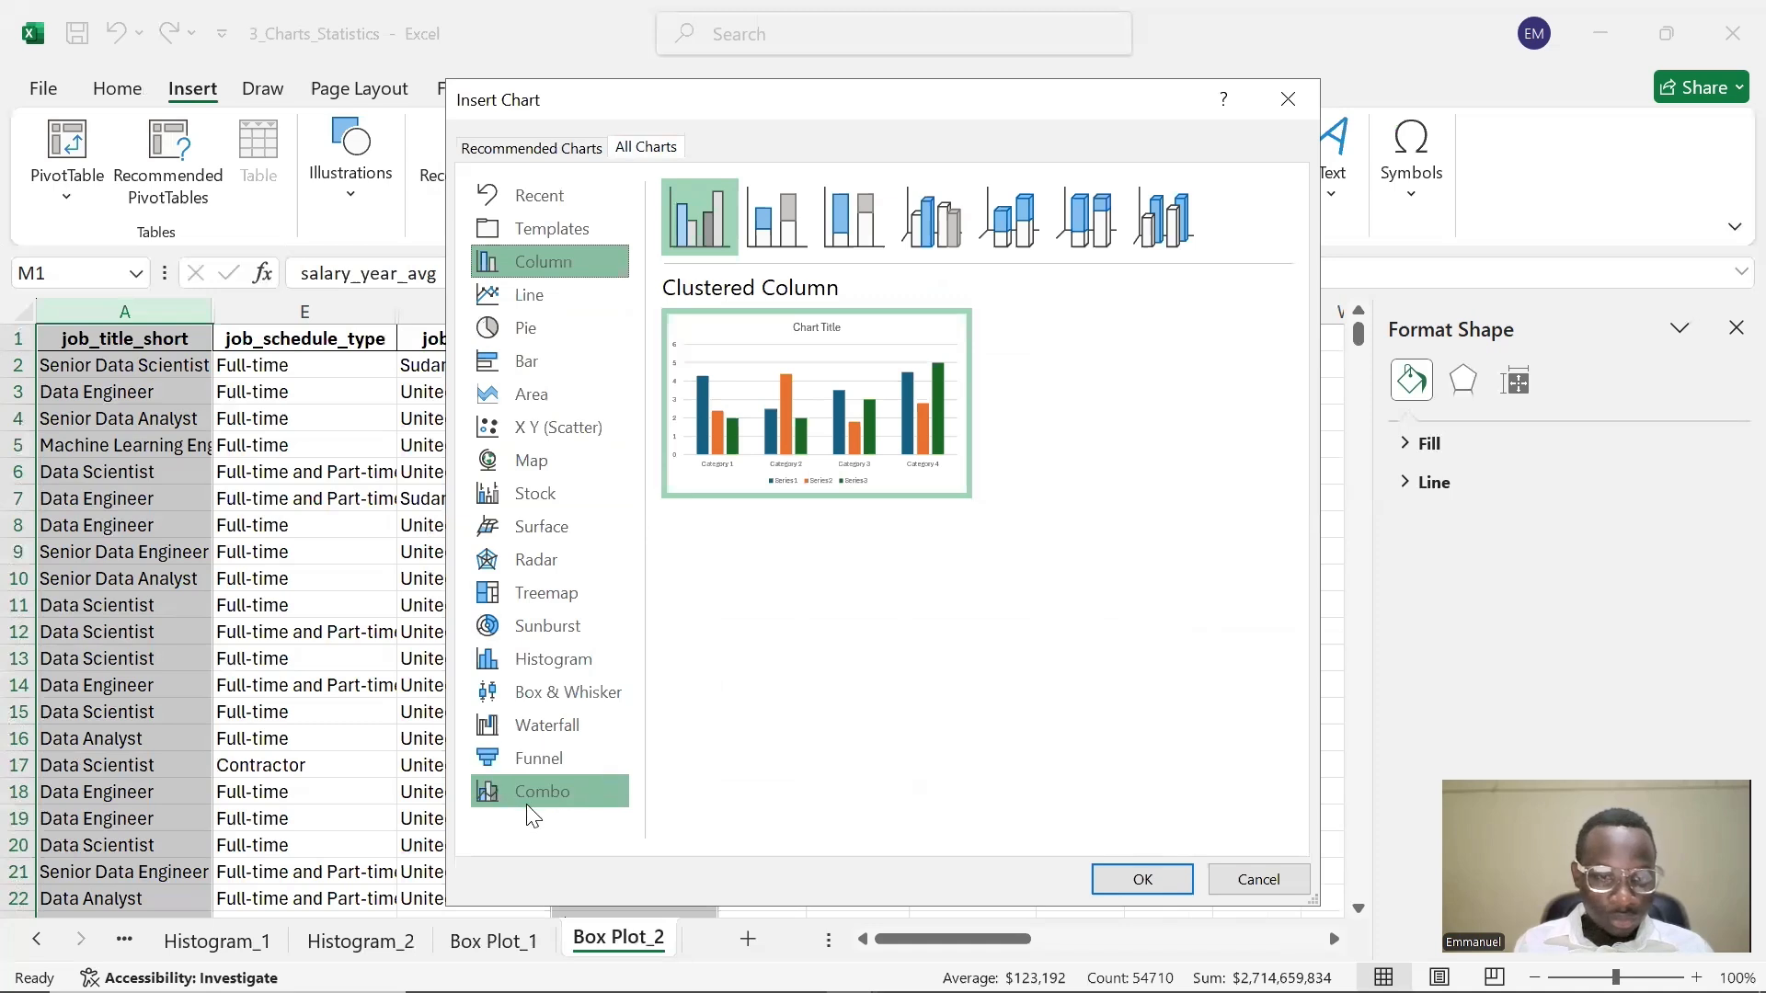
left_click(585, 707)
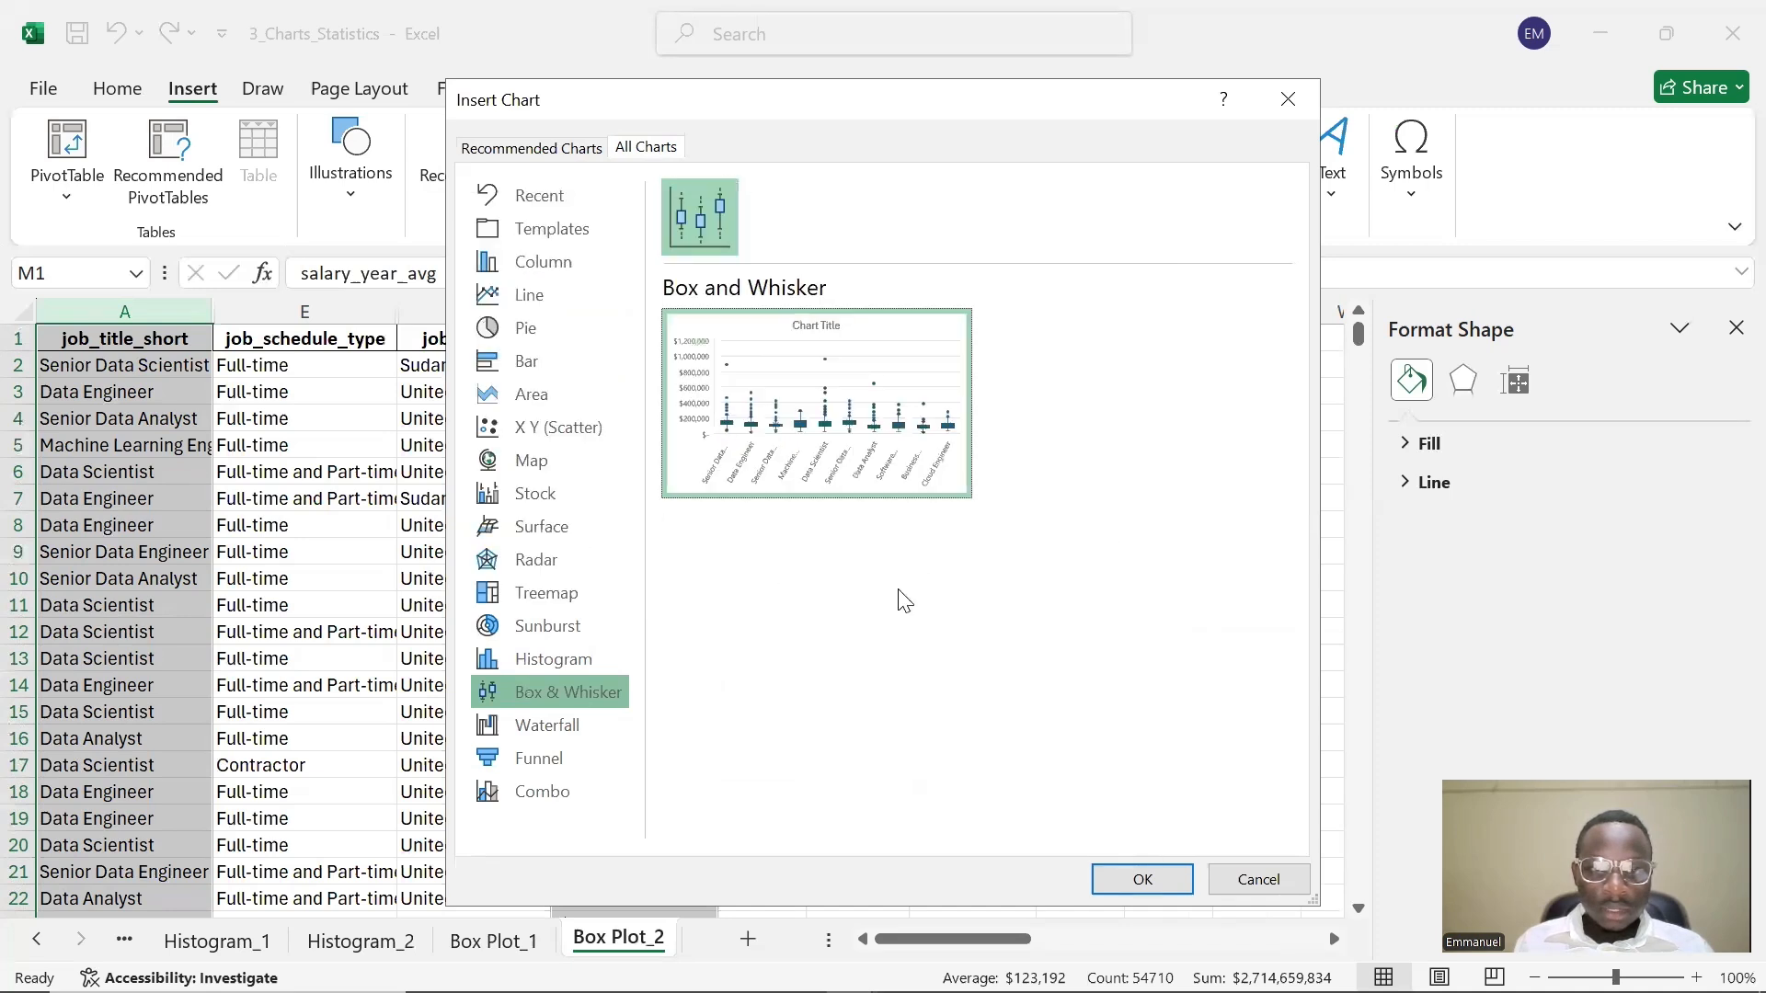
left_click(1137, 885)
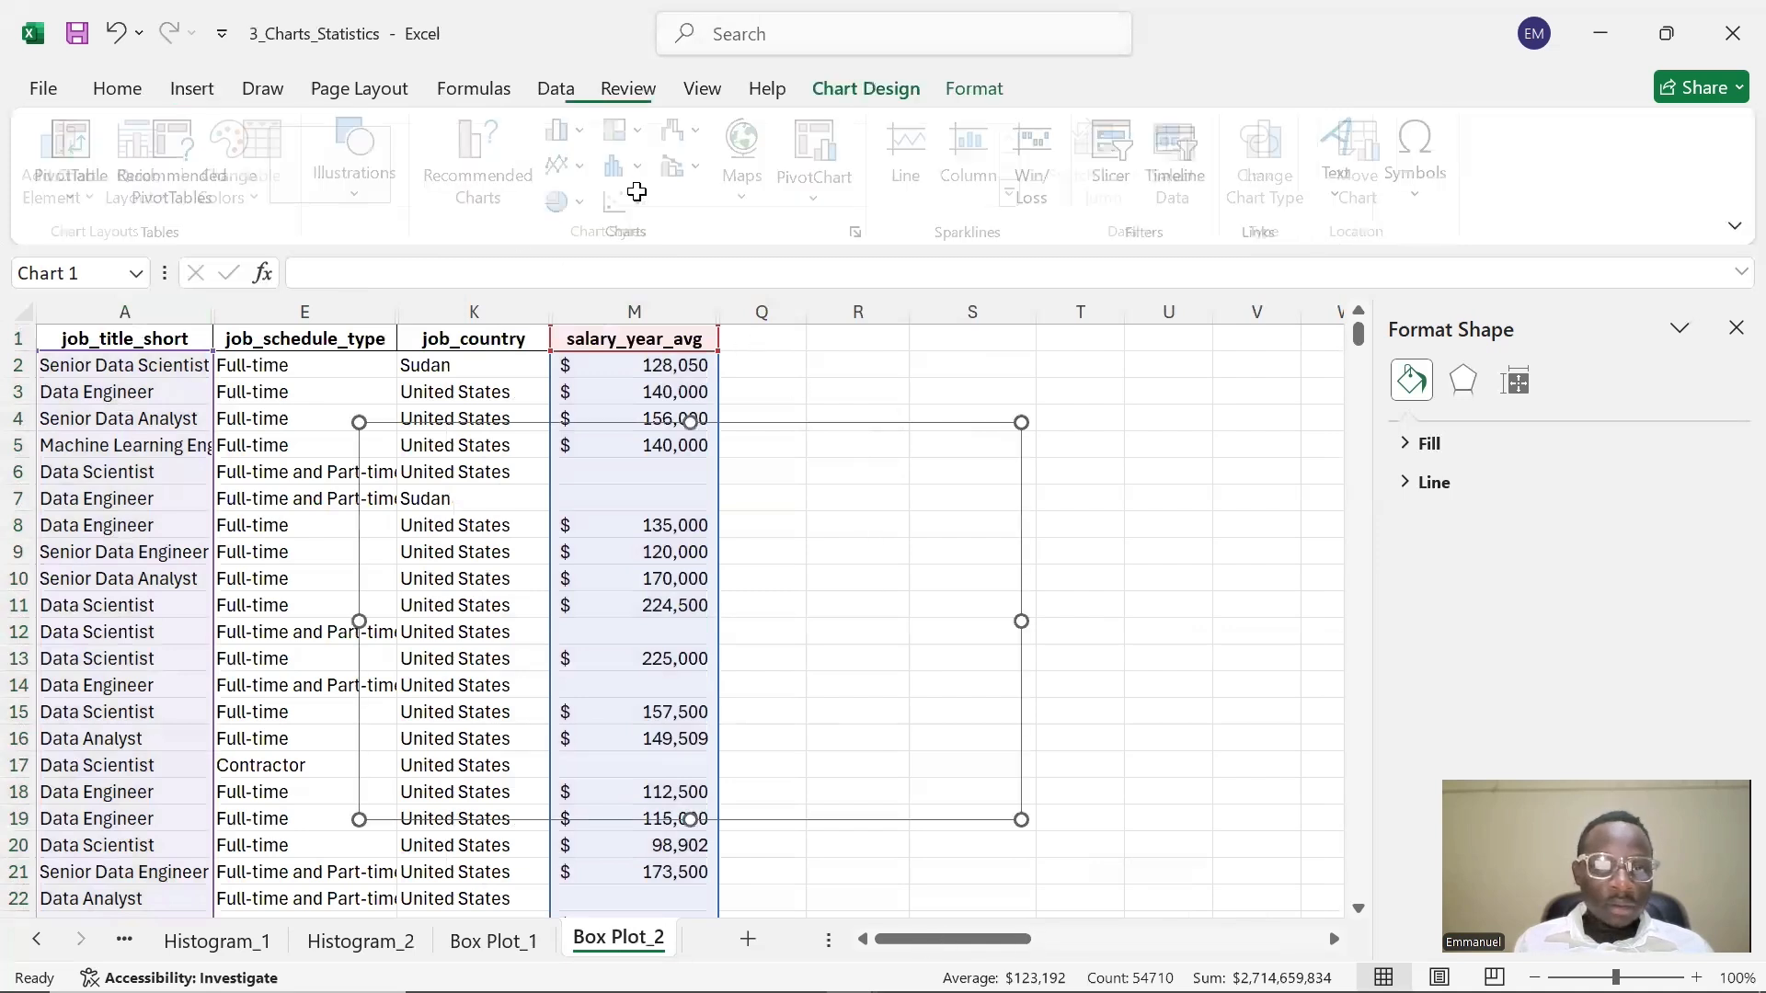
- Move the new box plot chart clear of the data so that it spans columns R to Y
scroll(1072, 857, "right", 2)
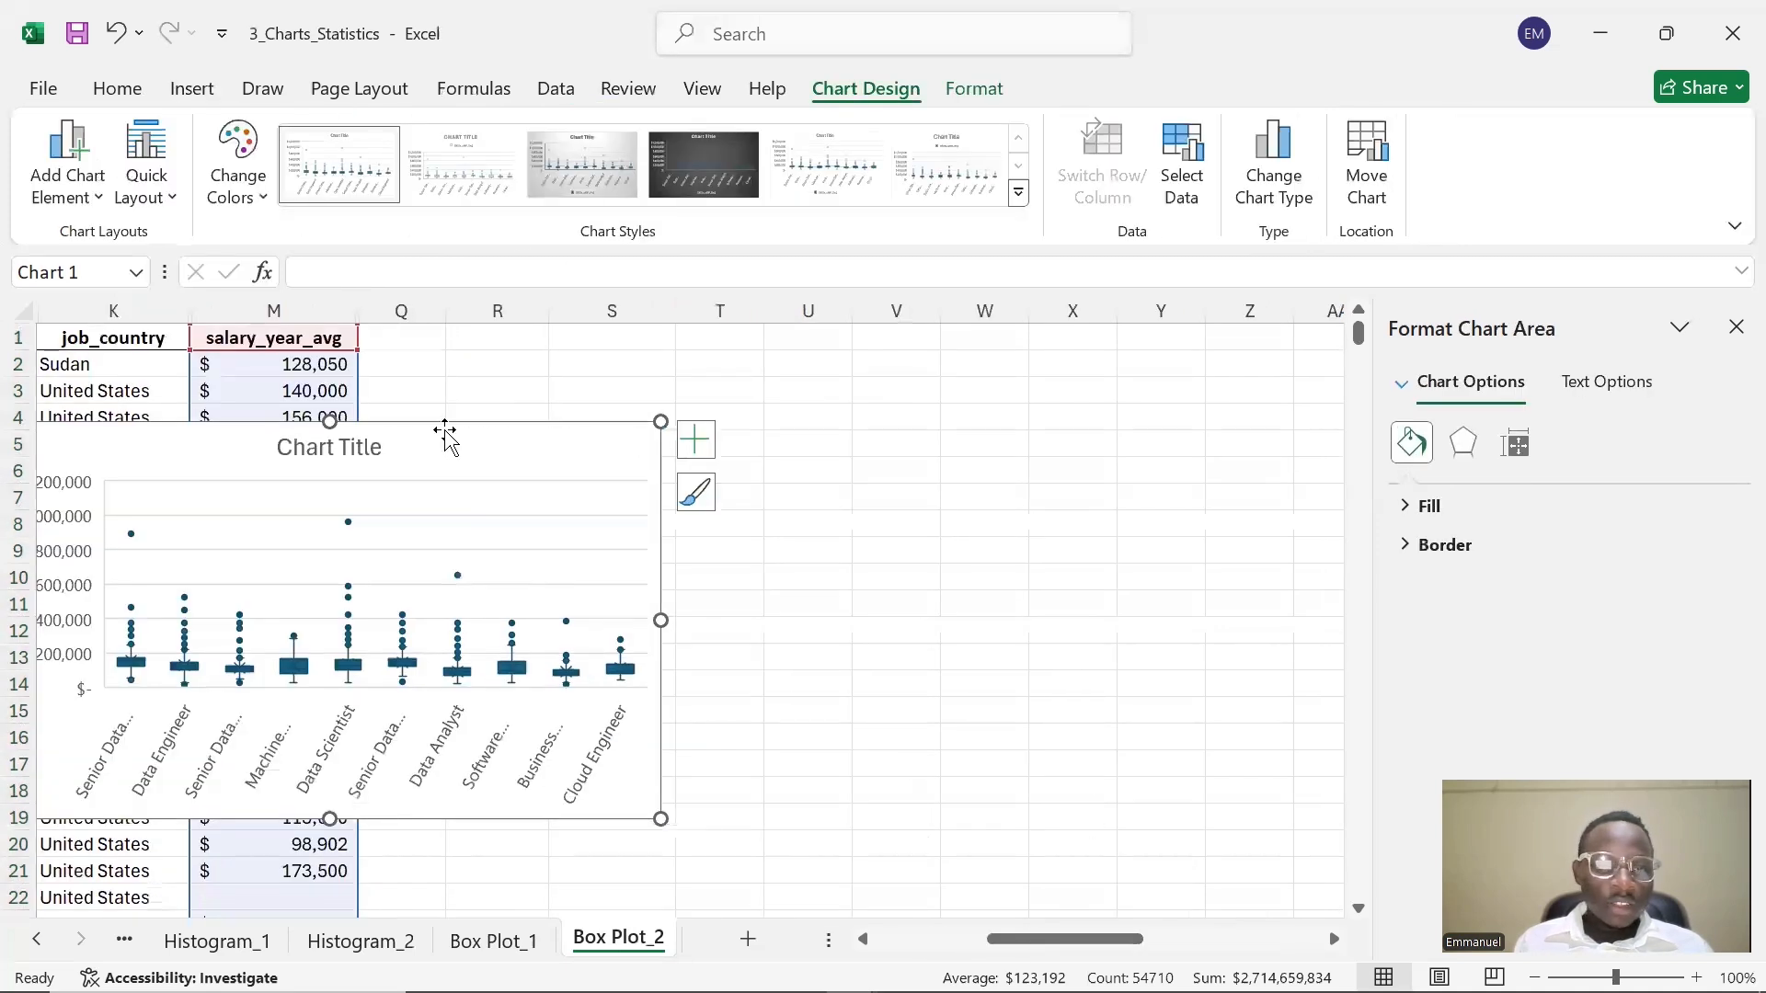
left_click_drag(434, 447, 921, 448)
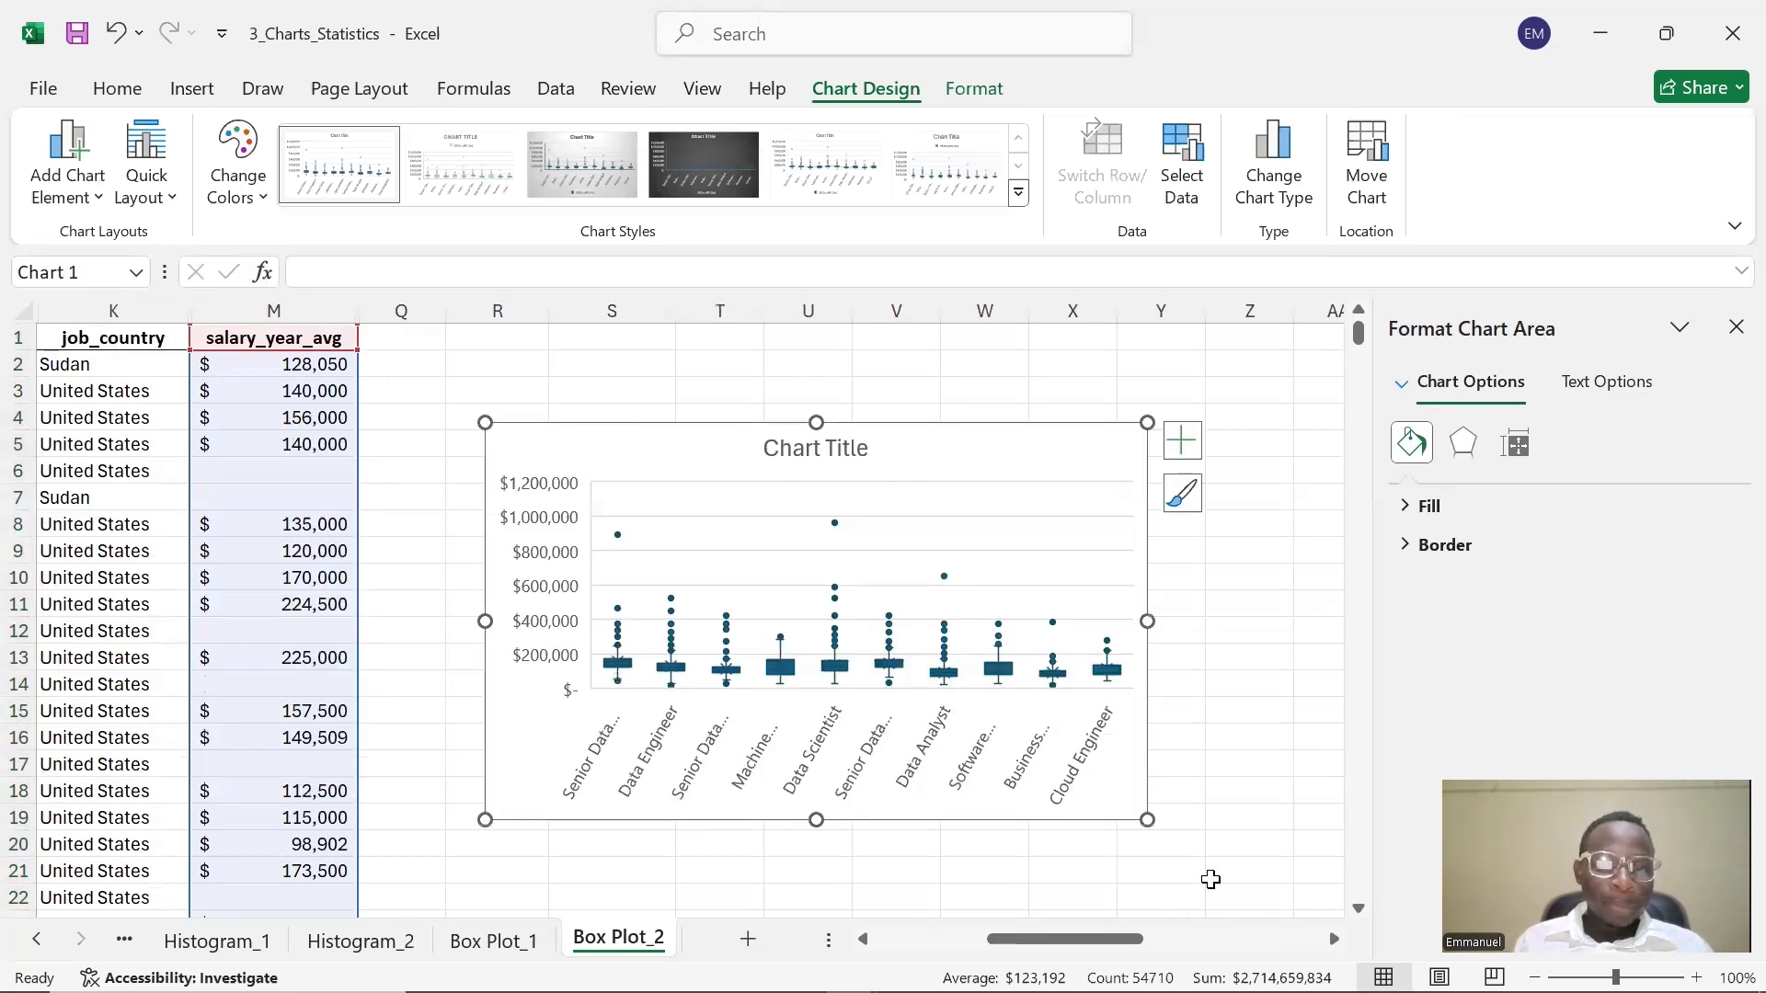
left_click_drag(1131, 939, 1078, 939)
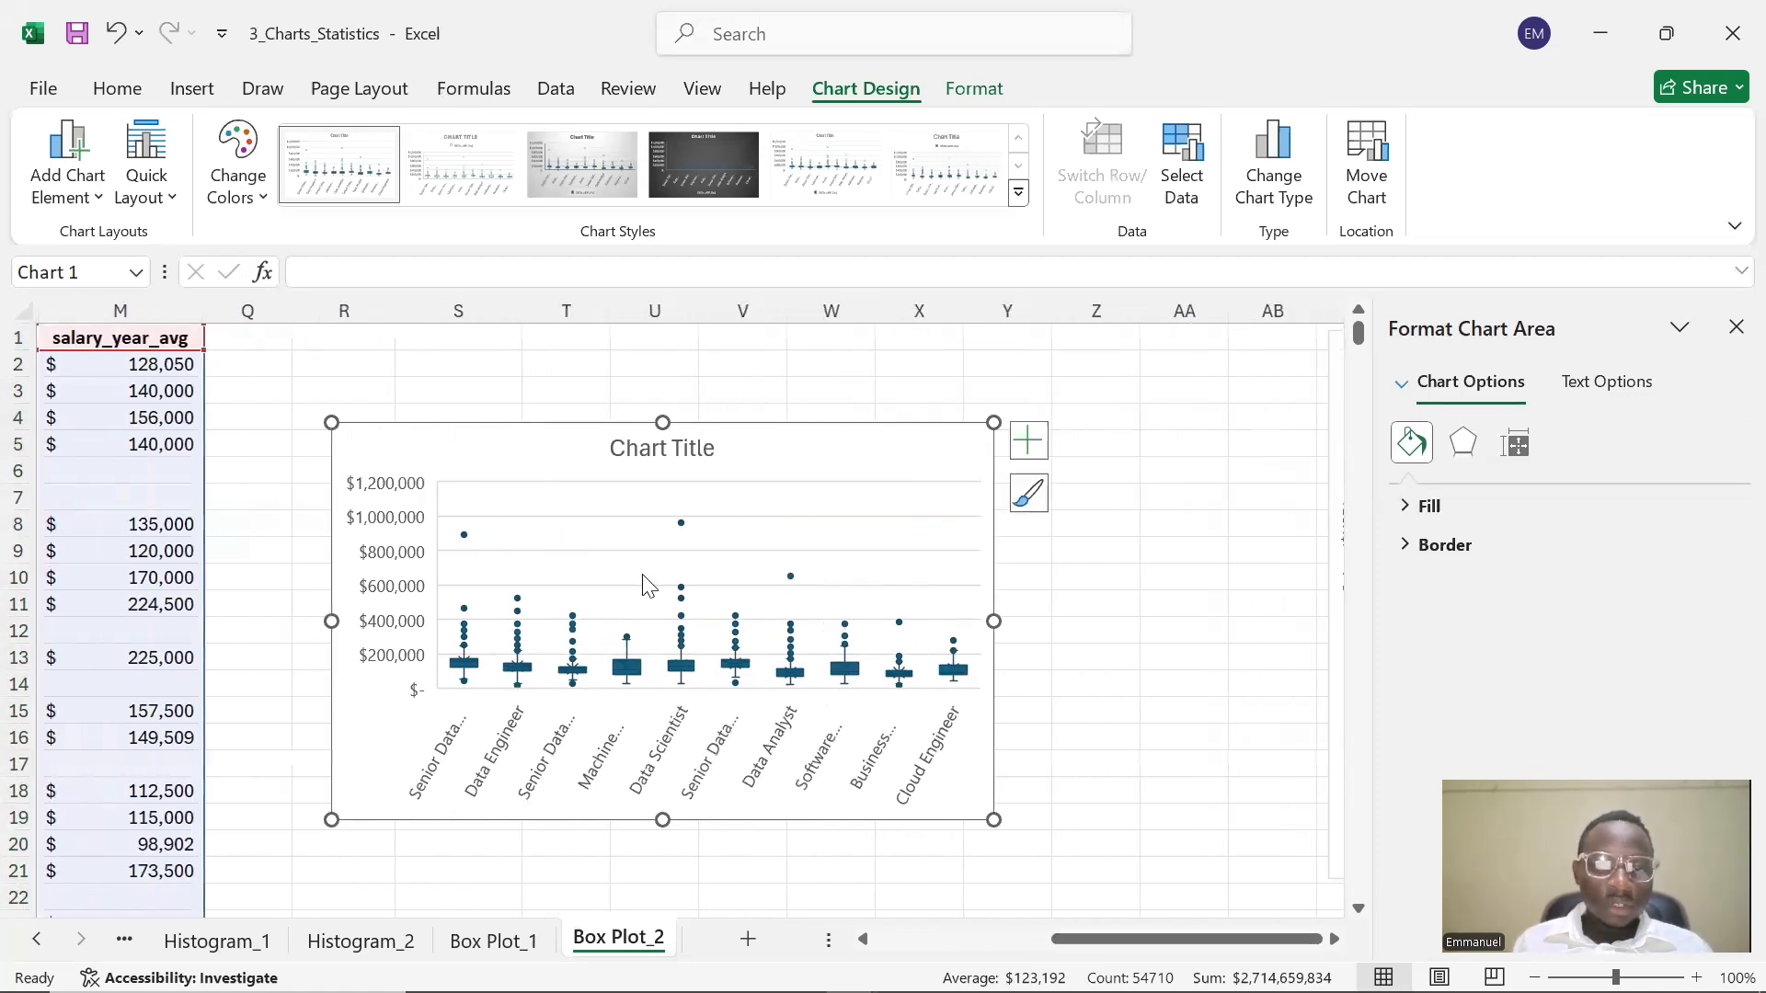
- Fill the salary_year_avg box plot series with the standard light blue color
left_click(626, 664)
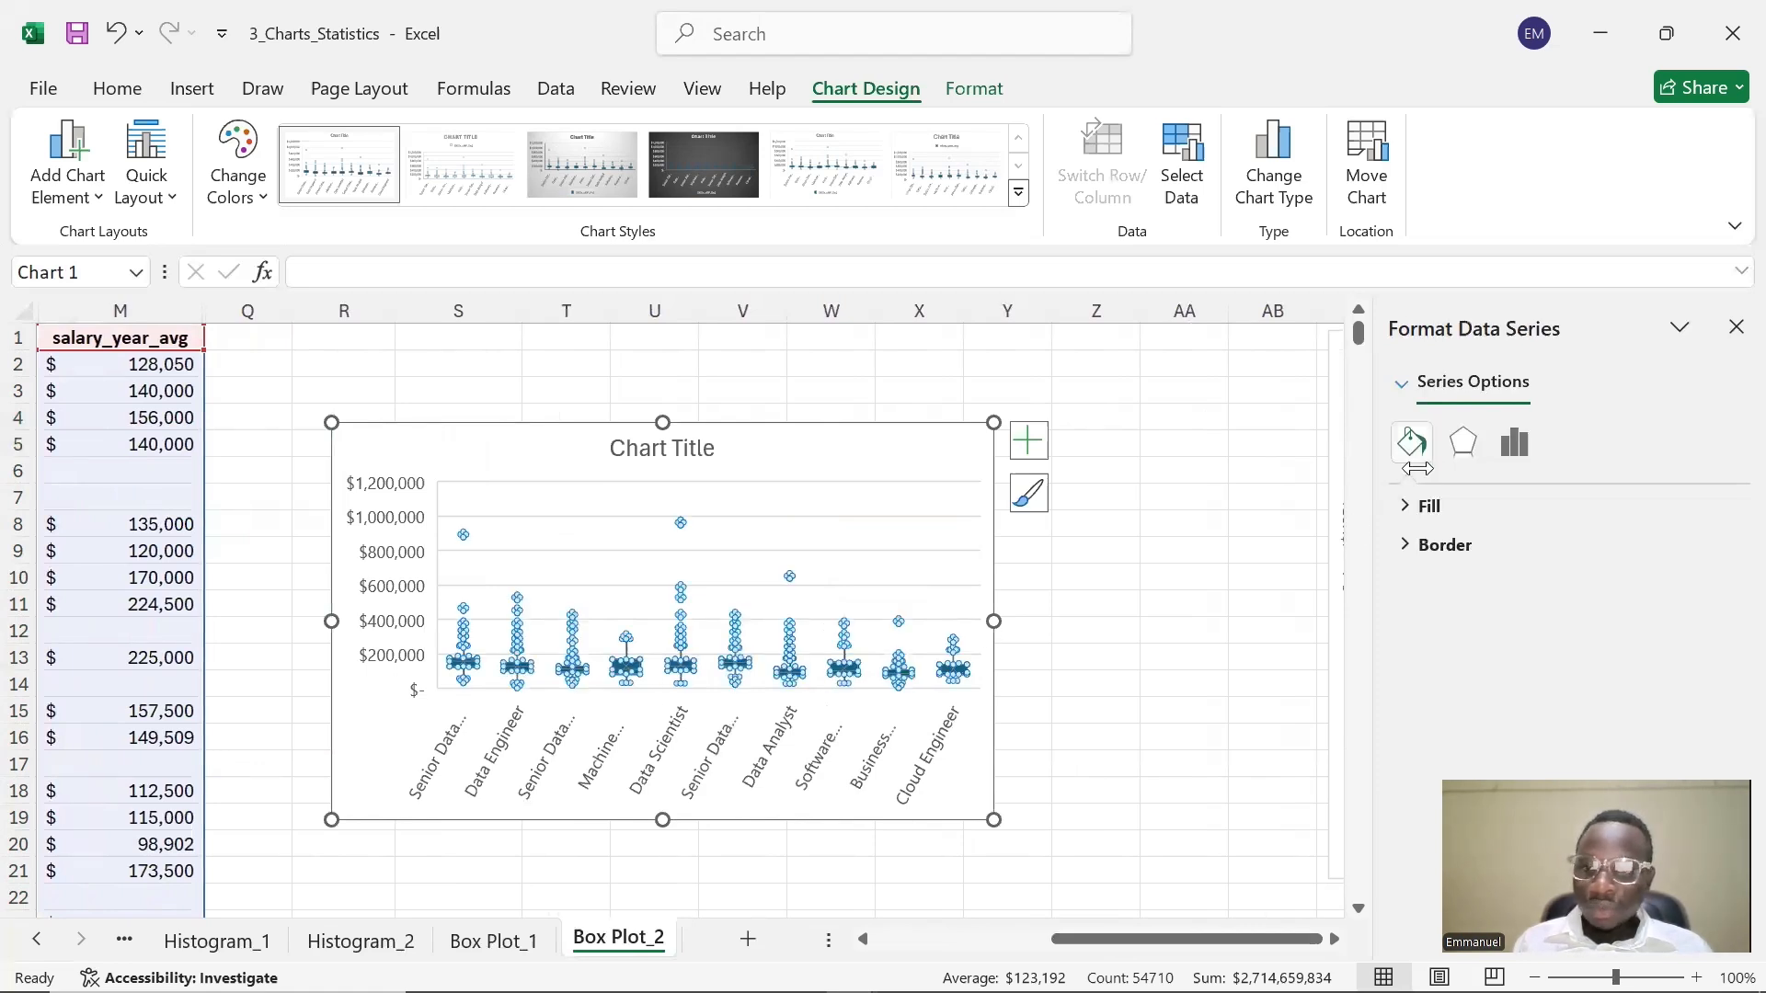
left_click(1427, 506)
left_click(1697, 762)
left_click(1683, 613)
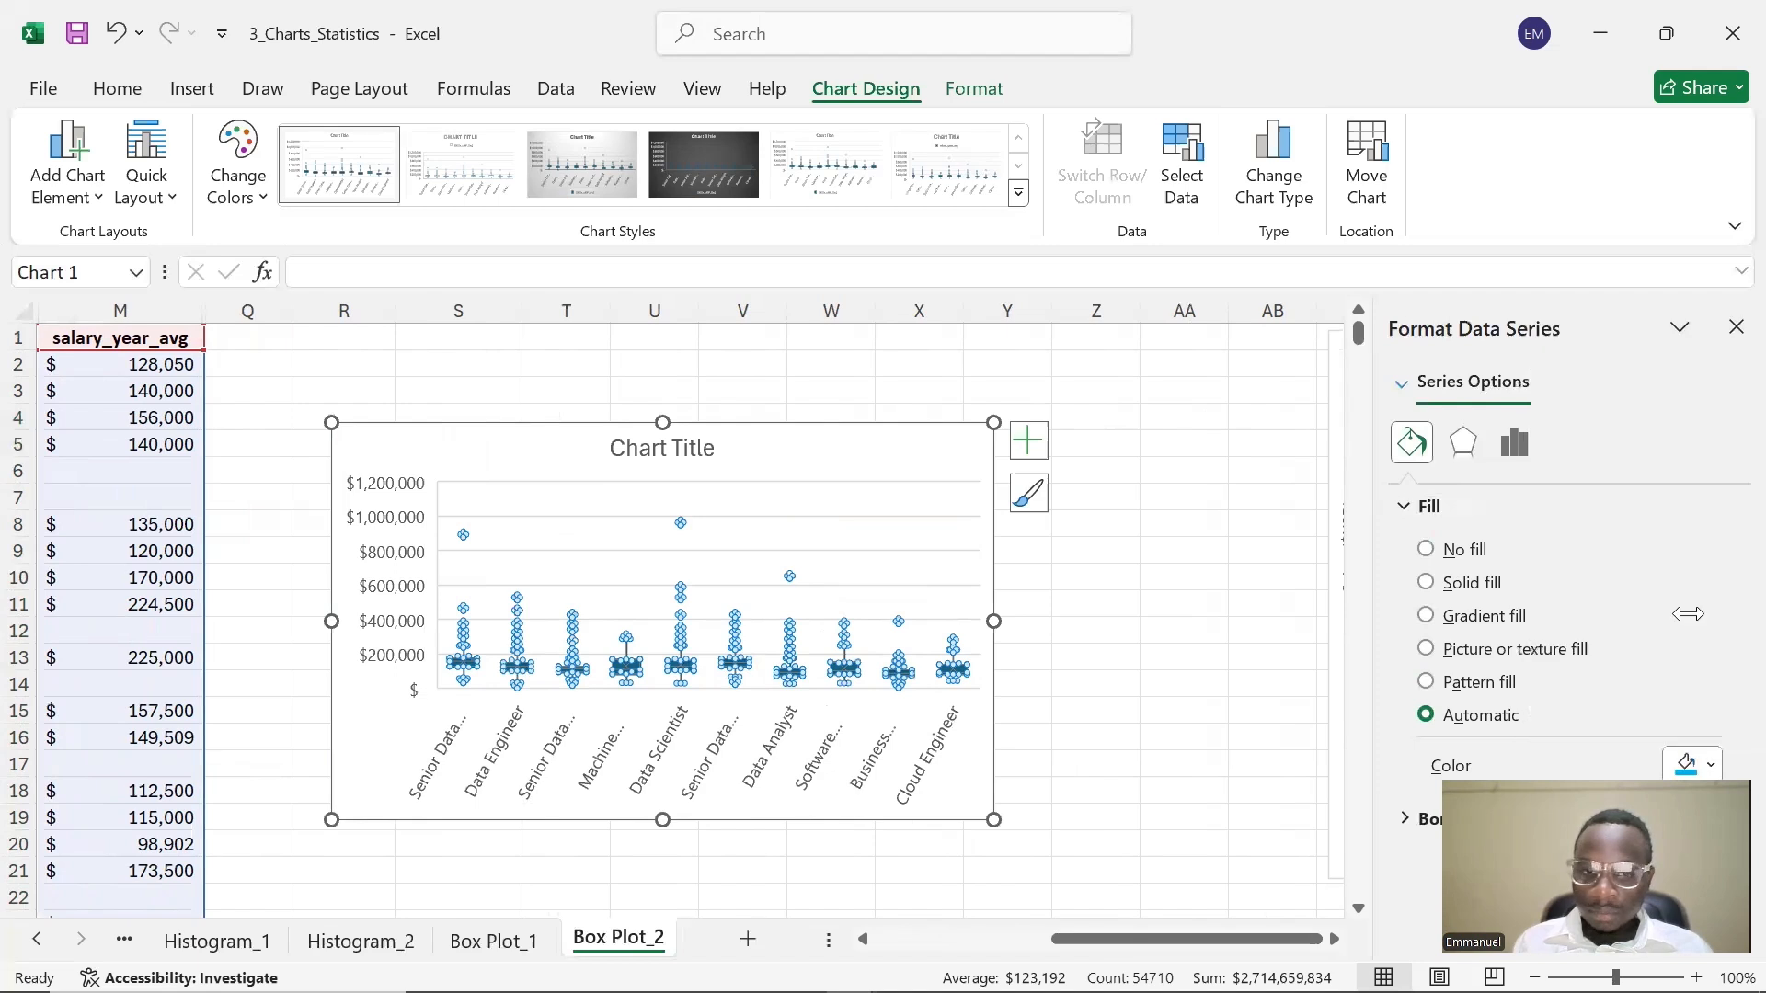
left_click(1279, 682)
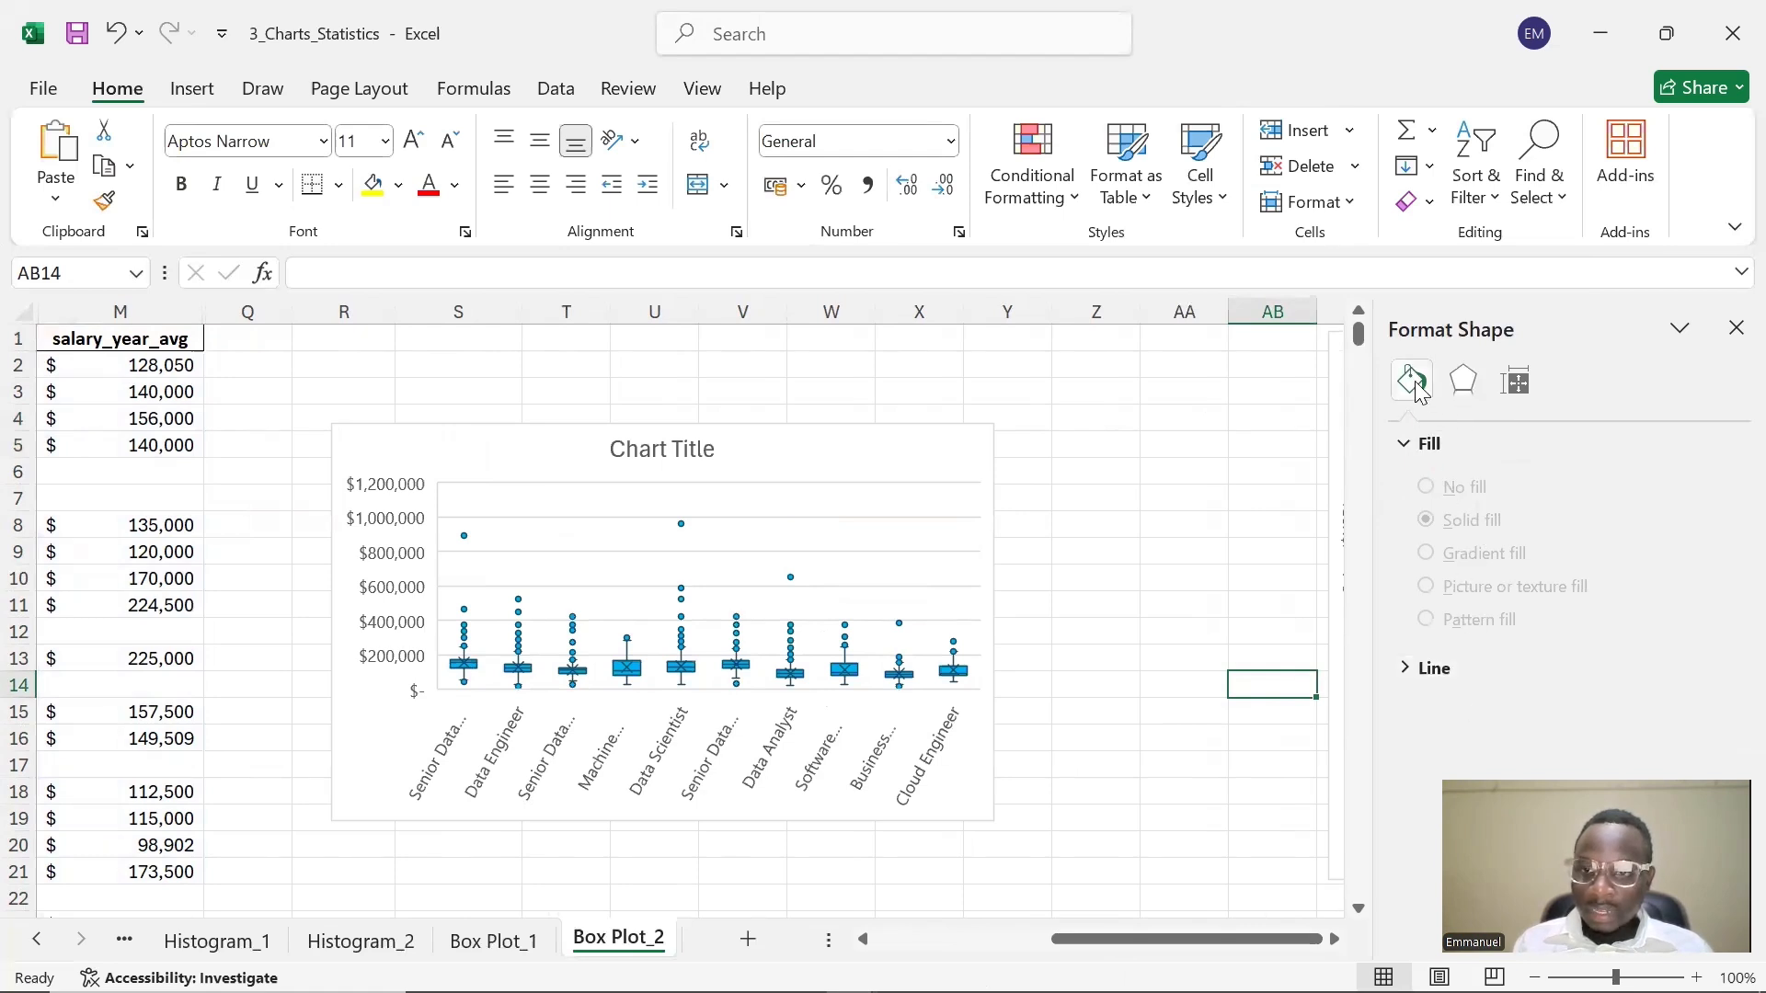
- Give the salary_year_avg box plot series a solid light blue border
left_click(1431, 447)
left_click(1431, 447)
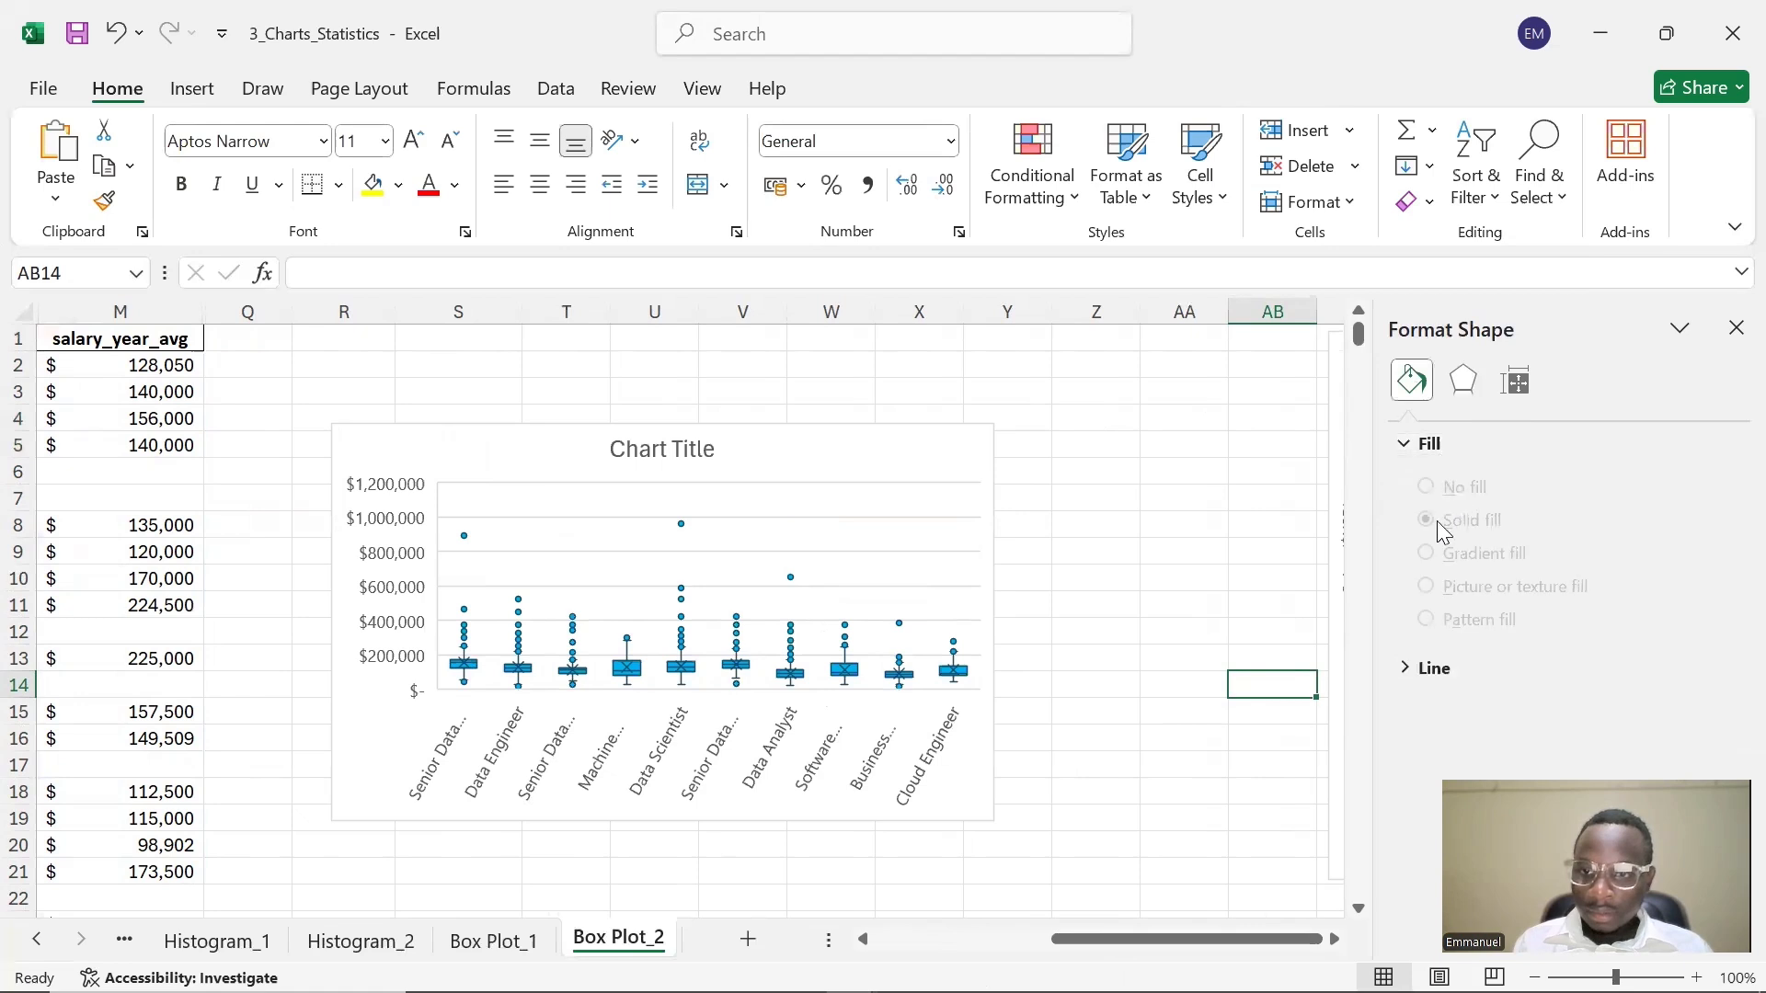
left_click(1438, 671)
left_click(1421, 445)
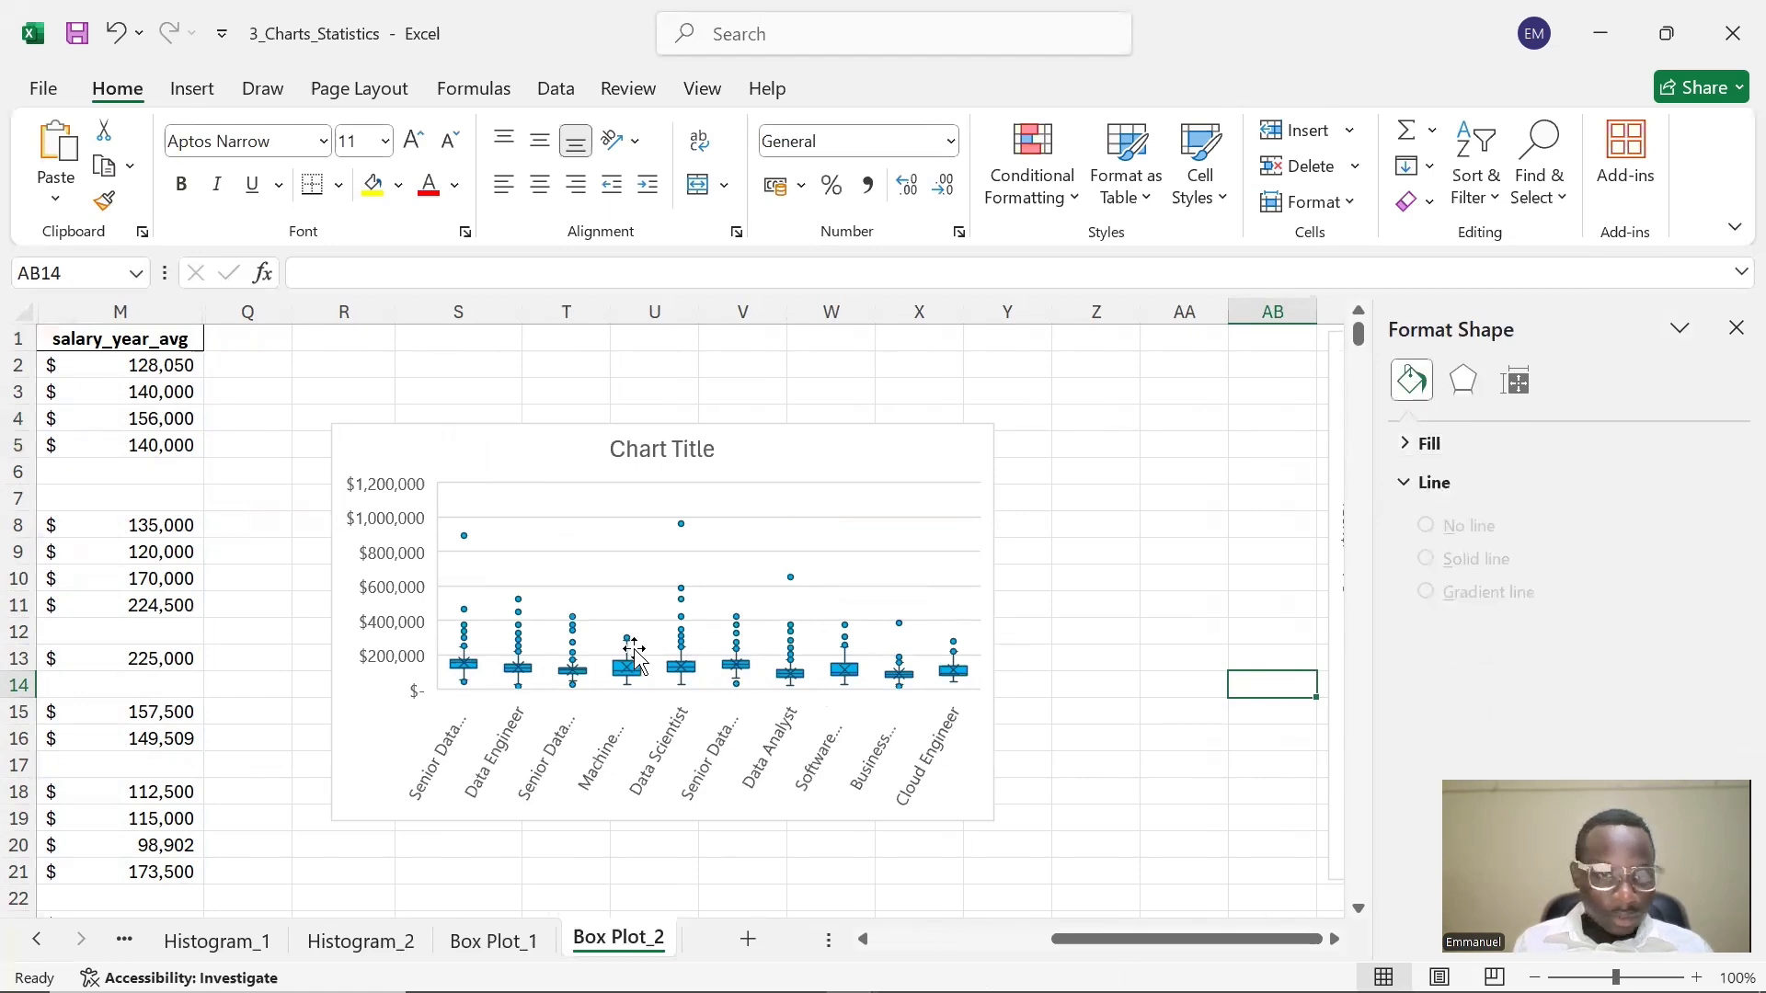
left_click(585, 685)
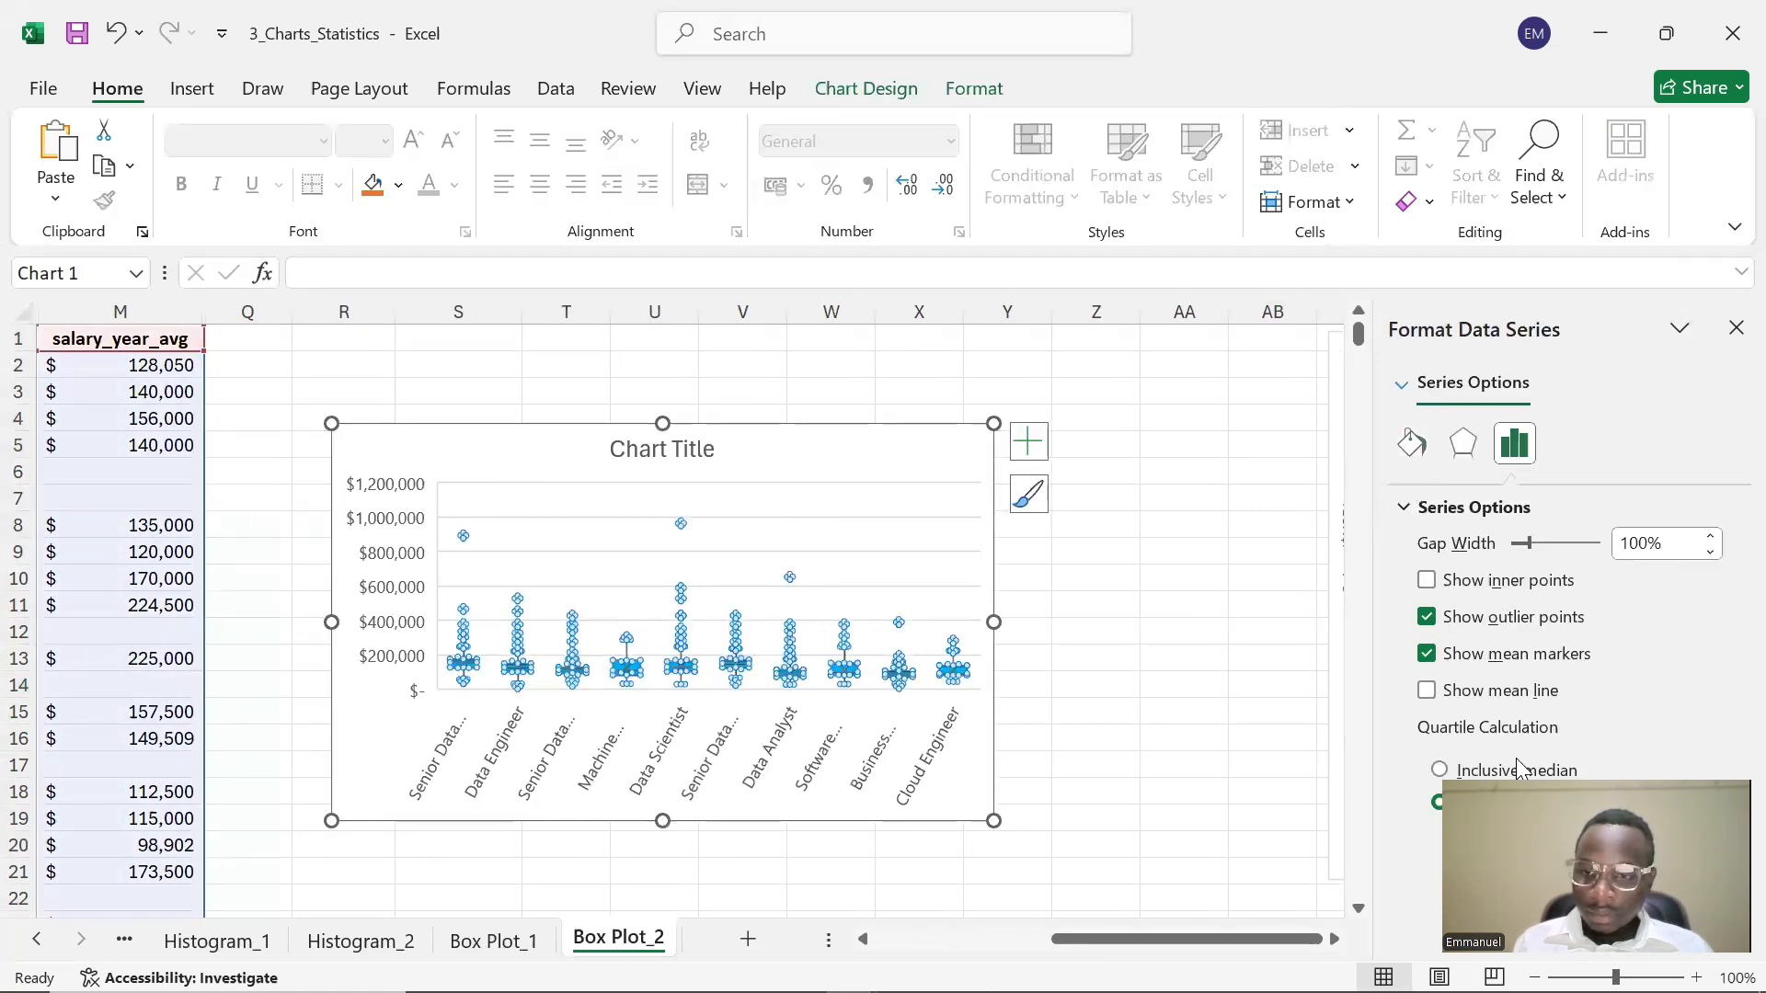
left_click(1417, 460)
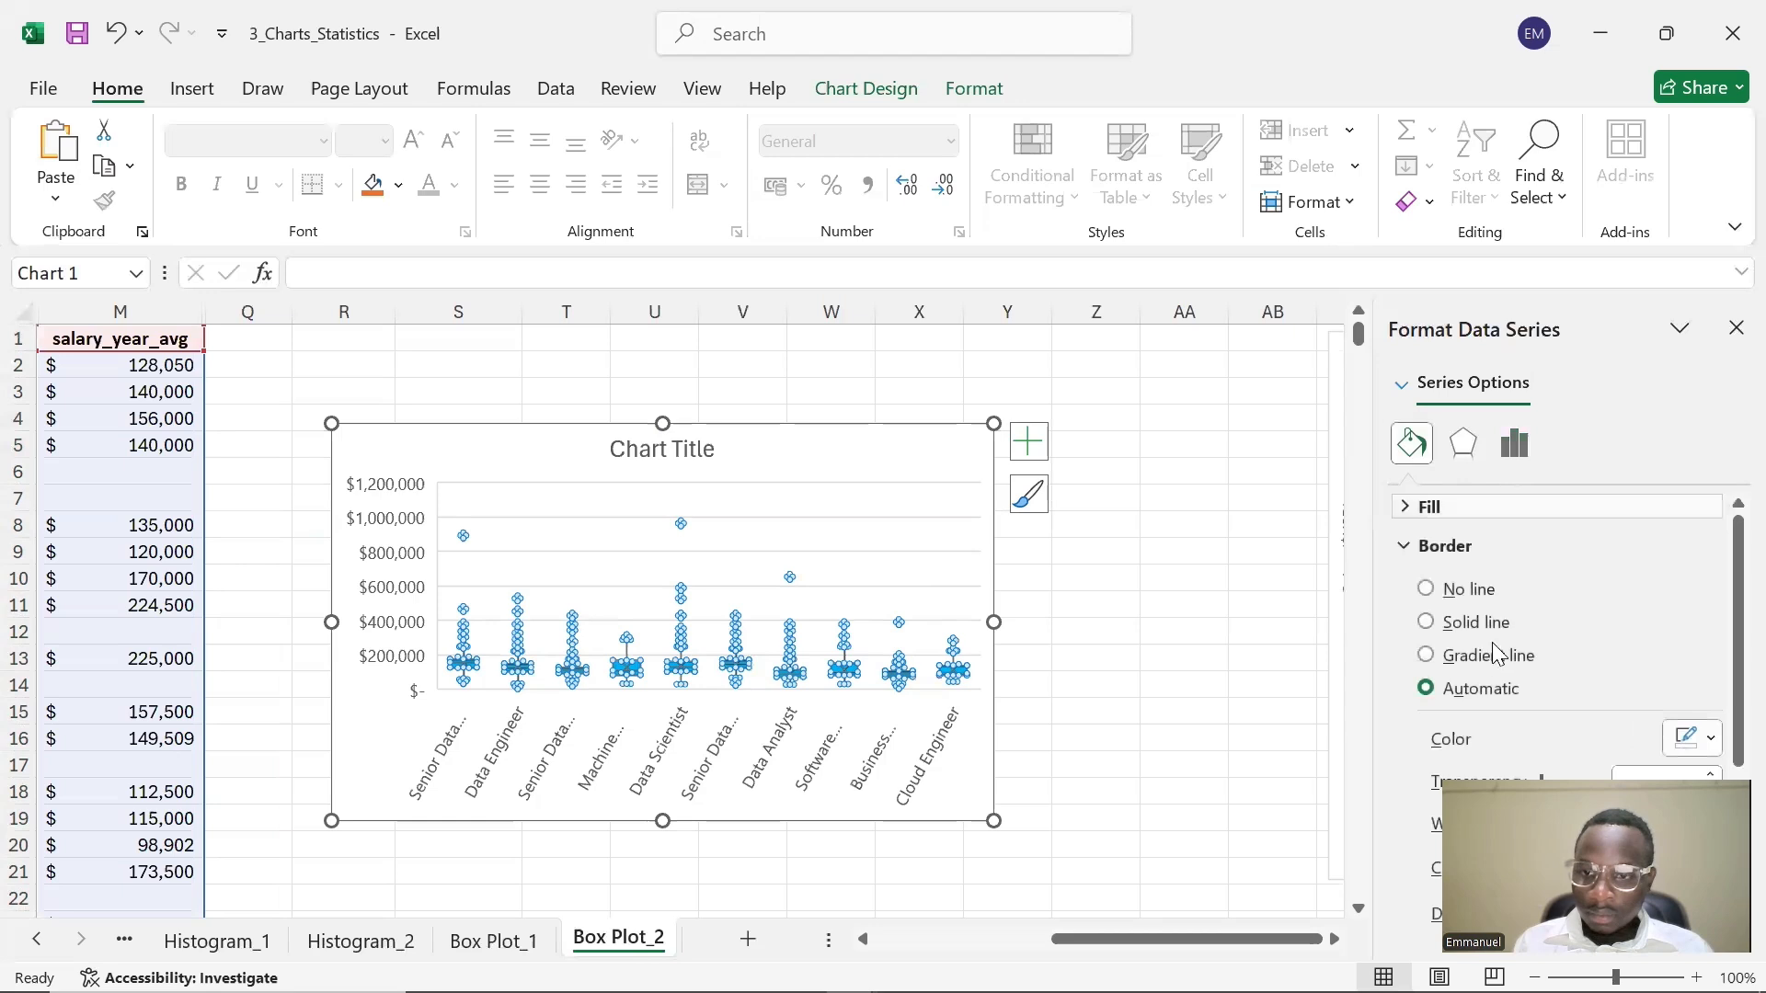
scroll(1577, 731, "down", 1)
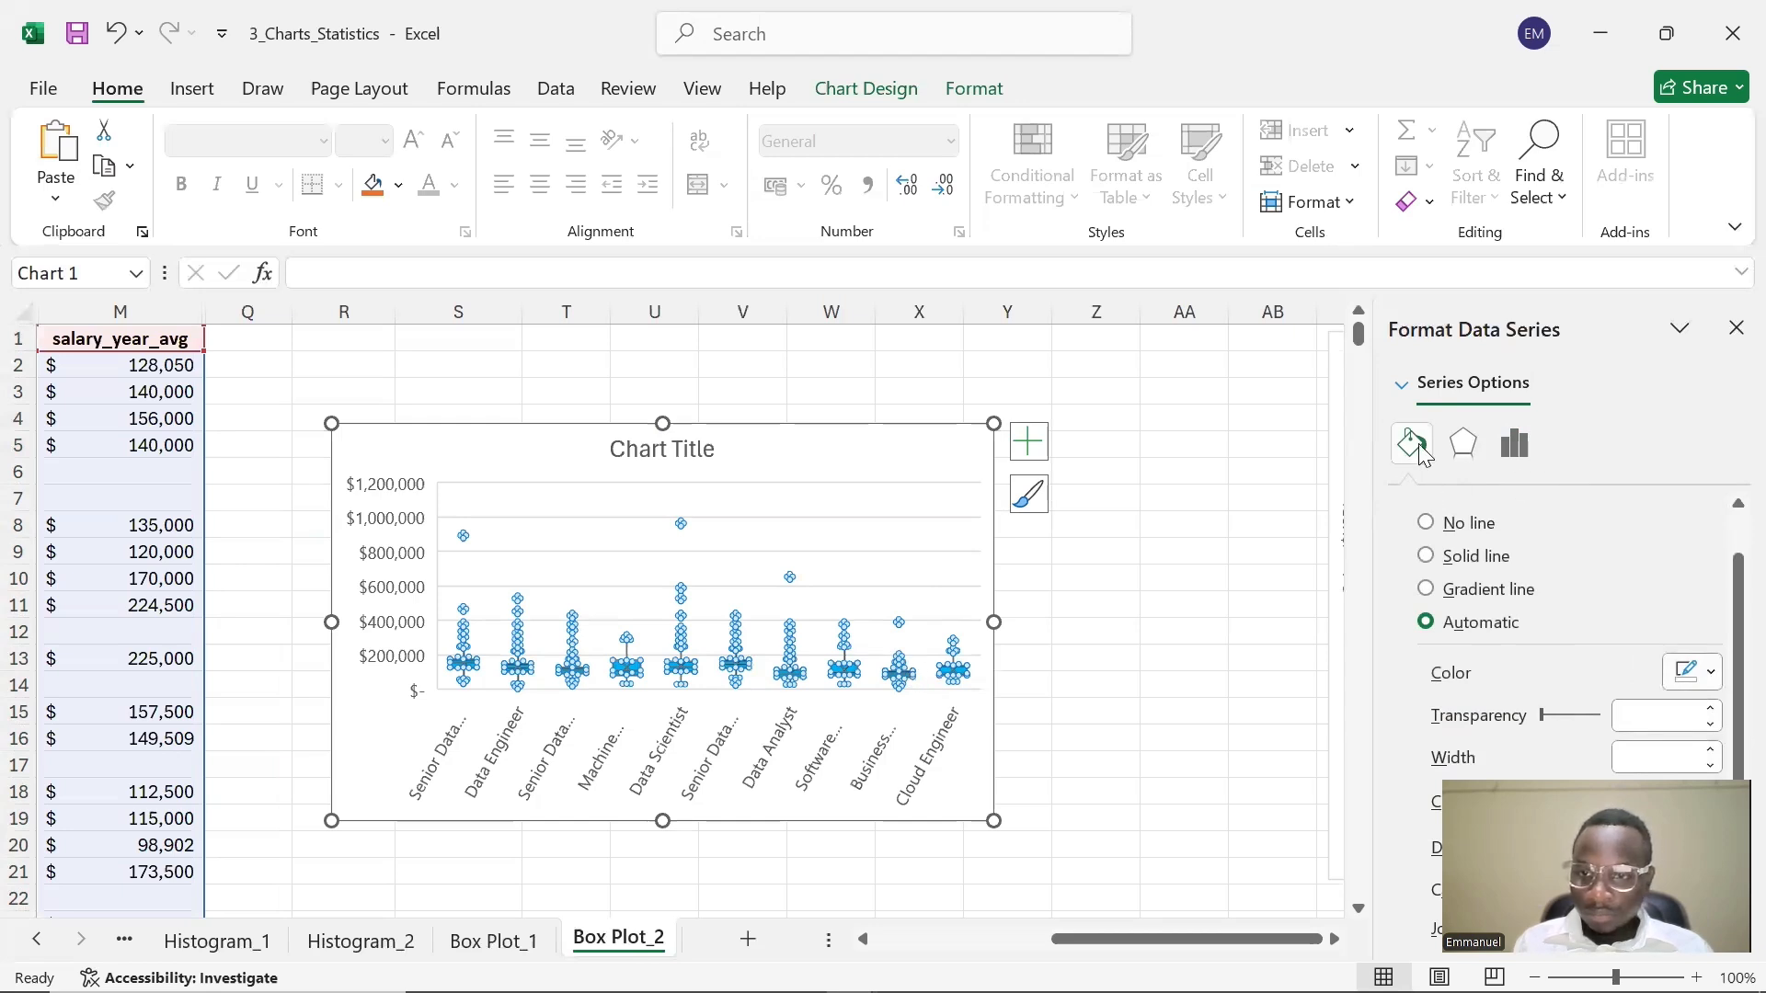
scroll(1702, 703, "down", 2)
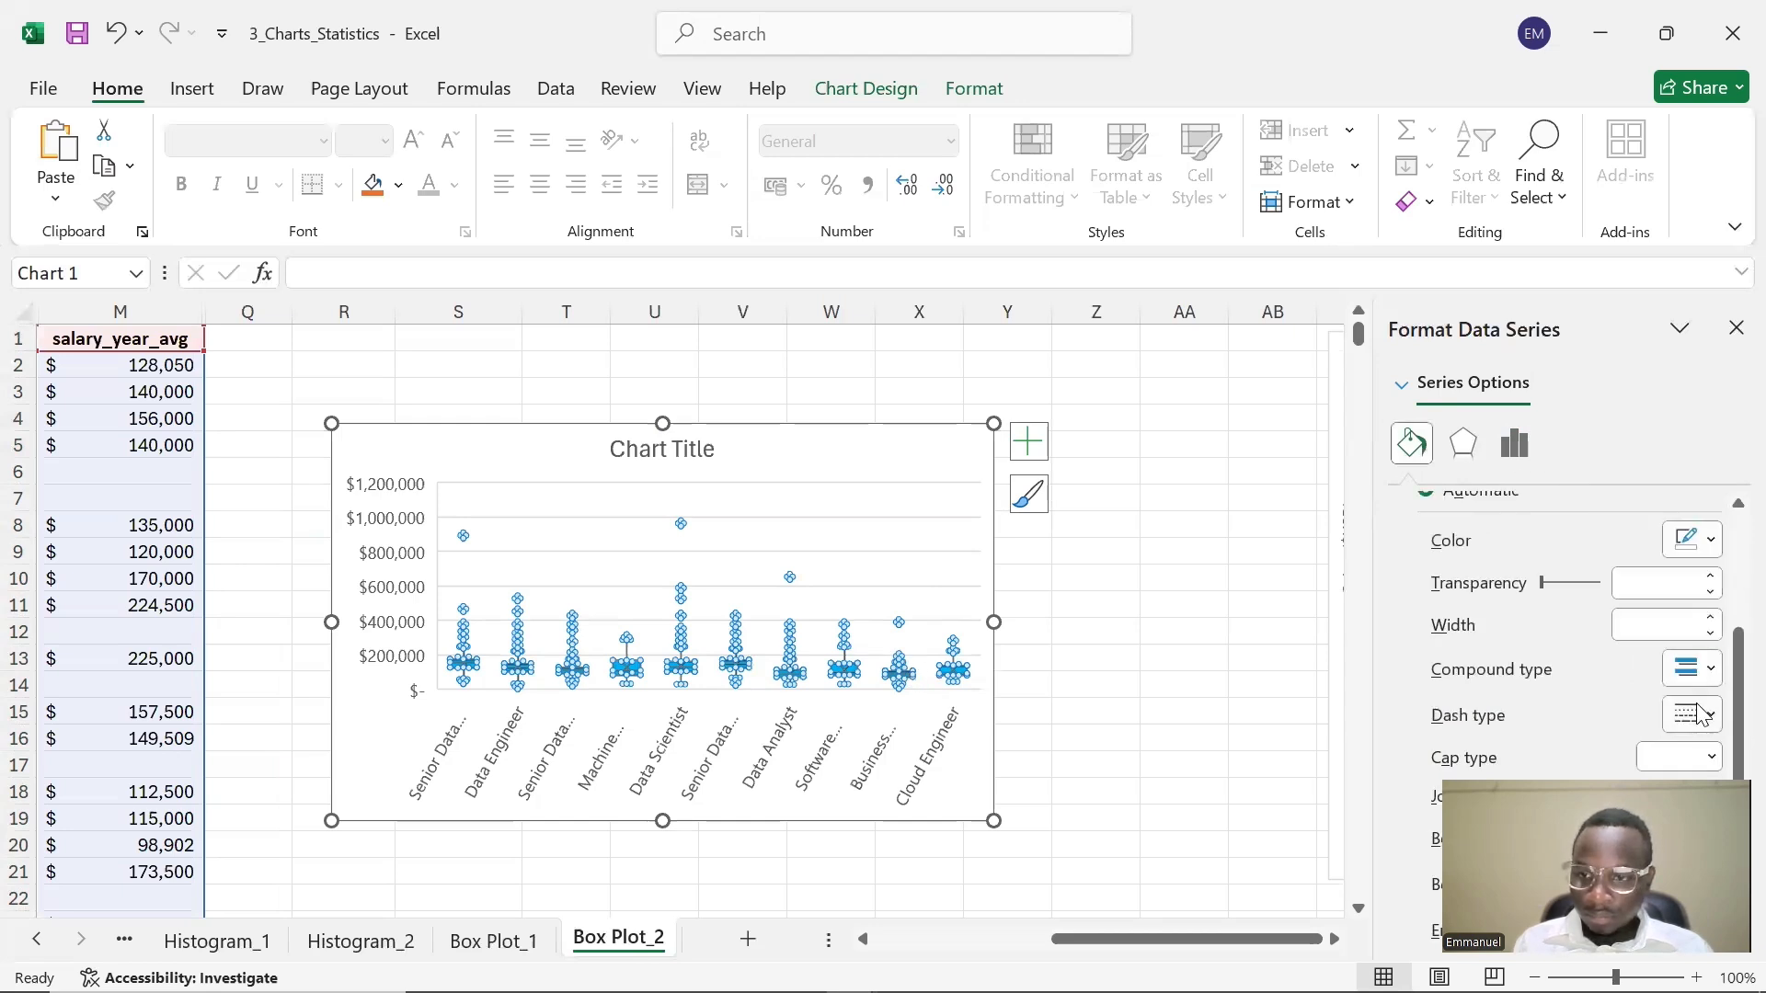
left_click(1712, 541)
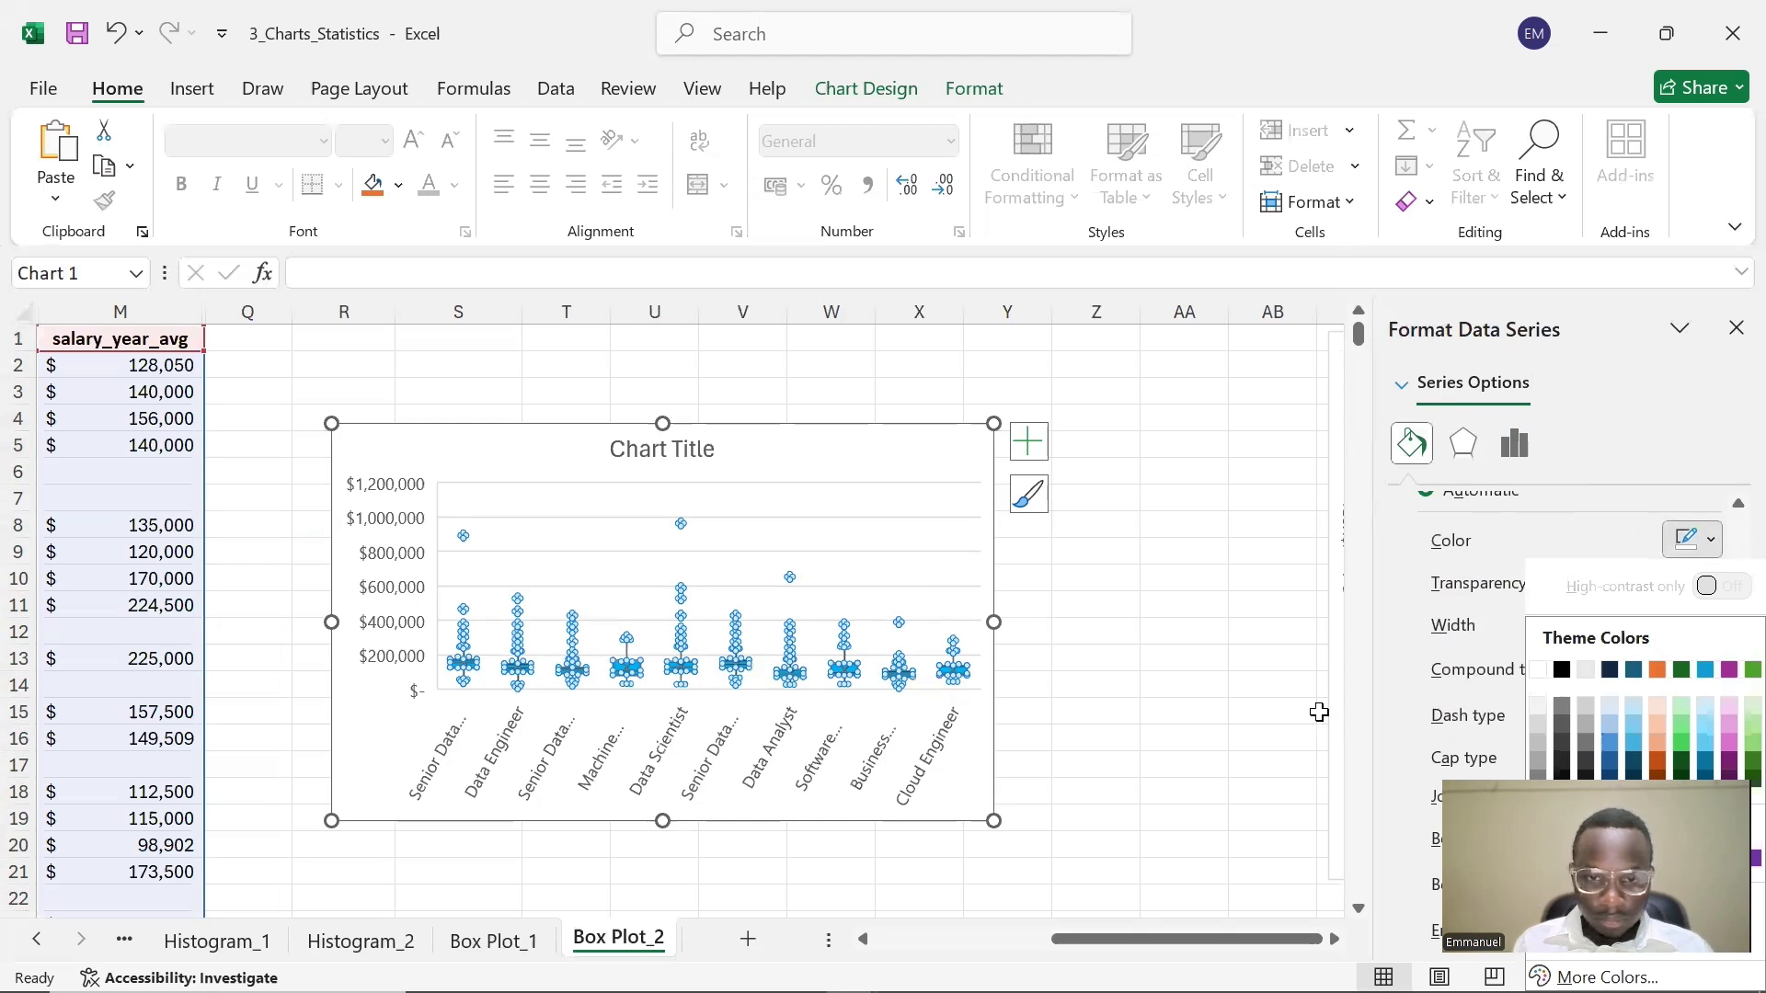
left_click(1247, 688)
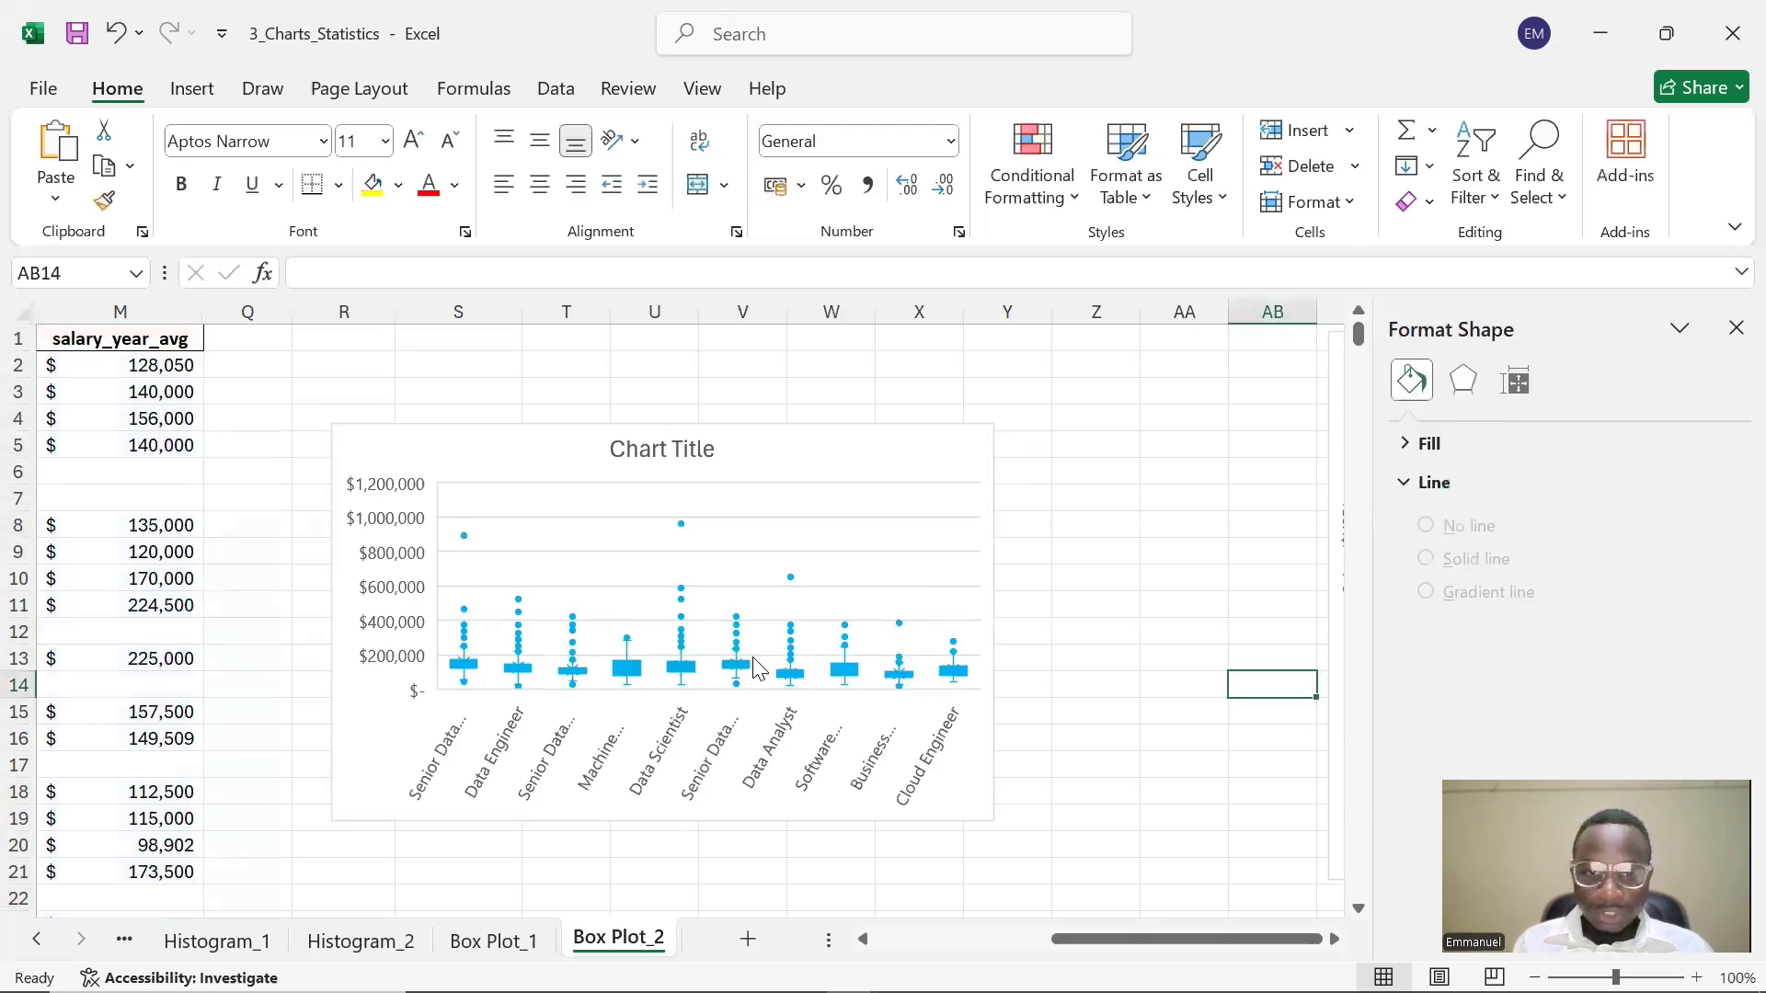
- Look through the box plot series' border, effects and quartile display options
left_click(720, 672)
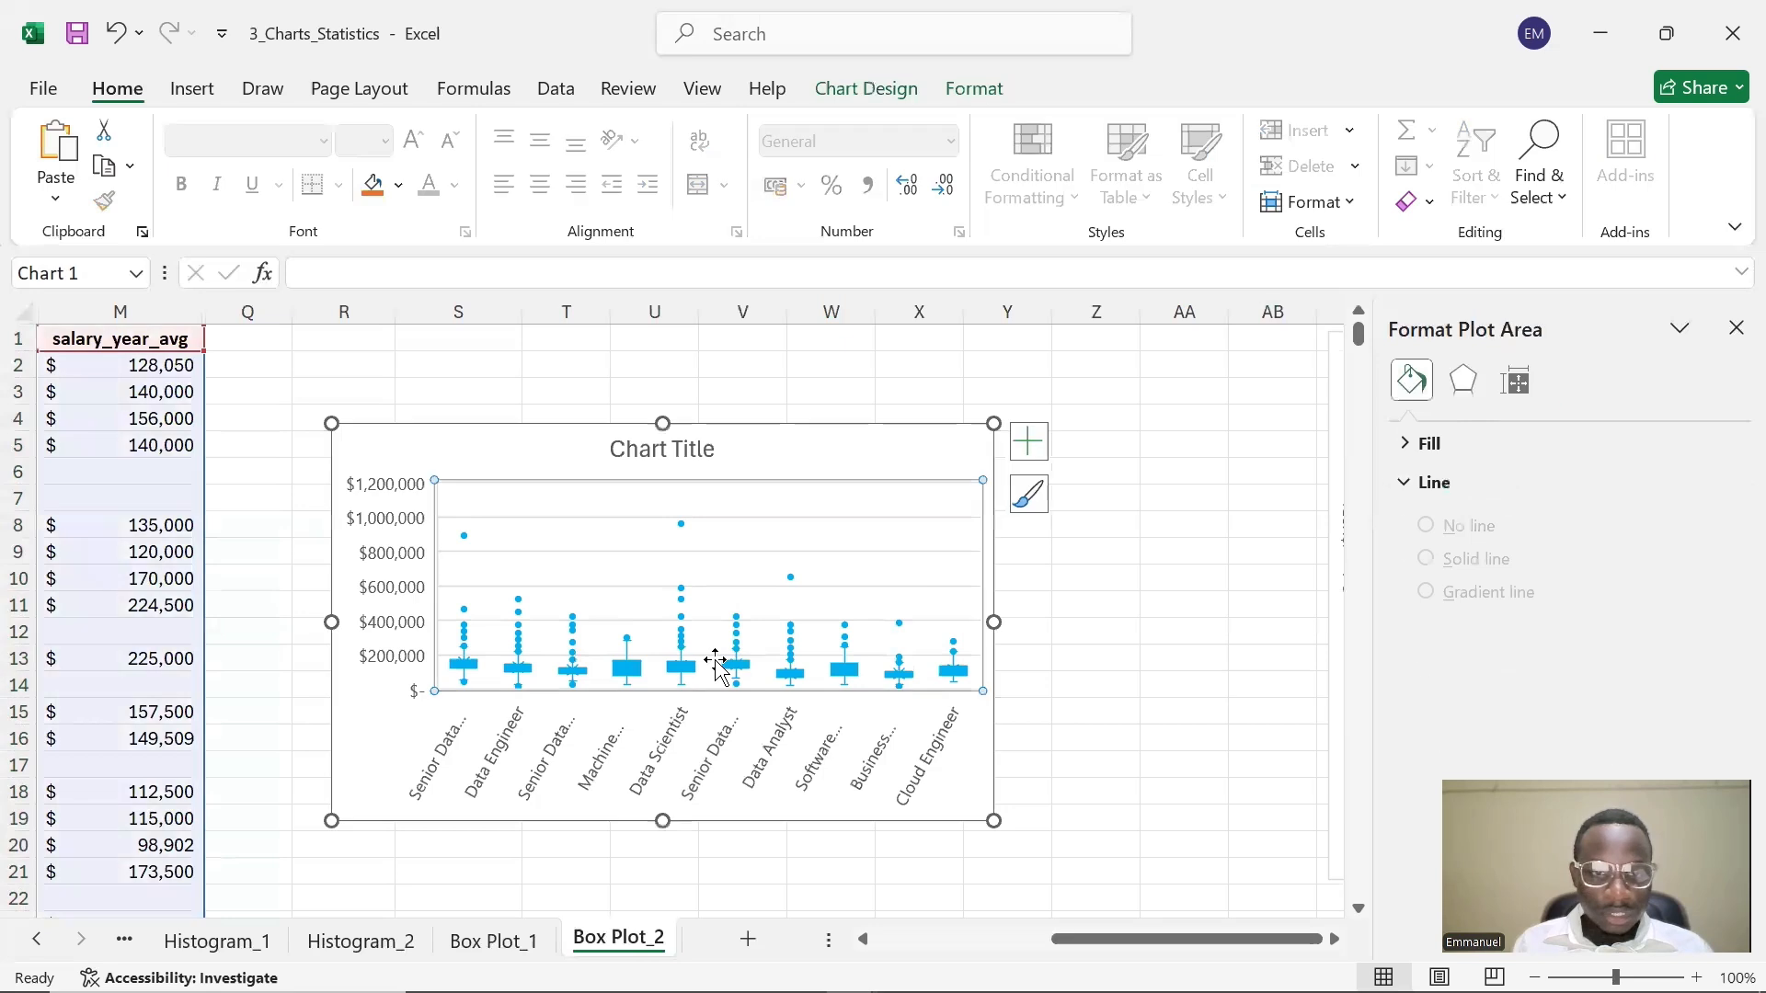
left_click(469, 666)
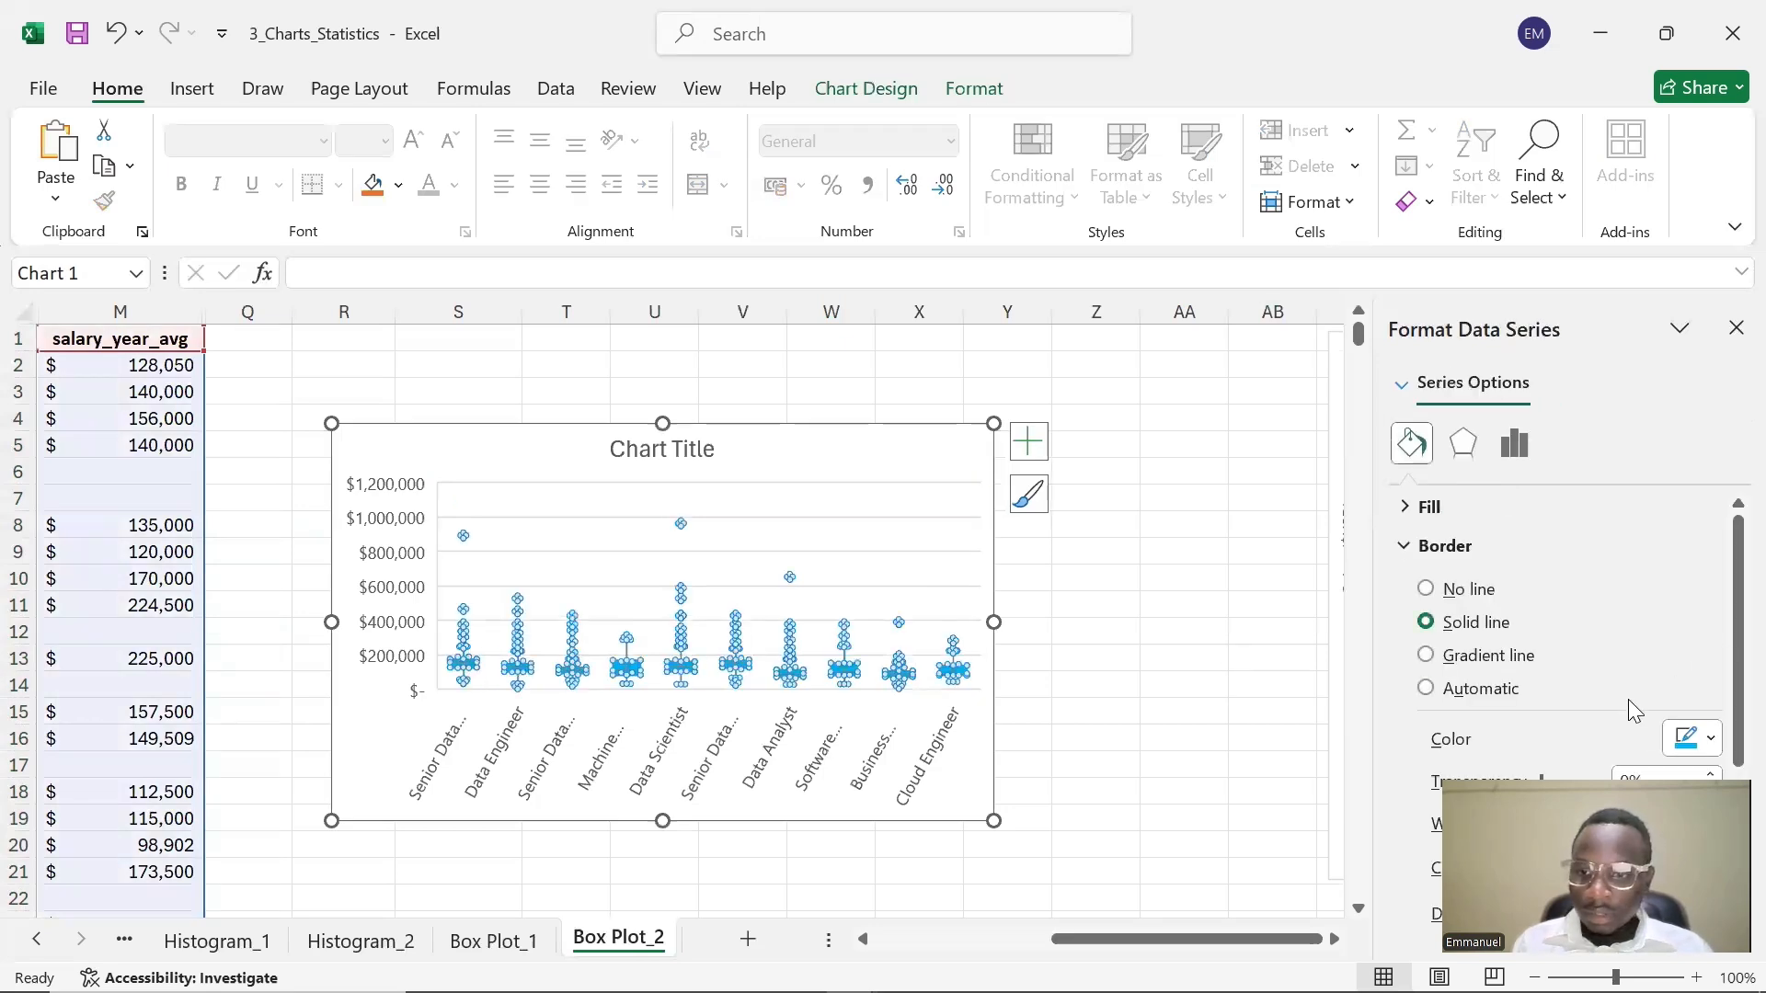
scroll(1630, 704, "down", 4)
scroll(1631, 704, "up", 4)
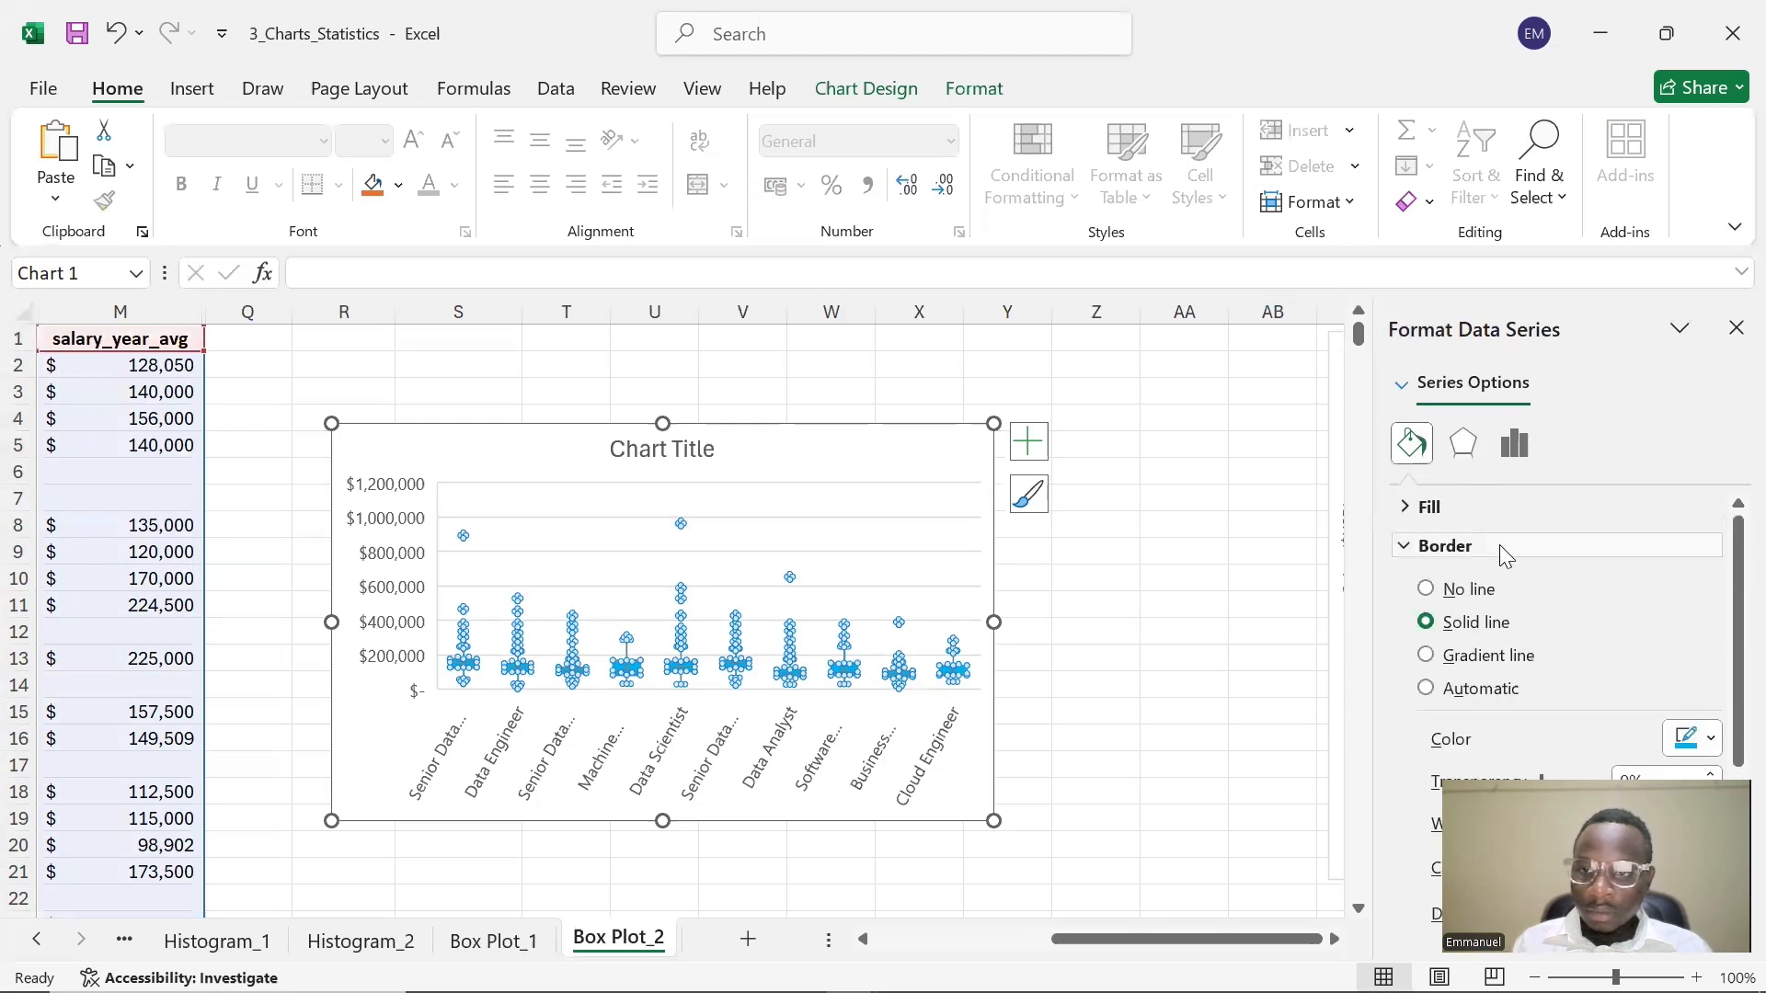
left_click(1401, 384)
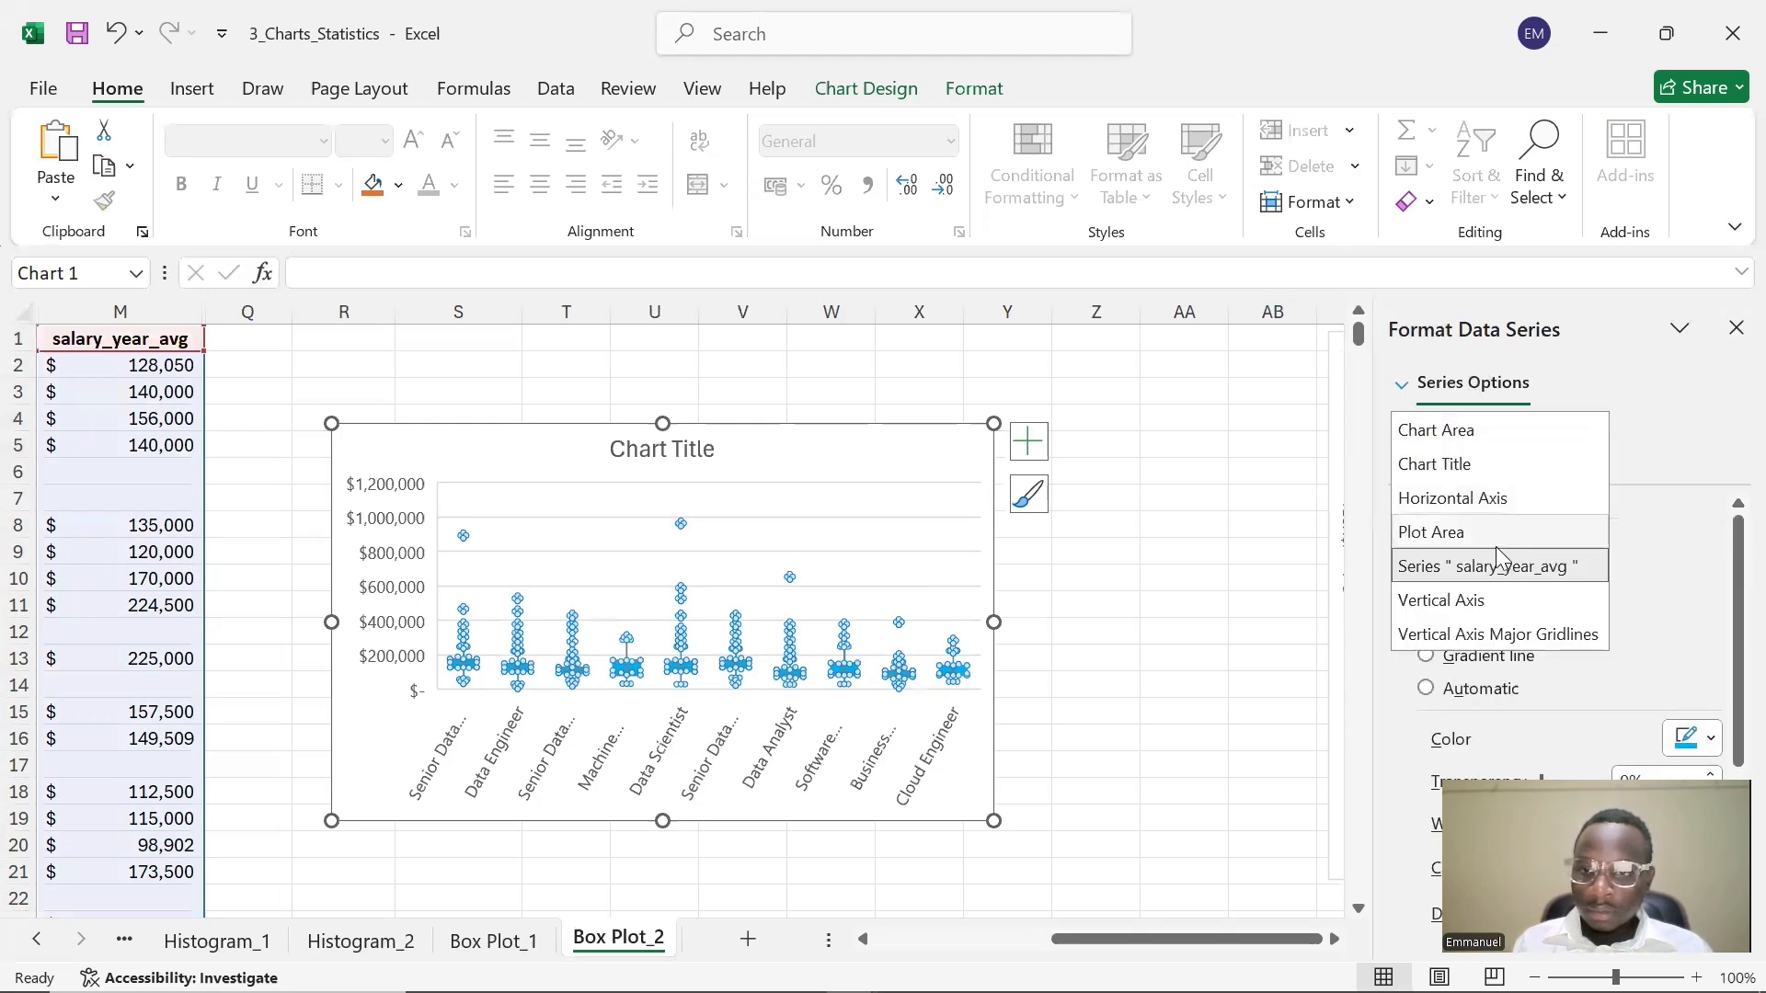
left_click(1680, 335)
left_click(1682, 331)
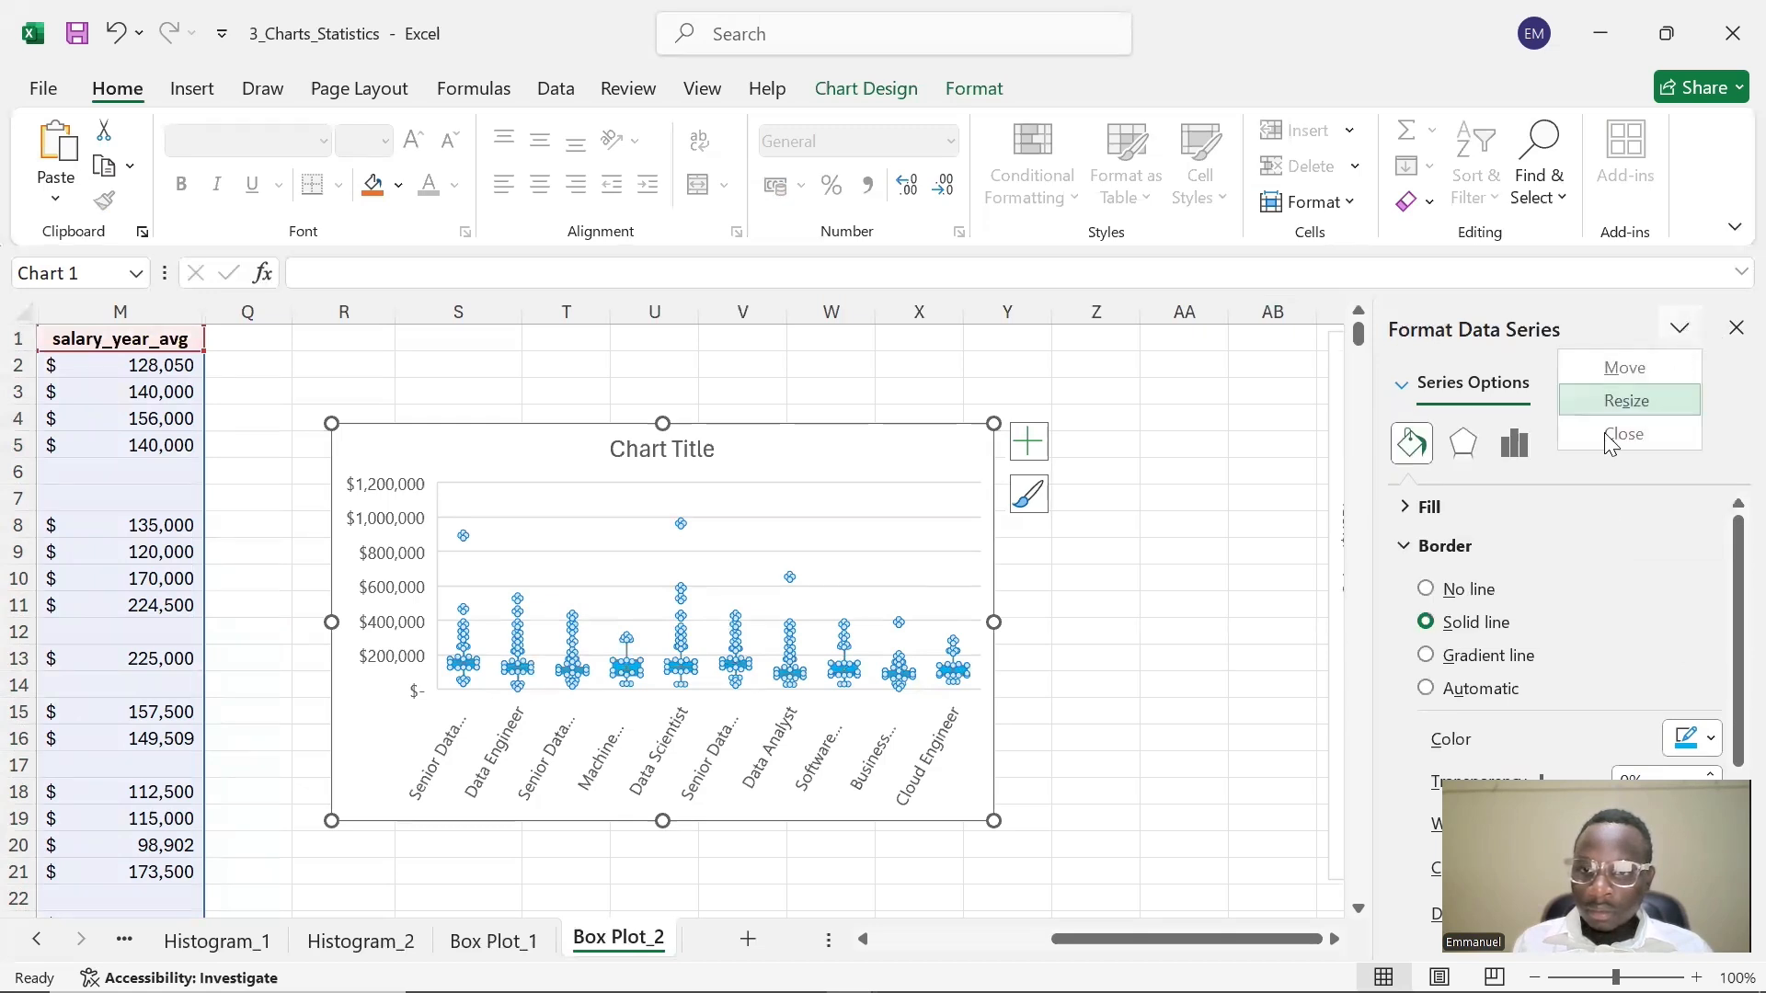
left_click(1505, 455)
left_click(1463, 446)
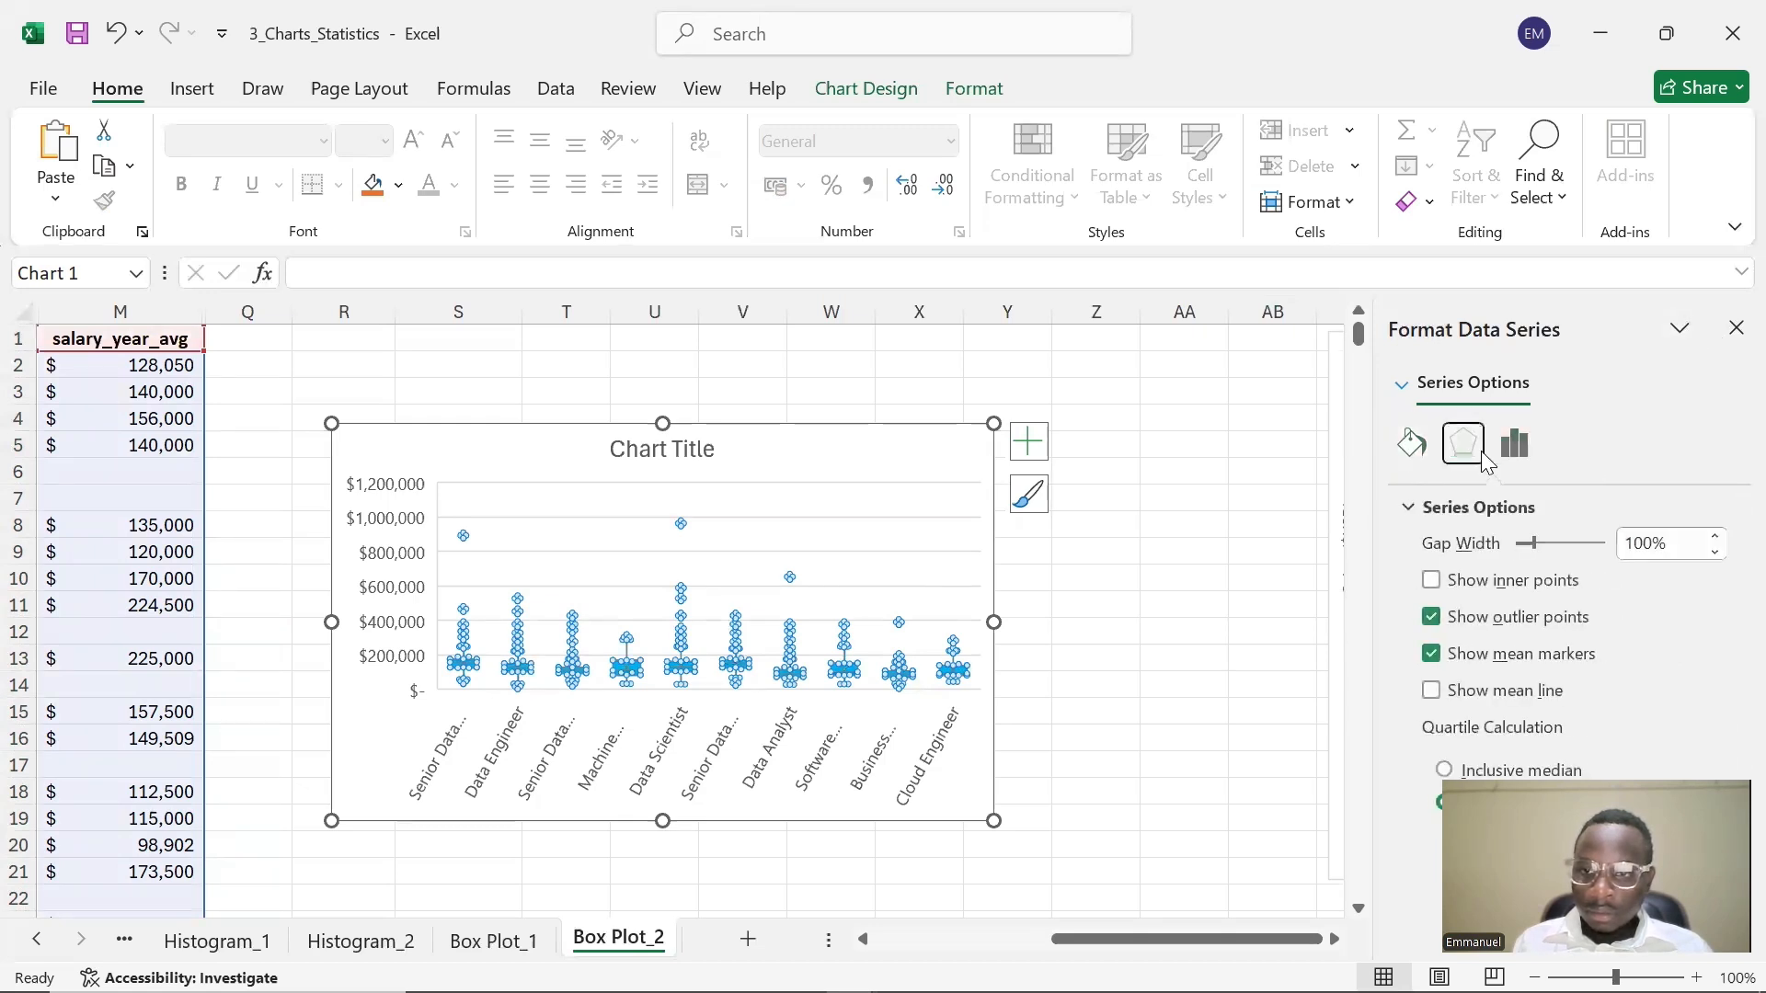
left_click(1419, 448)
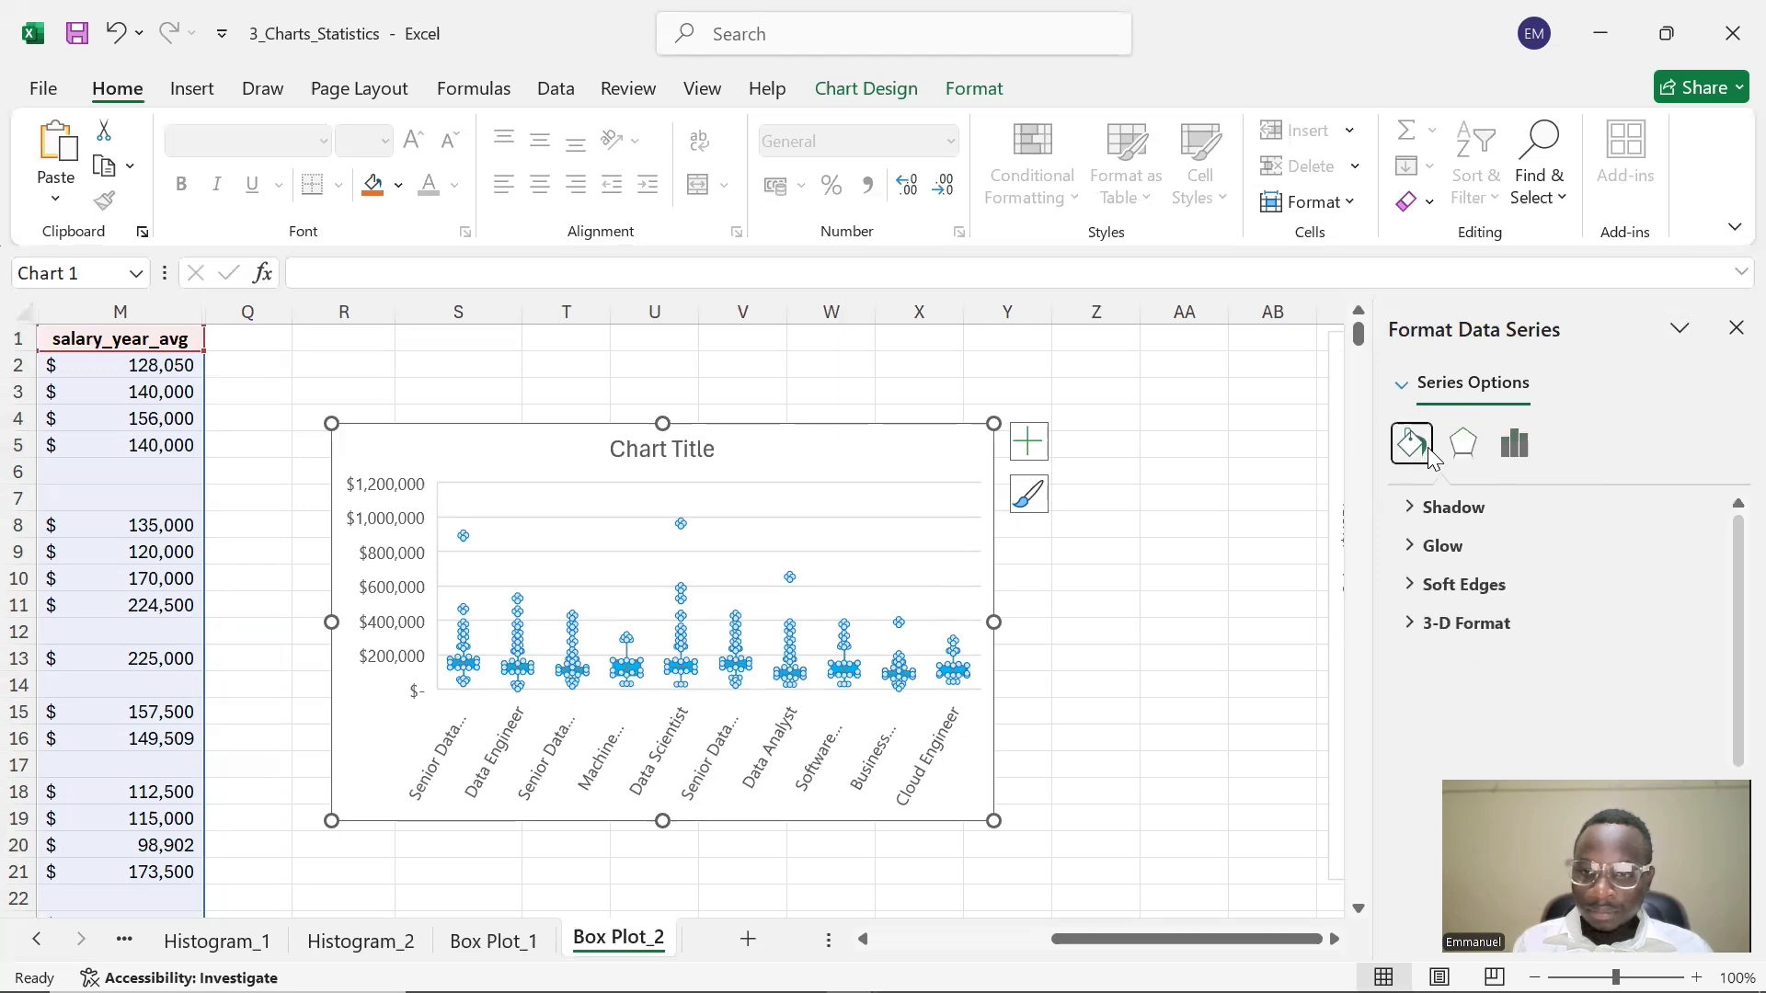
scroll(1490, 607, "down", 4)
scroll(1506, 649, "up", 4)
- Change the salary_year_avg box plot series' solid fill to a lighter blue theme color
left_click(1427, 544)
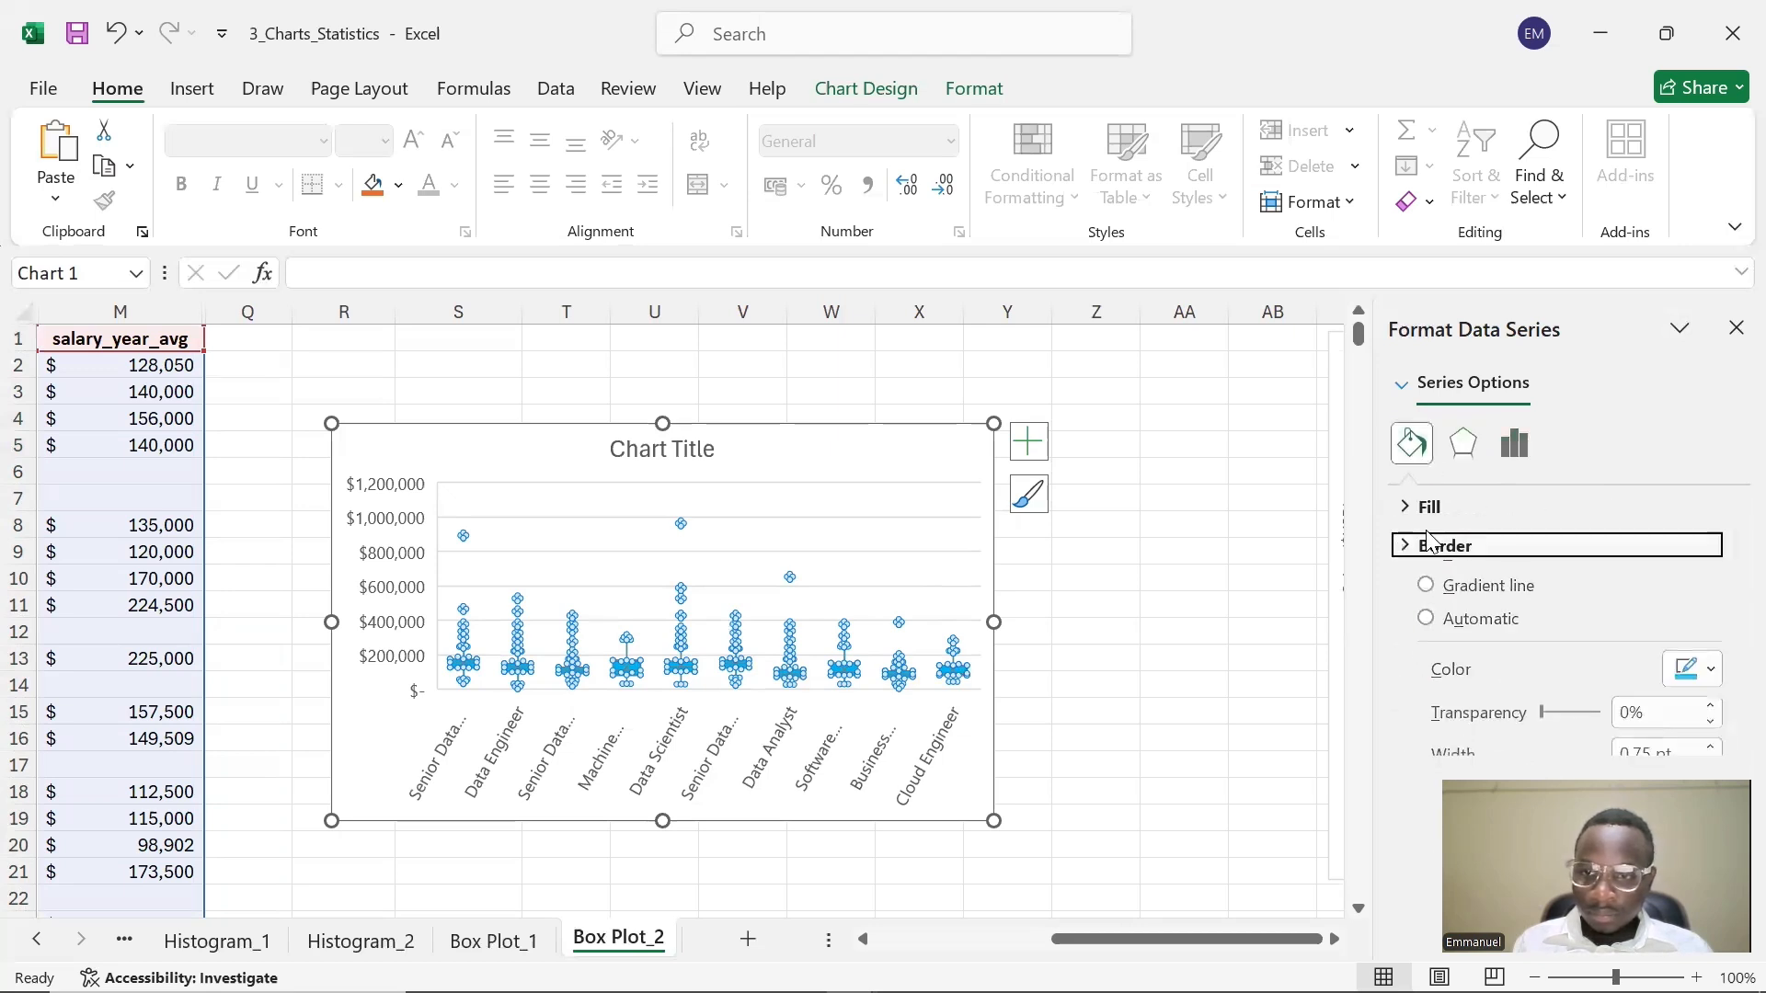
left_click(1431, 508)
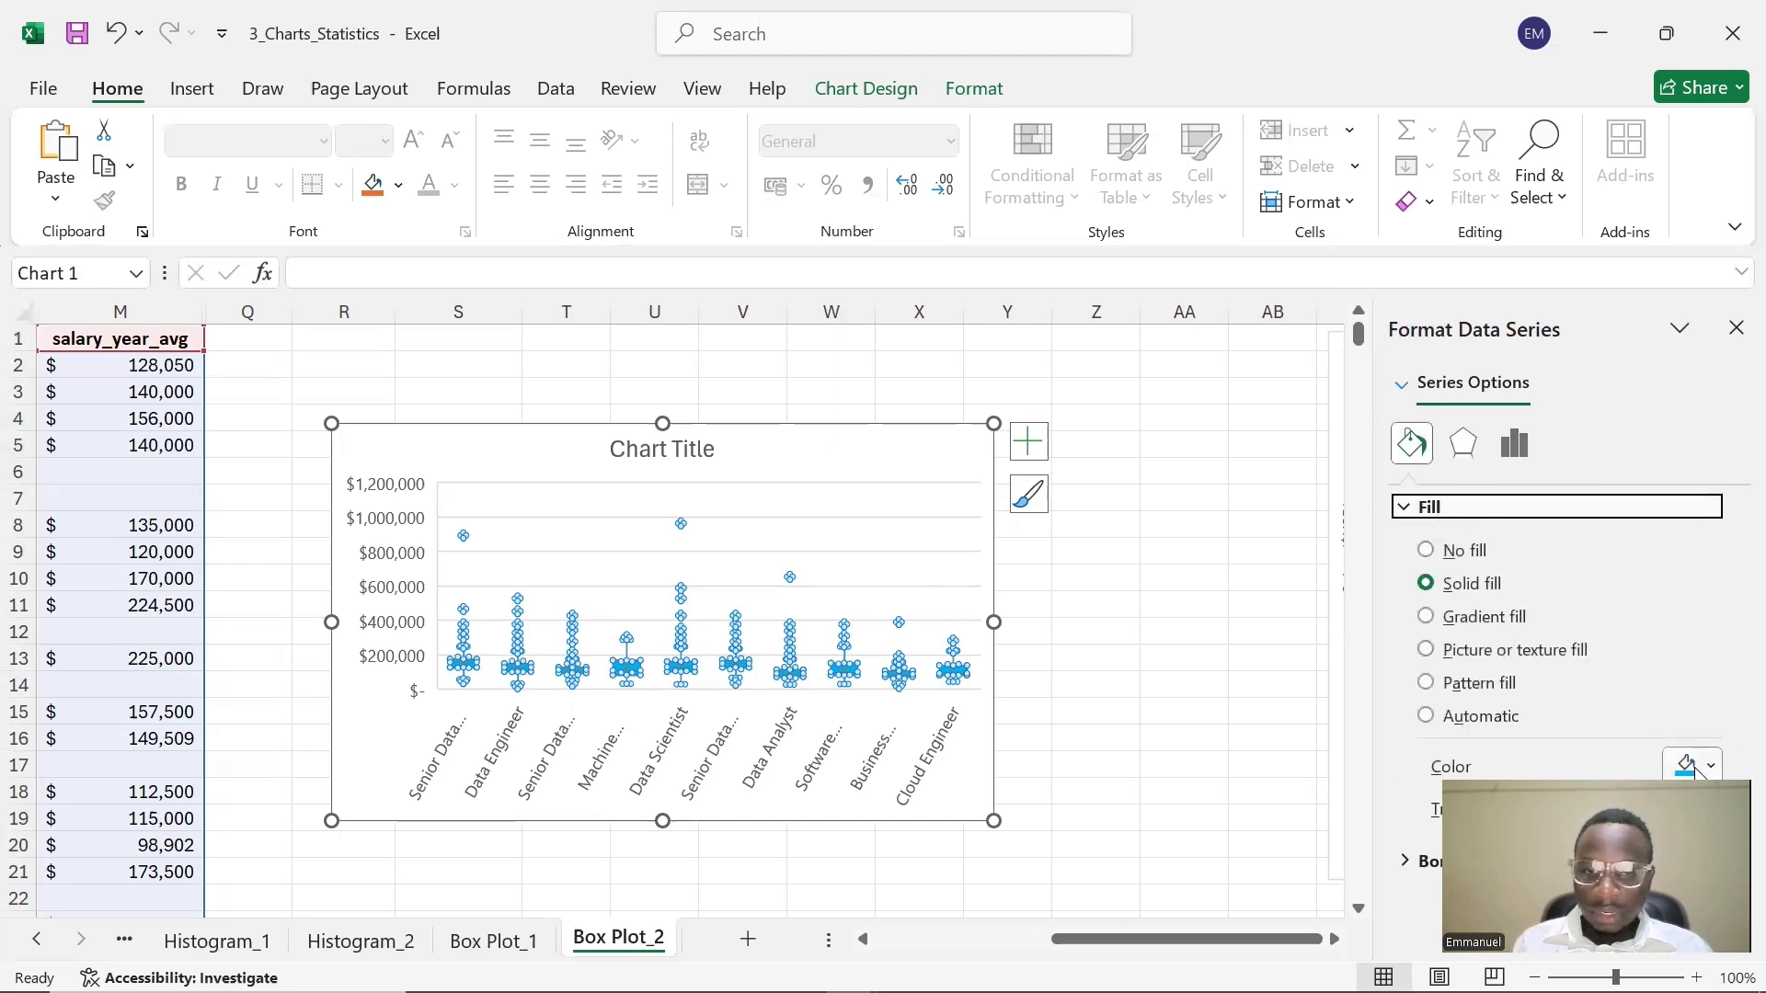
left_click(1697, 768)
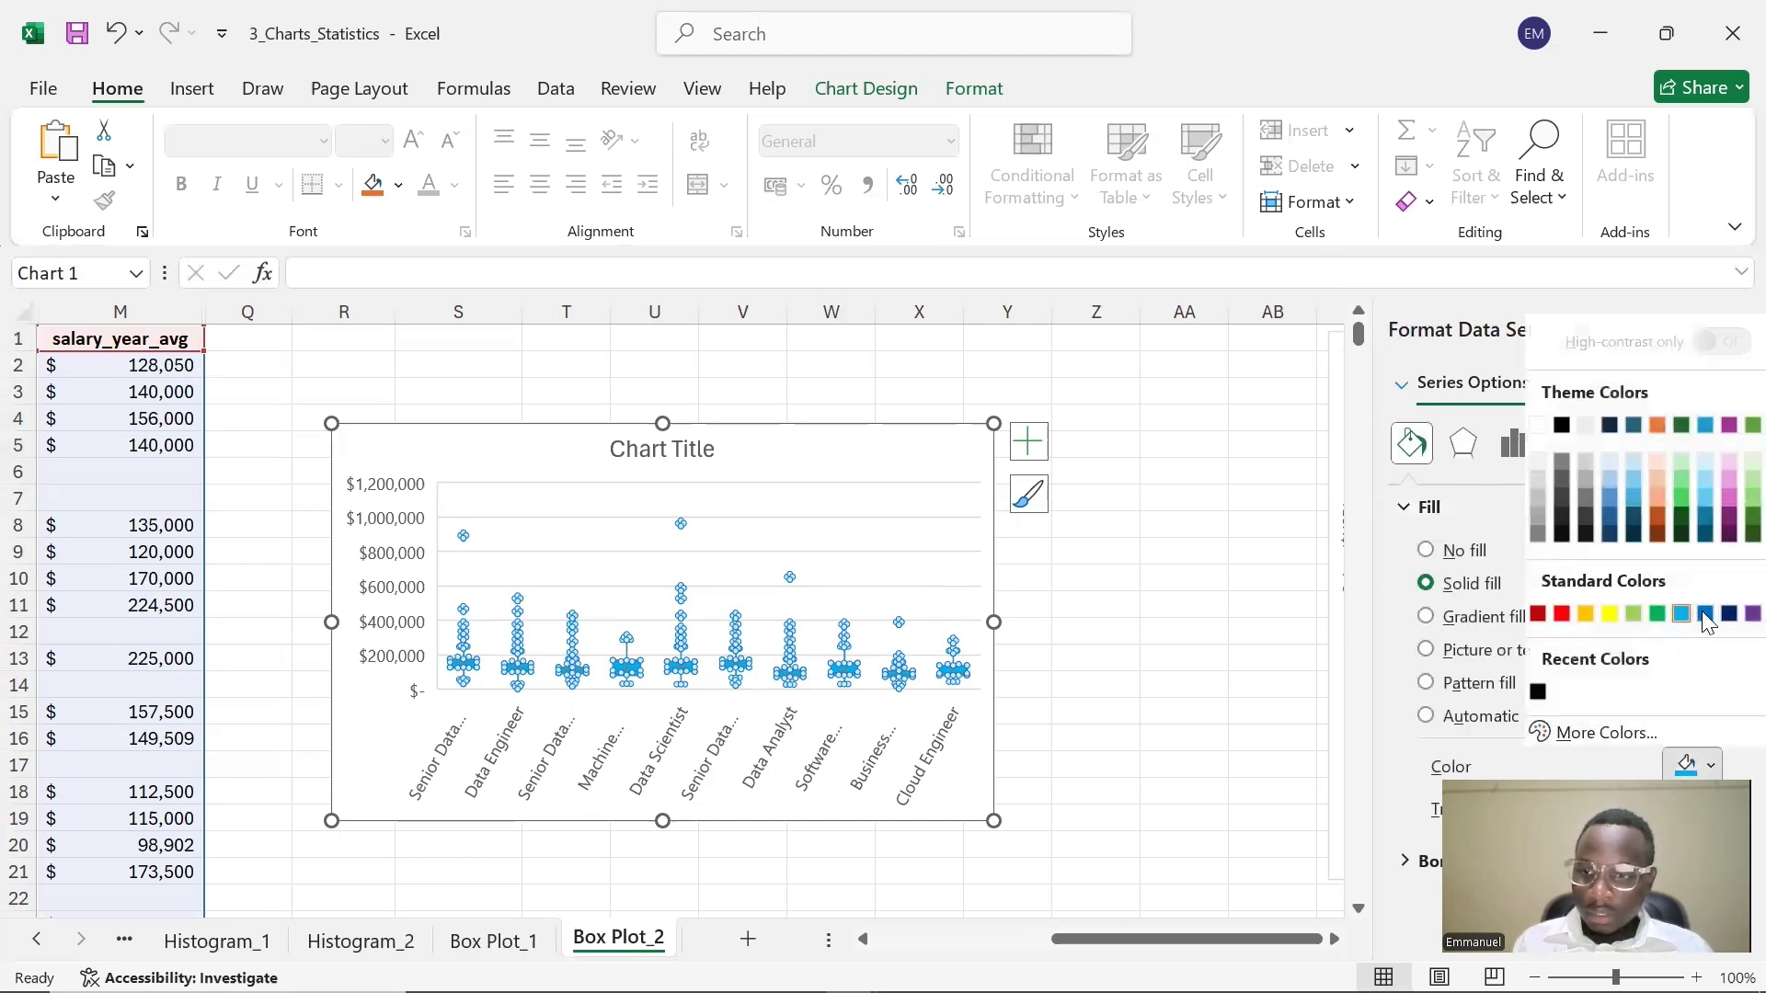
left_click(1609, 487)
left_click(1283, 606)
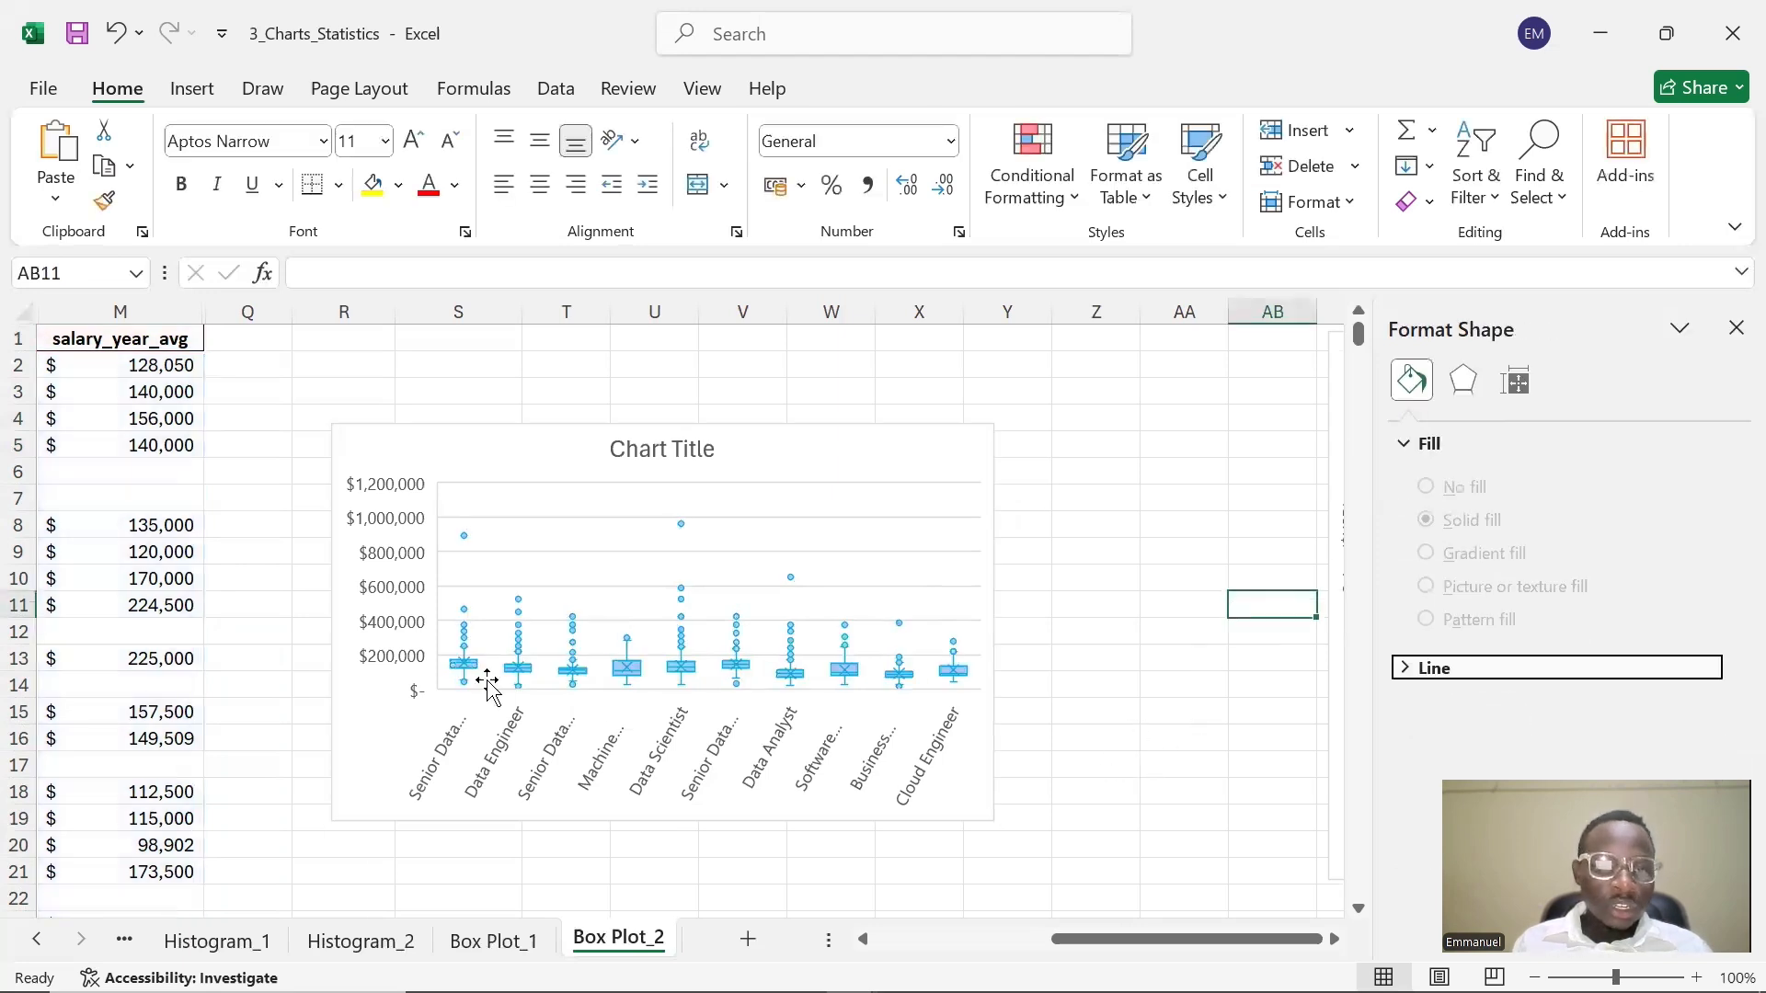
- Enlarge the box plot chart so that it extends to about column AB and row 25
left_click(952, 770)
left_click_drag(991, 818, 1306, 878)
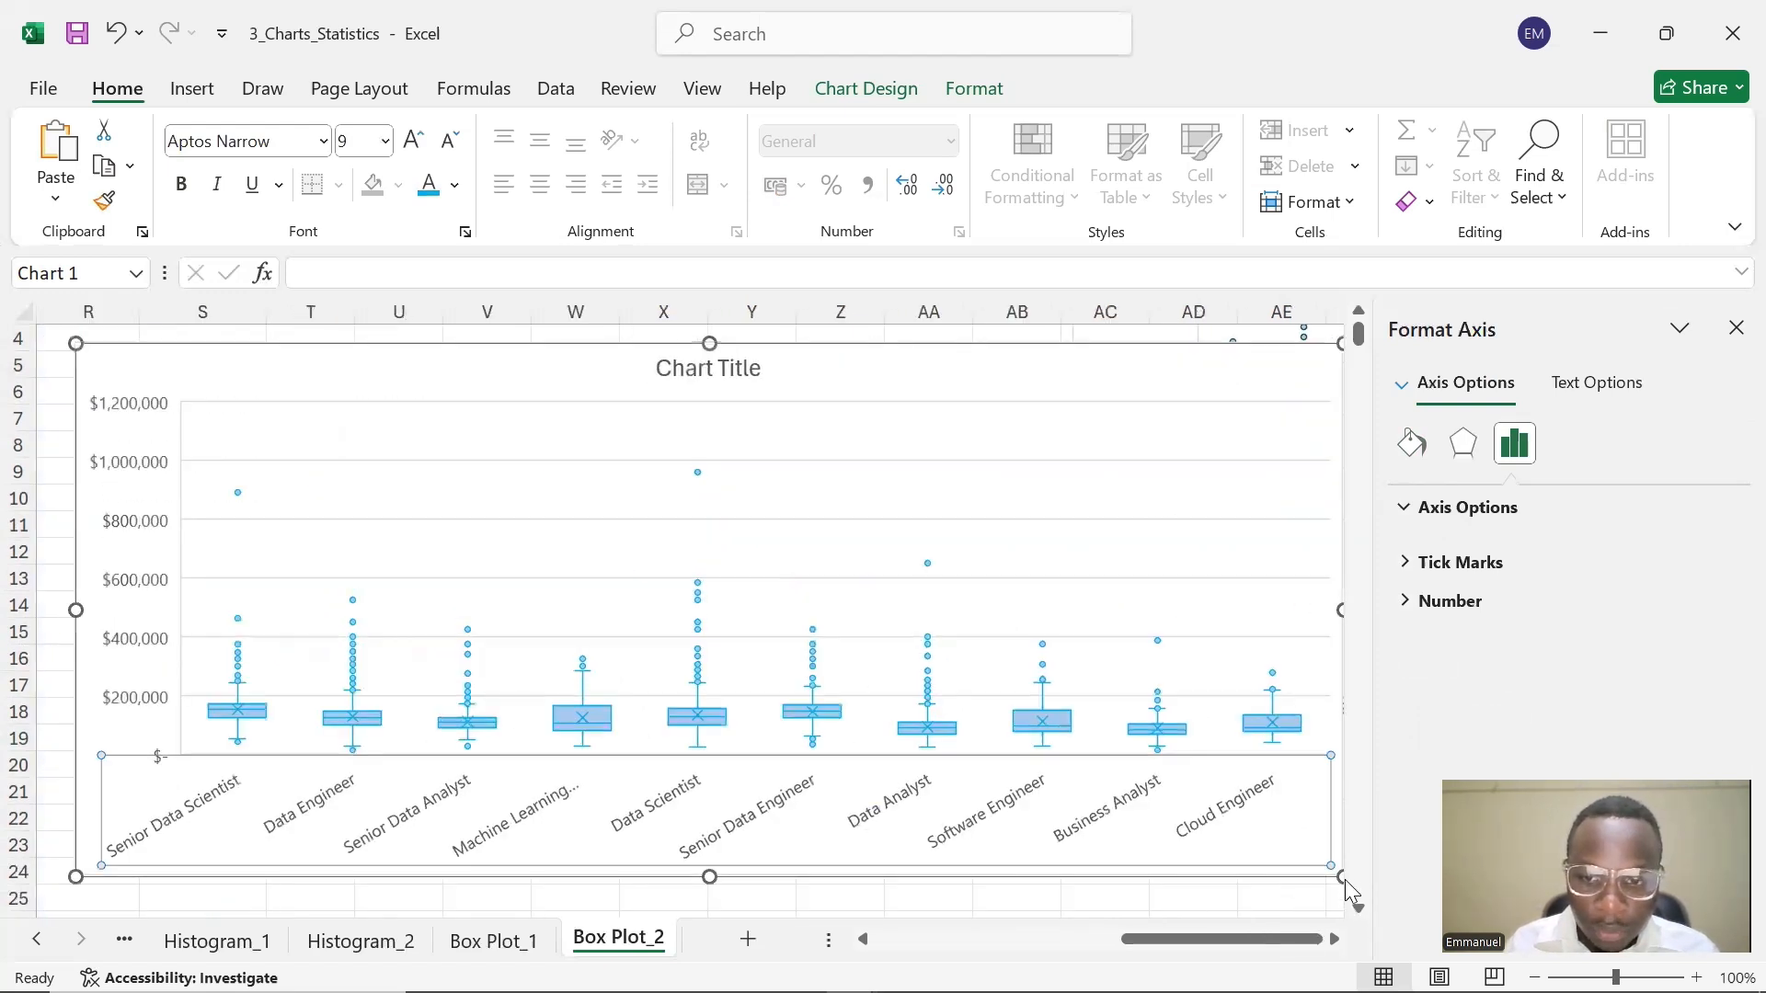
left_click_drag(1313, 864, 1120, 906)
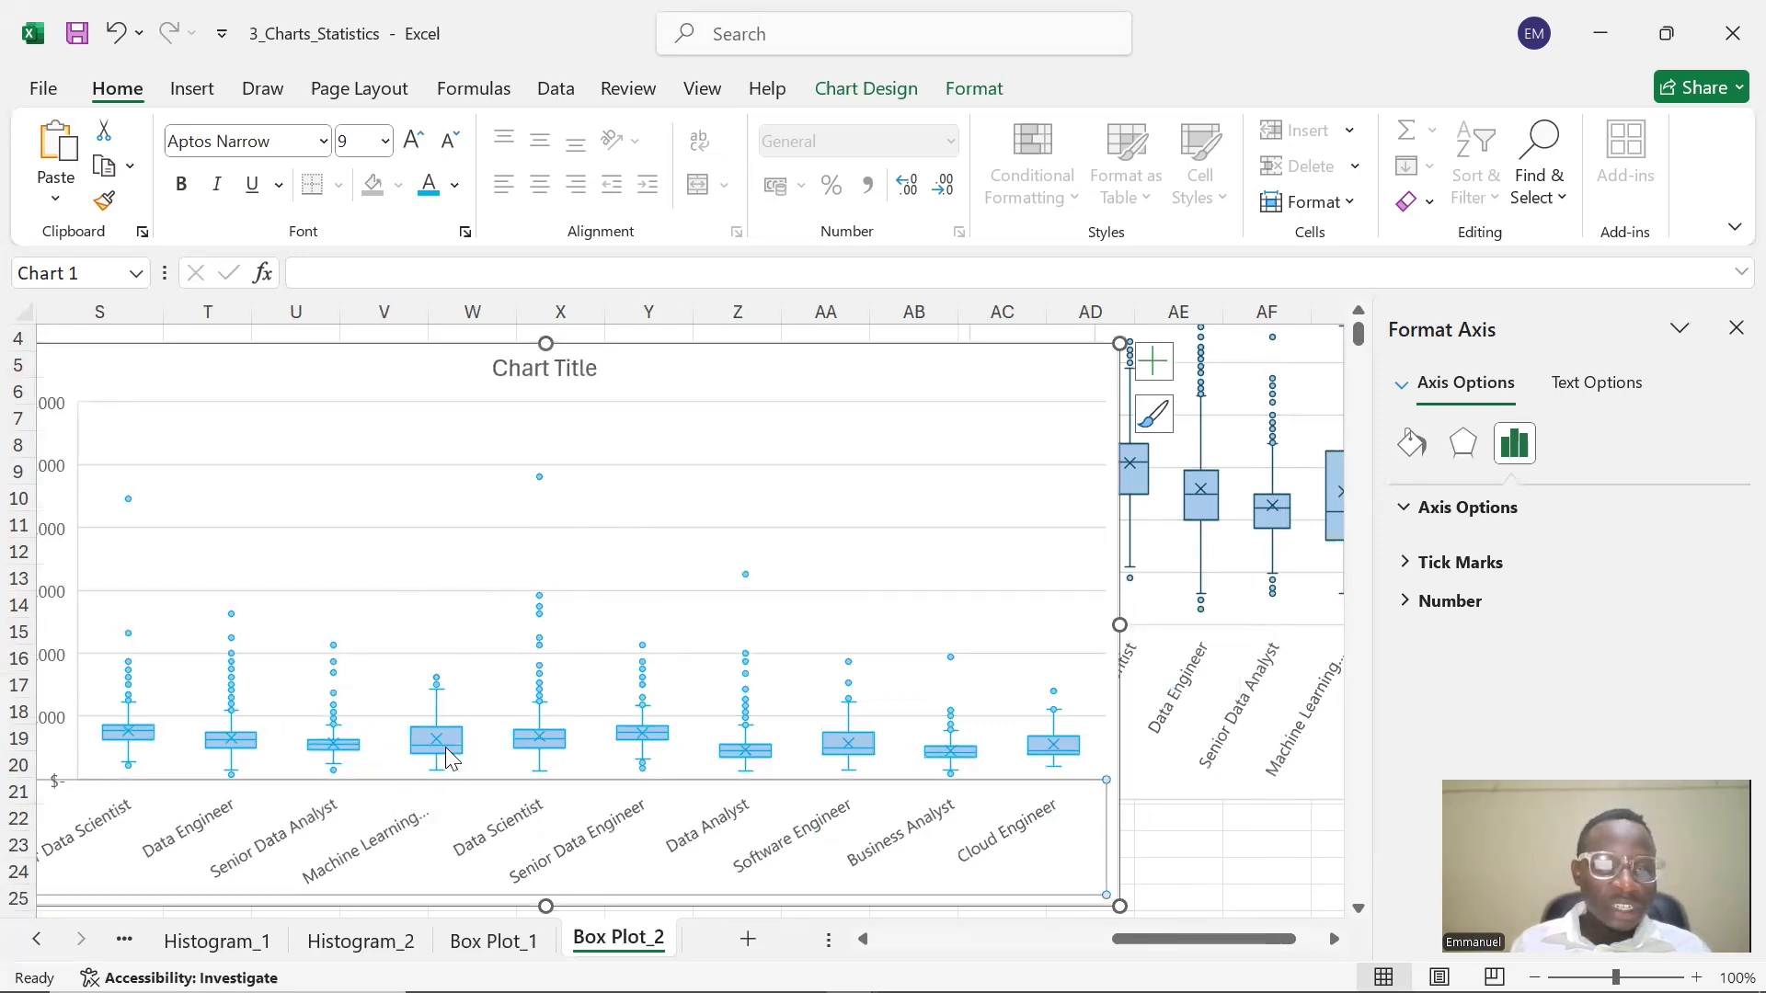
mouse_move(1120, 906)
left_mouse_down()
mouse_move(1083, 883)
mouse_move(975, 897)
left_mouse_up()
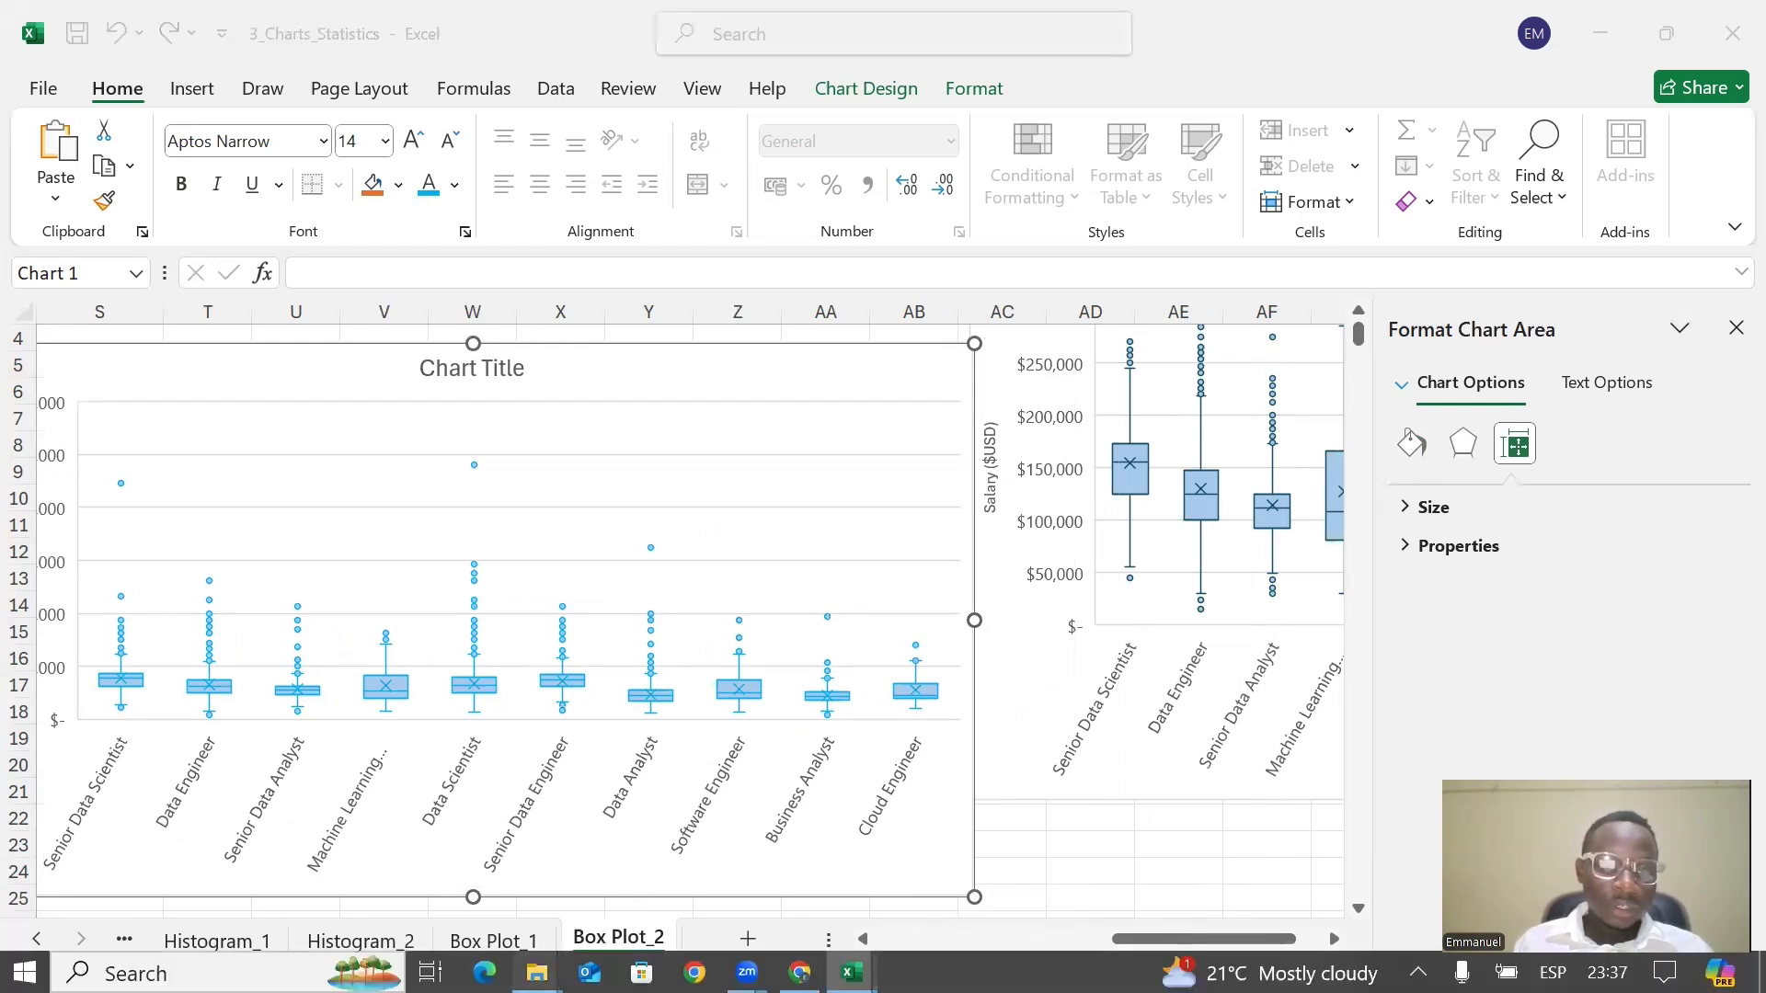
- Open the 4_Sparklines workbook from the 3_Charts_Graphs folder and select cell O4 on the Original sheet
mouse_move(536, 972)
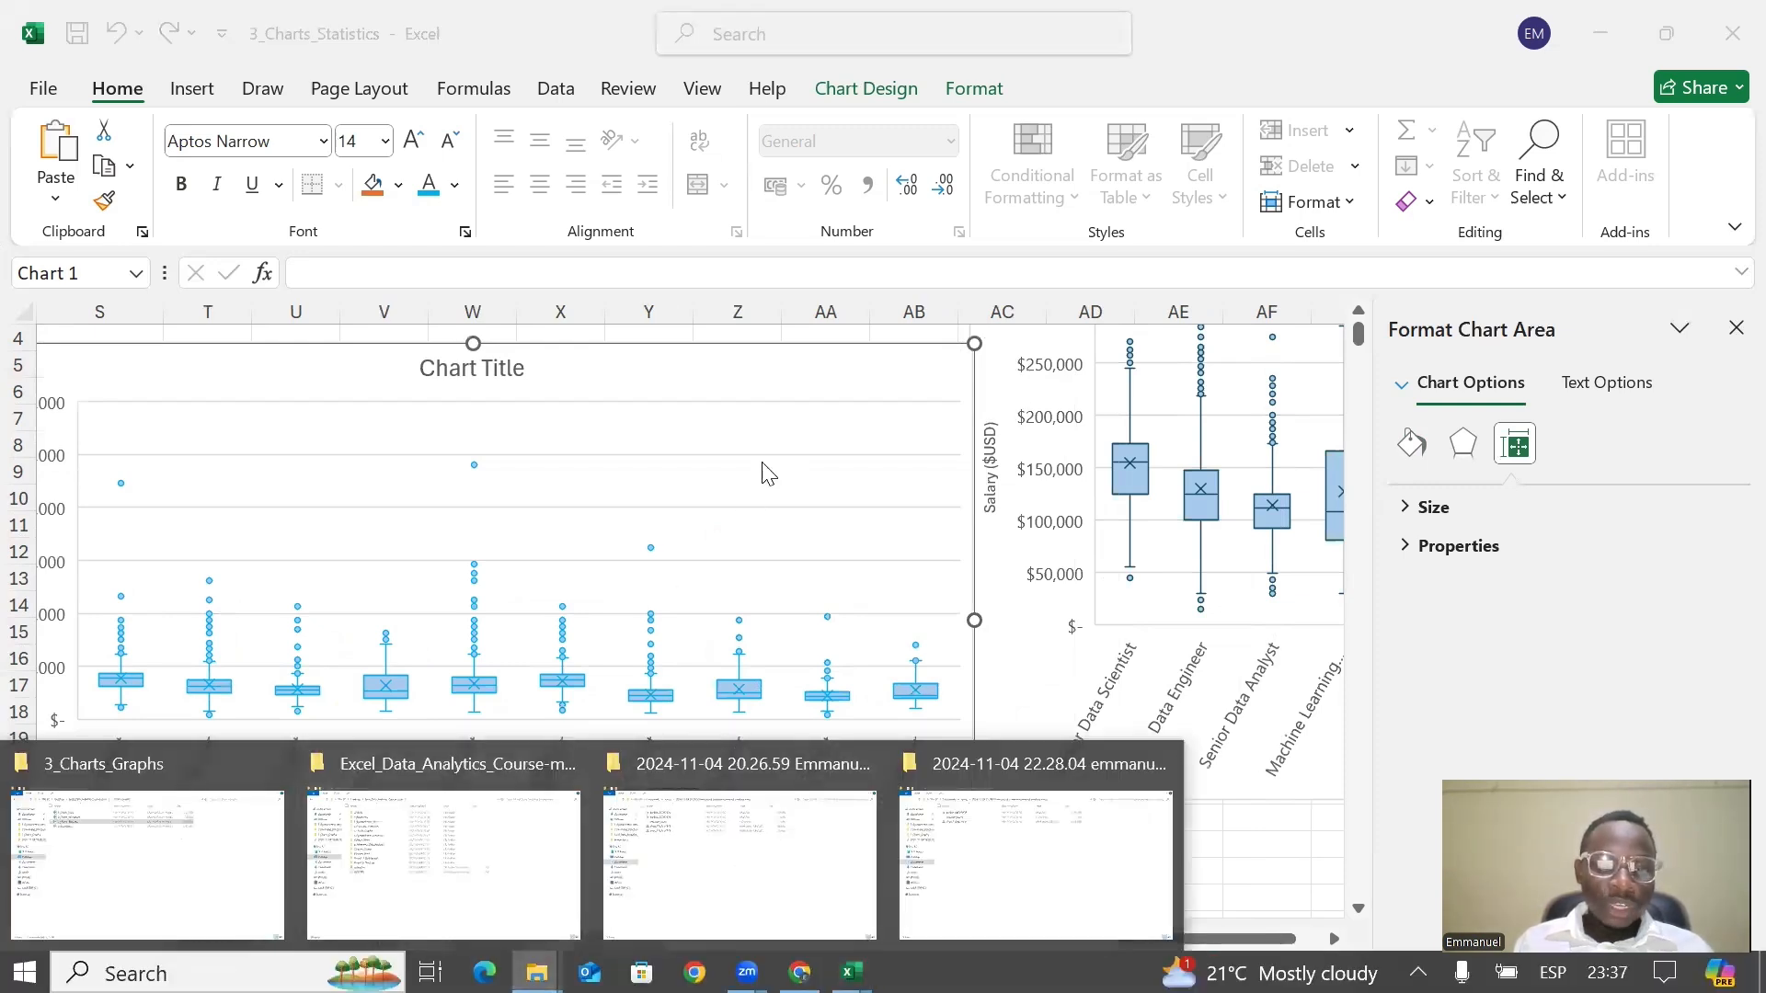
left_click(213, 864)
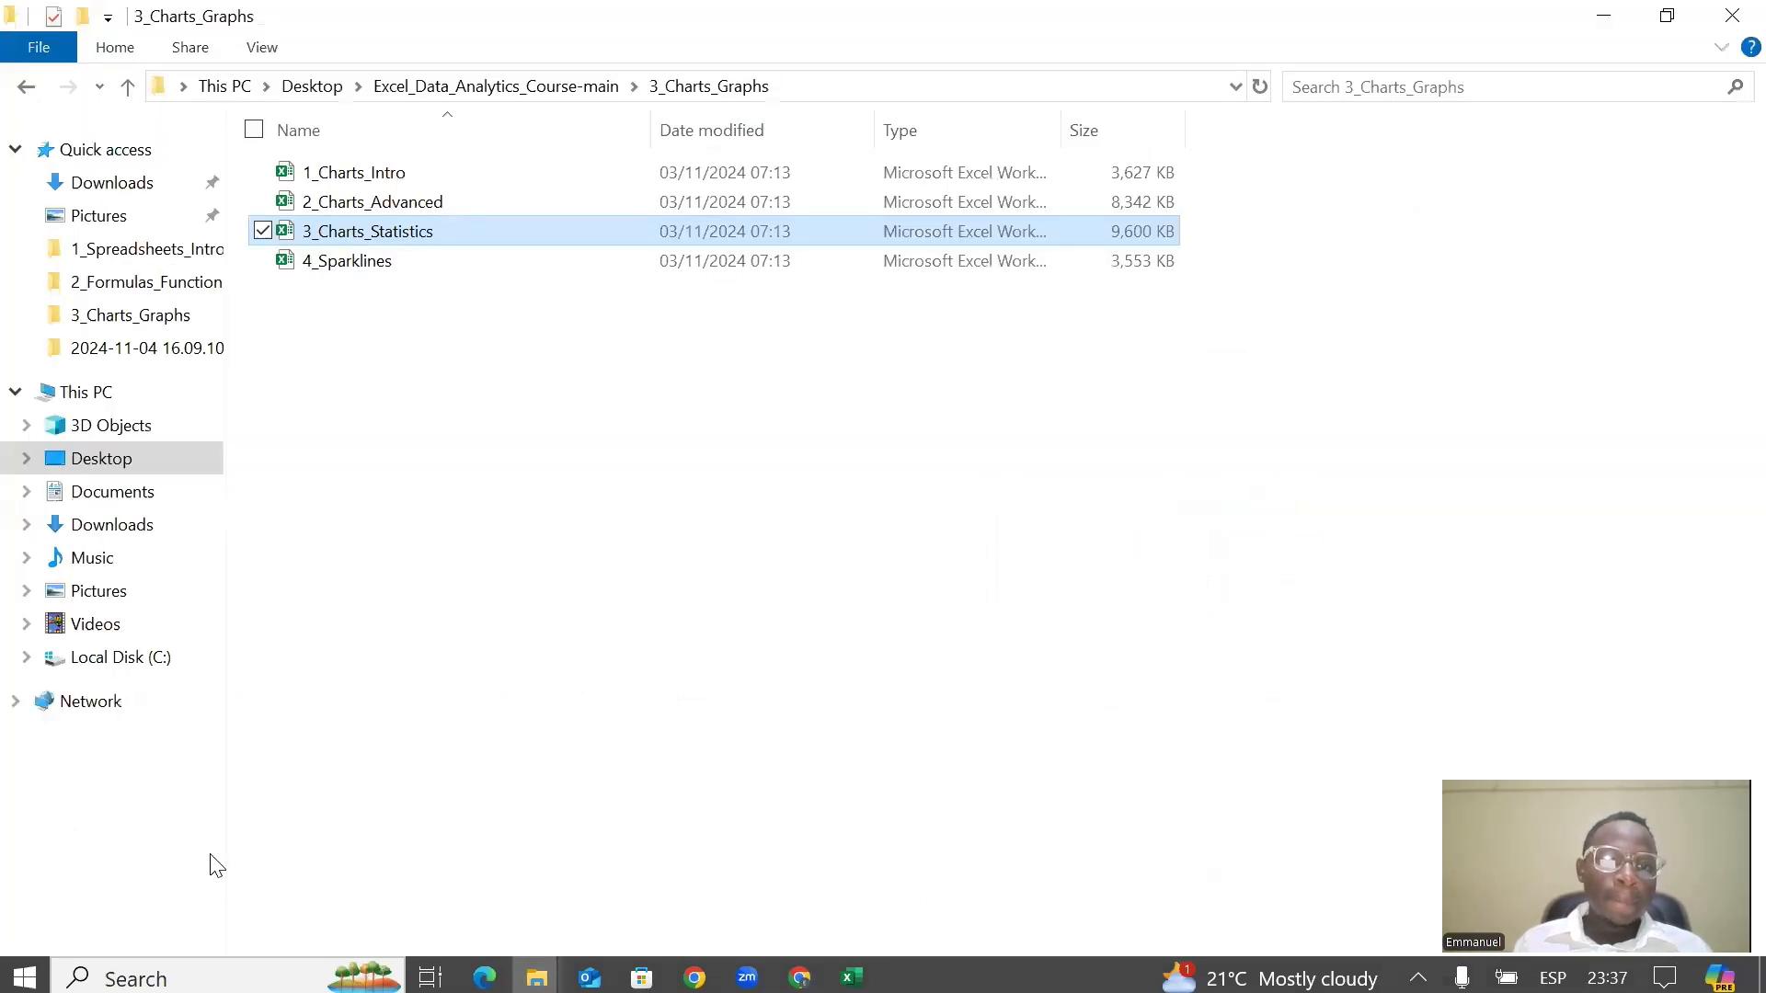
double_click(401, 275)
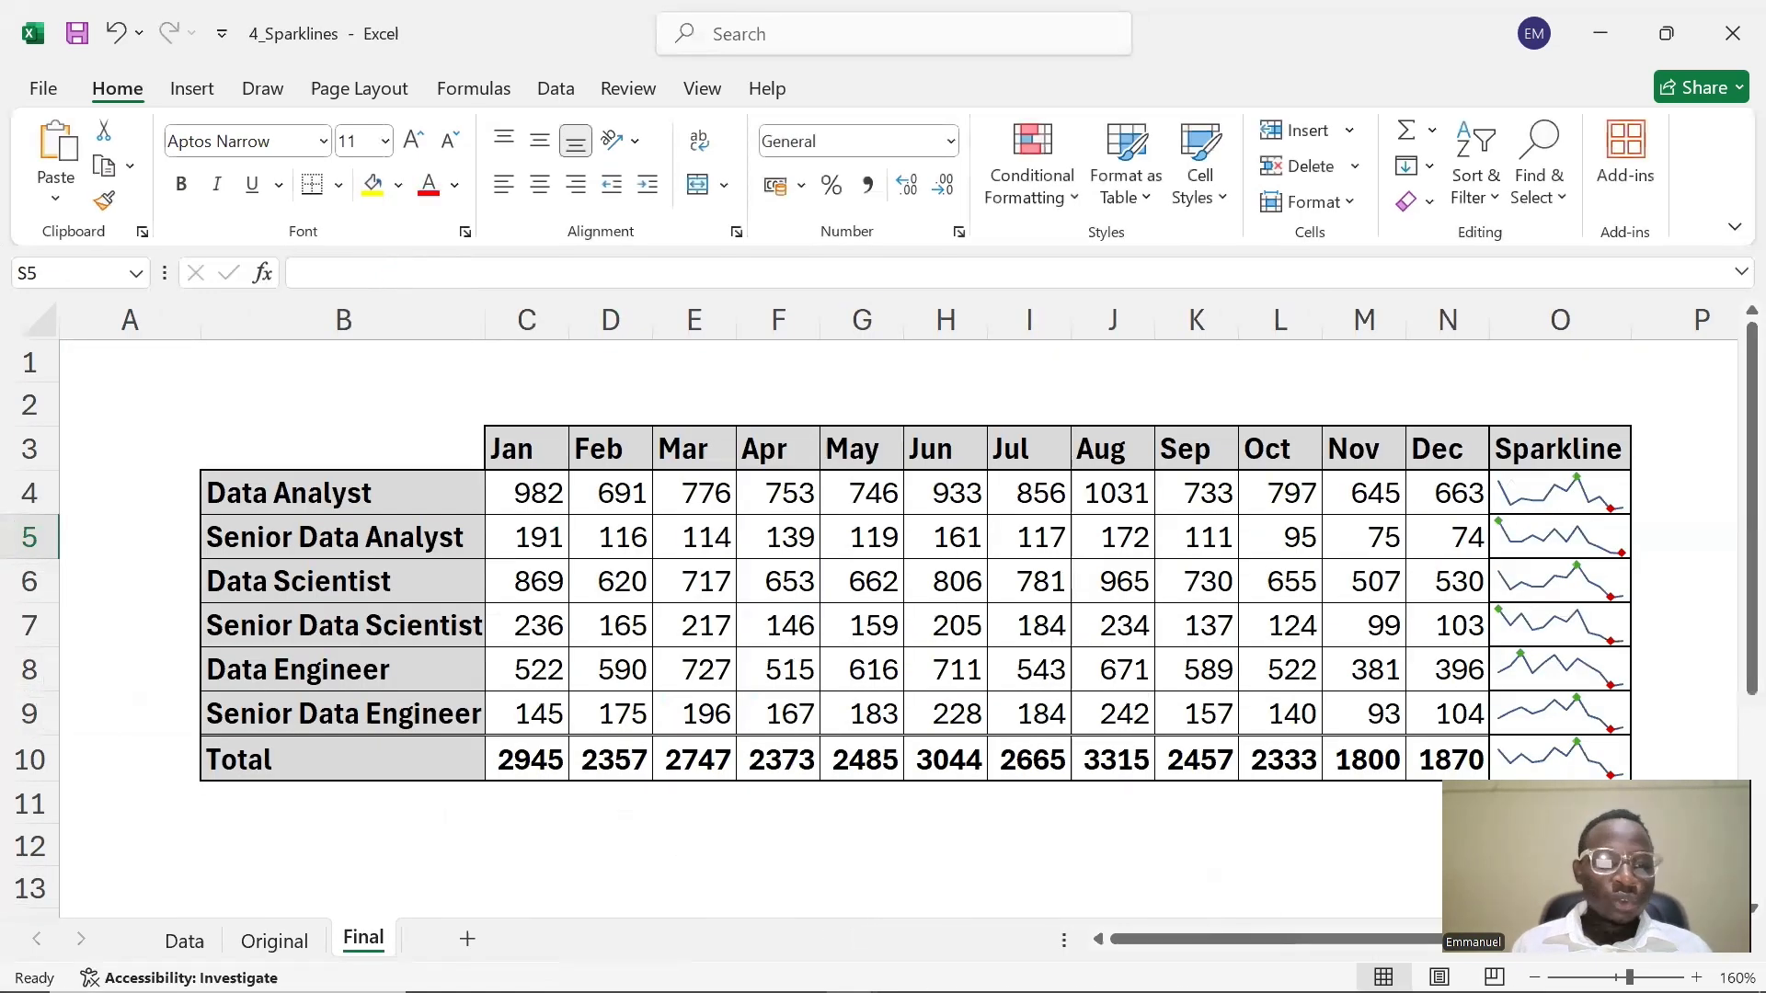
left_click(273, 940)
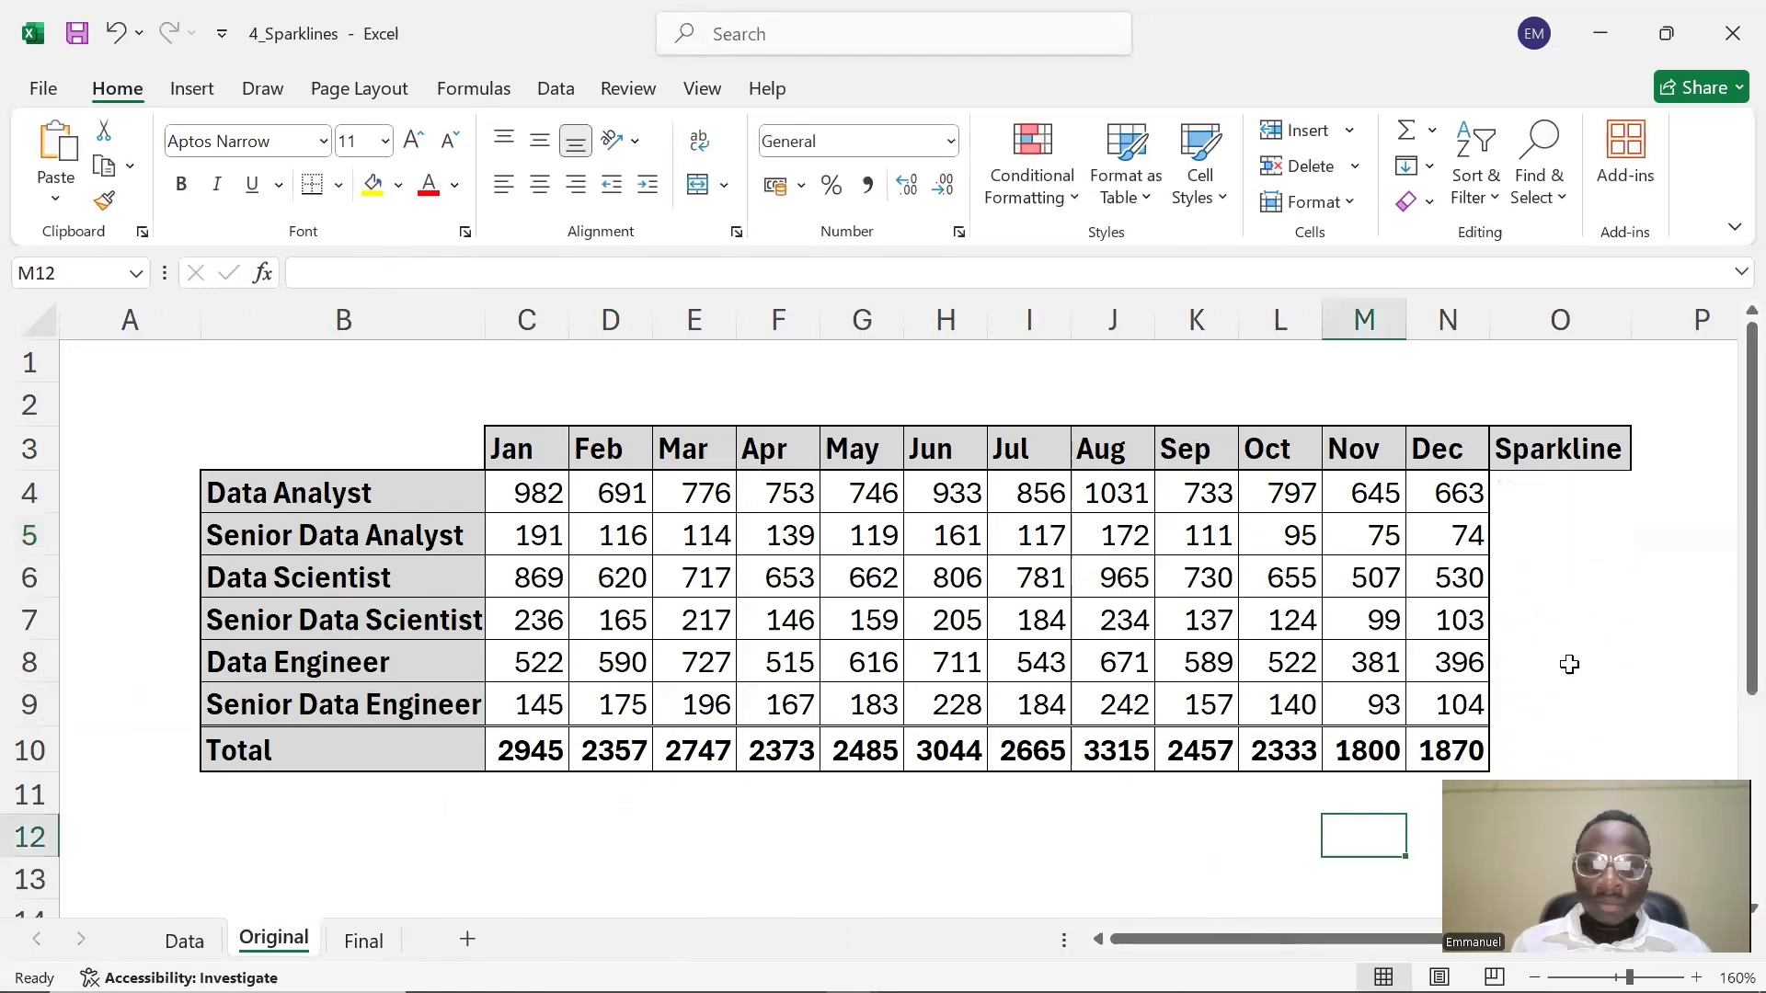
left_click(1600, 519)
left_click(1597, 480)
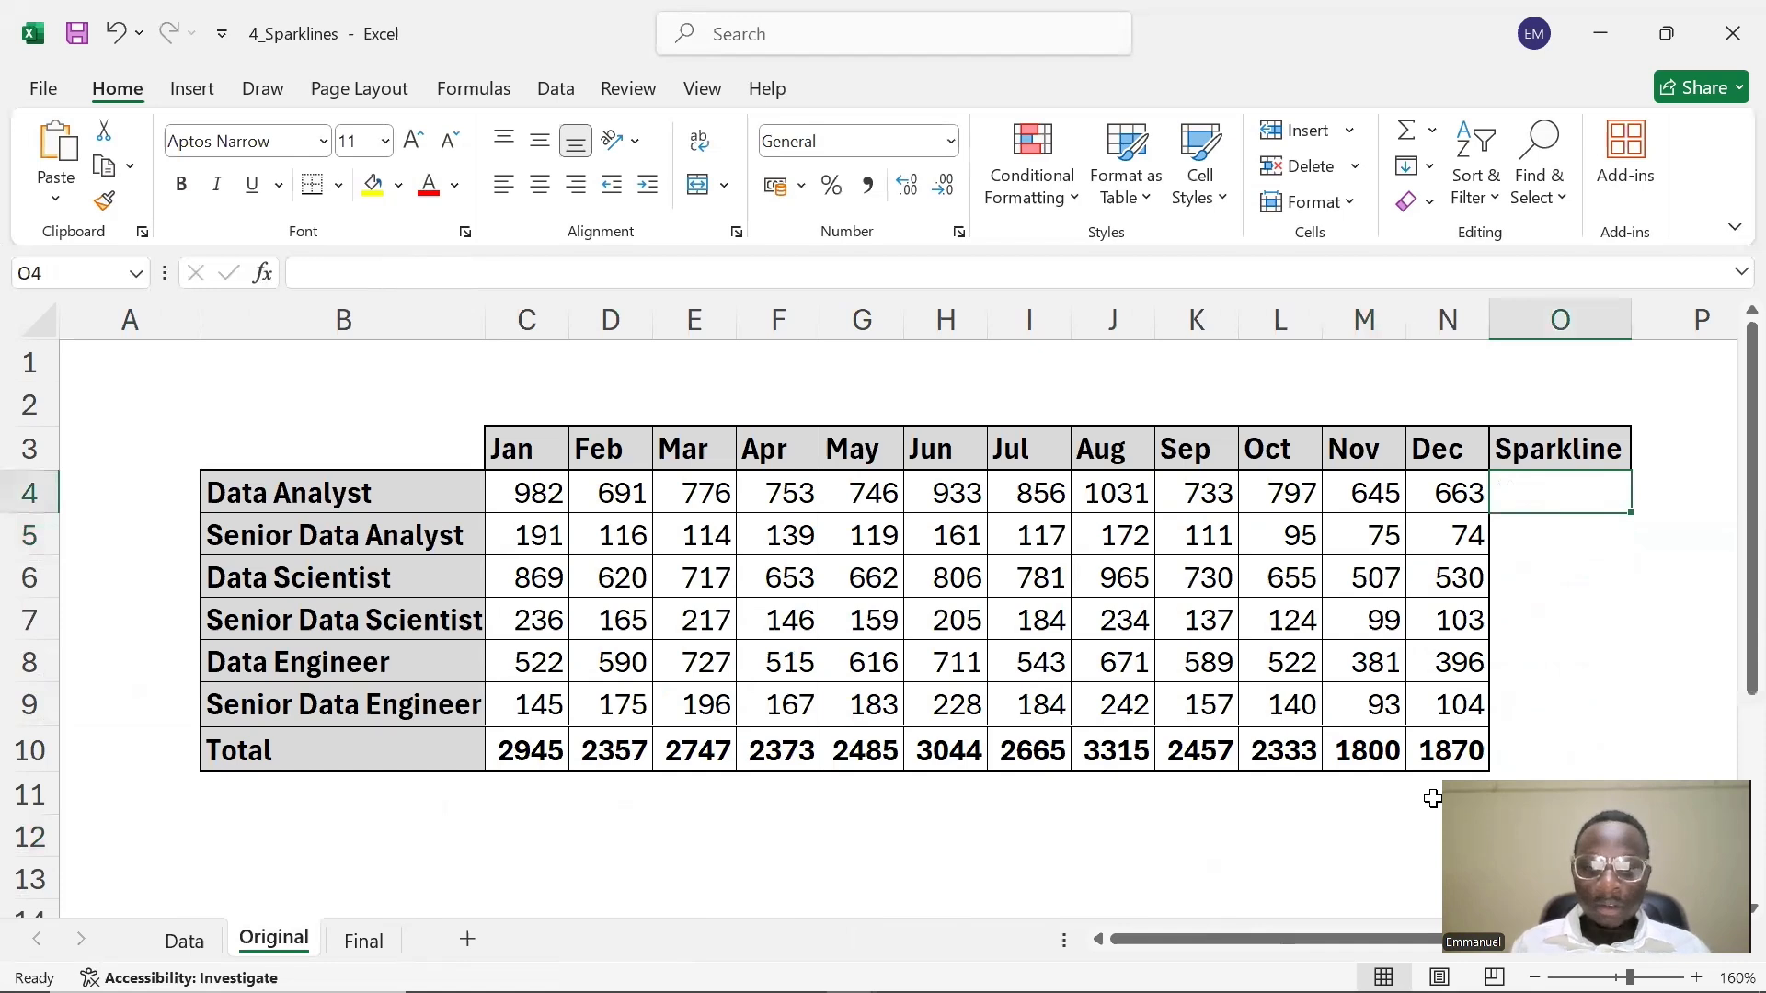
- Insert line sparklines in O4:O10 based on the monthly data in C4:N10
left_click_drag(1311, 939, 1348, 940)
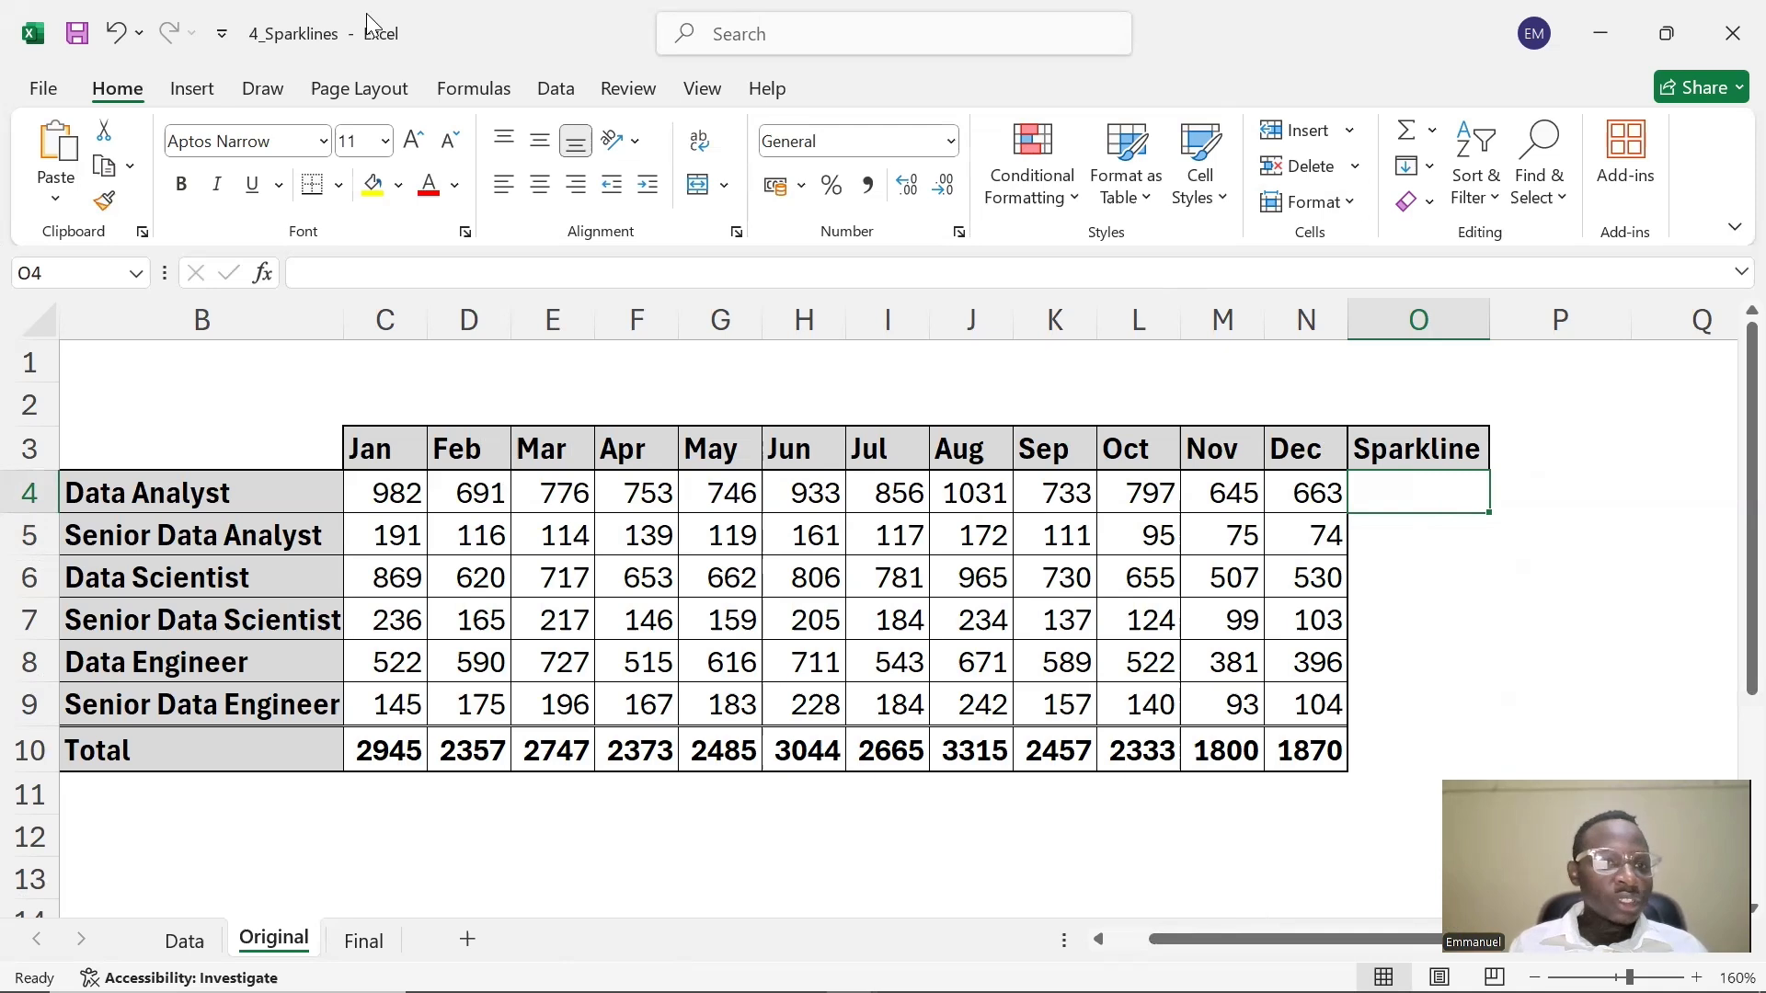
left_click(191, 89)
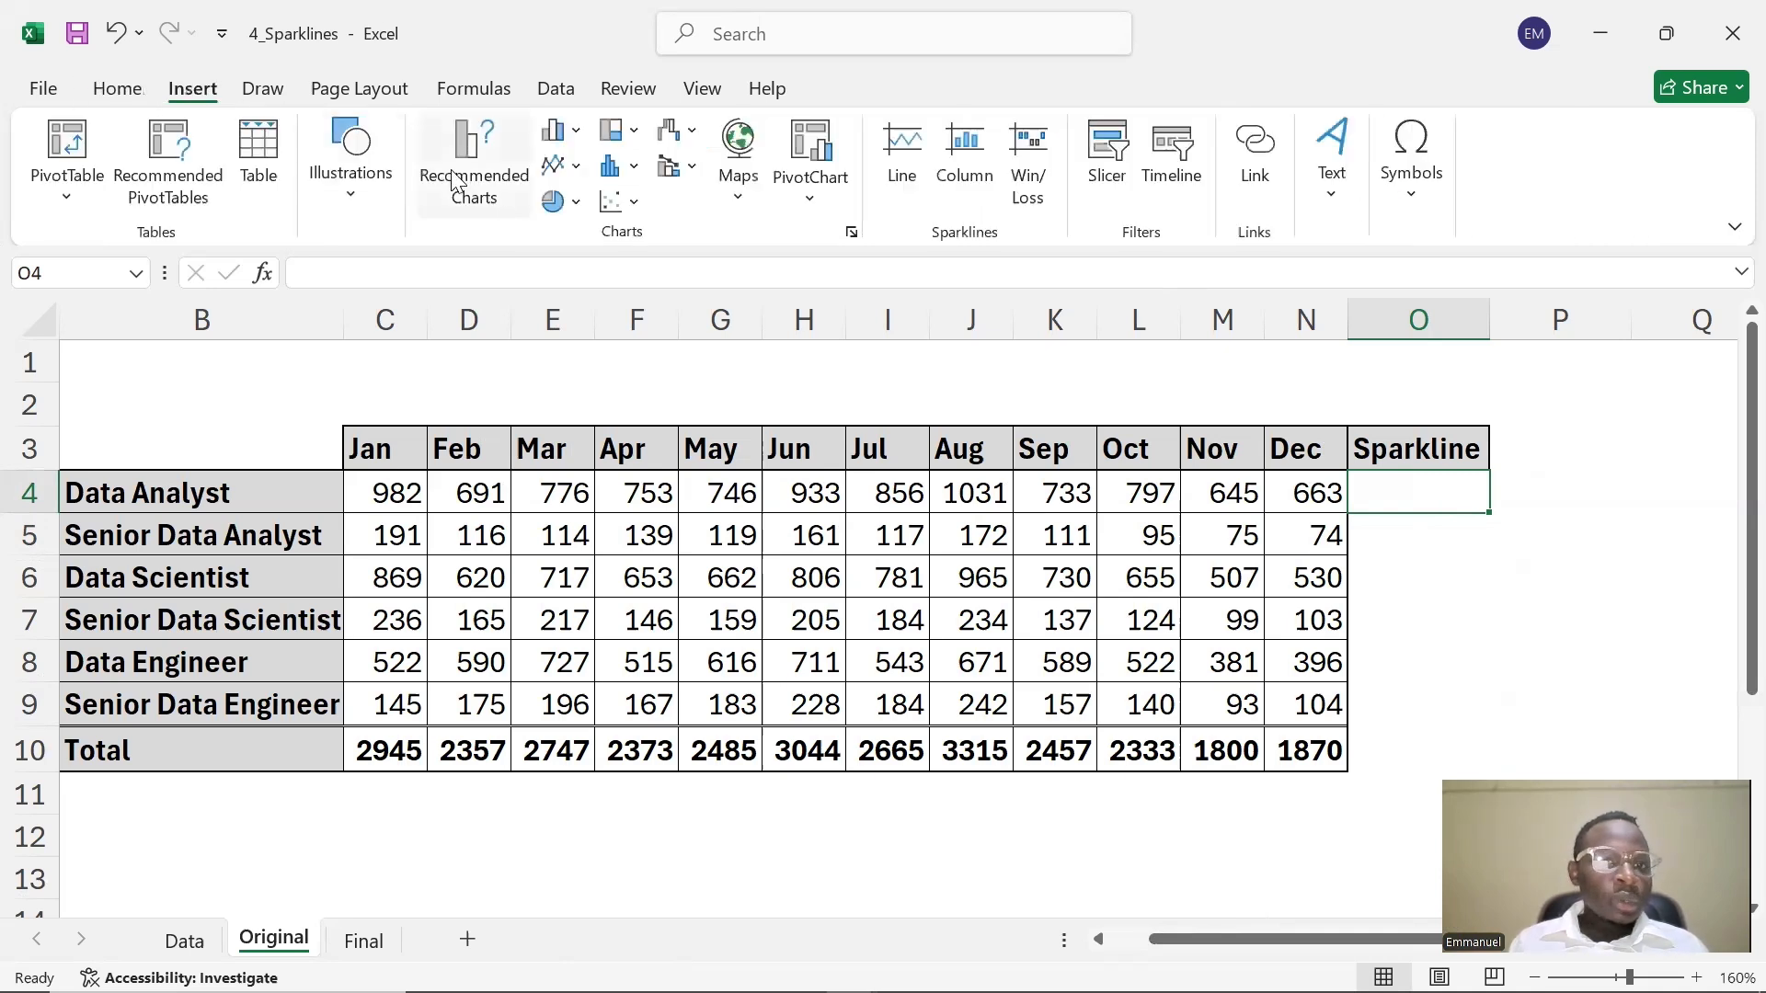
left_click(577, 168)
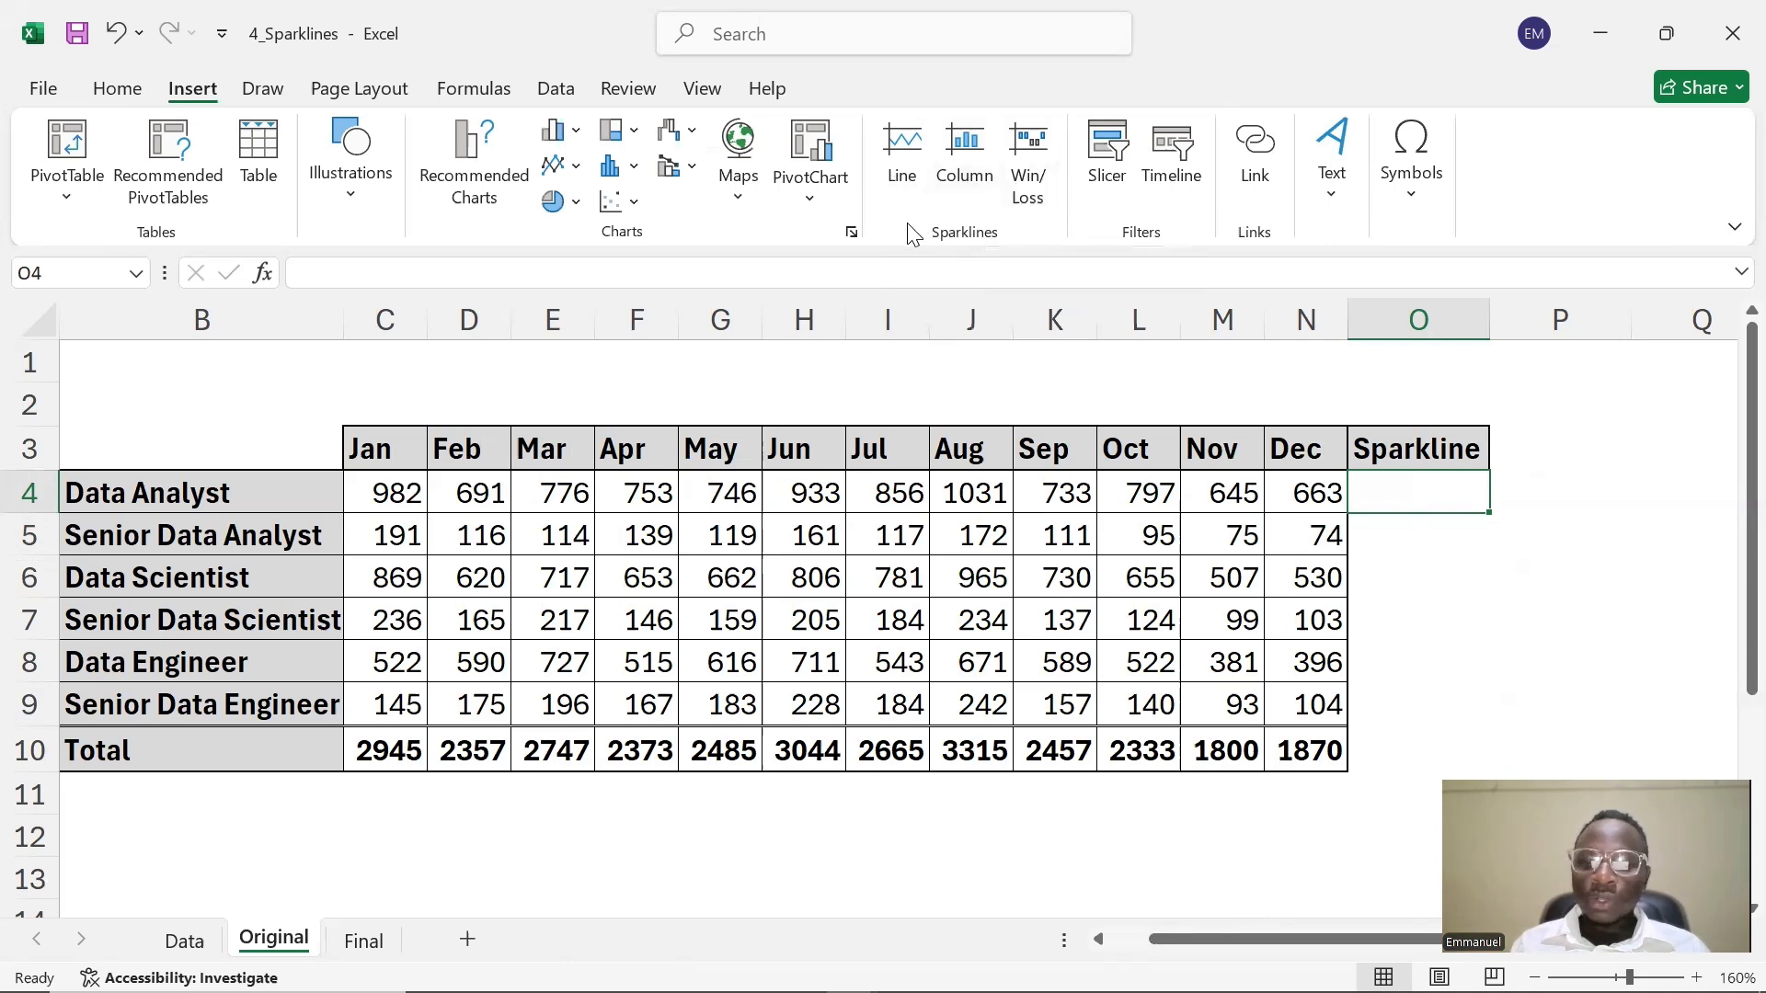
left_click(904, 168)
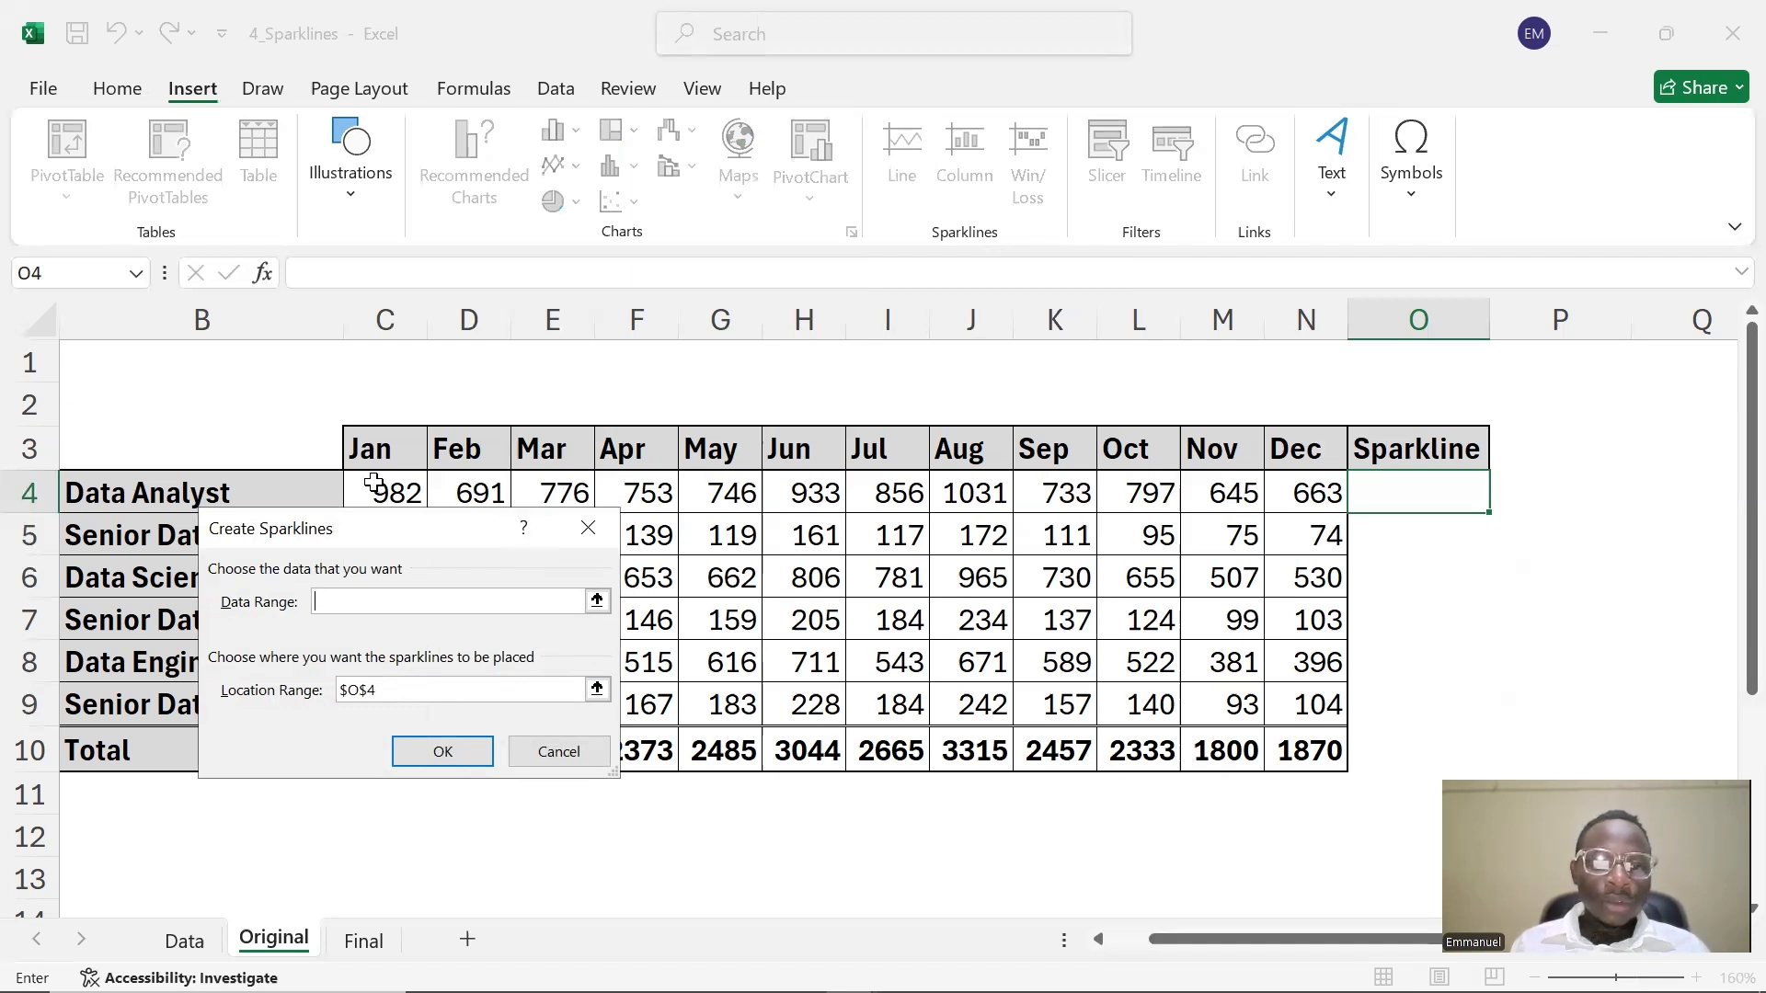
left_click_drag(374, 482, 1306, 754)
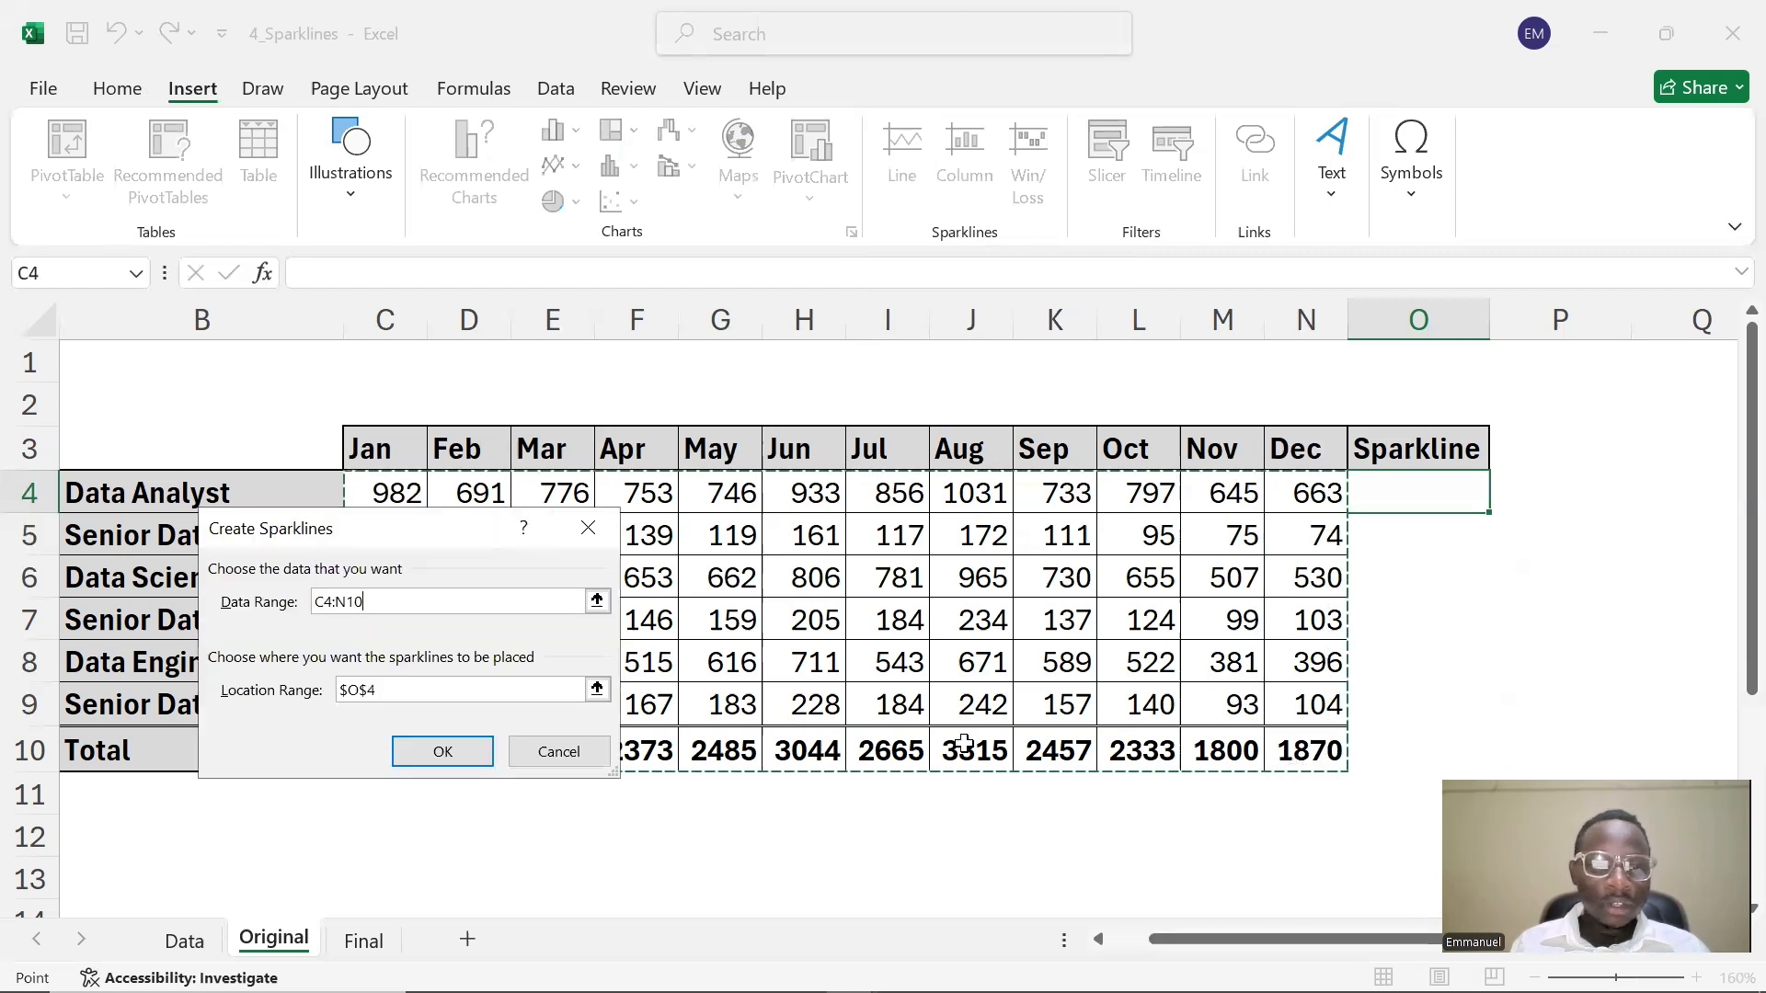
key("Tab")
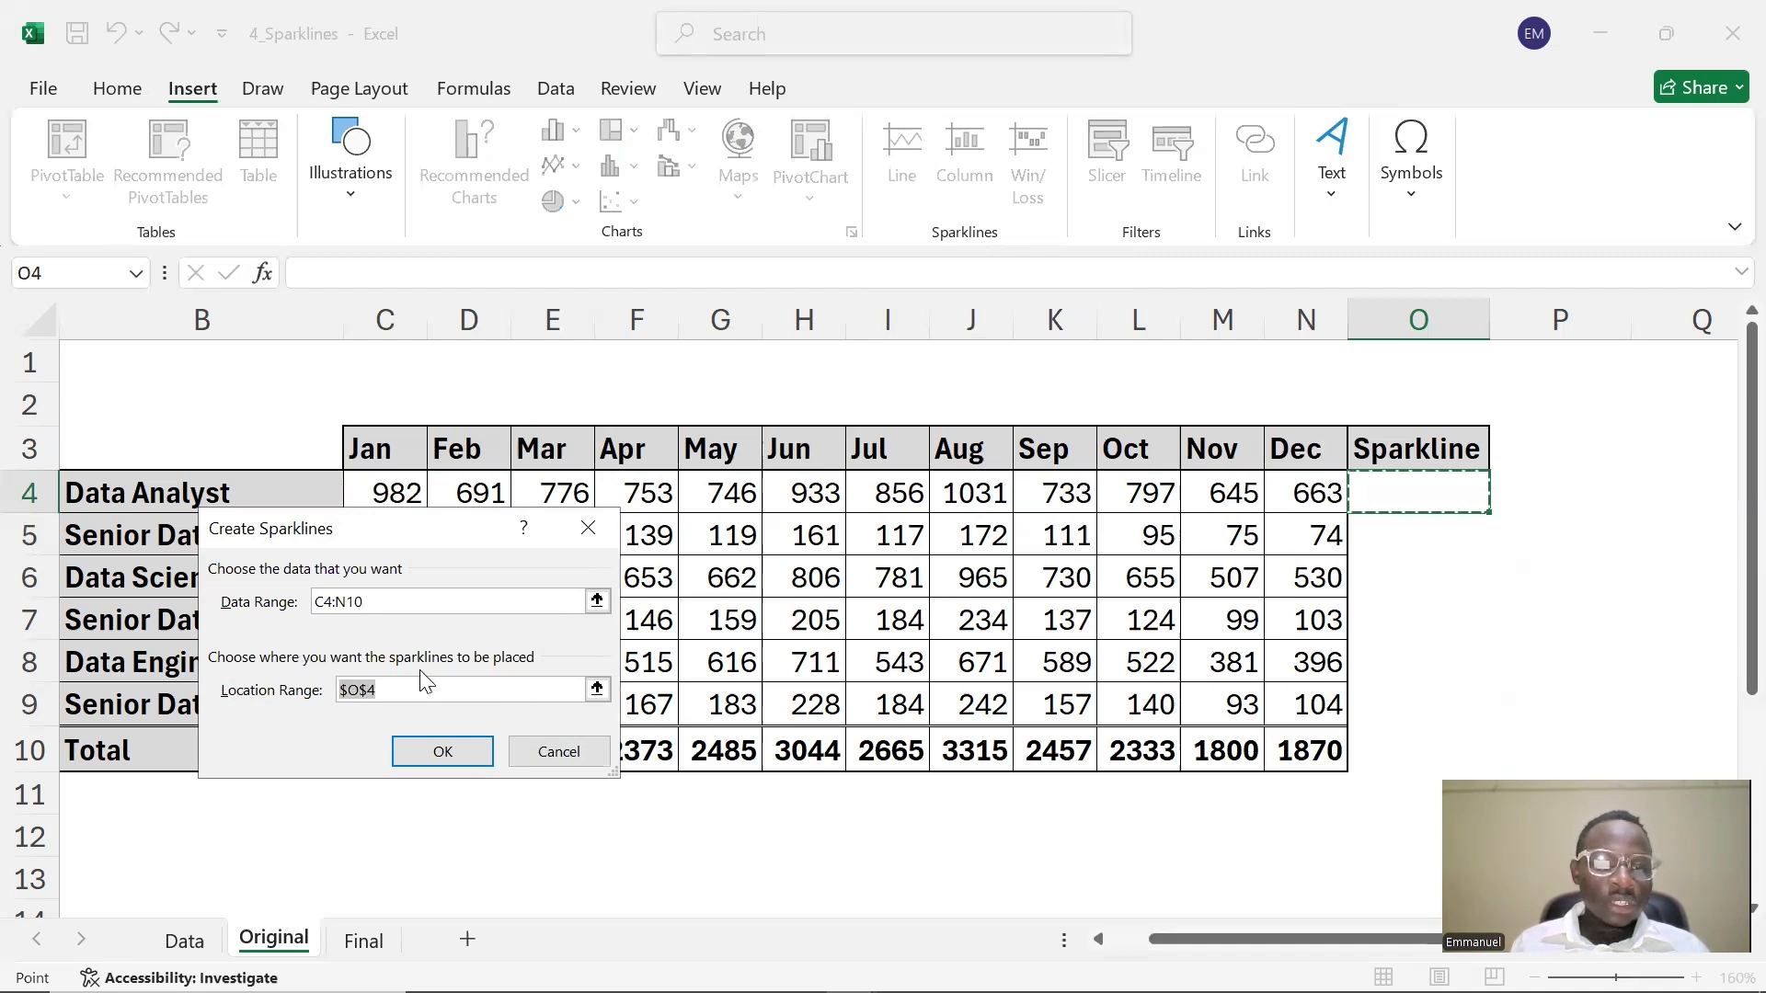
left_click_drag(1440, 495, 1427, 751)
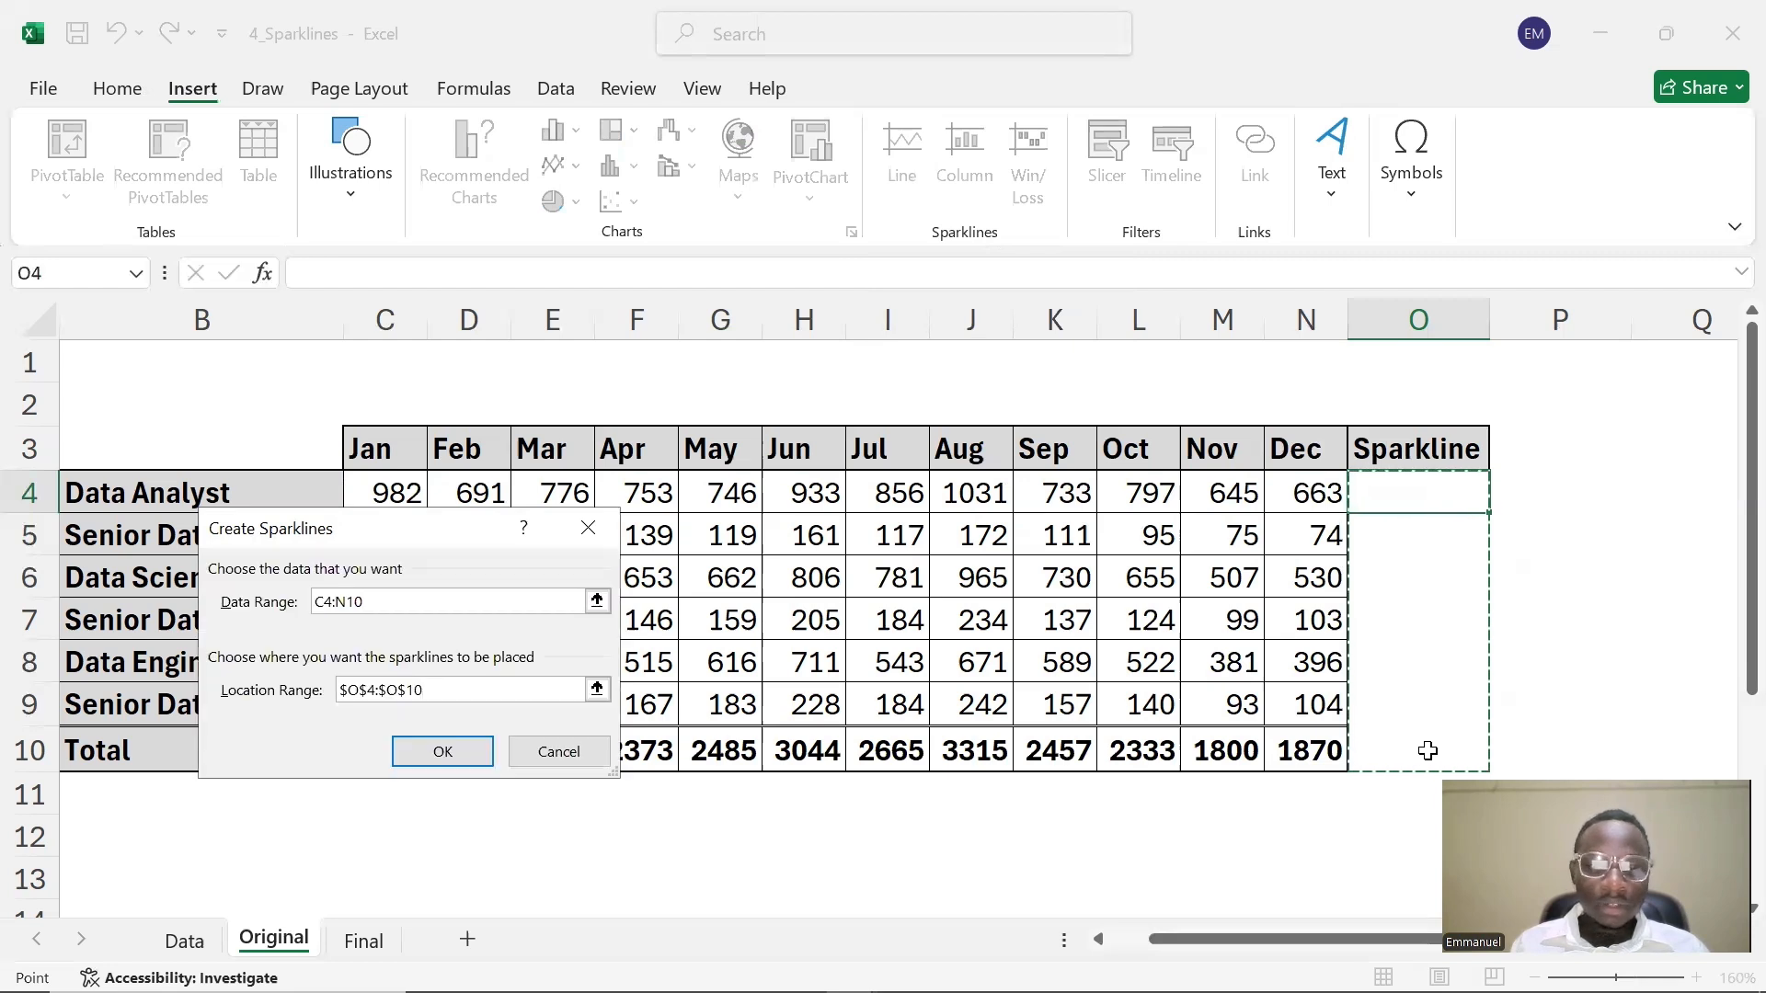
left_click(448, 749)
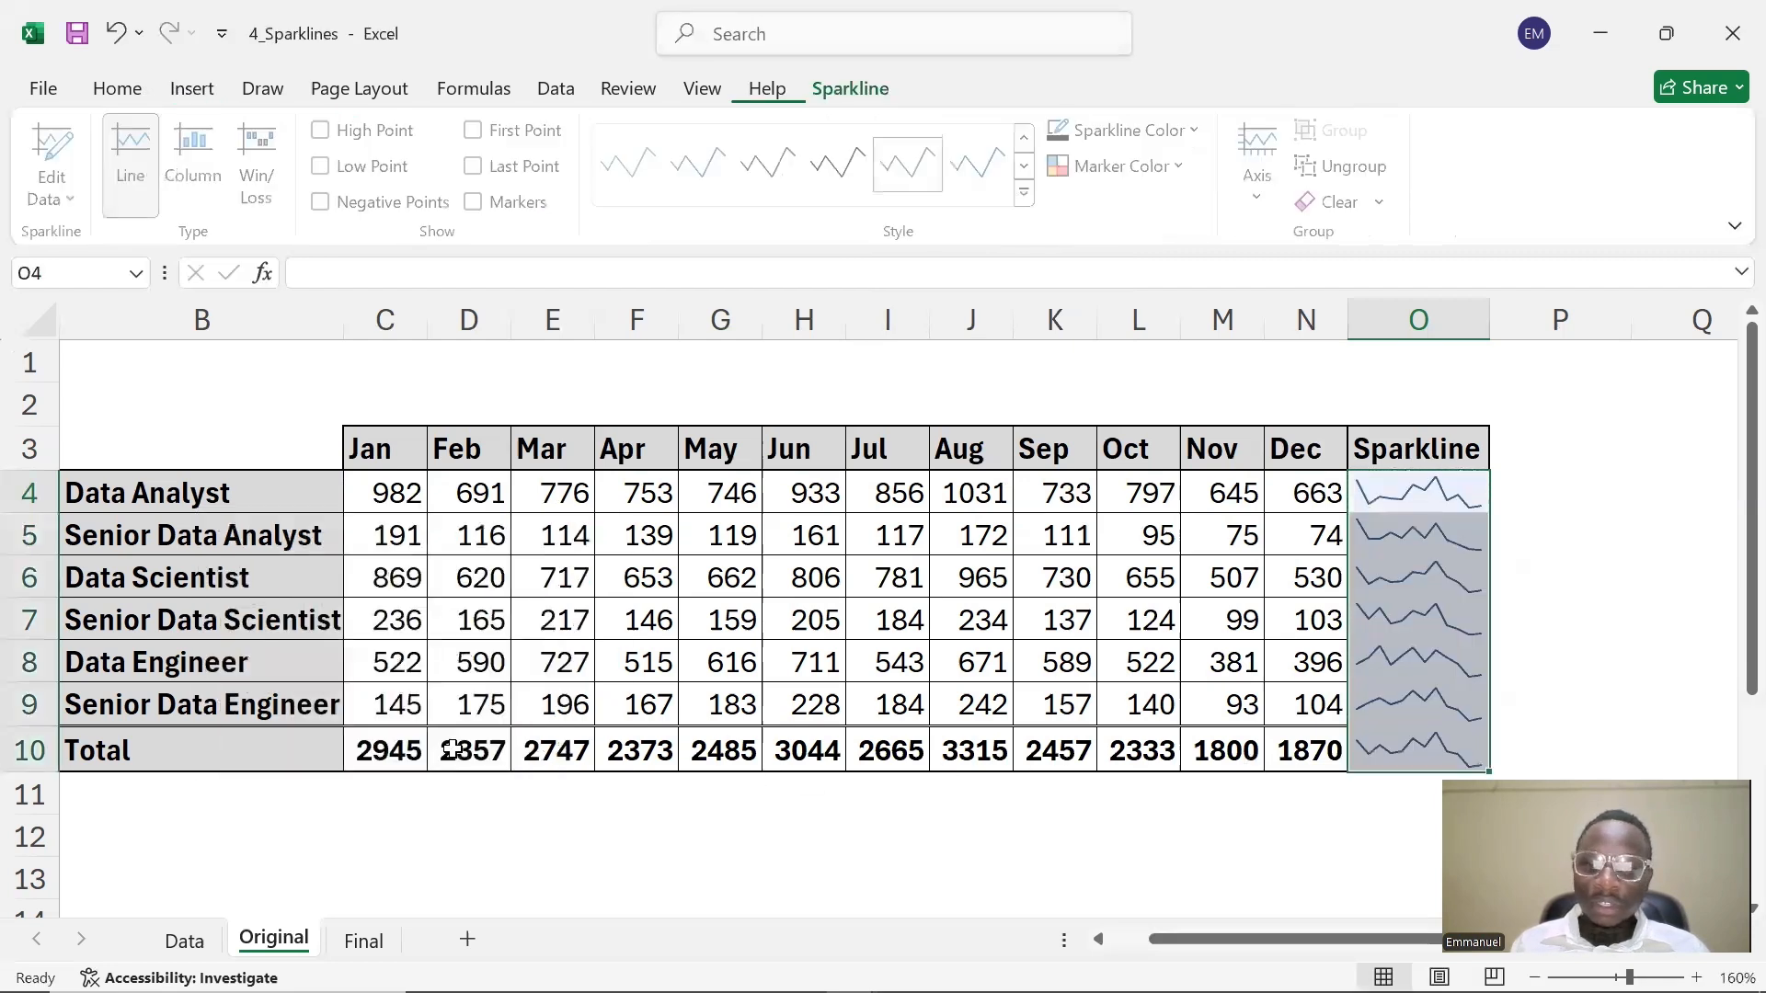
- Examine the line sparklines in the Sparkline column and check whether cell O4 holds any content
left_click(1440, 493)
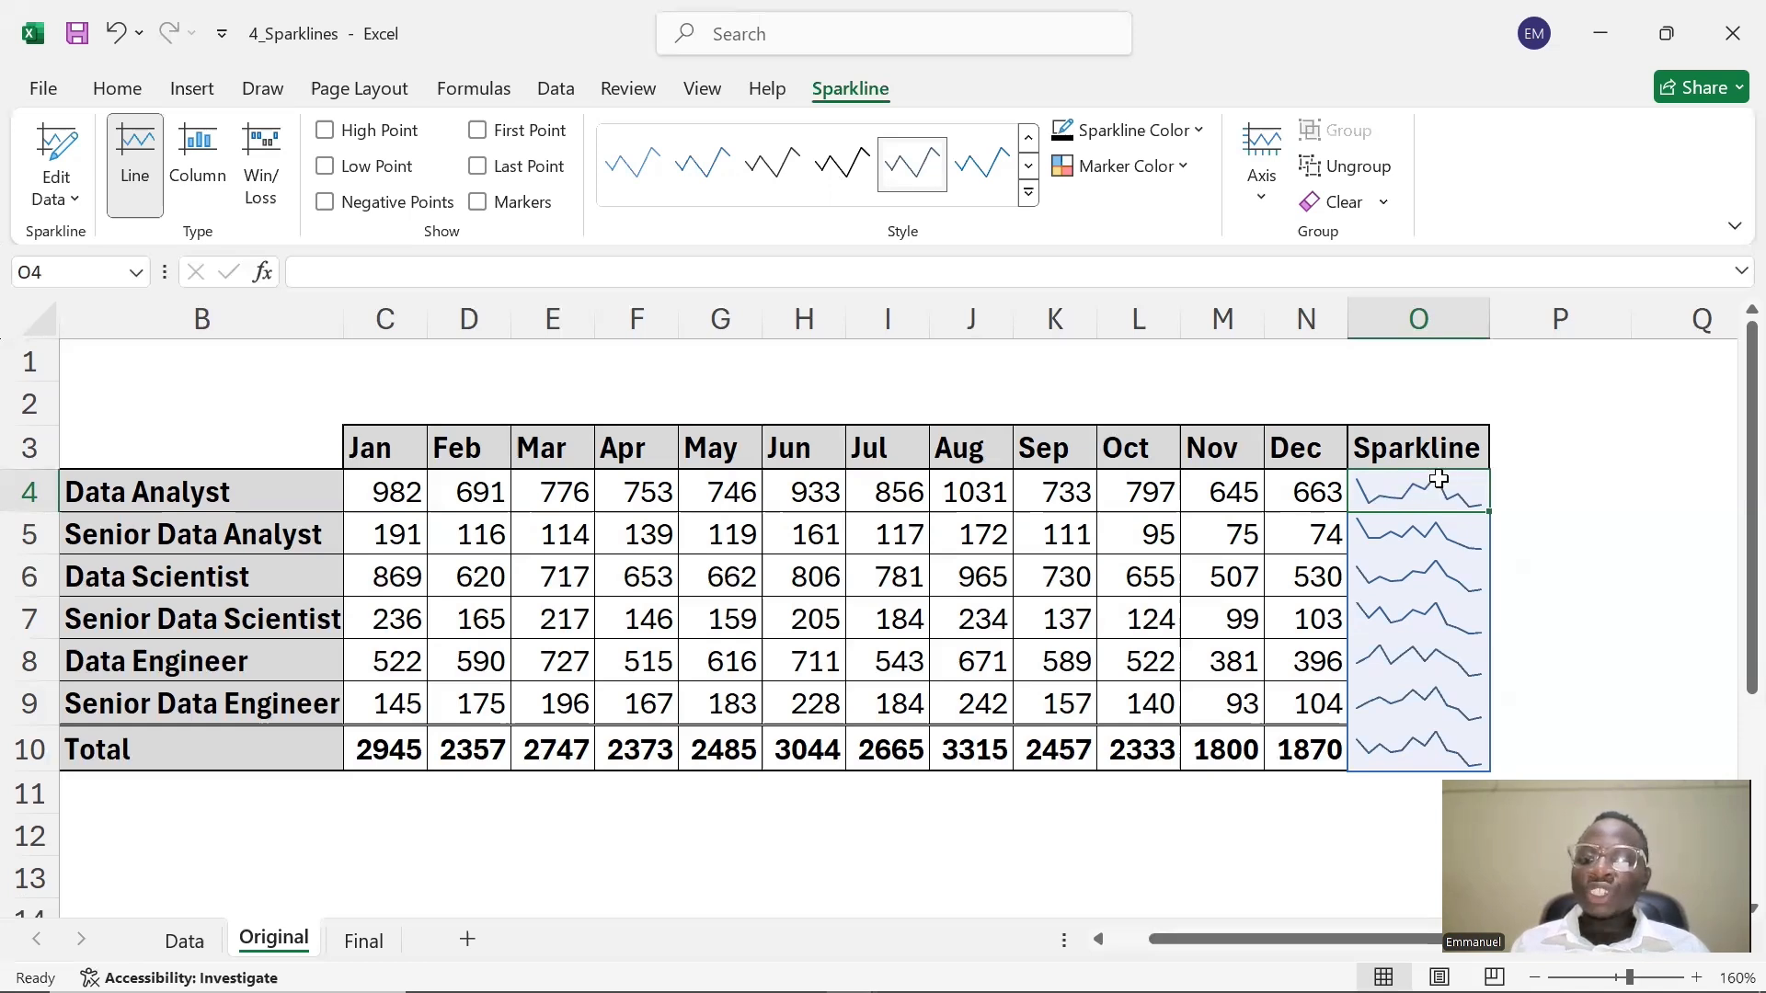
left_click(1563, 598)
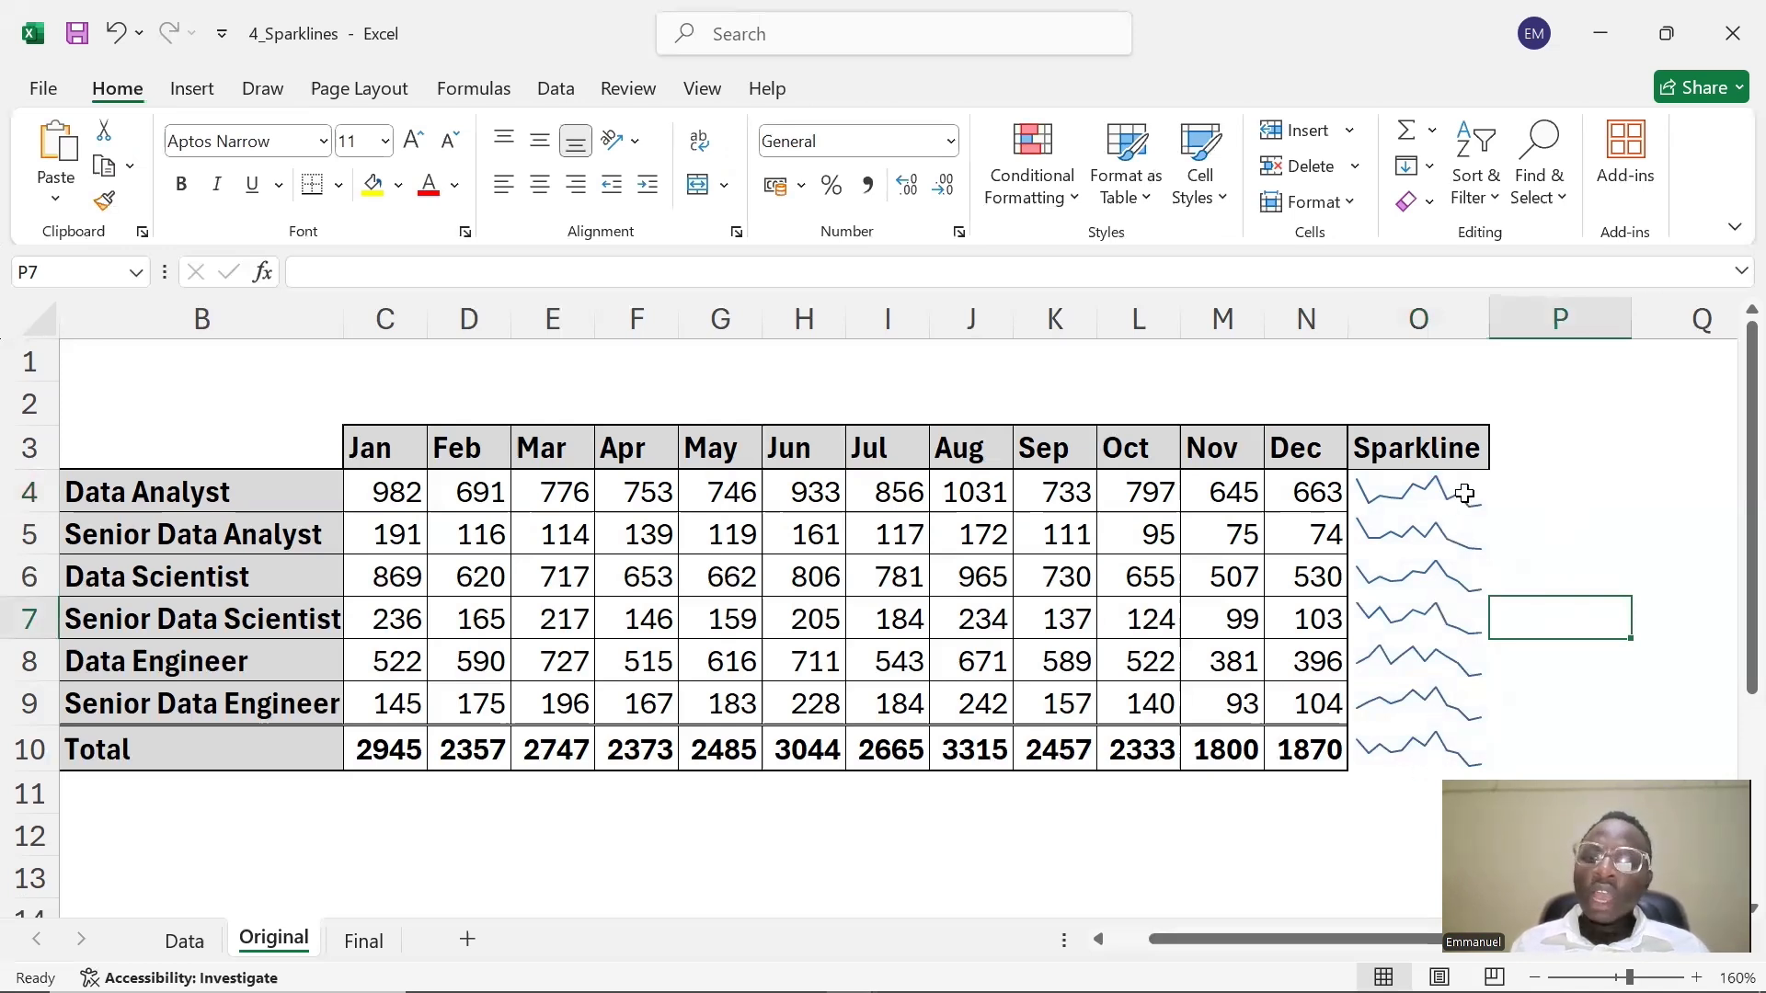
left_click(1576, 435)
left_click(1561, 508)
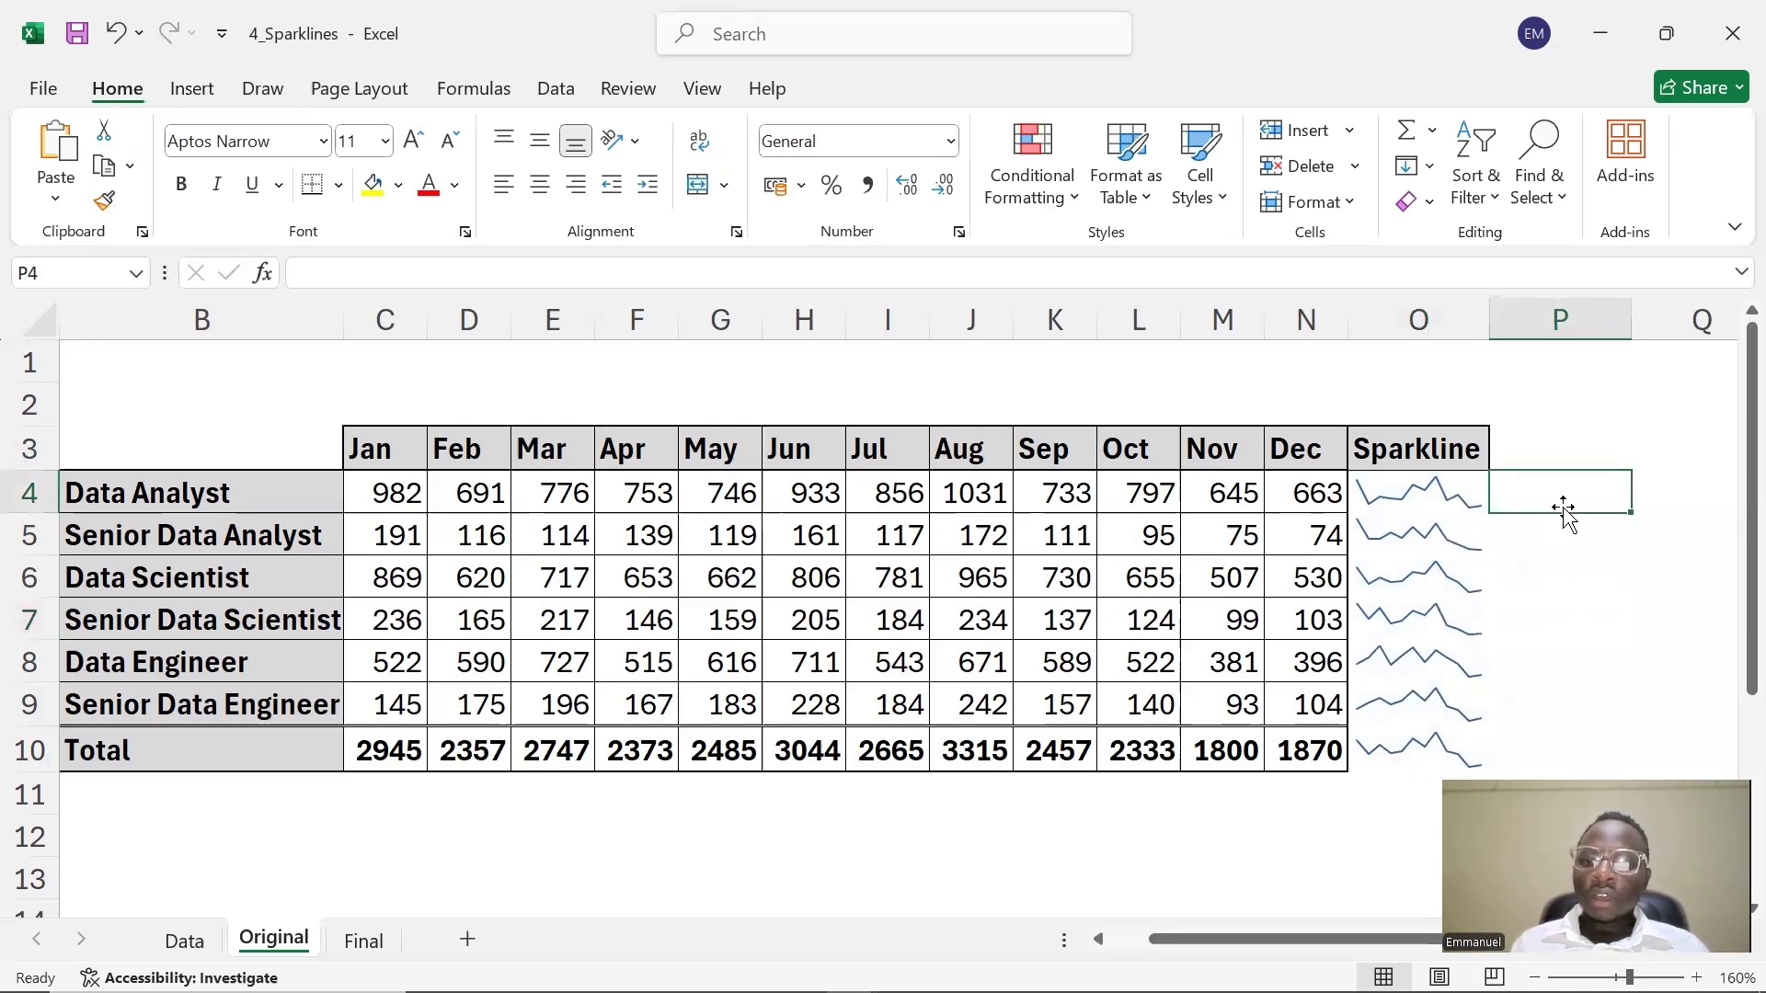
left_click(1437, 494)
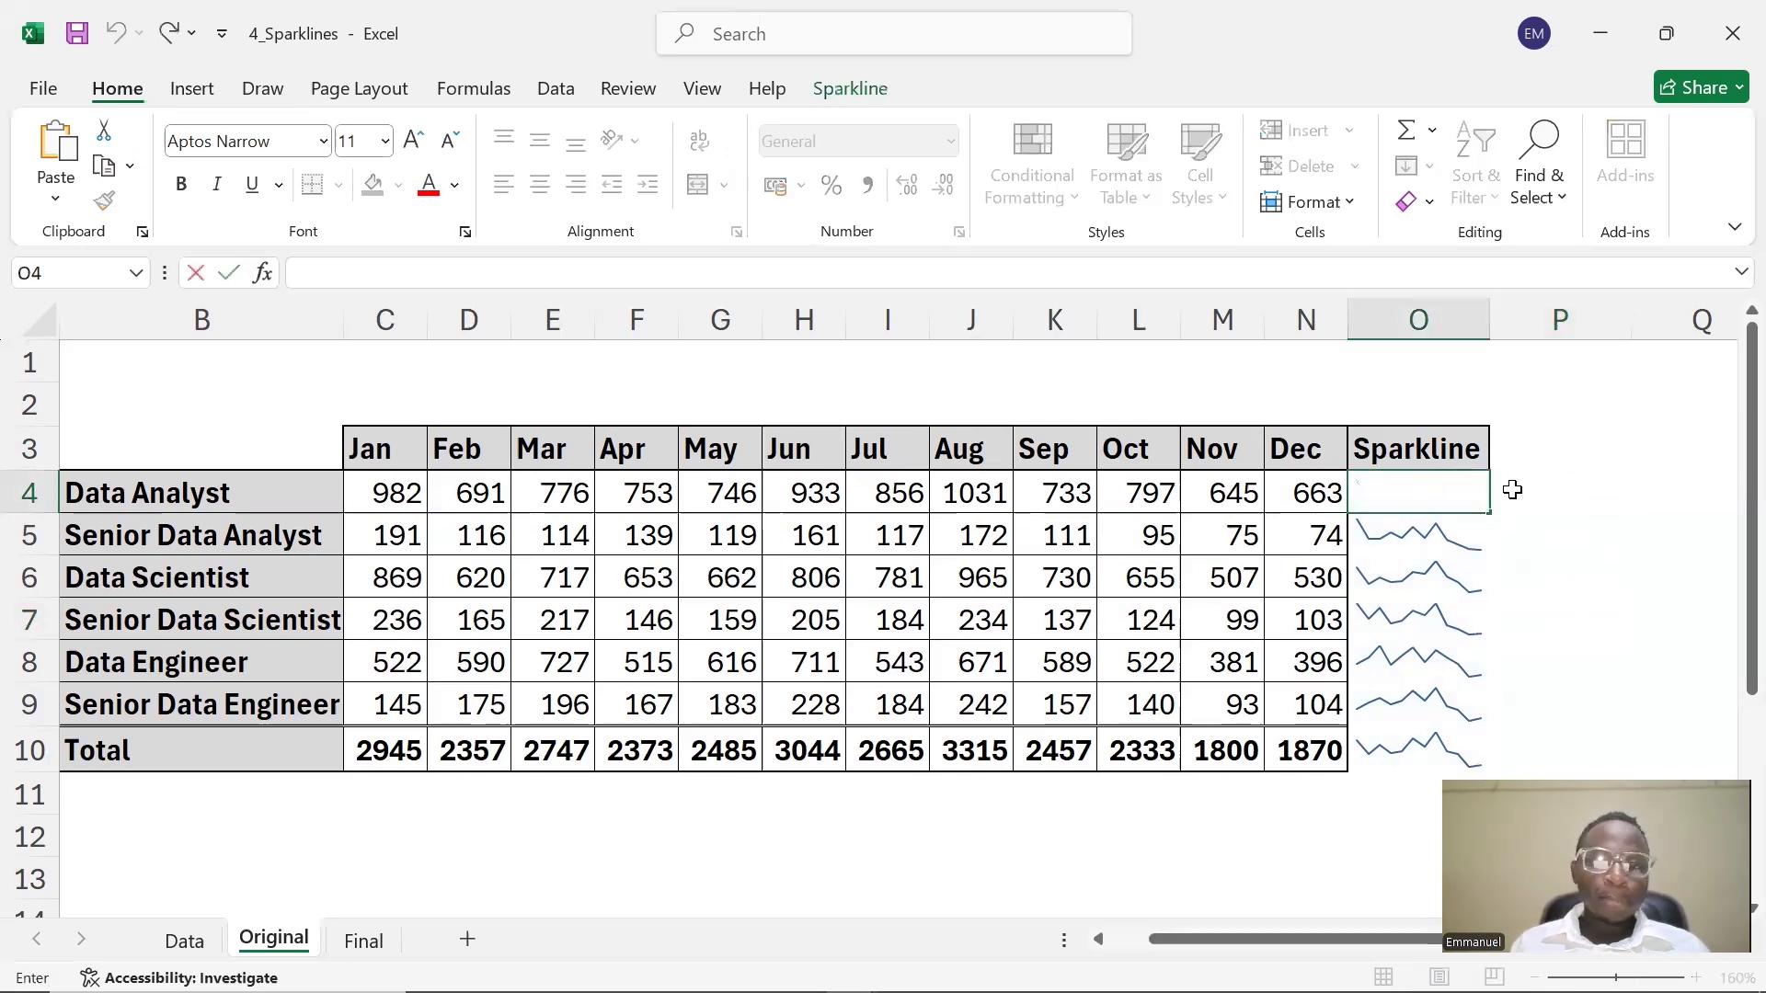
left_click(1628, 457)
left_click(1444, 497)
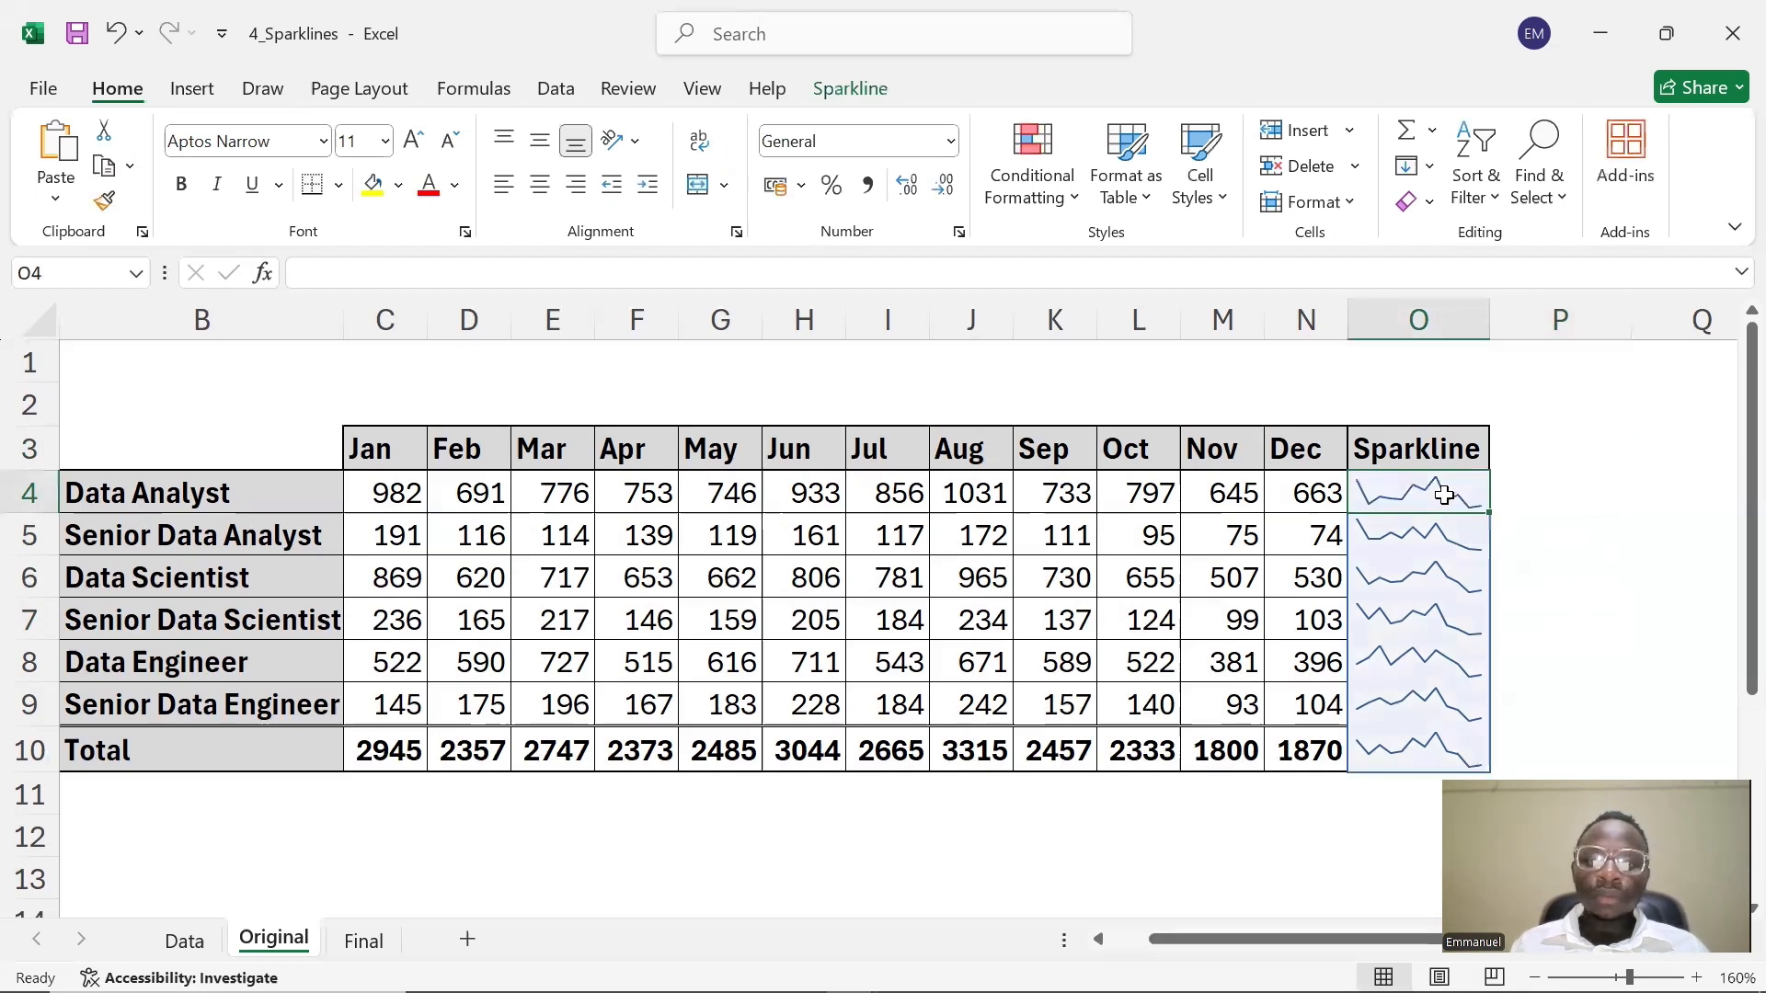
double_click(1450, 495)
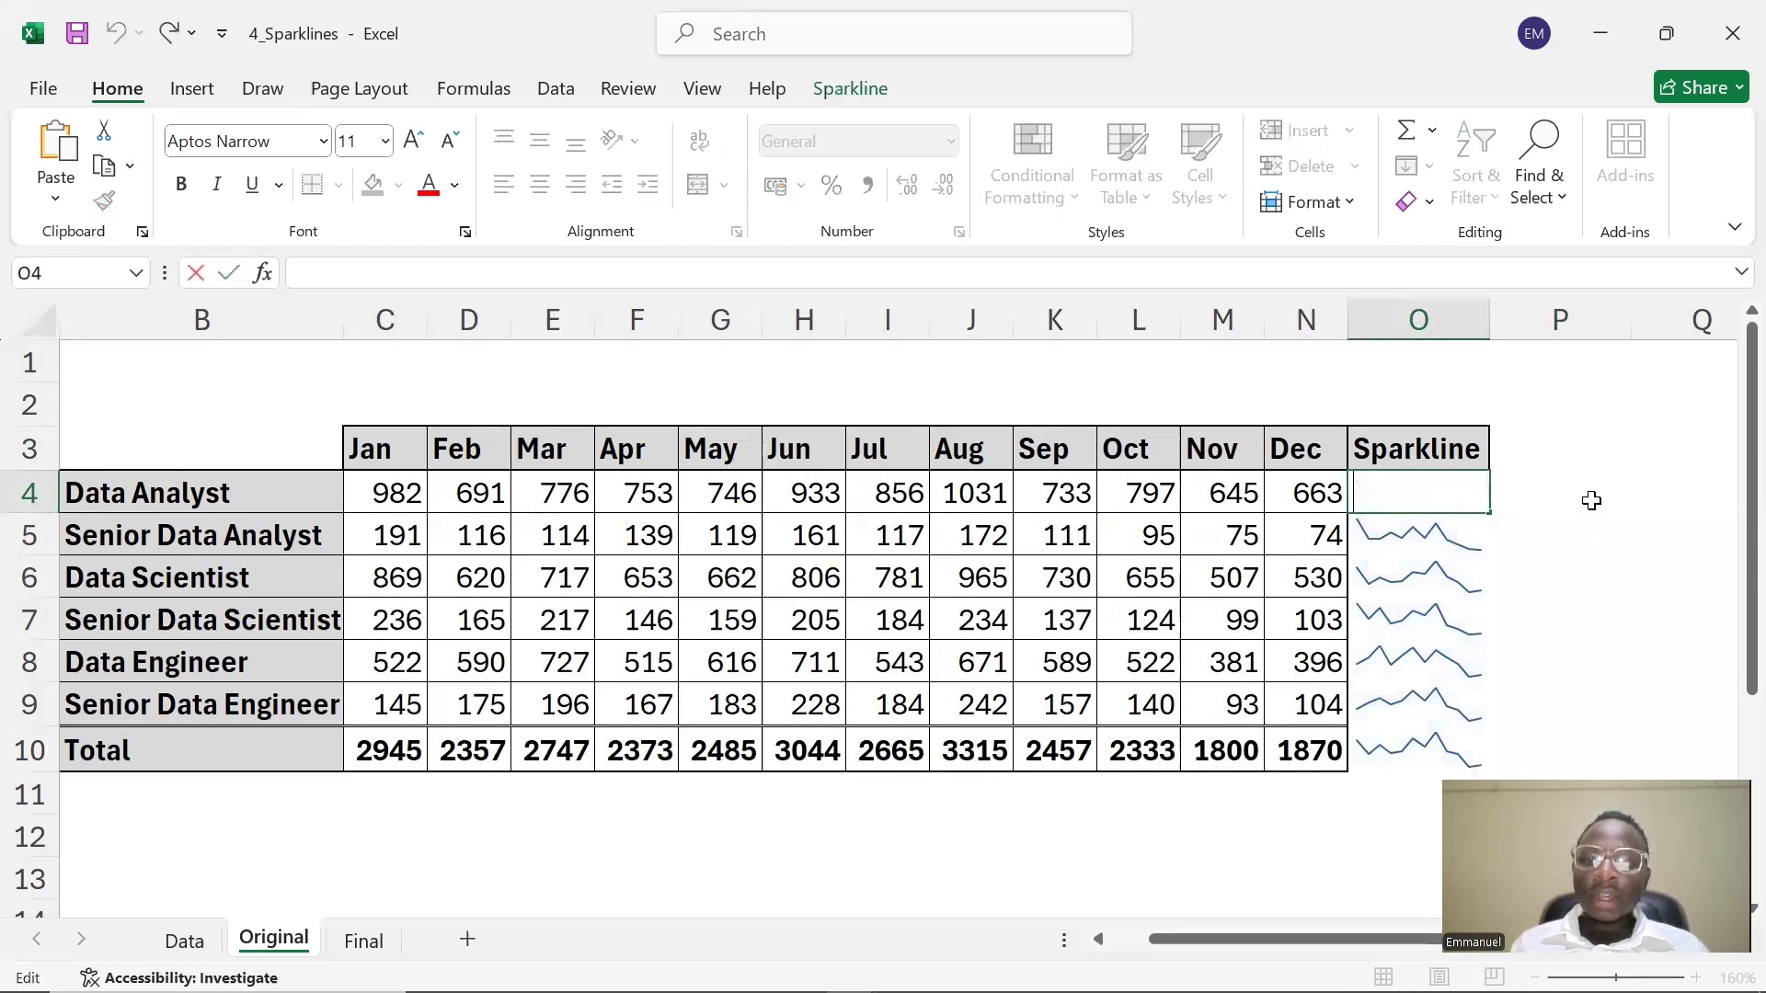
left_click(1590, 501)
left_click(1458, 497)
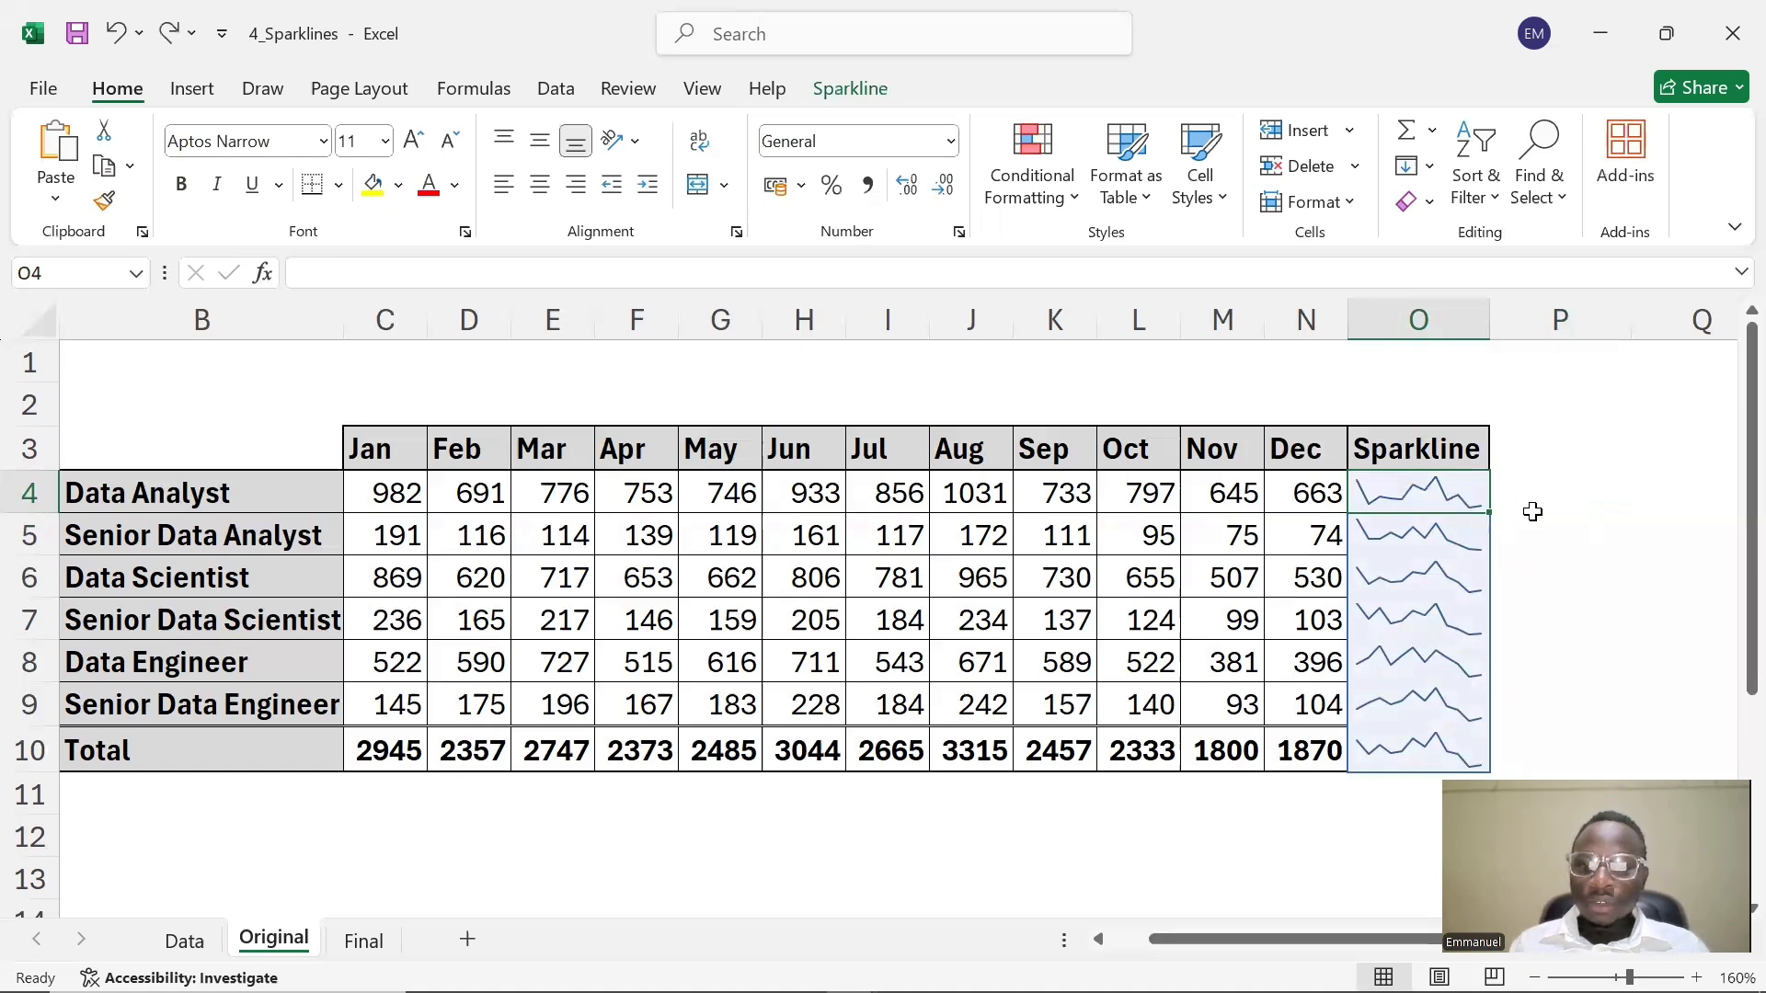
- Undo the insertion of the line sparklines in O4:O10
left_click(1546, 521)
key("ctrl+z")
key("ctrl+z")
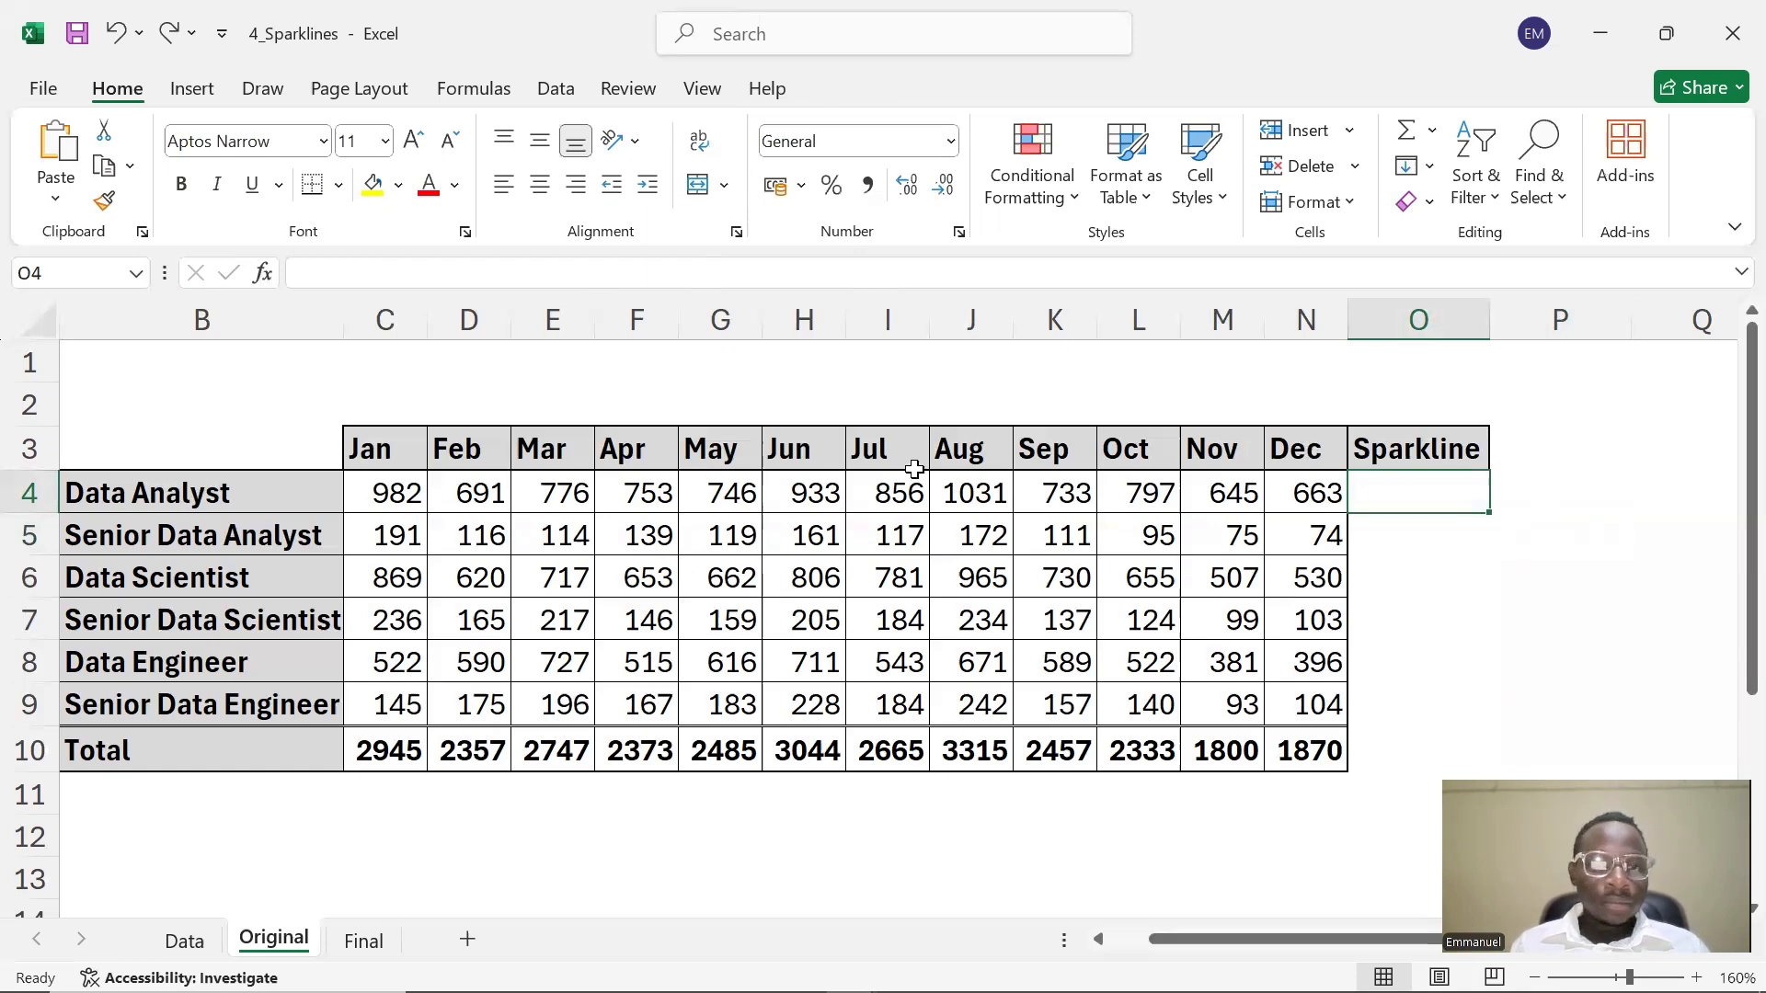
- Insert column sparklines in O4:O10 based on the monthly data in C4:N10
left_click(193, 89)
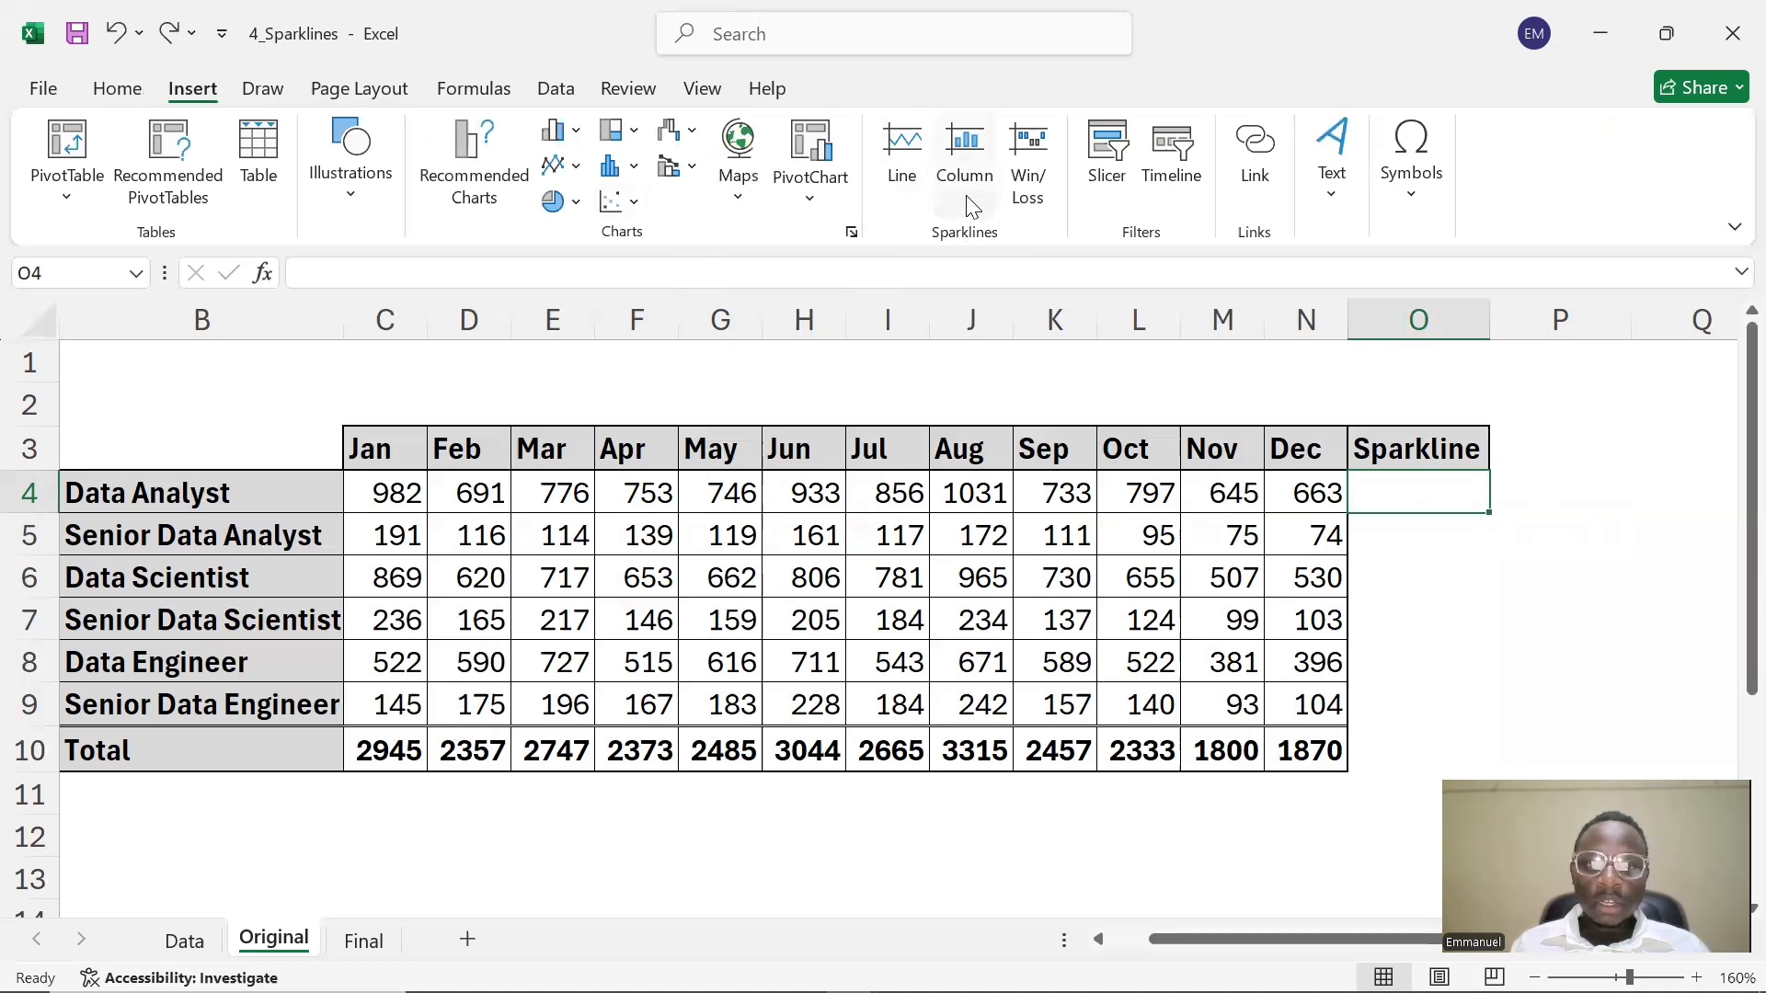
left_click(972, 158)
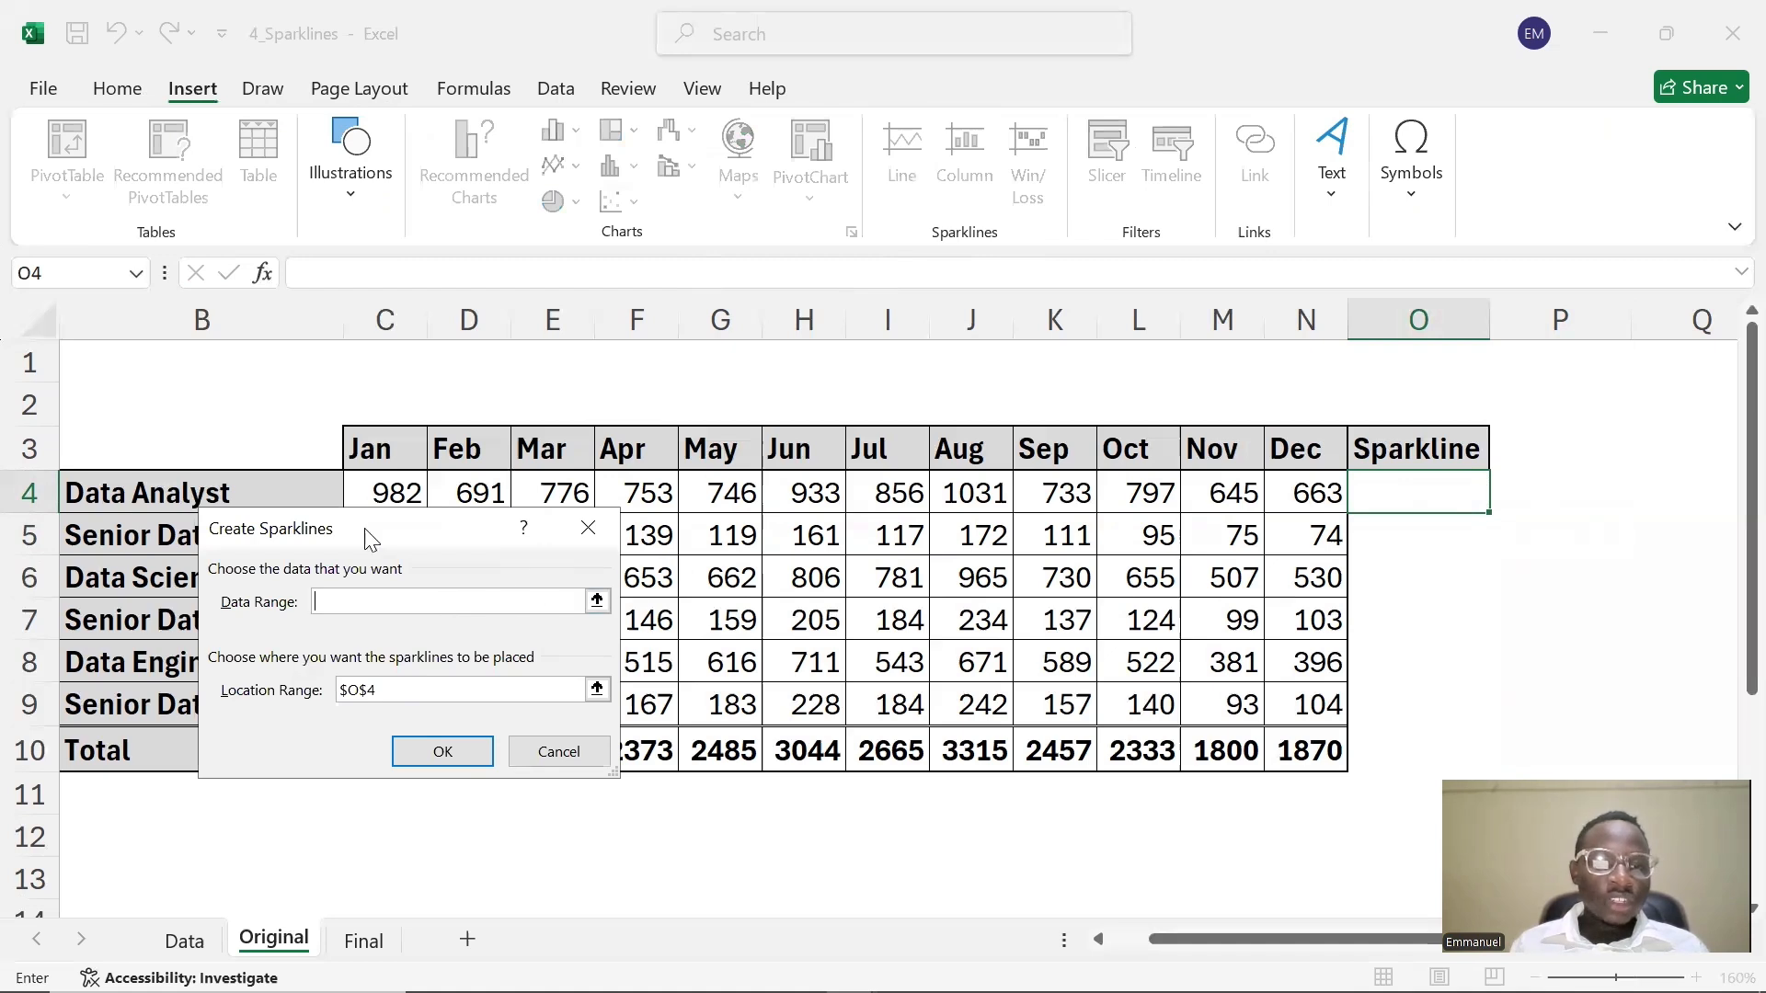
left_click_drag(395, 490, 1265, 750)
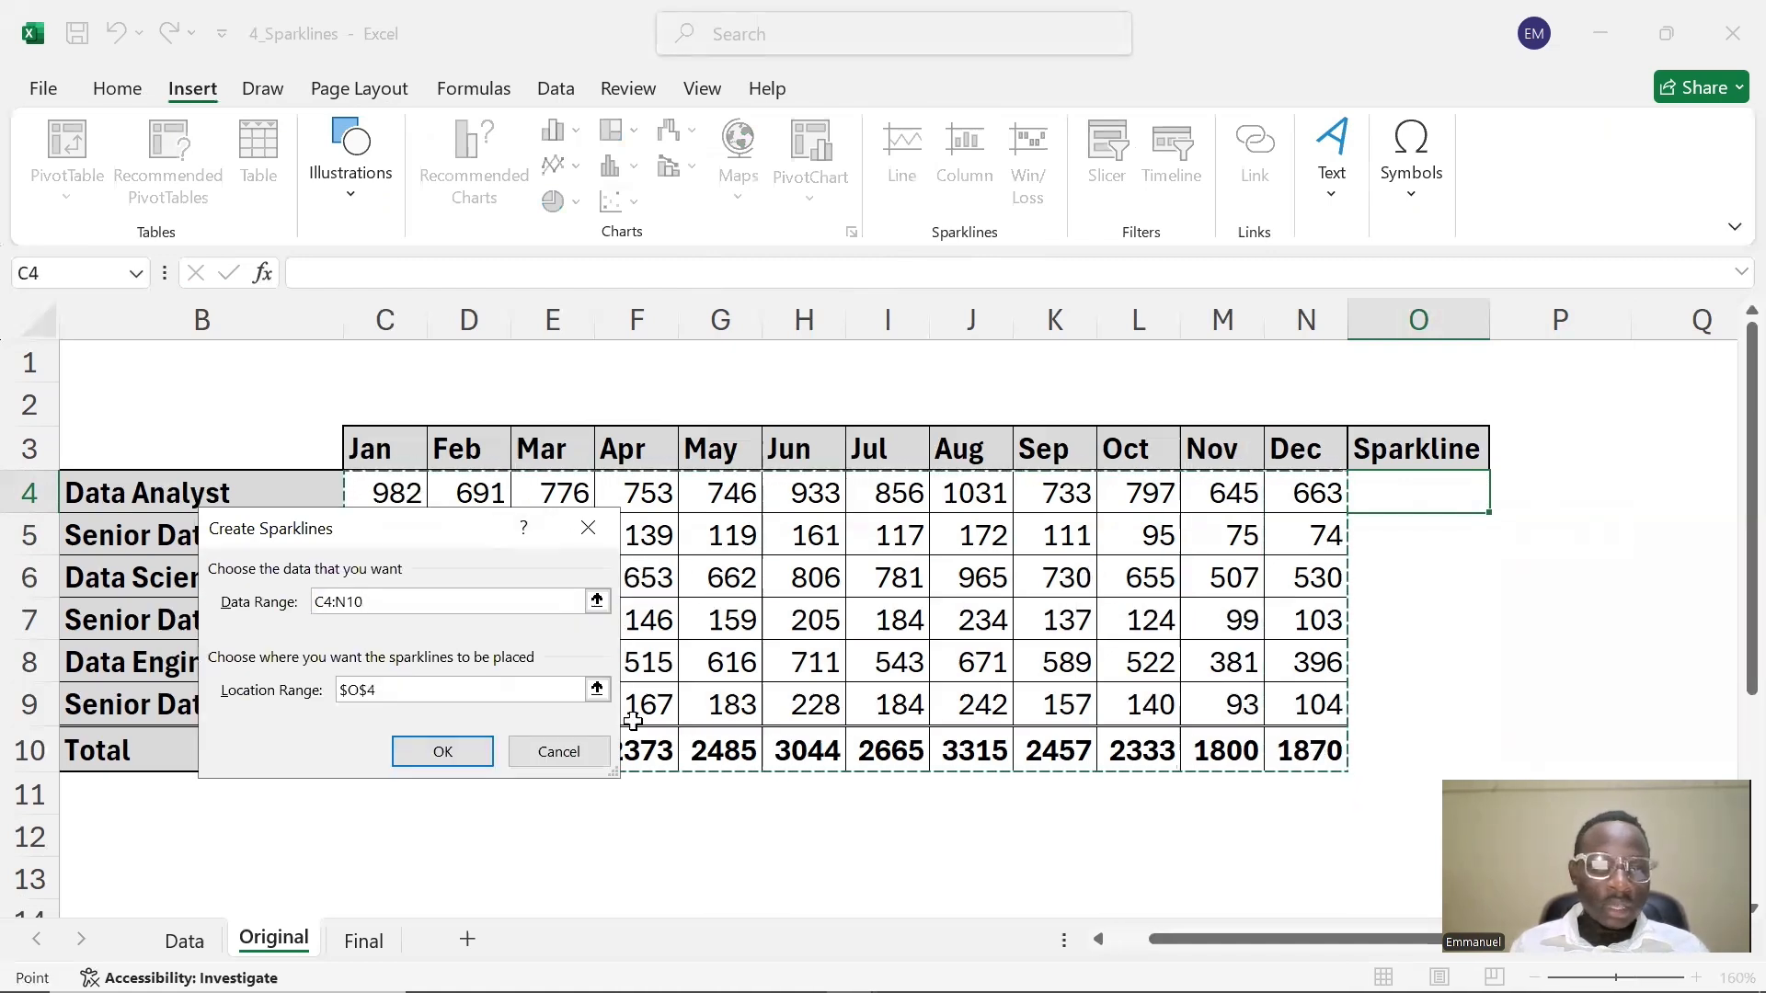
left_click(529, 688)
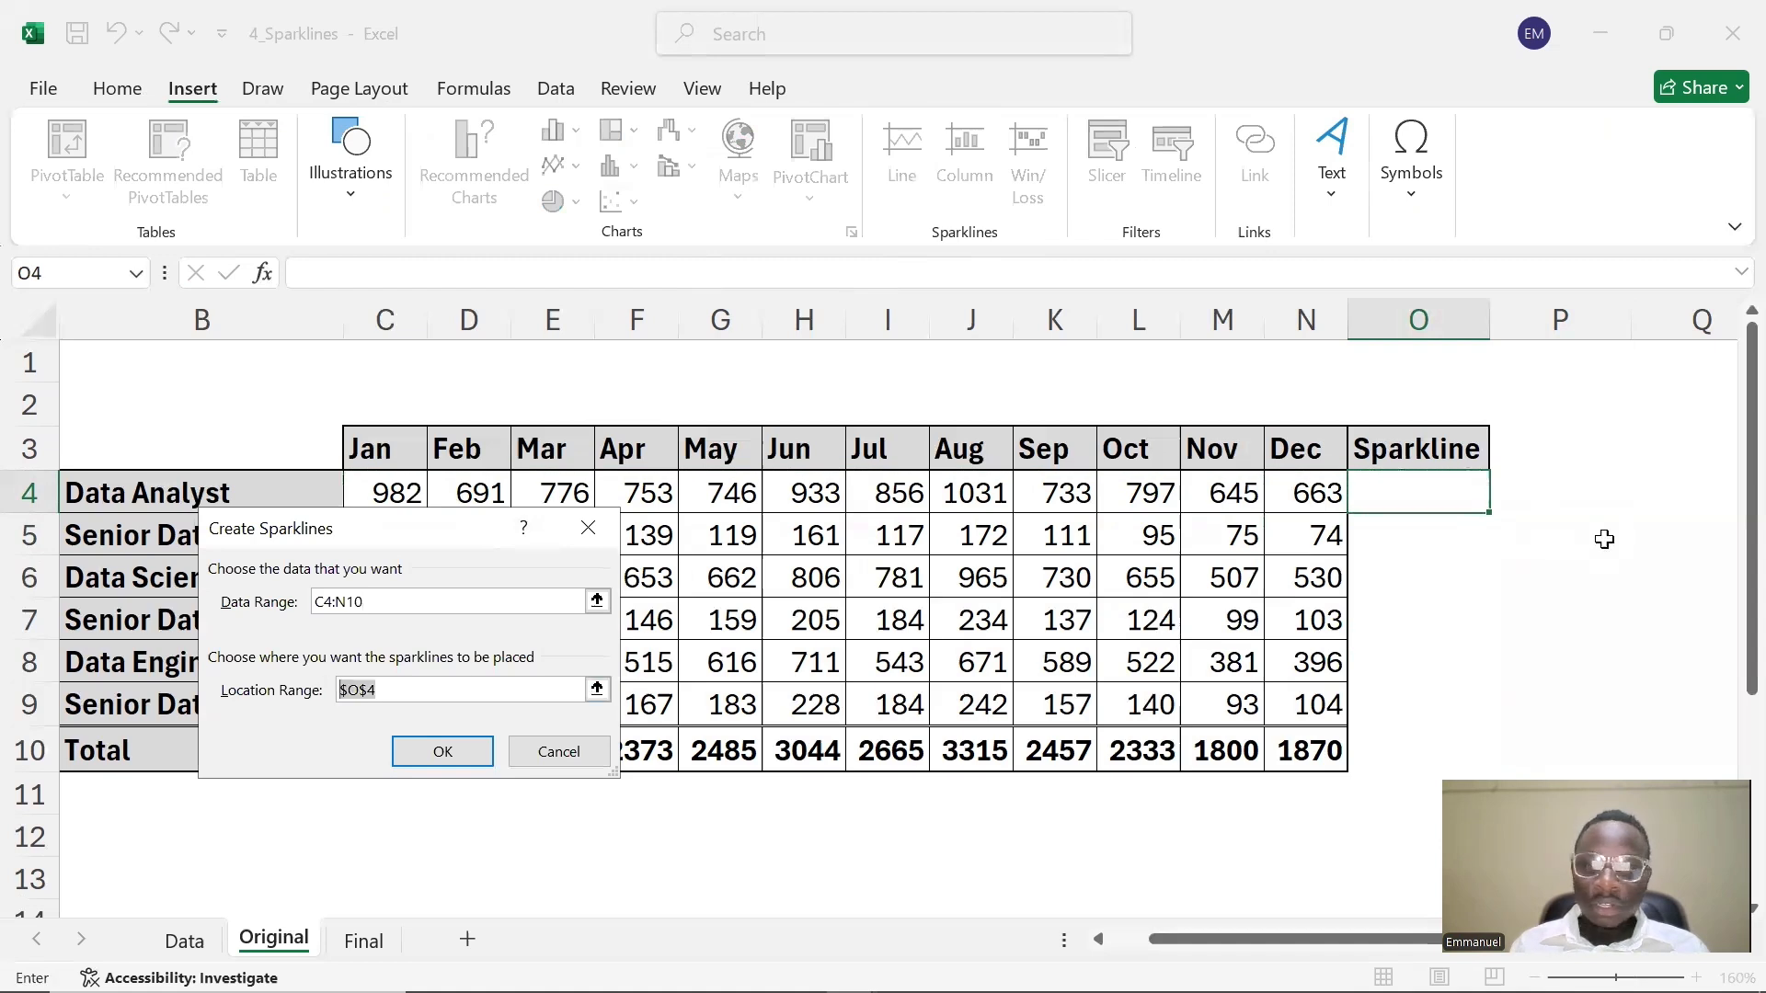
left_click_drag(1454, 493, 1453, 734)
left_click(432, 756)
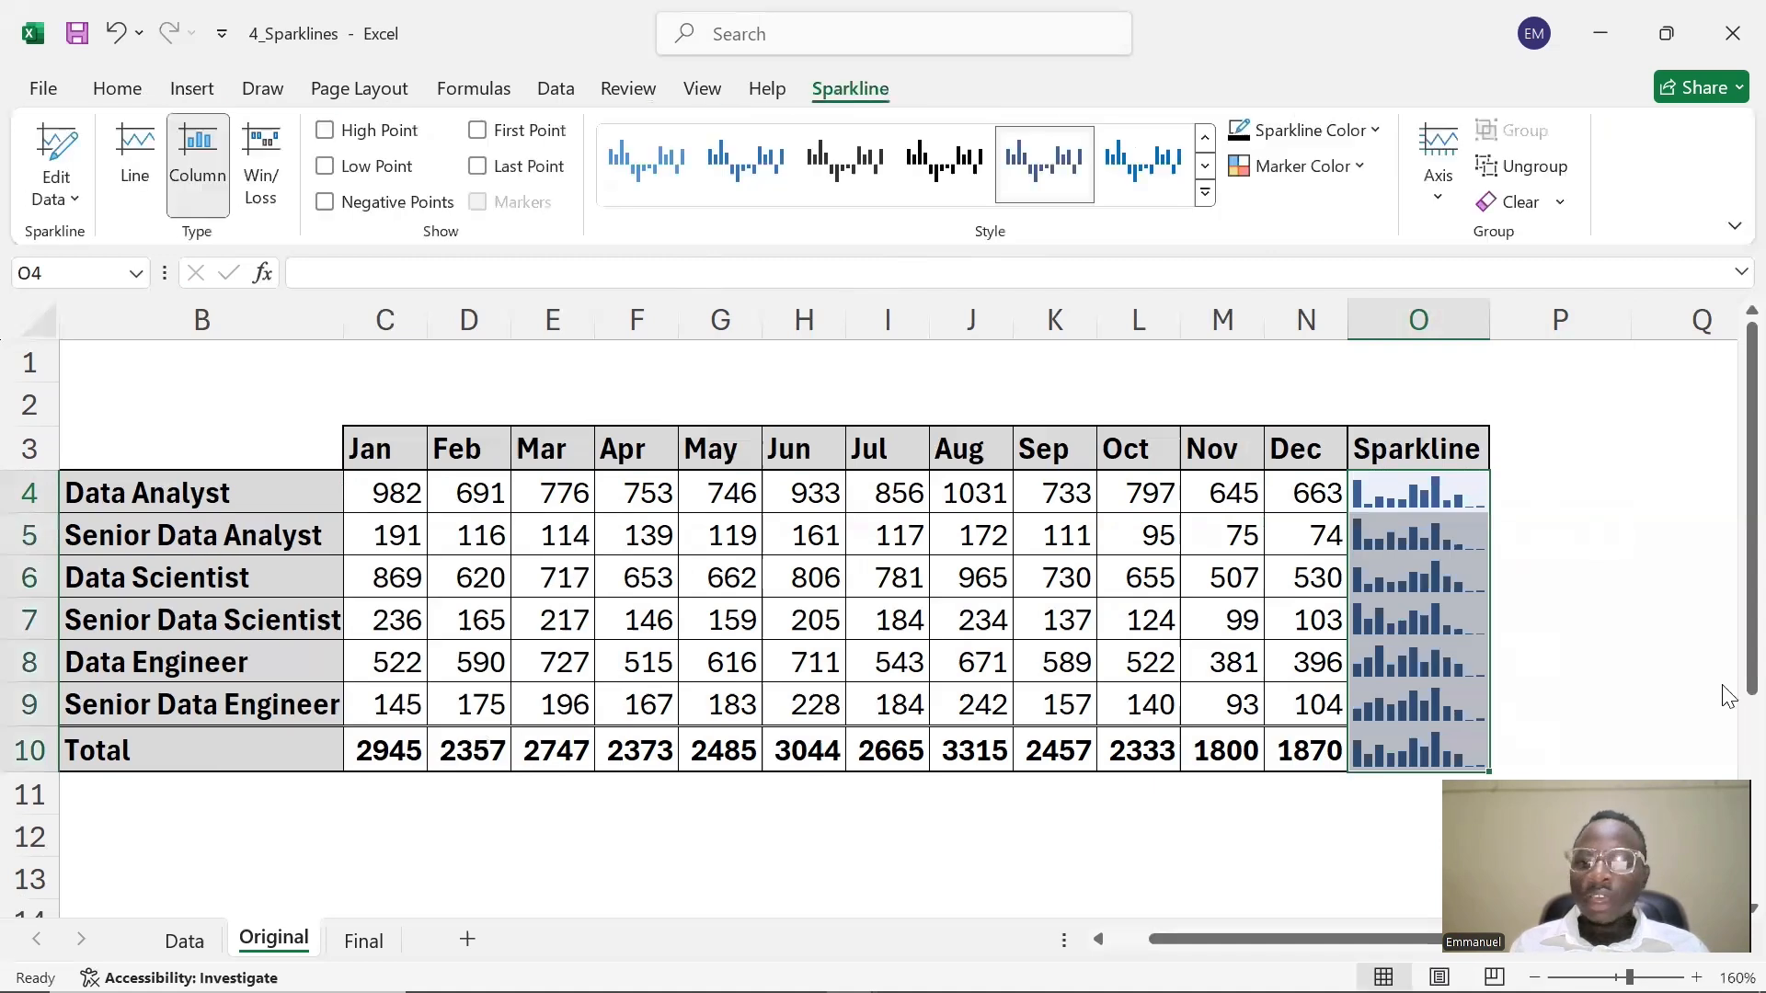
- Widen column O slightly to give the column sparklines more room
left_click(1512, 615)
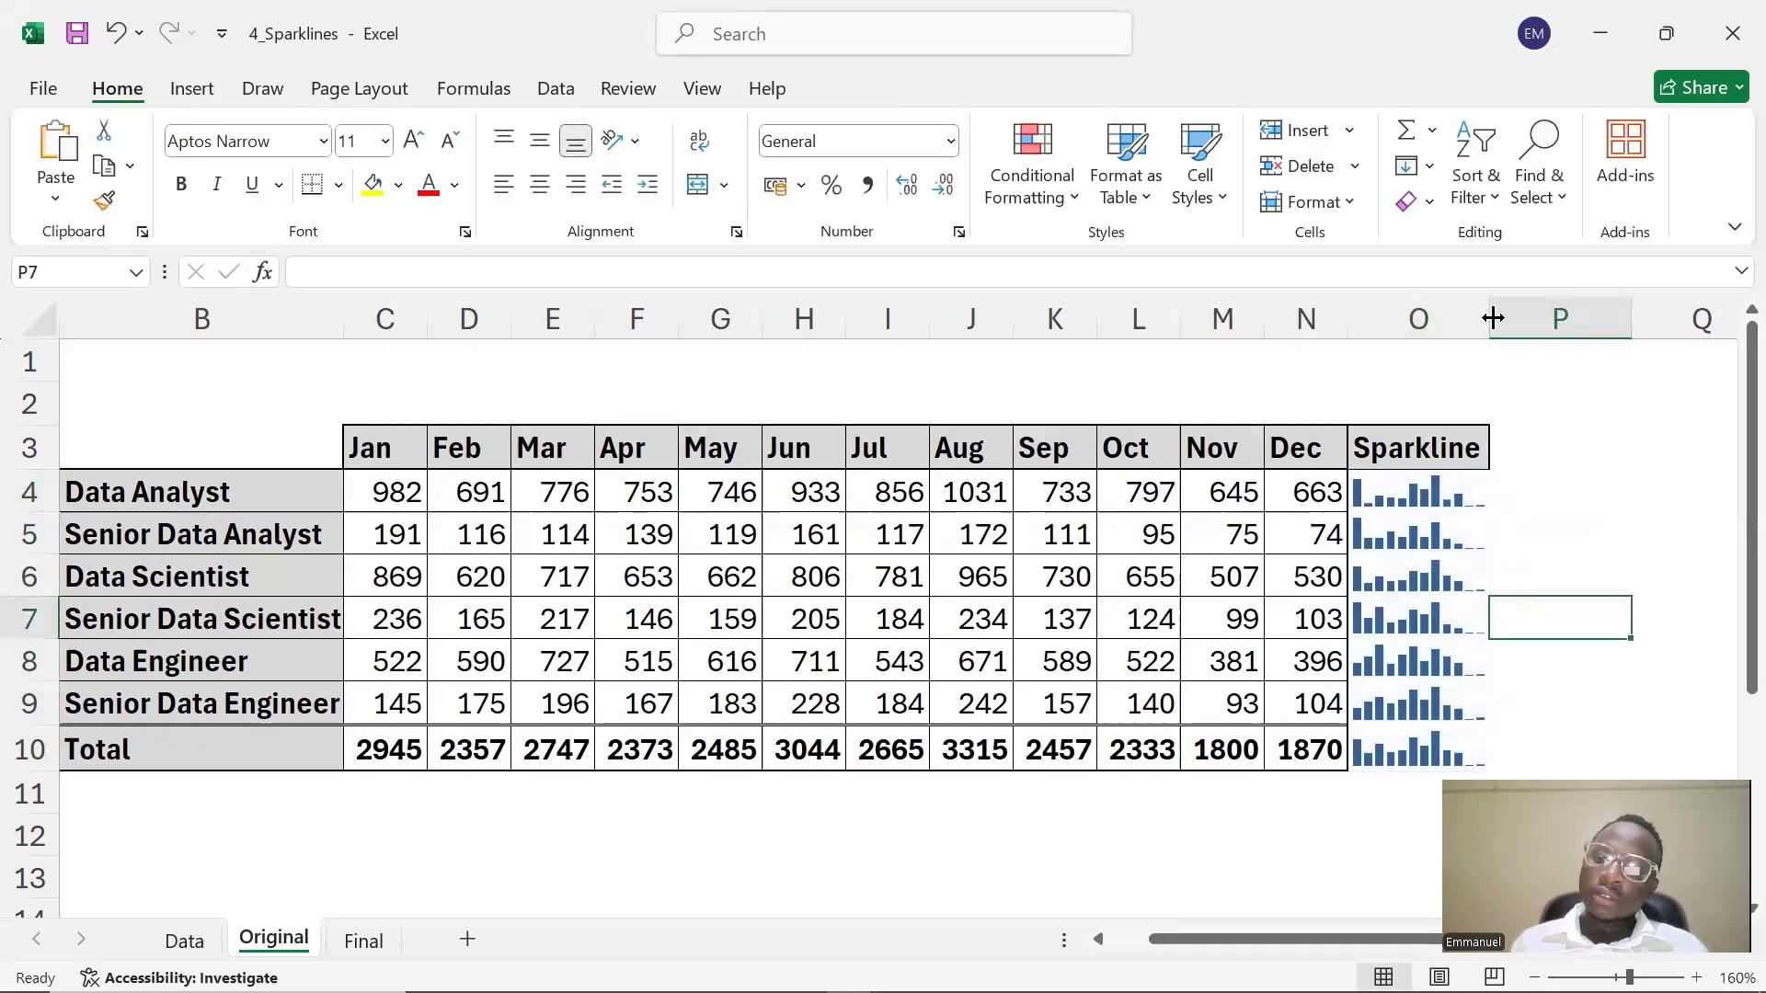
left_click_drag(1493, 318, 1531, 315)
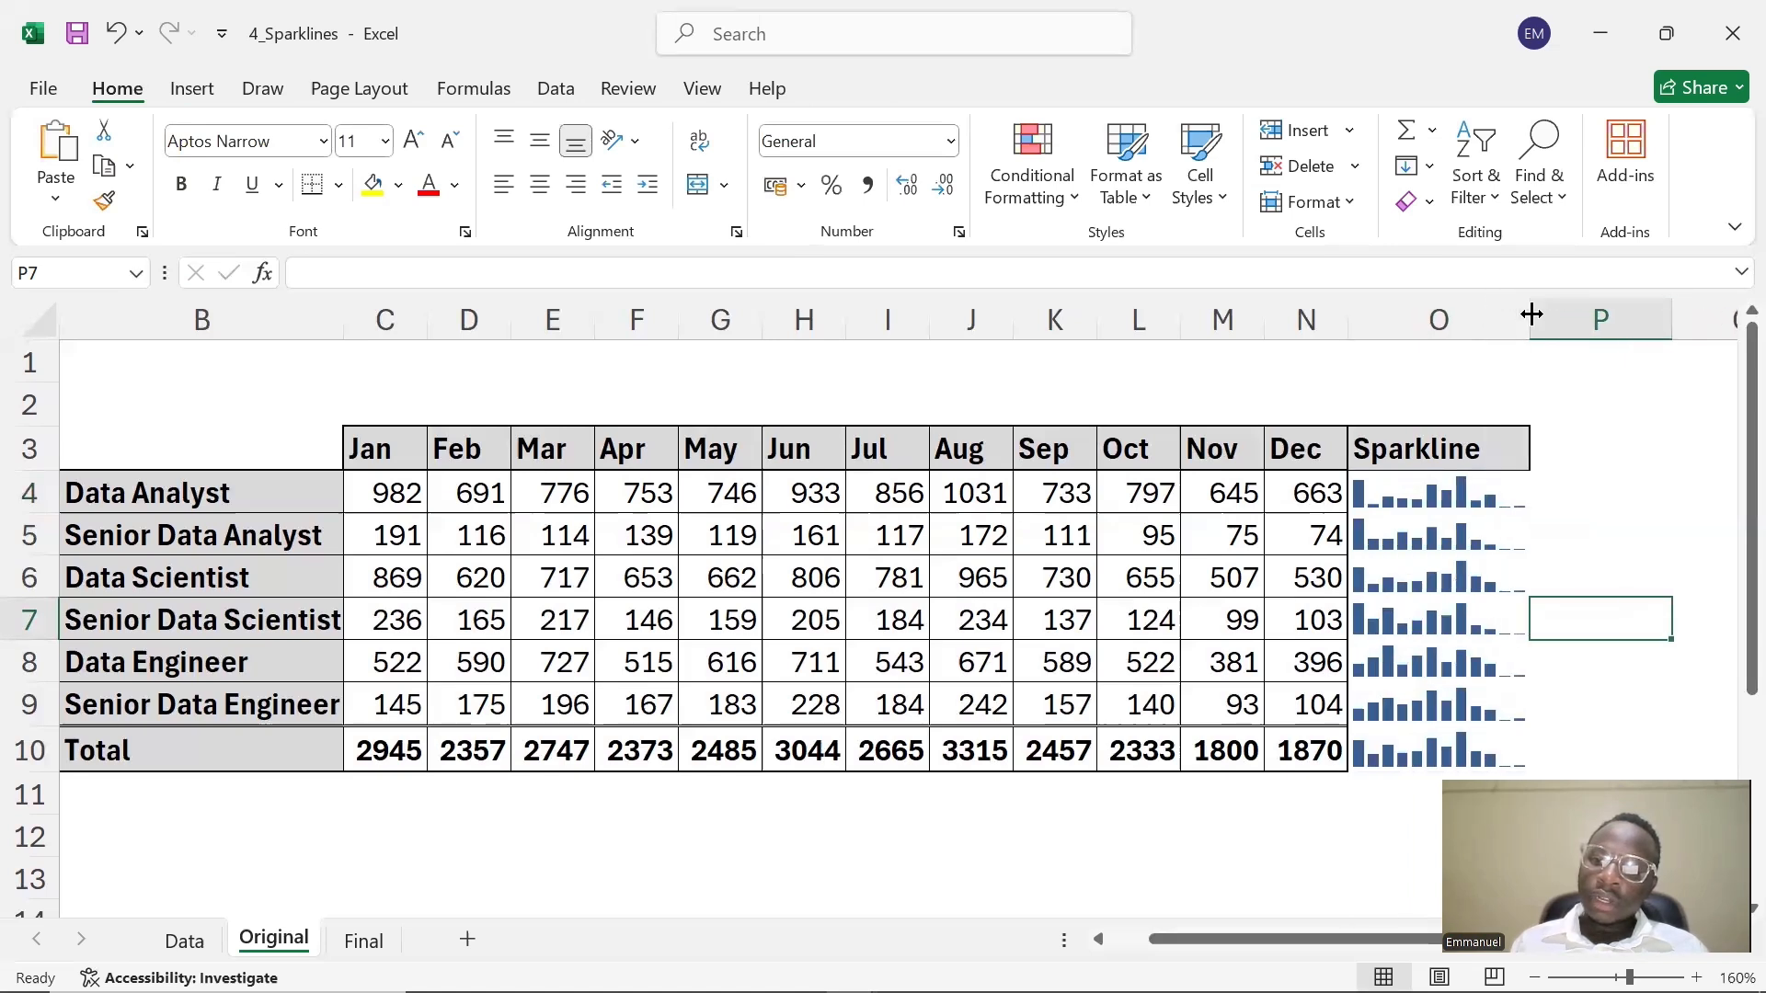
left_click(1683, 533)
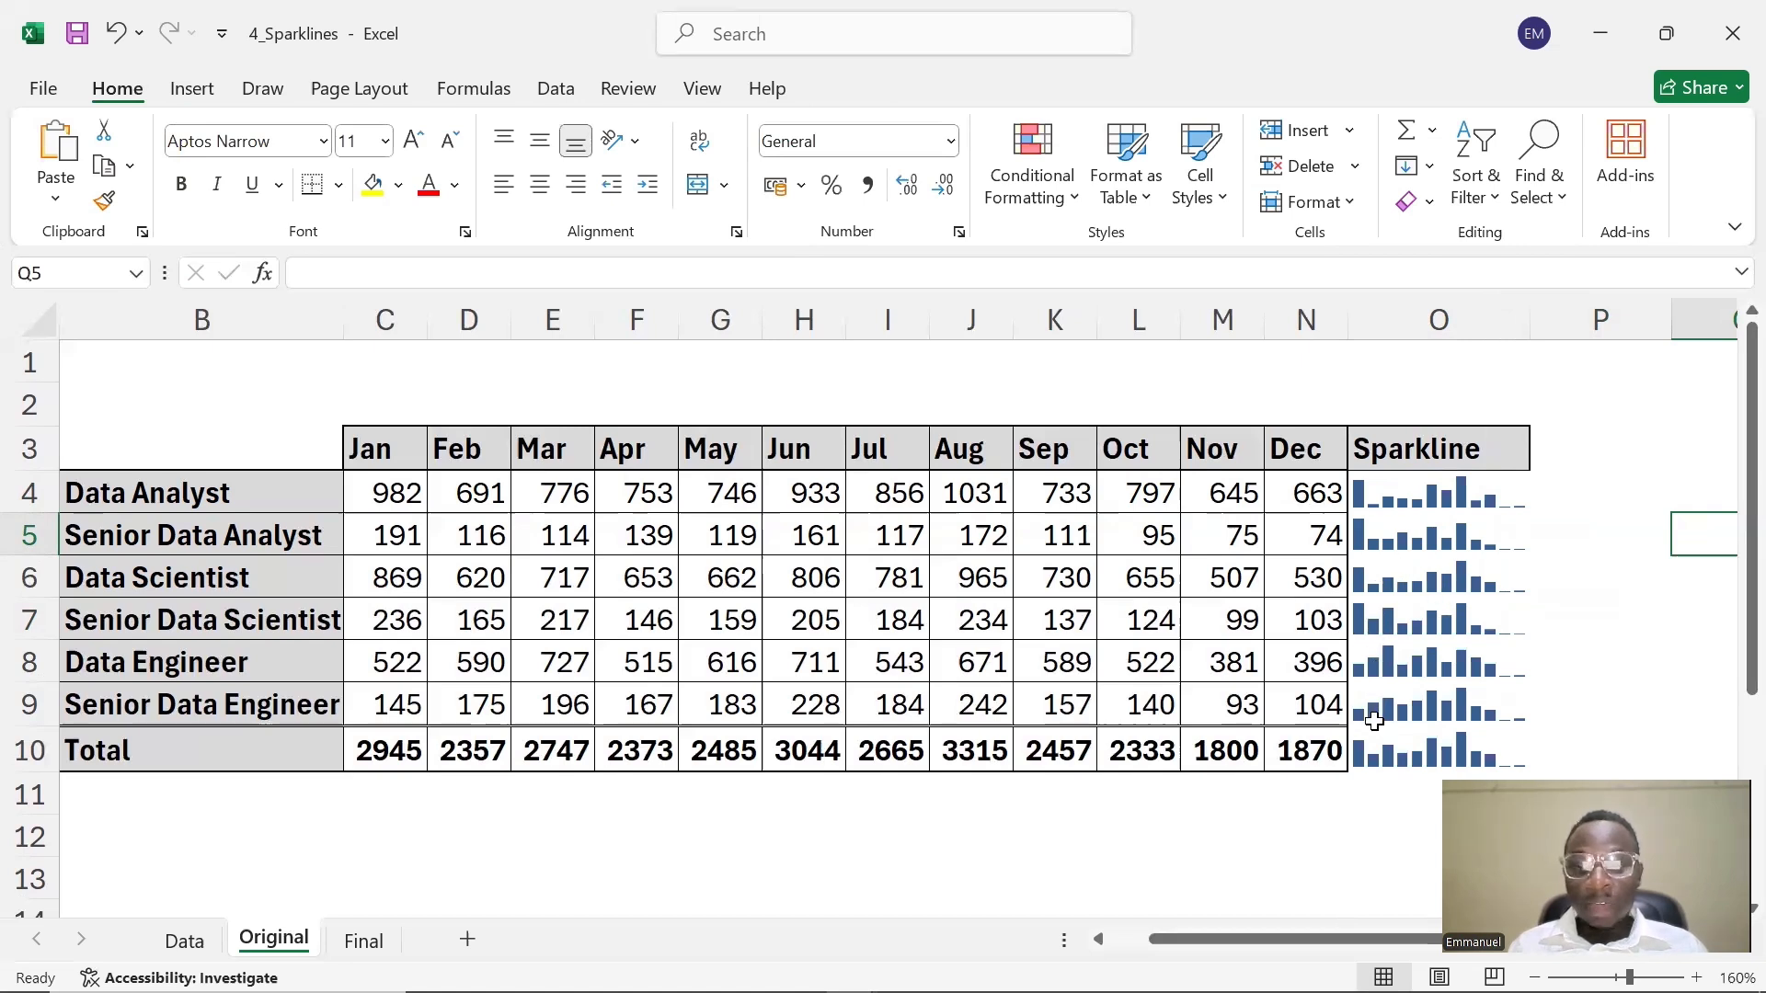
- Select the column sparkline group through cell O4
left_click_drag(225, 715, 238, 775)
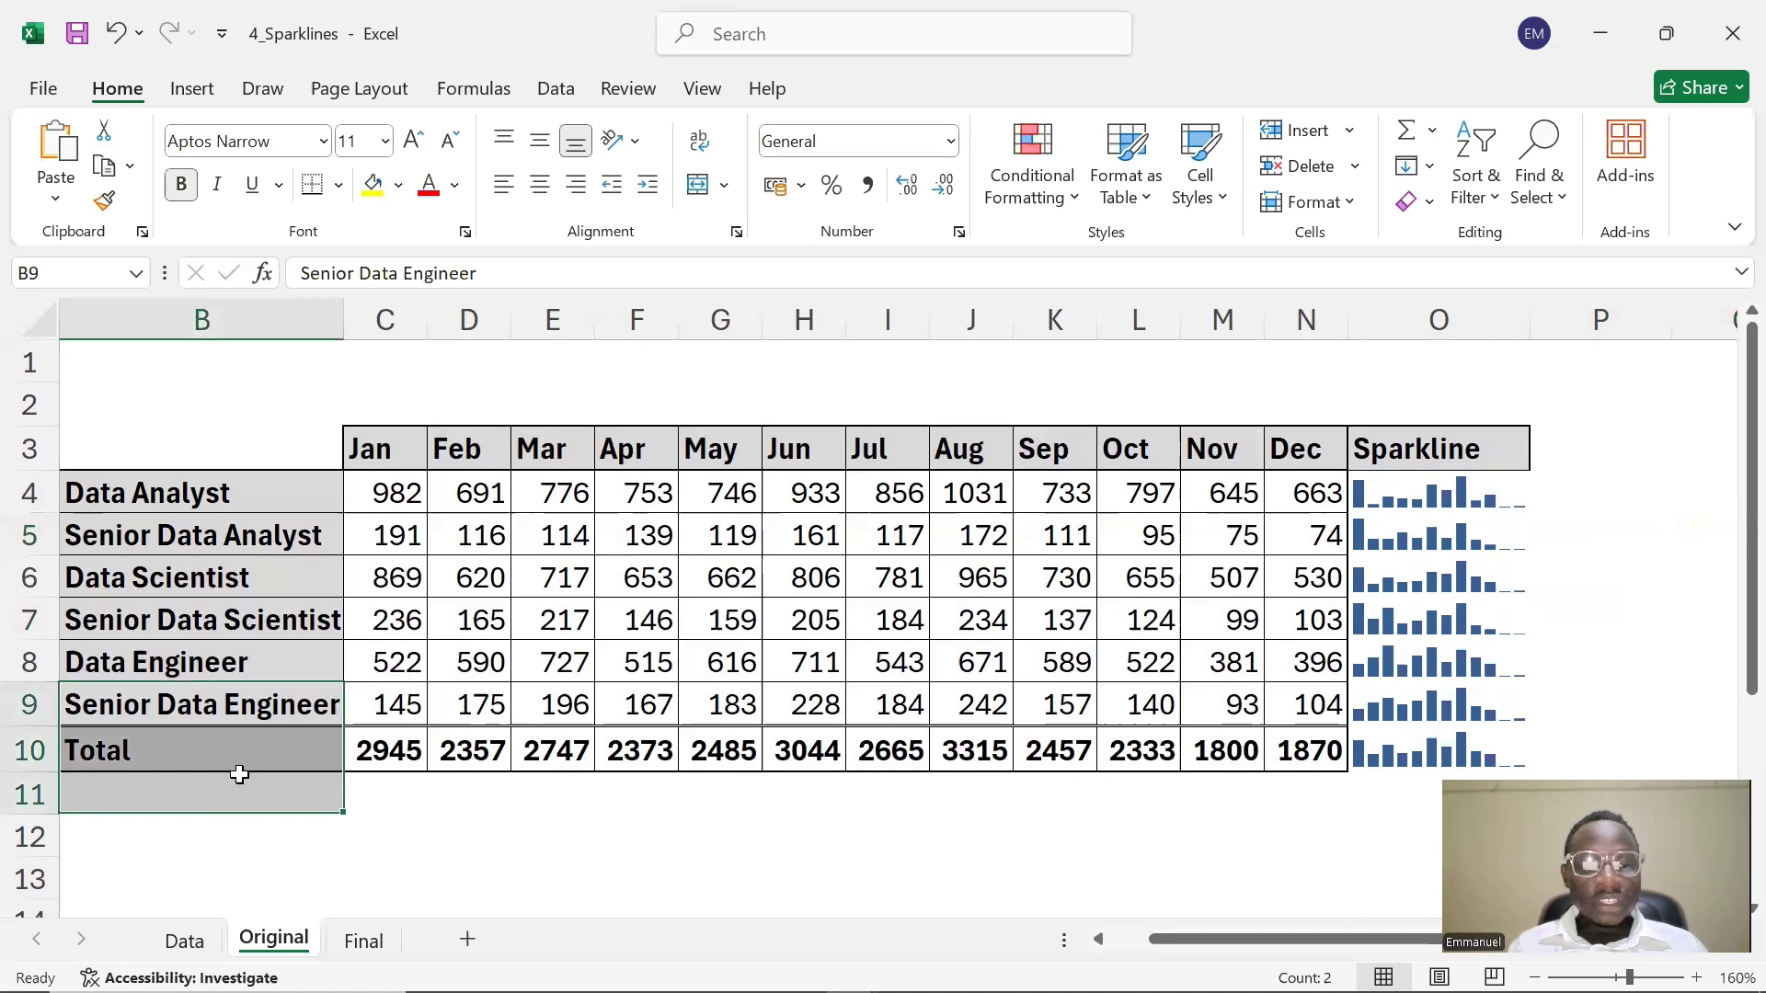
left_click(305, 721)
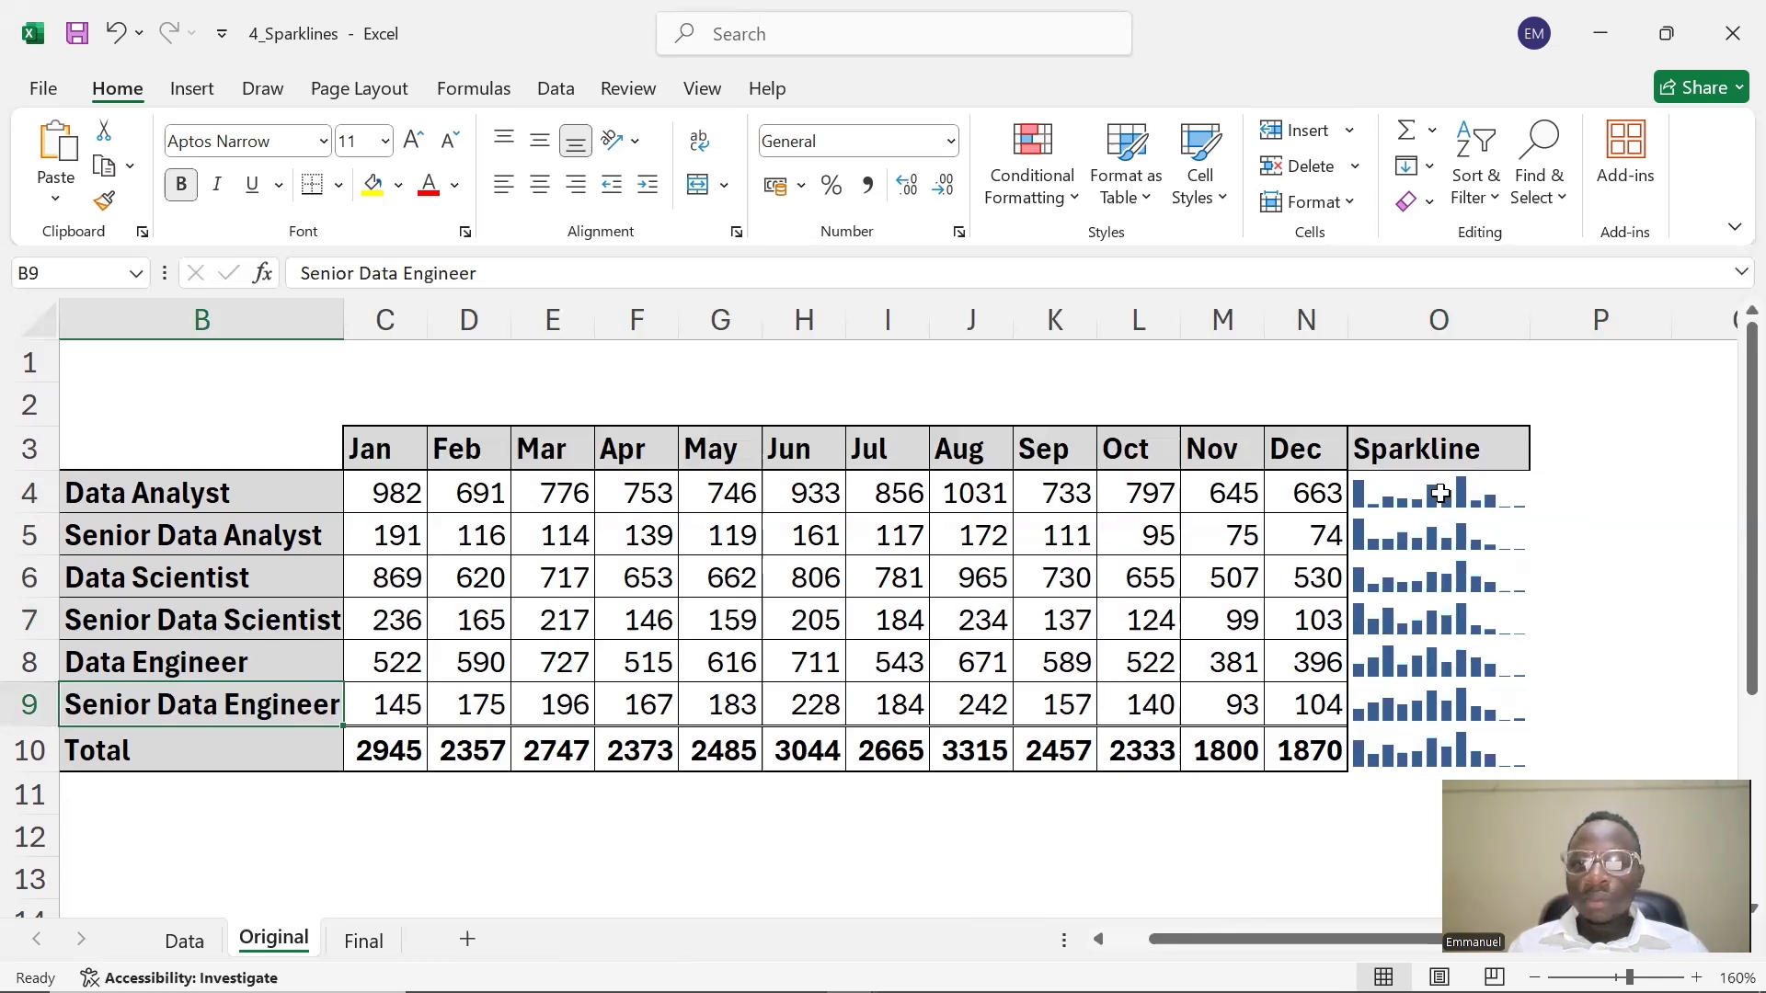
left_click(1440, 494)
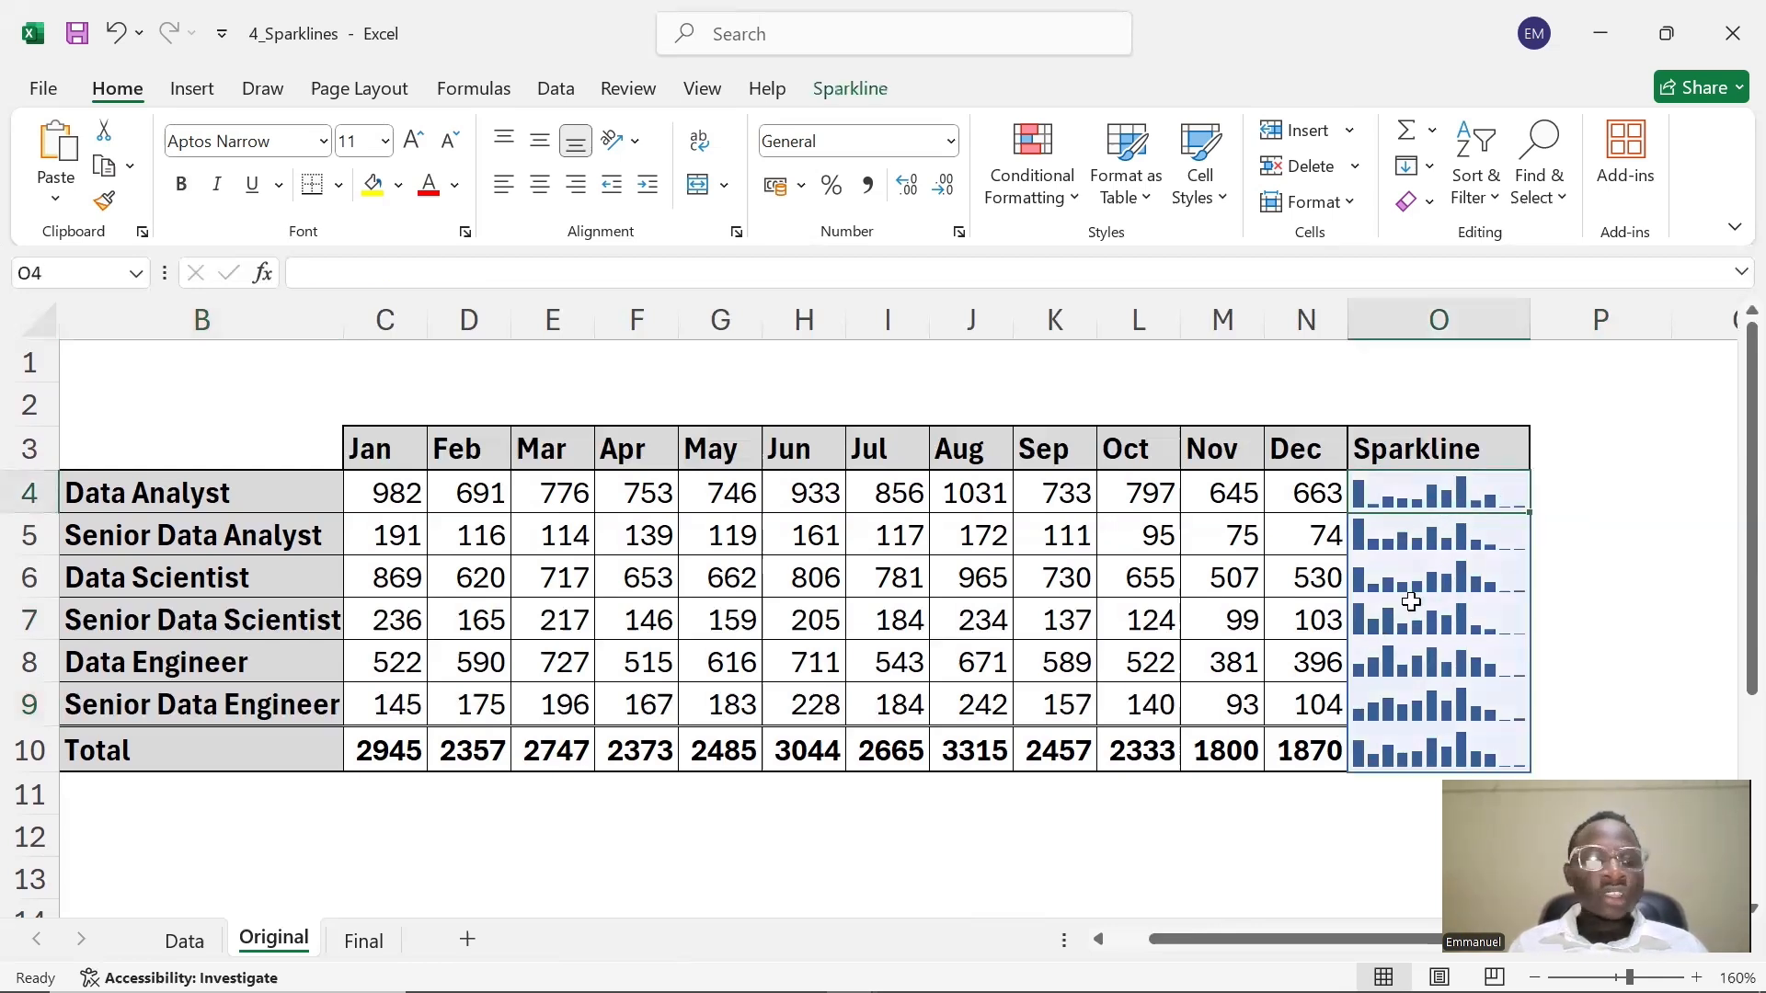